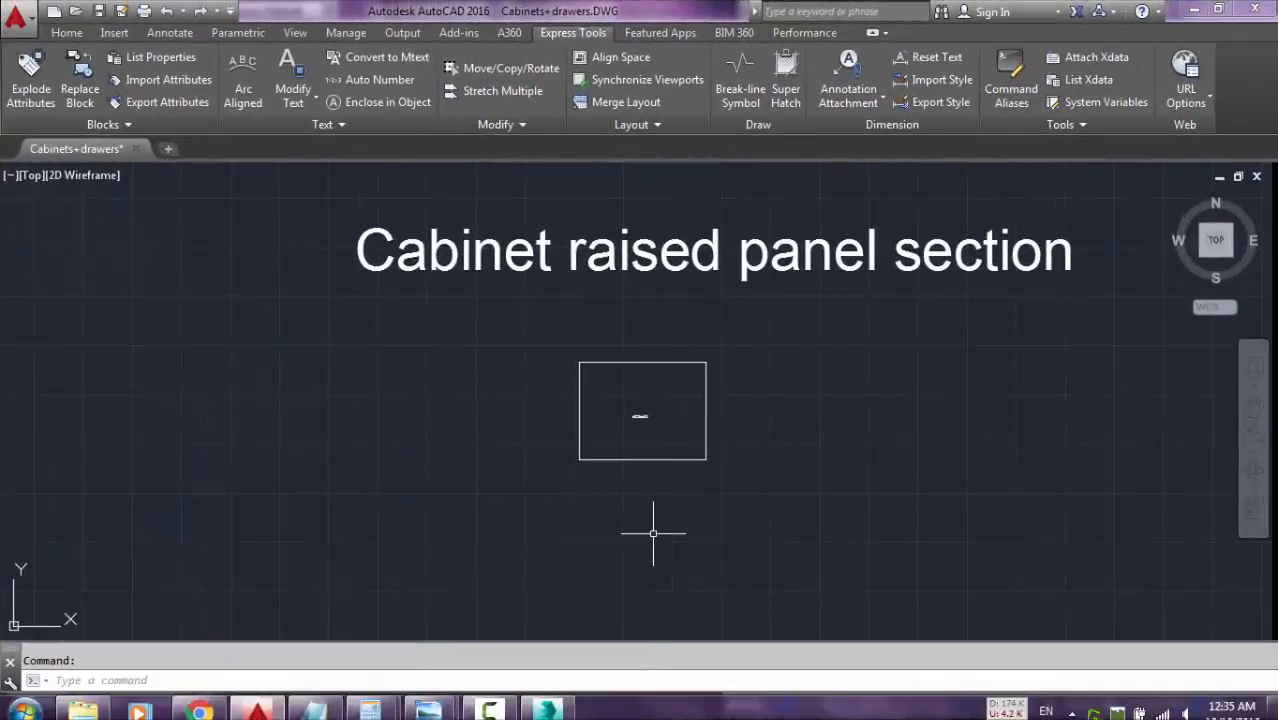
Step: Review the kitchen units elevation and the kitchen cabinets section with their dimensions
middle_click_drag(727, 508, 910, 505)
middle_click_drag(656, 471, 876, 428)
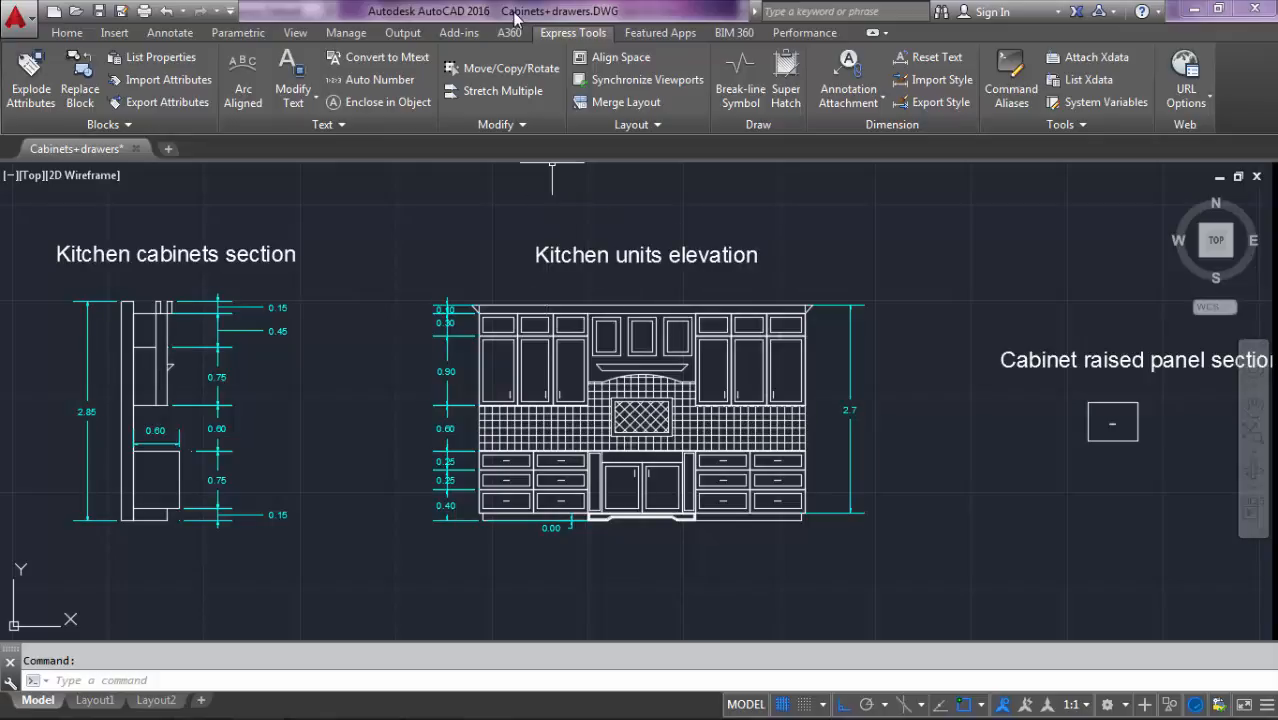
scroll(648, 337, "up", 5)
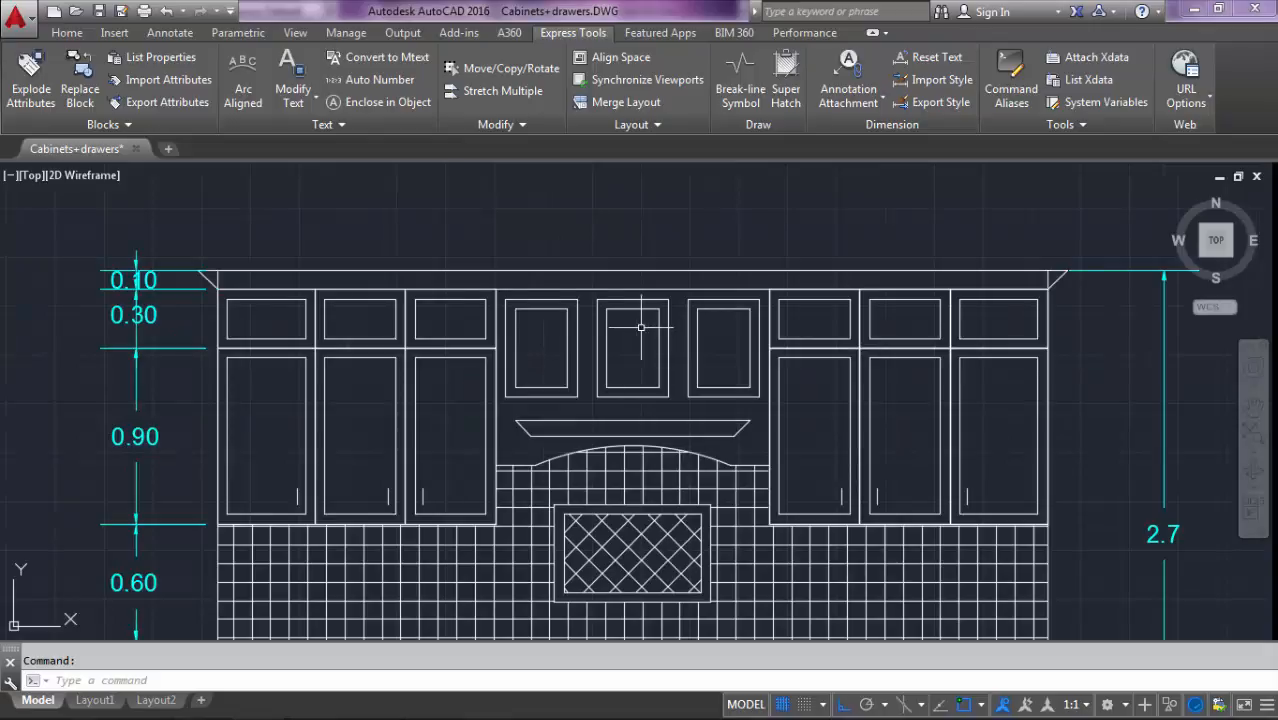
scroll(680, 273, "down", 5)
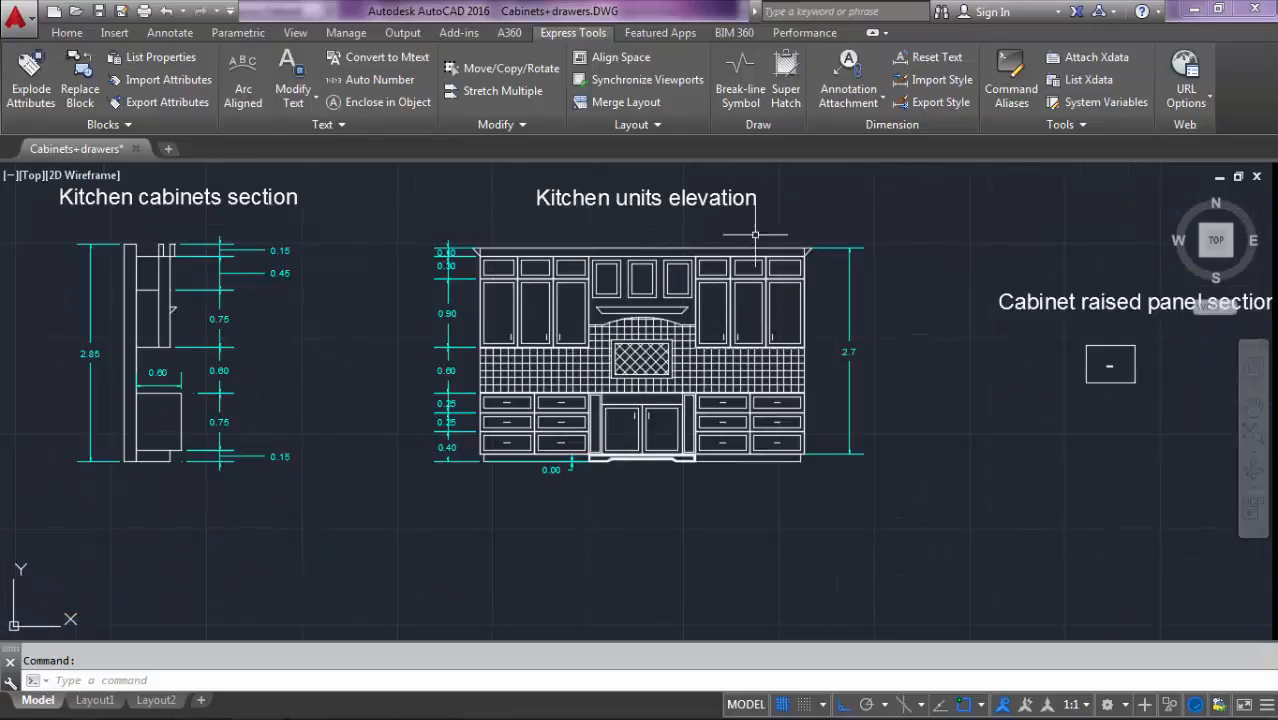
middle_click_drag(332, 260, 493, 259)
scroll(222, 201, "up", 2)
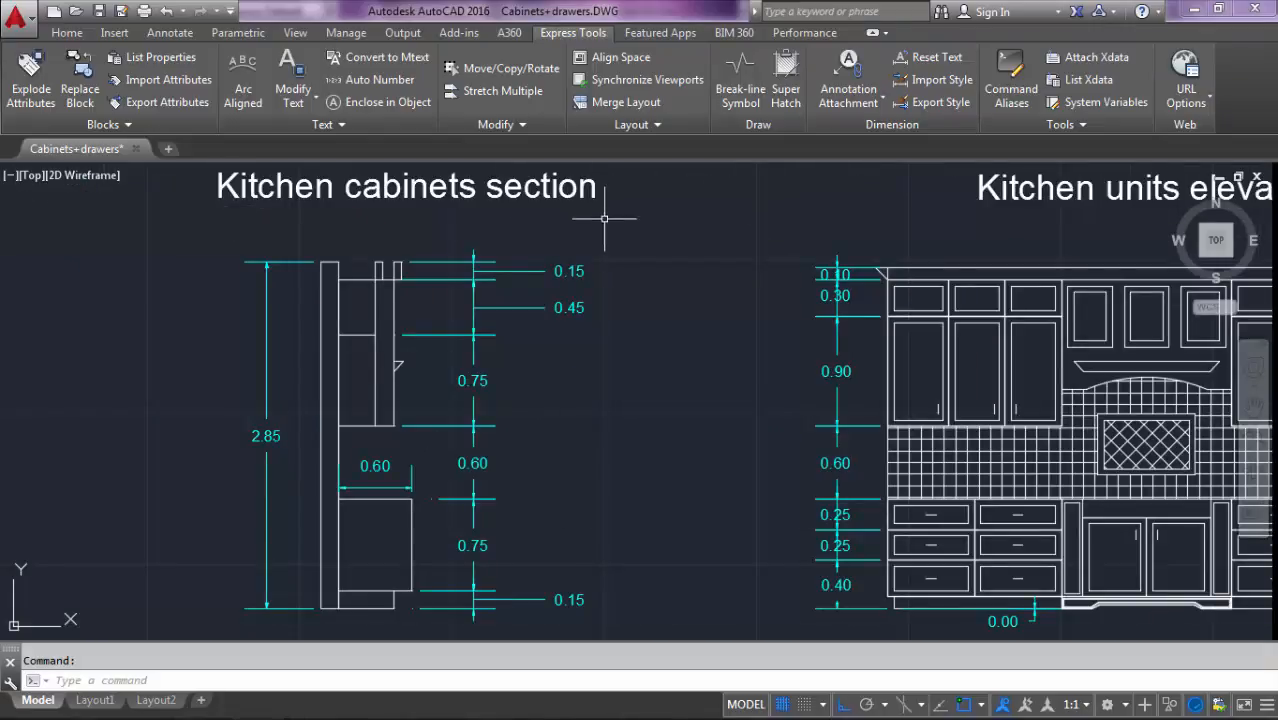
scroll(609, 219, "down", 2)
Step: Examine the cabinet raised panel section up close, including its small profile detail
middle_click_drag(593, 491, 288, 471)
middle_click_drag(990, 417, 633, 428)
scroll(675, 392, "up", 3)
scroll(810, 355, "up", 2)
scroll(770, 359, "up", 4)
scroll(722, 360, "up", 4)
scroll(678, 372, "up", 4)
scroll(680, 371, "down", 12)
middle_click_drag(684, 374, 953, 374)
middle_click_drag(560, 355, 772, 352)
scroll(772, 352, "down", 3)
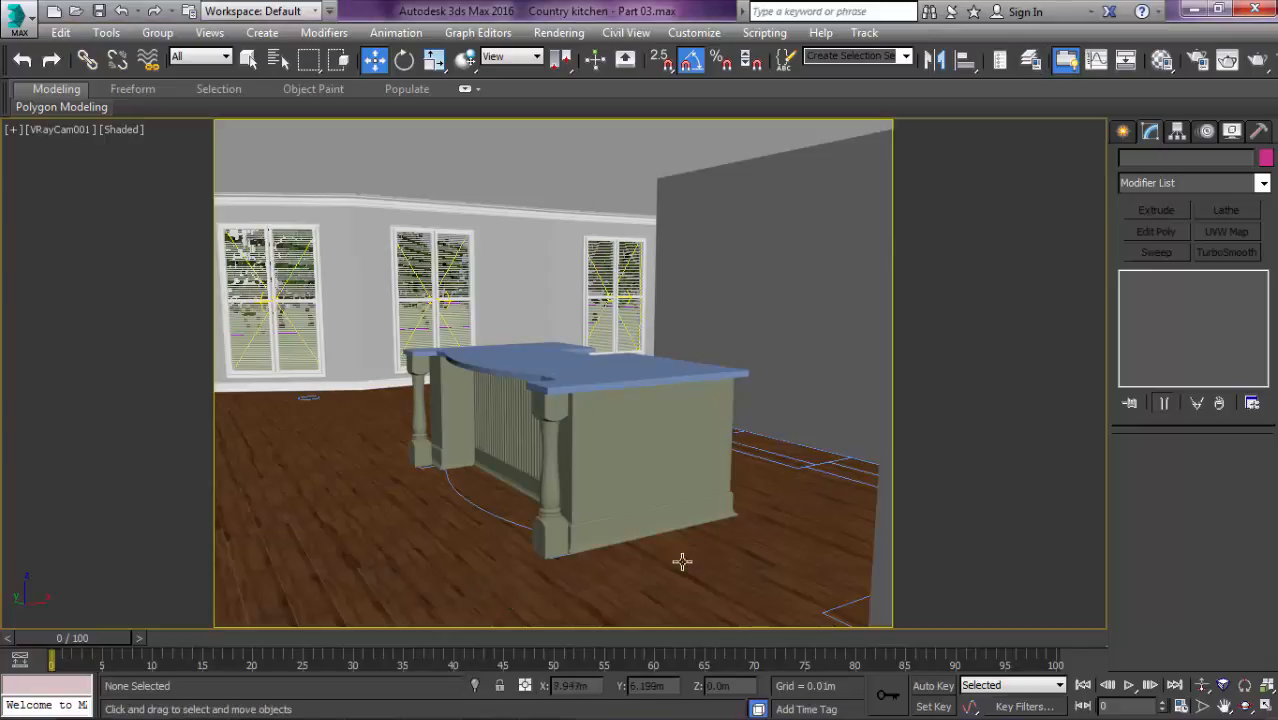
Step: In 3ds Max, remove the FloorGenerator modifier from the wood floor and isolate the floor in a perspective view
left_click(320, 583)
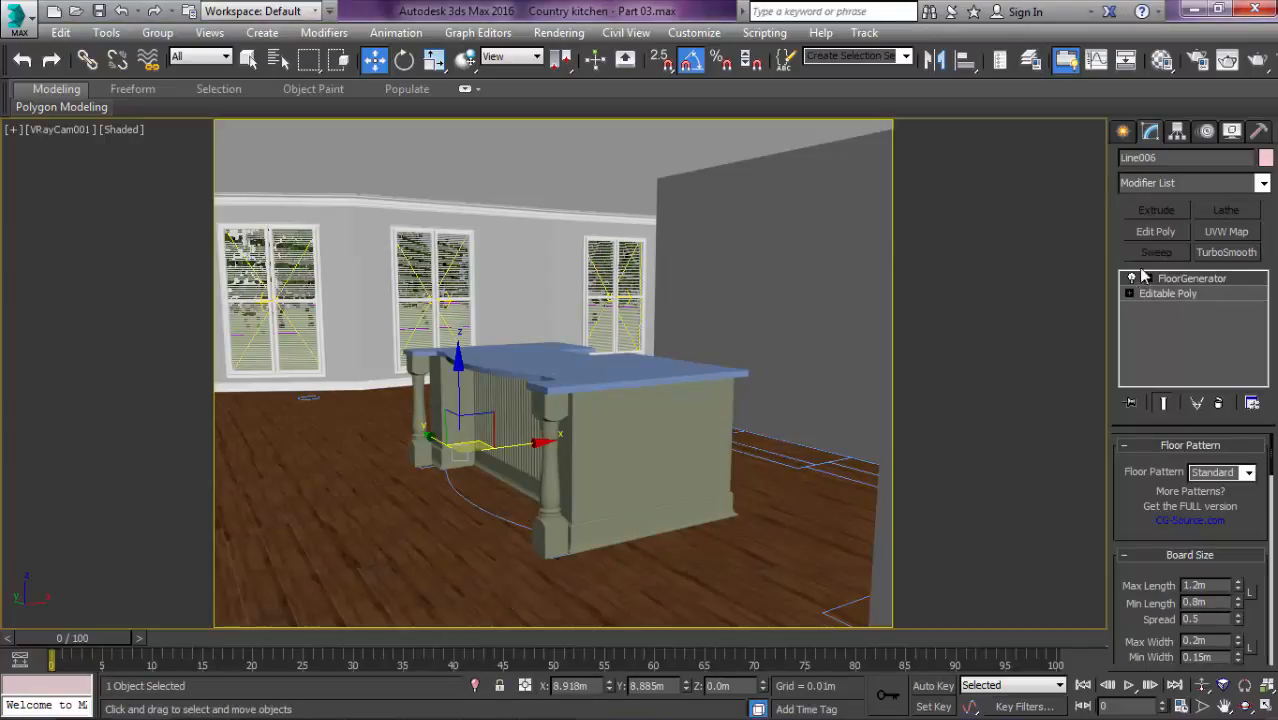
left_click(1221, 402)
key("p")
middle_click_drag(836, 419, 687, 384)
key("alt+q")
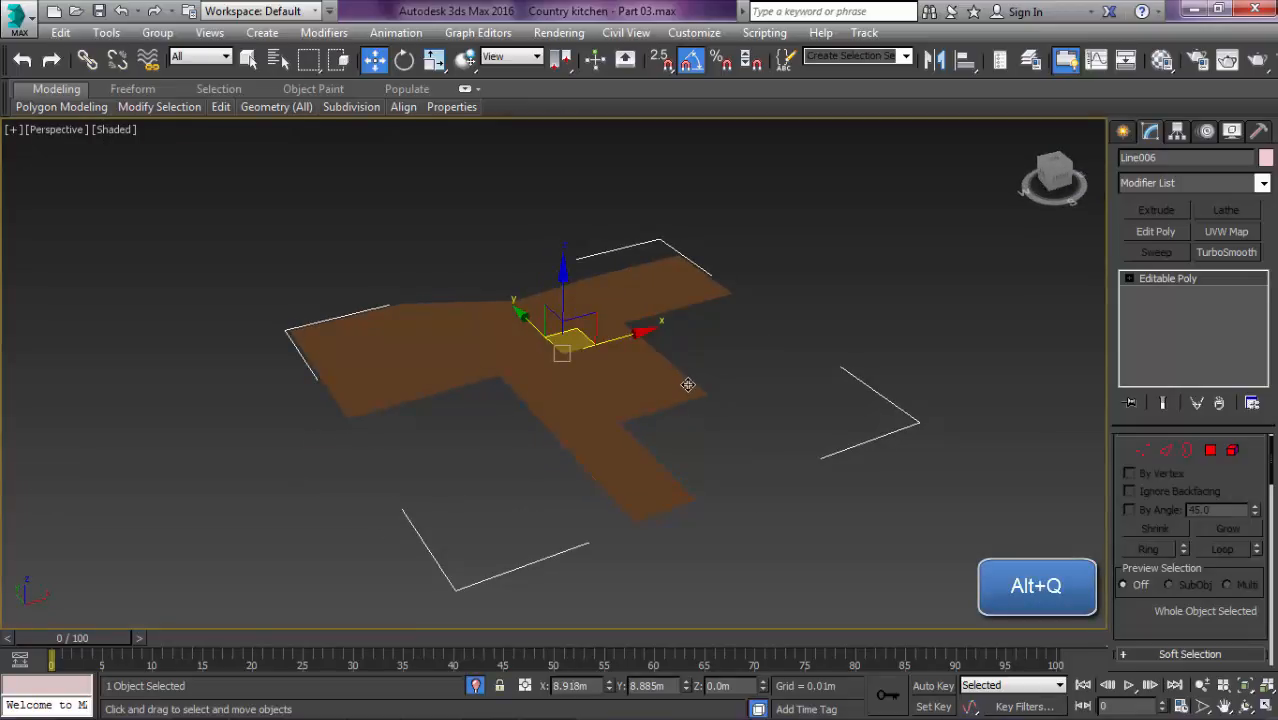
scroll(698, 372, "up", 4)
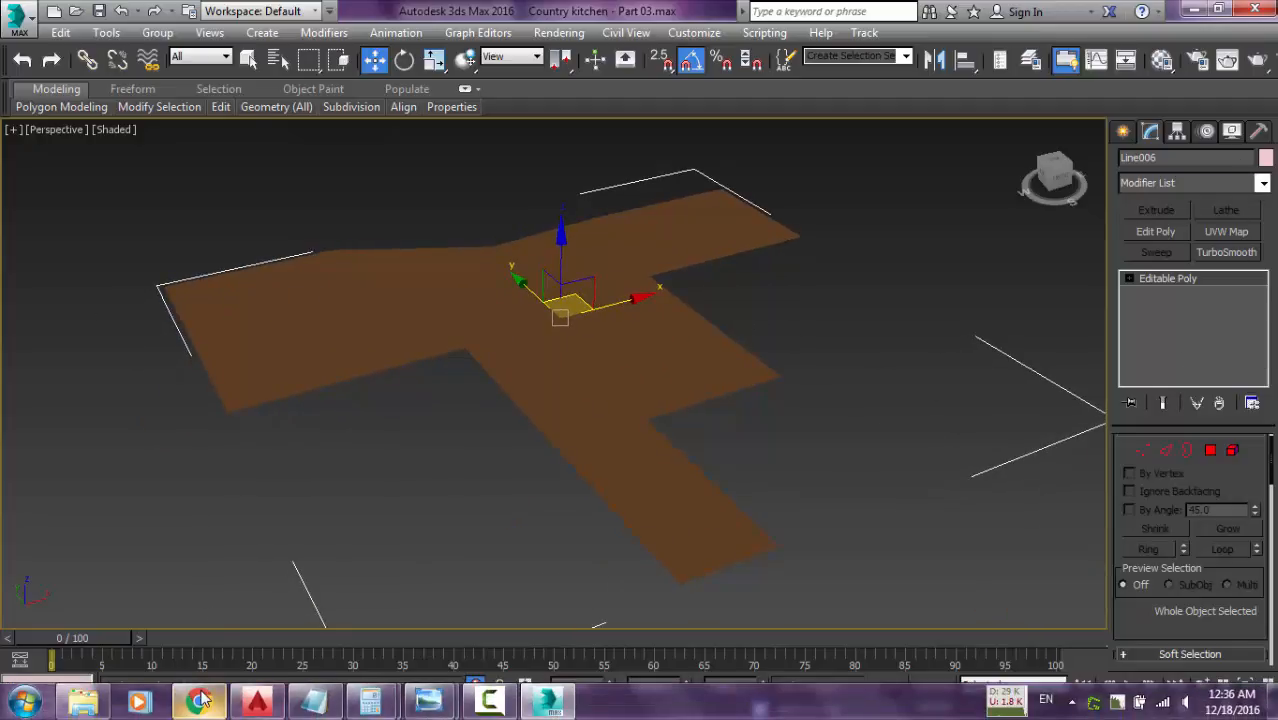
Step: Switch to Chrome and review the CG-Source download pages for the FloorGenerator and MultiTexture Map plugins
left_click(201, 699)
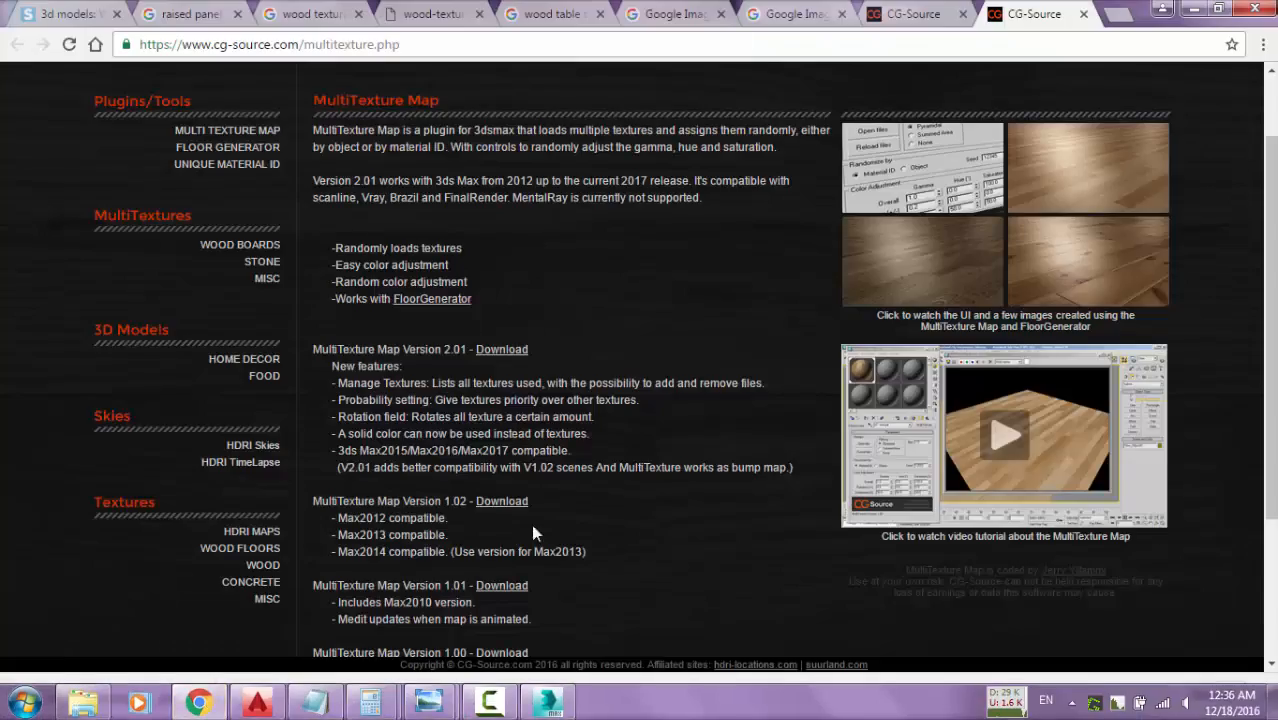
left_click(945, 12)
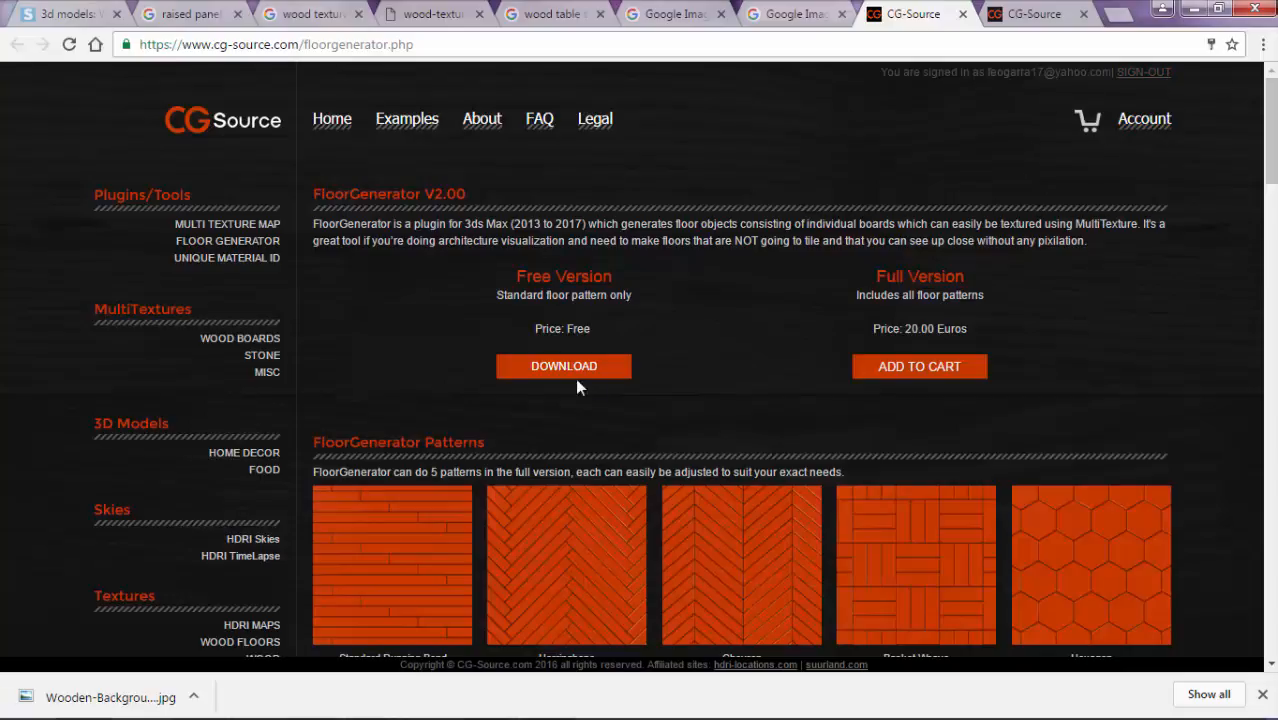
left_click(995, 22)
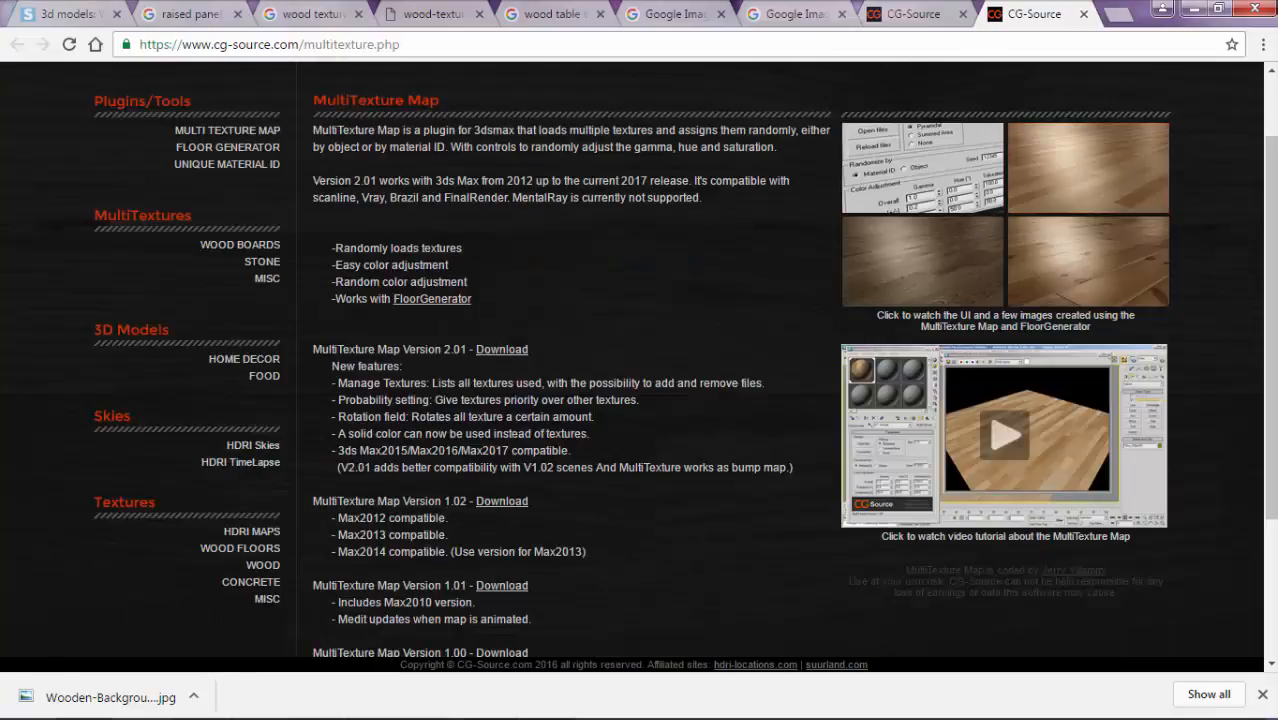
scroll(228, 141, "up", 1)
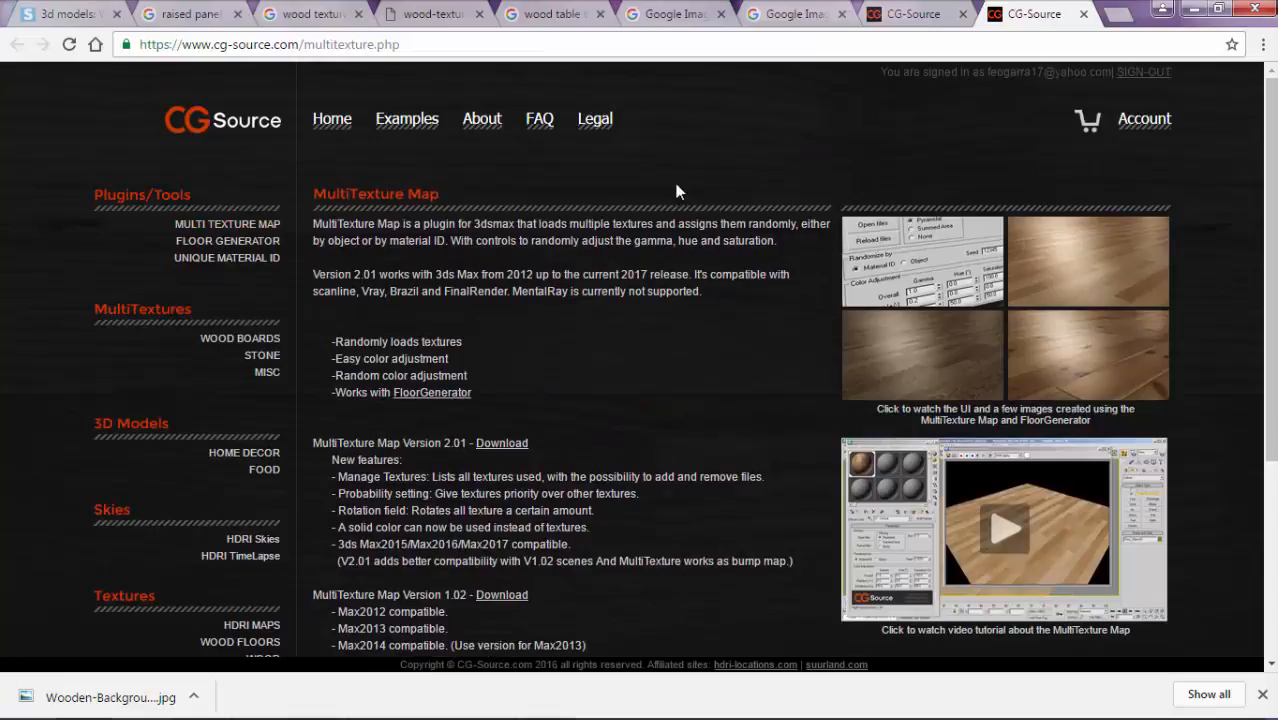
scroll(470, 371, "down", 1)
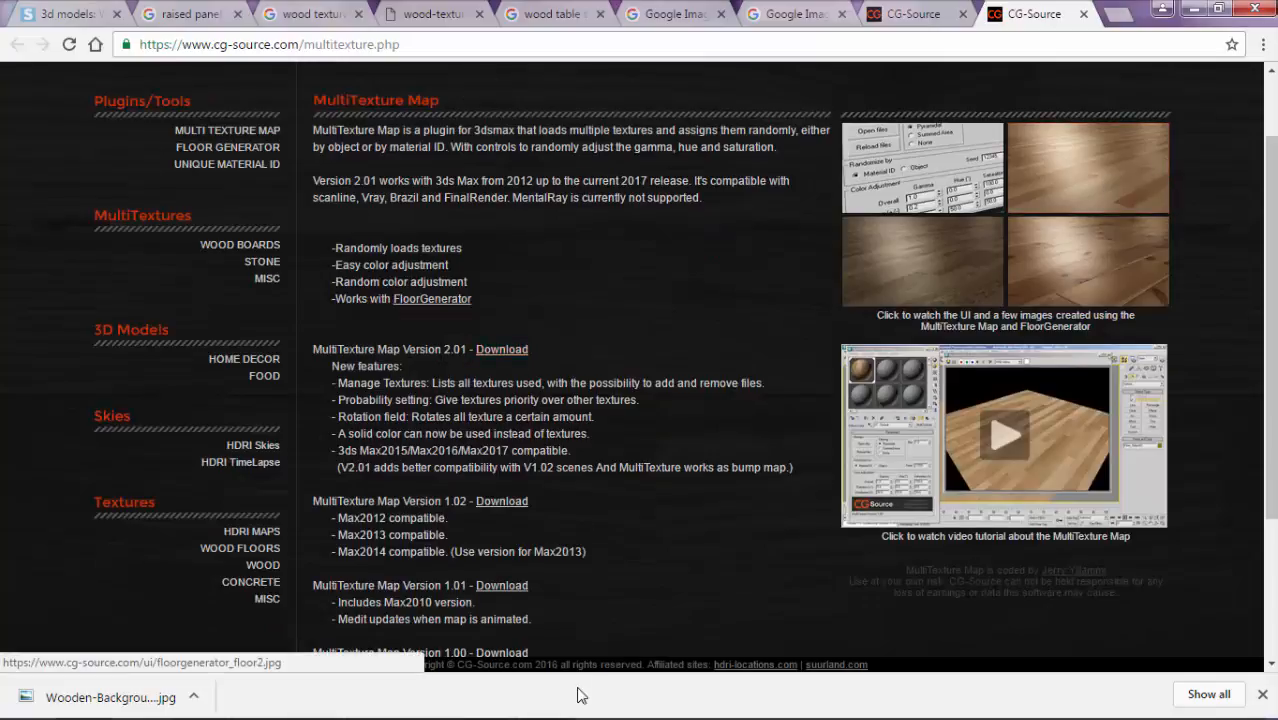
Step: Browse in Windows Explorer to the 3ds Max 2016 installation folder under C:, Program Files, Autodesk
key("super+e")
double_click(550, 358)
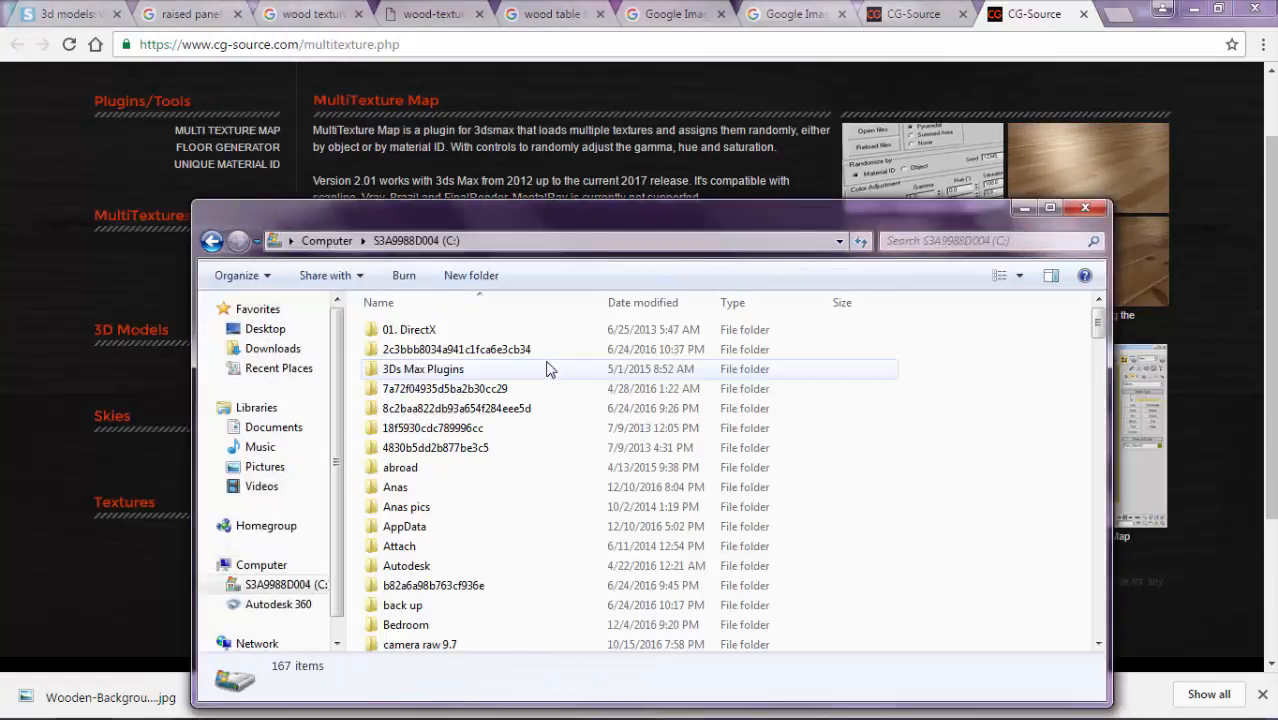
left_click(547, 369)
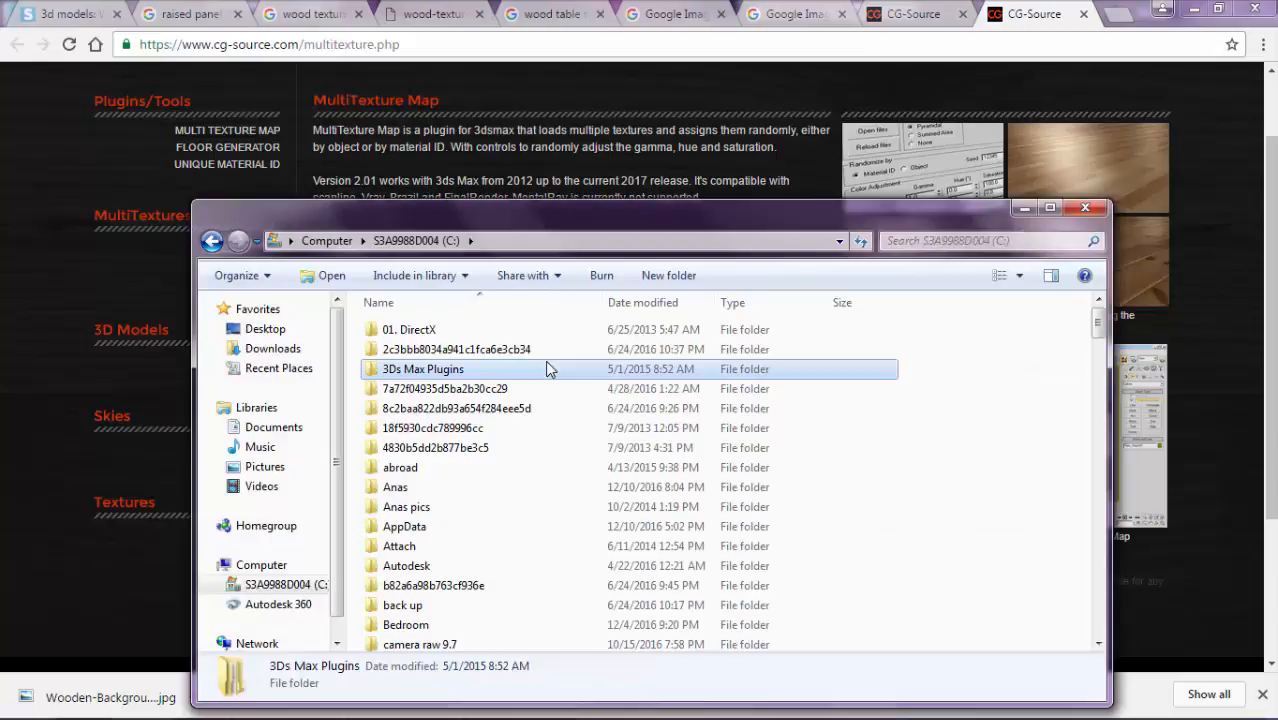
key("p")
key("Return")
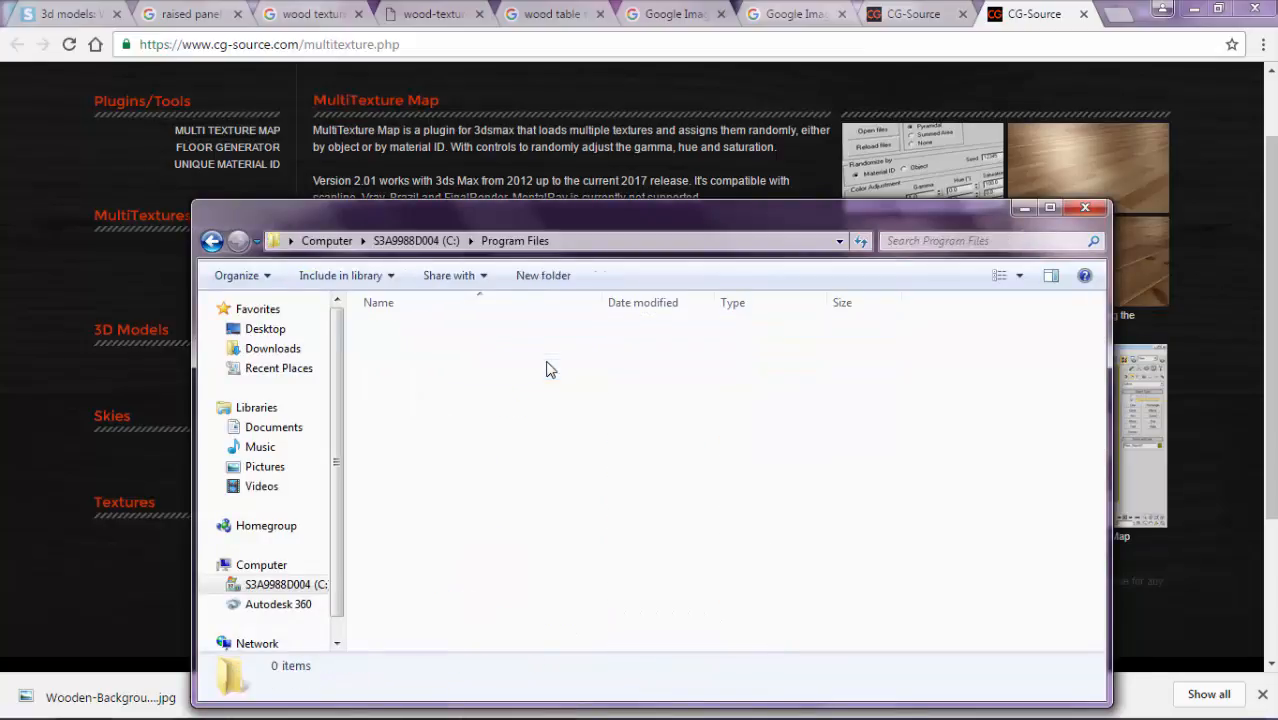
key("a")
key("Down")
key("Down")
key("Return")
key("Down")
key("Return")
Step: Check the plugins folder of 3ds Max 2016 for the FloorGenerator and MultiTexture files, and return to 3ds Max
left_click(566, 376)
key("p")
key("Return")
key("BackSpace")
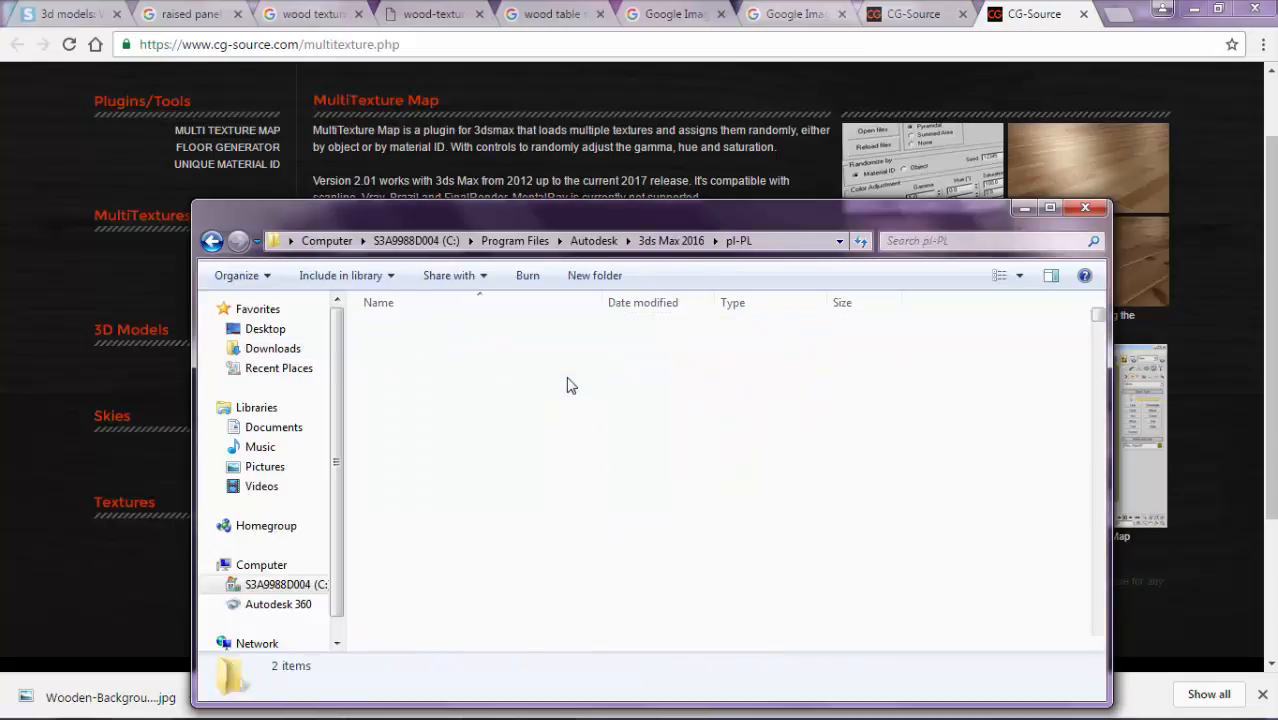
key("p")
key("Down")
key("Down")
key("Return")
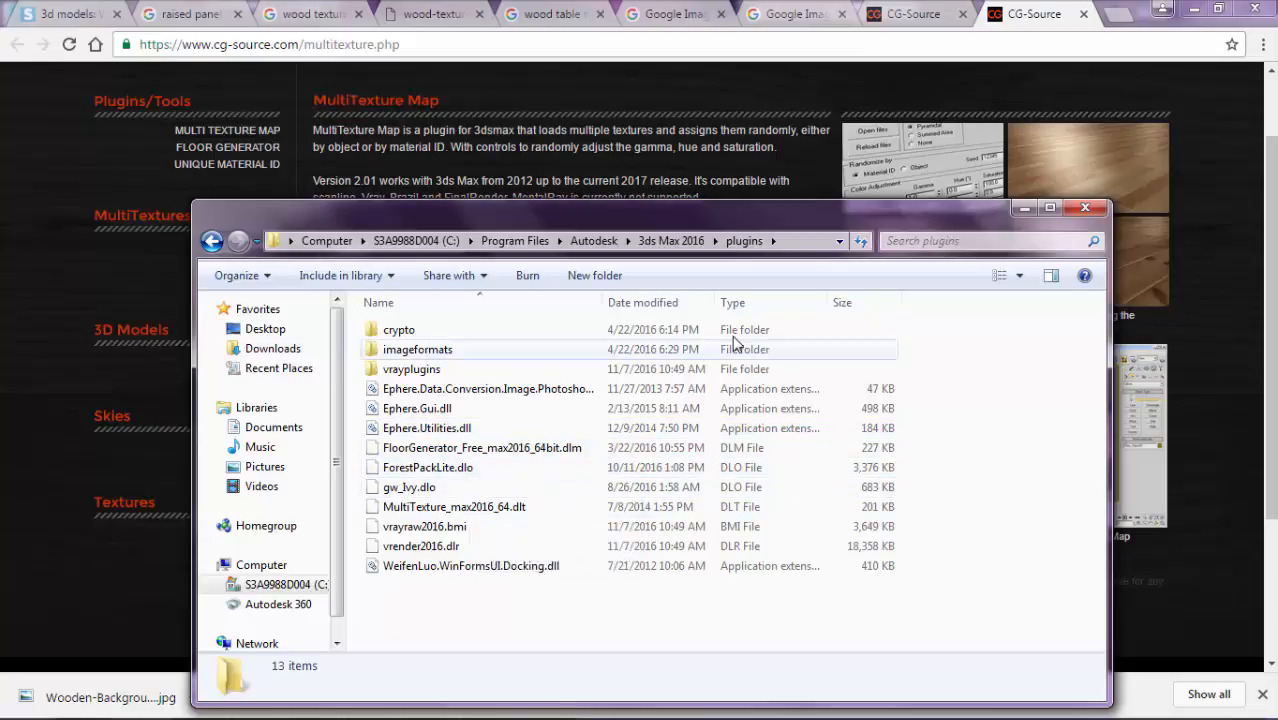
left_click(1095, 207)
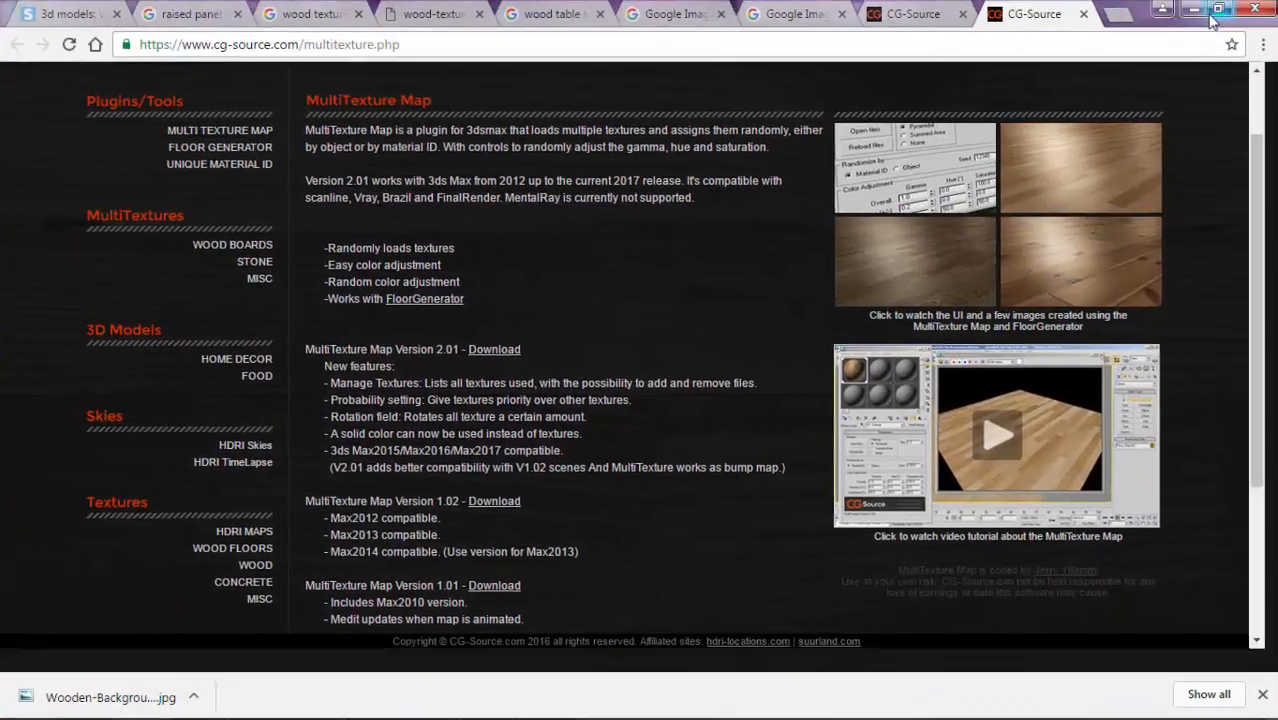
left_click(1193, 8)
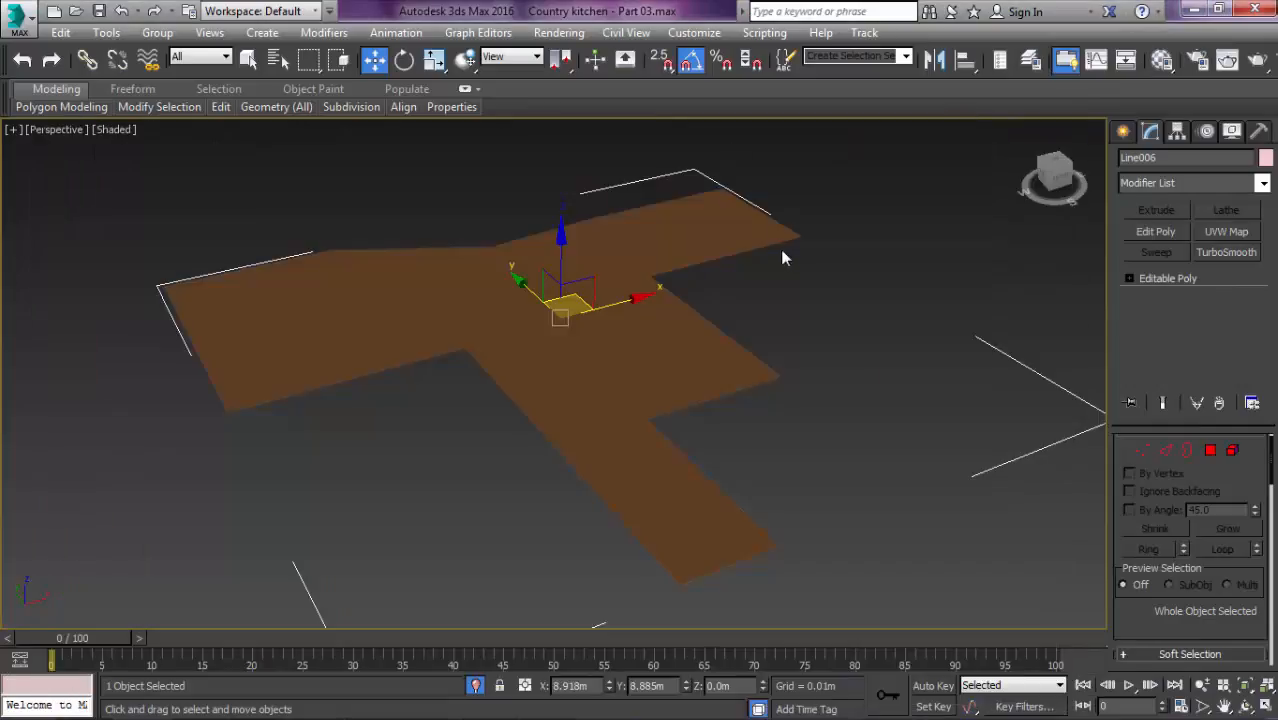
Step: Apply a FloorGenerator modifier to the isolated floor, working from the top view
left_click(908, 280)
left_click(643, 355)
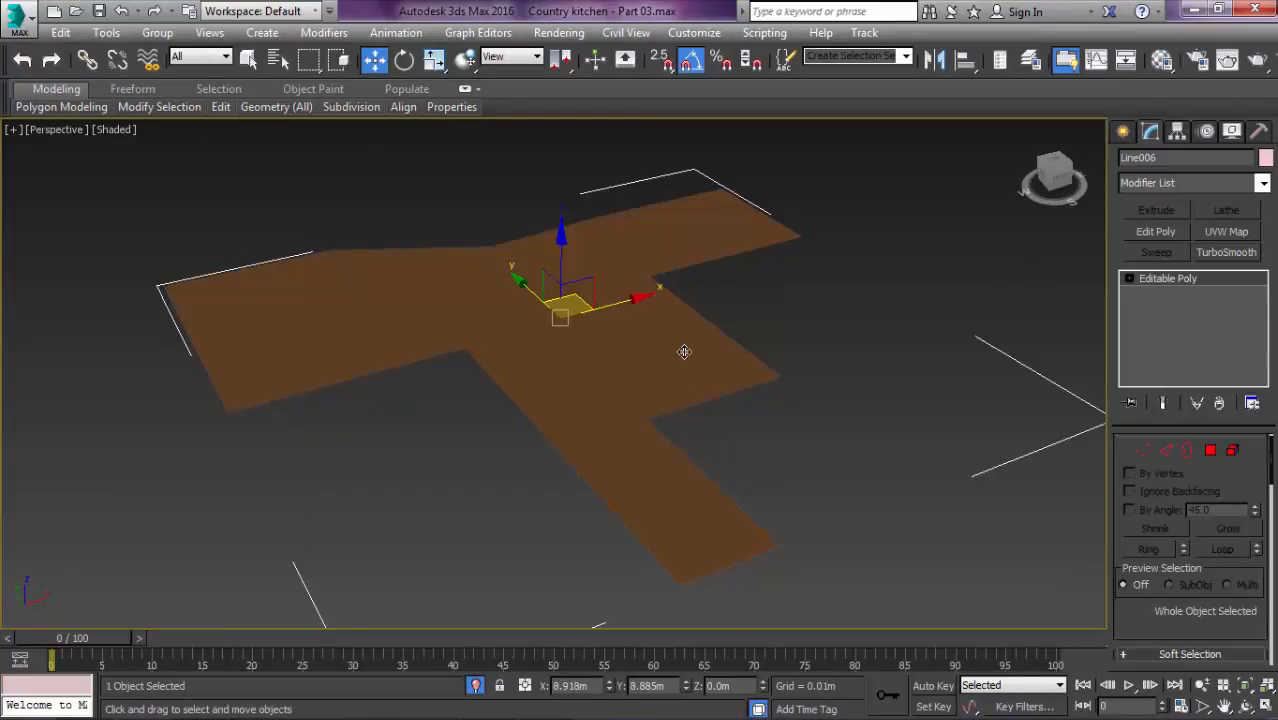
key("t")
scroll(705, 330, "down", 2)
scroll(455, 165, "up", 4)
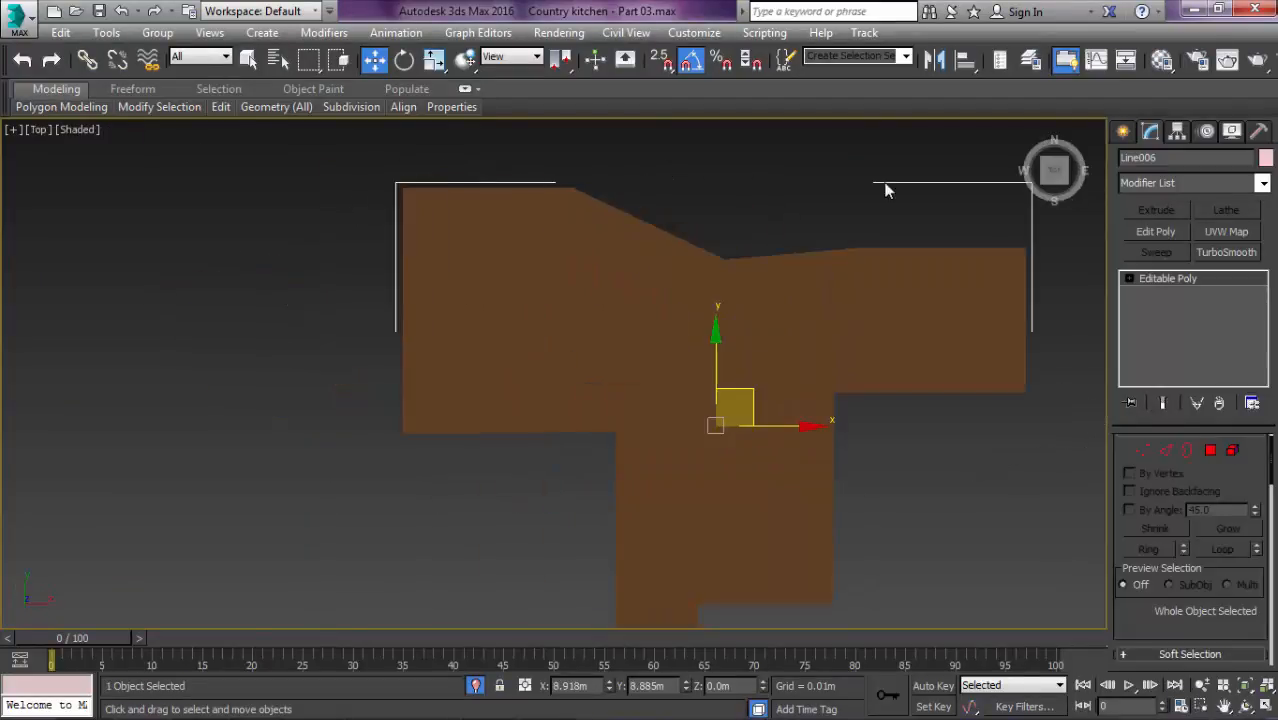
middle_click_drag(1019, 482, 909, 458)
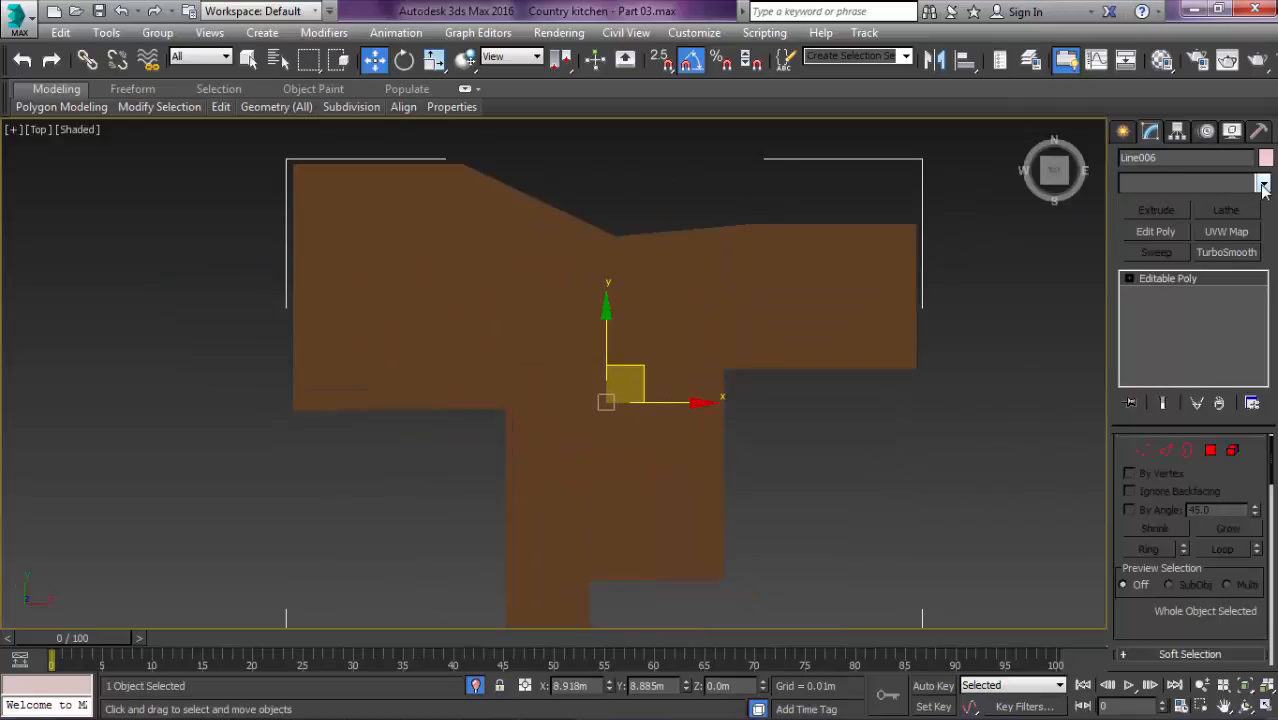
left_click(1263, 183)
left_click_drag(1260, 222, 1217, 353)
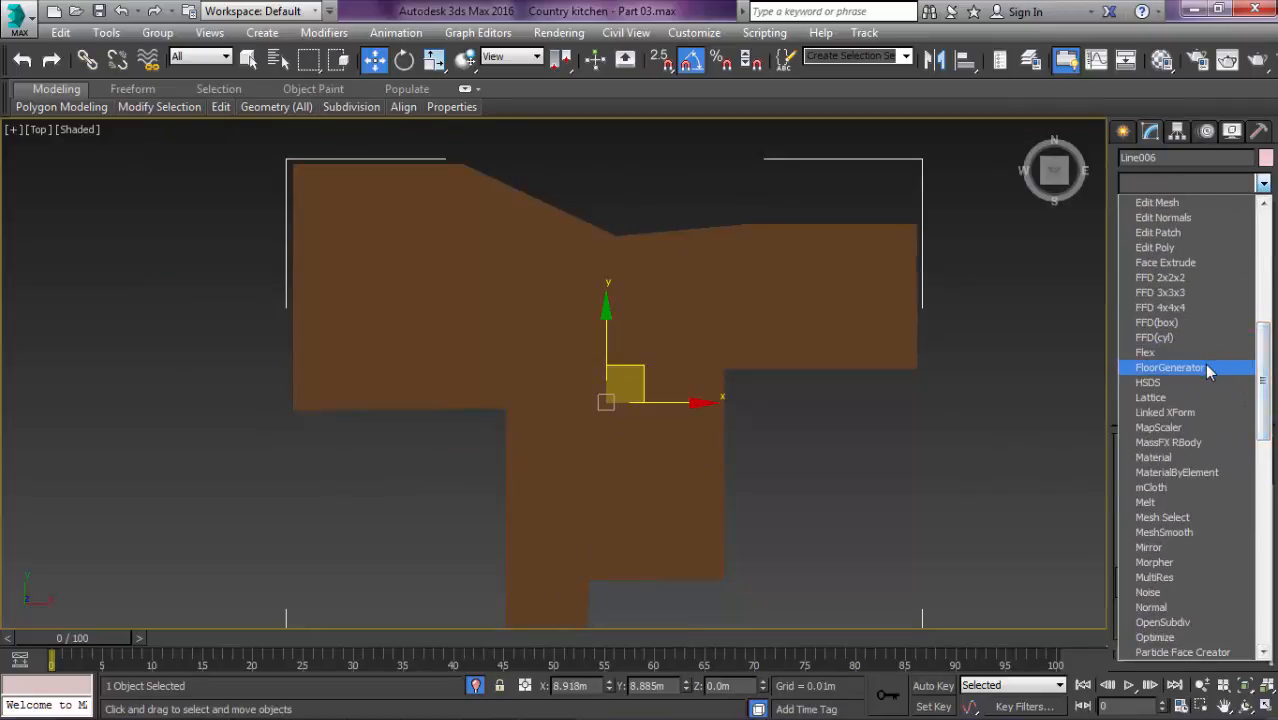
left_click(1204, 363)
Step: Display the floor boards with edged faces and bring the Board Size settings into view
middle_click_drag(997, 373, 936, 290)
left_click_drag(1156, 567, 1162, 445)
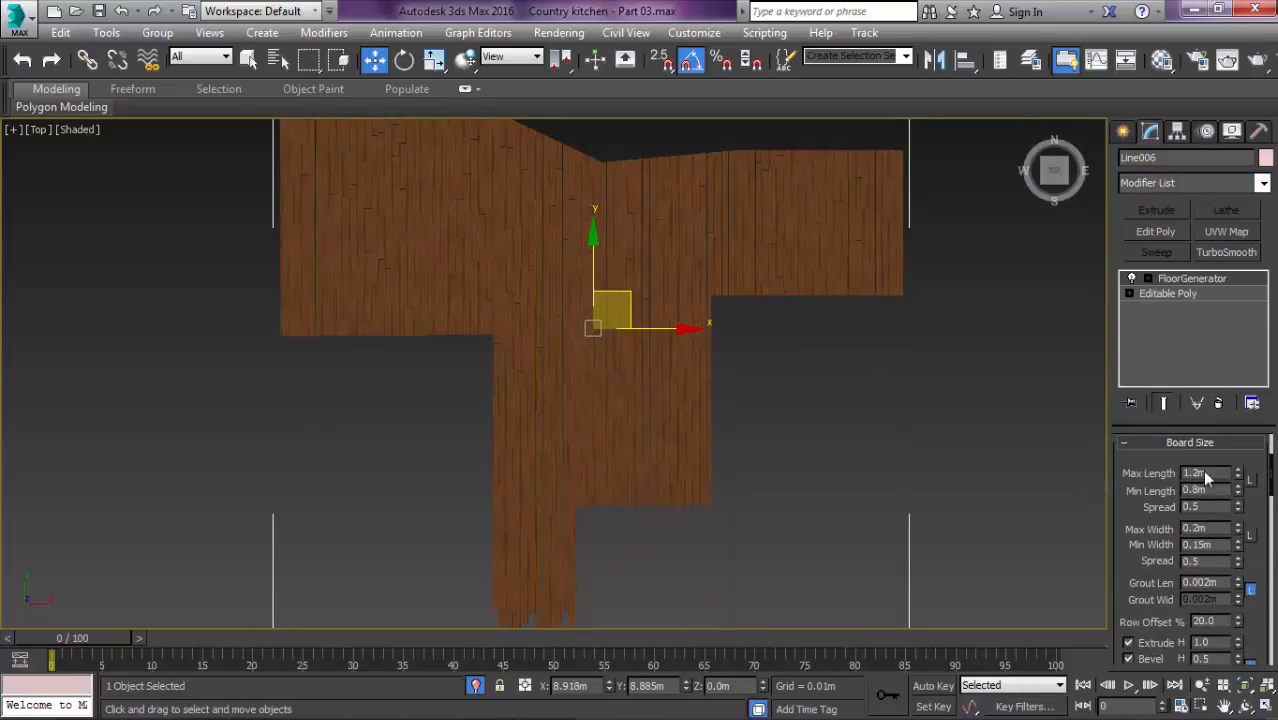
key("F3")
key("F3")
key("F4")
scroll(654, 309, "up", 2)
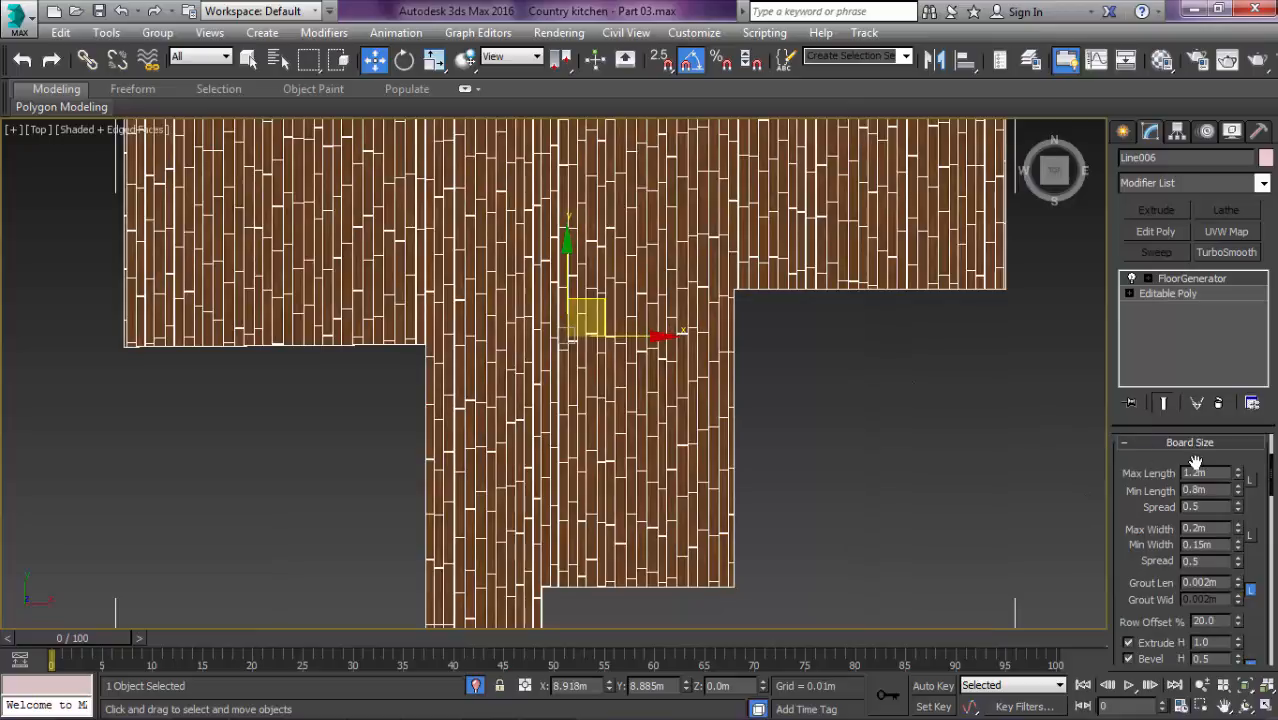
Step: Try locking the minimum board length to the maximum board length
left_click(1250, 484)
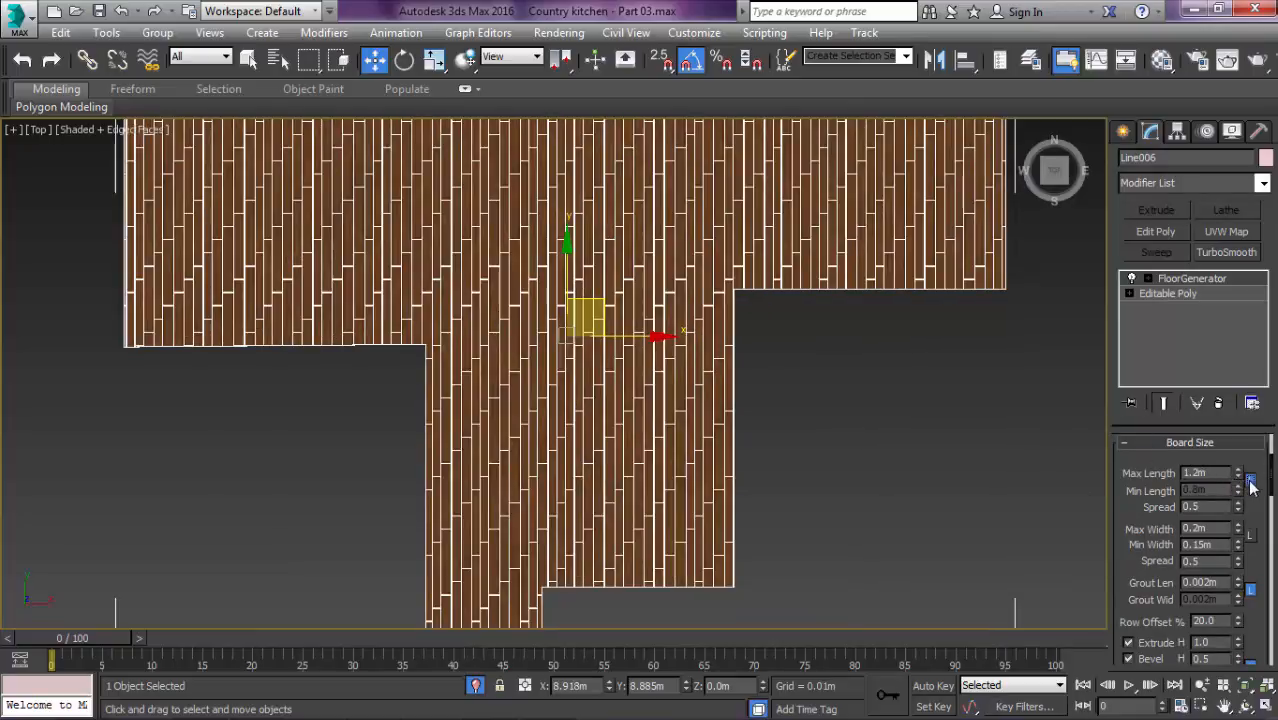
left_click(1250, 484)
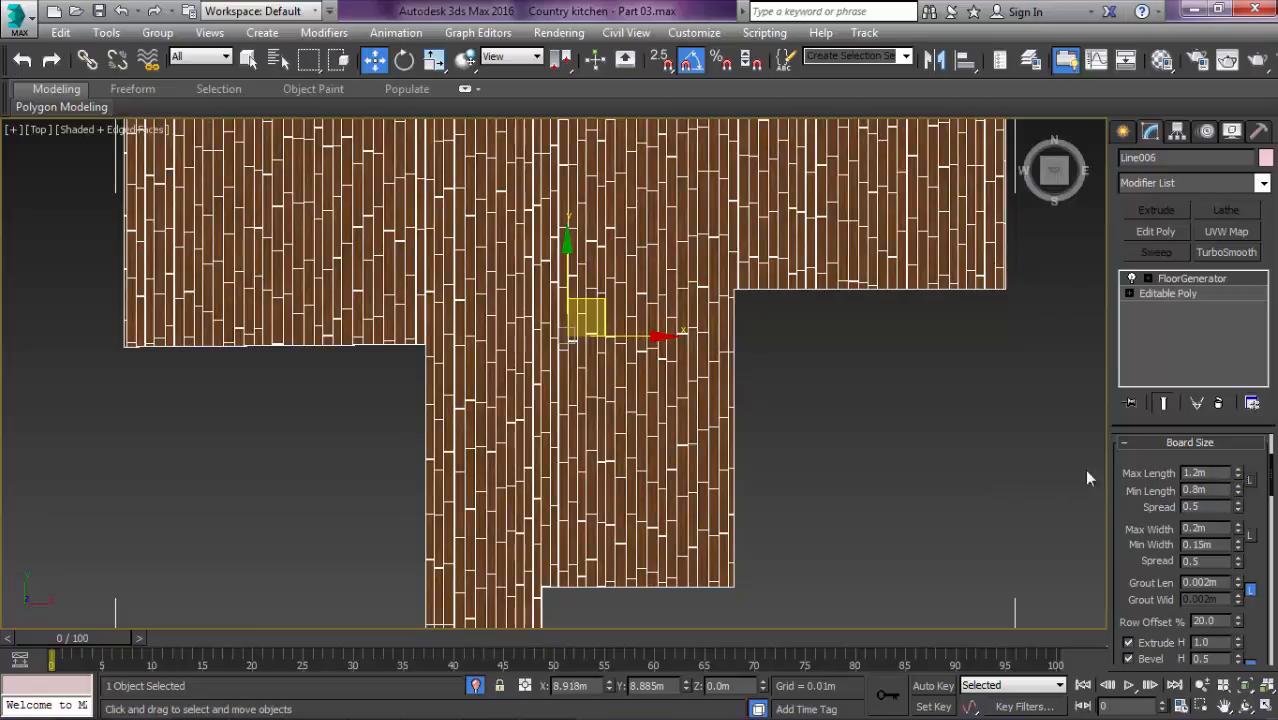
double_click(1193, 490)
double_click(1206, 473)
Step: Examine how the board lengths and widths vary across the generated floor
scroll(640, 340, "up", 5)
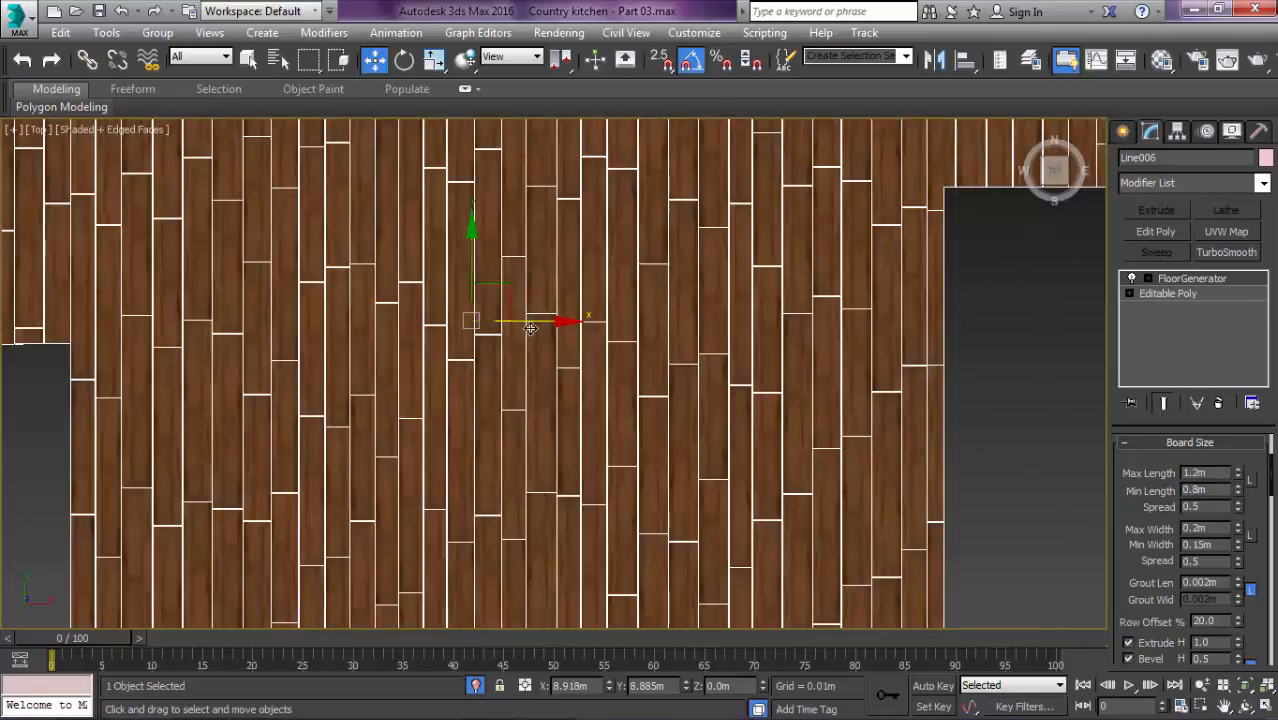
scroll(530, 328, "up", 2)
scroll(539, 362, "down", 2)
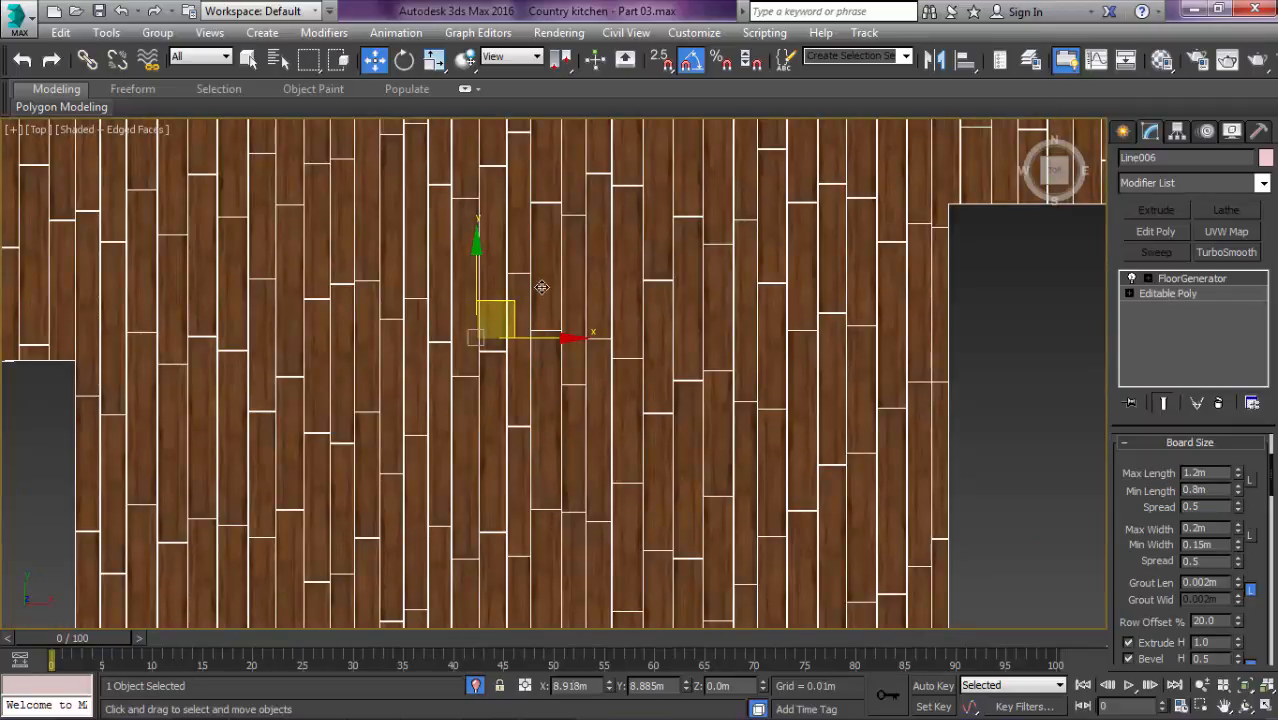
scroll(541, 288, "down", 2)
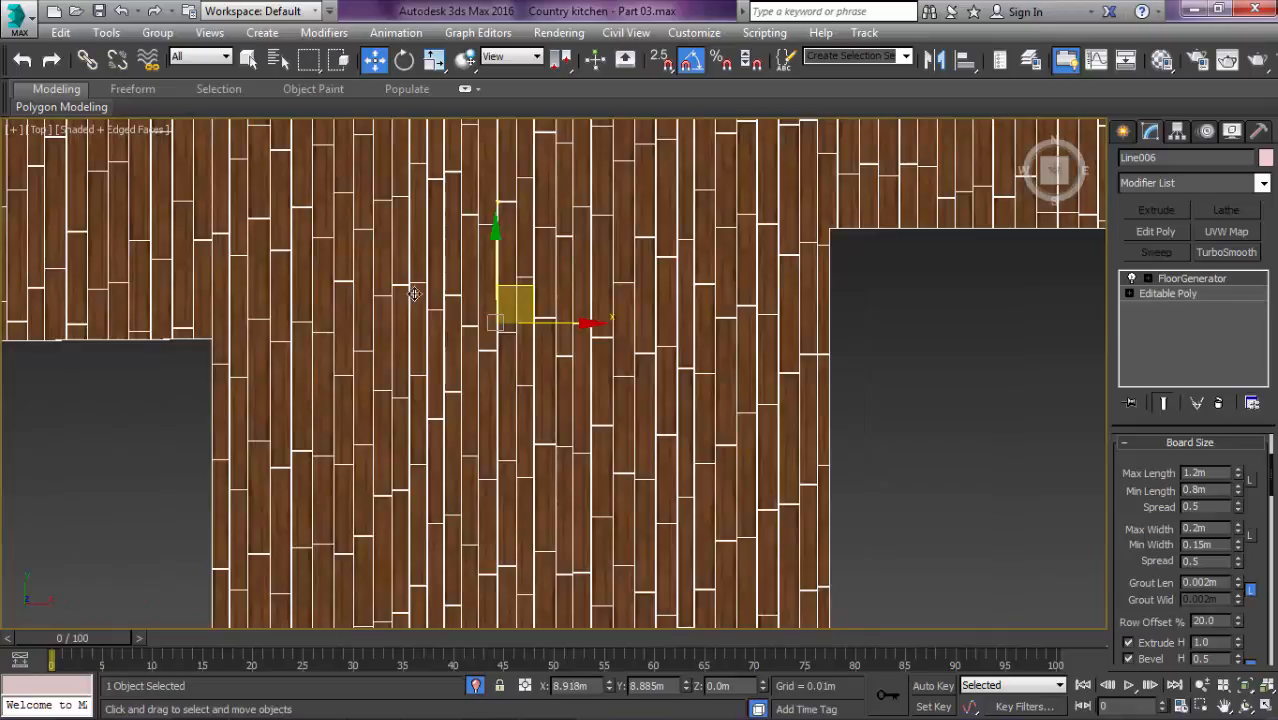
scroll(1150, 500, "down", 2)
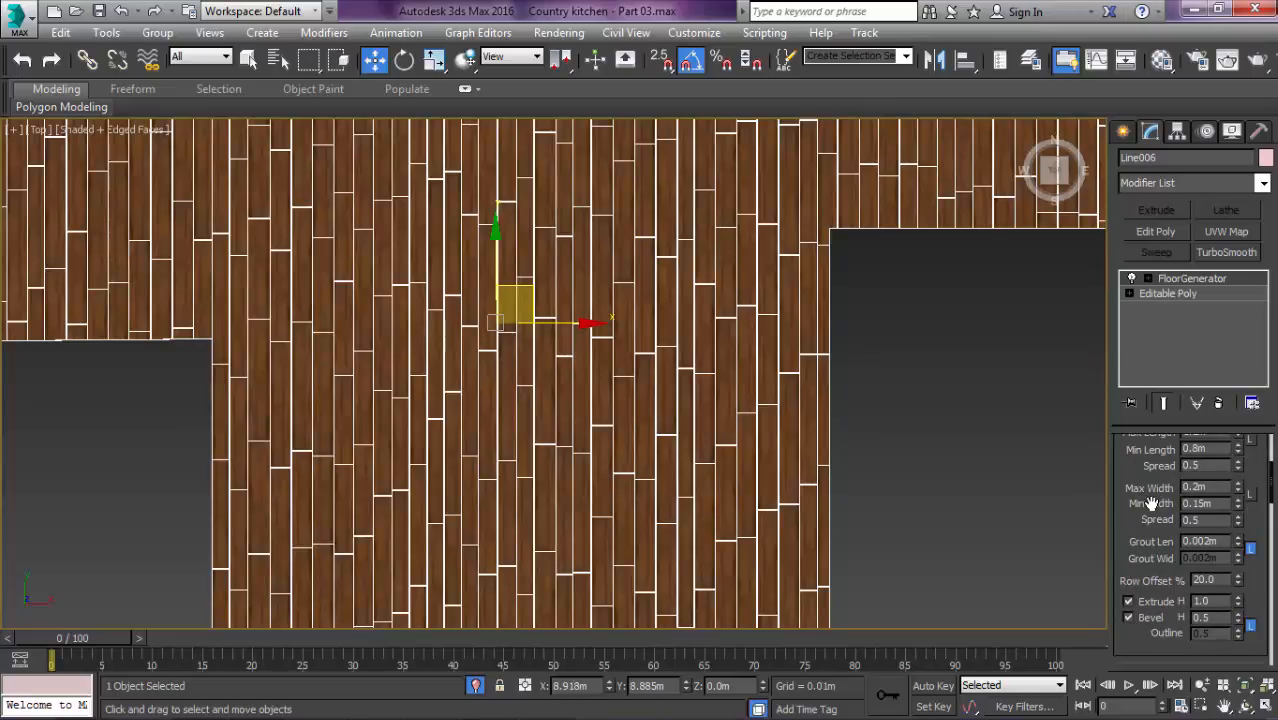
Step: Inspect the minimum board width setting and the grout gap and bevelled edges between individual boards
double_click(1200, 503)
key("Return")
left_click_drag(1143, 517, 1147, 458)
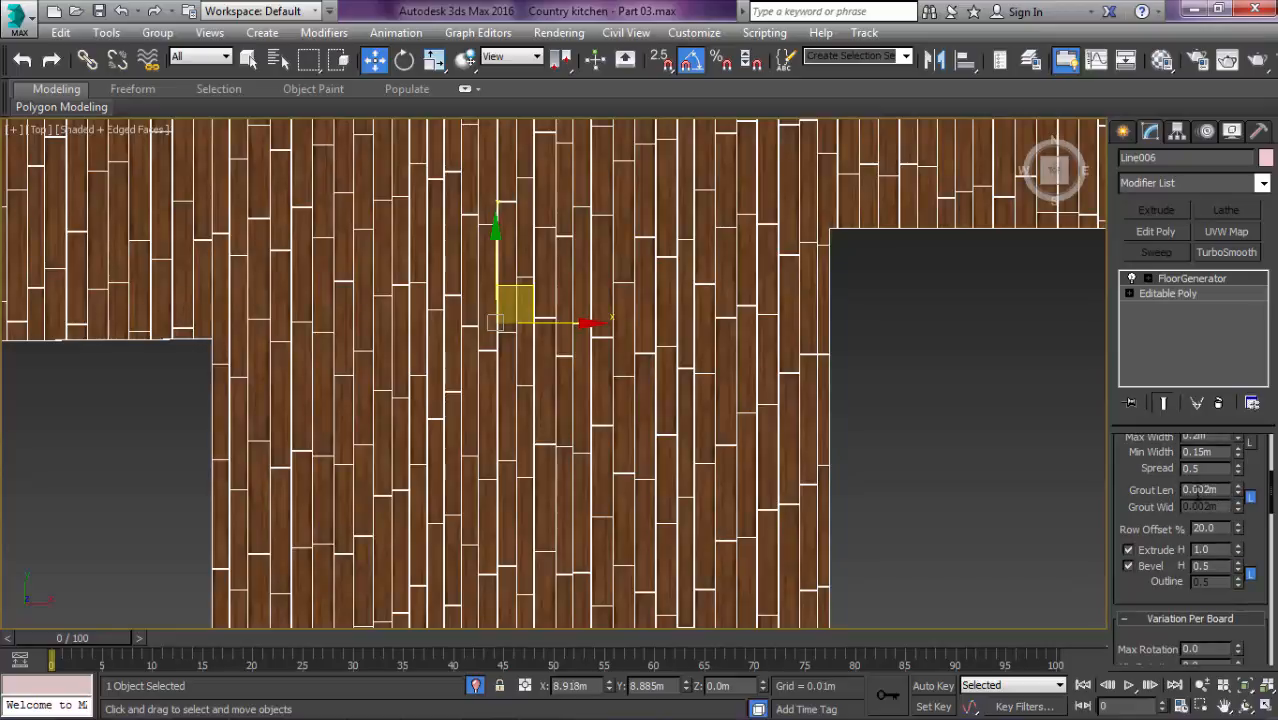
scroll(686, 438, "up", 10)
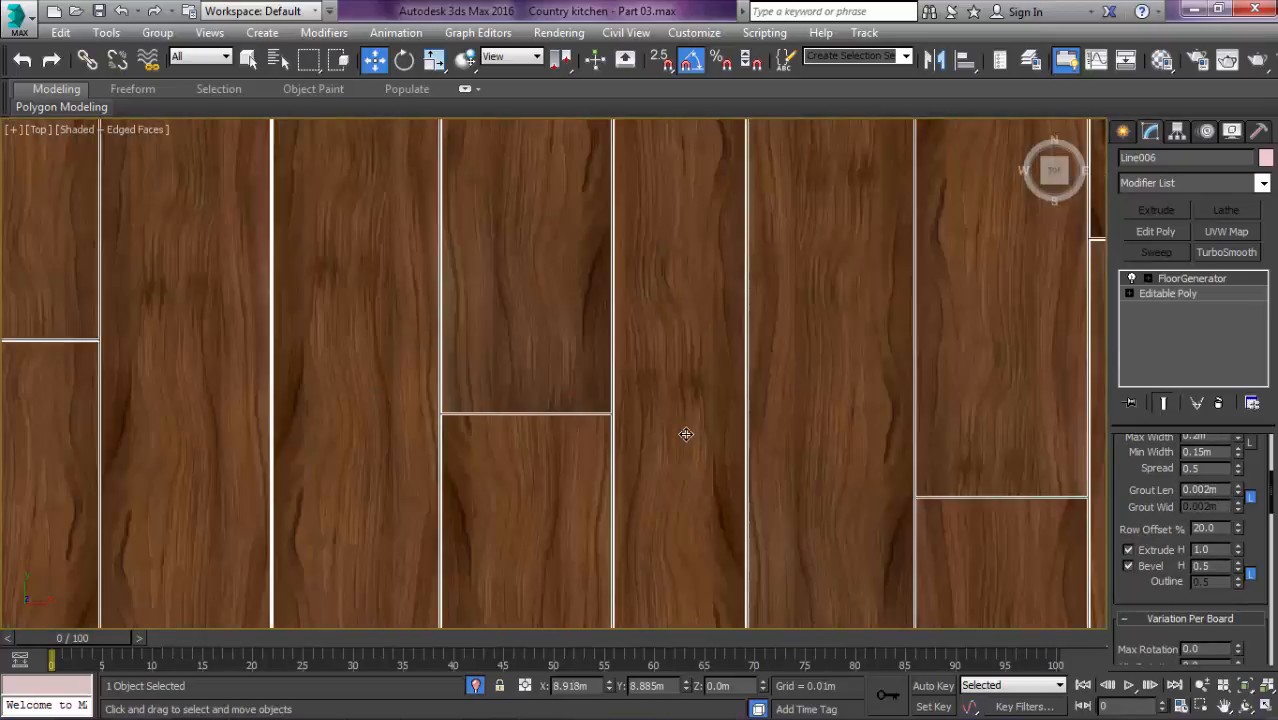
scroll(657, 368, "up", 4)
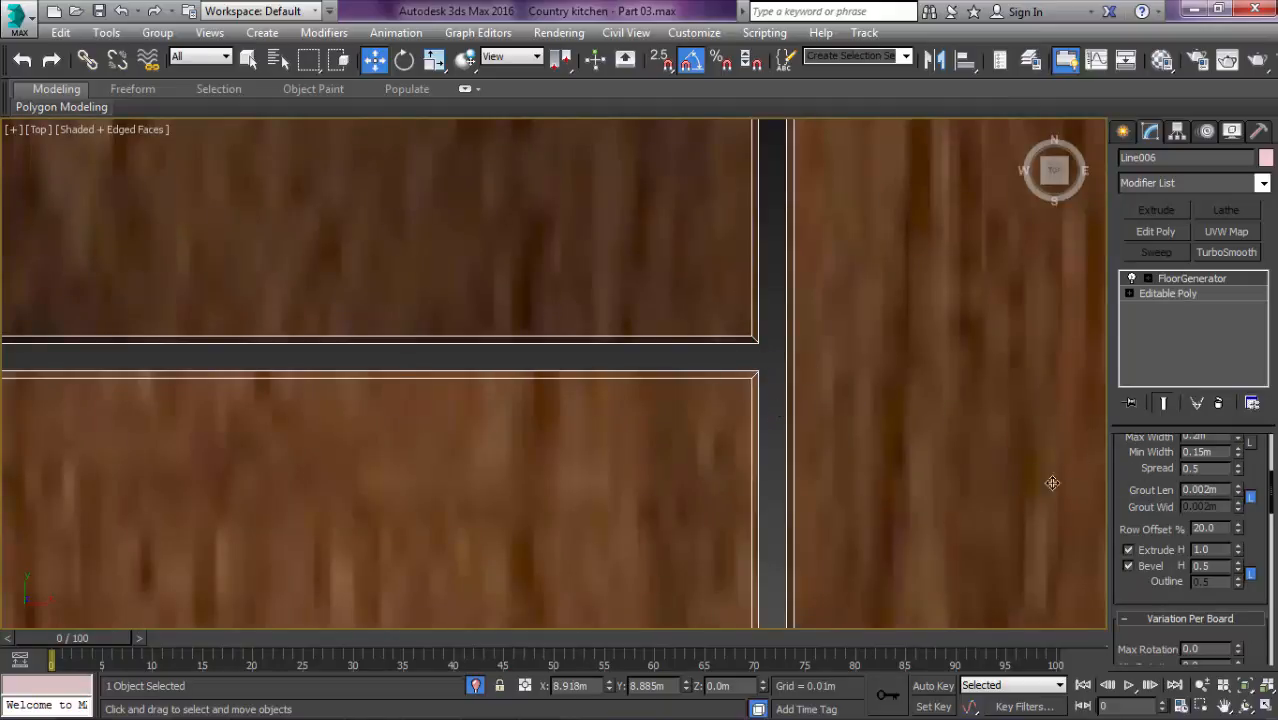
Step: Set the FloorGenerator board direction to 90 degrees and check the board layout up close with edged faces shown
scroll(1169, 529, "down", 8)
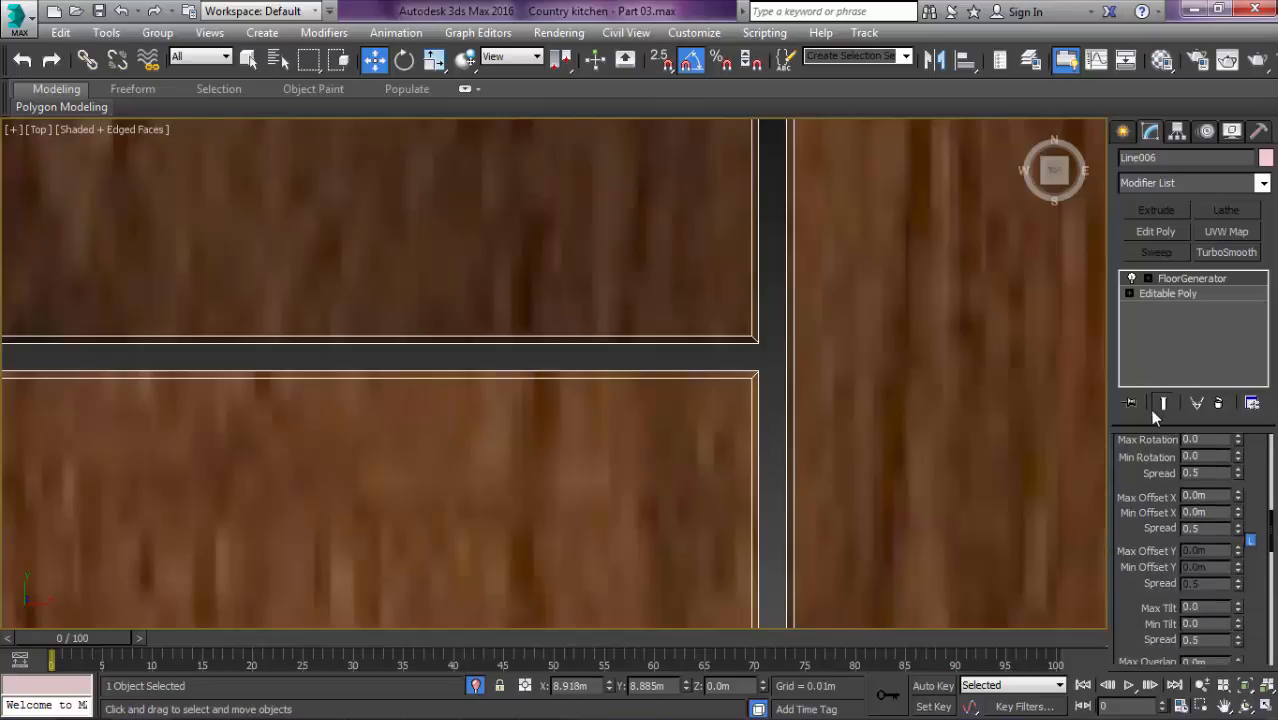
scroll(1163, 456, "down", 4)
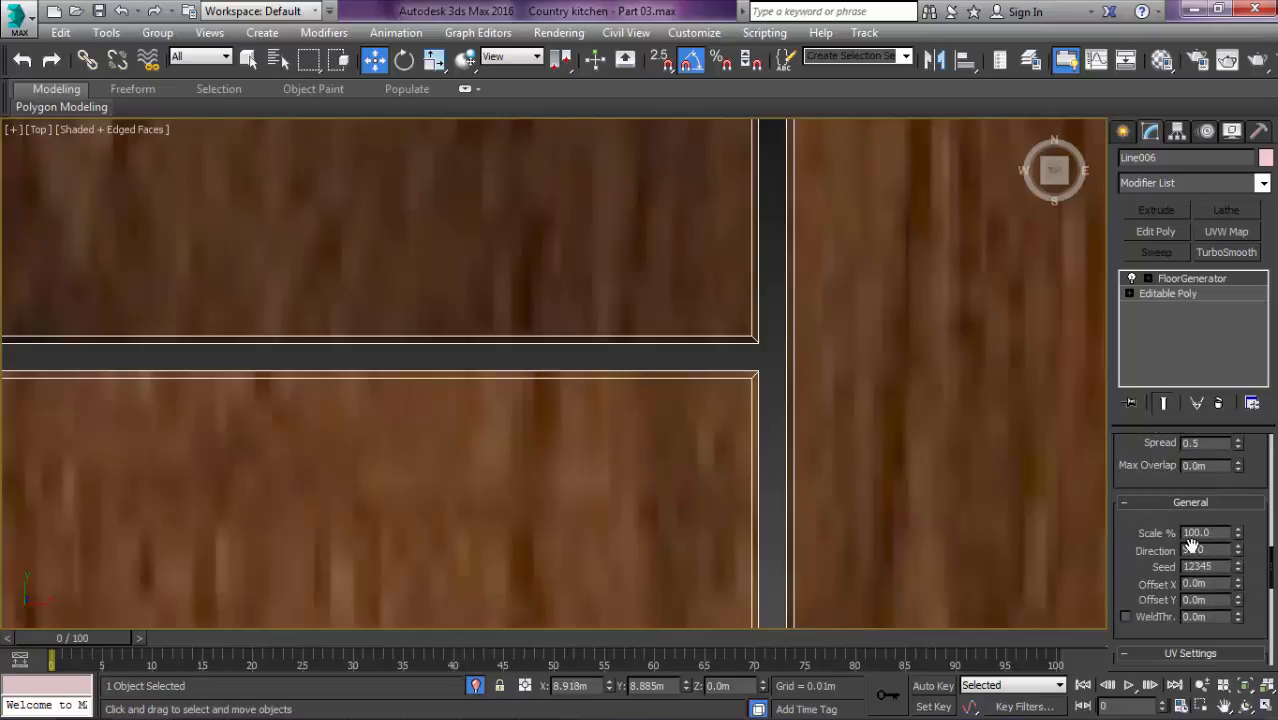
left_click_drag(1204, 550, 1145, 553)
scroll(862, 520, "down", 10)
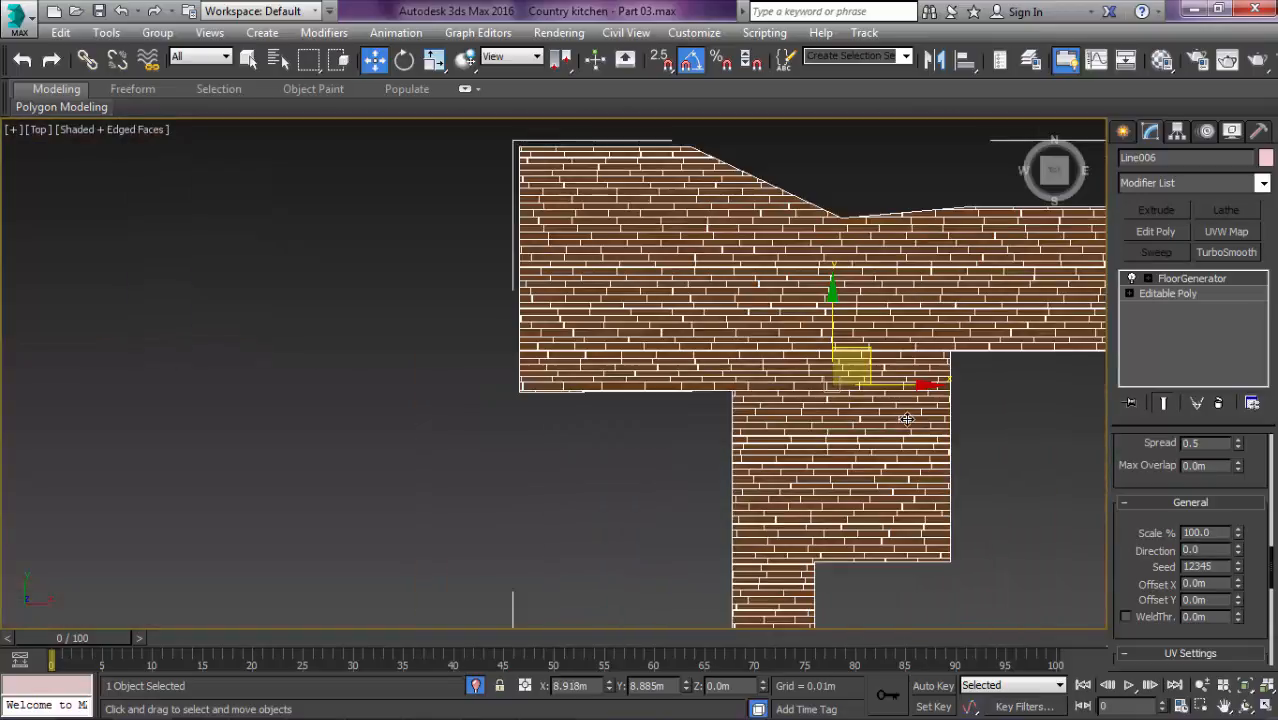
type("90")
key("Return")
scroll(943, 476, "up", 5)
key("F4")
key("F4")
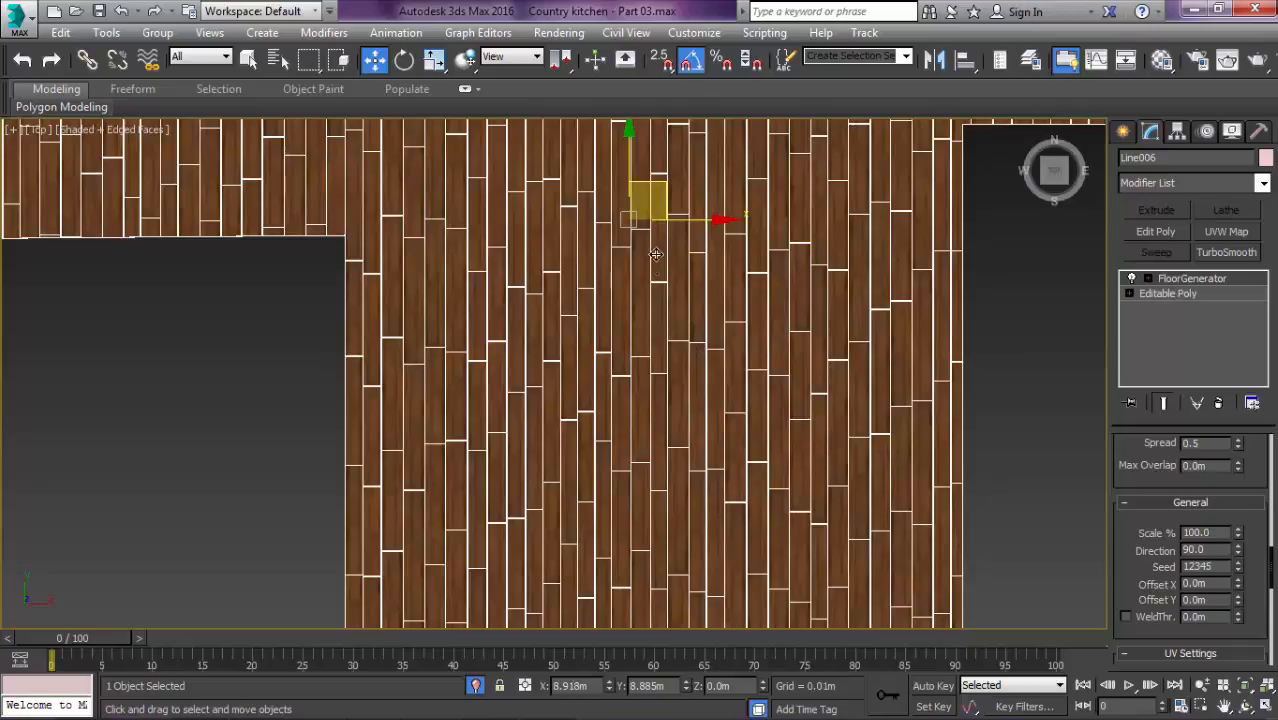
Step: In the front view, copy the generated floor downward by about 0.002 m
middle_click_drag(622, 219, 728, 231)
middle_click_drag(744, 350, 737, 267)
scroll(736, 266, "down", 2)
key("f")
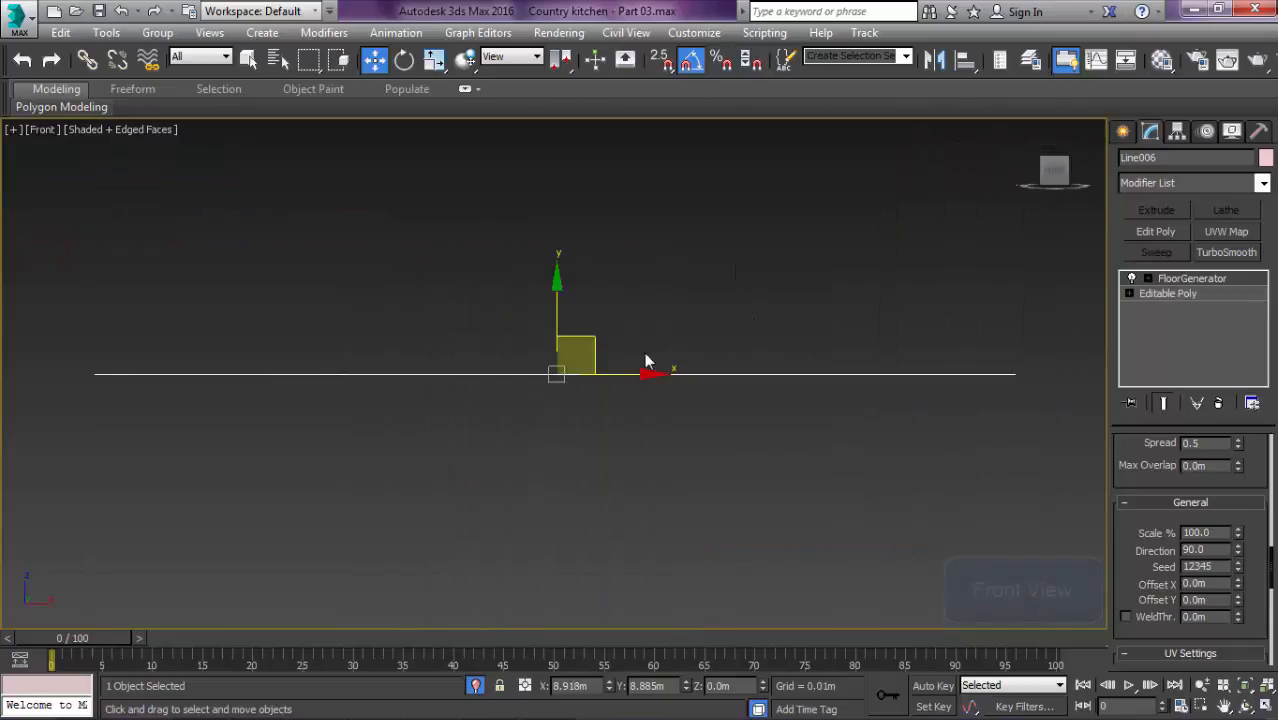
scroll(724, 346, "up", 4)
scroll(671, 495, "up", 6)
left_click_drag(517, 322, 526, 413, "shift")
key("Return")
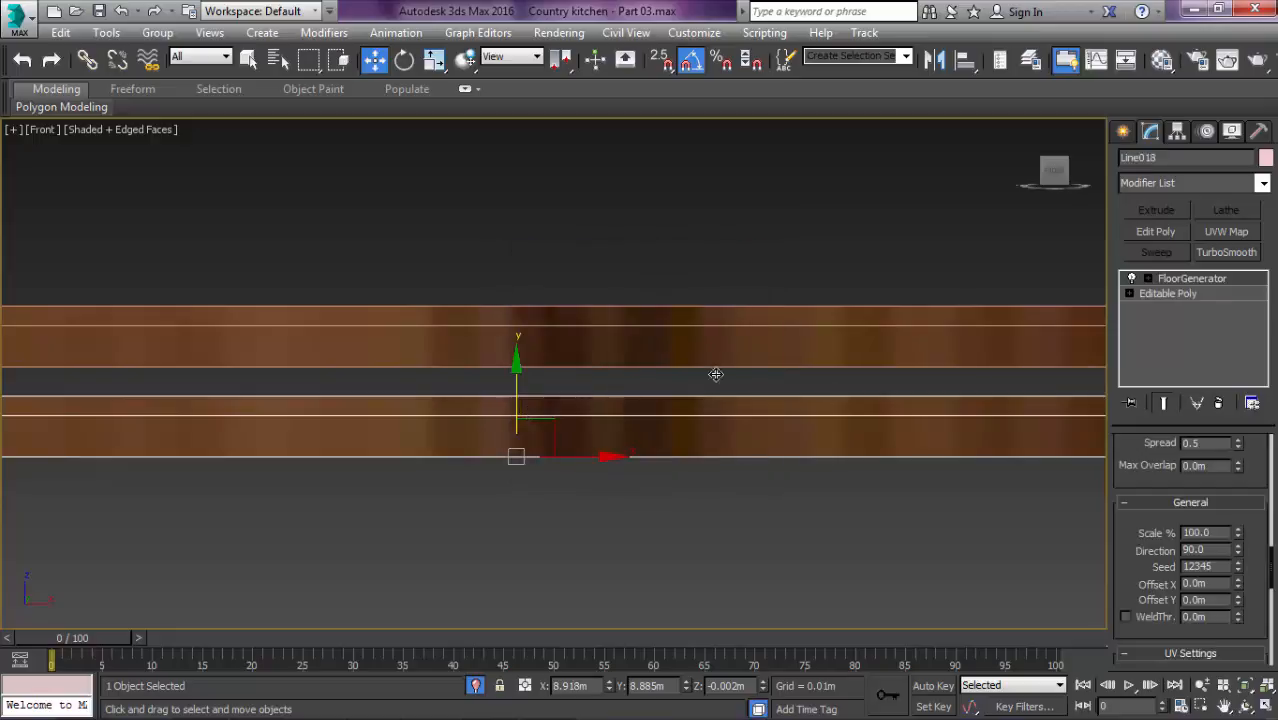
Step: Remove the FloorGenerator modifier from the floor copy and raise the flat plane to fill the grout gaps beneath the boards
left_click(1218, 402)
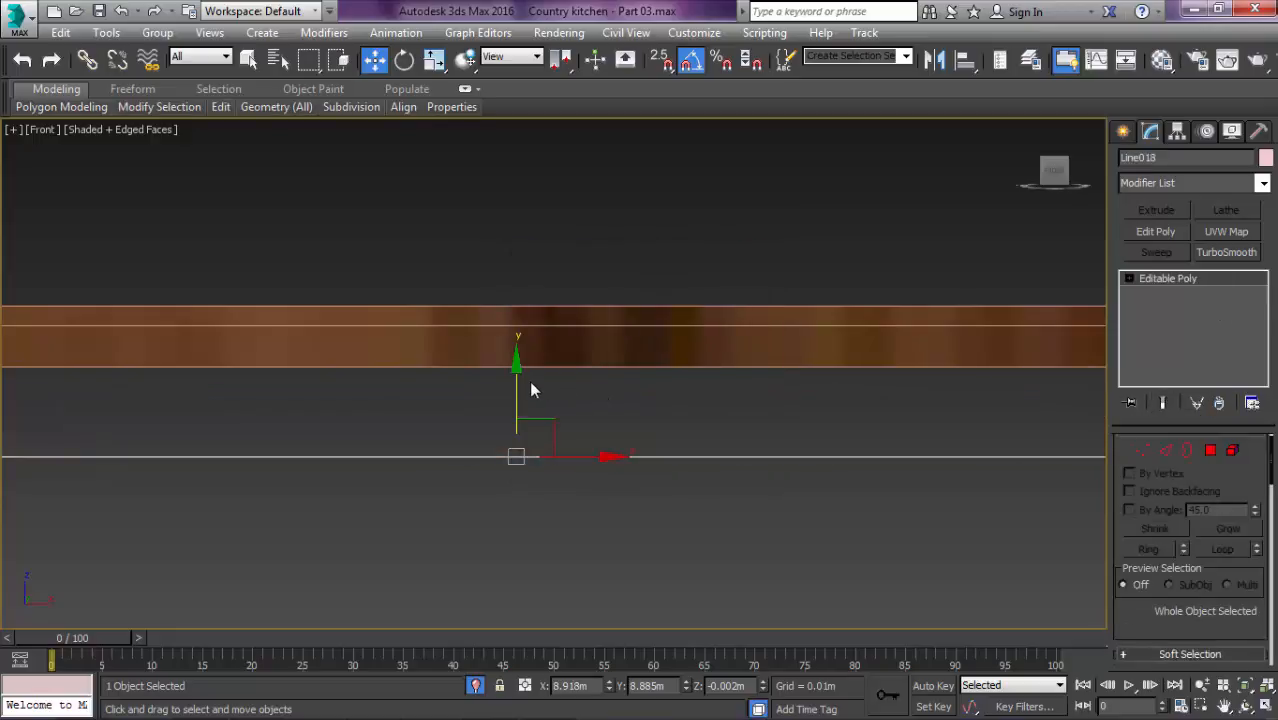
left_click_drag(551, 318, 577, 280)
key("F3")
scroll(565, 323, "down", 5)
mouse_move(576, 331)
middle_mouse_down("alt")
mouse_move(640, 368)
mouse_move(581, 352)
mouse_move(576, 380)
mouse_move(599, 394)
middle_mouse_up("alt")
scroll(609, 279, "down", 3)
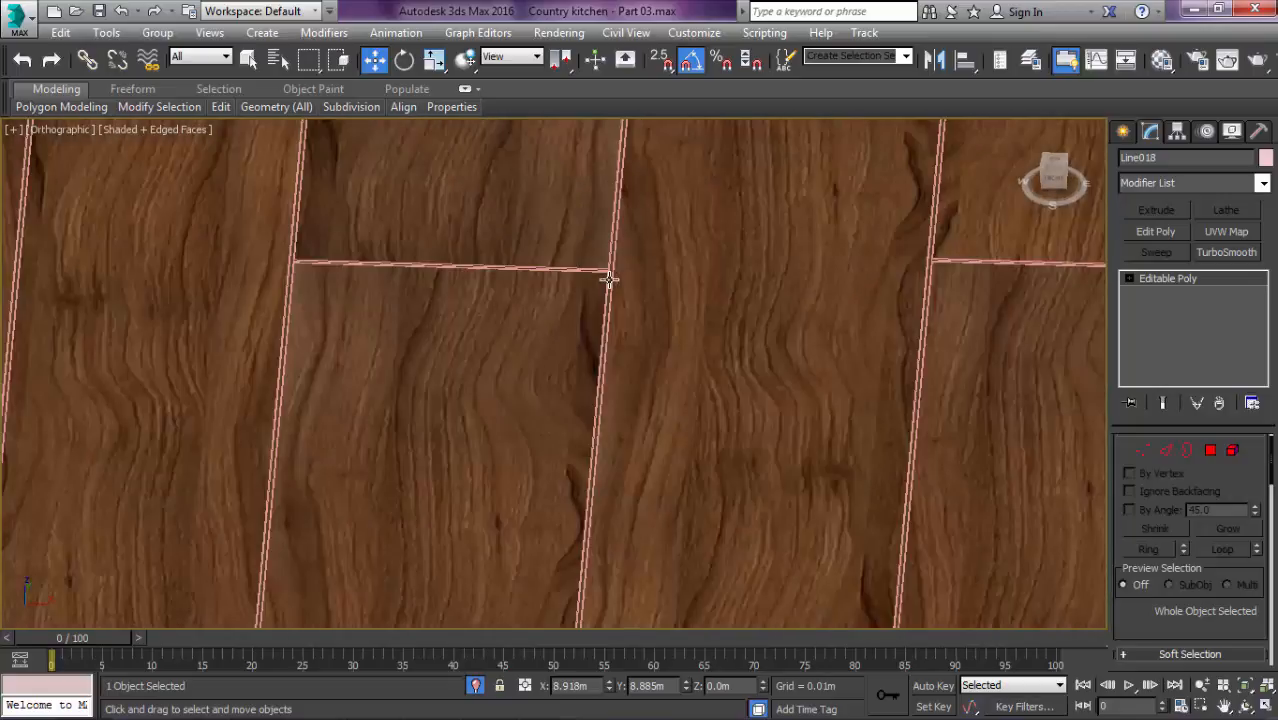
Step: Deselect the floor and hide the edged faces to show the whole plank floor shaded
scroll(609, 279, "down", 7)
scroll(565, 305, "down", 3)
left_click(693, 404)
middle_click_drag(626, 365, 700, 397)
key("F4")
middle_click_drag(655, 350, 824, 344)
scroll(773, 320, "up", 2)
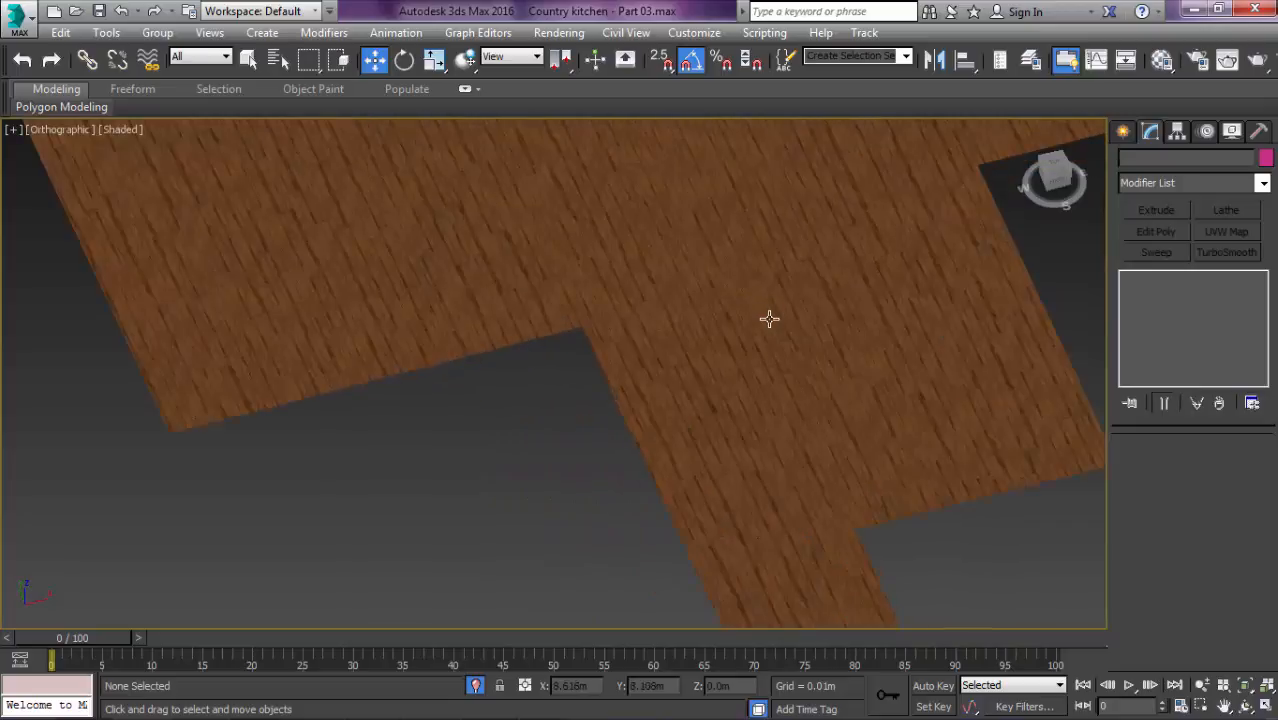
Step: Rename an unused blue VRayMtl sample in the Material Editor as Floor Parquet
key("m")
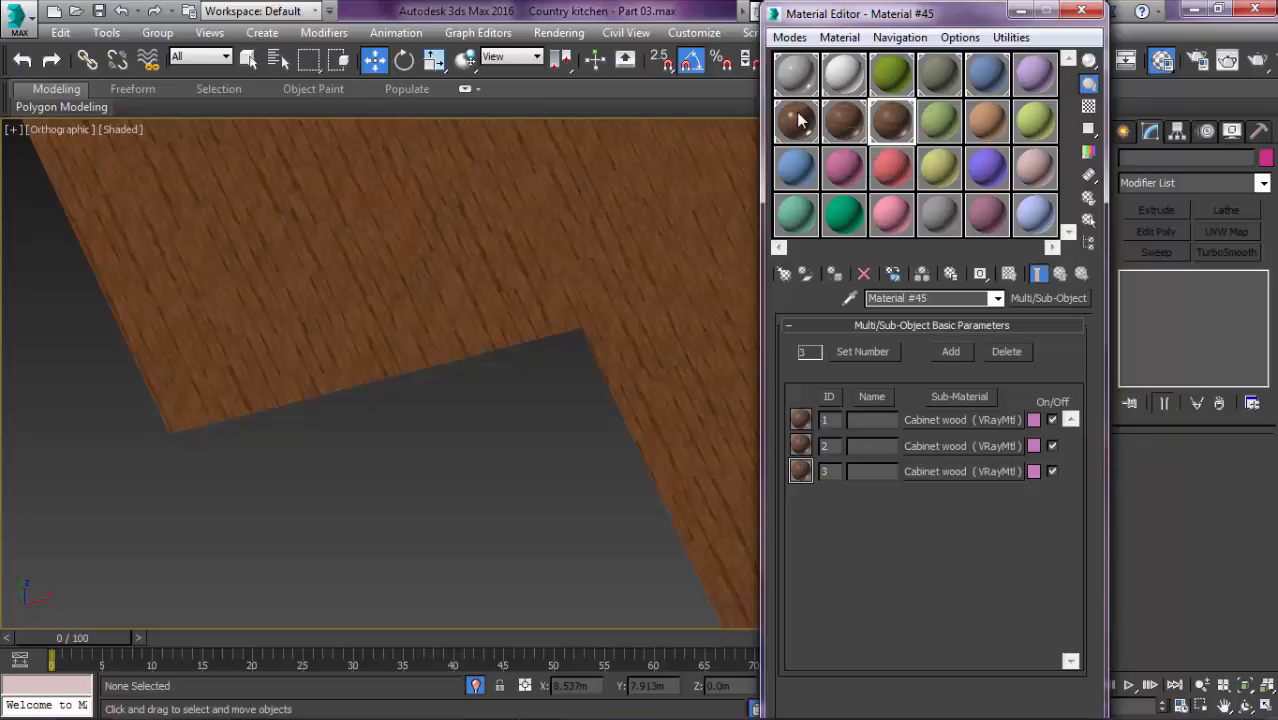
left_click(797, 165)
left_click(929, 297)
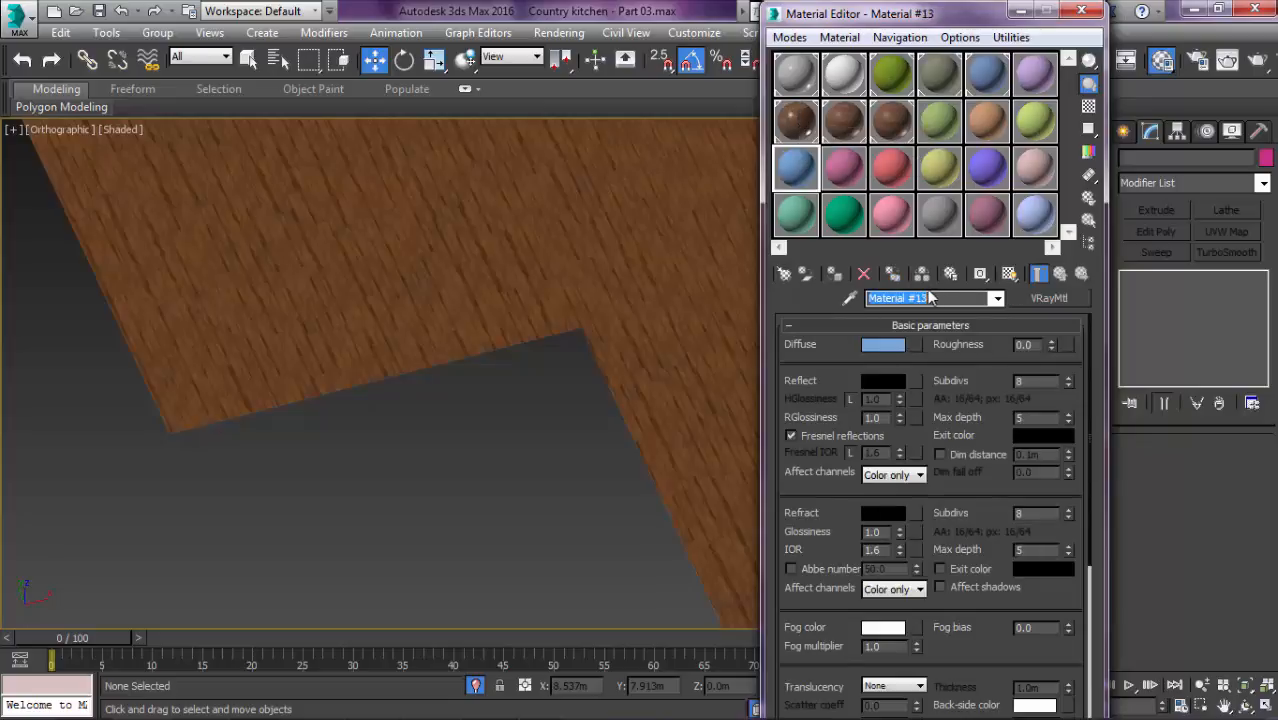
type("Floor")
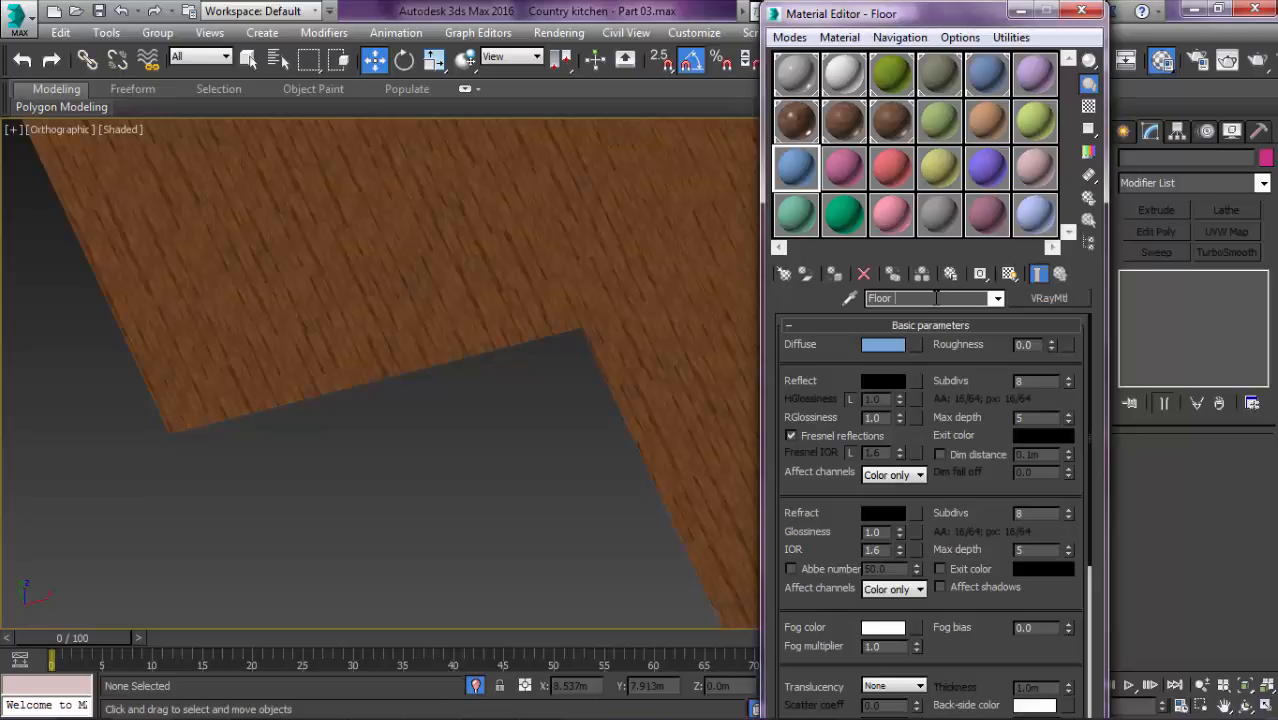
type(" Parquet")
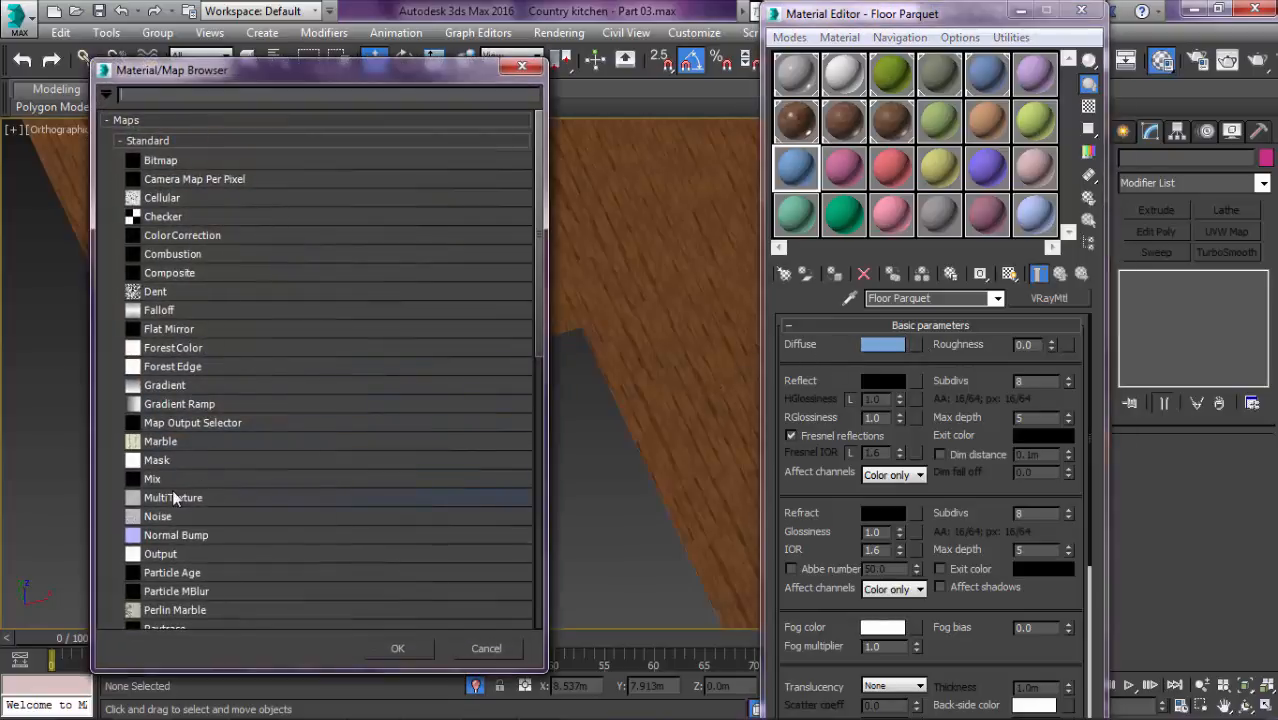
Step: Assign a MultiTexture map to the material's diffuse channel and open its texture list
double_click(173, 492)
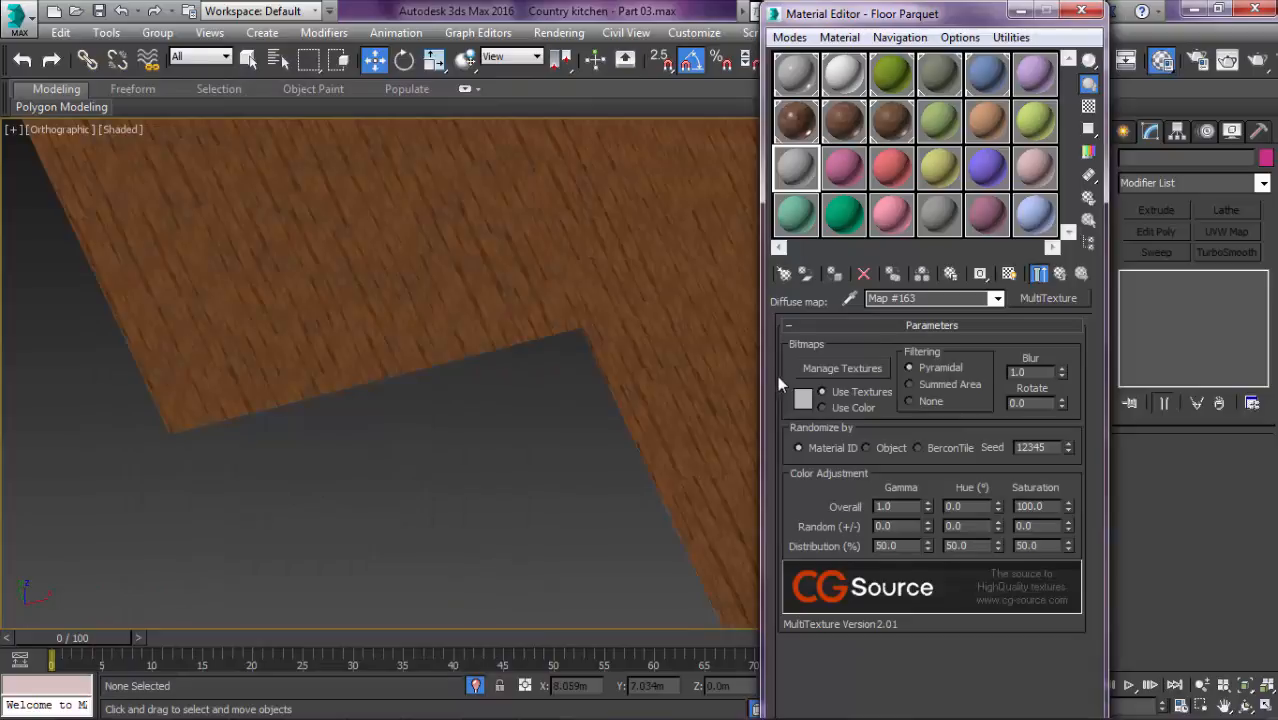
left_click(823, 367)
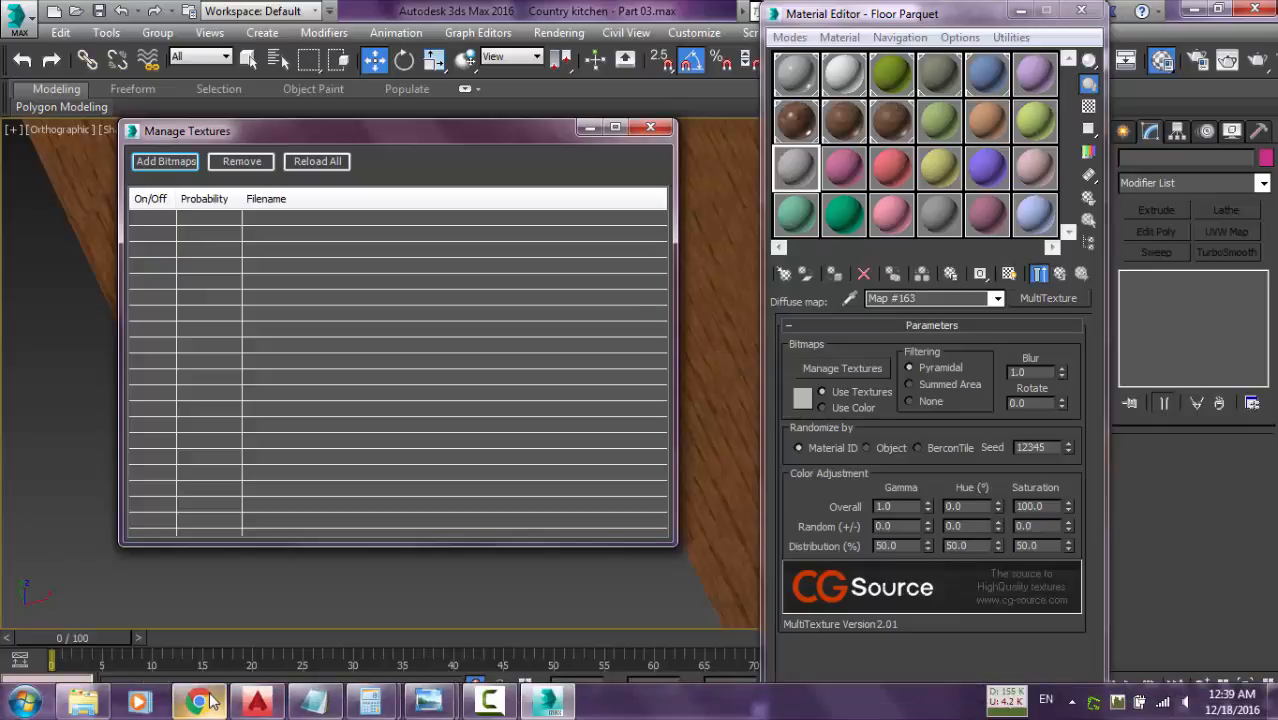
Step: Switch to Chrome and examine the 3dsky page for the Eger laminate flooring textures, then return to 3ds Max
left_click(208, 685)
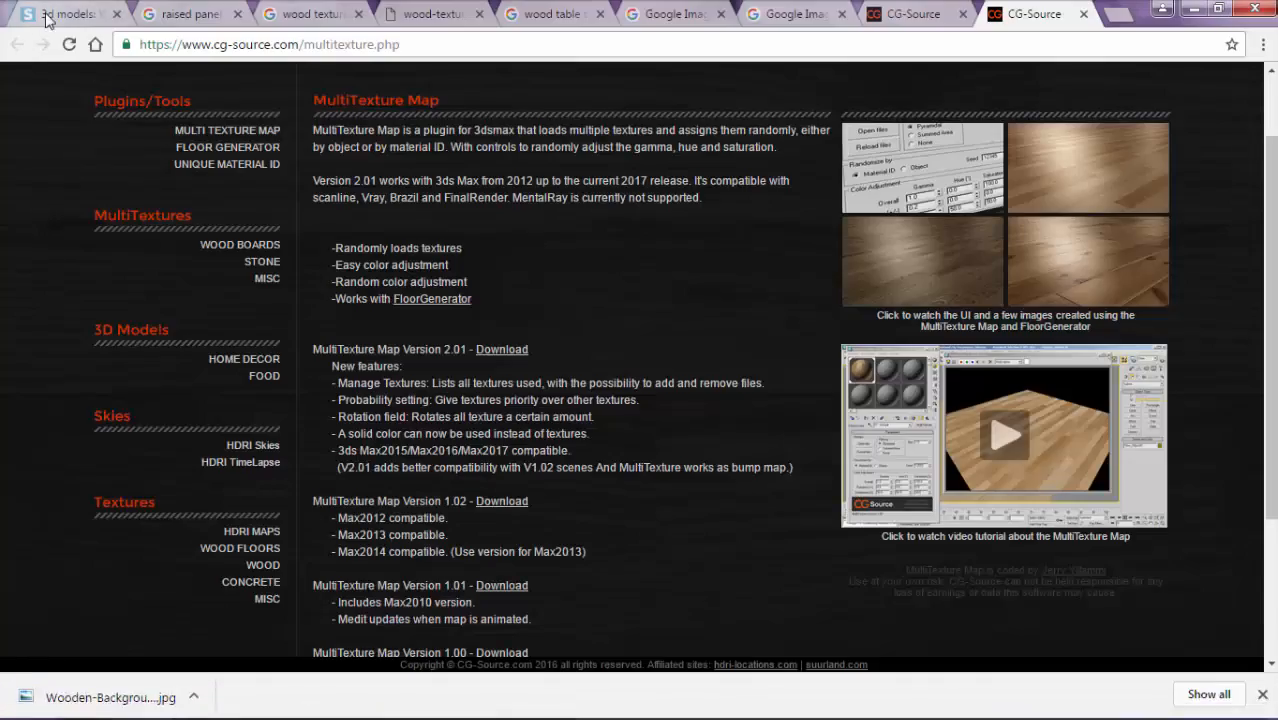
left_click(50, 16)
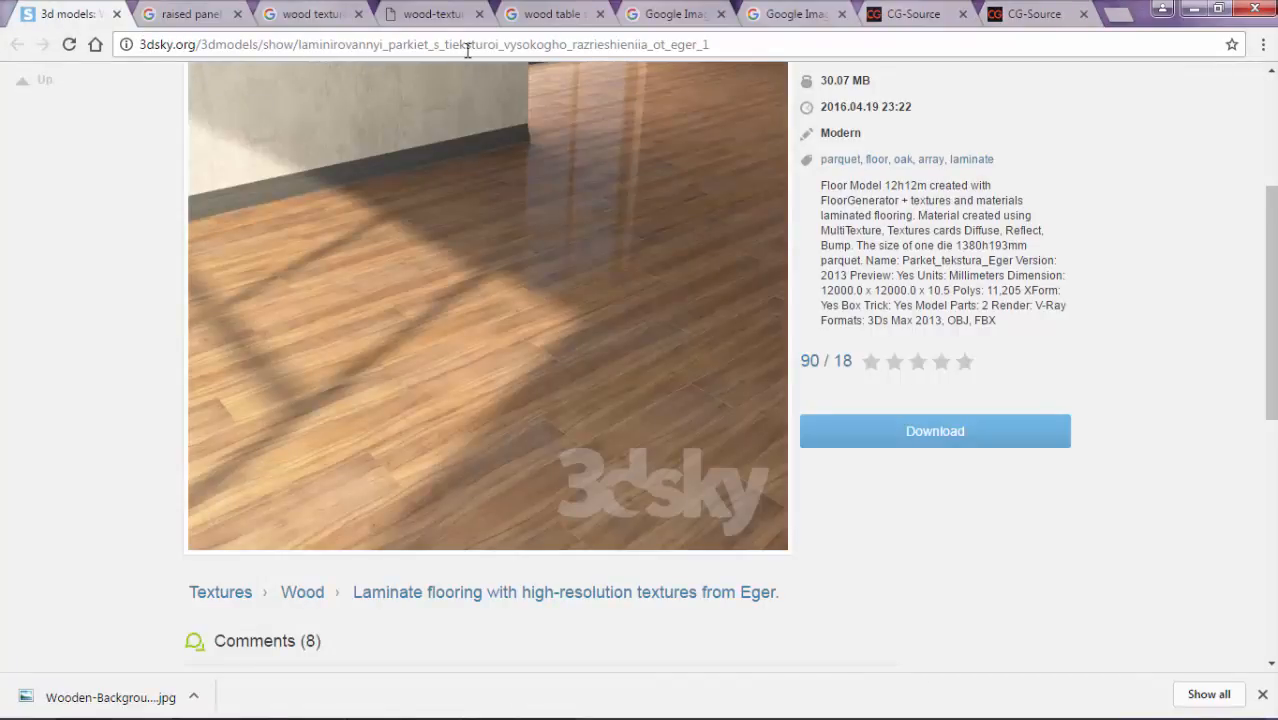
scroll(887, 226, "up", 1)
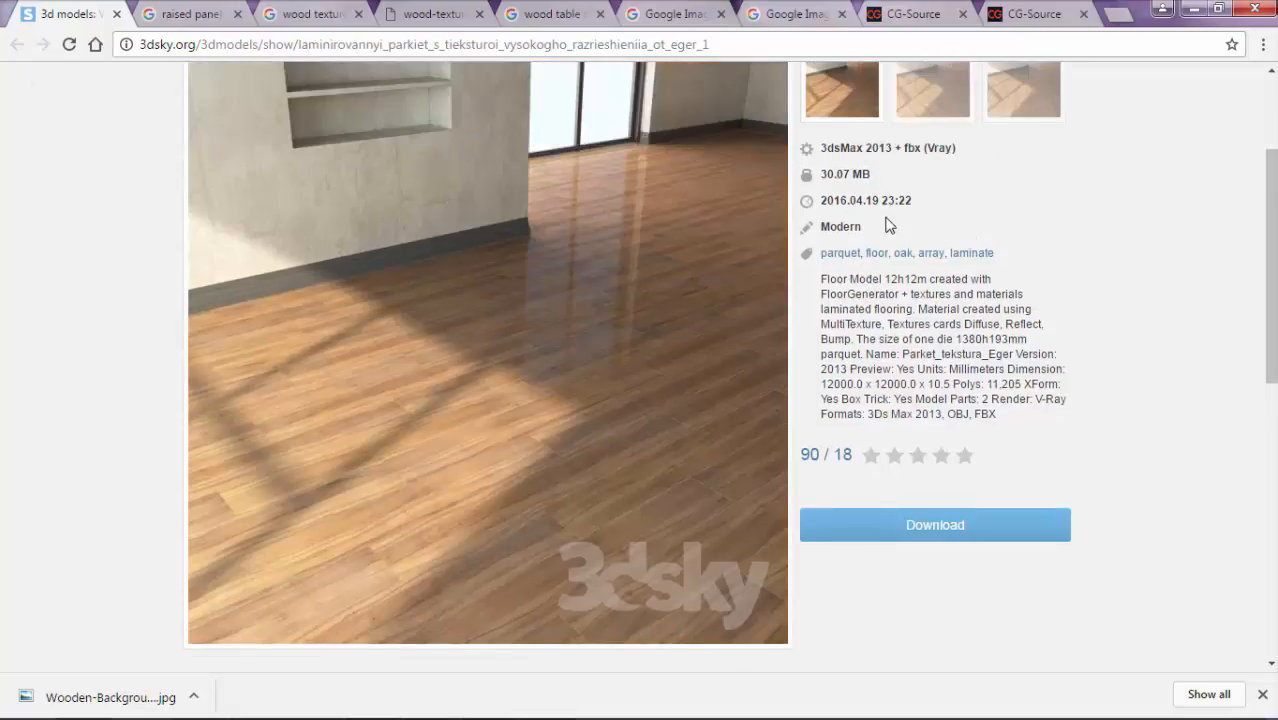
scroll(973, 396, "up", 1)
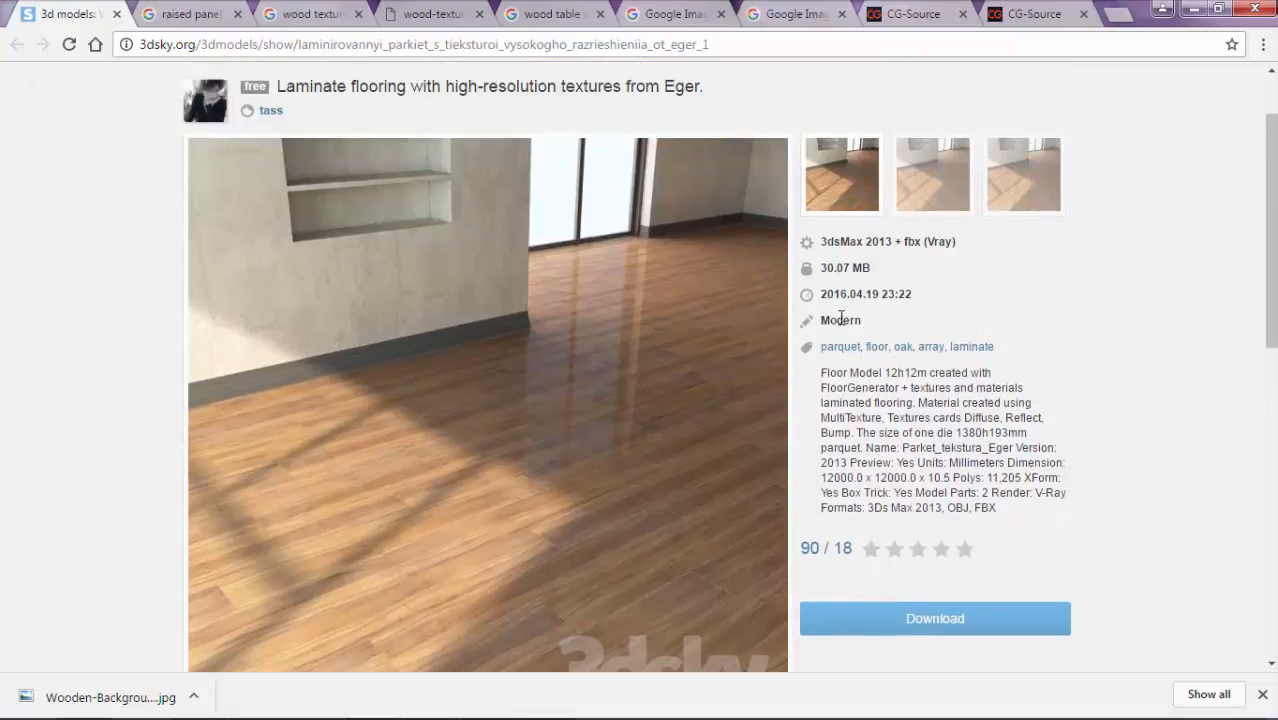
scroll(845, 290, "up", 1)
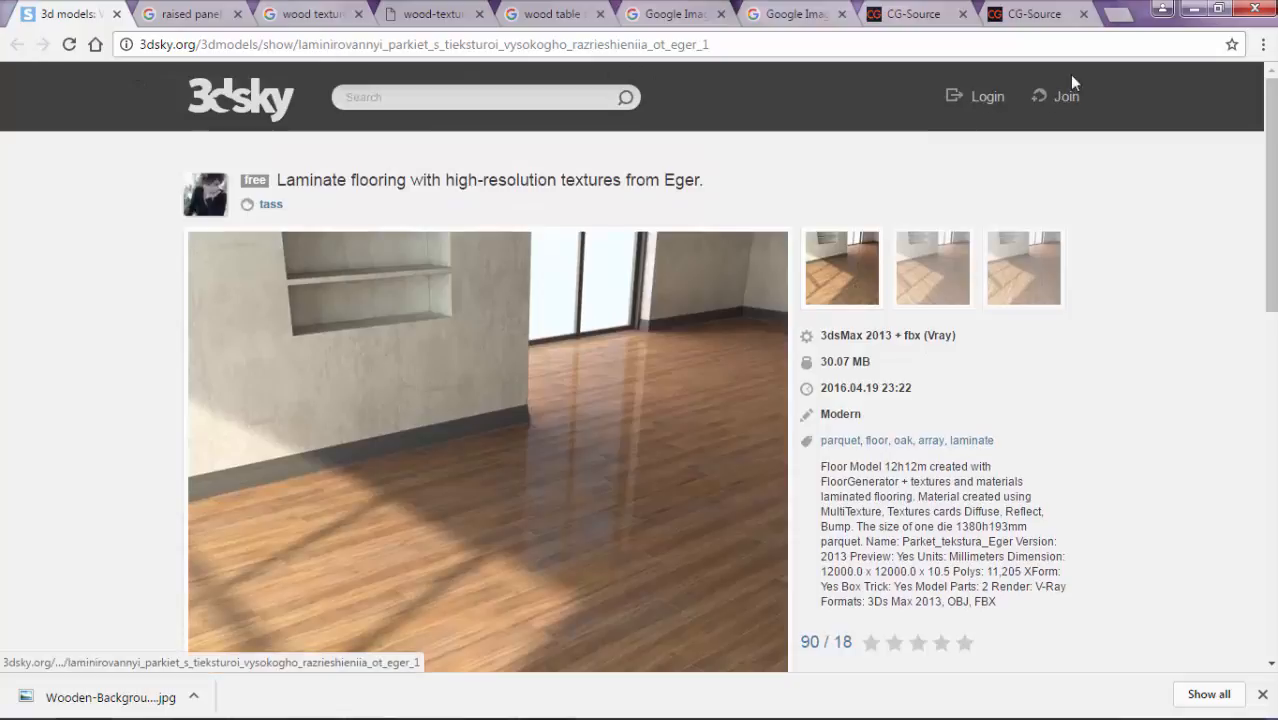
scroll(914, 268, "down", 1)
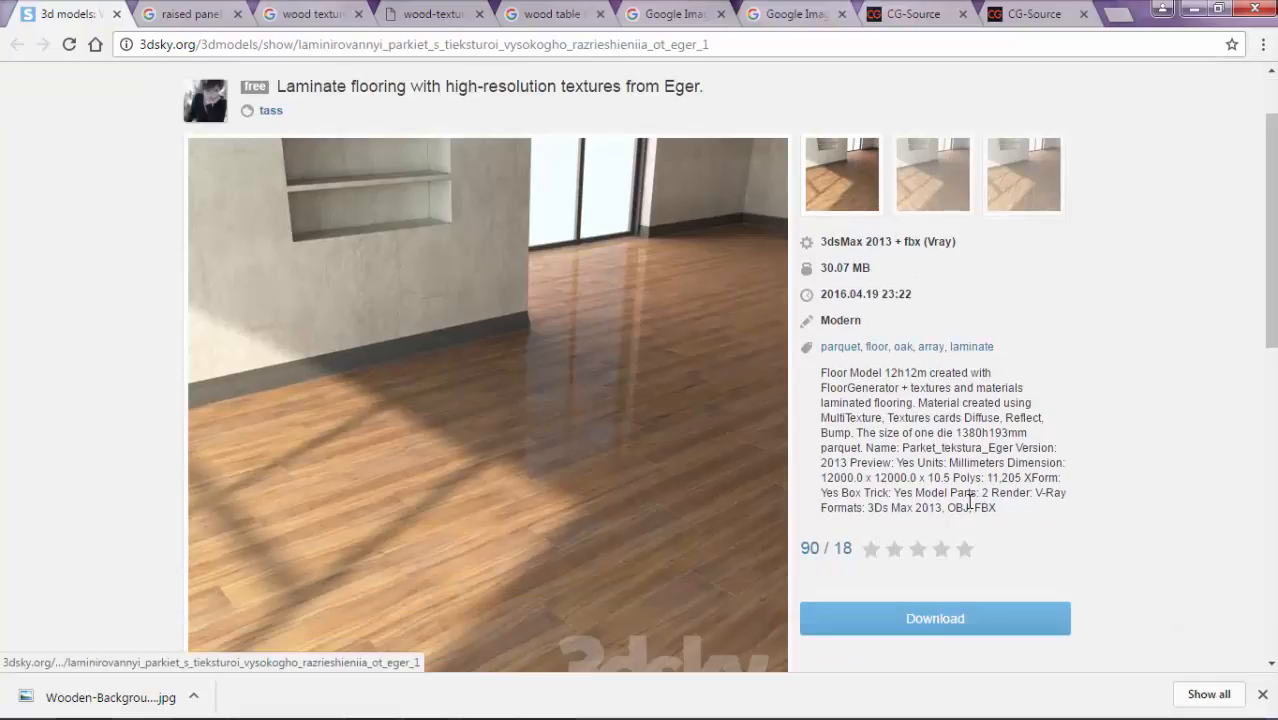
left_click(1193, 8)
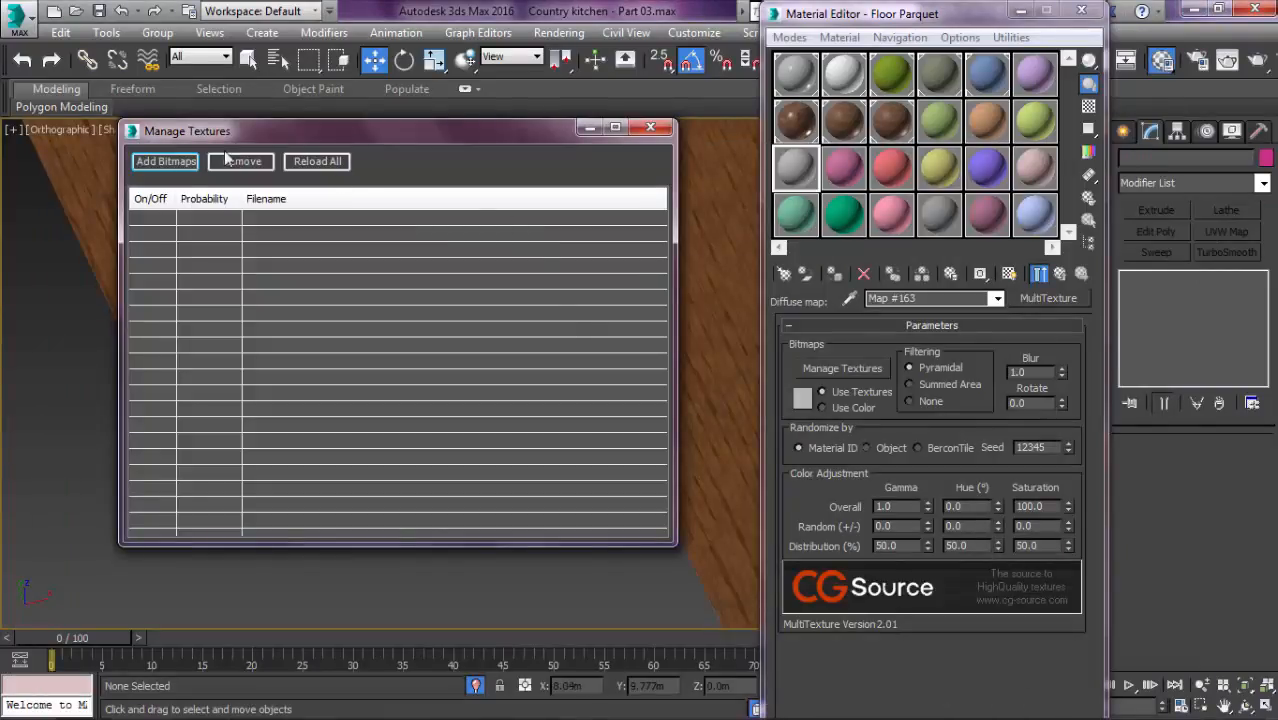
Step: Add the bitmaps Parket_tekstura_Eger_H3734_ST9_difuse0 through difuse10 to the MultiTexture map
left_click(179, 161)
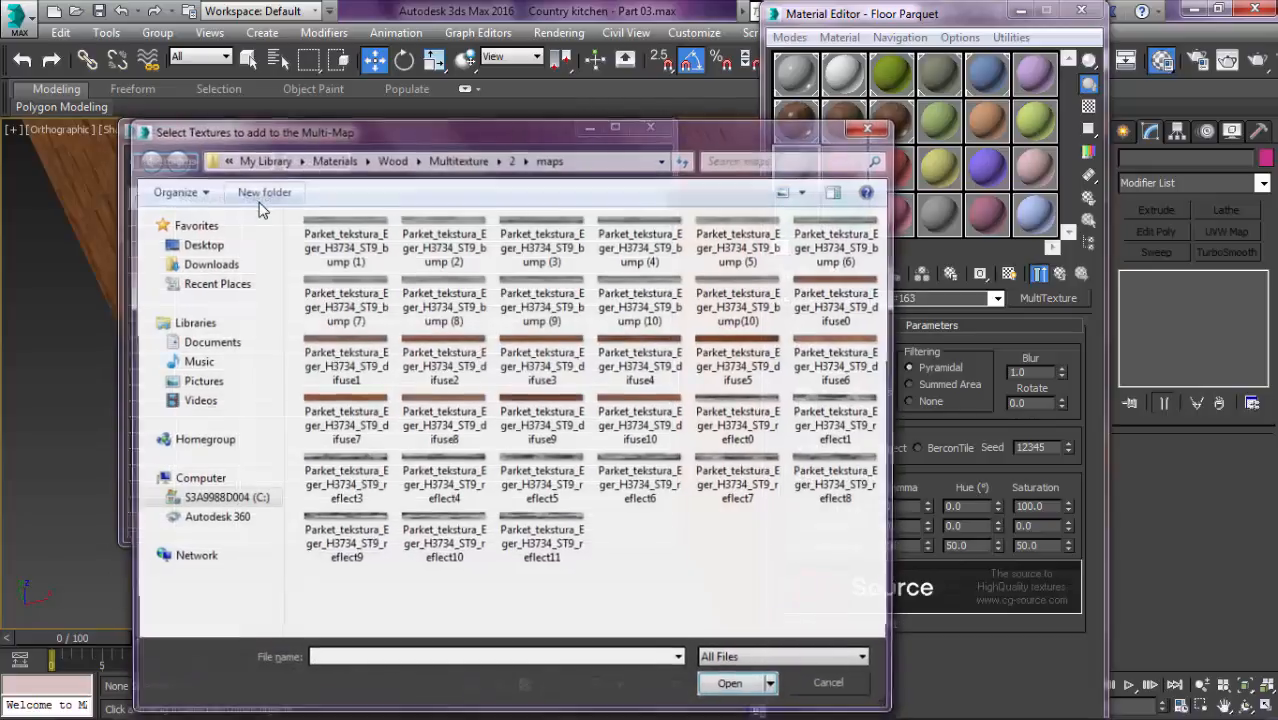
left_click(822, 312)
left_click(648, 416, "shift")
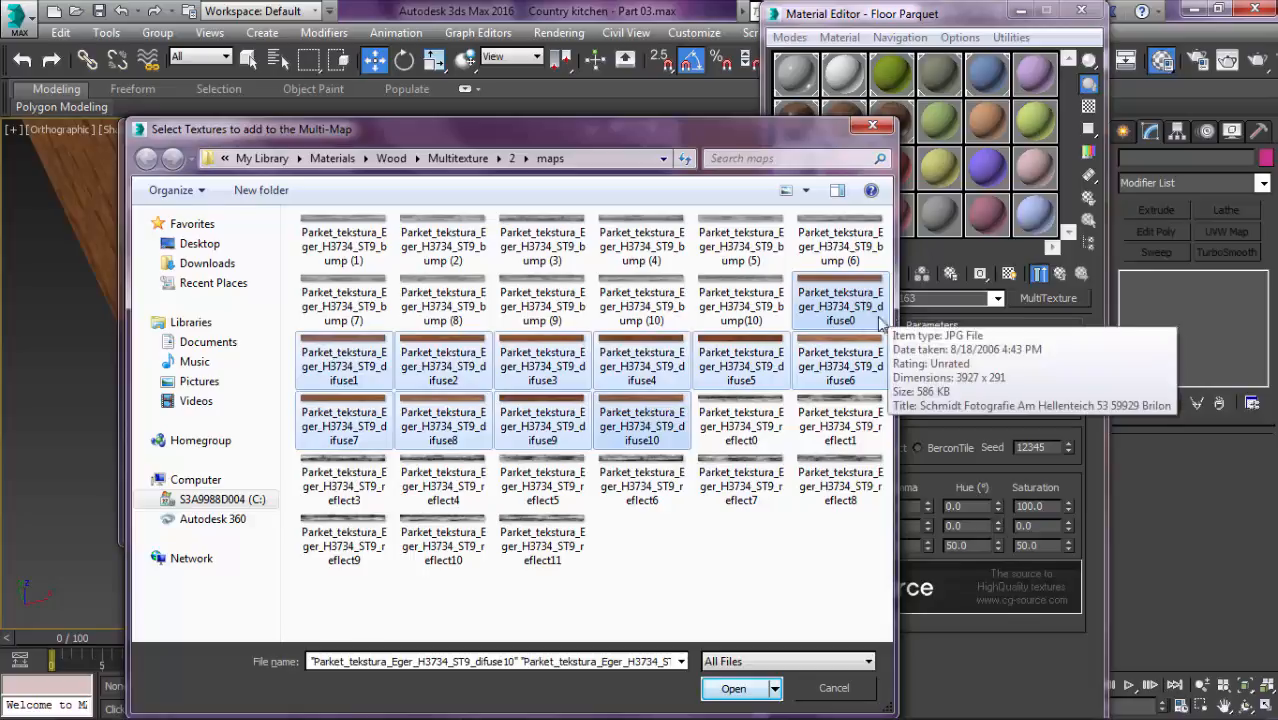
left_click(733, 688)
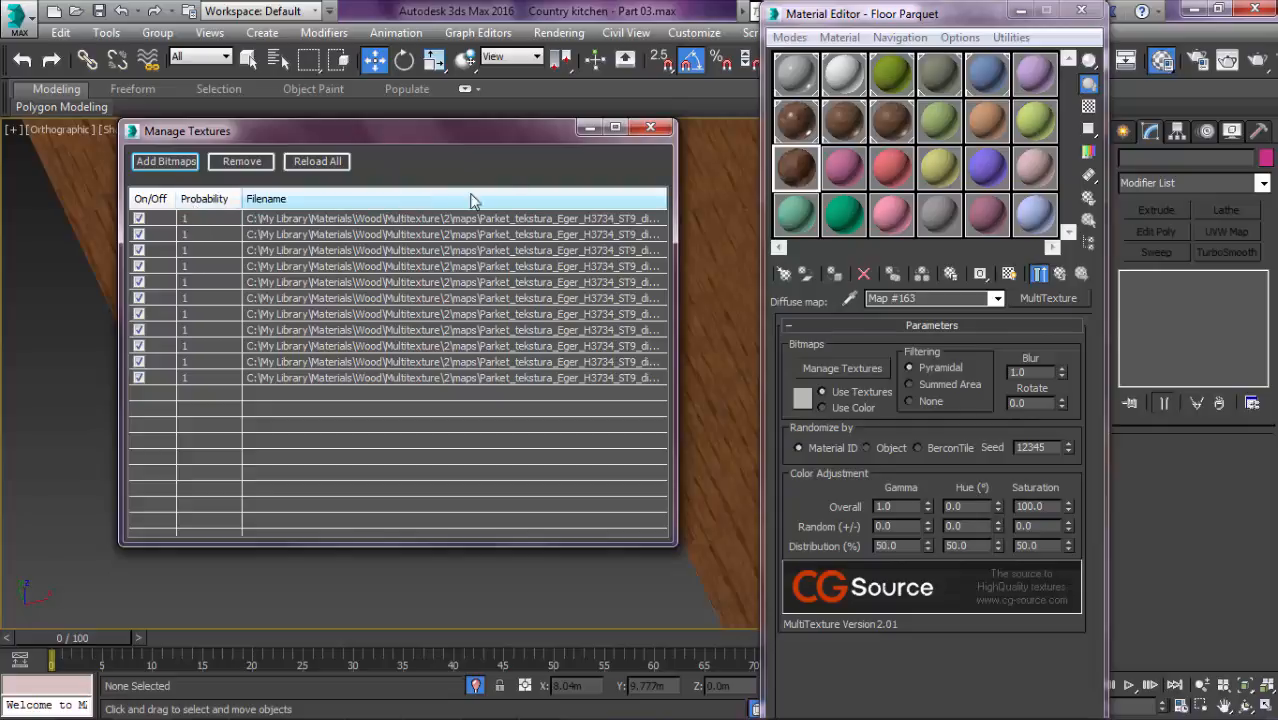
left_click(651, 128)
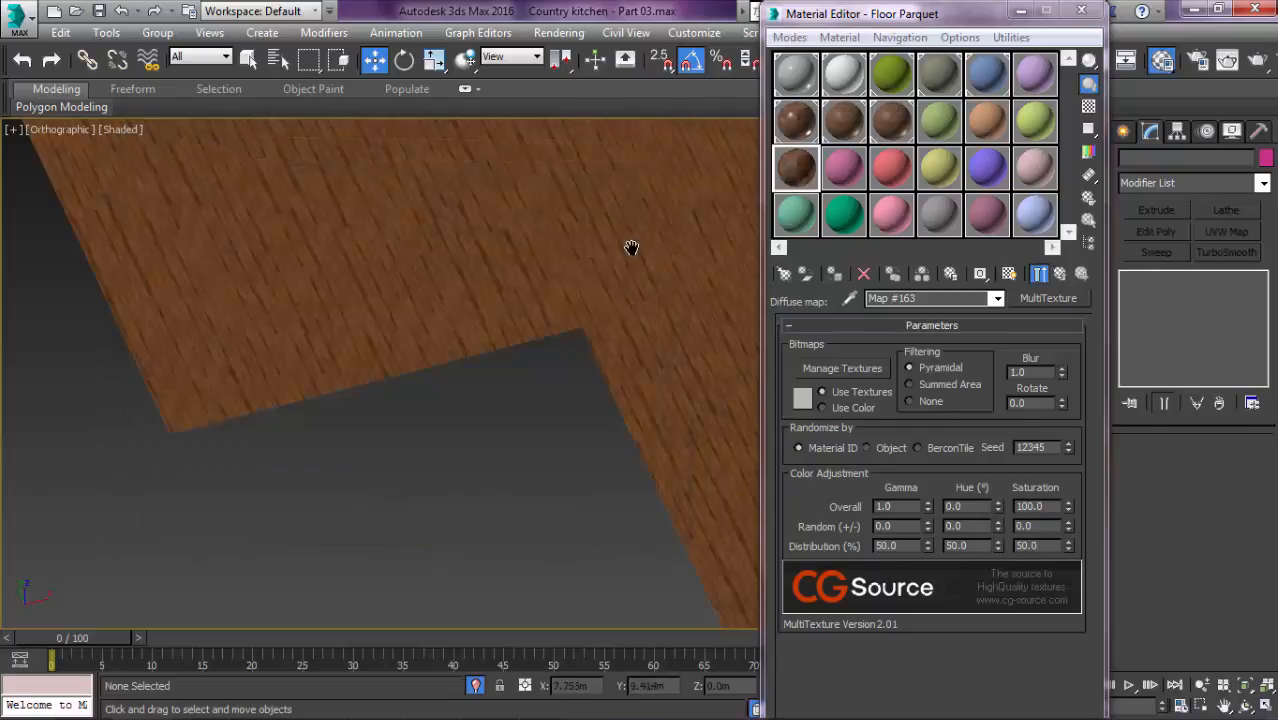
Step: Set the MultiTexture map's blur to 0.5 with the enlarged preview shown, and return to the Floor Parquet material
scroll(442, 305, "up", 3)
middle_click_drag(477, 340, 533, 328)
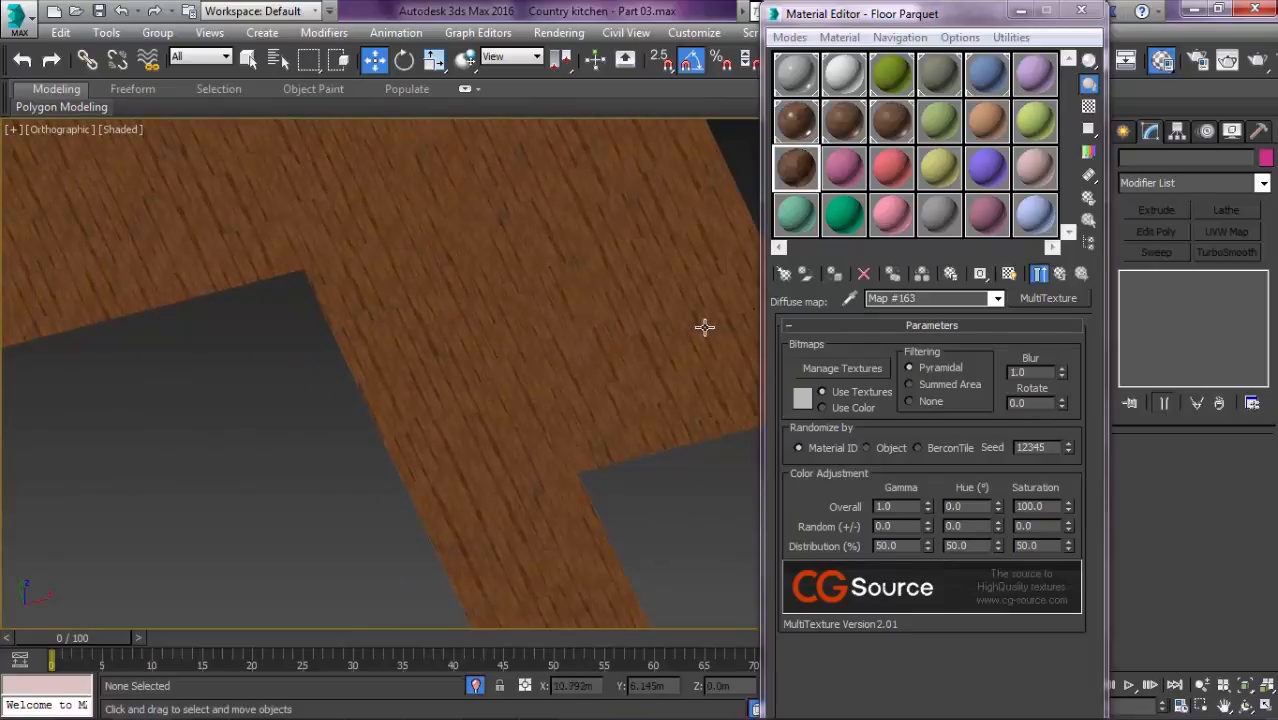
middle_click_drag(706, 326, 780, 297)
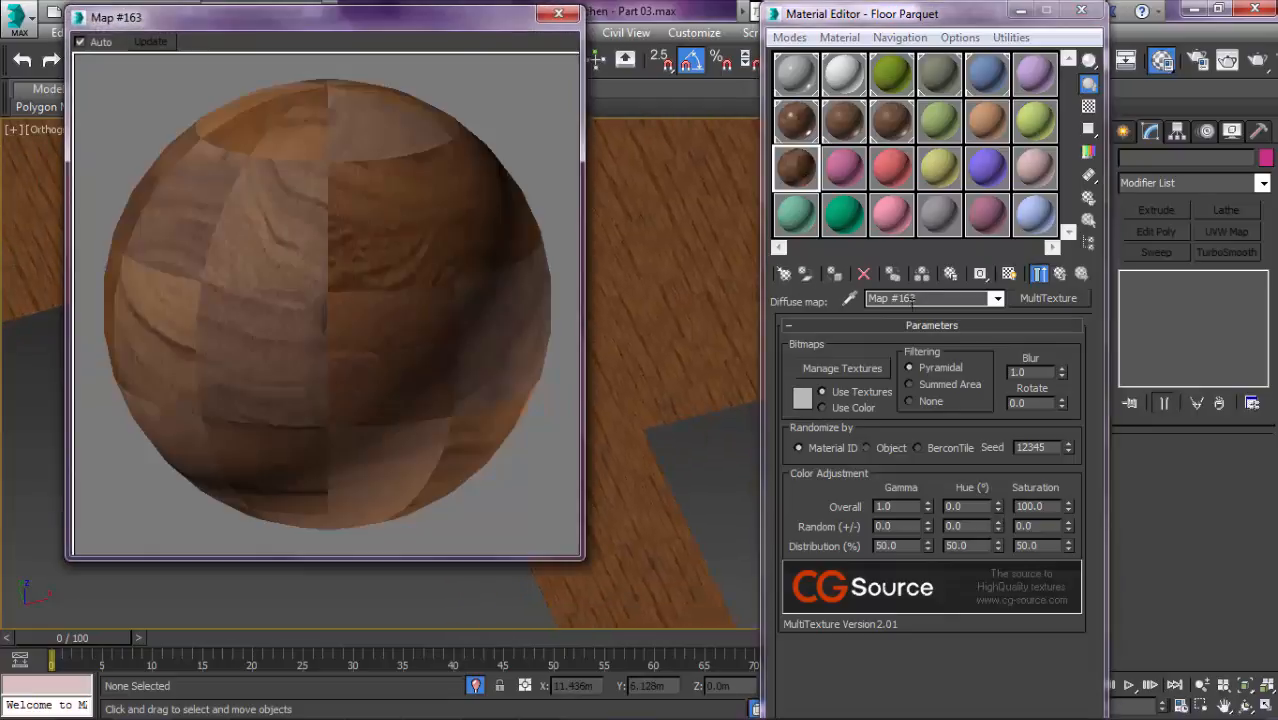
left_click(988, 357)
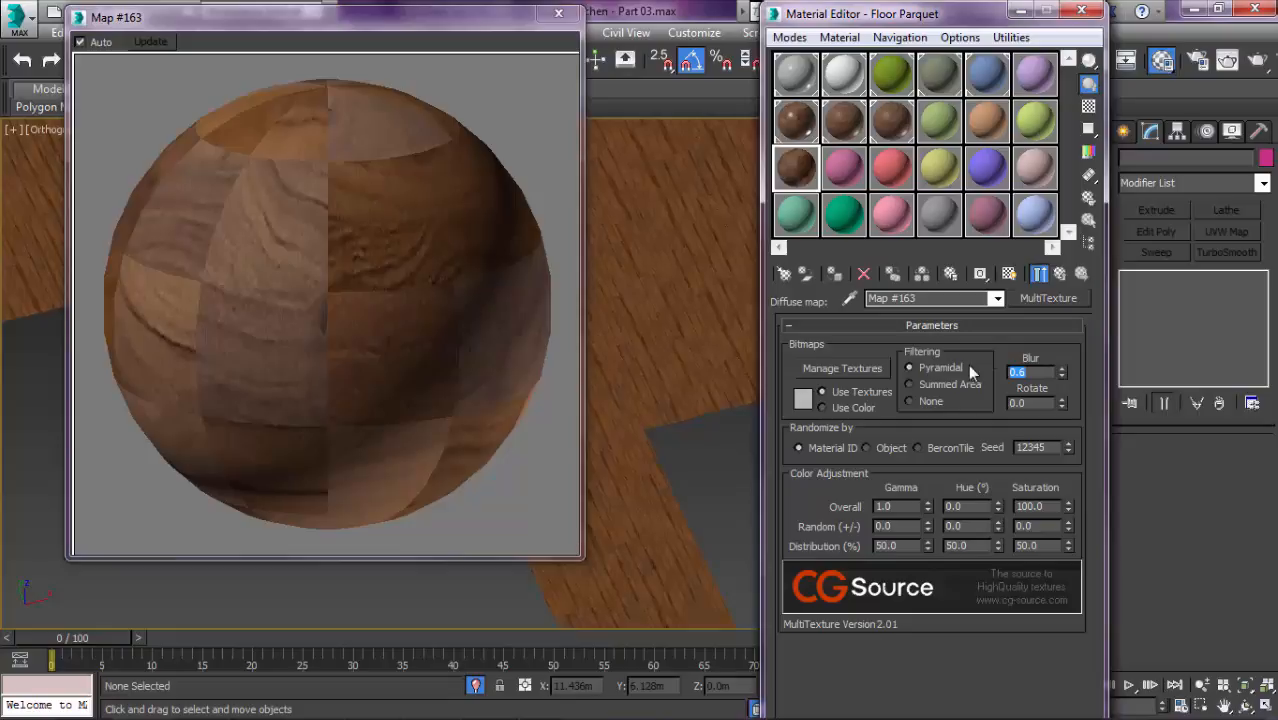
type("0.5")
key("Return")
left_click(1062, 275)
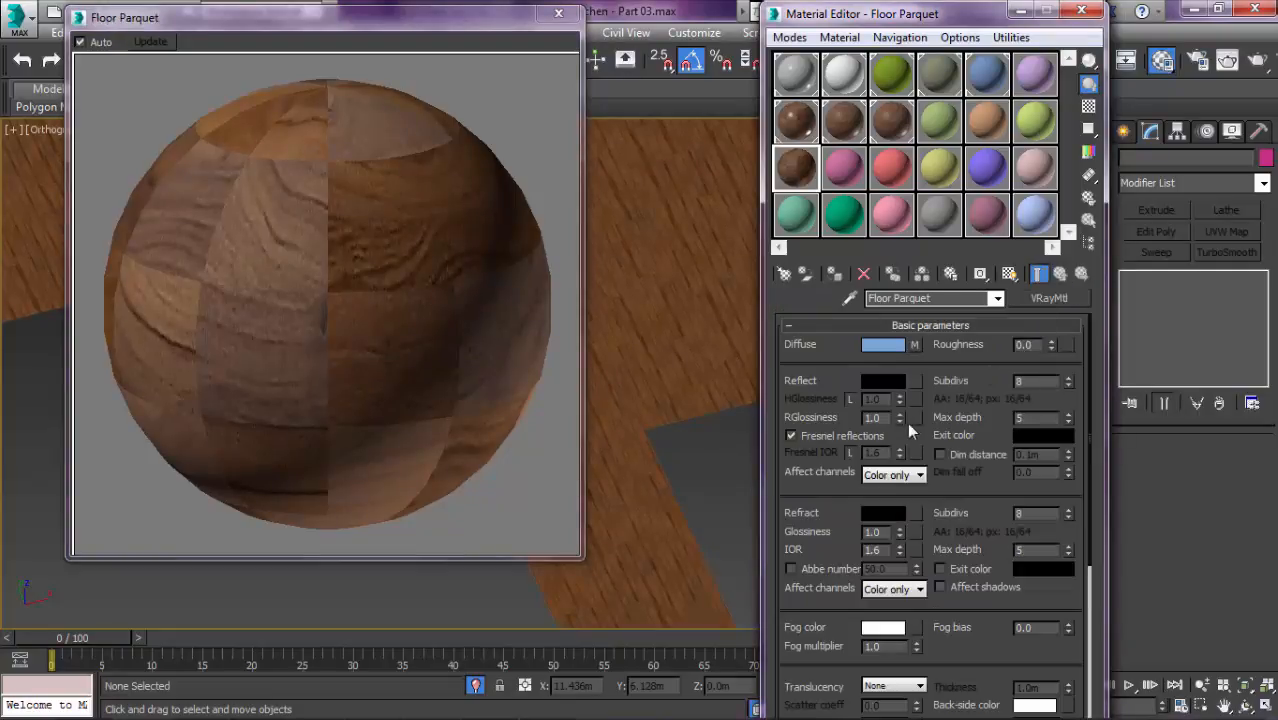
Step: Reuse the diffuse MultiTexture map in the reflection slot and set the reflection colour to light grey
left_click_drag(916, 370, 918, 380)
left_click(893, 371)
left_click(893, 428)
left_click(882, 380)
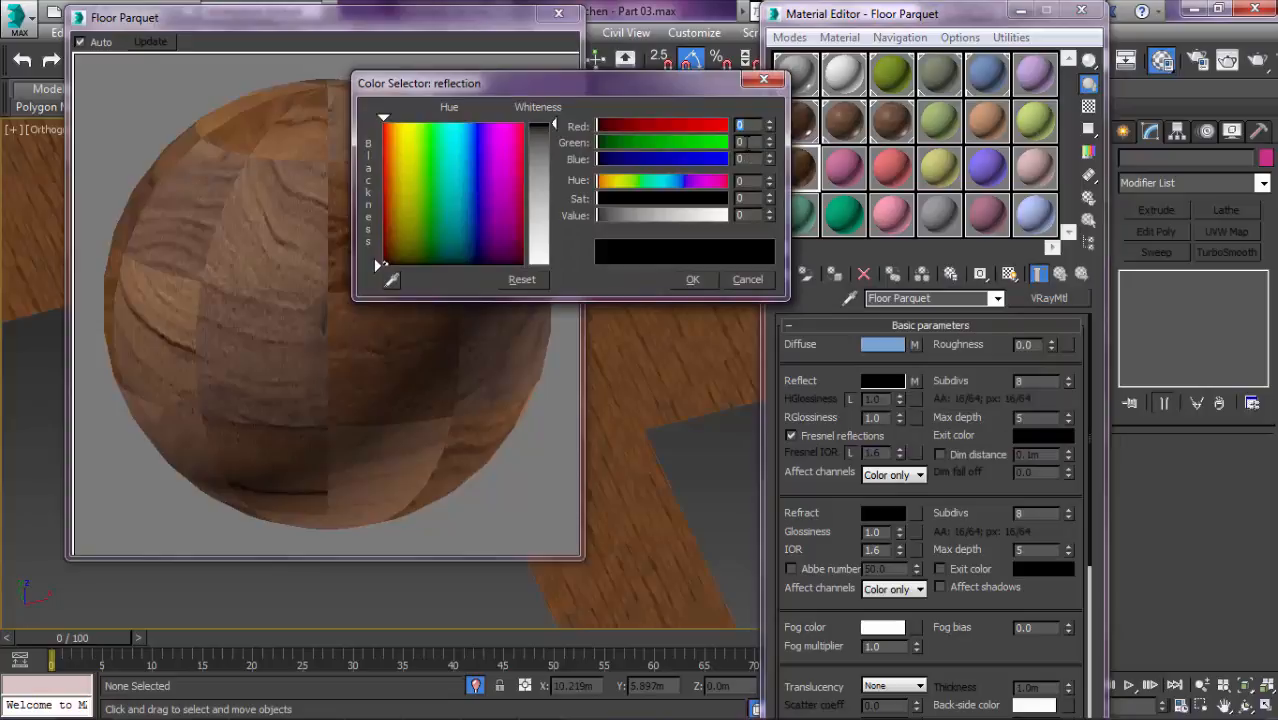
left_click_drag(556, 128, 555, 184)
left_click(686, 279)
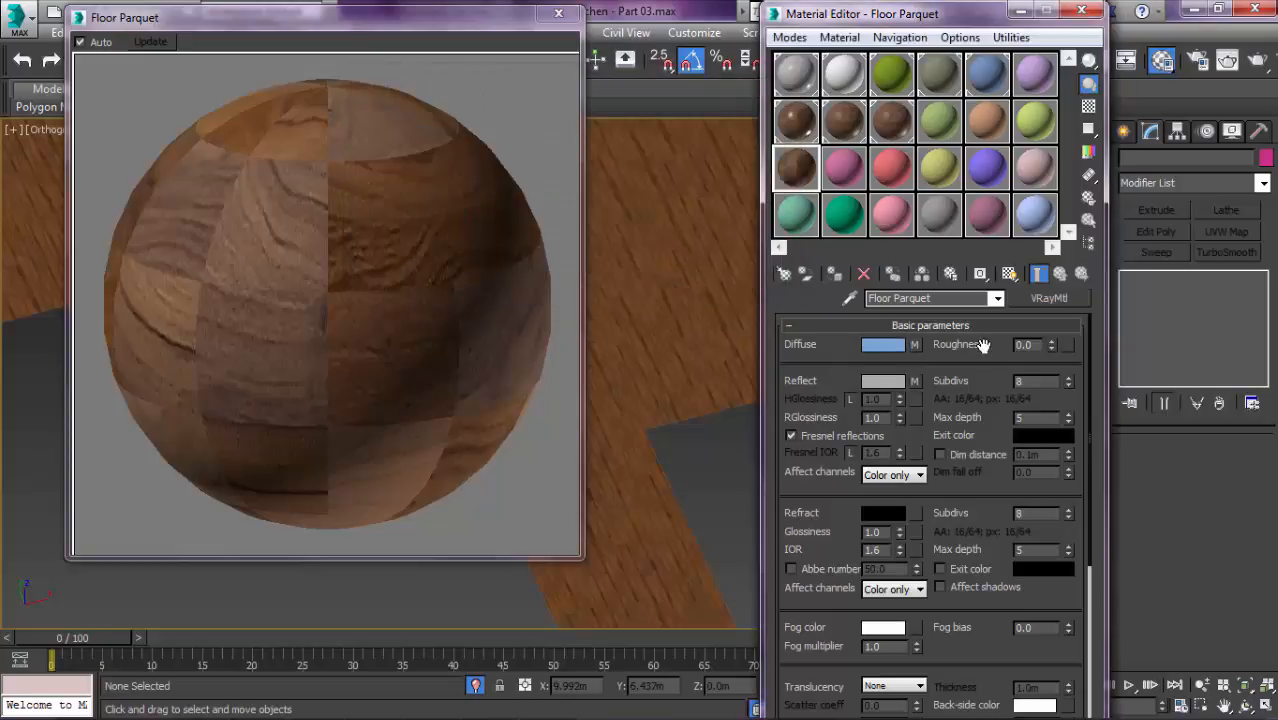
Step: Set the material's reflection glossiness to 0.78 and close the enlarged preview
left_click_drag(883, 416, 817, 411)
type("0.78")
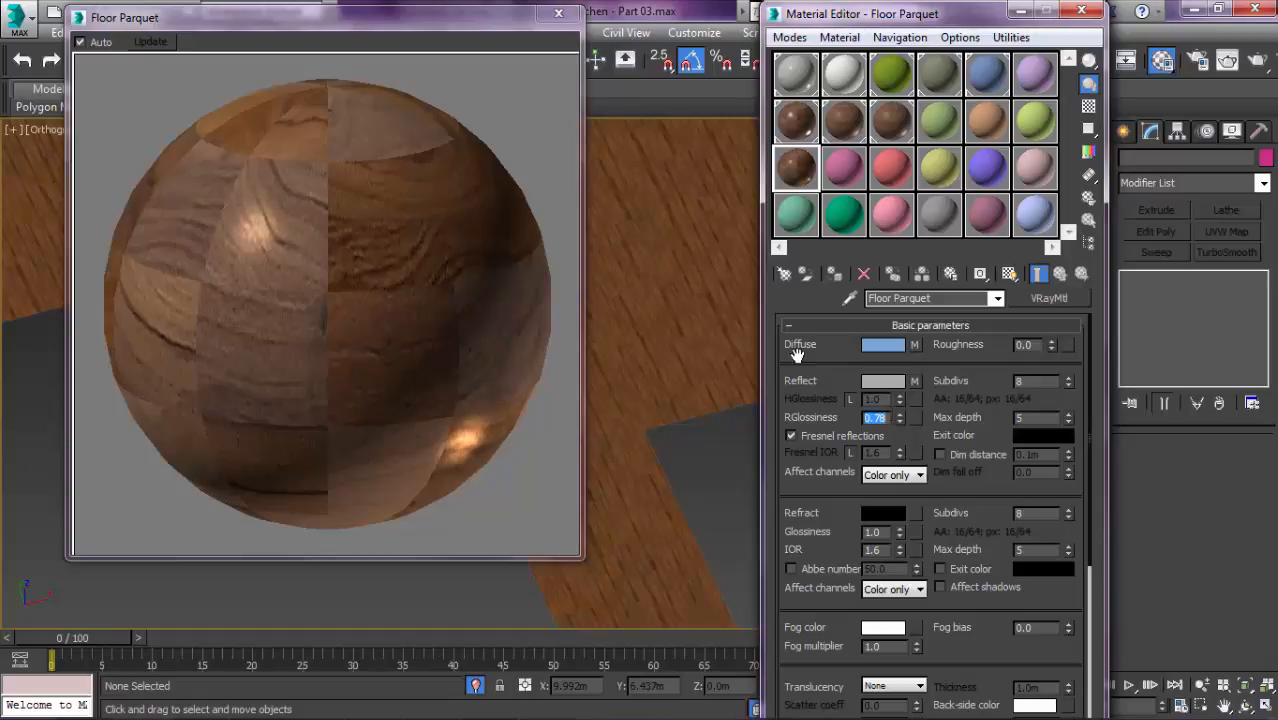
left_click(559, 13)
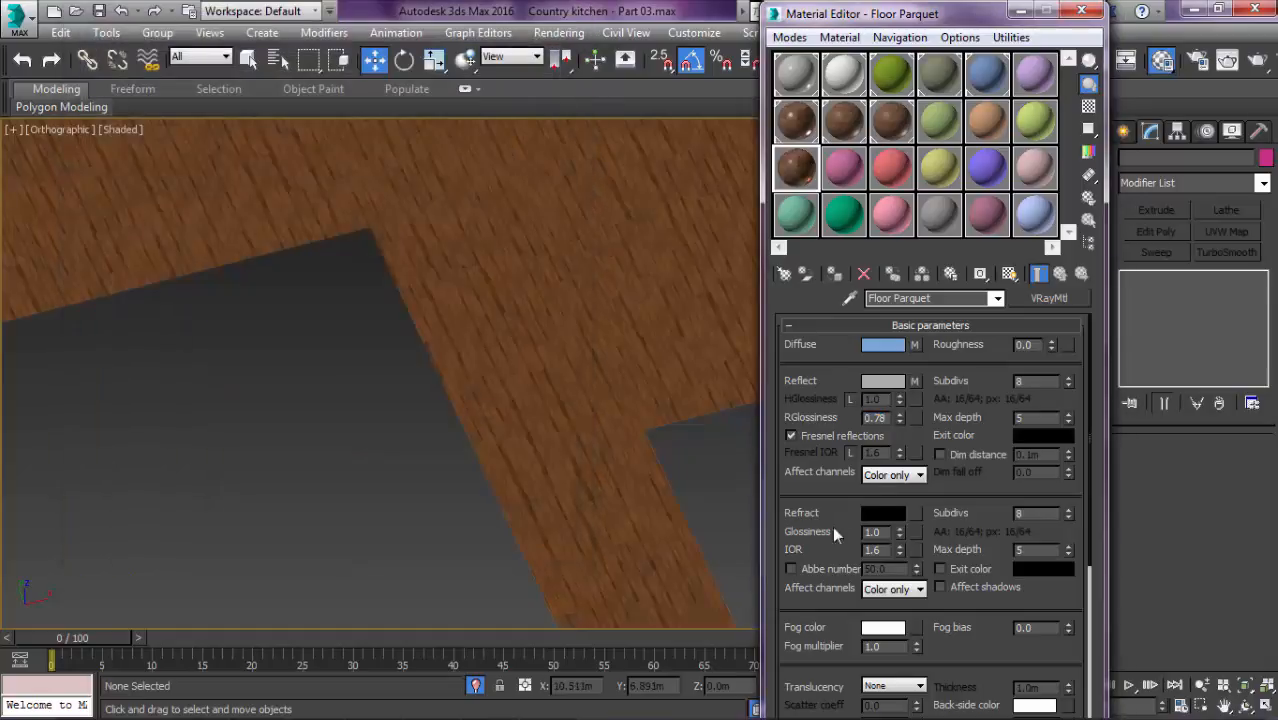
Step: Set the Floor Parquet material's reflection map amount to 20
scroll(832, 526, "down", 5)
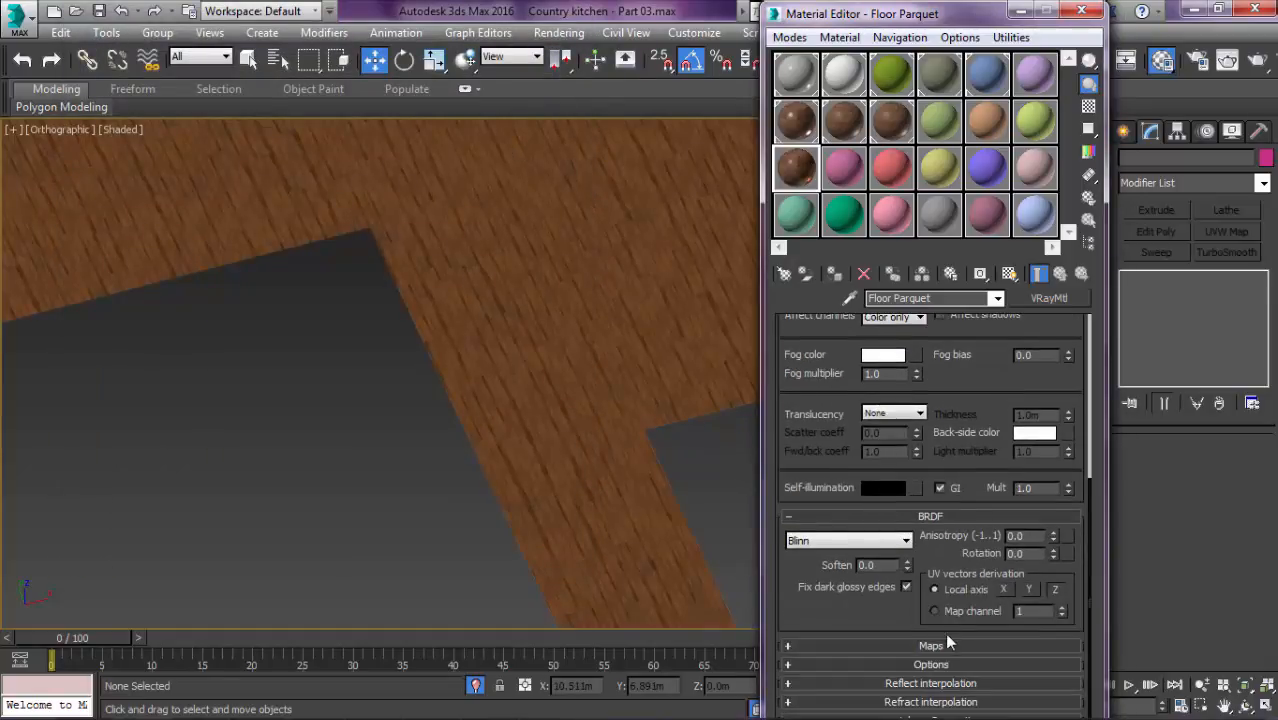
left_click(940, 645)
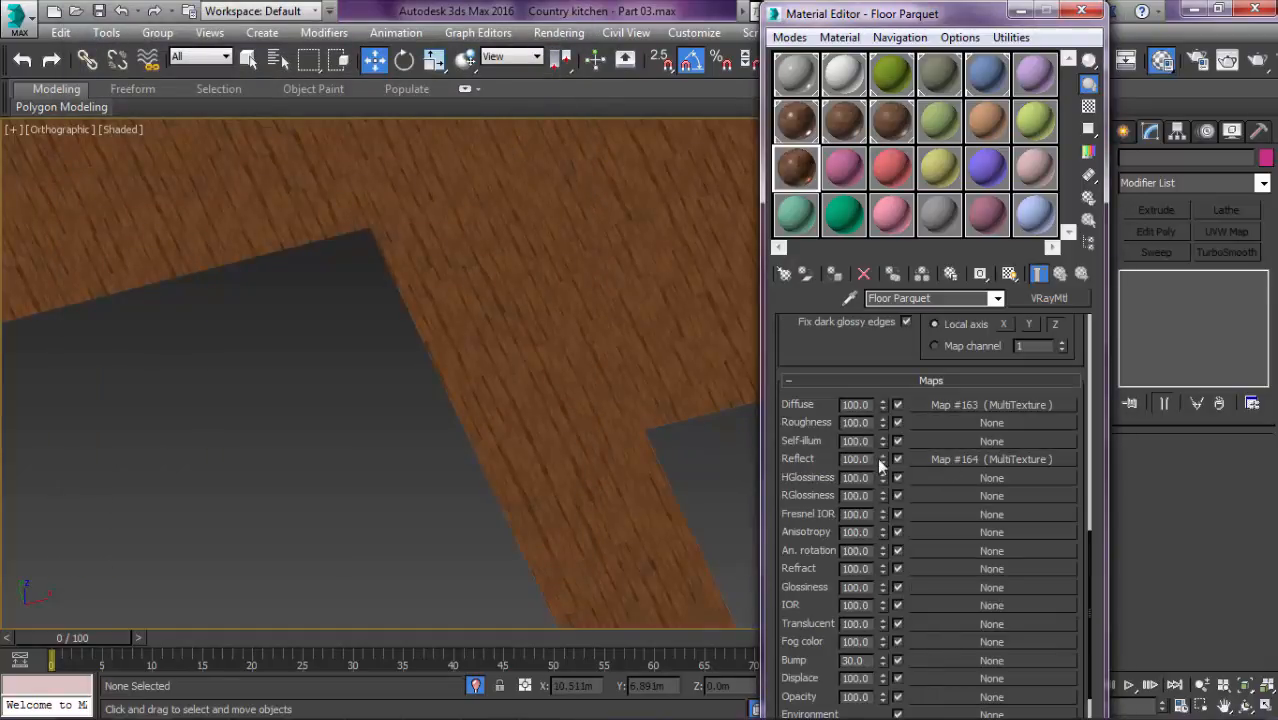
left_click_drag(866, 459, 814, 459)
left_click(844, 460)
key("Return")
left_click(844, 460)
left_click_drag(833, 414, 832, 495)
scroll(832, 495, "up", 10)
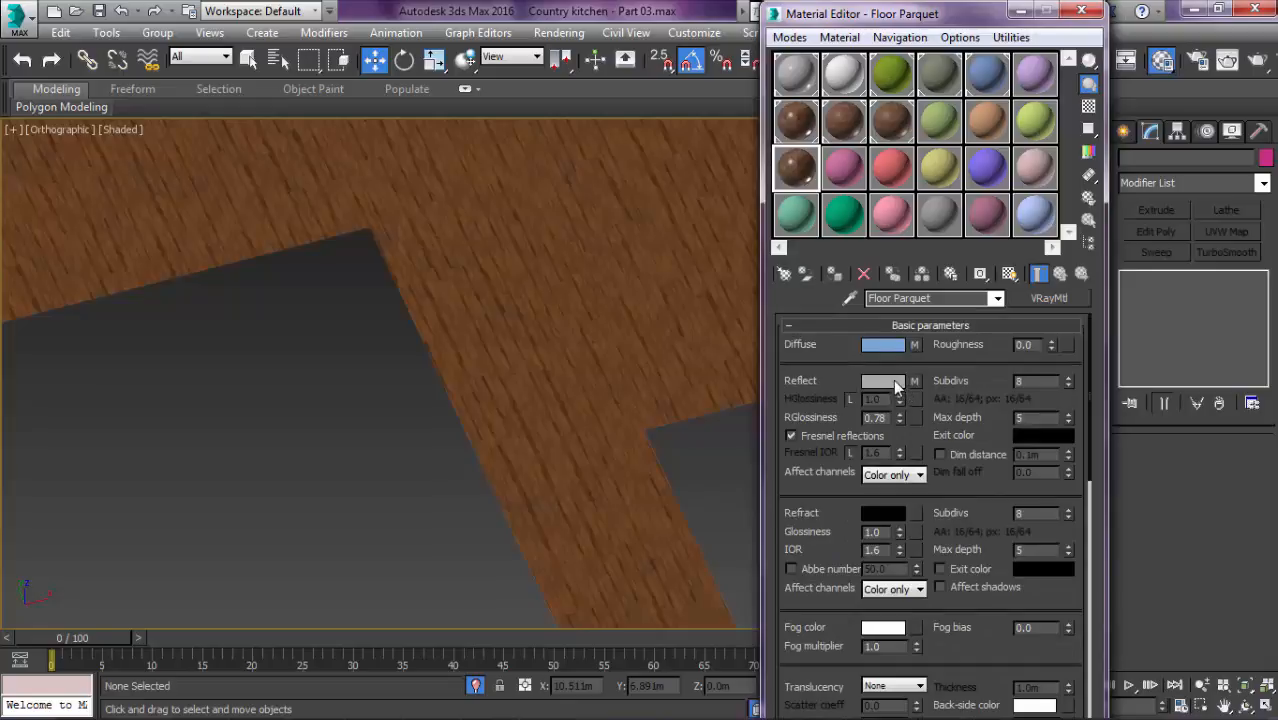
Step: Duplicate the reflection MultiTexture map into the material's bump slot as an independent copy
scroll(825, 393, "down", 10)
scroll(899, 483, "down", 5)
left_click_drag(1012, 381, 954, 590)
left_click(893, 422)
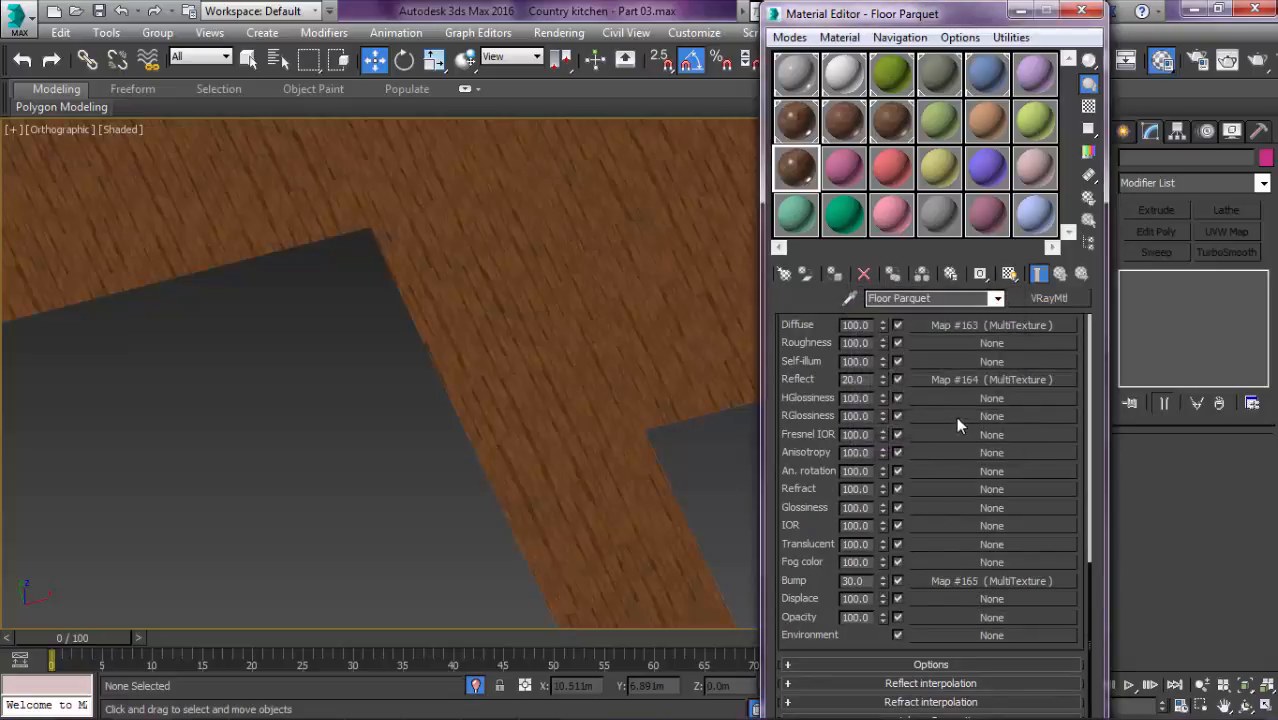
Step: Remove all the diffuse bitmaps from the MultiTexture map in the reflection slot
left_click(959, 376)
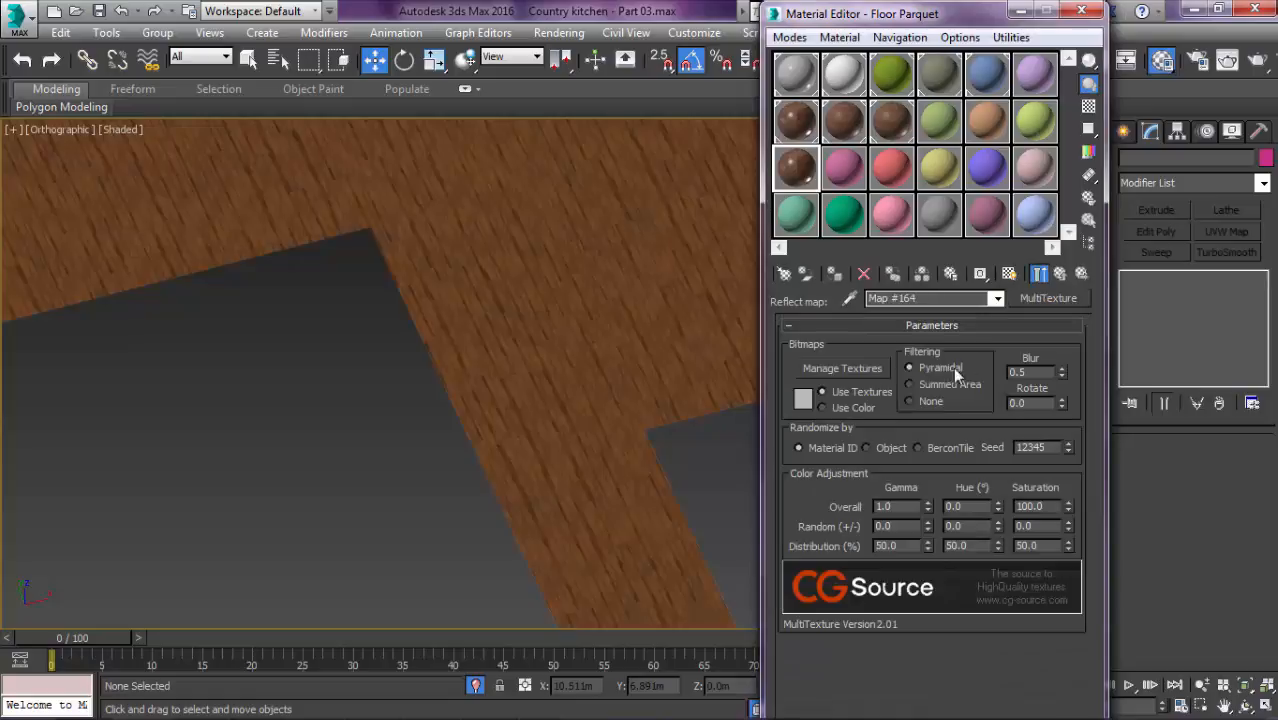
left_click(850, 369)
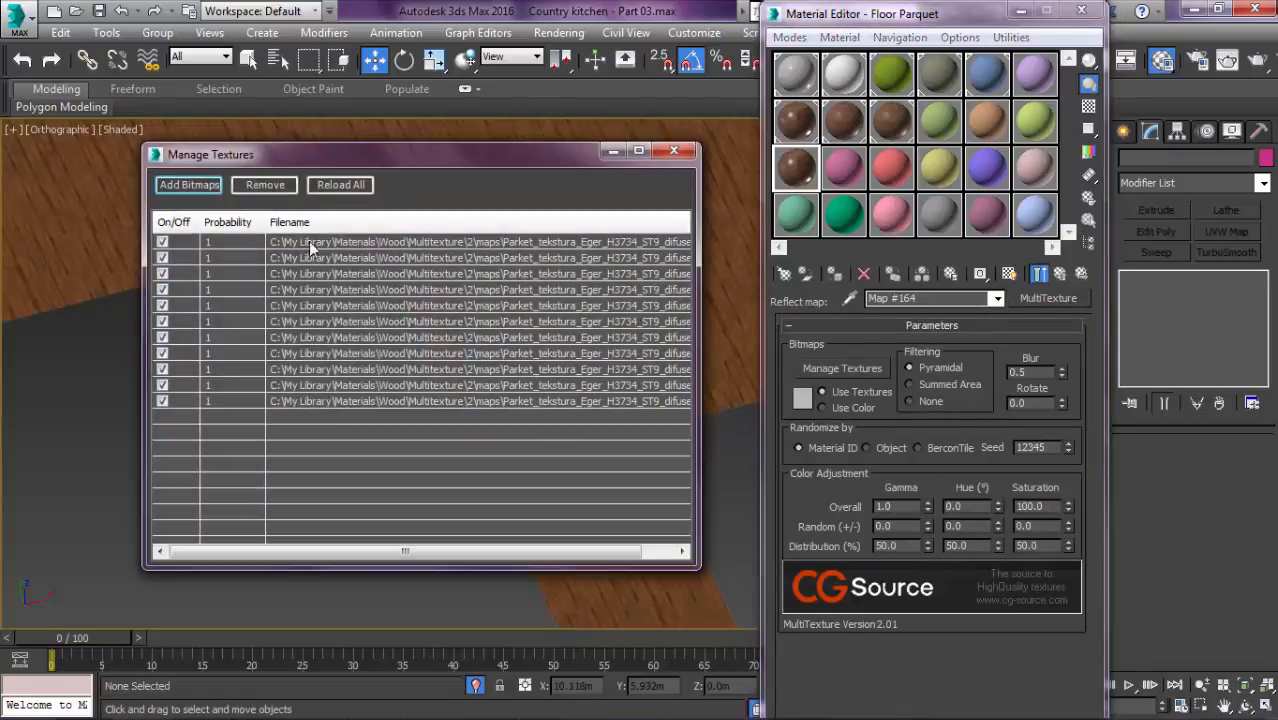
left_click(309, 241)
left_click(320, 401, "shift")
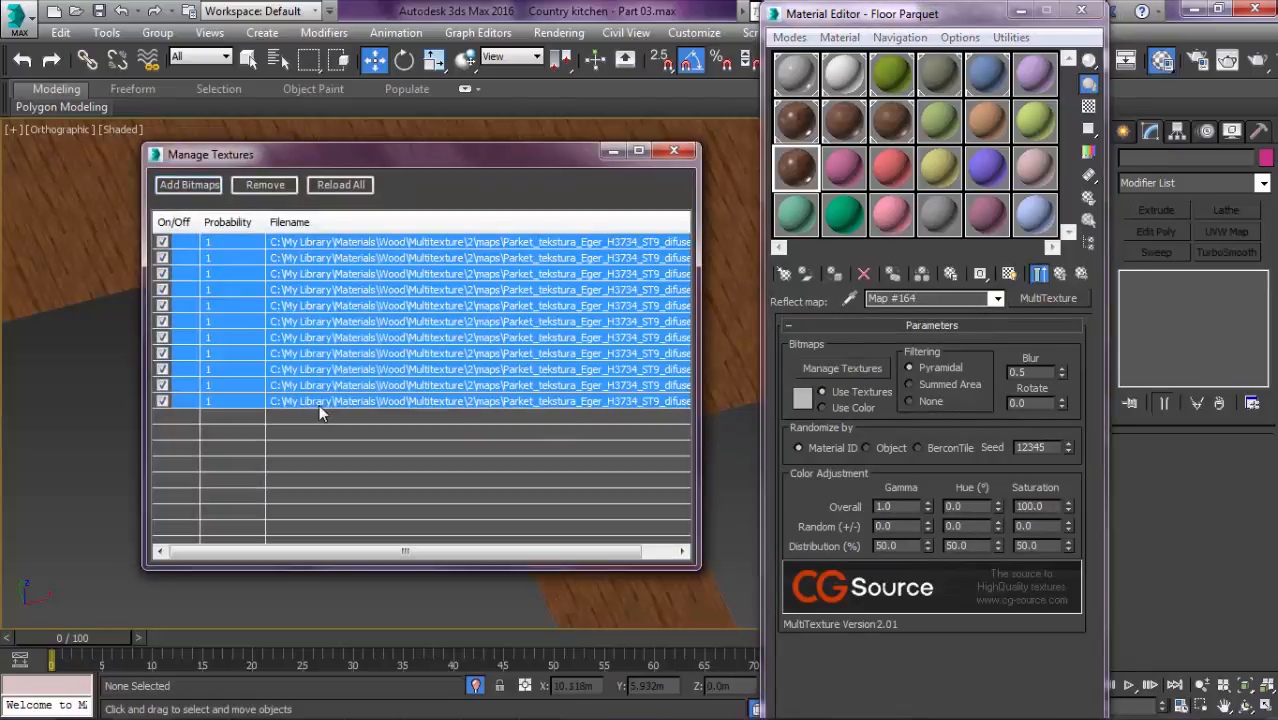
left_click(263, 186)
Step: Add the bitmaps Parket_tekstura_Eger_H3734_ST9_reflect0 through reflect11 to the reflection MultiTexture map and return to the Floor Parquet material
left_click(188, 185)
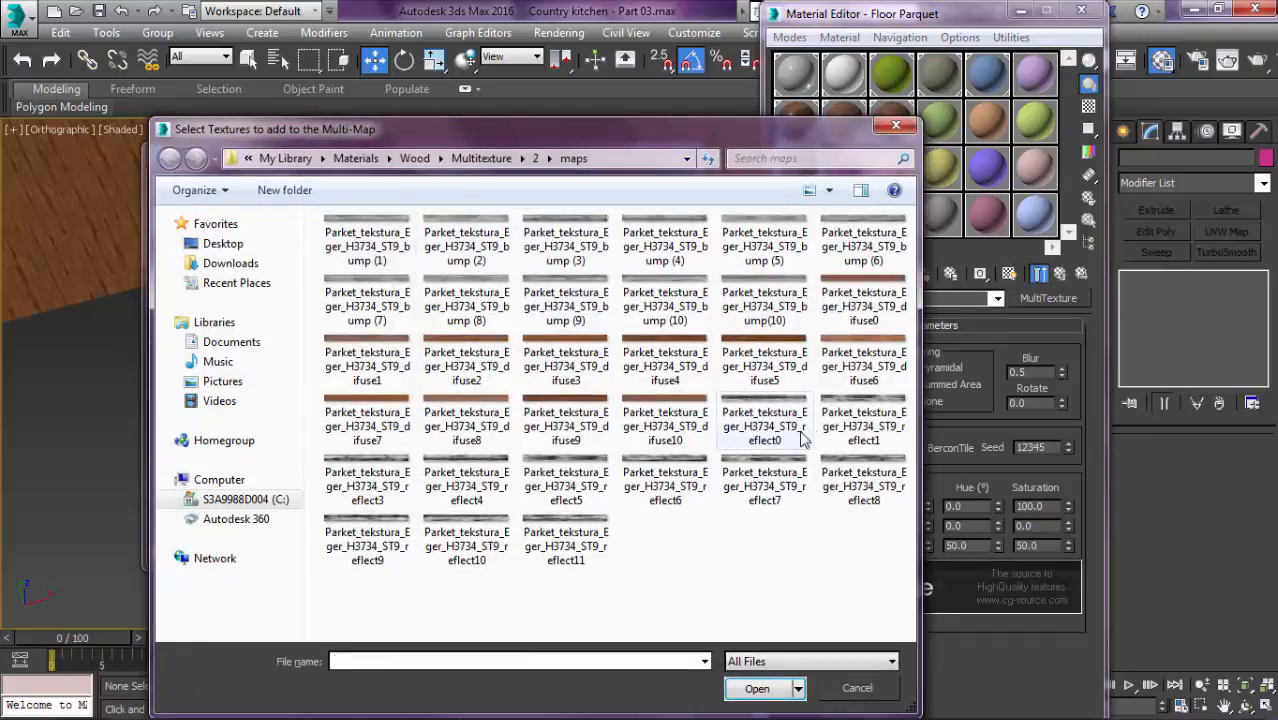
left_click(800, 436)
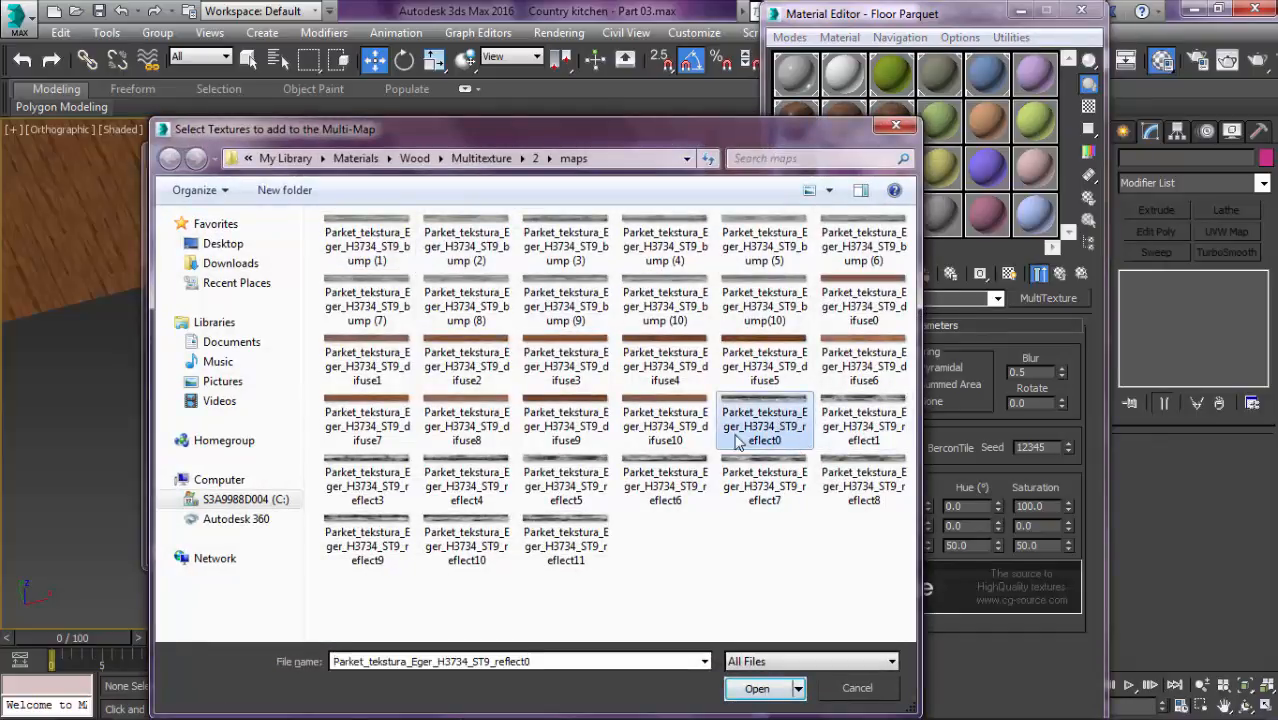
left_click(566, 540, "shift")
left_click(757, 688)
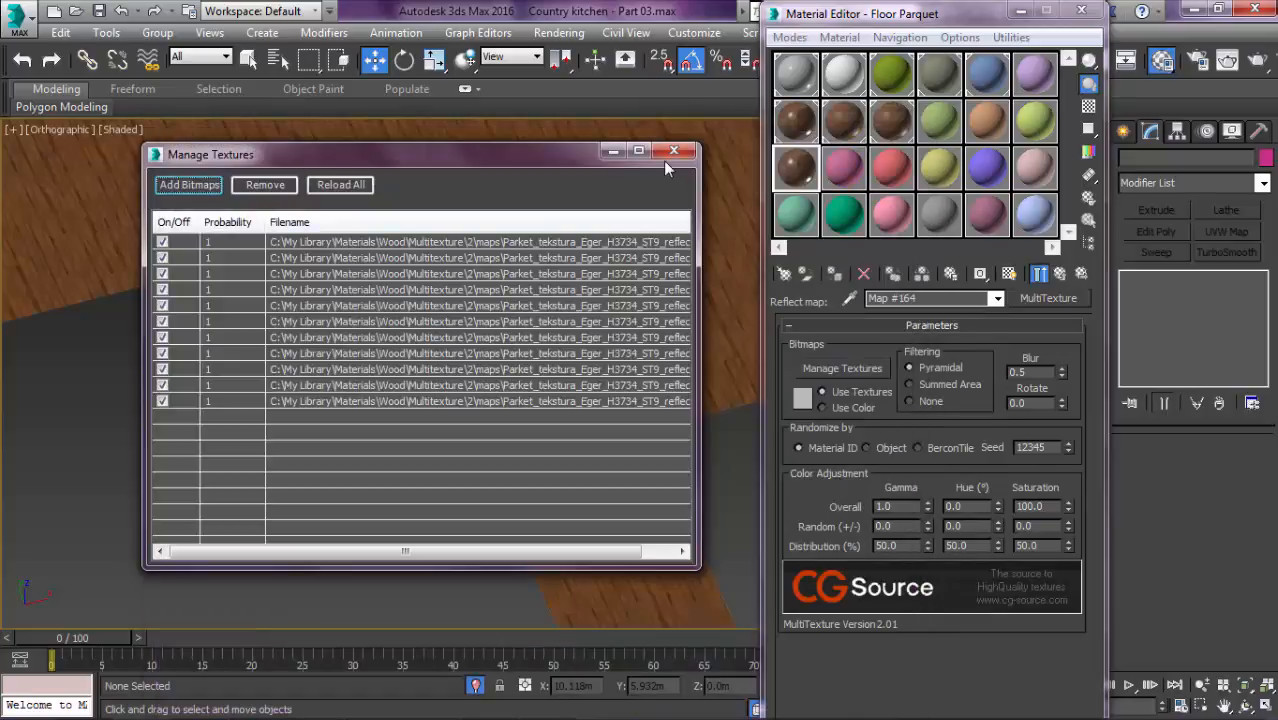
left_click(668, 153)
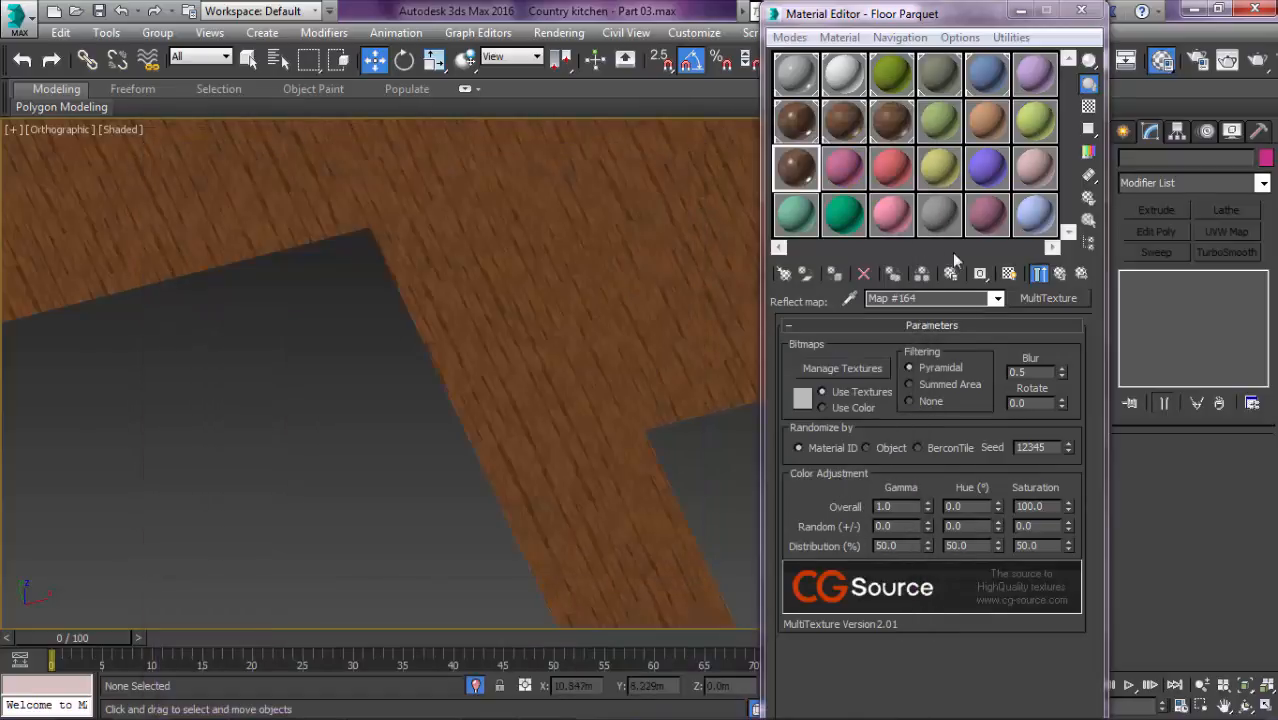
left_click(1046, 273)
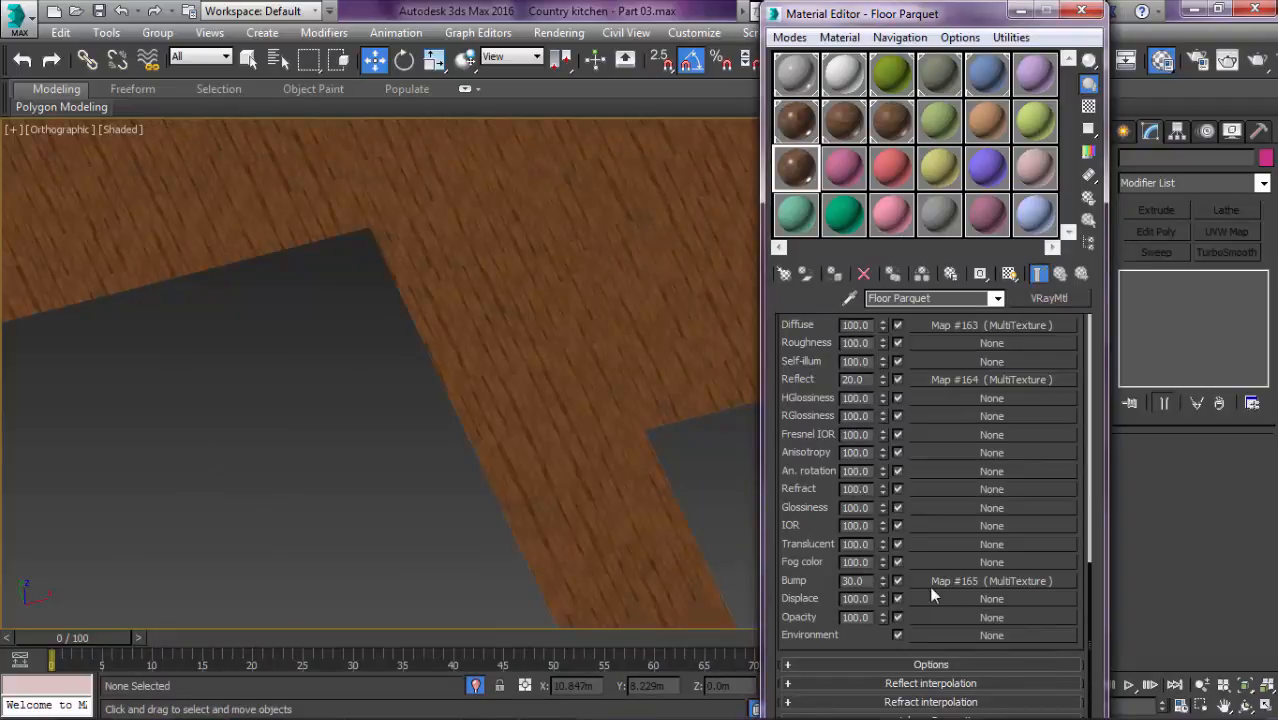
Step: Remove all the diffuse bitmaps from the MultiTexture map in the bump slot
left_click(928, 581)
left_click(855, 368)
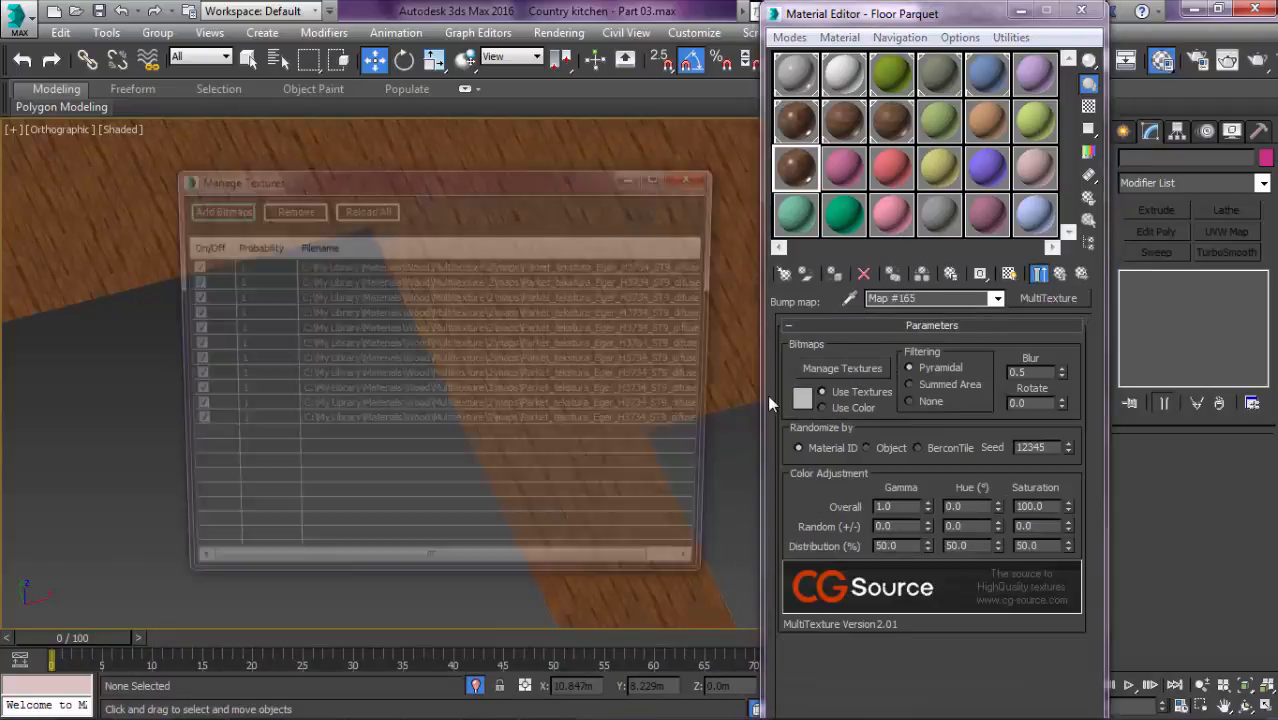
left_click(326, 266)
left_click(327, 425, "shift")
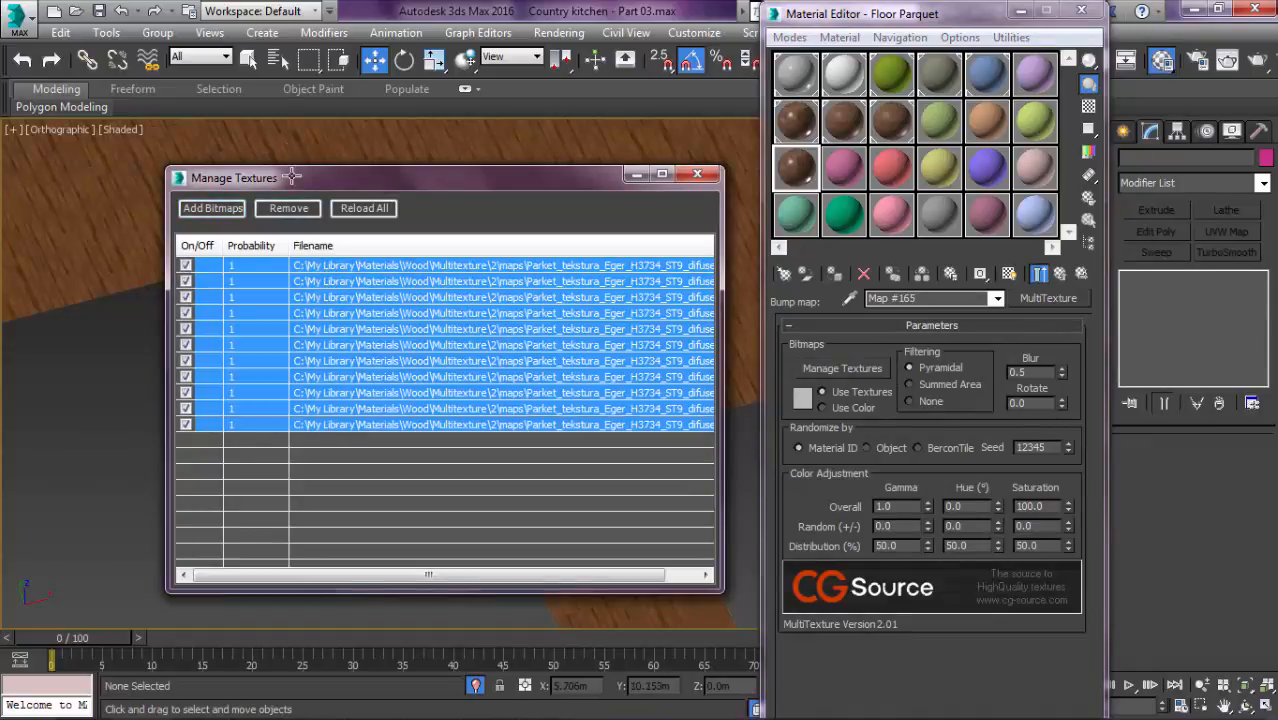
left_click(289, 208)
Step: Add all the Parket_tekstura_Eger_H3734_ST9_bump bitmaps, from bump (1) to bump(10), to the bump MultiTexture map
left_click(212, 208)
left_click(475, 245)
left_click(418, 250)
left_click(777, 303, "shift")
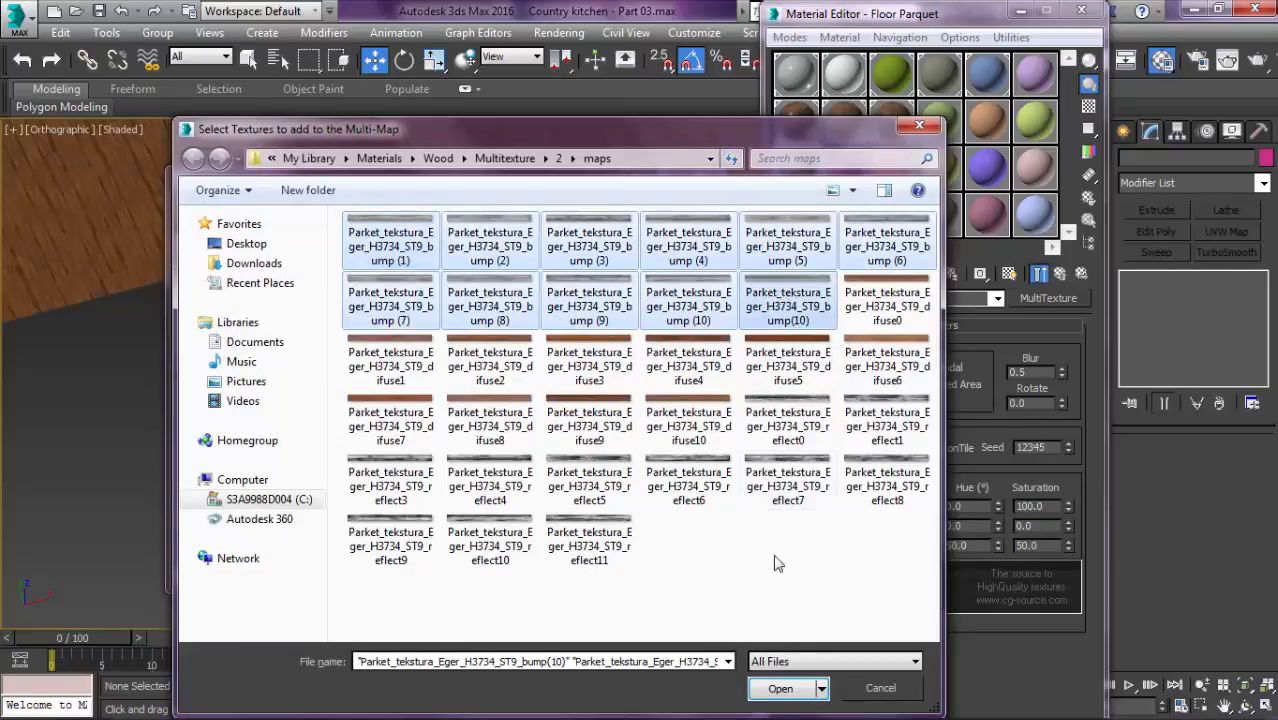
left_click(779, 688)
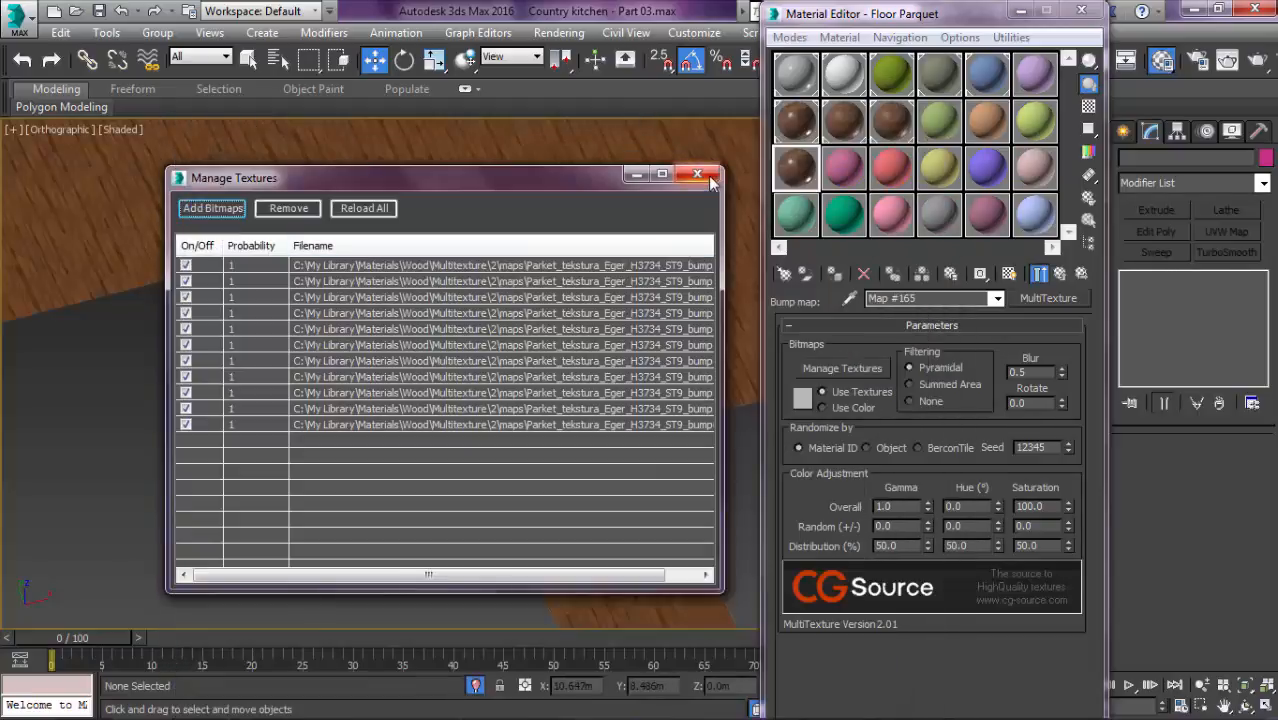
left_click(705, 177)
Step: Try a blur of 0.6 on the bump map in the enlarged preview, settle on 0.7, and return to the Floor Parquet material
double_click(797, 169)
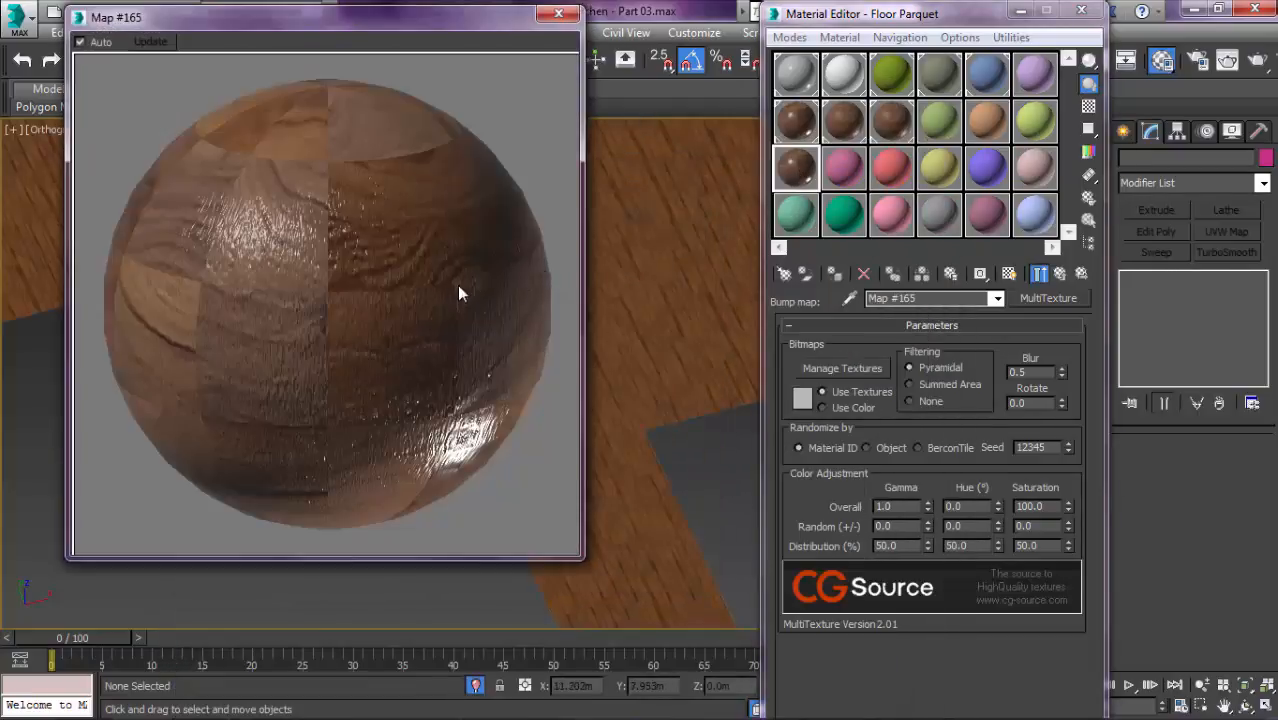
left_click(1033, 373)
type(".6")
key("Return")
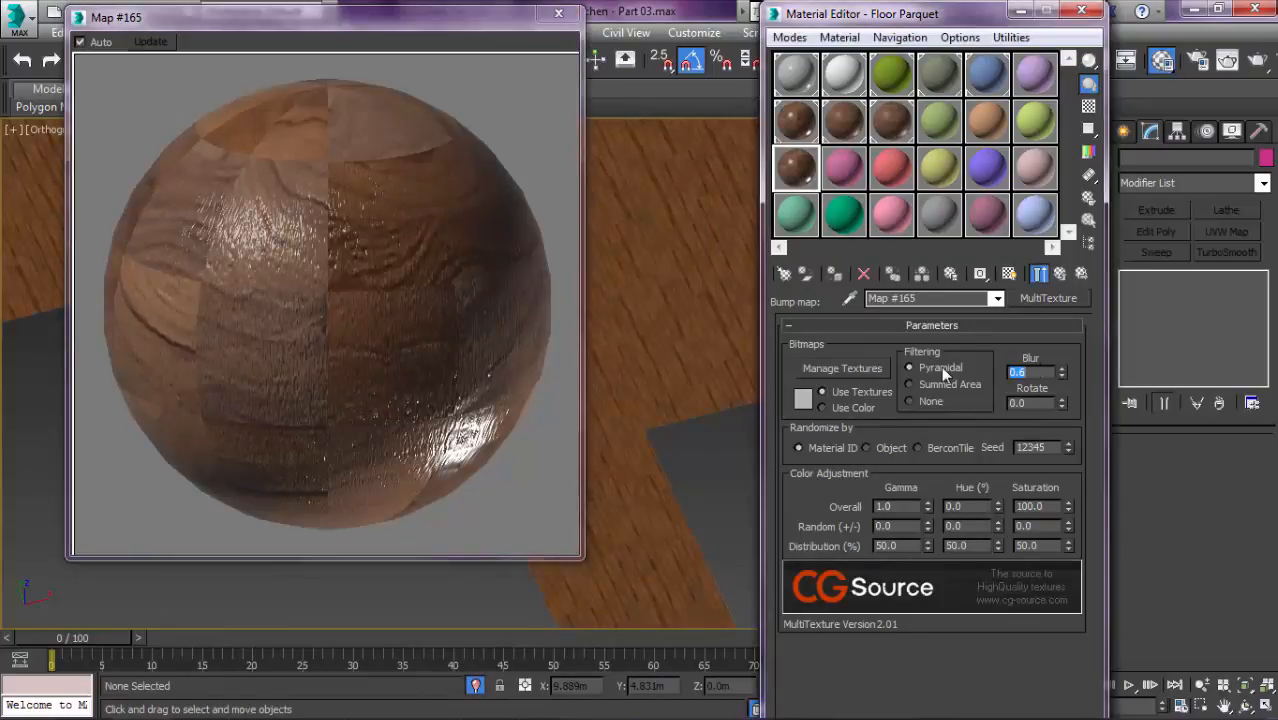
type(".")
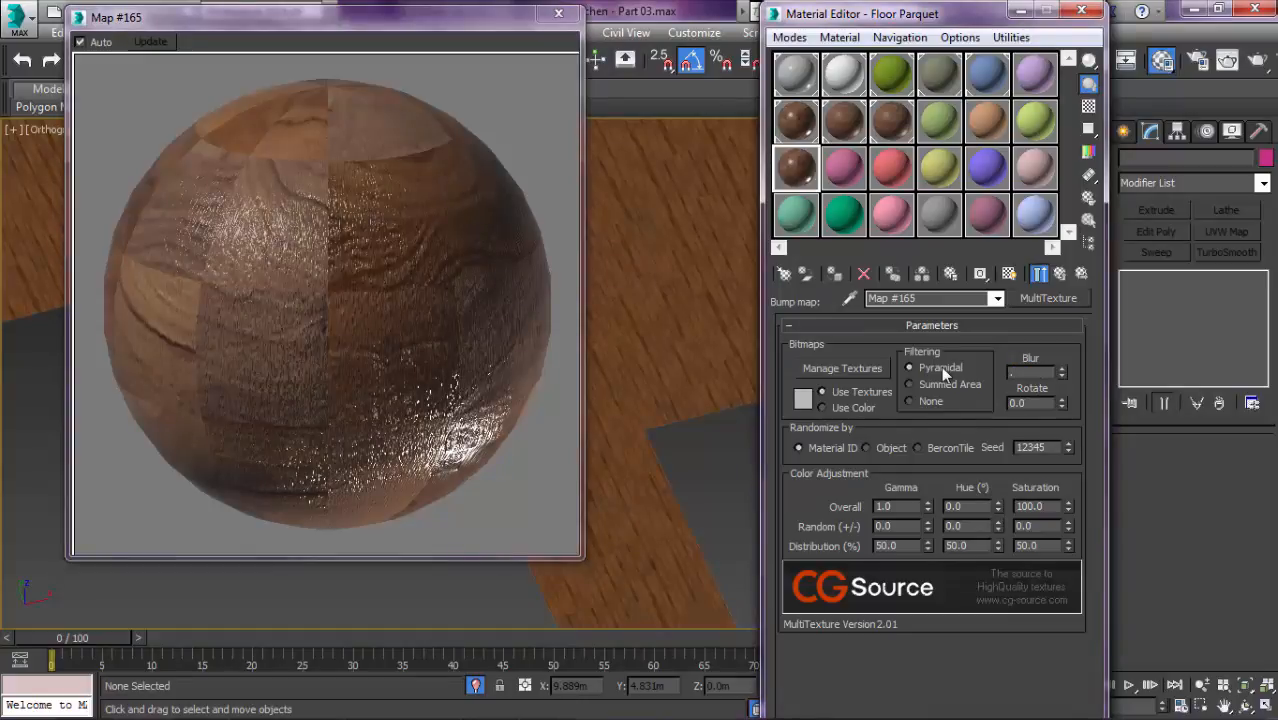
type("7")
key("Return")
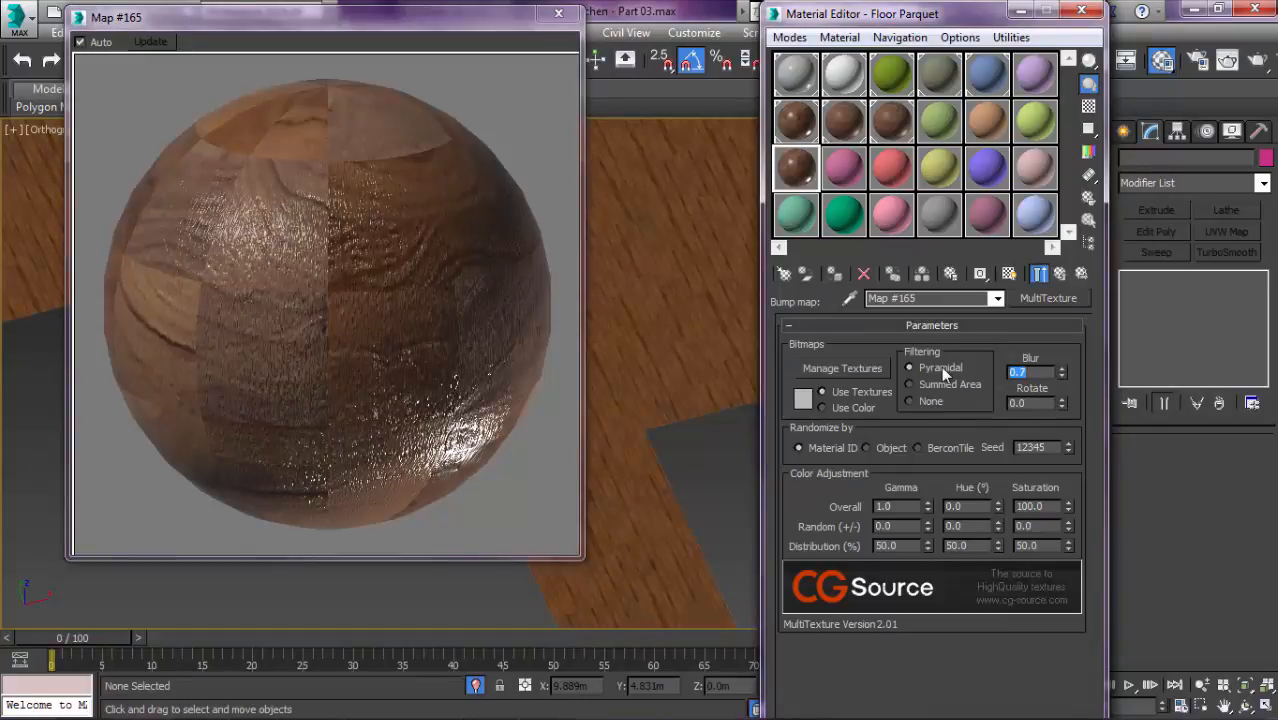
left_click(558, 14)
left_click(1038, 275)
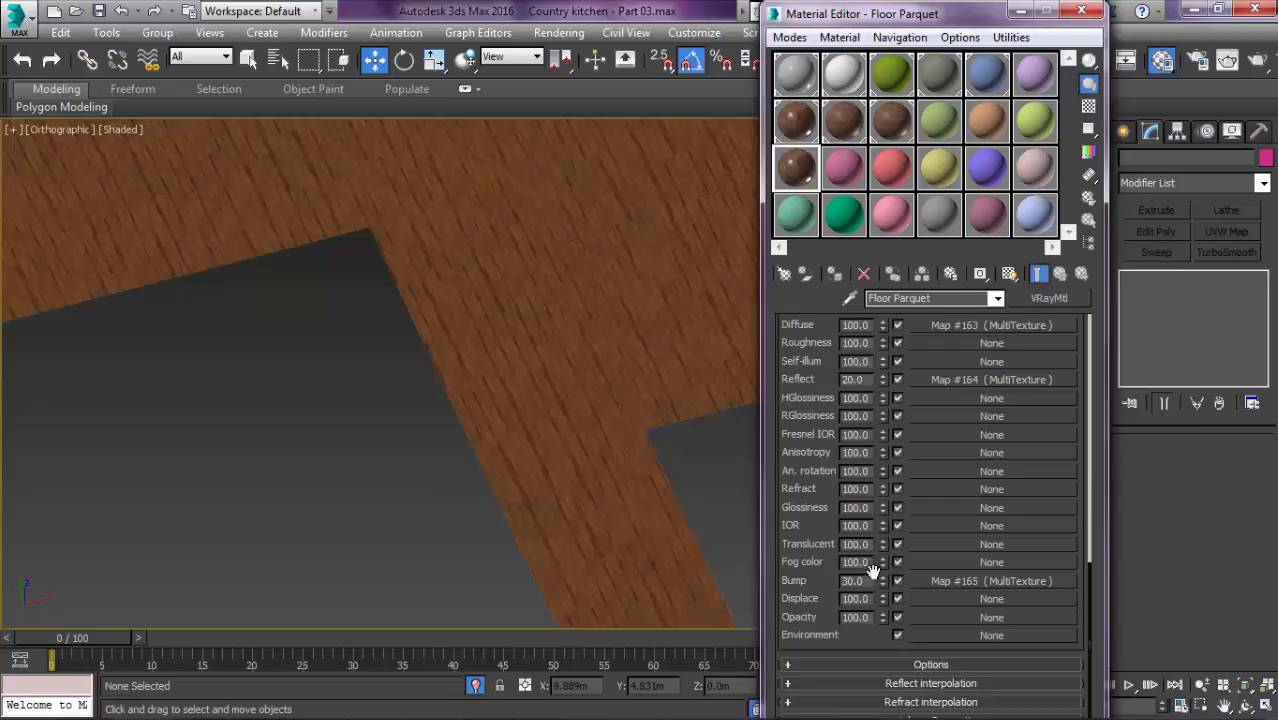
Step: Set the material's bump amount to 15 and check it briefly in the enlarged preview
key("BackSpace")
key("BackSpace")
key("BackSpace")
key("BackSpace")
type("15")
key("Return")
double_click(798, 180)
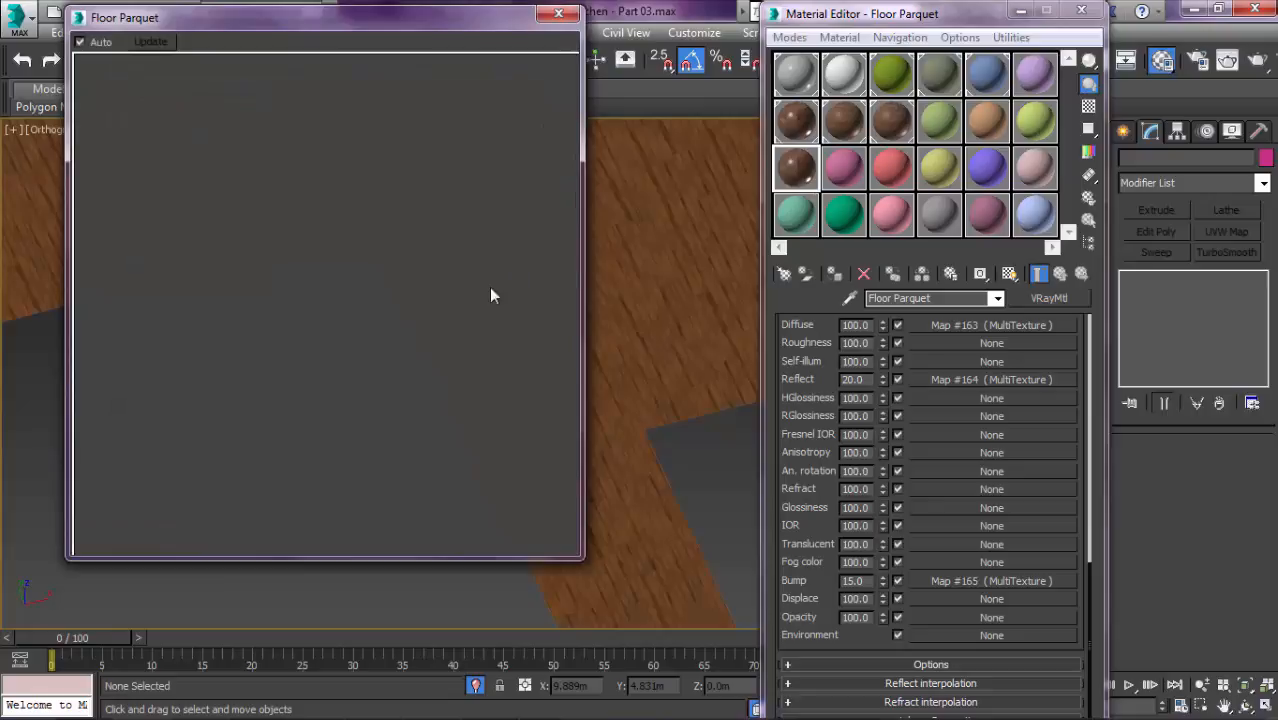
left_click(558, 14)
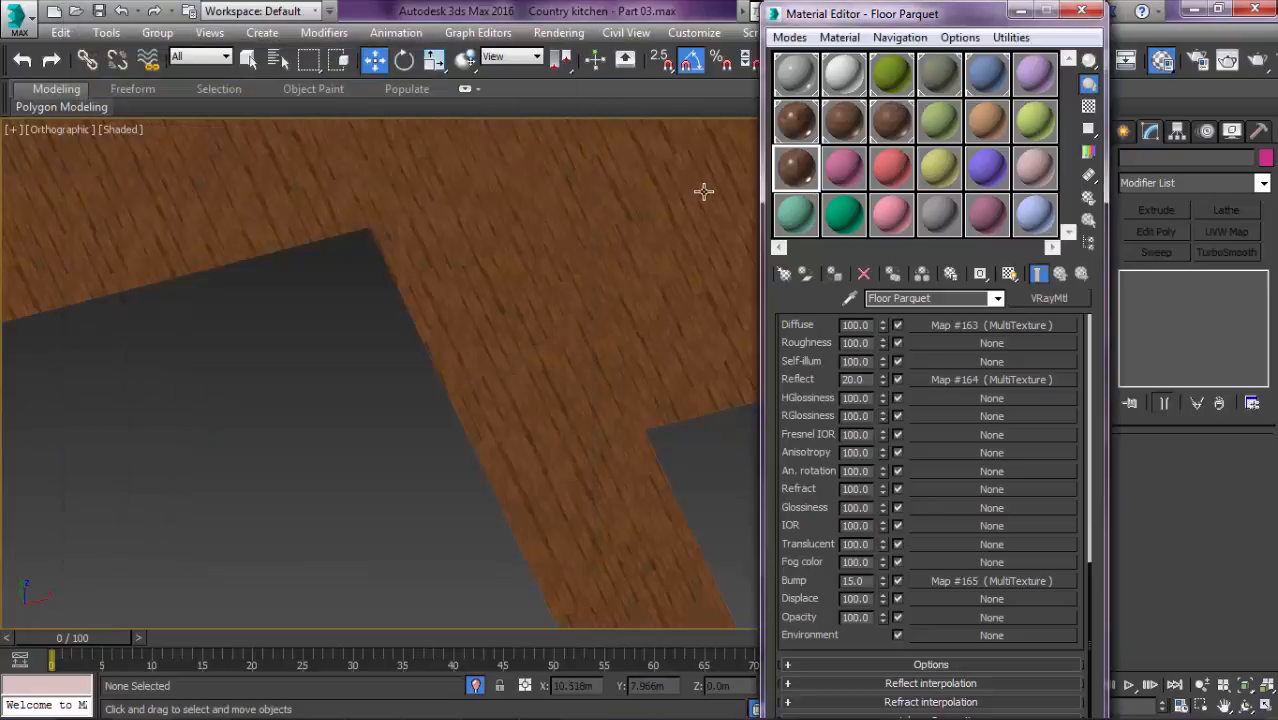
Step: Assign the Floor Parquet material to the FloorGenerator floor and close the Material Editor
left_click(637, 253)
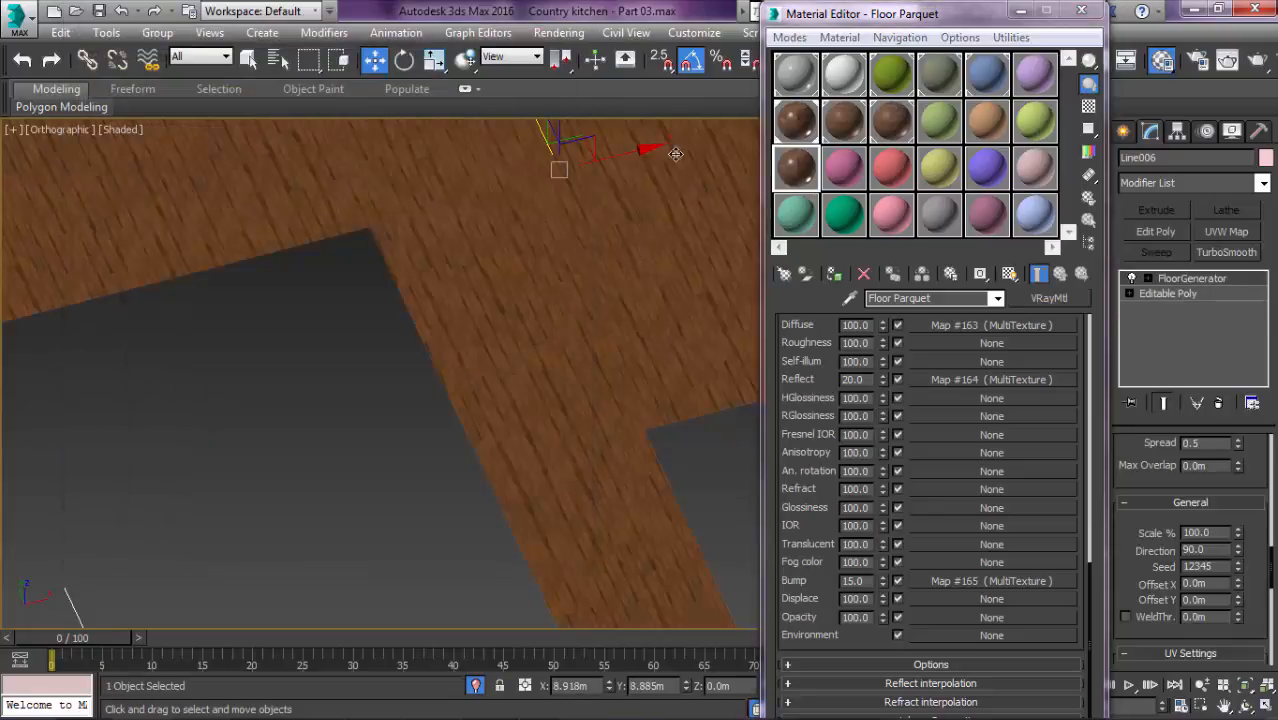
left_click(833, 275)
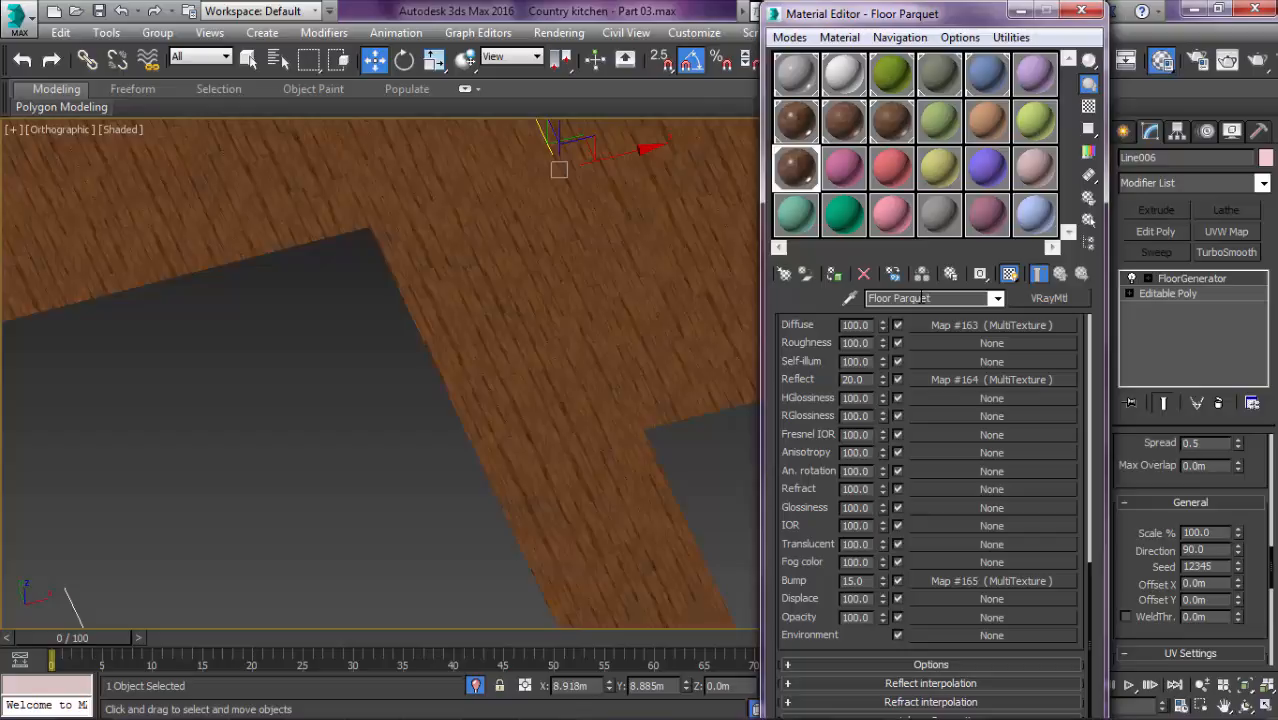
left_click(1081, 10)
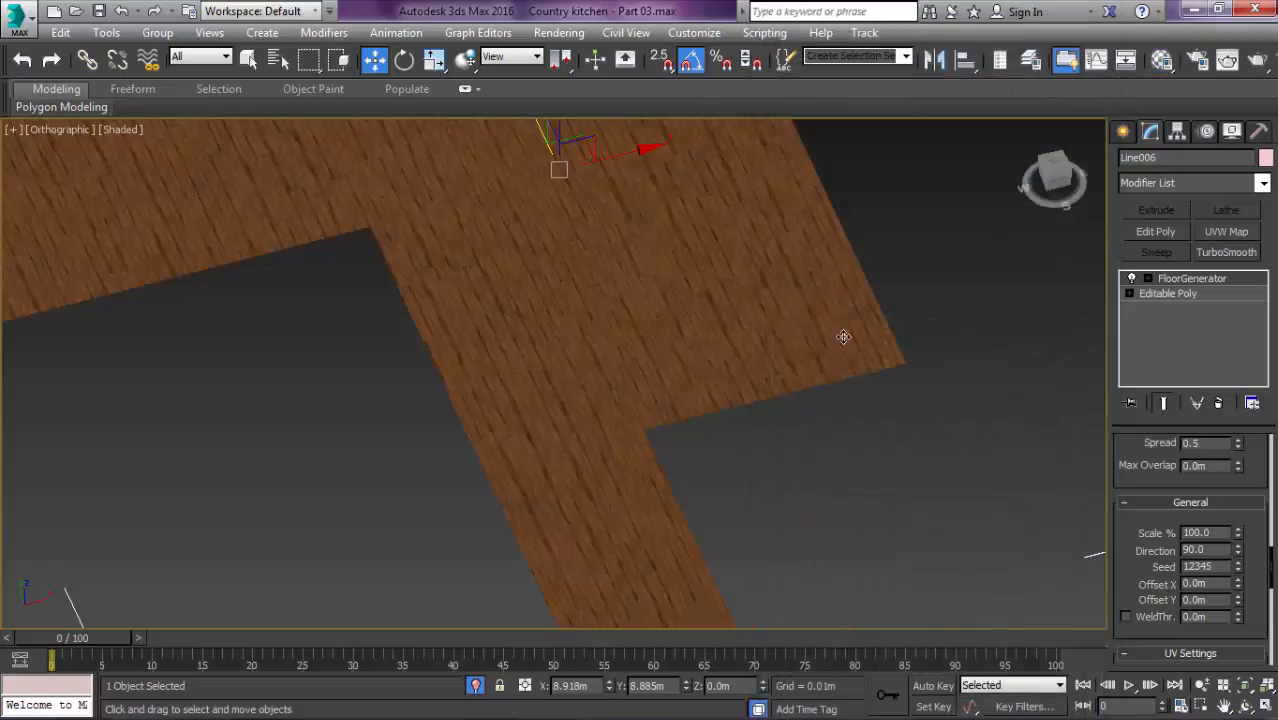
Step: Leave isolation of the floor, show the VRayCam001 view with safe frames, and render the scene
left_click(827, 442)
key("c")
left_click(477, 686)
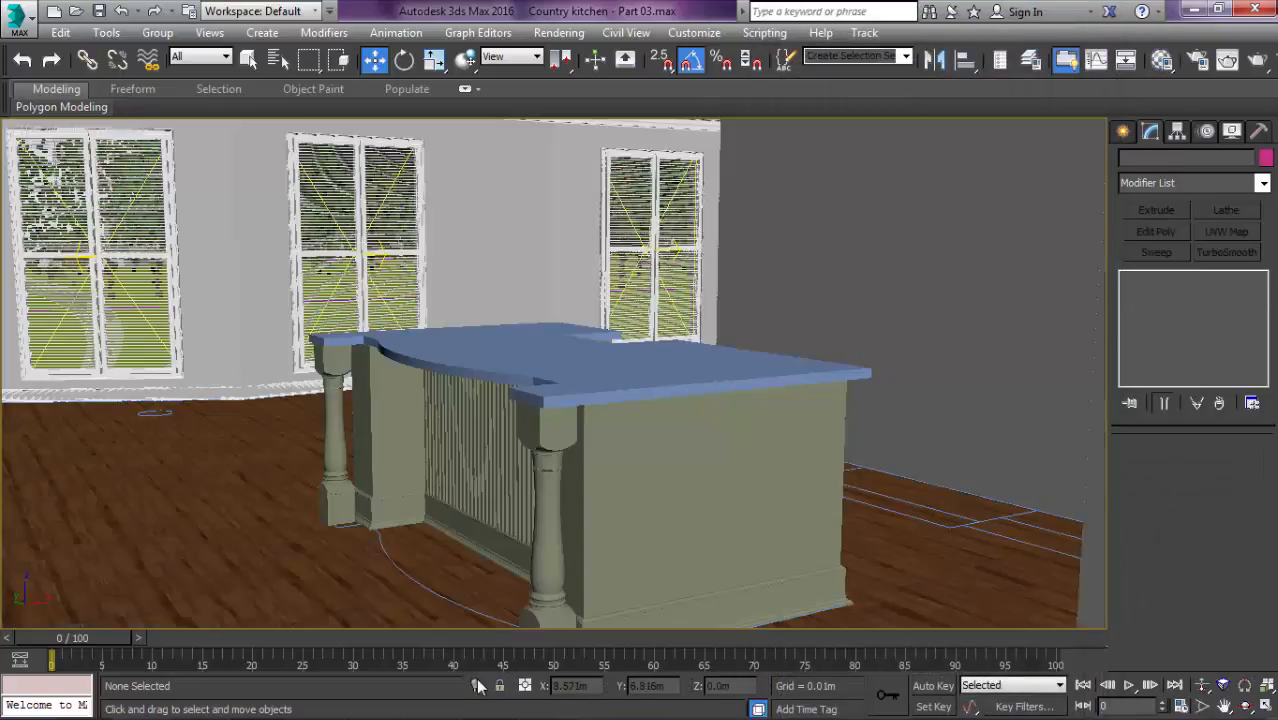
key("shift+f")
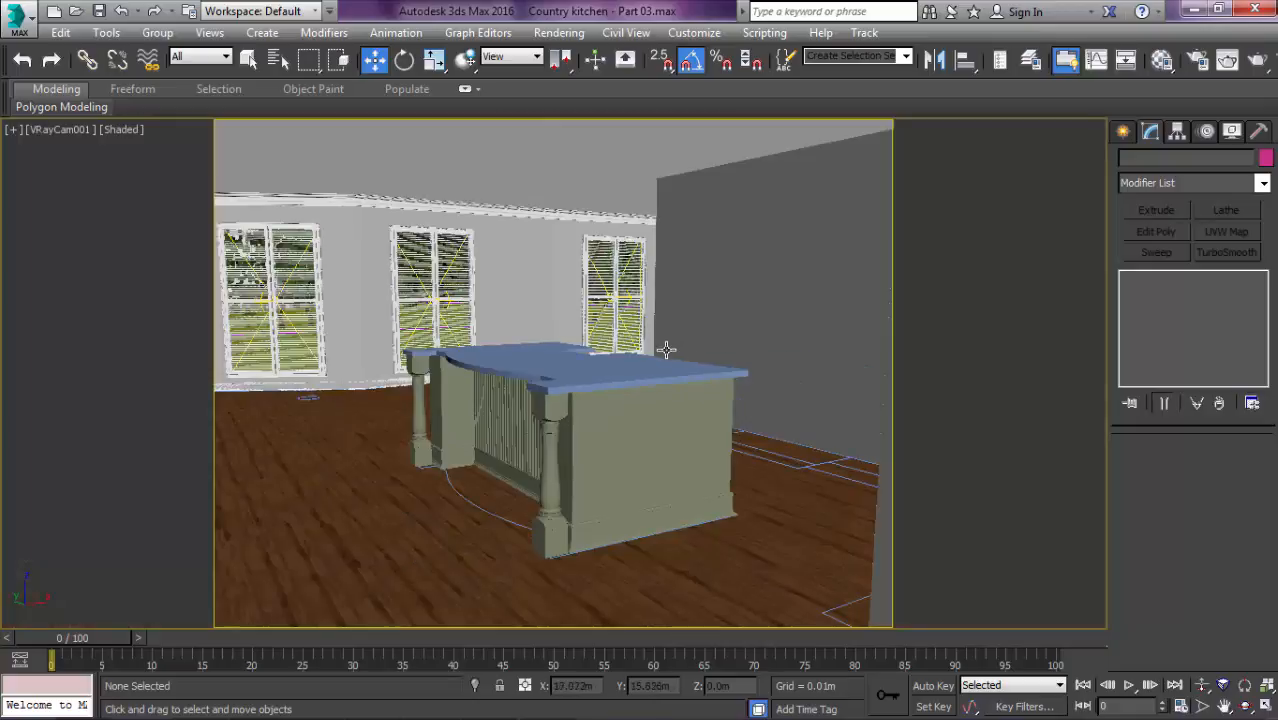
key("shift+q")
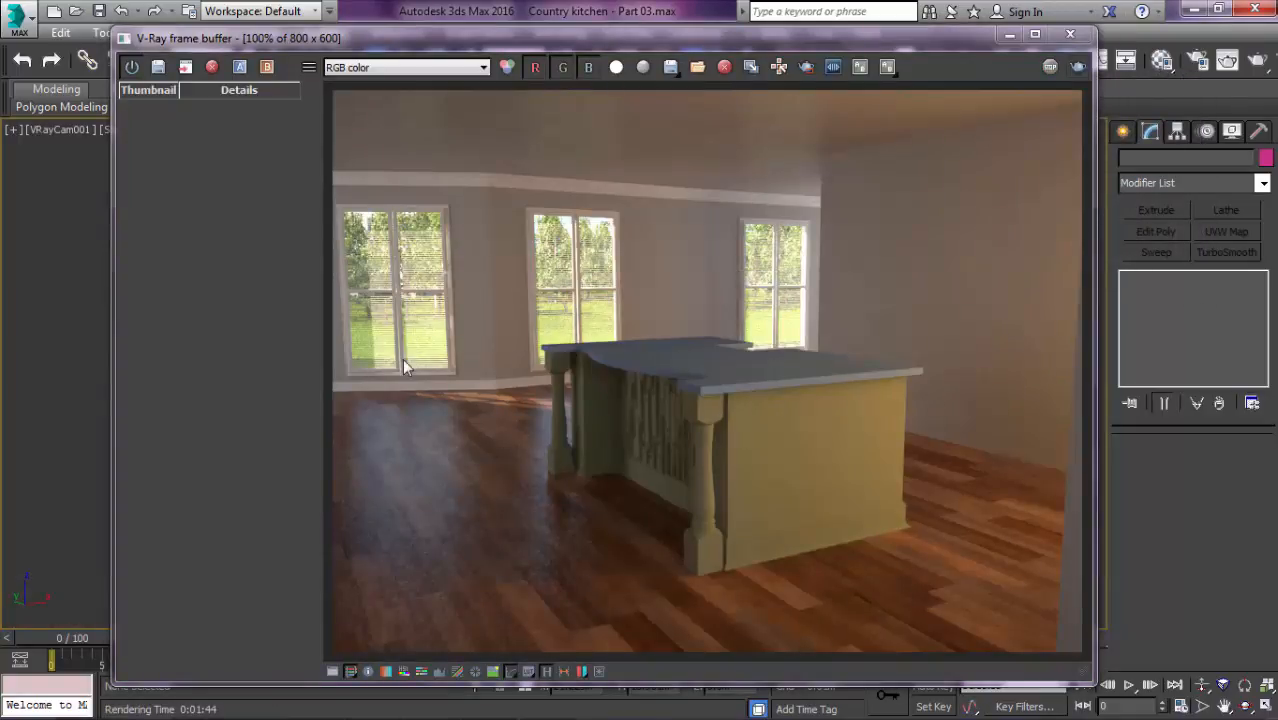
Step: Examine the rendered floor's reflections up close and compare them with the finalisto8 image in Windows Photo Viewer
left_click(369, 424)
scroll(369, 424, "up", 2)
scroll(374, 423, "down", 2)
scroll(480, 528, "up", 2)
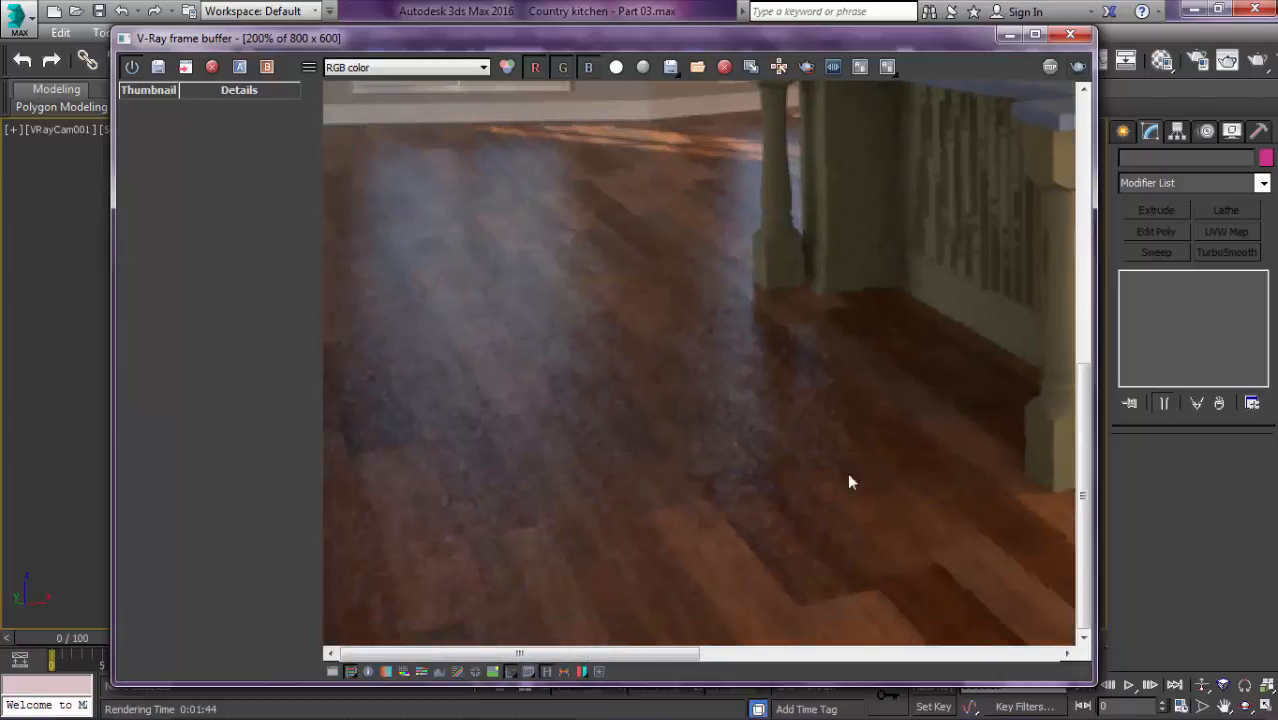
scroll(762, 418, "down", 2)
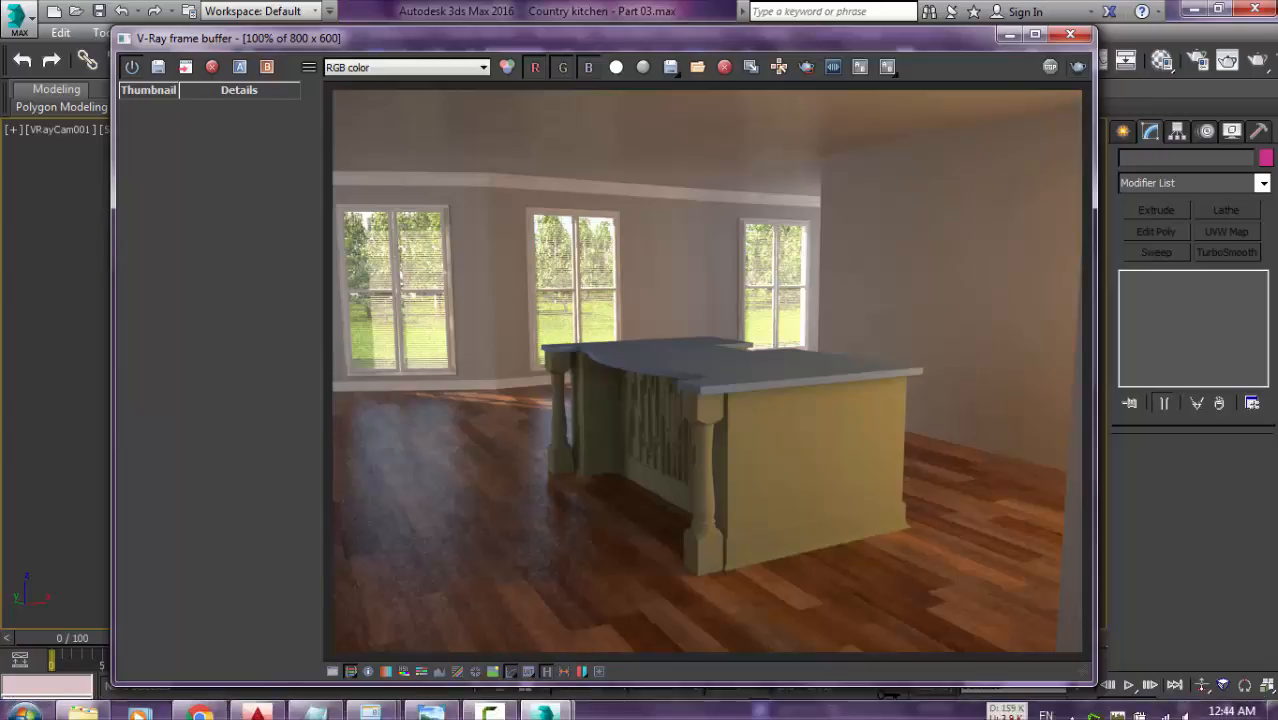
left_click(440, 706)
scroll(870, 365, "up", 3)
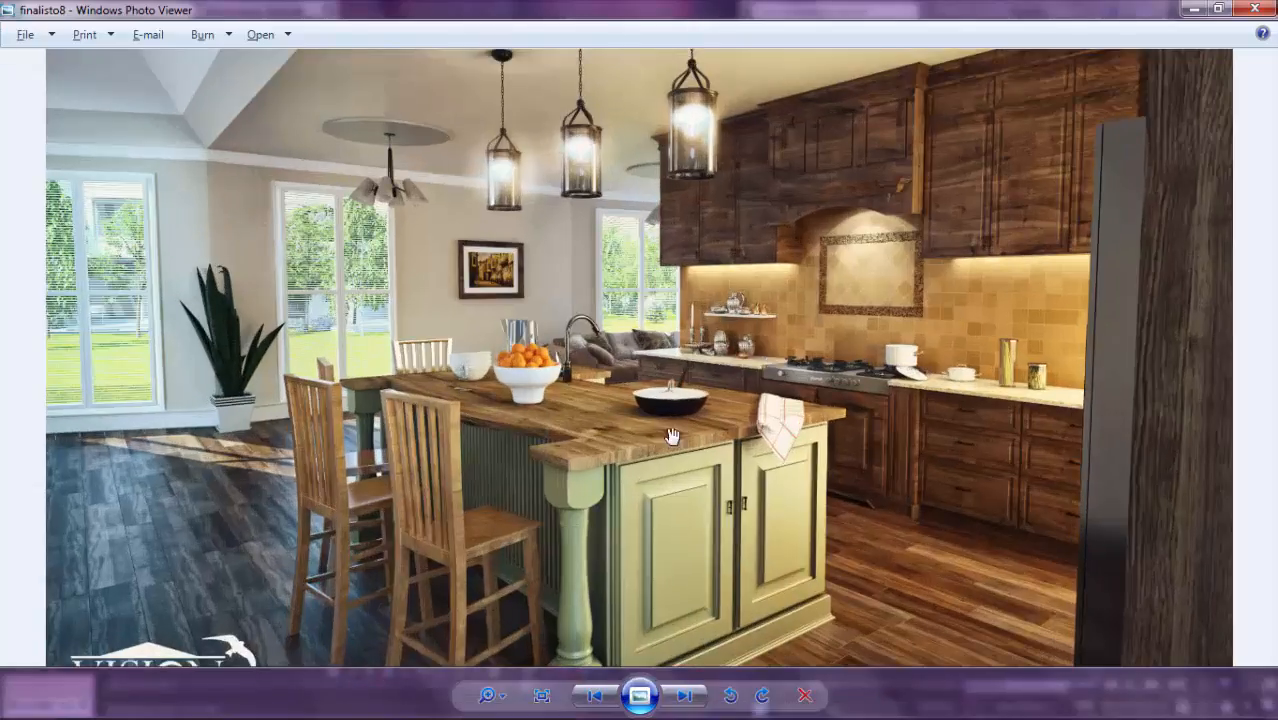
scroll(876, 358, "up", 6)
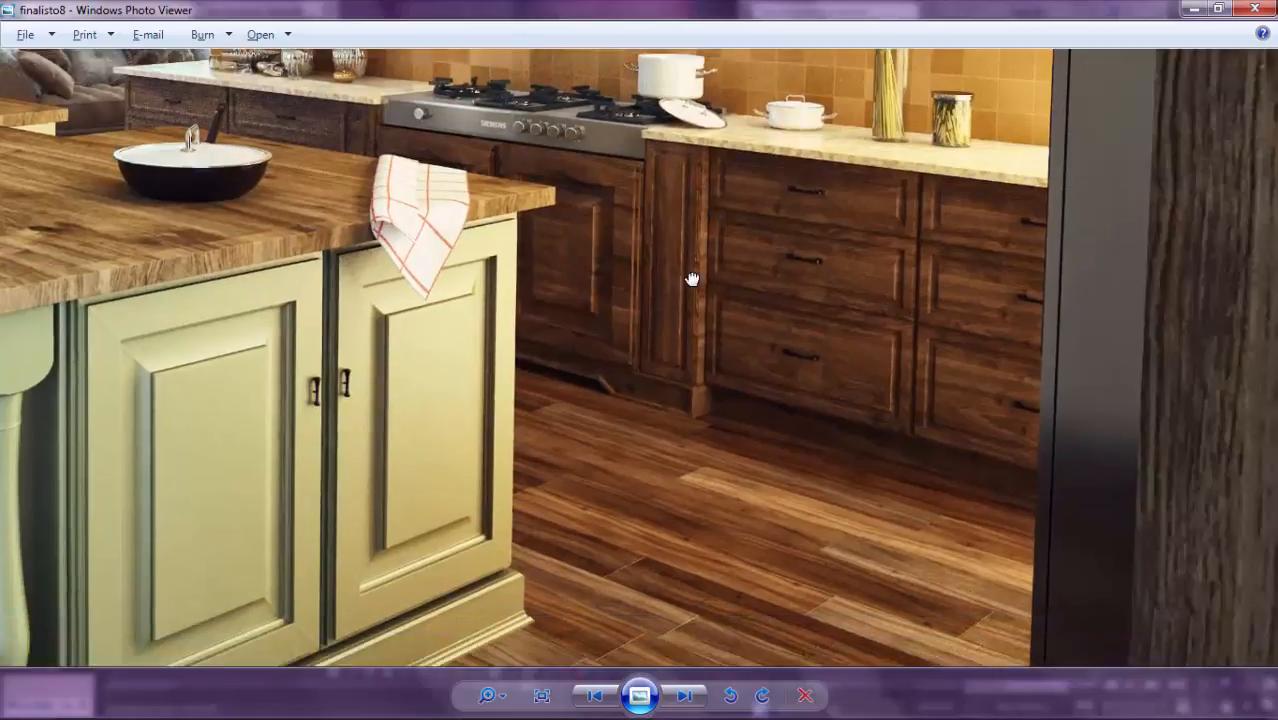
scroll(800, 420, "down", 5)
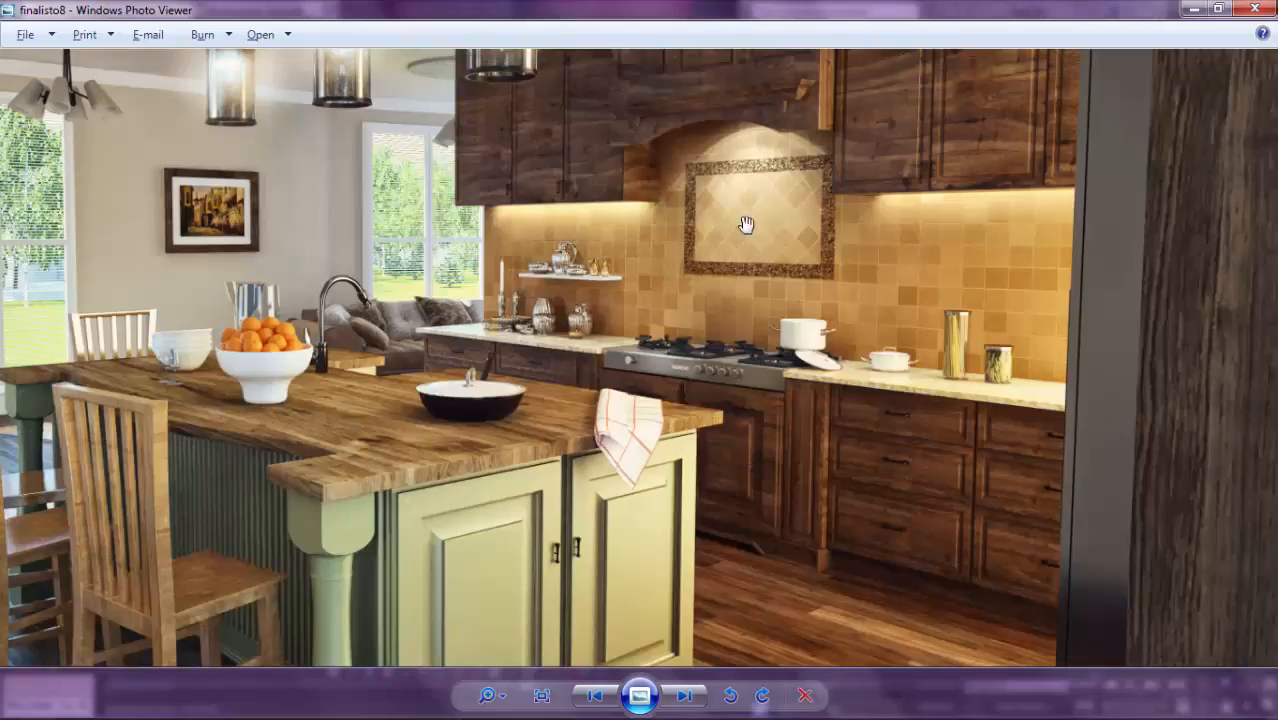
scroll(782, 342, "down", 3)
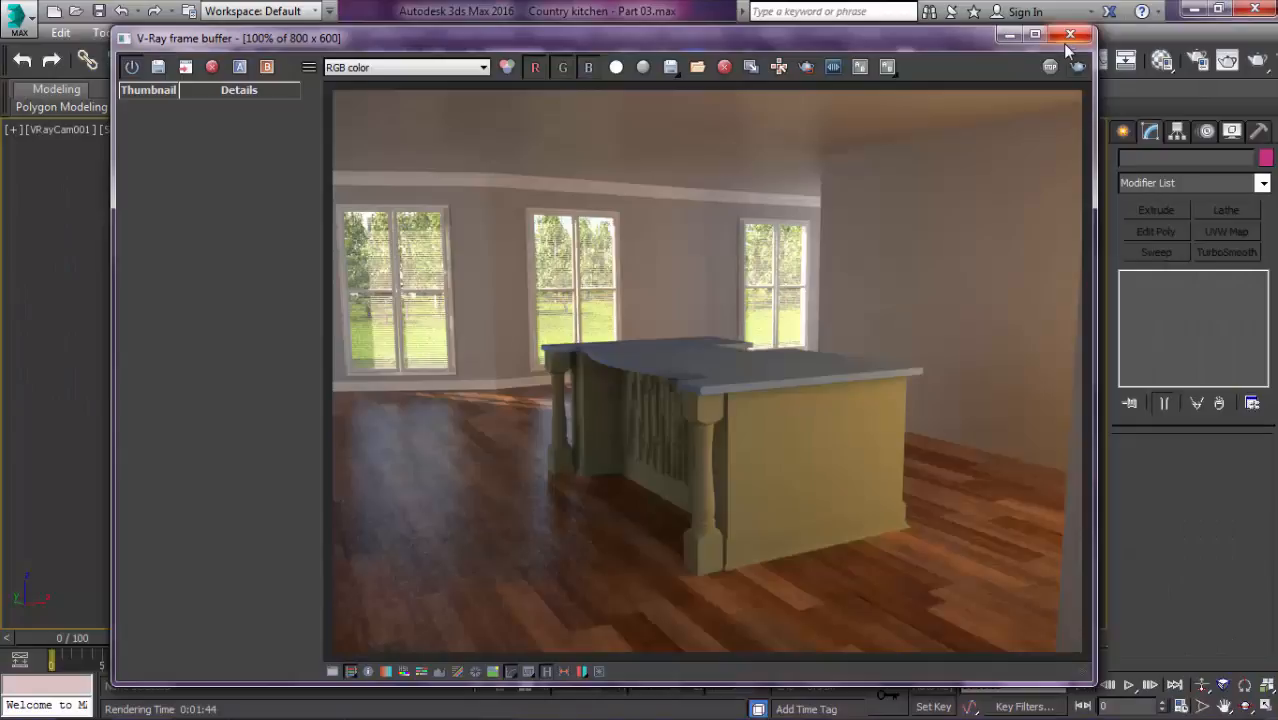
Step: Close the rendered image, switch to the Top view of the cabinet drawings, and turn off safe frames
left_click(1070, 35)
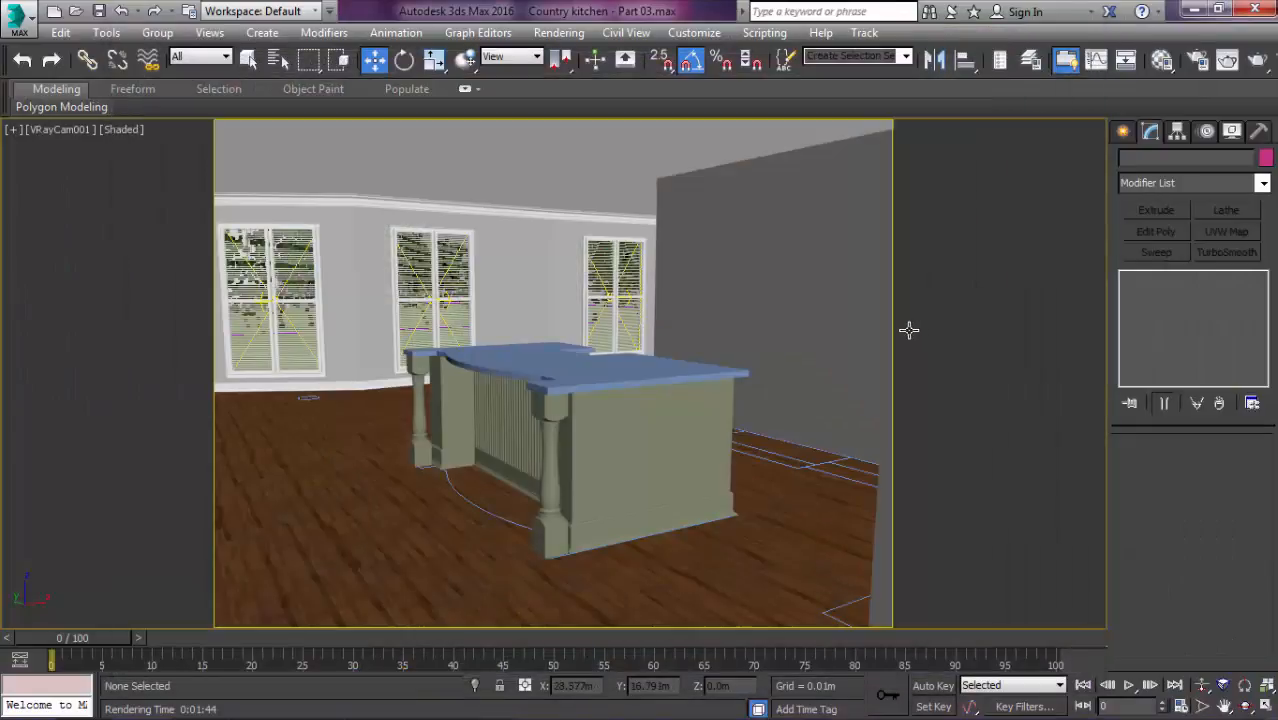
key("t")
key("z")
middle_click_drag(751, 359, 556, 231)
scroll(532, 283, "up", 4)
scroll(333, 320, "up", 1)
middle_click_drag(333, 320, 465, 266)
scroll(392, 290, "up", 1)
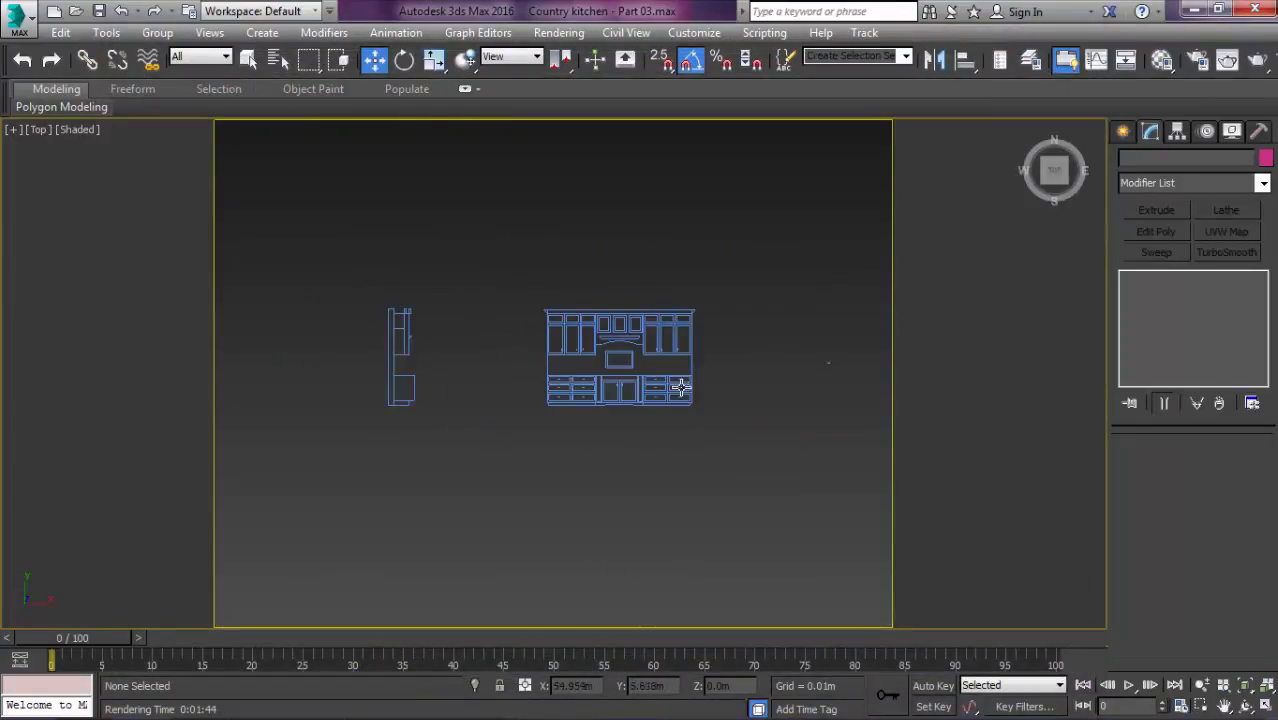
scroll(680, 387, "down", 2)
middle_click_drag(673, 400, 583, 380)
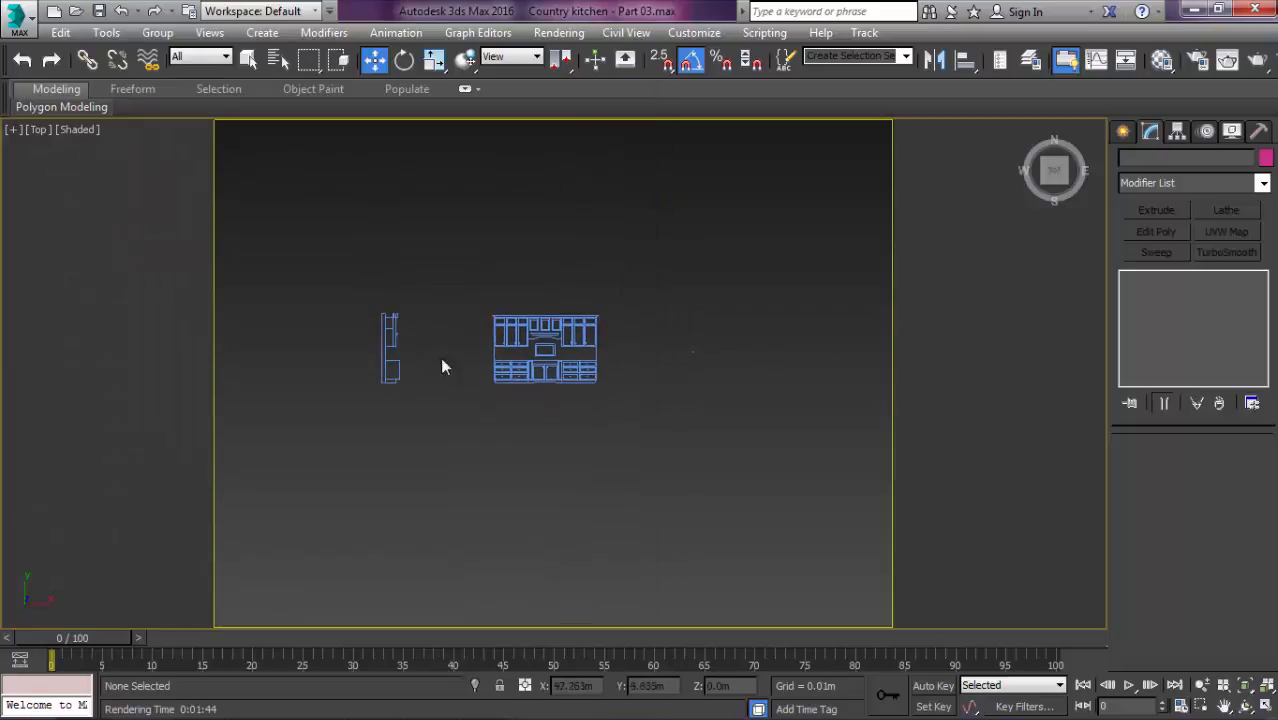
key("shift+f")
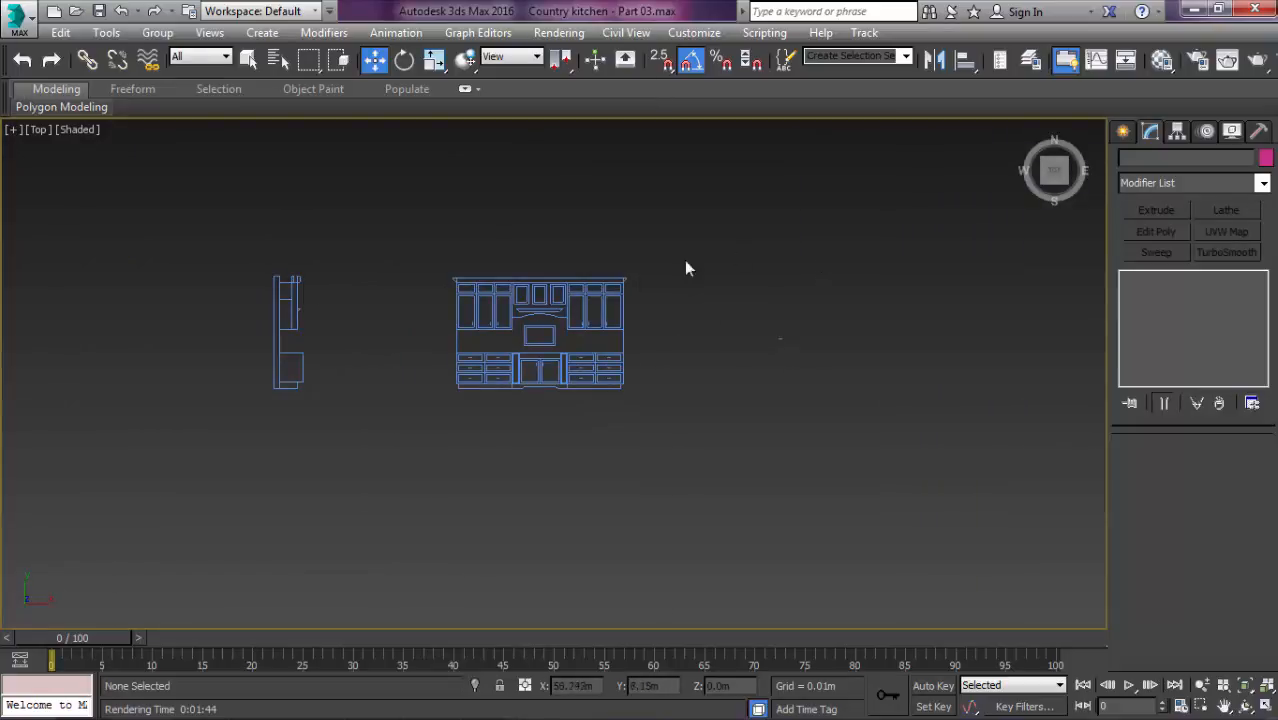
Step: Examine the cabinet elevation and the small panel section drawn beside it
scroll(700, 285, "down", 3)
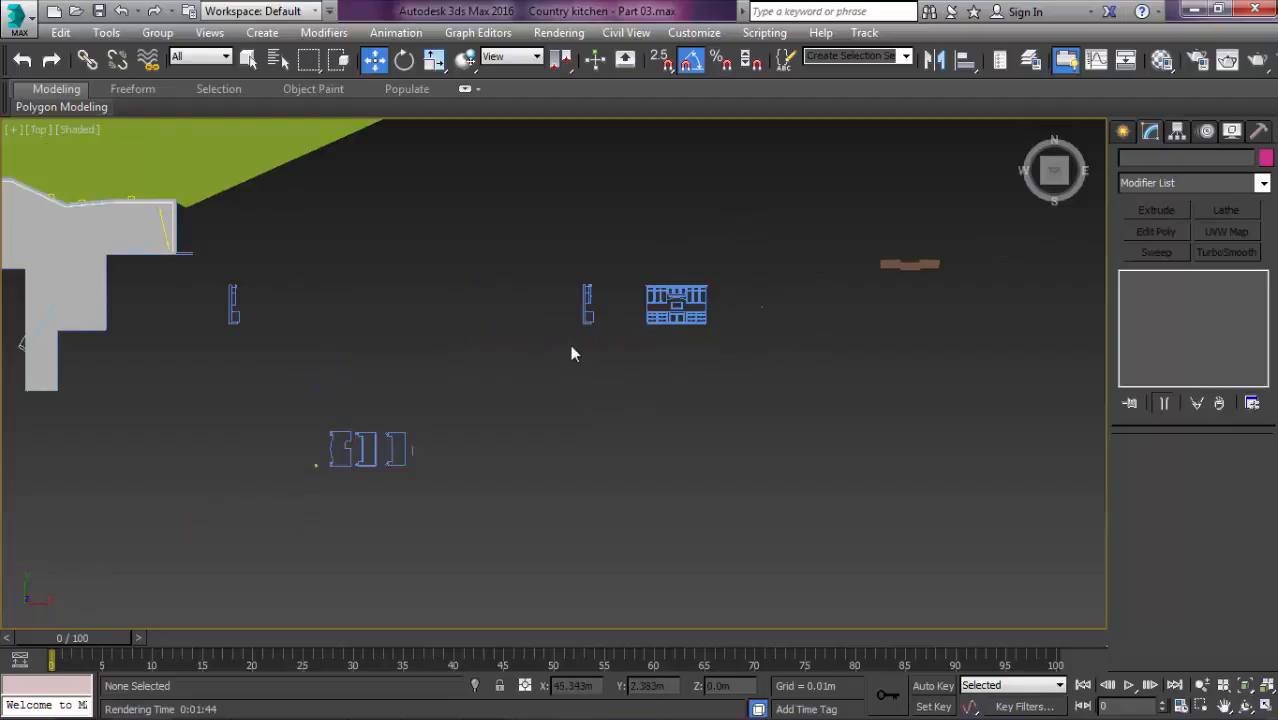
scroll(572, 353, "up", 6)
middle_click_drag(880, 330, 311, 302)
scroll(372, 305, "down", 3)
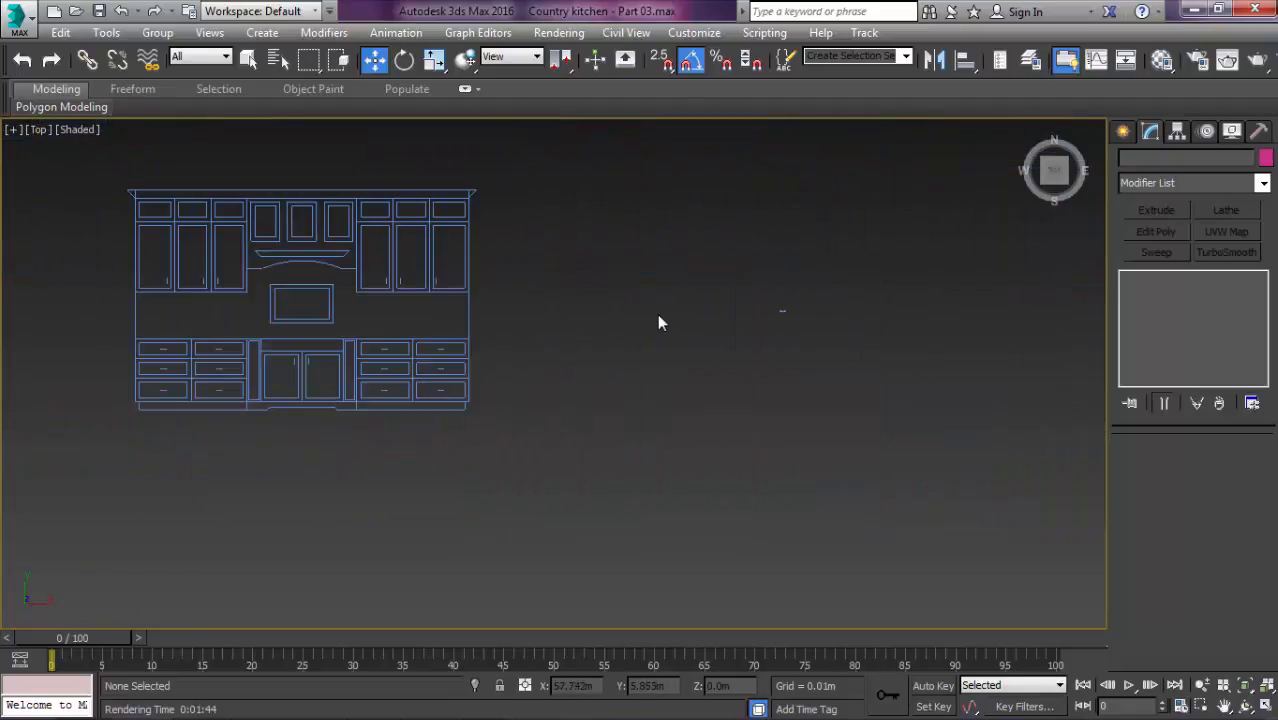
middle_click_drag(657, 322, 693, 328)
scroll(787, 334, "down", 2)
left_click_drag(896, 268, 750, 346)
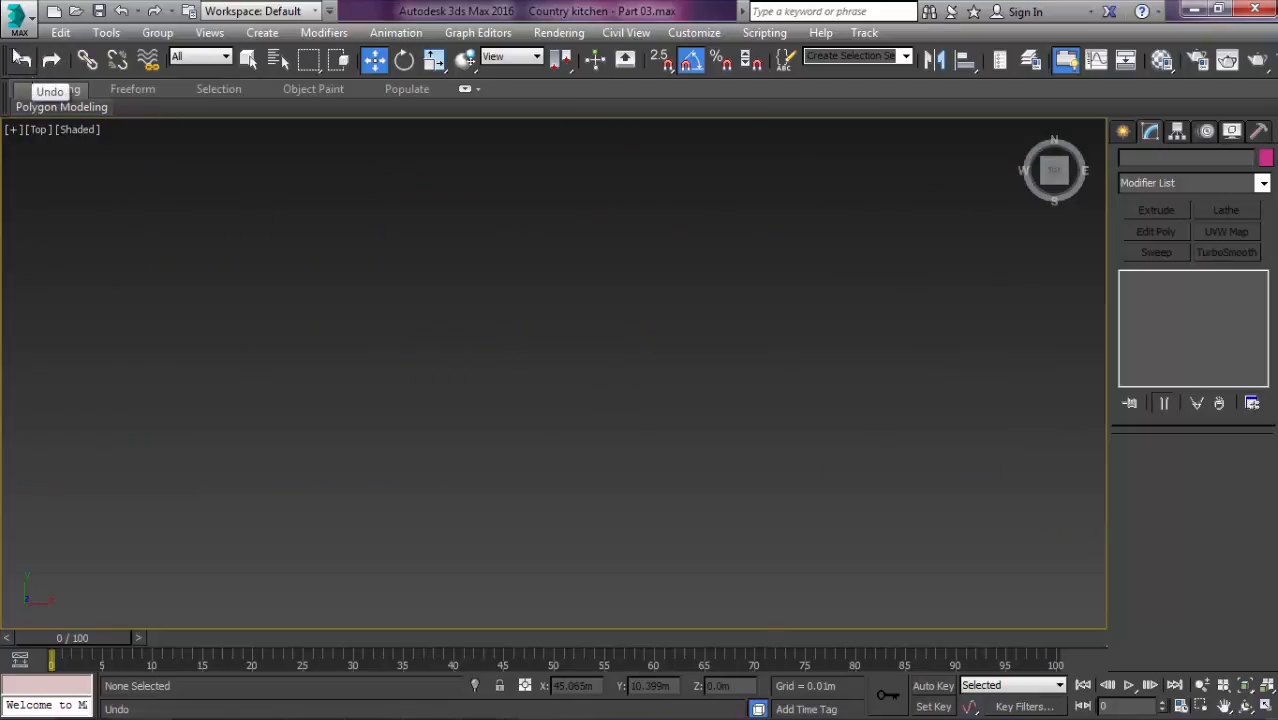
Step: Import the Cabinets+drawers DWG file from the Country kitchen folder with the default import options
left_click(17, 14)
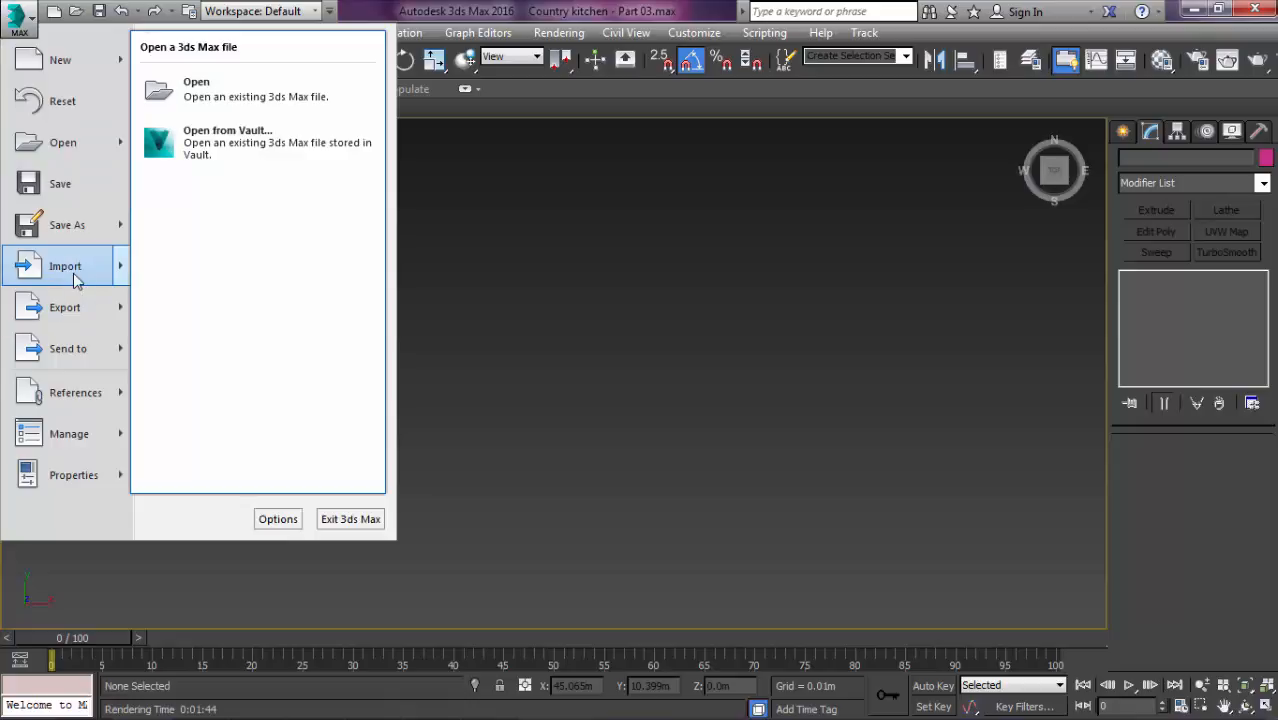
mouse_move(70, 278)
left_click(234, 97)
left_click(203, 50)
left_click(211, 70)
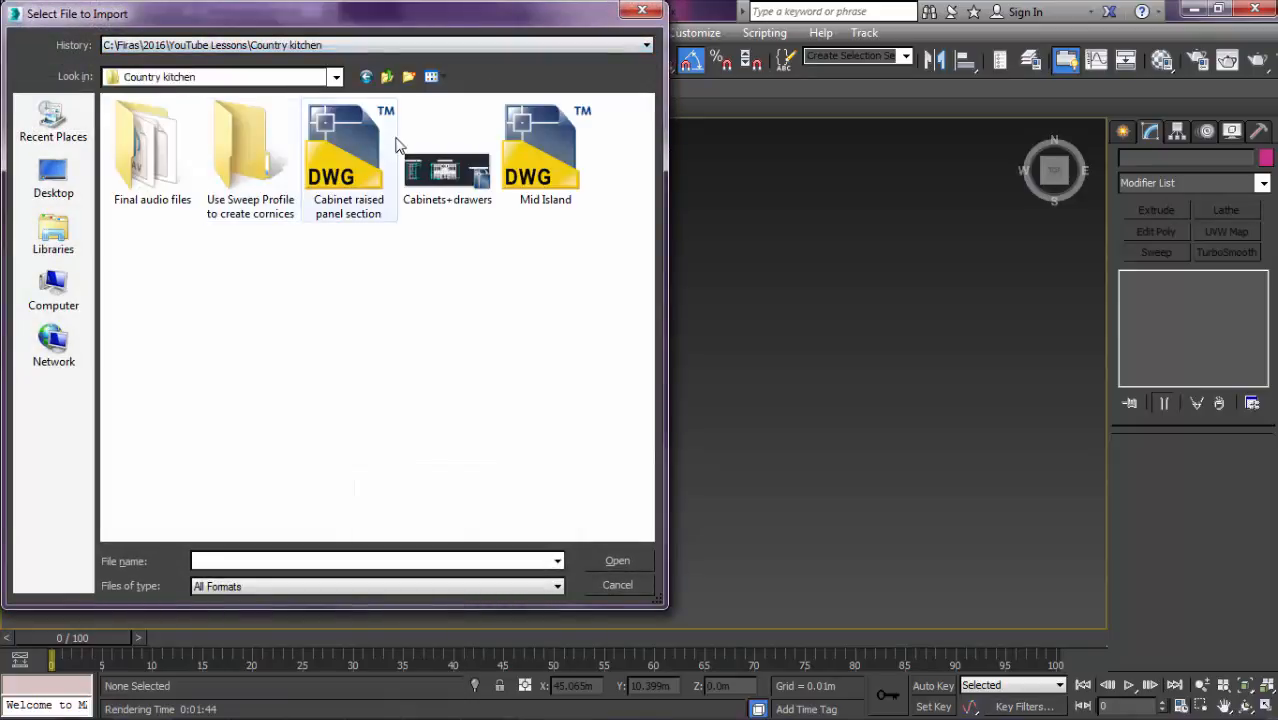
left_click(445, 172)
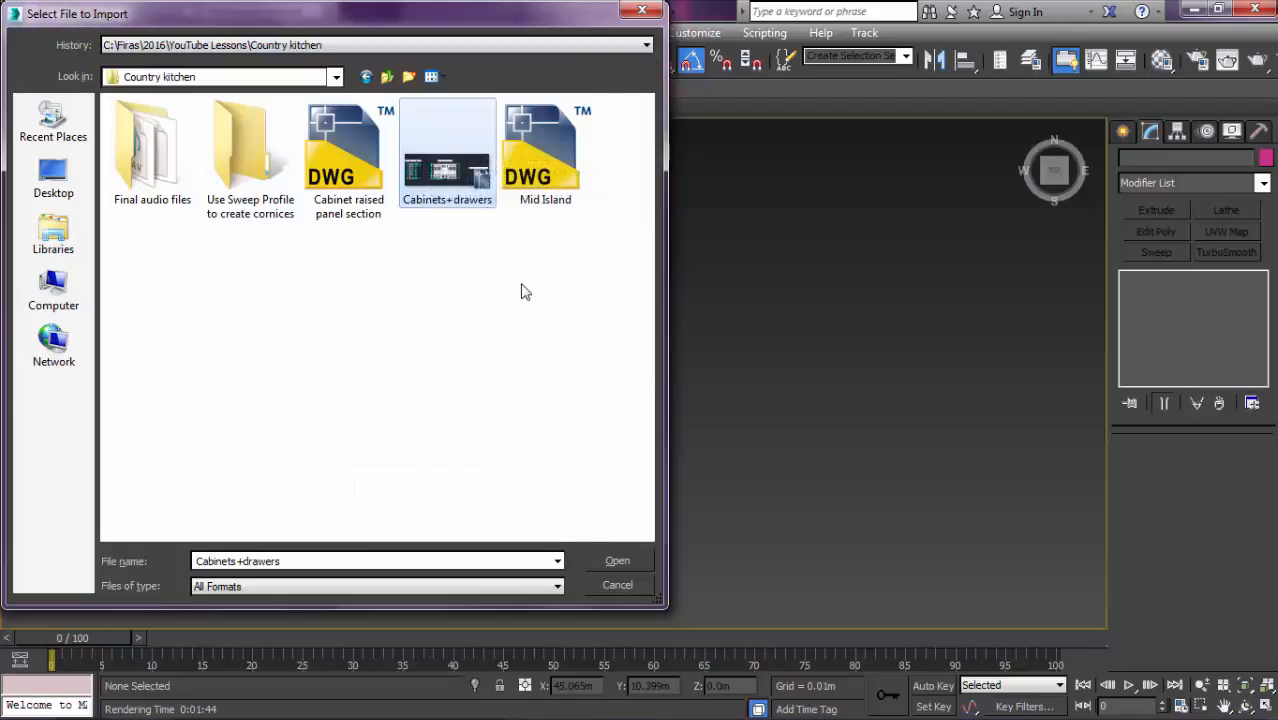
double_click(482, 199)
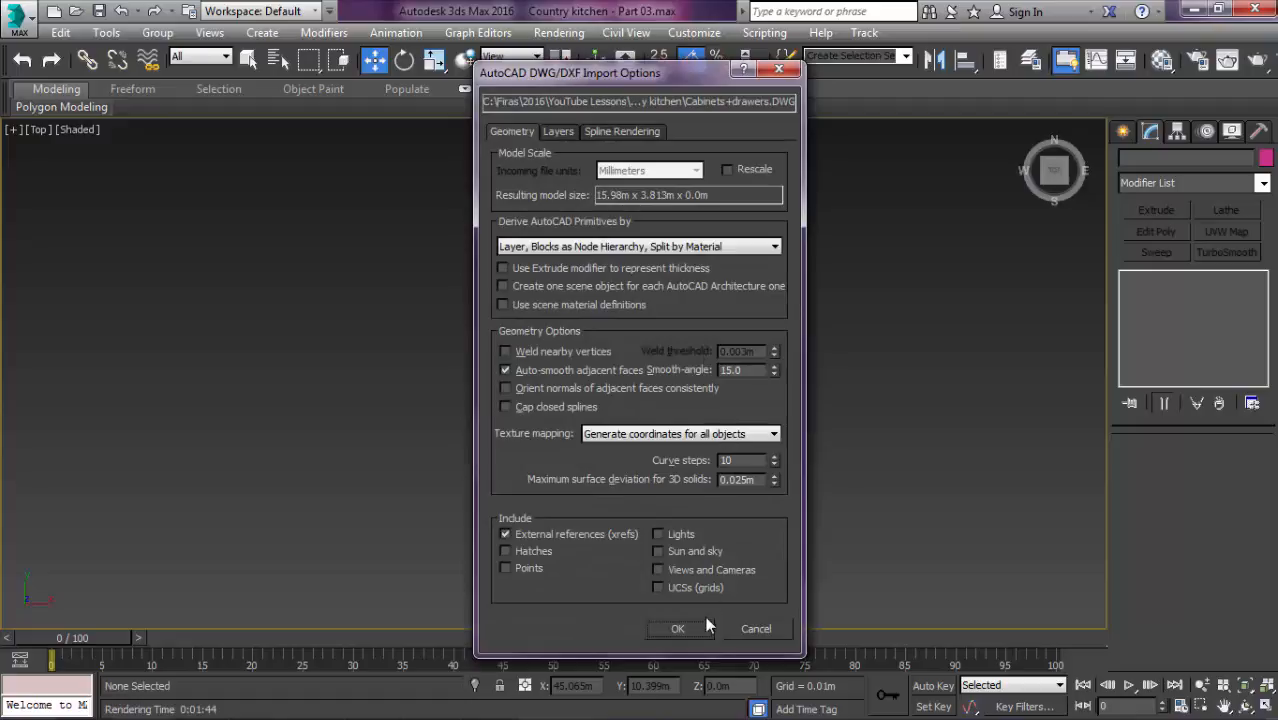
left_click(678, 628)
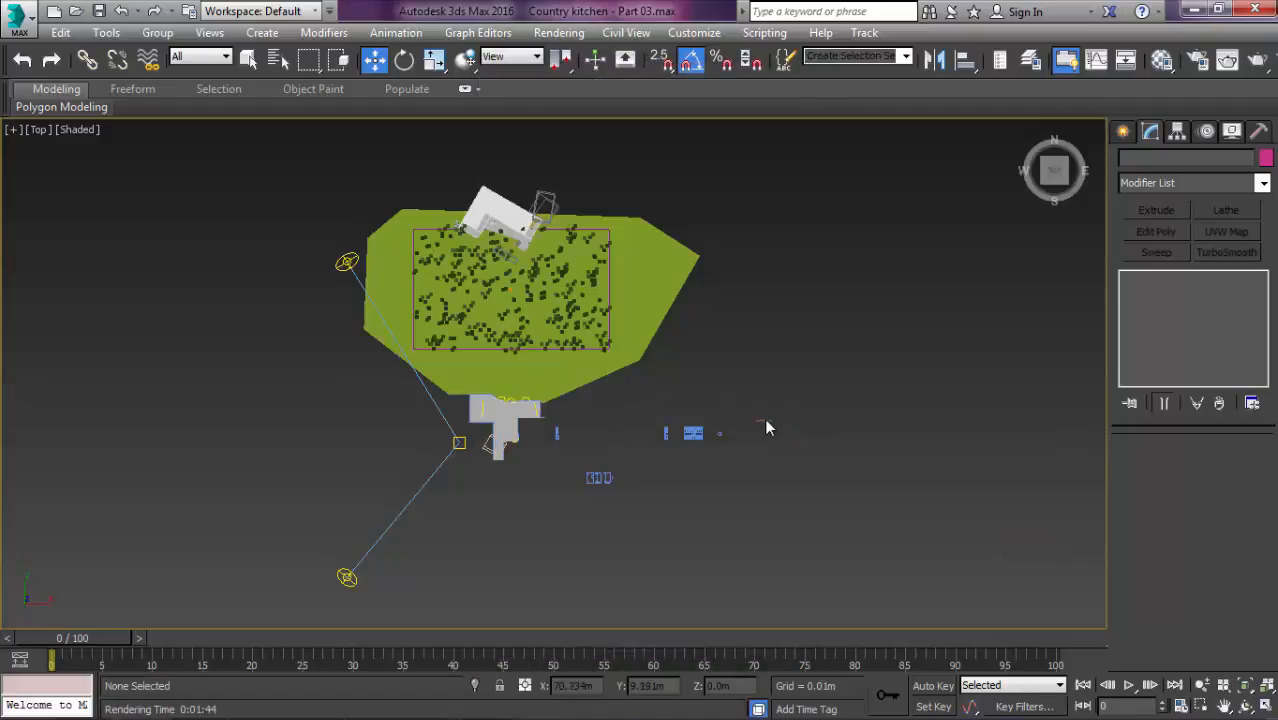
Step: Select the imported Layer:0 spline and delete the rectangle surrounding the small panel section
scroll(764, 418, "up", 3)
middle_click_drag(497, 456, 877, 428)
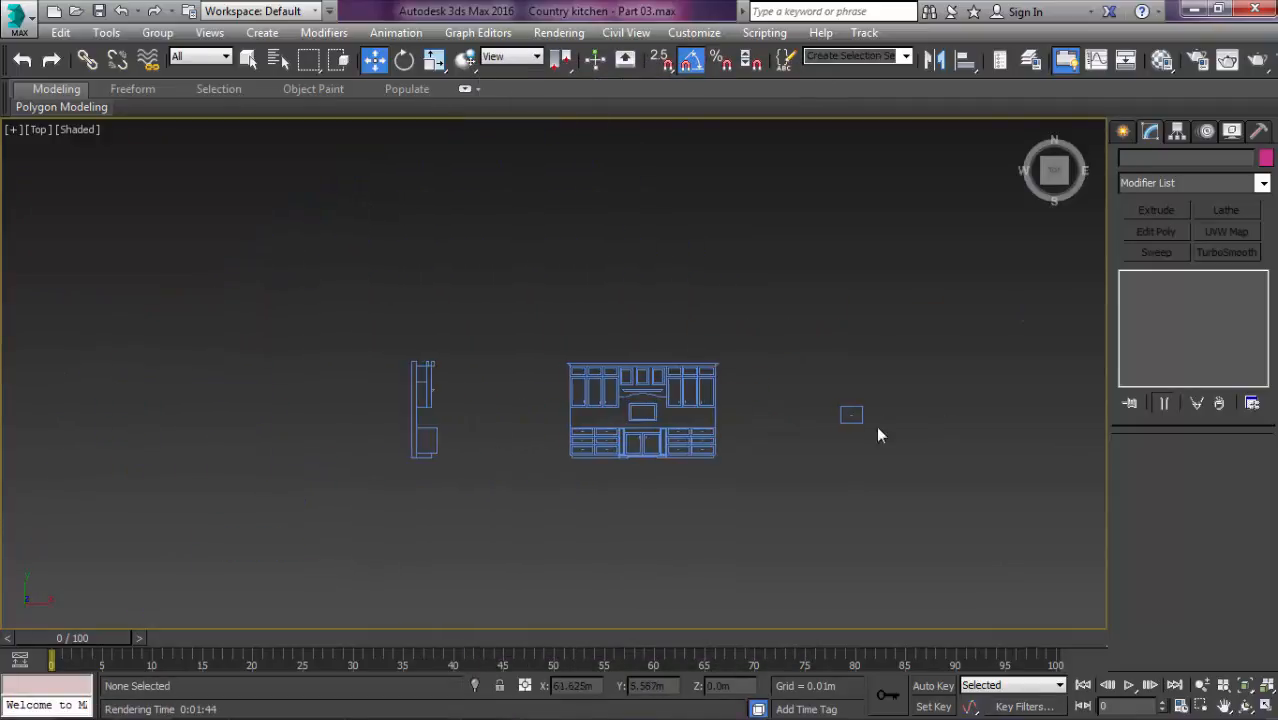
scroll(850, 432, "up", 5)
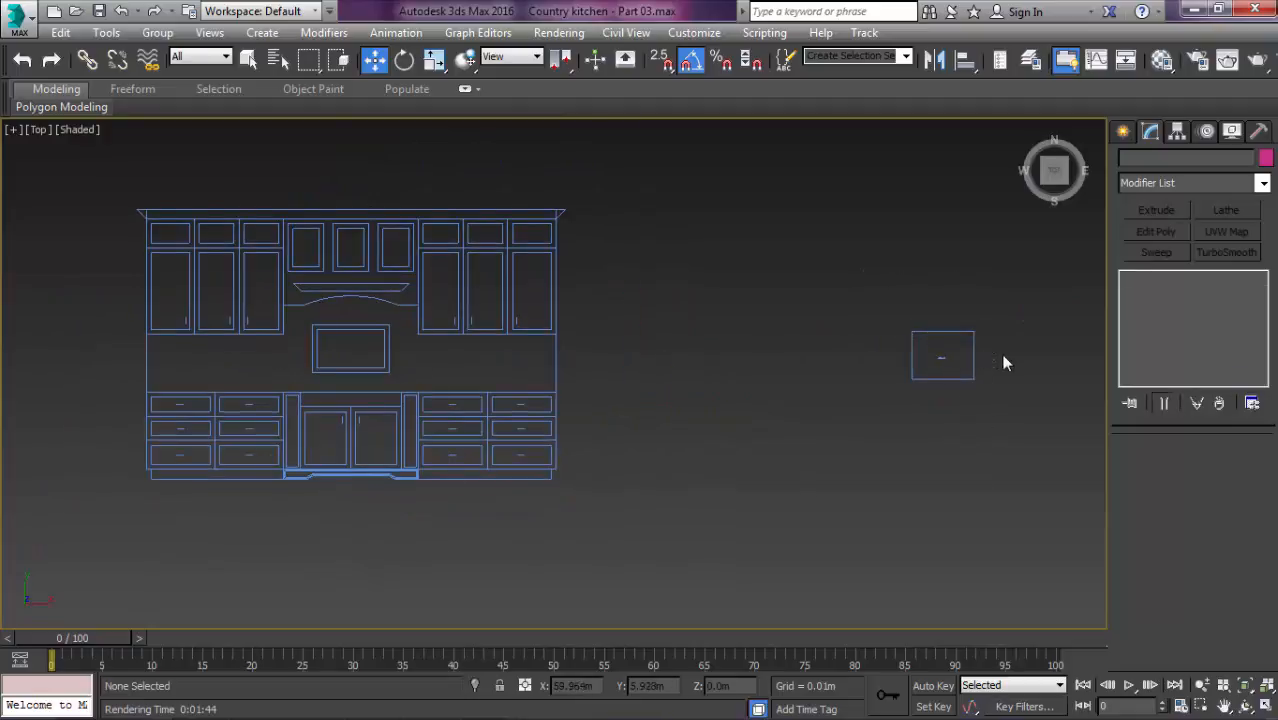
scroll(933, 366, "up", 3)
left_click_drag(941, 445, 910, 336)
scroll(890, 365, "down", 5)
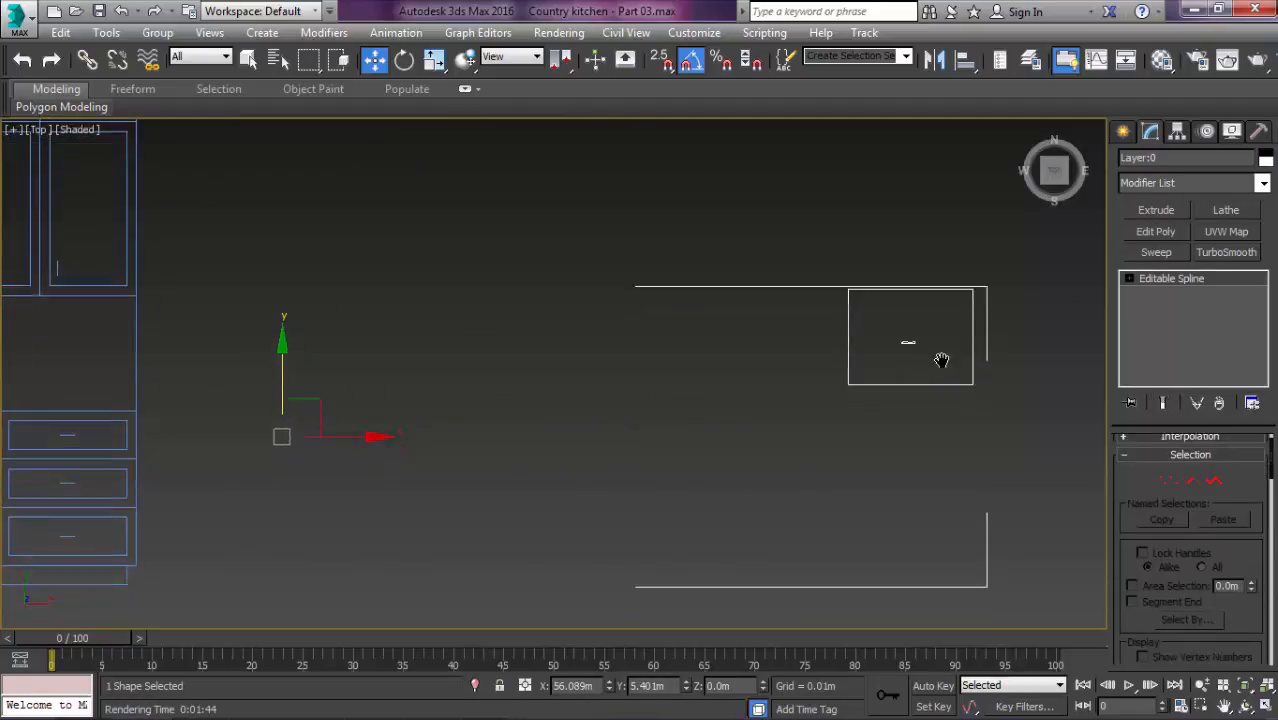
key("3")
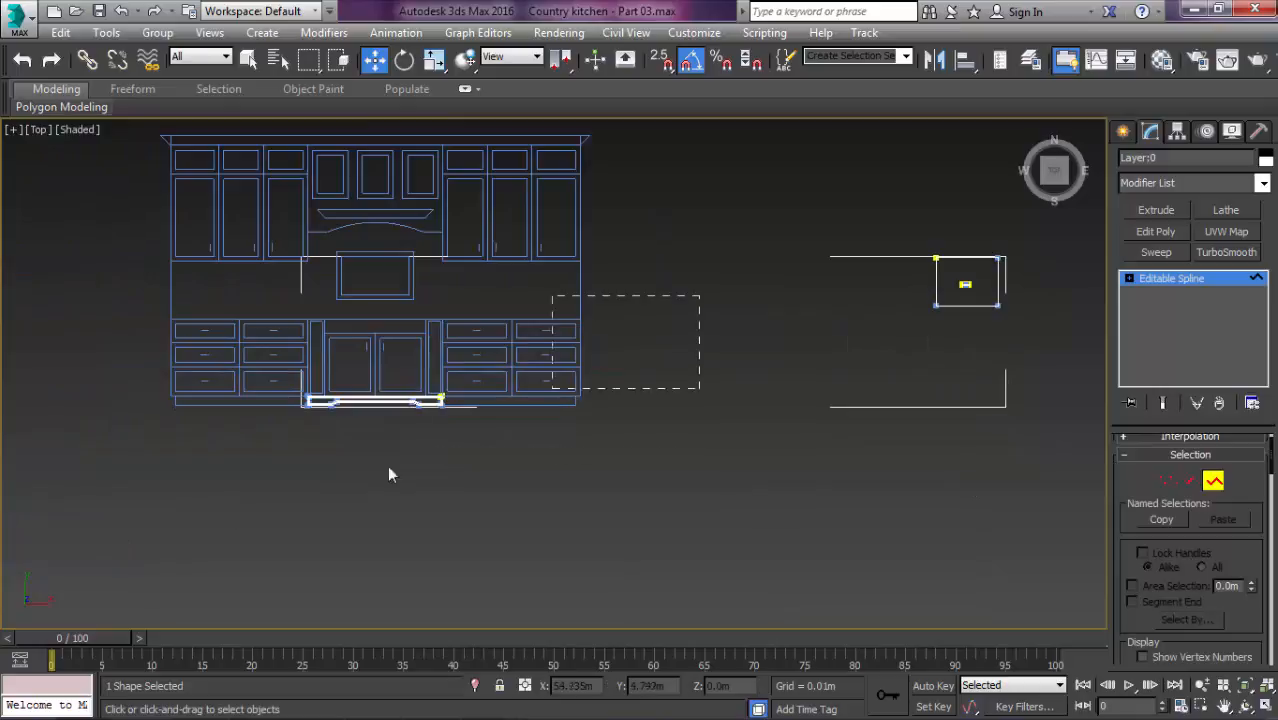
left_click(380, 401)
left_click_drag(970, 348, 932, 404)
scroll(991, 299, "up", 5)
scroll(884, 379, "down", 3)
Step: Detach the three plinth splines beneath the cabinet elevation from the panel section into a separate shape
middle_click_drag(739, 348, 1078, 337)
scroll(1029, 365, "down", 3)
left_click_drag(911, 438, 559, 257)
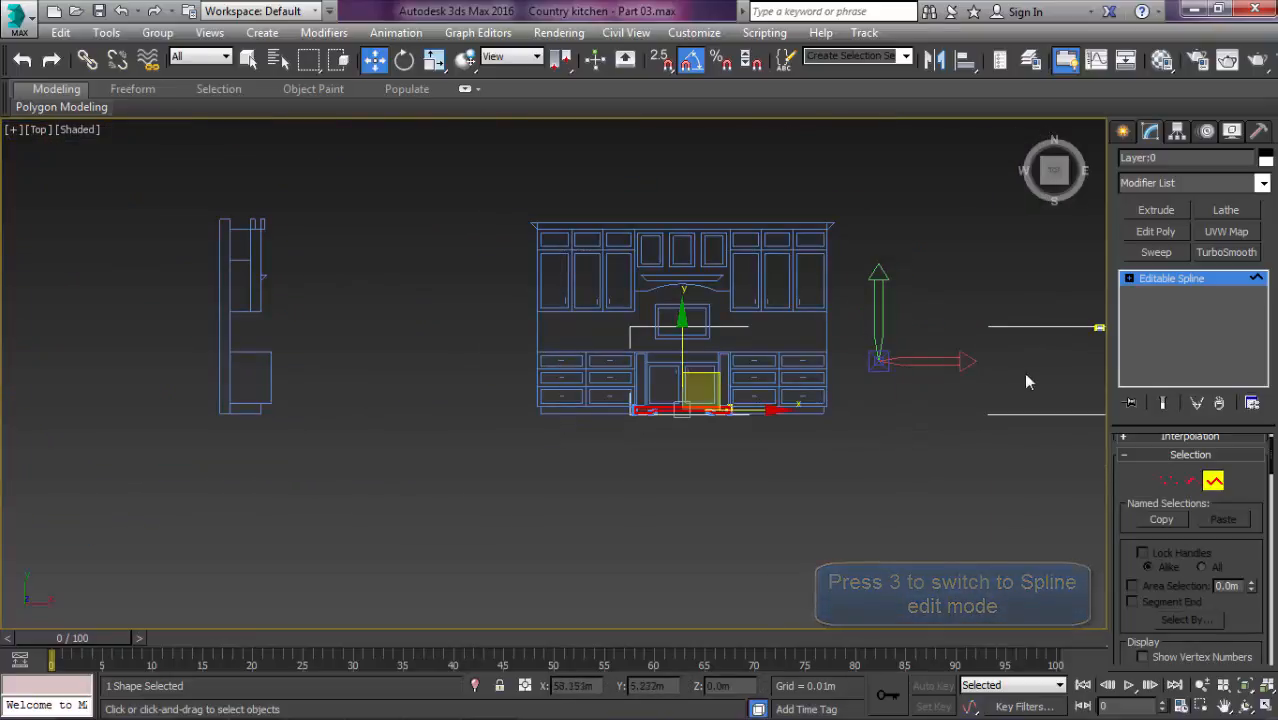
scroll(707, 420, "up", 3)
scroll(1171, 590, "down", 3)
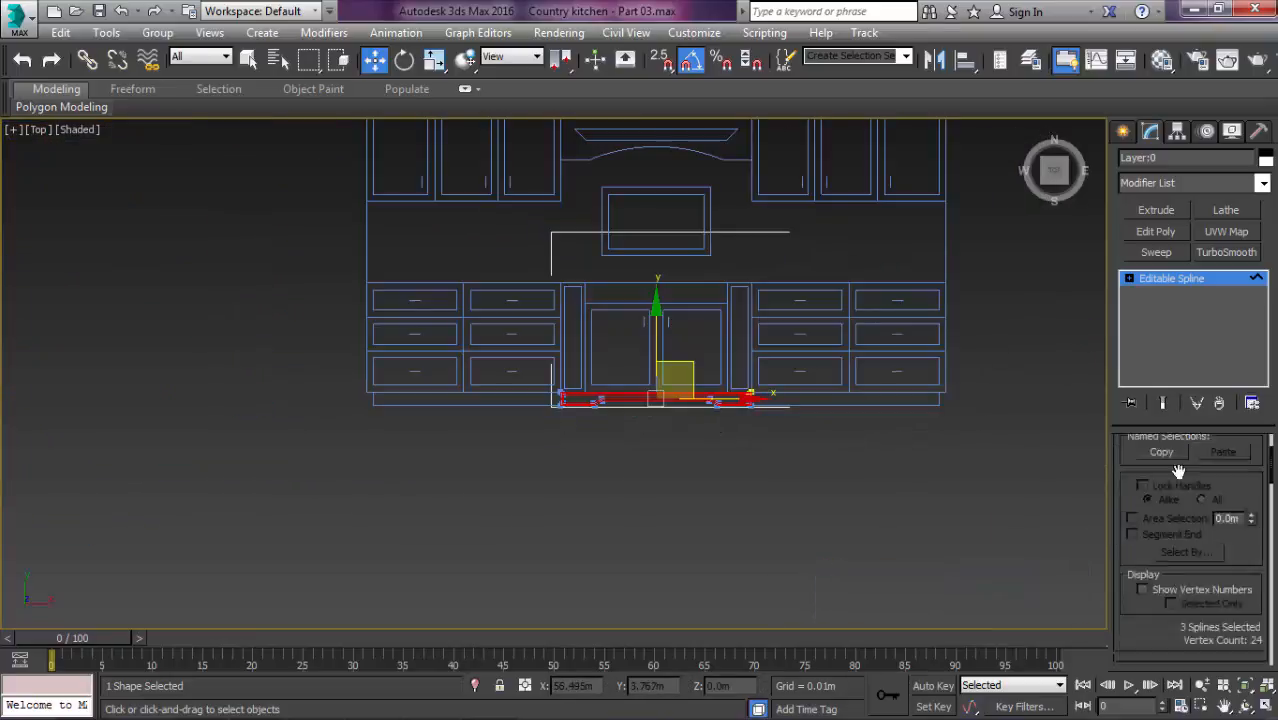
scroll(1183, 484, "down", 5)
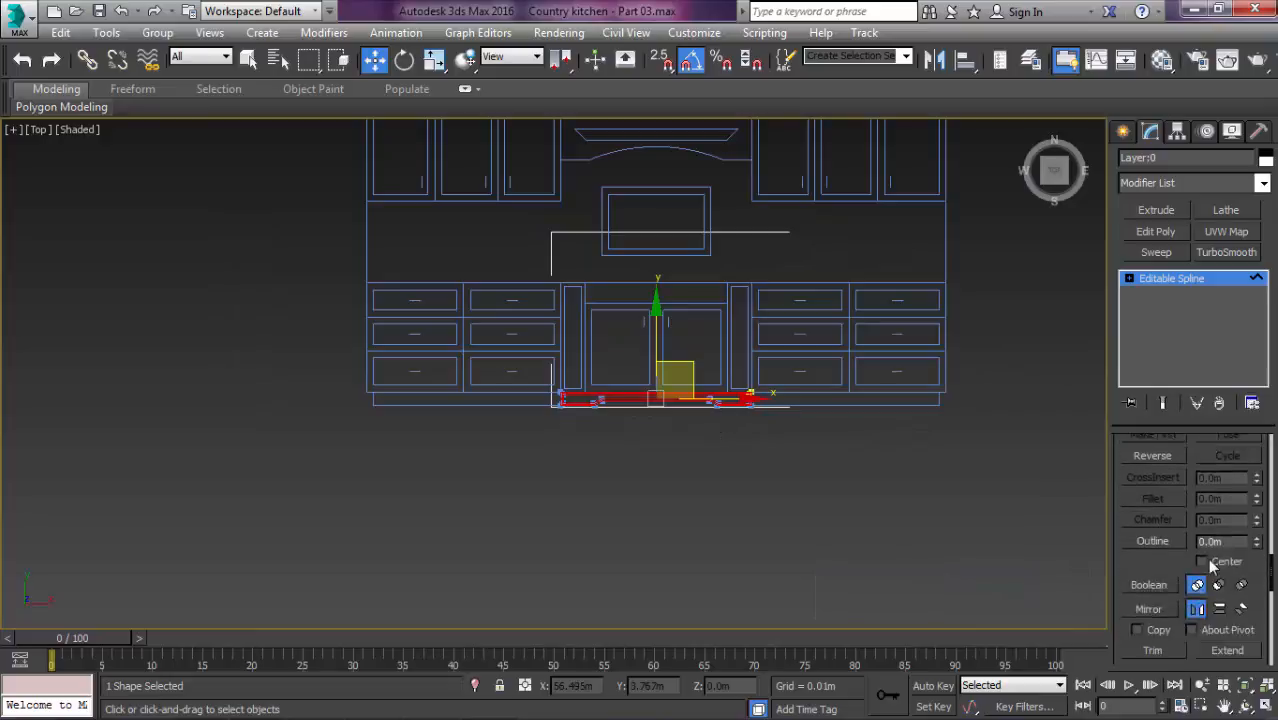
scroll(1206, 565, "up", 1)
scroll(1173, 600, "down", 2)
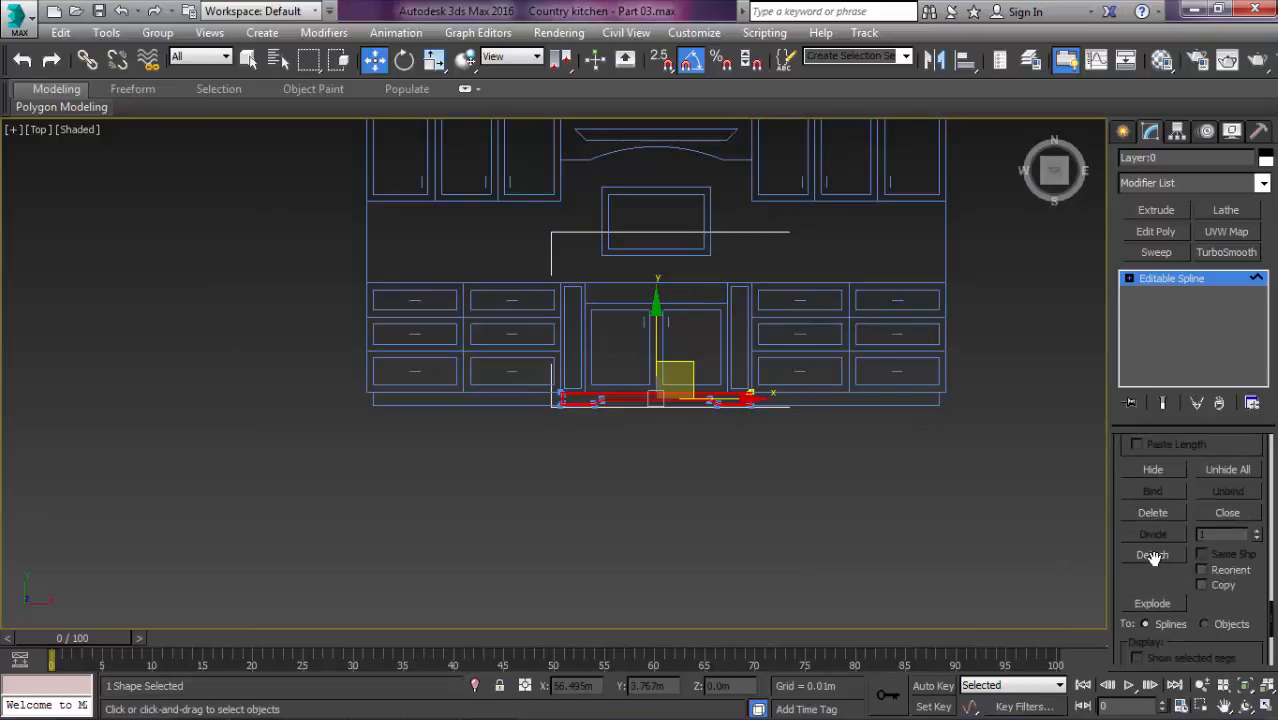
left_click(1128, 554)
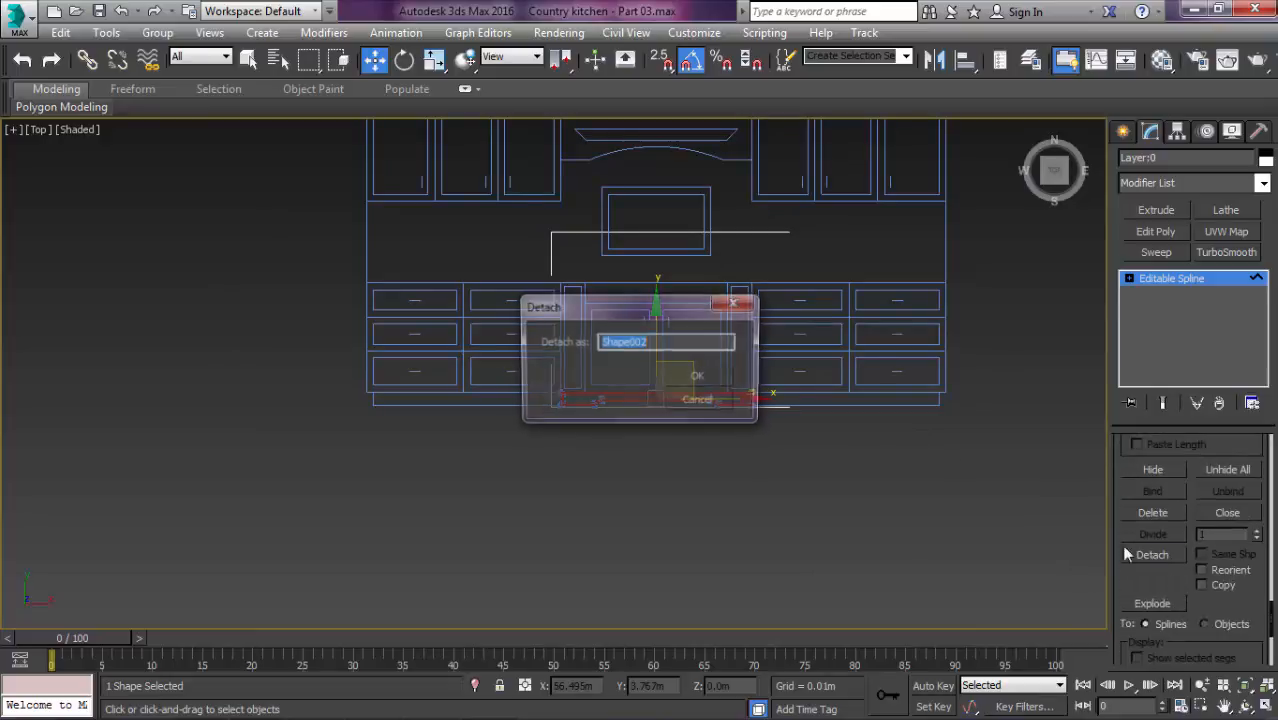
left_click(689, 381)
Step: Center the panel section's pivot on its own geometry
middle_click_drag(793, 391, 280, 400)
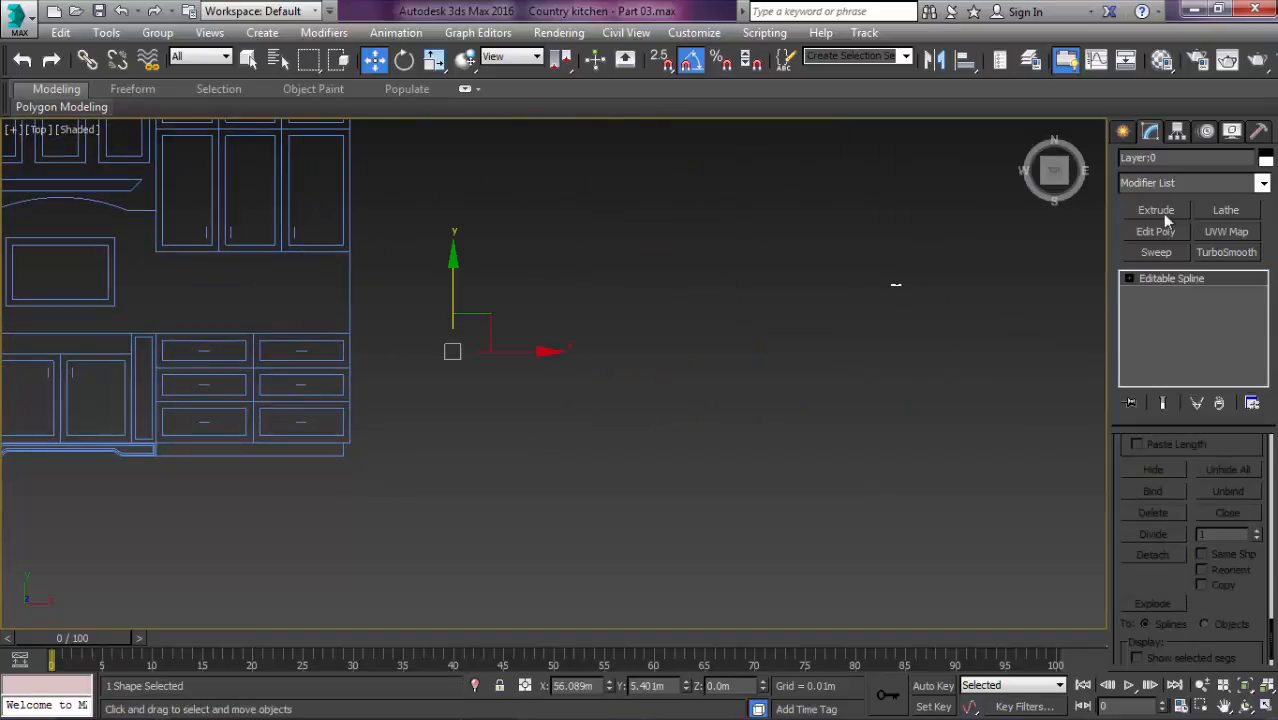
left_click(1177, 132)
left_click(1203, 252)
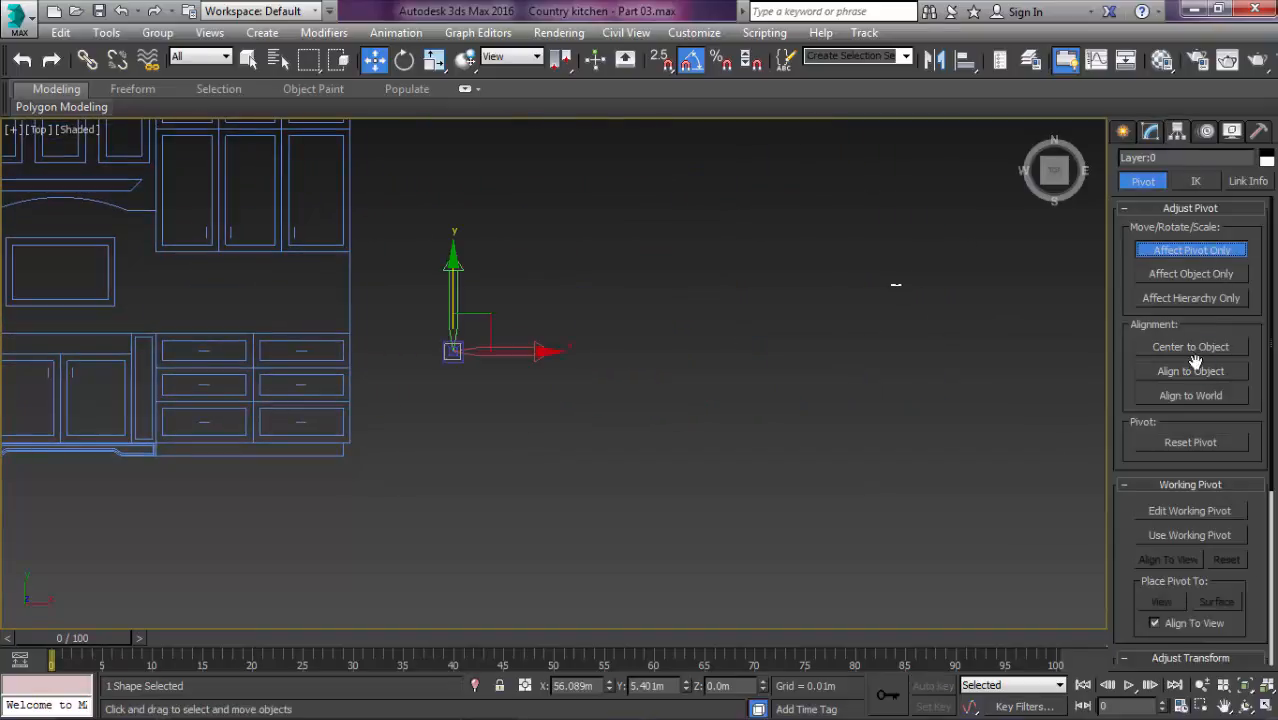
left_click(1182, 252)
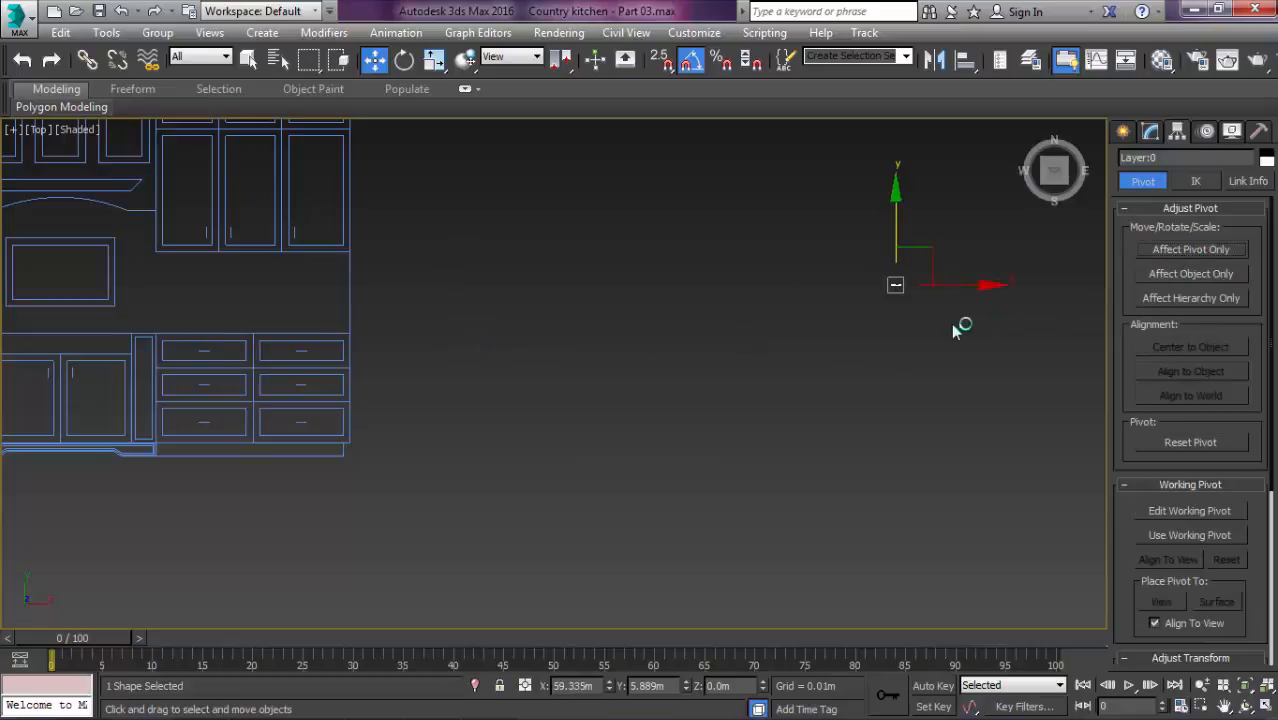
Step: Move the section profile's upper-right corner vertex slightly aside to check whether the line ends are joined
scroll(961, 328, "up", 5)
scroll(564, 188, "up", 5)
middle_click_drag(570, 231, 730, 547)
left_click(1150, 132)
key("1")
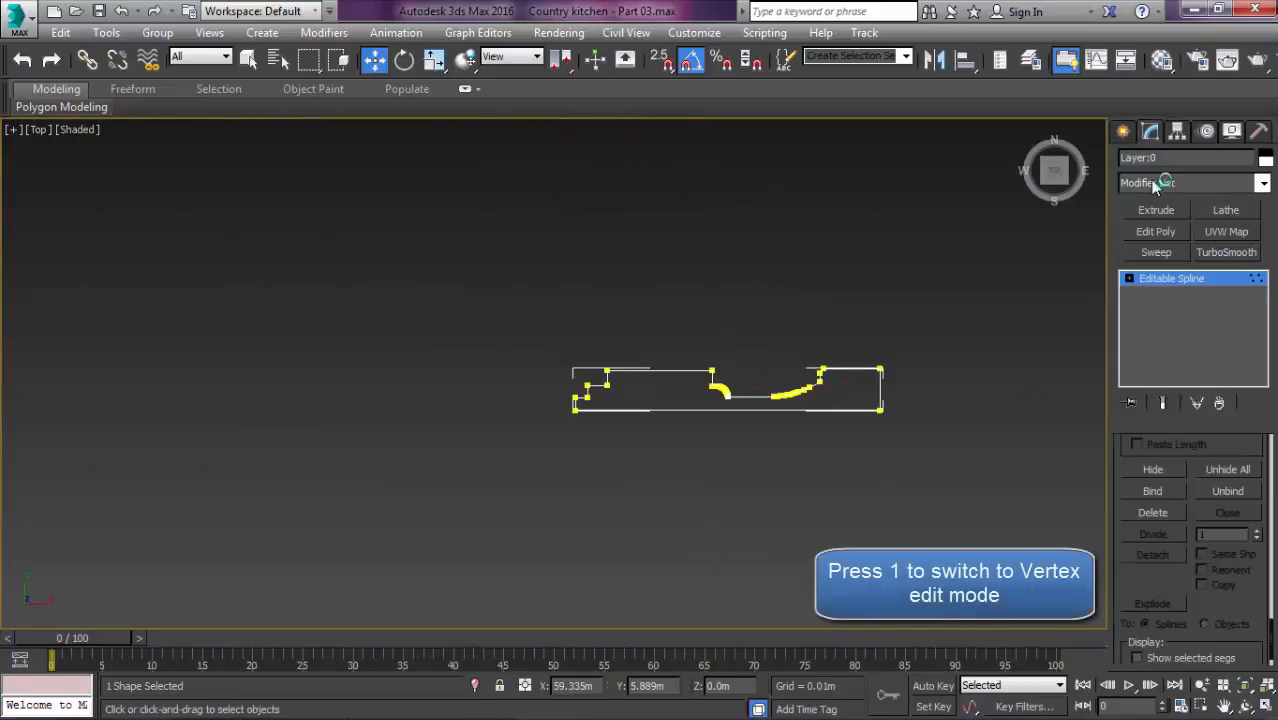
scroll(896, 371, "up", 5)
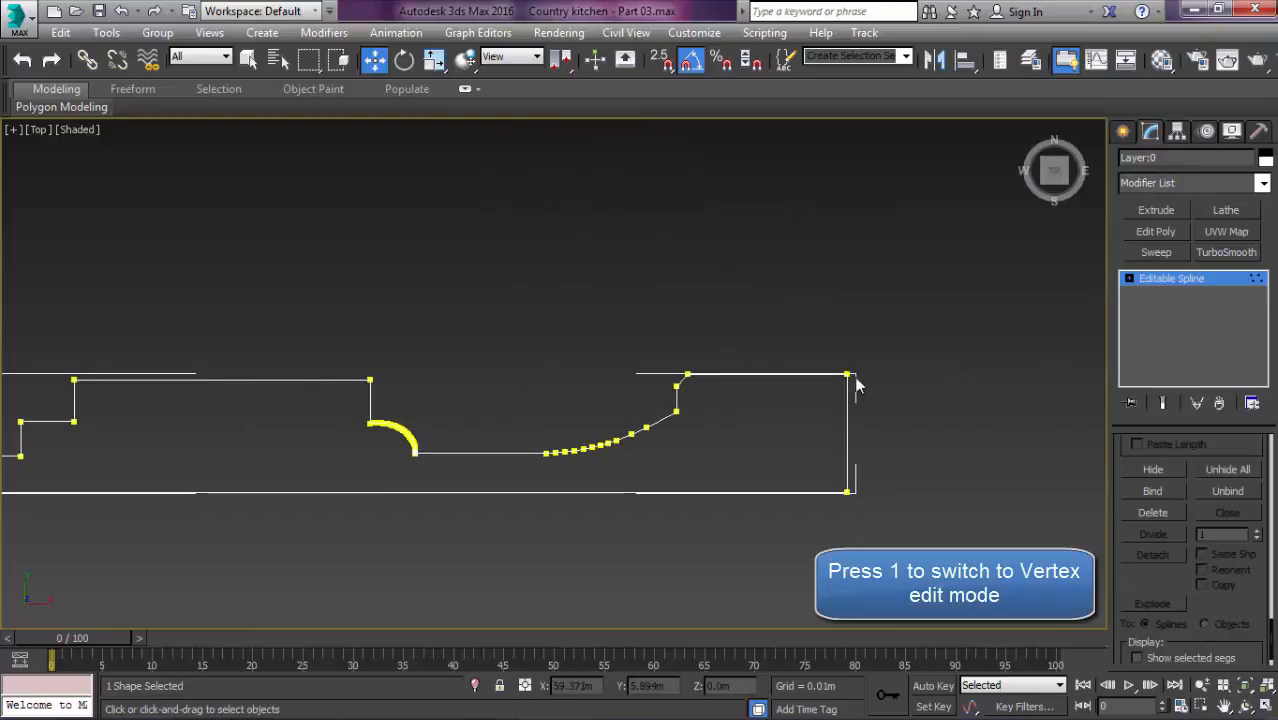
left_click(850, 377)
scroll(865, 405, "up", 8)
key("s")
left_click_drag(737, 208, 878, 366)
key("s")
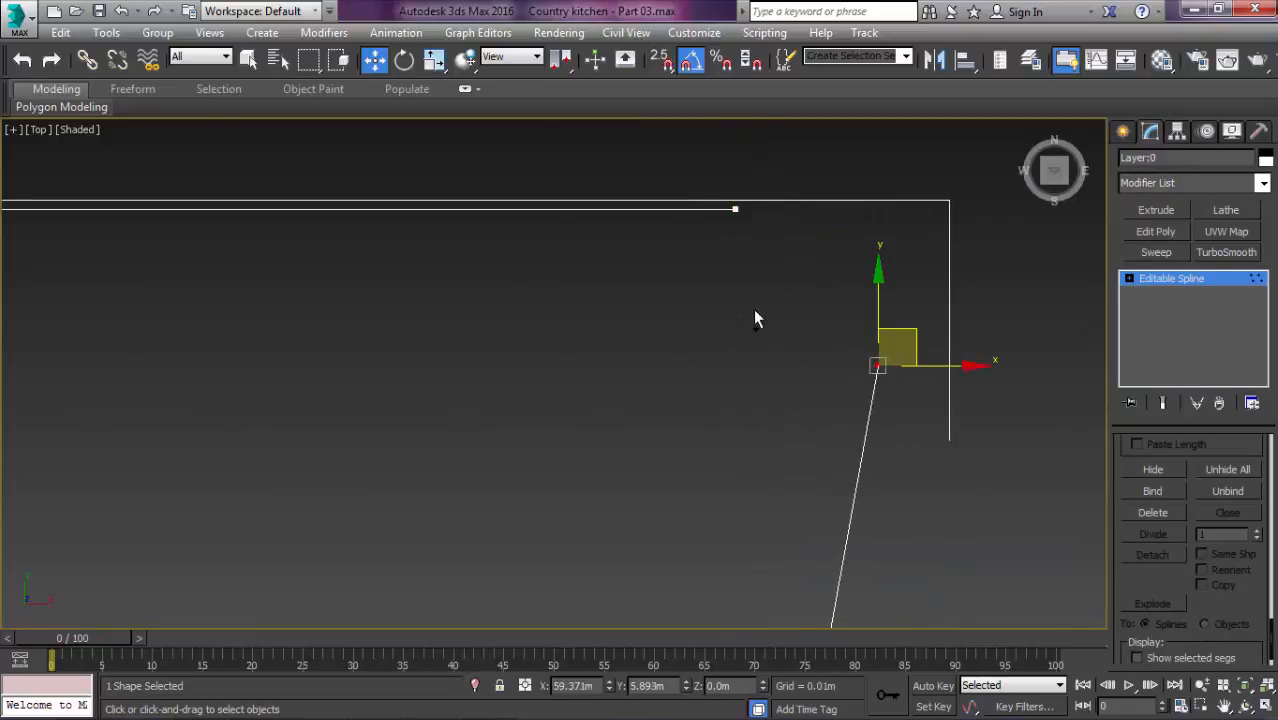
scroll(770, 305, "down", 7)
Step: Select all vertices of the panel section profile and weld them
left_click_drag(869, 231, 157, 477)
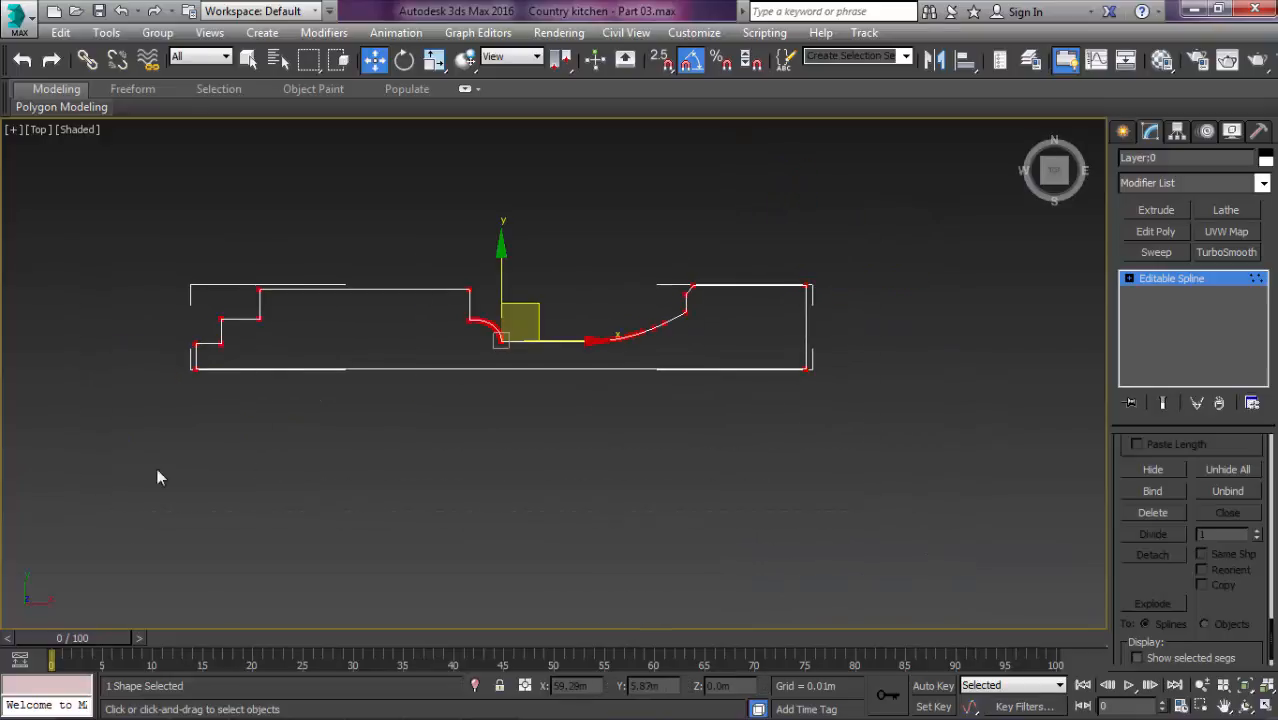
right_click(320, 455)
left_click(305, 576)
Step: Snap the profile's loose end vertex onto the neighbouring corner endpoint to close the gap
middle_click_drag(646, 408, 668, 414)
scroll(668, 414, "up", 5)
scroll(542, 382, "up", 5)
scroll(643, 290, "up", 5)
scroll(584, 379, "up", 5)
key("1")
left_click_drag(542, 445, 642, 493)
middle_click_drag(579, 482, 591, 367)
scroll(592, 366, "up", 2)
key("s")
left_click_drag(612, 309, 579, 471)
Step: Weld the two overlapping corner vertices, leave vertex editing, and deselect the section profile
right_click(613, 431)
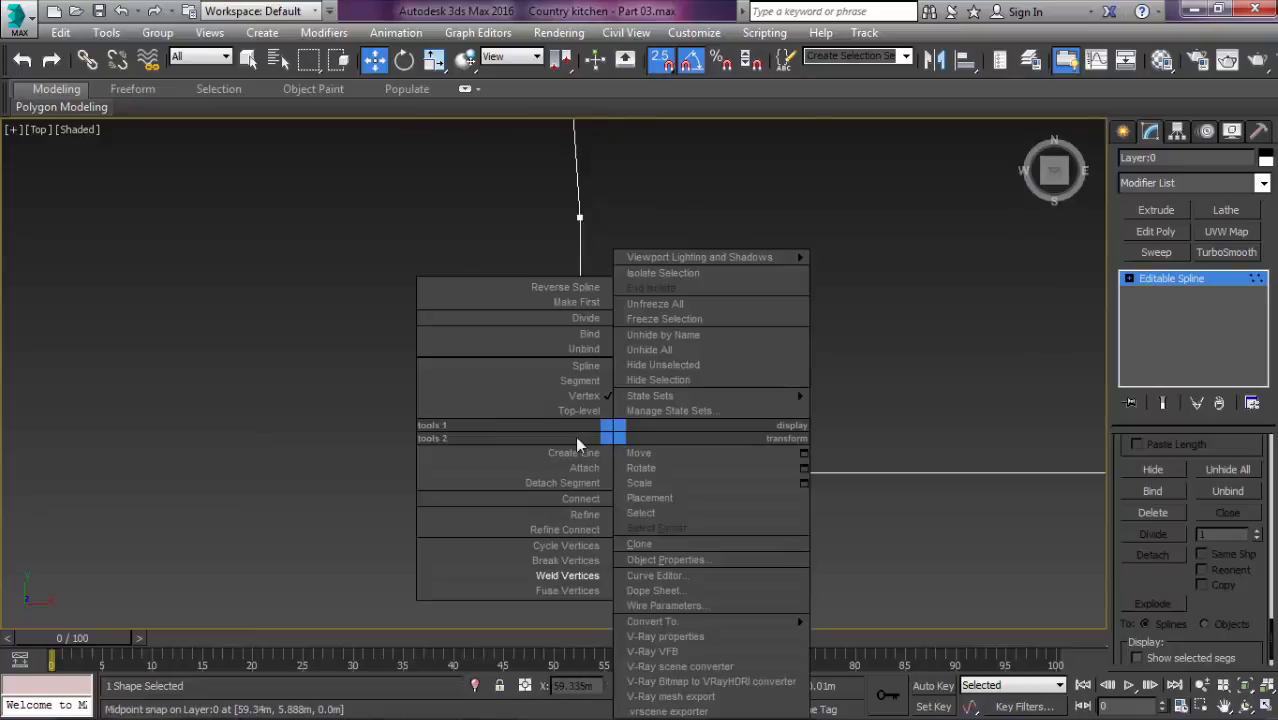
left_click(377, 377)
left_click_drag(519, 389, 668, 502)
right_click(646, 433)
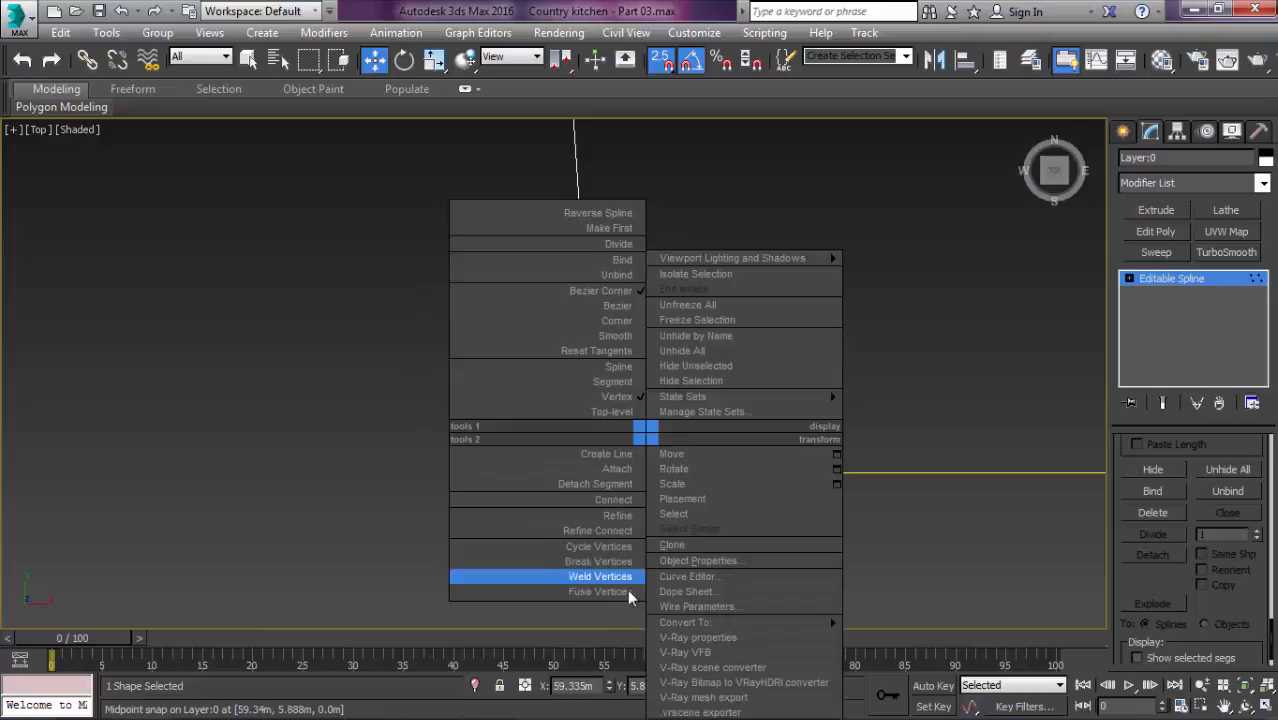
left_click(597, 576)
scroll(597, 574, "down", 3)
key("1")
scroll(627, 405, "down", 5)
left_click(661, 338)
Step: Draw a snapped rectangle spline around the bottom-right drawer front of the cabinet elevation
scroll(661, 340, "down", 2)
scroll(660, 344, "down", 5)
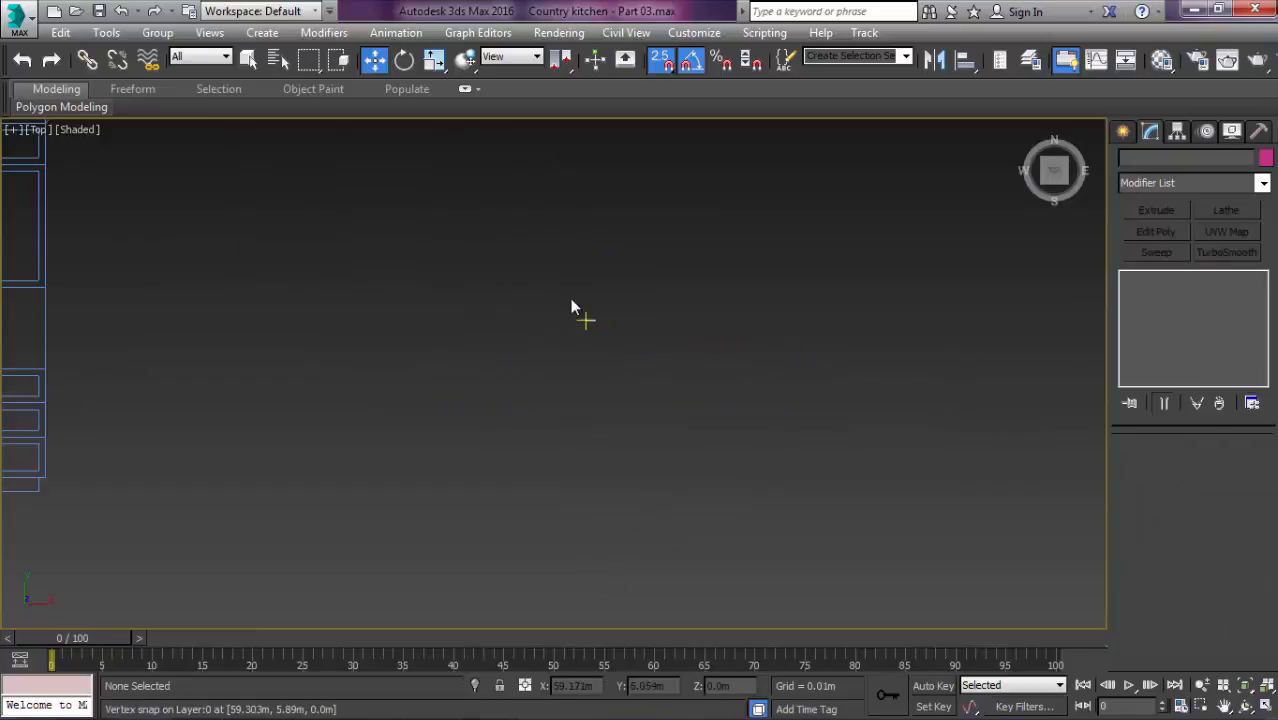
scroll(590, 310, "down", 2)
scroll(308, 362, "up", 5)
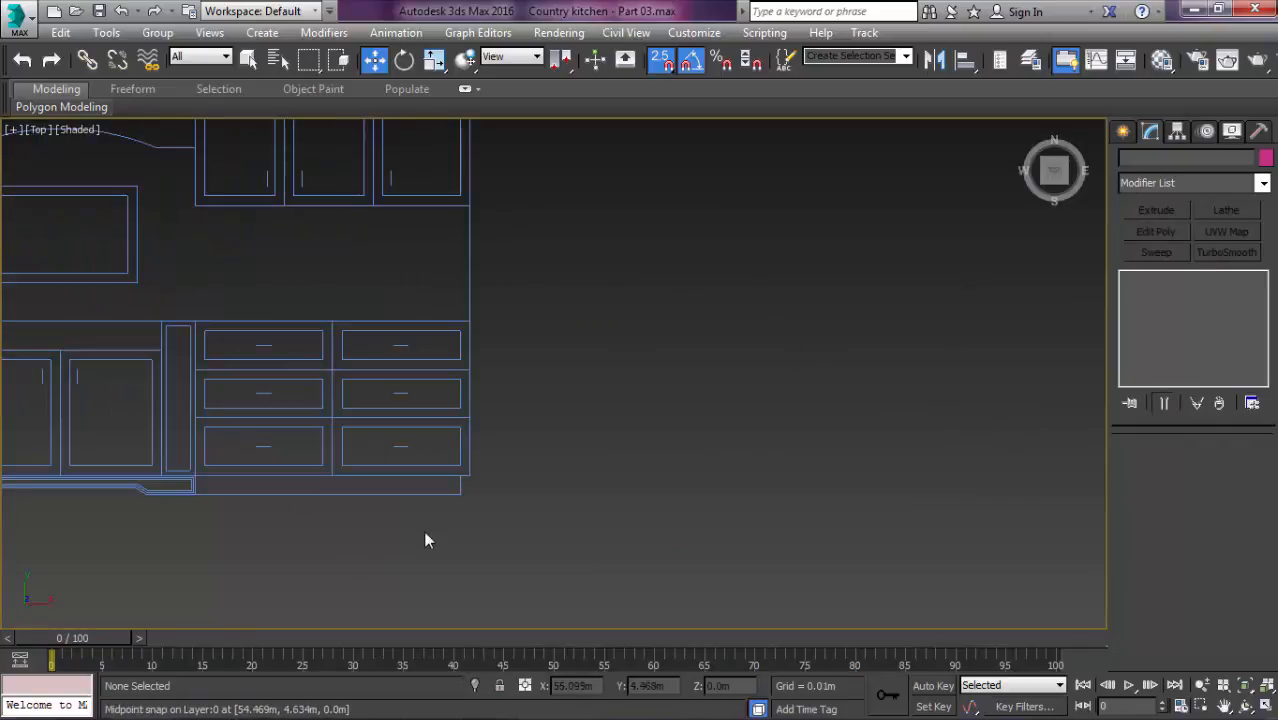
left_click(1124, 133)
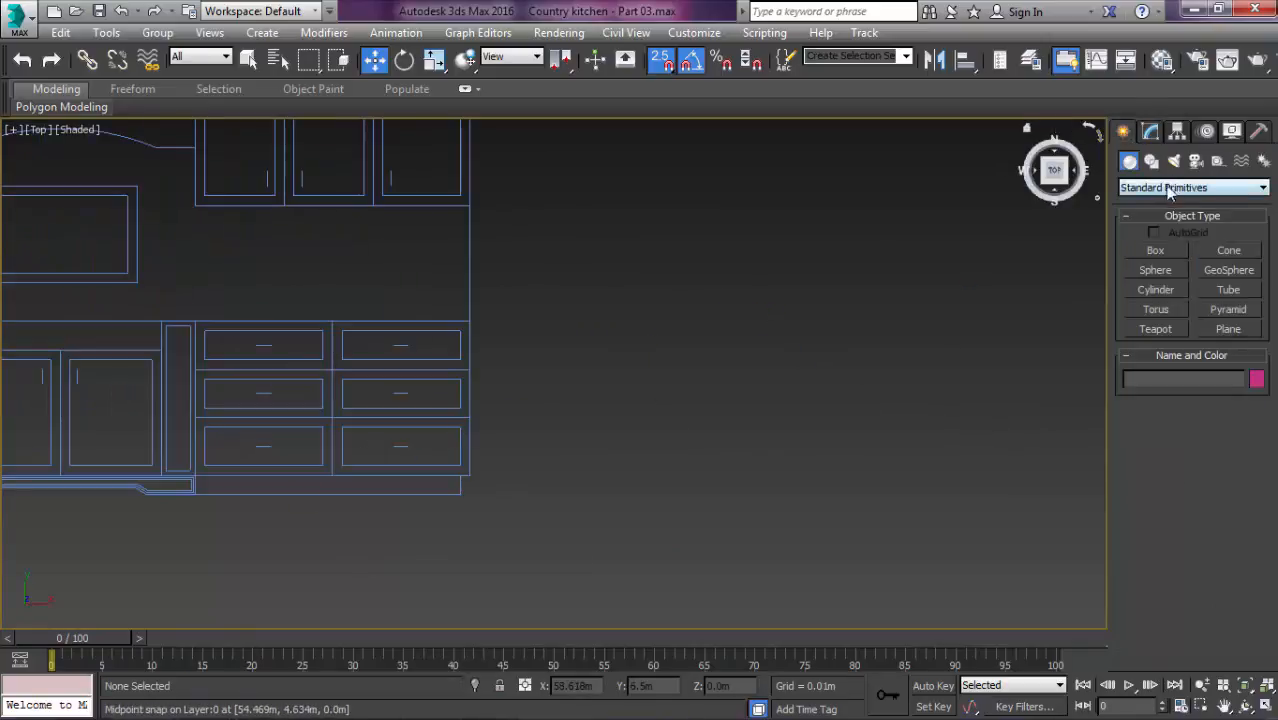
left_click(1151, 161)
left_click(1229, 265)
scroll(584, 384, "up", 3)
scroll(459, 439, "up", 2)
left_click_drag(68, 331, 578, 540)
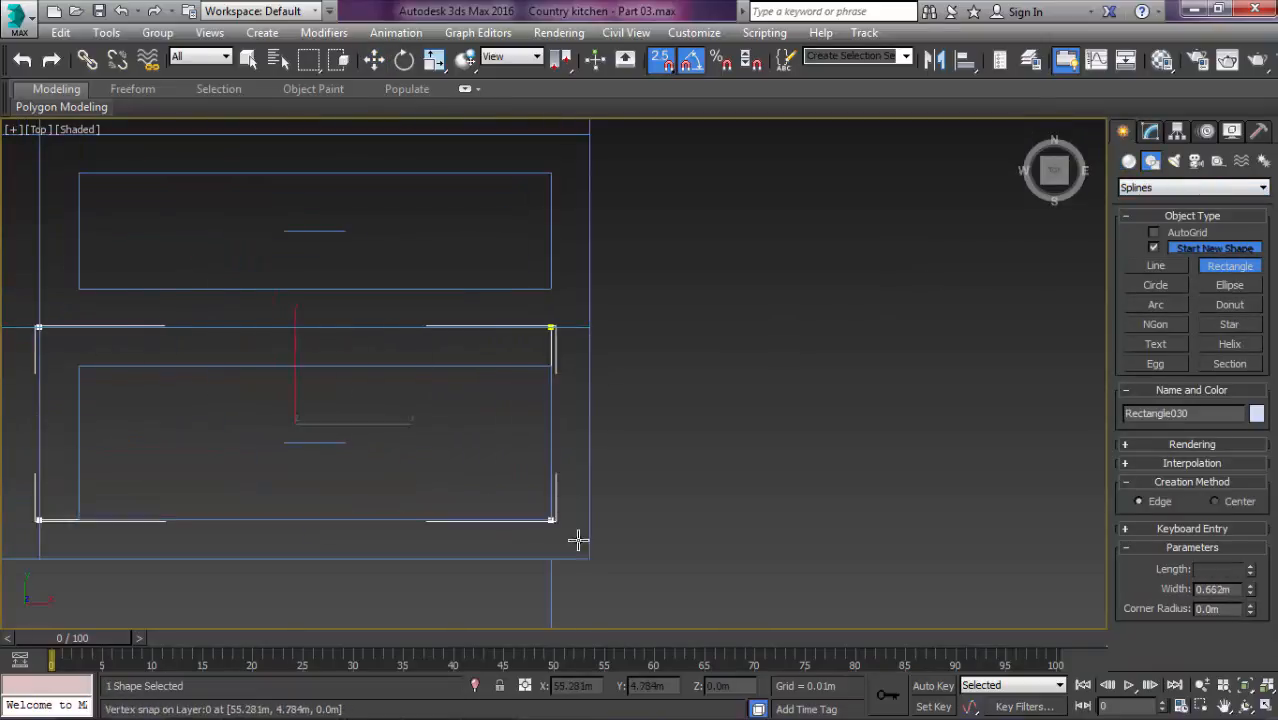
right_click(619, 445)
scroll(616, 408, "down", 5)
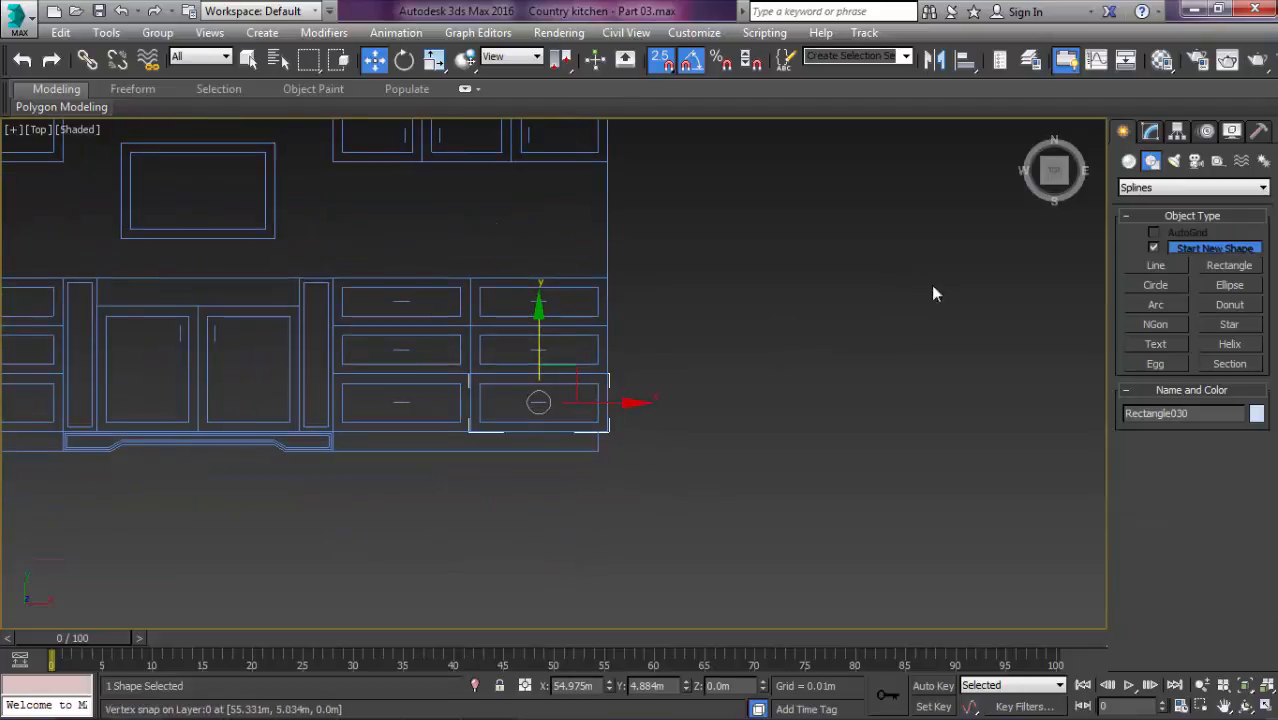
Step: Try to sweep the drawer-front rectangle using the raised-panel profile as its custom section
left_click(1150, 132)
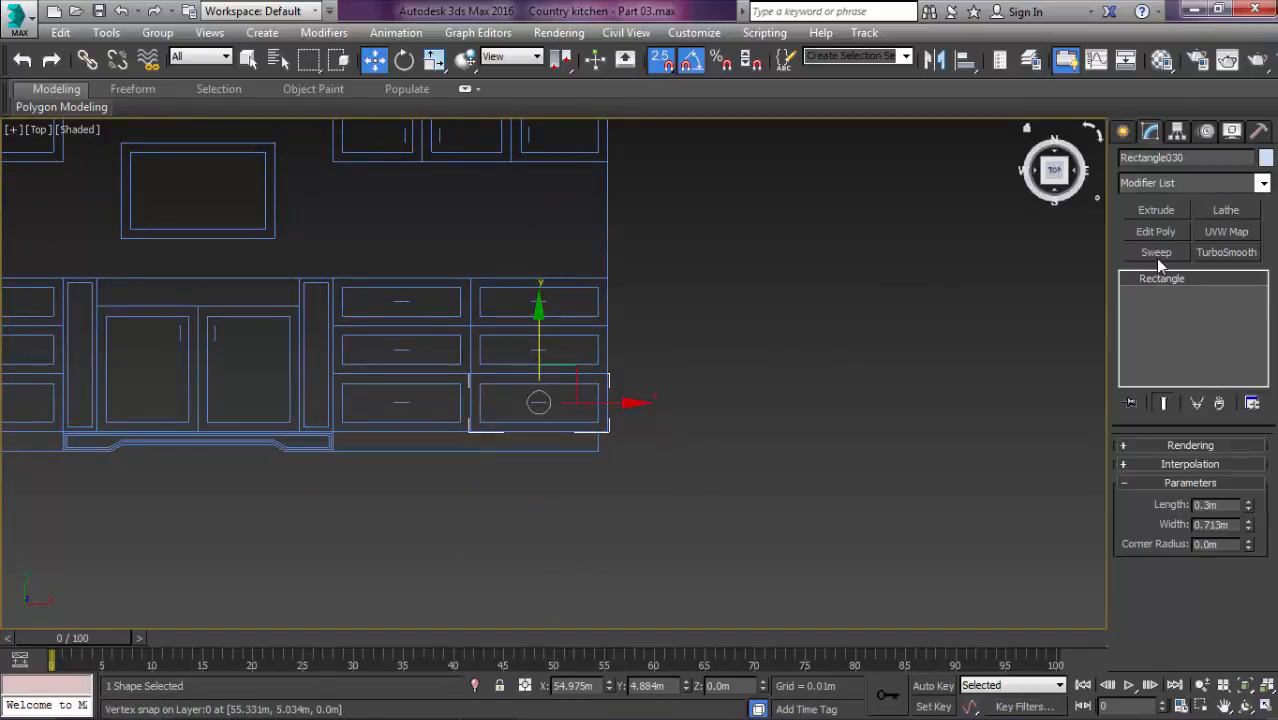
left_click(1155, 256)
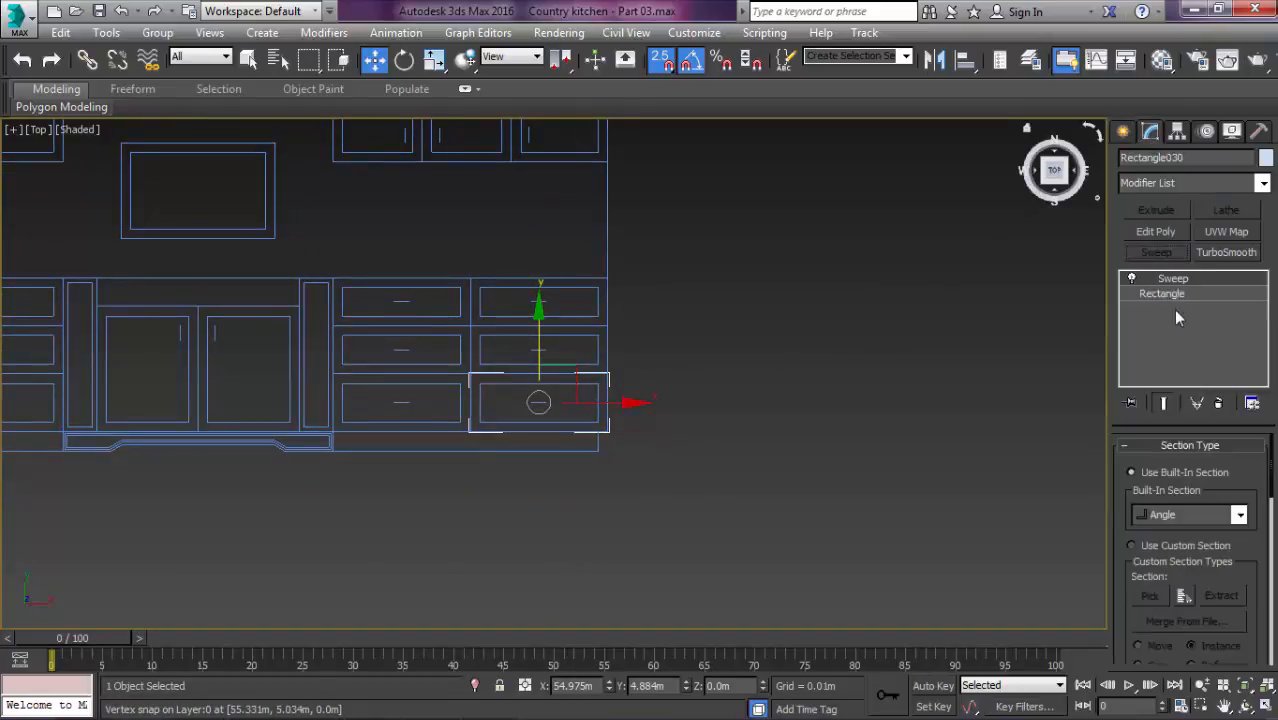
left_click(1183, 547)
left_click(1151, 595)
scroll(751, 397, "down", 3)
middle_click_drag(751, 397, 354, 376)
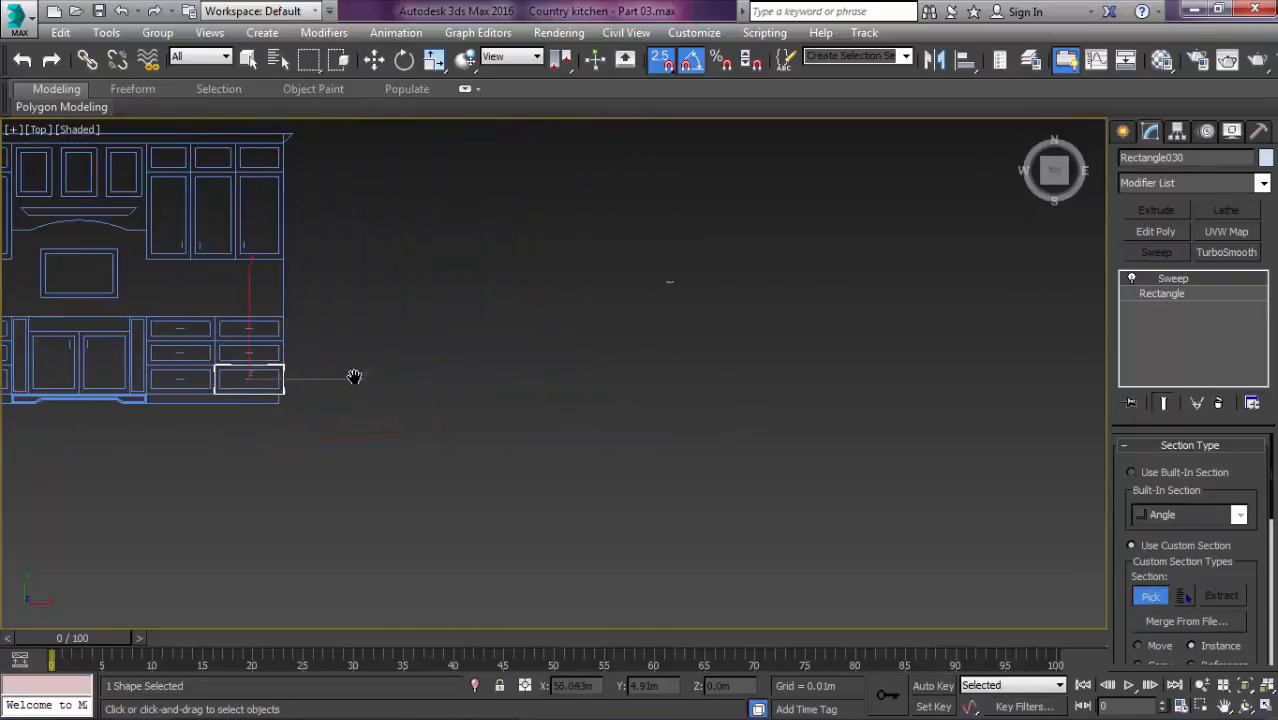
left_click(667, 279)
Step: Compare the size of the swept frame with the section profile and remove the Sweep modifier from the rectangle
scroll(493, 325, "down", 3)
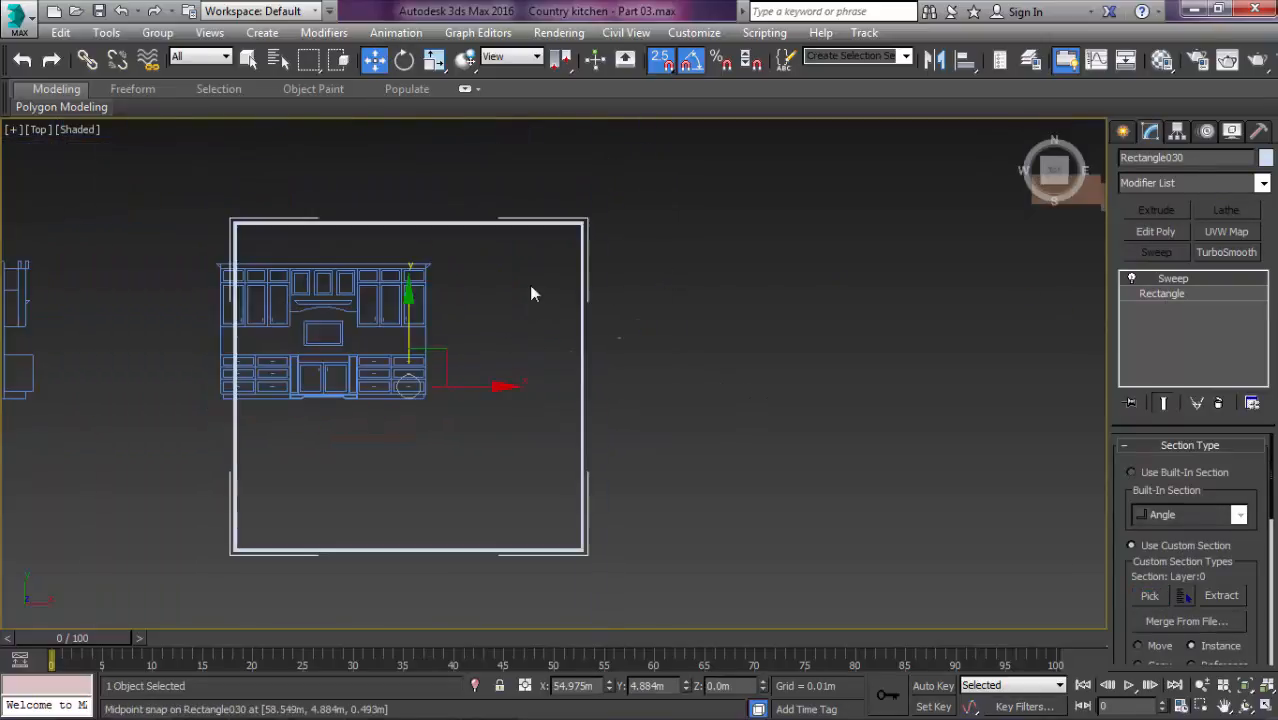
scroll(560, 212, "up", 4)
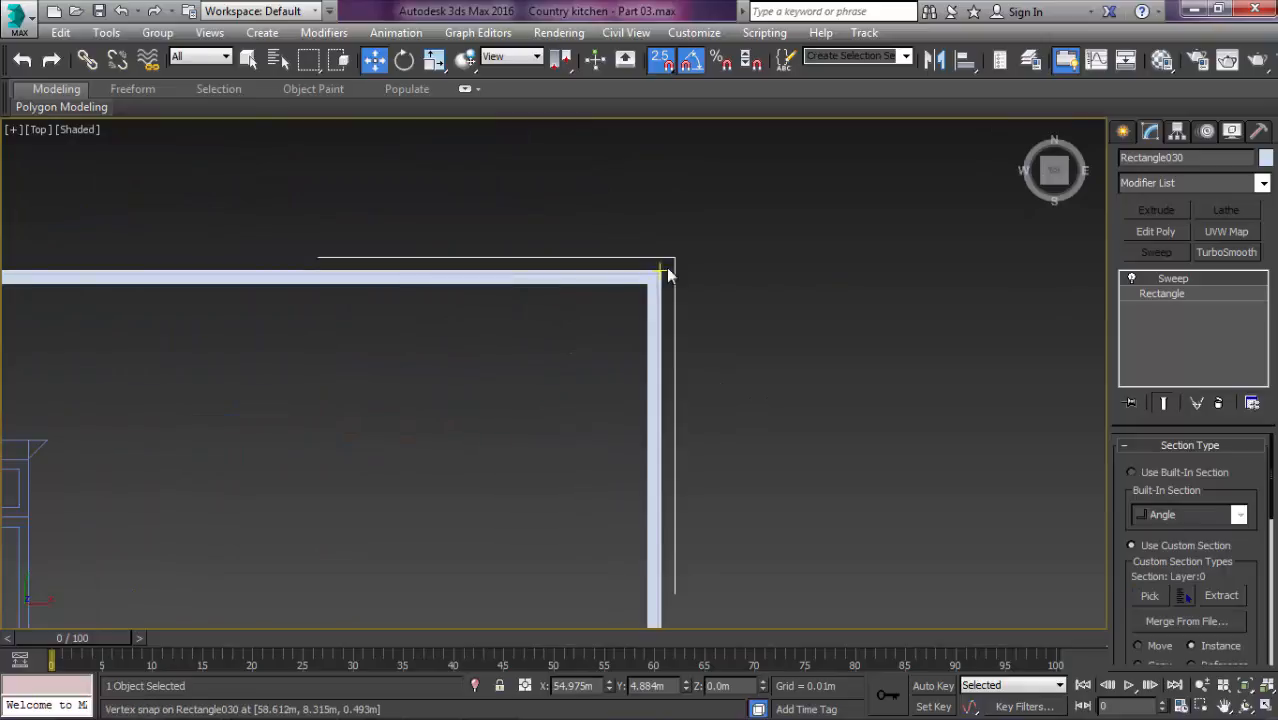
scroll(651, 296, "down", 4)
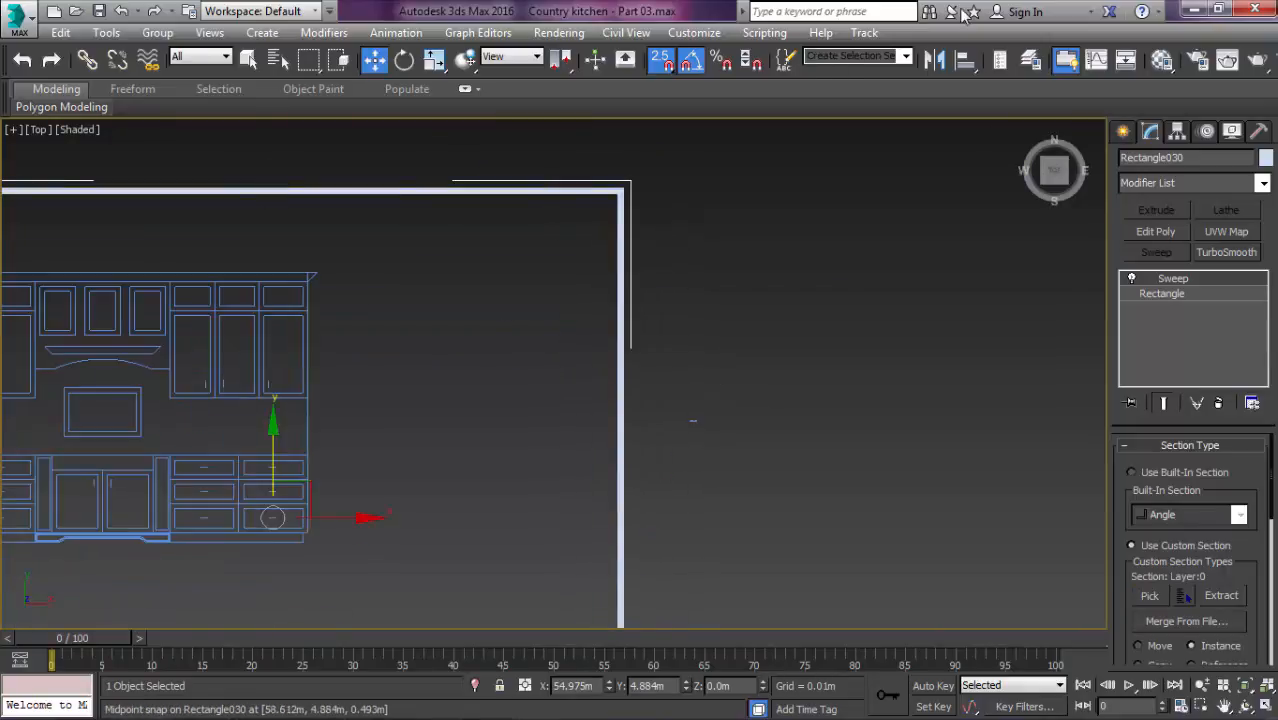
scroll(661, 378, "up", 1)
scroll(778, 298, "up", 2)
scroll(814, 350, "down", 2)
scroll(700, 290, "up", 4)
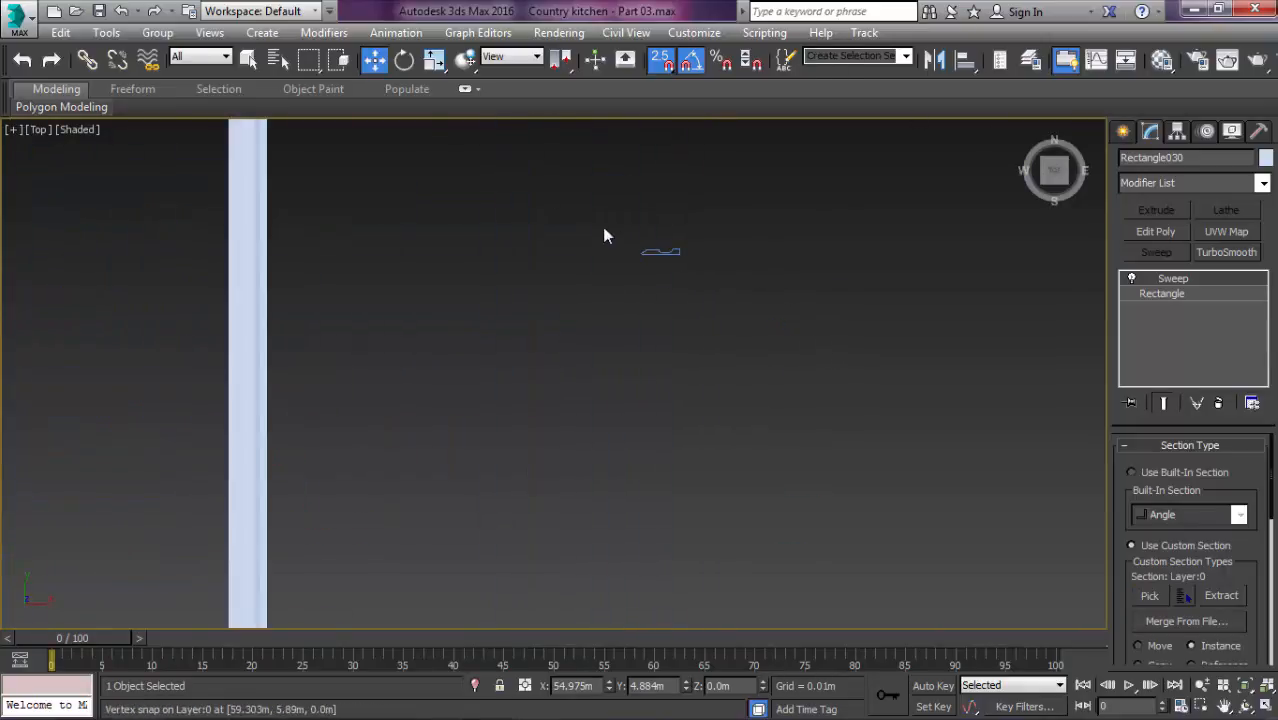
scroll(710, 262, "up", 4)
scroll(850, 240, "up", 1)
scroll(924, 233, "down", 5)
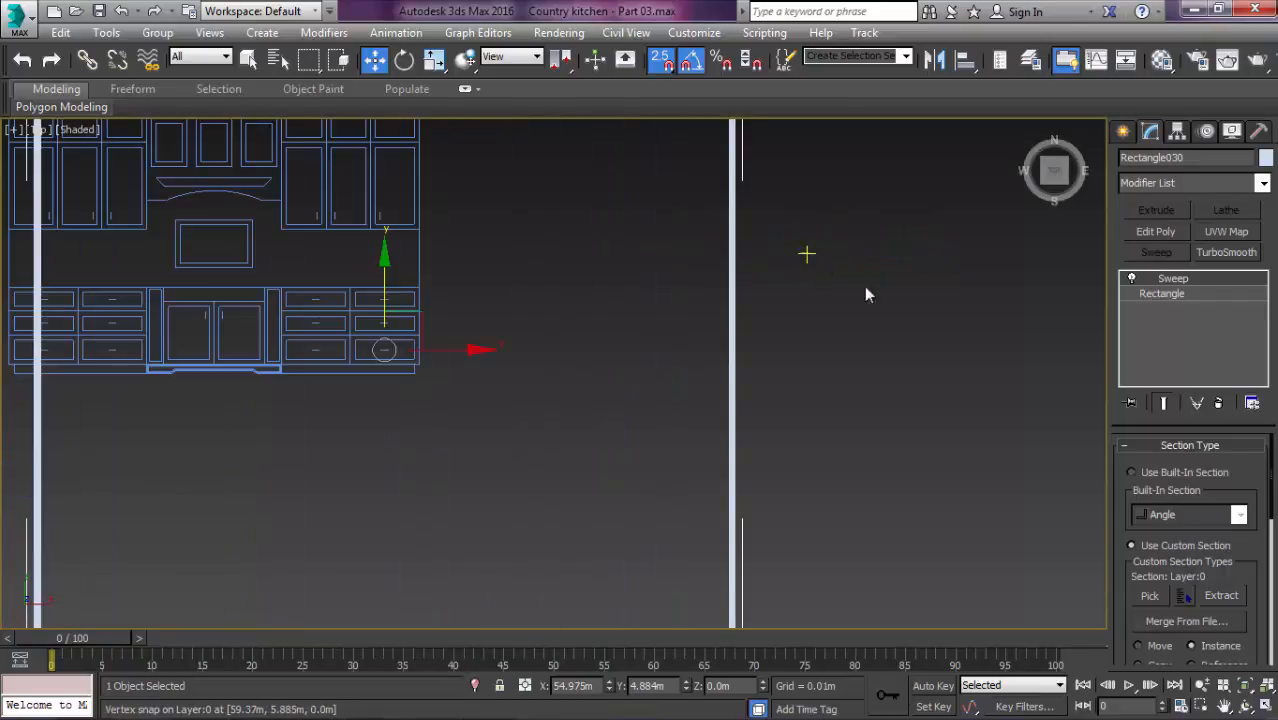
left_click(1217, 403)
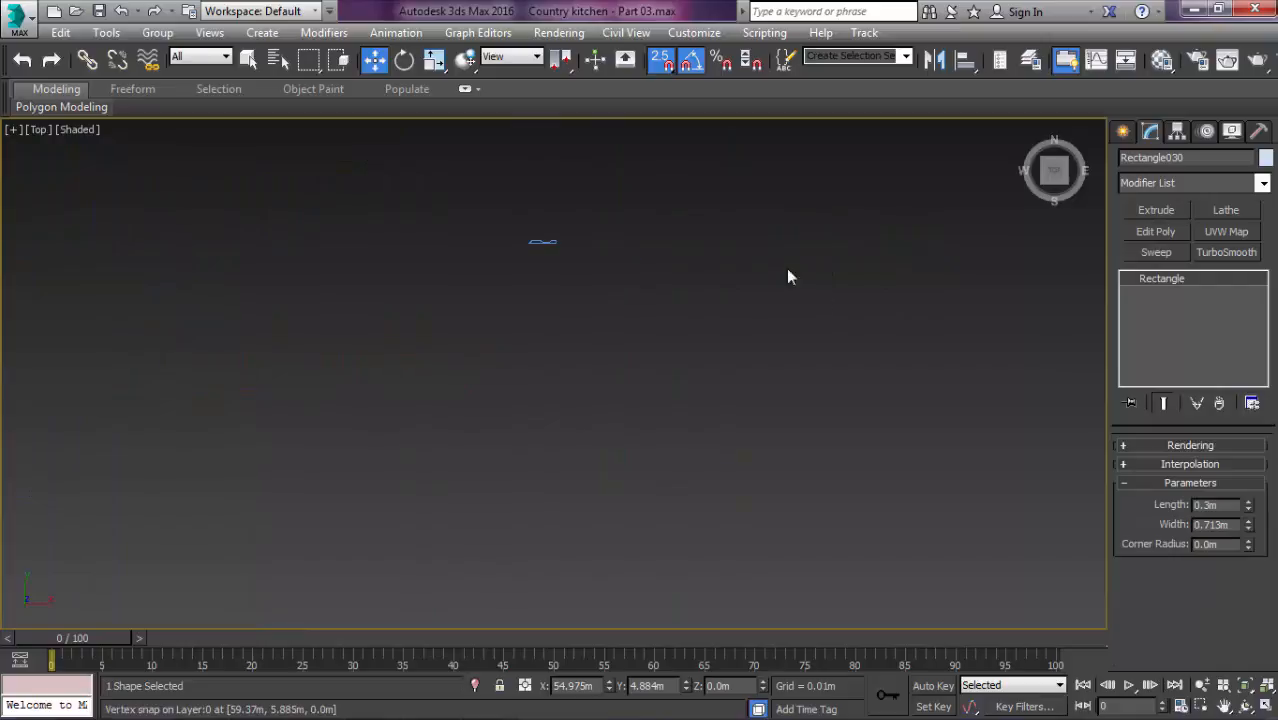
Step: Use Reset XForm to reset the transforms of the imported panel section profile
left_click(1258, 132)
left_click(1194, 362)
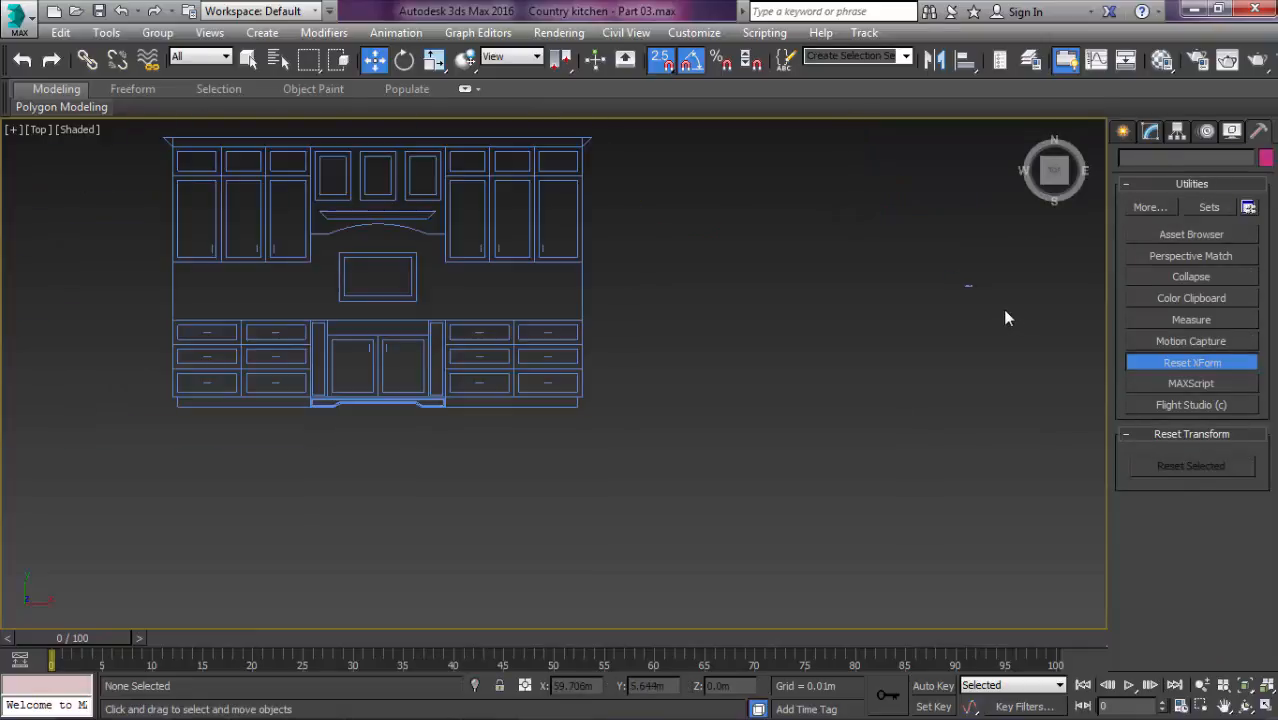
Step: Select the two shapes of the cabinet elevation drawing and freeze them
left_click_drag(450, 415, 552, 475)
left_click_drag(618, 283, 338, 188)
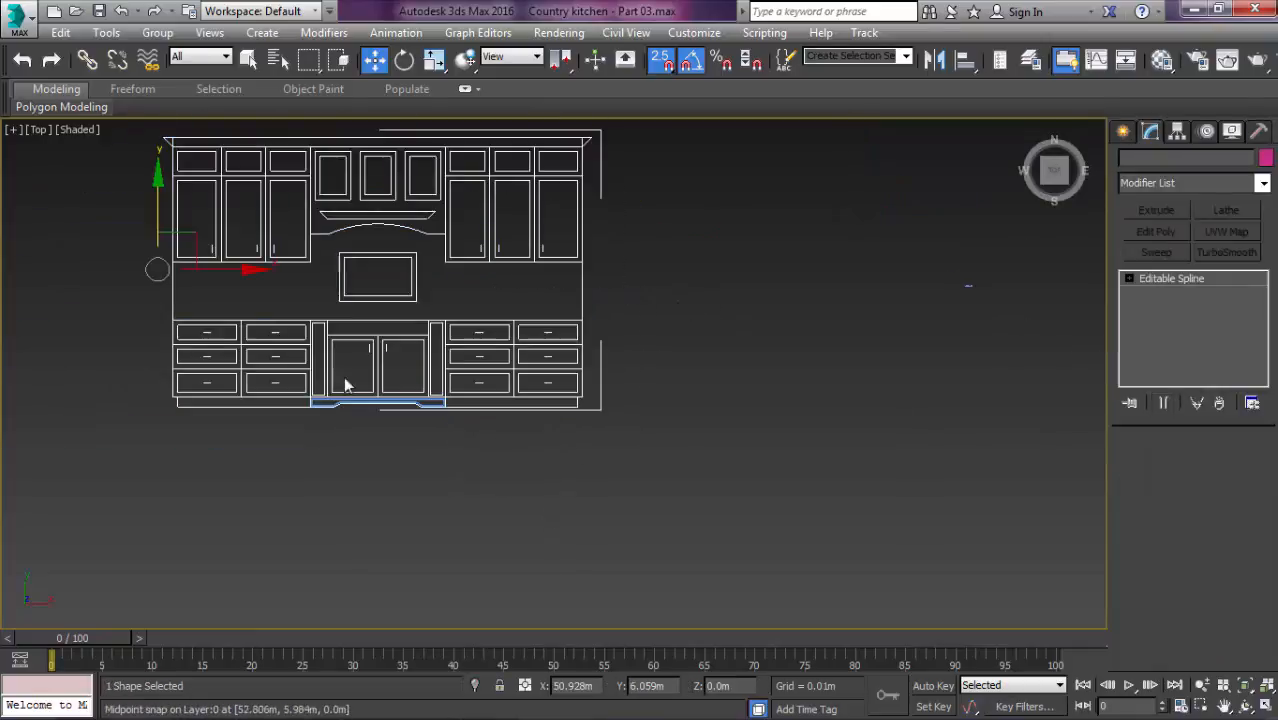
left_click_drag(402, 477, 259, 323)
right_click(374, 294)
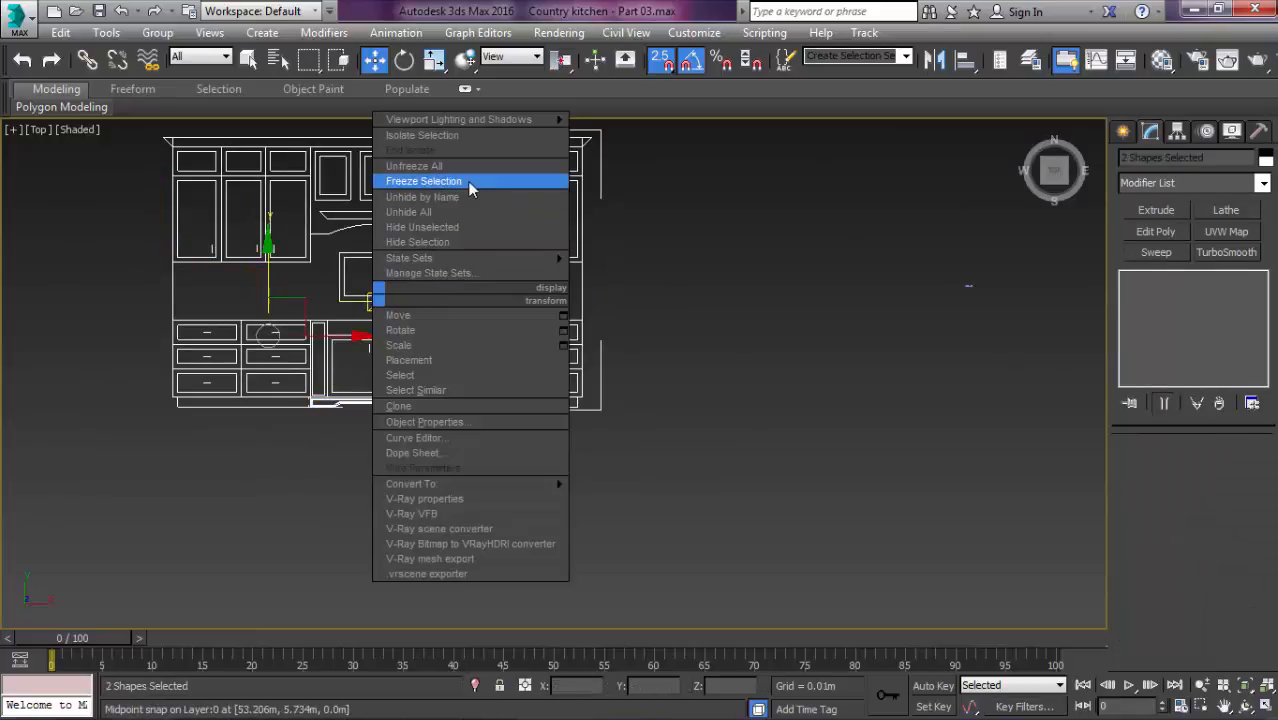
left_click(470, 189)
Step: Apply a Sweep modifier to the bottom-right drawer-front rectangle with the raised-panel profile as its custom section
left_click_drag(714, 259, 717, 250)
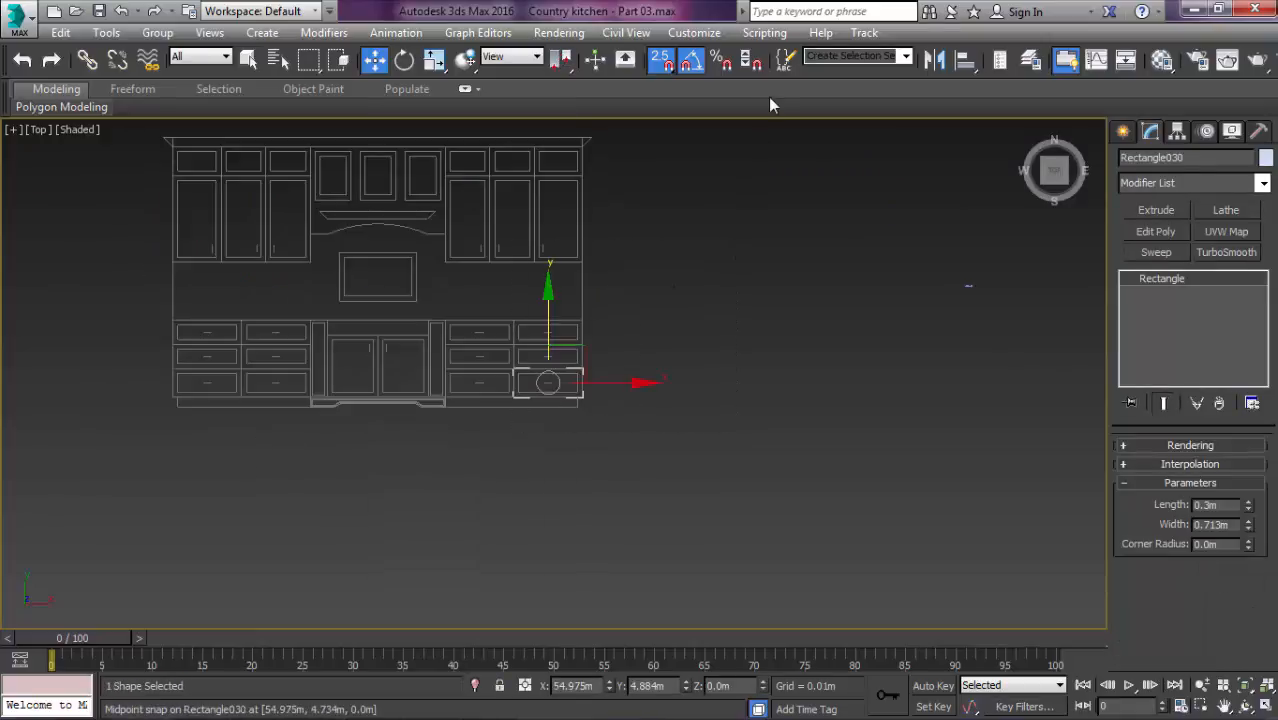
key("q")
scroll(785, 351, "up", 2)
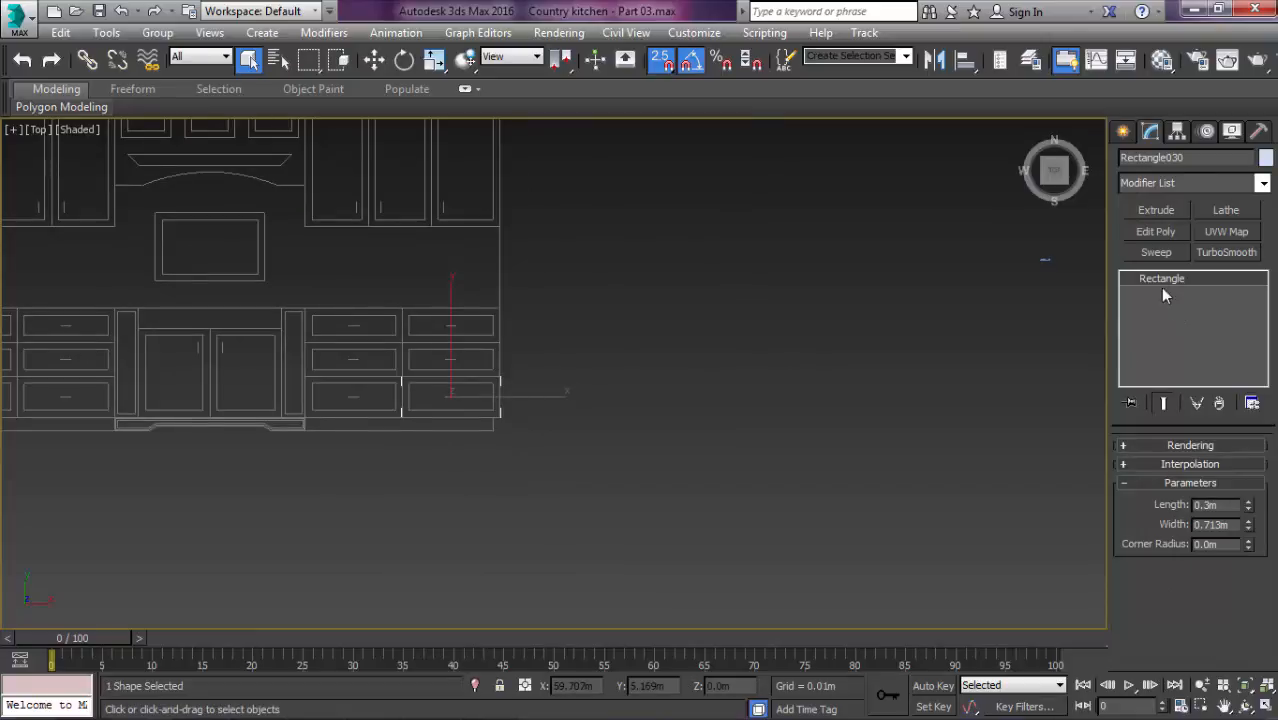
left_click(1157, 255)
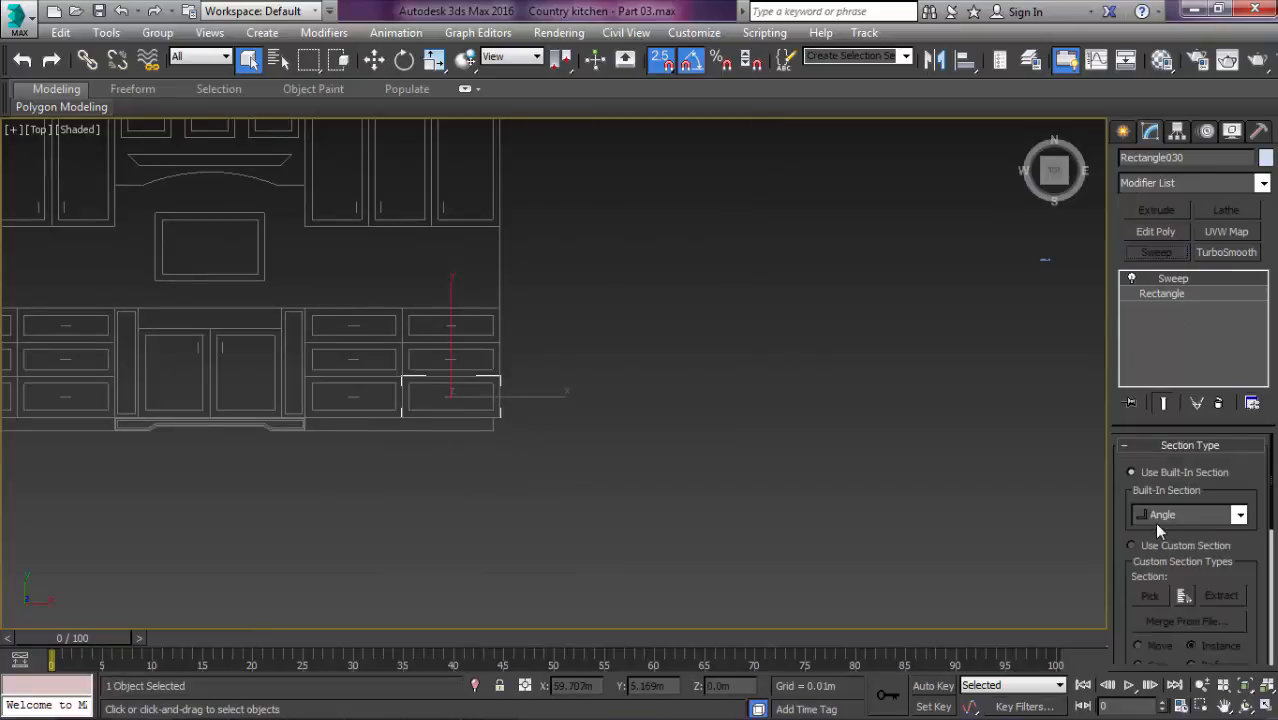
left_click(1151, 551)
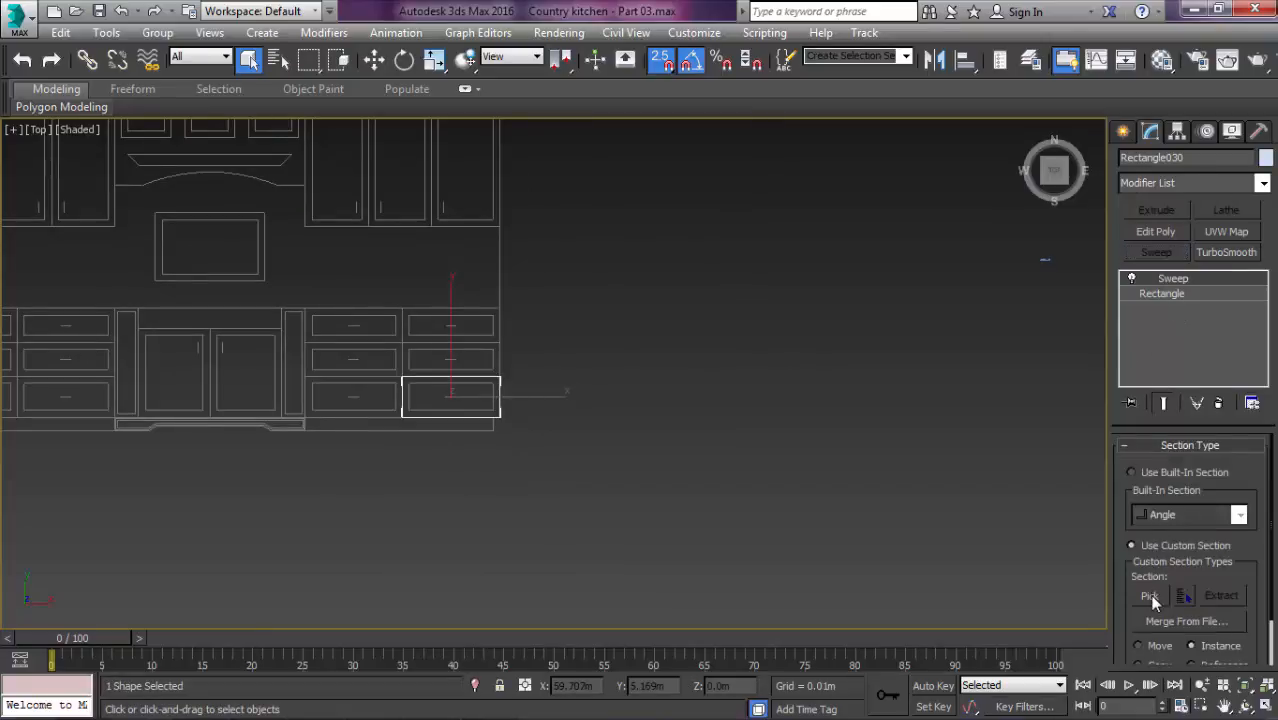
left_click(1150, 597)
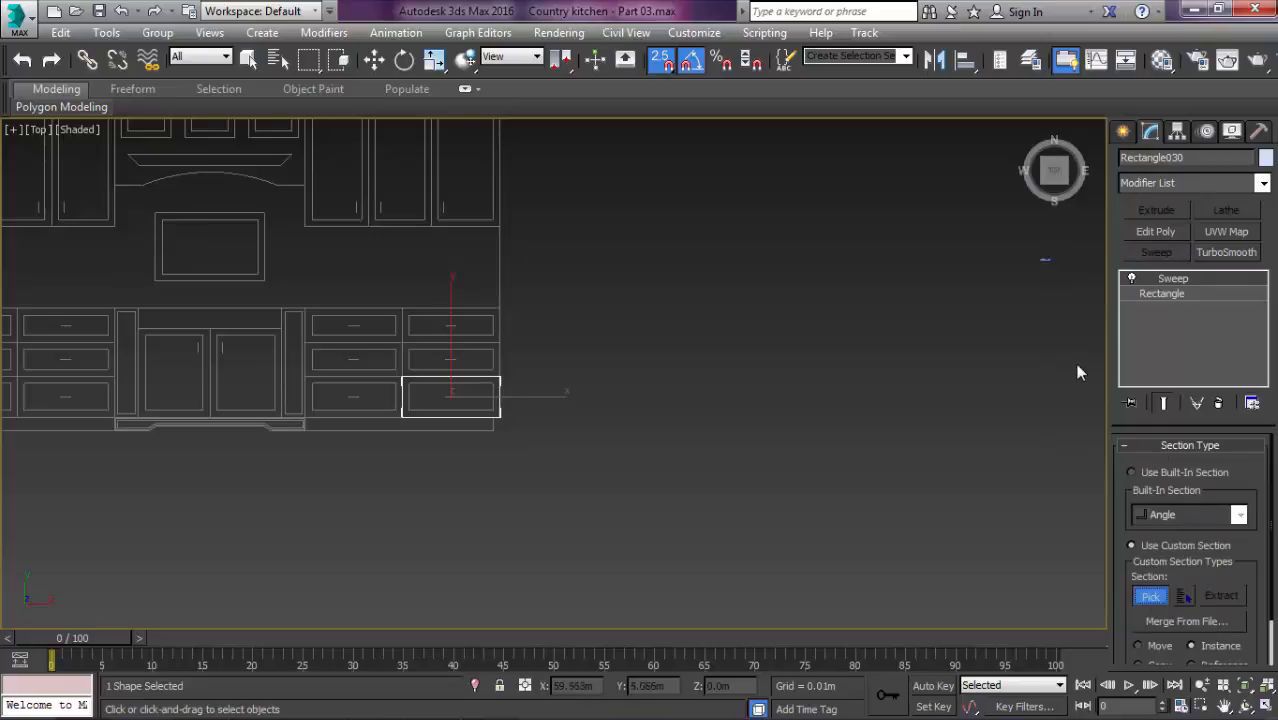
left_click(1043, 256)
scroll(446, 383, "up", 5)
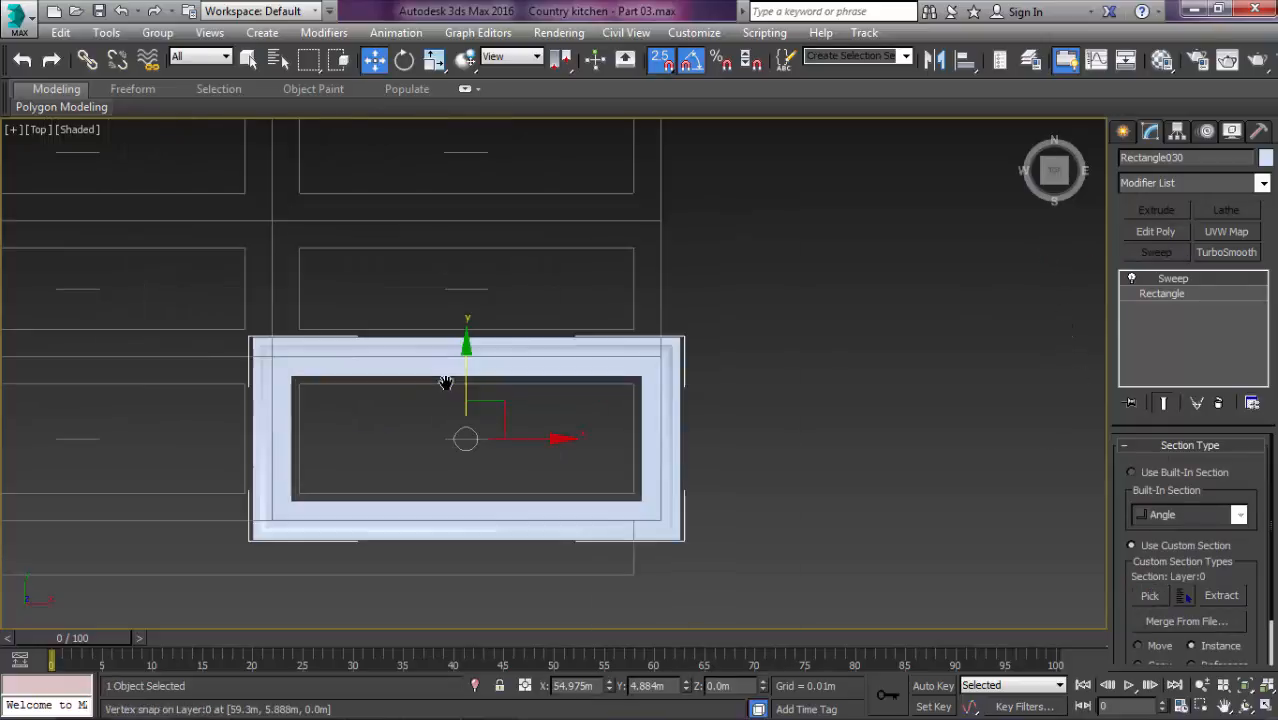
Step: Show edged faces and mirror the drawer frame's sweep section on the XZ plane
scroll(705, 380, "up", 5)
key("F4")
scroll(739, 354, "down", 2)
middle_click_drag(531, 380, 753, 297)
scroll(633, 355, "up", 5)
scroll(557, 398, "down", 2)
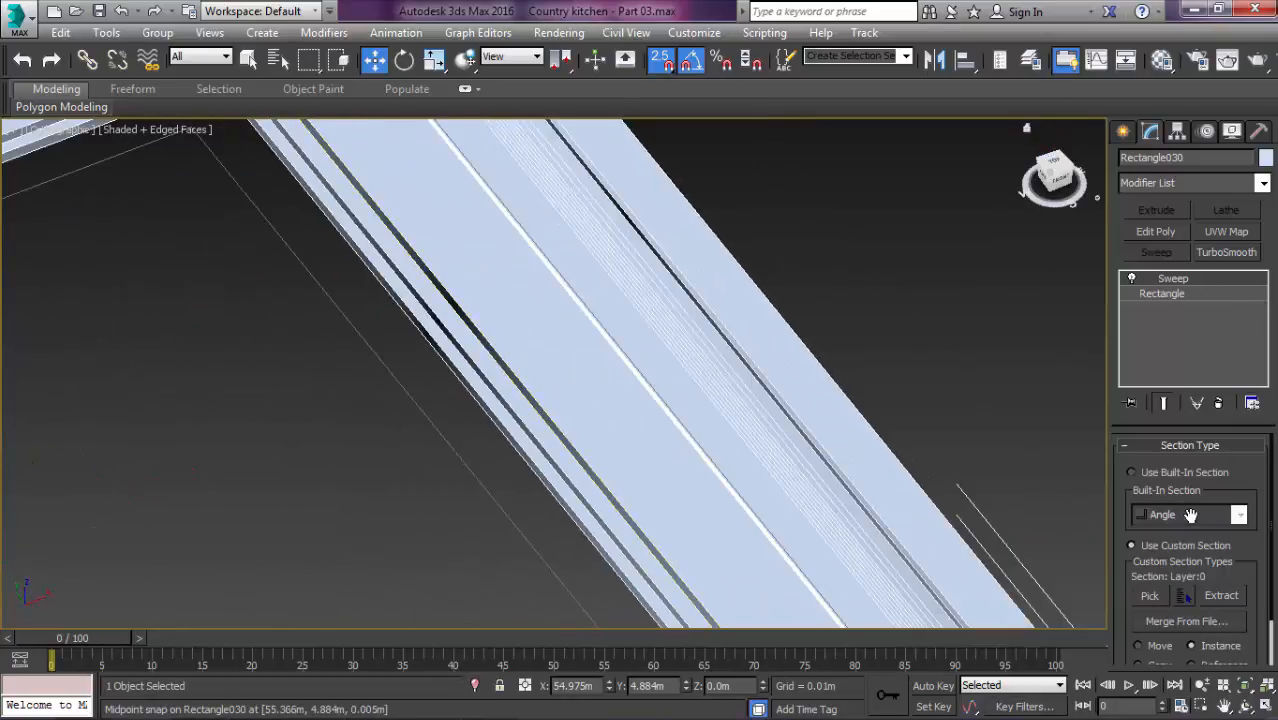
left_click_drag(1238, 558, 1200, 322)
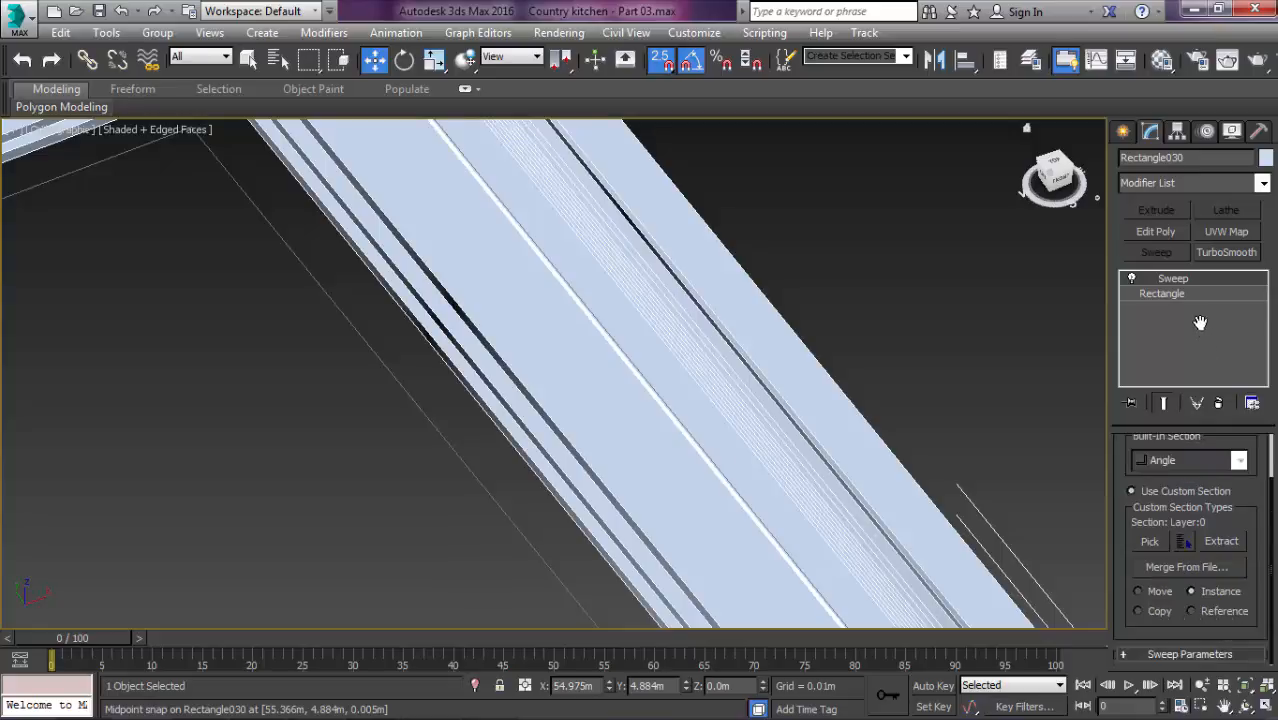
left_click(1175, 657)
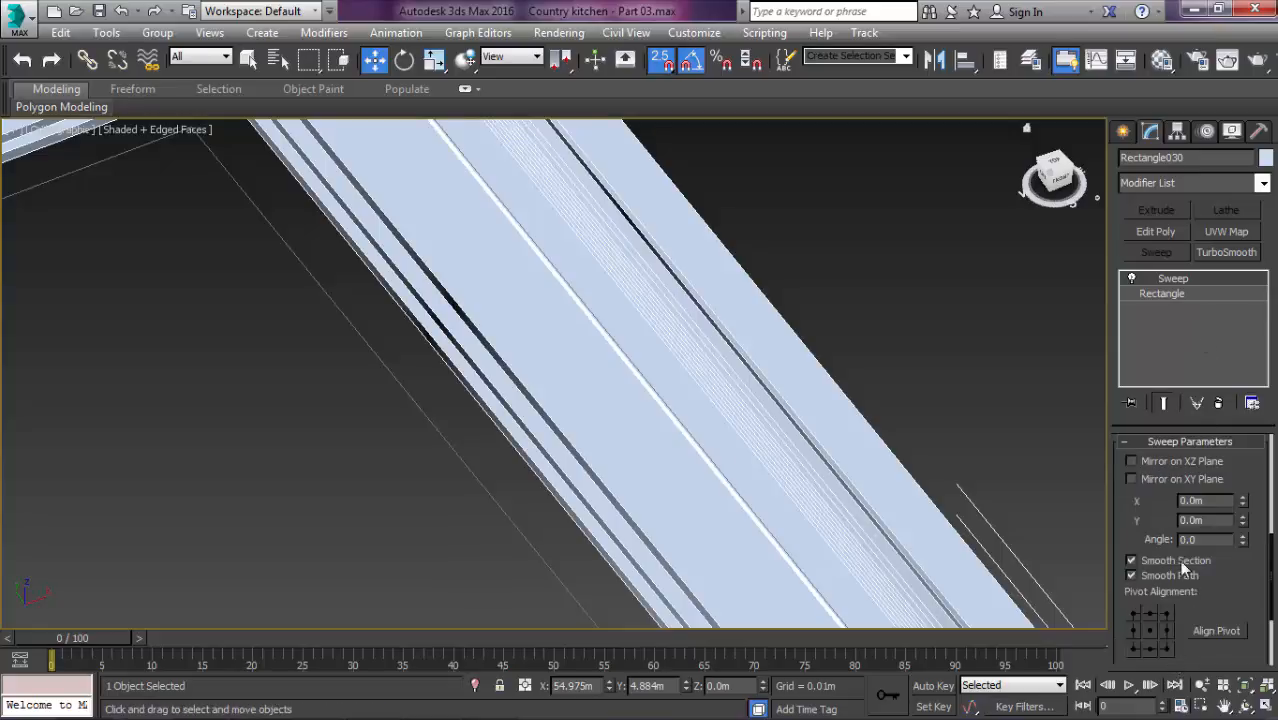
left_click(1168, 462)
scroll(724, 458, "down", 4)
middle_click_drag(725, 458, 673, 459, "alt")
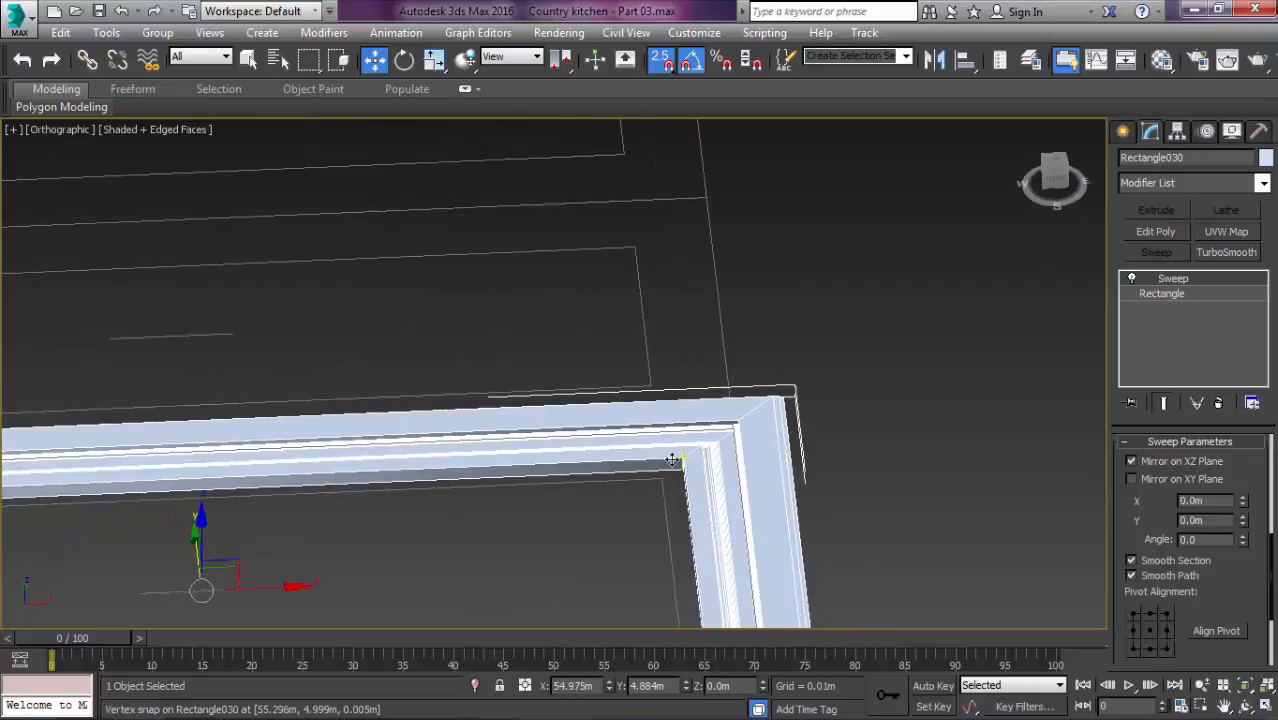
middle_click_drag(565, 448, 568, 425)
Step: Set the sweep's X offset to -0.036 m to align the frame's outer edge with the drawer outline
key("t")
key("z")
middle_click_drag(534, 346, 775, 413)
key("F3")
middle_click_drag(513, 288, 766, 348)
scroll(633, 322, "up", 5)
left_click_drag(1245, 503, 66, 263)
type("-0.03")
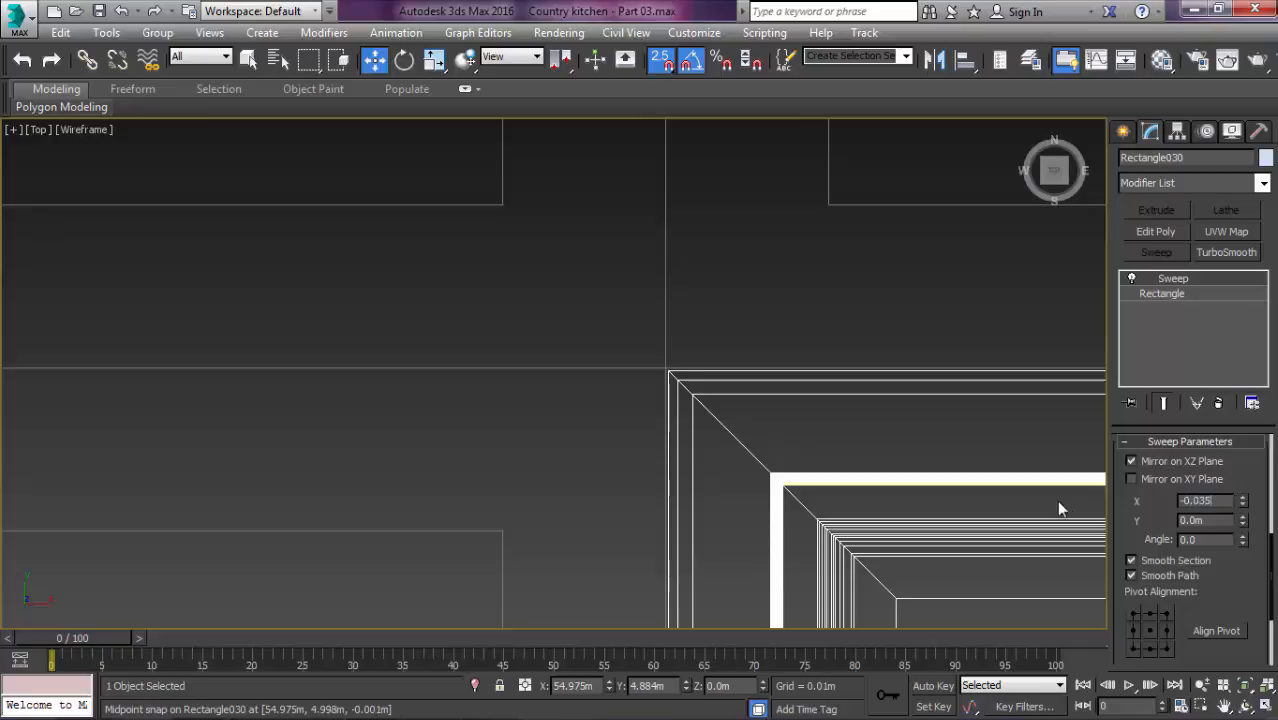
type("6")
key("Return")
scroll(548, 476, "up", 5)
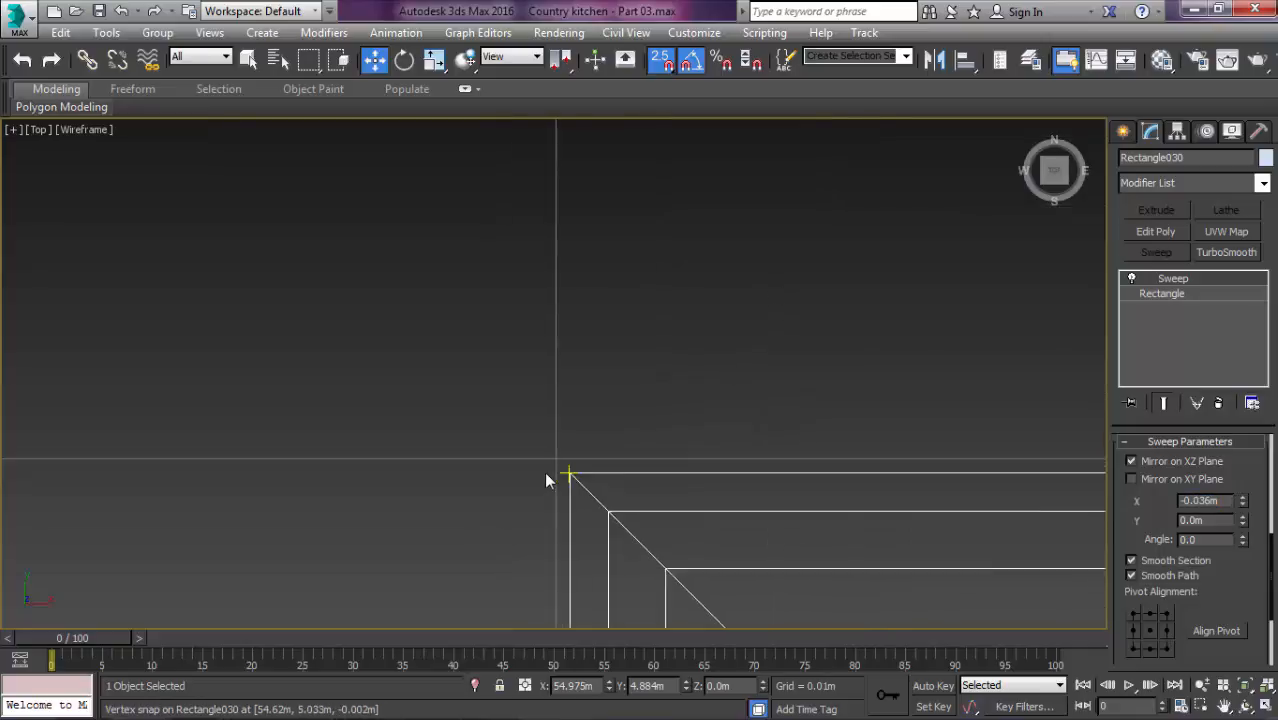
scroll(730, 590, "down", 8)
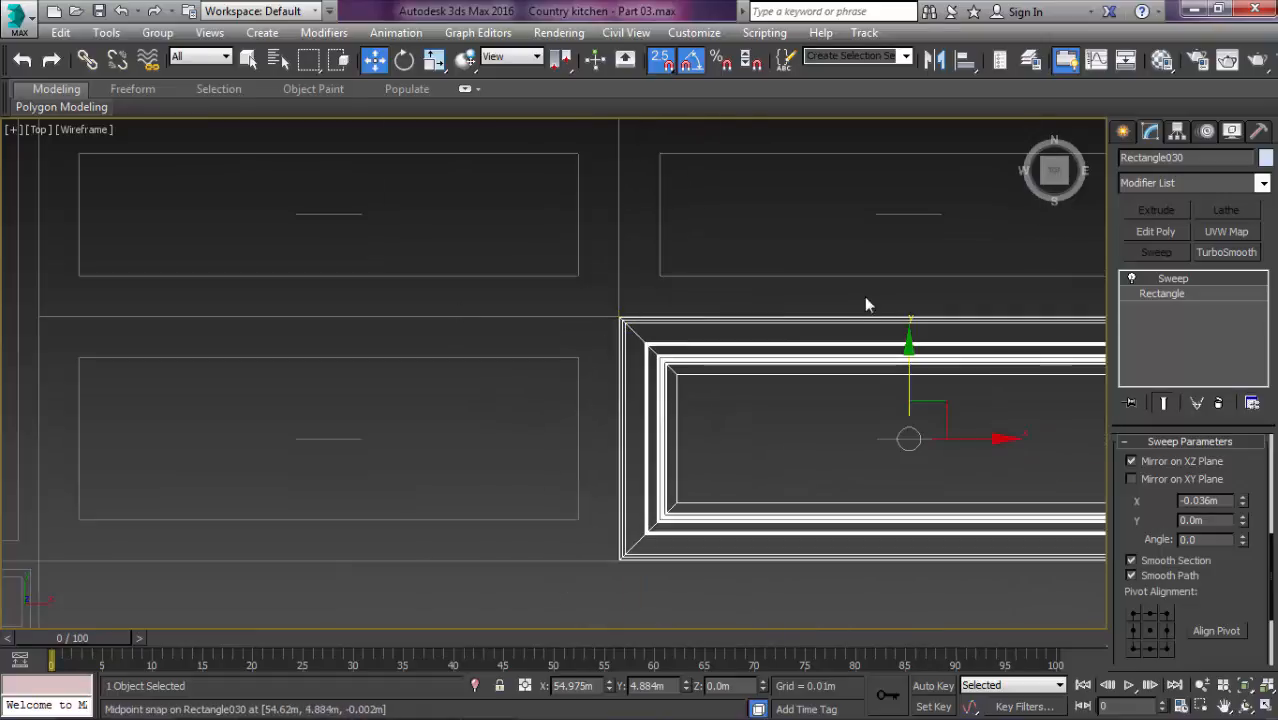
Step: Add an Edit Poly modifier on top of the Sweep of the drawer frame
key("F3")
mouse_move(906, 338)
middle_mouse_down()
mouse_move(652, 320)
mouse_move(770, 345)
mouse_move(787, 328)
middle_mouse_up()
key("p")
middle_click_drag(727, 394, 748, 332)
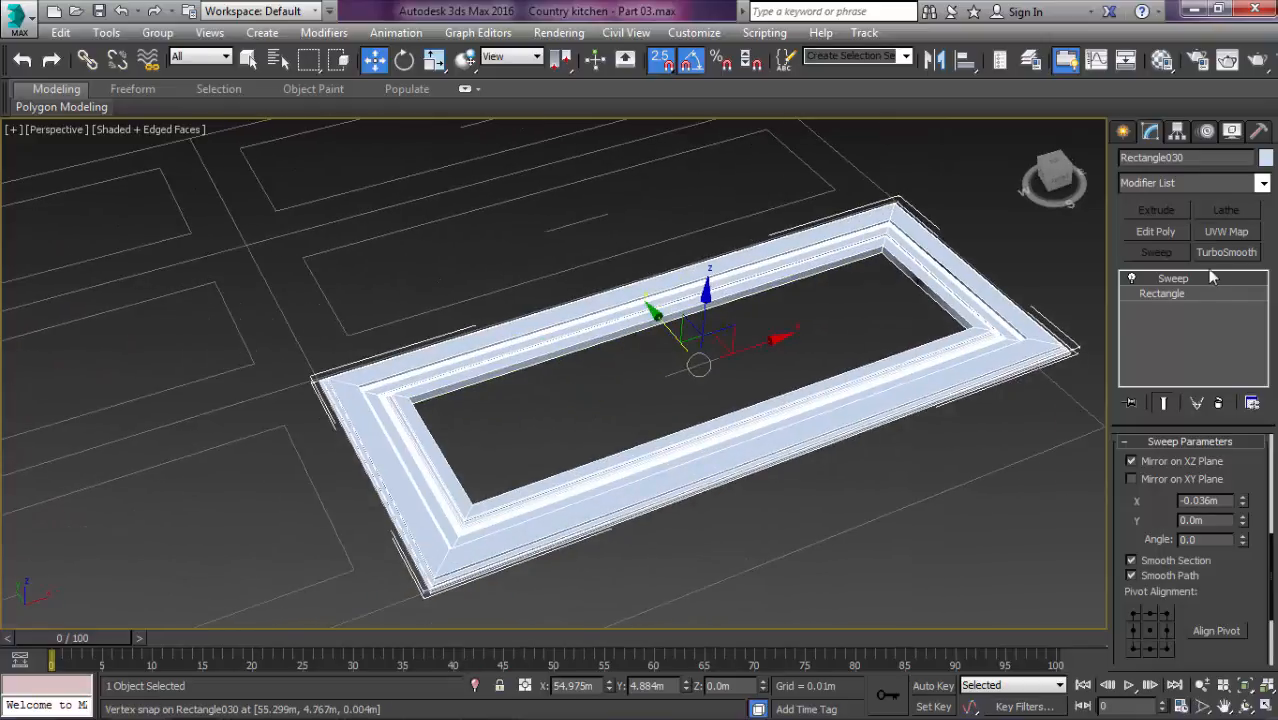
left_click(1165, 238)
Step: Select the inner side polygons around the drawer frame's opening and delete them
scroll(770, 258, "up", 8)
key("q")
key("4")
left_click(935, 245)
scroll(914, 224, "down", 7)
middle_click_drag(910, 231, 696, 240, "alt")
middle_click_drag(735, 165, 740, 310)
scroll(753, 238, "up", 5)
scroll(740, 300, "up", 2)
left_click(739, 243, "ctrl")
middle_click_drag(738, 246, 768, 360, "alt")
scroll(775, 395, "down", 5)
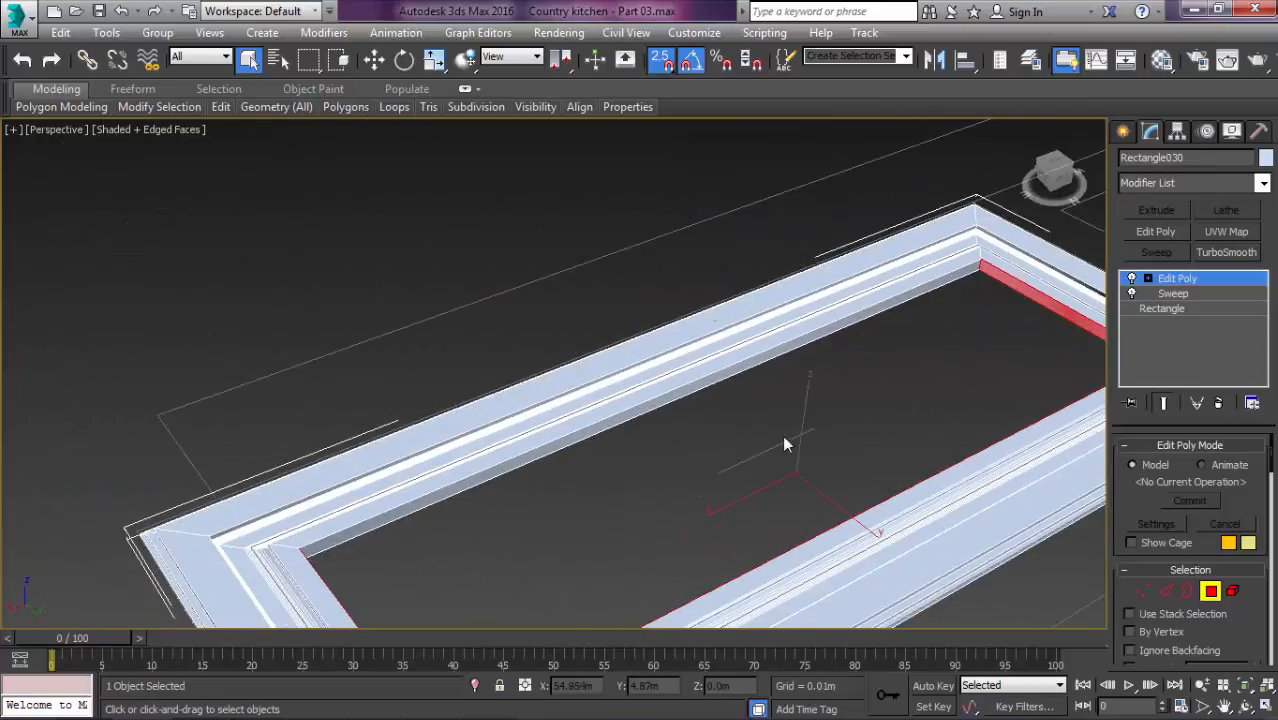
left_click(724, 376, "ctrl")
scroll(724, 376, "down", 6)
Step: Select the open borders of the drawer frame, cap them, and leave border editing
key("3")
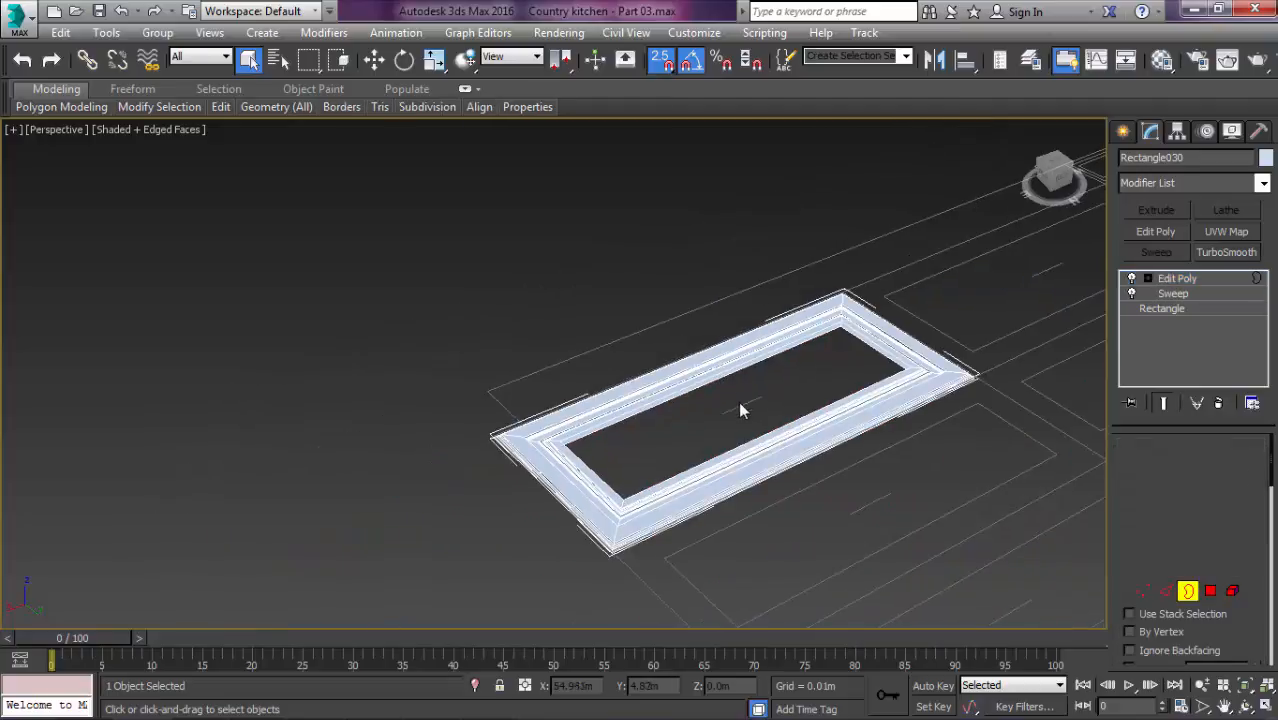
middle_click_drag(722, 362, 676, 293, "alt")
right_click(676, 293)
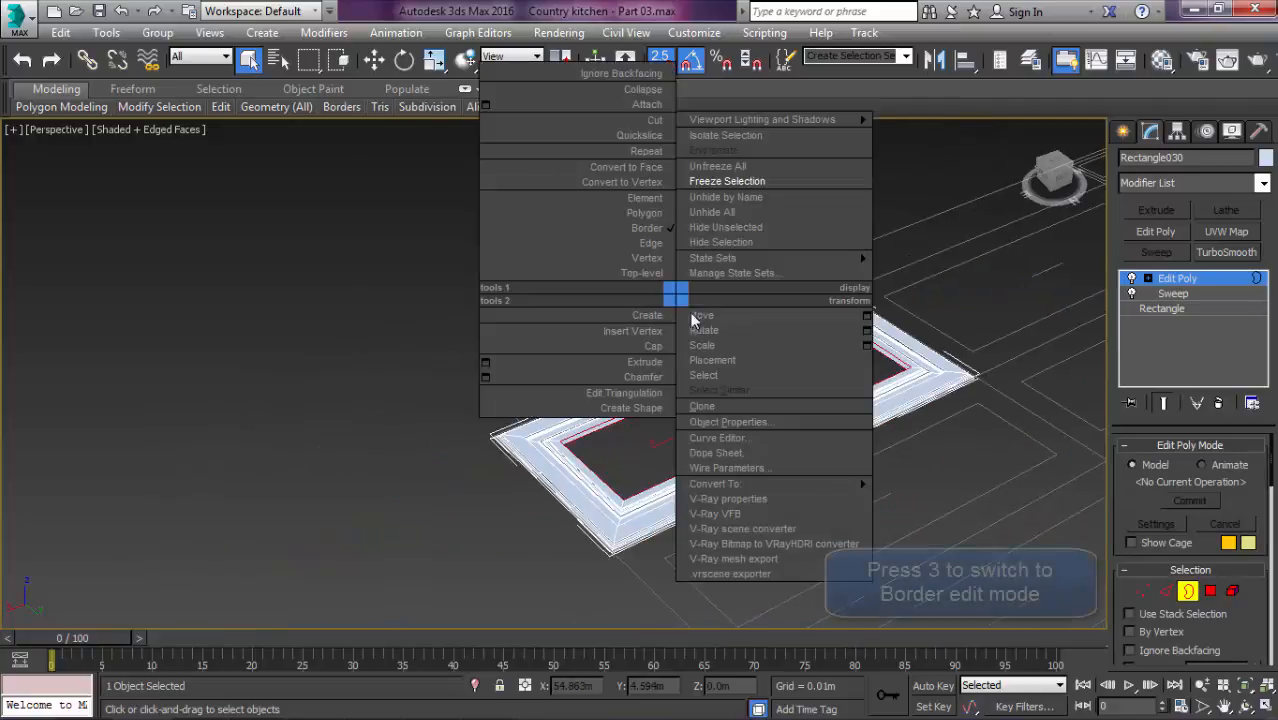
left_click(650, 345)
middle_click_drag(637, 388, 930, 393, "alt")
key("6")
Step: Select the polygons of the drawer front's two short vertical sides, excluding the centre panel
key("t")
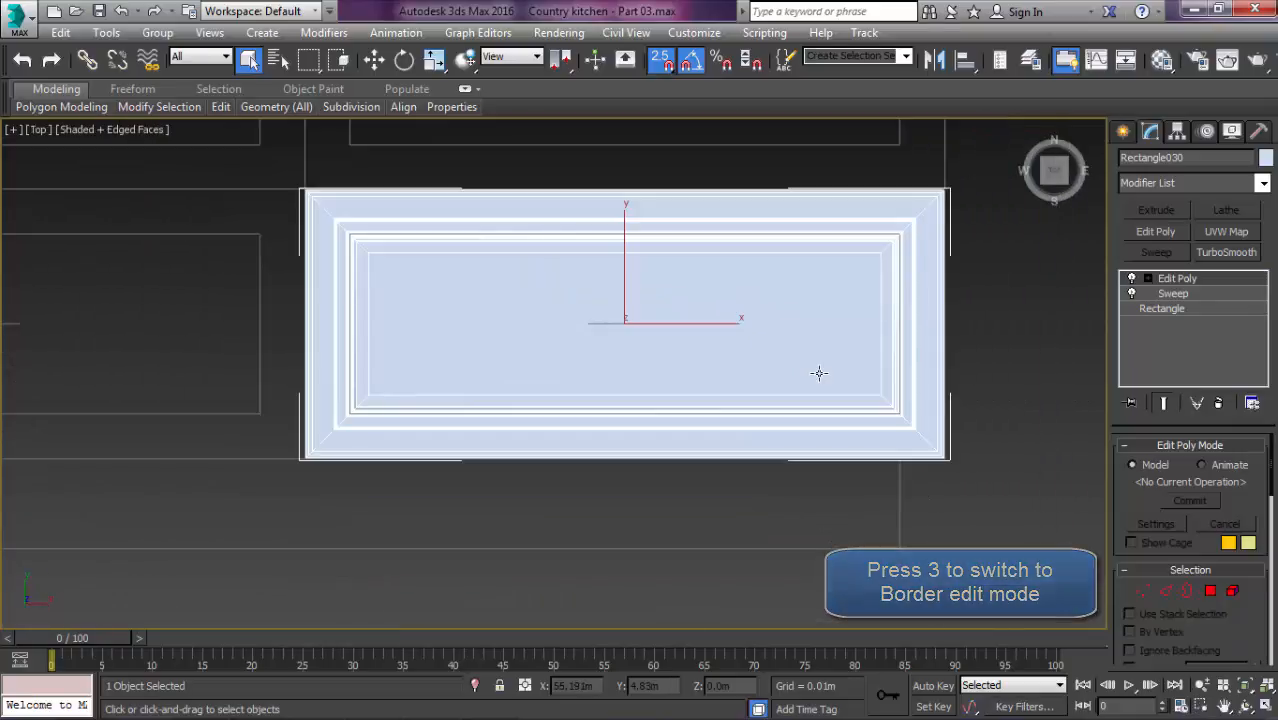
left_click(1210, 591)
key("F3")
middle_click_drag(981, 434, 977, 396)
left_click_drag(254, 403, 242, 407)
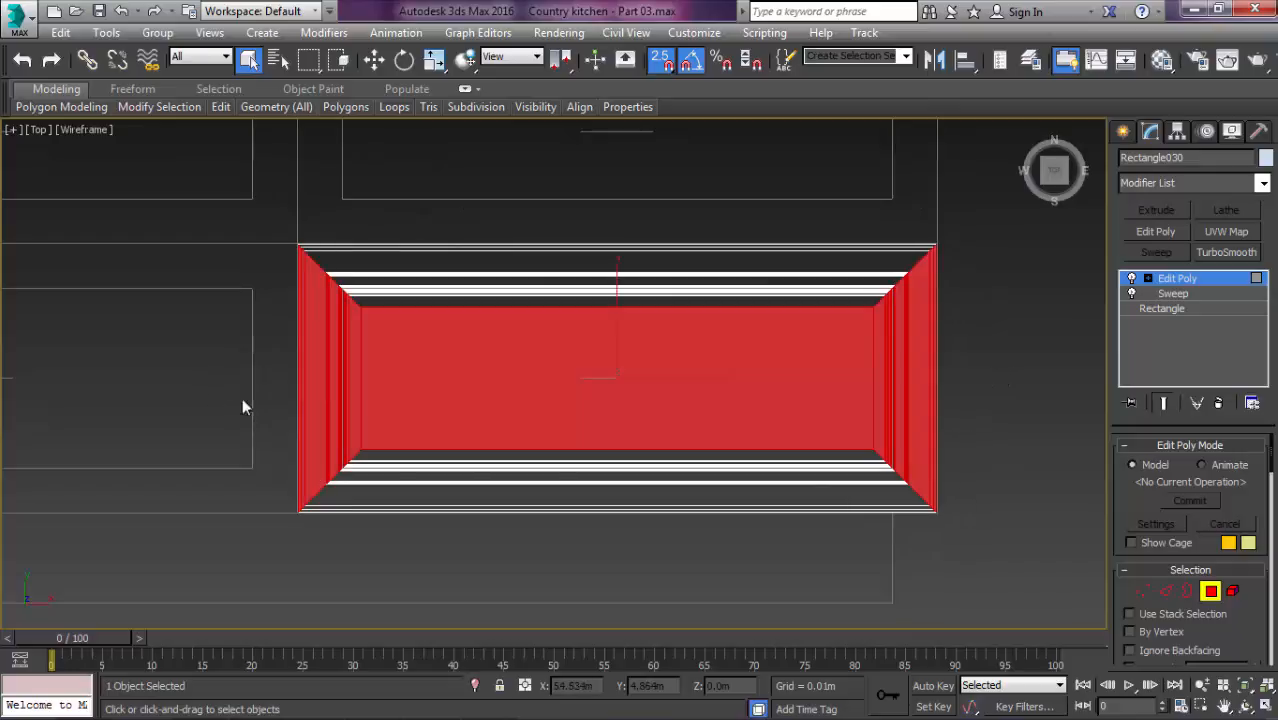
left_click_drag(514, 595, 514, 595, "alt")
key("F3")
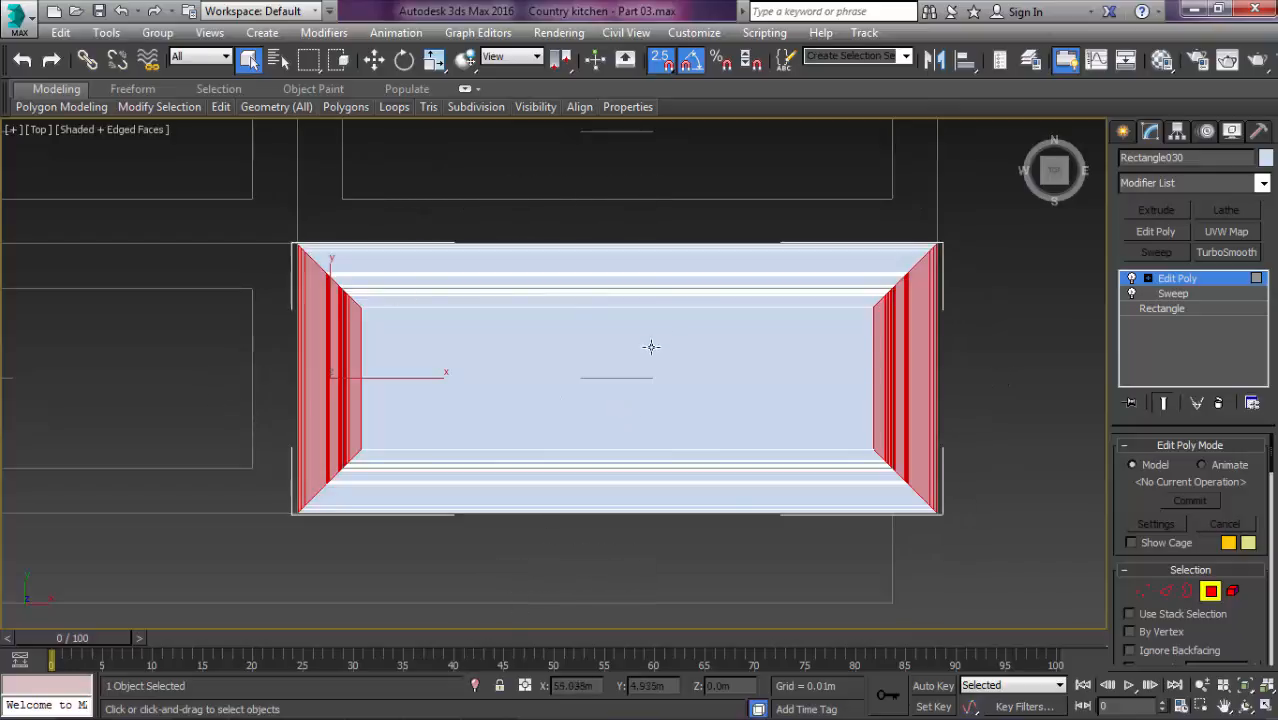
Step: Assign material ID 1 to the selected polygons of the drawer front's two short vertical sides
scroll(1236, 540, "down", 15)
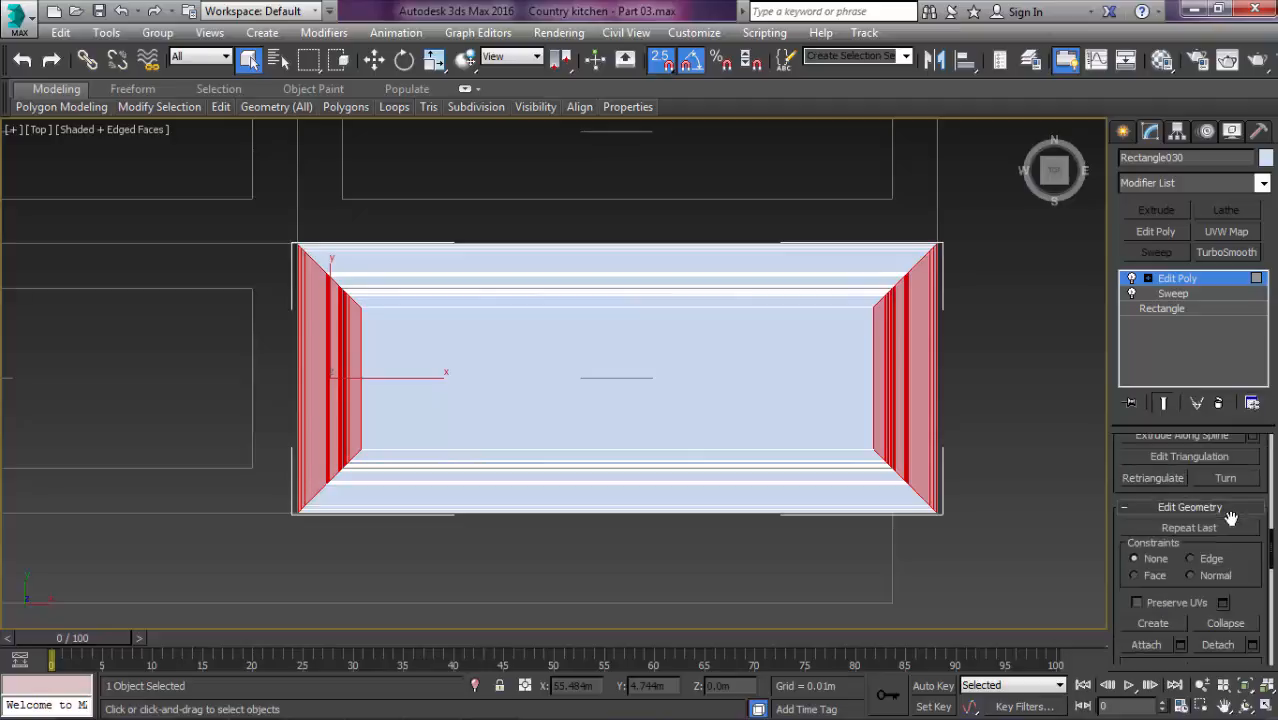
scroll(1236, 540, "up", 3)
scroll(806, 280, "up", 6)
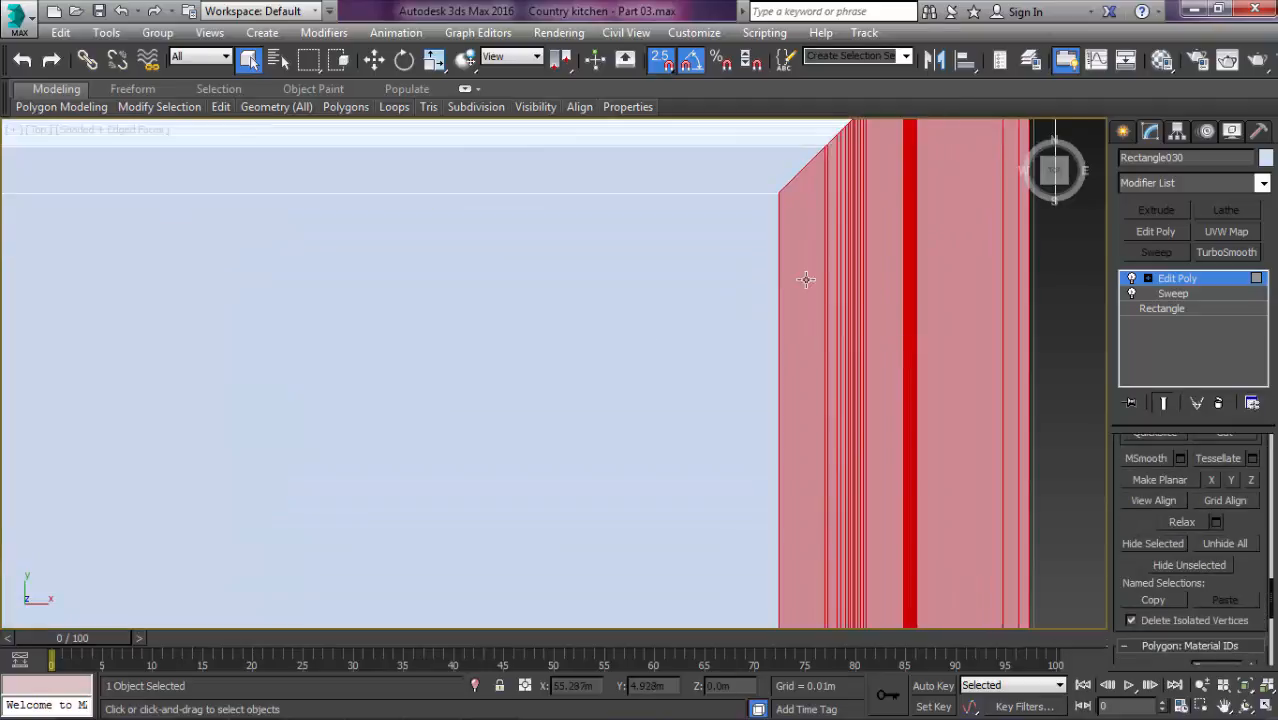
scroll(796, 232, "down", 6)
scroll(555, 260, "up", 6)
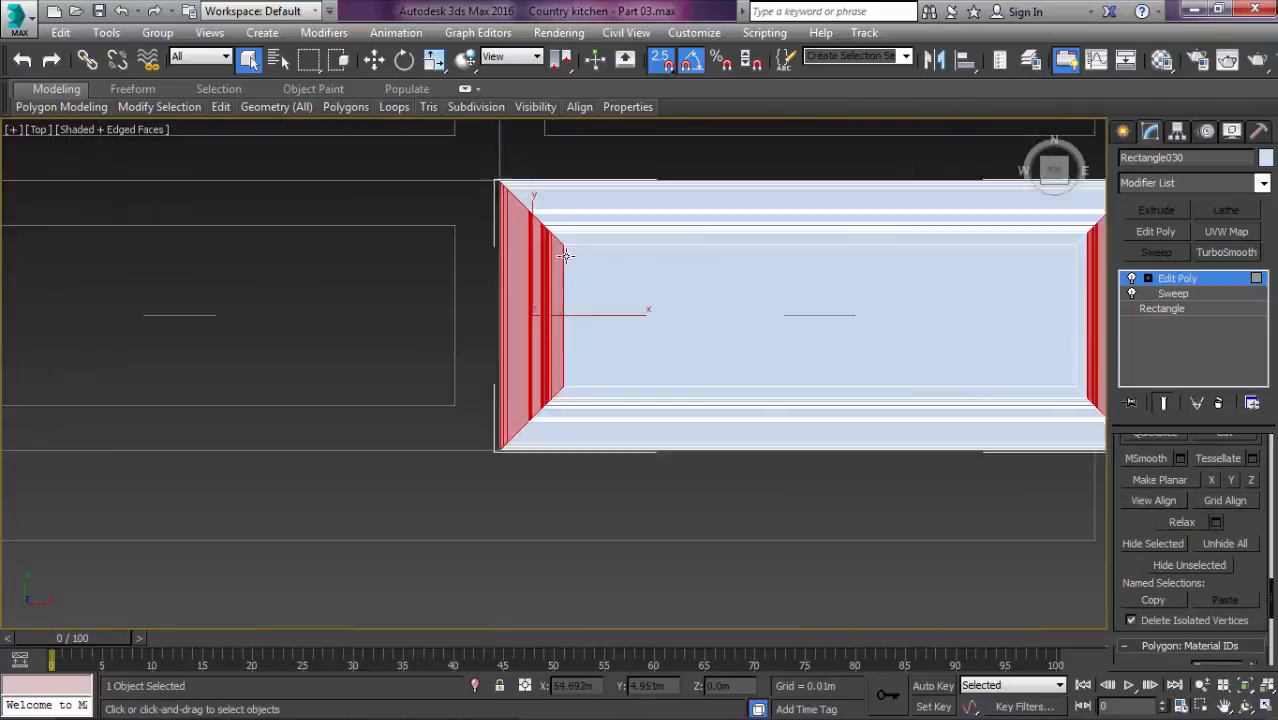
scroll(551, 249, "down", 5)
scroll(930, 280, "up", 1)
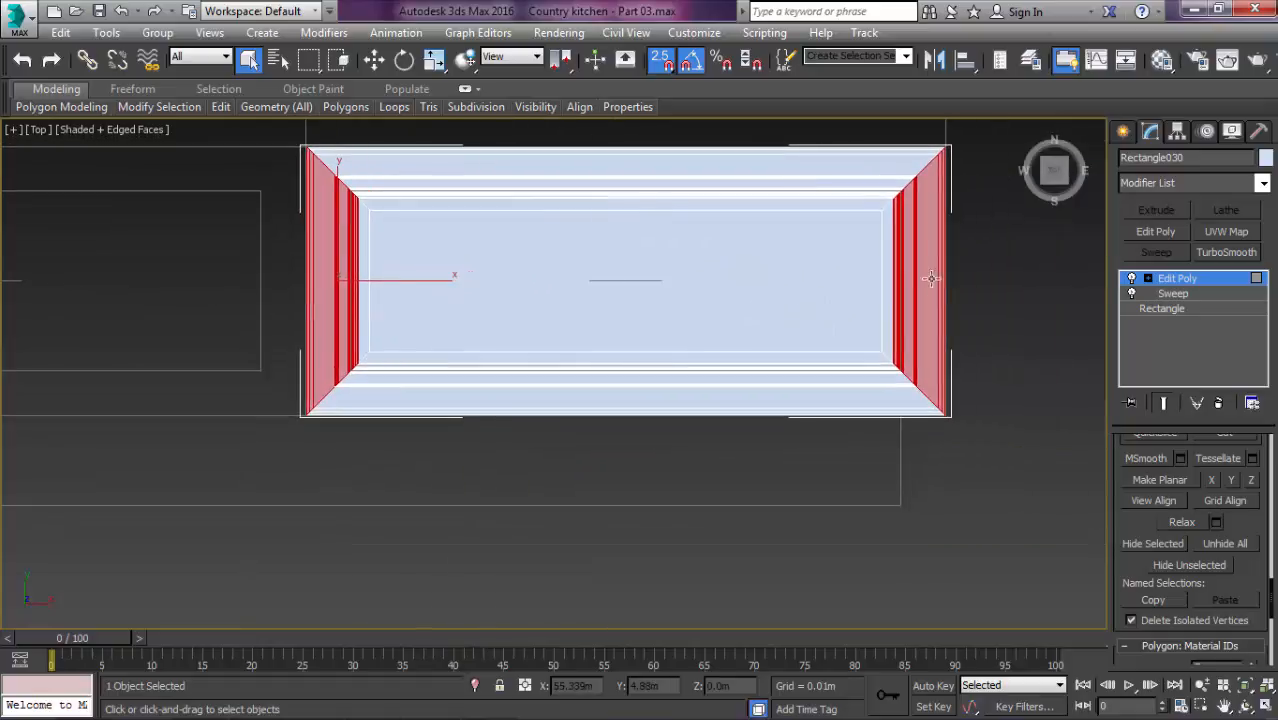
scroll(918, 190, "up", 2)
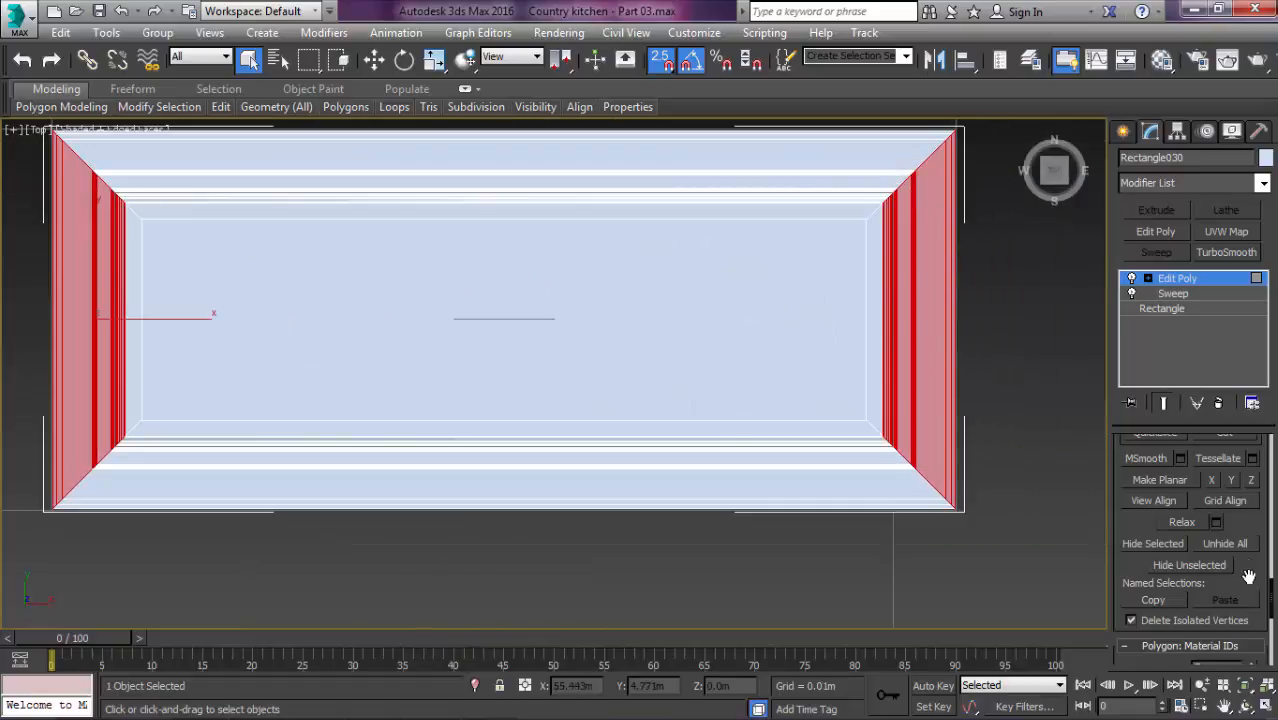
scroll(1218, 460, "down", 5)
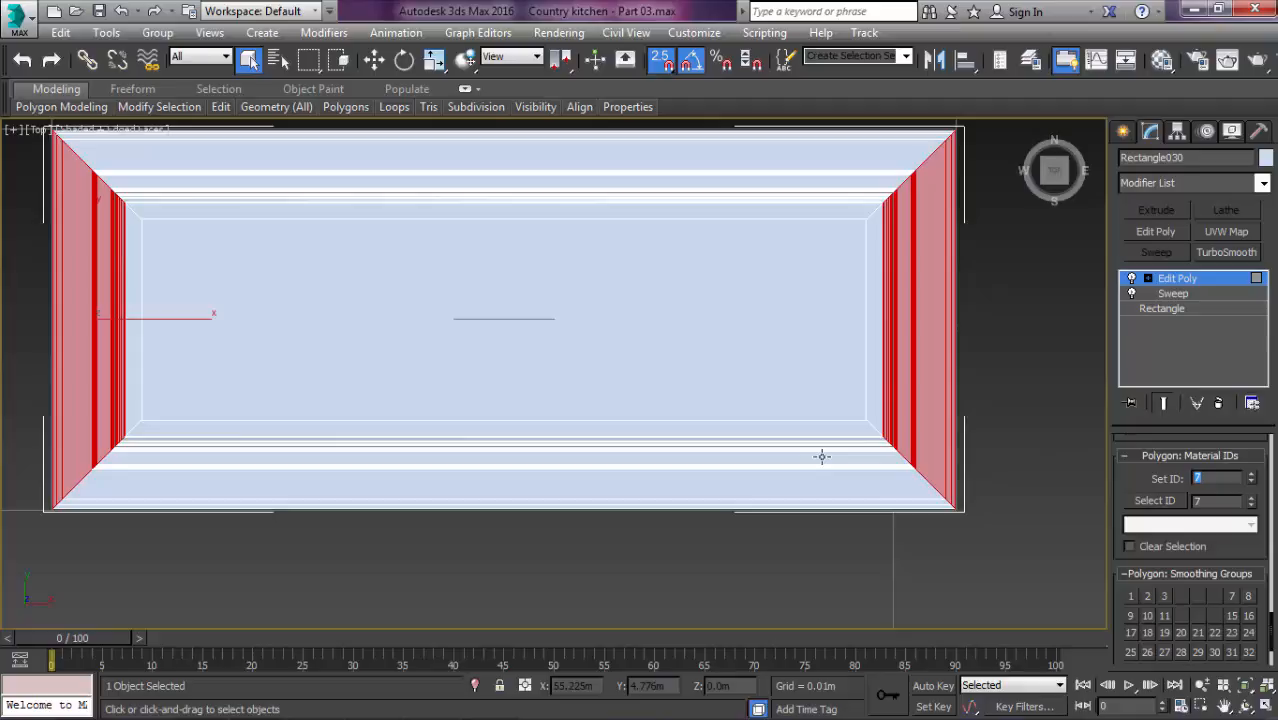
scroll(851, 396, "down", 2)
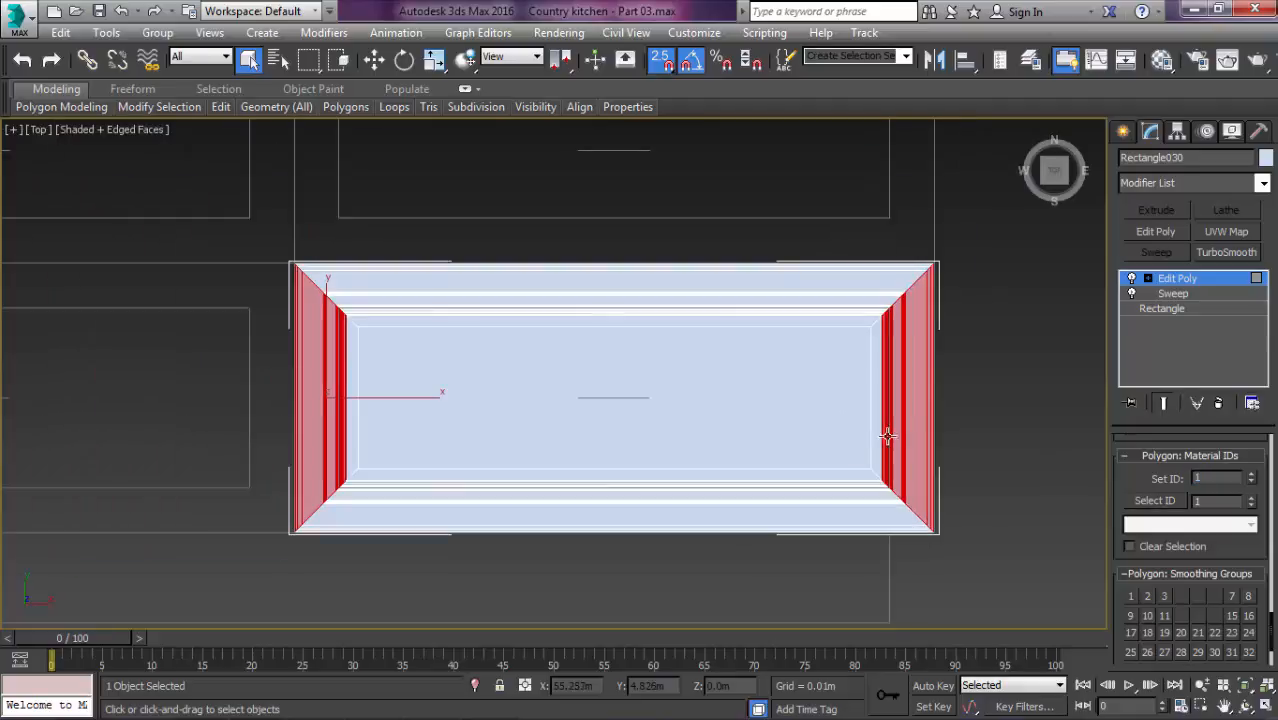
Step: Select the drawer front's two long horizontal sides, excluding the short sides and centre panel, and assign them material ID 2
middle_click_drag(690, 360, 708, 245)
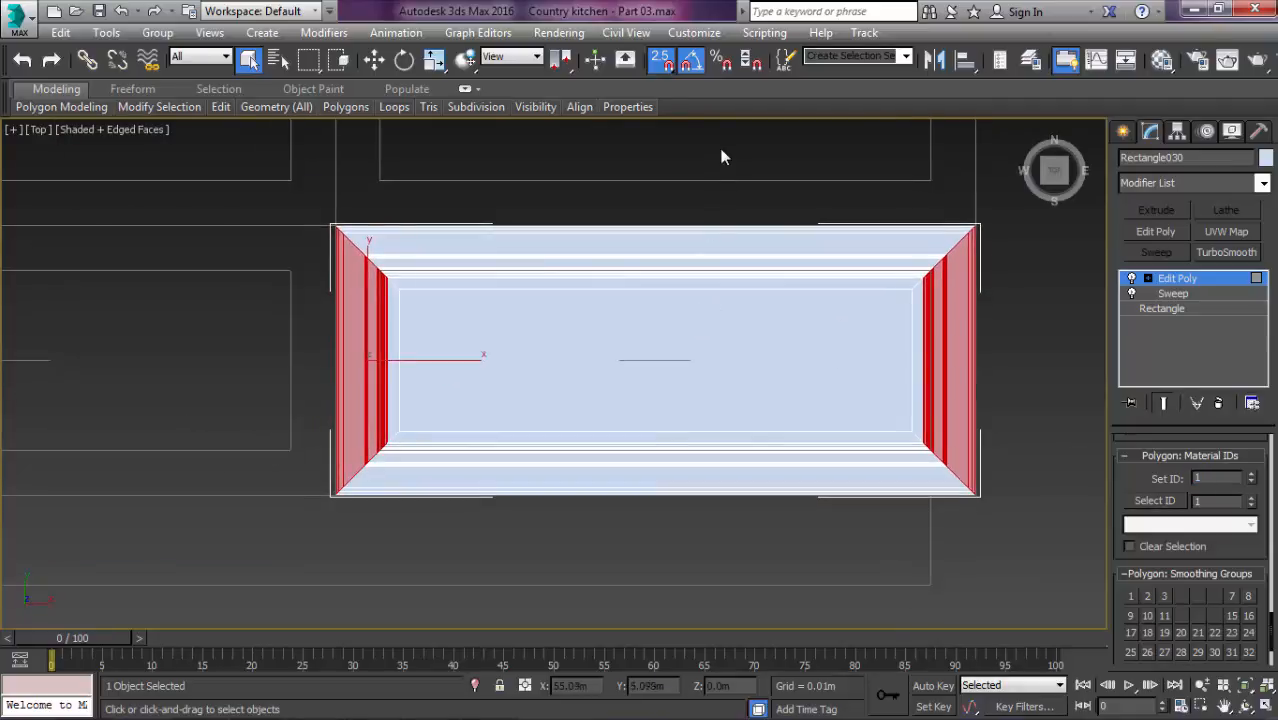
left_click_drag(640, 516, 641, 510)
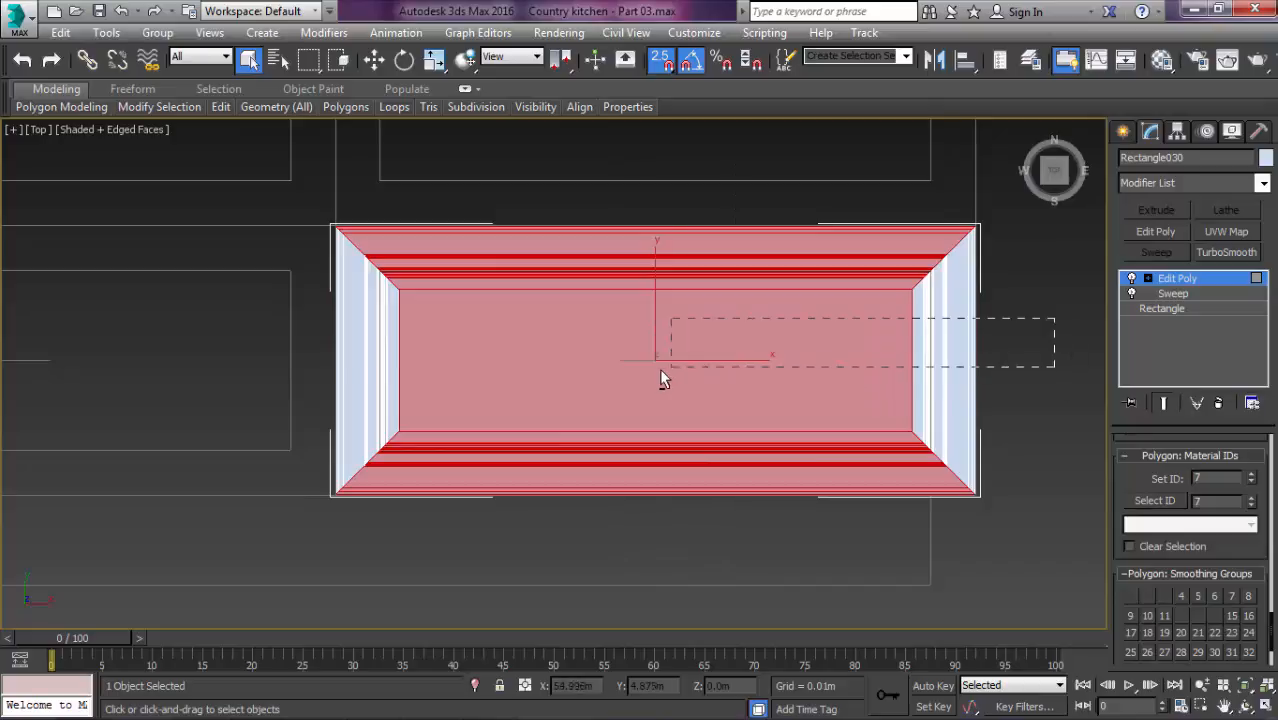
left_click_drag(659, 370, 660, 368, "alt")
left_click(898, 437, "alt")
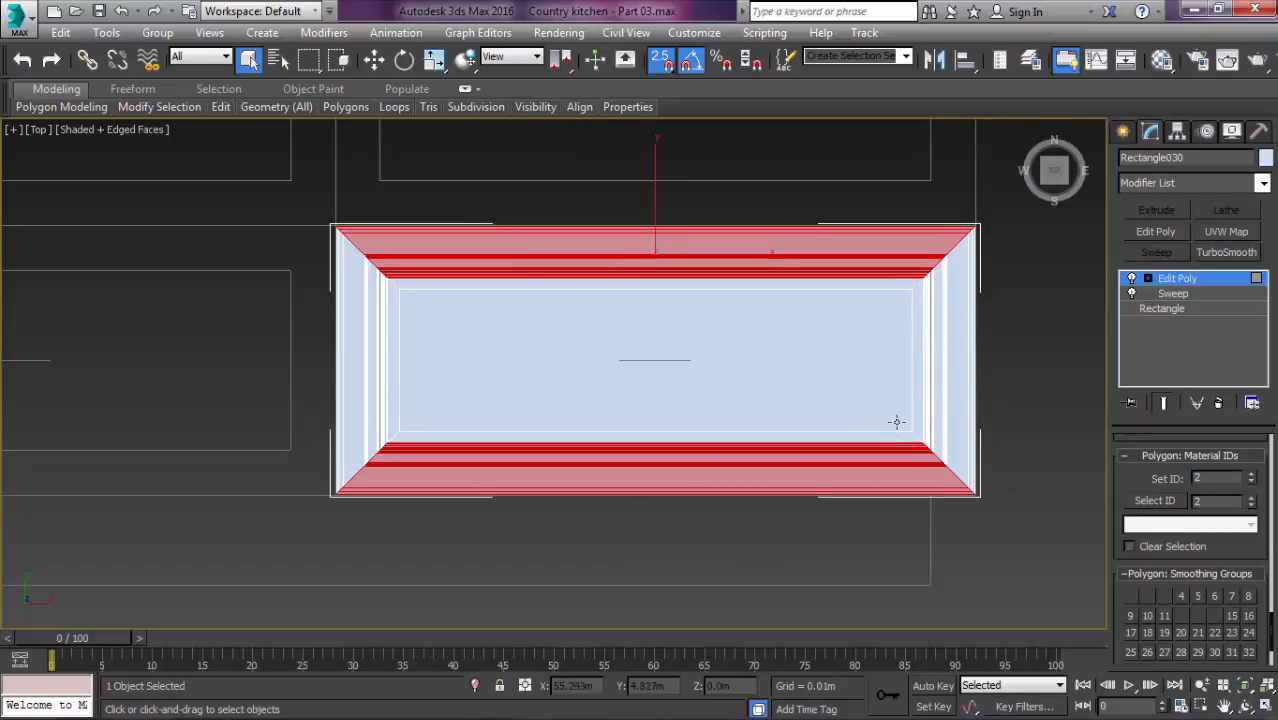
Step: Select the drawer front's centre panel polygon together with the four narrow border polygons around it
middle_click_drag(835, 361, 778, 421)
scroll(838, 350, "up", 4)
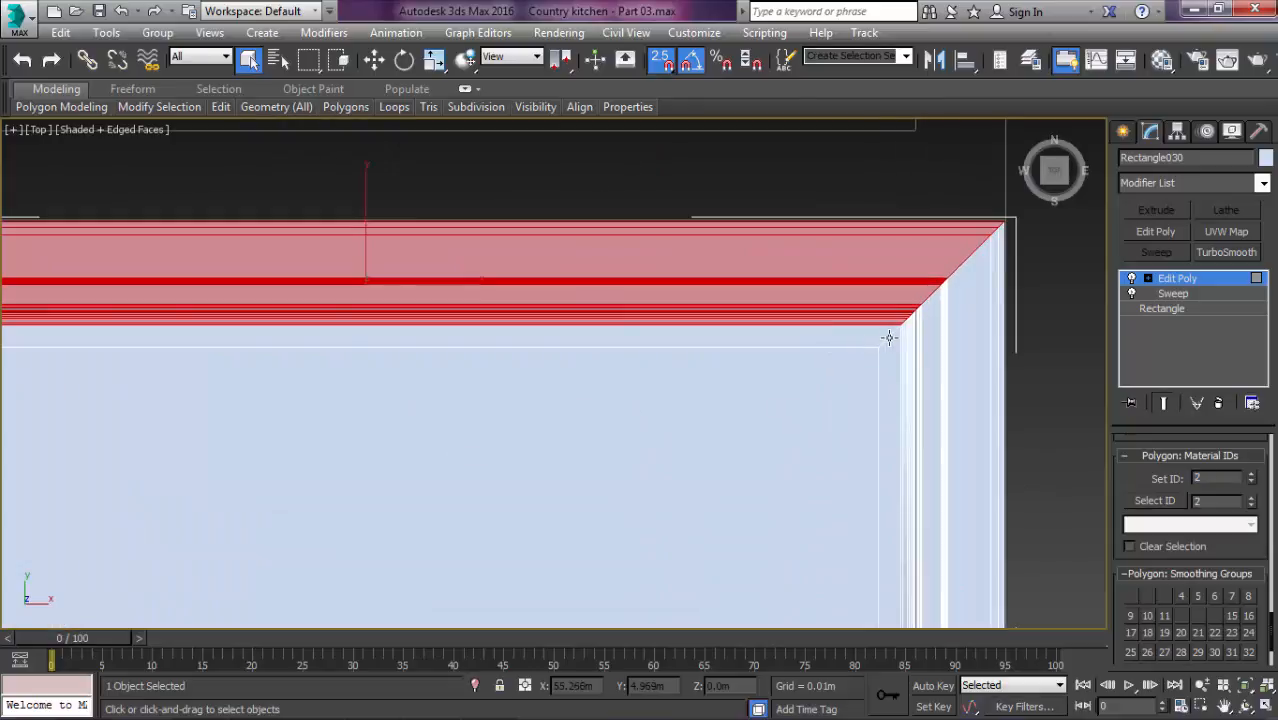
left_click(882, 358)
left_click(700, 458)
scroll(700, 458, "down", 5)
scroll(542, 476, "up", 6)
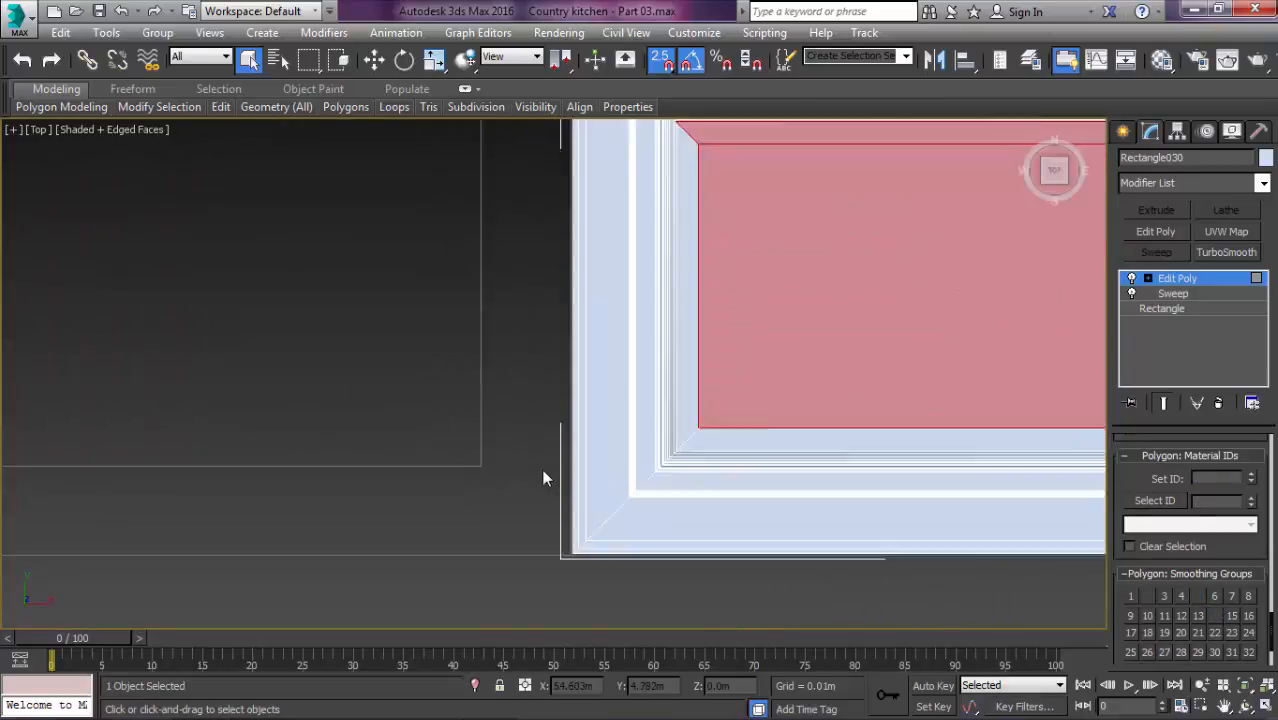
left_click(782, 421, "ctrl")
left_click(749, 406, "ctrl")
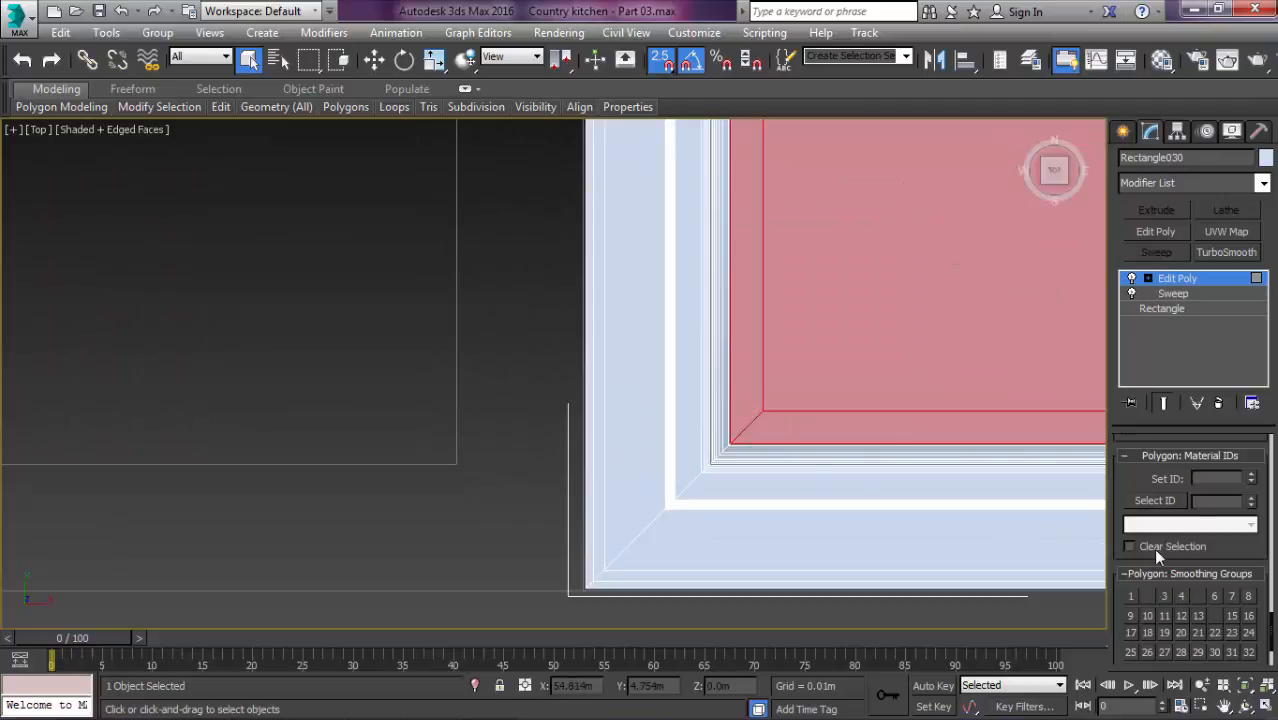
Step: Grow the polygon selection once to include the thin rim around the centre panel
middle_click_drag(1007, 497, 894, 469, "alt")
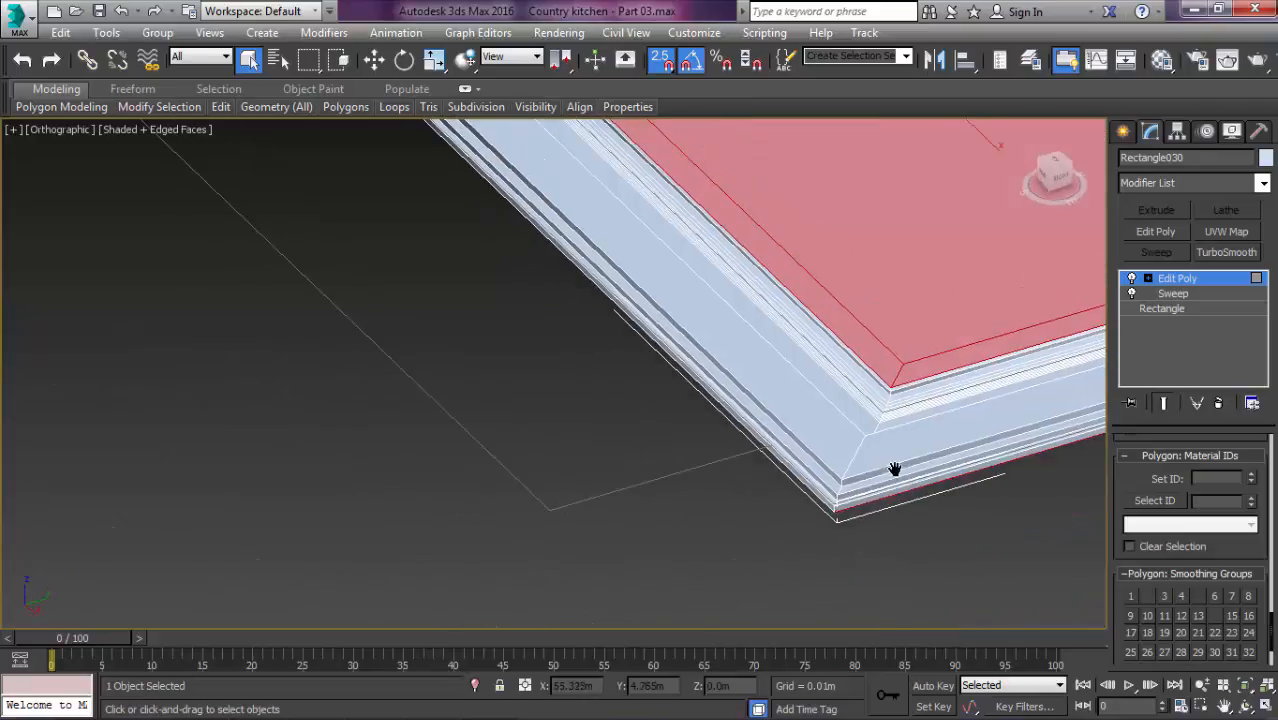
scroll(894, 469, "up", 3)
scroll(1157, 476, "up", 10)
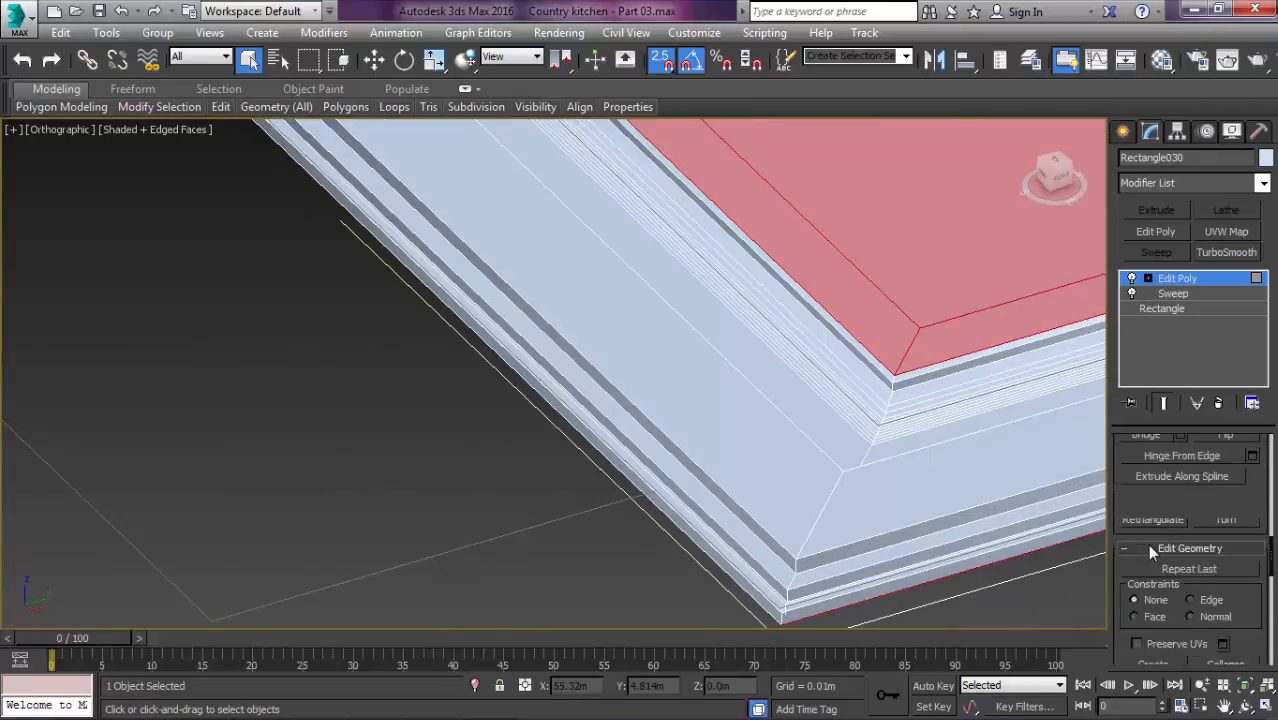
scroll(1190, 525, "down", 5)
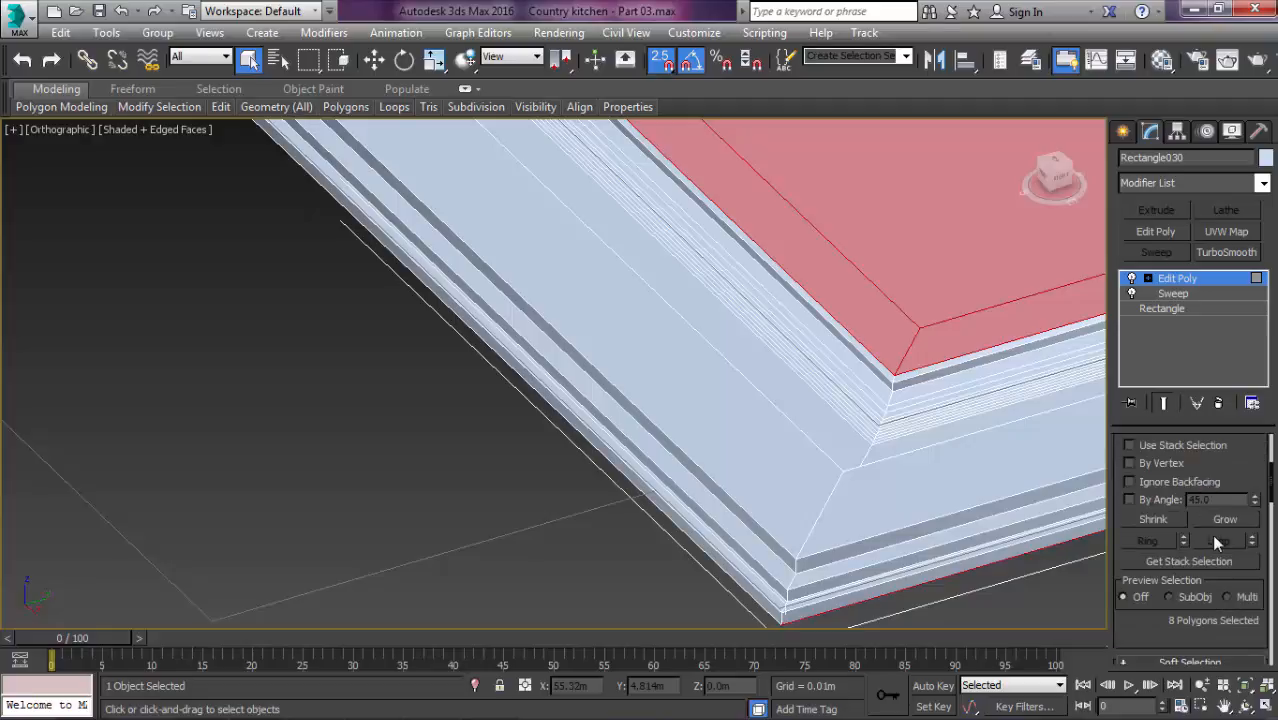
left_click(1224, 520)
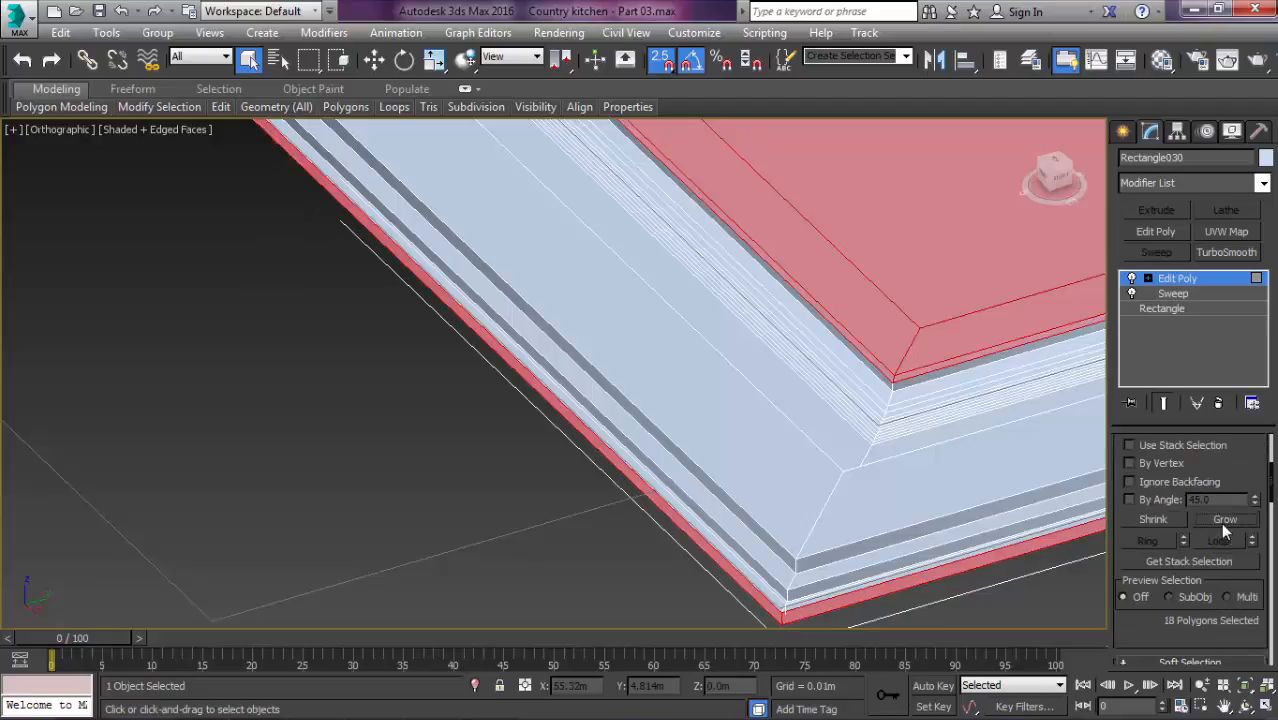
Step: Remove the back and outer-edge polygons from the selection, and grow the centre panel selection by one more ring
middle_click_drag(1000, 497, 741, 560, "alt")
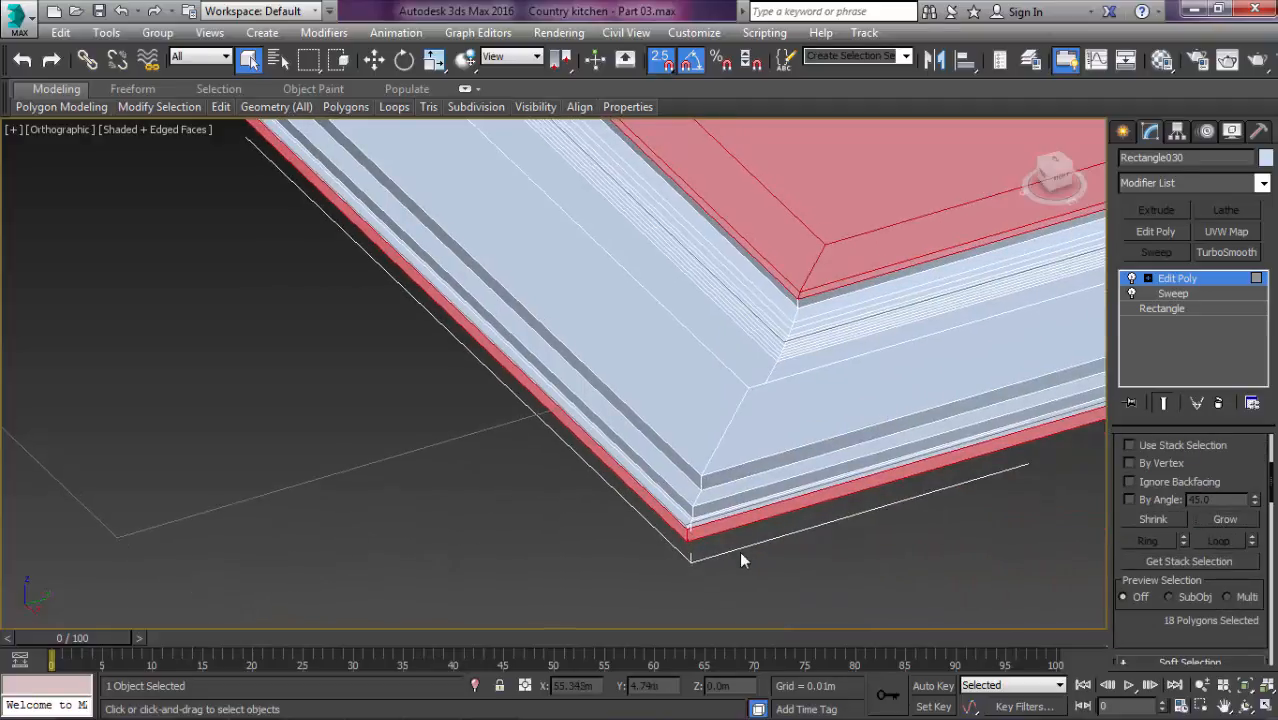
middle_click_drag(754, 505, 803, 562)
left_click_drag(593, 453, 595, 452, "alt")
key("f")
key("F3")
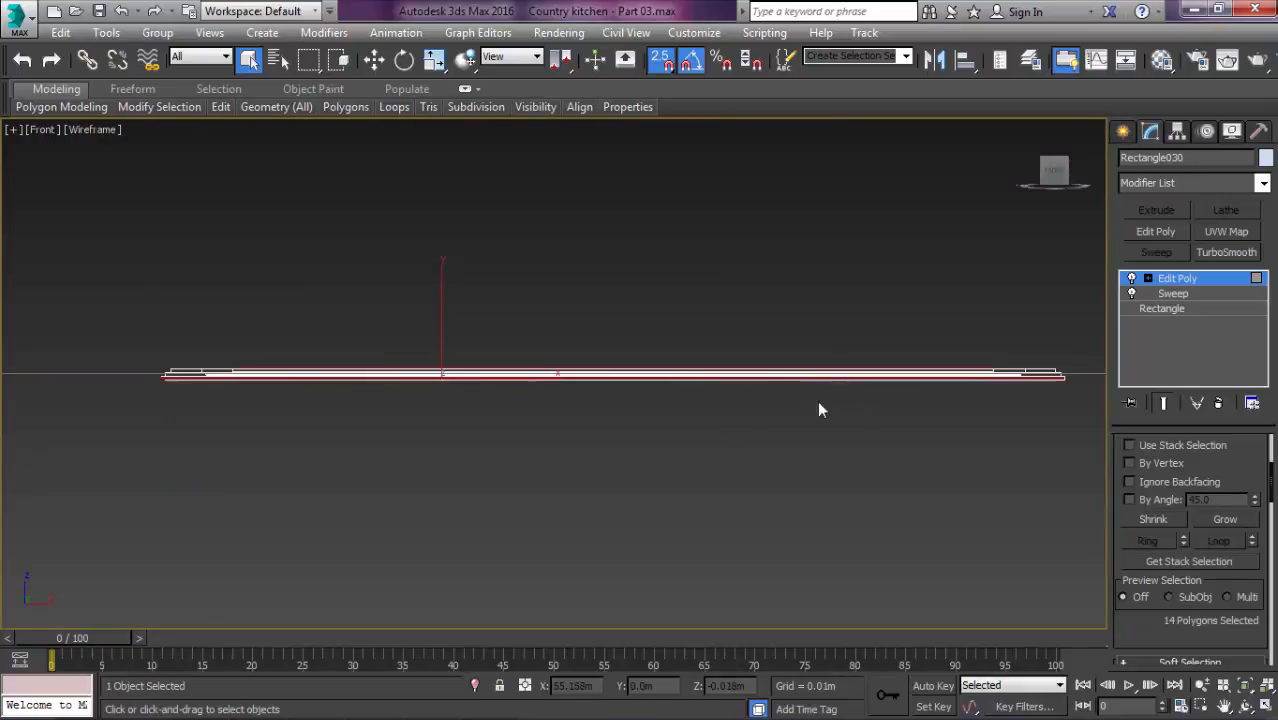
mouse_move(257, 424)
middle_mouse_down("alt")
mouse_move(379, 486)
mouse_move(408, 548)
middle_mouse_up("alt")
key("F3")
middle_click_drag(1000, 474, 816, 467)
scroll(819, 474, "up", 5)
scroll(762, 466, "up", 3)
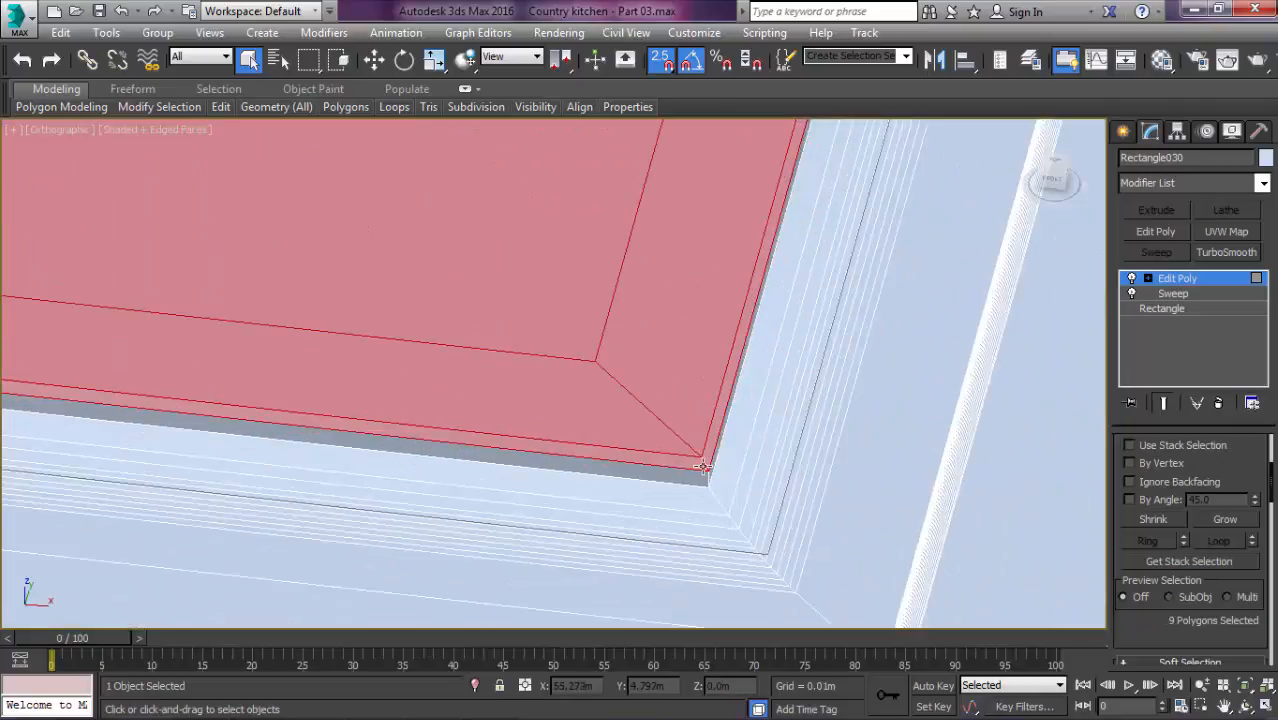
left_click(1214, 518)
Step: Assign a material ID to the selected centre panel polygons and leave polygon editing
scroll(872, 478, "down", 3)
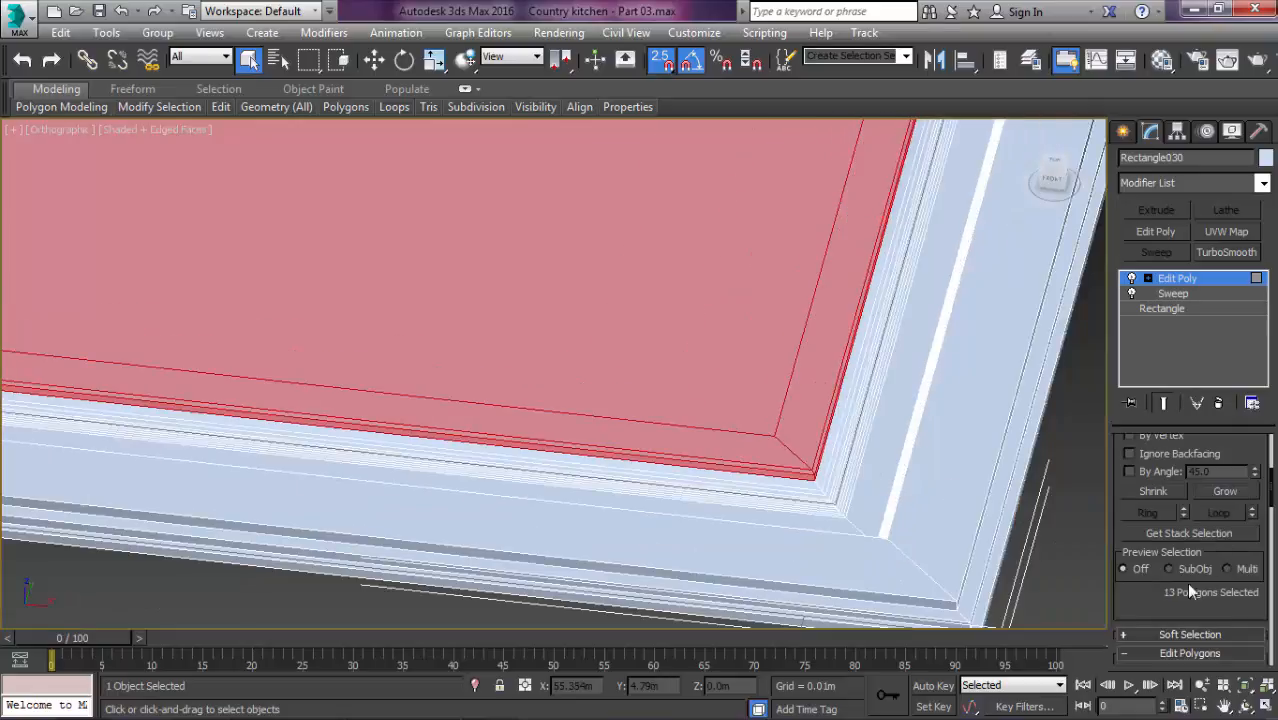
scroll(1187, 595, "down", 4)
scroll(1192, 533, "down", 10)
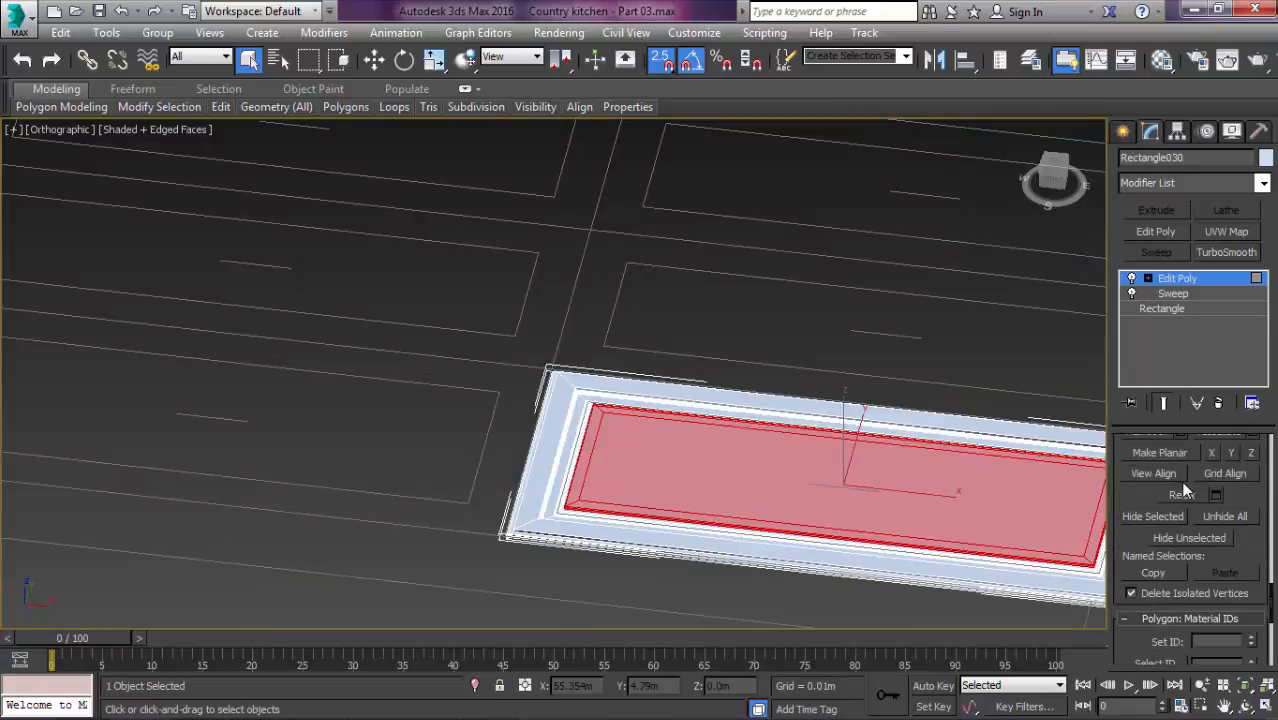
key("Return")
middle_click_drag(934, 472, 457, 359)
key("t")
key("z")
key("4")
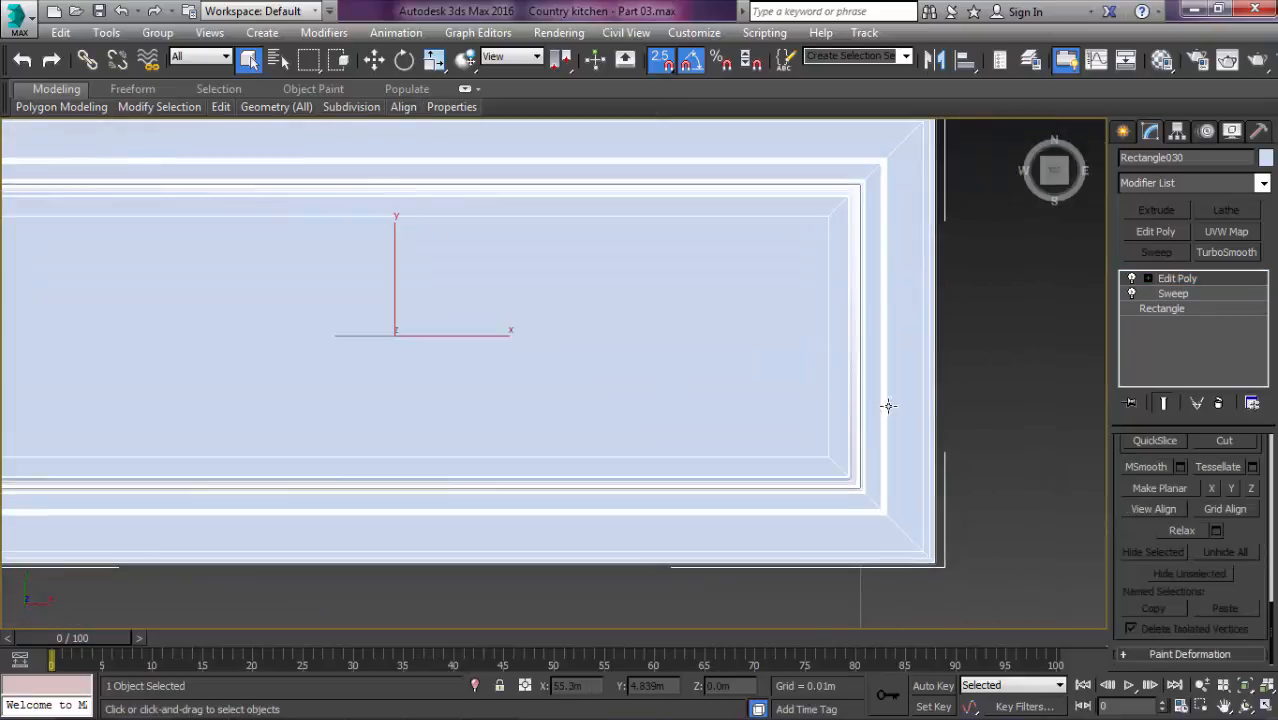
Step: Turn off the edged-faces display to show the finished drawer front in plain shading
scroll(887, 405, "down", 3)
middle_click_drag(887, 405, 827, 448)
left_click(892, 449)
left_click(708, 395)
key("F4")
scroll(896, 422, "up", 2)
Step: Switch to the file browser's render folder, open the finalisto8 image in Windows Photo Viewer, and close the folder window
key("alt+Tab")
key("Tab")
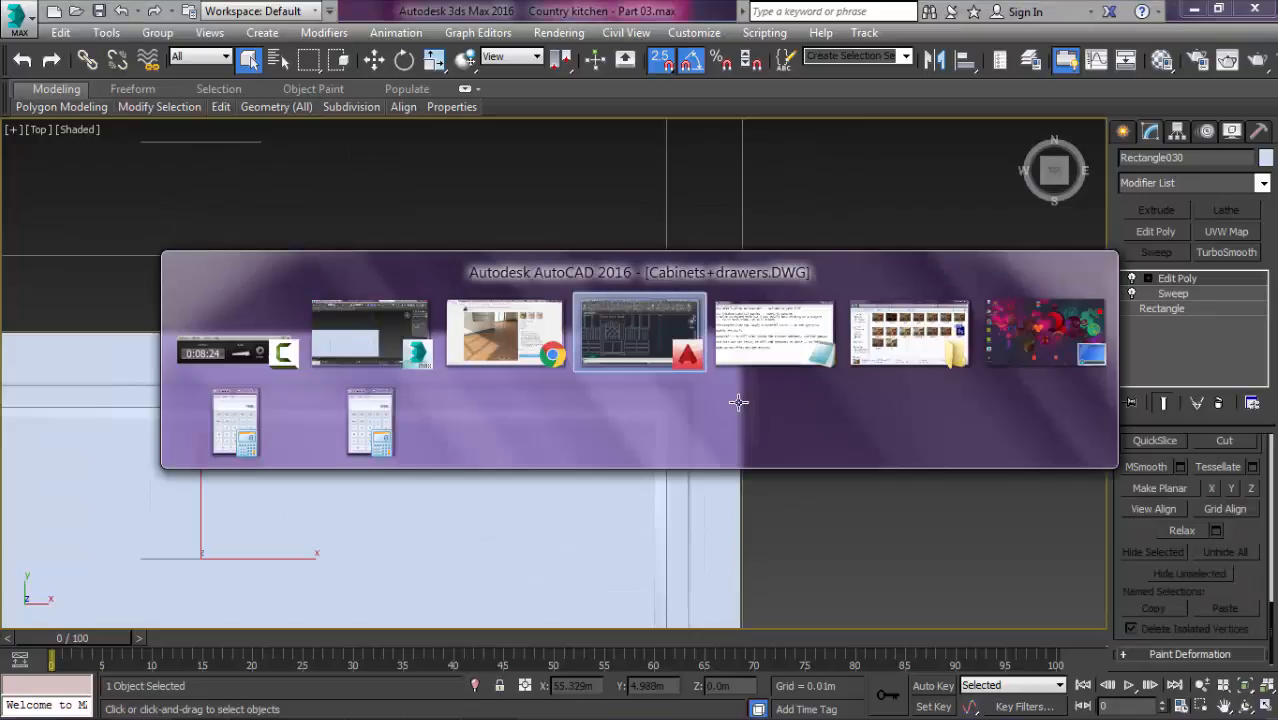
key("Tab")
key("Tab")
key("Tab")
key("shift+Tab")
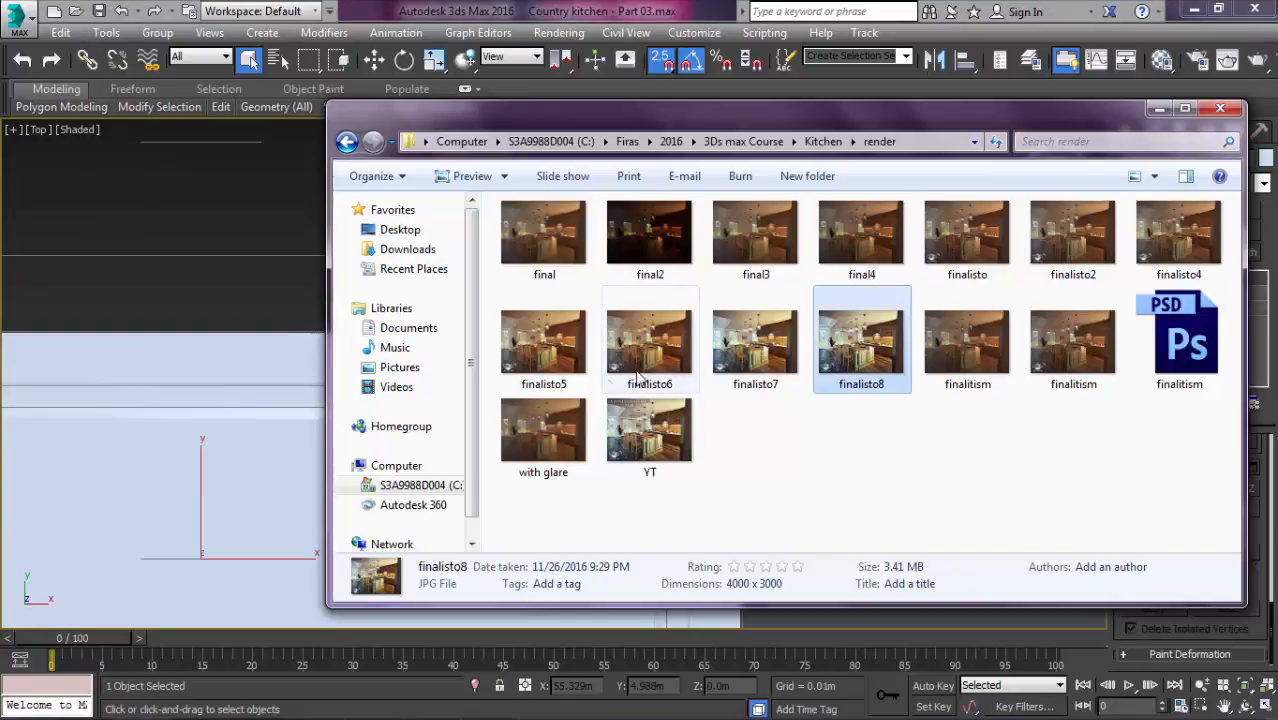
key("Return")
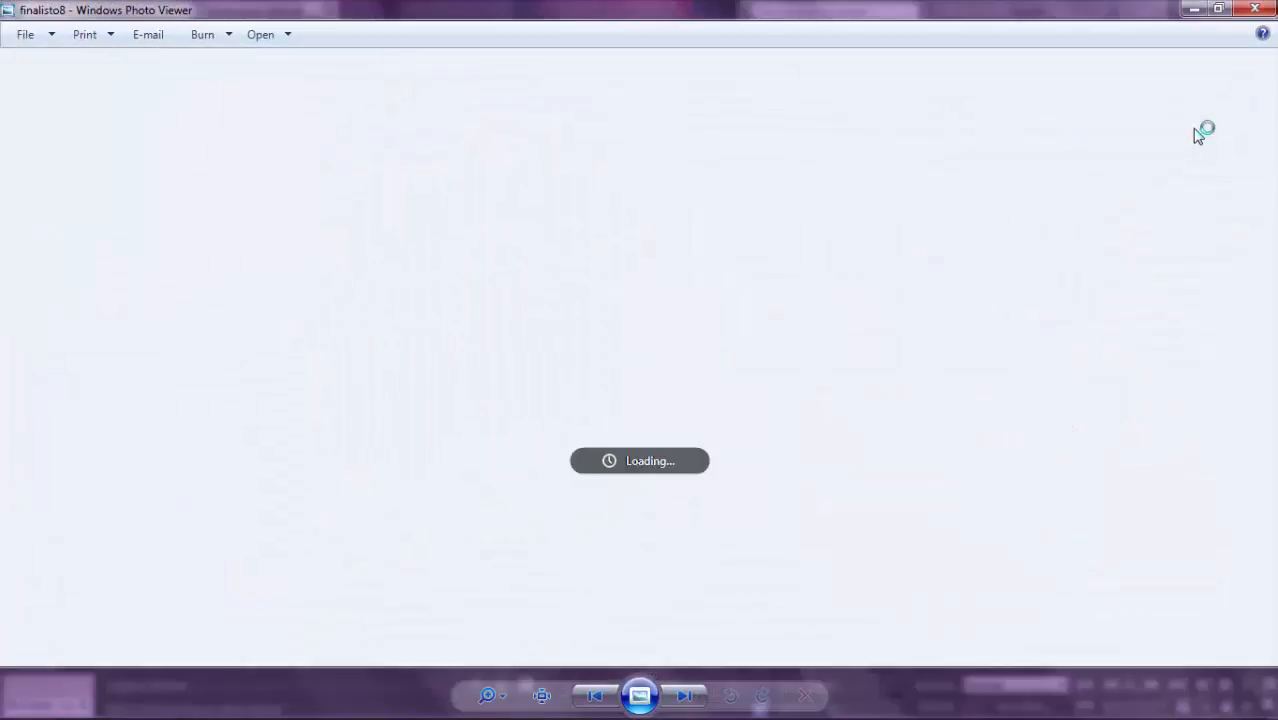
key("alt+Tab")
left_click(1223, 105)
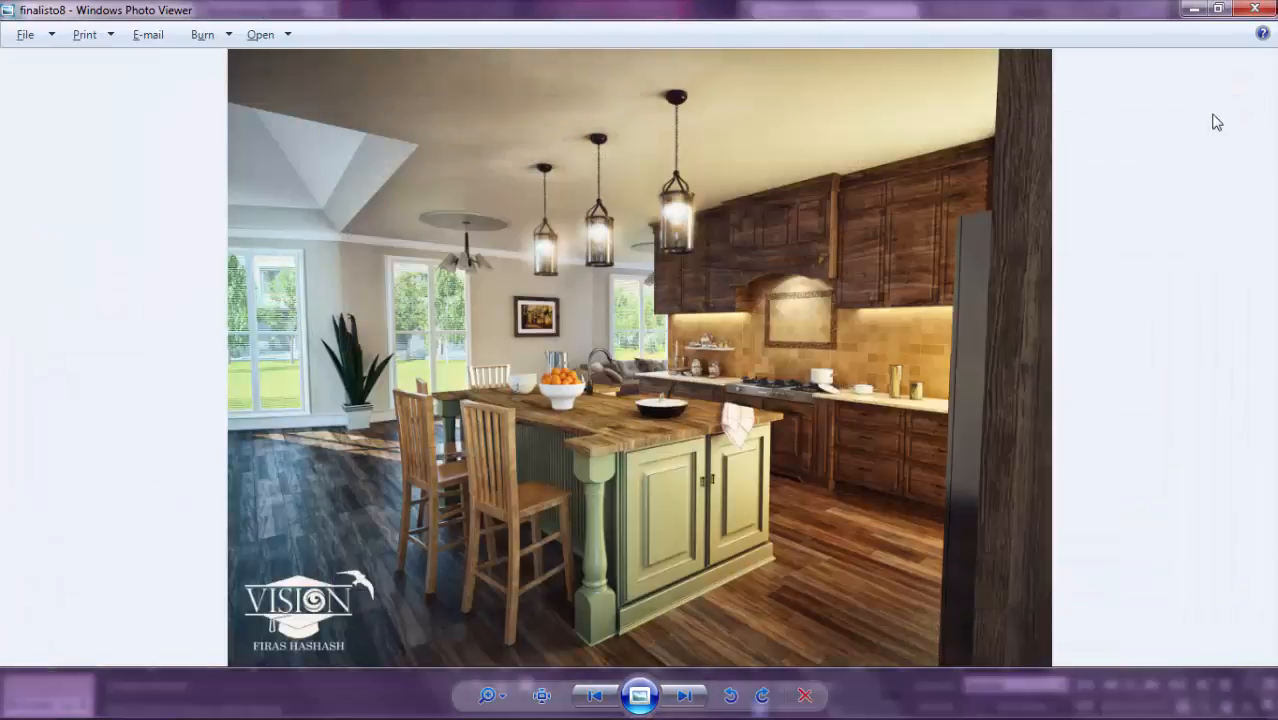
Step: Examine the mitred frame corners and raised panels of the green island cabinet doors in the render
scroll(996, 458, "up", 6)
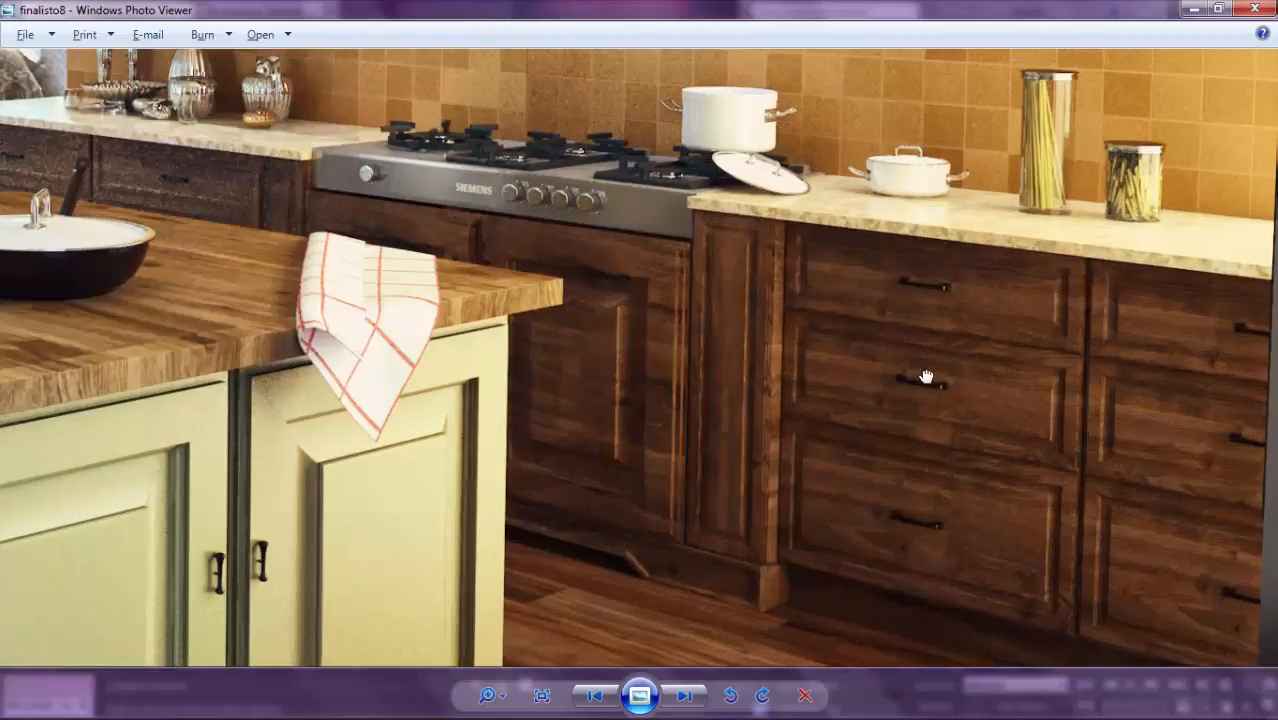
scroll(308, 163, "up", 5)
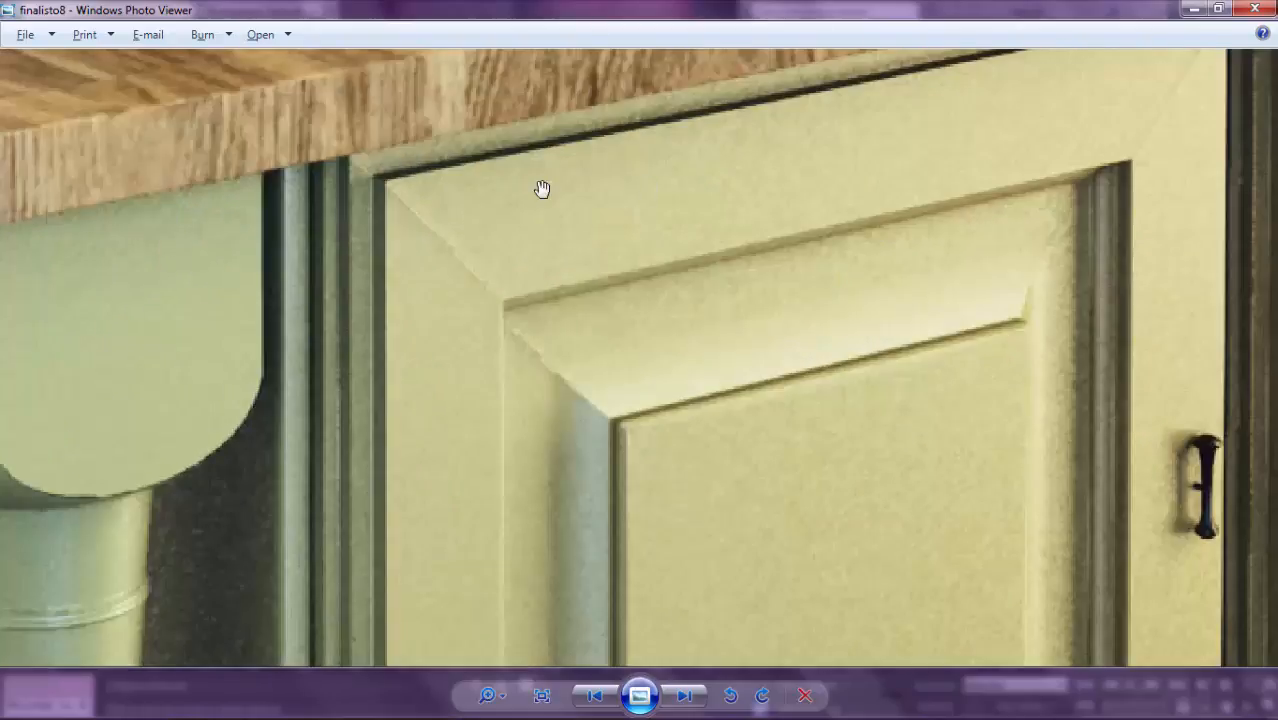
scroll(542, 189, "up", 1)
left_click_drag(558, 228, 711, 414)
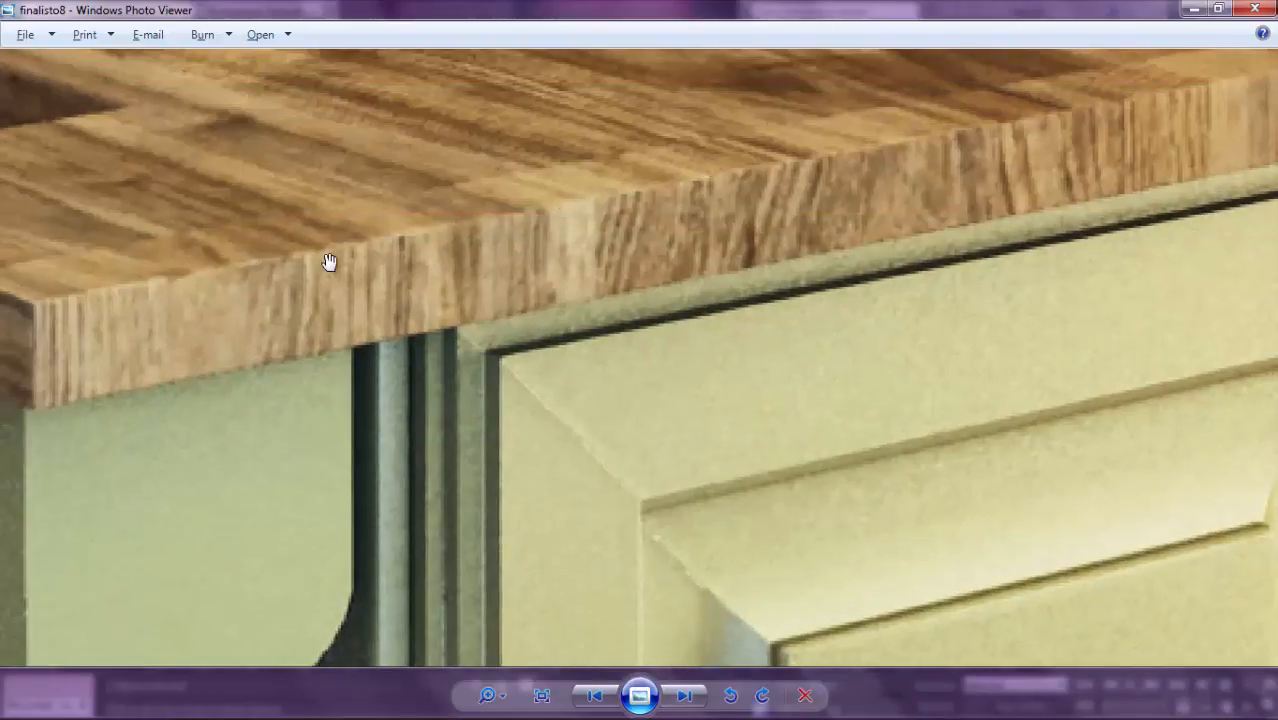
scroll(337, 262, "down", 2)
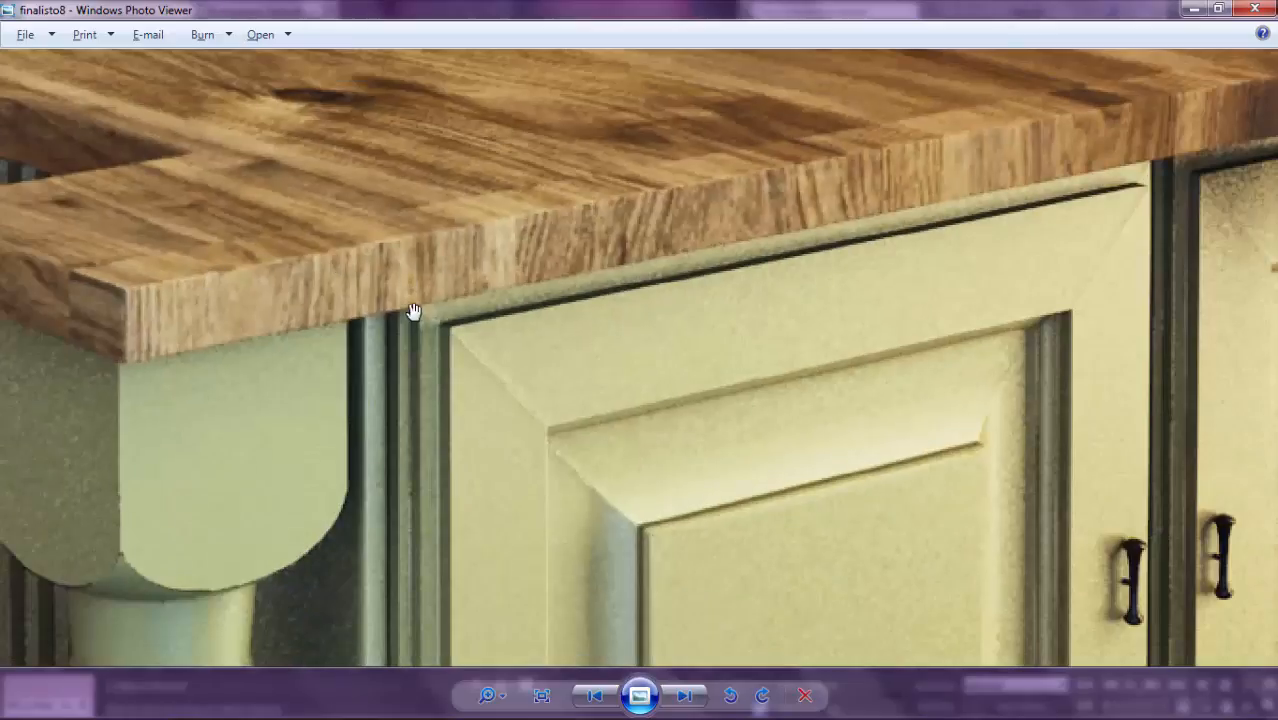
scroll(413, 311, "up", 2)
scroll(482, 408, "down", 5)
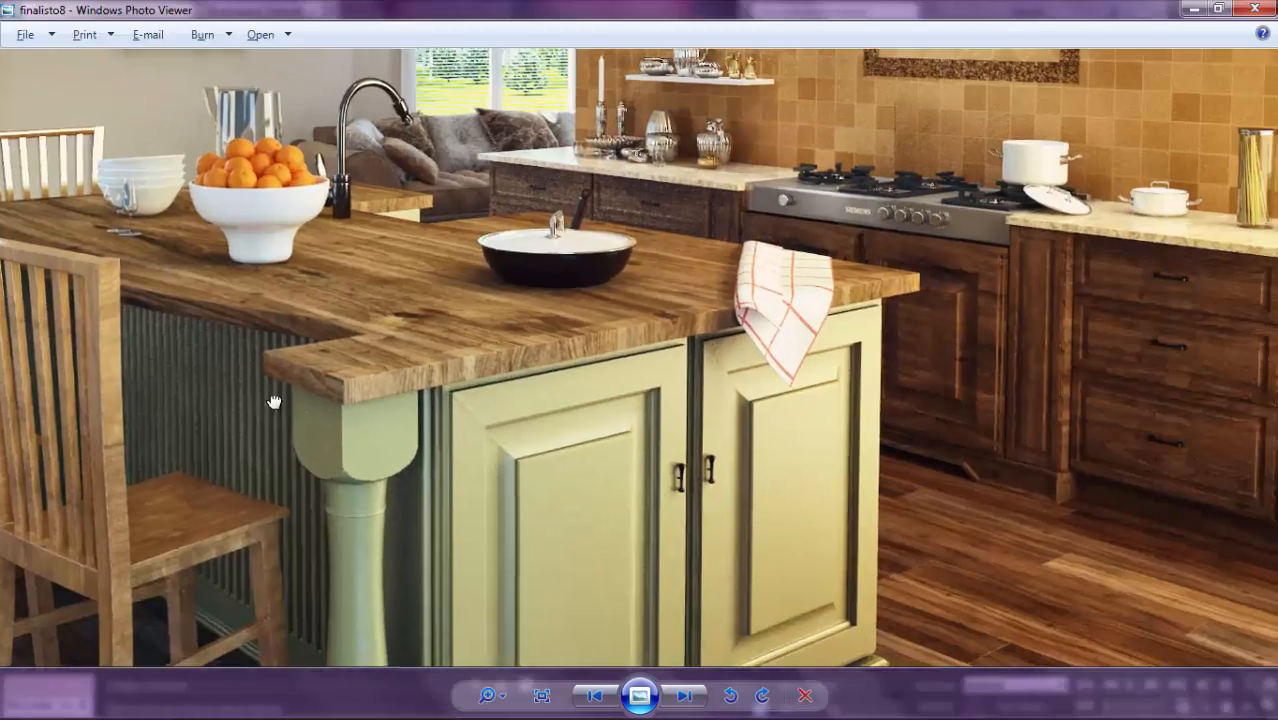
Step: Examine the wood grain direction at the corners and joints of the dark wooden drawer and door fronts
left_click_drag(1262, 443, 822, 388)
scroll(924, 314, "up", 4)
scroll(788, 325, "up", 6)
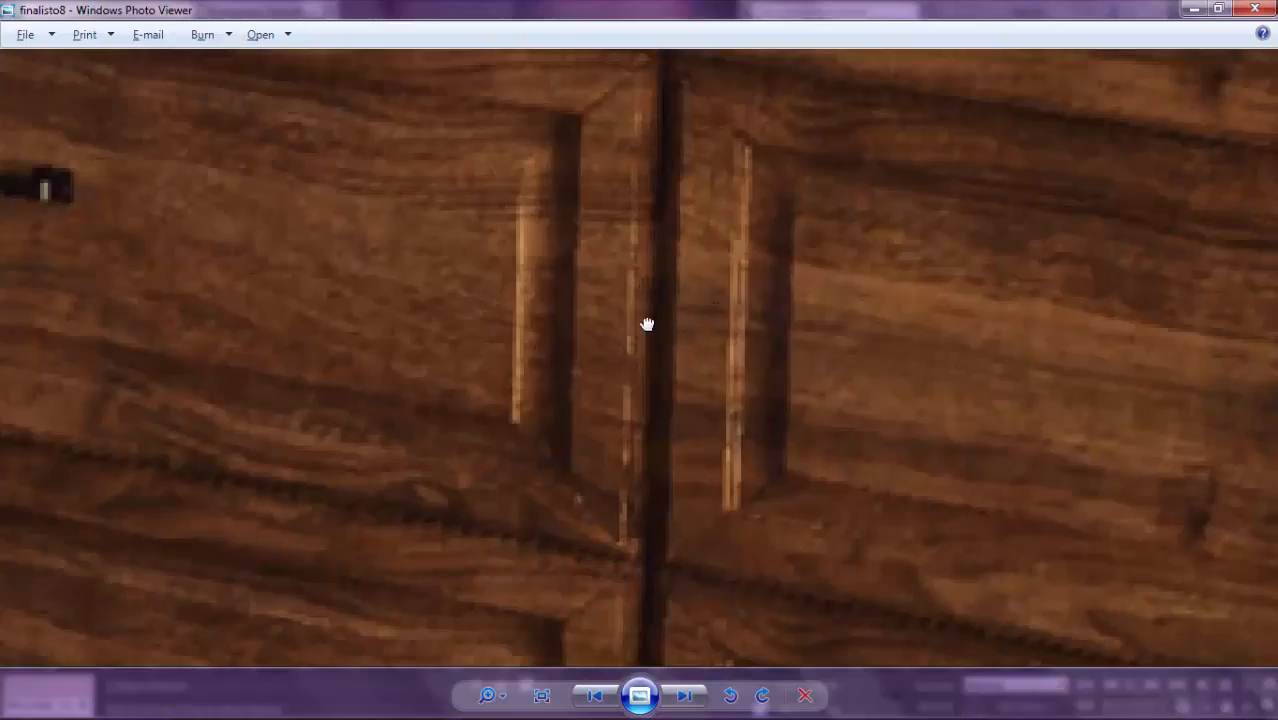
left_click_drag(647, 324, 682, 163)
scroll(782, 448, "down", 5)
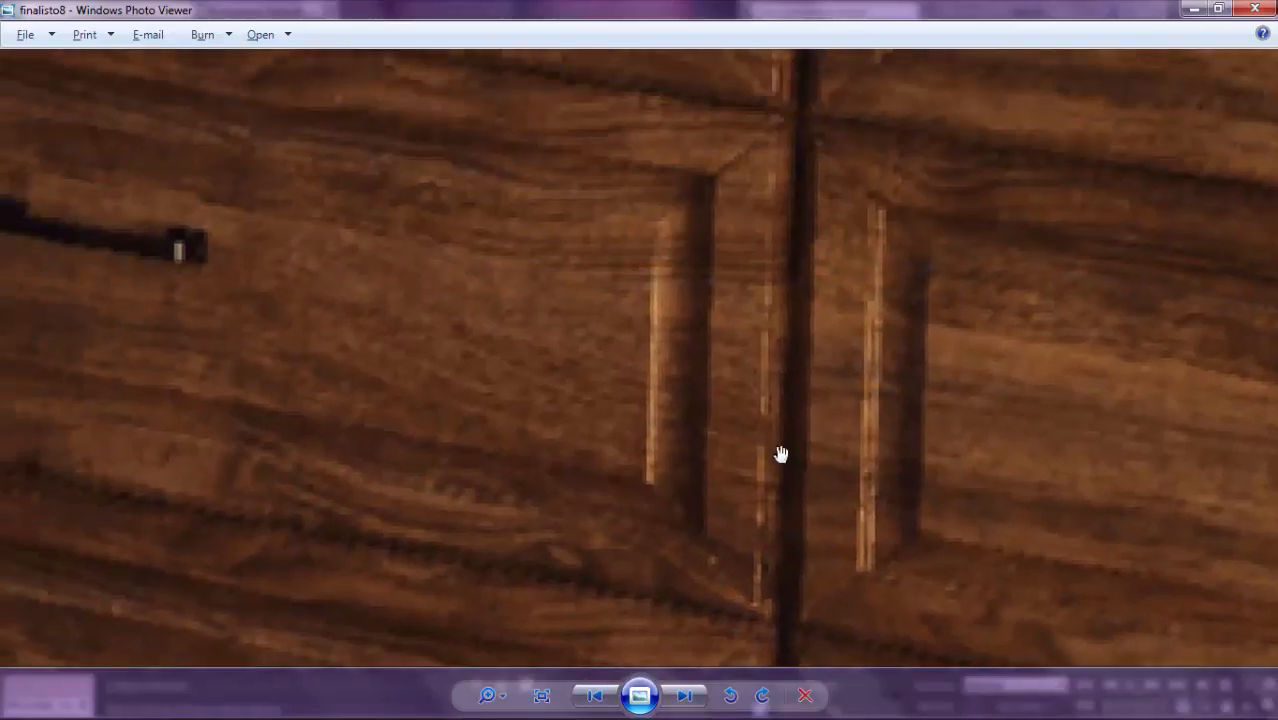
scroll(625, 323, "up", 4)
scroll(712, 300, "up", 2)
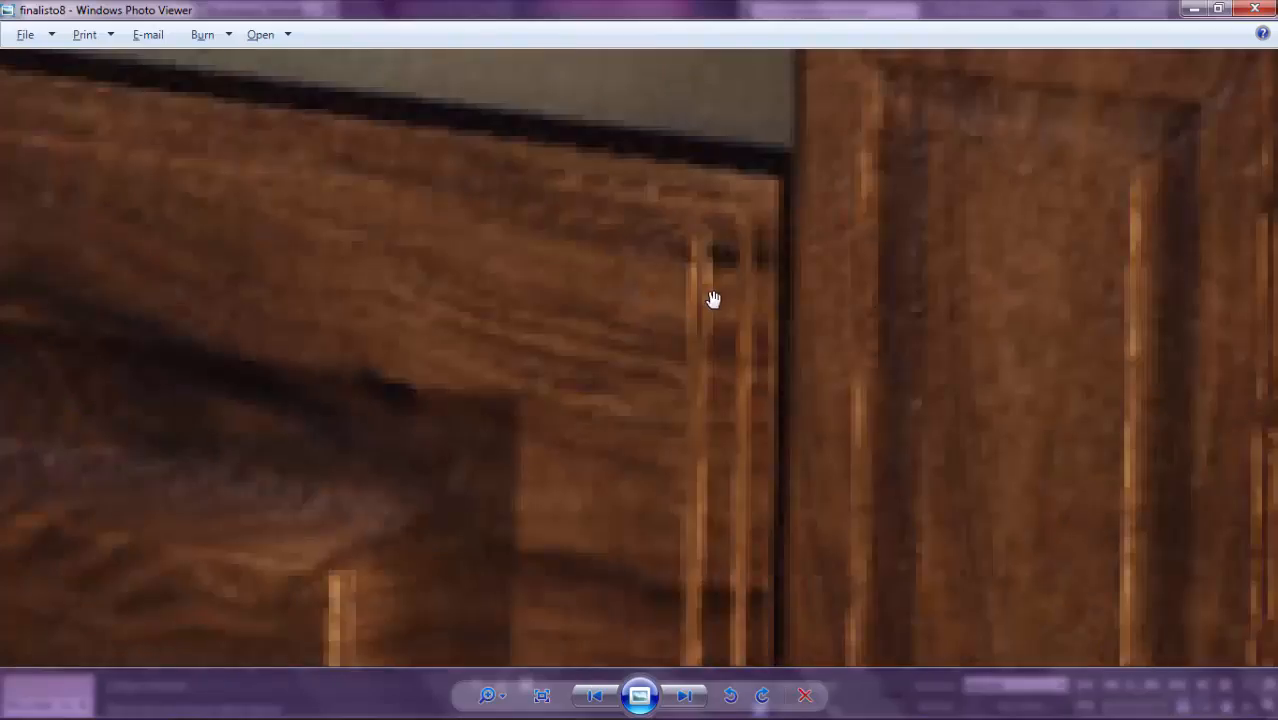
Step: Put the reference render away, return to 3ds Max and frame the whole drawer front in the Top view
scroll(712, 300, "down", 3)
scroll(611, 248, "up", 3)
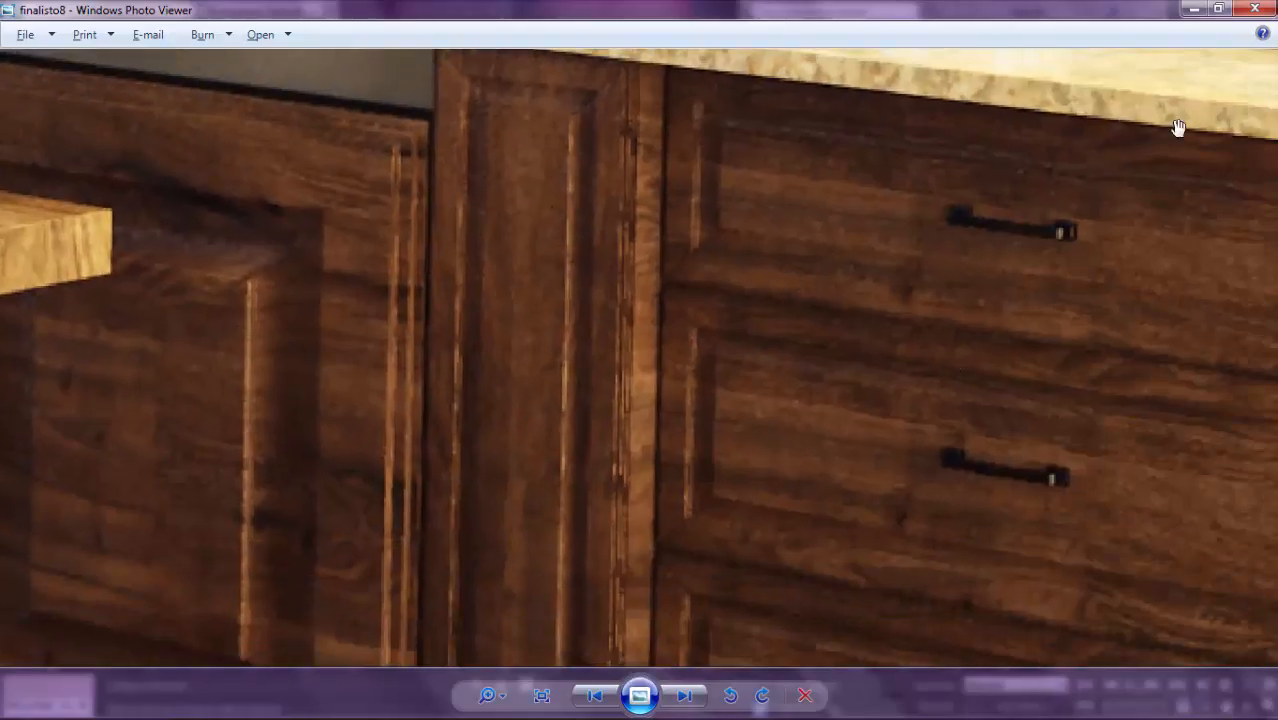
left_click(1194, 10)
key("z")
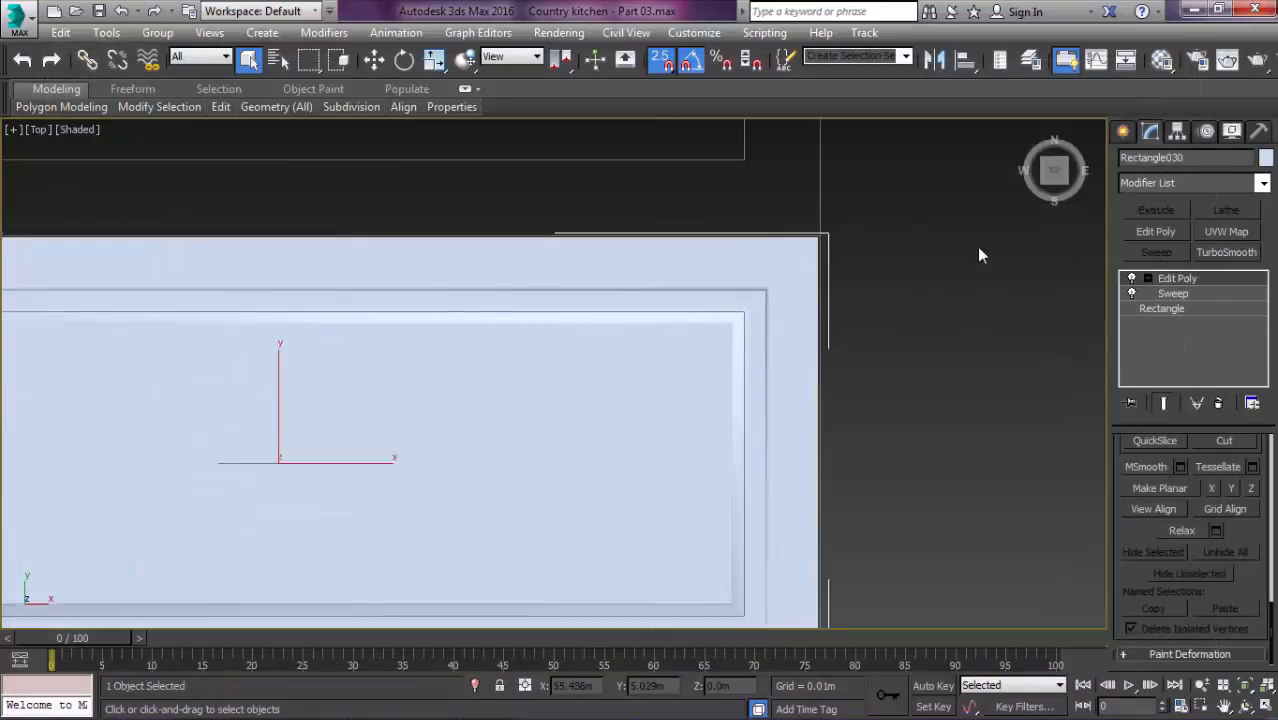
middle_click_drag(950, 290, 889, 280)
Step: Add another Edit Poly and a TurboSmooth modifier with 2 iterations to the drawer front, and switch the smoothing off
left_click(1160, 233)
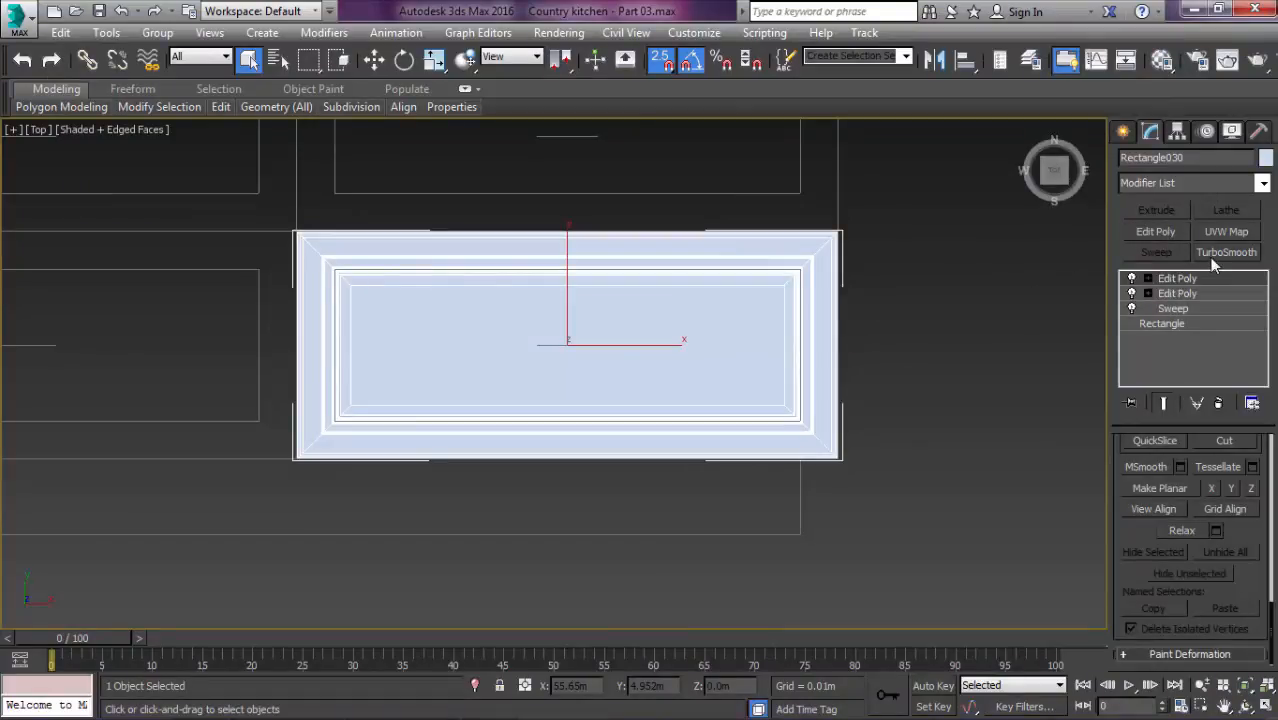
left_click(1211, 253)
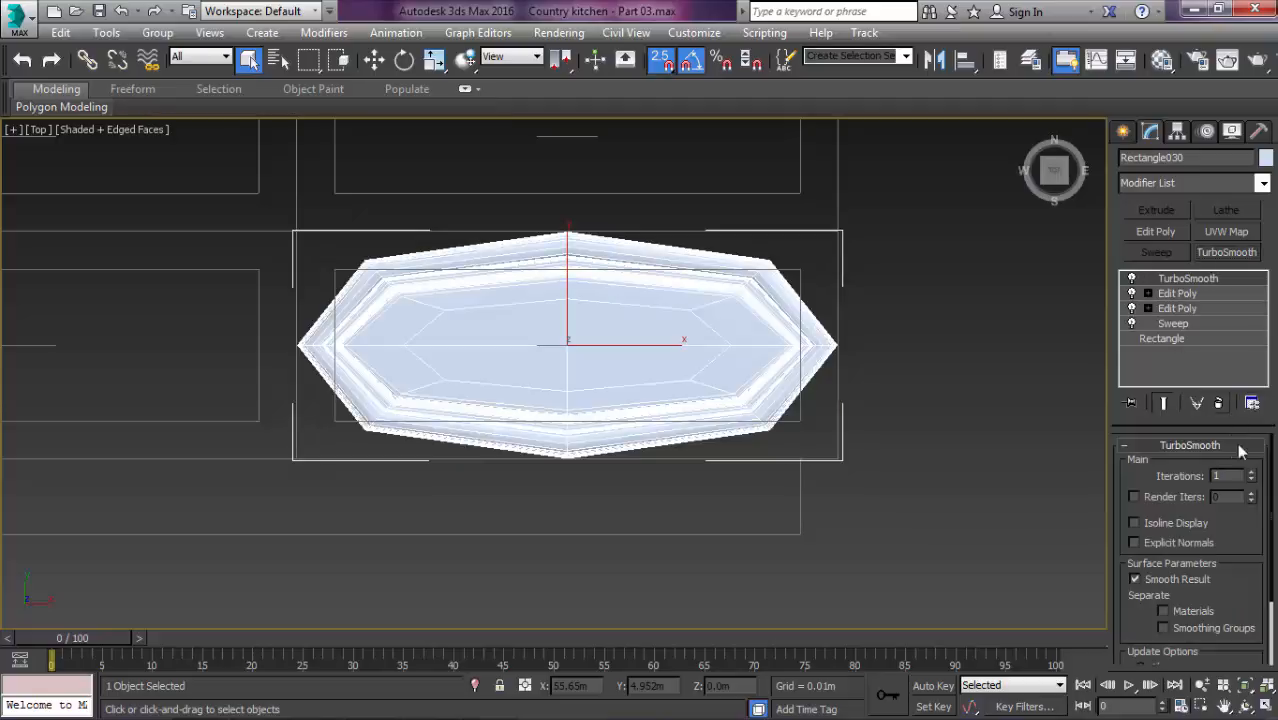
left_click(1251, 474)
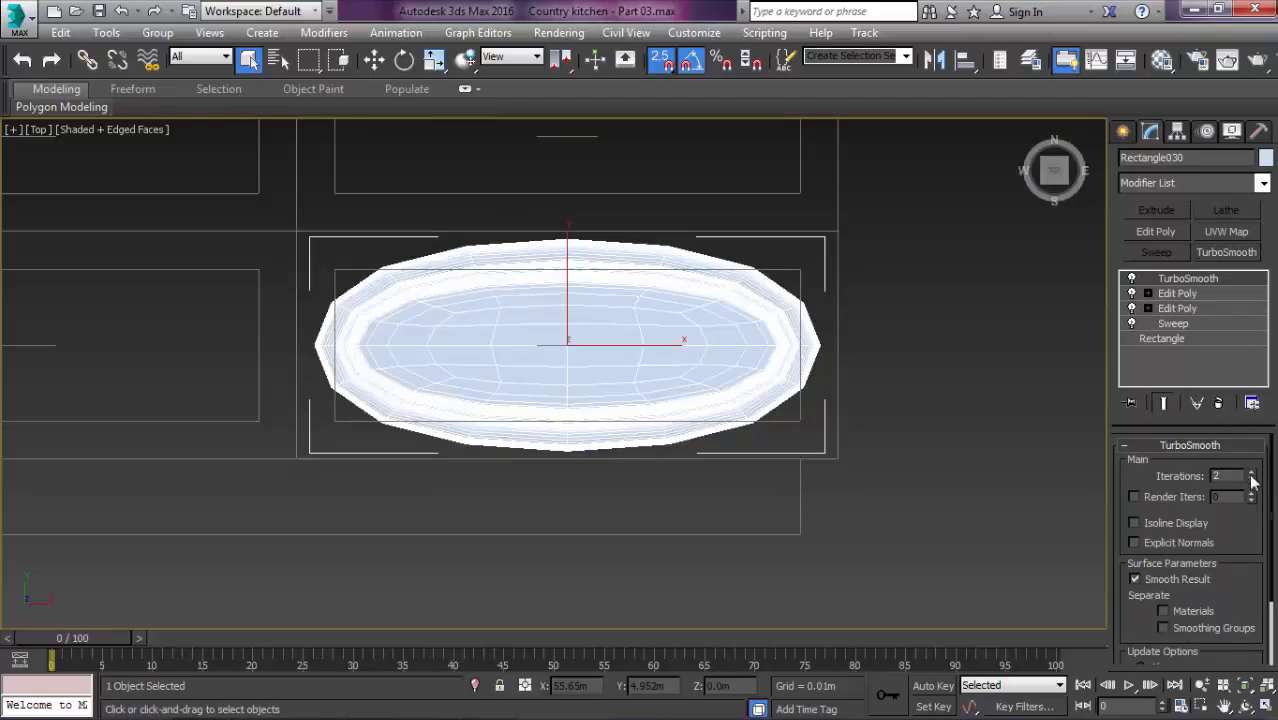
left_click(1131, 279)
middle_click_drag(868, 311, 760, 389)
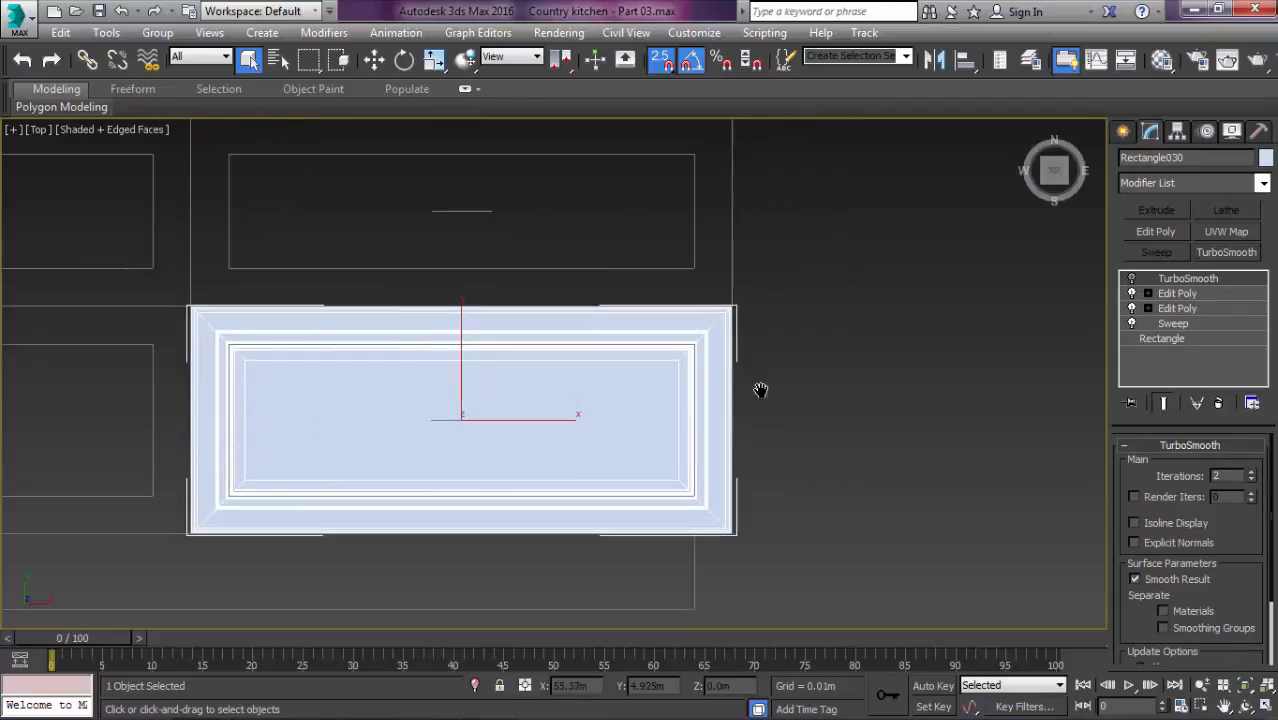
left_click(1166, 296)
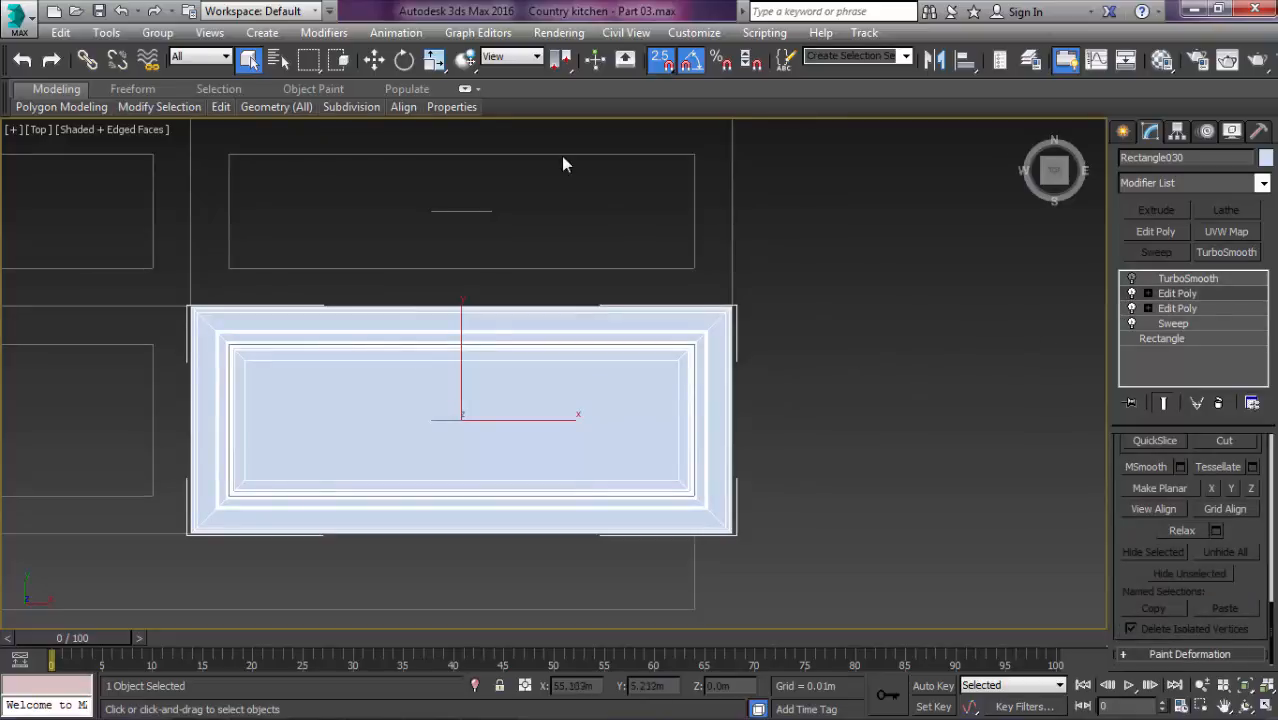
right_click(511, 93)
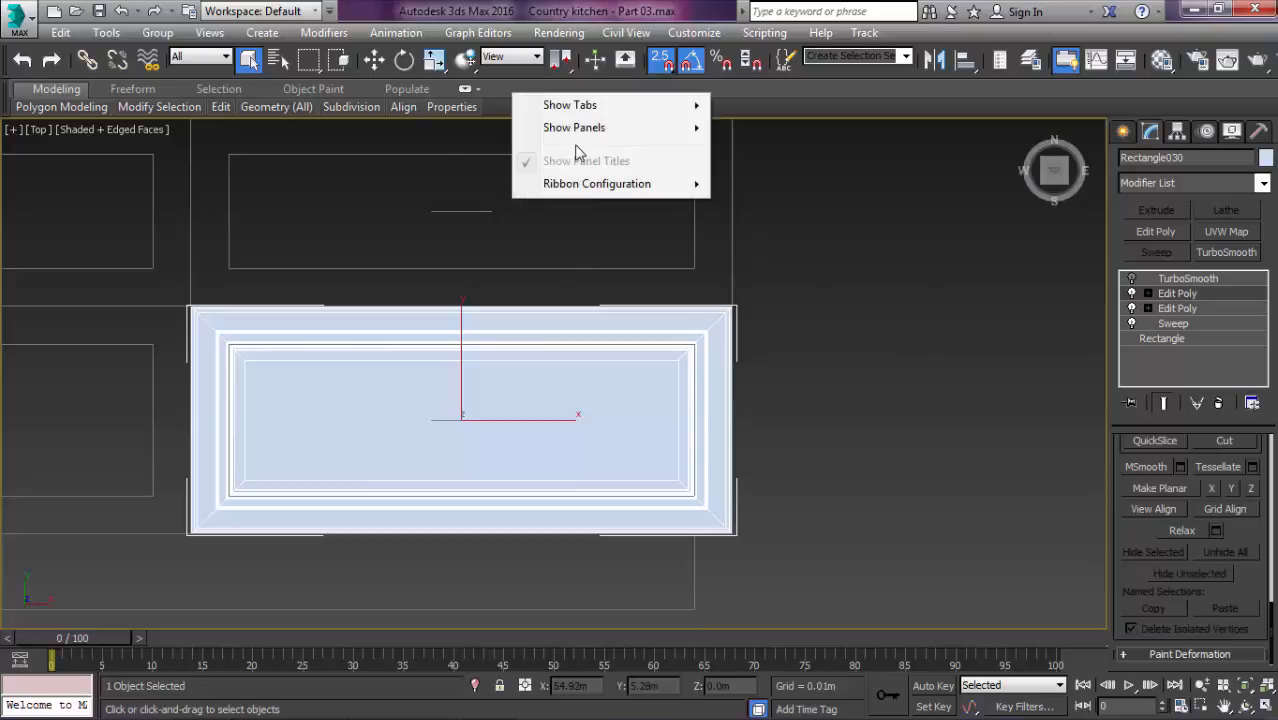
left_click(533, 106)
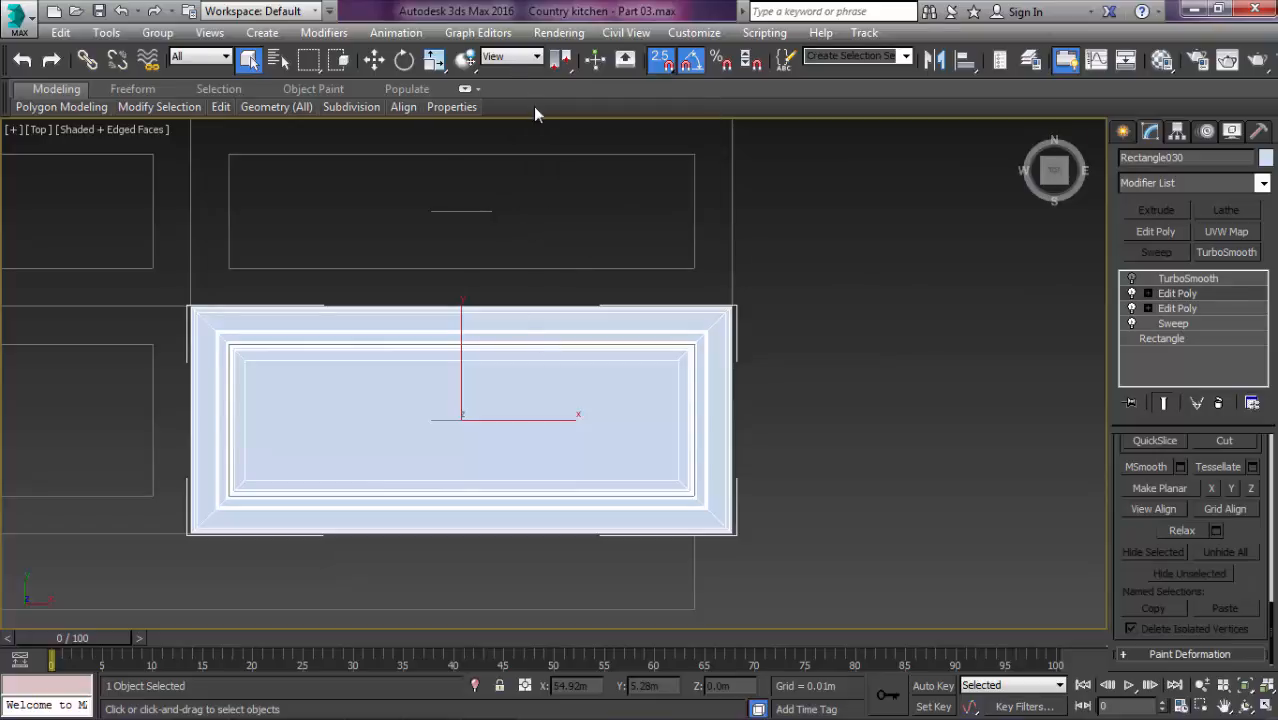
right_click(530, 74)
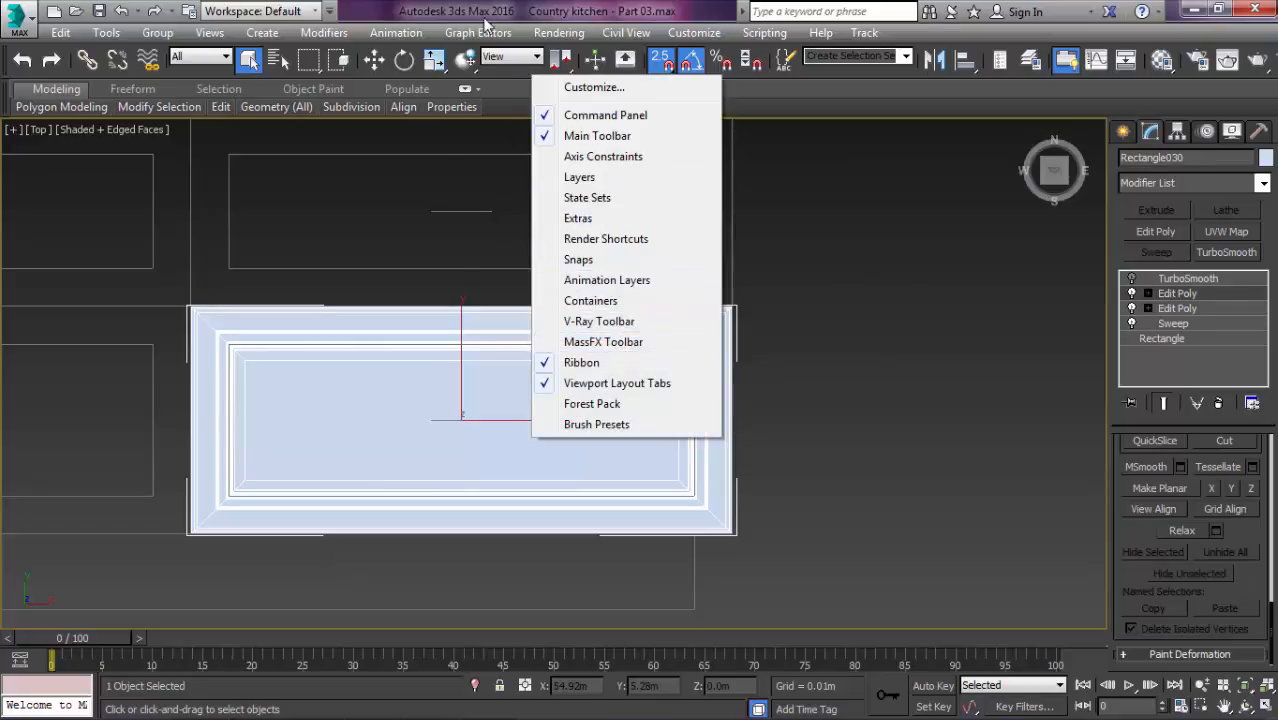
left_click(266, 156)
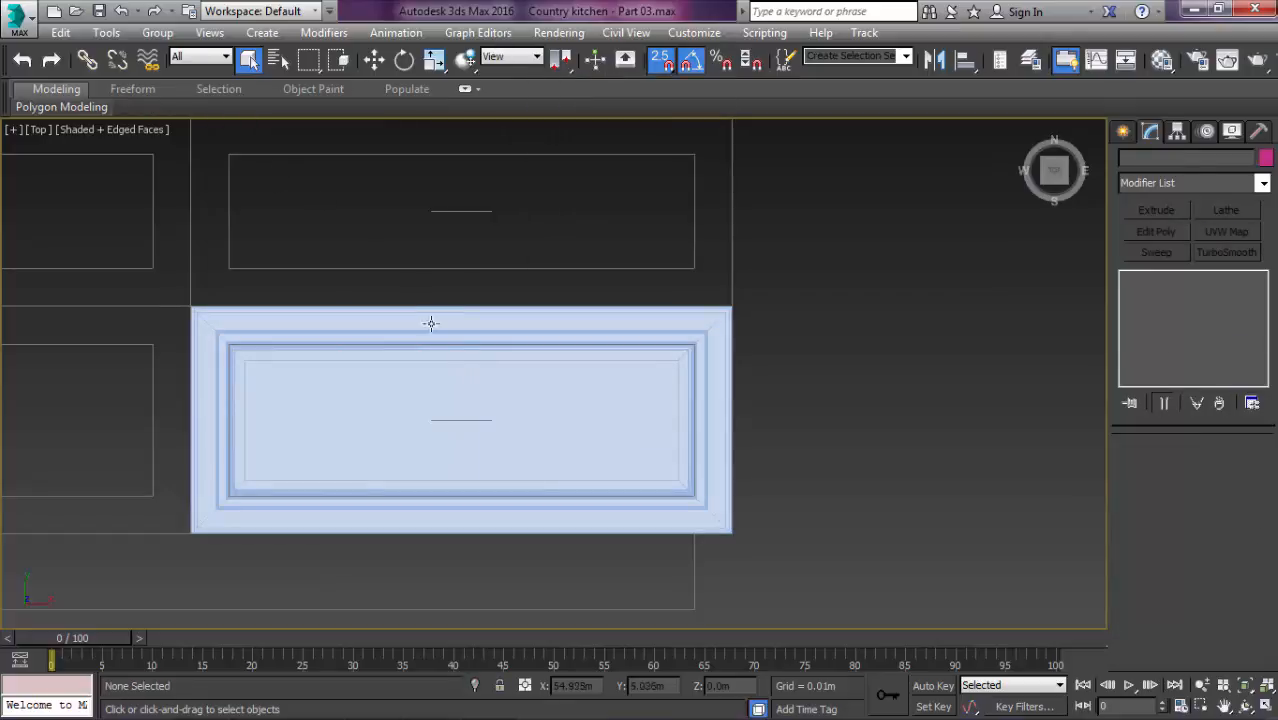
Step: Reselect the drawer front's upper Edit Poly level and, in wireframe, use Swift Loop to add a loop just inside the outer frame edge
left_click(491, 390)
left_click(1170, 293)
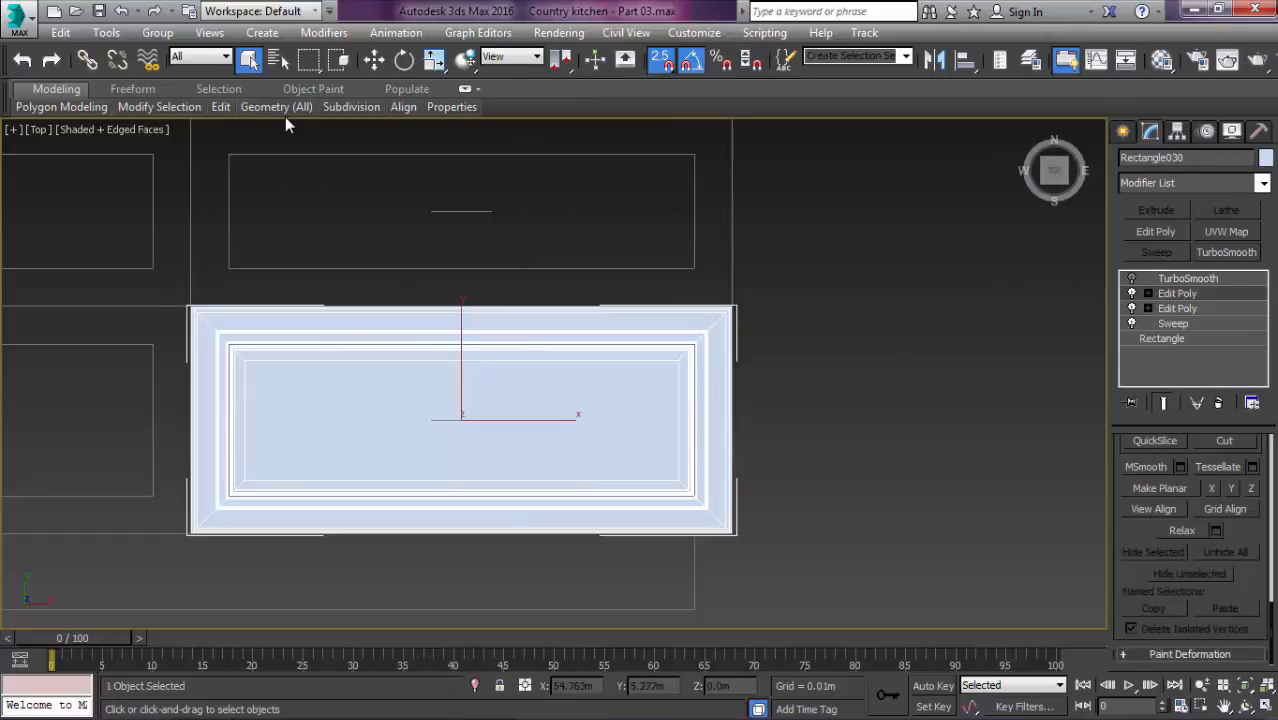
mouse_move(224, 107)
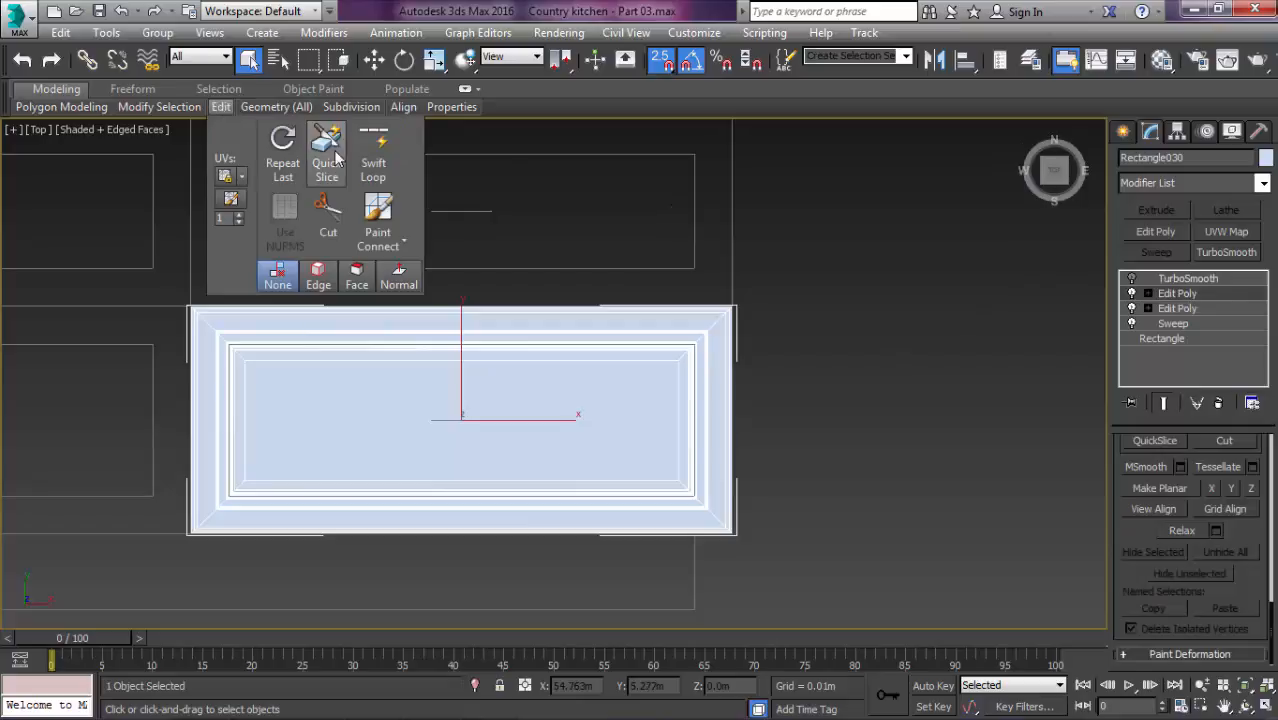
left_click(373, 150)
scroll(777, 298, "up", 5)
key("F3")
scroll(570, 347, "up", 10)
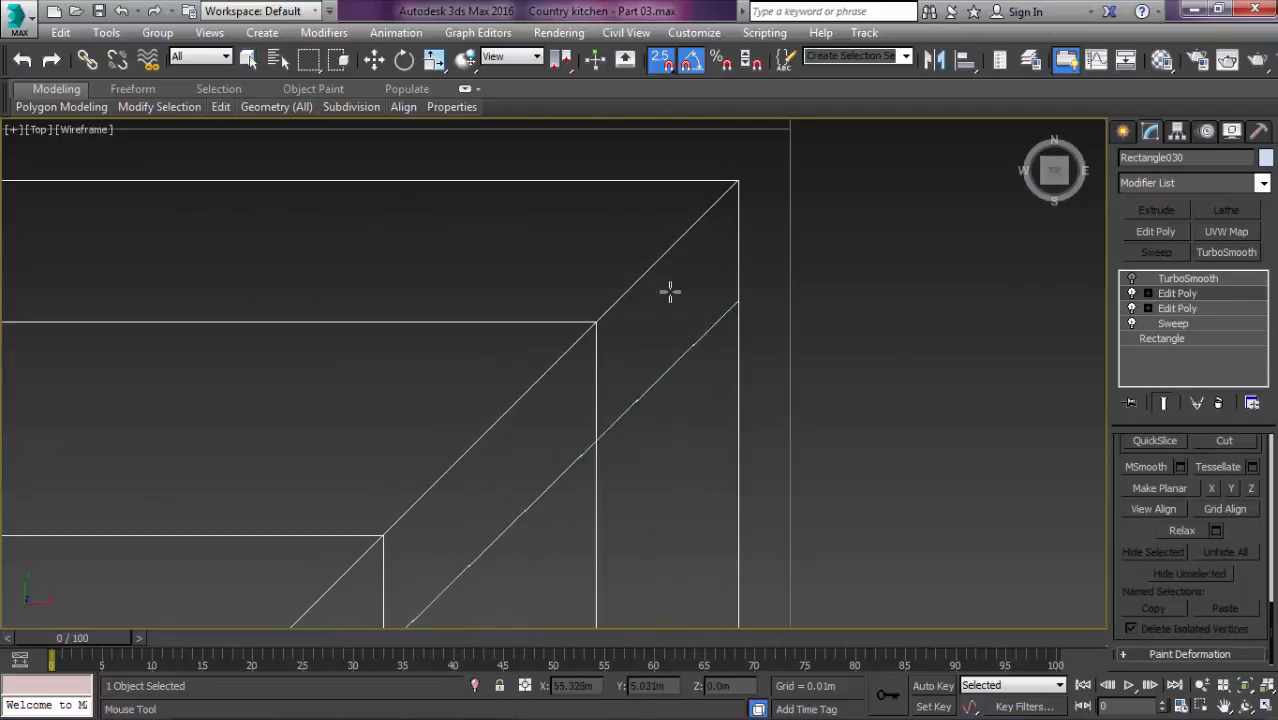
middle_click_drag(768, 182, 698, 318)
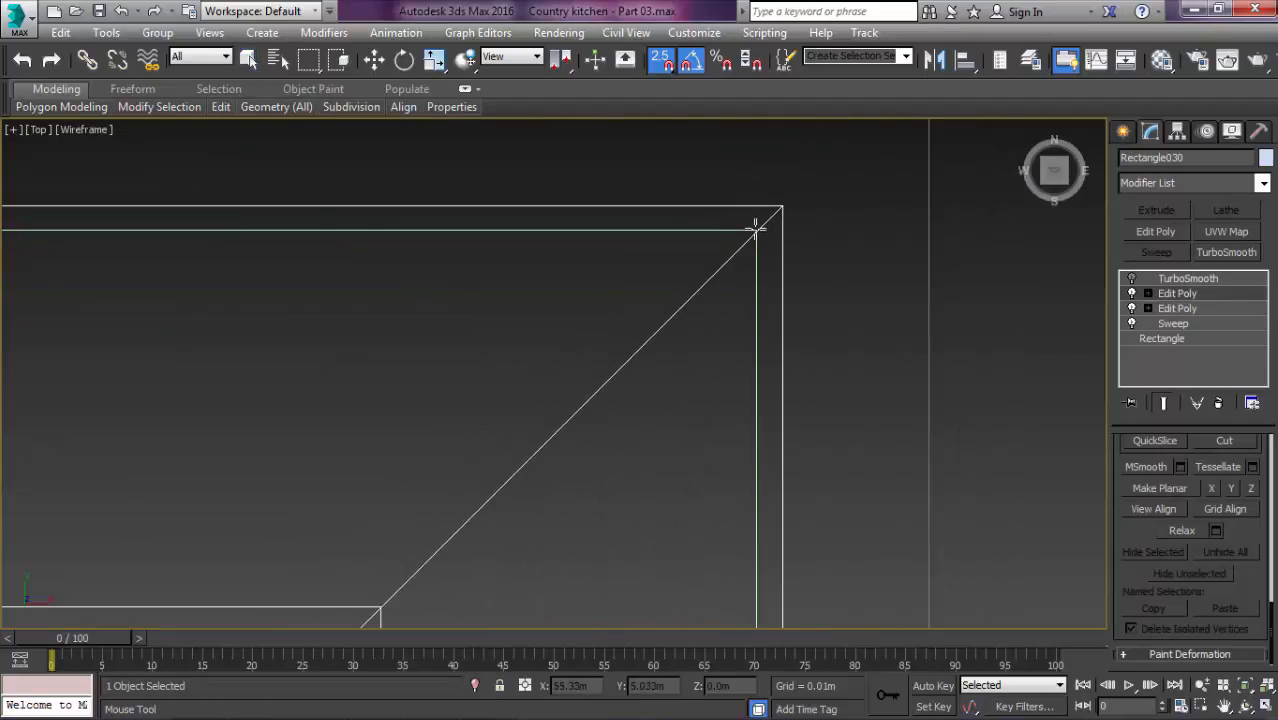
left_click(763, 225)
Step: Add Swift Loop edge loops close to both sides of the next two profile edges inside the frame's outer edge
middle_click_drag(598, 281, 664, 45)
left_click(461, 357)
left_click(431, 384)
scroll(448, 368, "down", 4)
middle_click_drag(448, 368, 648, 209)
scroll(519, 362, "up", 4)
left_click(455, 333)
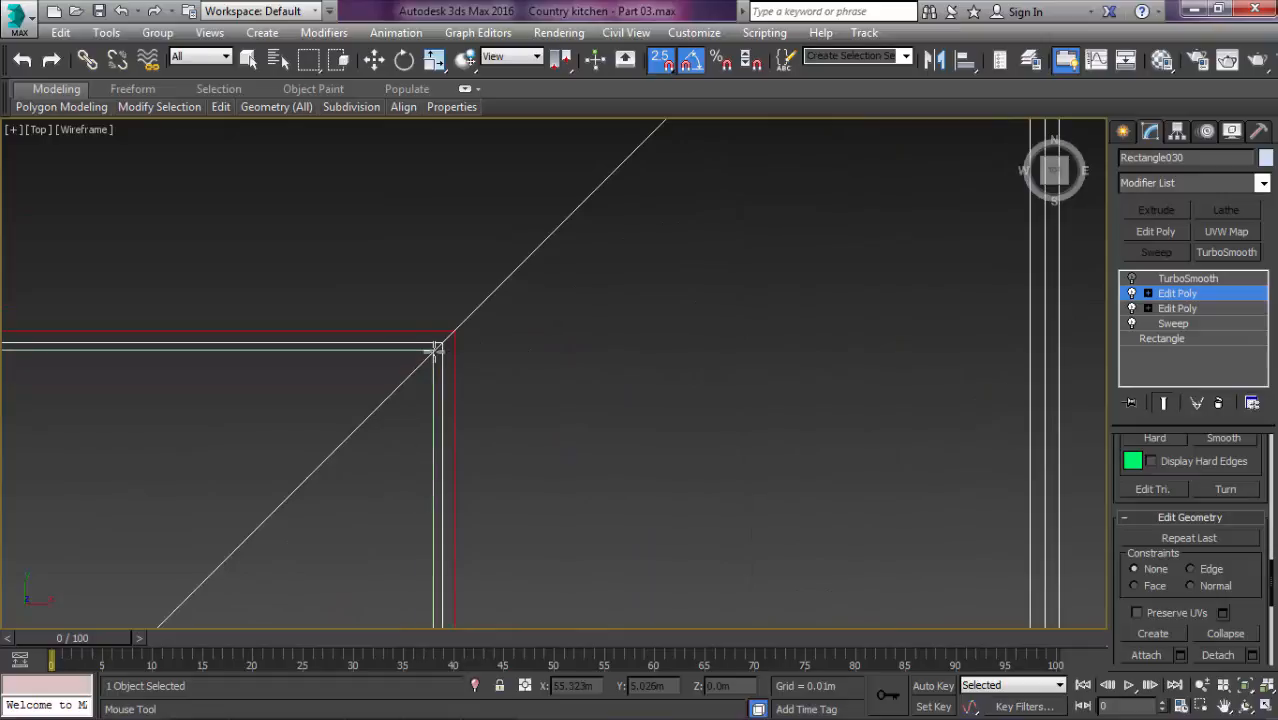
left_click(434, 351)
Step: Add supporting edge loops beside the frame's inner moulding edges, placing one just inside the dense moulding curve
scroll(468, 322, "down", 5)
scroll(320, 447, "down", 1)
middle_click_drag(320, 447, 516, 254)
middle_click_drag(299, 512, 399, 391)
scroll(294, 457, "up", 5)
scroll(294, 457, "up", 2)
left_click(553, 345)
scroll(542, 254, "down", 5)
scroll(427, 391, "up", 5)
middle_click_drag(619, 146, 588, 237)
scroll(588, 237, "up", 3)
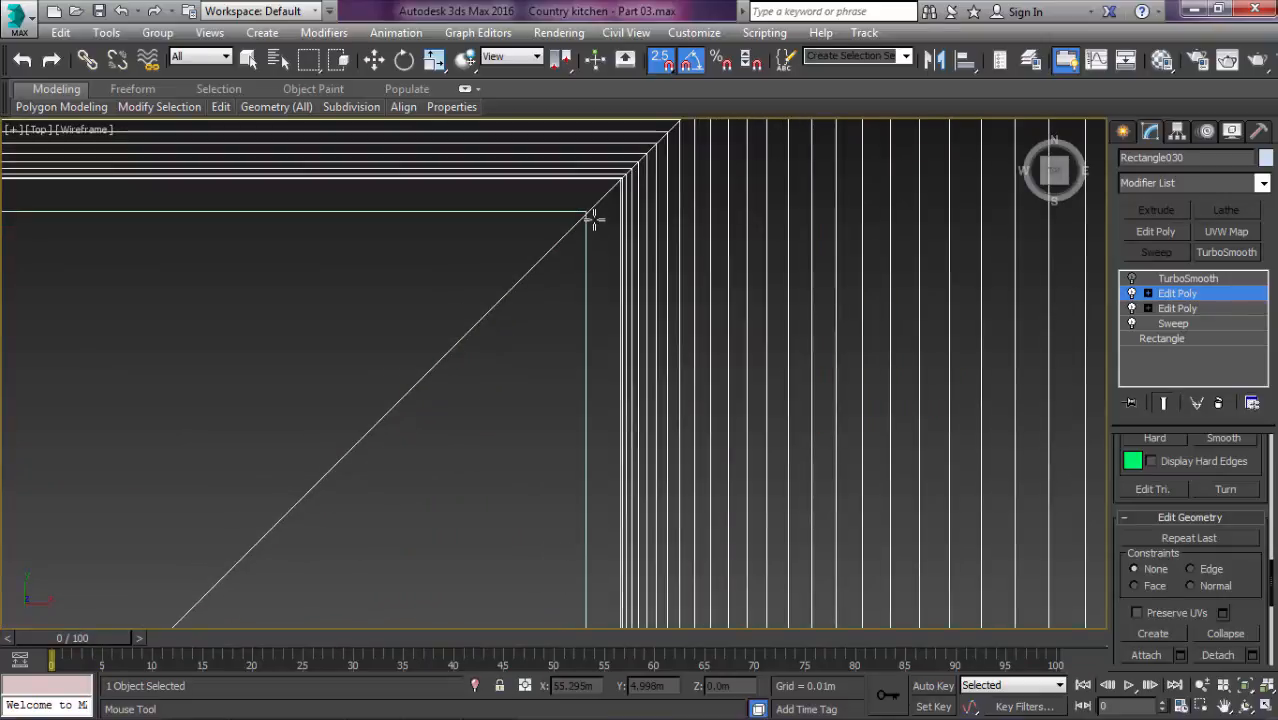
left_click(597, 217)
Step: Add supporting edge loops around the raised panel's bevel, including one just outside the flat centre's border
scroll(597, 219, "down", 6)
middle_click_drag(328, 562, 445, 417)
scroll(446, 417, "up", 4)
left_click(430, 343)
scroll(425, 280, "down", 5)
scroll(296, 424, "up", 3)
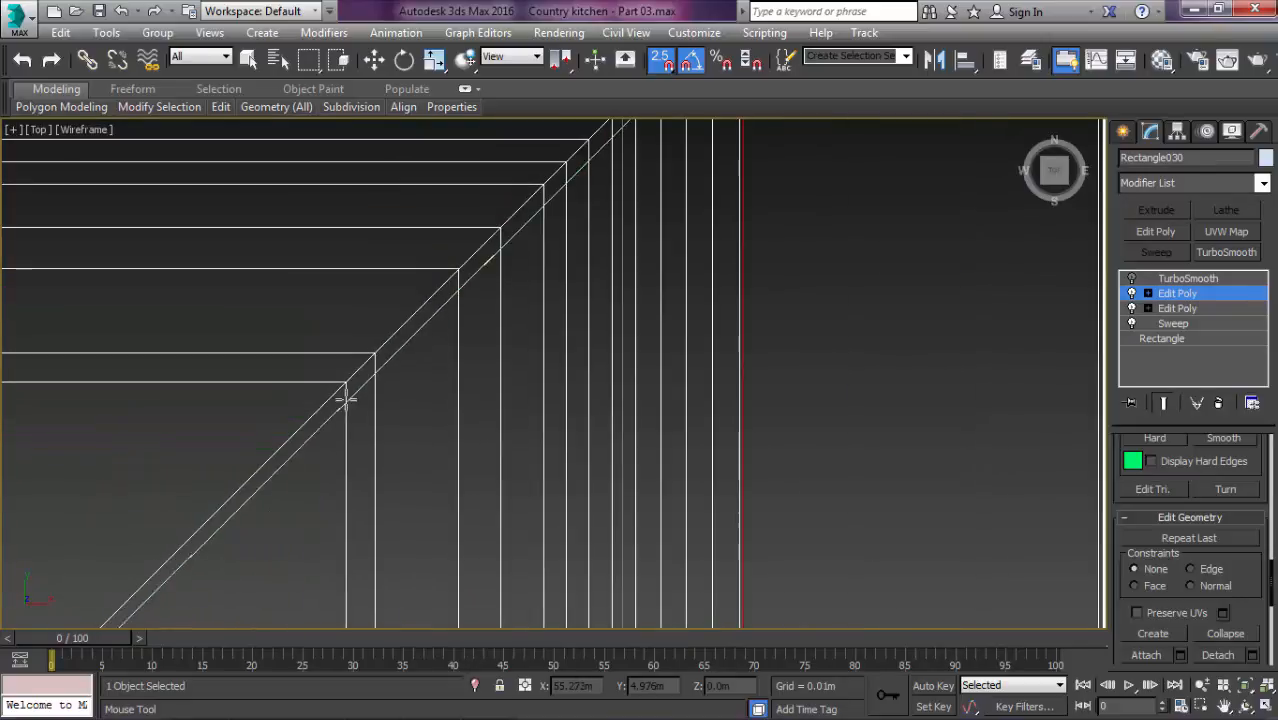
scroll(338, 393, "down", 3)
scroll(290, 390, "up", 5)
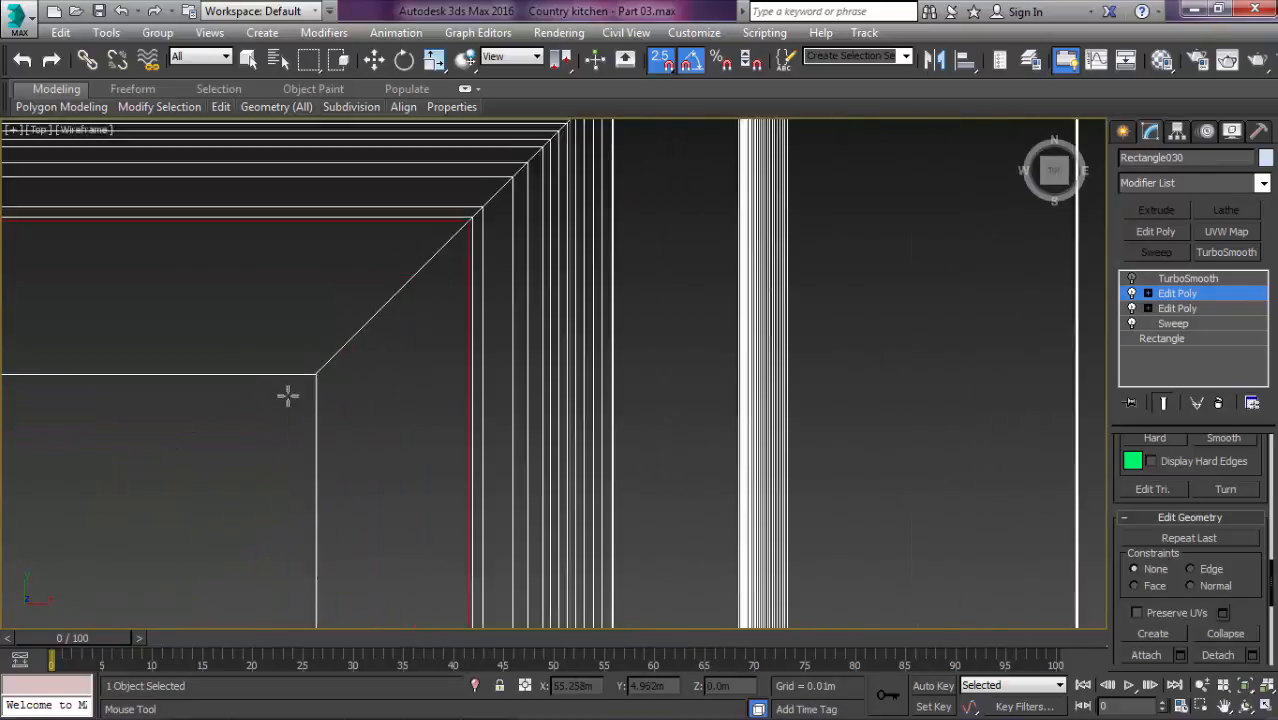
left_click(337, 362)
Step: Add horizontal and vertical edge loops across the flat centre panel, close to its top and right borders
scroll(337, 362, "down", 8)
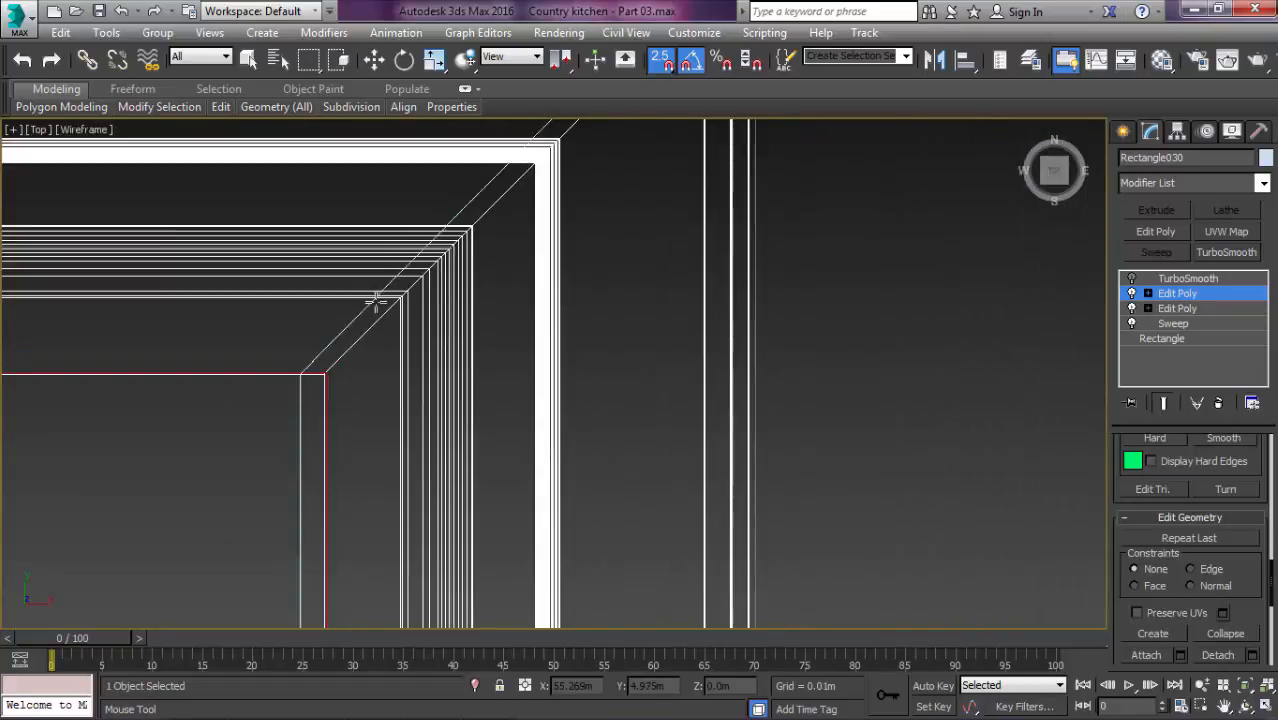
middle_click_drag(460, 252, 464, 351)
scroll(460, 290, "up", 5)
scroll(474, 510, "up", 4)
scroll(550, 400, "up", 6)
scroll(560, 350, "down", 3)
scroll(664, 262, "down", 3)
scroll(368, 499, "up", 10)
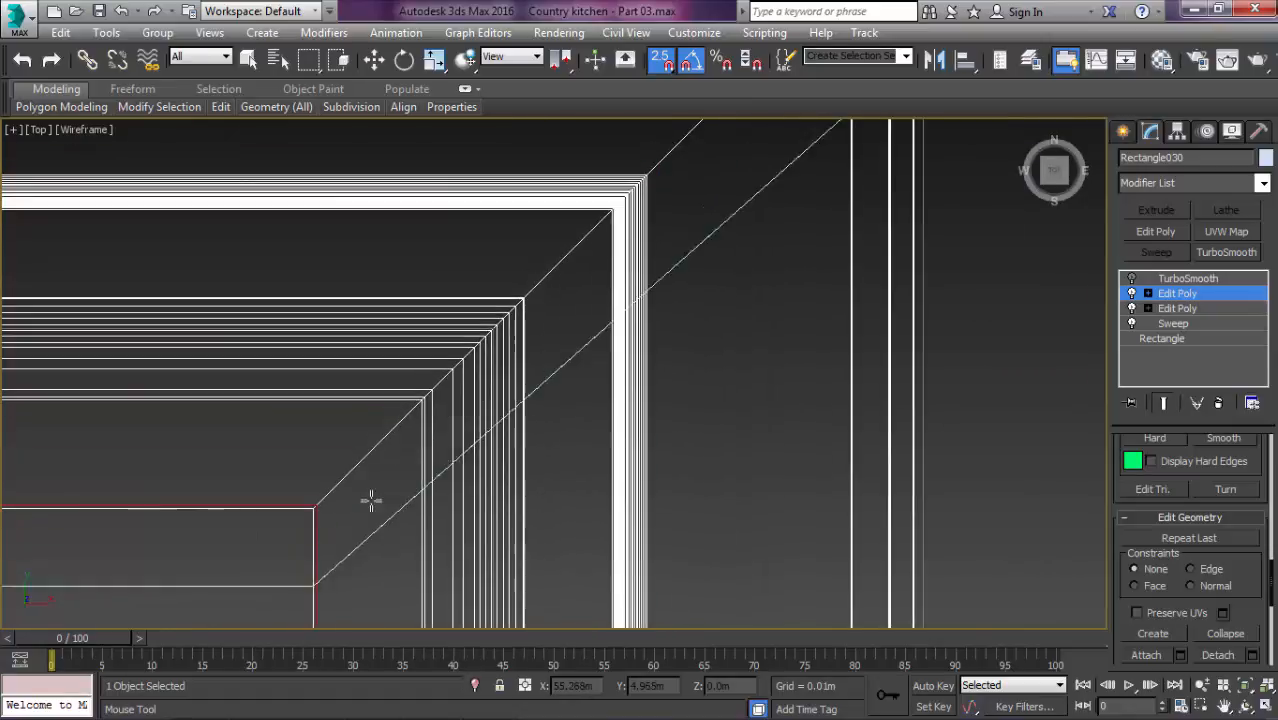
left_click(569, 318)
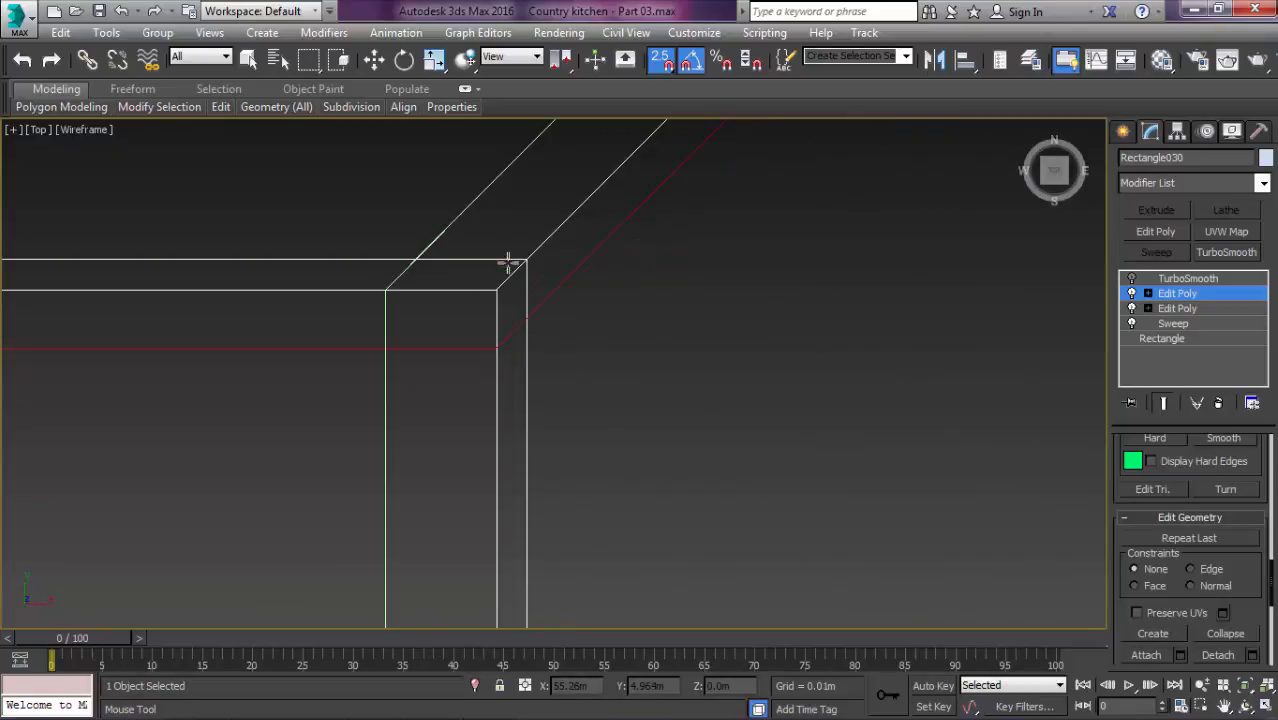
key("ctrl+z")
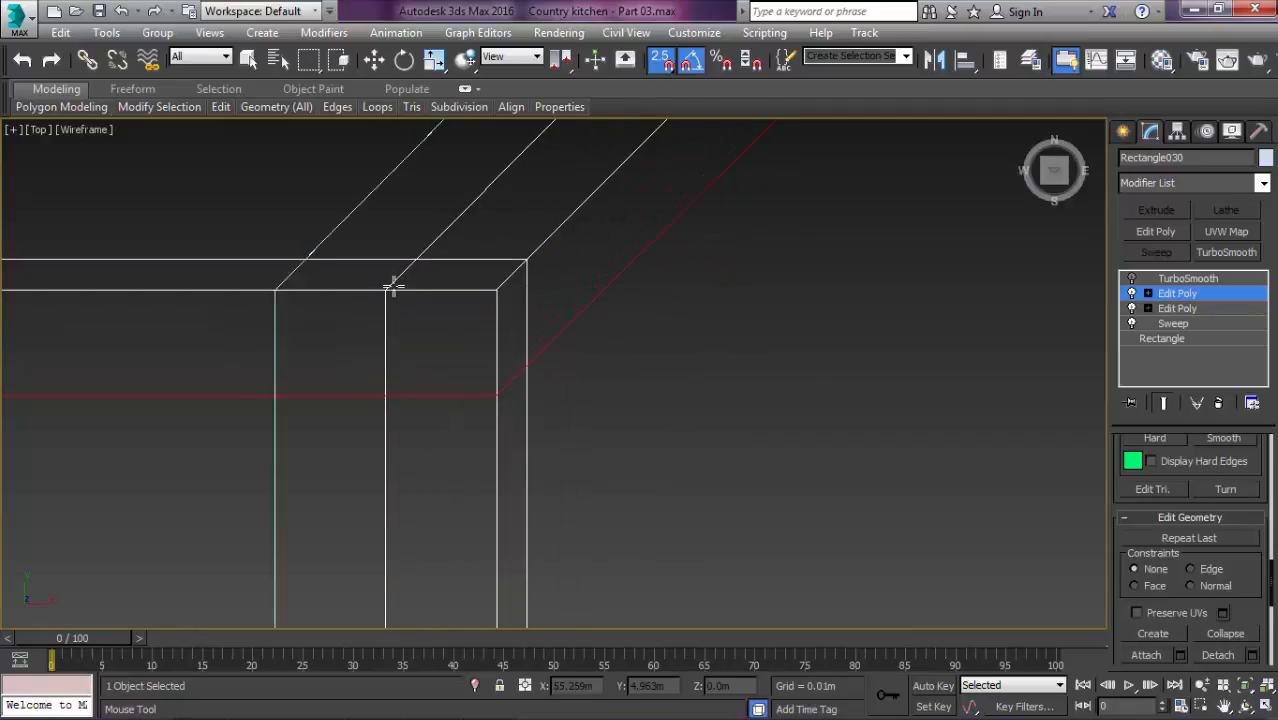
key("ctrl+y")
Step: Add edge loops across the flat centre panel close to its bottom and left borders
scroll(395, 290, "down", 5)
scroll(411, 275, "down", 6)
scroll(417, 478, "up", 7)
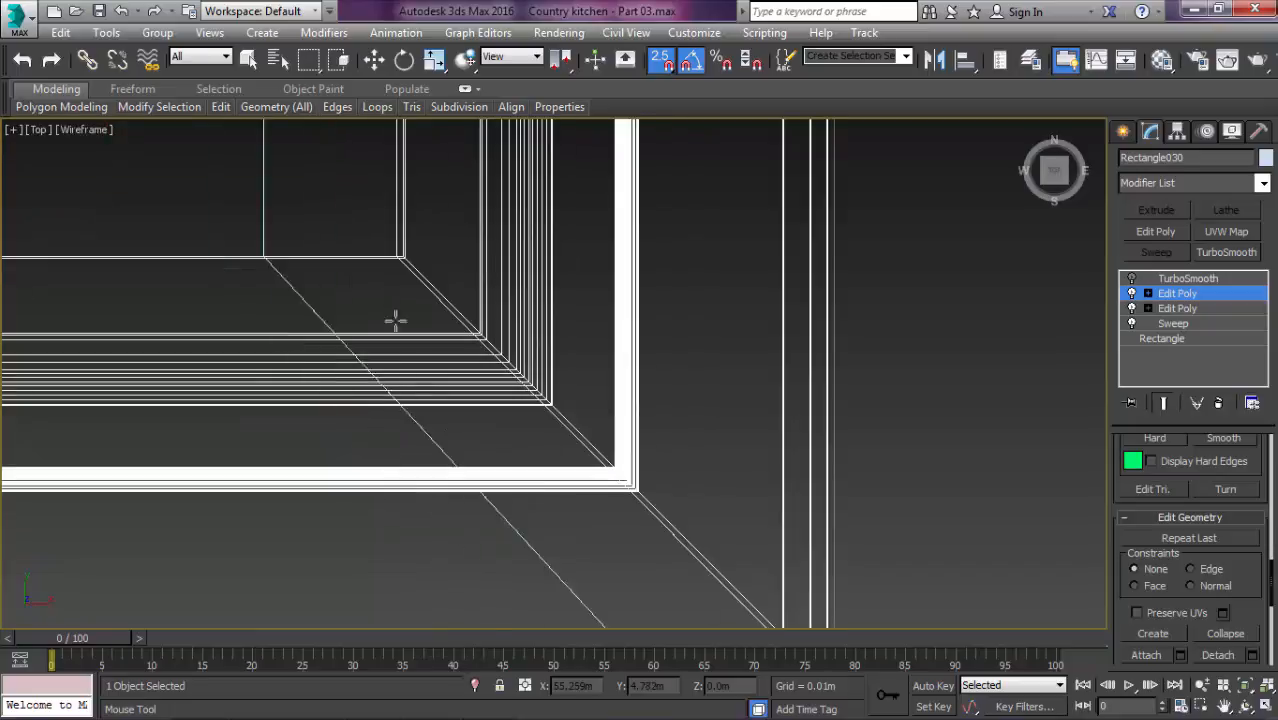
scroll(382, 220, "up", 3)
scroll(427, 277, "up", 5)
scroll(456, 317, "down", 3)
scroll(448, 291, "up", 2)
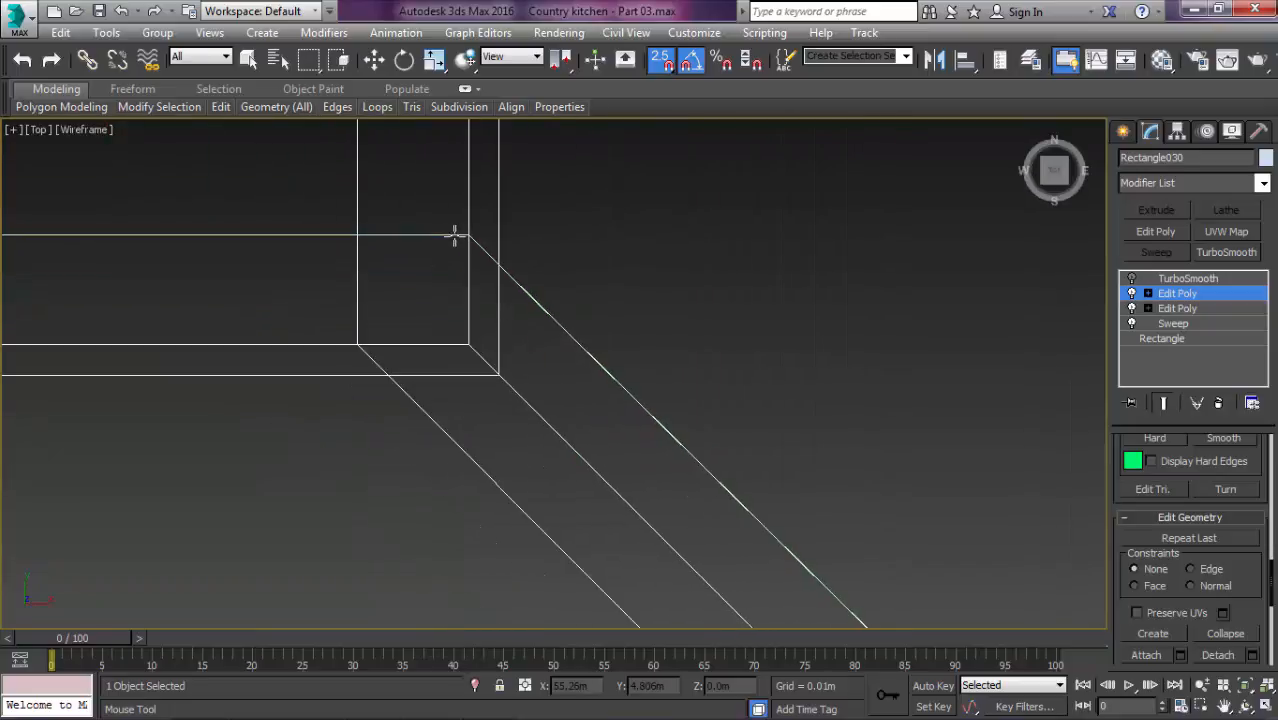
scroll(260, 252, "down", 10)
middle_click_drag(548, 303, 1100, 508)
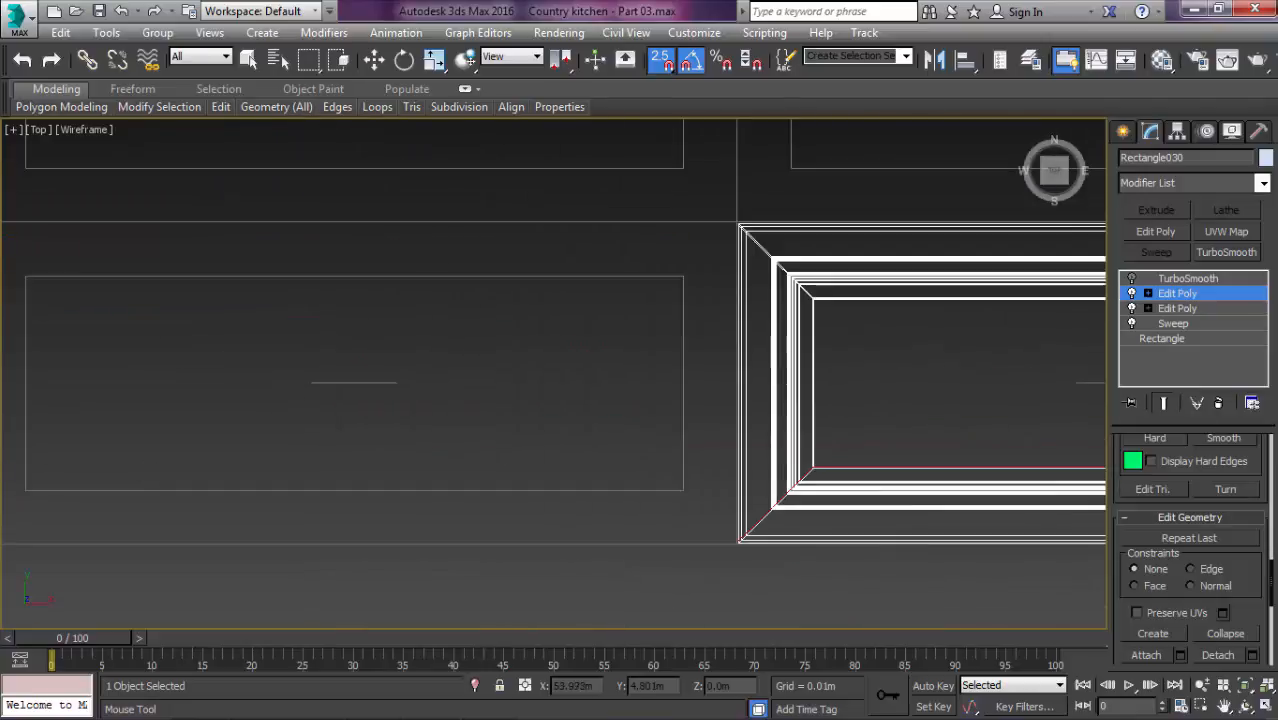
scroll(752, 464, "up", 8)
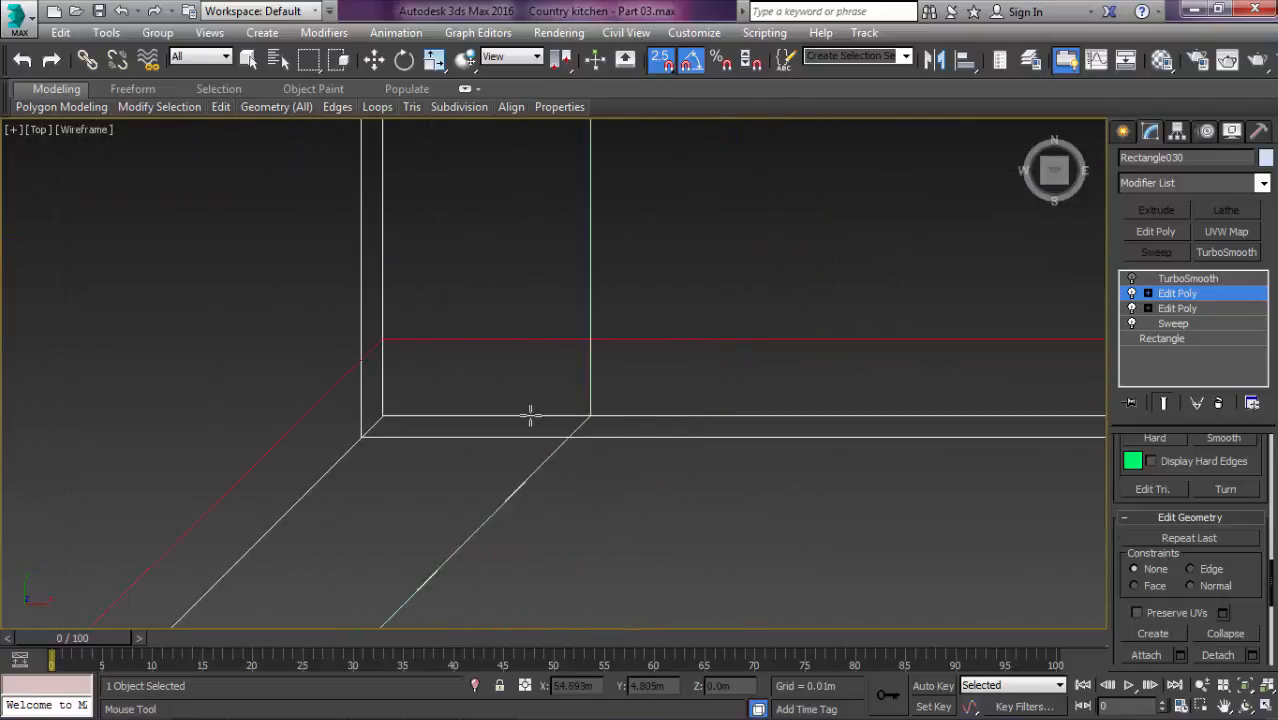
scroll(442, 382, "down", 8)
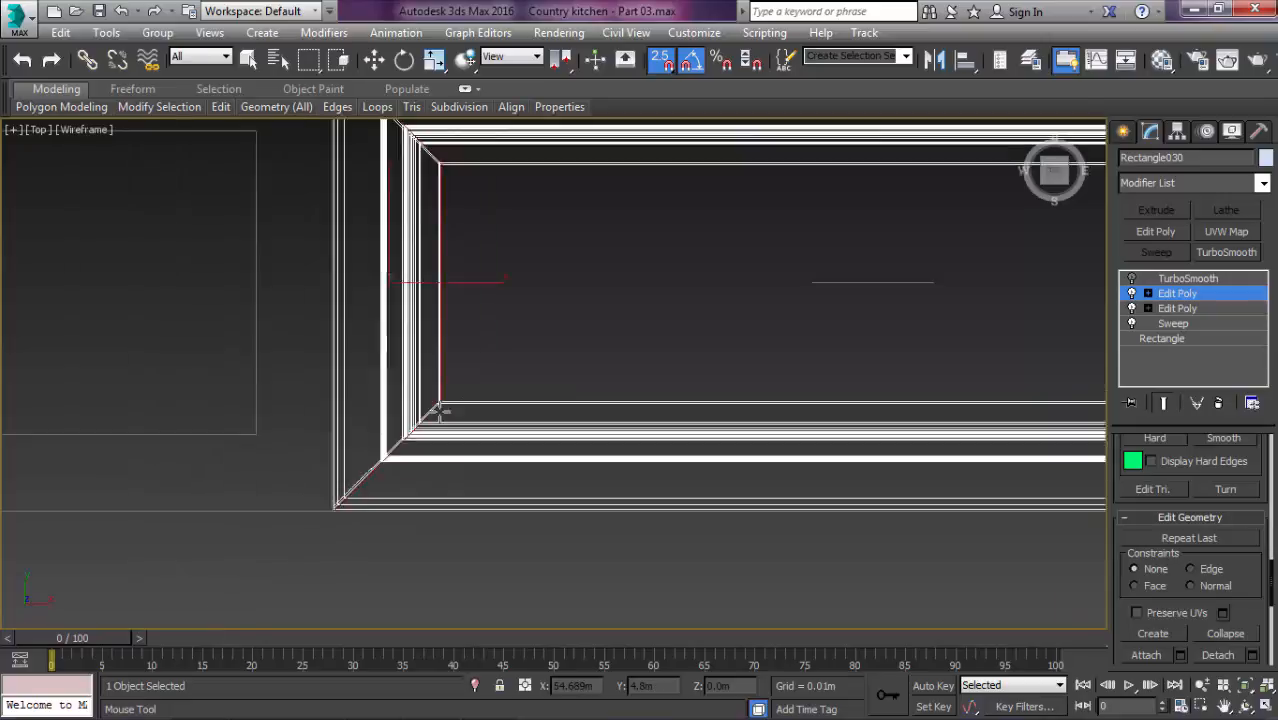
Step: In the Front view, add vertical edge loops near the left ends of the drawer front's stepped profile
key("f")
scroll(288, 405, "up", 2)
scroll(579, 425, "down", 3)
scroll(350, 425, "up", 6)
scroll(350, 425, "up", 5)
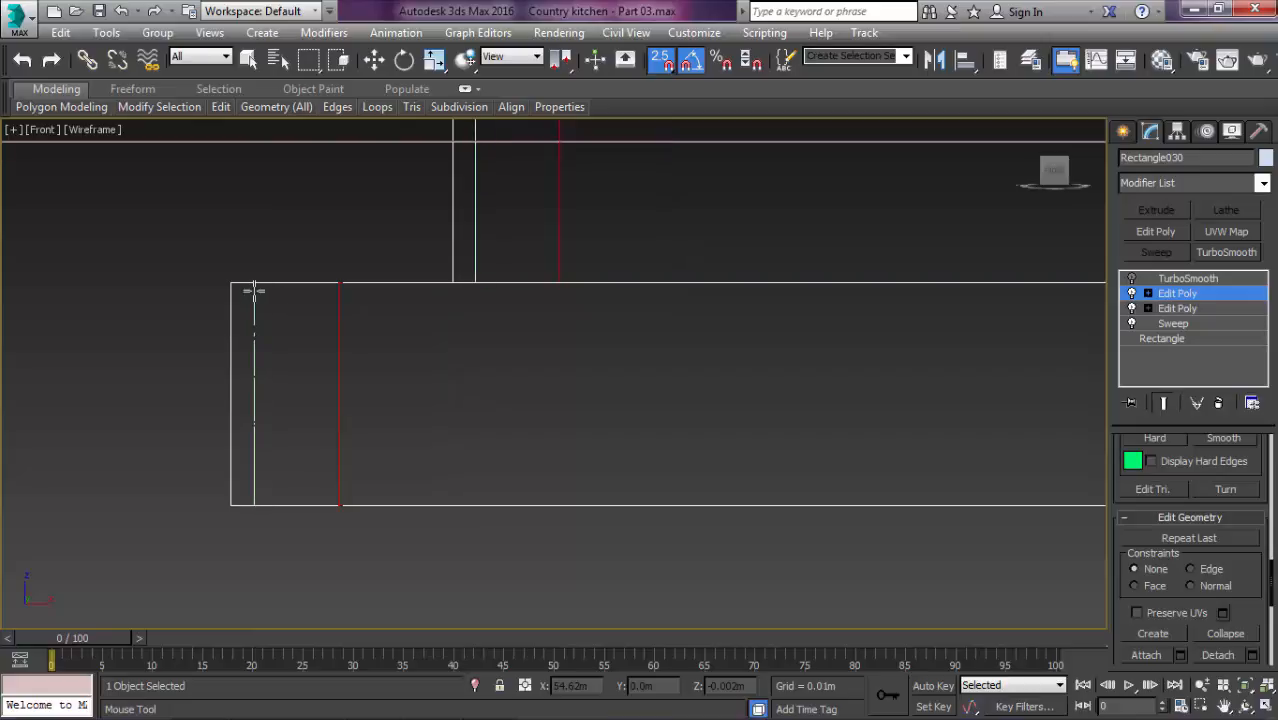
scroll(254, 291, "down", 3)
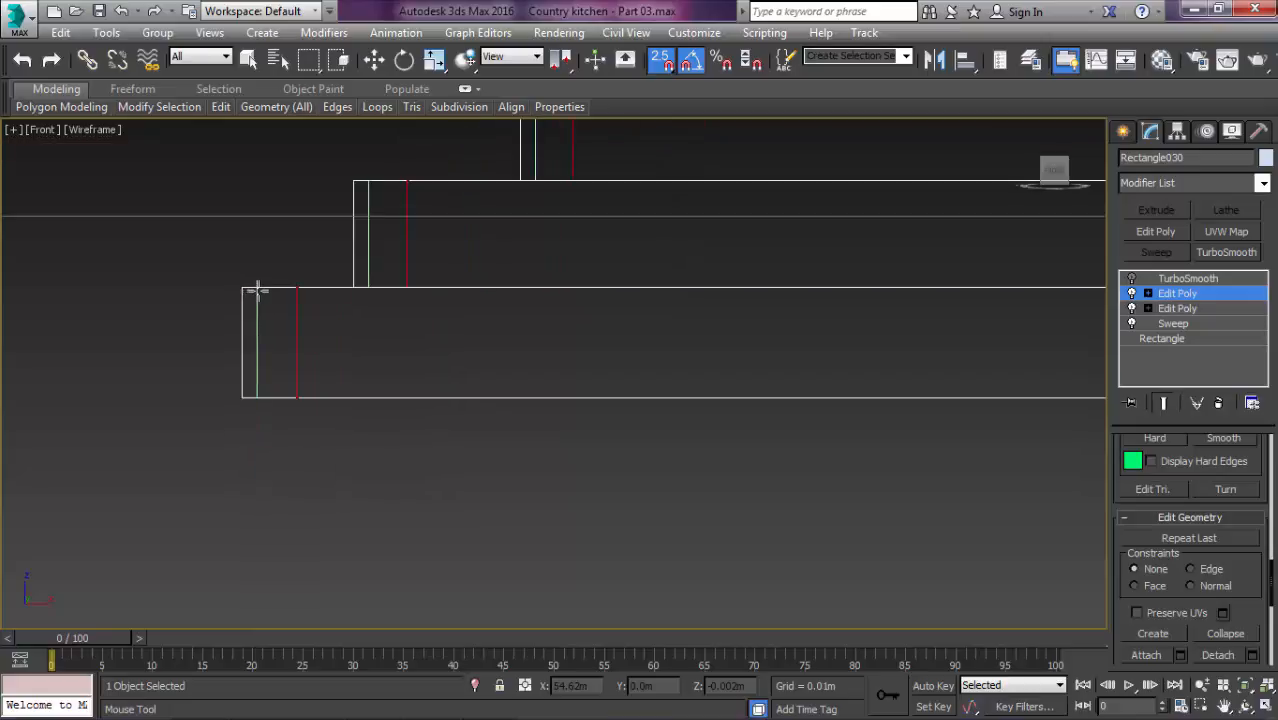
left_click(257, 289)
left_click(350, 289)
scroll(393, 291, "down", 5)
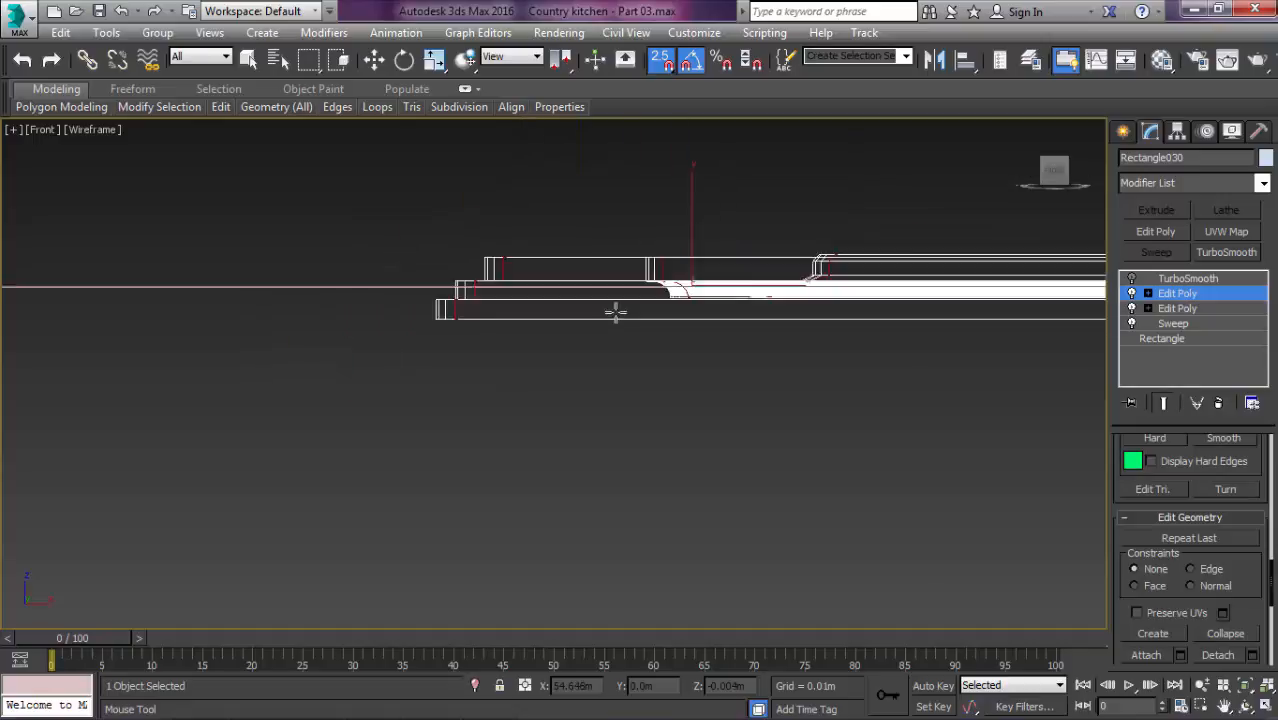
Step: Add matching vertical edge loops near the right ends of the drawer front's stepped profile
middle_click_drag(899, 374, 698, 331)
scroll(628, 322, "up", 8)
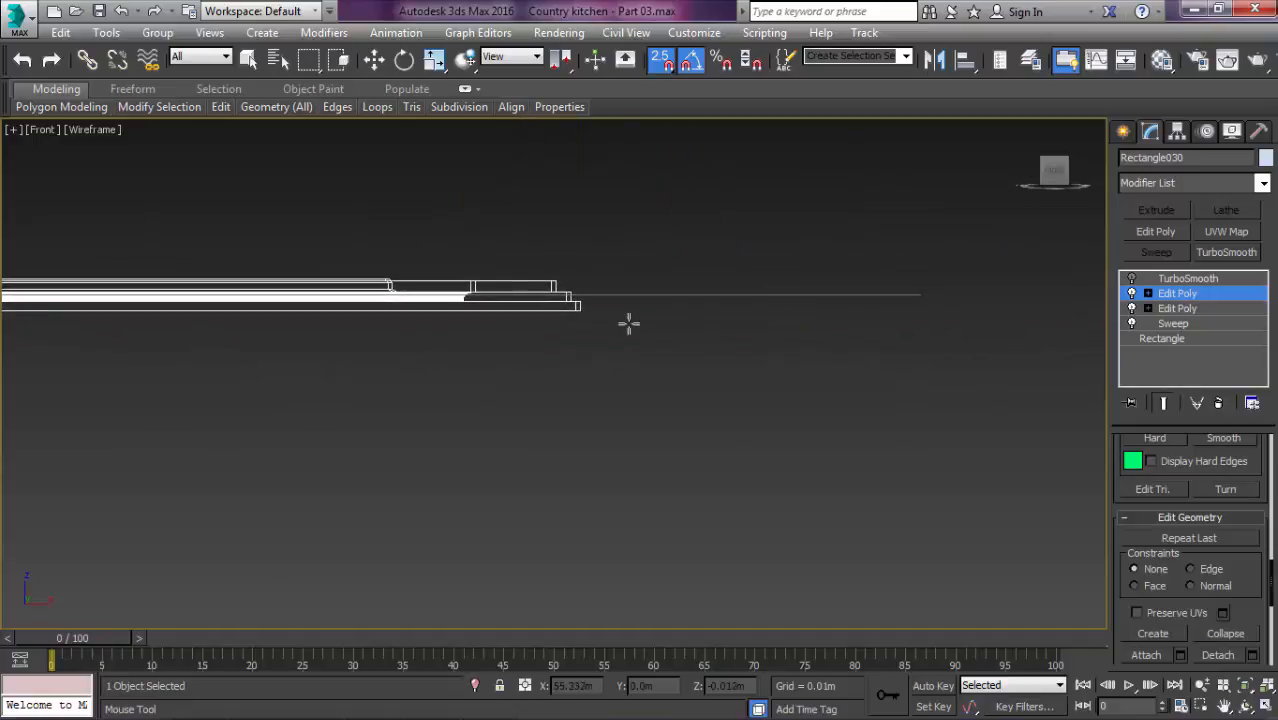
middle_click_drag(1018, 371, 843, 383)
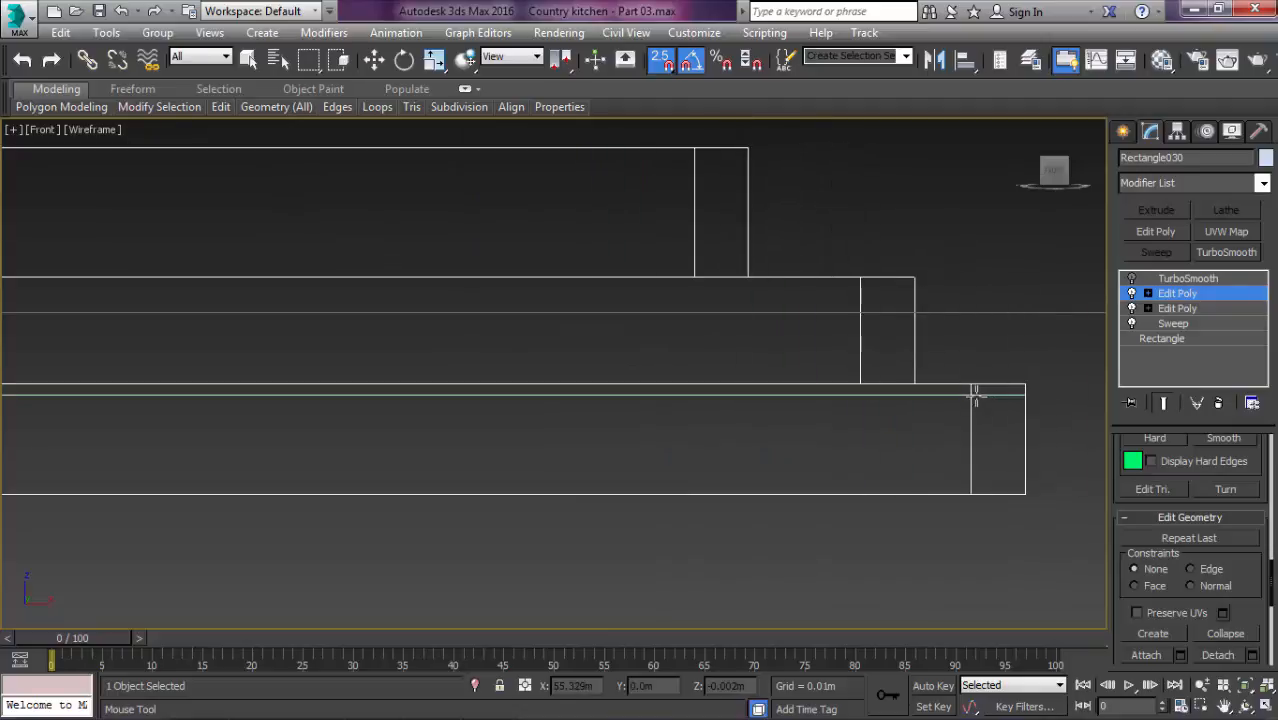
left_click(1008, 392)
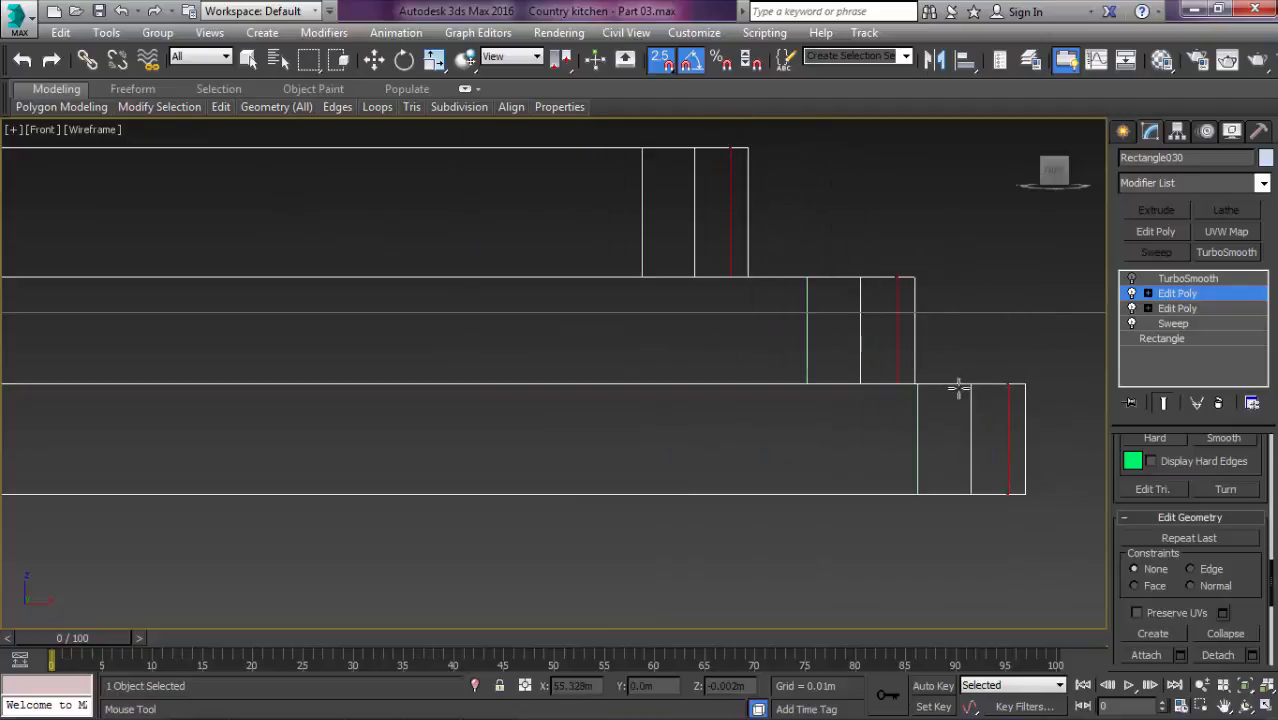
scroll(952, 387, "down", 5)
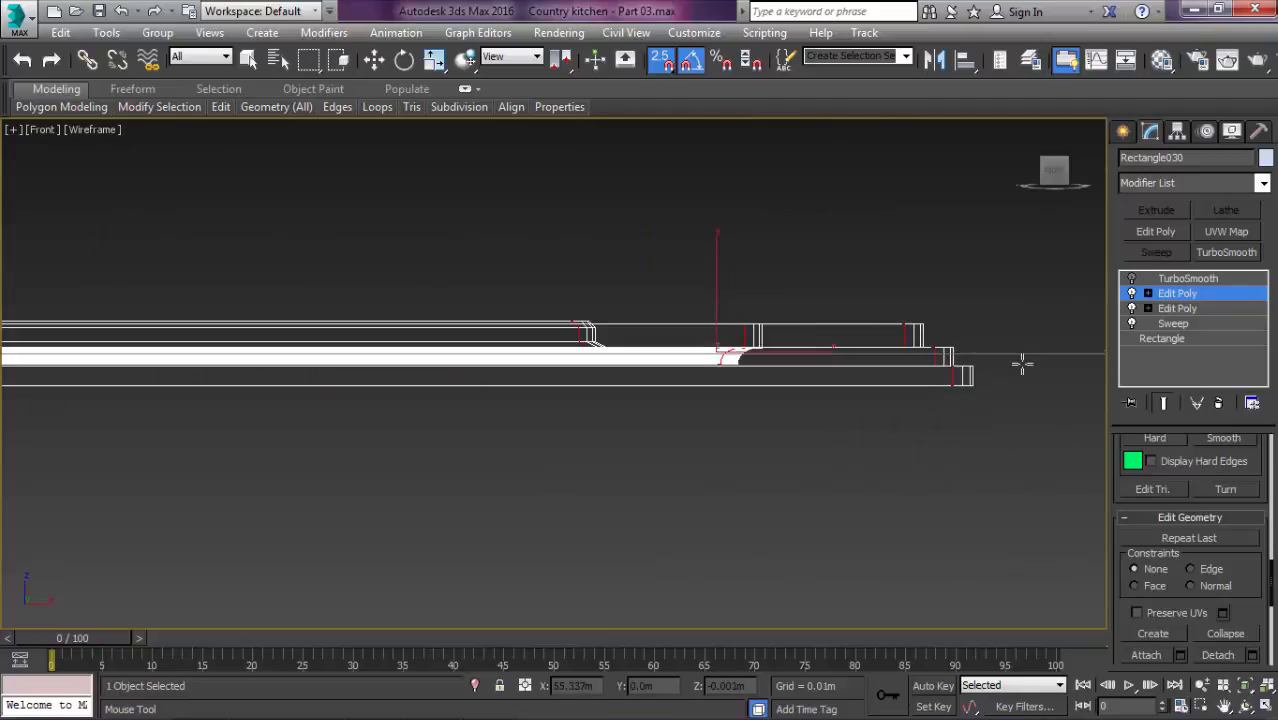
Step: Add horizontal edge loops along the stepped profile's lower tiers in the Front view, close to their upper and lower borders
scroll(841, 331, "up", 10)
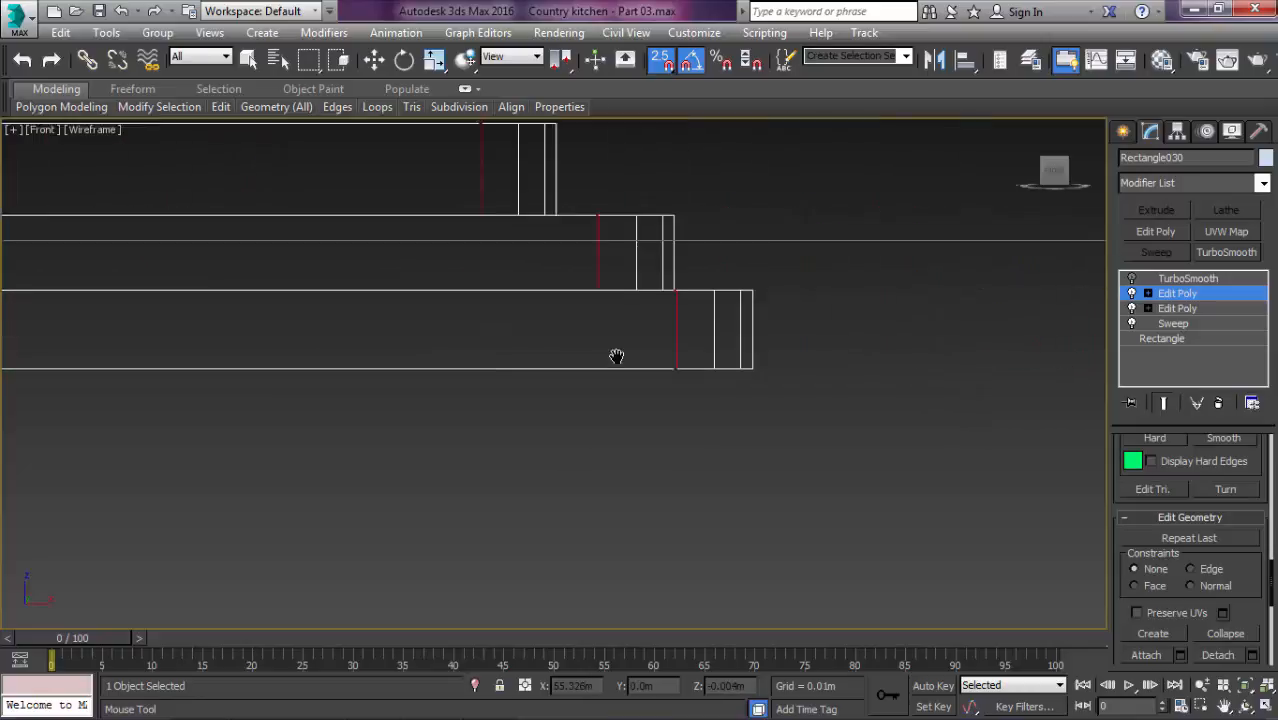
left_click(513, 448)
left_click(525, 191)
middle_click_drag(353, 200, 736, 345)
scroll(887, 262, "up", 2)
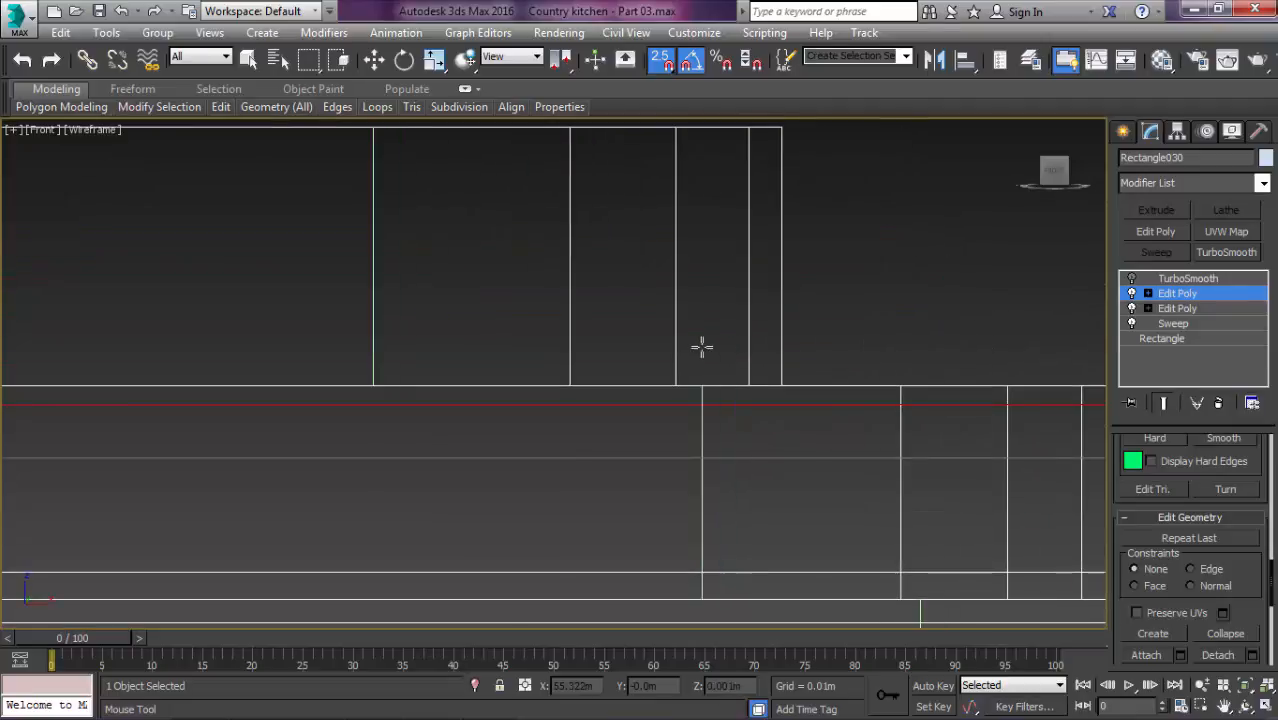
Step: Connect the edge ring on the raised centre panel's vertical side with two segments, pinched outwards towards the face's borders
scroll(690, 290, "down", 2)
scroll(846, 210, "down", 3)
key("F3")
key("w")
middle_click_drag(998, 302, 935, 370, "alt")
scroll(935, 370, "up", 5)
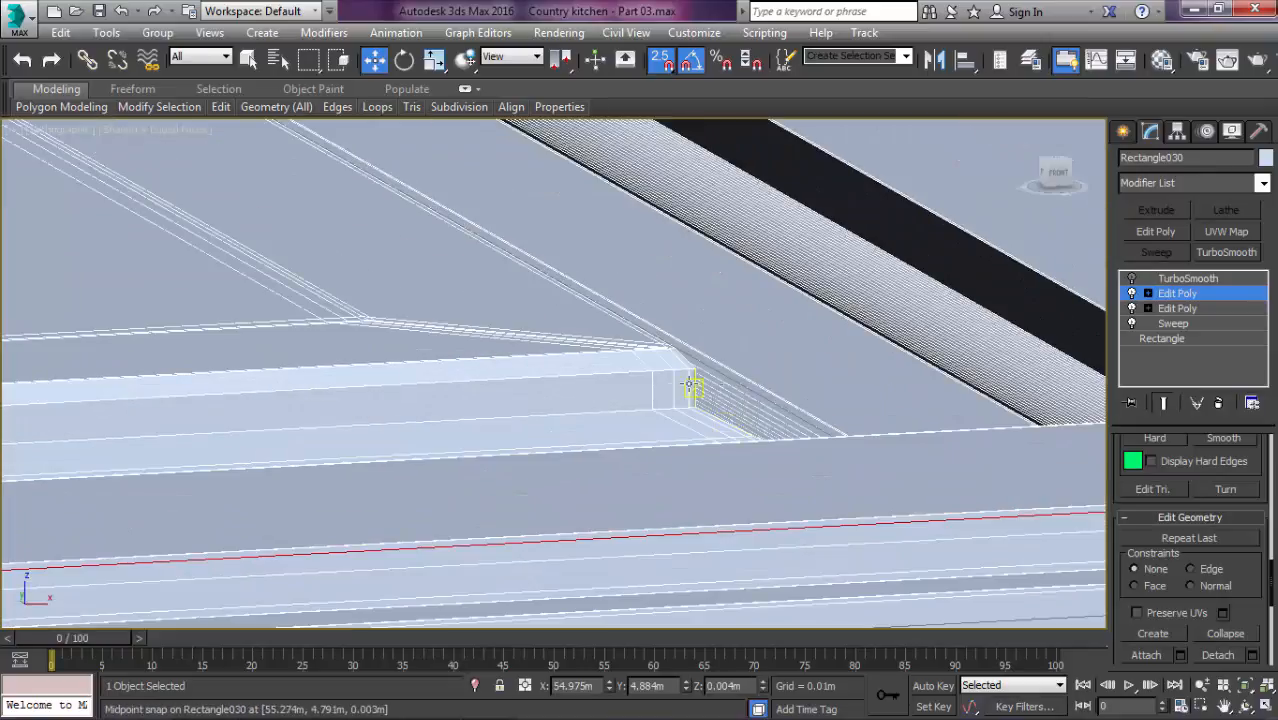
key("q")
middle_click_drag(655, 391, 699, 394, "alt")
key("alt+r")
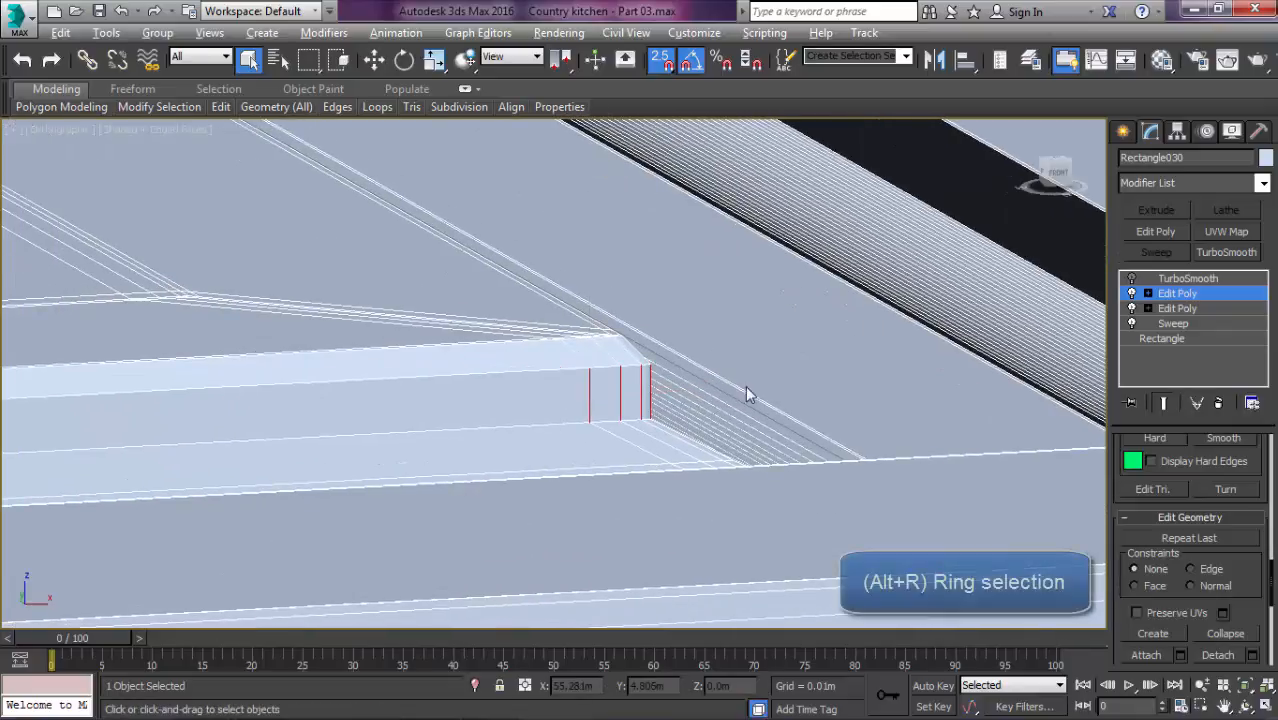
scroll(1205, 505, "up", 8)
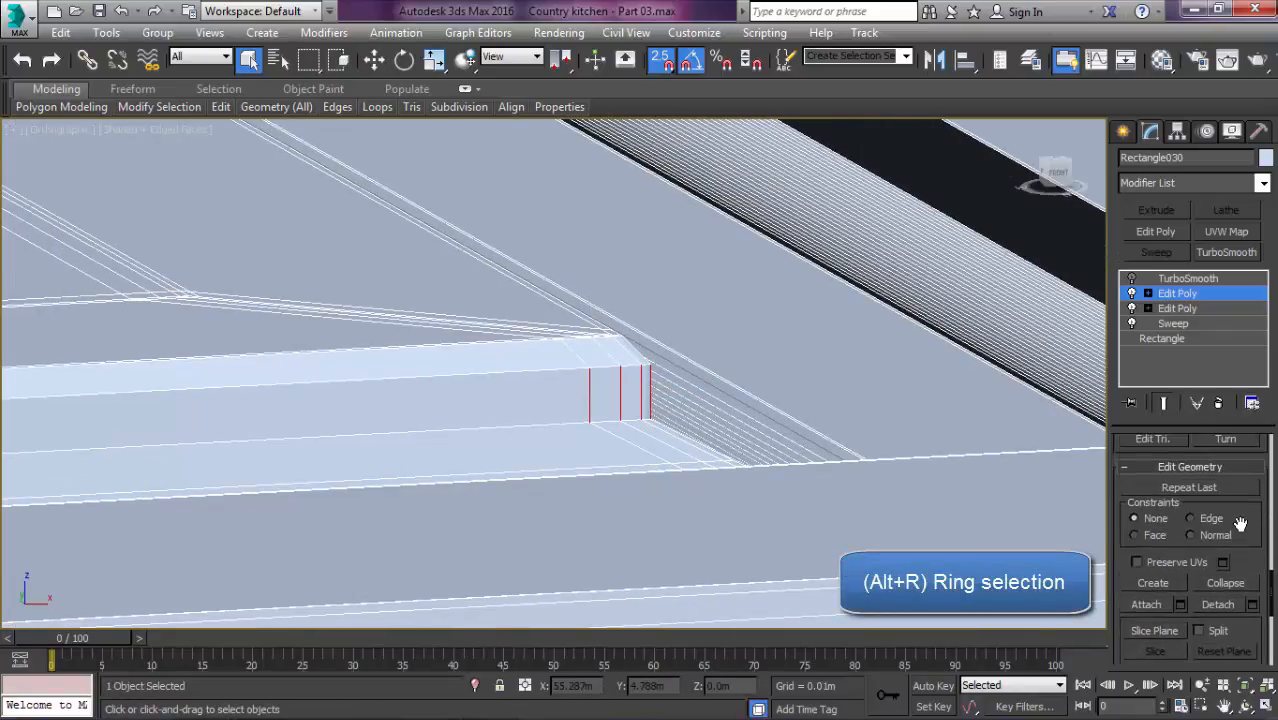
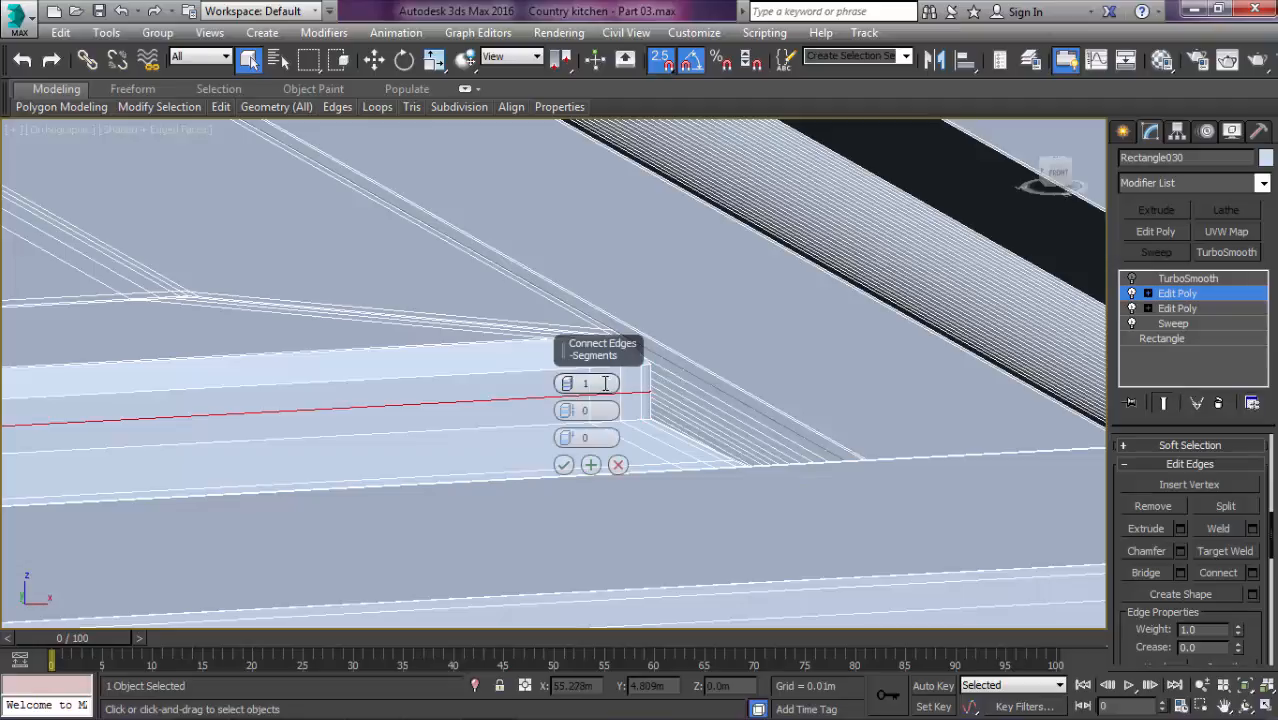
left_click(567, 384)
left_click_drag(567, 411, 659, 151)
left_click(564, 466)
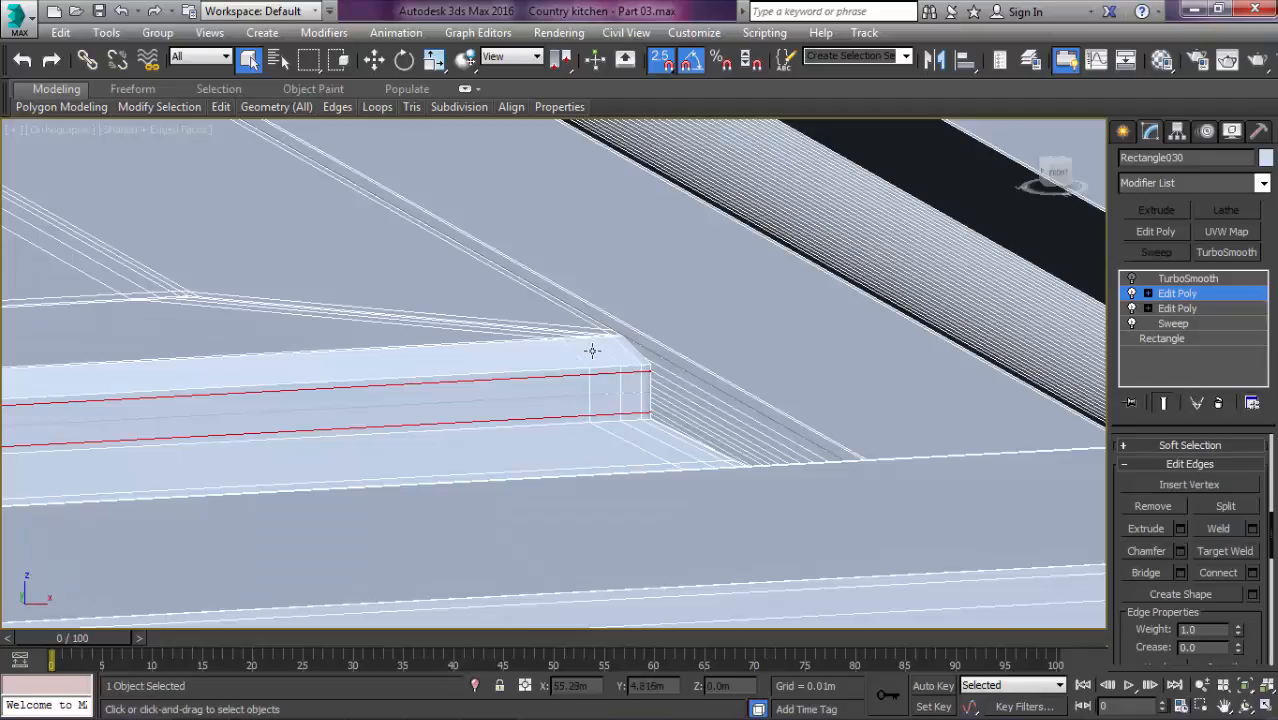
Step: Connect the edge rings on the centre panel's sloped bevel and on the surrounding frame's inner wall with the same settings
left_click(578, 356)
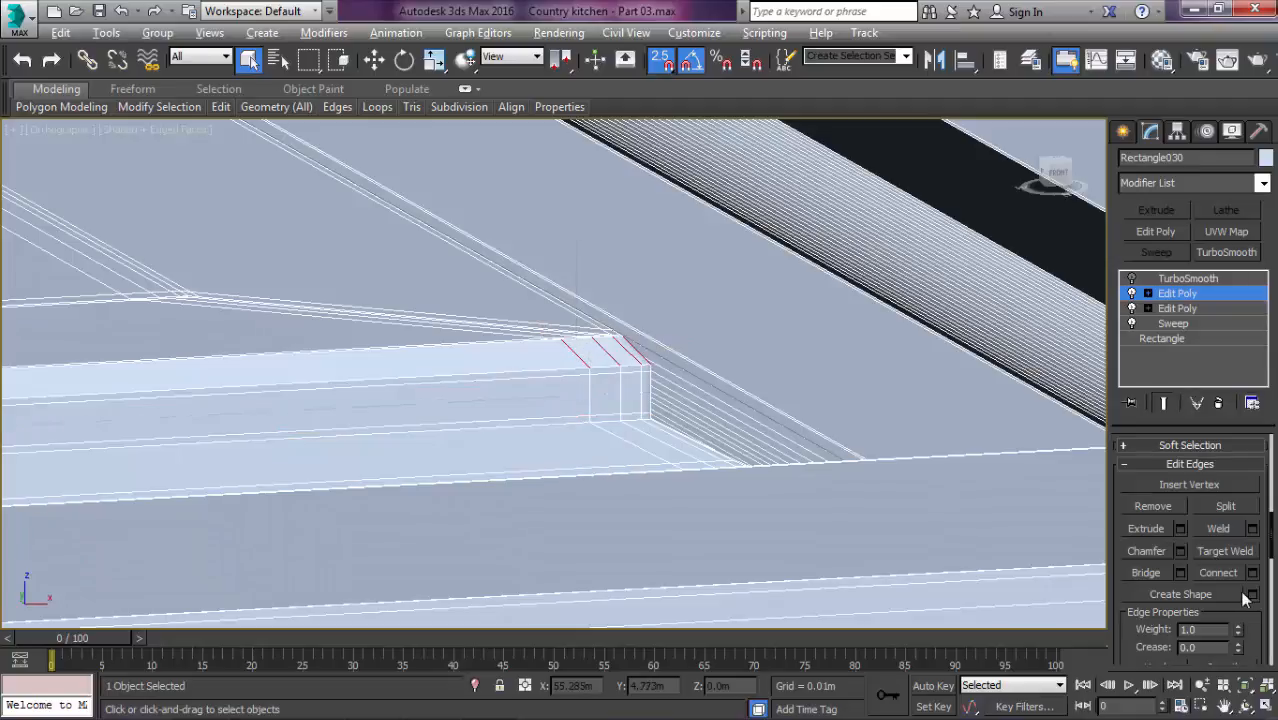
key("alt+l")
mouse_move(730, 381)
middle_mouse_down("alt")
mouse_move(713, 402)
mouse_move(302, 405)
mouse_move(351, 396)
middle_mouse_up("alt")
key("F3")
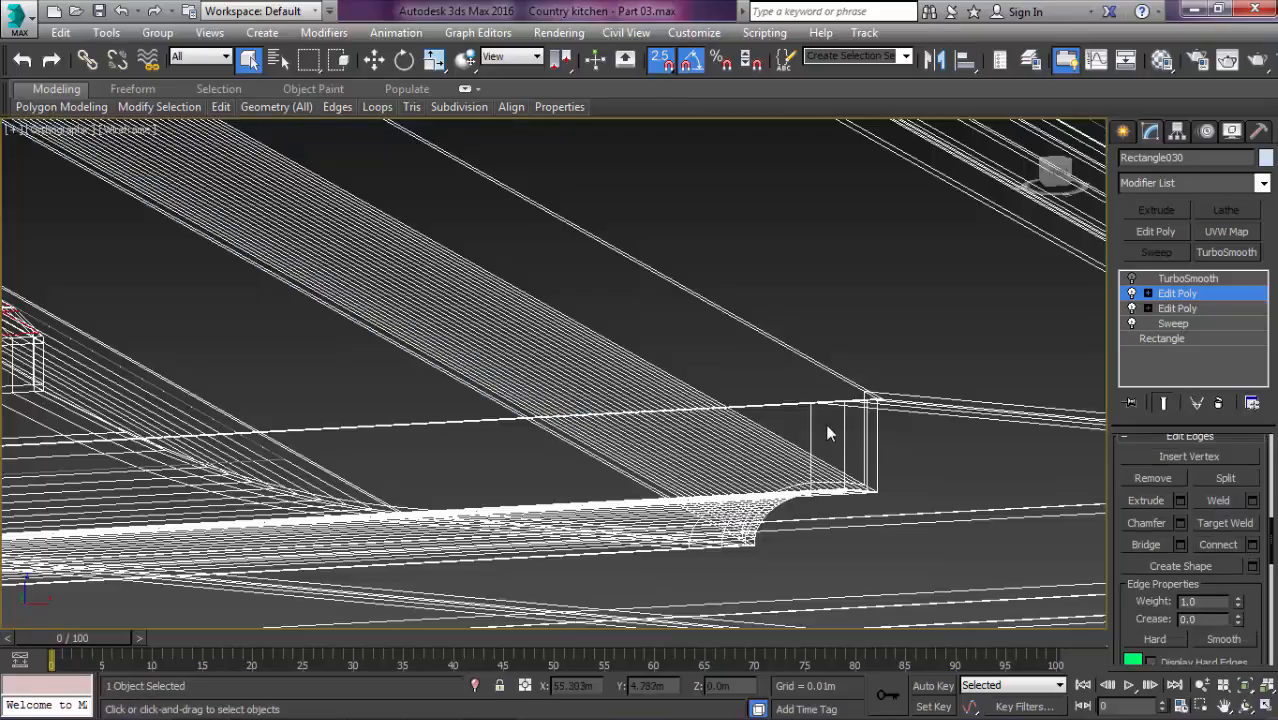
left_click(811, 432)
key("F3")
key("F3")
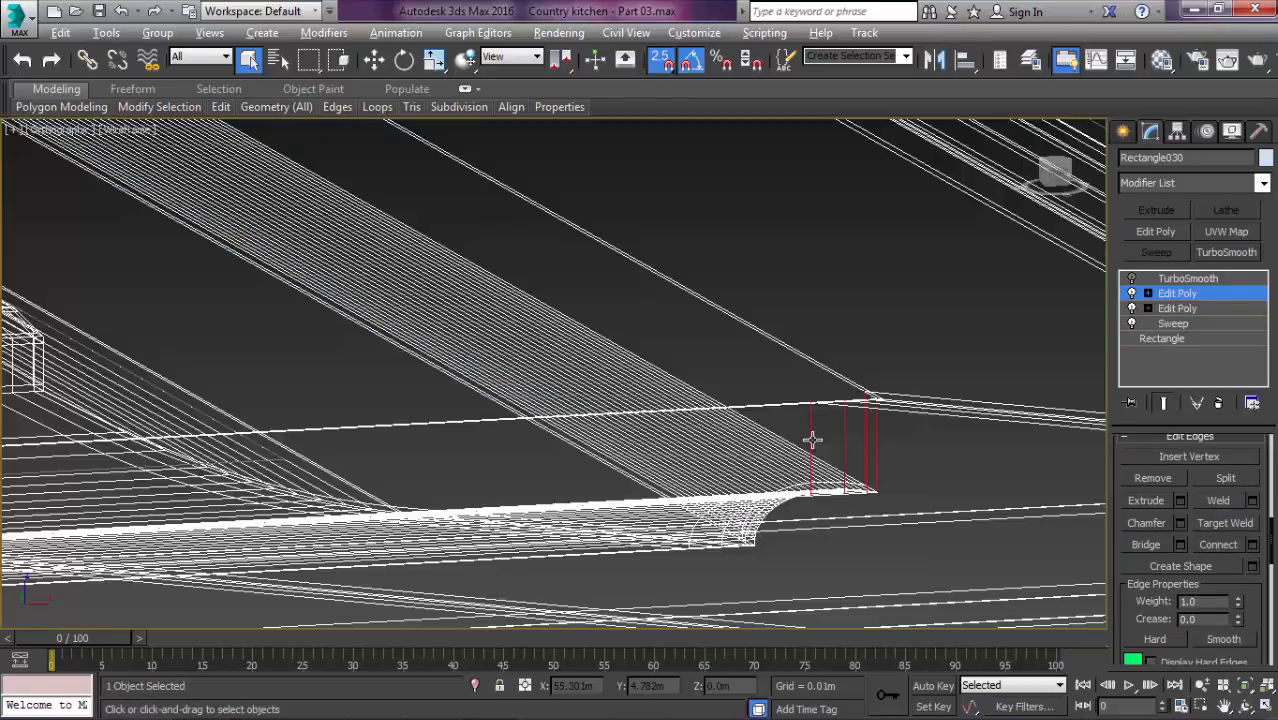
key("F3")
scroll(816, 434, "down", 5)
scroll(525, 277, "up", 4)
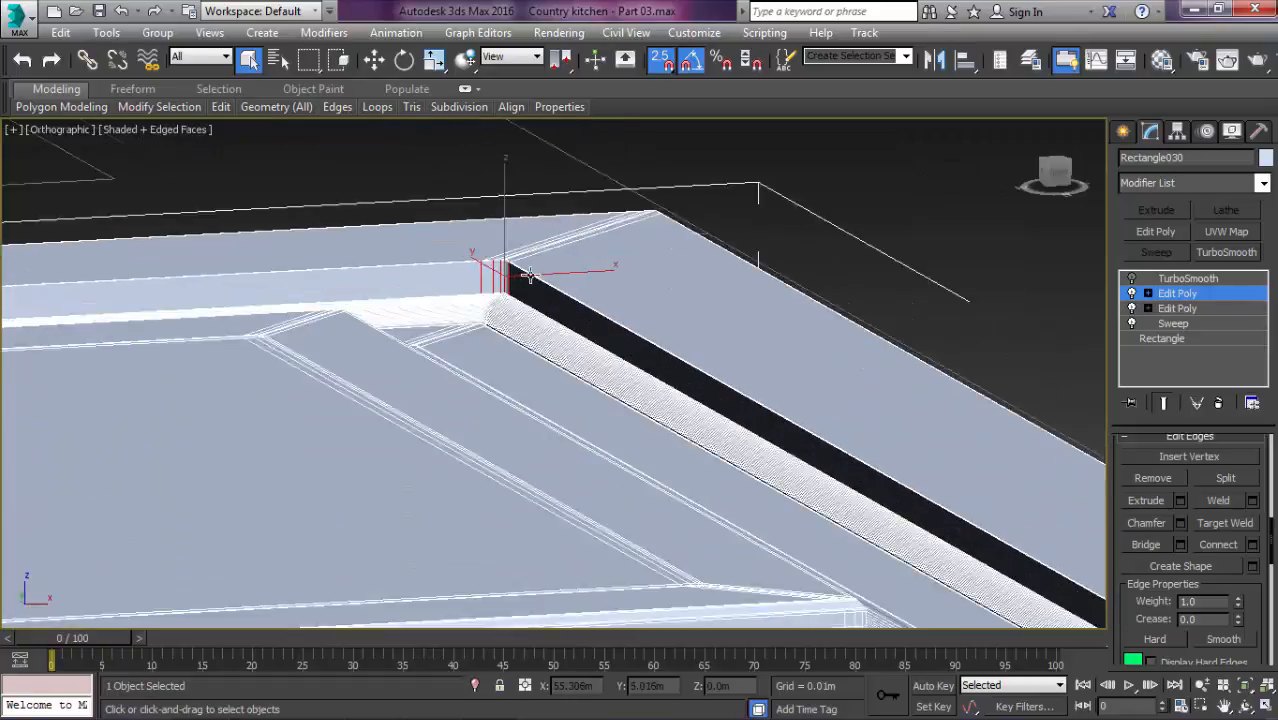
left_click(1212, 543)
Step: Leave sub-object editing, hide the edged-faces display and enable the TurboSmooth modifier on the drawer front
middle_click_drag(481, 272, 642, 288)
scroll(676, 281, "up", 3)
scroll(678, 281, "down", 6)
middle_click_drag(736, 288, 680, 287)
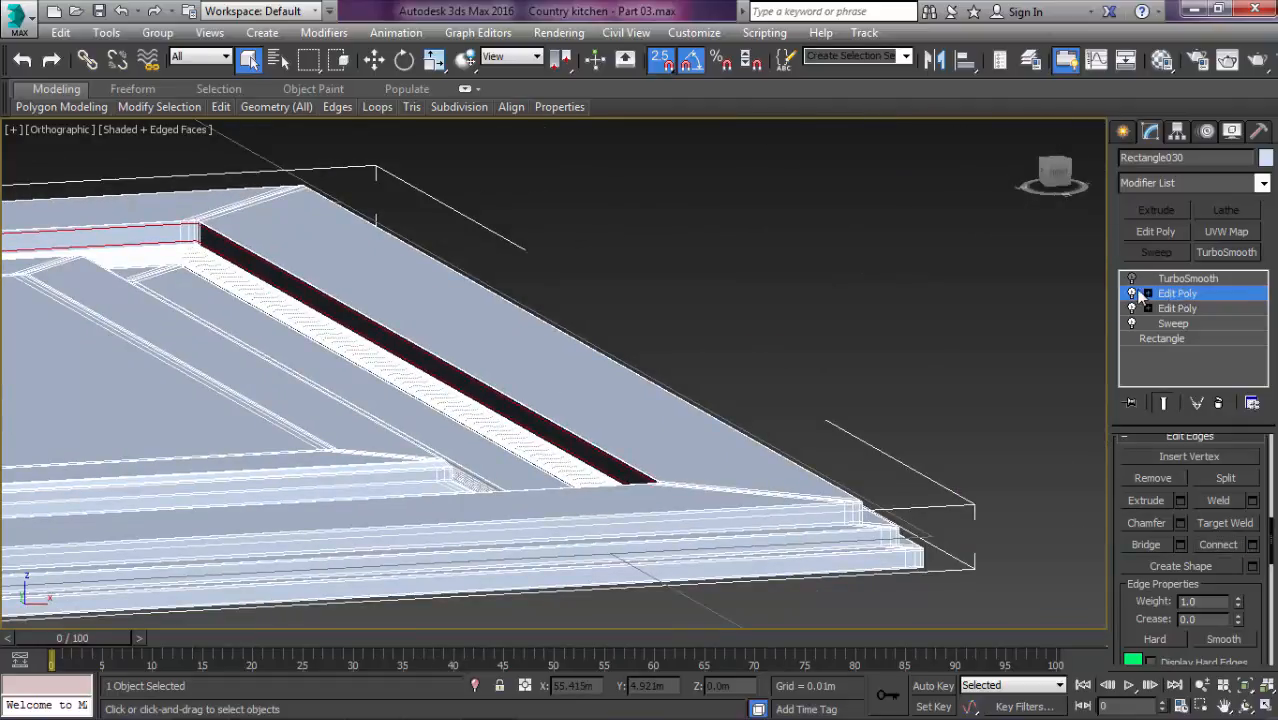
key("1")
key("1")
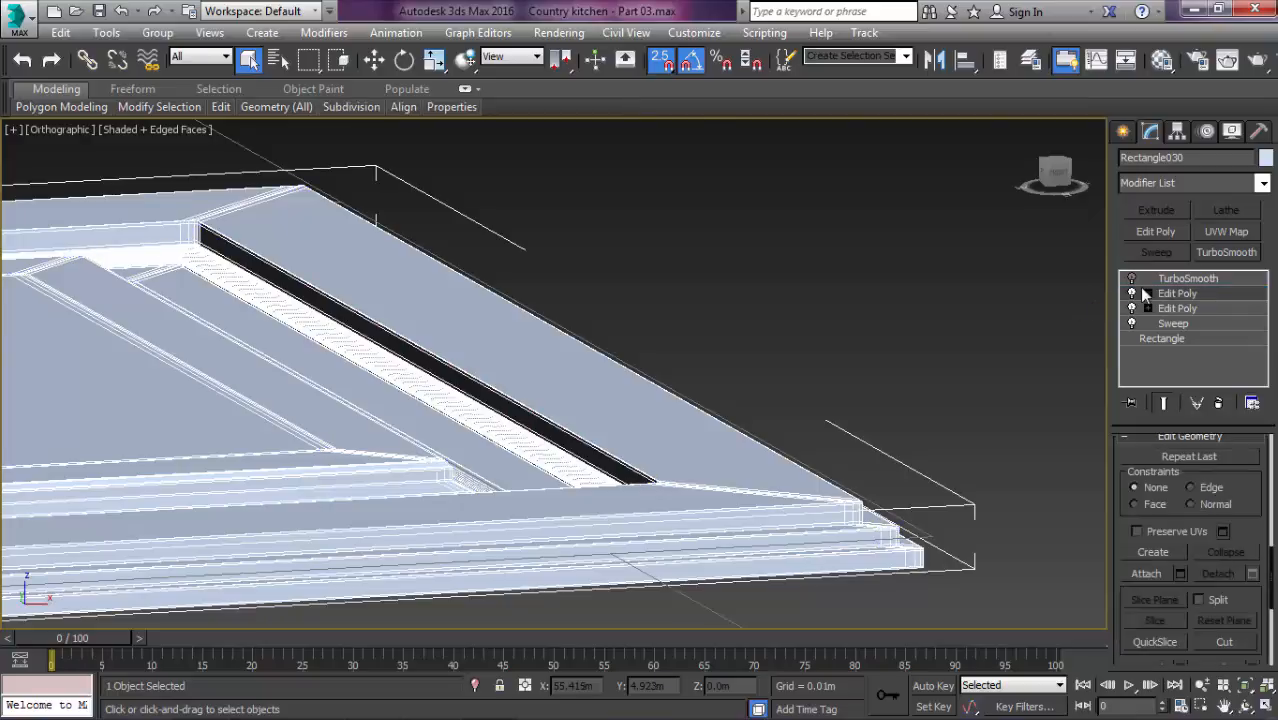
middle_click_drag(889, 295, 975, 298)
key("F4")
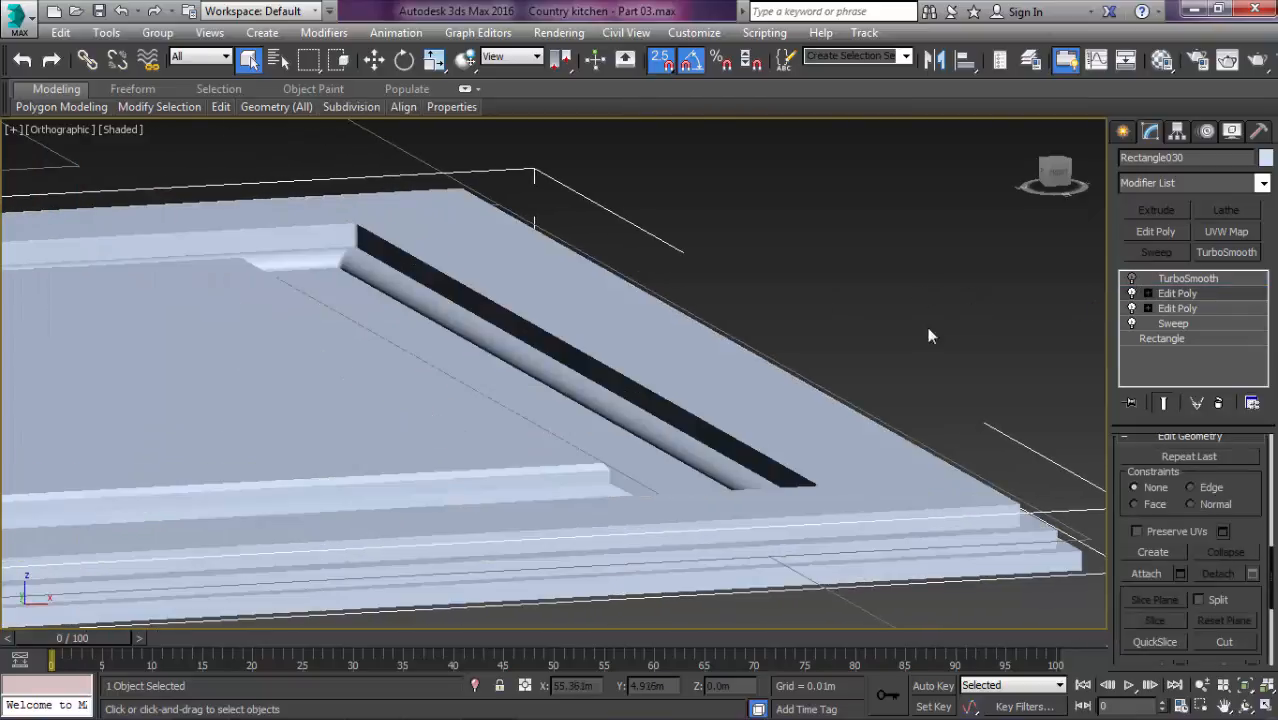
left_click(1131, 279)
Step: Examine the drawer front's corners and panel grooves up close, comparing them with TurboSmooth off and on
scroll(930, 365, "up", 5)
middle_click_drag(735, 260, 770, 562)
scroll(996, 266, "up", 3)
middle_click_drag(857, 512, 839, 362)
scroll(840, 362, "up", 2)
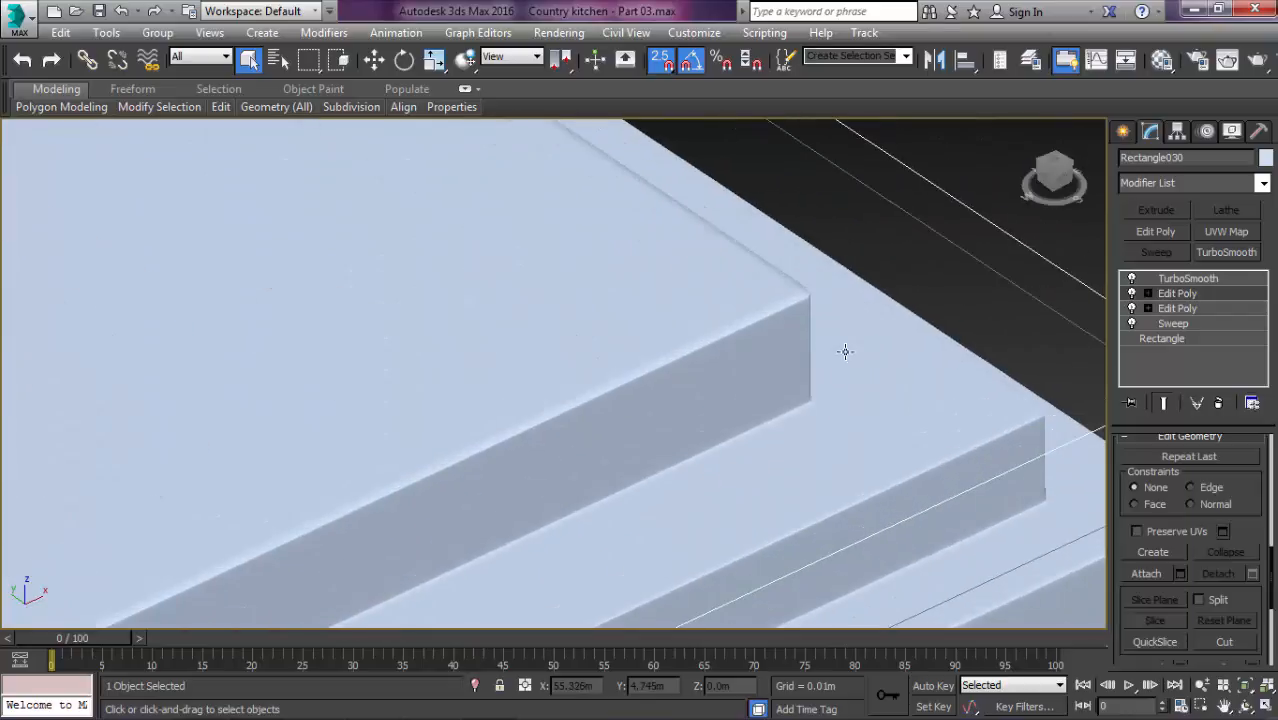
left_click(1132, 282)
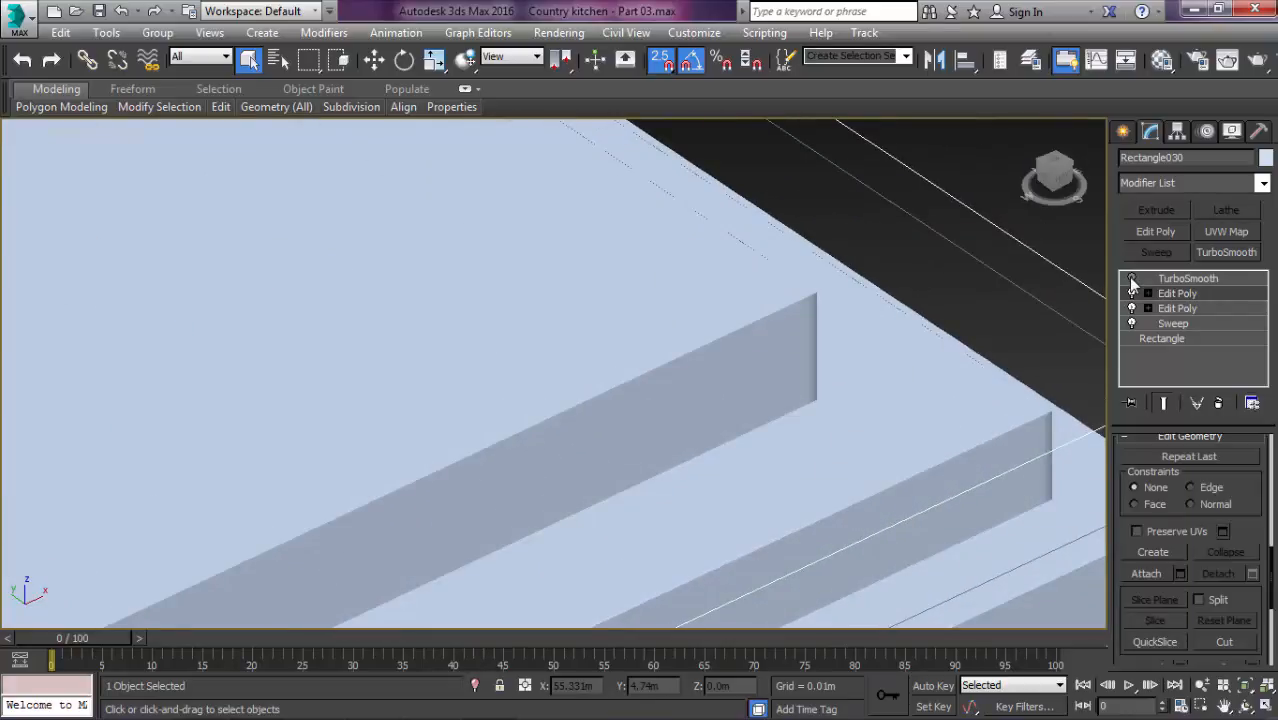
left_click(1132, 282)
middle_click_drag(970, 341, 850, 250)
scroll(720, 305, "down", 3)
scroll(745, 327, "up", 2)
scroll(707, 380, "up", 2)
scroll(692, 384, "down", 2)
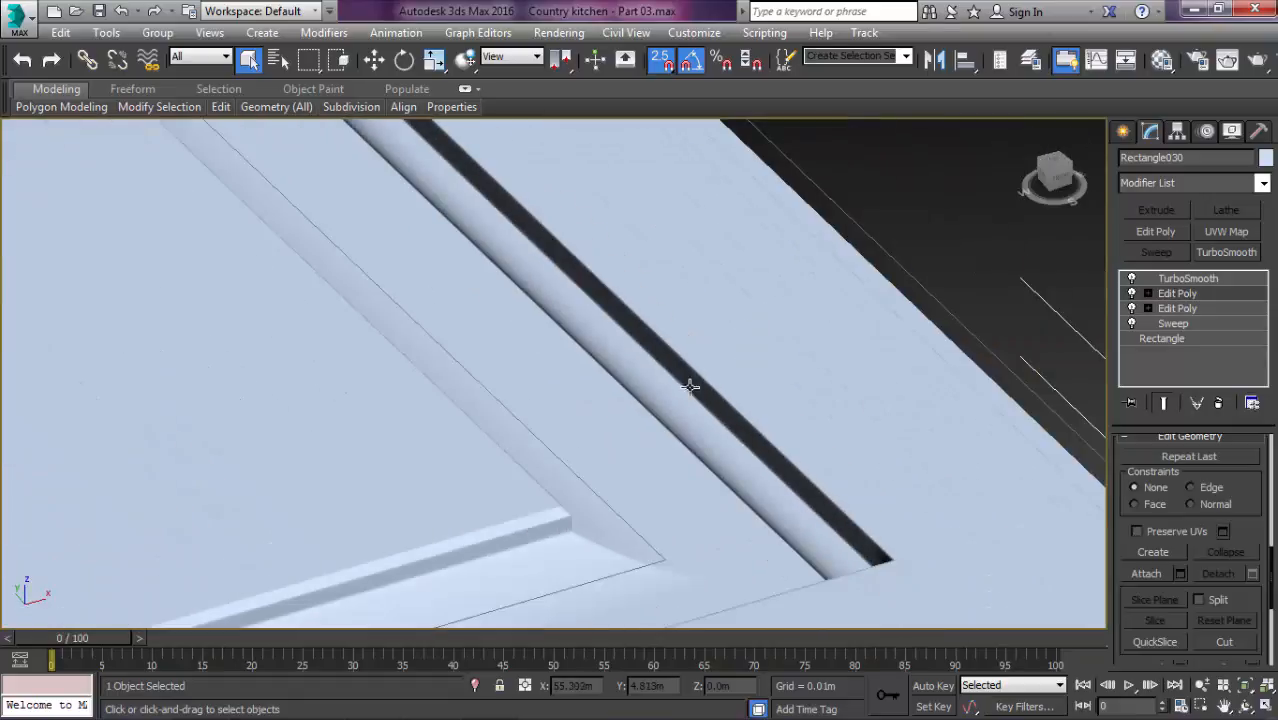
scroll(514, 495, "up", 3)
scroll(575, 544, "down", 5)
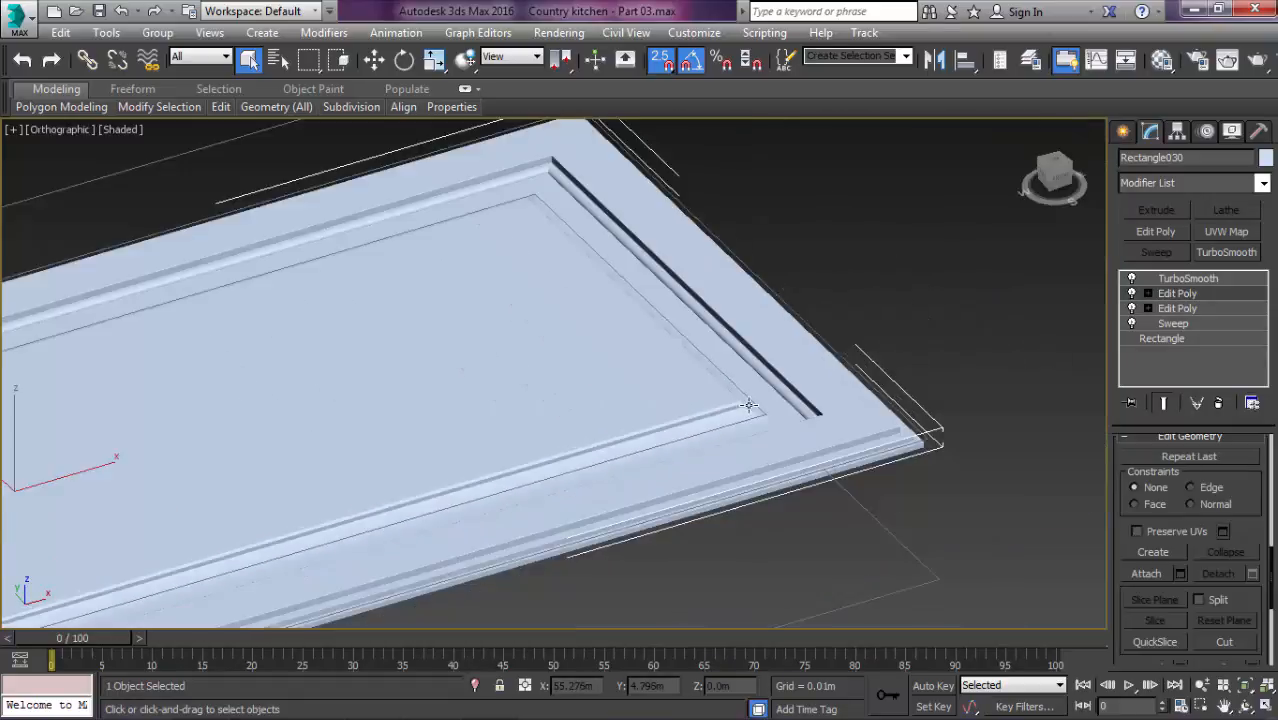
Step: In the Top view, add three UVW Map modifiers to the drawer front, place TurboSmooth beneath them and deselect the object
key("t")
scroll(750, 399, "down", 4)
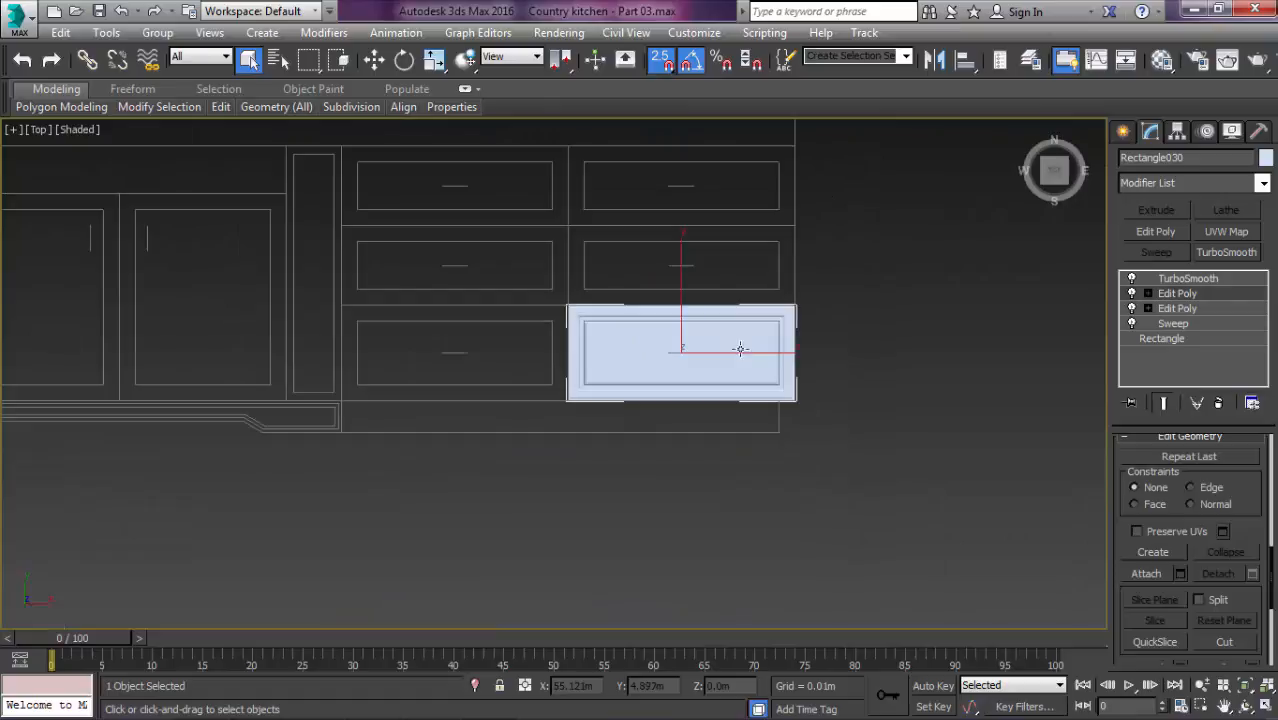
left_click(1207, 230)
left_click(1207, 230)
left_click(1207, 230)
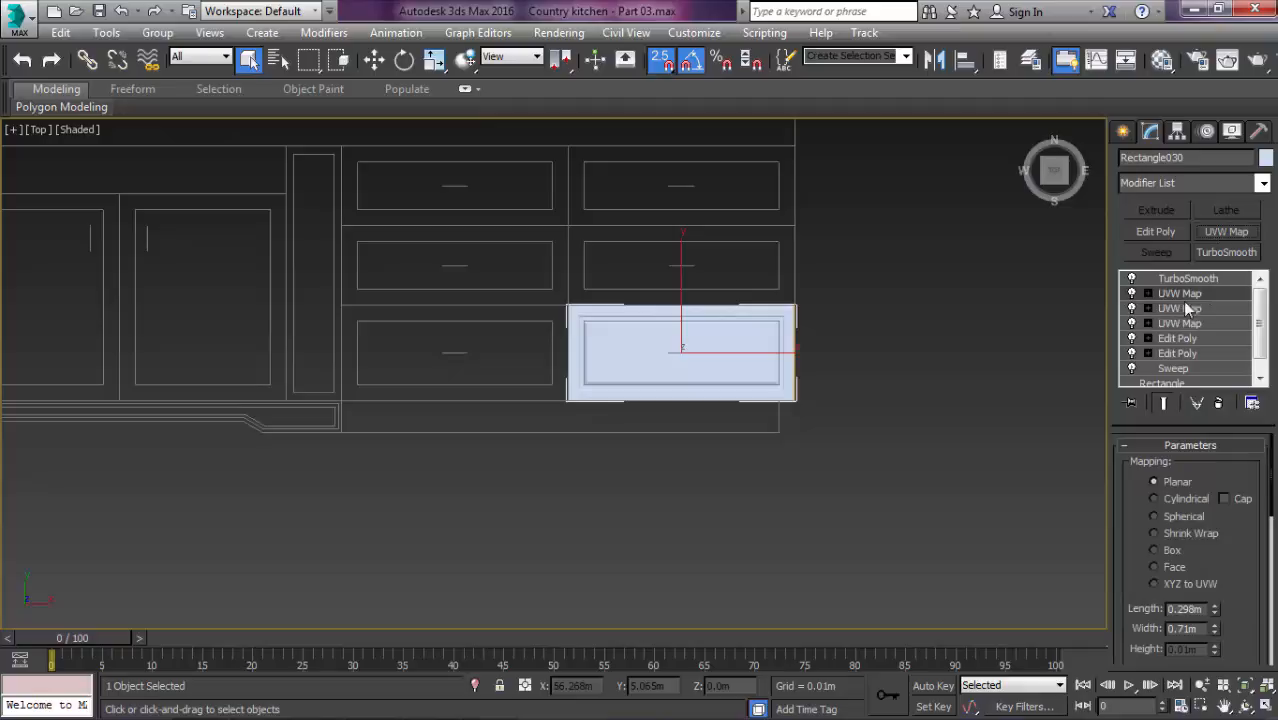
left_click_drag(1186, 284, 1193, 338)
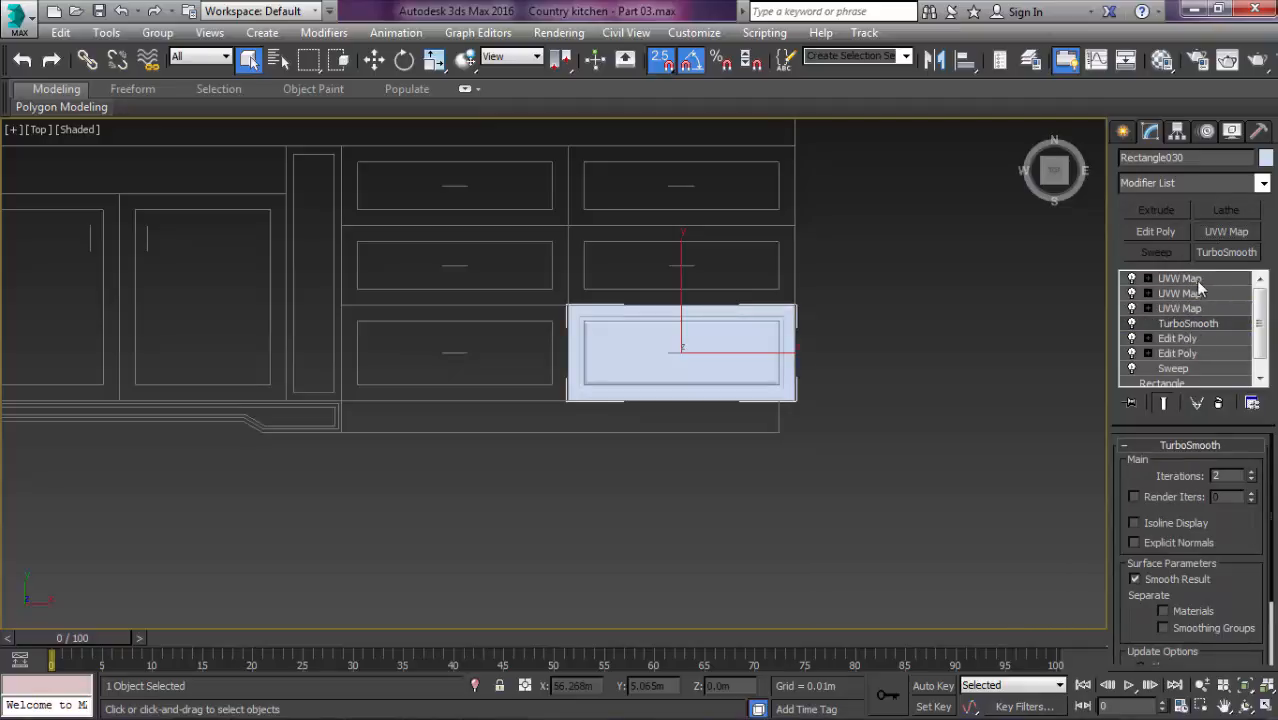
left_click(953, 352)
Step: Switch to Chrome and bring up the image search results for "wood table texture"
scroll(676, 348, "up", 5)
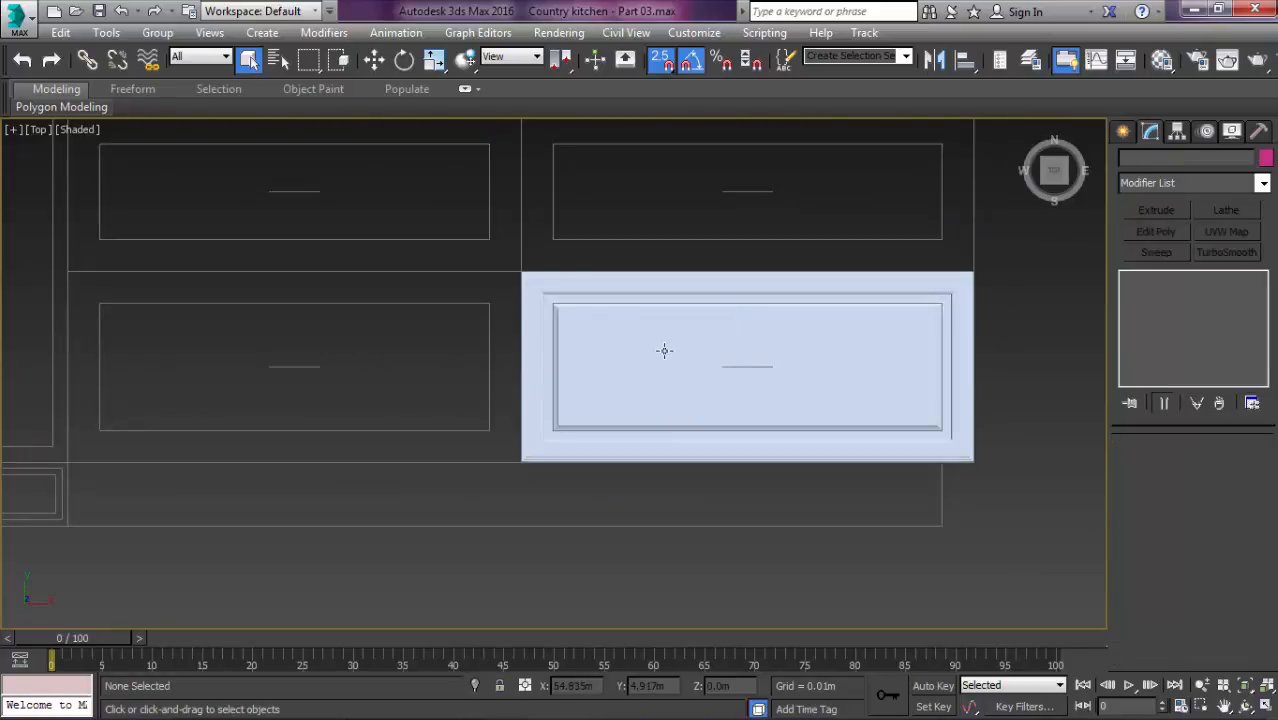
key("m")
key("m")
mouse_move(398, 706)
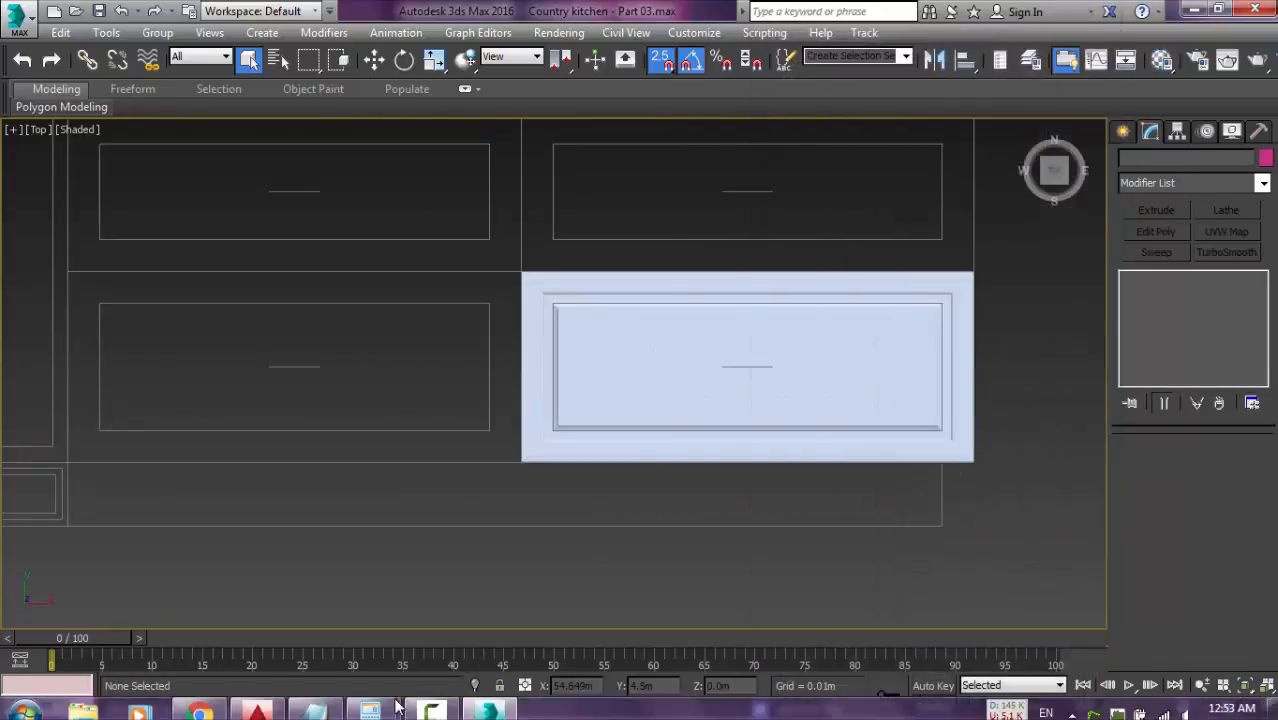
mouse_move(202, 704)
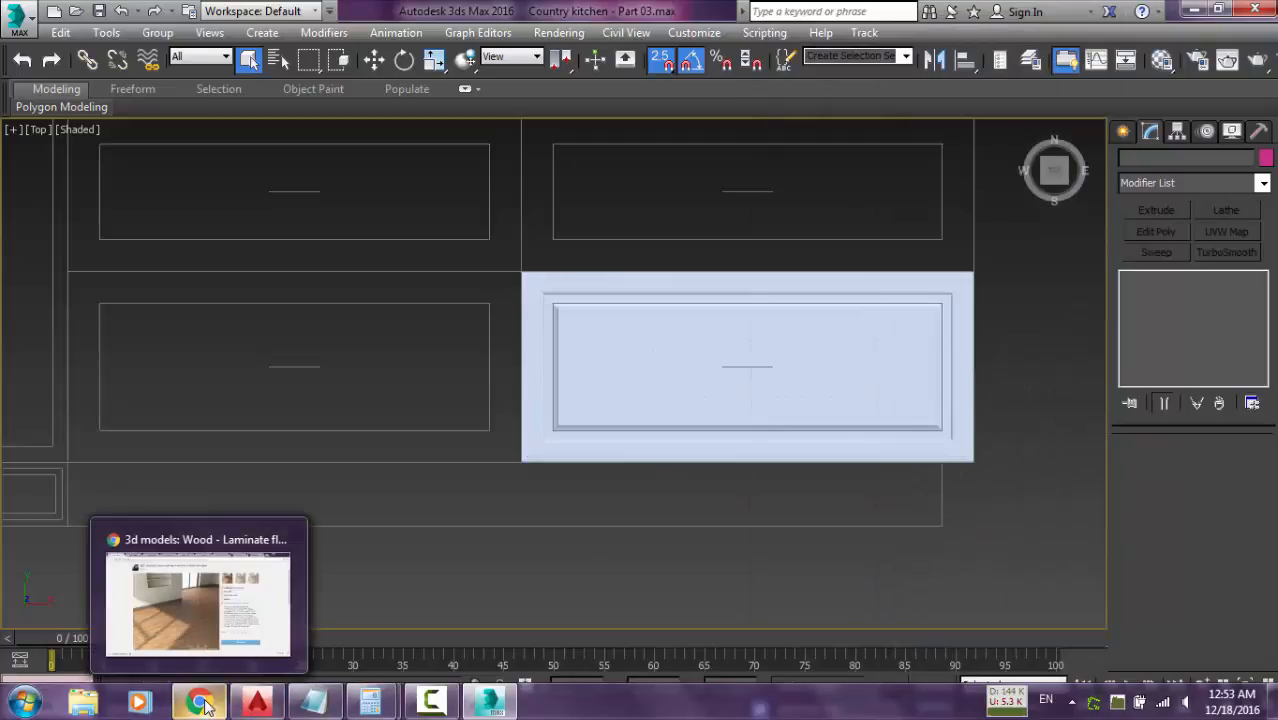
left_click(224, 612)
left_click(553, 14)
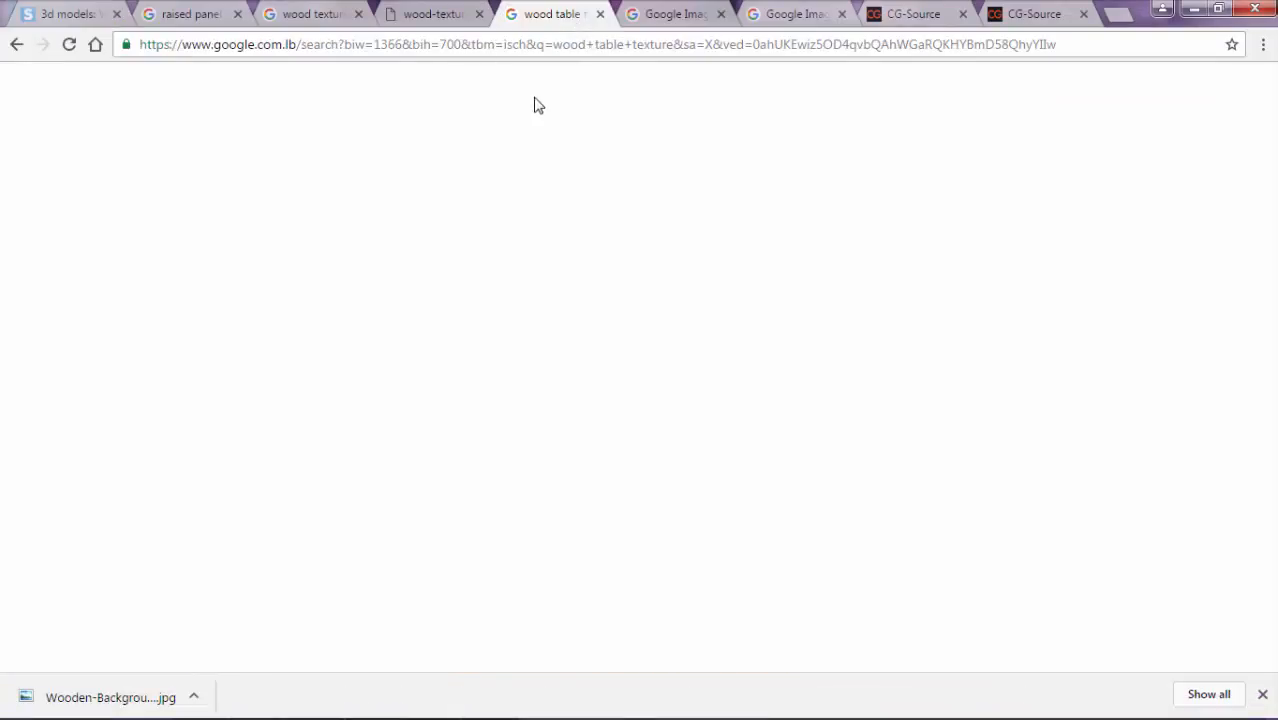
Step: Browse the wood table texture images, check the available size filters and minimize the browser
scroll(531, 190, "up", 3)
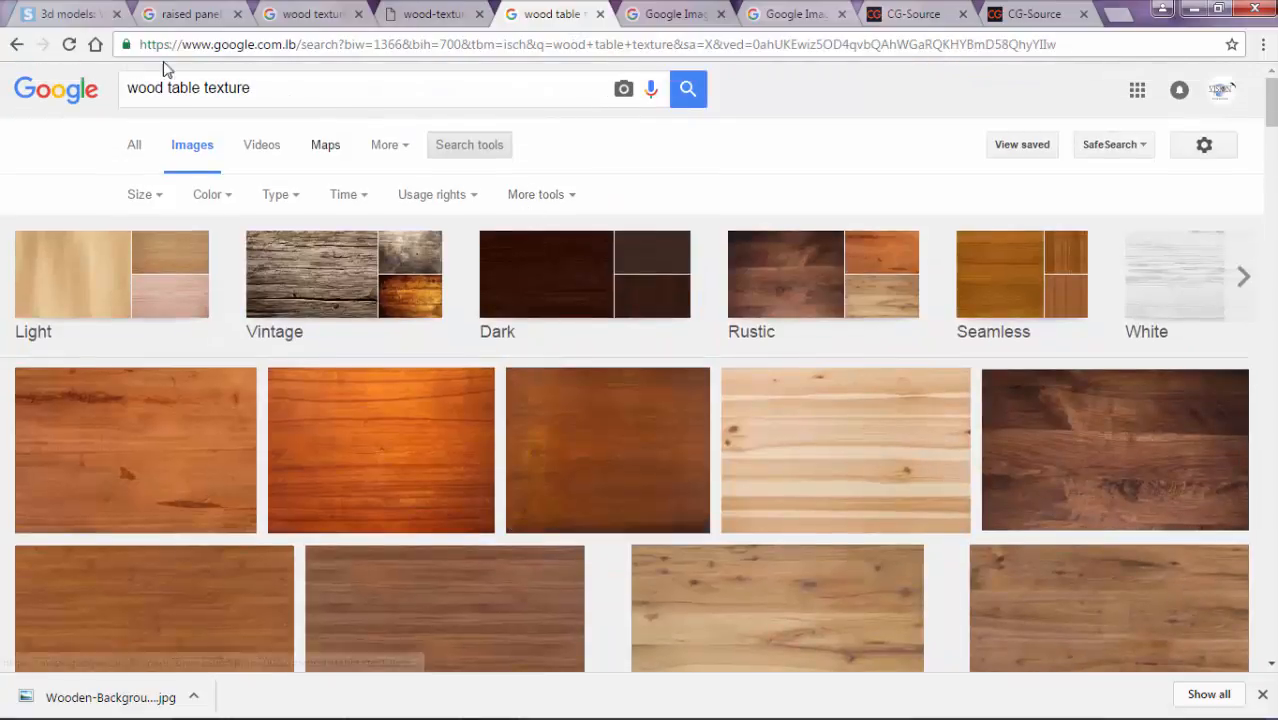
scroll(356, 209, "down", 2)
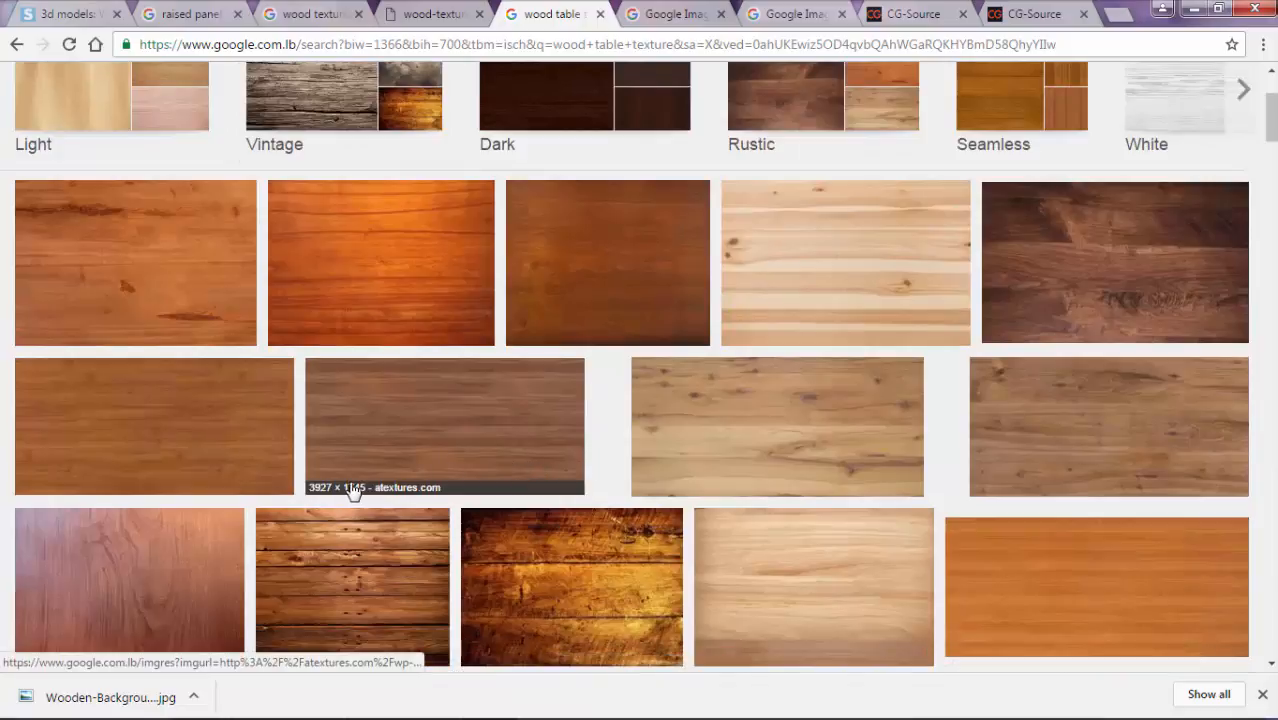
scroll(349, 456, "up", 2)
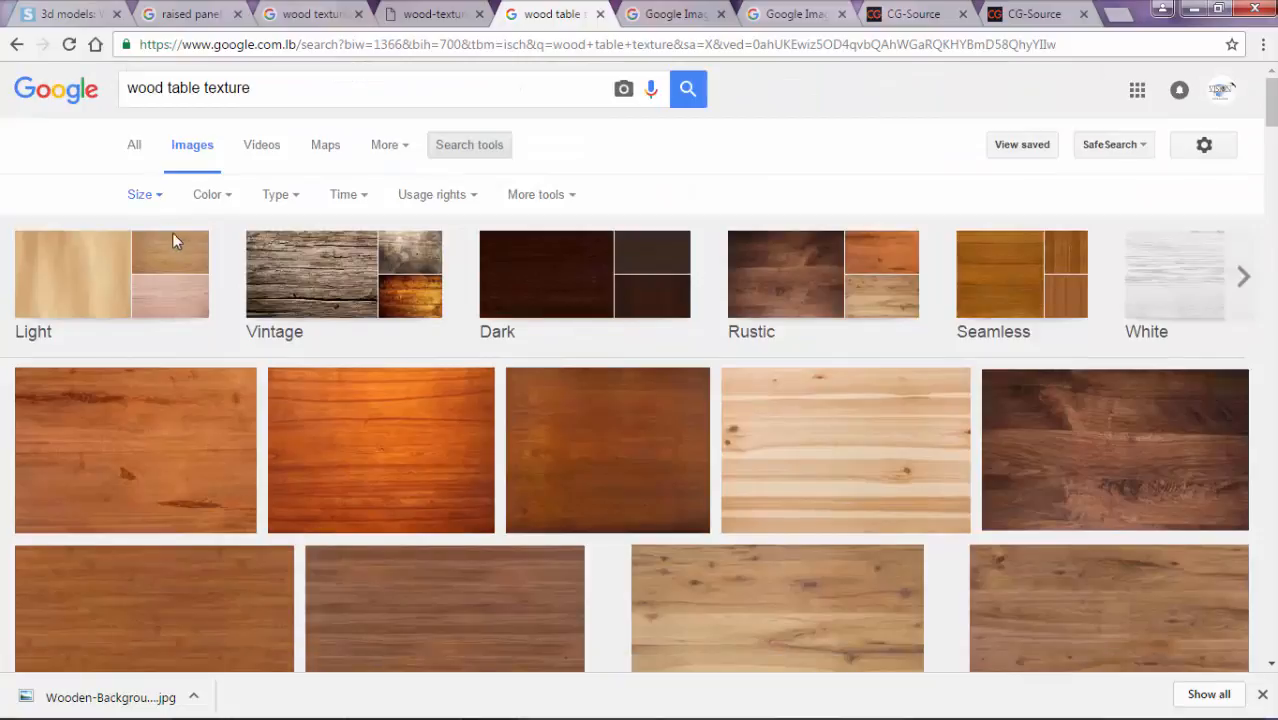
left_click(142, 196)
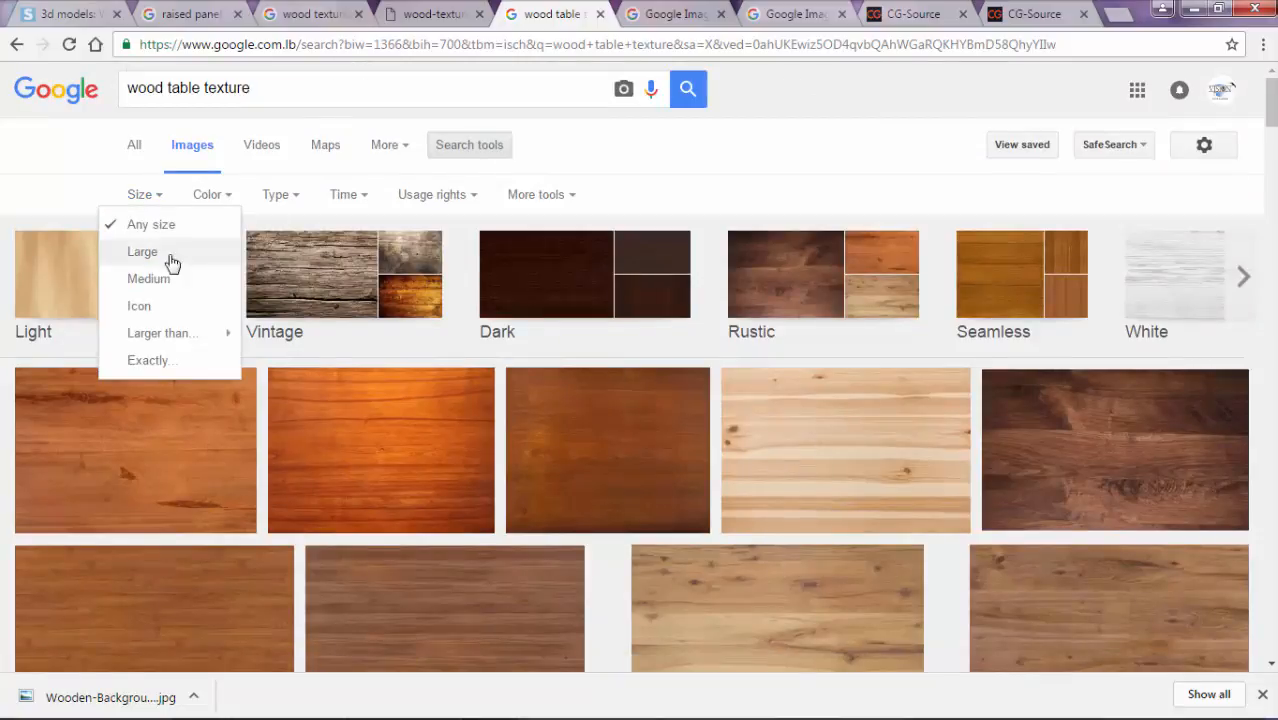
left_click(99, 186)
scroll(499, 308, "down", 3)
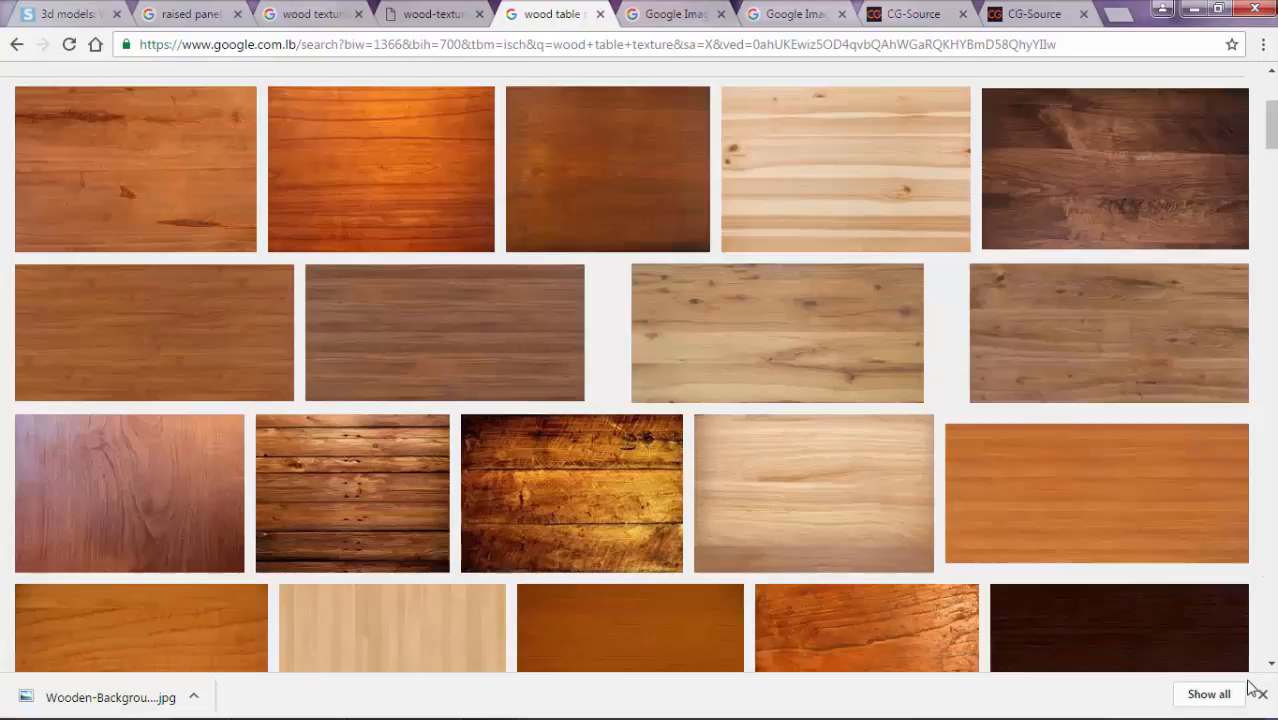
left_click(1186, 18)
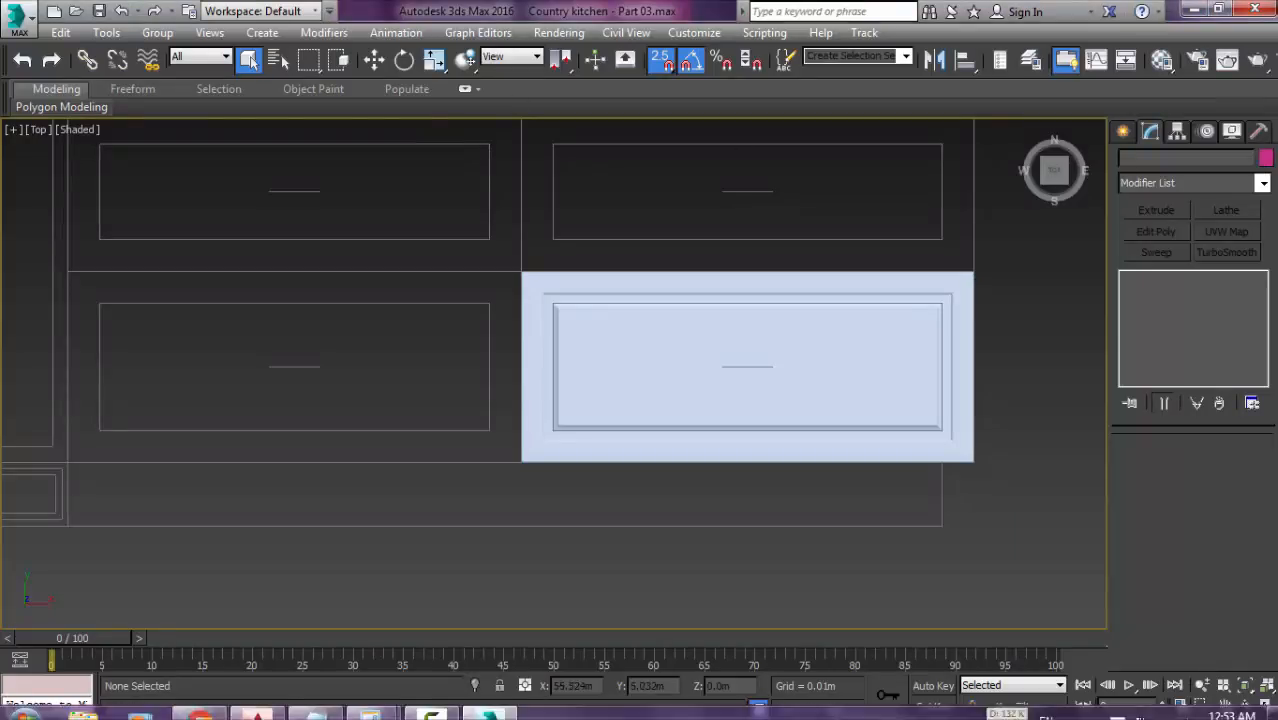
Step: Open the Wooden-Background-162 image from the desktop, inspect its wood grain up close and close the viewer
key("super+d")
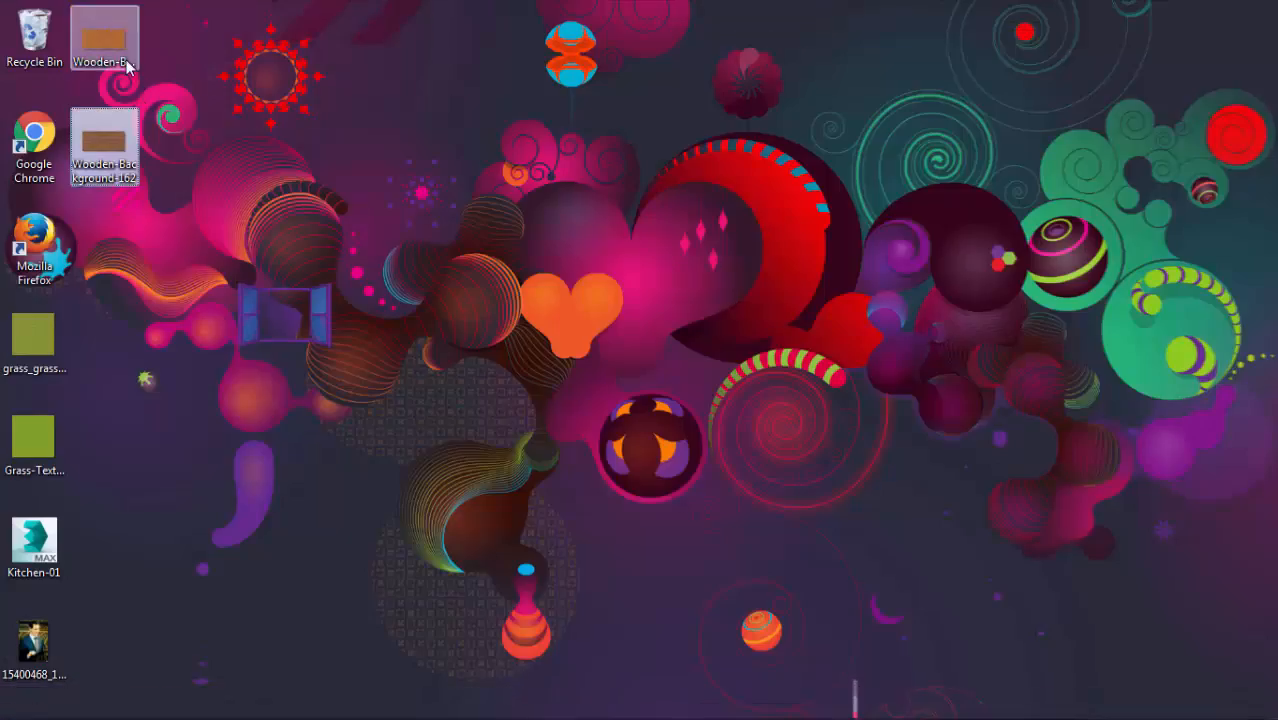
double_click(124, 150)
scroll(480, 291, "up", 6)
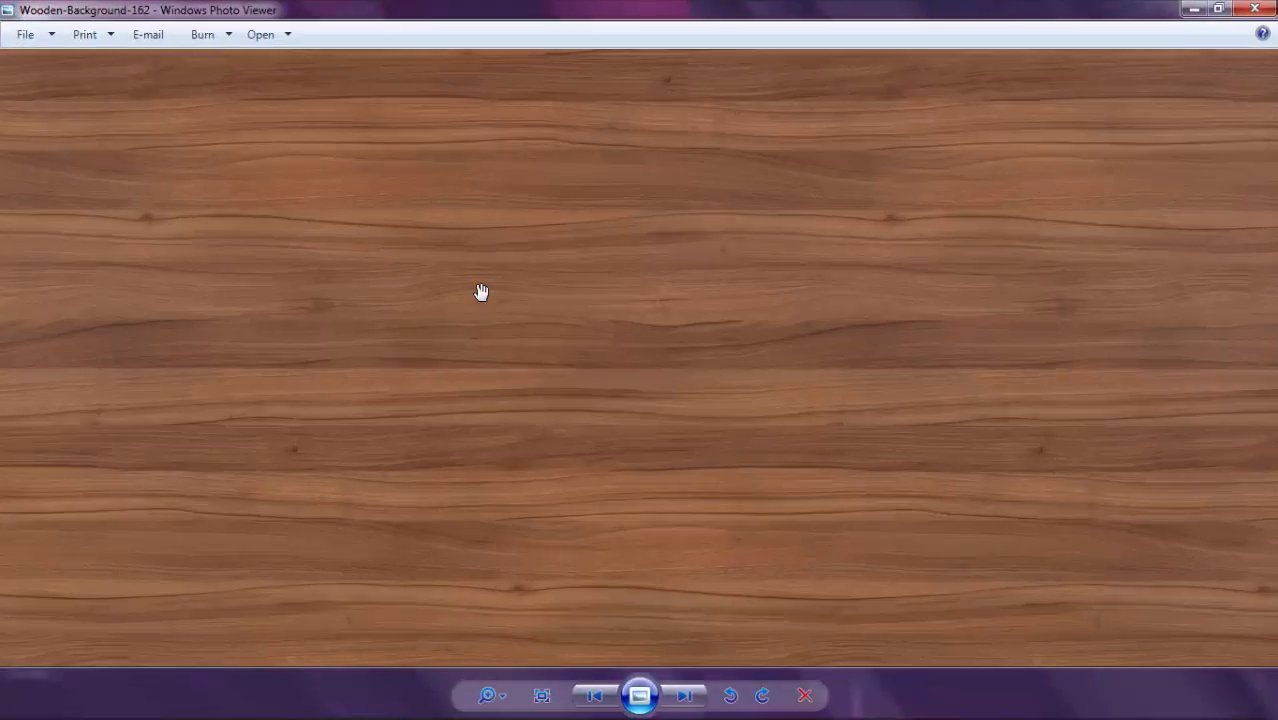
scroll(481, 292, "down", 3)
scroll(481, 292, "down", 3)
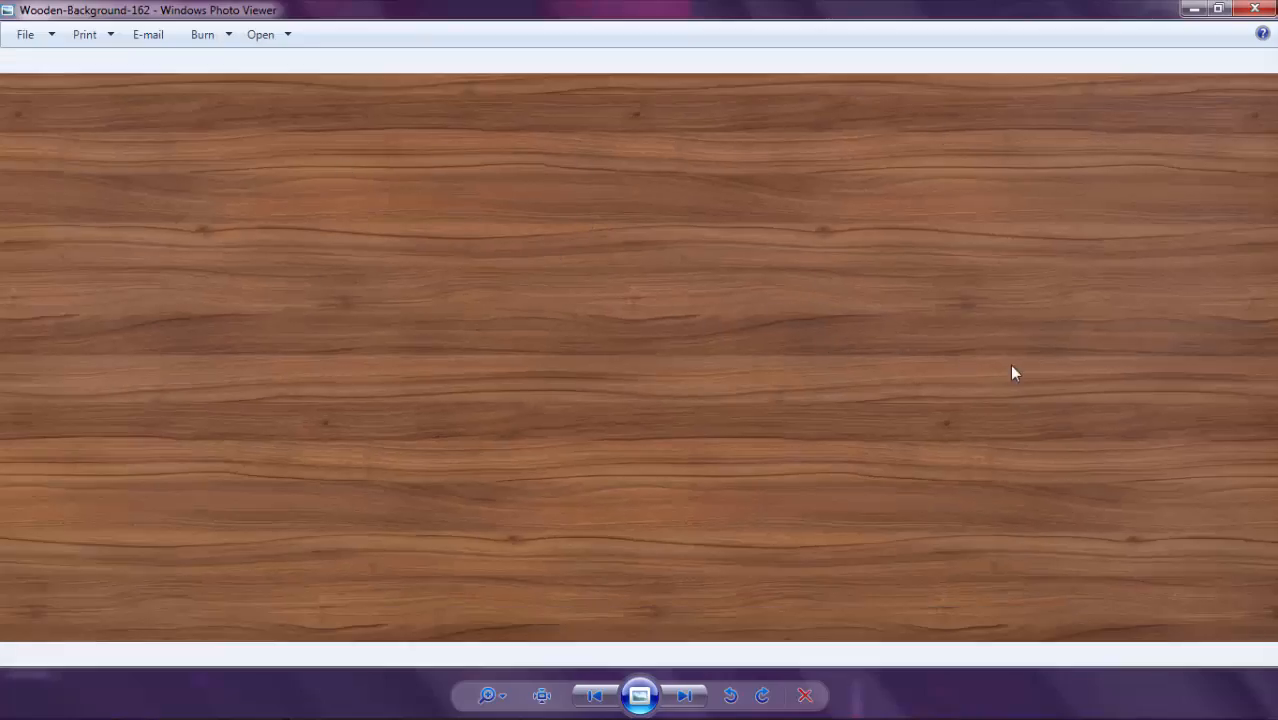
scroll(893, 333, "up", 3)
scroll(966, 330, "down", 3)
left_click(1268, 8)
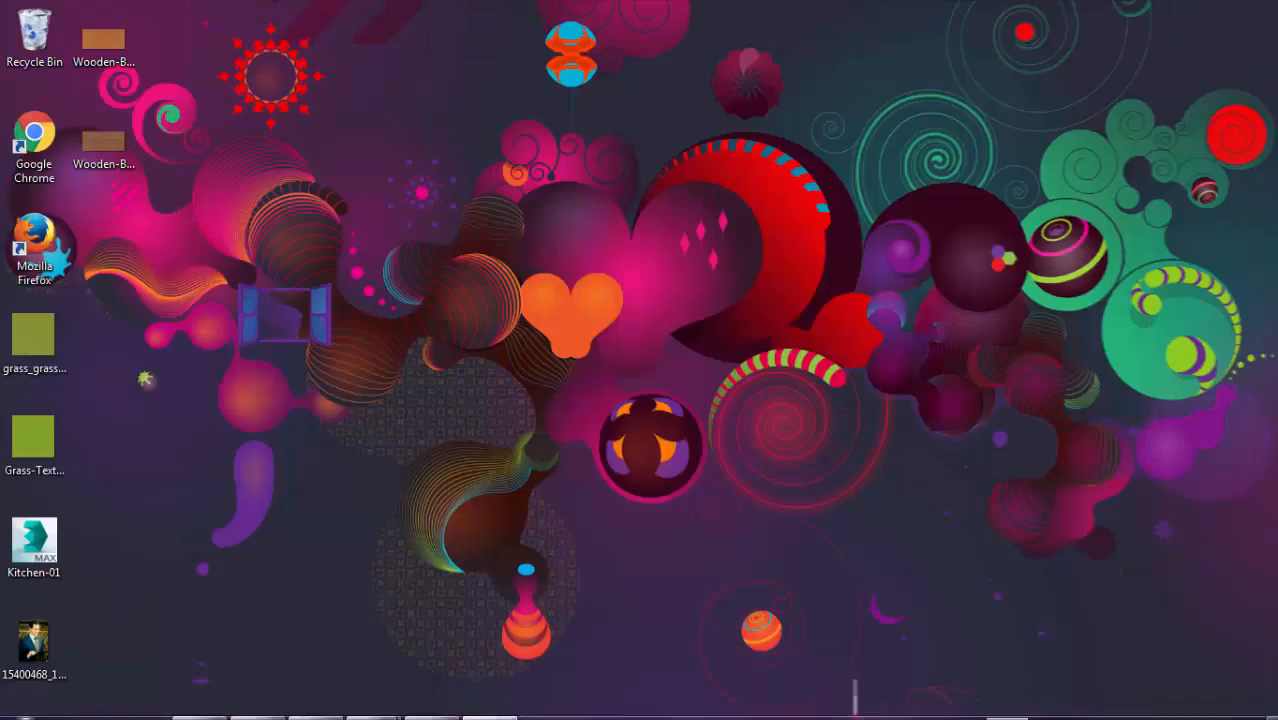
Step: Switch back to 3ds Max and examine the drawer front's mesh with edged faces shown, leaving it deselected and shaded without edges
left_click(490, 702)
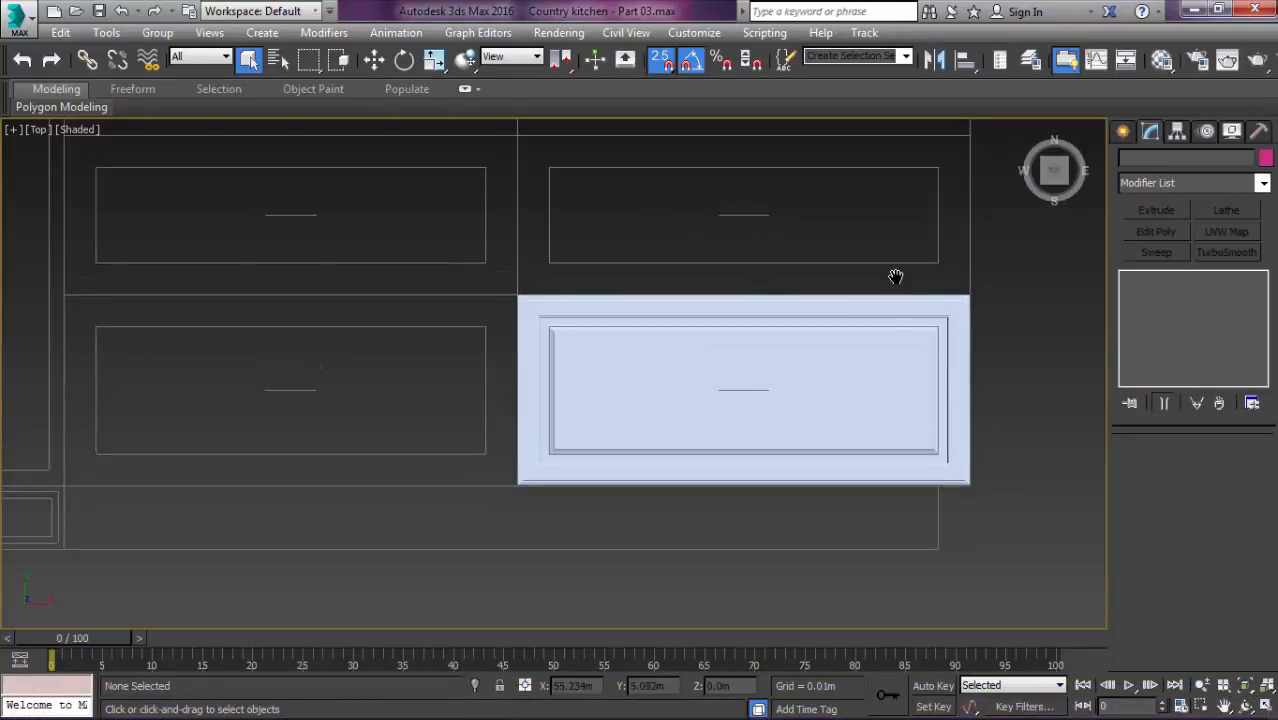
middle_click_drag(895, 276, 770, 297)
scroll(488, 271, "down", 6)
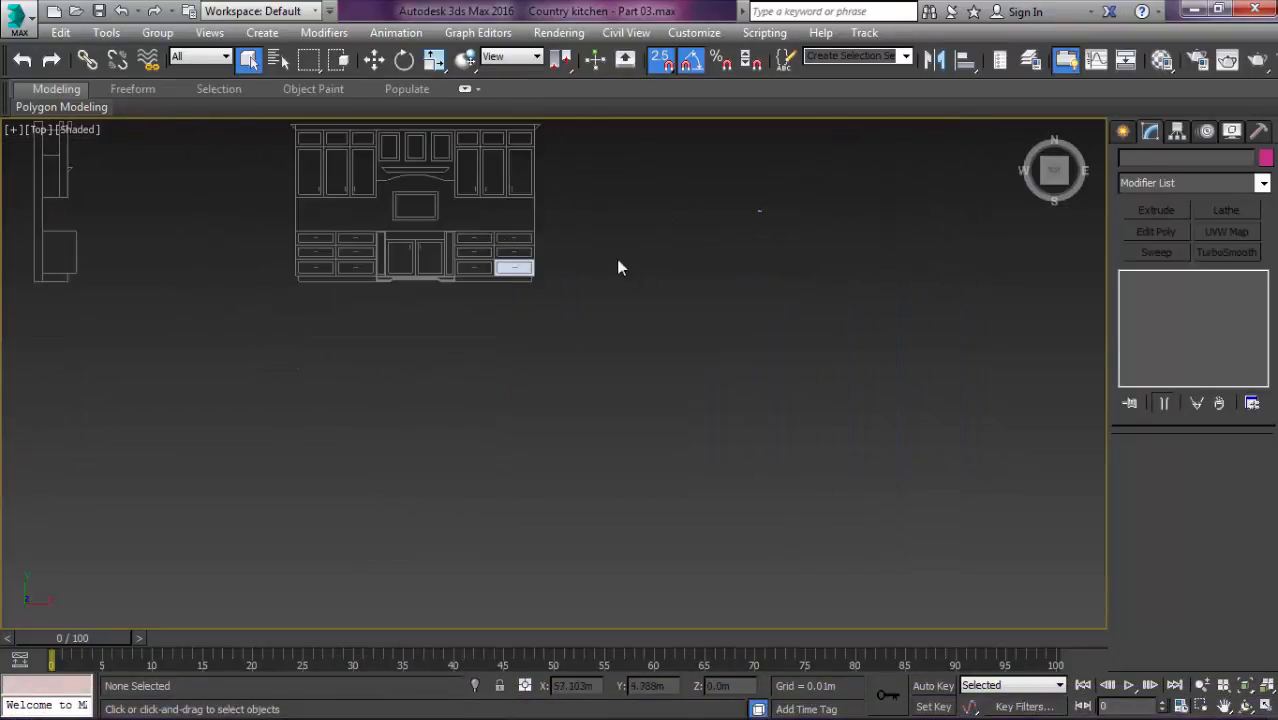
scroll(515, 268, "up", 10)
left_click(659, 327)
key("F4")
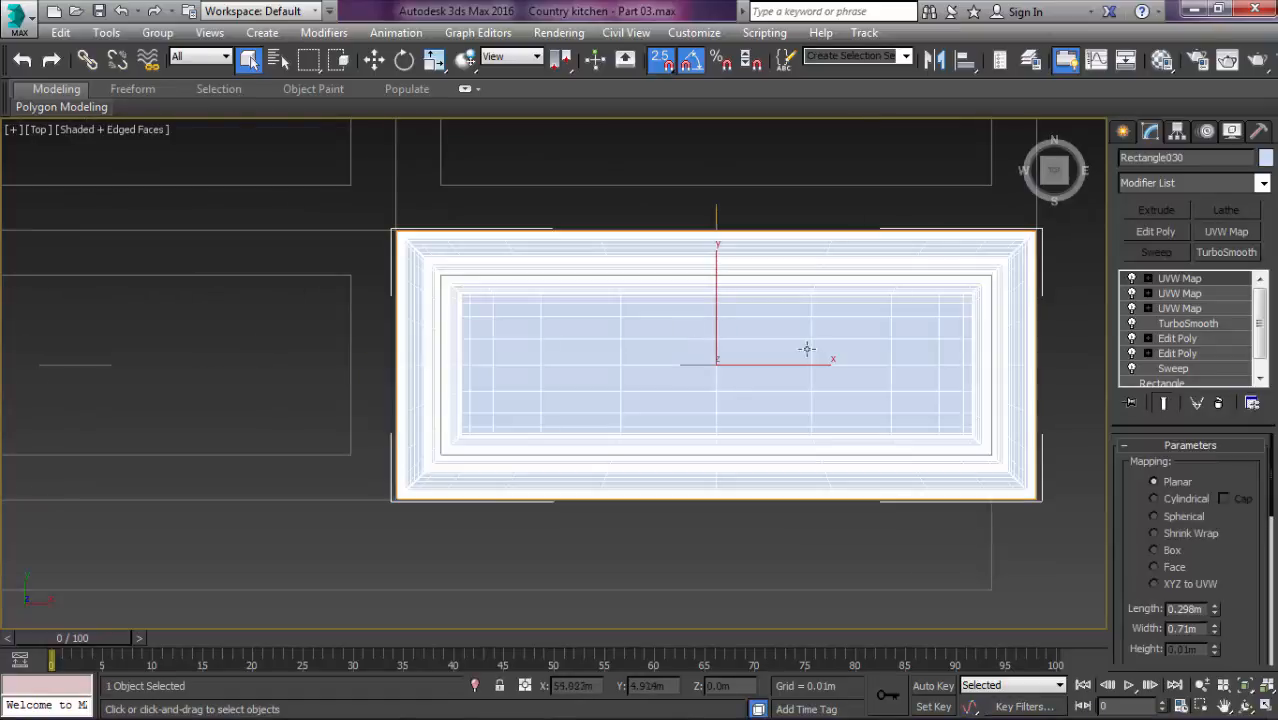
middle_click_drag(832, 352, 645, 354)
key("F4")
left_click(914, 338)
Step: Open the Material Editor and reset the Cabinet wood material, affecting only the editor slot
key("m")
left_click(846, 160)
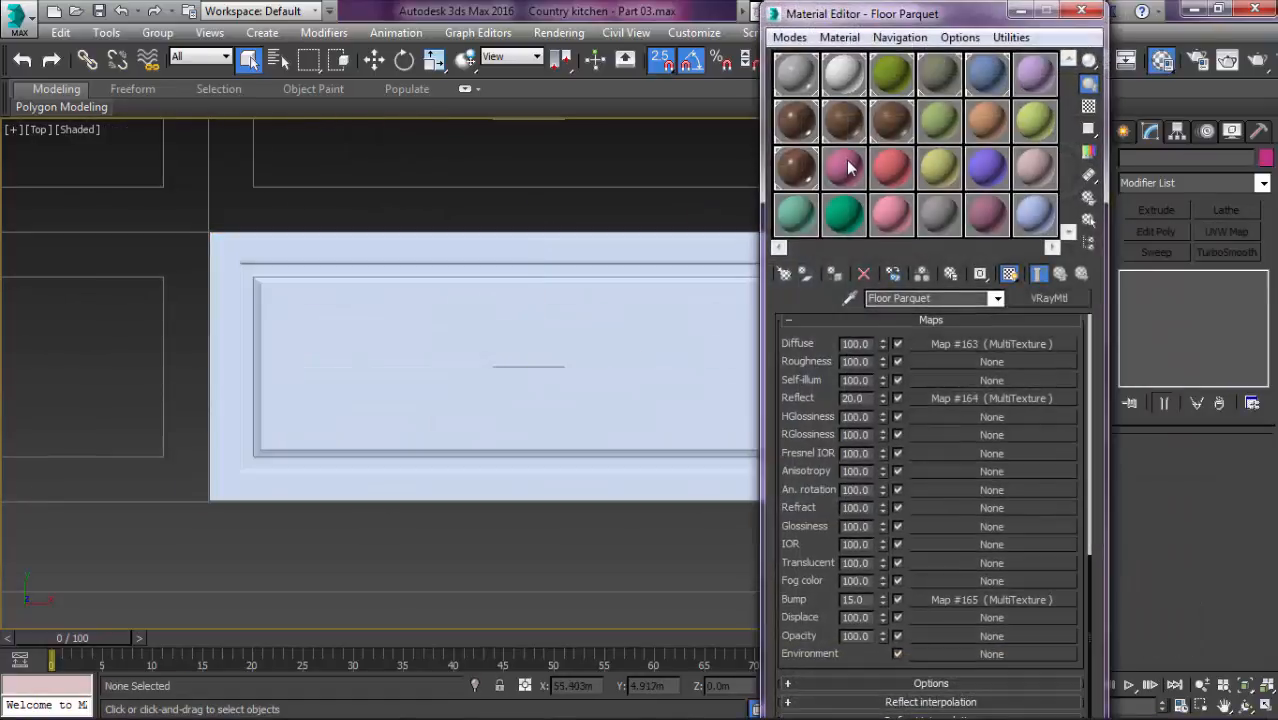
left_click(928, 124)
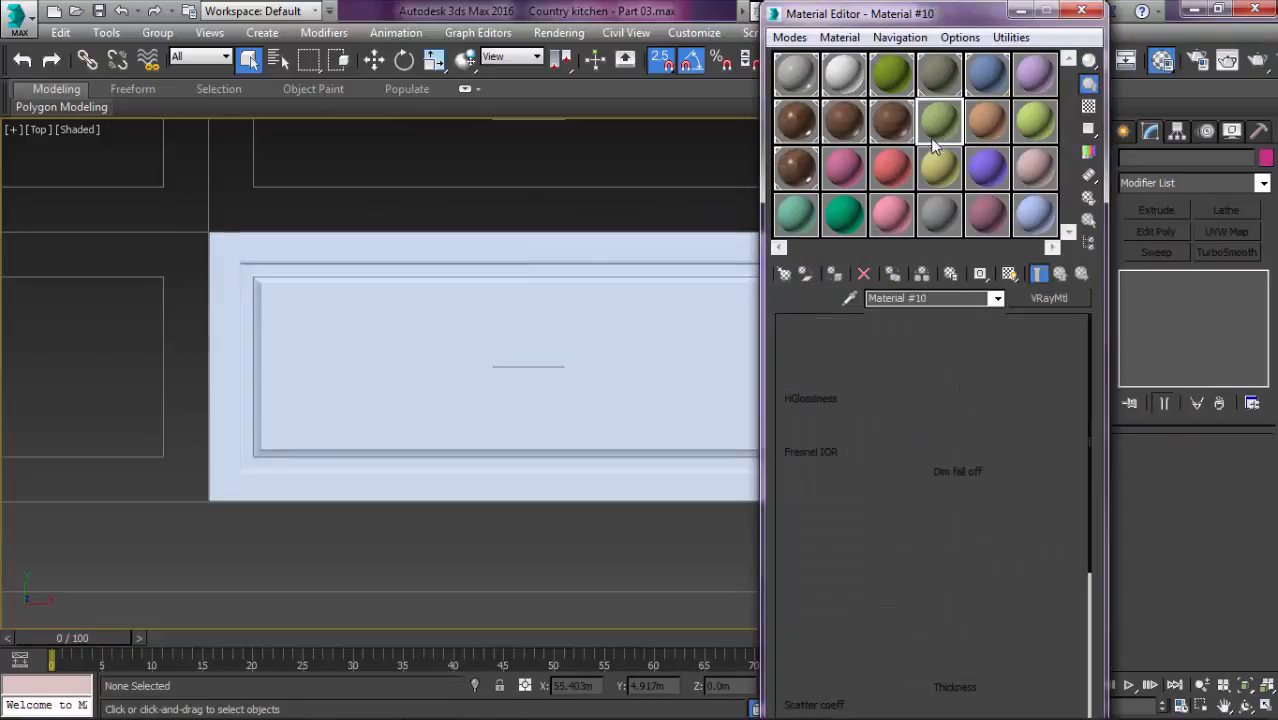
left_click(848, 118)
left_click(866, 275)
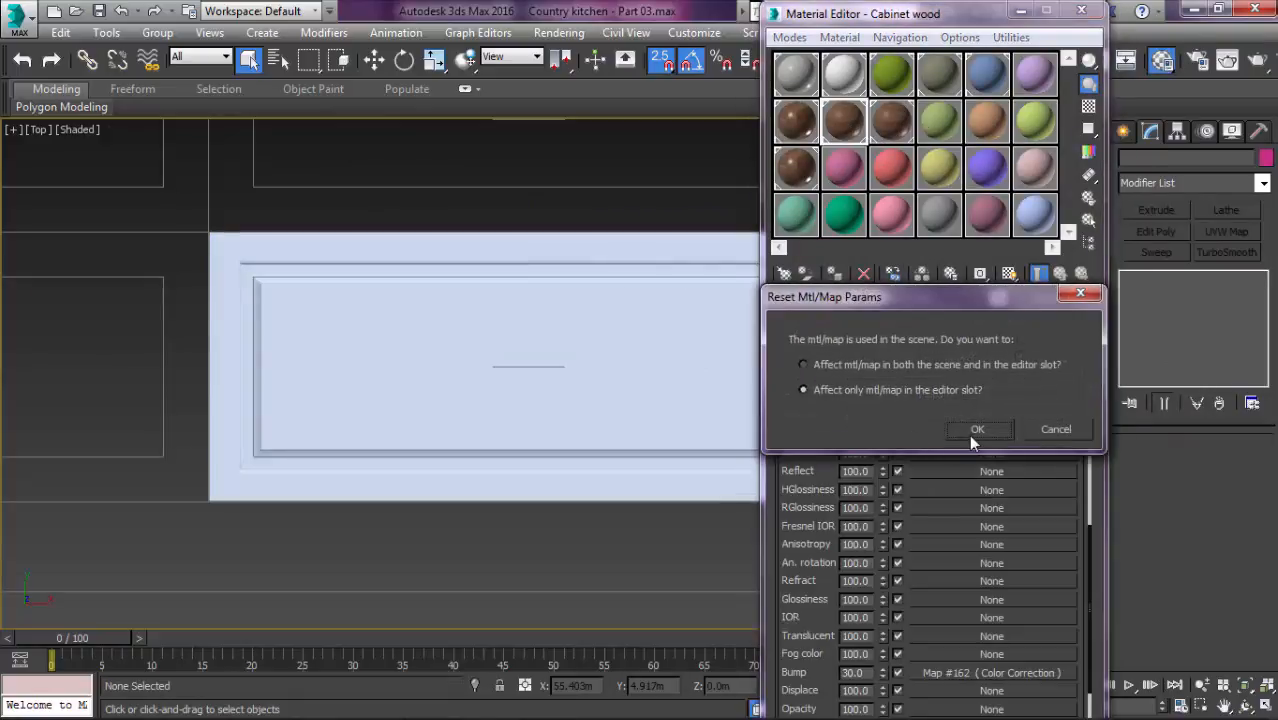
left_click(975, 430)
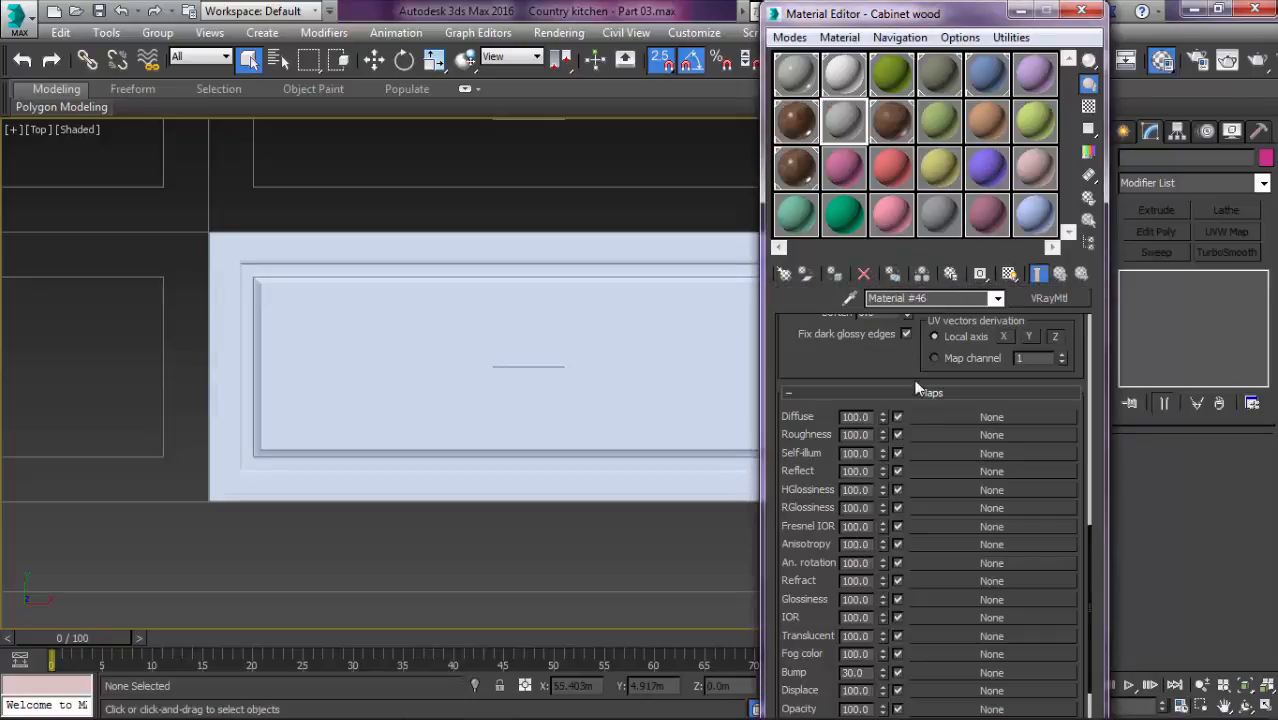
Step: Assign the Wooden-Background-162 image from the desktop as a Bitmap map to the material's diffuse channel
scroll(836, 363, "up", 10)
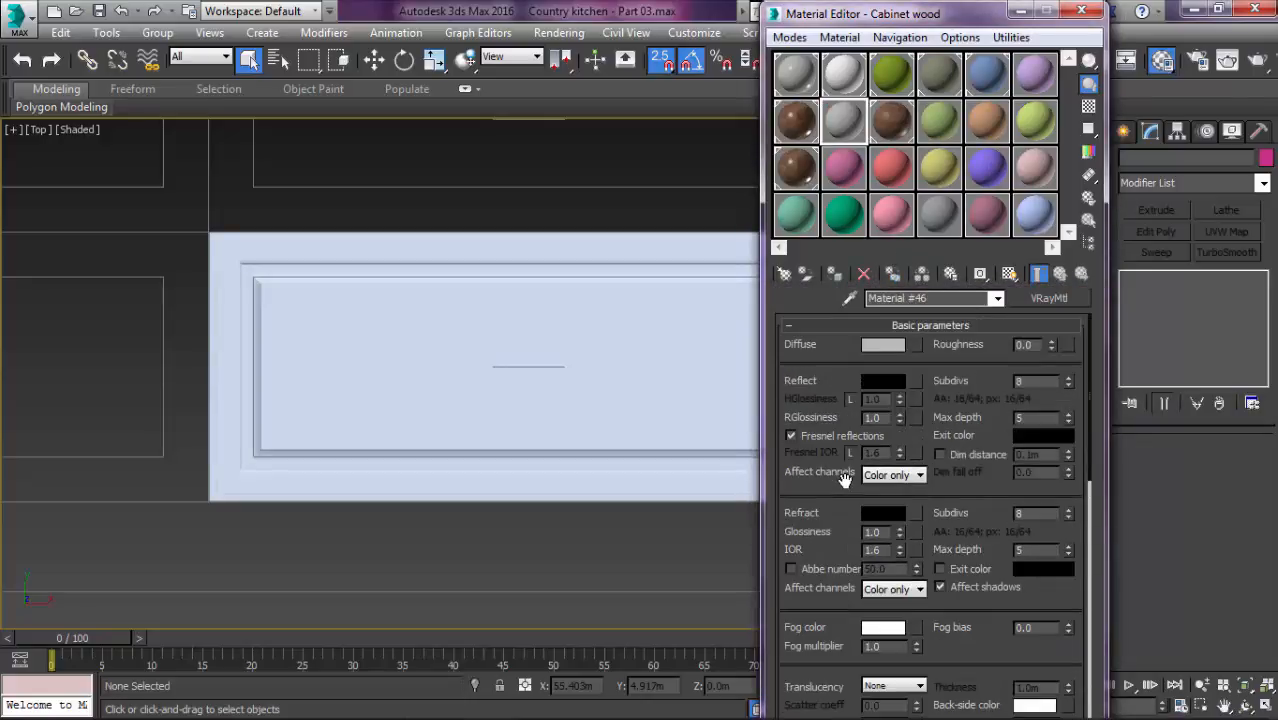
left_click(916, 345)
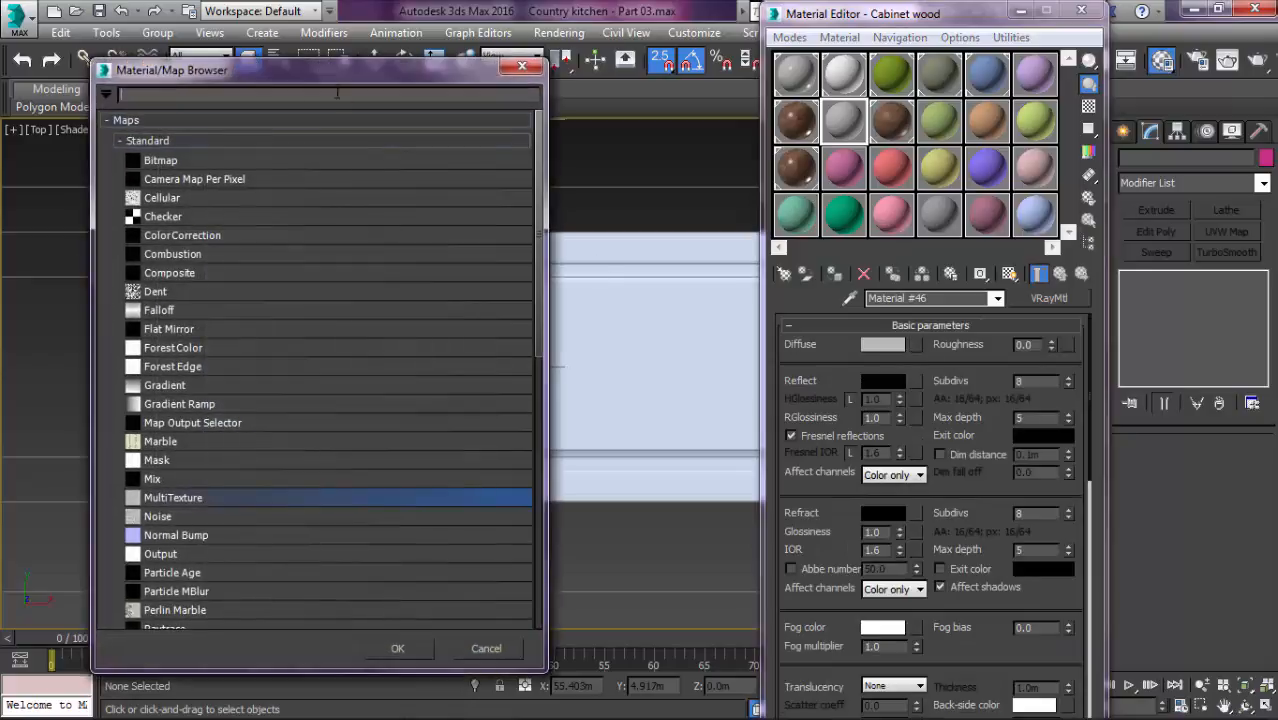
double_click(160, 160)
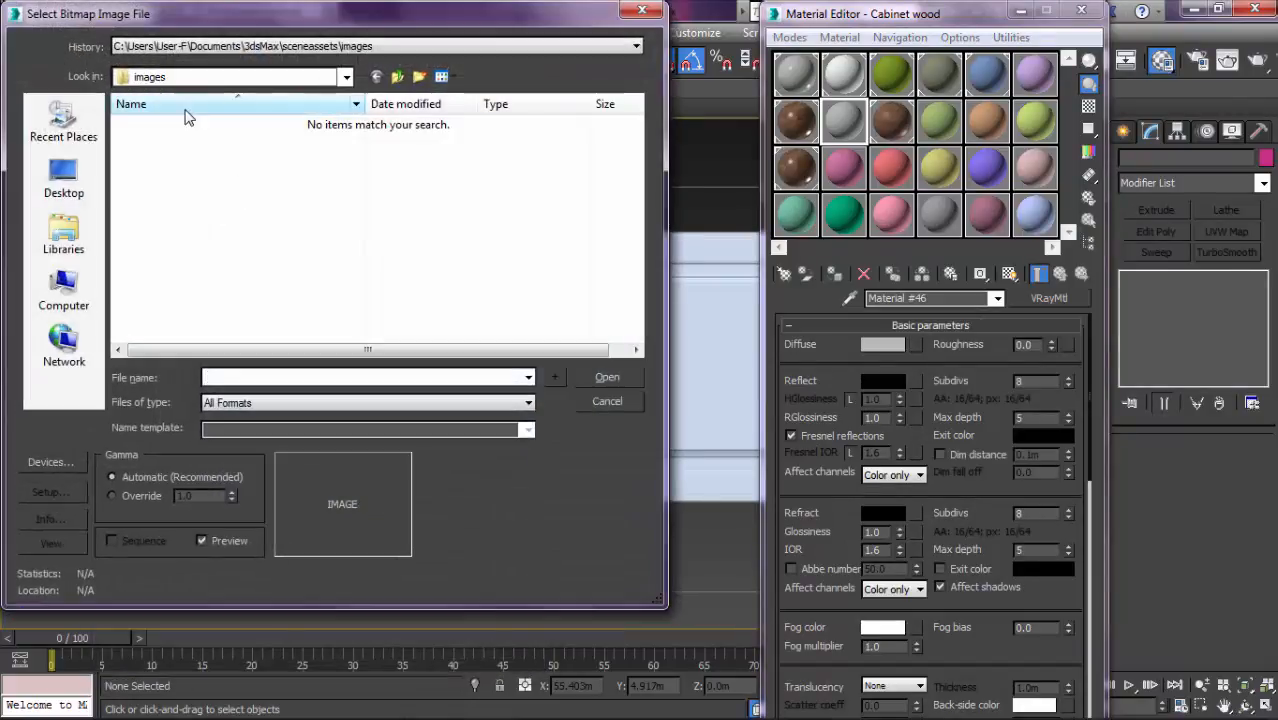
left_click(63, 178)
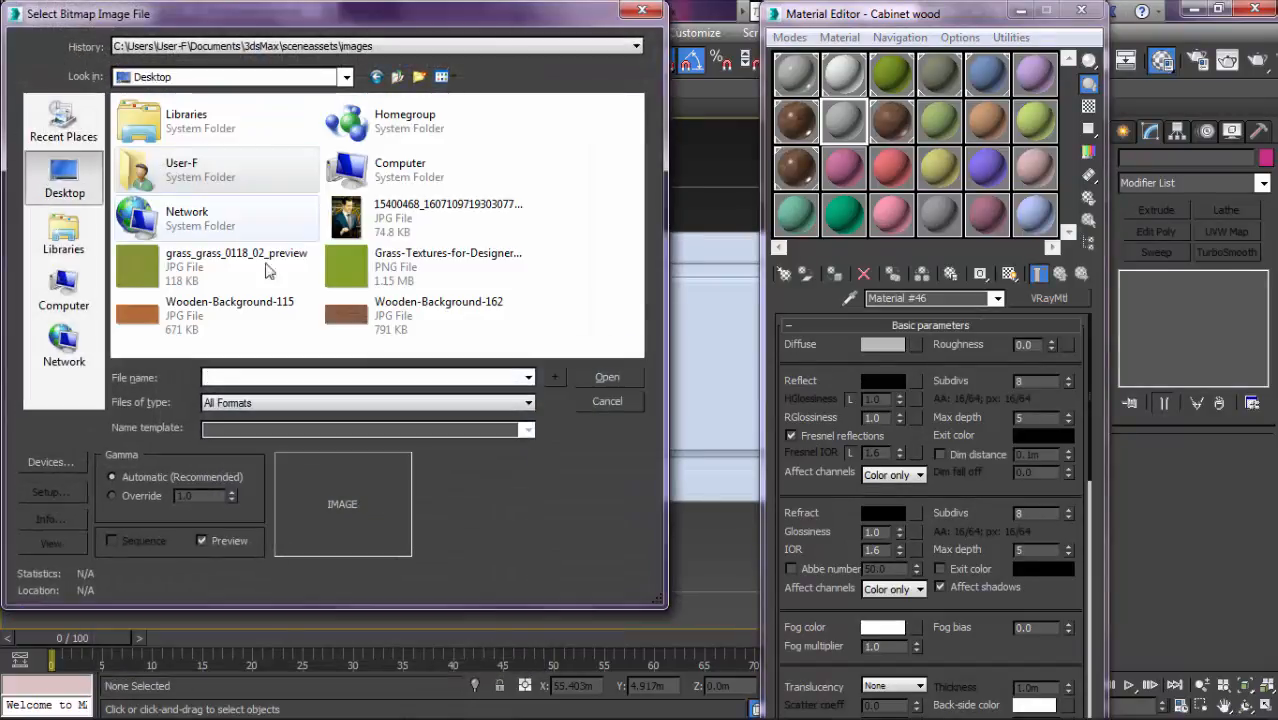
left_click(377, 316)
double_click(377, 316)
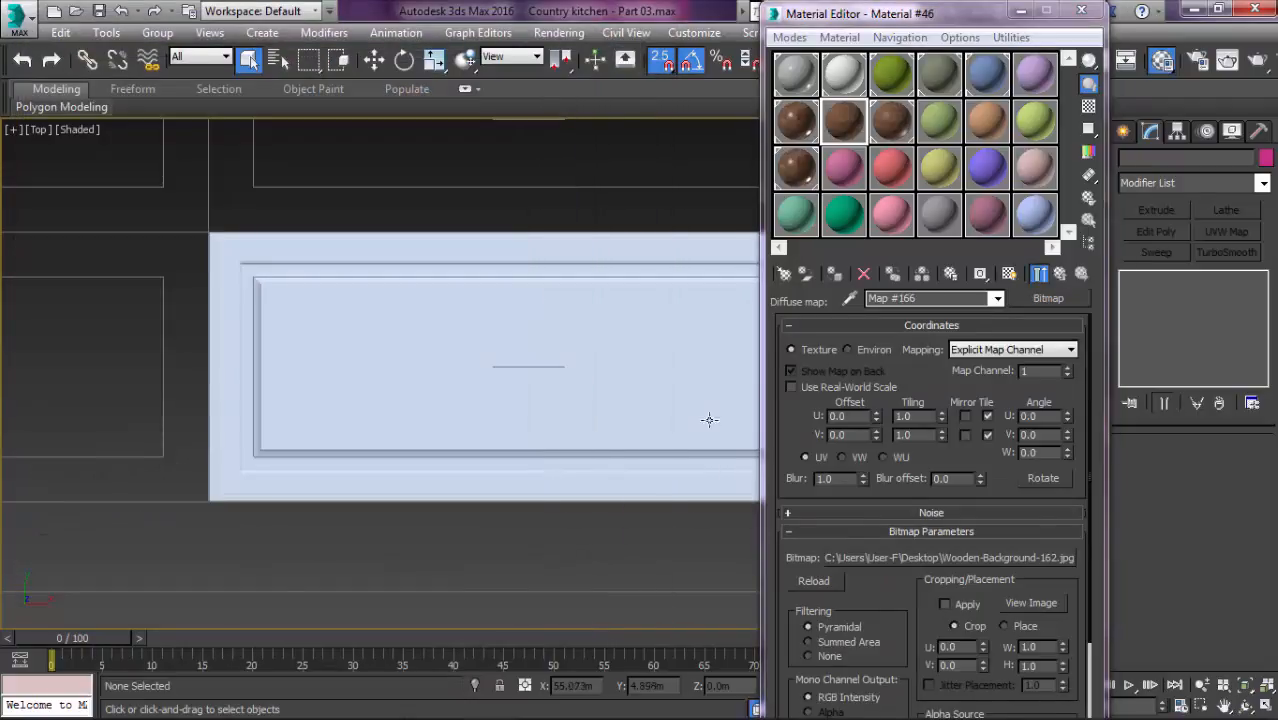
Step: View the wood bitmap in its cropping/placement window, keep the Crop option and return to the parent material
left_click(973, 552)
key("Escape")
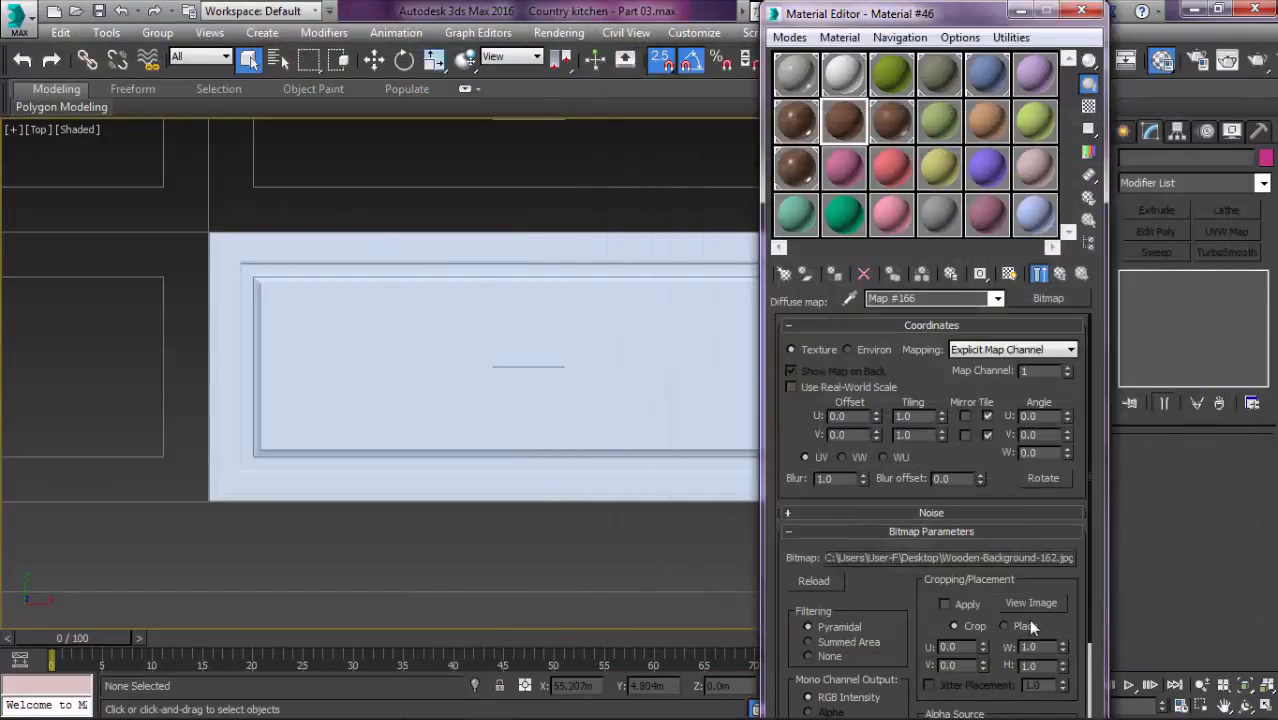
left_click(1030, 604)
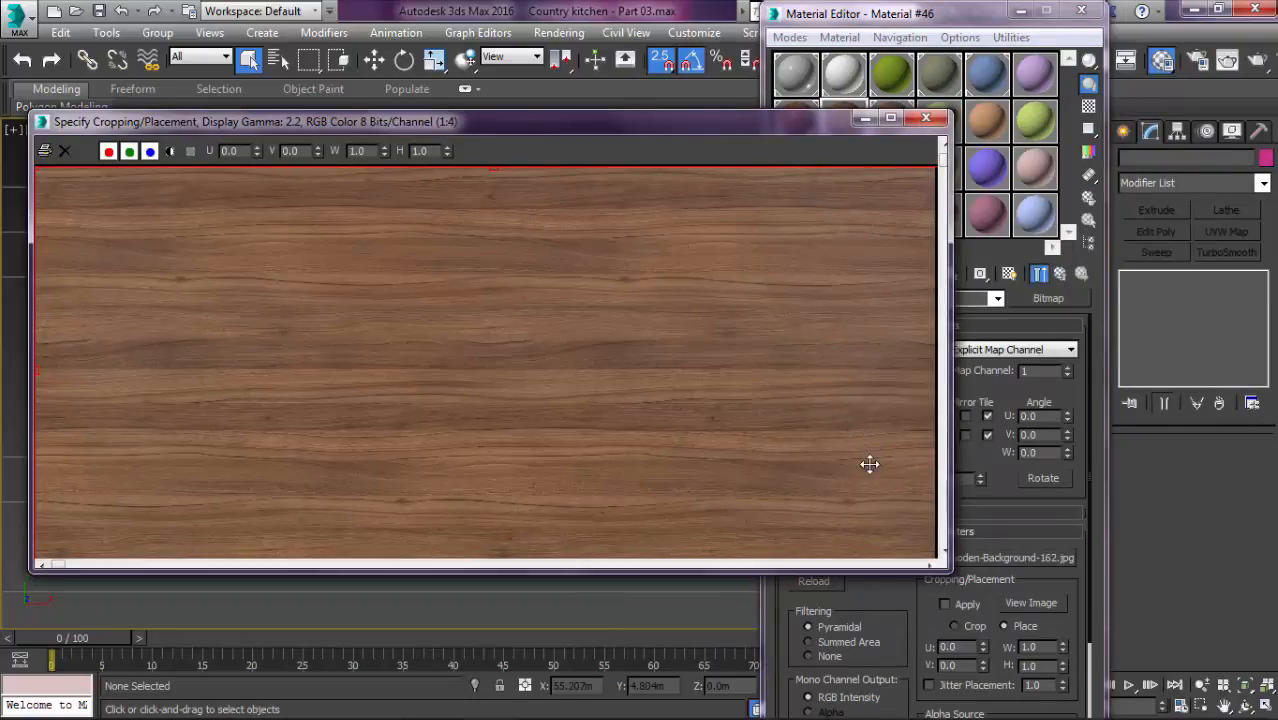
left_click(925, 118)
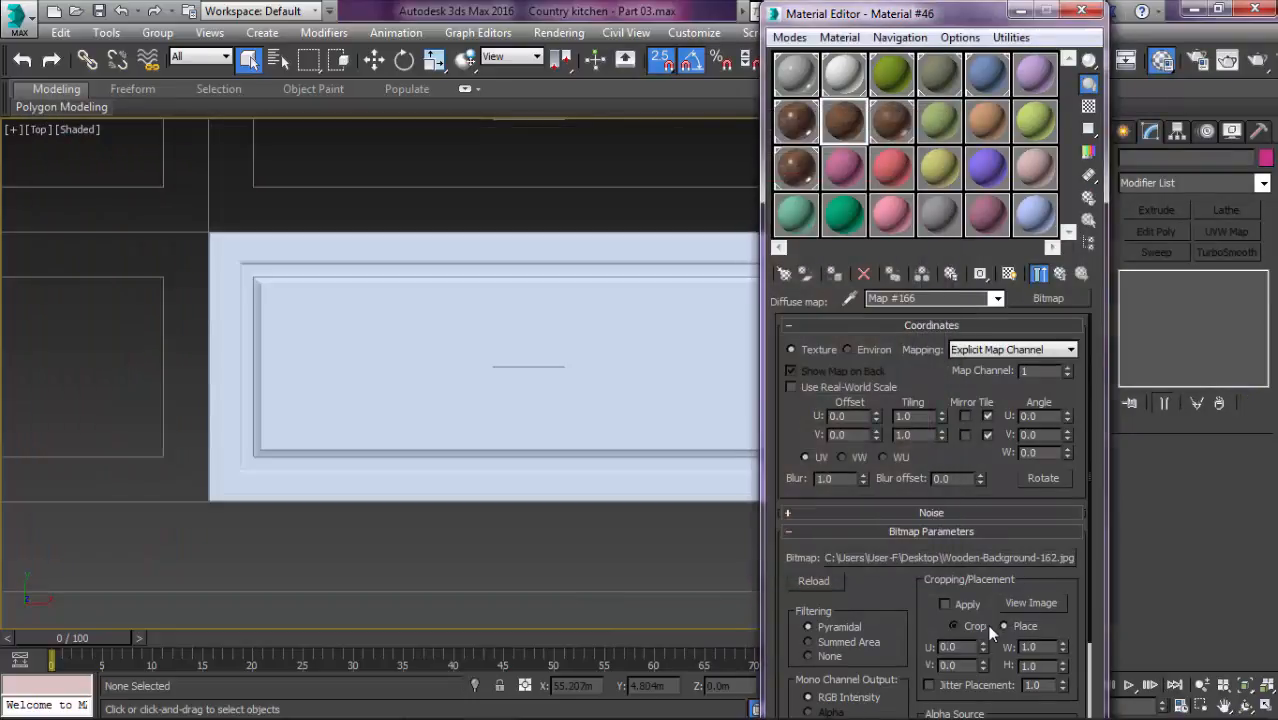
left_click(982, 627)
left_click(1060, 274)
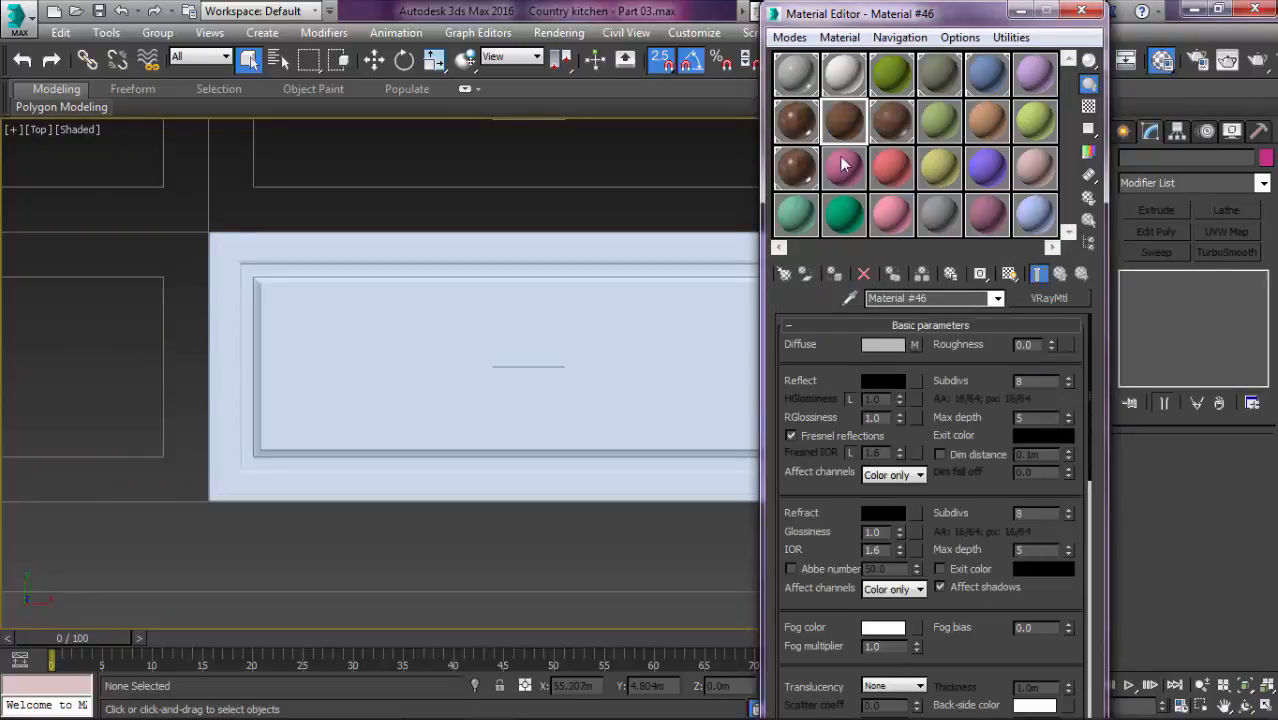
Step: With an enlarged preview and patterned background shown, set the wood material's reflection colour to value 57 and RGlossiness to 0.7
double_click(818, 132)
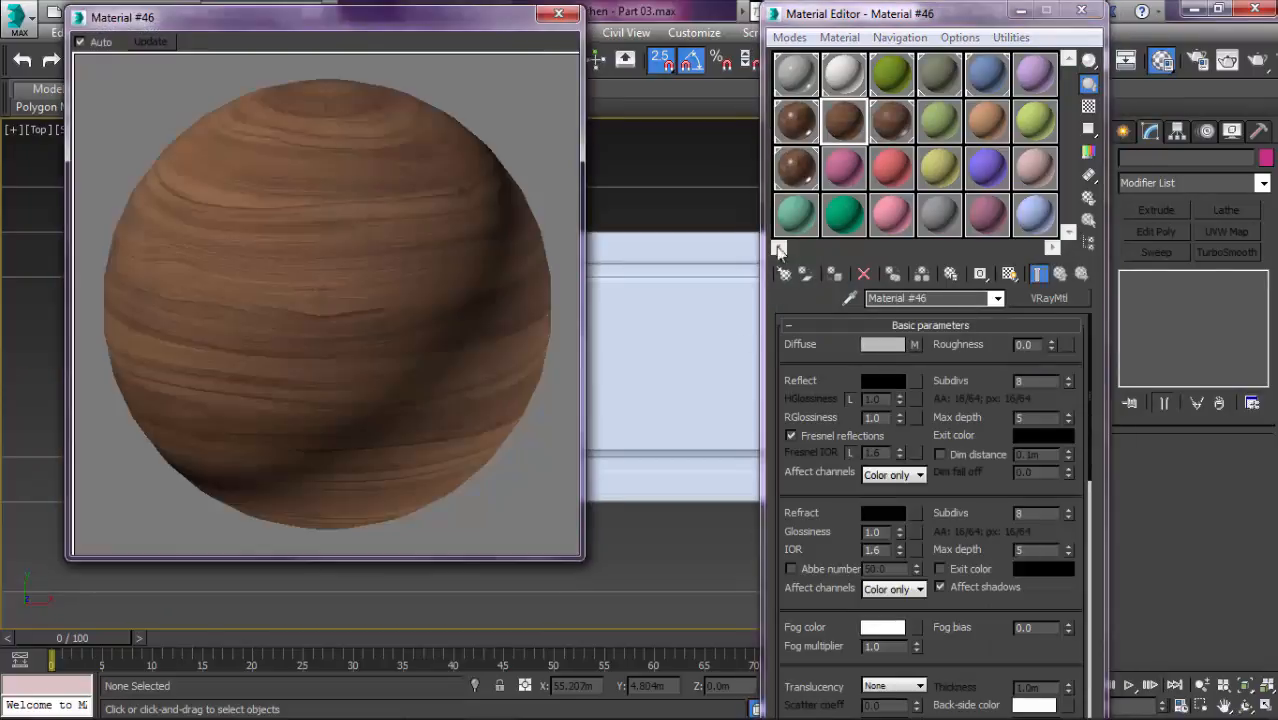
left_click(872, 380)
left_click_drag(553, 132, 553, 155)
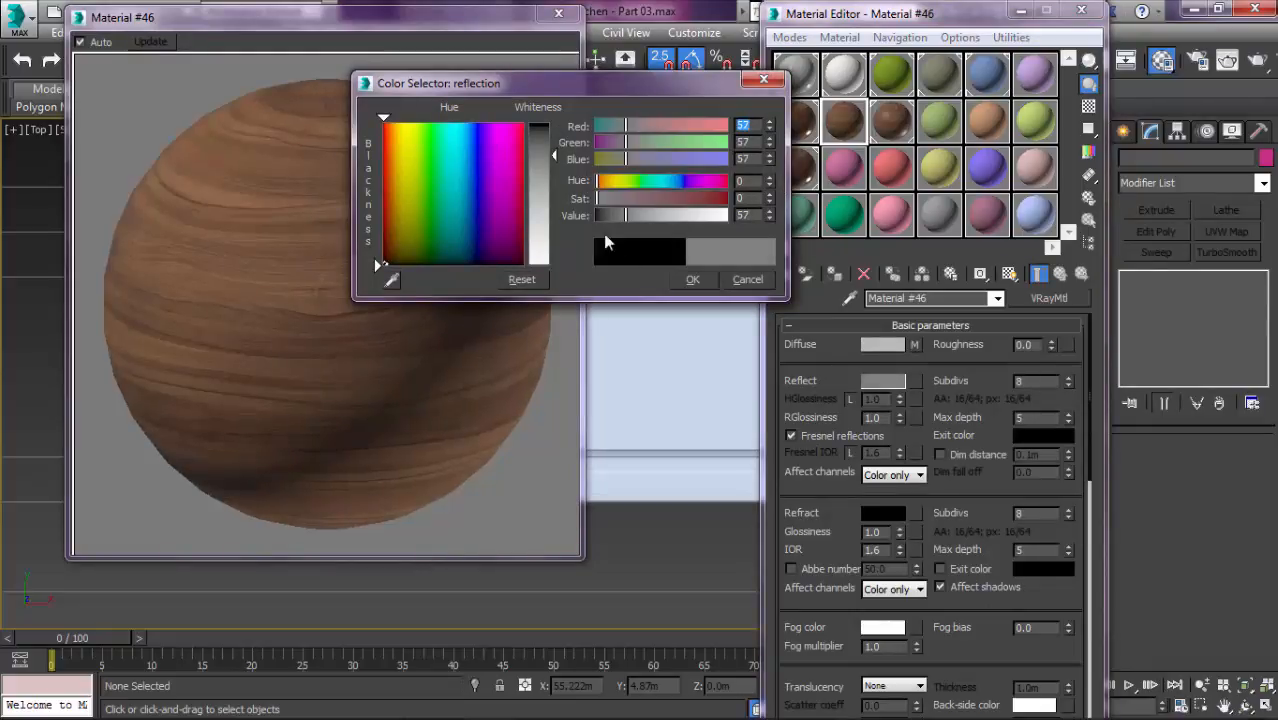
left_click(692, 279)
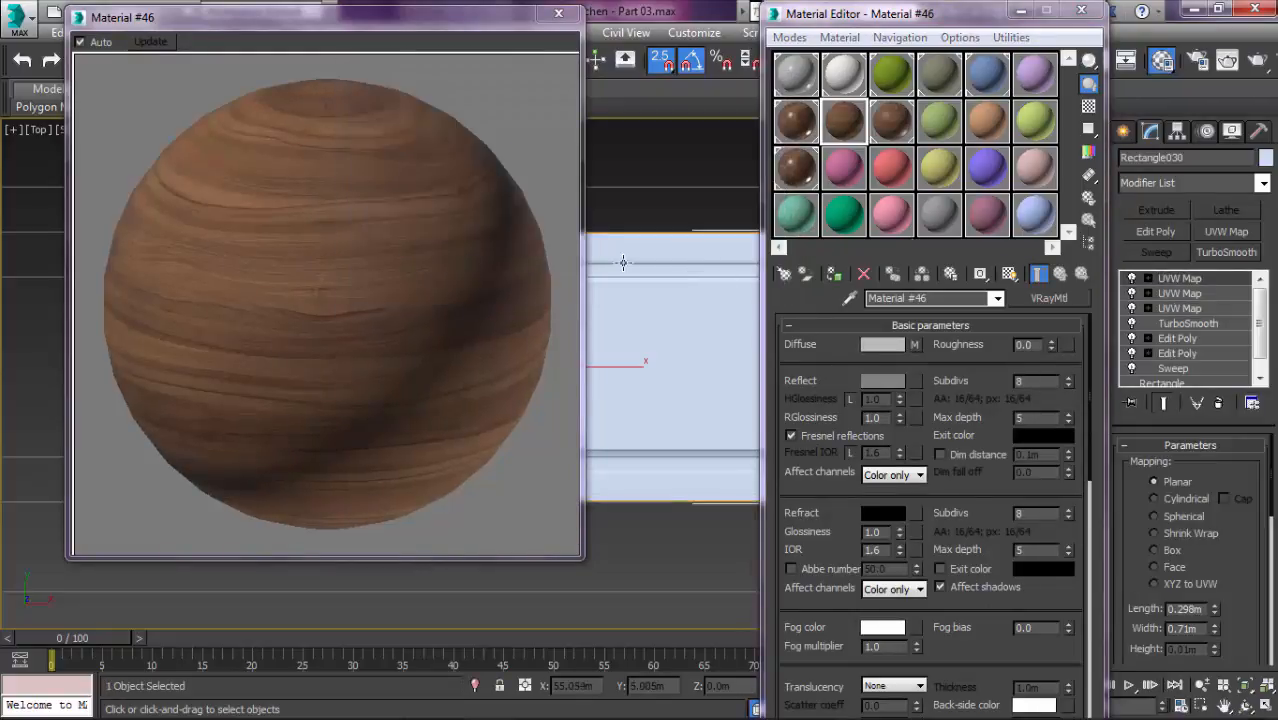
left_click(1089, 106)
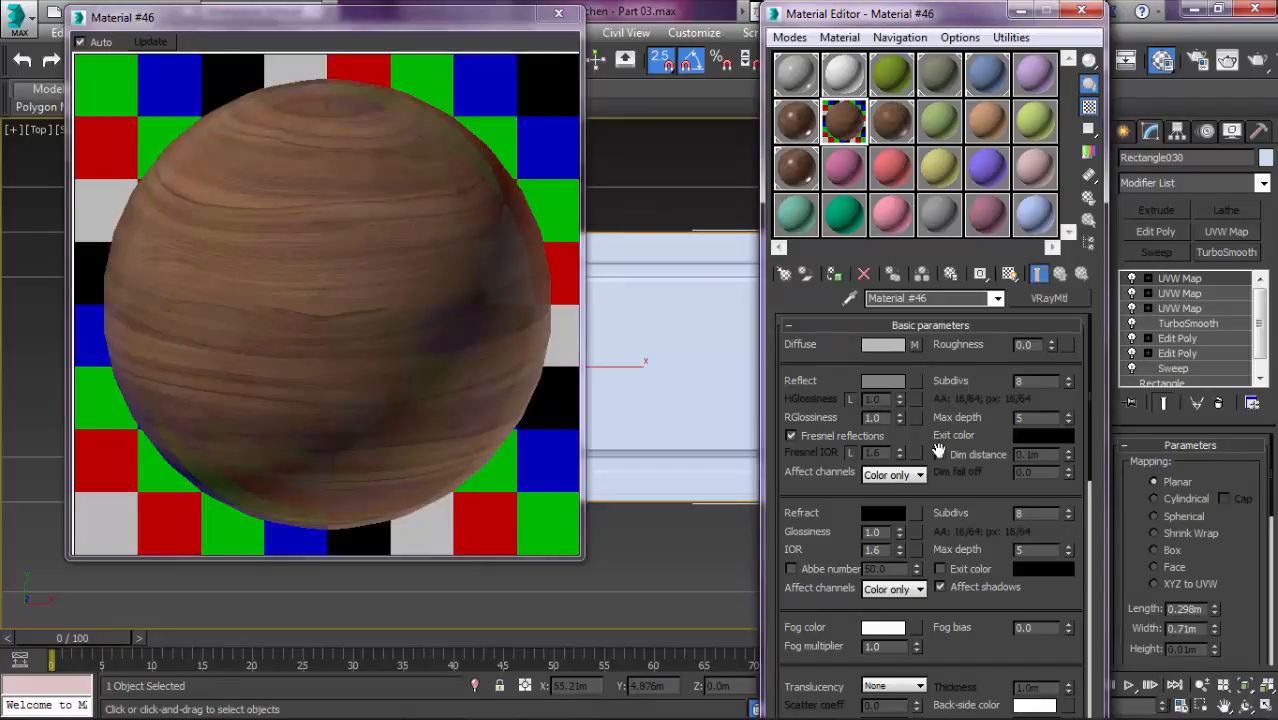
double_click(868, 418)
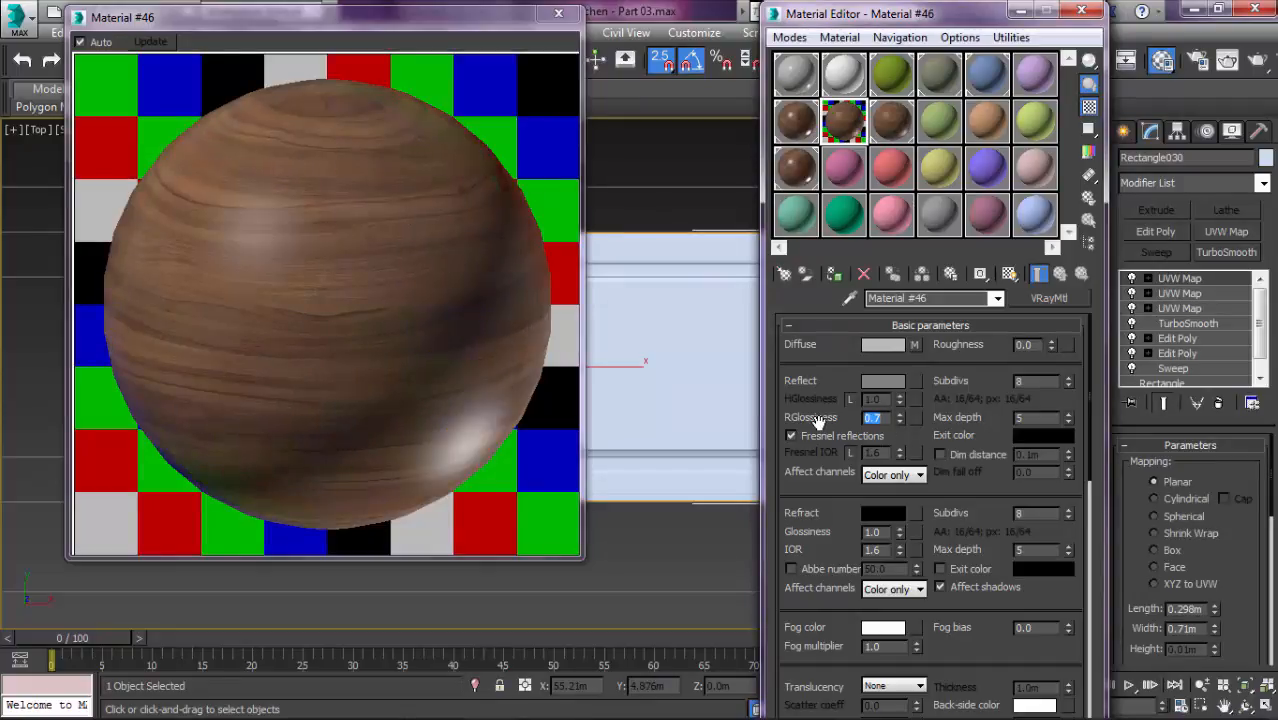
Step: Copy the diffuse wood bitmap into the material's Bump channel
scroll(882, 466, "down", 15)
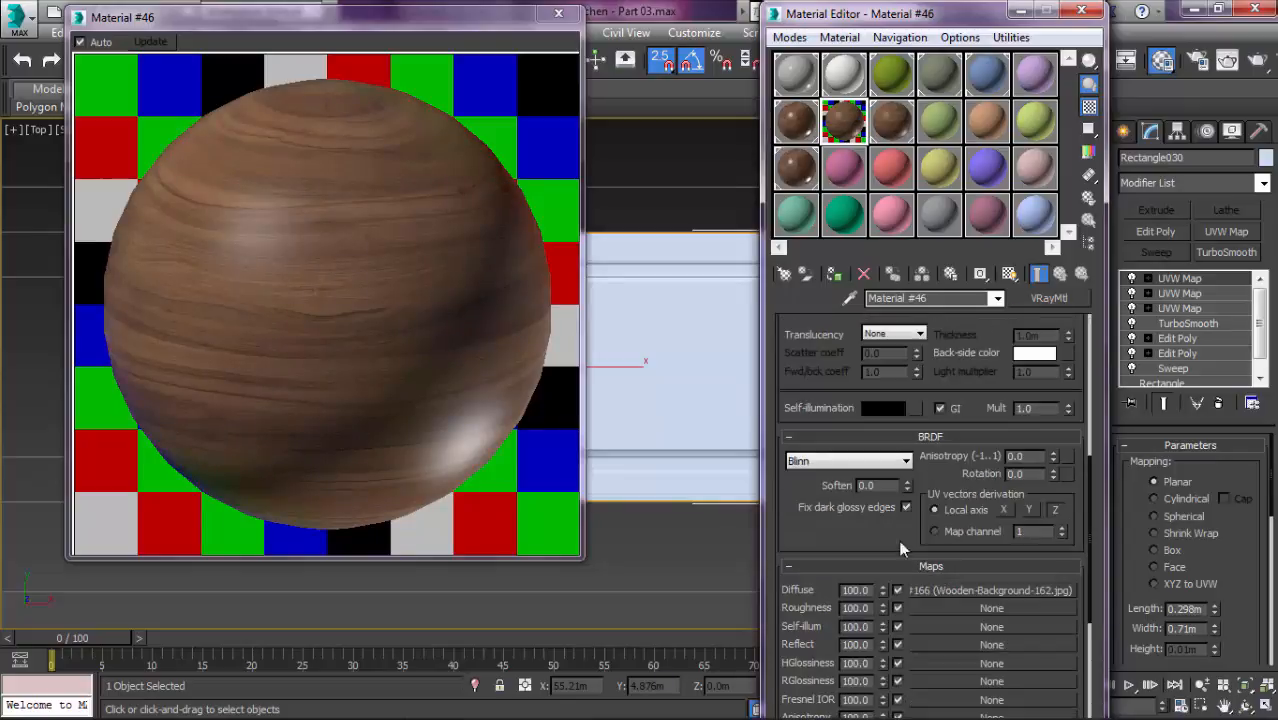
left_click_drag(955, 421, 935, 672)
key("Return")
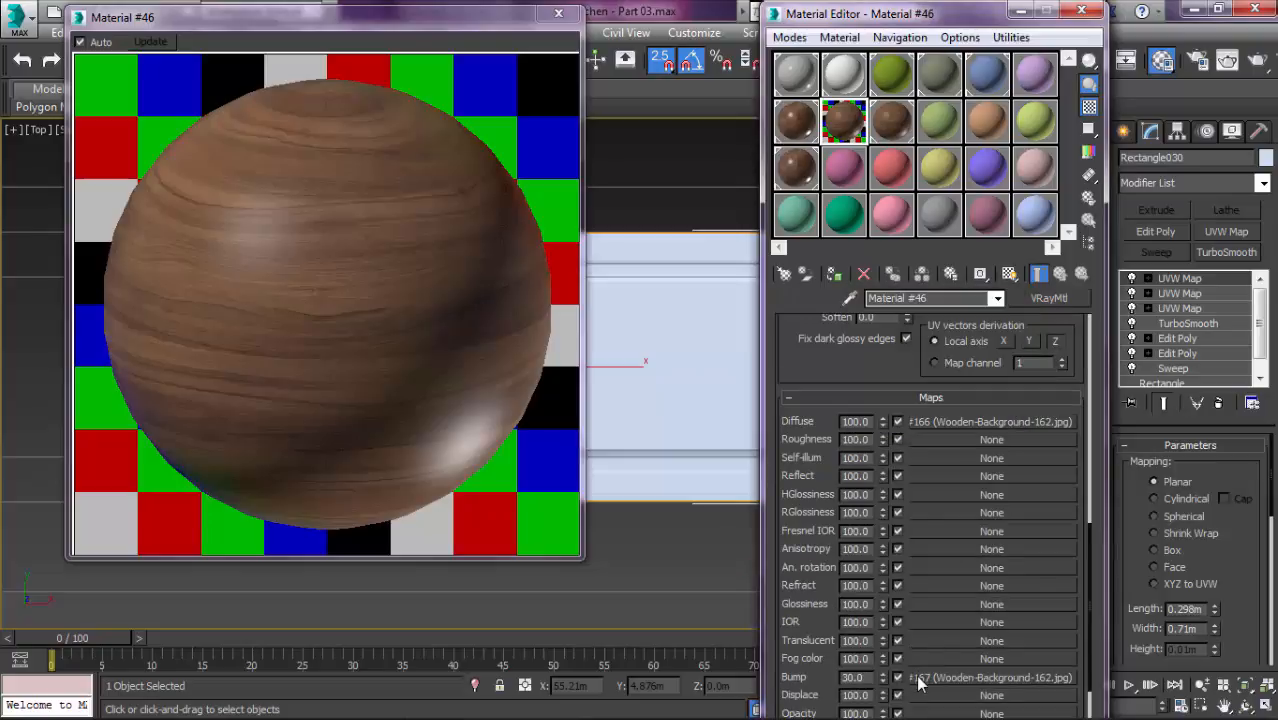
Step: Wrap the bump bitmap in a Color Correction map, keeping the old map as sub-map, and set its saturation to -100
left_click(919, 679)
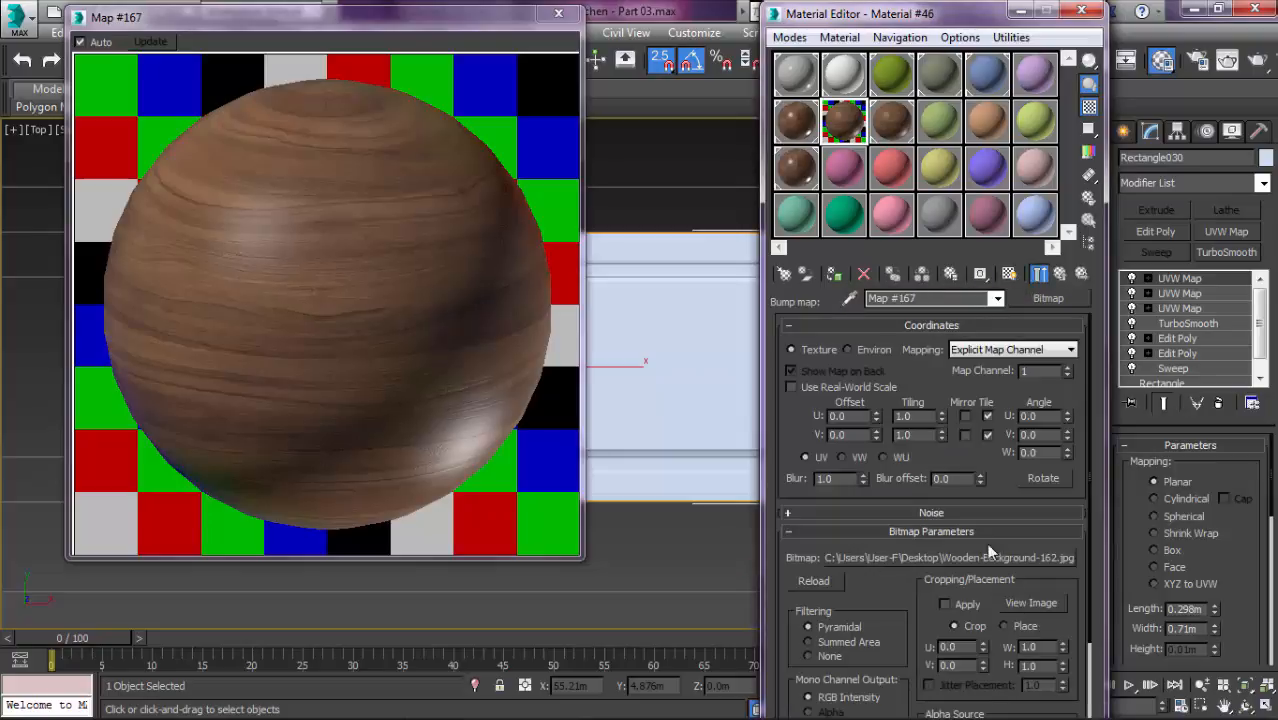
left_click(1047, 296)
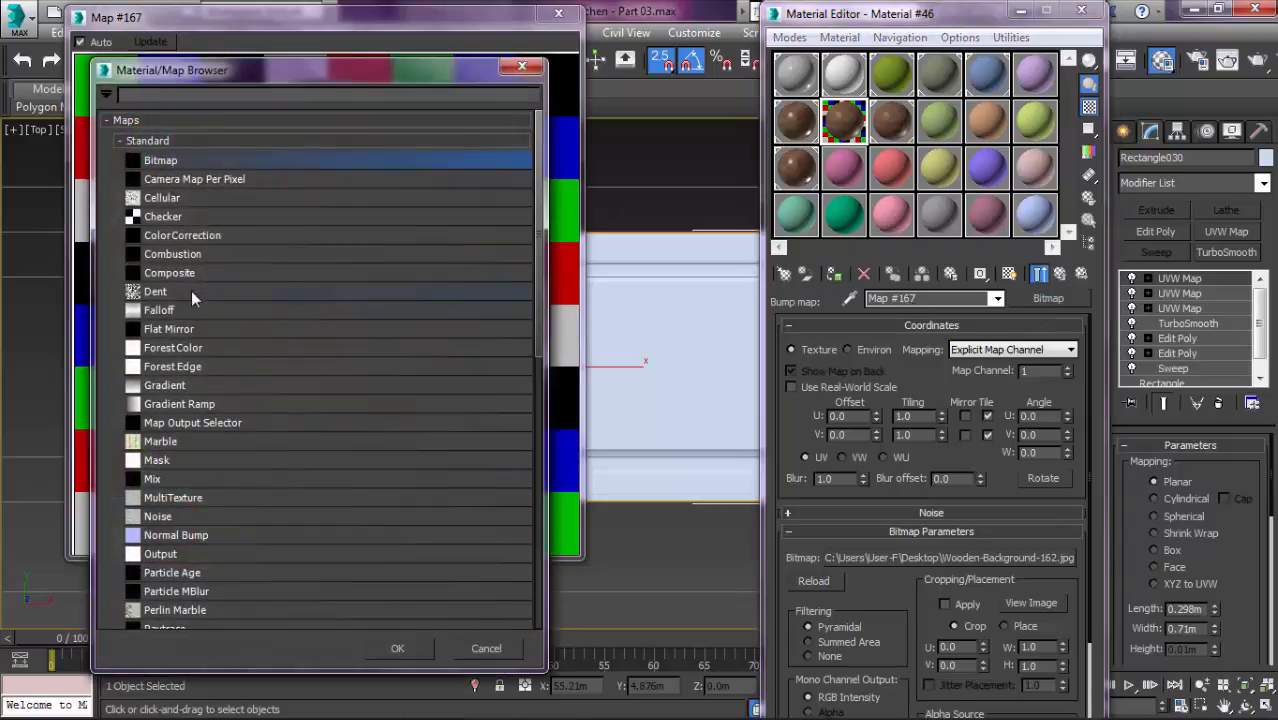
double_click(165, 236)
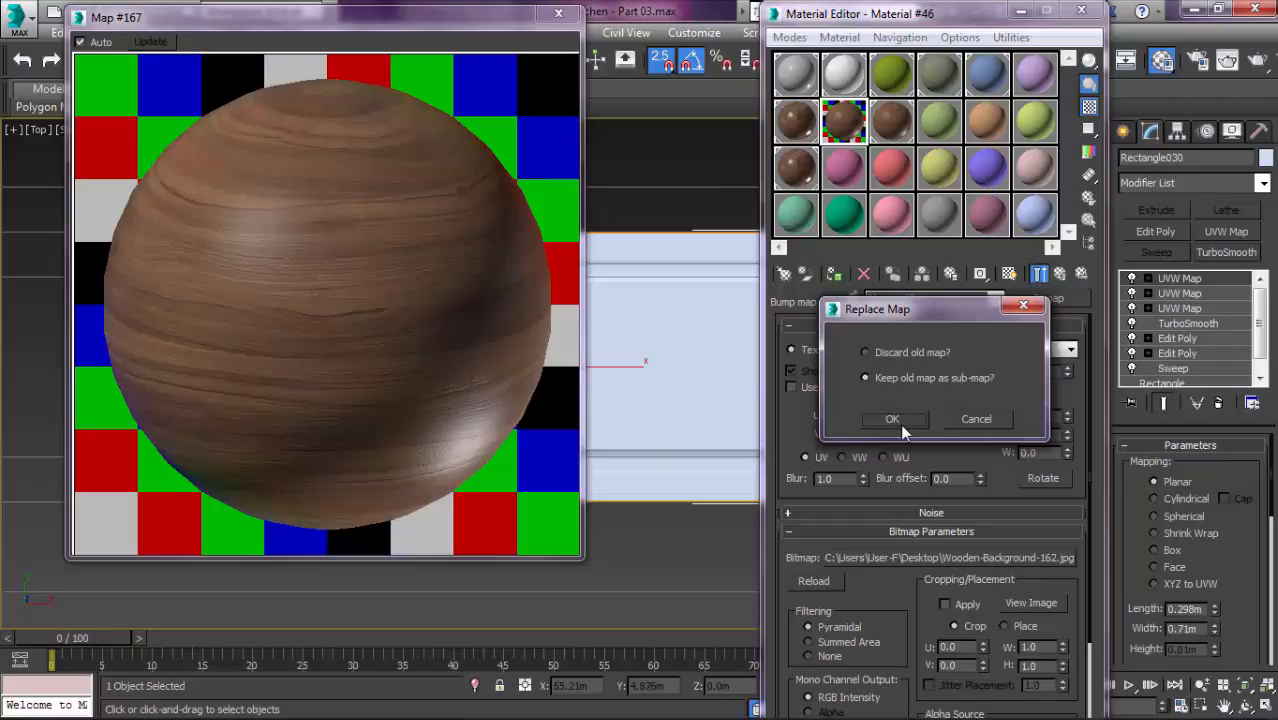
left_click(893, 420)
left_click_drag(930, 588, 627, 532)
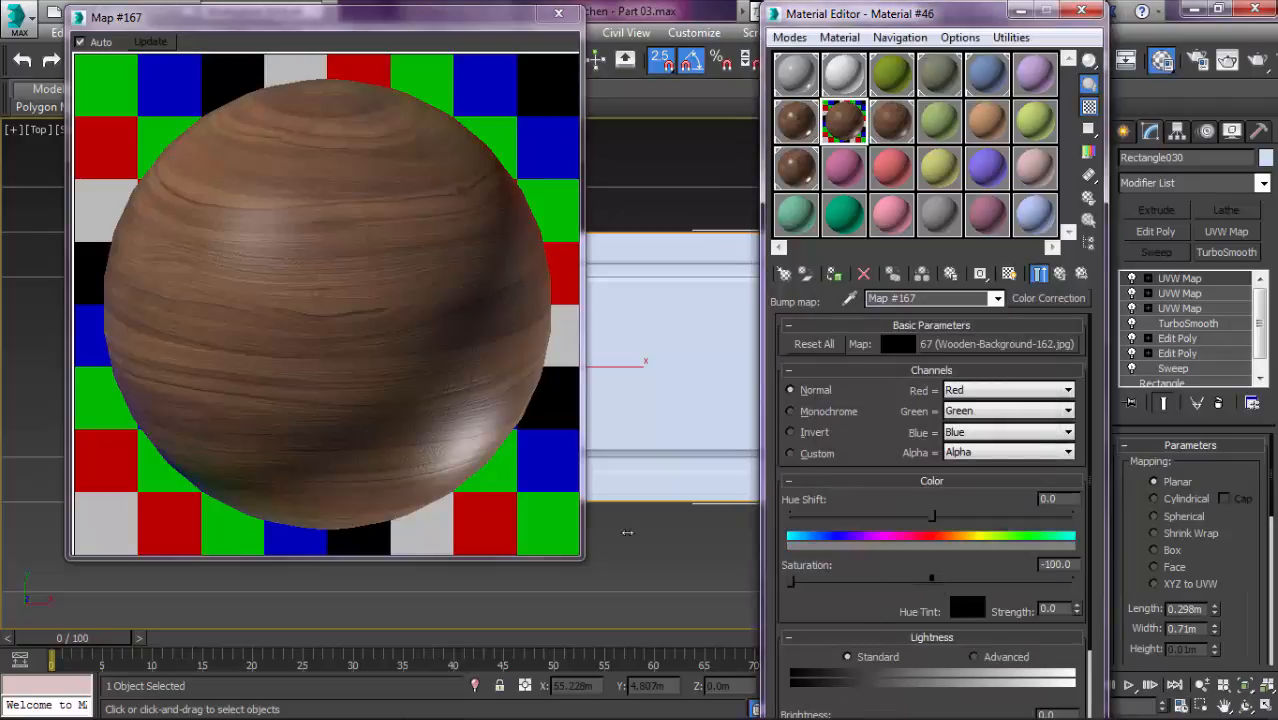
left_click(1059, 275)
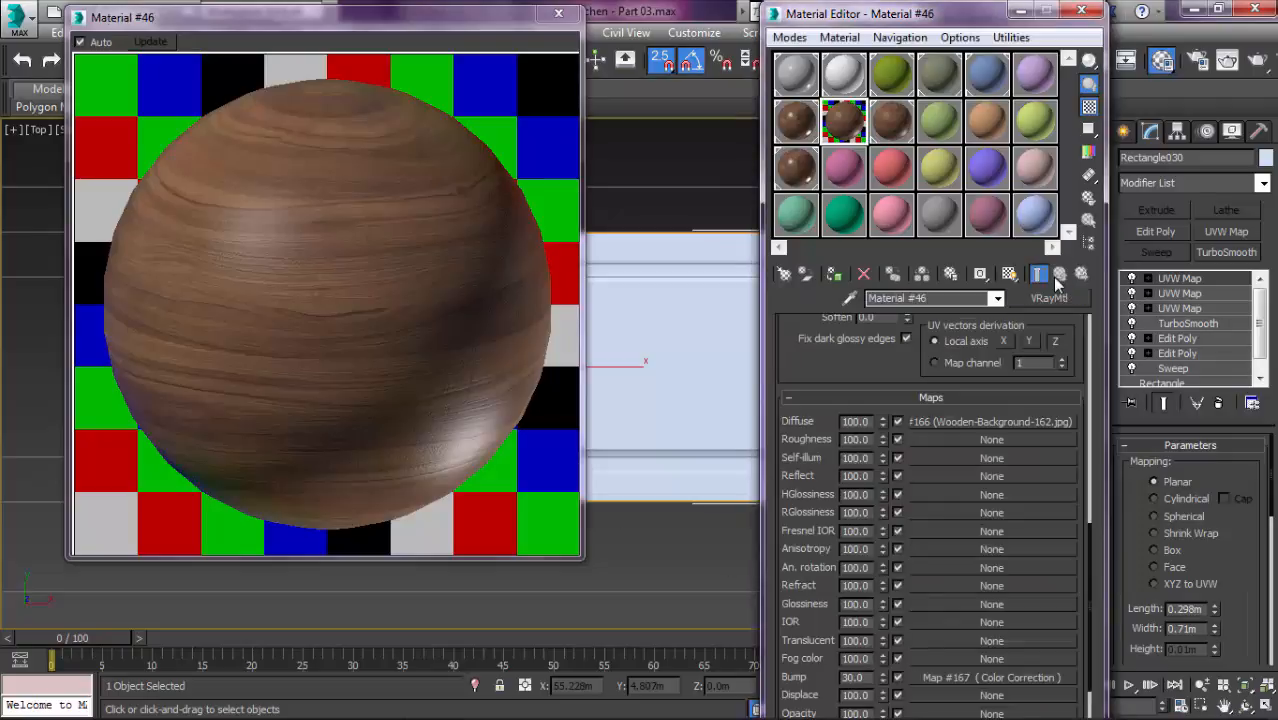
Step: Set the wood material's bump amount to 50
double_click(856, 678)
type("5")
scroll(855, 390, "up", 5)
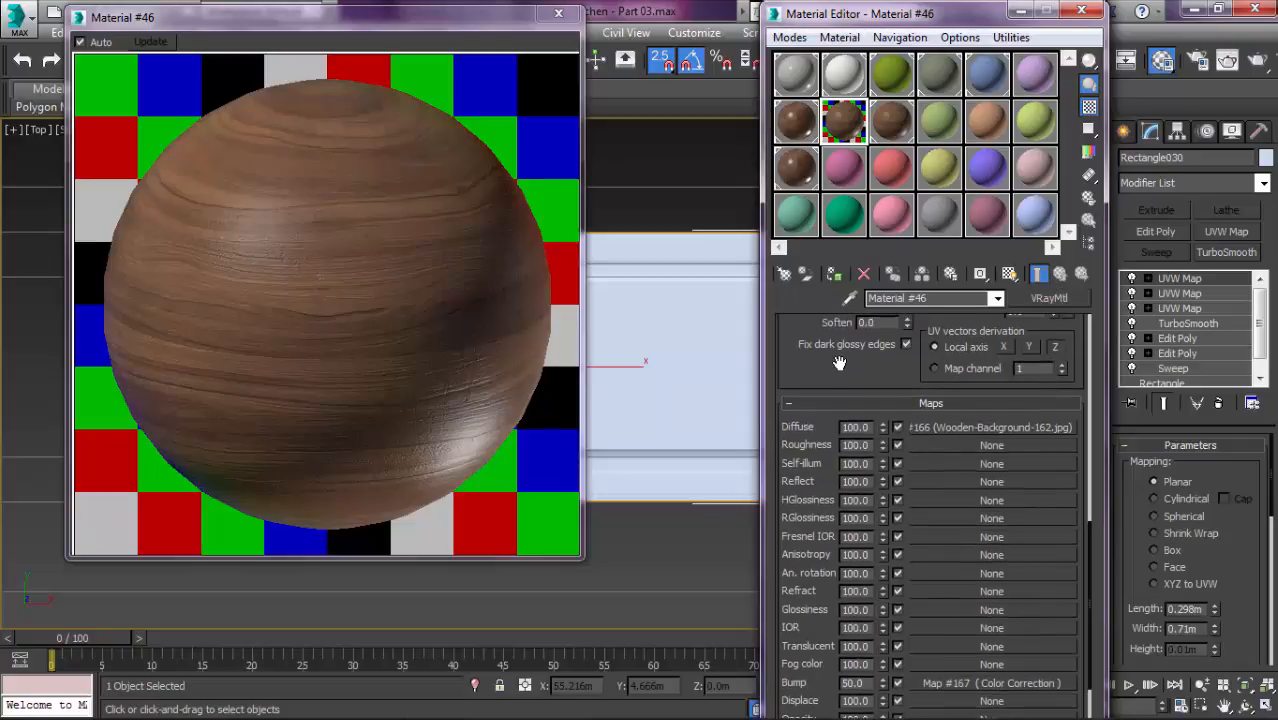
scroll(855, 398, "up", 5)
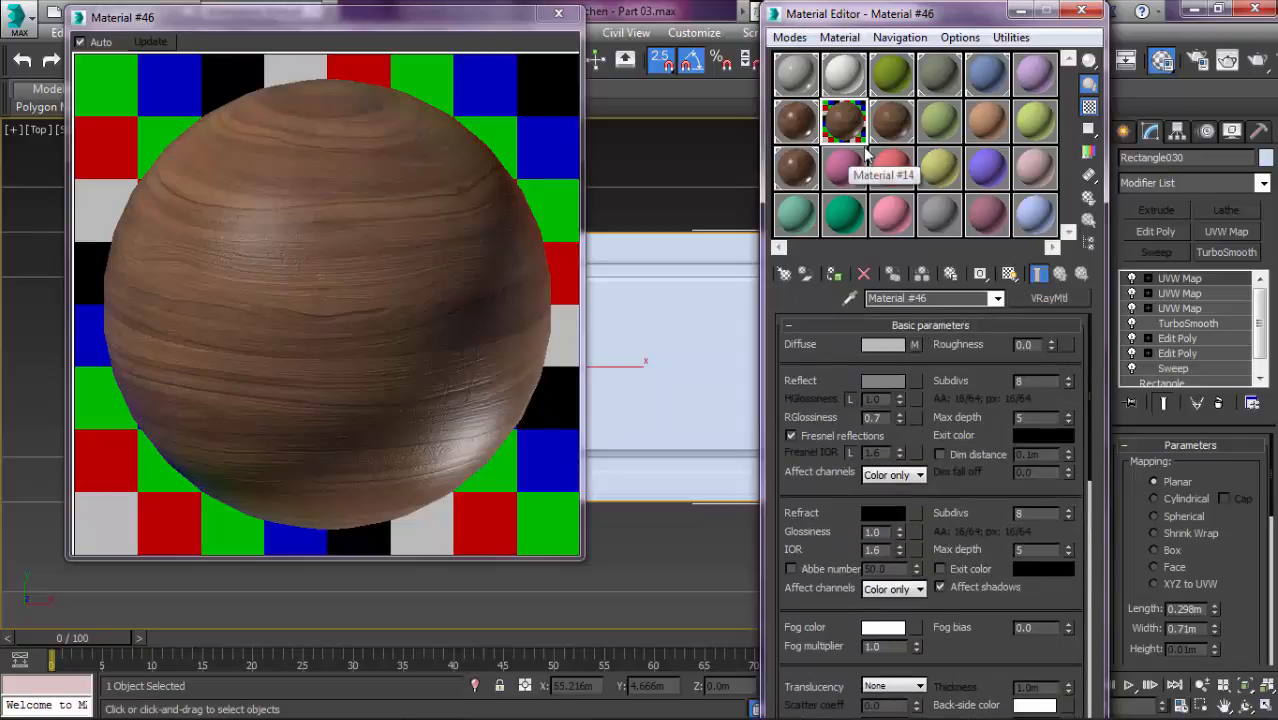
Step: Reset the Material #45 slot in the editor only and load a new Multi/Sub-Object material with three sub-materials
left_click(885, 125)
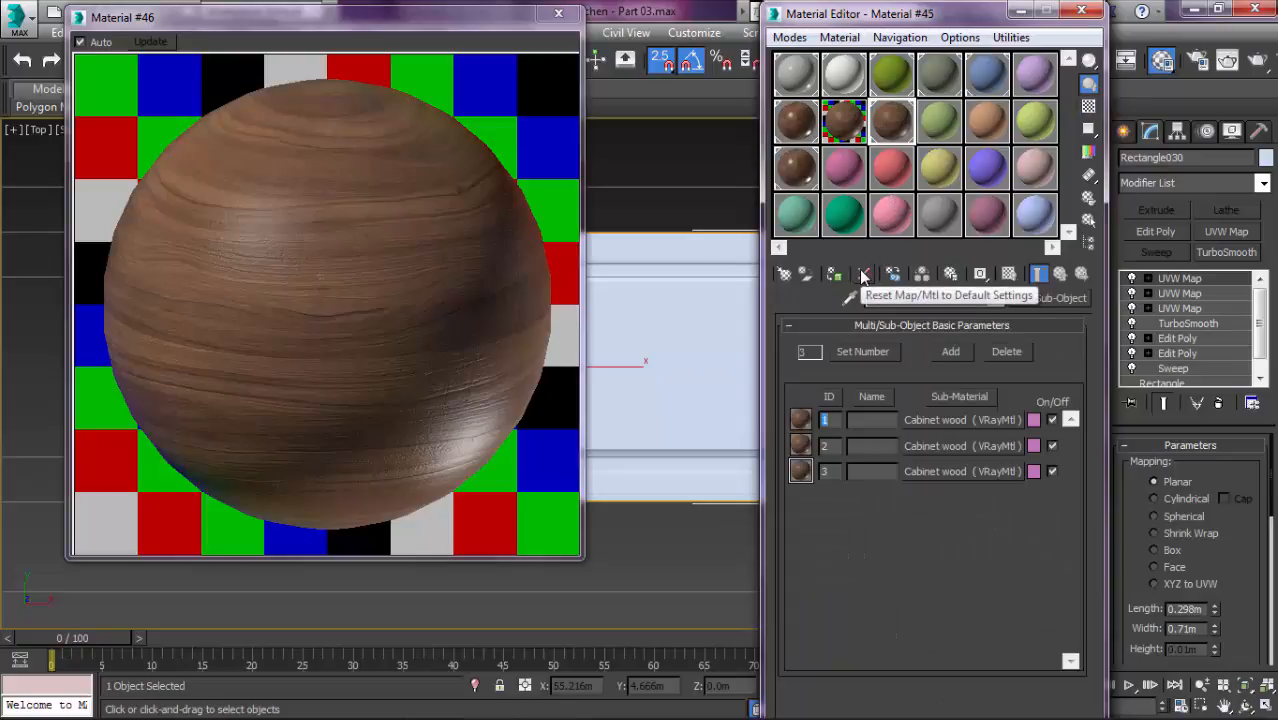
left_click(864, 274)
left_click(970, 428)
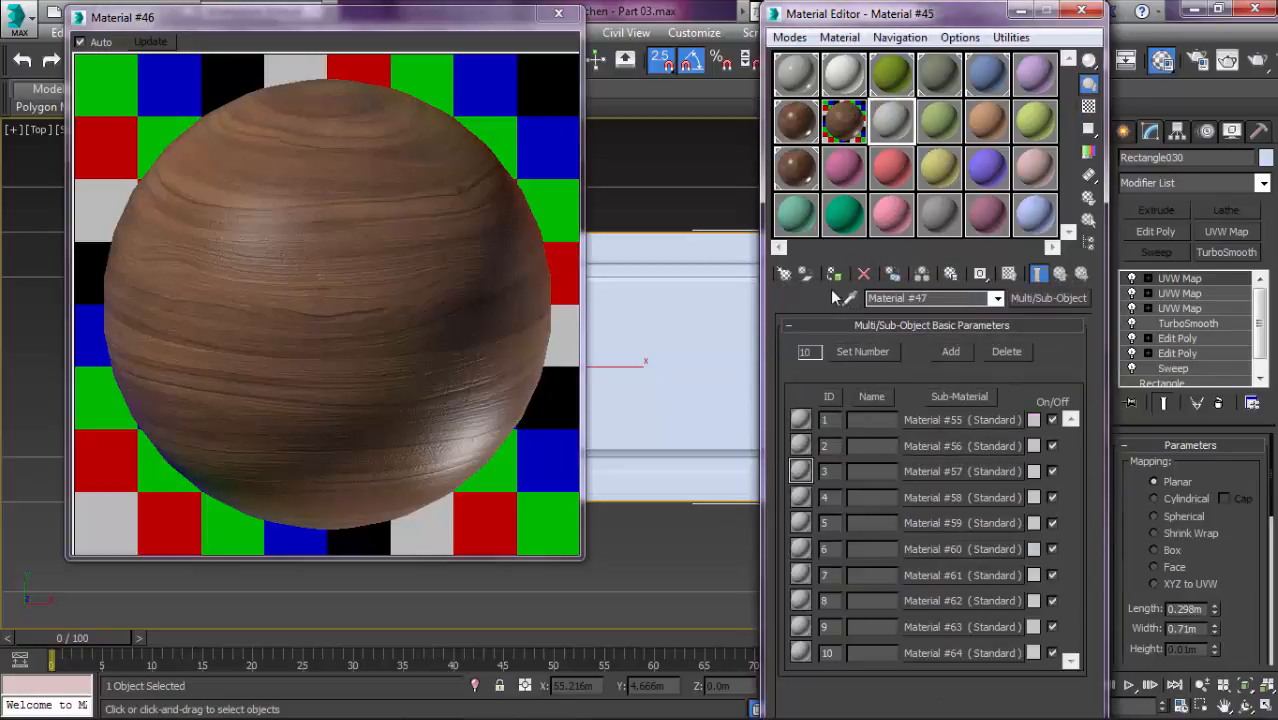
left_click(784, 274)
double_click(196, 330)
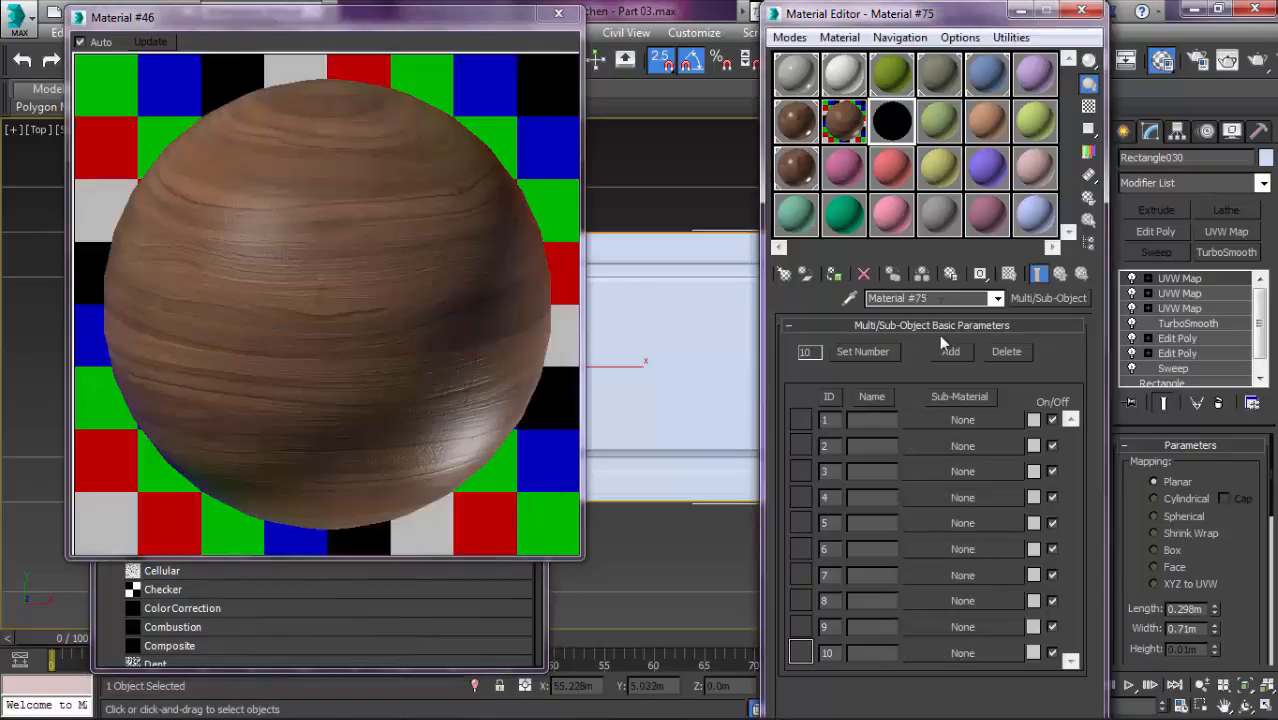
left_click(862, 351)
type("3")
left_click(1015, 364)
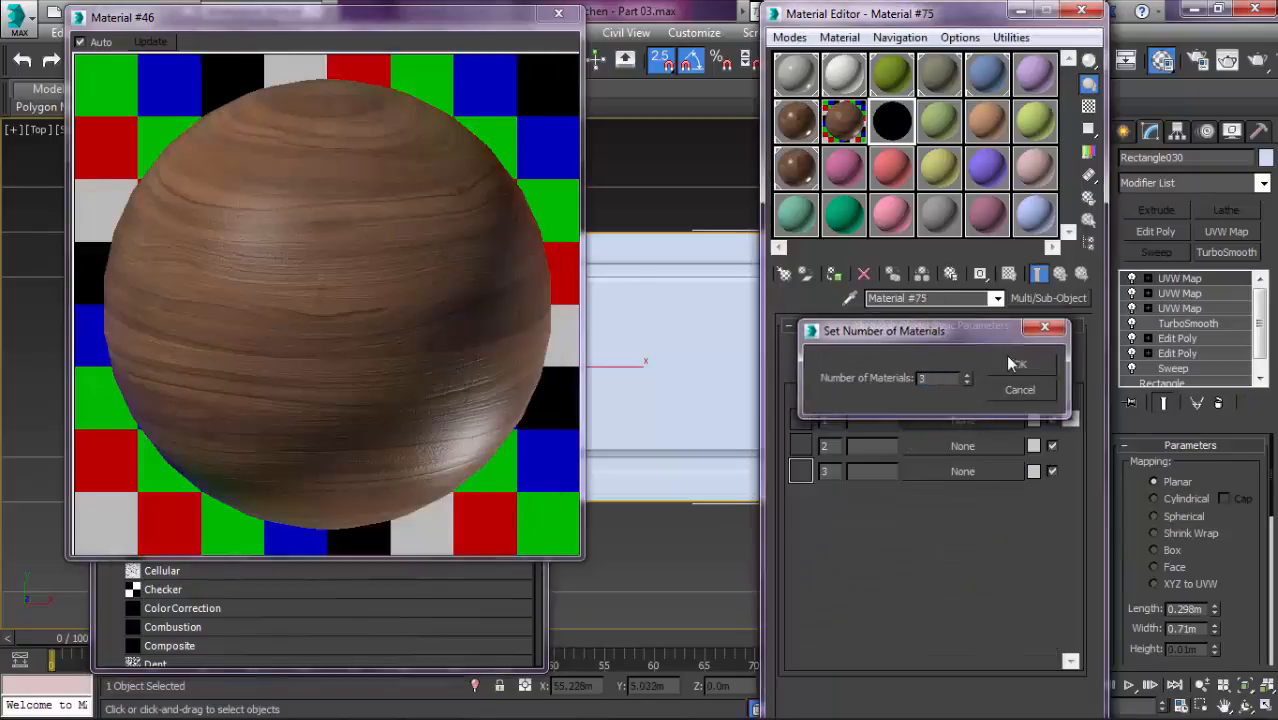
Step: Copy the wood material from its sample slot into all three sub-material slots of the Multi/Sub-Object material
left_click_drag(840, 117, 960, 410)
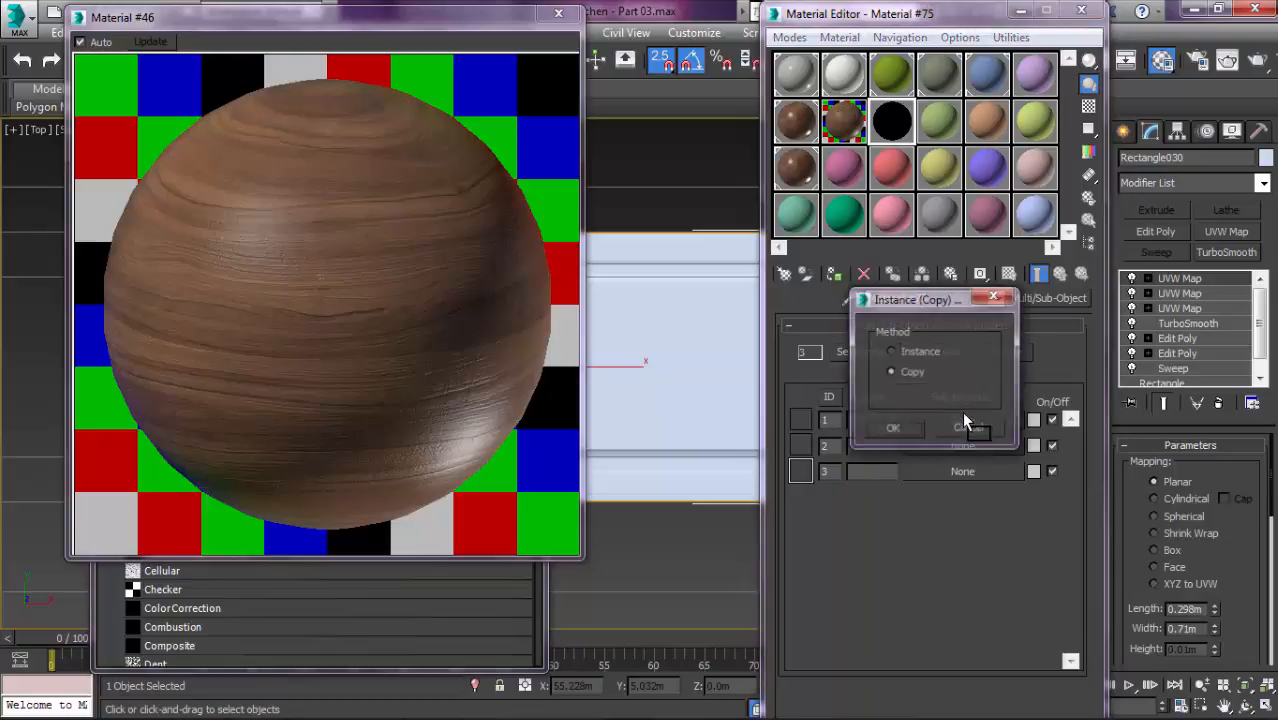
left_click(900, 427)
left_click_drag(853, 112, 951, 471)
left_click(895, 428)
left_click(892, 428)
left_click(958, 420)
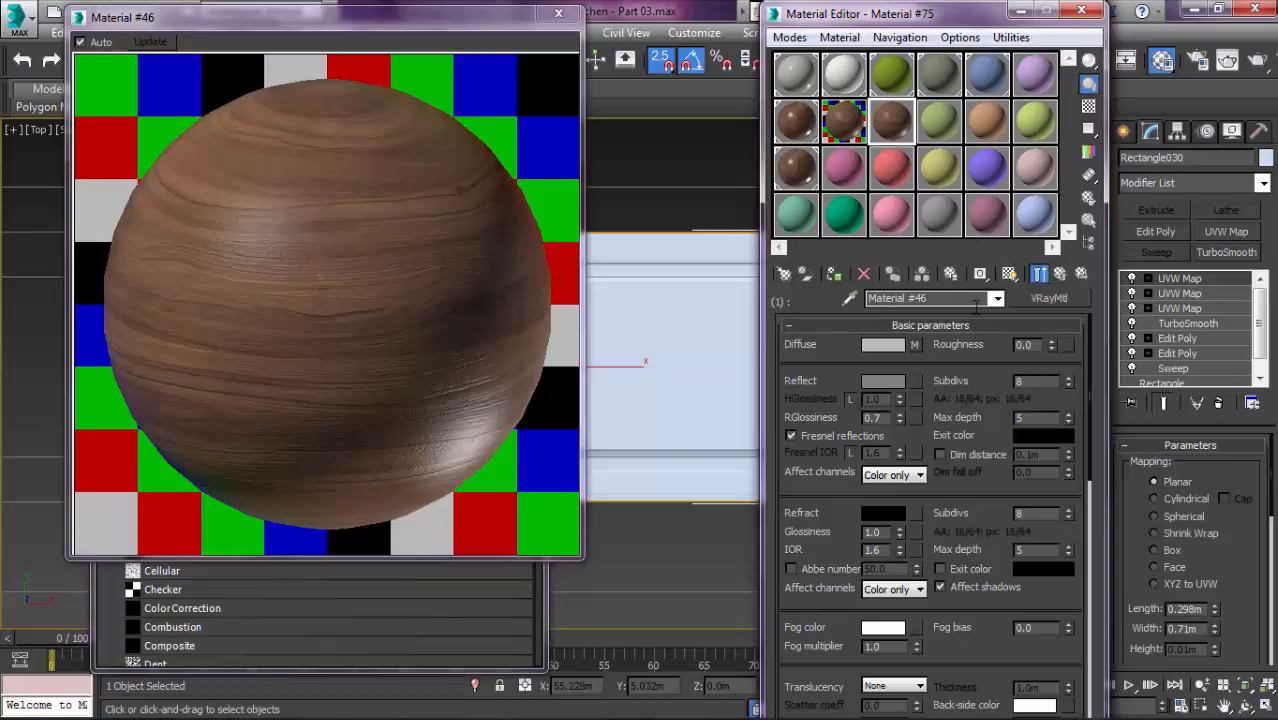
left_click(1060, 275)
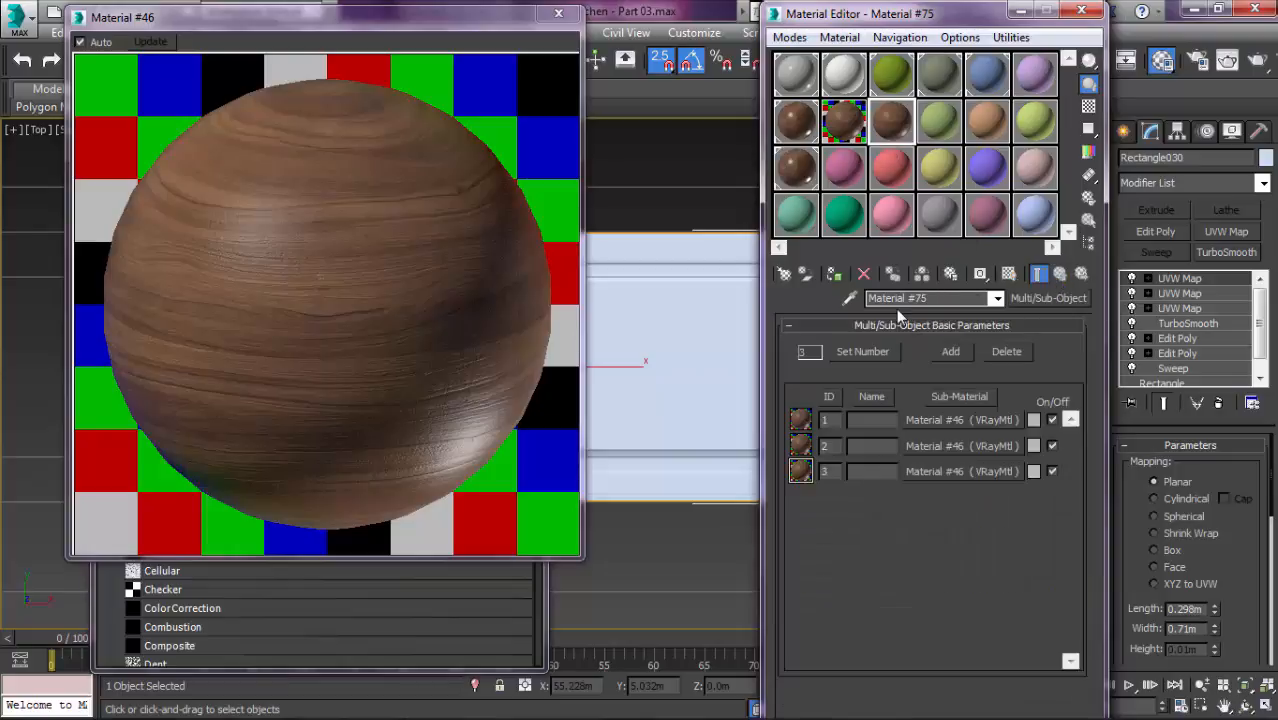
Step: Rename the Multi/Sub-Object material as Cabinet Wood
left_click(940, 298)
type("Ca")
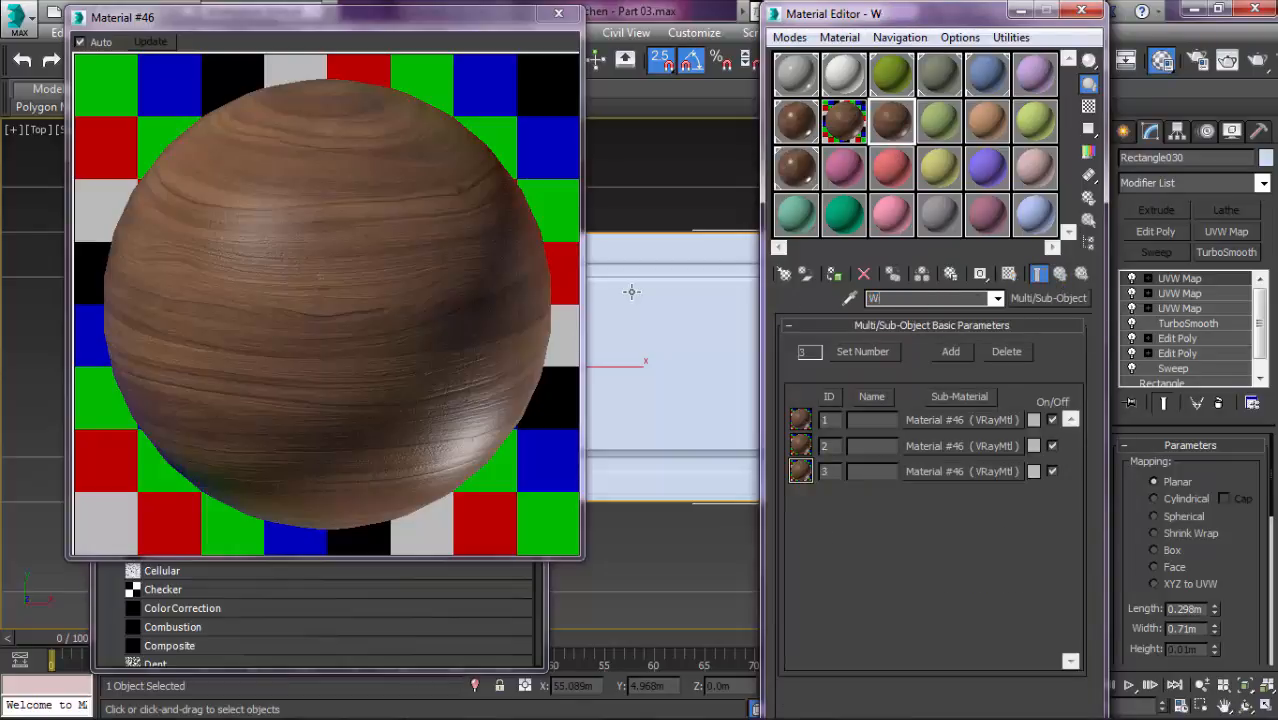
type("binet WOod")
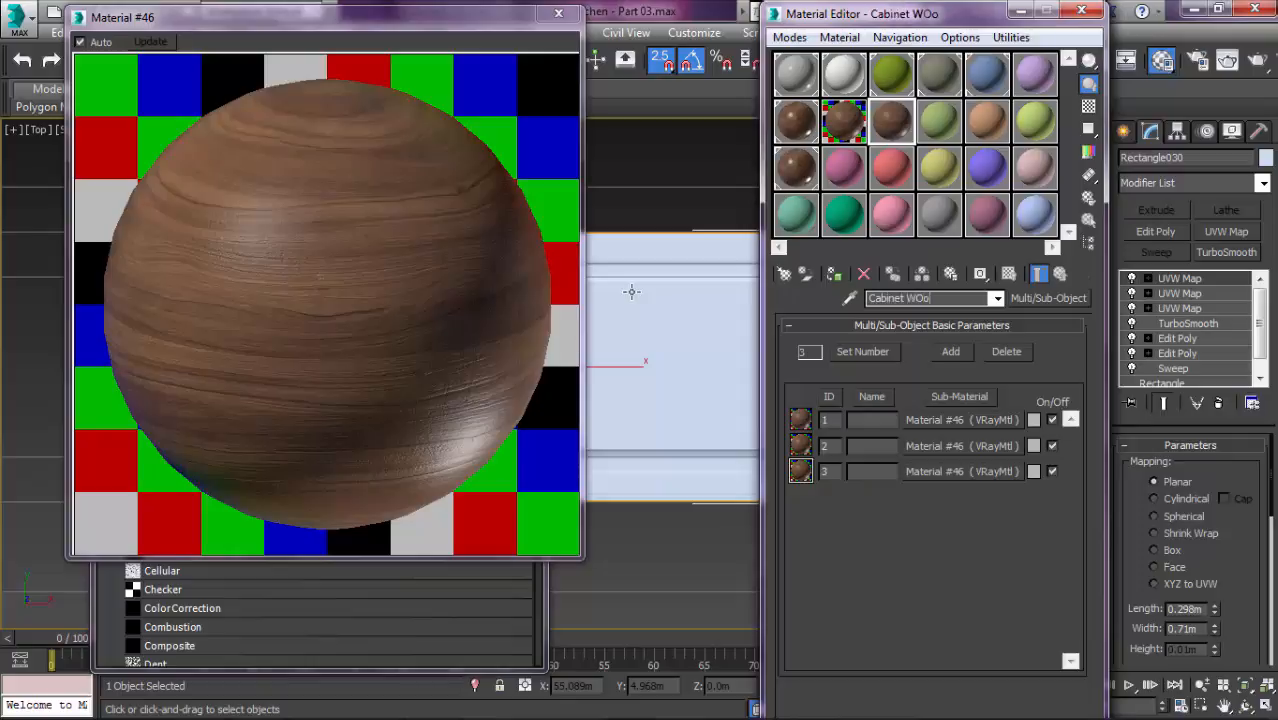
key("BackSpace")
key("BackSpace")
key("BackSpace")
type("ood")
Step: Check the map channel of the first sub-material's diffuse bitmap
left_click(943, 420)
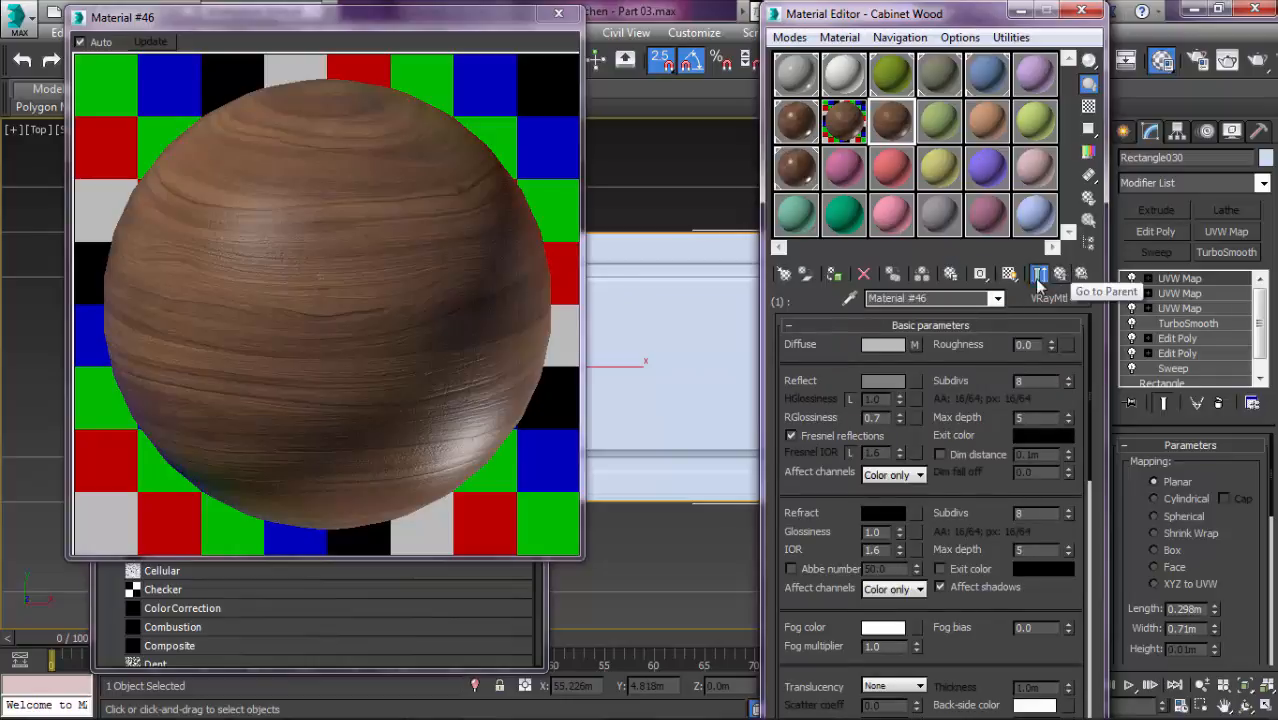
left_click(914, 344)
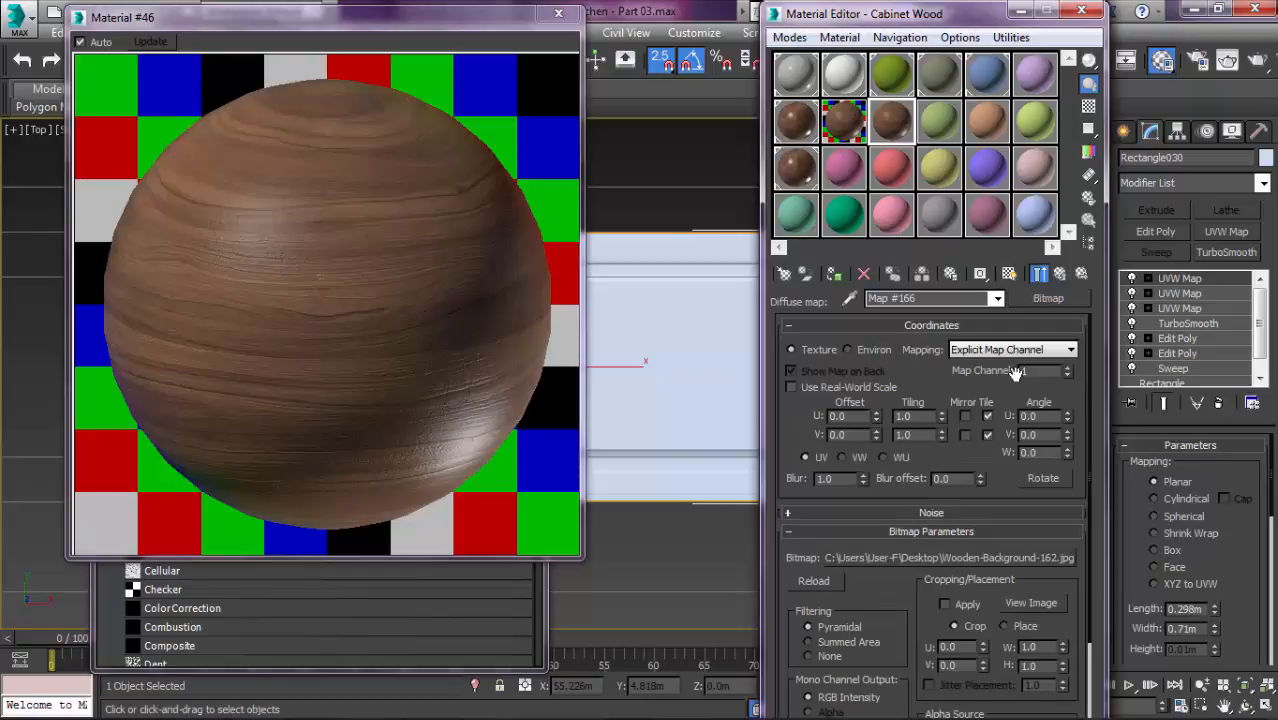
left_click(1060, 274)
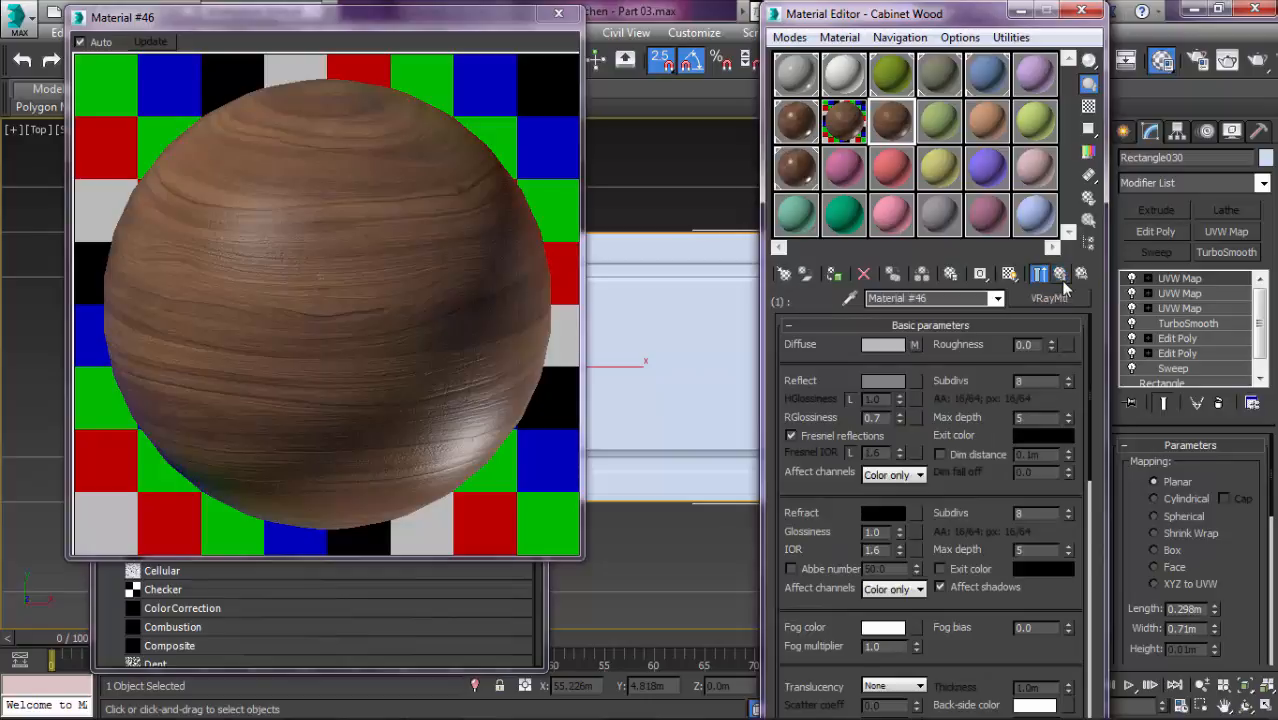
left_click(1060, 274)
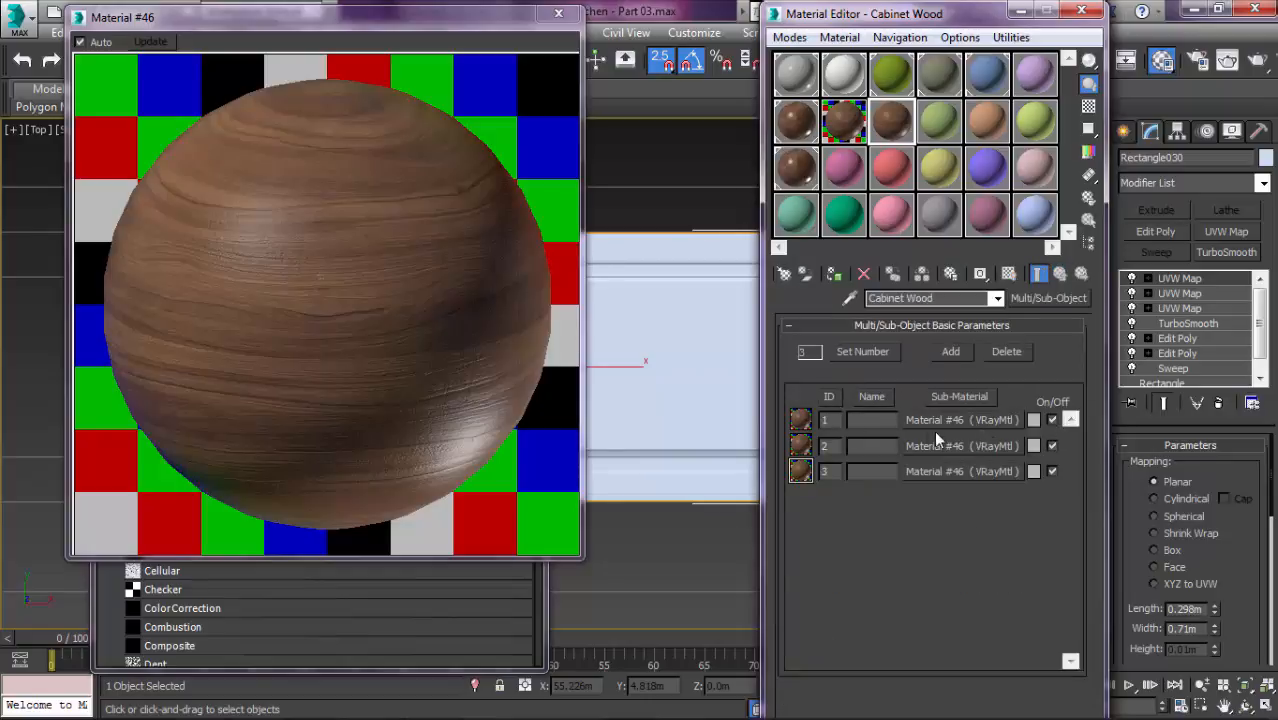
Step: Rename the second sub-material of Cabinet Wood as wood 2
left_click(981, 445)
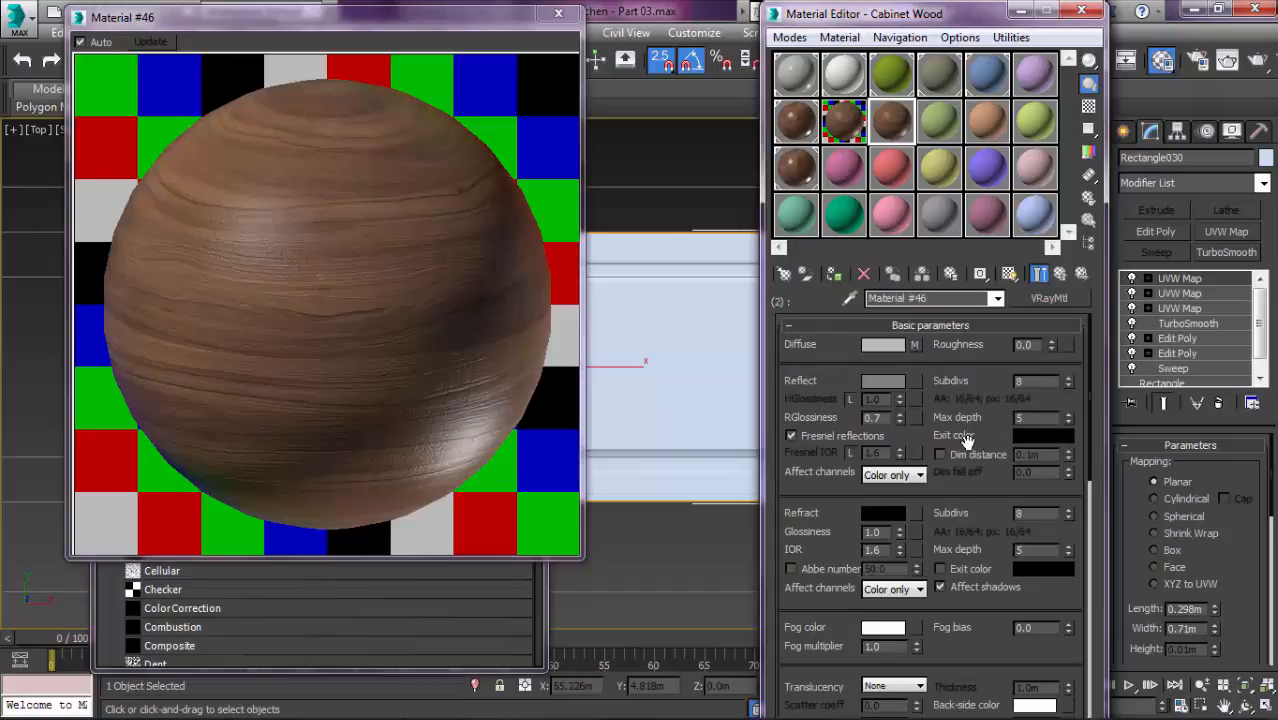
left_click(913, 344)
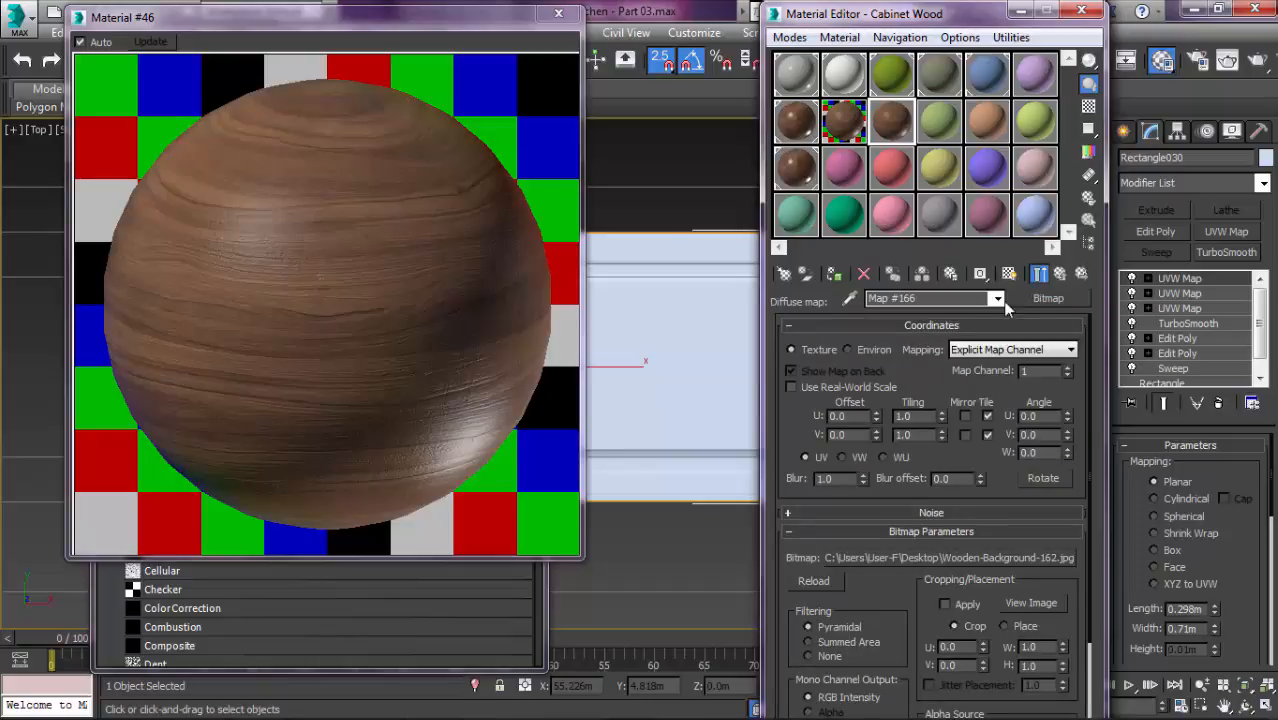
left_click(1060, 274)
left_click(1038, 274)
left_click(938, 297)
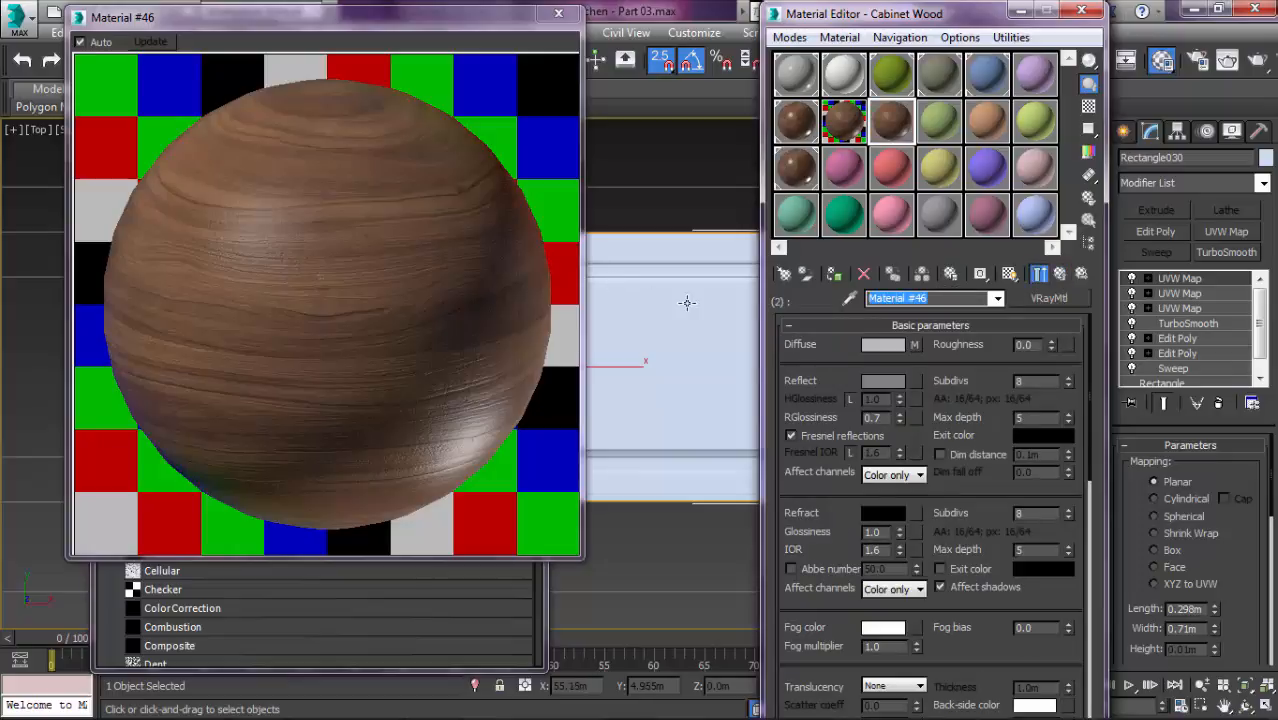
type("wood 2")
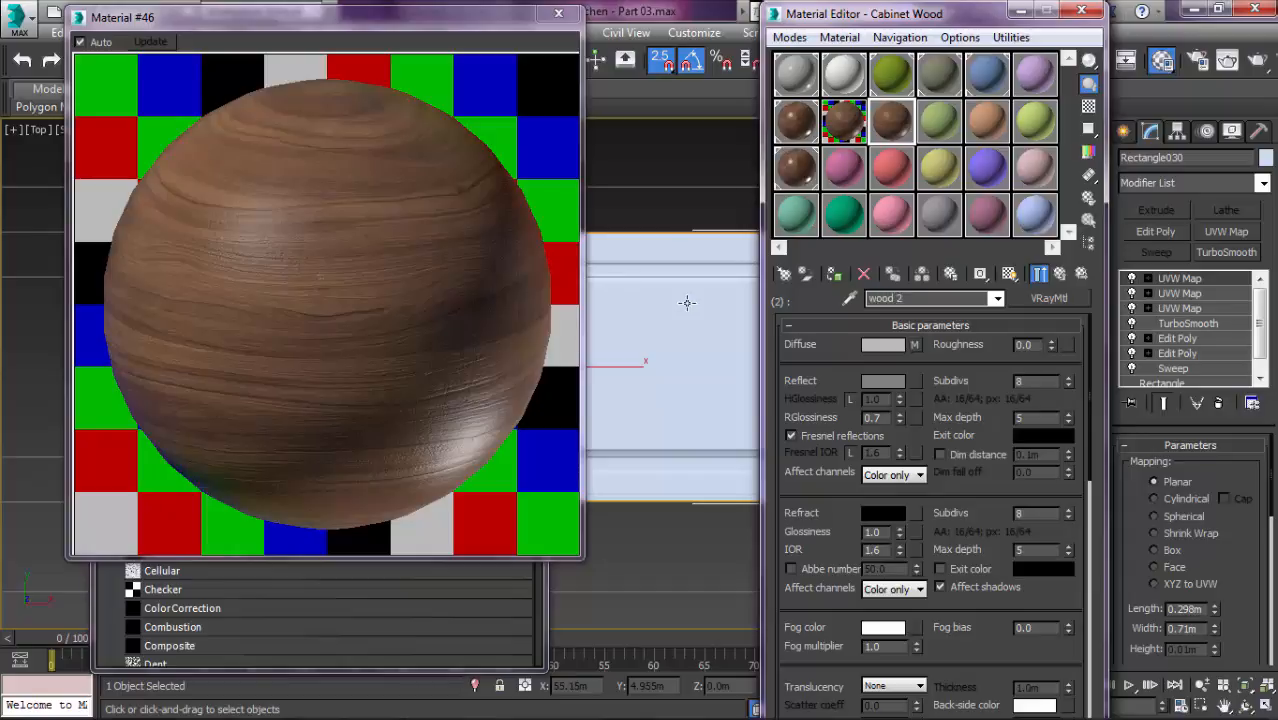
Step: Set the map channel of wood 2's diffuse bitmap and of the bitmap inside its bump Color Correction to 2
left_click(913, 344)
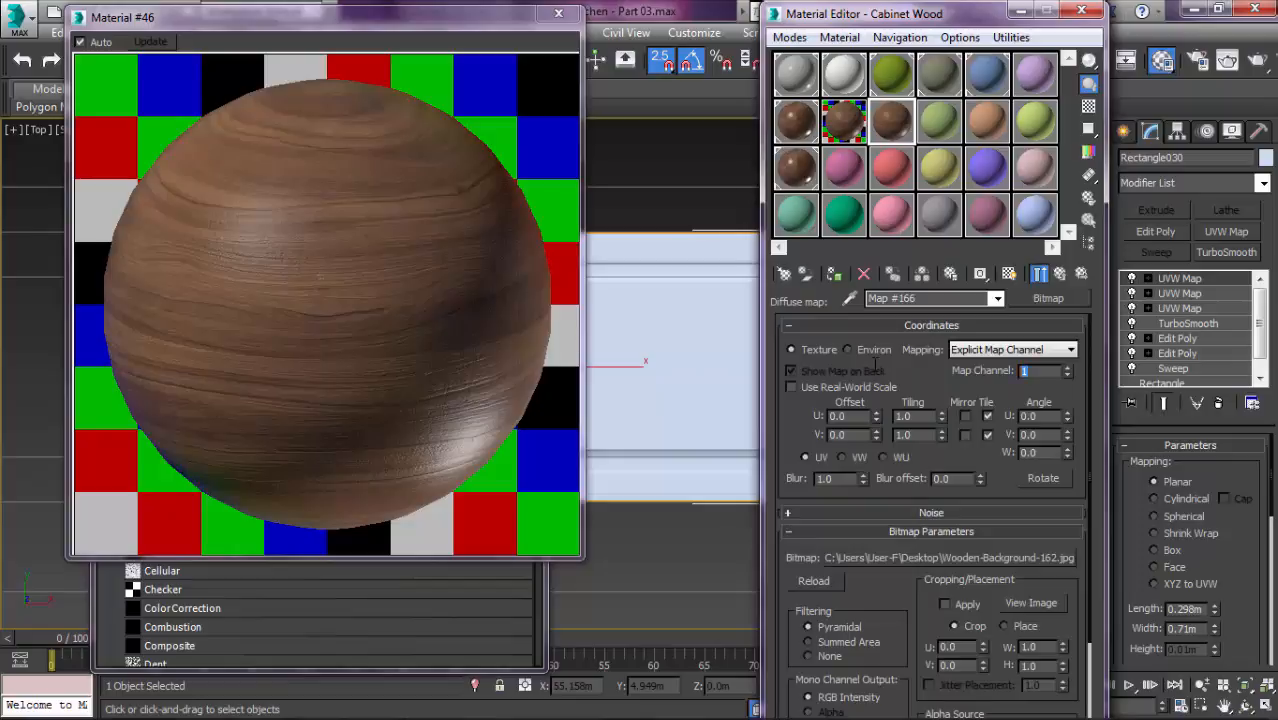
type("2")
left_click(1060, 273)
scroll(976, 417, "down", 10)
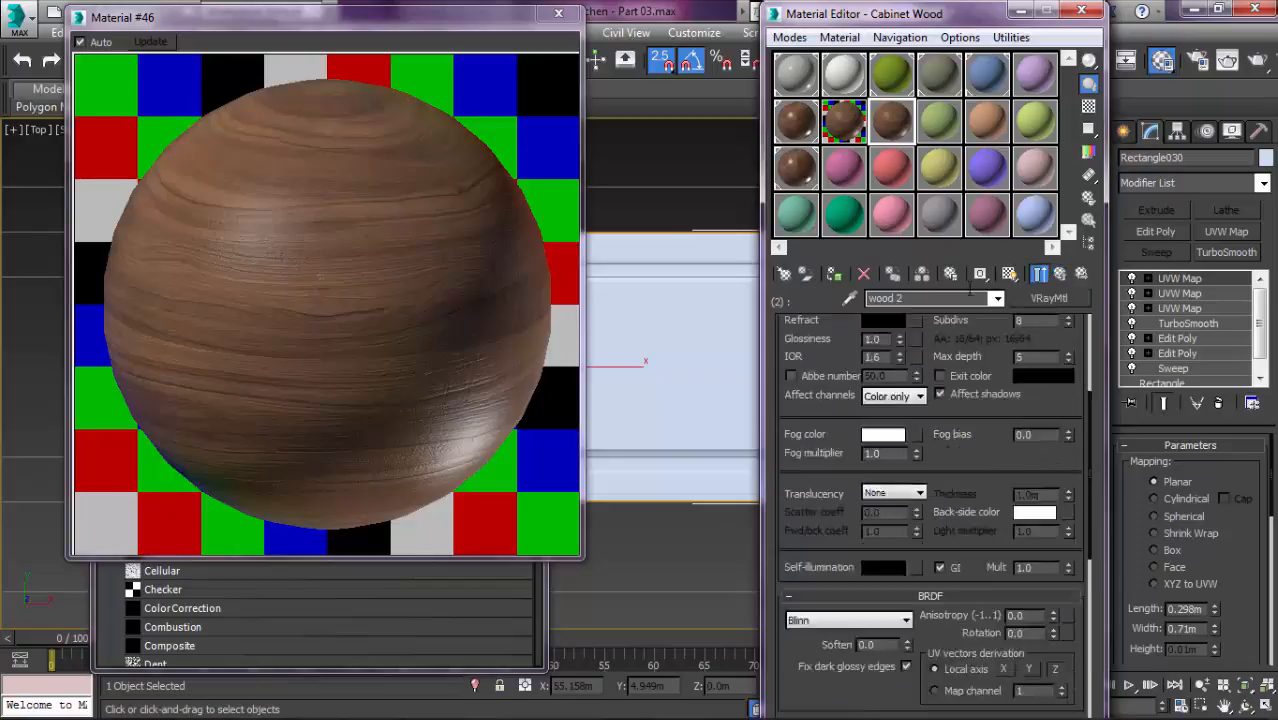
scroll(976, 417, "down", 3)
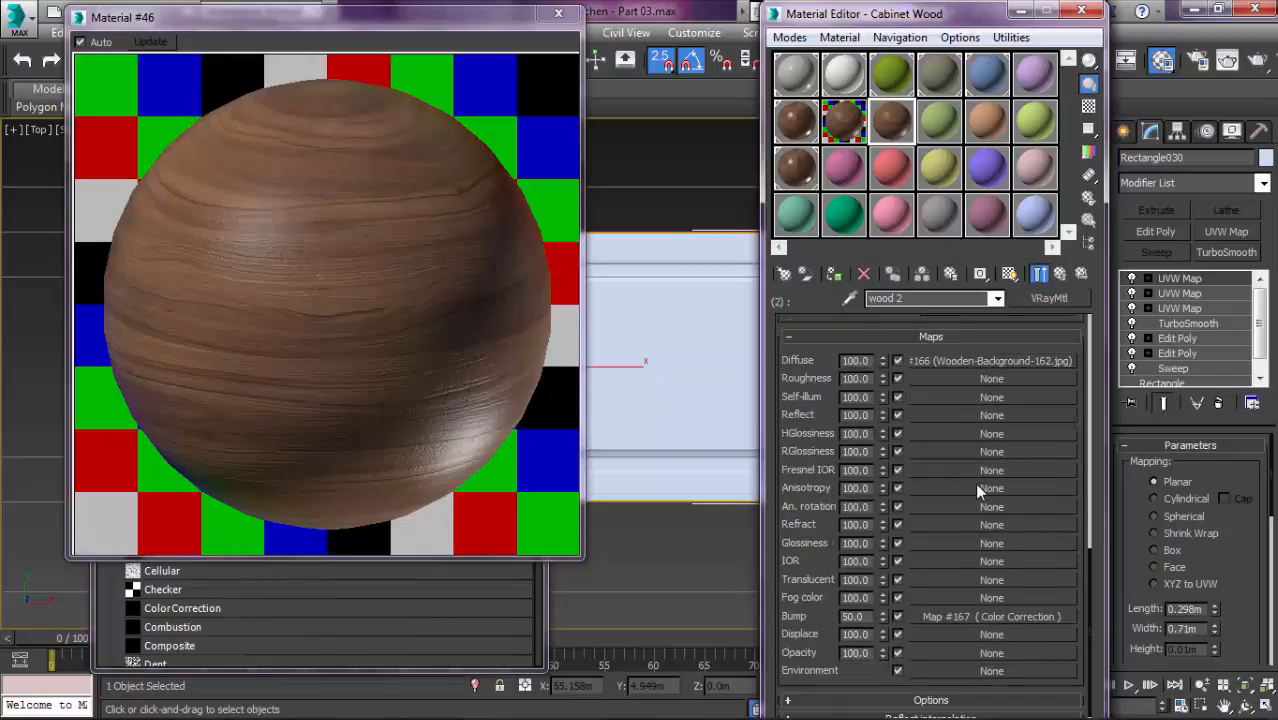
left_click(979, 611)
left_click(1026, 348)
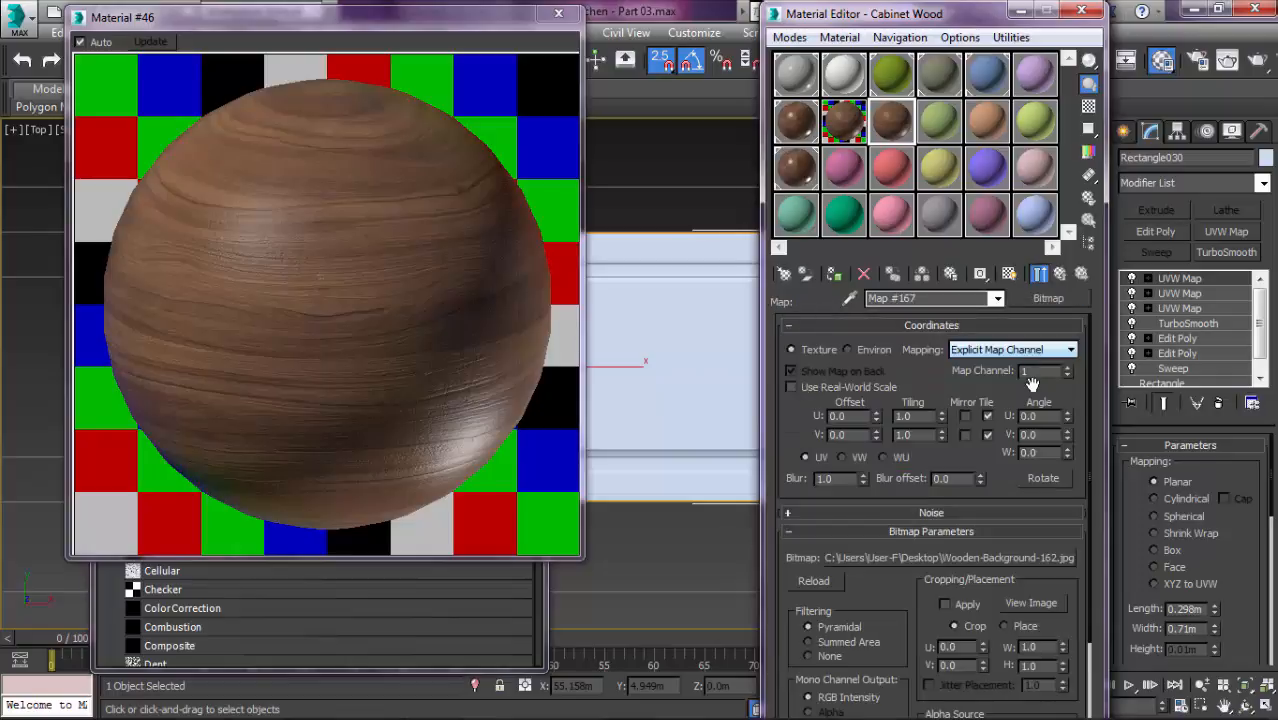
left_click(1062, 274)
left_click(1064, 275)
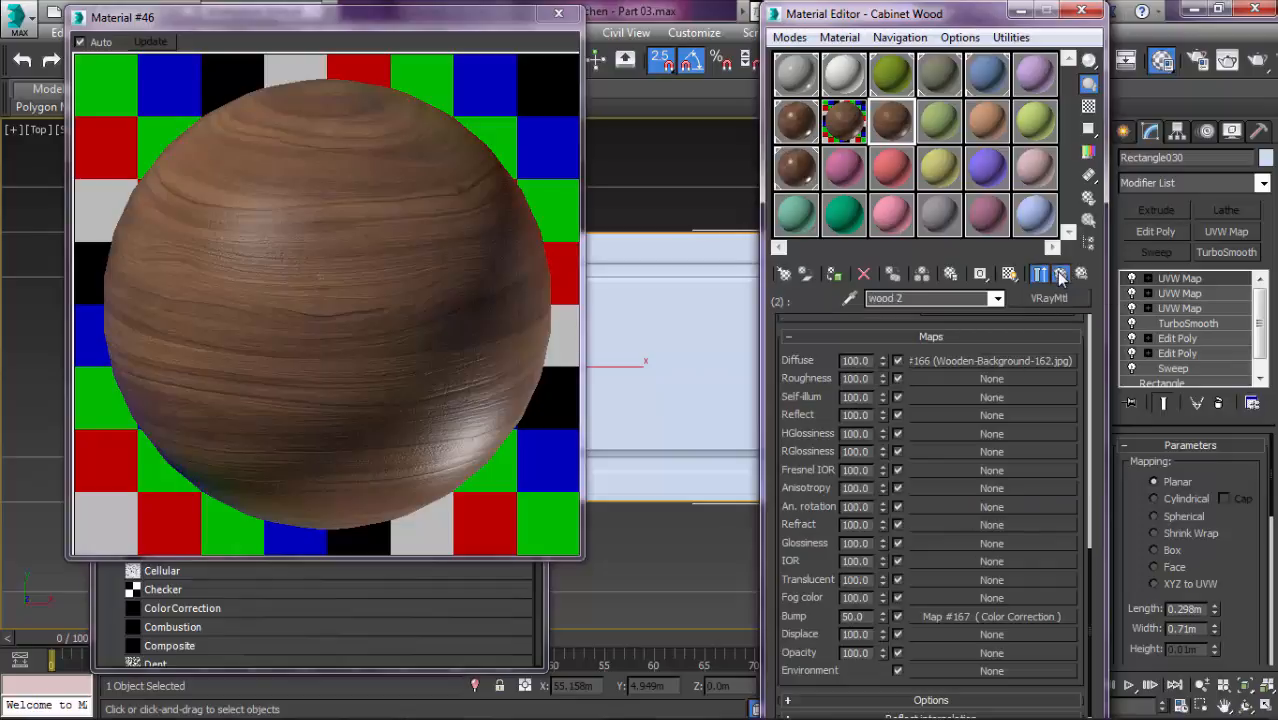
left_click(1062, 274)
Step: Rename the third sub-material of Cabinet Wood as Wood 3
left_click(904, 473)
left_click(941, 296)
type("W")
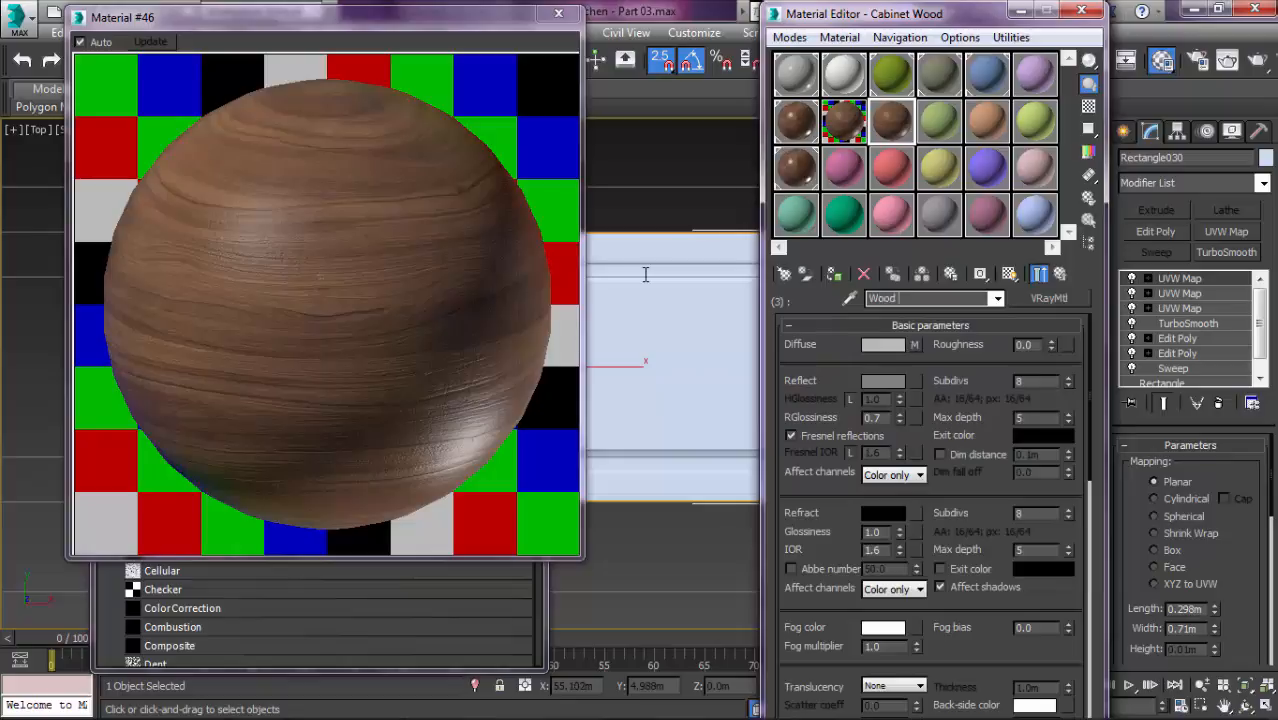
Step: Set the map channel of Wood 3's diffuse bitmap and of the bitmap inside its bump Color Correction to 3
left_click(914, 345)
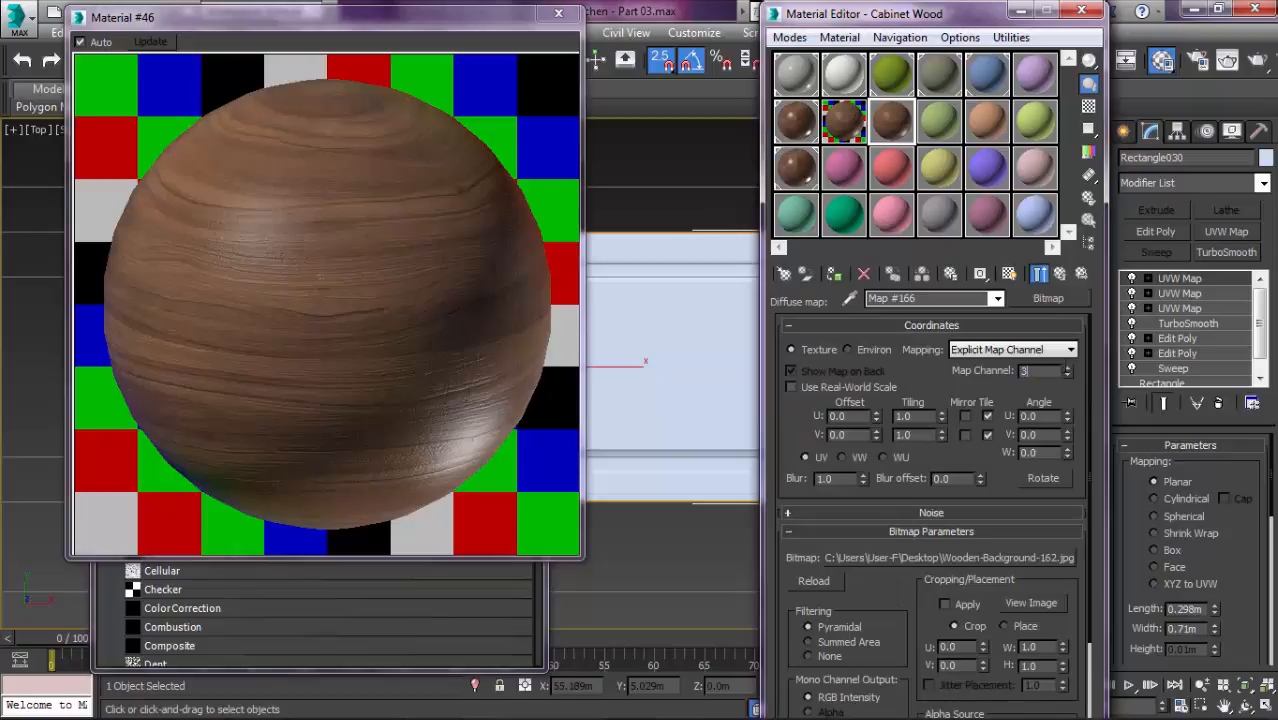
left_click(1060, 273)
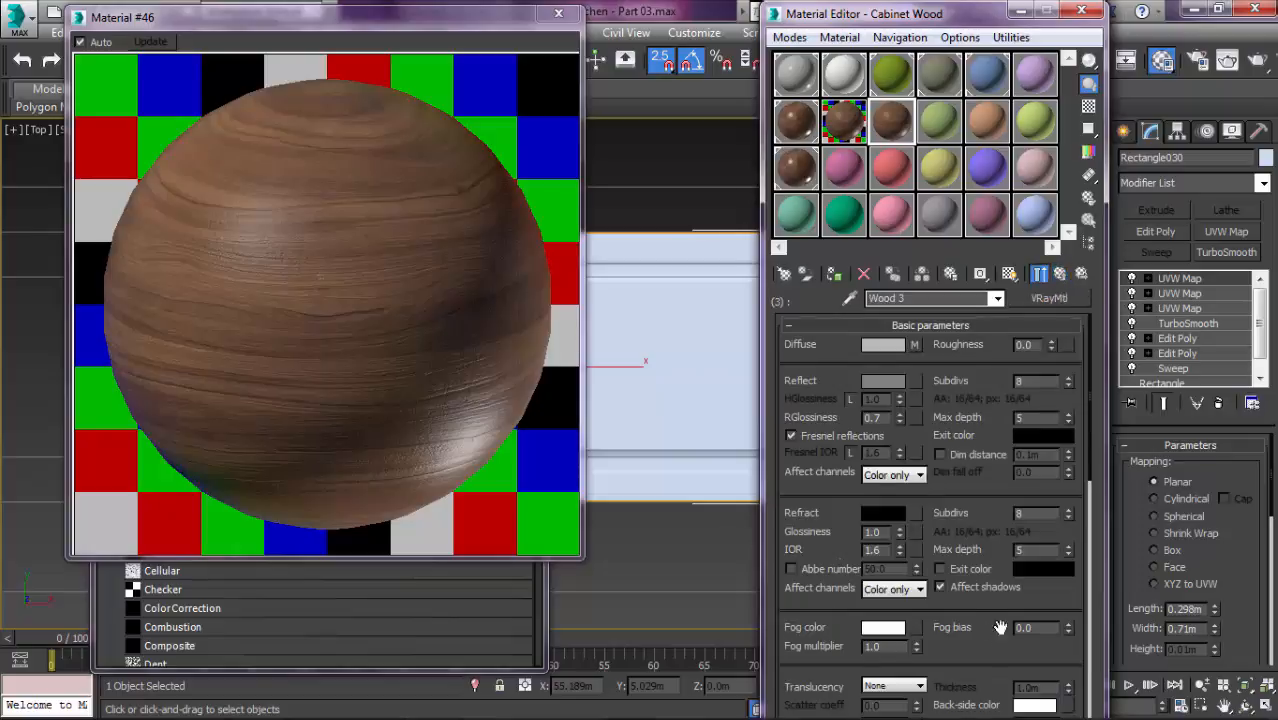
scroll(945, 565, "down", 10)
left_click(977, 588)
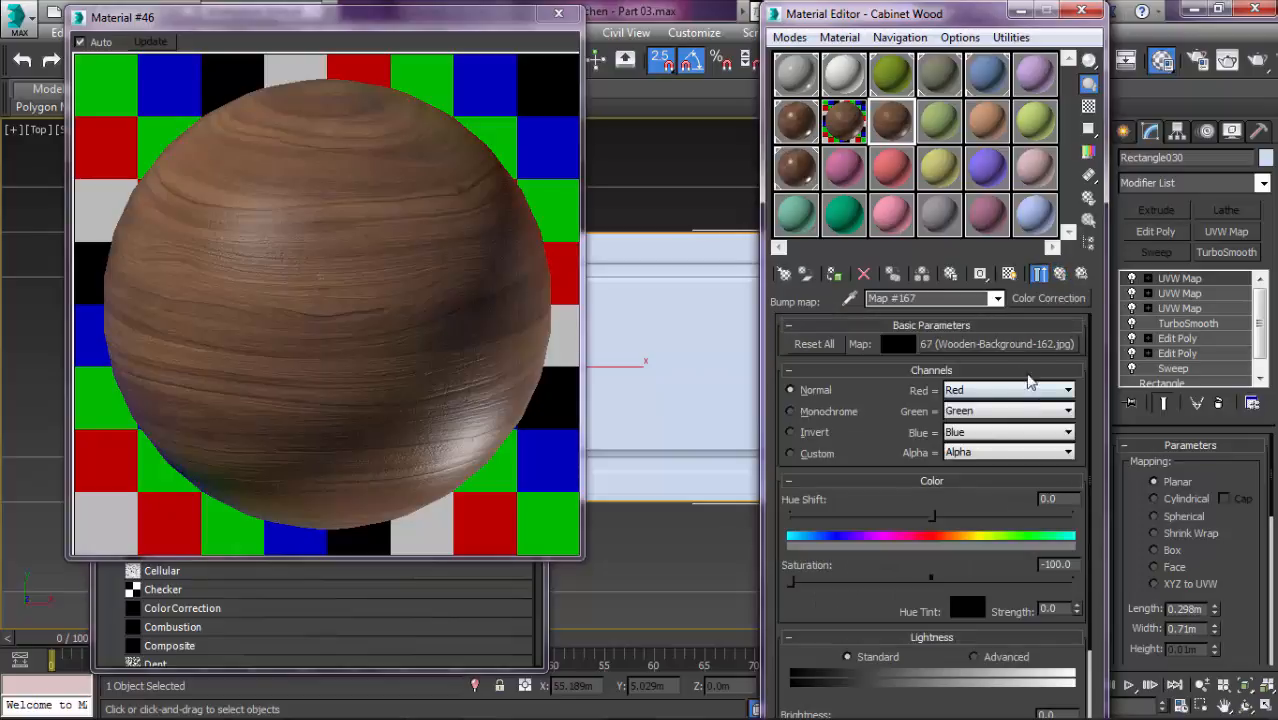
left_click(1024, 344)
type("3")
left_click(1060, 273)
left_click(1060, 275)
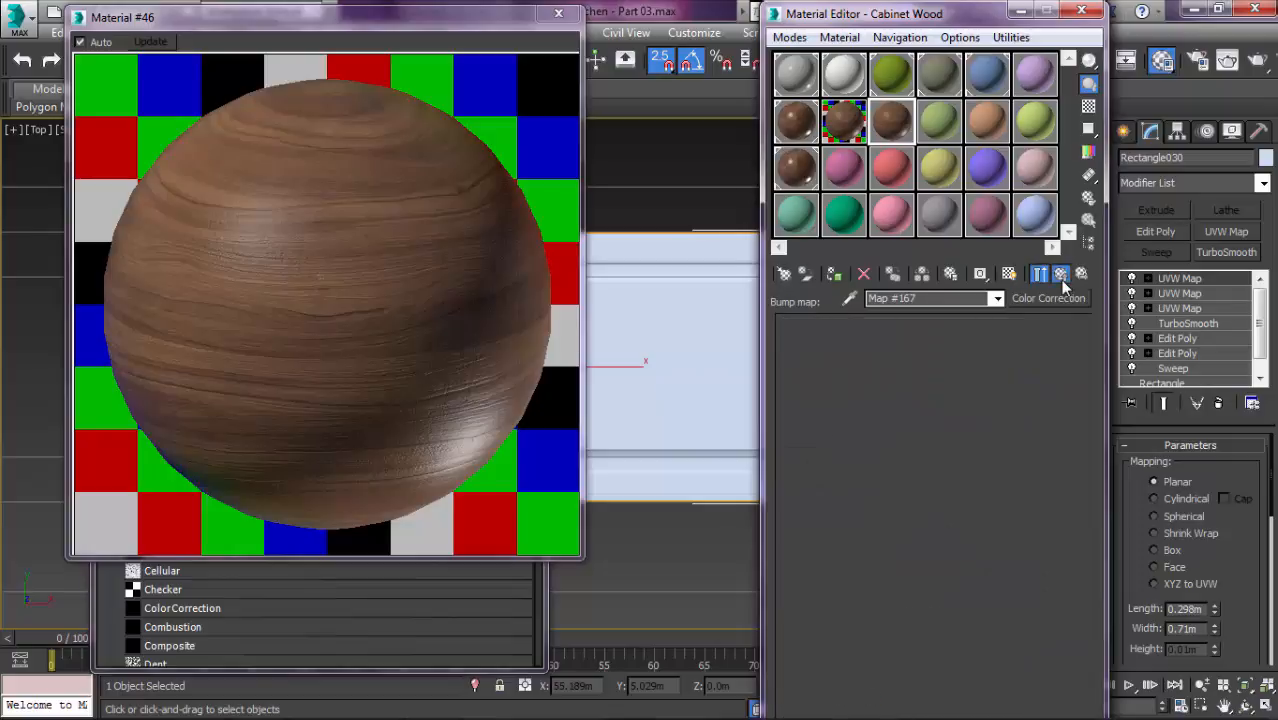
Step: Assign the Cabinet Wood material to the selected drawer front and close the material browser, preview and editor windows
left_click(1080, 12)
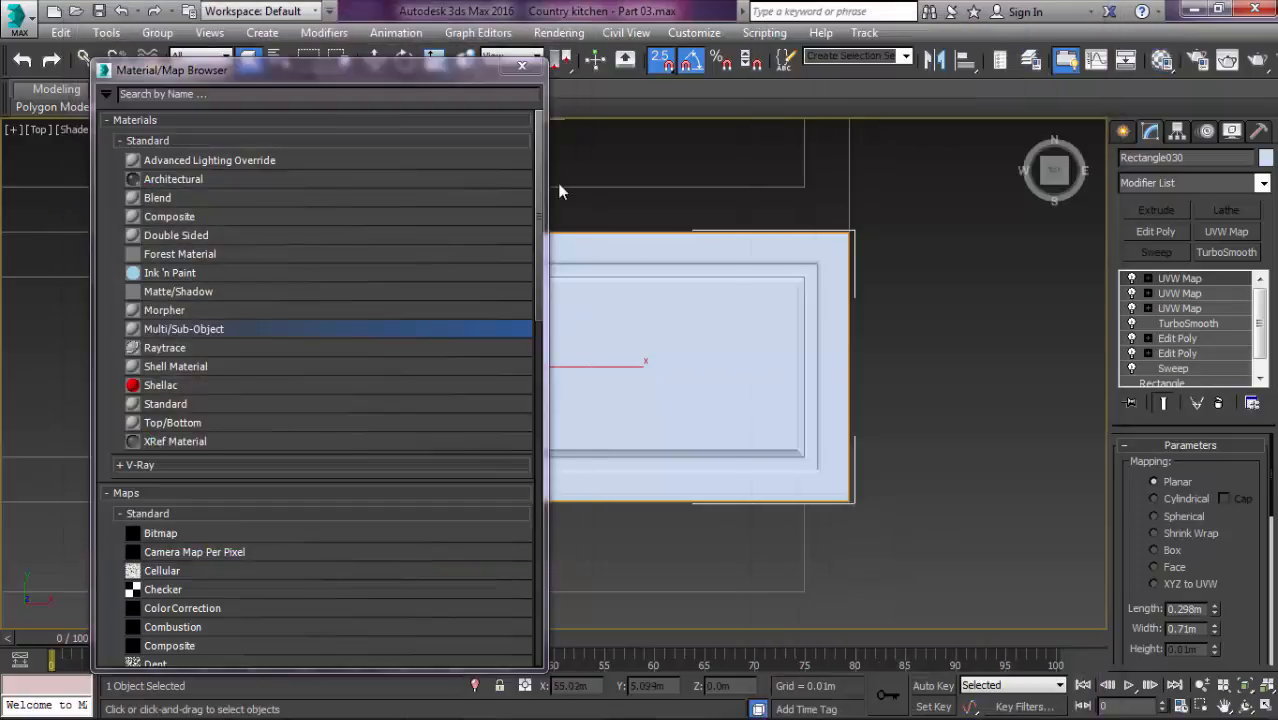
left_click(521, 65)
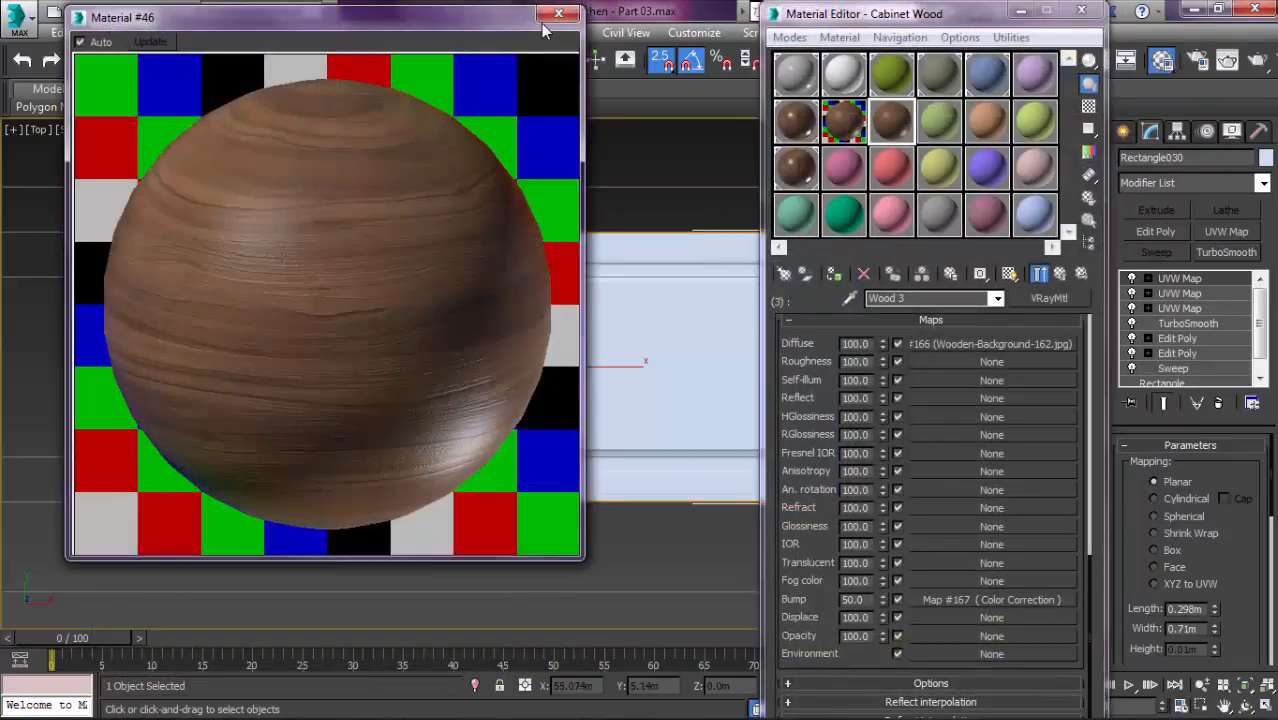
left_click(557, 14)
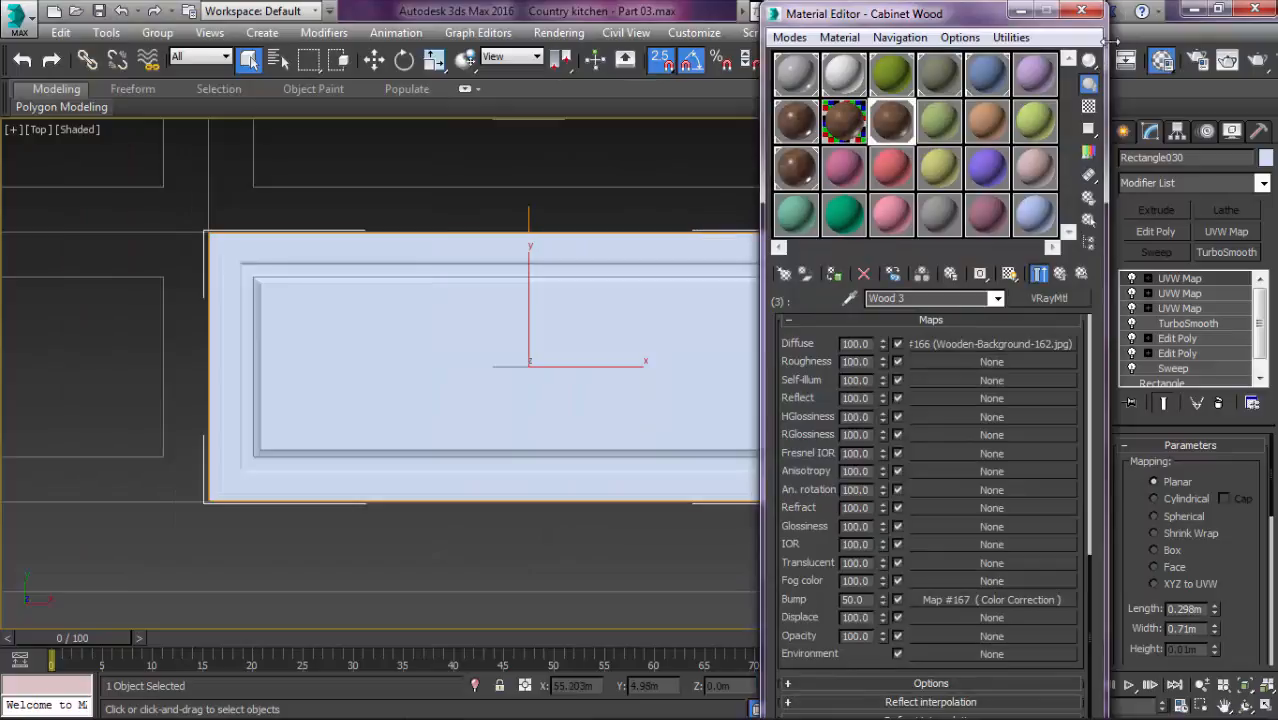
left_click(1081, 12)
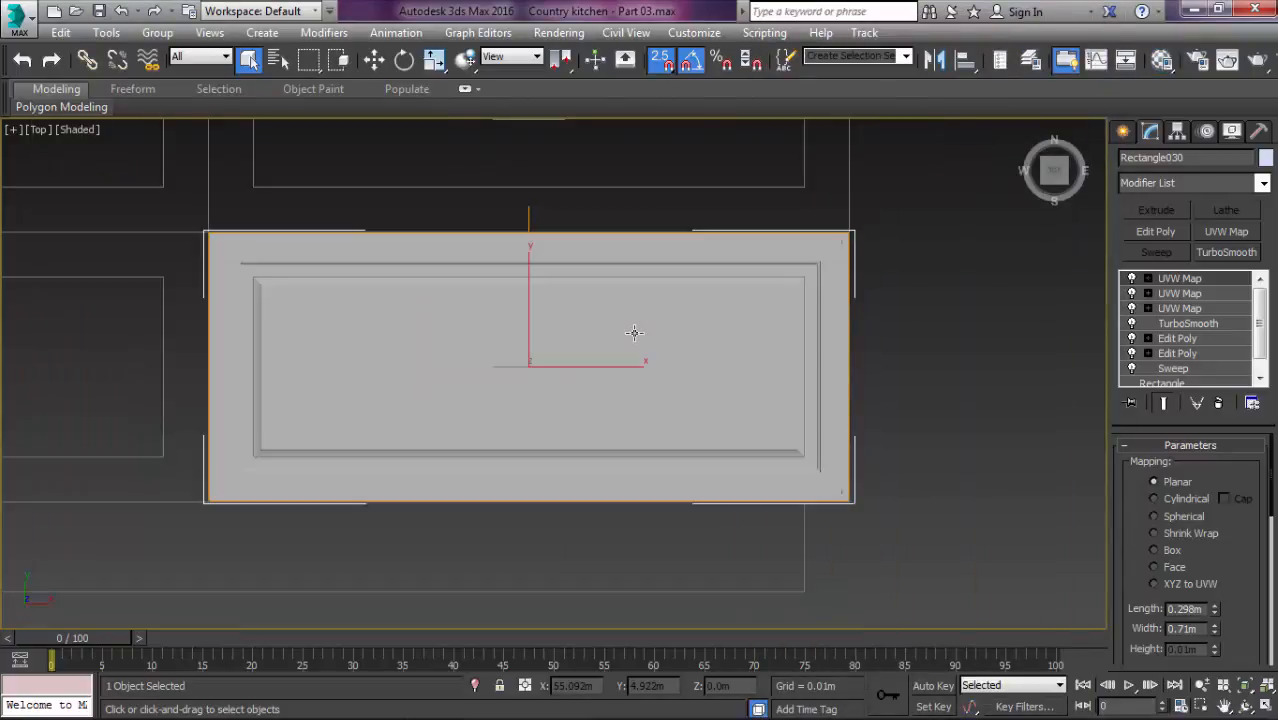
Step: Enable viewport display of the Wood 3 sub-material on the drawer front
key("m")
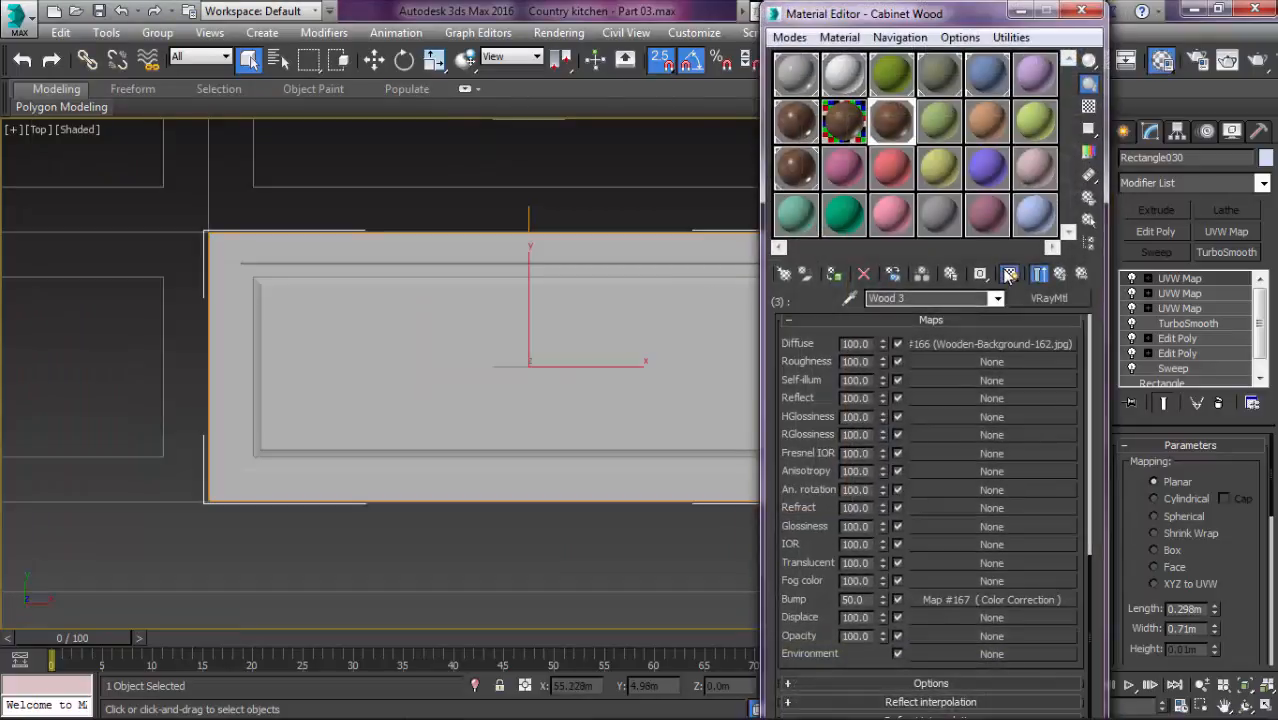
left_click(1009, 274)
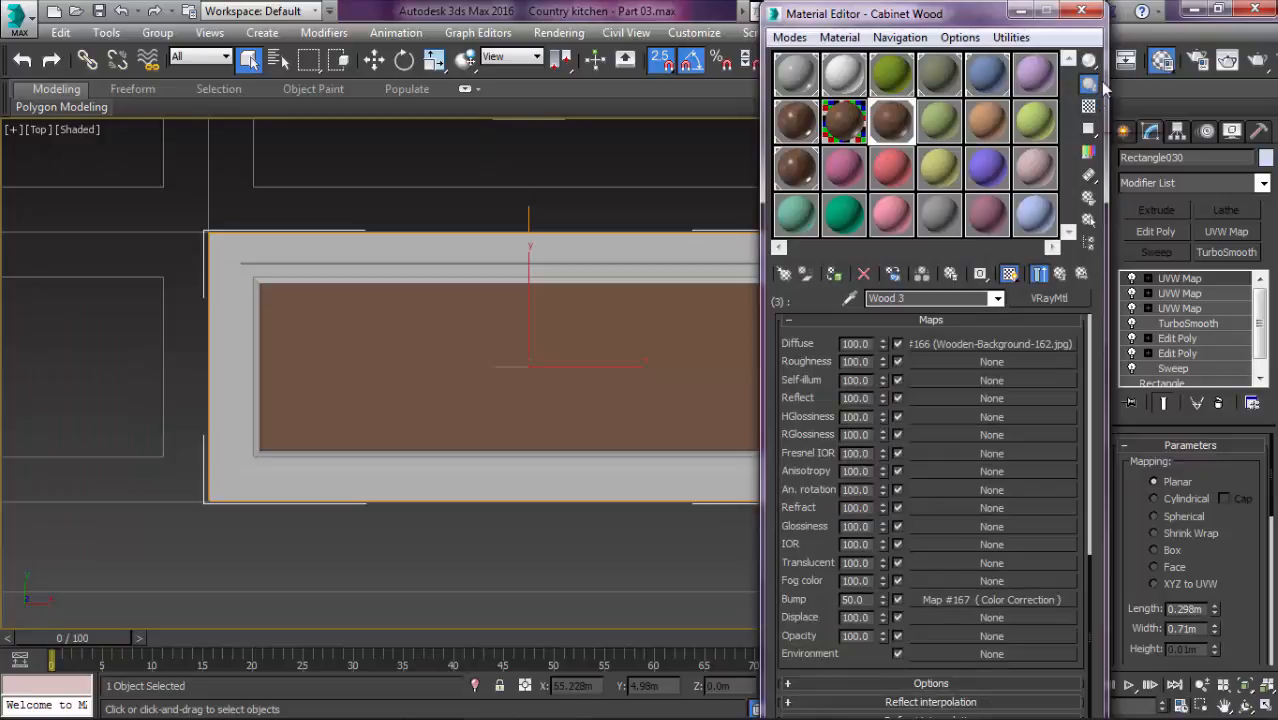
left_click(1081, 12)
Step: Enable viewport display of the first sub-material and wood 2, then close the material editor
key("m")
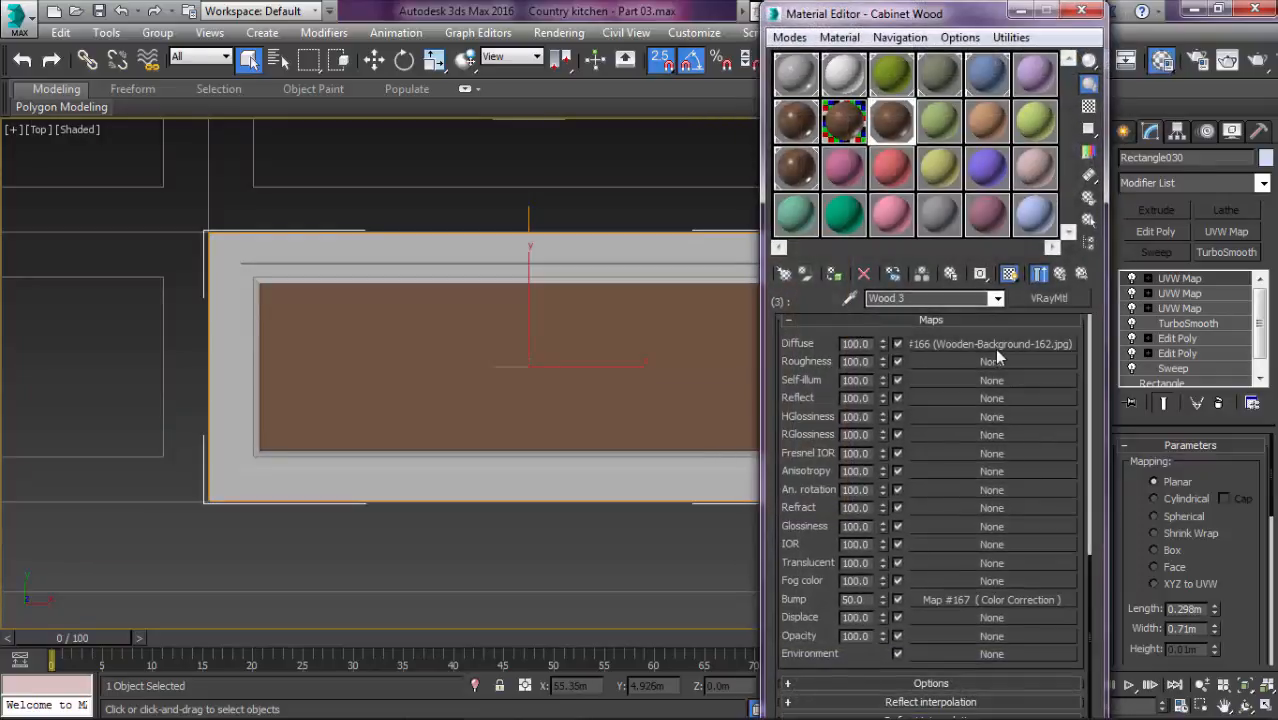
left_click(1060, 273)
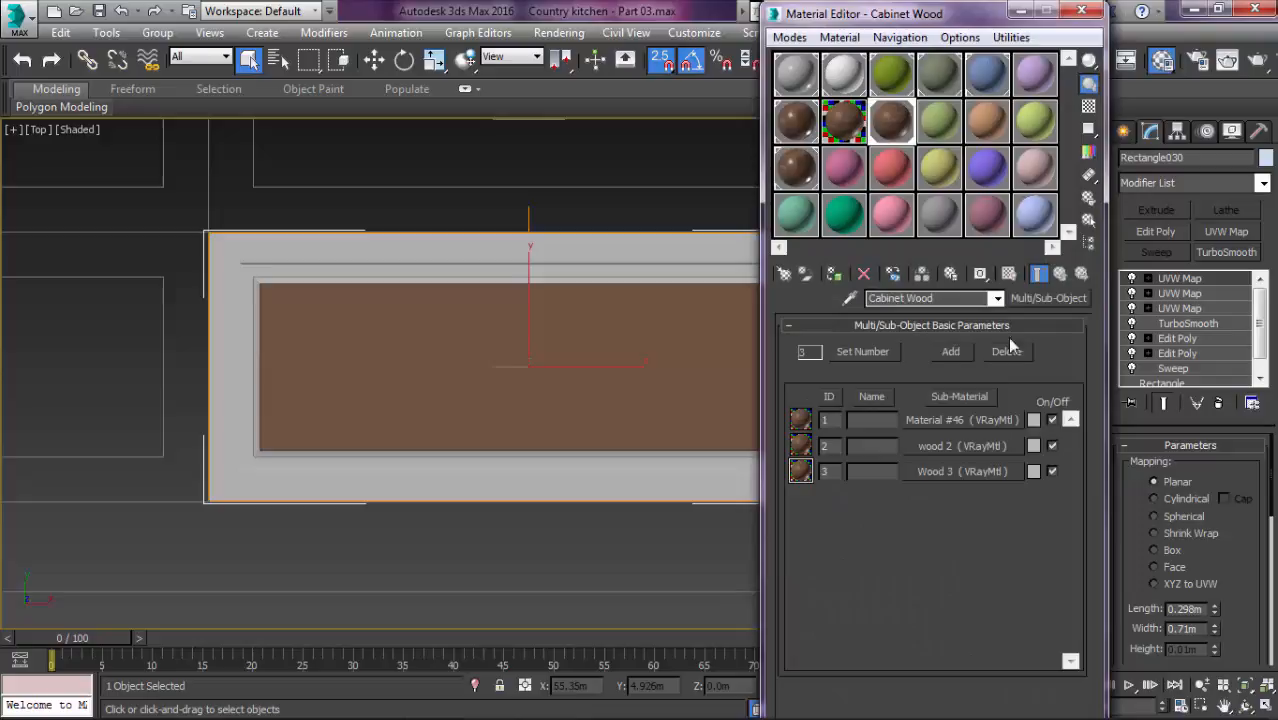
left_click(960, 420)
left_click(1008, 273)
left_click(1060, 273)
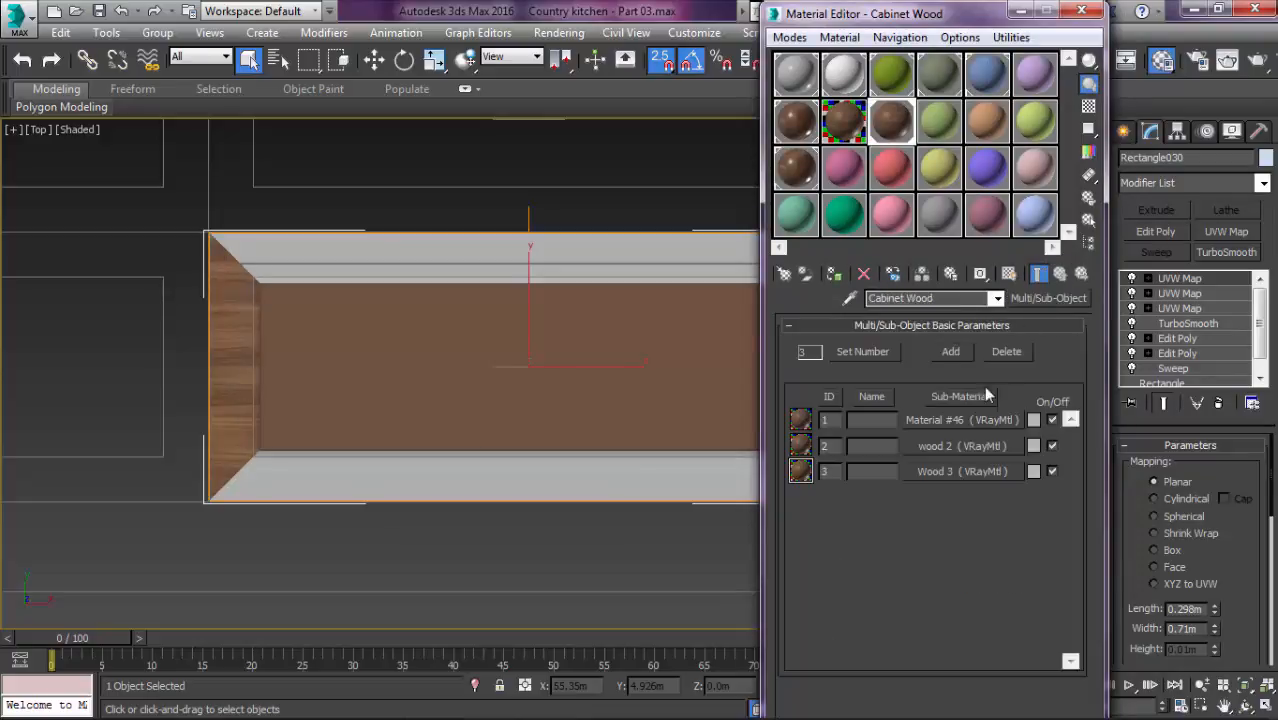
left_click(960, 446)
left_click(1049, 298)
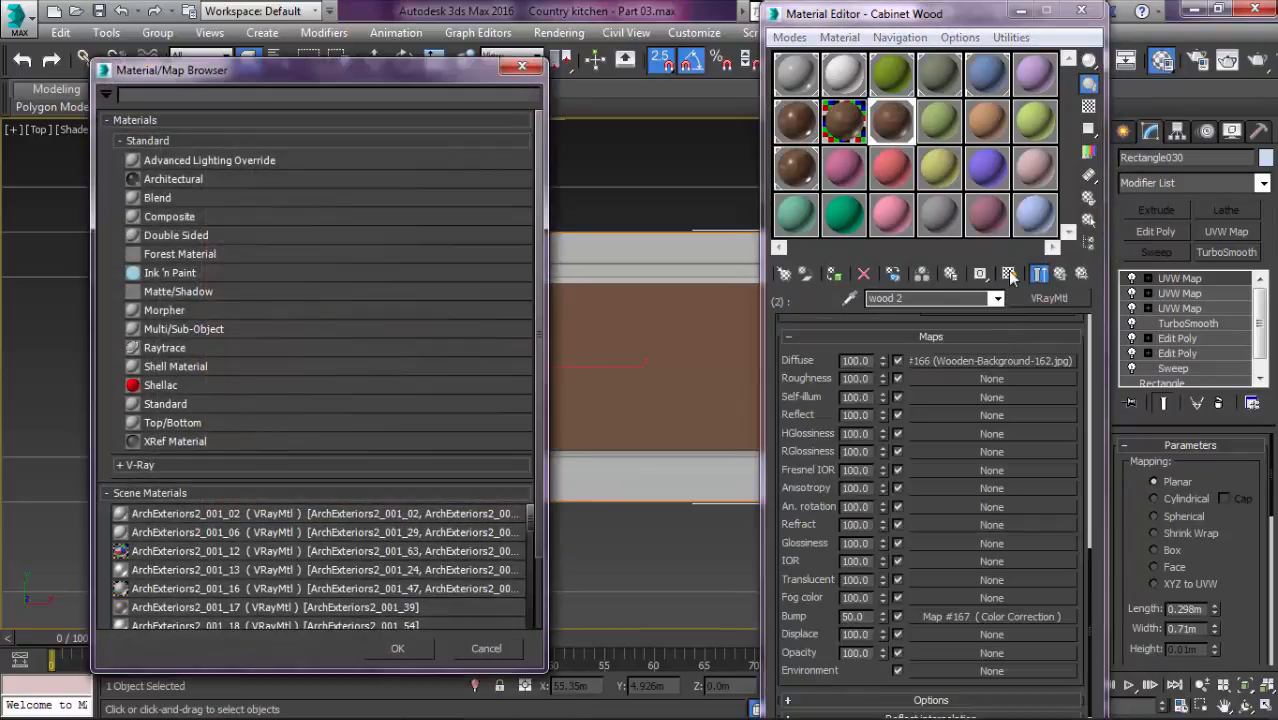
left_click(521, 66)
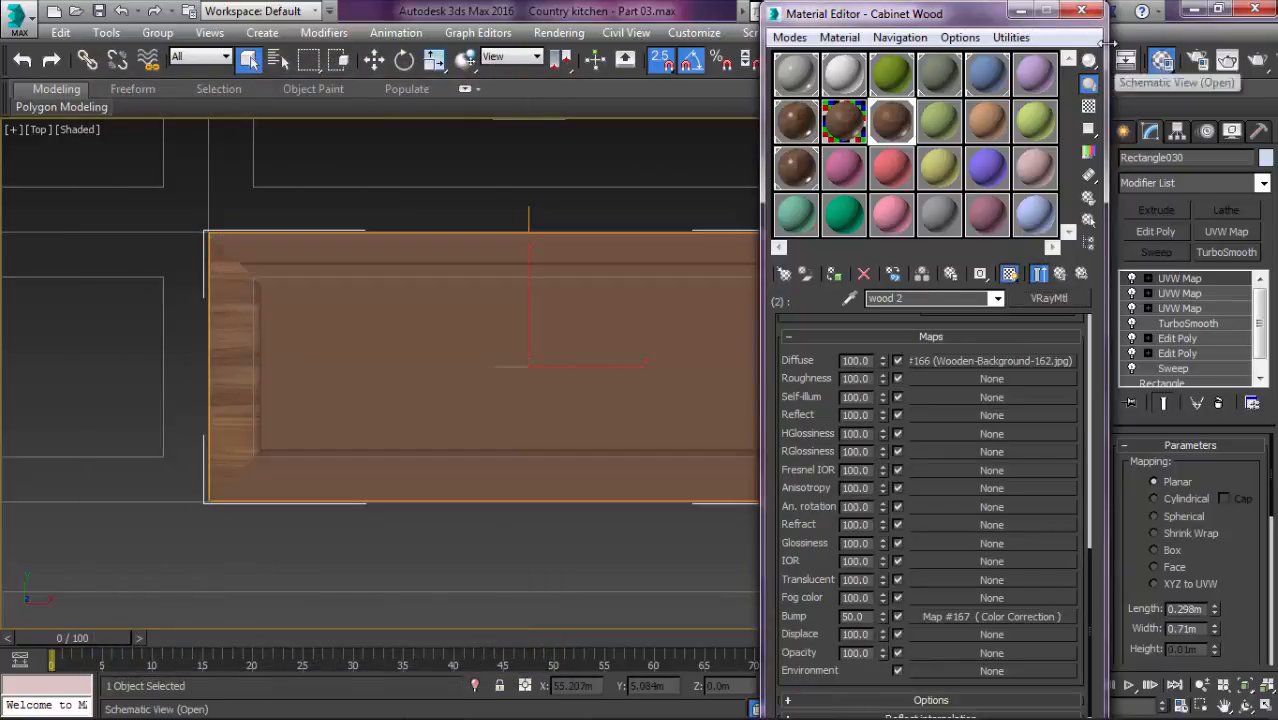
left_click(1081, 11)
Step: Examine the wood grain at the drawer front's corner against the parameters of the lowest UVW Map modifier
scroll(955, 320, "up", 3)
scroll(951, 342, "up", 2)
middle_click_drag(786, 294, 928, 252)
left_click(1185, 308)
scroll(1241, 443, "down", 4)
scroll(1230, 488, "up", 2)
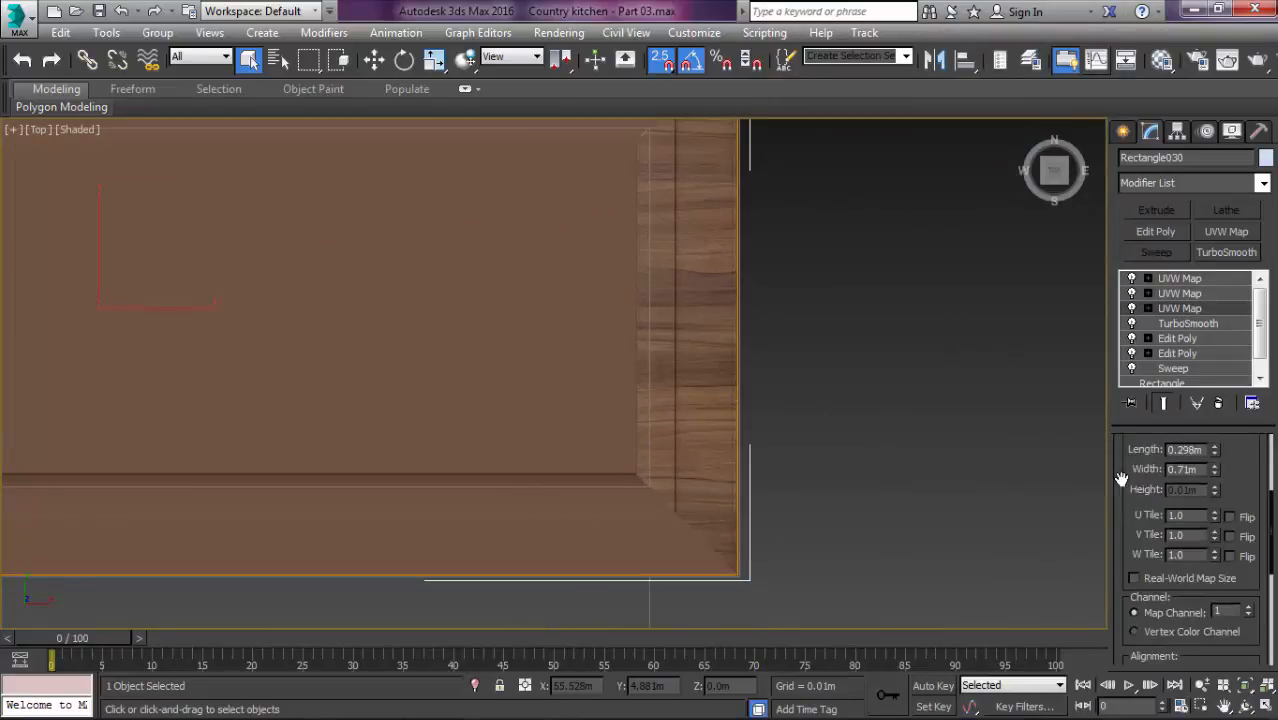
scroll(1194, 495, "up", 2)
middle_click_drag(714, 368, 721, 322)
scroll(713, 414, "down", 1)
scroll(715, 345, "up", 3)
scroll(715, 345, "down", 3)
Step: Switch to Chrome's raised panel cabinets image results, then examine the wood grain in the MD4-70mm-G-0 Viceroy Maple door photo and close it
key("super")
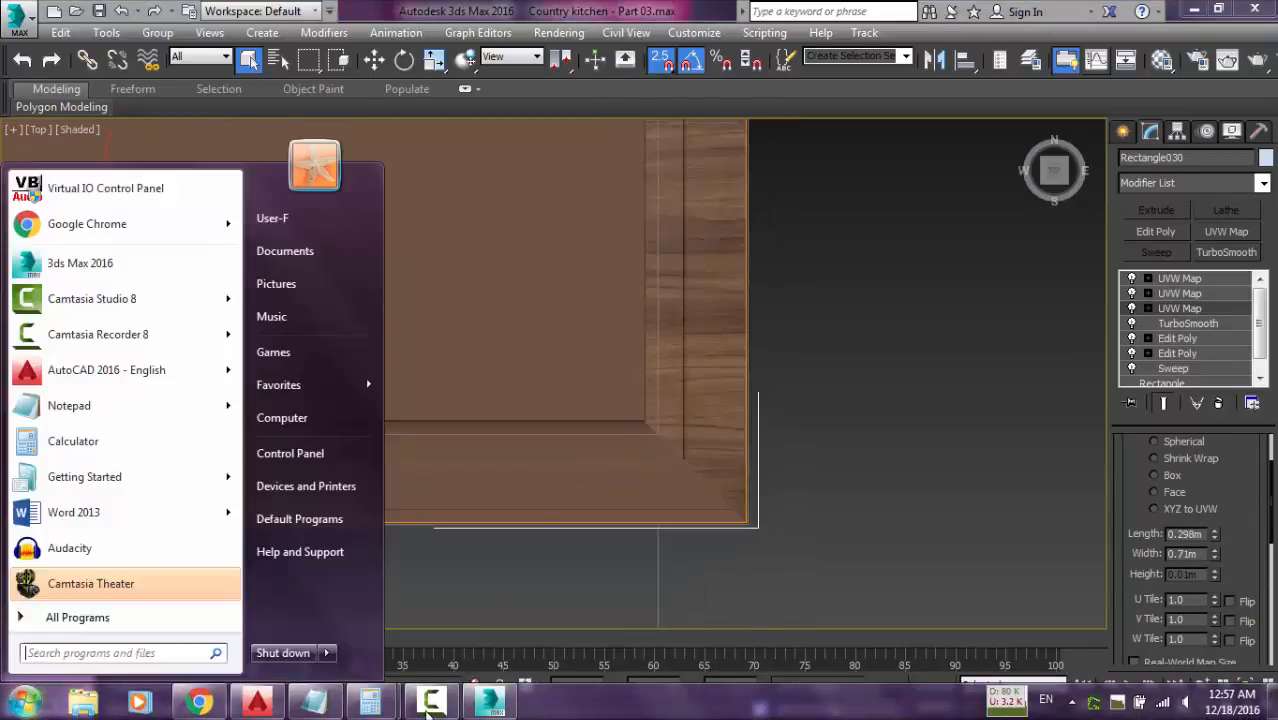
left_click(188, 701)
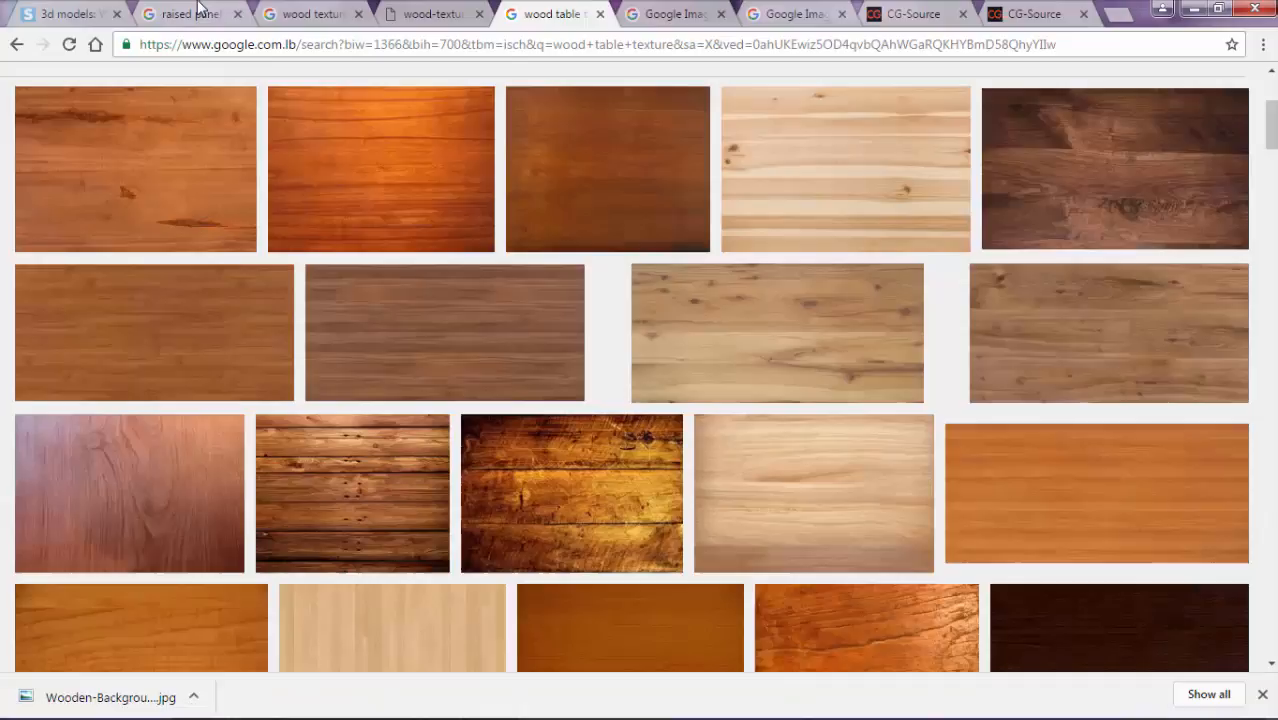
left_click(182, 14)
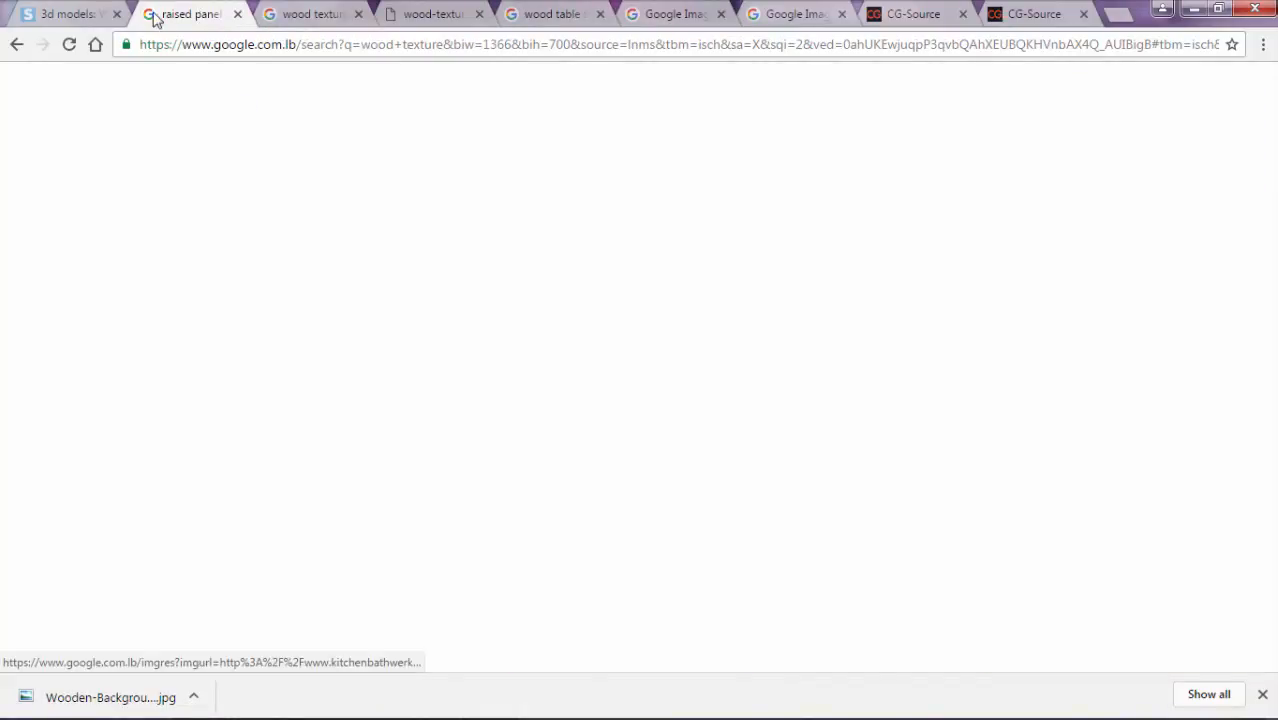
scroll(260, 114, "up", 9)
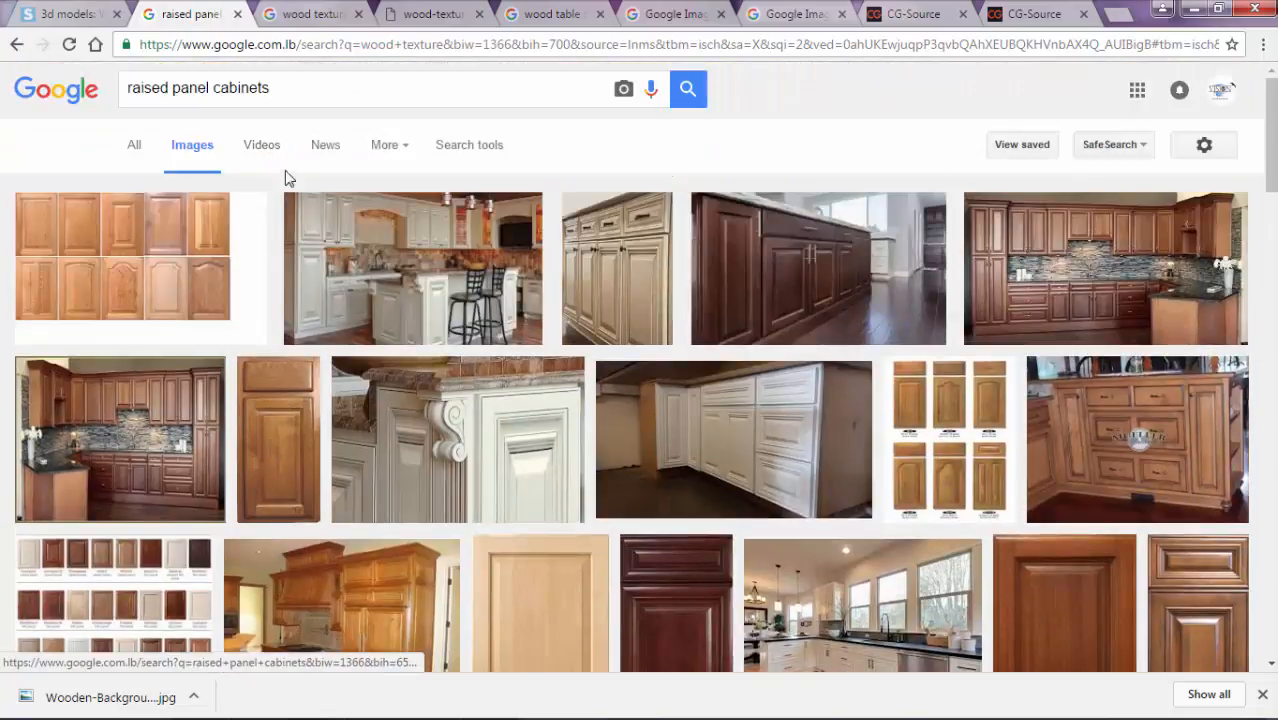
scroll(462, 284, "down", 4)
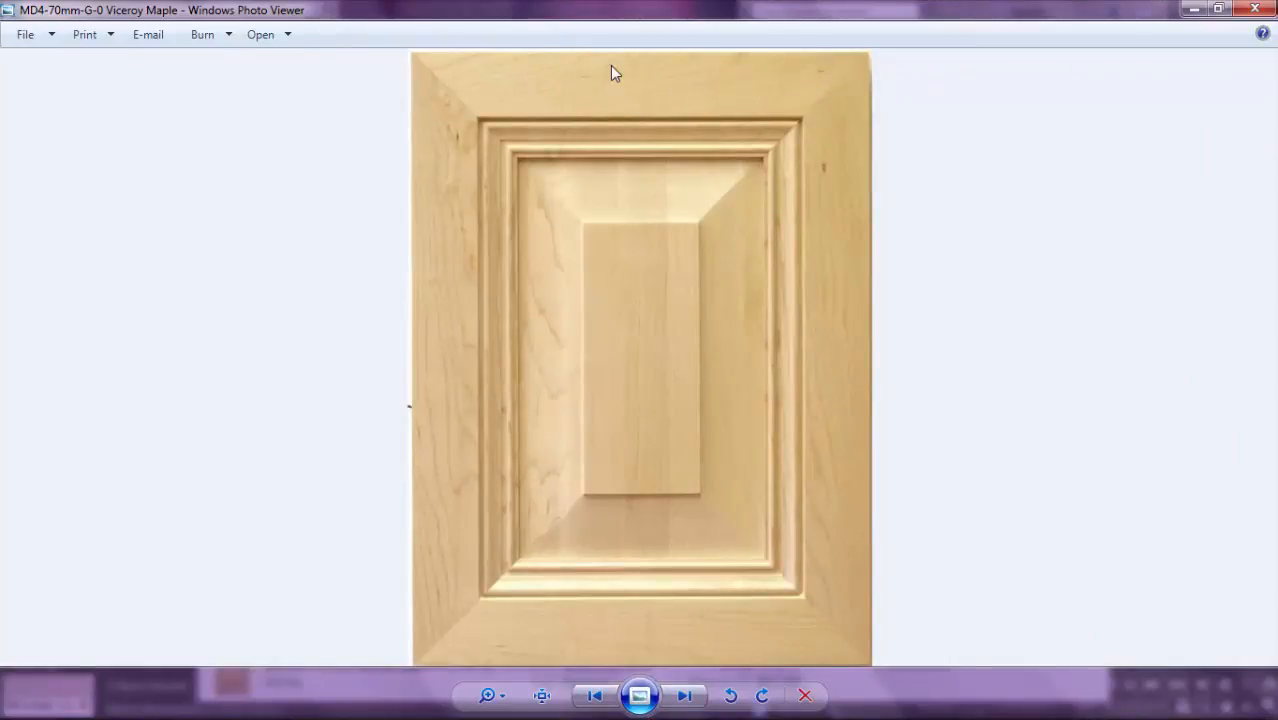
scroll(611, 68, "up", 3)
scroll(612, 70, "down", 3)
key("alt+Tab")
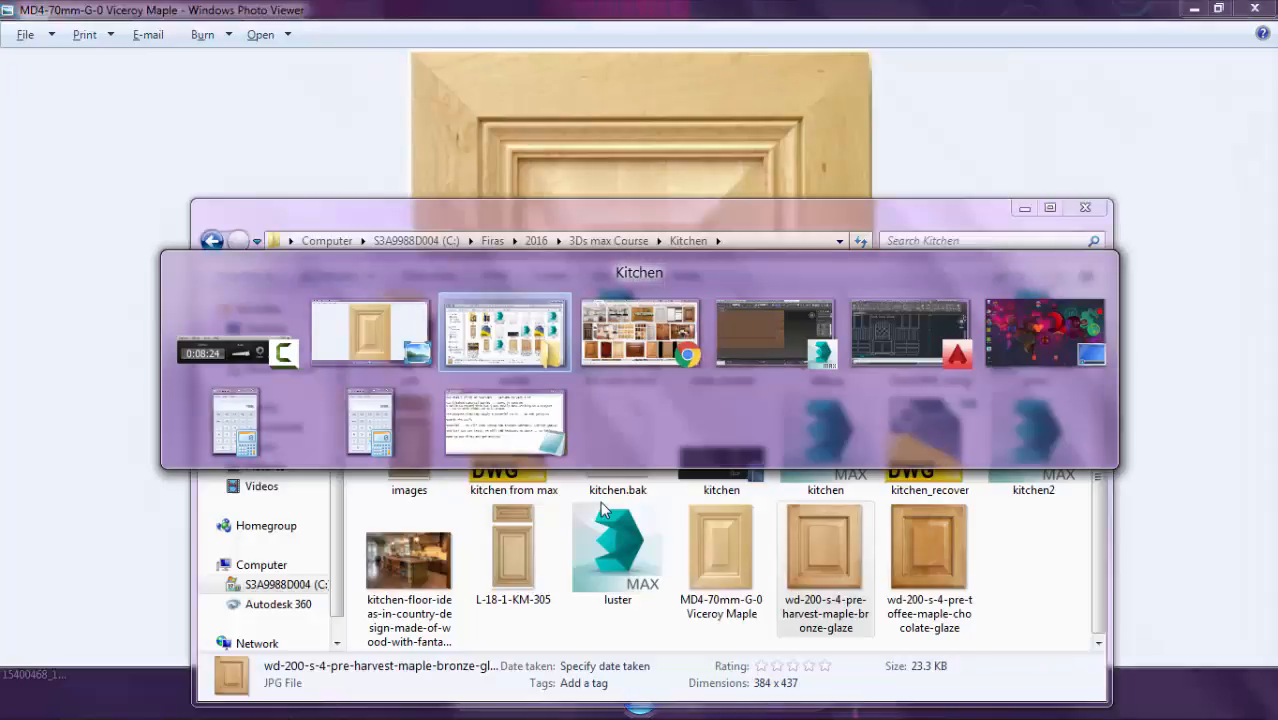
key("alt+Tab")
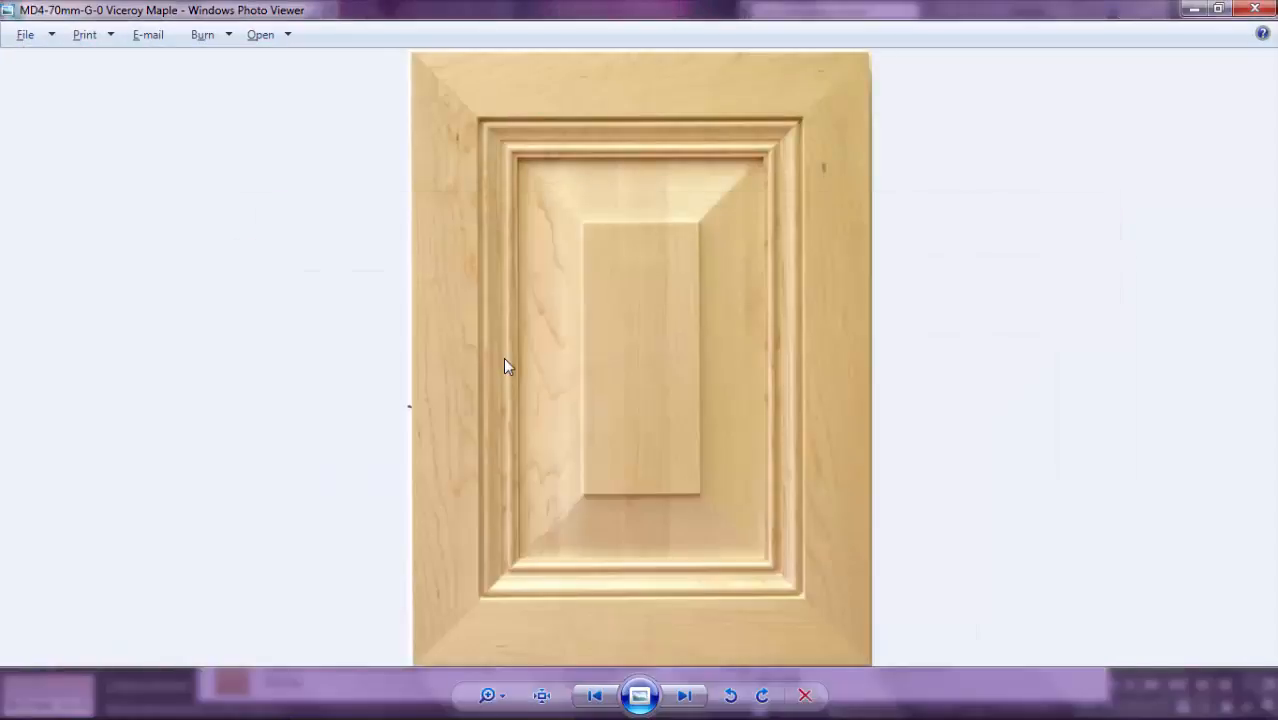
left_click(1260, 8)
Step: Change the mapping type of the drawer front's lowest UVW Map modifier to Box
left_click(857, 172)
scroll(860, 176, "down", 5)
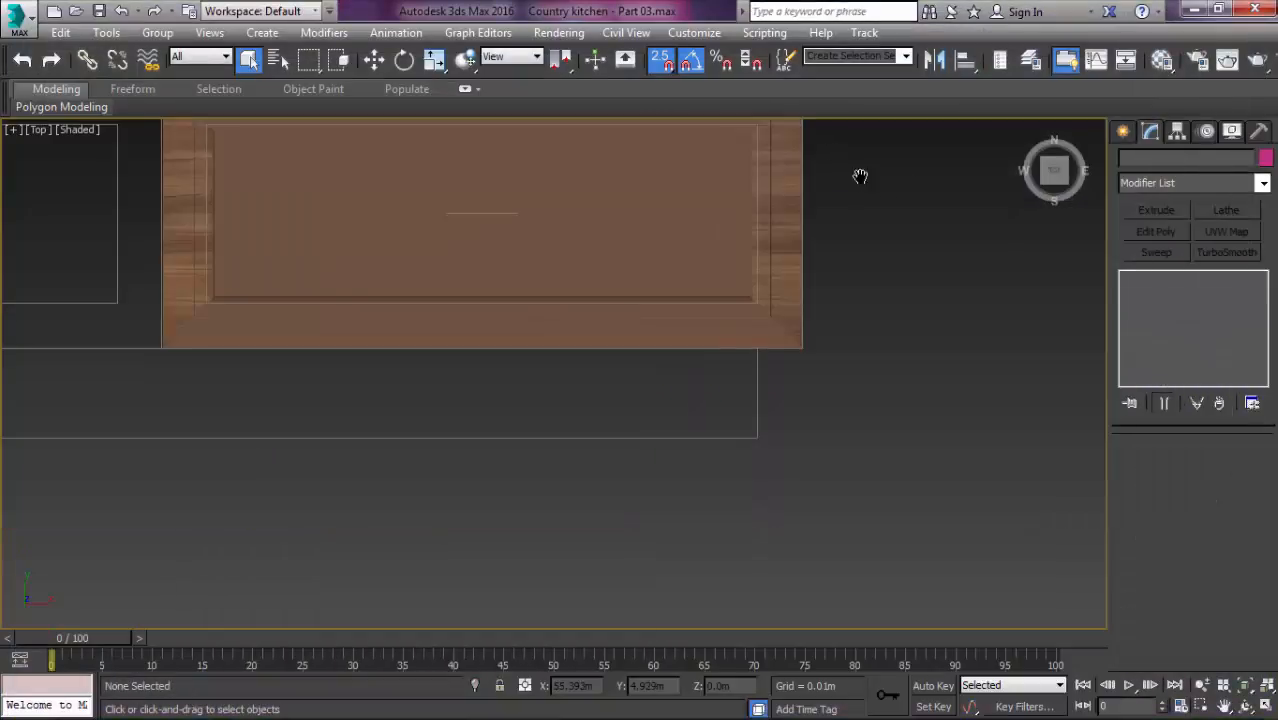
middle_click_drag(861, 177, 886, 231)
left_click(887, 231)
scroll(882, 231, "up", 3)
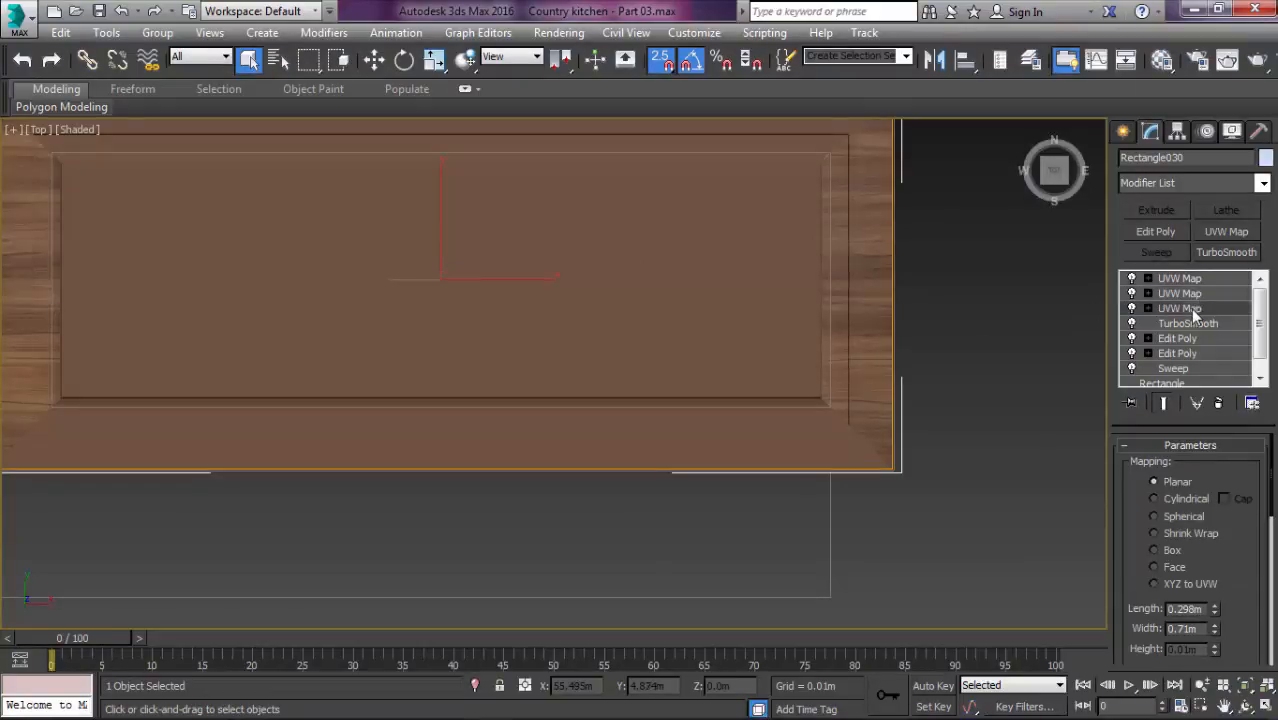
scroll(935, 362, "up", 3)
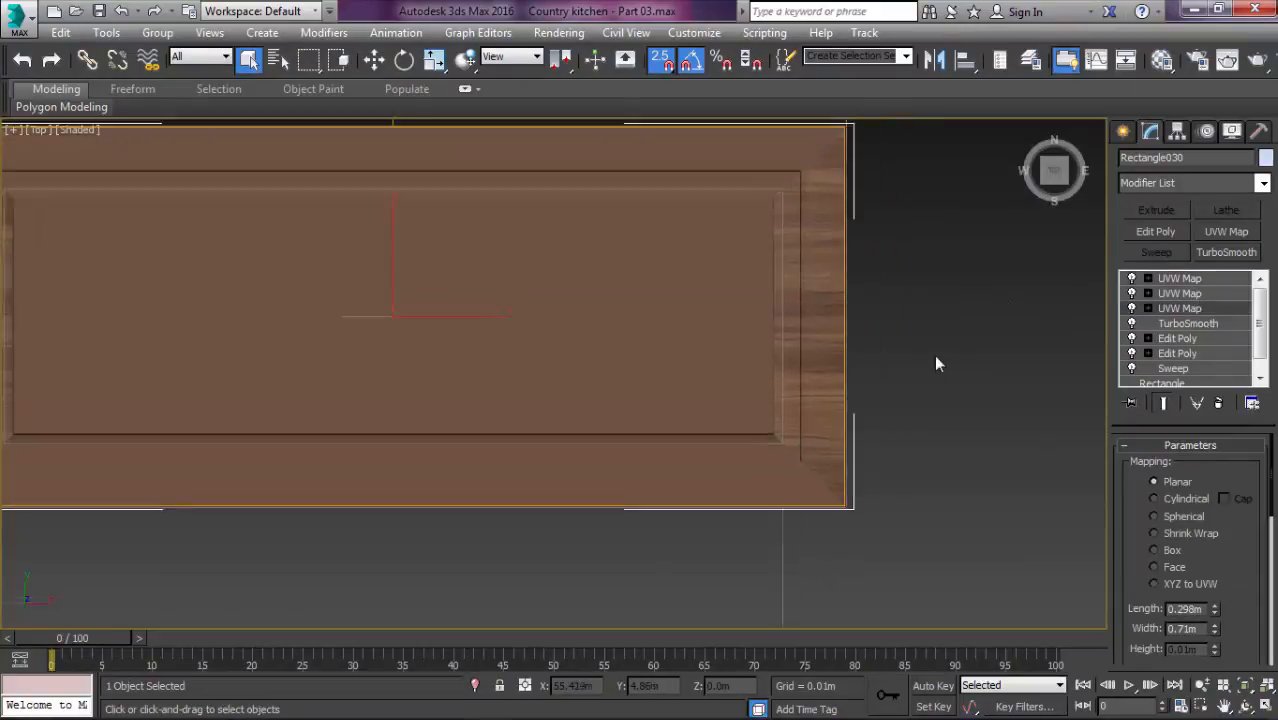
scroll(827, 311, "up", 2)
scroll(817, 295, "down", 6)
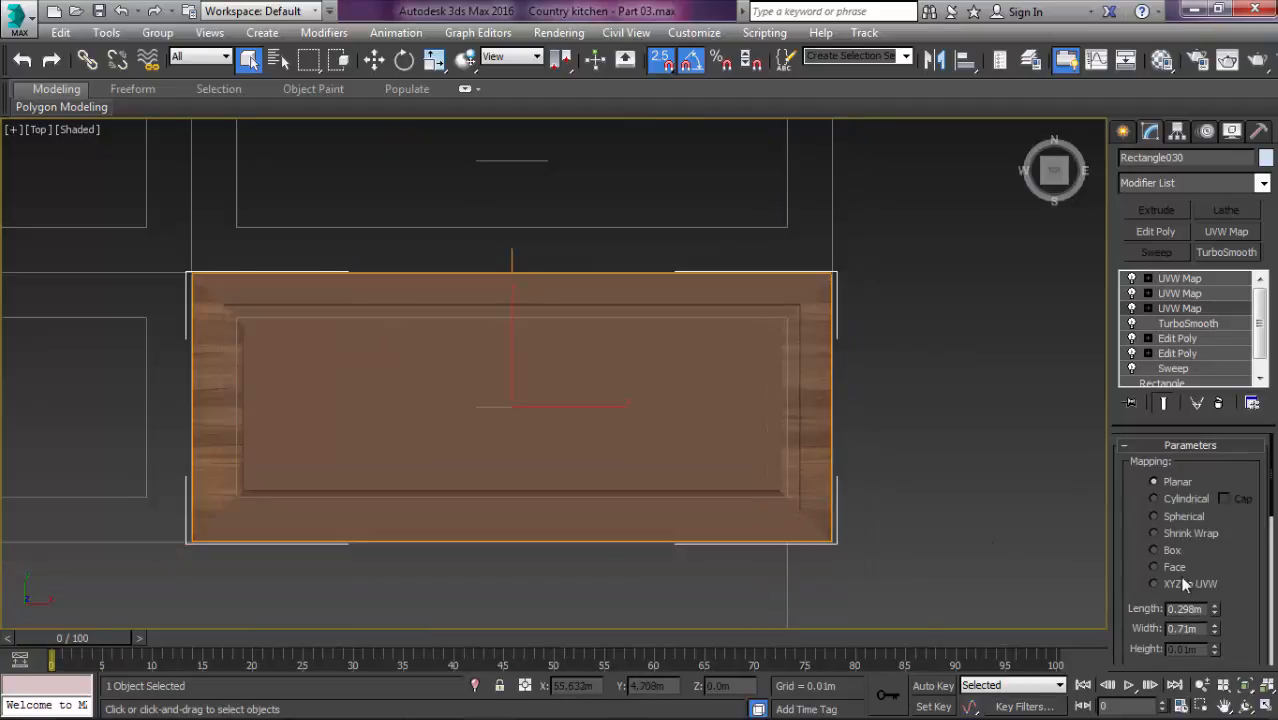
left_click(1174, 551)
left_click_drag(1195, 568, 1190, 457)
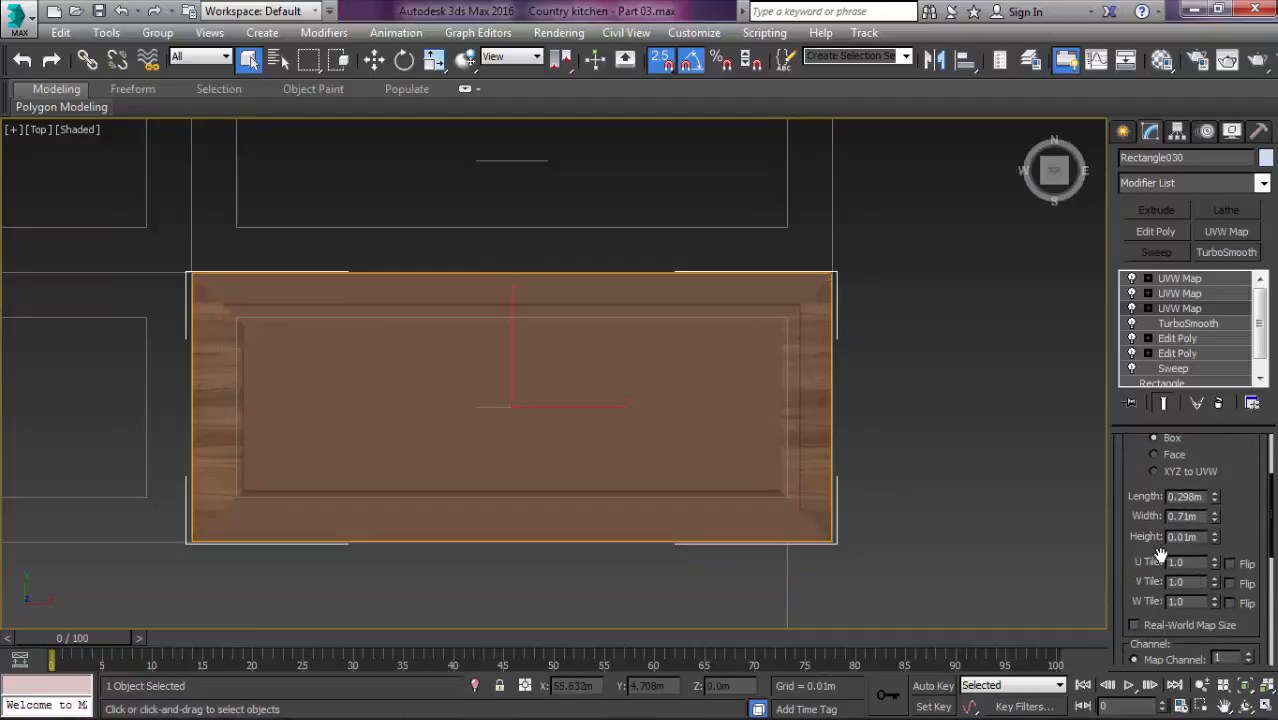
scroll(880, 410, "up", 5)
scroll(880, 410, "down", 5)
Step: Try to rotate the lowest UVW Map's gizmo by about -55 degrees in the top view, and undo the rotation
key("w")
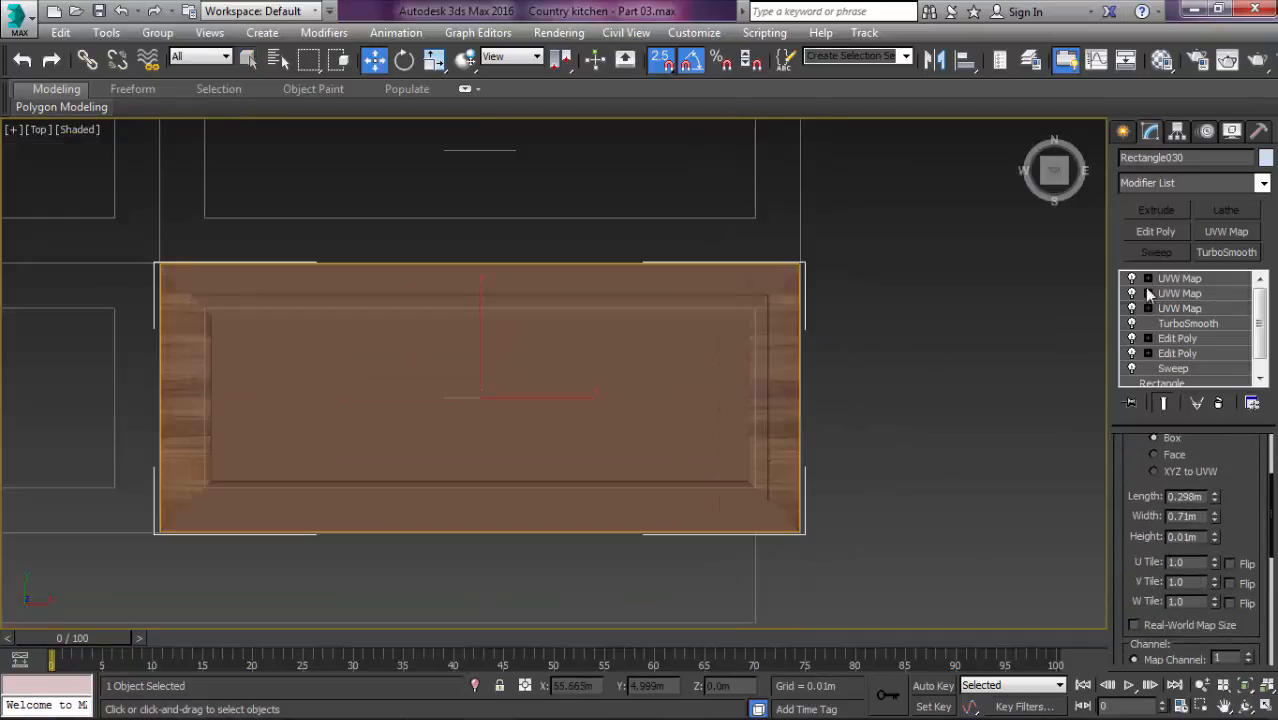
left_click(1180, 308)
key("1")
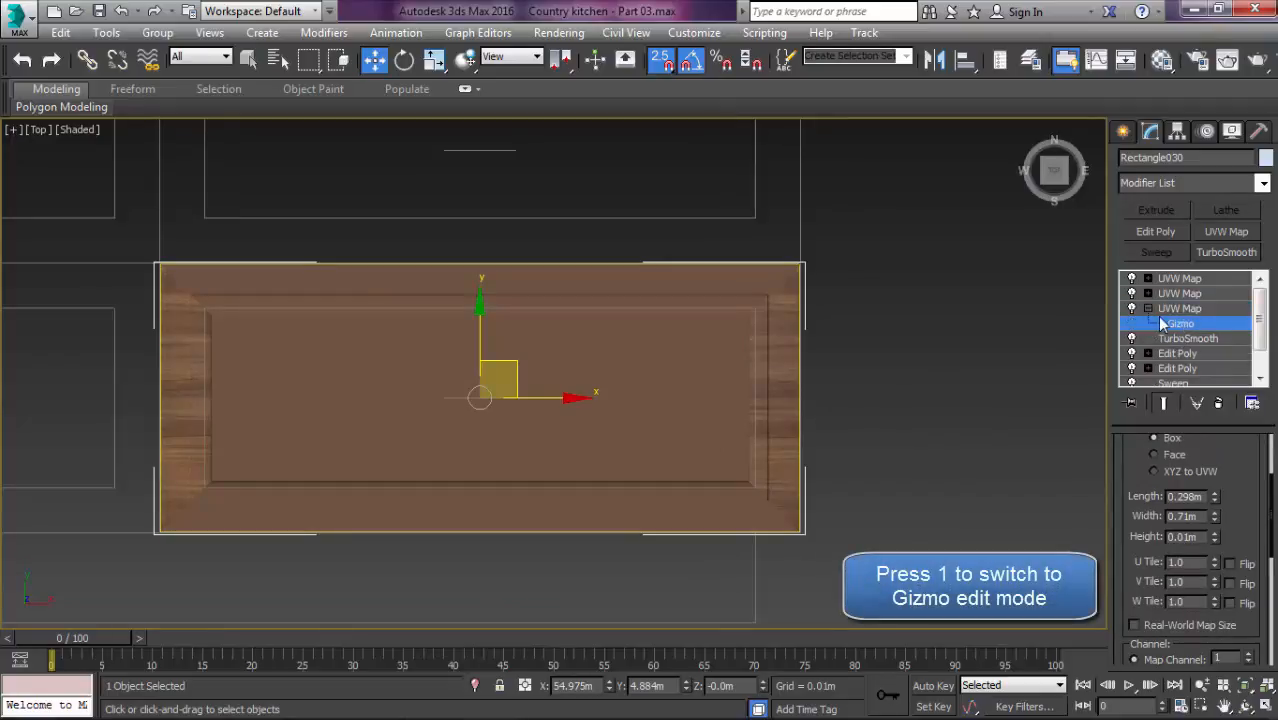
left_click(1149, 308)
key("e")
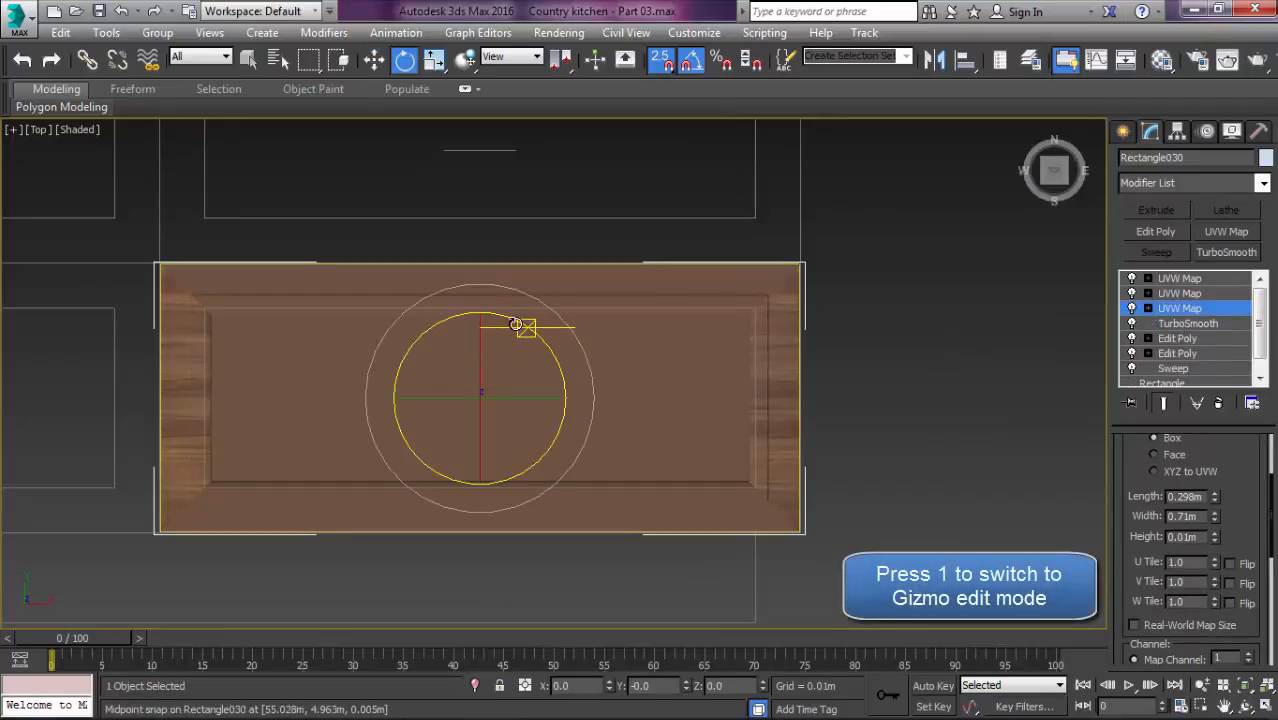
key("a")
left_click_drag(513, 319, 567, 332)
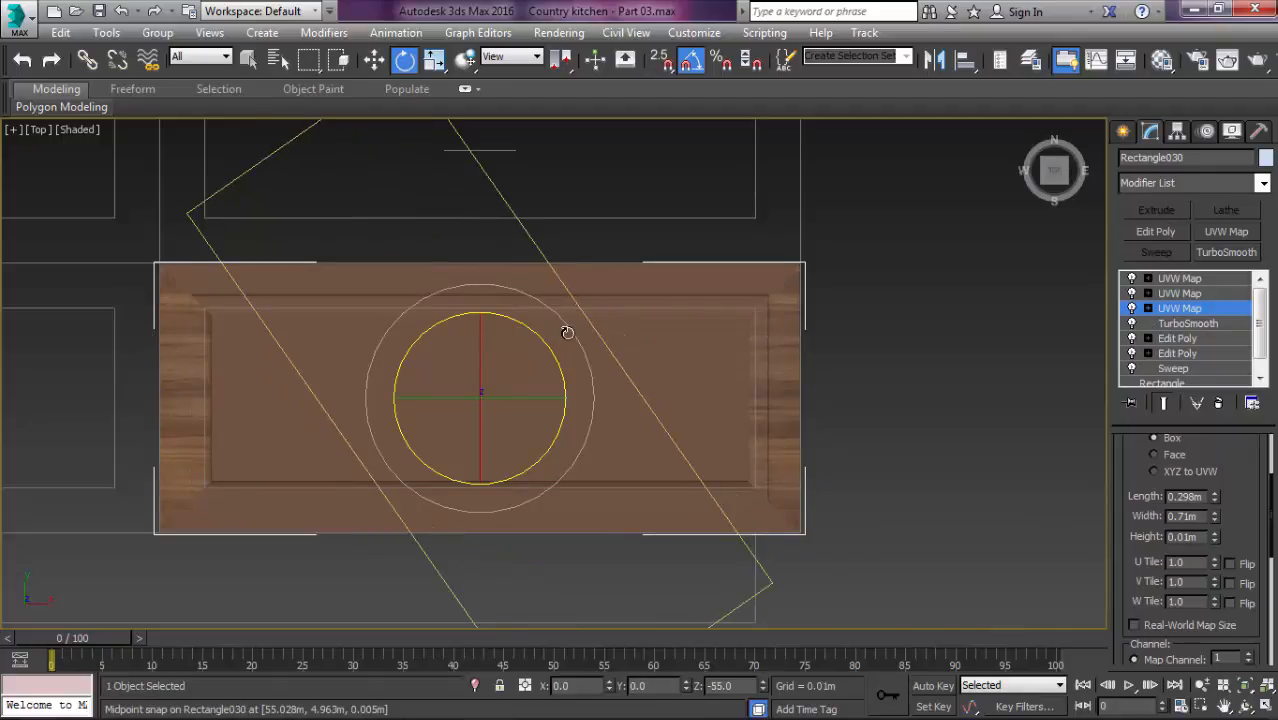
key("ctrl+z")
key("1")
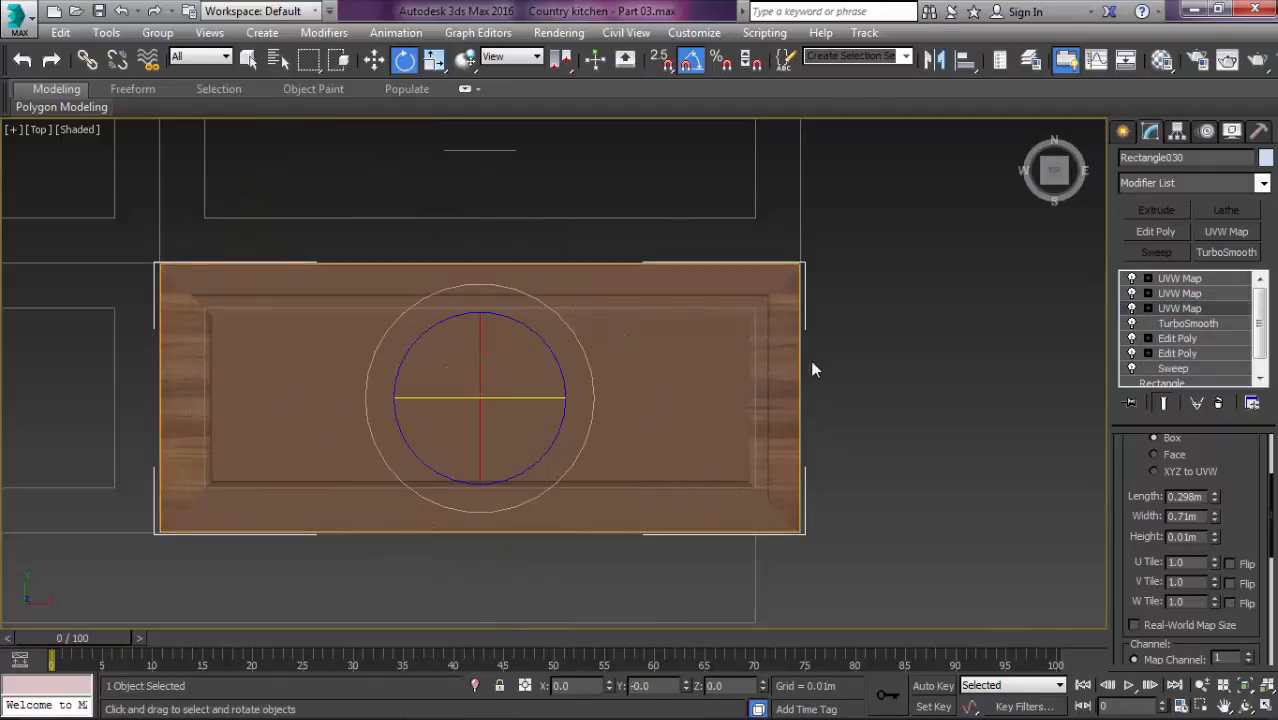
Step: Set the map channel of the drawer front's middle UVW Map modifier to 2
left_click(879, 365)
left_click(773, 340)
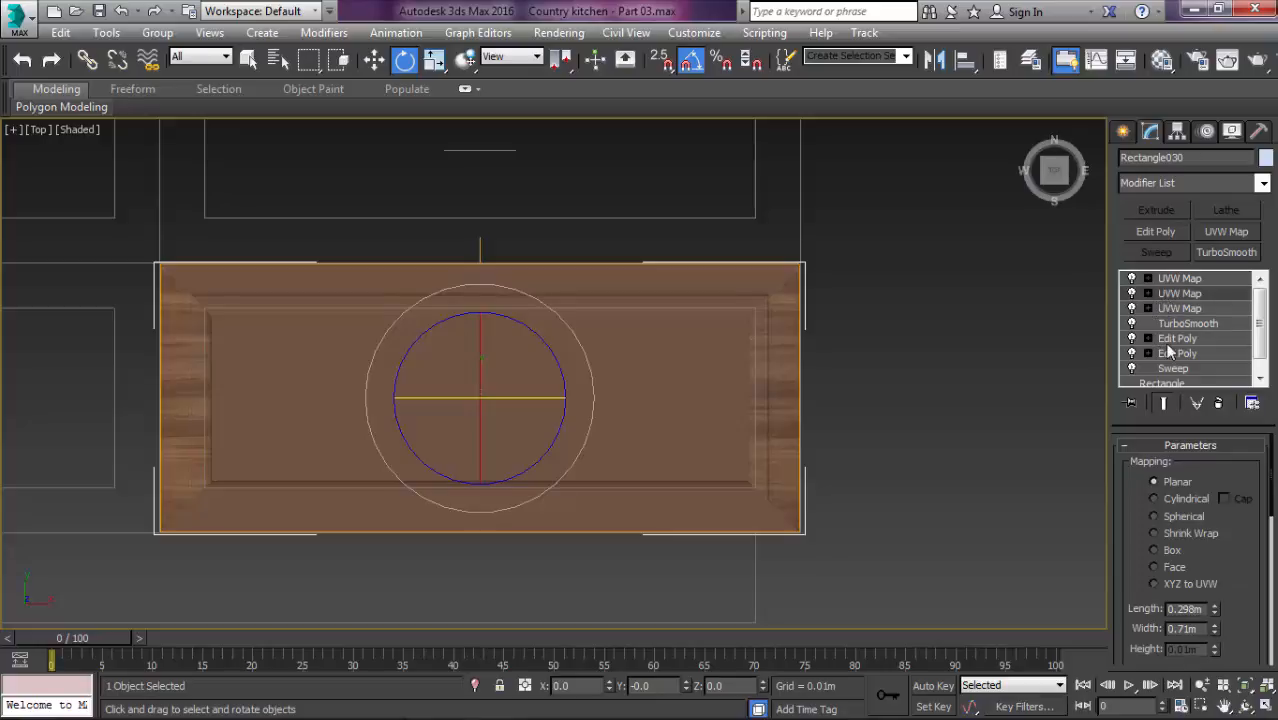
scroll(1222, 537, "down", 5)
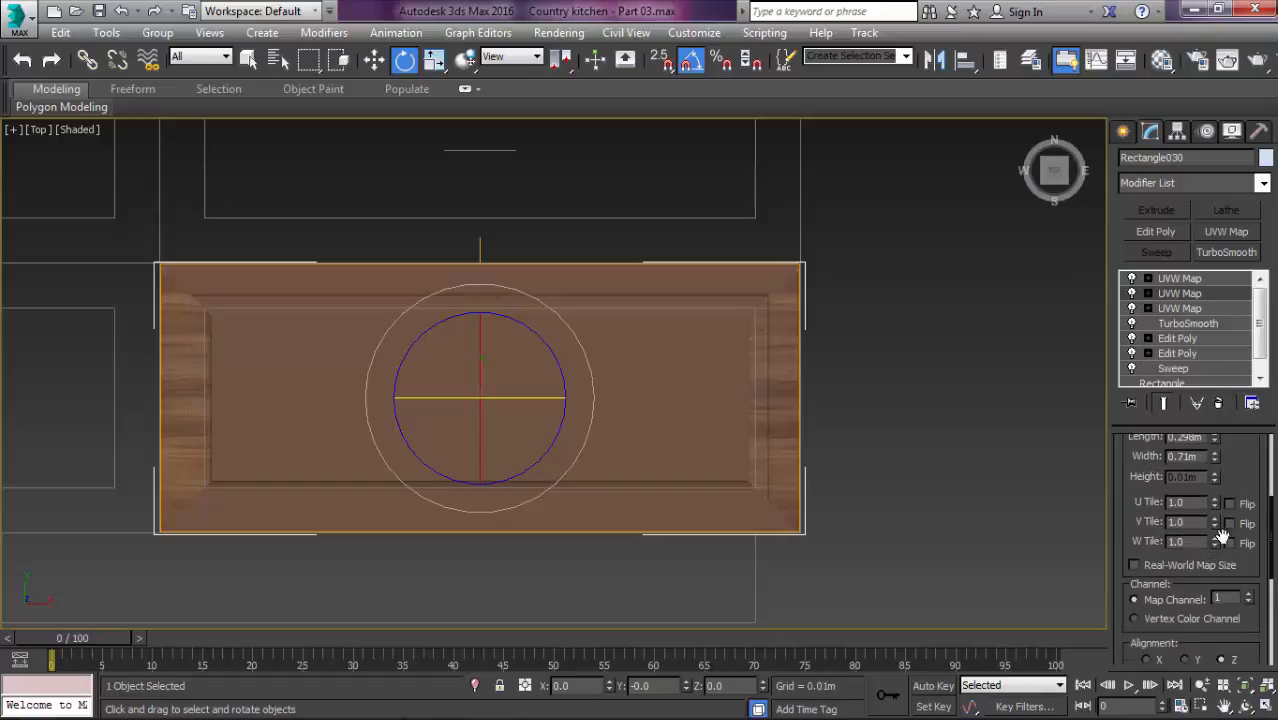
key("Return")
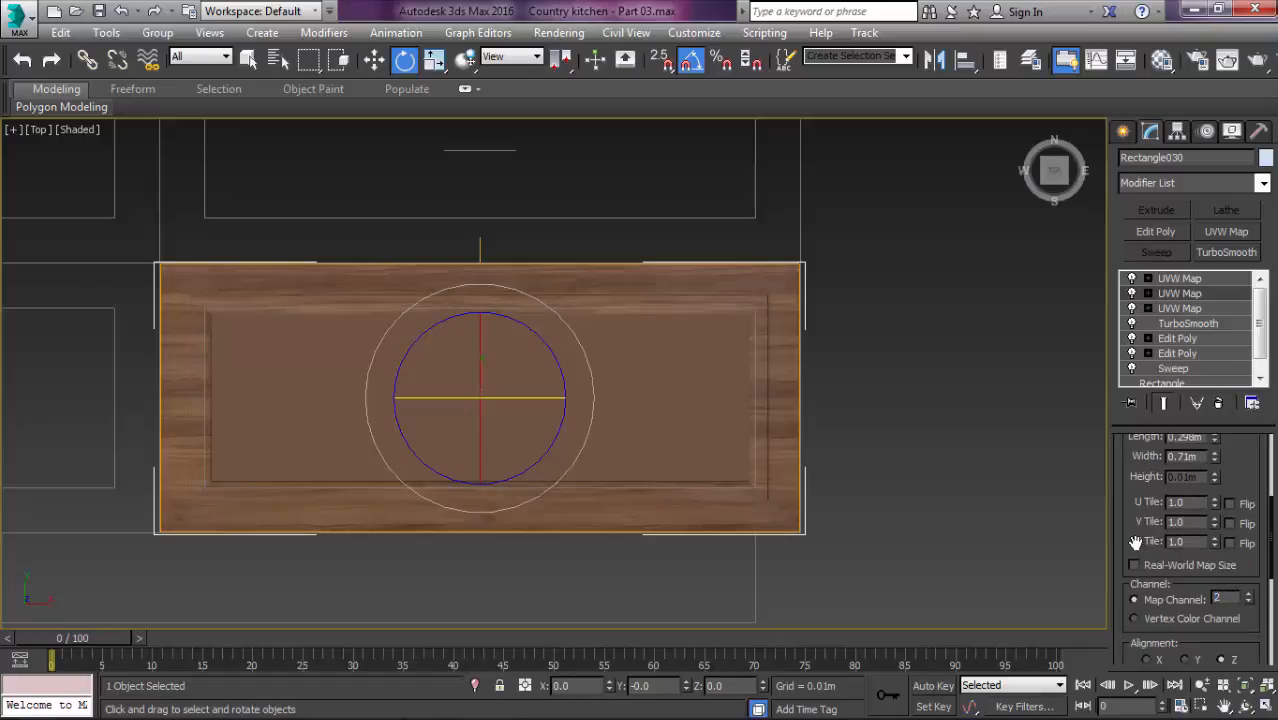
Step: Bring up the map channel and alignment settings of the drawer front's topmost UVW Map modifier
scroll(1202, 424, "up", 5)
scroll(1228, 472, "down", 5)
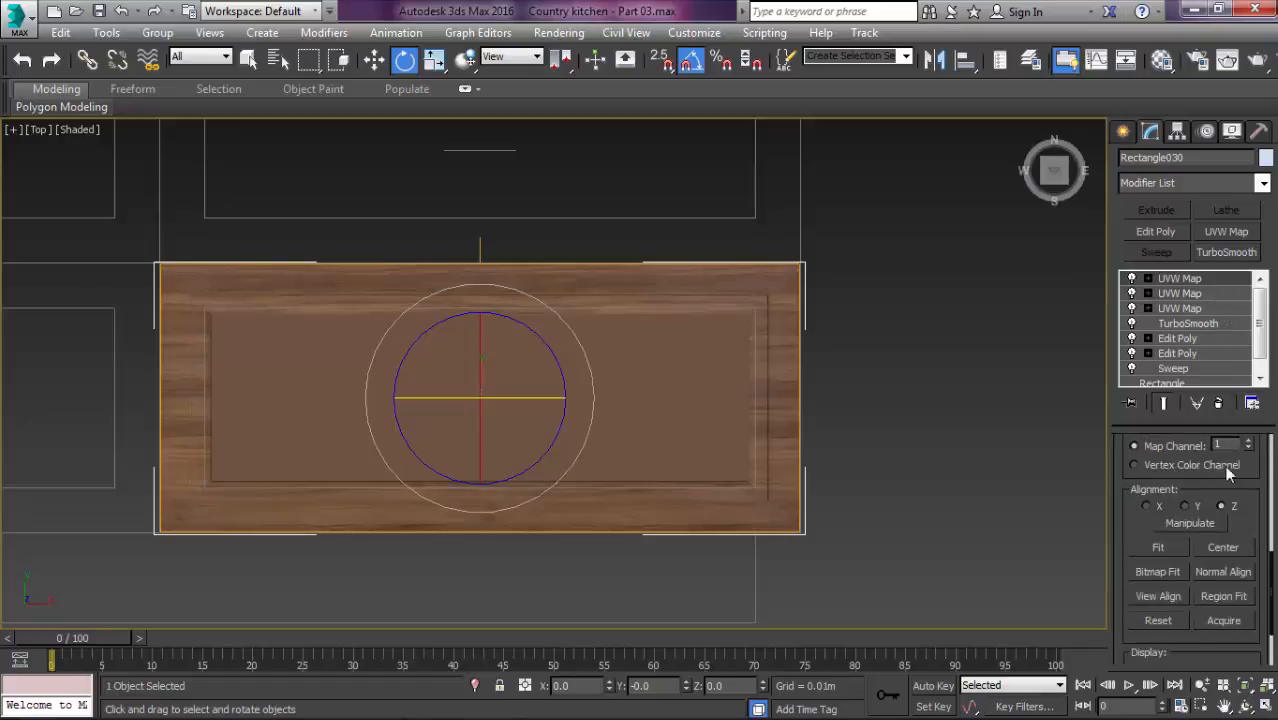
Step: Set the map channel of the drawer front's top UVW Map modifier to 3
scroll(1224, 465, "up", 1)
type("3")
key("Return")
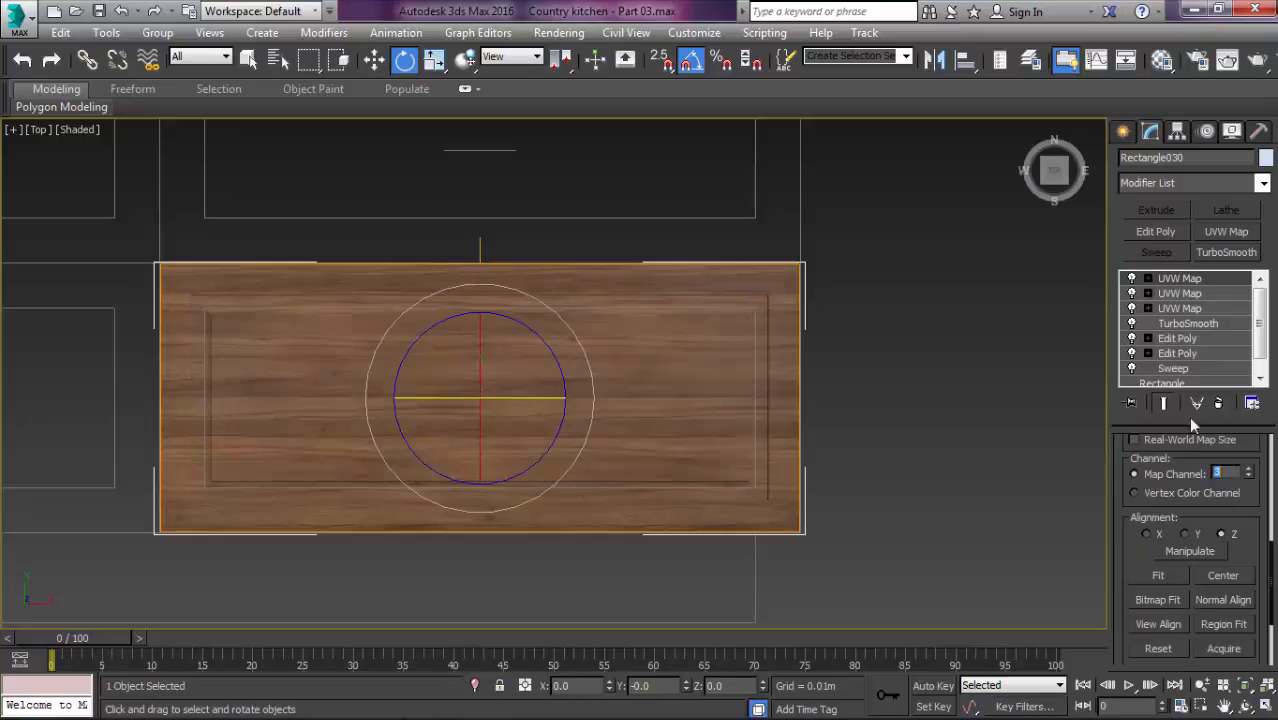
Step: Rotate the box gizmo of the lowest UVW Map by 90° so the grain runs vertically on the frame's side pieces
left_click(1180, 310)
middle_click_drag(846, 340, 839, 342)
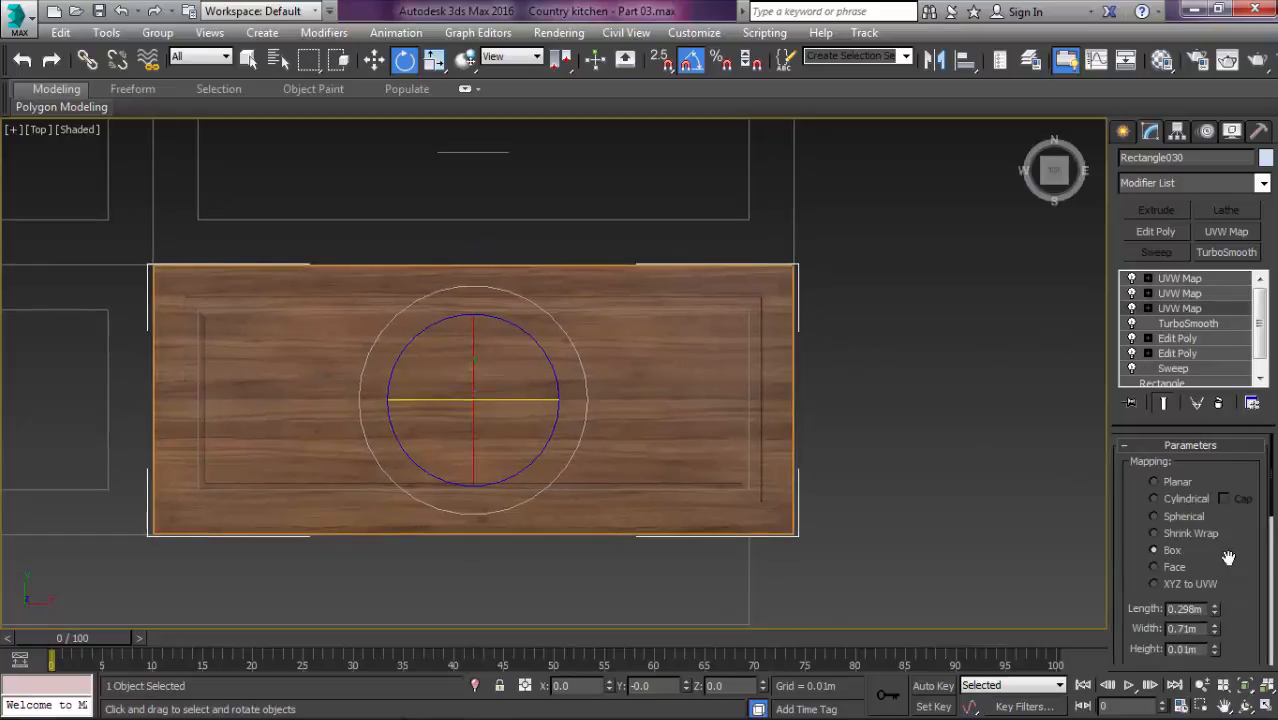
scroll(1218, 415, "down", 2)
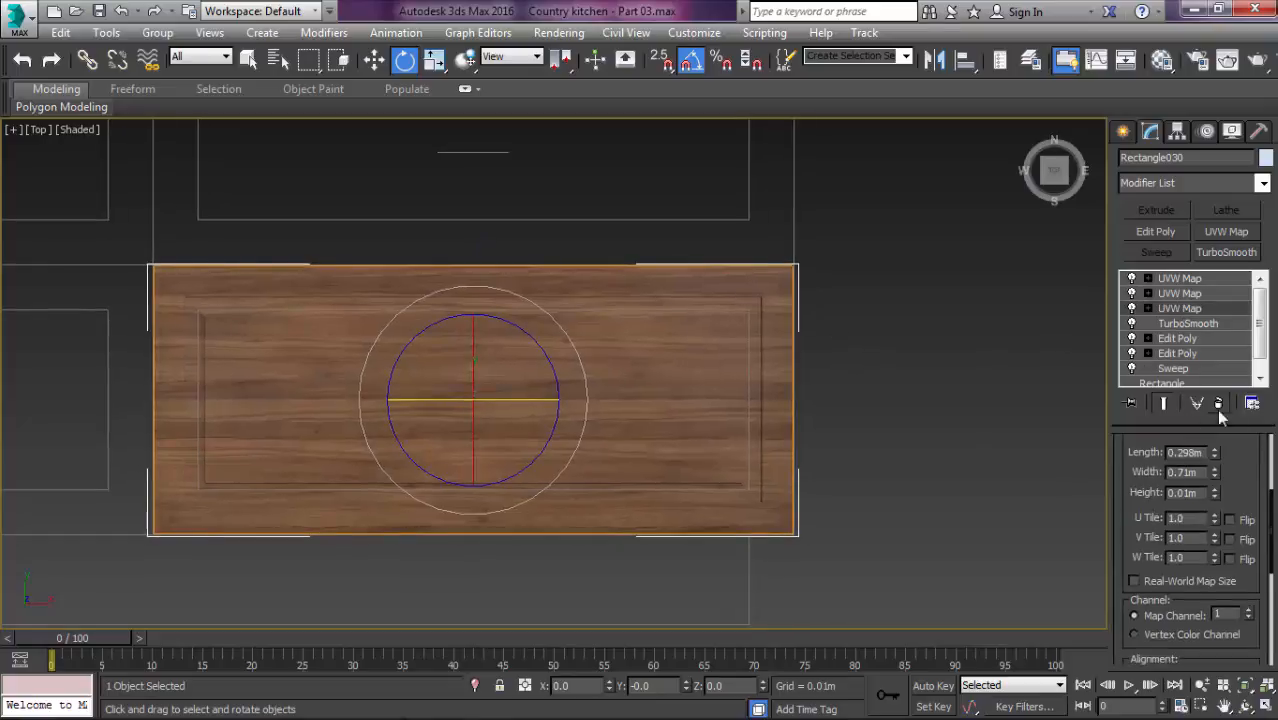
left_click(1189, 312)
left_click_drag(497, 322, 585, 310)
scroll(706, 386, "up", 4)
scroll(914, 417, "down", 2)
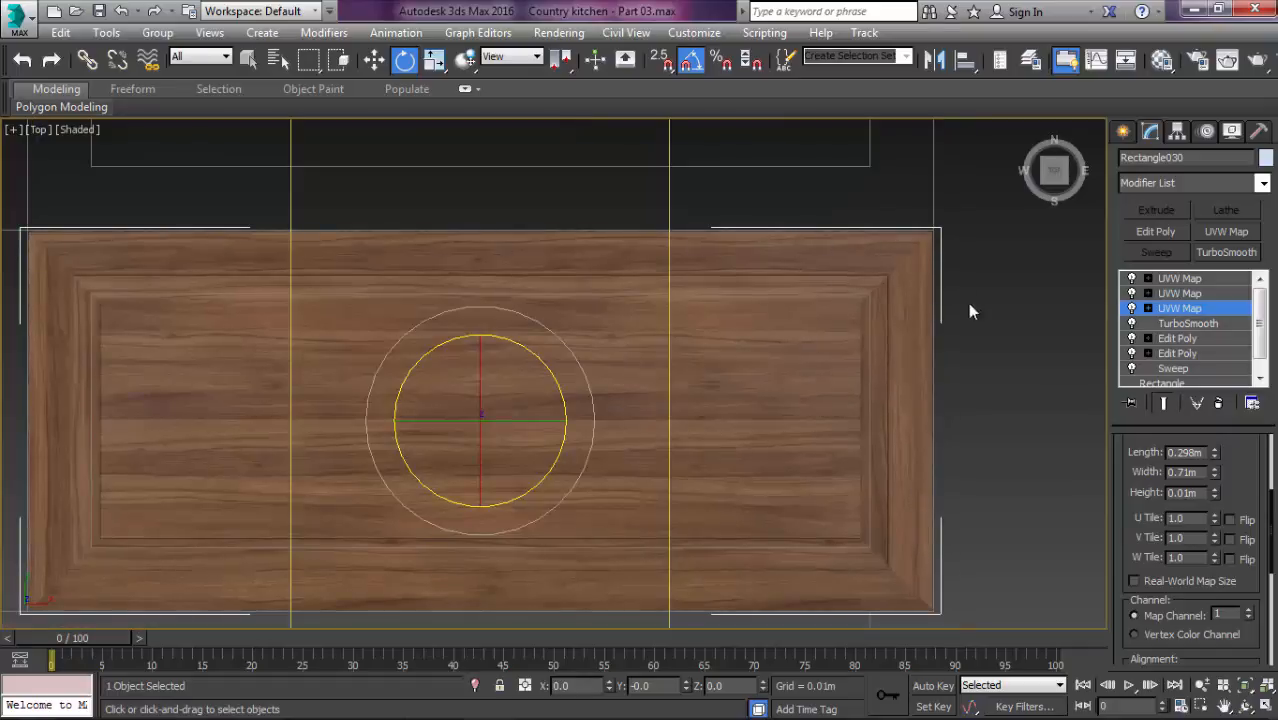
scroll(967, 290, "up", 2)
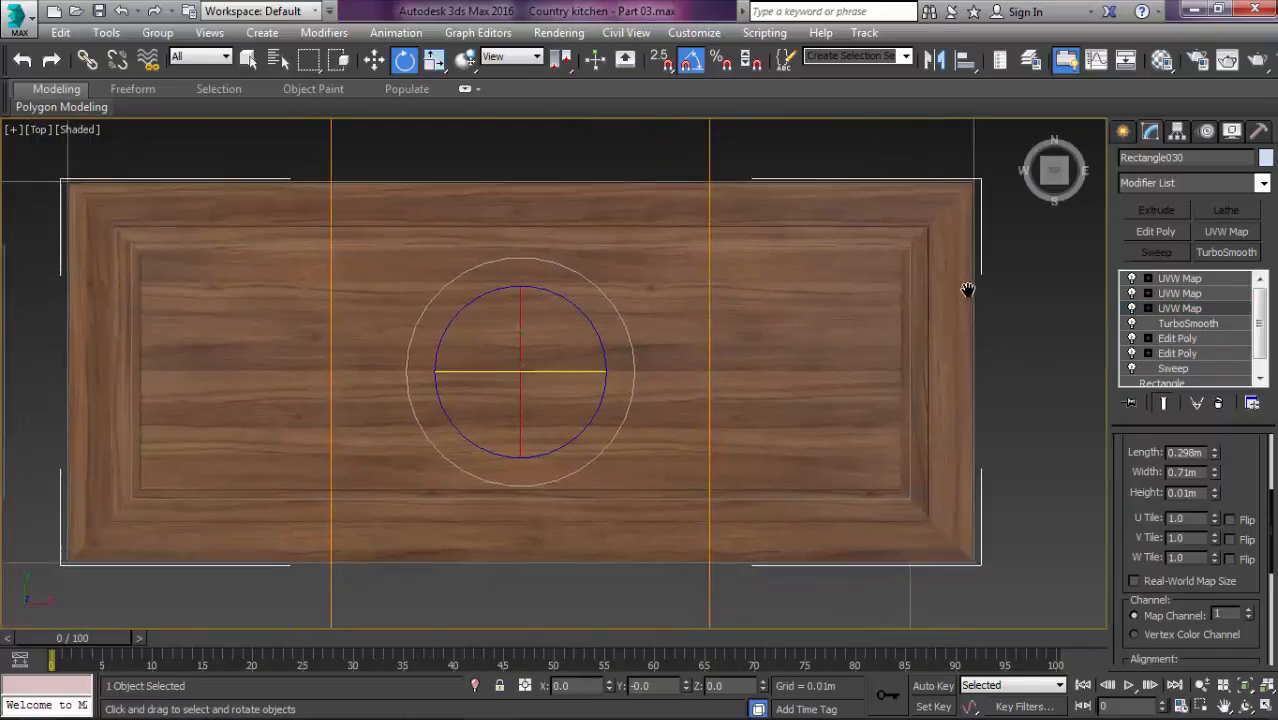
scroll(836, 300, "down", 4)
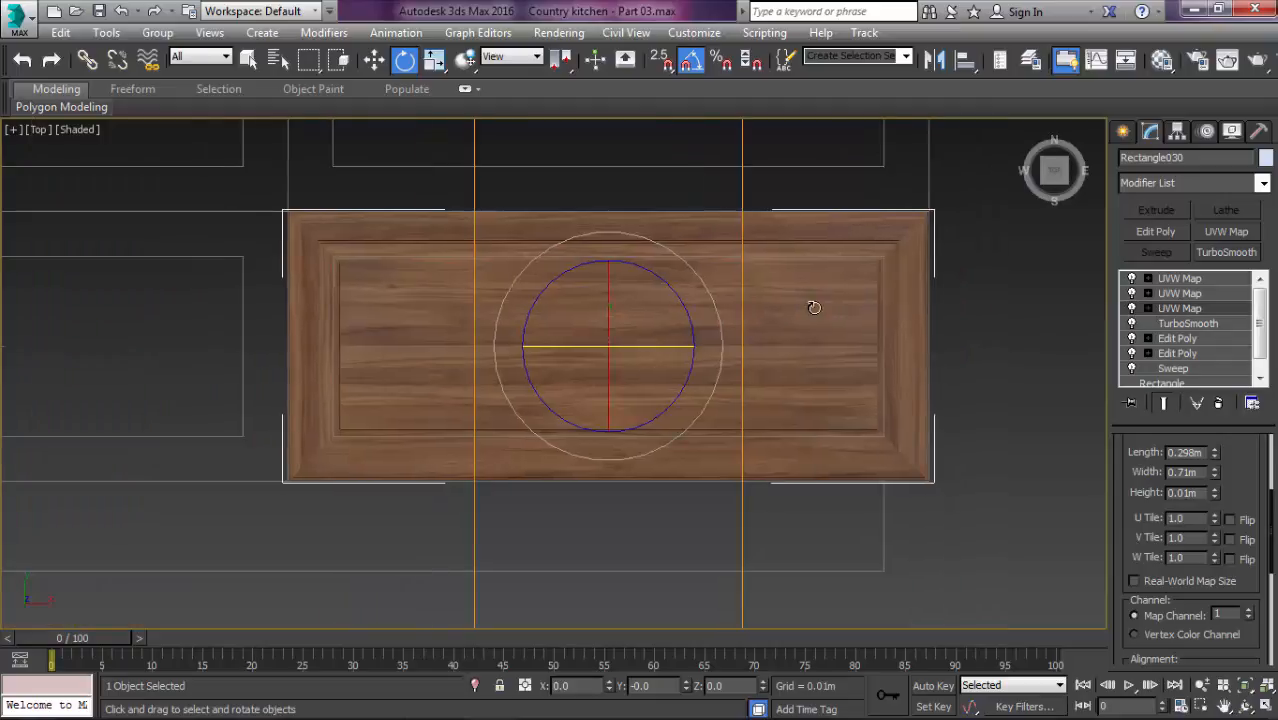
scroll(813, 305, "up", 5)
scroll(725, 373, "down", 2)
scroll(725, 373, "down", 3)
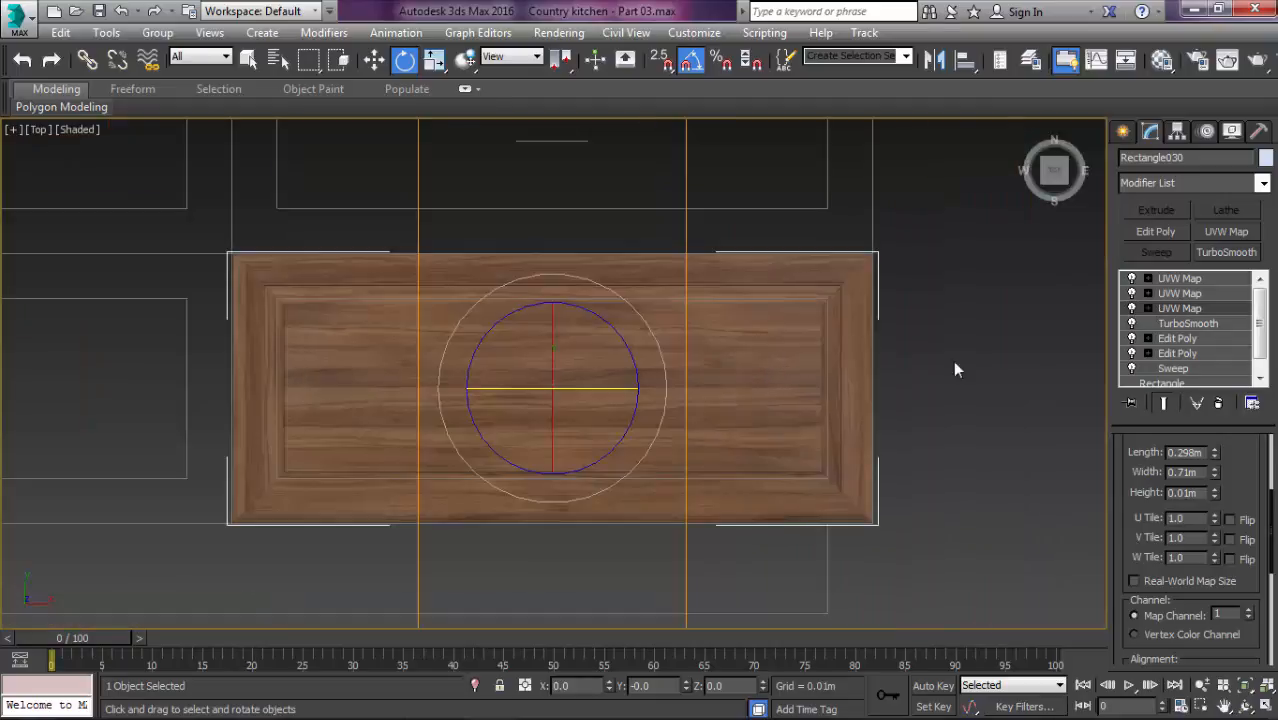
Step: Uniformly scale up the planar gizmo of the top UVW Map to enlarge the wood grain on the centre panel
left_click(1182, 286)
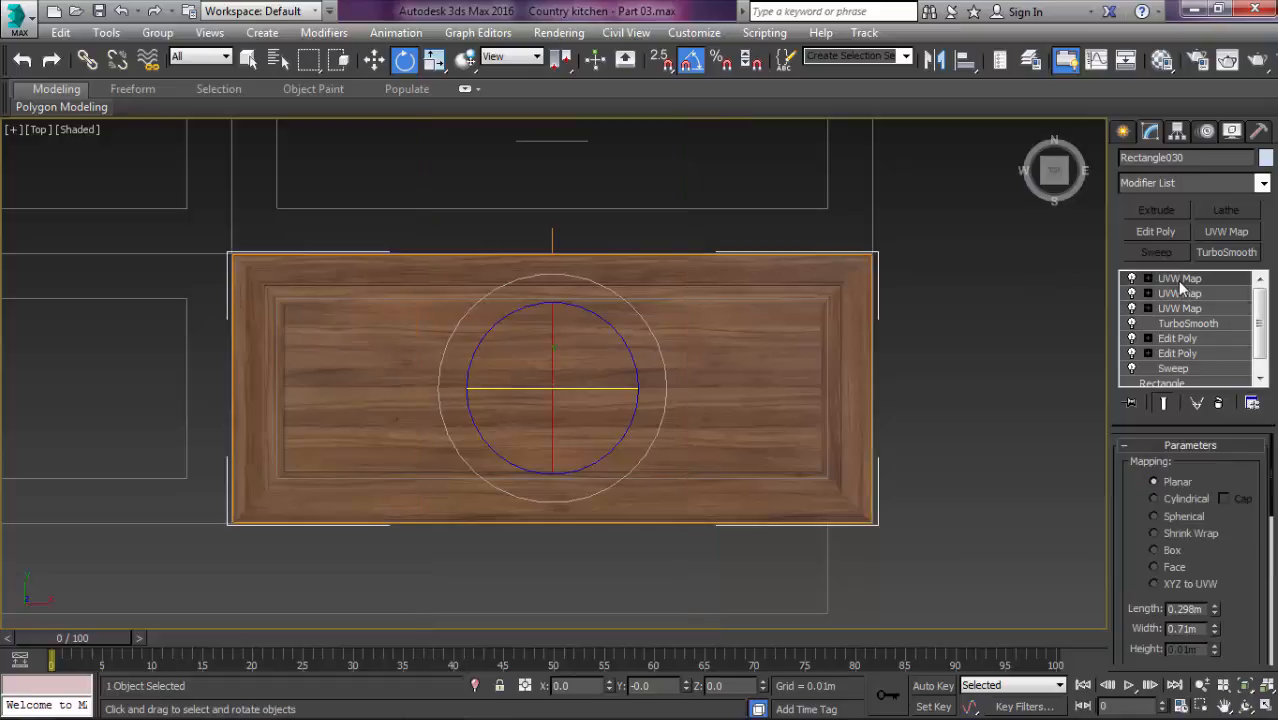
left_click(1179, 280)
middle_click_drag(851, 315, 943, 275)
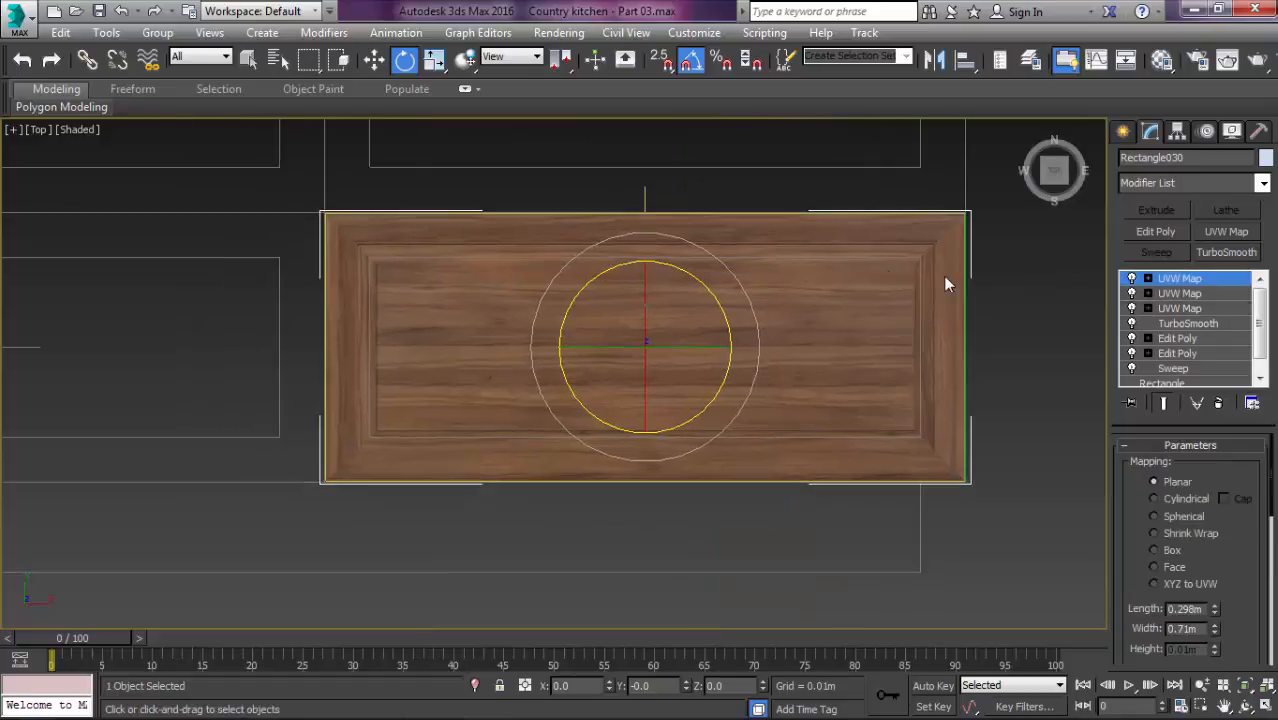
key("r")
middle_click_drag(690, 345, 645, 365)
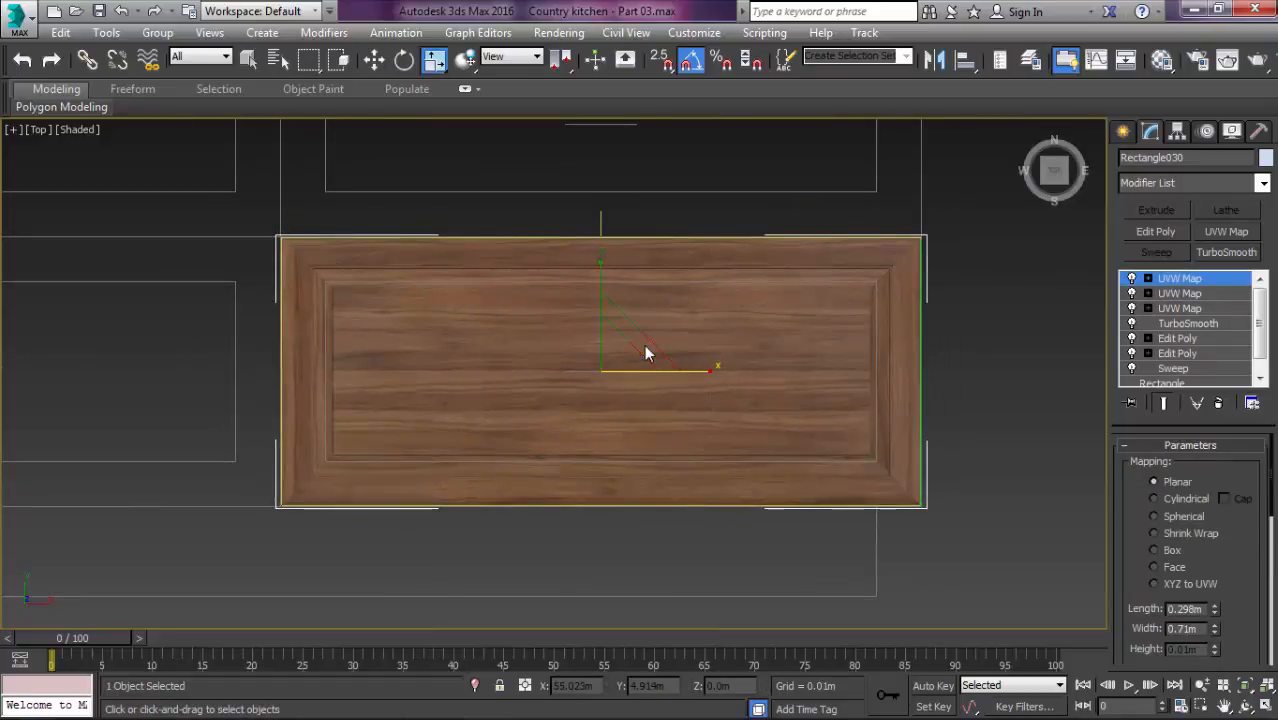
left_click_drag(644, 344, 656, 287)
Step: Try a slight free clockwise rotation of the top UVW Map gizmo, and undo it
key("w")
key("e")
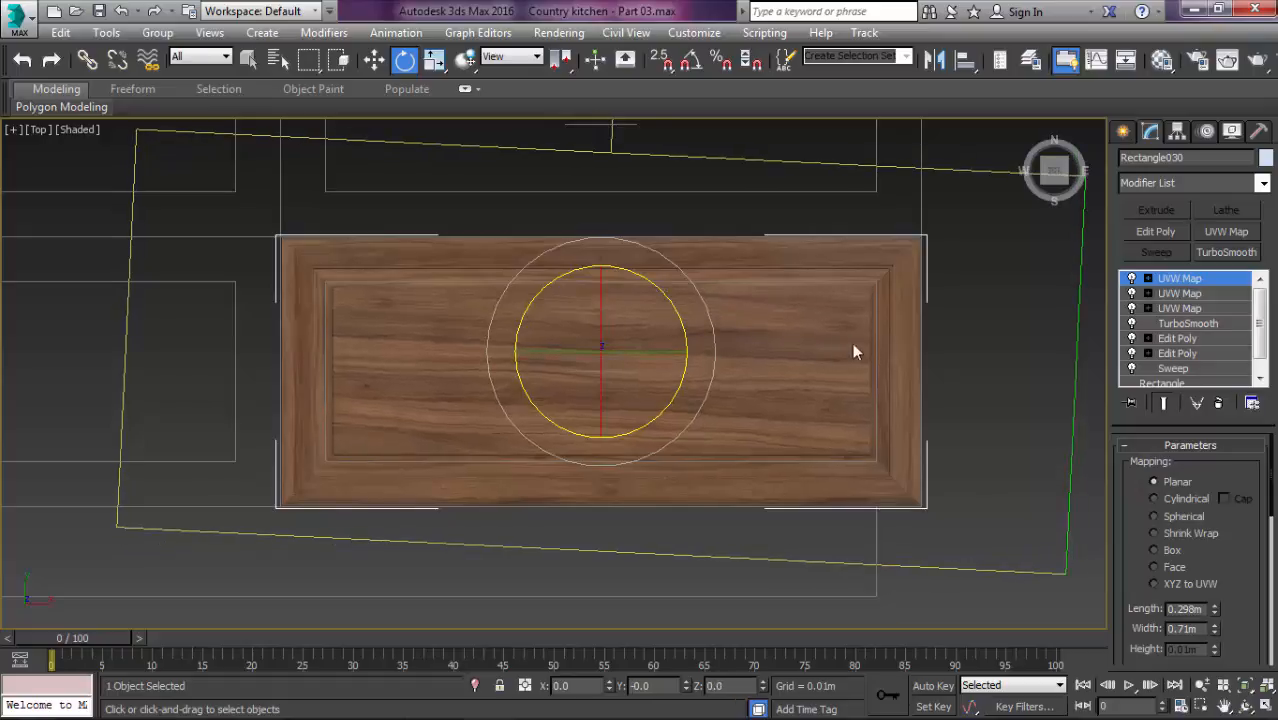
key("ctrl+b")
left_click(1007, 349)
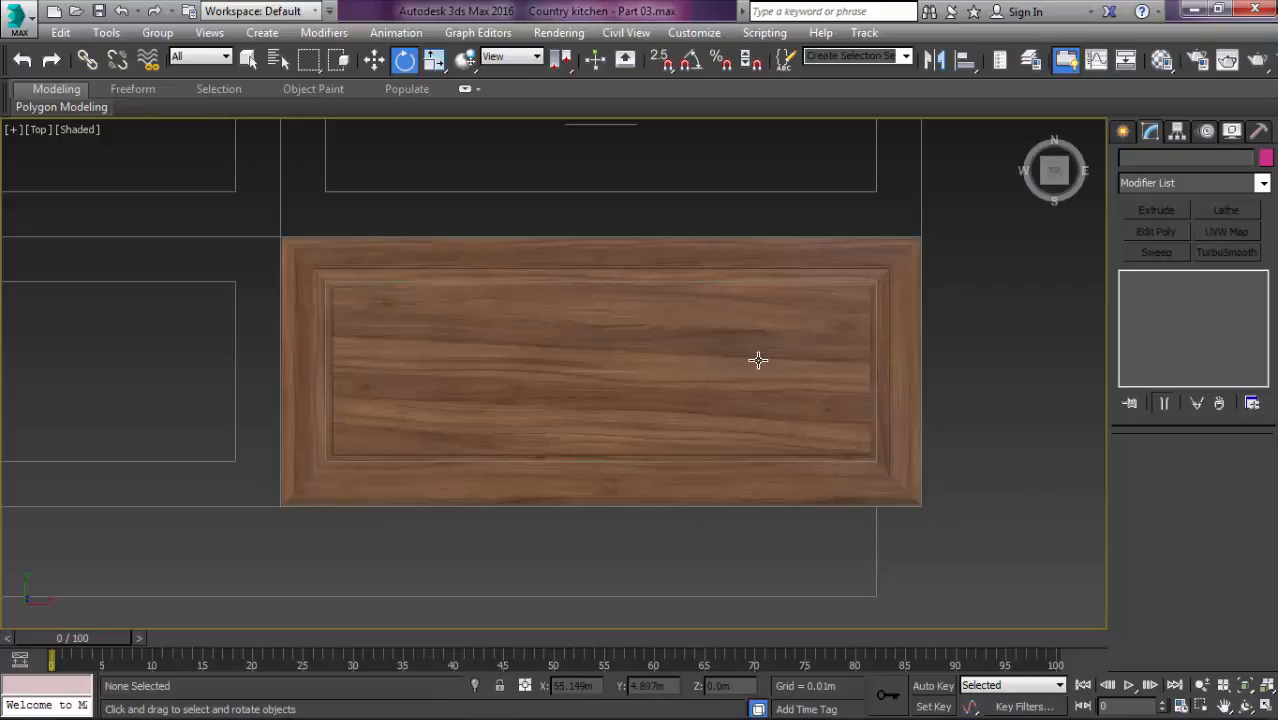
scroll(767, 364, "down", 4)
middle_click_drag(527, 353, 616, 359)
scroll(685, 359, "up", 2)
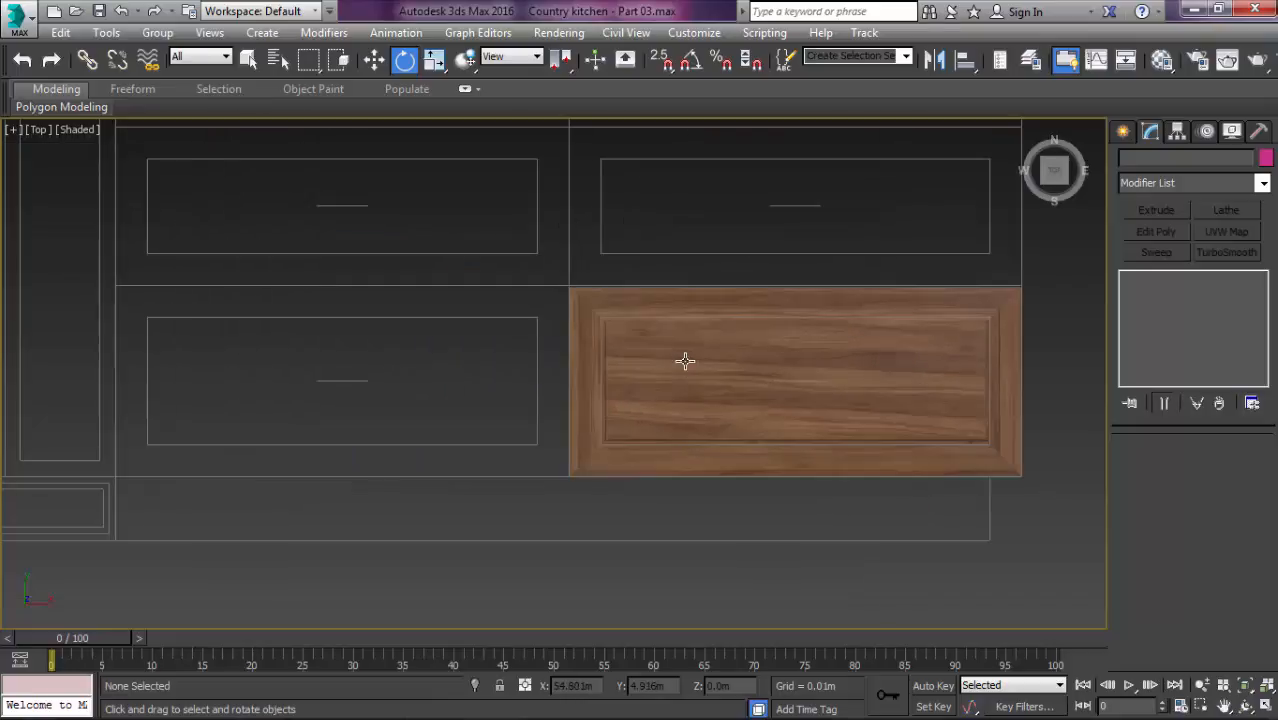
left_click(685, 359)
key("ctrl+z")
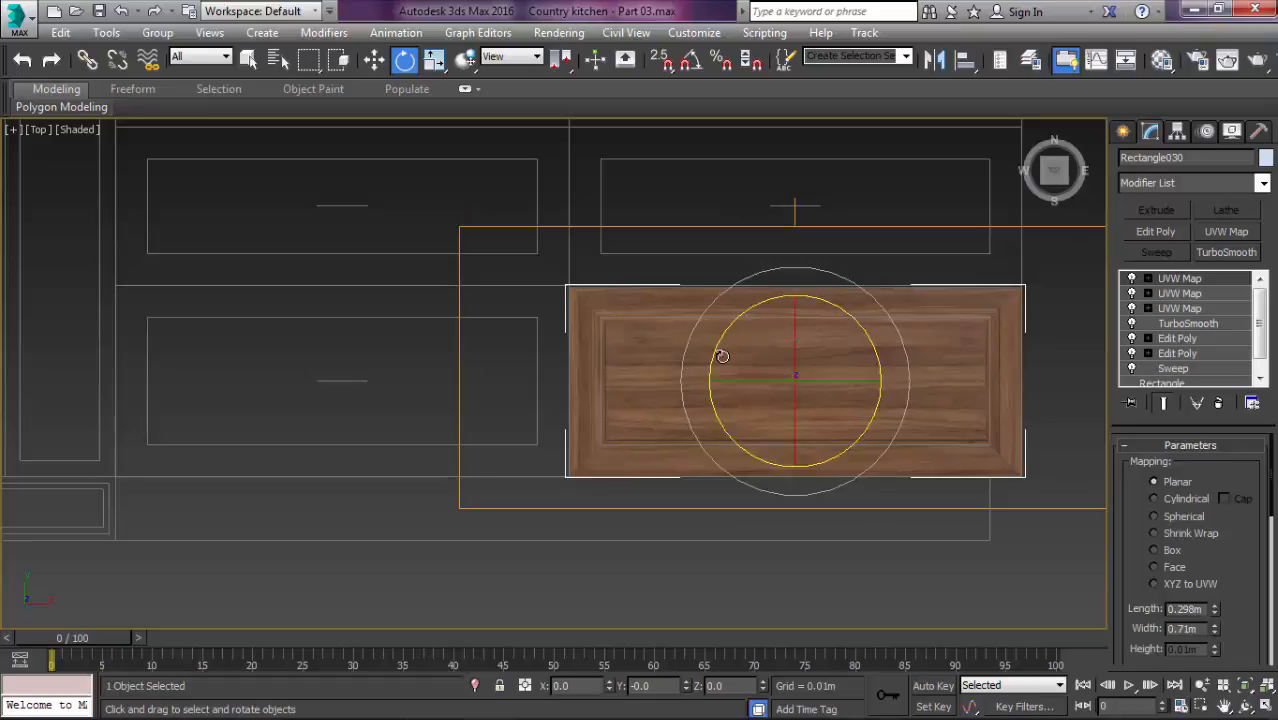
Step: Turn on angle snap, tilt the top UVW Map gizmo about 5° clockwise, and deselect the drawer front
key("a")
left_click_drag(824, 296, 849, 296)
key("ctrl+z")
key("1")
key("1")
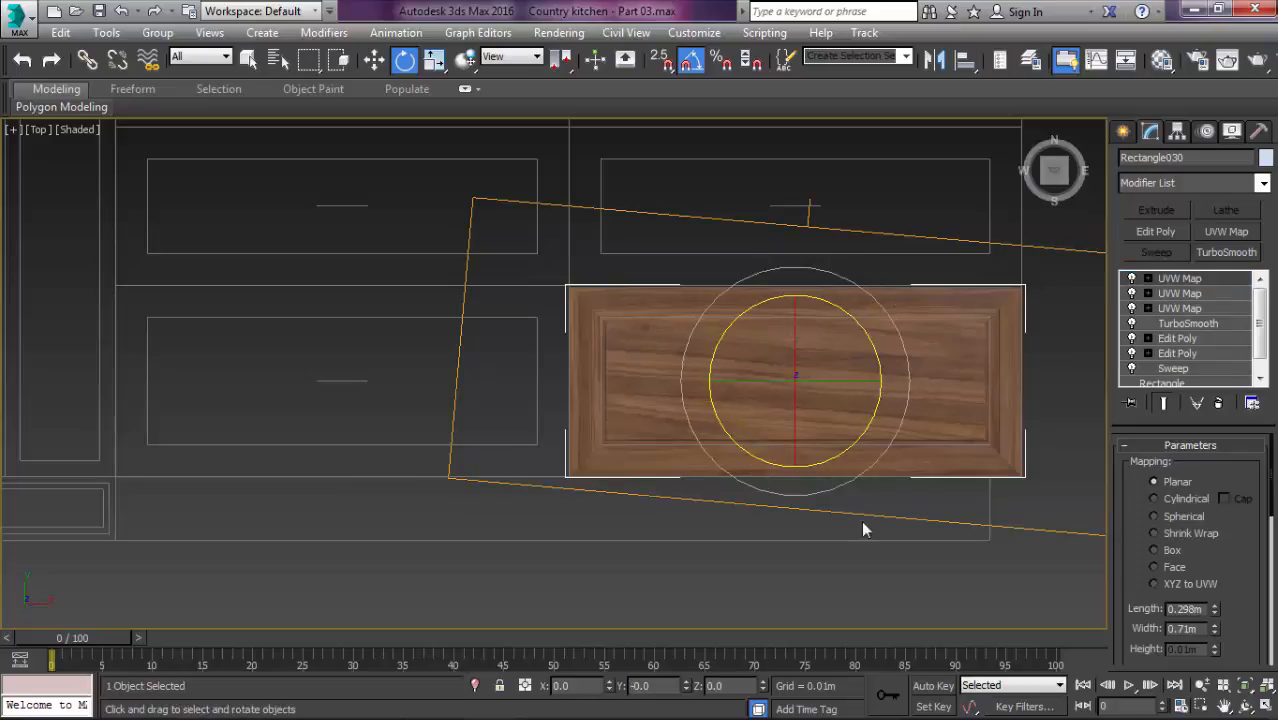
left_click(840, 569)
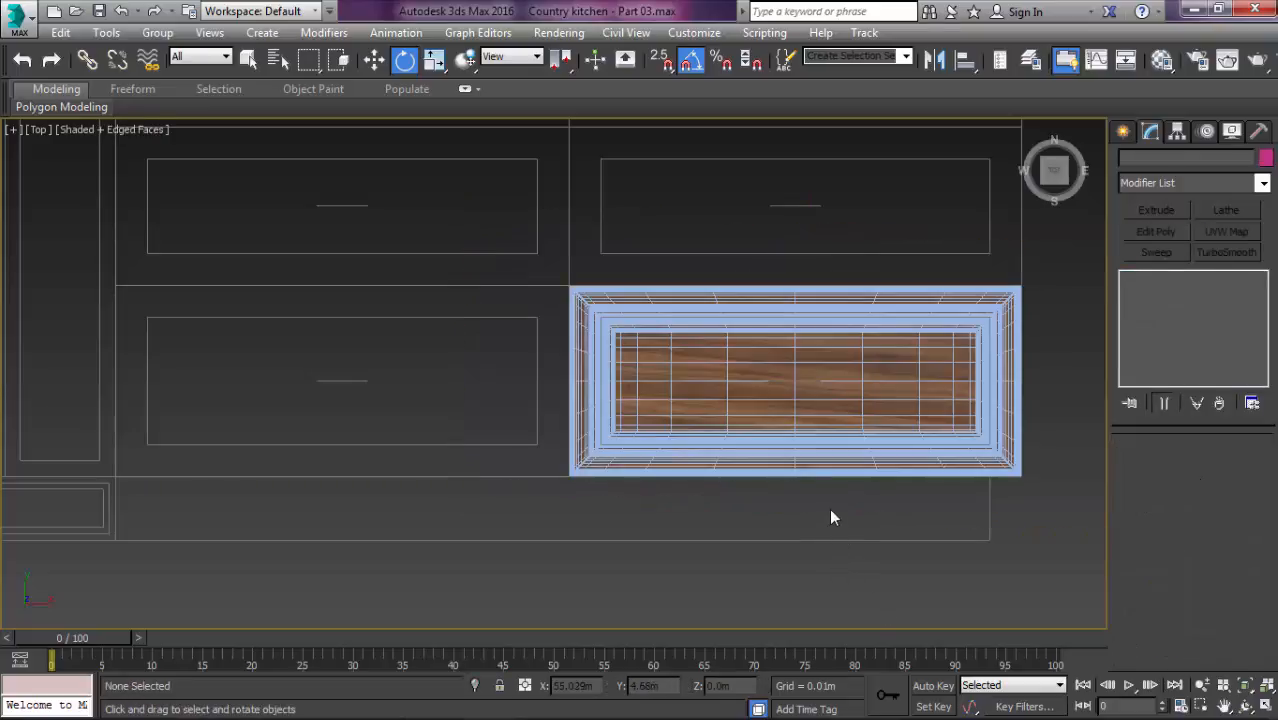
Step: Unfreeze all objects in the scene, including the frozen layers
scroll(830, 512, "down", 6)
middle_click_drag(810, 486, 748, 481)
scroll(736, 434, "up", 8)
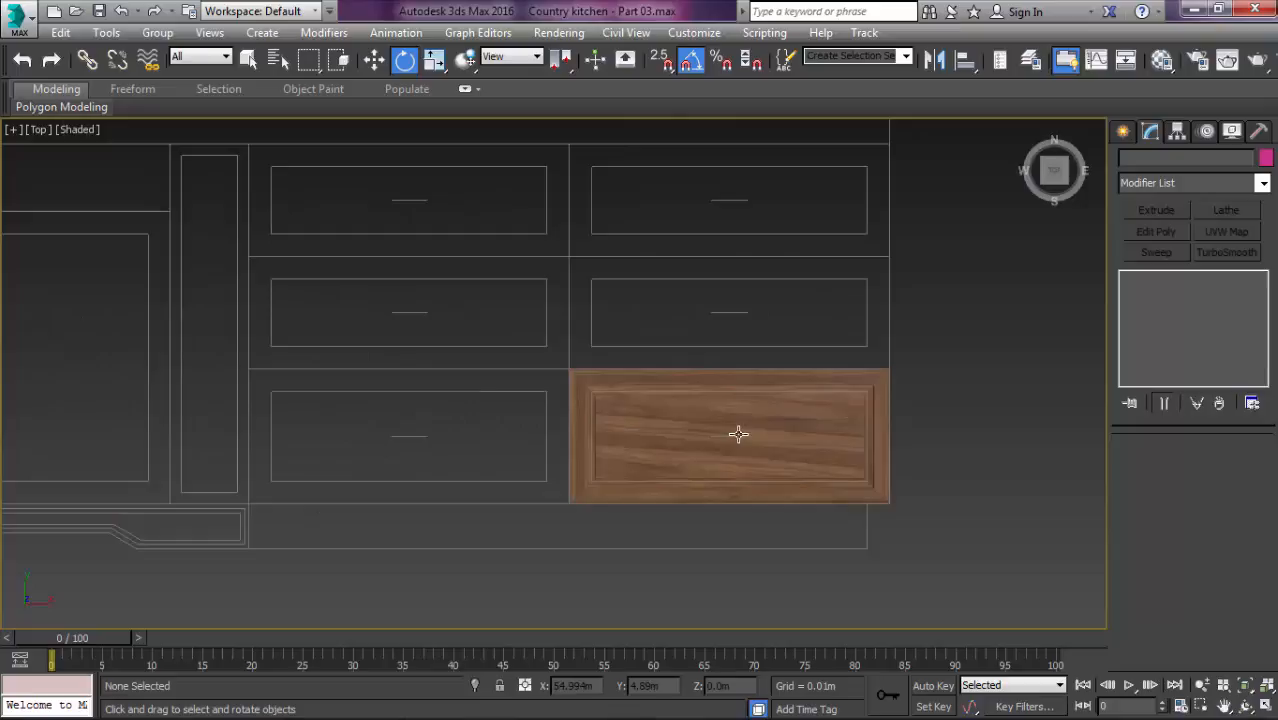
left_click(705, 414)
scroll(630, 362, "down", 8)
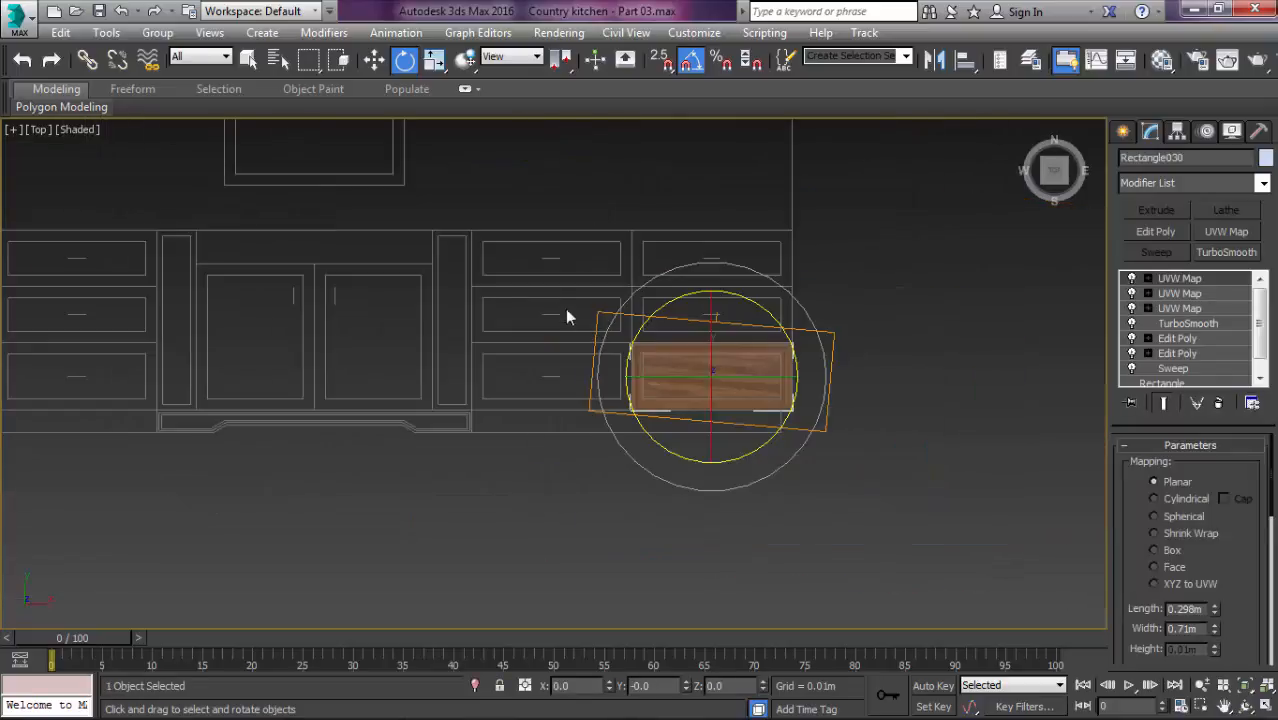
right_click(557, 298)
left_click(592, 170)
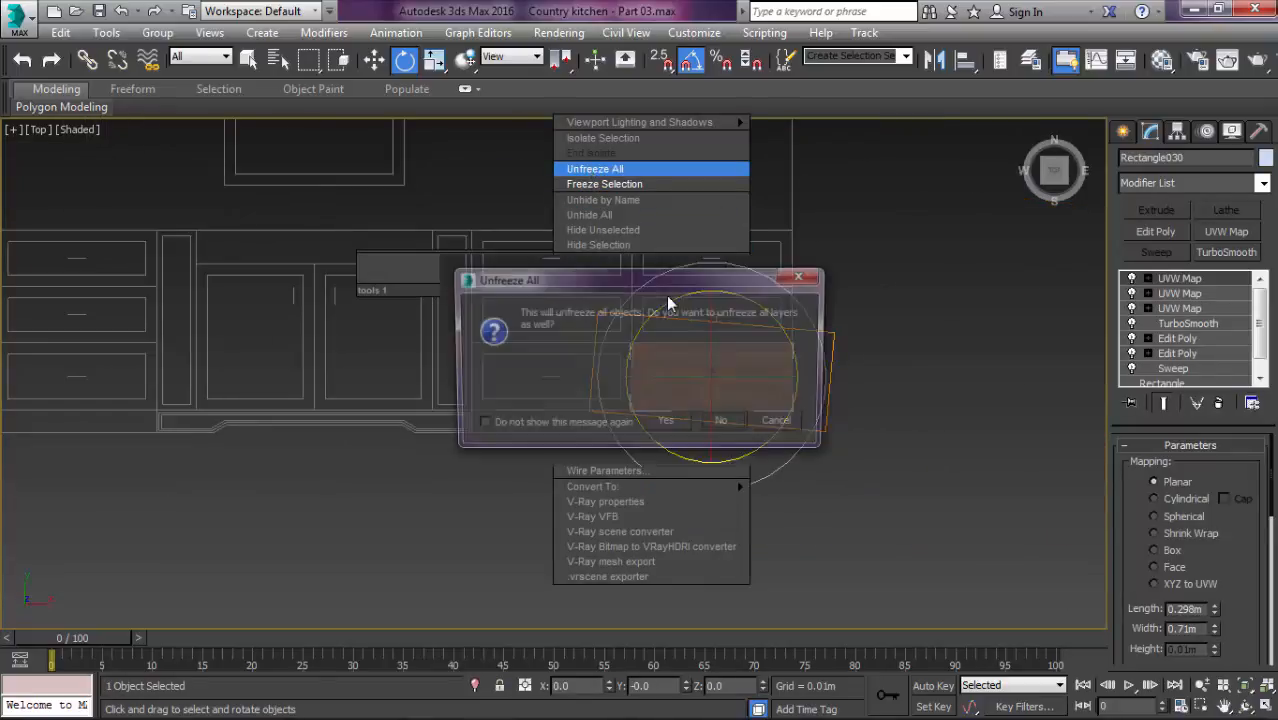
left_click(680, 425)
left_click(831, 400)
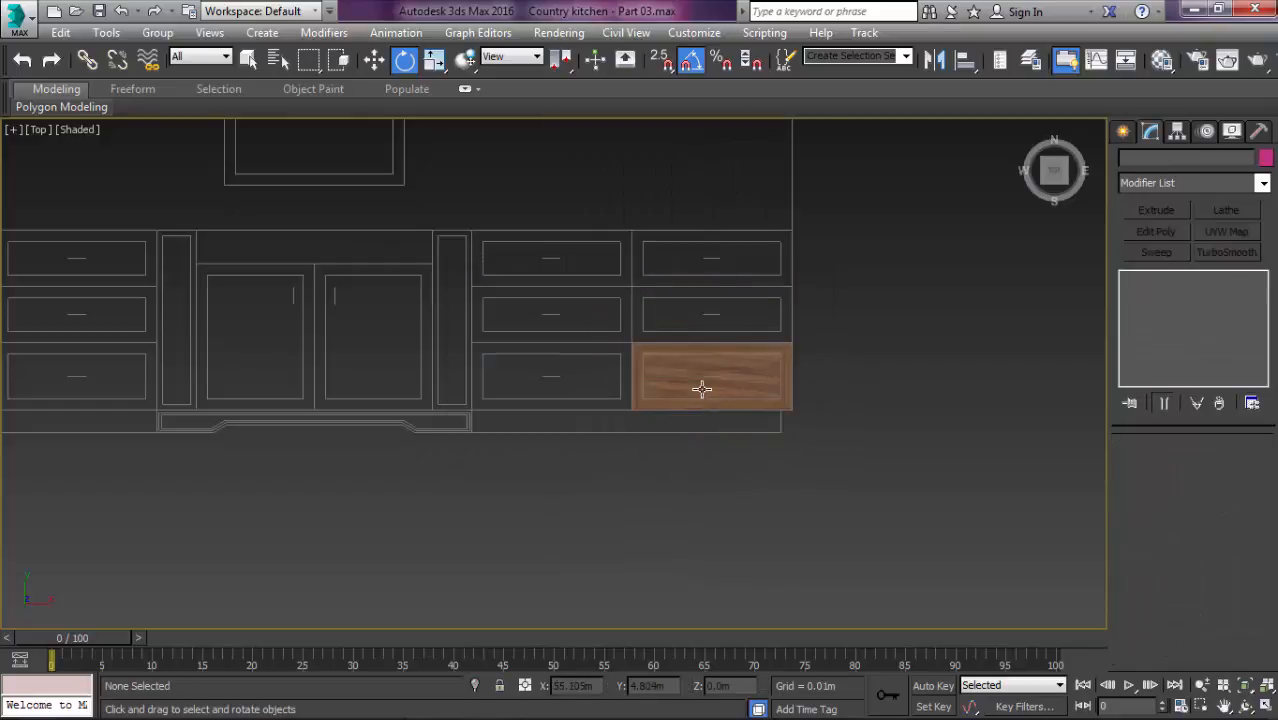
Step: Copy the wooden drawer front into the neighbouring bottom-row opening on its left, using vertex snapping to align it edge to edge
scroll(703, 387, "up", 4)
left_click(697, 353)
key("w")
middle_click_drag(681, 339, 761, 377)
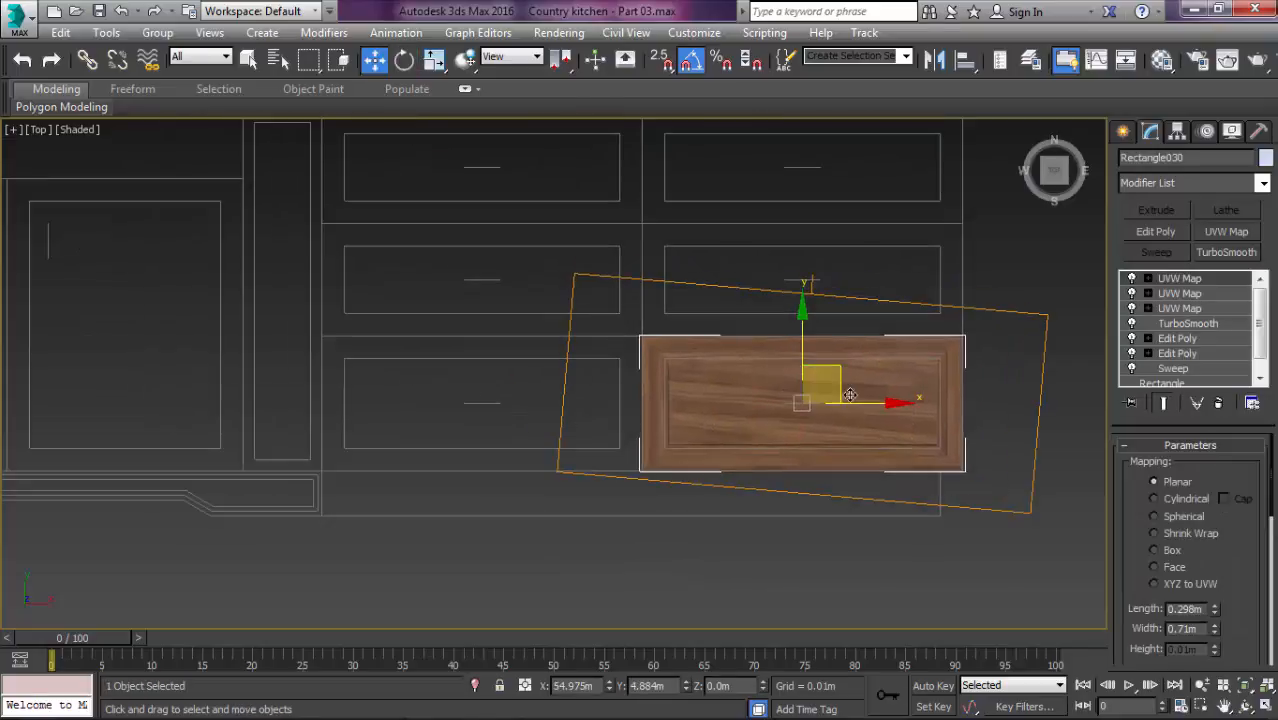
mouse_move(812, 403)
left_mouse_down()
mouse_move(547, 401)
mouse_move(596, 408)
mouse_move(490, 356)
left_mouse_up()
key("Return")
key("s")
middle_click_drag(577, 380, 602, 408)
scroll(665, 428, "up", 5)
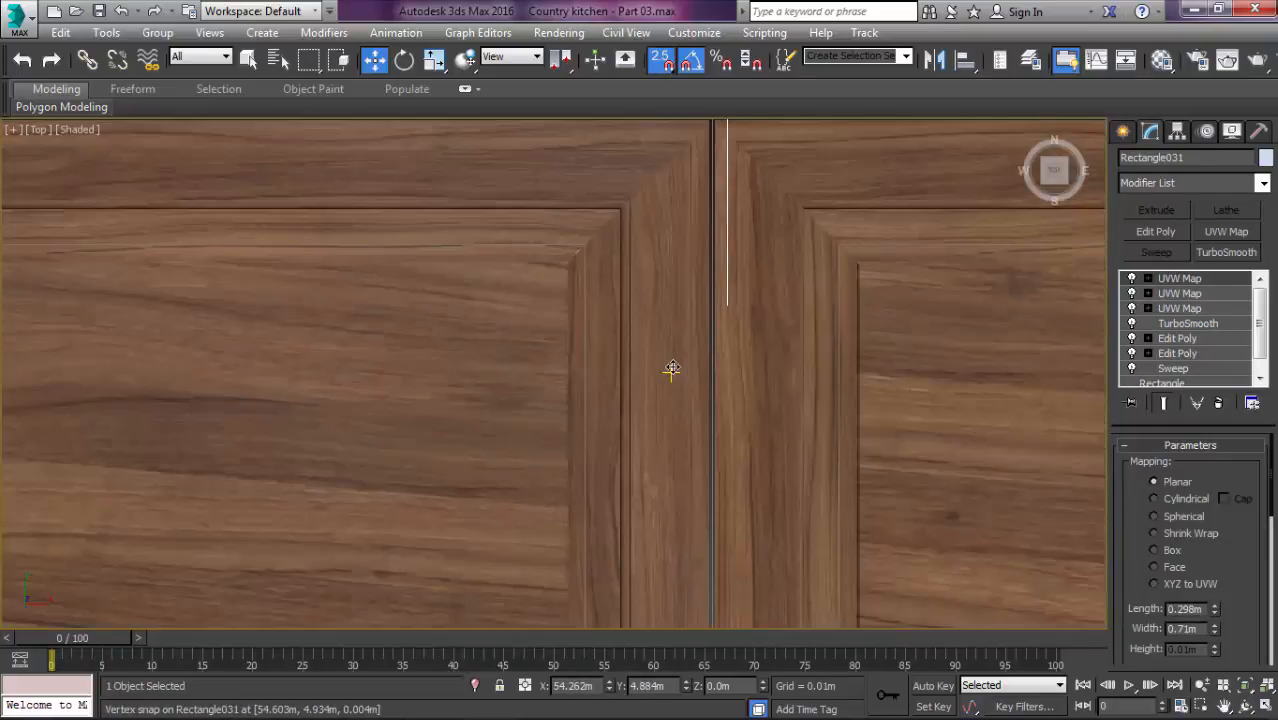
scroll(673, 371, "down", 4)
left_click(714, 609)
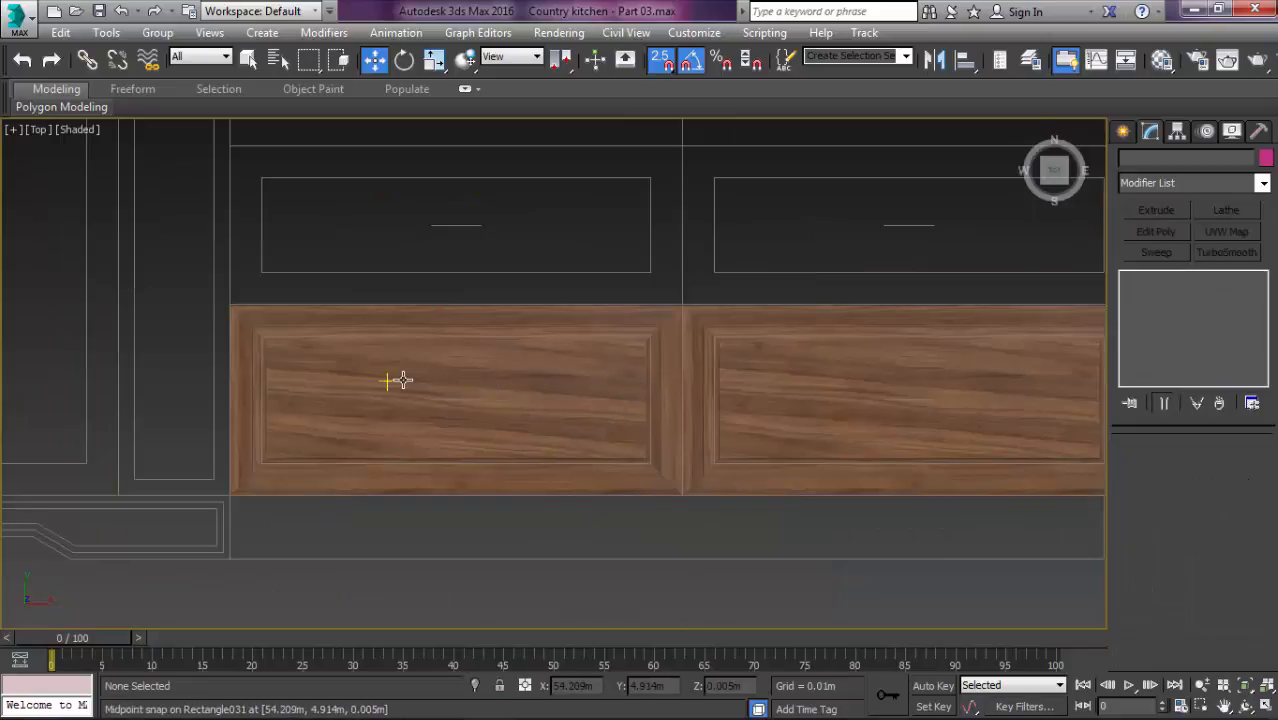
Step: Shift the box gizmo of the copied drawer front's lowest UVW Map up and slightly right to vary the frame's grain
left_click(609, 370)
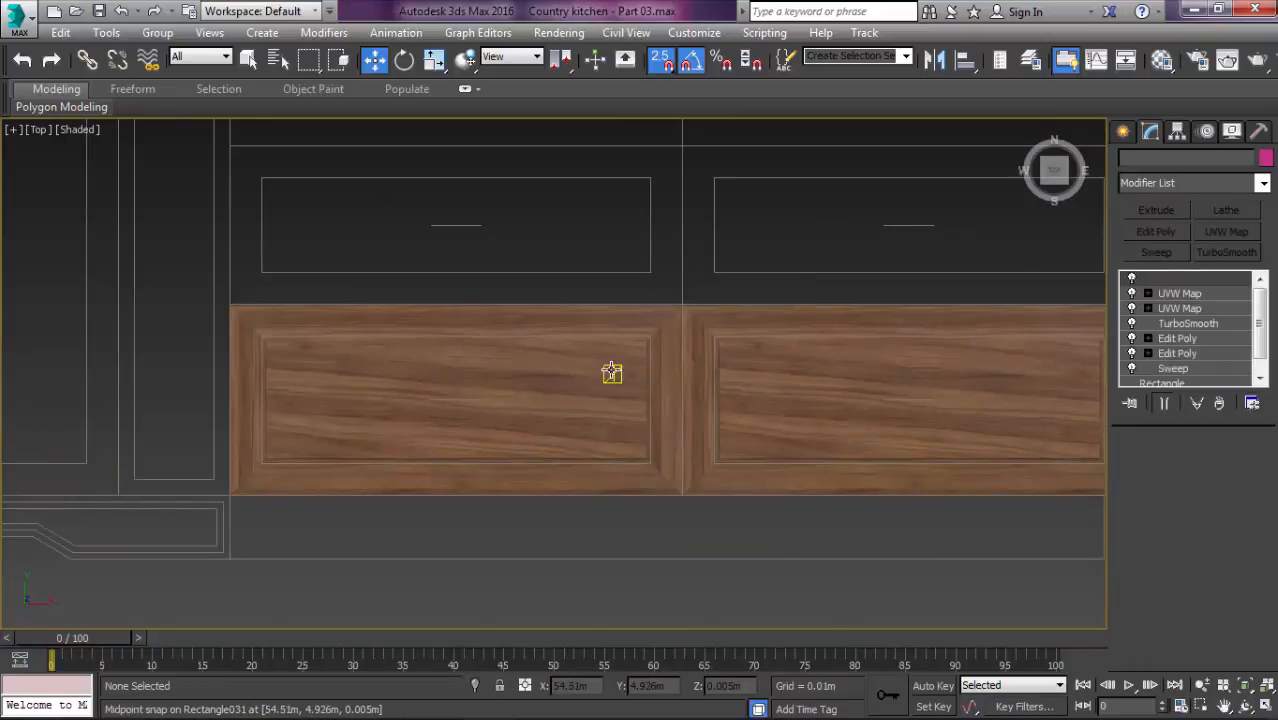
left_click(1165, 311)
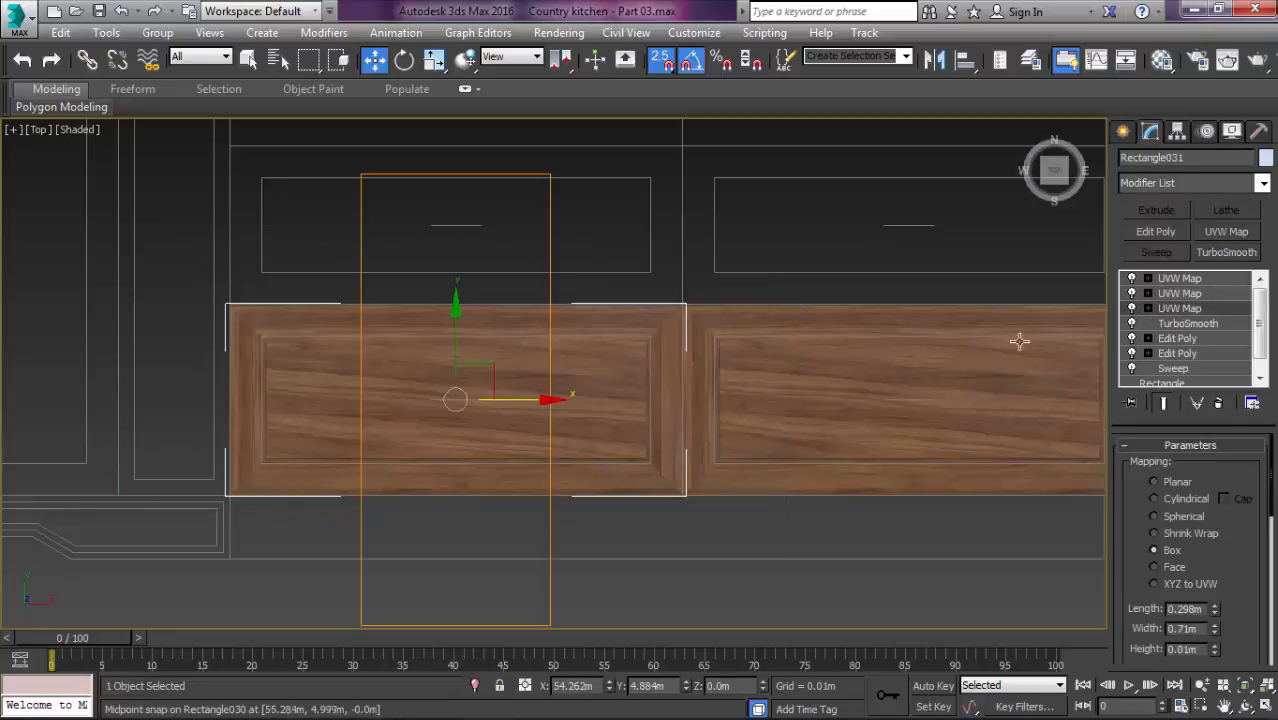
middle_click_drag(590, 376, 705, 337)
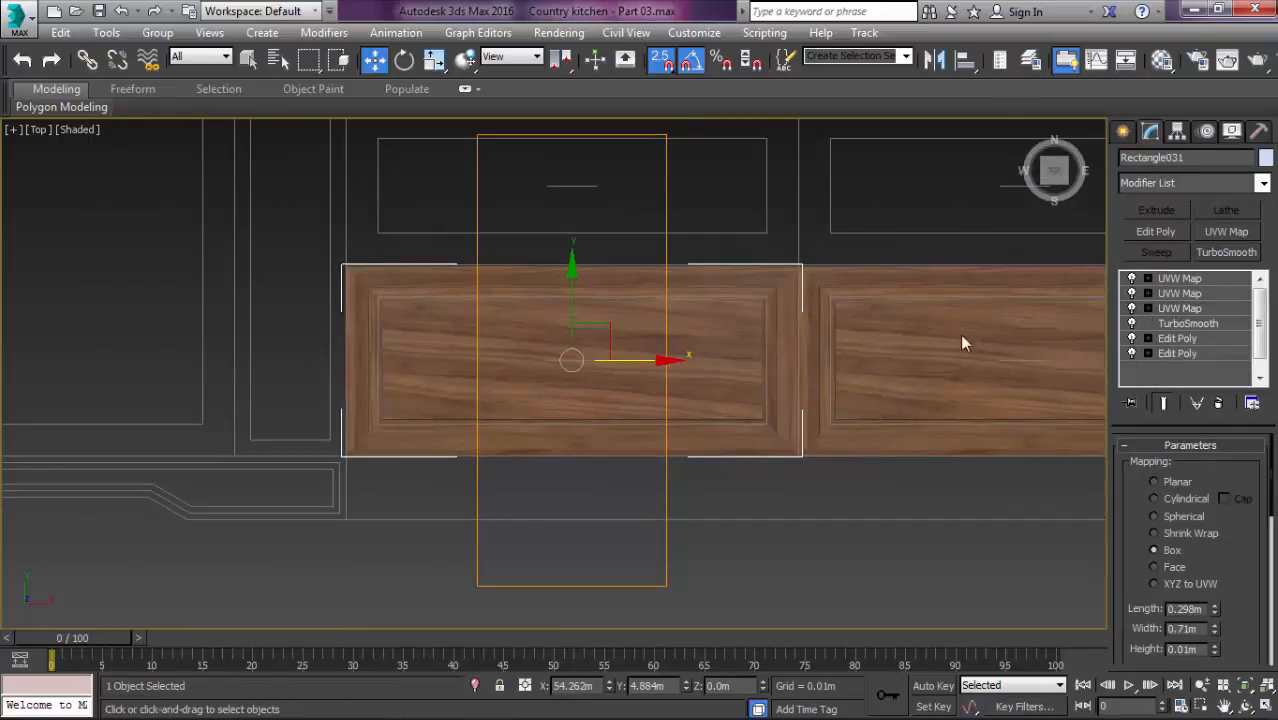
left_click_drag(607, 325, 615, 314)
scroll(850, 337, "up", 3)
scroll(708, 310, "up", 3)
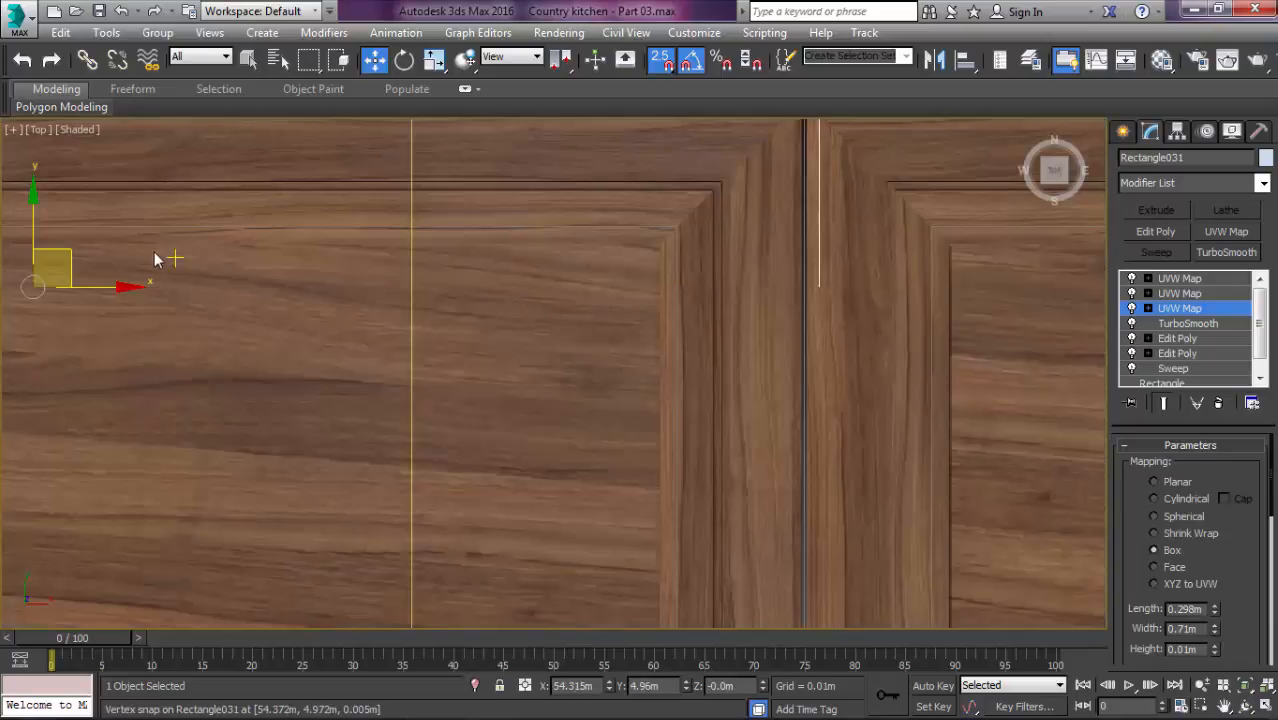
left_click_drag(60, 255, 110, 229)
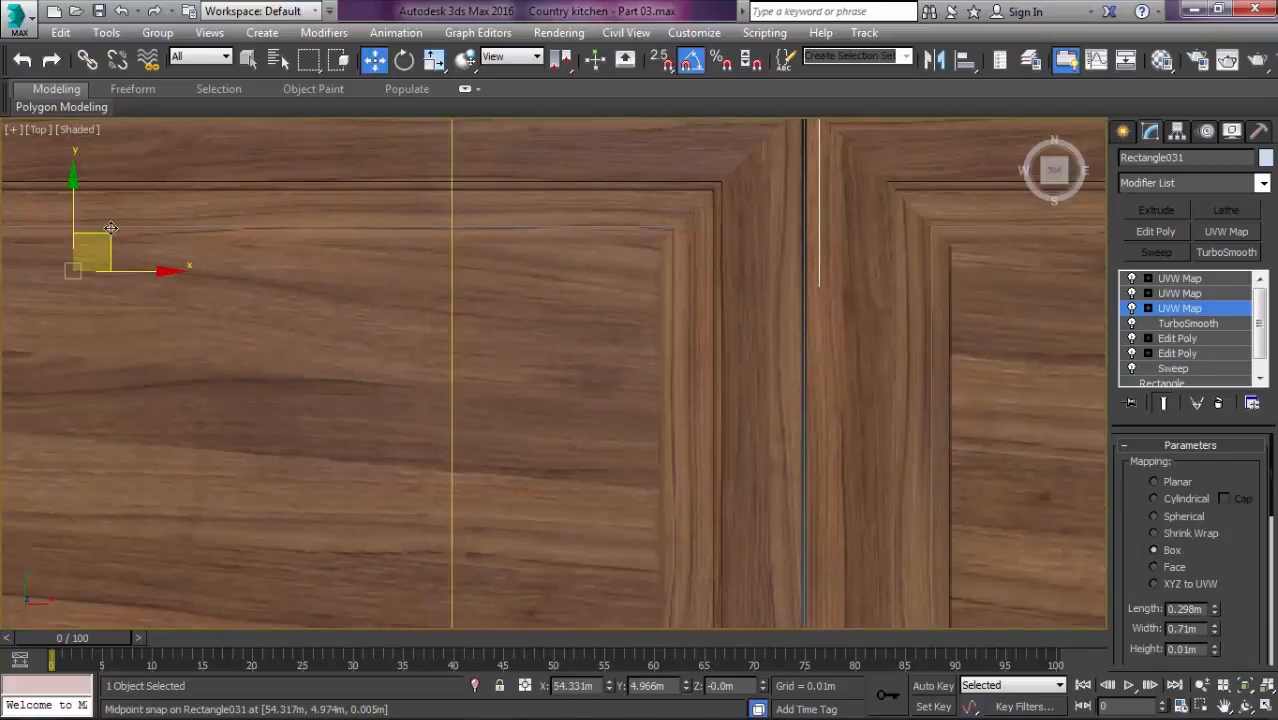
scroll(337, 237, "down", 3)
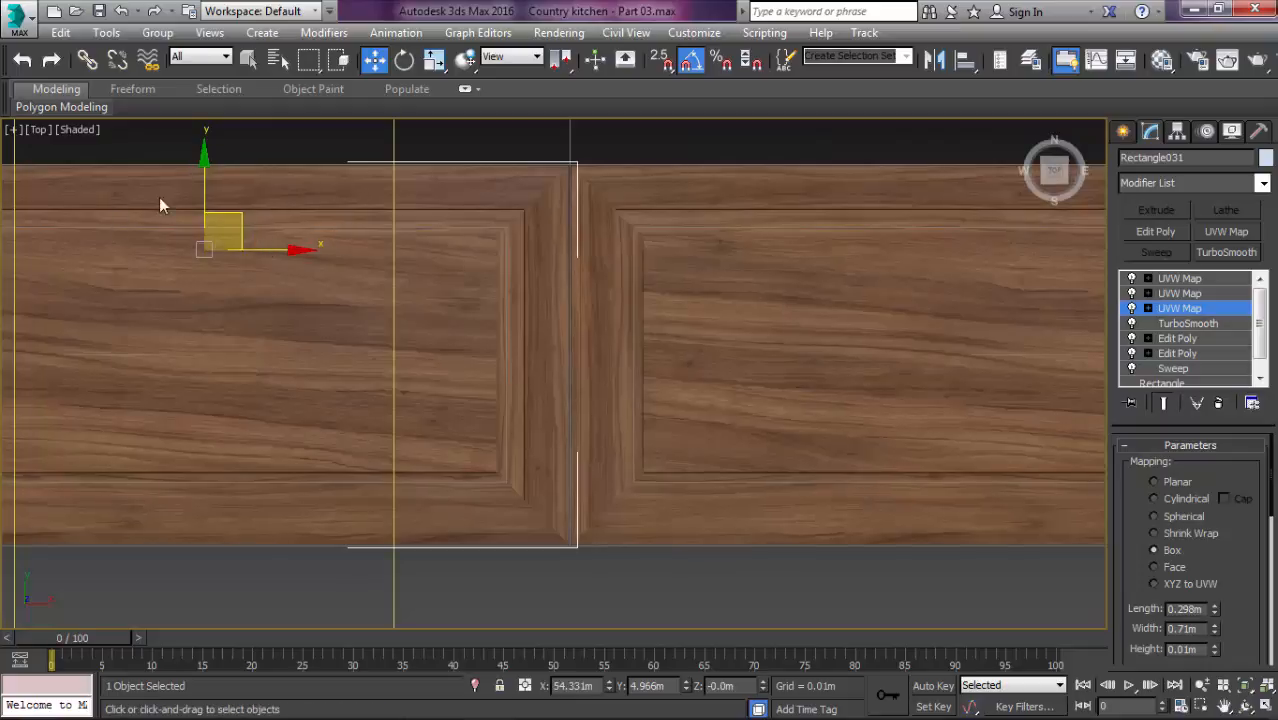
left_click_drag(209, 180, 228, 117)
scroll(340, 246, "down", 4)
middle_click_drag(344, 248, 451, 292)
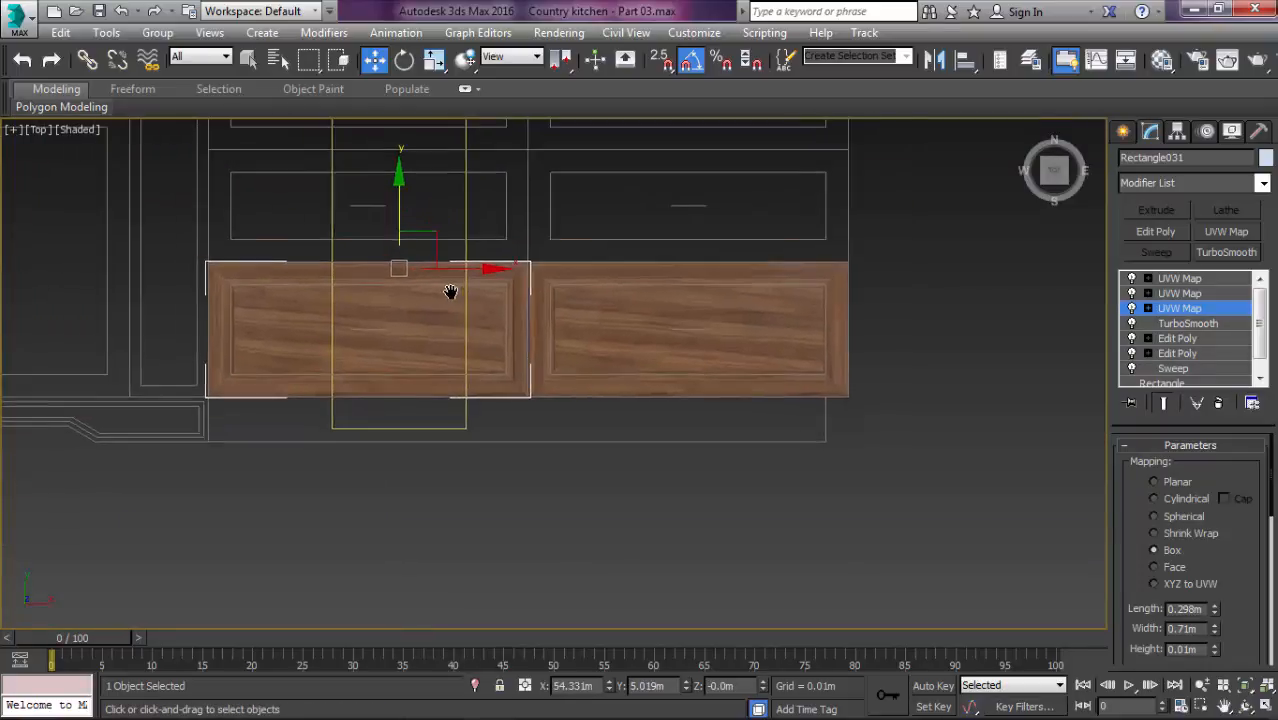
Step: Rotate the copy's top UVW Map gizmo back to horizontal and move it down to vary the centre panel's grain
scroll(451, 292, "up", 3)
left_click(1200, 293)
middle_click_drag(555, 344, 588, 377)
key("1")
key("e")
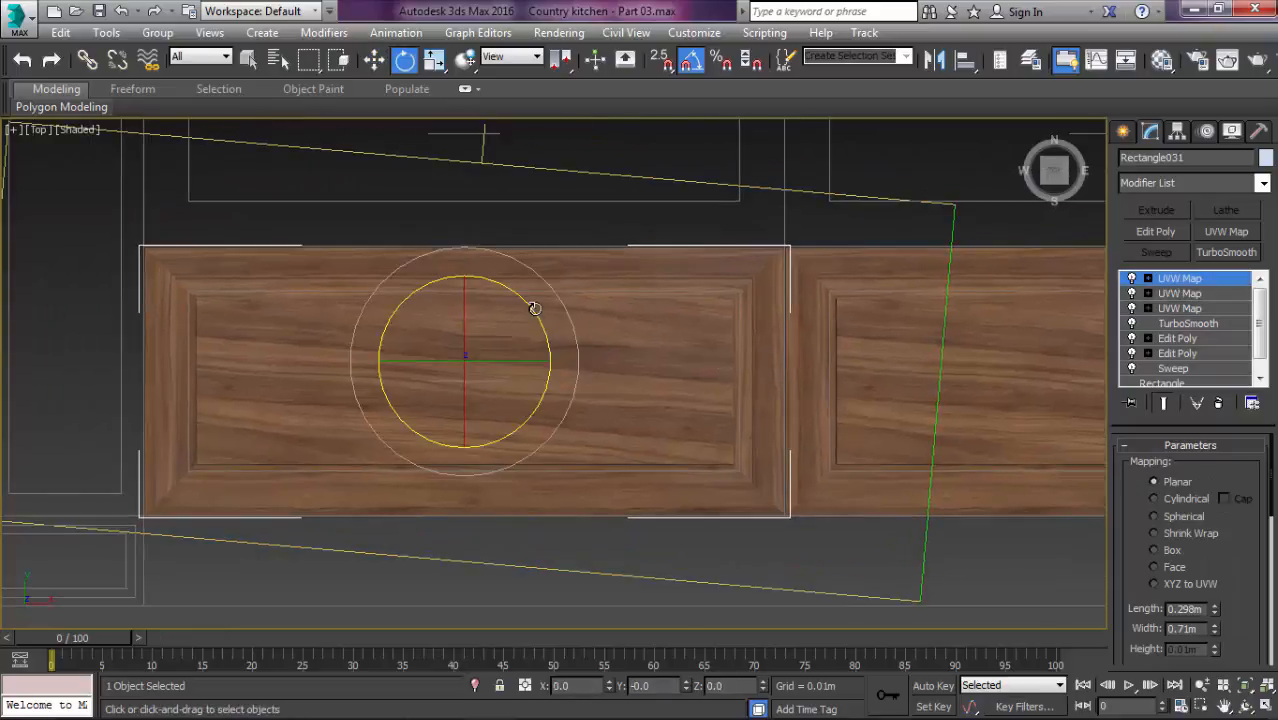
left_click_drag(531, 302, 467, 390)
key("w")
scroll(498, 379, "down", 2)
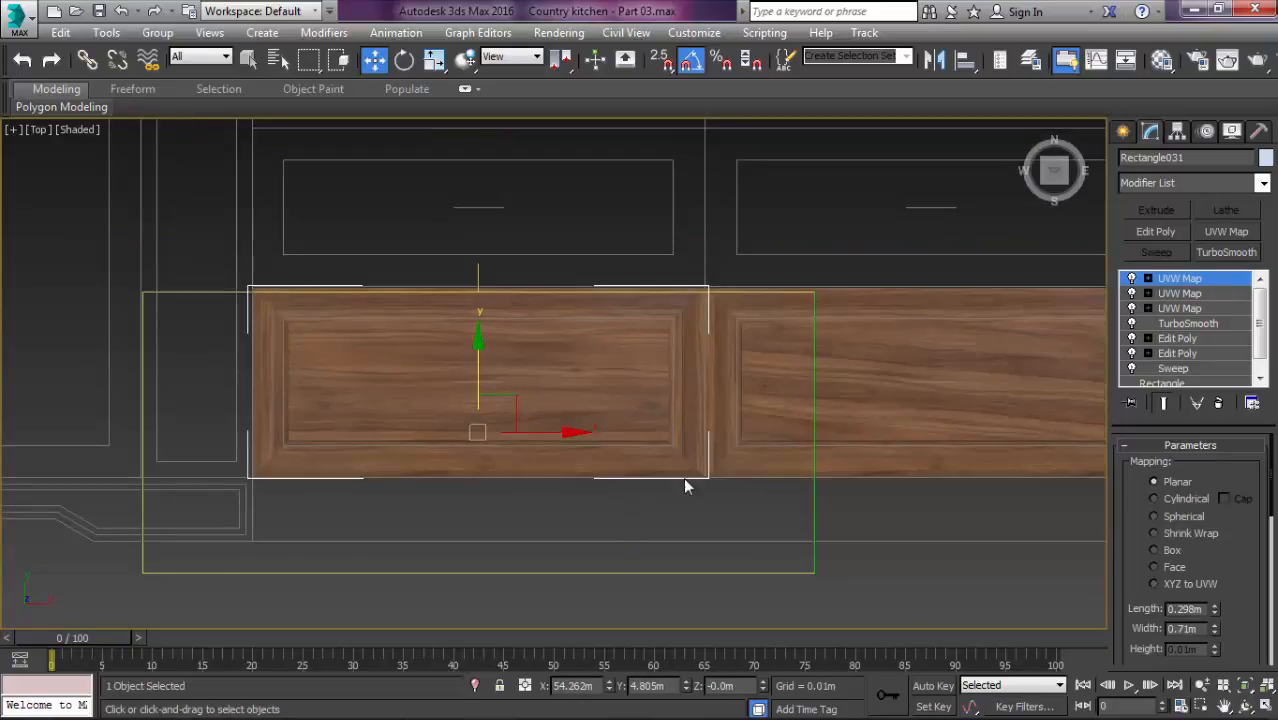
Step: Move the gizmo of the copy's middle UVW Map up and to the right, and scale it down slightly
key("1")
middle_click_drag(675, 353, 727, 331)
scroll(390, 325, "up", 3)
left_click(1201, 295)
key("1")
scroll(620, 382, "down", 2)
scroll(487, 379, "up", 2)
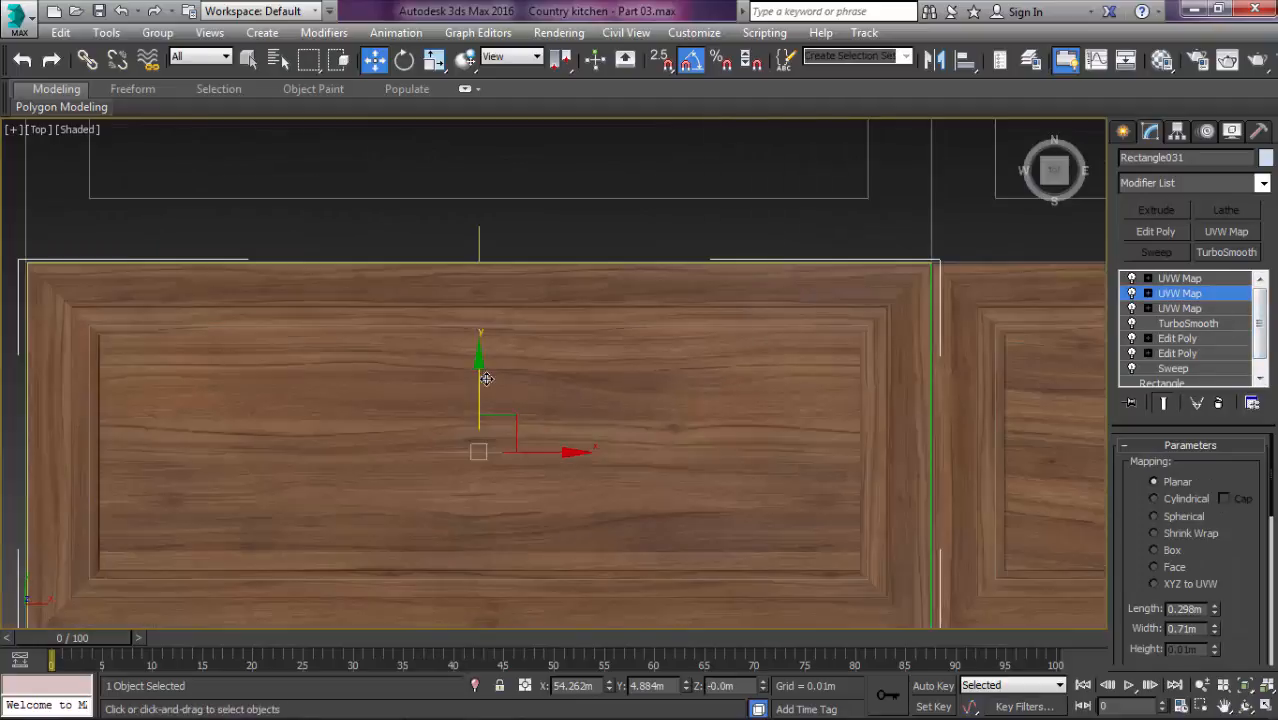
left_click_drag(514, 413, 622, 345)
key("r")
key("1")
scroll(651, 337, "down", 4)
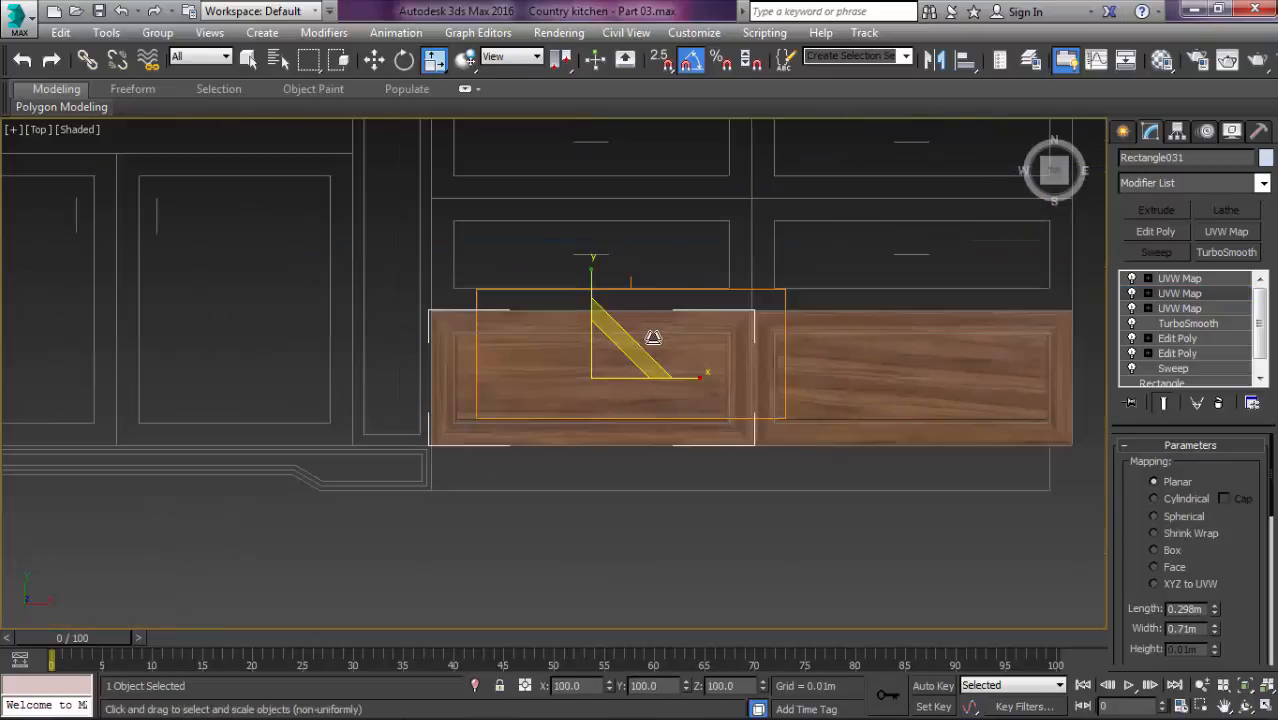
left_click(834, 498)
Step: Copy the left bottom-row drawer front up into the middle-row opening directly above, using snapping to align it
middle_click_drag(811, 447, 797, 449)
scroll(610, 425, "up", 3)
left_click(511, 442)
middle_click_drag(513, 442, 702, 448)
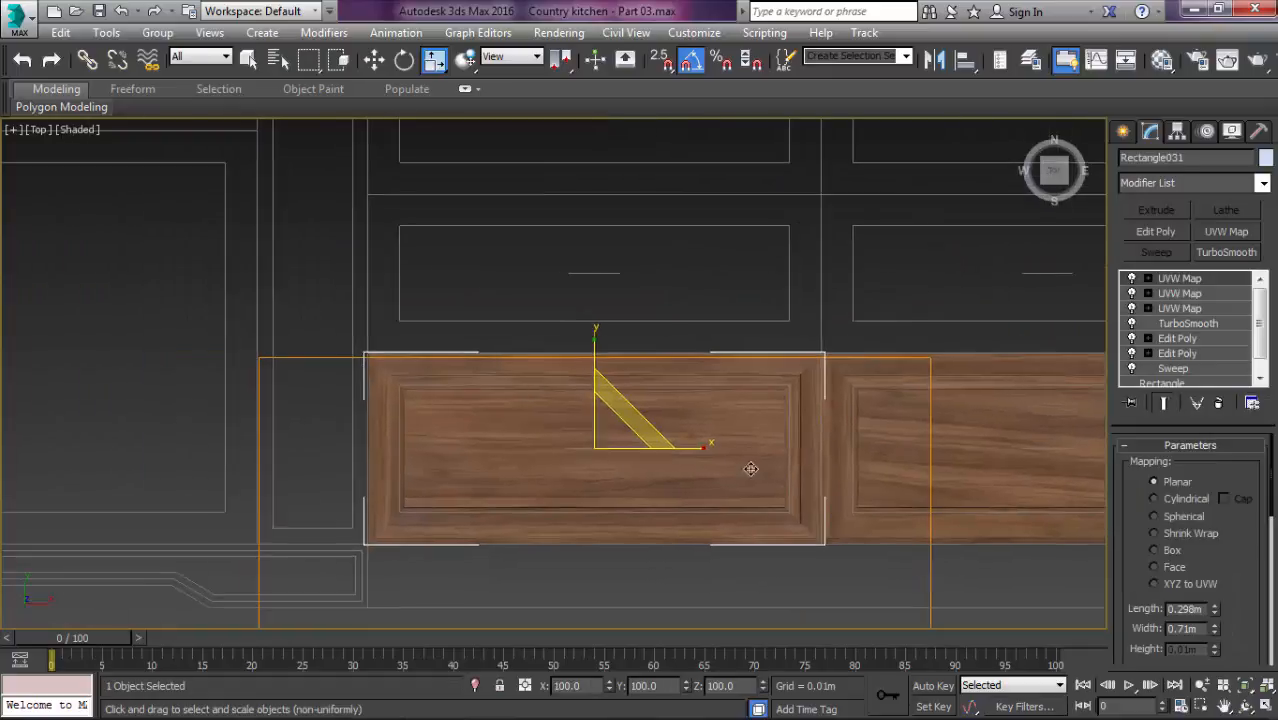
key("w")
scroll(603, 412, "down", 2)
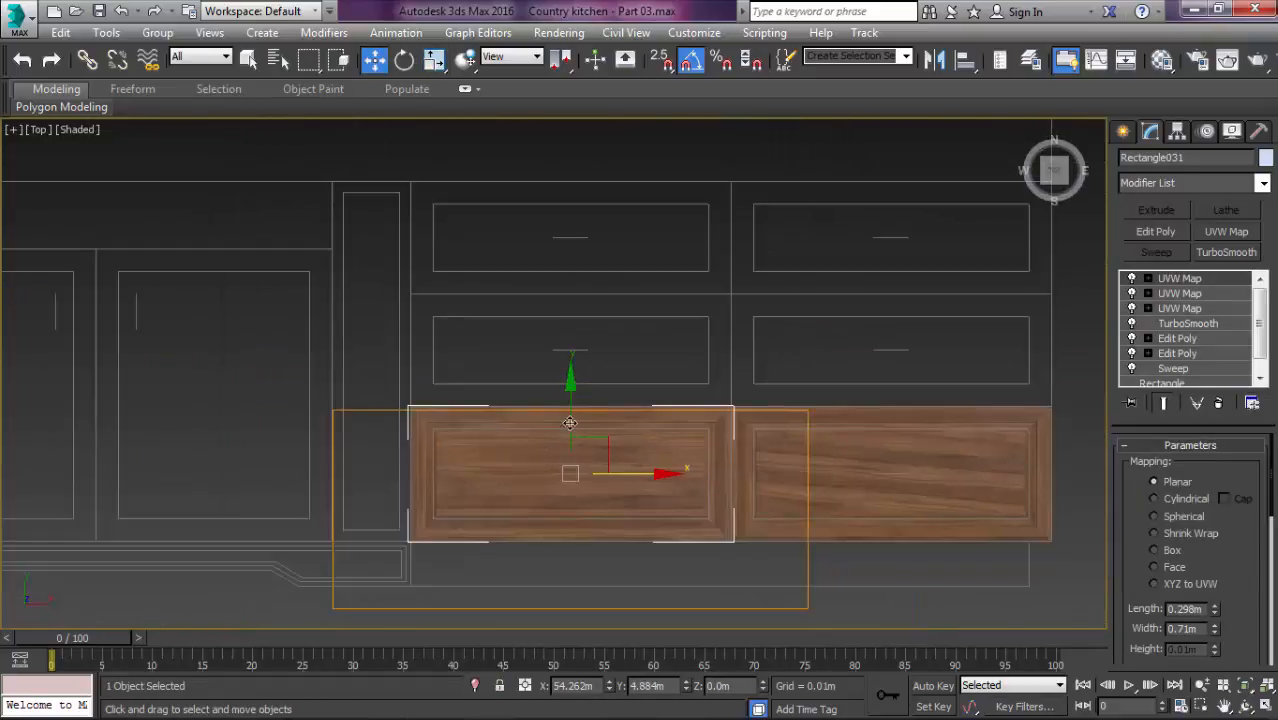
key("s")
mouse_move(570, 420)
left_mouse_down("shift")
mouse_move(671, 357)
mouse_move(671, 343)
left_mouse_up("shift")
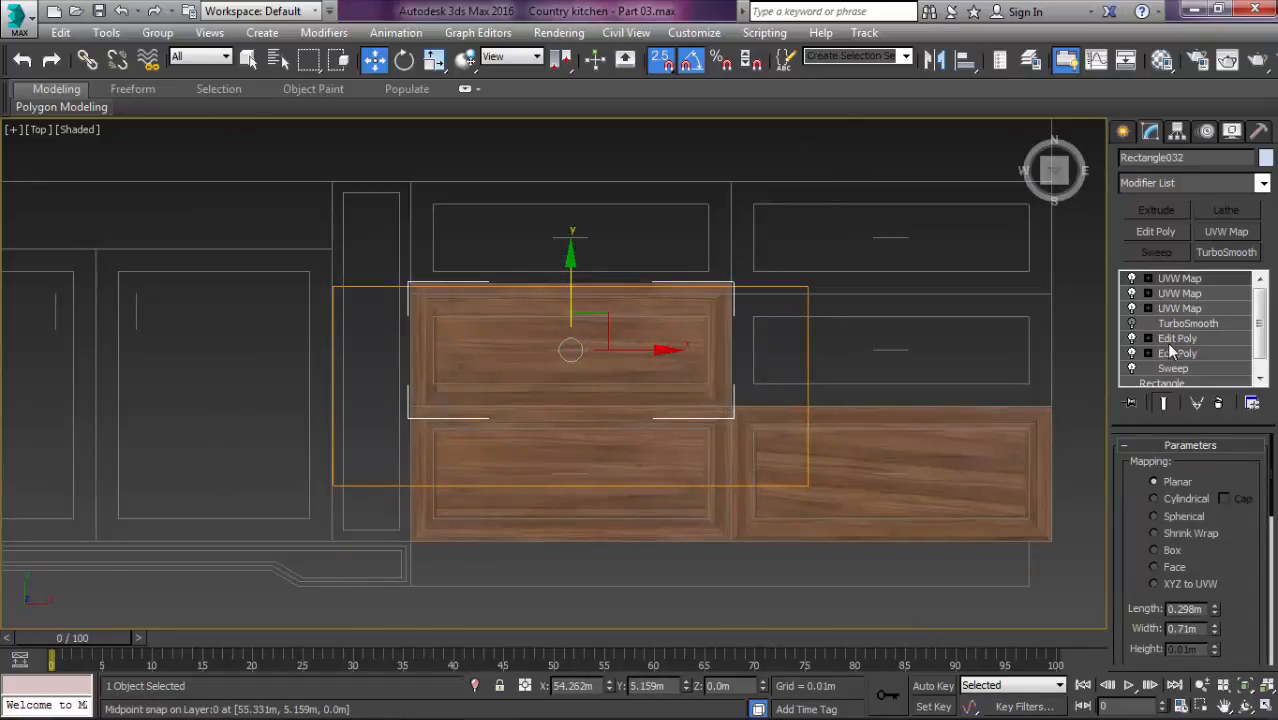
Step: In the copy's upper Edit Poly, select the top-edge vertices of the frame and offset them -0.05 m along Y
left_click(1206, 345)
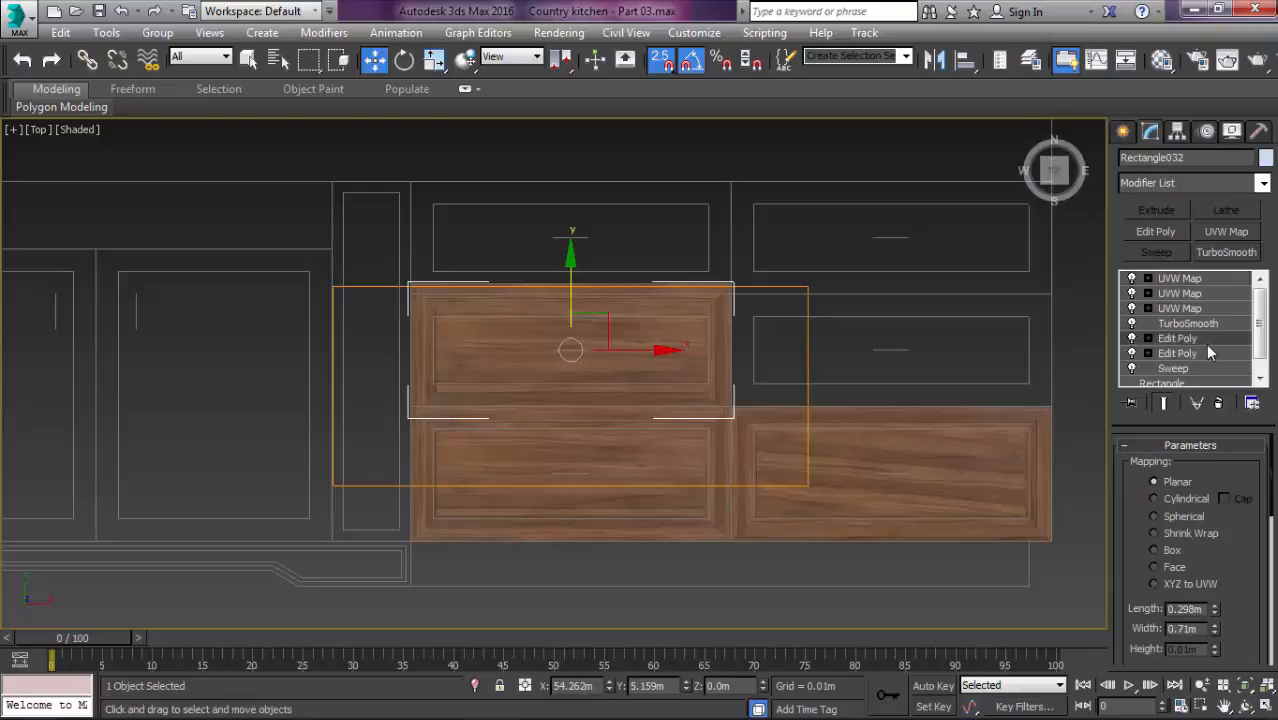
key("1")
left_click_drag(343, 214, 866, 356)
scroll(603, 279, "up", 5)
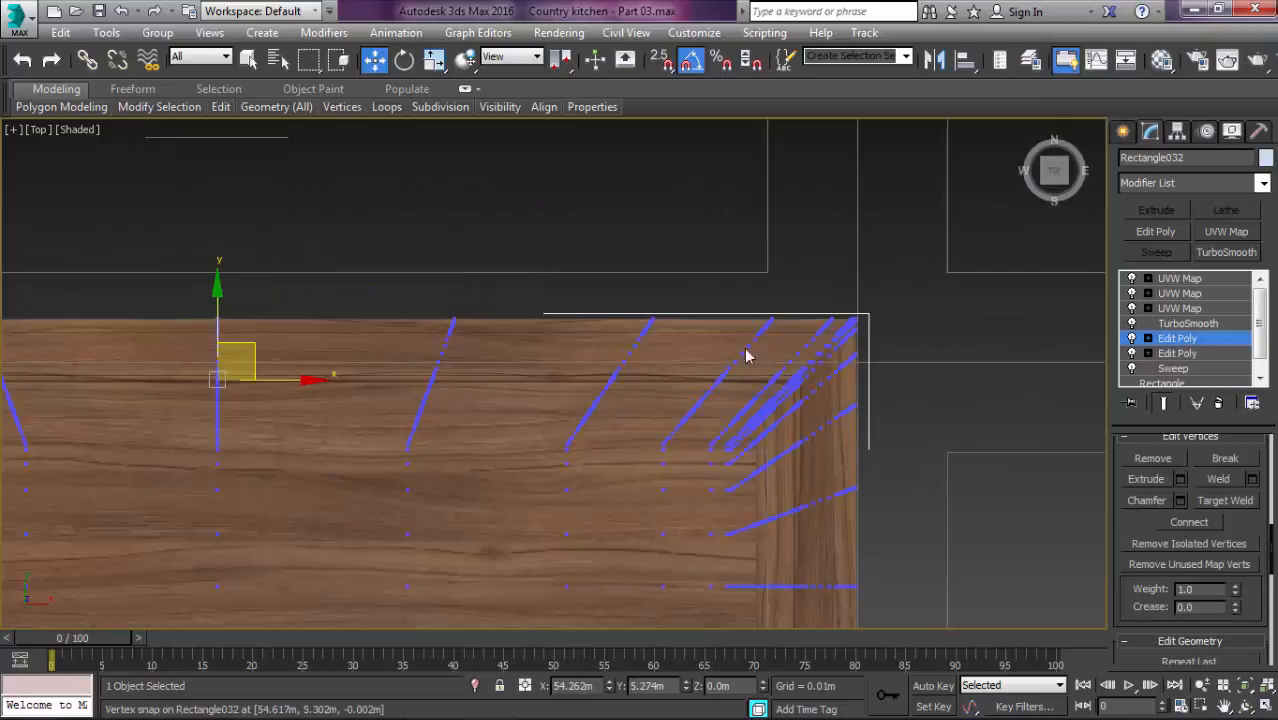
key("F3")
scroll(862, 357, "up", 5)
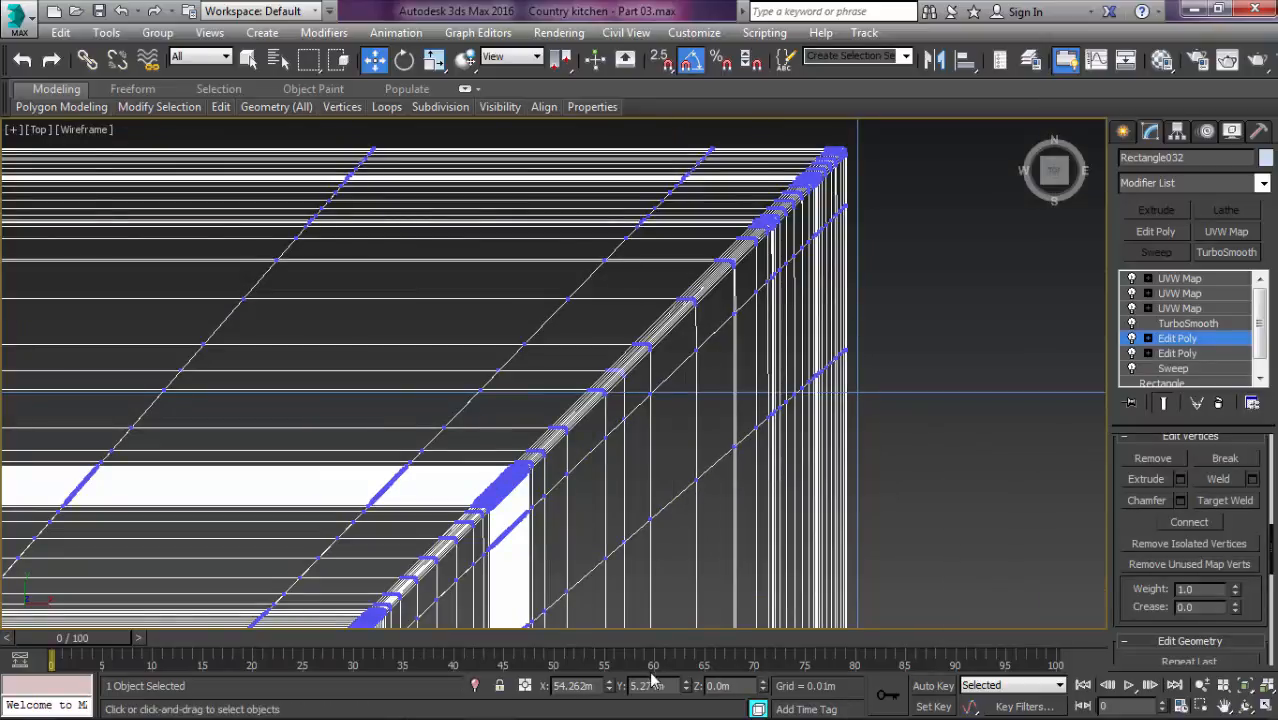
left_click(525, 686)
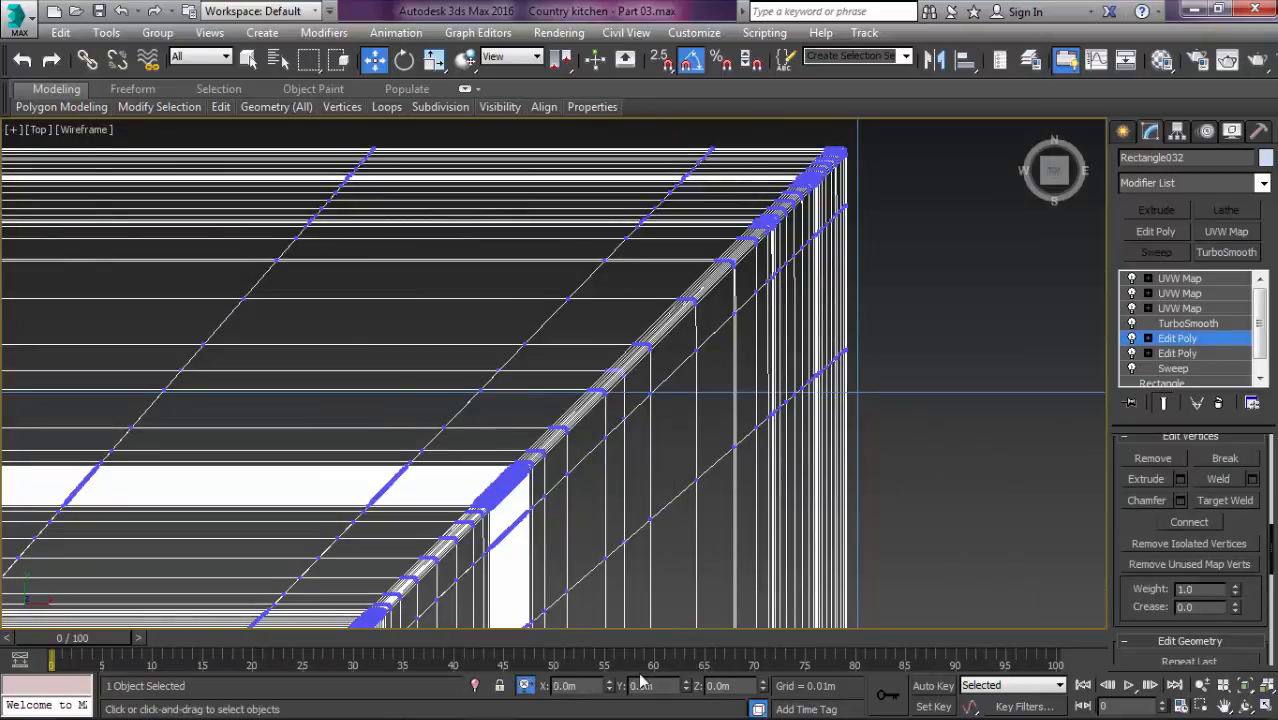
left_click_drag(641, 686, 598, 681)
type("-0.05")
key("Return")
scroll(888, 372, "down", 4)
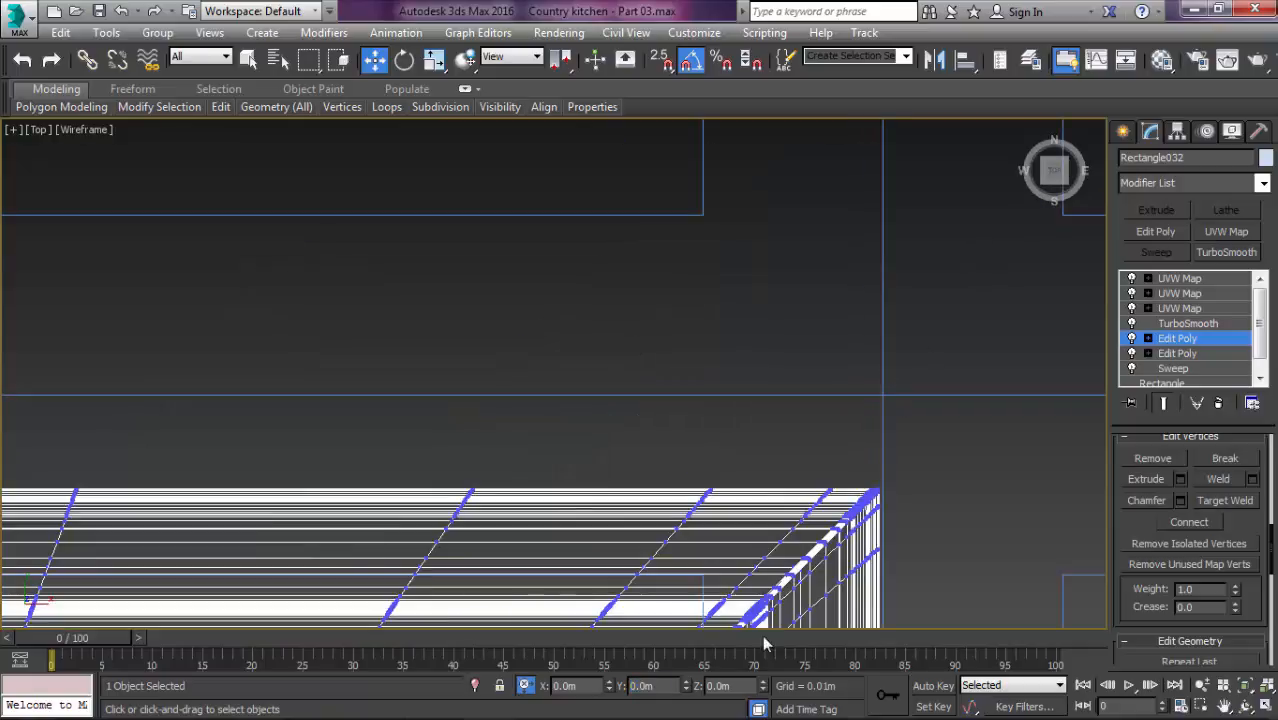
Step: Correct the top vertices' relative Y offset so the edge lines up with the top of the middle-row opening
left_click_drag(650, 686, 596, 686)
key("Return")
scroll(864, 382, "down", 5)
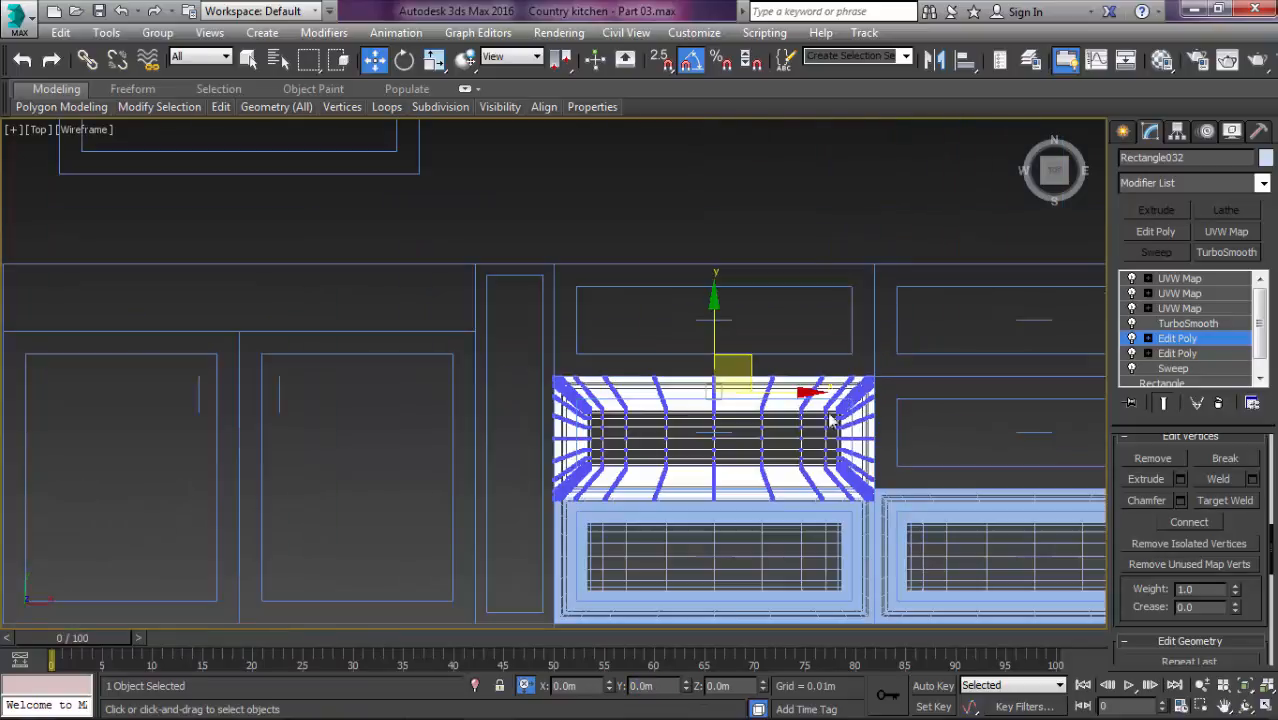
Step: Offset the copy's bottom vertices along Y to meet the lower drawer front, leave vertex editing and restore shaded display
scroll(842, 514, "up", 6)
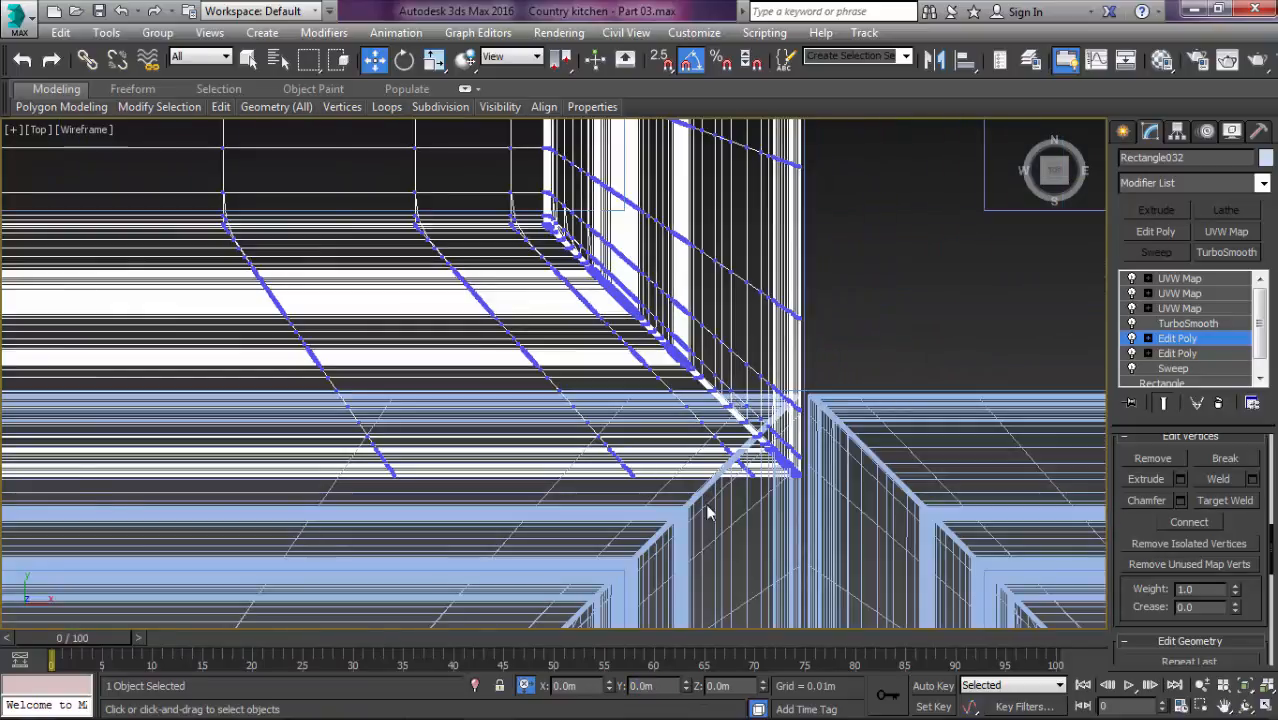
left_click_drag(668, 688, 566, 686)
type("-")
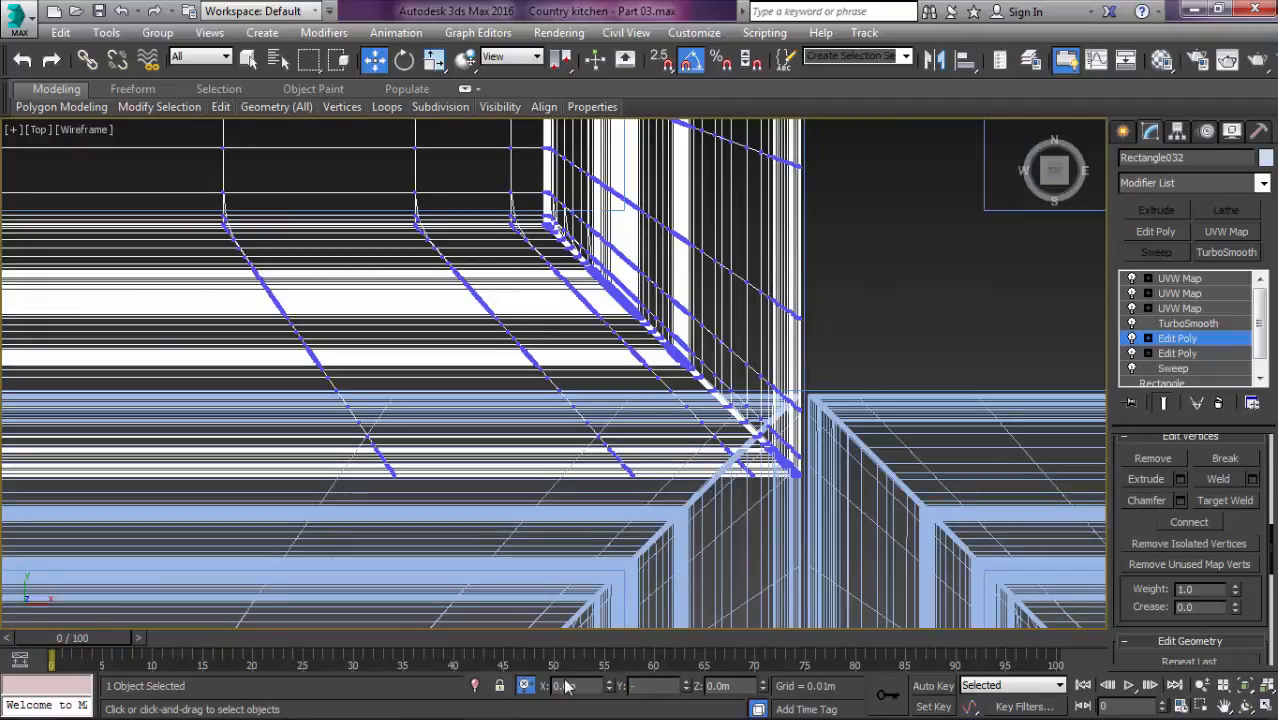
type("0.02")
key("Return")
scroll(835, 352, "down", 6)
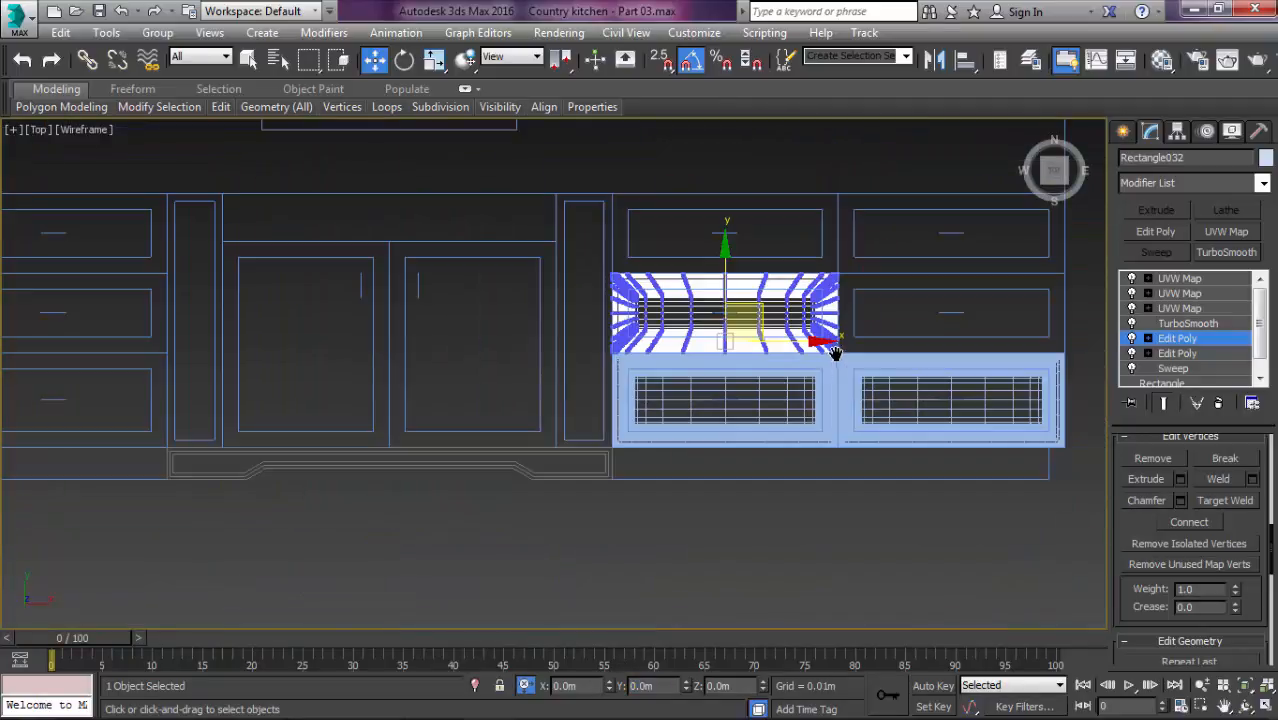
key("1")
middle_click_drag(747, 340, 758, 431)
key("F3")
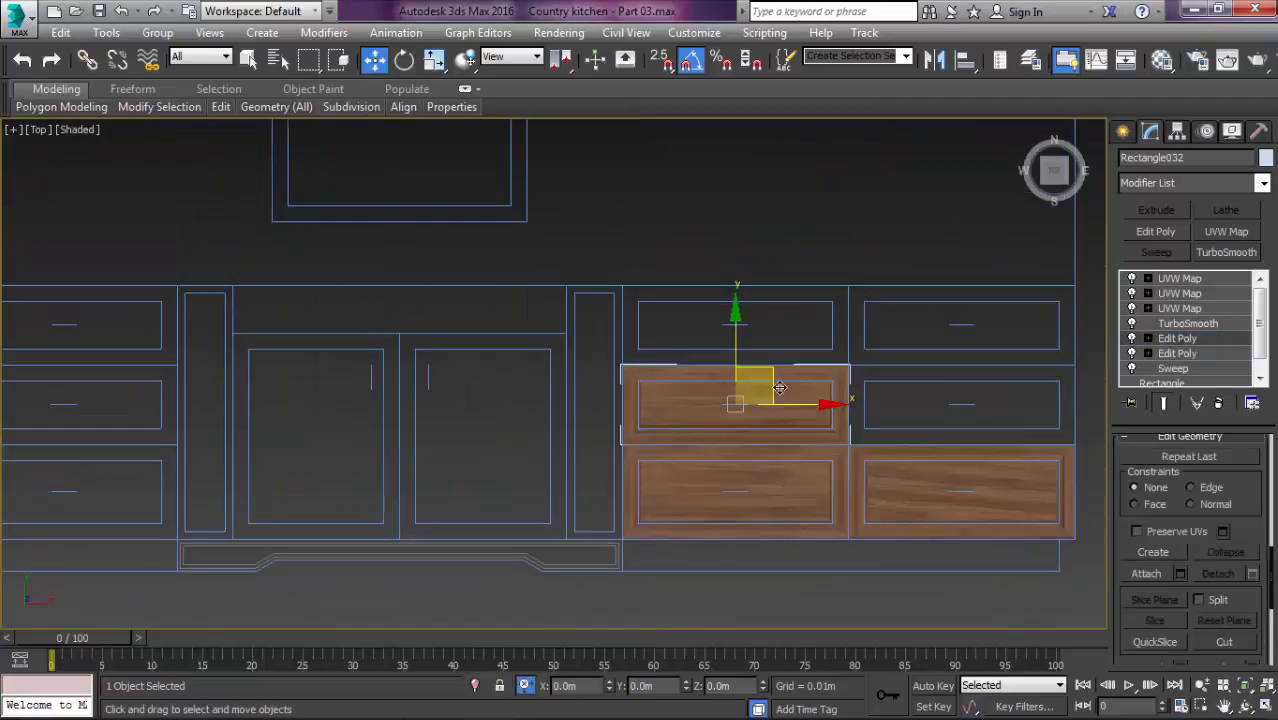
Step: Move the box gizmo of the copy's lowest UVW Map to the right and the middle UVW Map's gizmo slightly down
scroll(789, 391, "up", 5)
left_click(1178, 309)
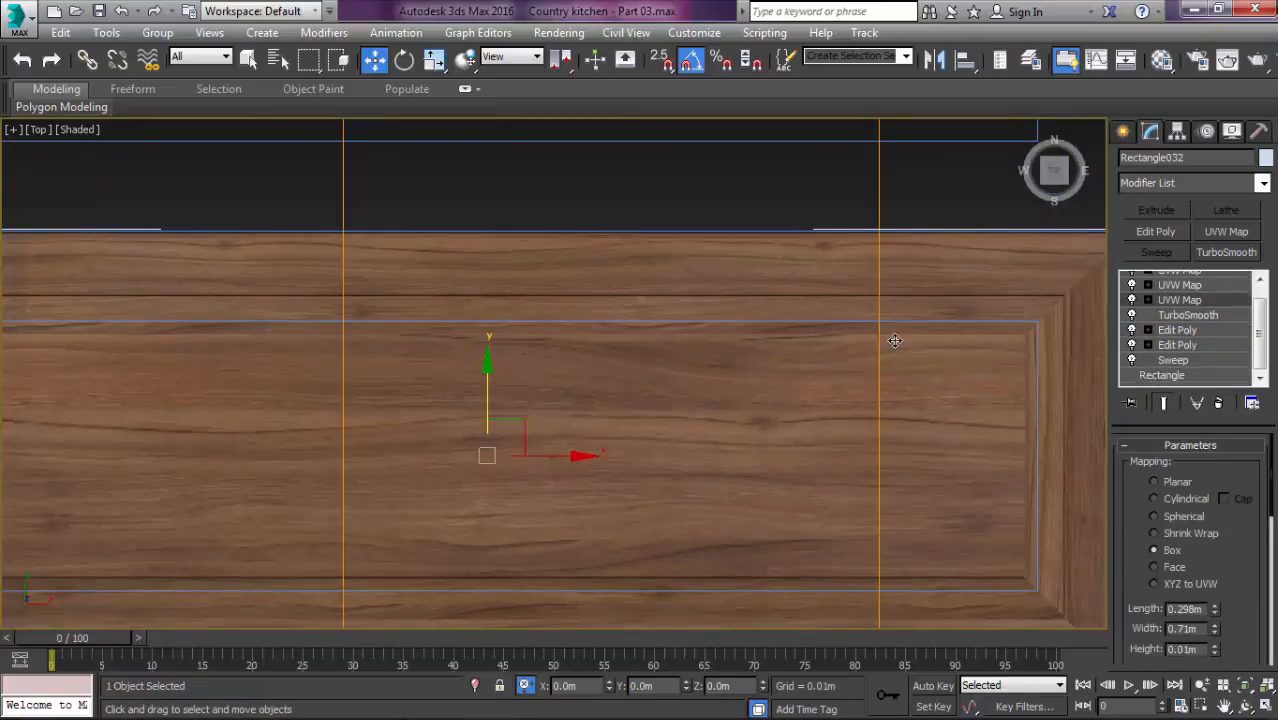
scroll(900, 337, "down", 6)
left_click_drag(788, 284, 821, 281)
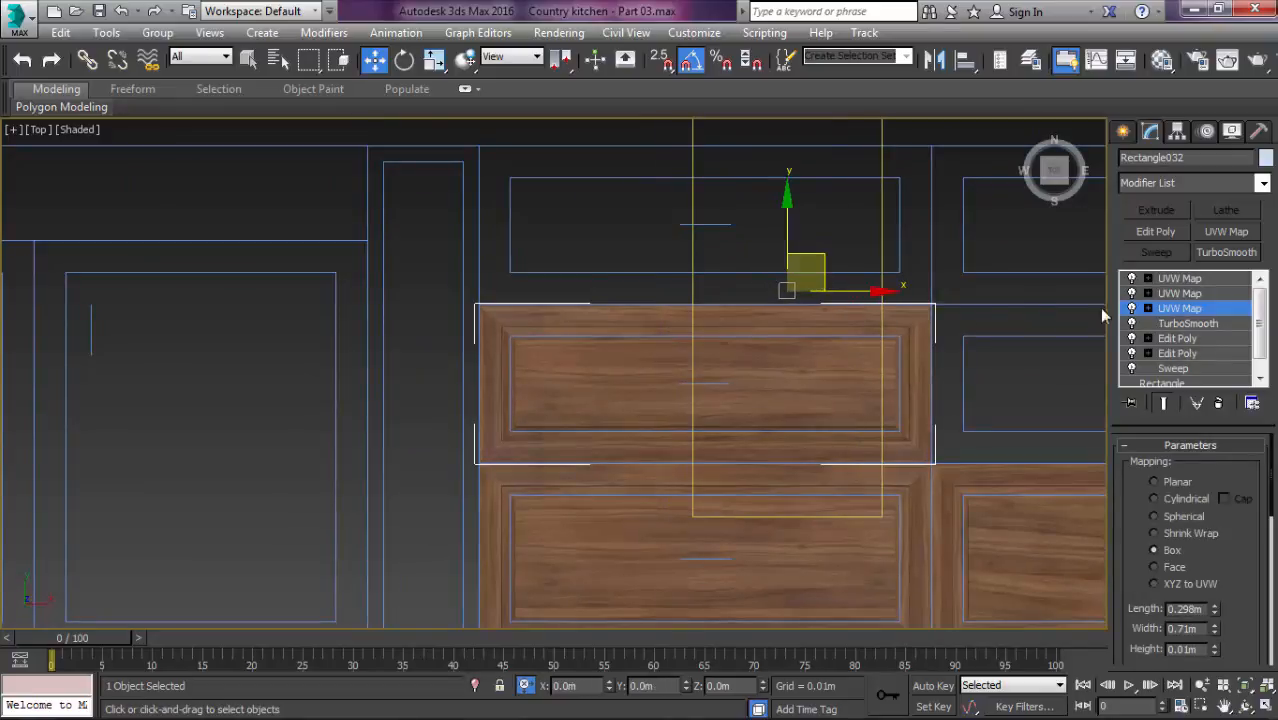
left_click(1182, 293)
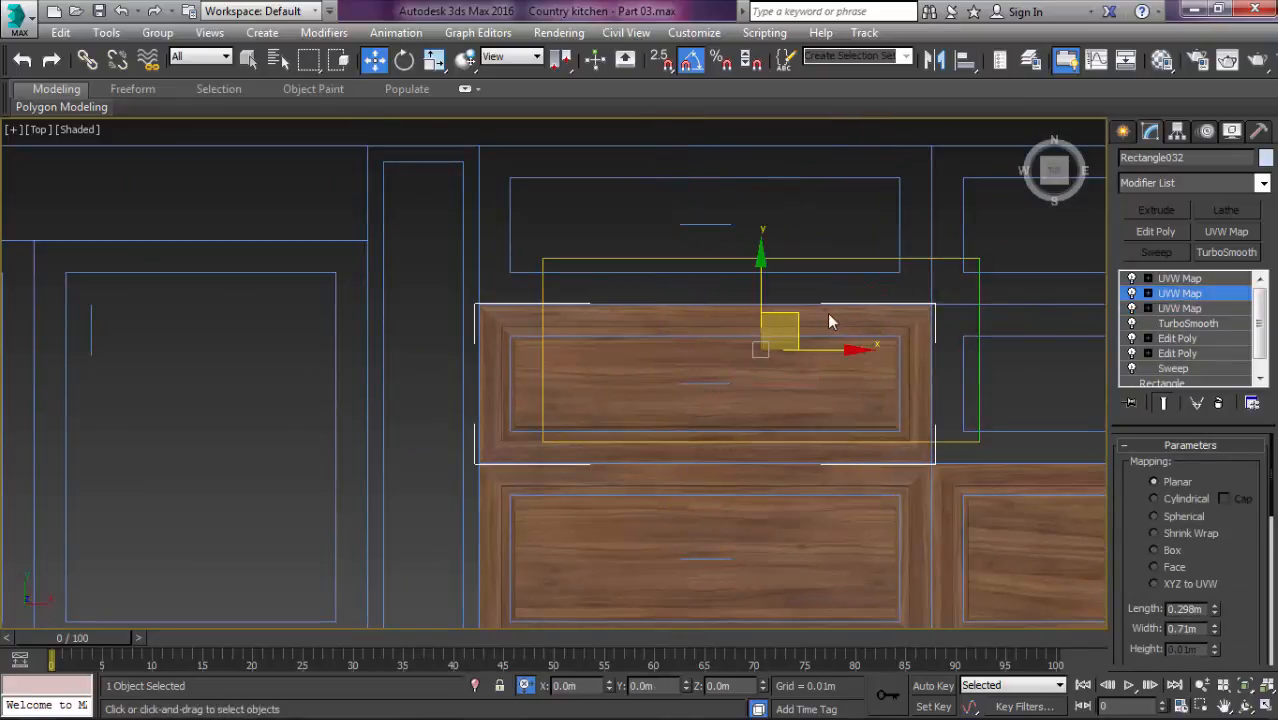
left_click_drag(799, 324, 797, 356)
Step: Rotate the copy's top UVW Map gizmo slightly counter-clockwise and scale it up to vary the centre panel's grain
left_click(1180, 278)
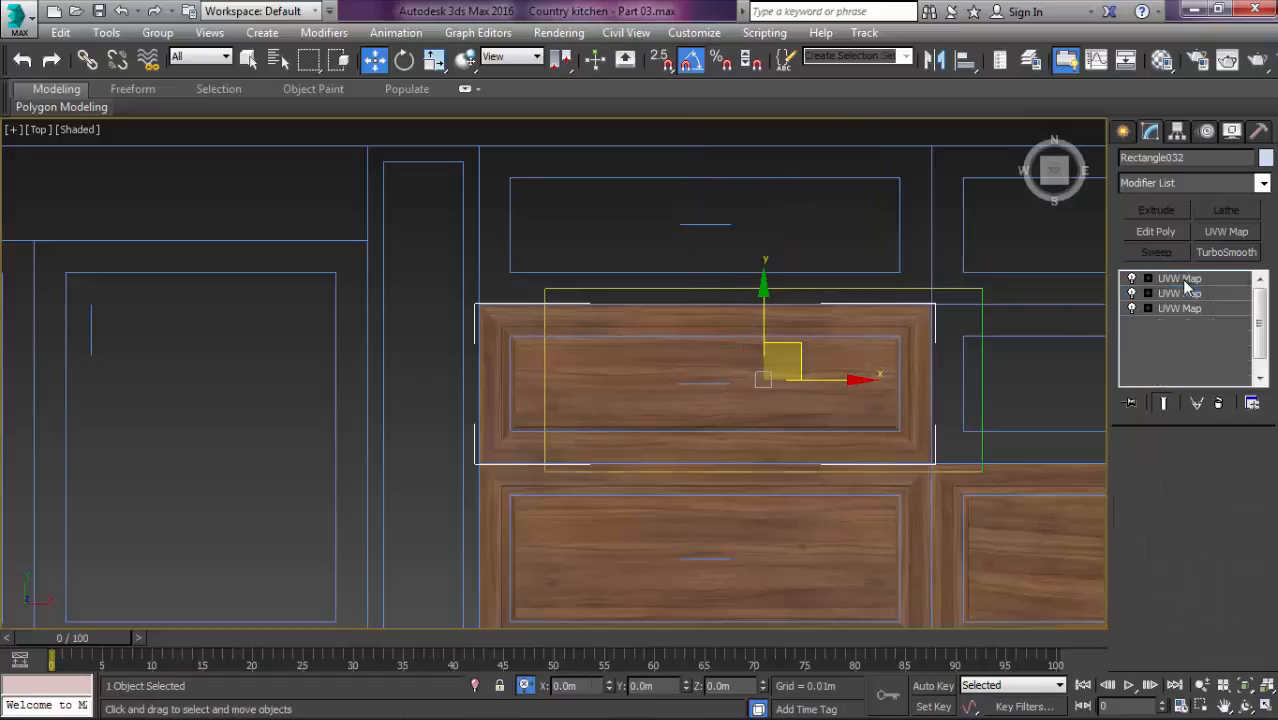
key("e")
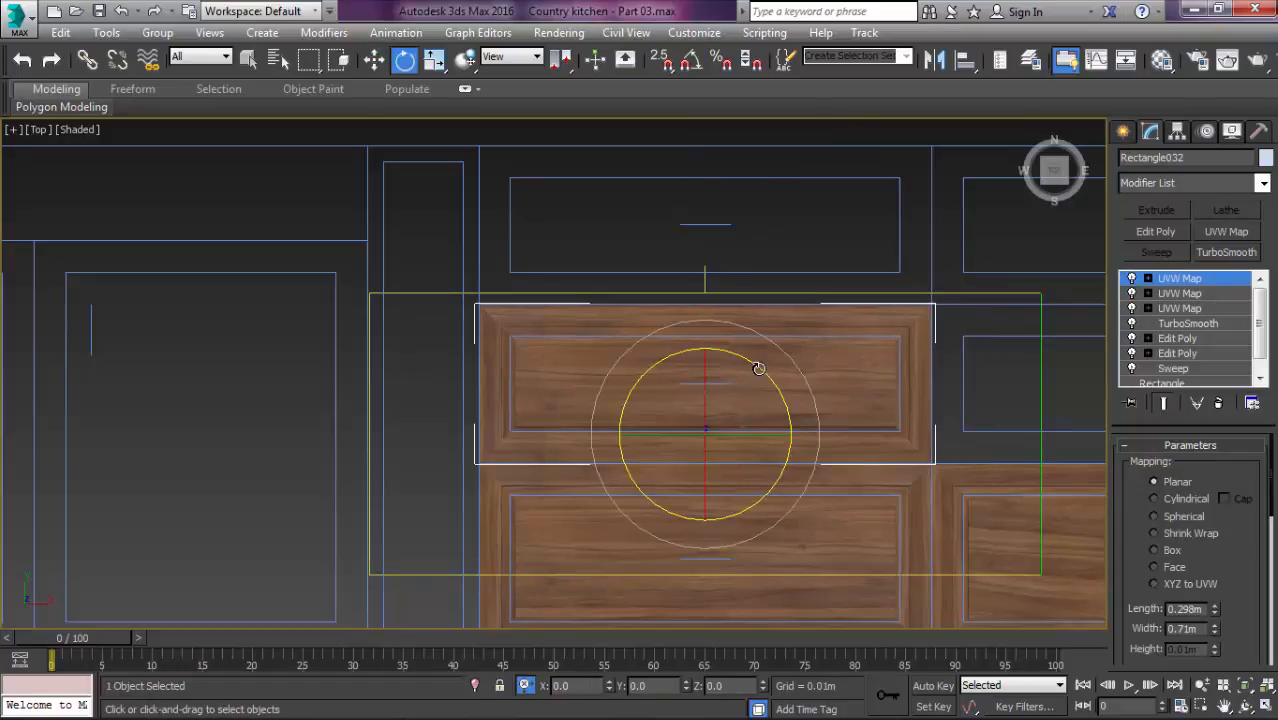
mouse_move(758, 361)
left_mouse_down()
mouse_move(758, 344)
mouse_move(763, 368)
left_mouse_up()
key("r")
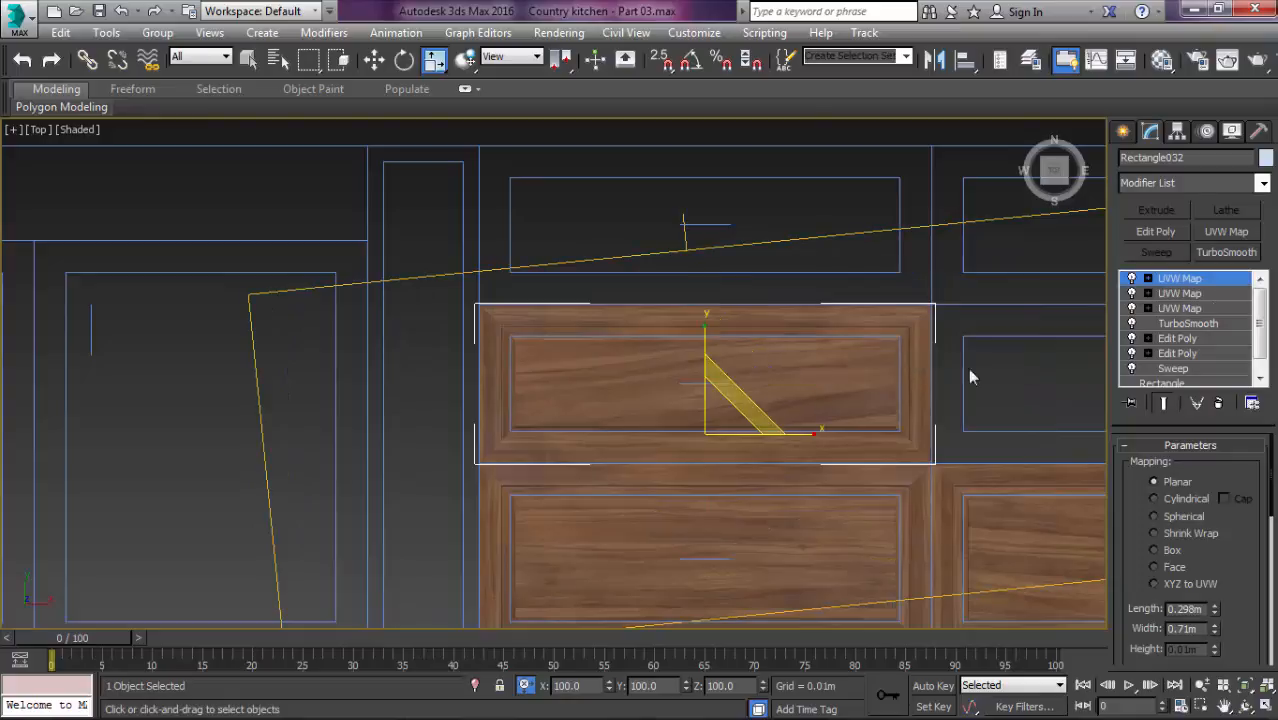
scroll(975, 370, "down", 5)
scroll(850, 388, "up", 4)
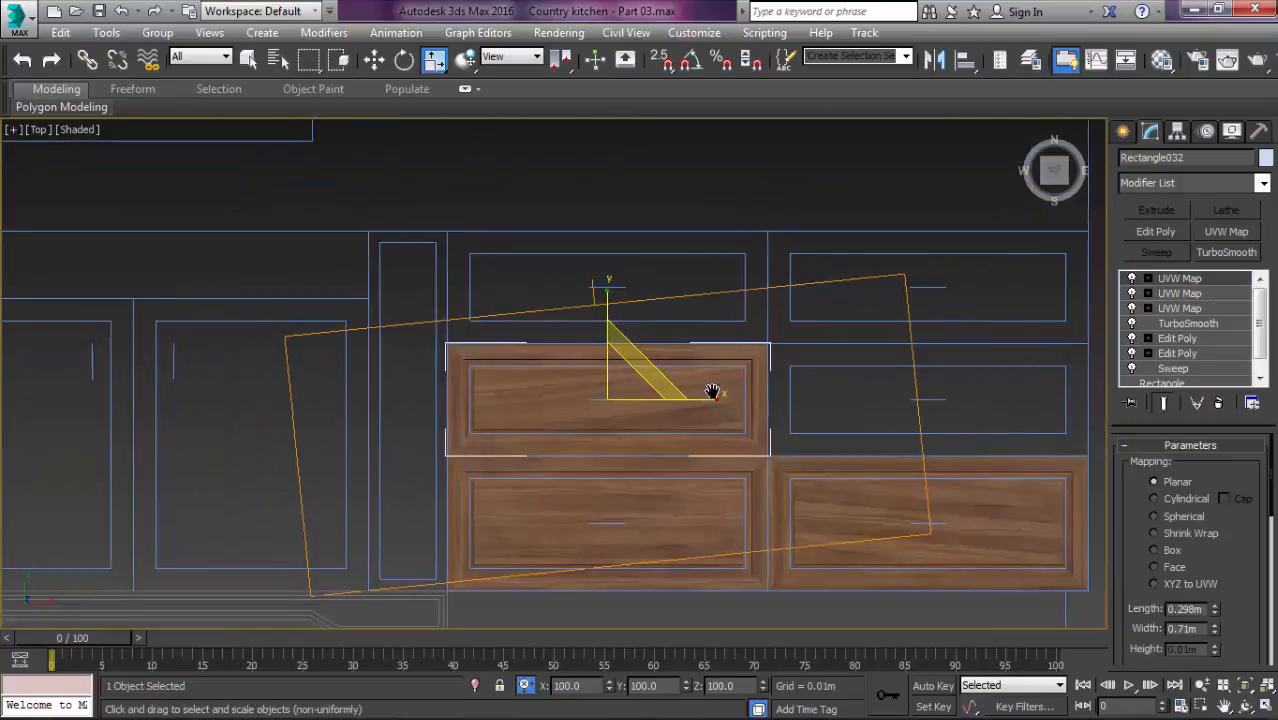
Step: Copy the middle-row drawer front into the opening on its right and align it there with vertex and midpoint snapping
key("w")
left_click_drag(669, 391, 836, 390, "shift")
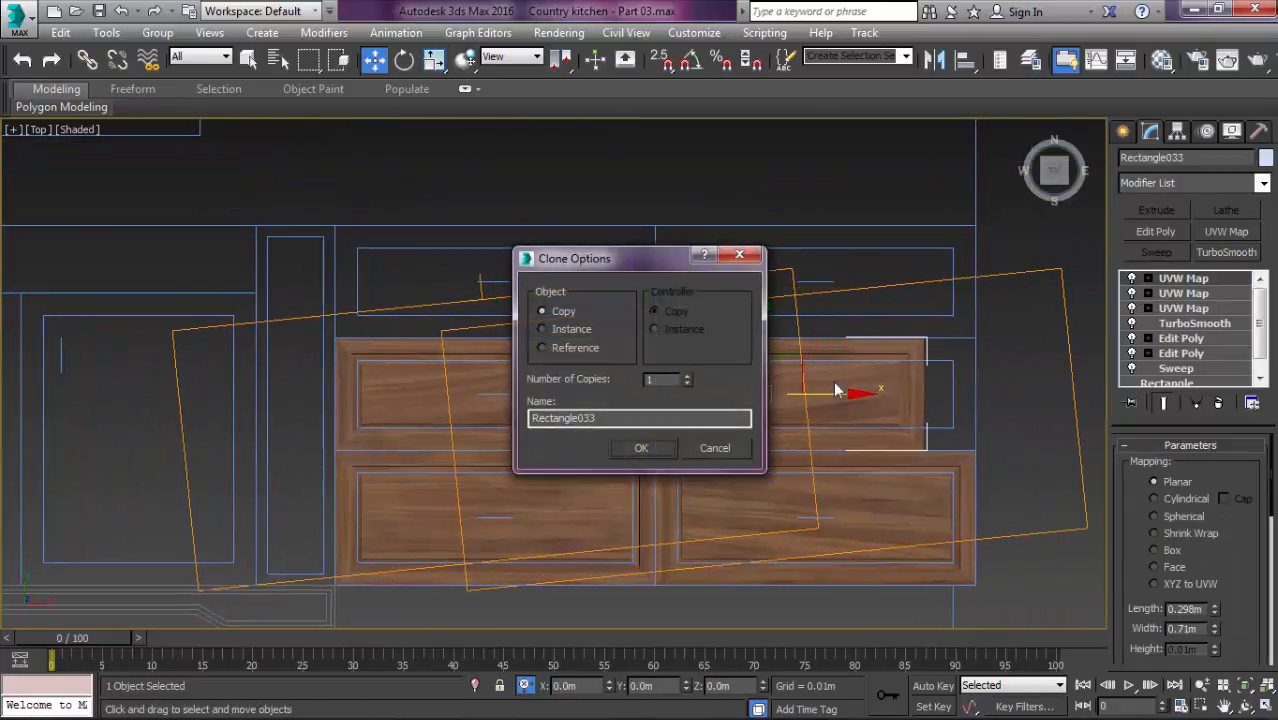
left_click(698, 446)
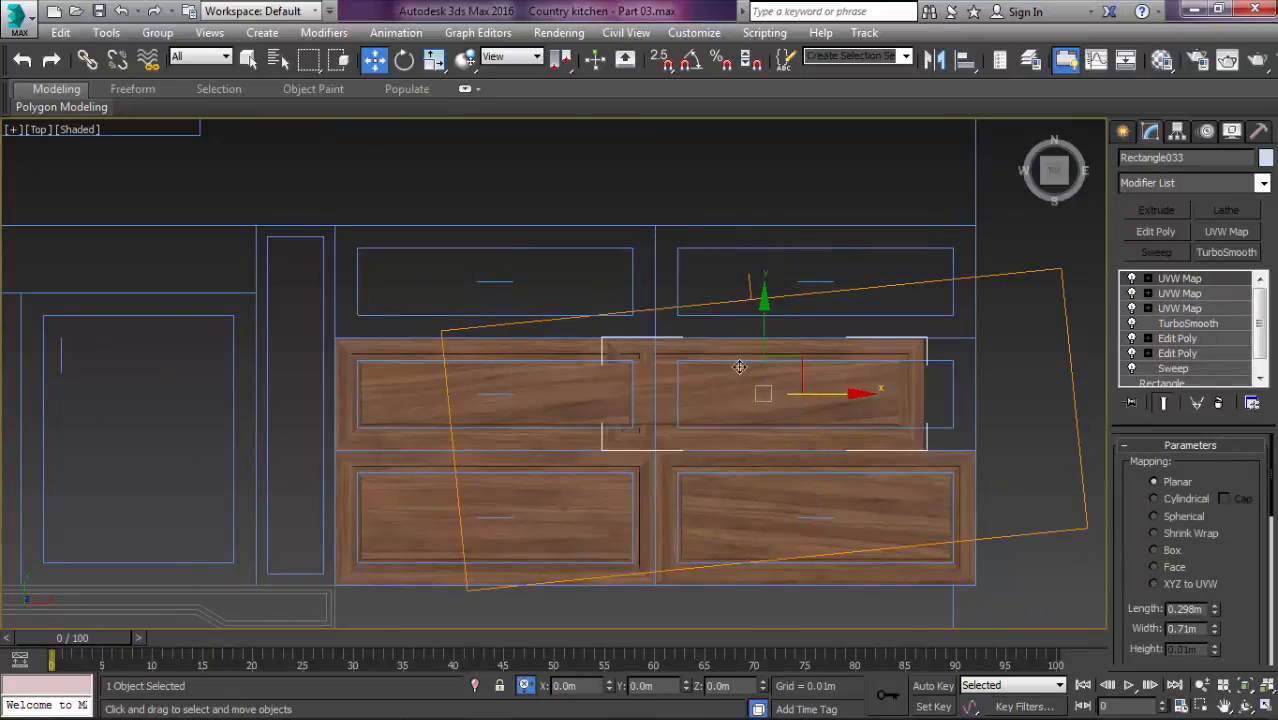
left_click(662, 60)
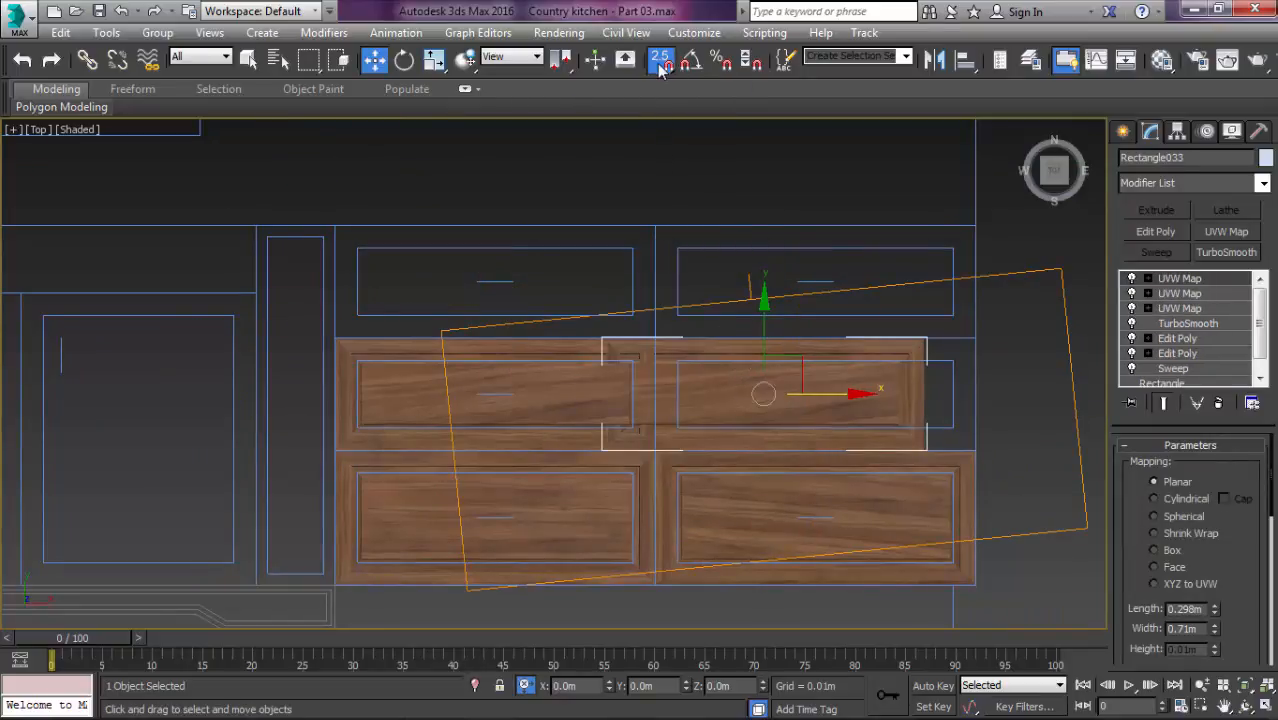
right_click(662, 60)
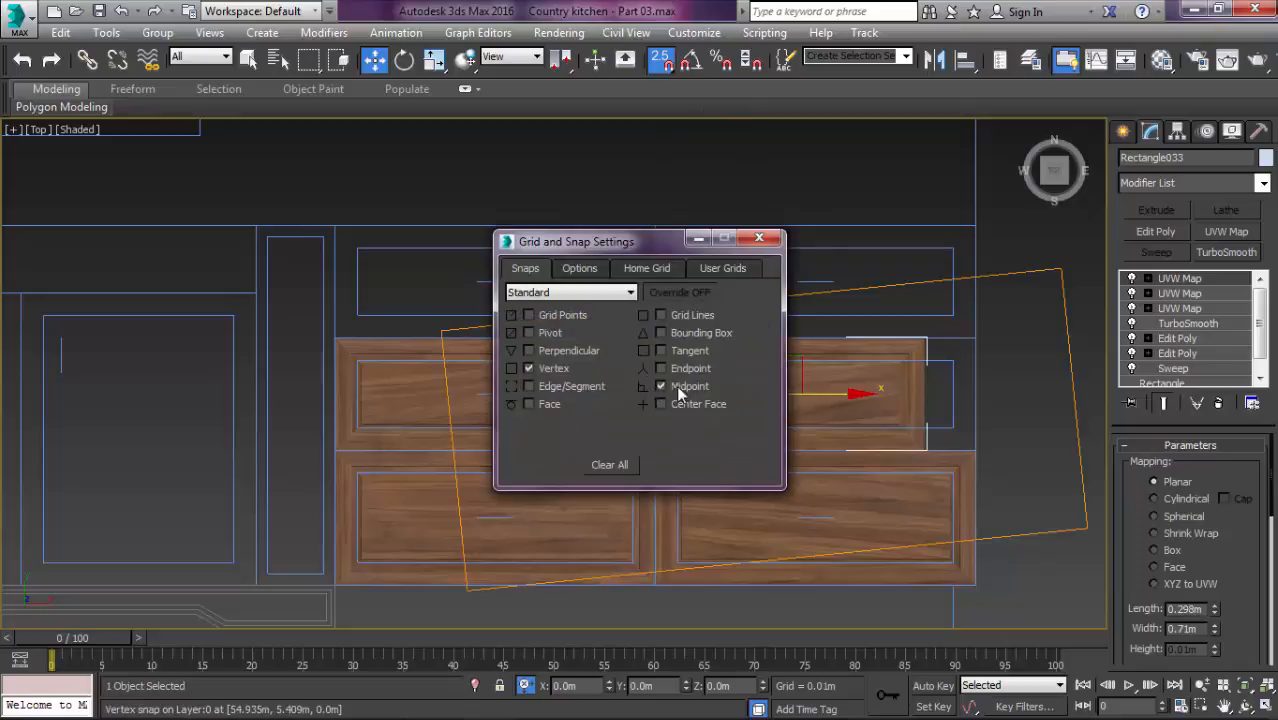
left_click(765, 240)
scroll(880, 392, "up", 3)
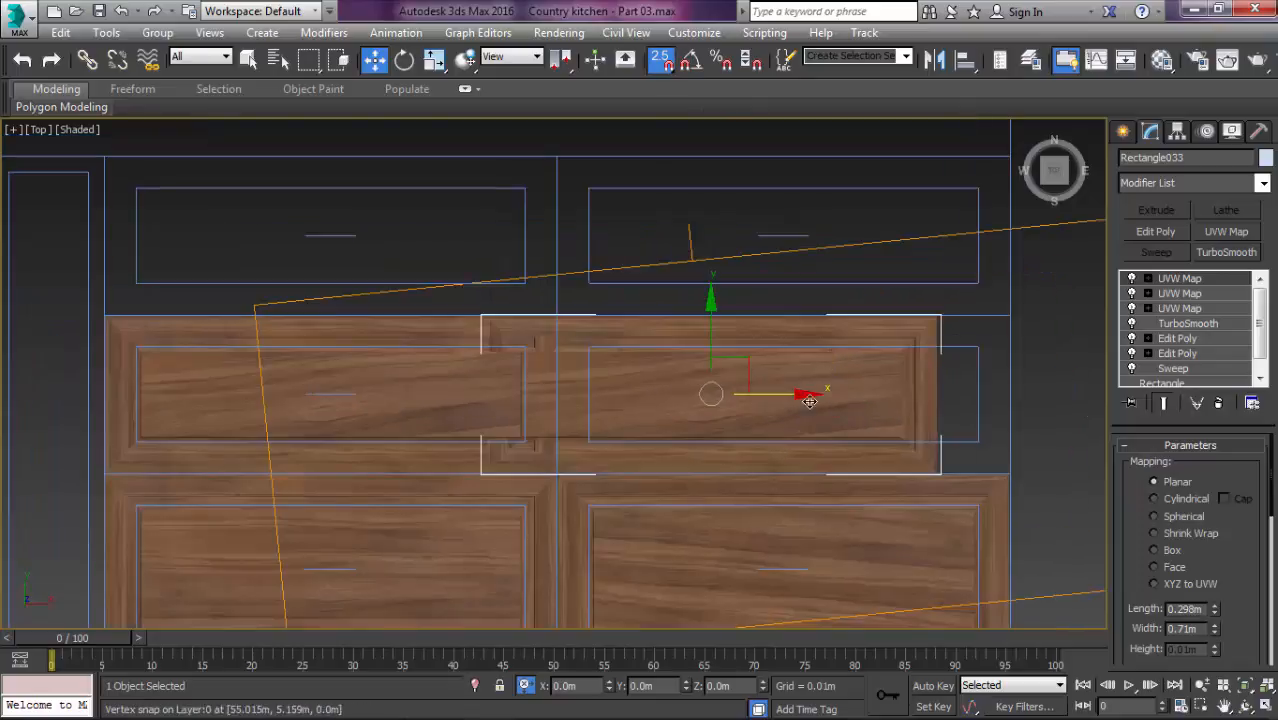
left_click_drag(798, 395, 833, 345)
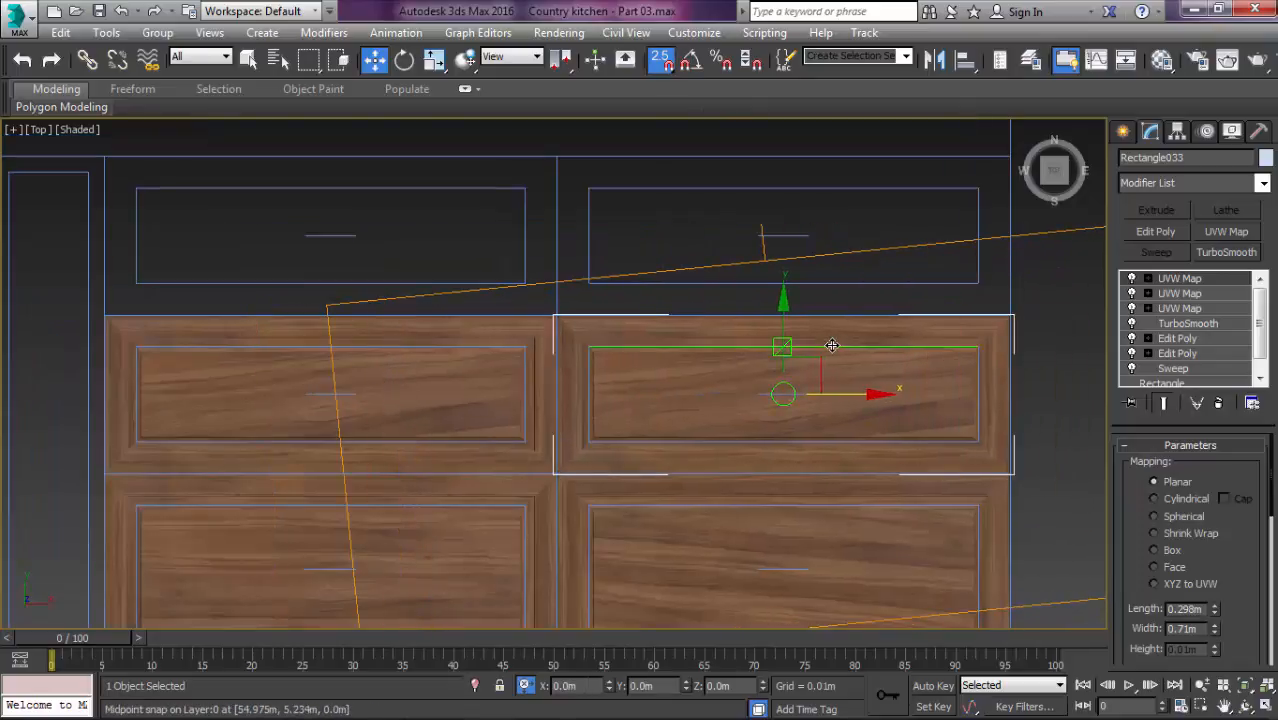
scroll(577, 363, "up", 3)
scroll(480, 306, "up", 2)
scroll(476, 305, "down", 5)
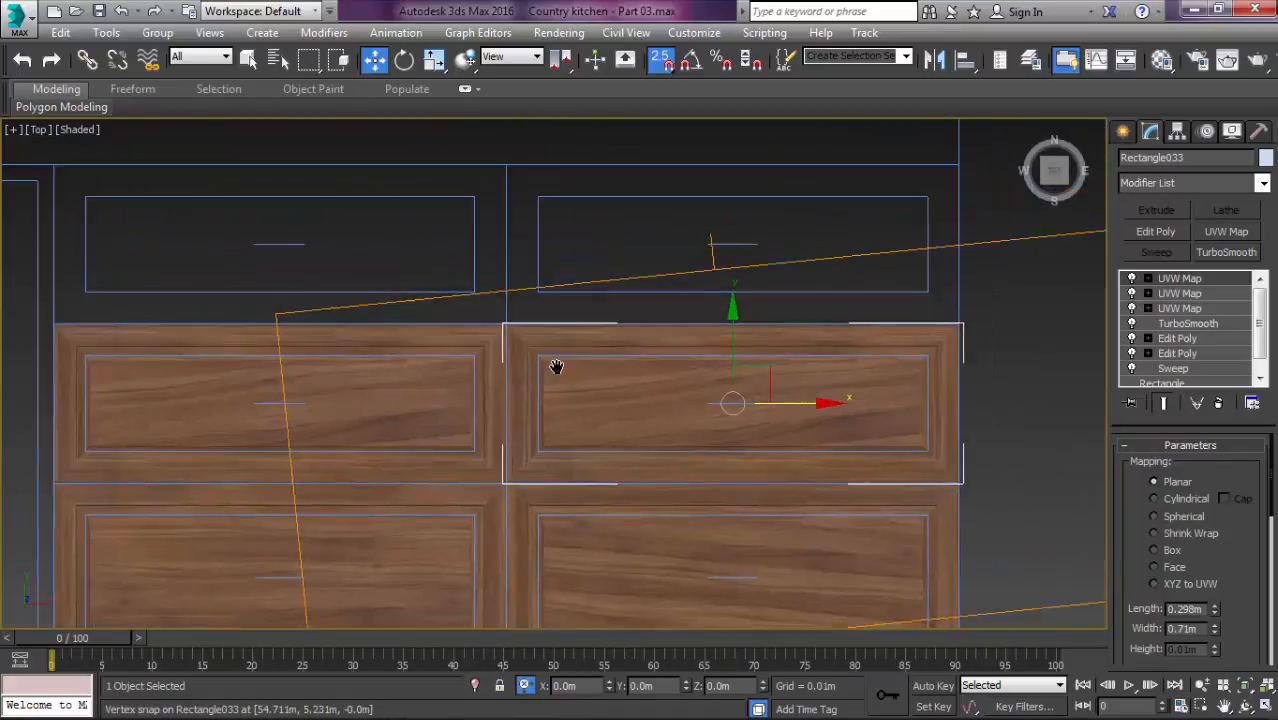
Step: Rotate the new copy's top UVW Map gizmo clockwise to a slight downward tilt and move it down a little
left_click(1185, 279)
key("e")
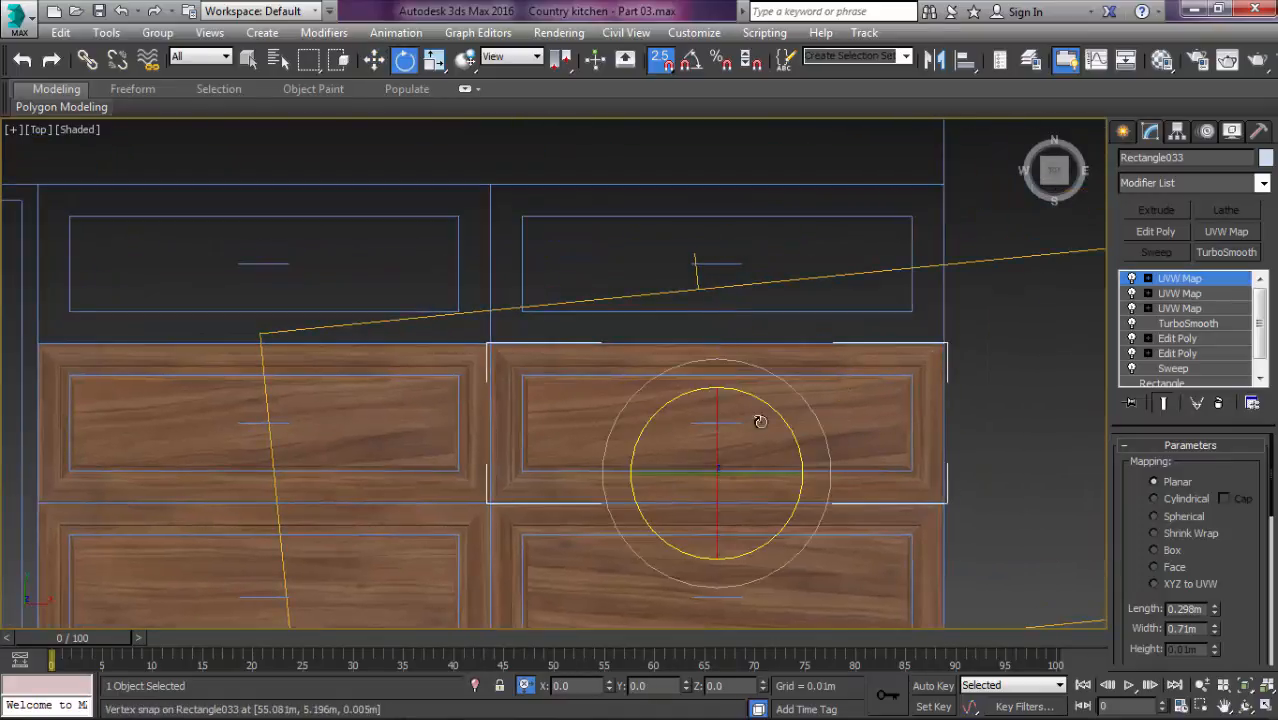
left_click_drag(776, 405, 791, 403)
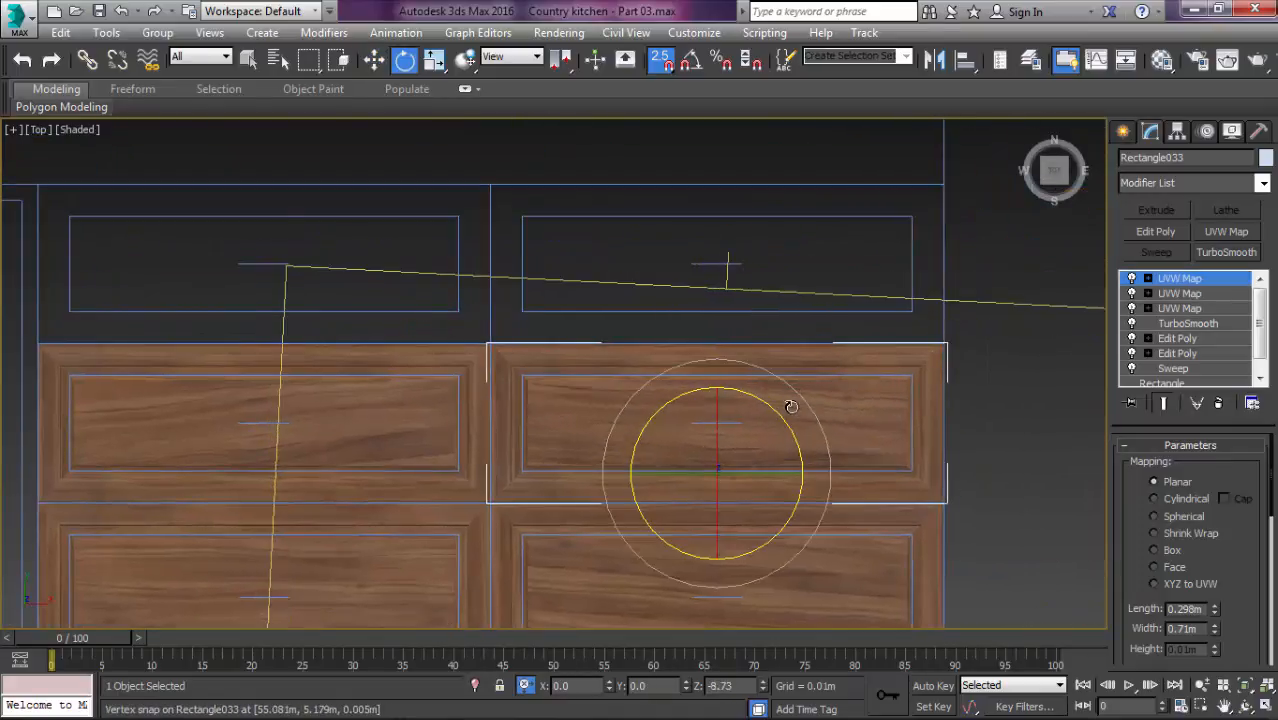
key("w")
left_click_drag(722, 462, 727, 489)
key("ctrl+b")
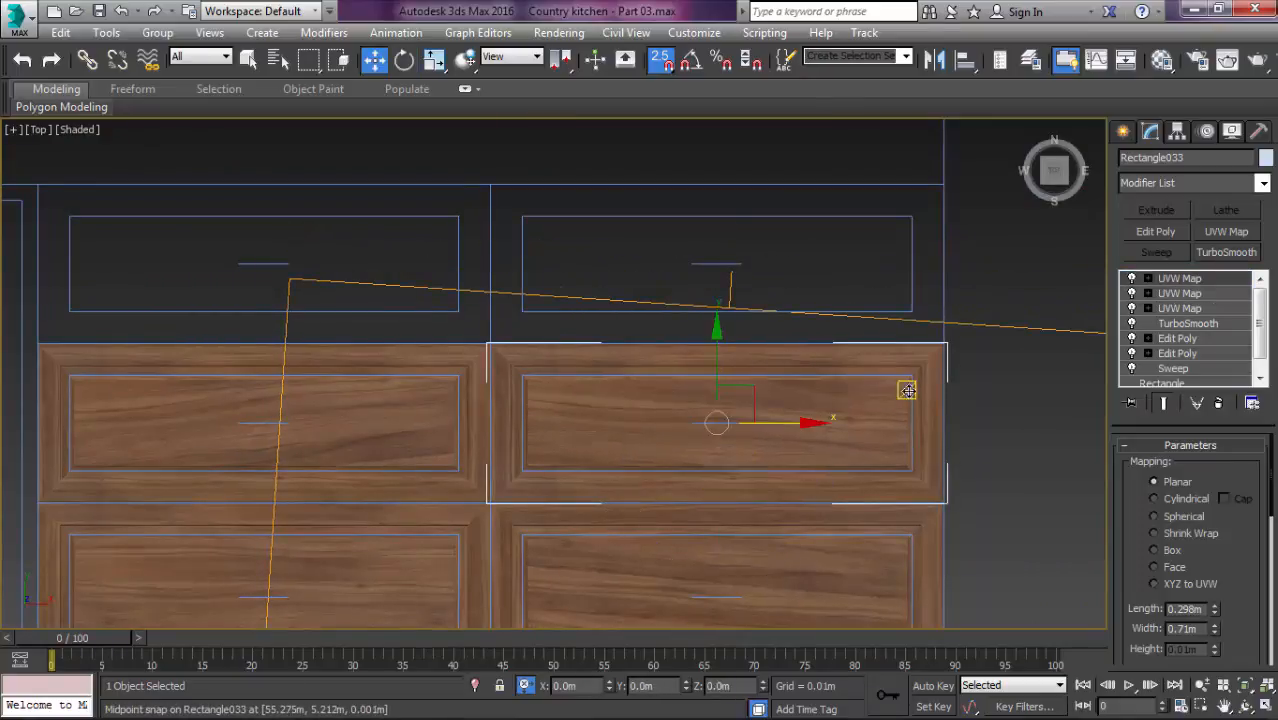
scroll(904, 385, "down", 3)
middle_click_drag(917, 411, 901, 415)
scroll(858, 378, "up", 5)
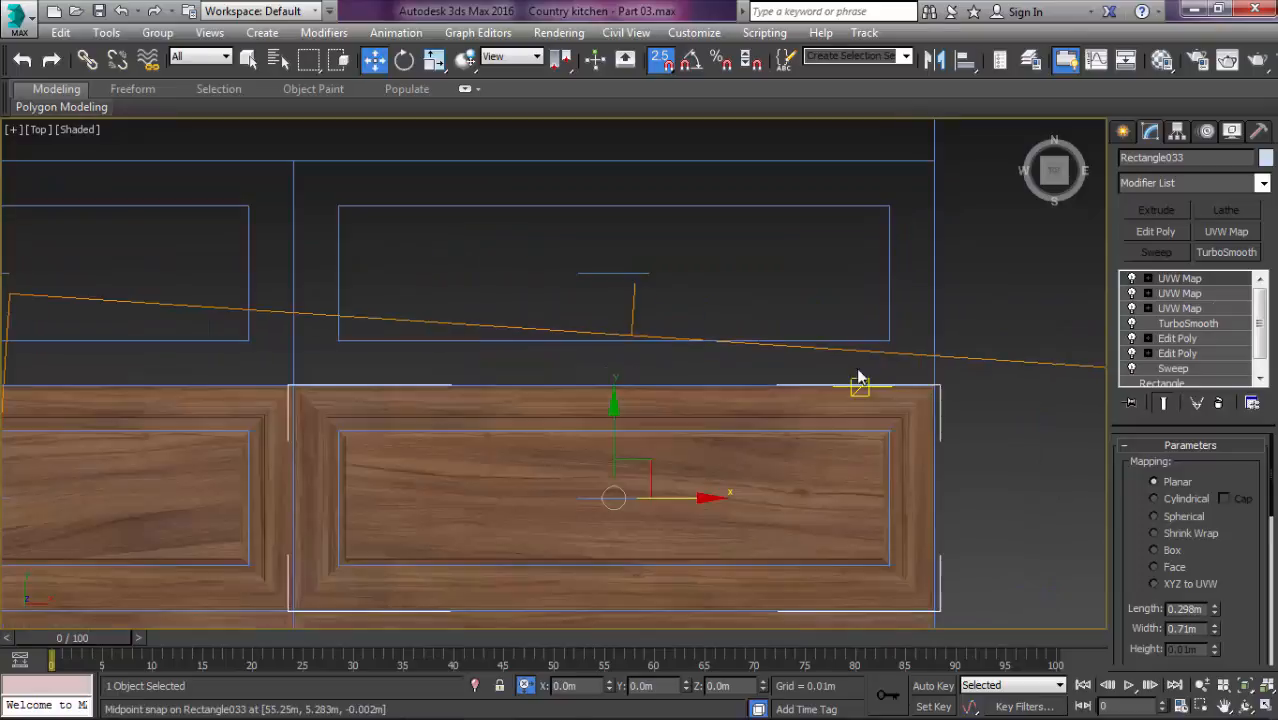
Step: Shift the gizmo of the new copy's middle UVW Map to the right and slightly up
left_click(1185, 293)
key("ctrl+b")
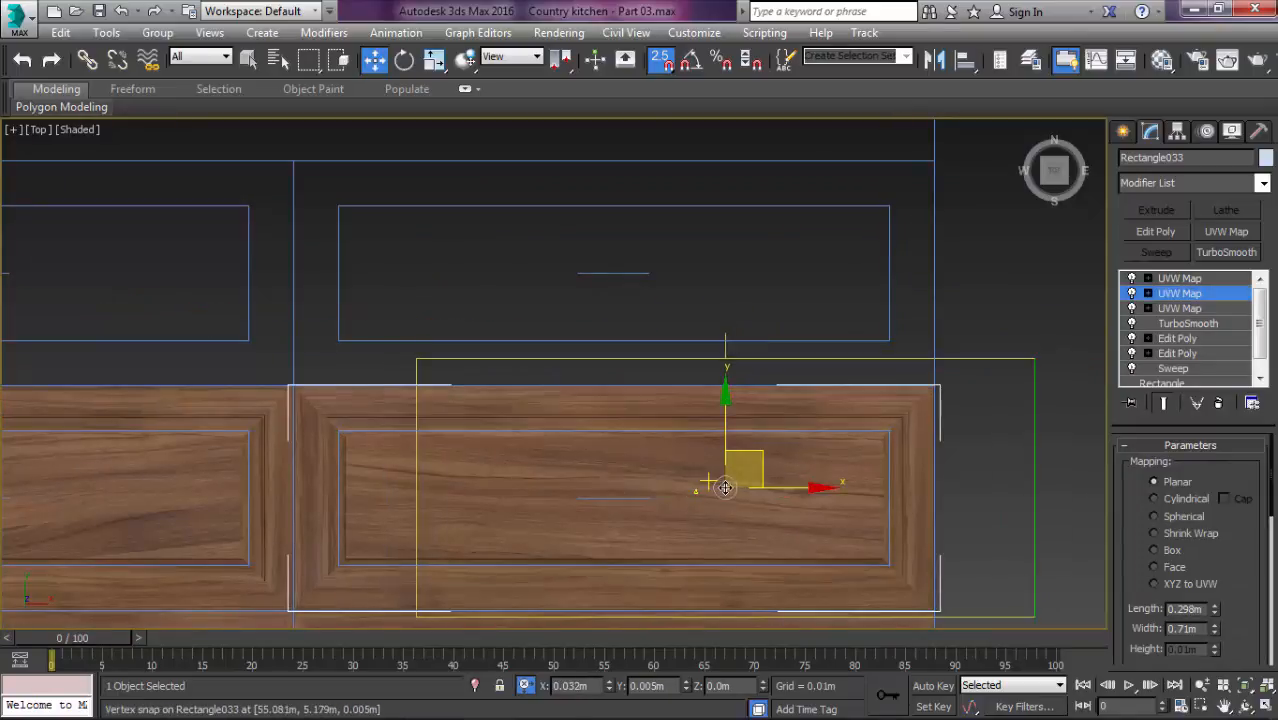
left_click_drag(725, 487, 708, 480)
Step: Move the gizmo of the middle-right drawer front's bottom UVW Map to the right and up
left_click(1168, 310)
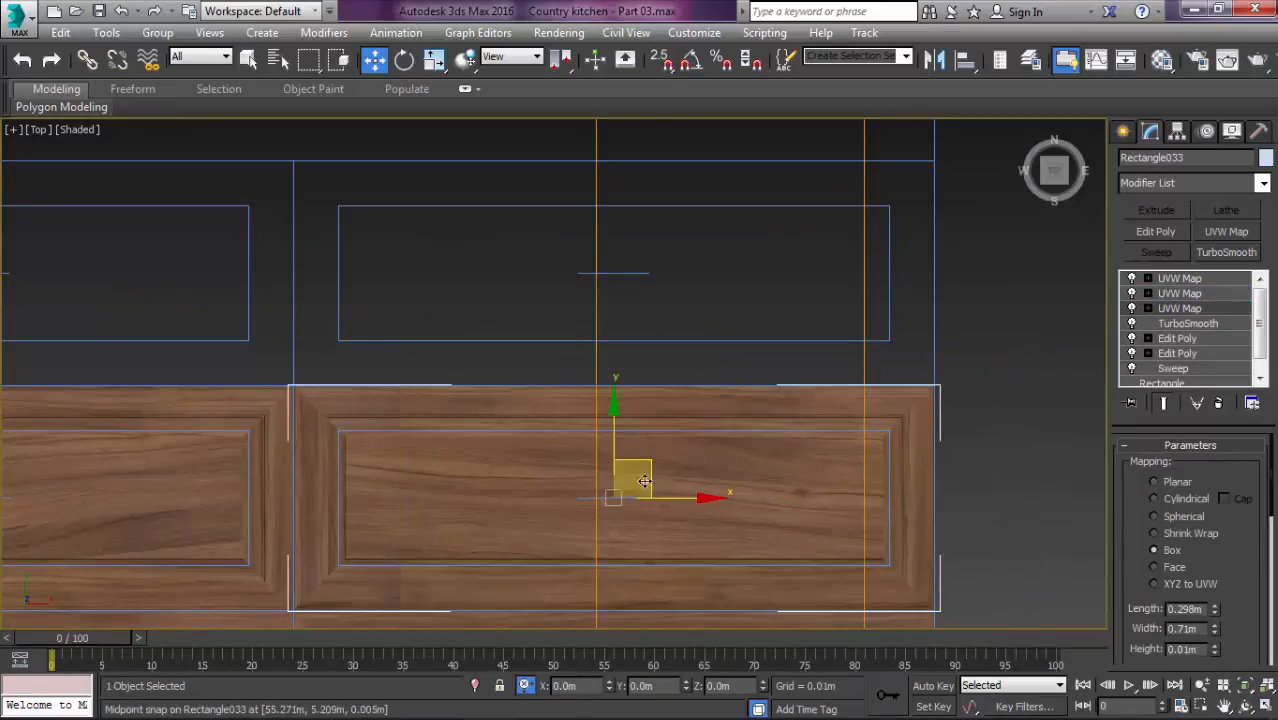
key("ctrl+z")
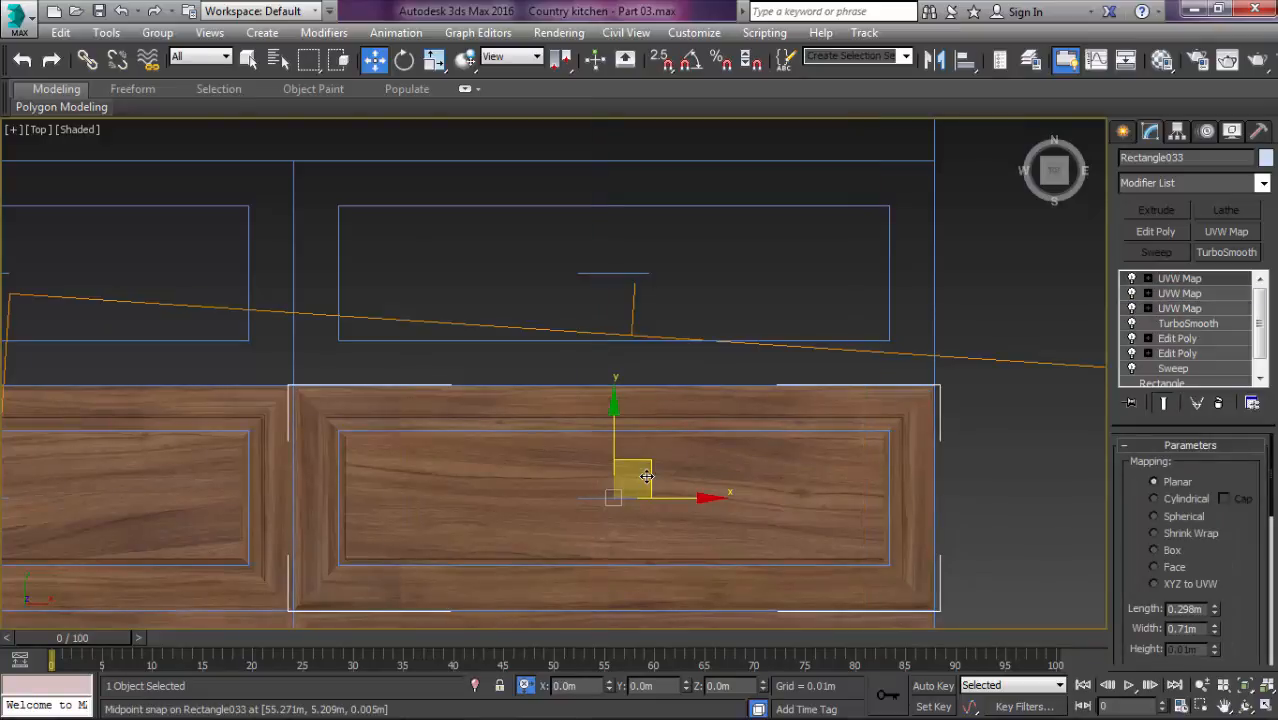
left_click(1205, 308)
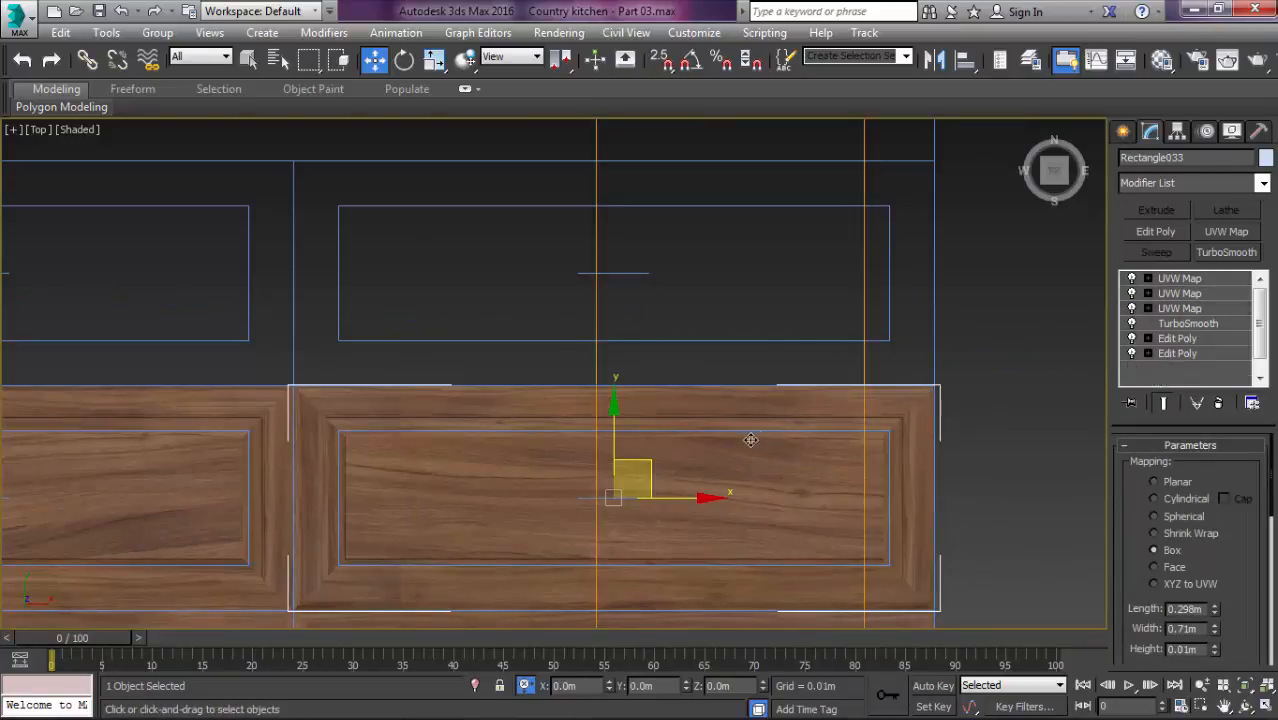
left_click_drag(764, 336, 868, 272)
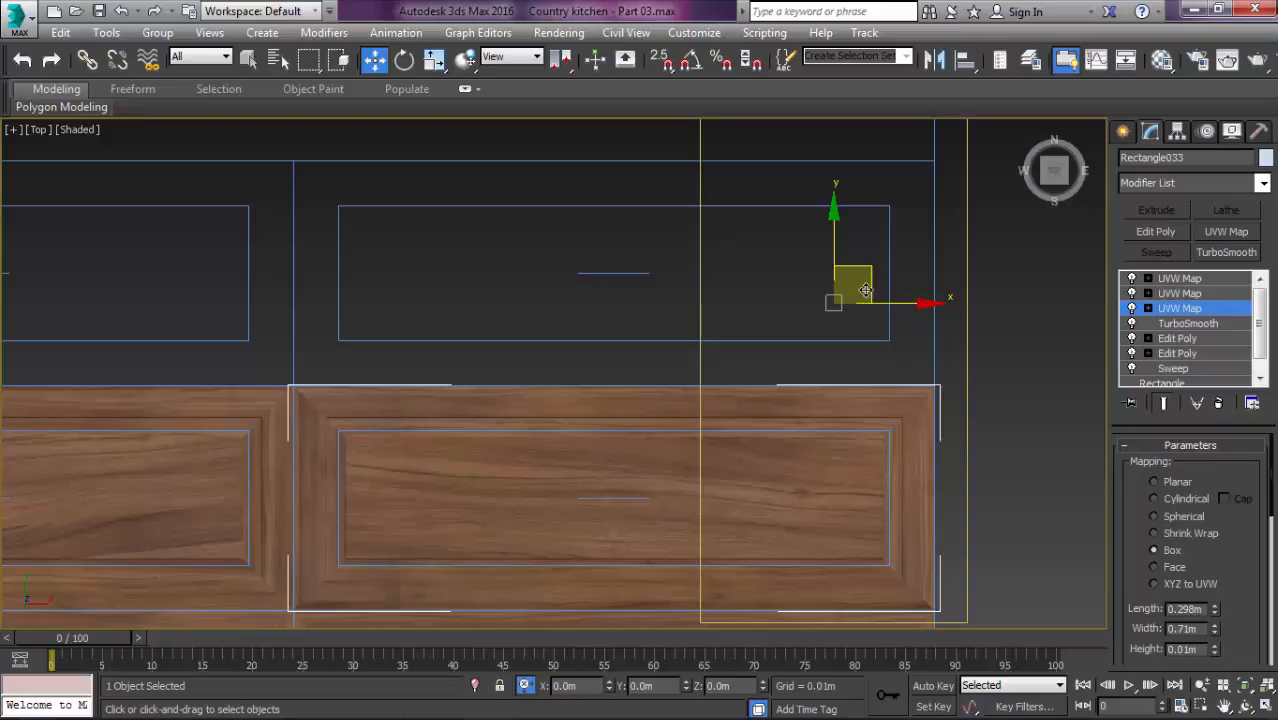
Step: Copy the middle-right drawer front up into the empty opening above it, using snapping to align it
scroll(860, 290, "down", 3)
middle_click_drag(680, 395, 800, 389)
scroll(800, 400, "up", 1)
key("s")
scroll(795, 390, "down", 1)
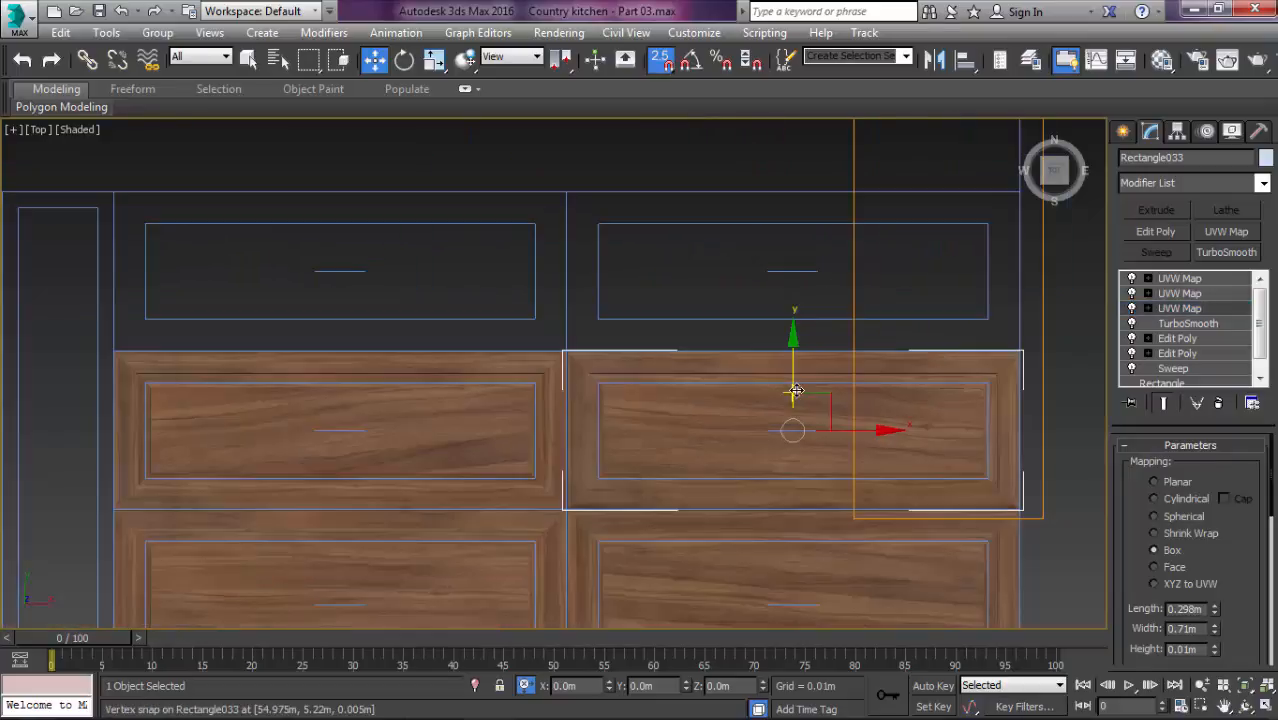
mouse_move(790, 386)
left_mouse_down("shift")
mouse_move(790, 226)
mouse_move(599, 274)
left_mouse_up("shift")
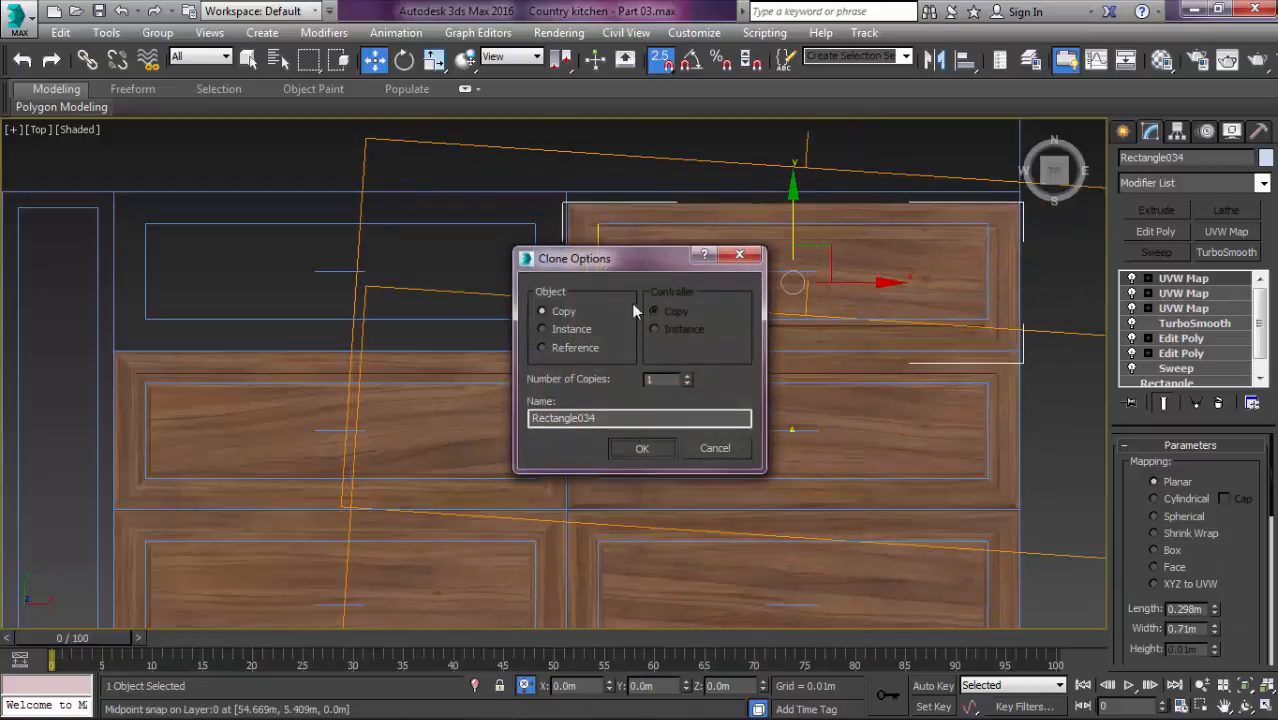
key("Return")
Step: Shift the gizmos of the new copy's bottom and middle UVW Maps to the right and down
middle_click_drag(796, 313, 734, 333)
left_click(1180, 308)
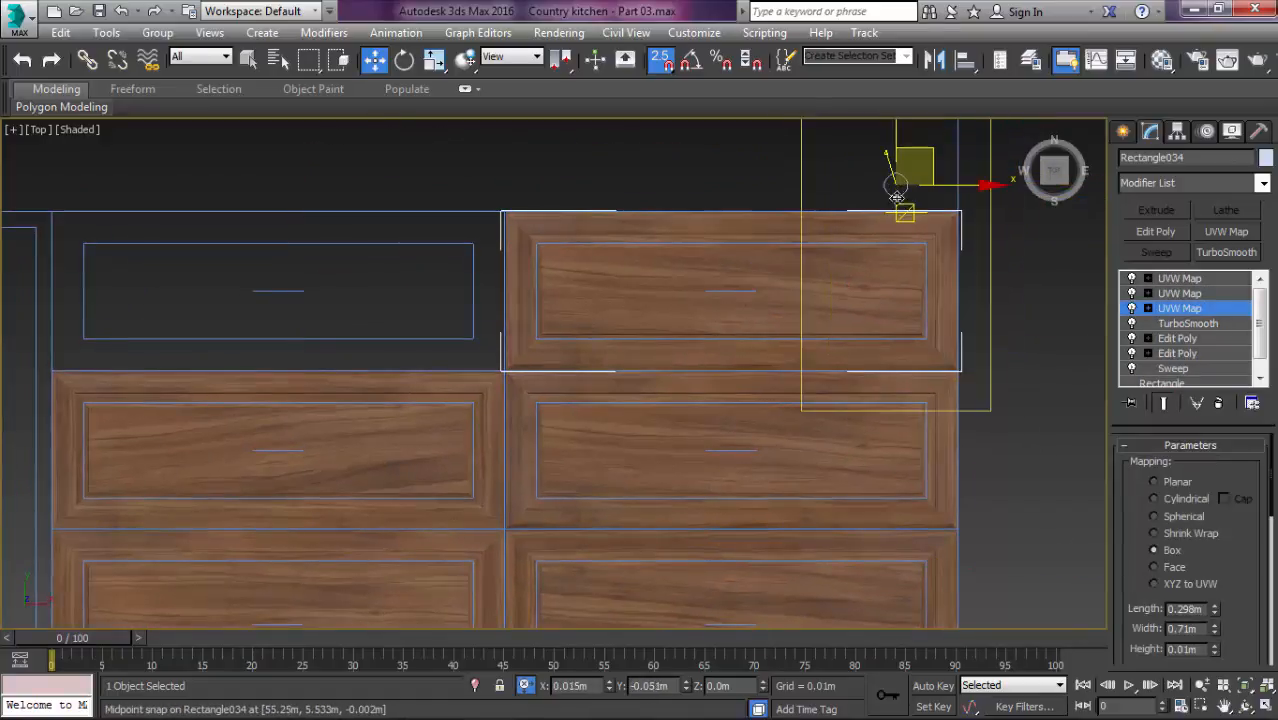
left_click(1175, 293)
key("1")
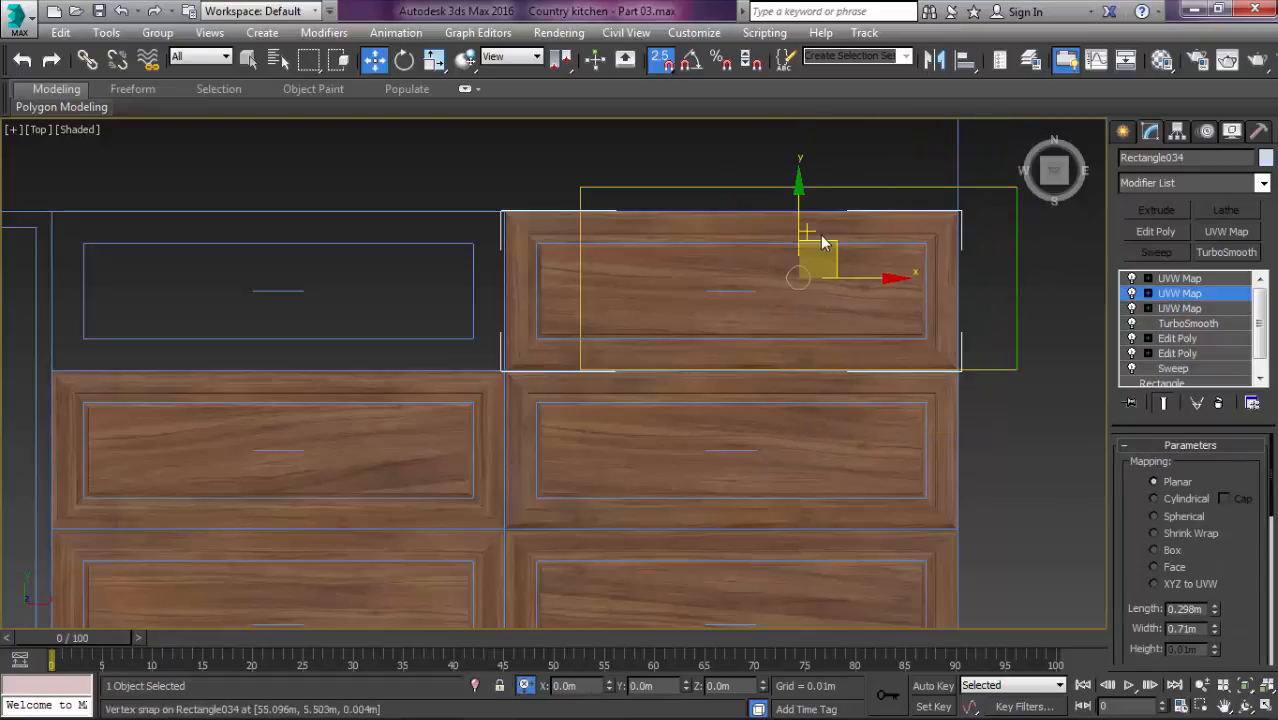
left_click_drag(822, 238, 1049, 313)
Step: Tilt the new copy's top UVW Map gizmo slightly counter-clockwise from level, move it up and scale it to about 123%
left_click(1165, 279)
key("1")
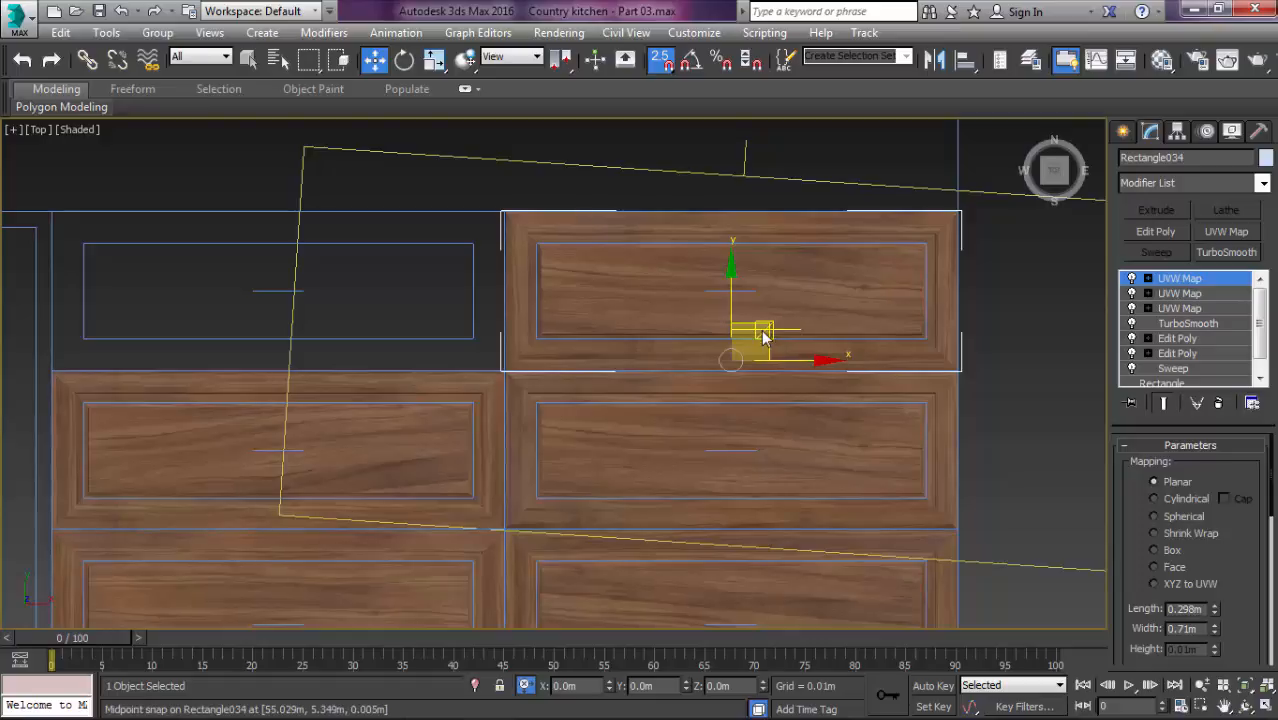
key("e")
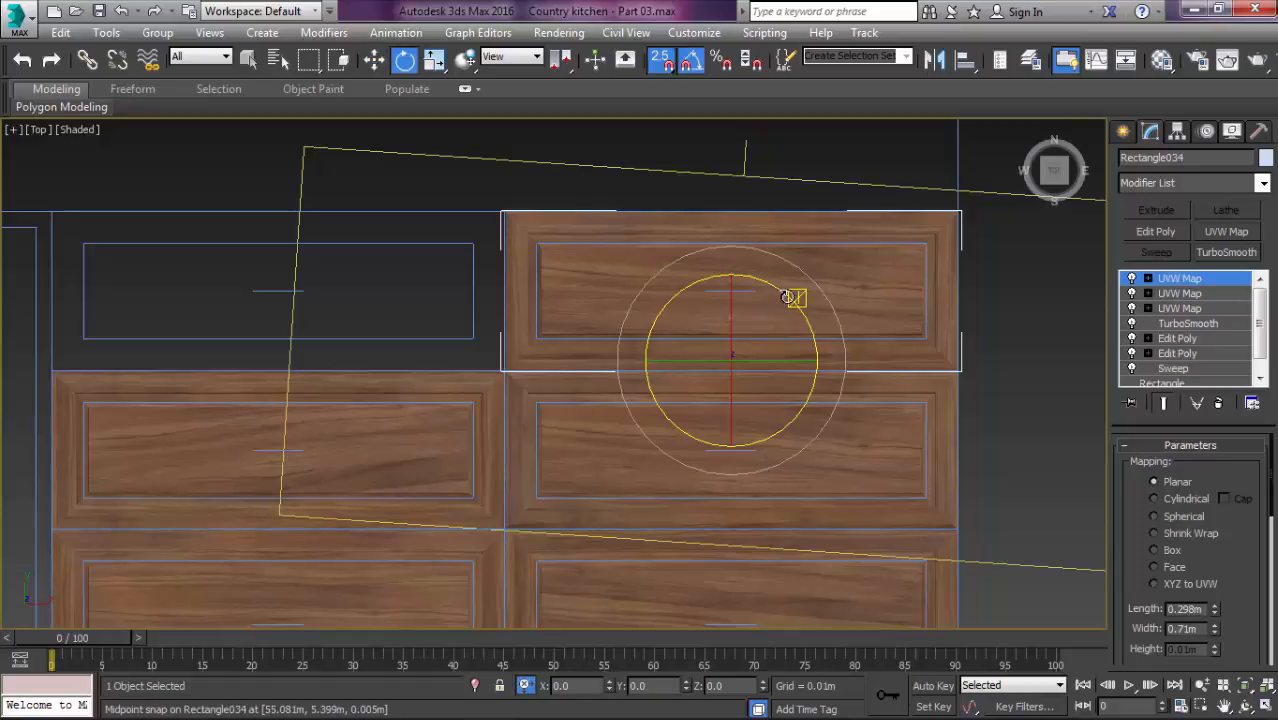
left_click_drag(784, 293, 768, 176)
key("w")
key("r")
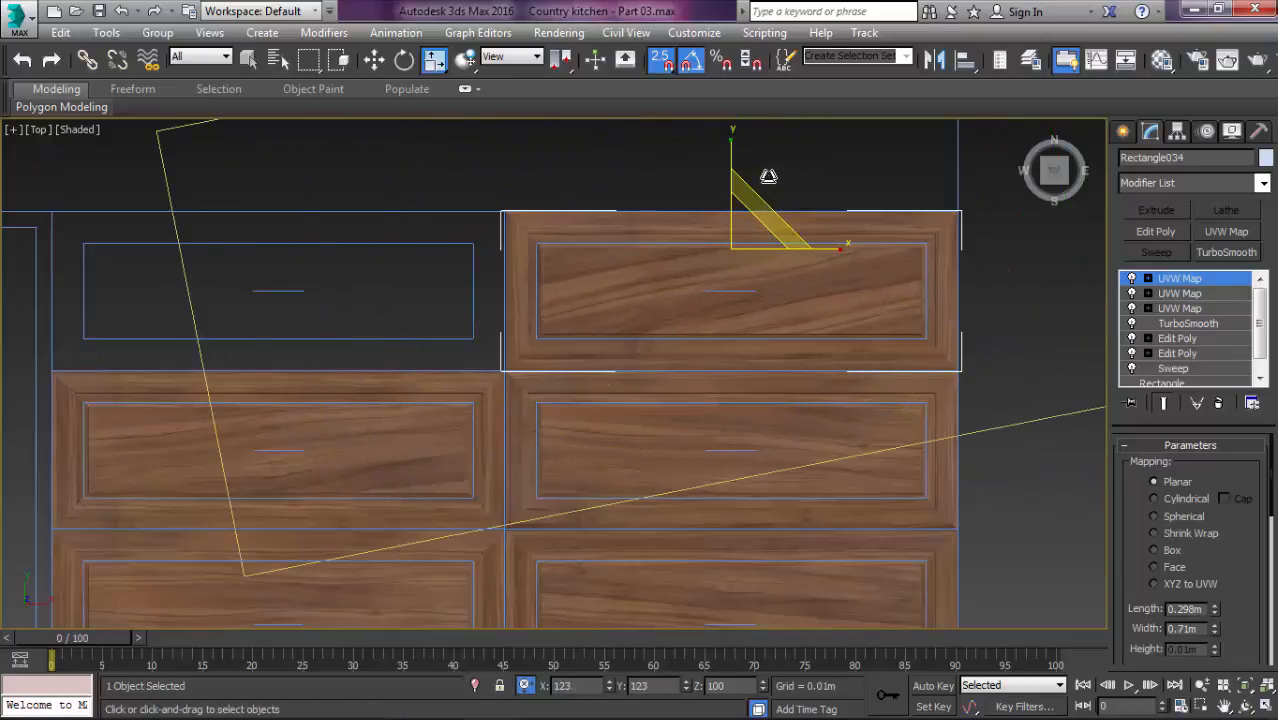
middle_click_drag(758, 217, 782, 232)
key("e")
left_click_drag(803, 205, 817, 202)
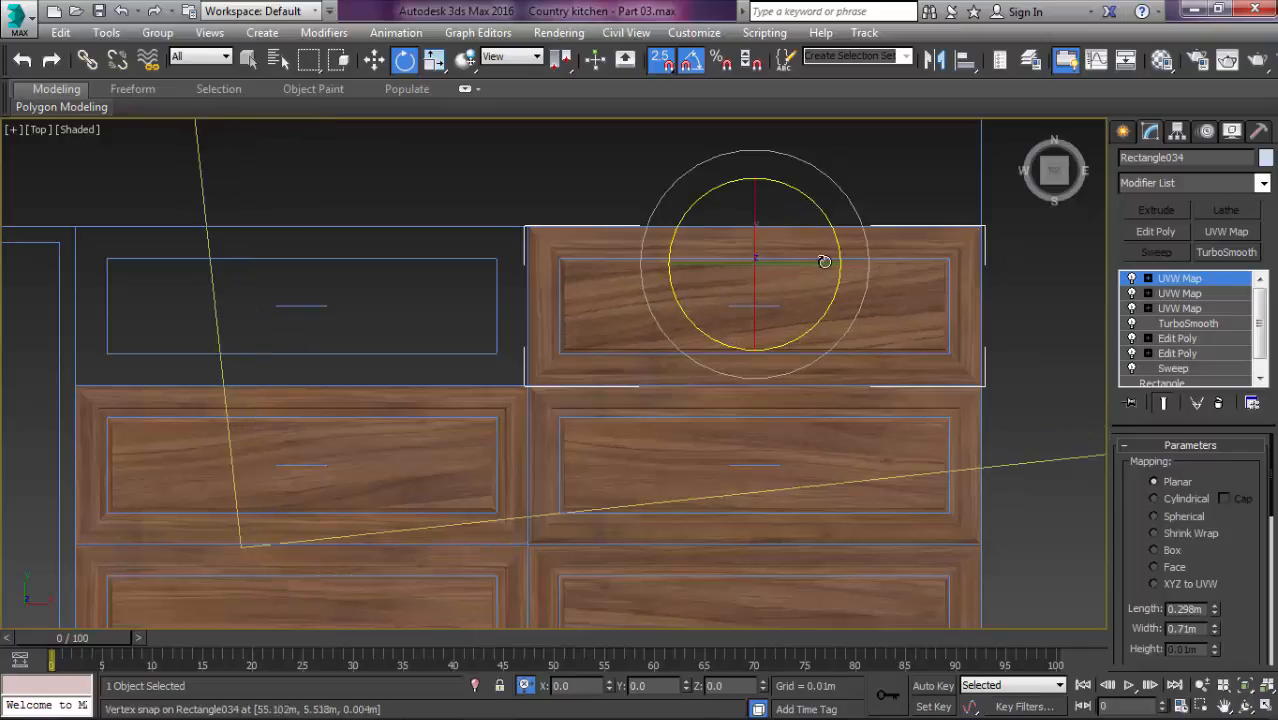
scroll(827, 282, "down", 3)
scroll(619, 264, "up", 3)
middle_click_drag(619, 262, 663, 275)
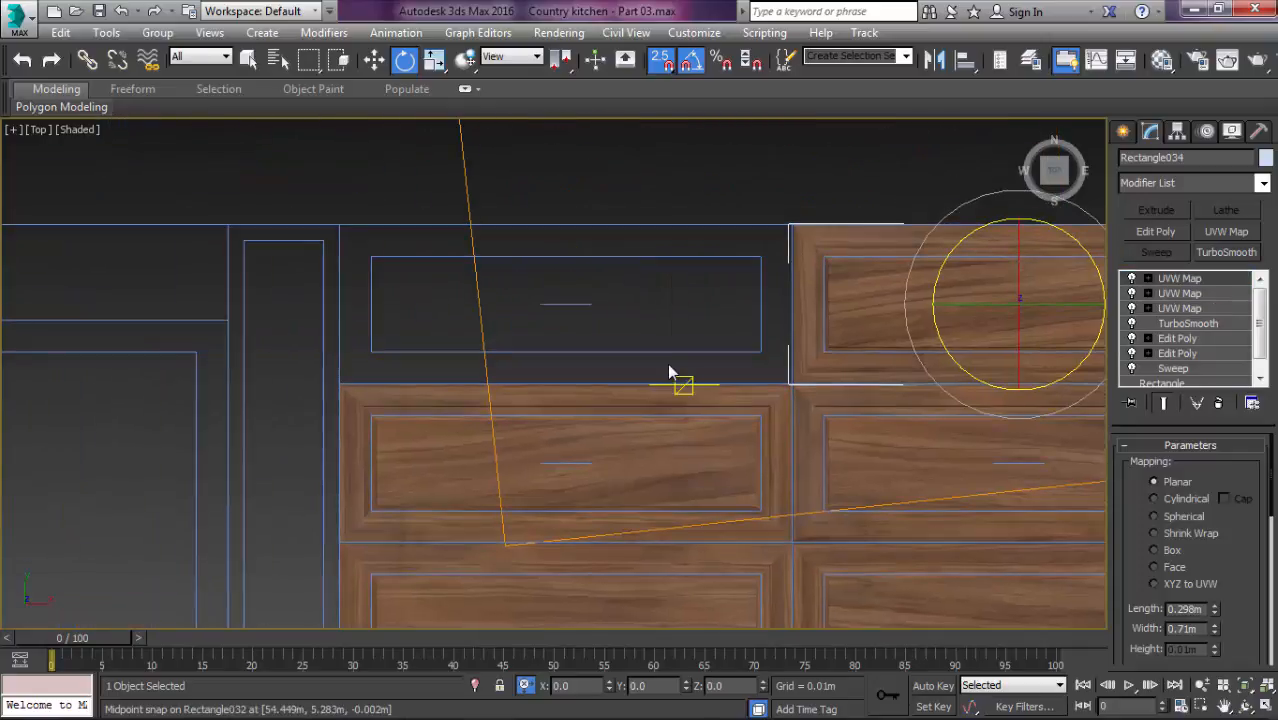
left_click(670, 372)
left_click(948, 284)
scroll(823, 288, "down", 2)
middle_click_drag(823, 288, 714, 308)
key("w")
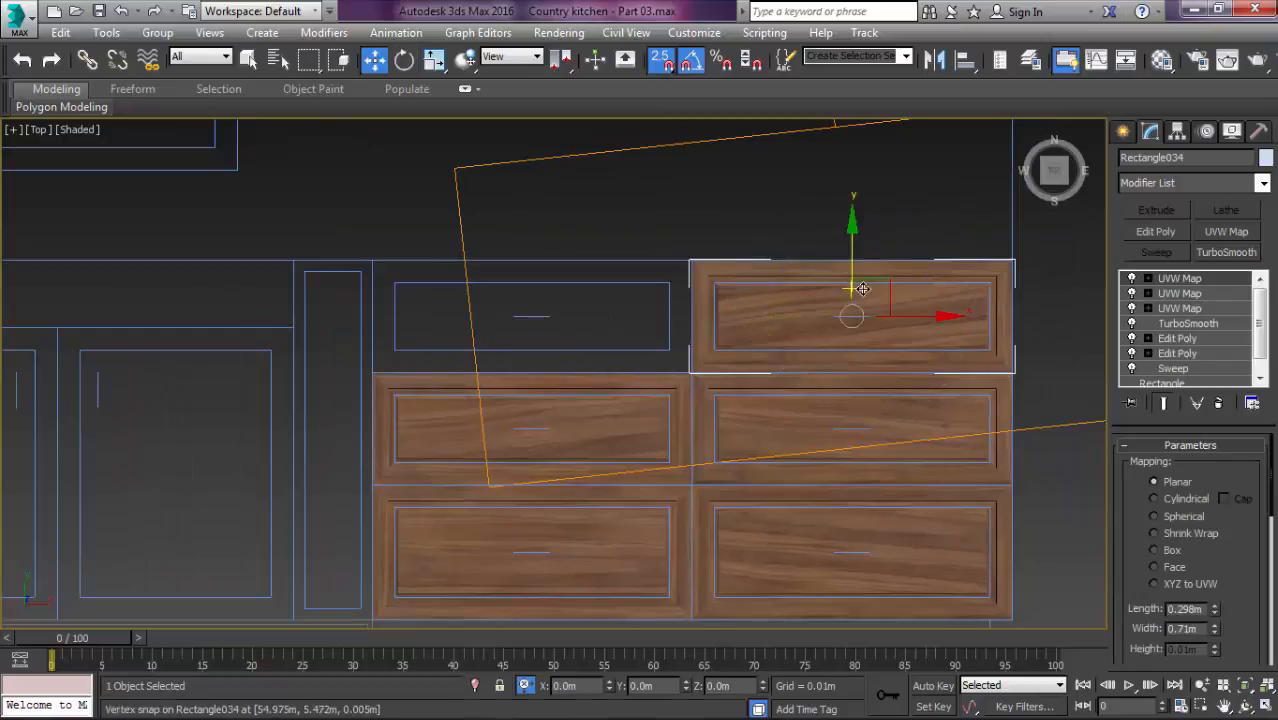
mouse_move(865, 300)
left_mouse_down()
mouse_move(666, 328)
mouse_move(540, 307)
left_mouse_up()
key("Return")
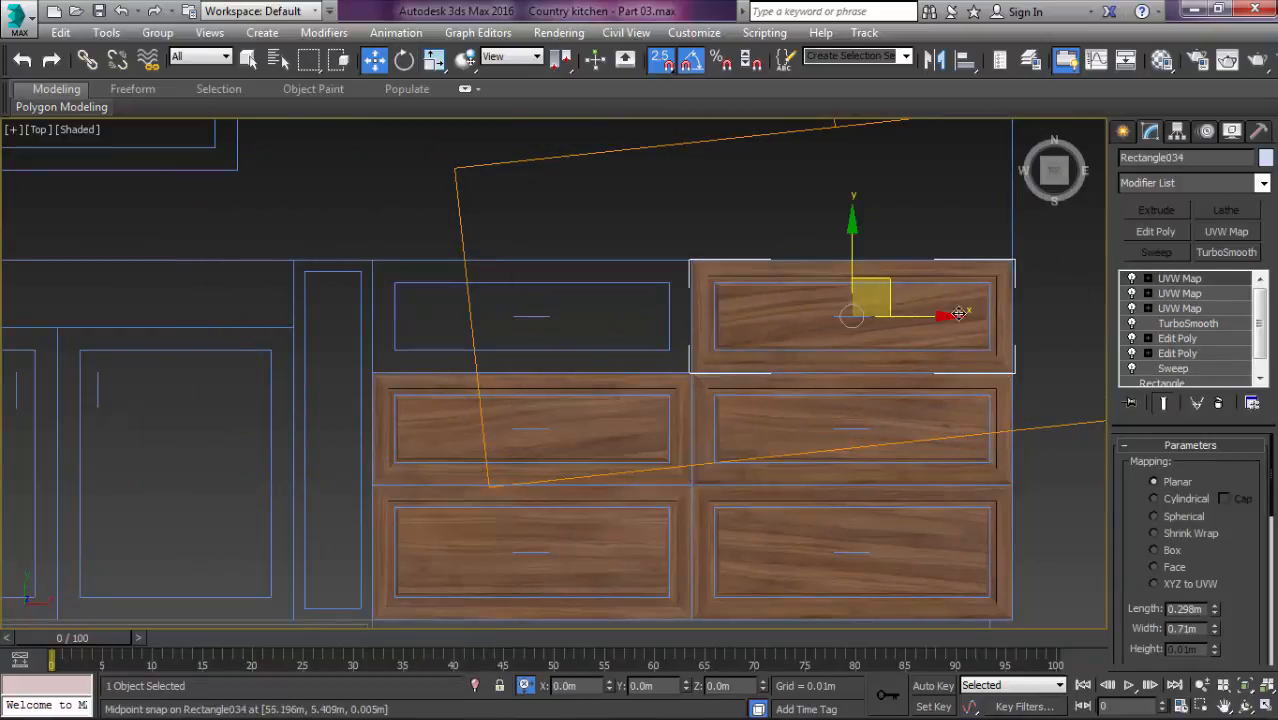
mouse_move(966, 318)
left_mouse_down()
mouse_move(565, 316)
mouse_move(546, 287)
mouse_move(622, 349)
left_mouse_up()
left_click(728, 452)
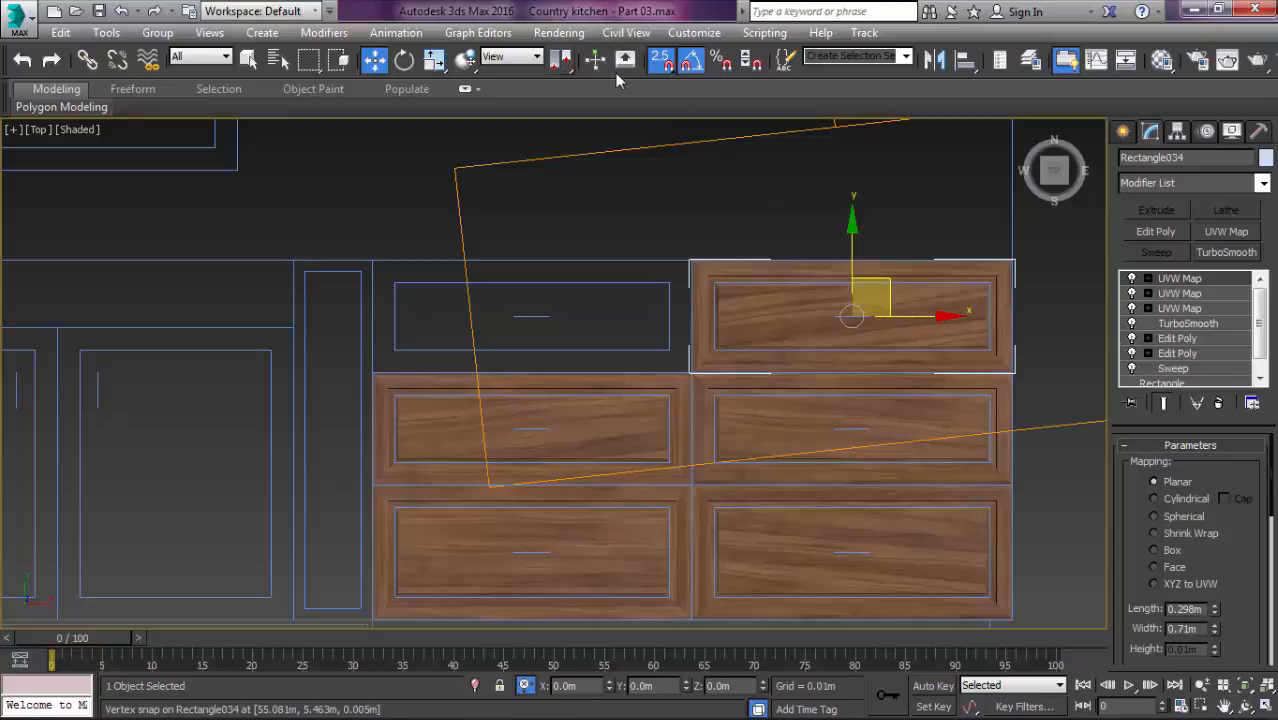
Step: Check the snap toggle in Axis Constraints and copy the top-right drawer front along X into the opening on its left
right_click(541, 73)
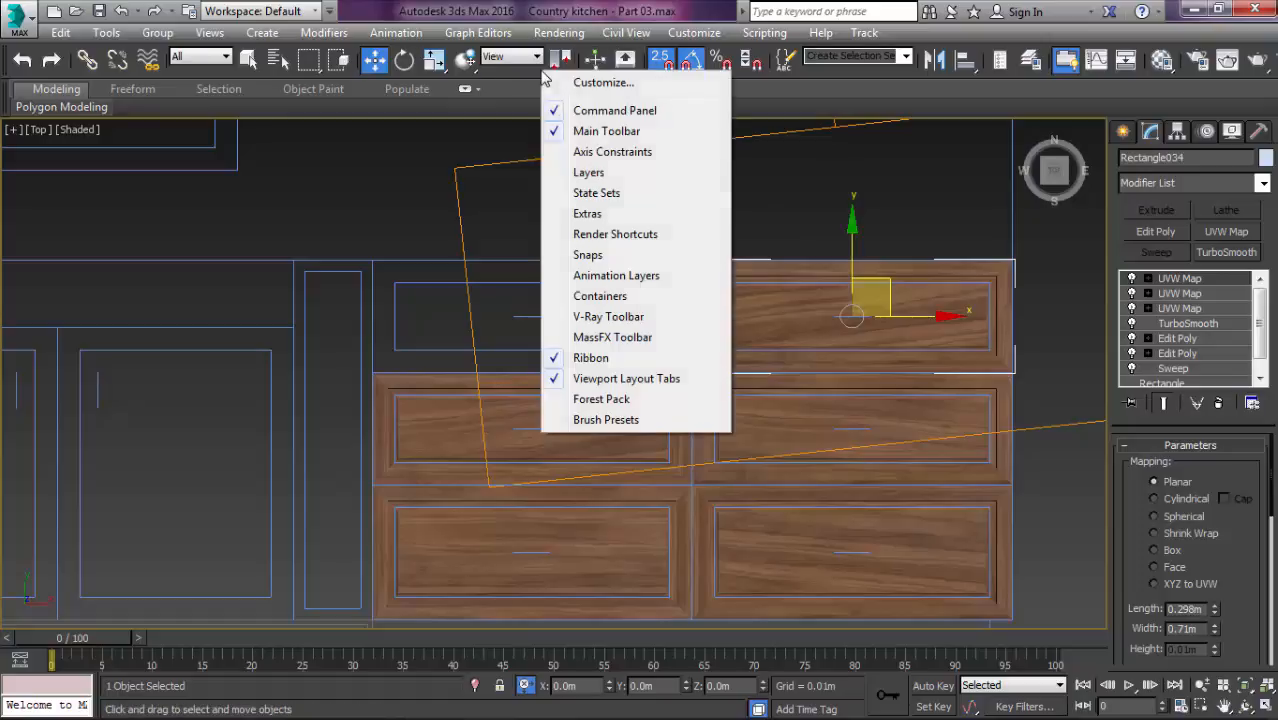
left_click(645, 152)
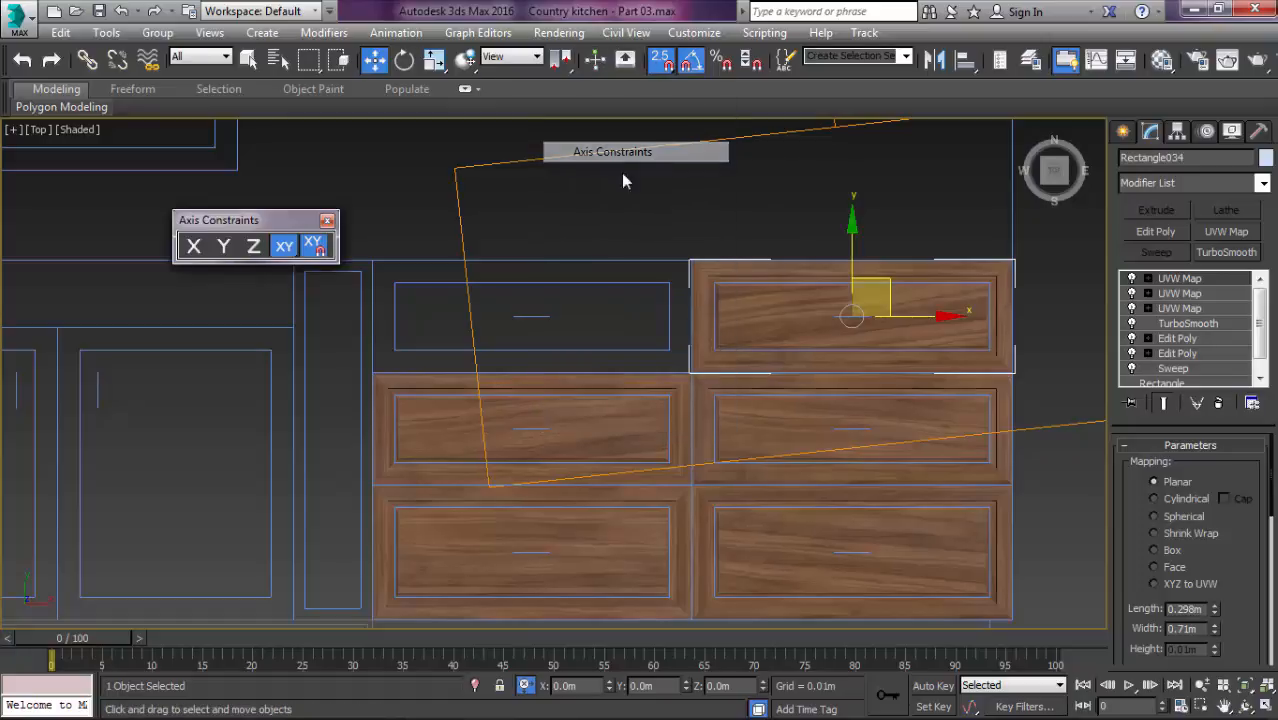
left_click(312, 248)
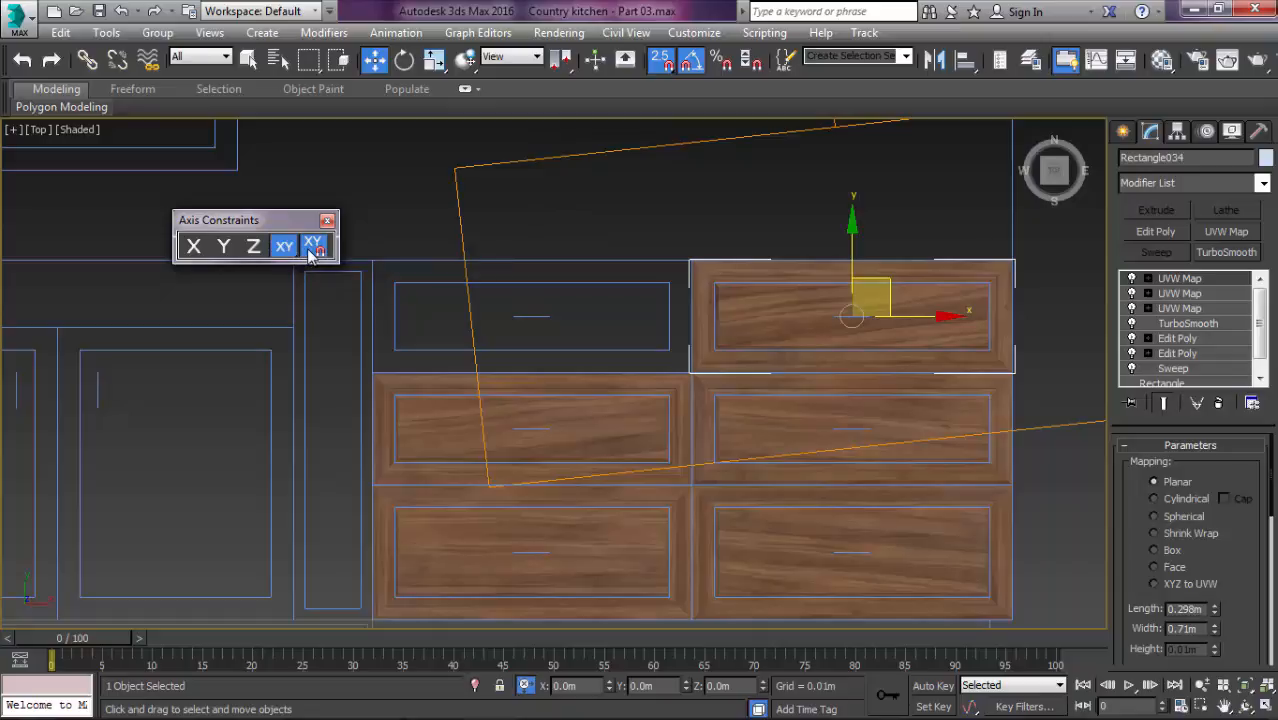
left_click(328, 221)
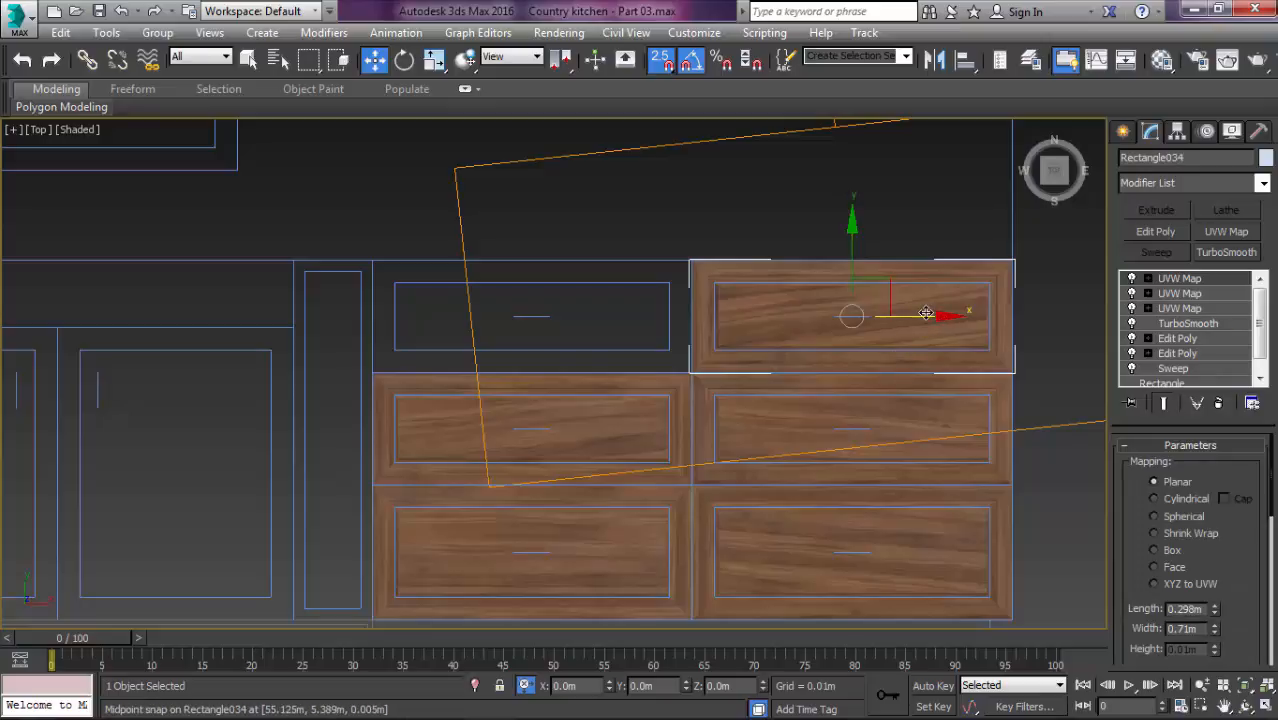
left_click_drag(928, 317, 585, 289, "shift")
left_click(642, 447)
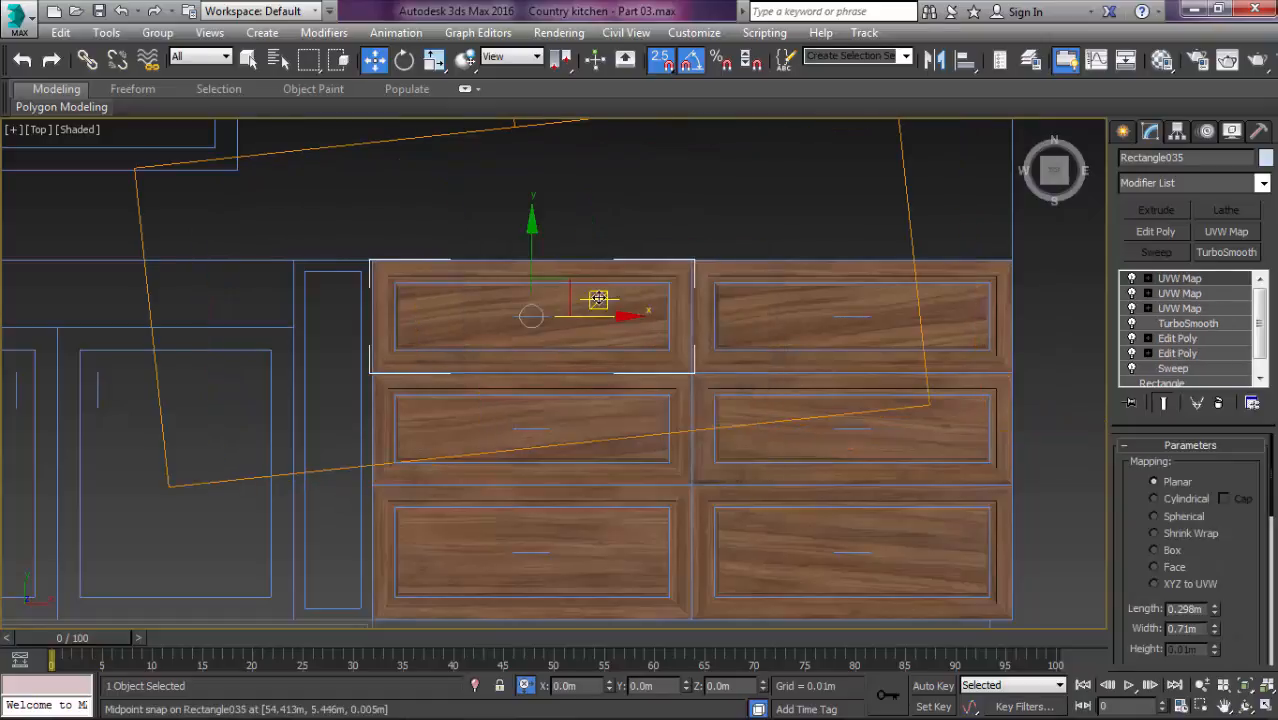
Step: Rotate the top-left copy's top UVW Map gizmo clockwise to nearly level, enlarge it slightly and move it down a little
middle_click_drag(640, 246, 680, 262)
scroll(680, 262, "up", 4)
scroll(747, 294, "up", 2)
scroll(850, 285, "down", 2)
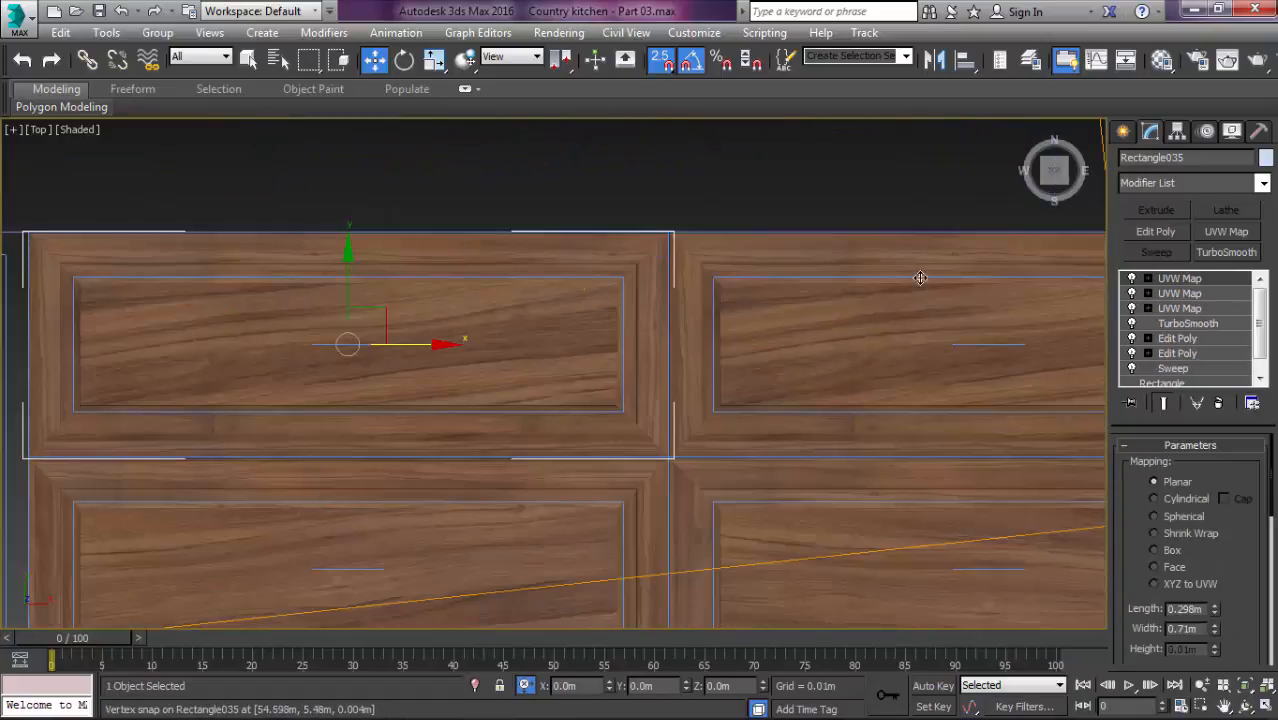
middle_click_drag(800, 316, 963, 297)
left_click(1180, 278)
key("e")
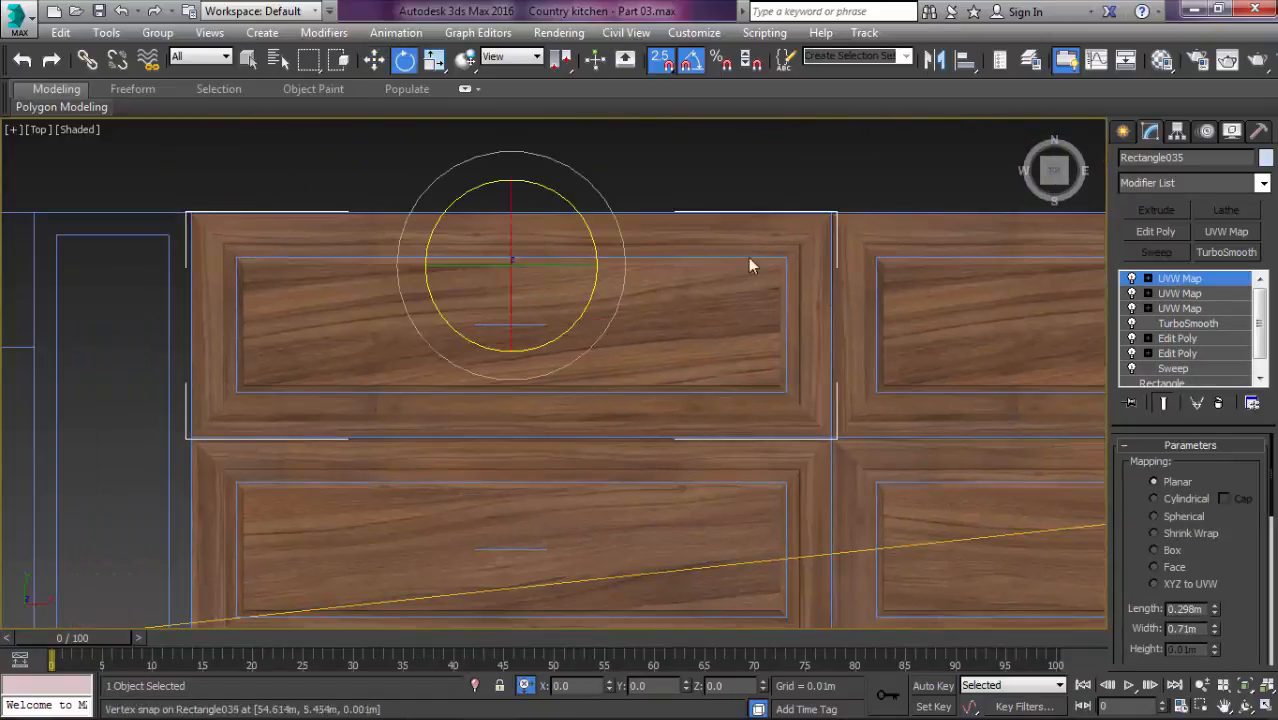
left_click_drag(562, 200, 559, 200)
key("r")
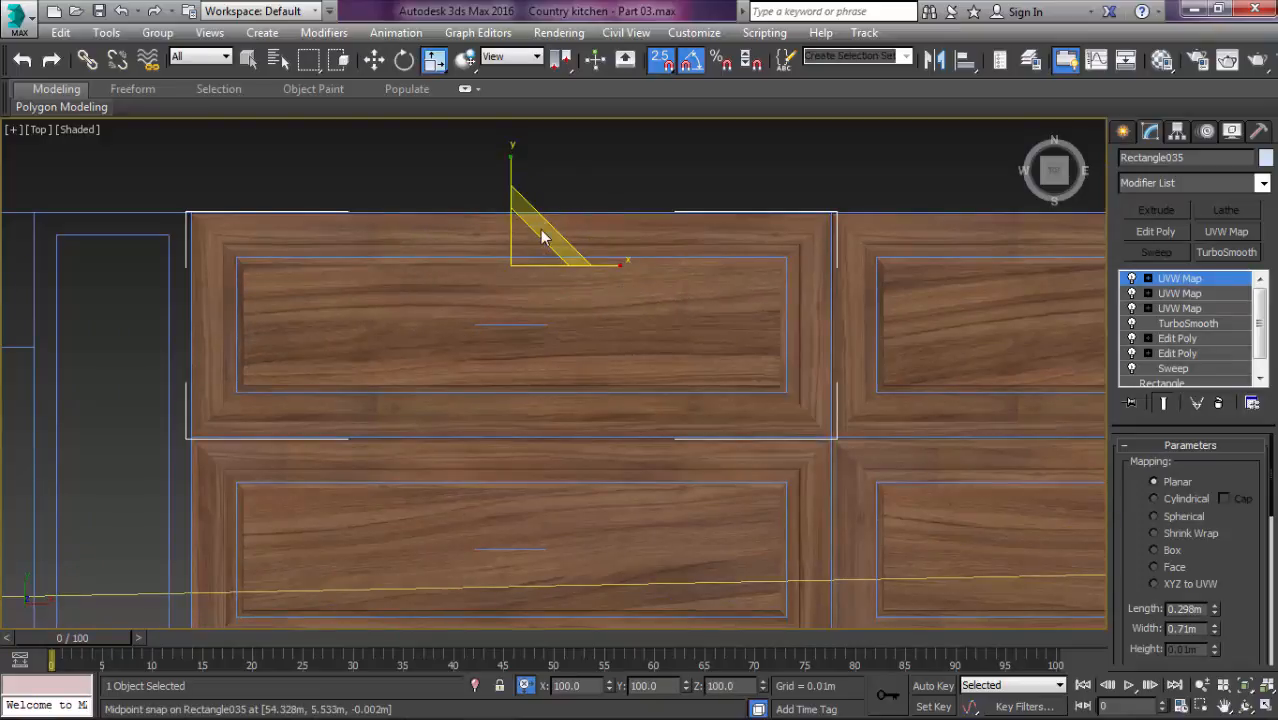
key("w")
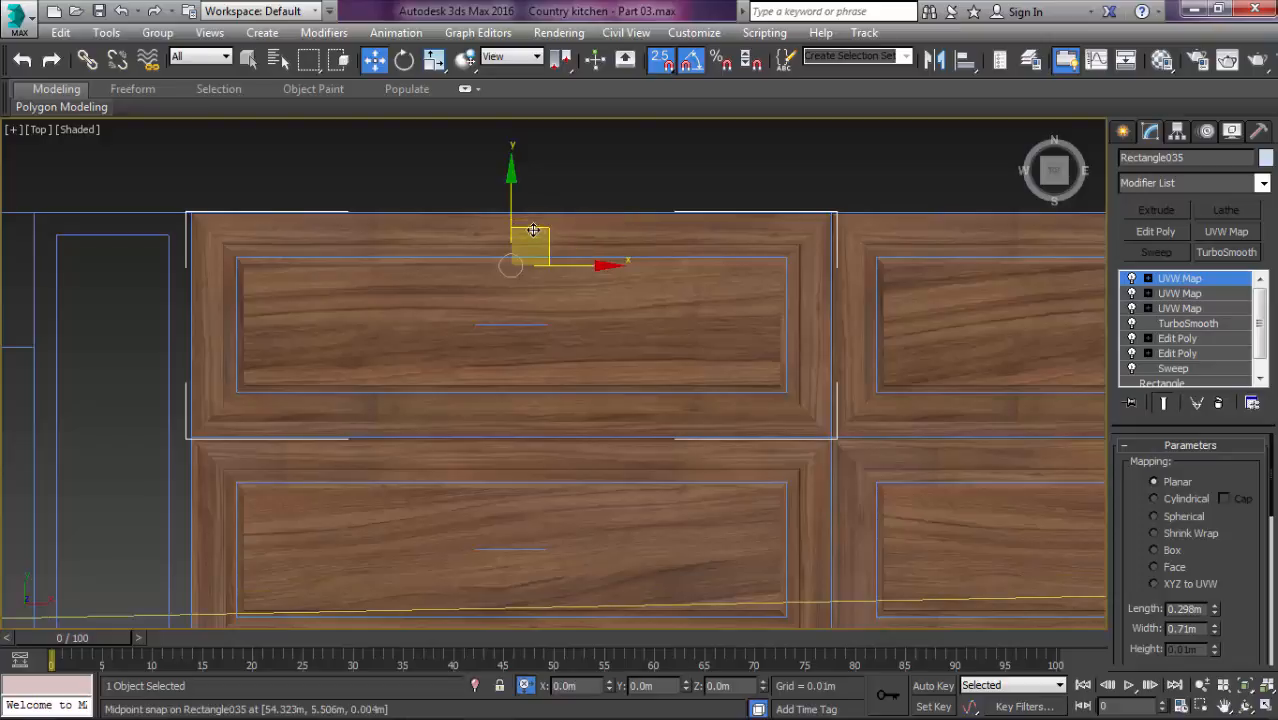
left_click_drag(514, 294, 514, 296)
scroll(534, 282, "down", 6)
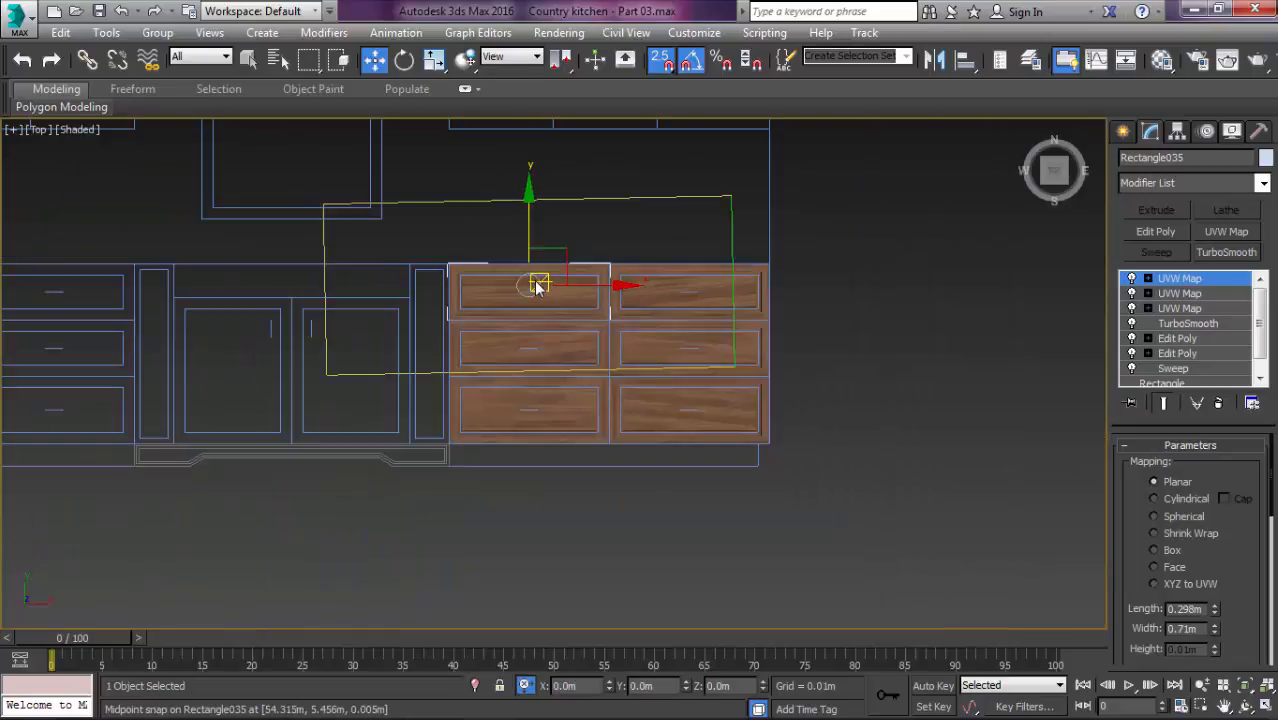
middle_click_drag(644, 509, 697, 508)
key("1")
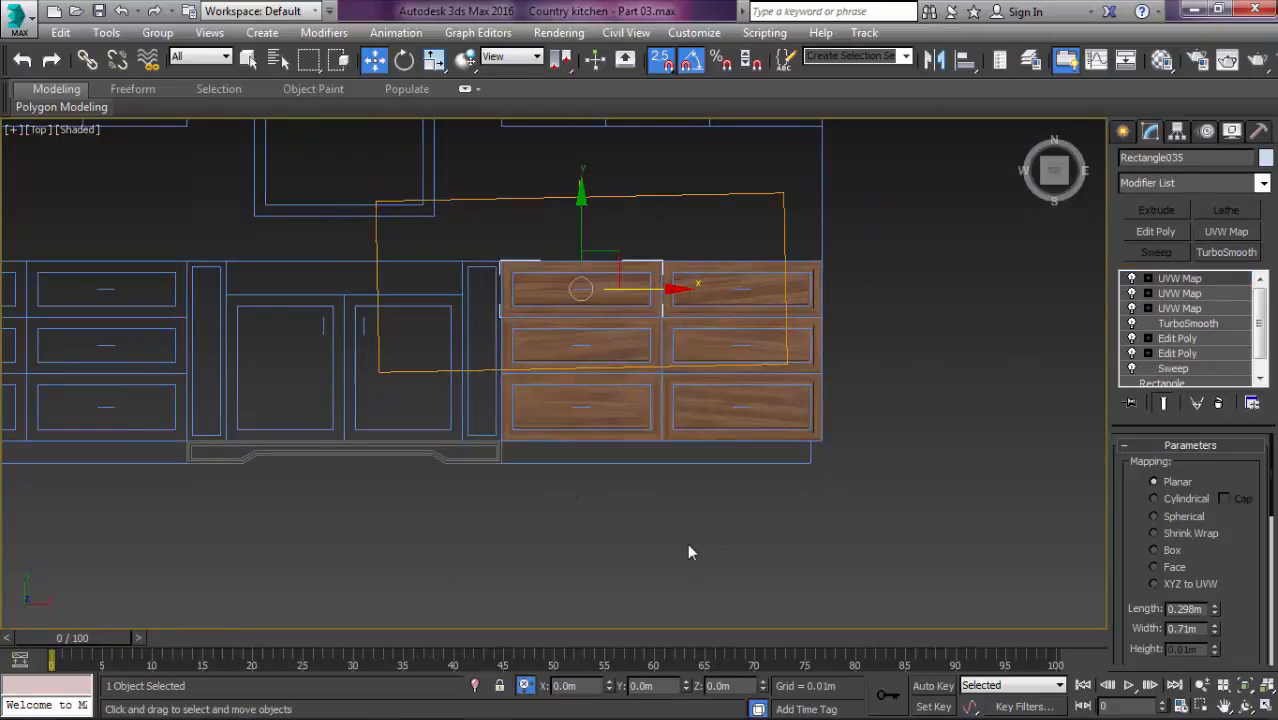
Step: Copy all six wooden drawer fronts together along X to the empty area left of the cabinets, with snapping off
left_click(687, 545)
middle_click_drag(651, 436, 789, 436)
scroll(789, 437, "up", 2)
left_click(771, 397)
left_click(840, 395, "ctrl")
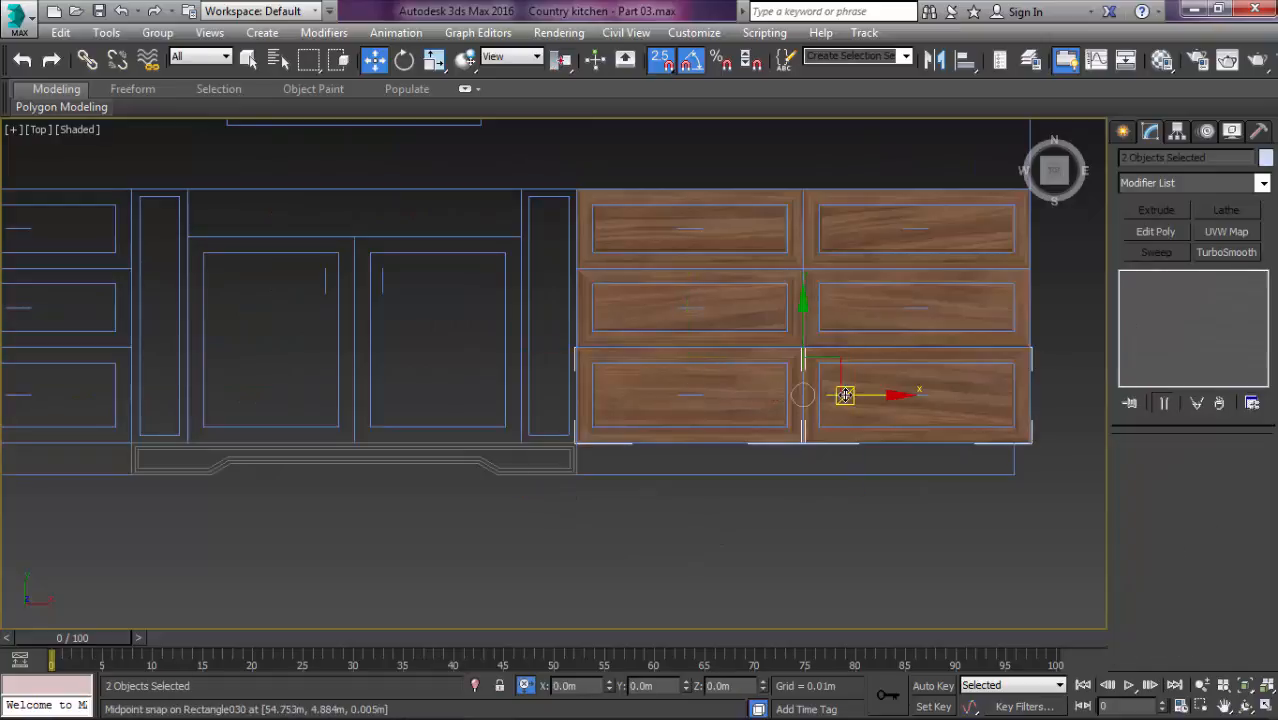
left_click(848, 336, "ctrl")
left_click(669, 298, "ctrl")
left_click(700, 240, "ctrl")
left_click(905, 240, "ctrl")
scroll(1009, 338, "down", 5)
key("s")
left_click_drag(1010, 338, 523, 343, "shift")
key("Return")
Step: Mirror the six copied drawer fronts about the X axis with No Clone
scroll(525, 357, "up", 3)
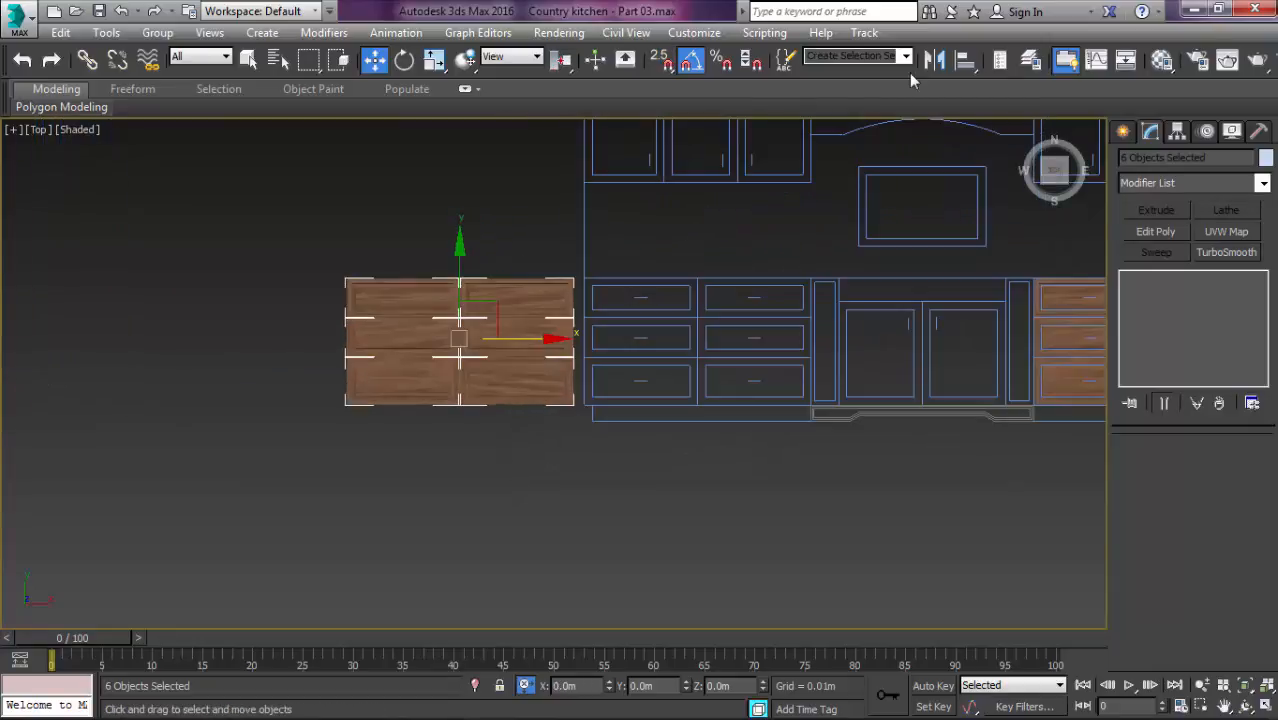
left_click(932, 60)
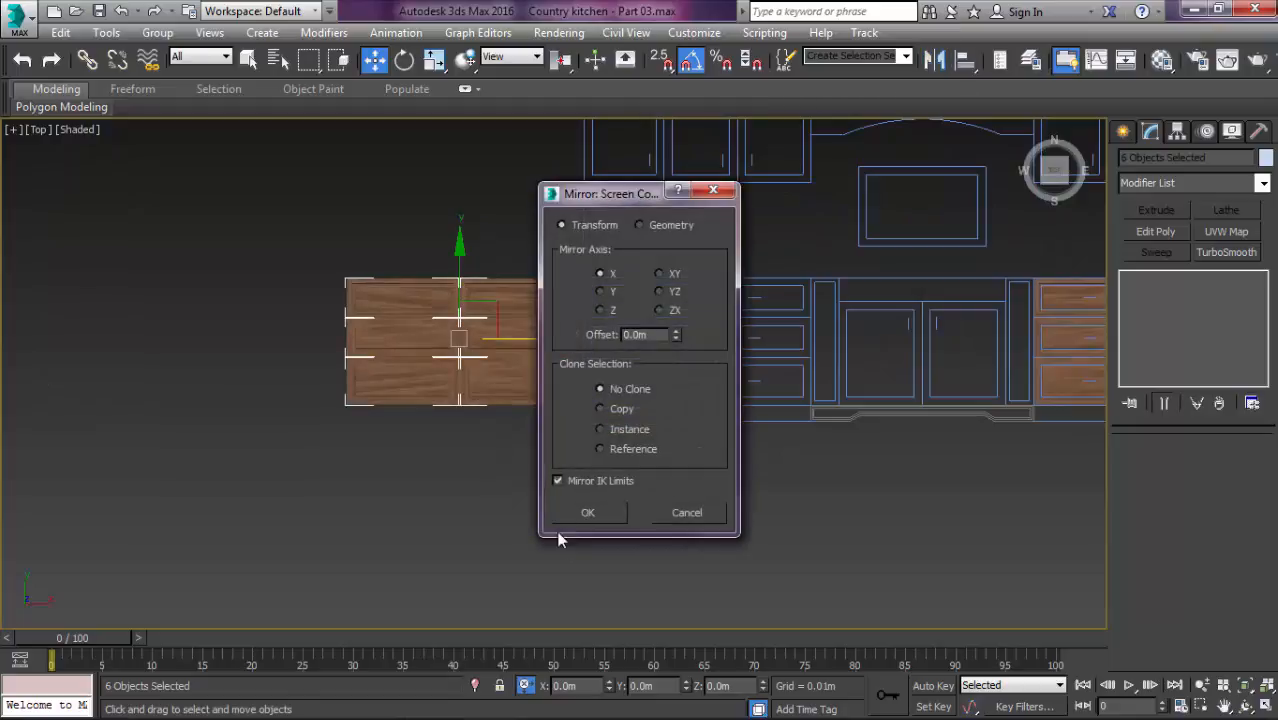
left_click(585, 514)
Step: Rotate the top UVW Map gizmo of the mirrored set's top-left drawer front counter-clockwise and move it down
scroll(528, 400, "up", 5)
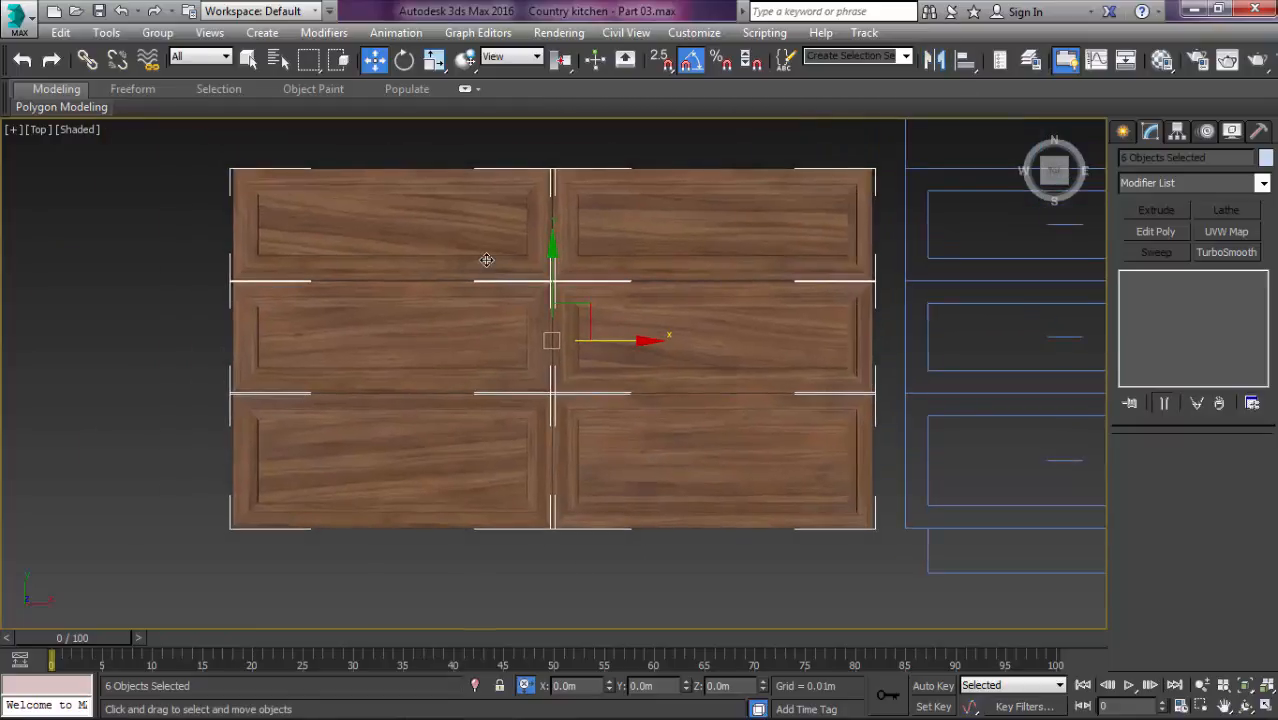
left_click(485, 261)
key("e")
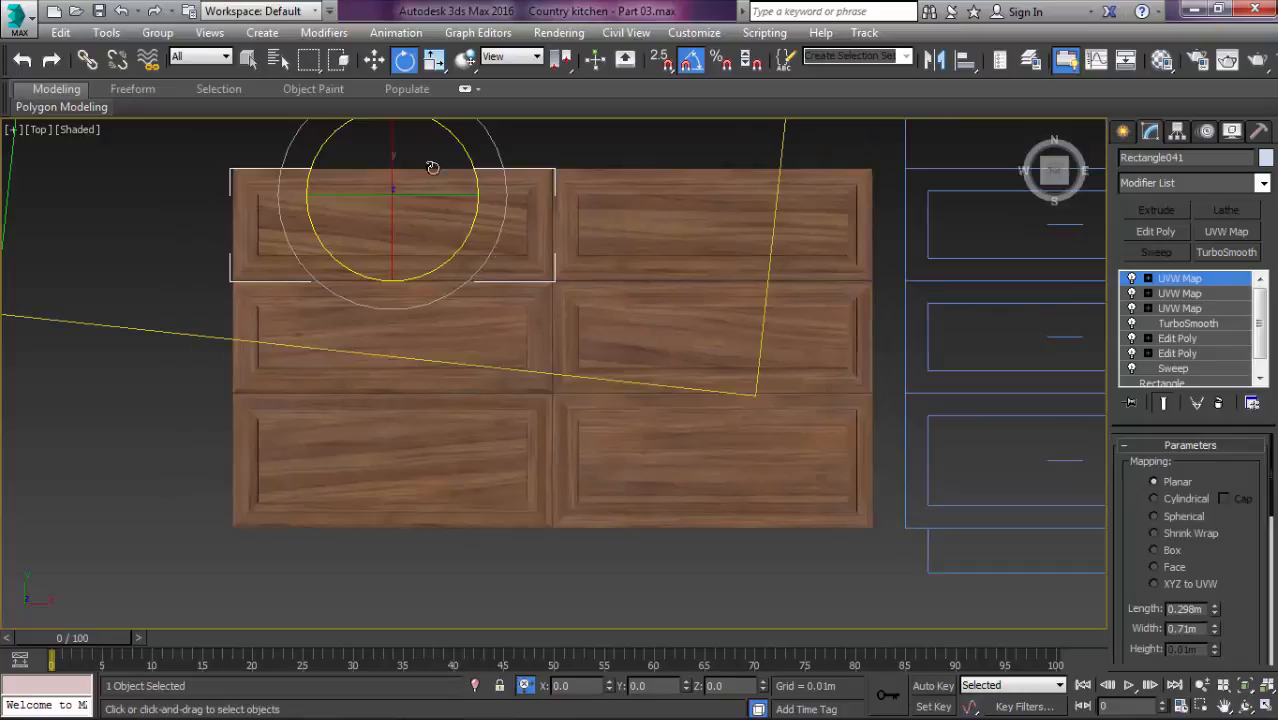
left_click_drag(461, 144, 458, 142)
key("1")
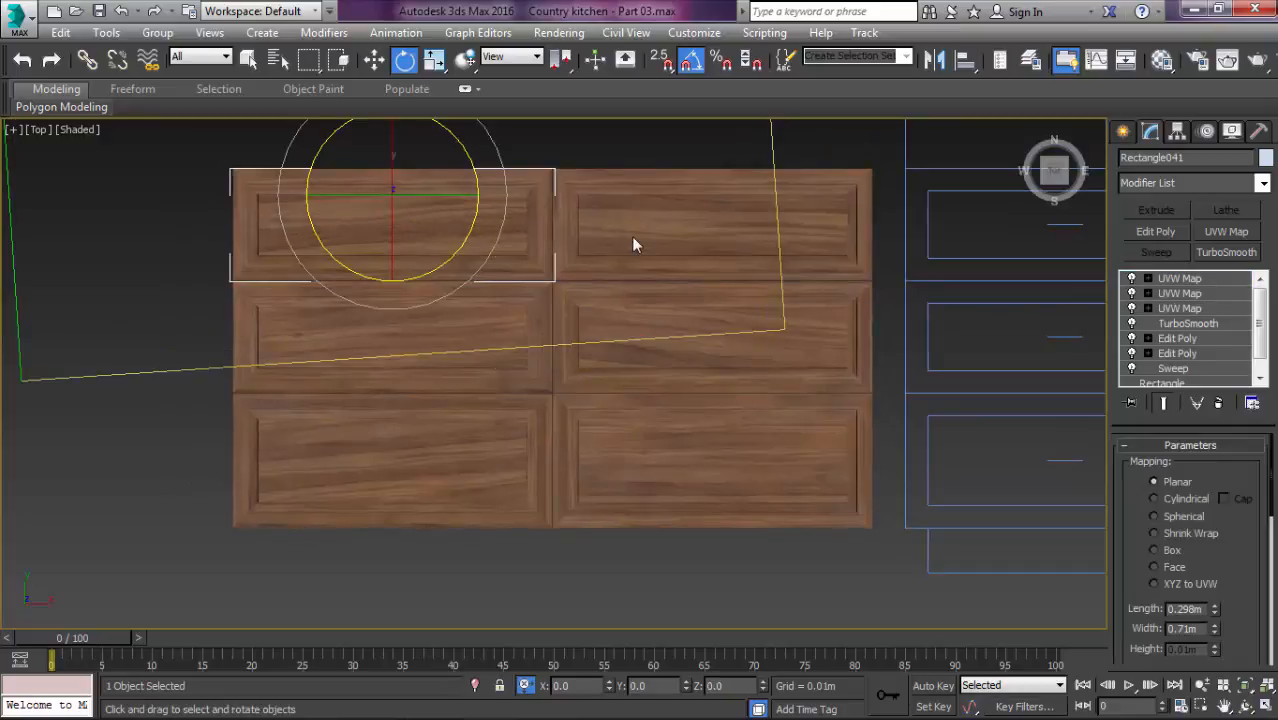
key("w")
left_click_drag(422, 187, 434, 270)
key("ctrl+z")
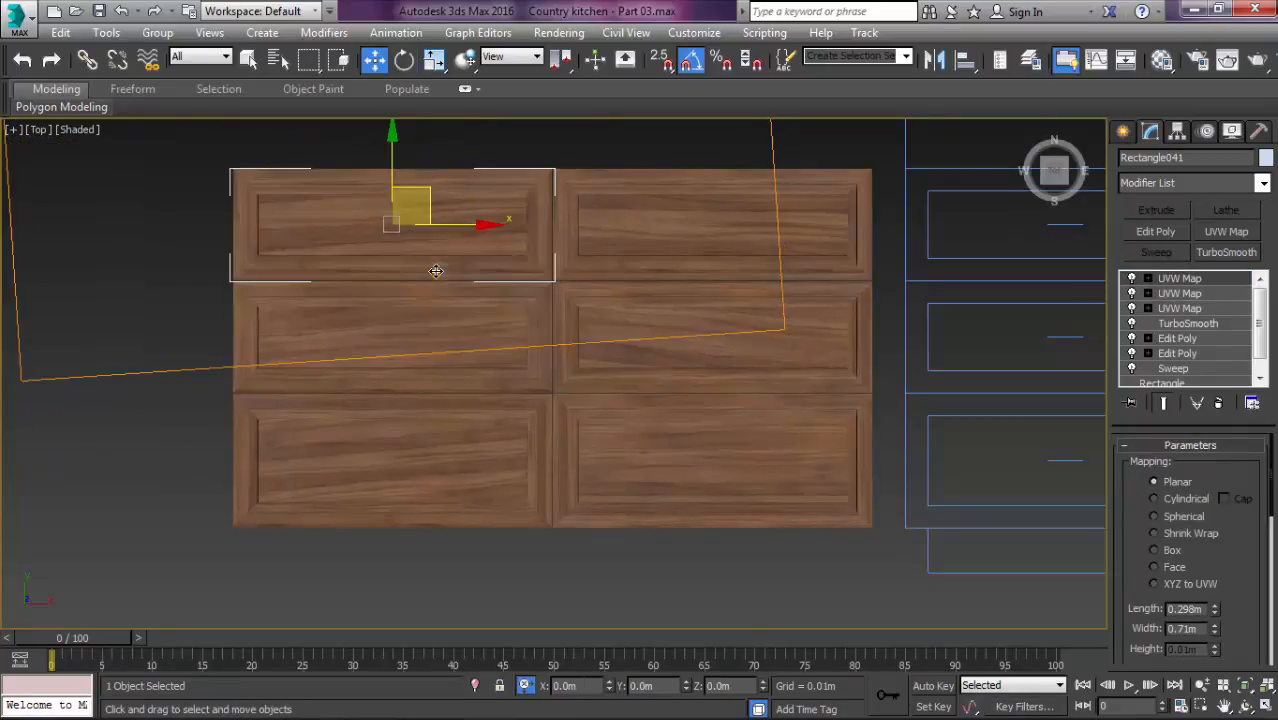
key("1")
left_click_drag(428, 170, 443, 235)
key("1")
Step: Shift the top UVW Map gizmo of the mirrored set's middle-left drawer front down and to the right
left_click(491, 317)
key("1")
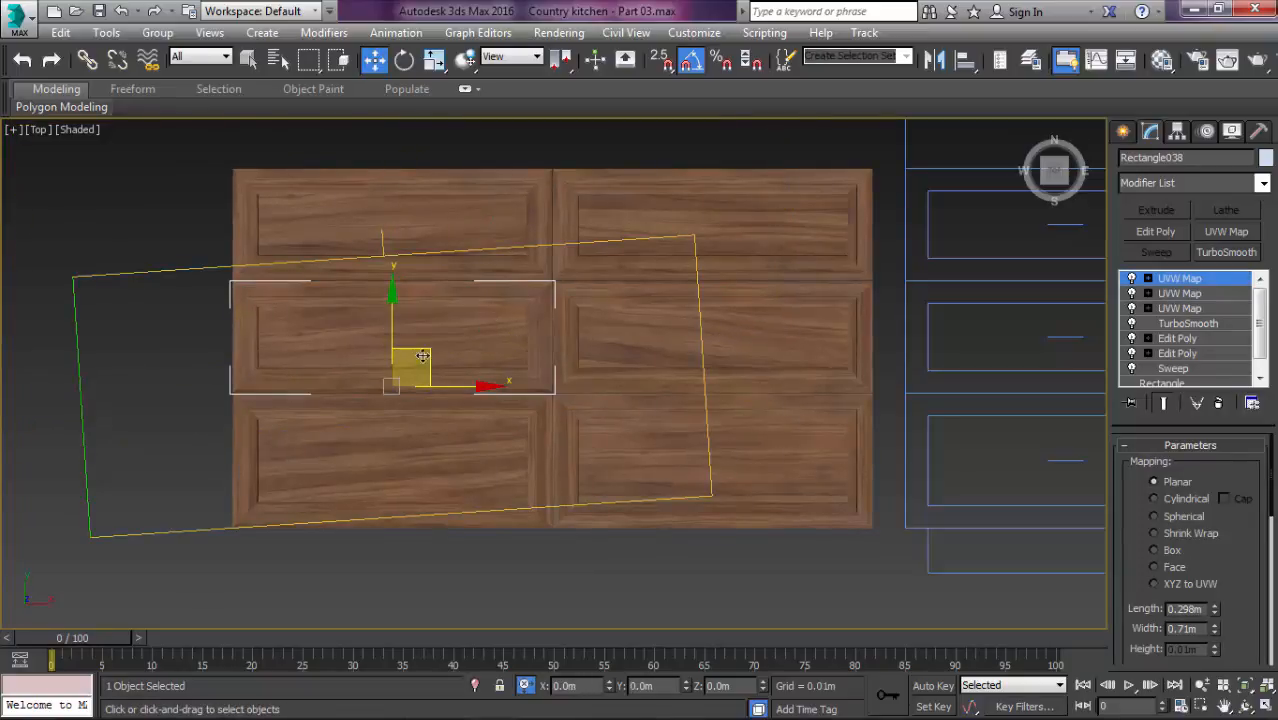
left_click_drag(422, 357, 470, 395)
key("1")
Step: Move the top UVW Map gizmo of the mirrored set's middle-right drawer front downward
left_click(668, 337)
key("1")
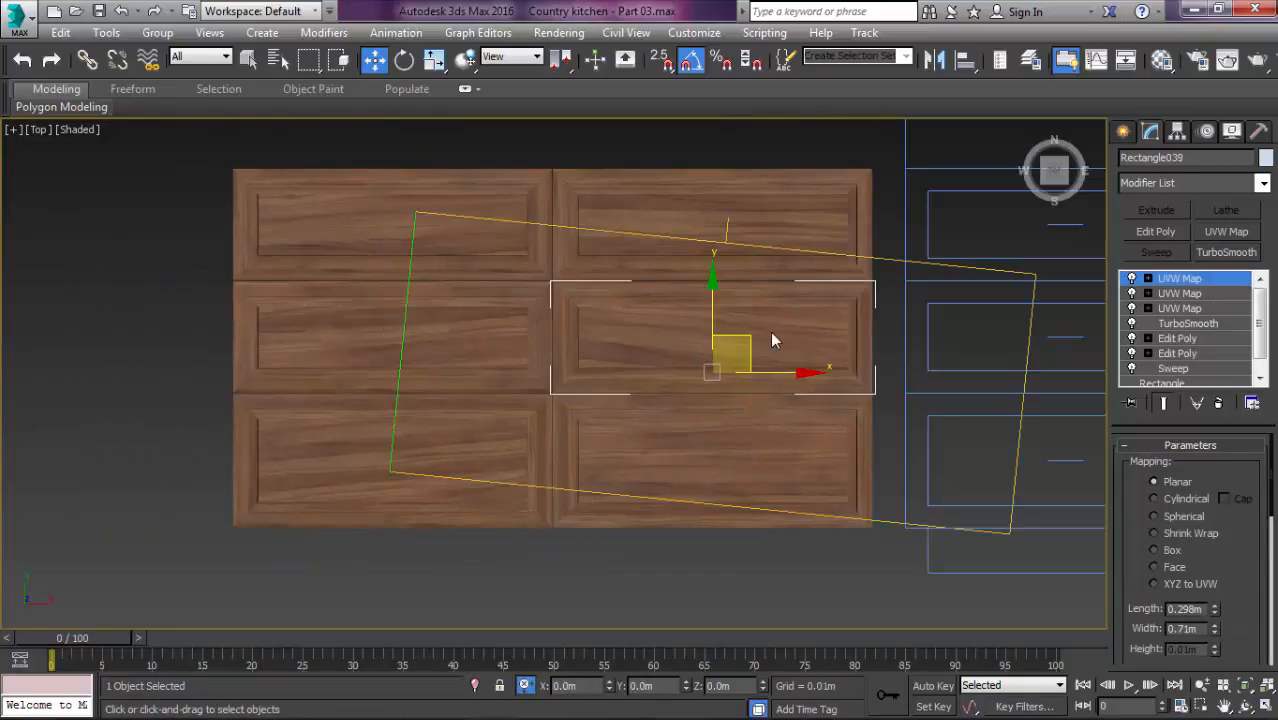
left_click_drag(745, 332, 746, 410)
key("1")
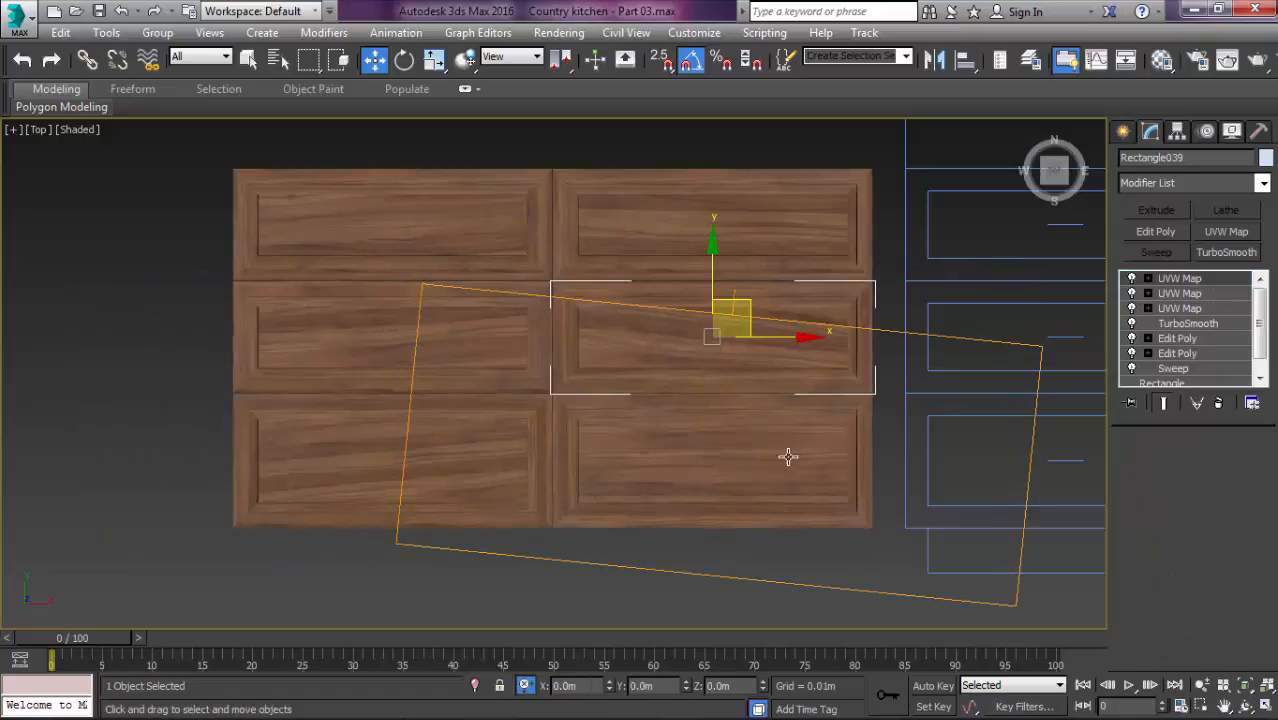
Step: Move the top UVW Map gizmo of the mirrored set's bottom-right drawer front up and slightly left
left_click(790, 460)
key("1")
left_click_drag(757, 459, 732, 382)
key("1")
Step: Rotate the top UVW Map gizmo of the mirrored set's bottom-left drawer front to vary its grain
left_click(447, 459)
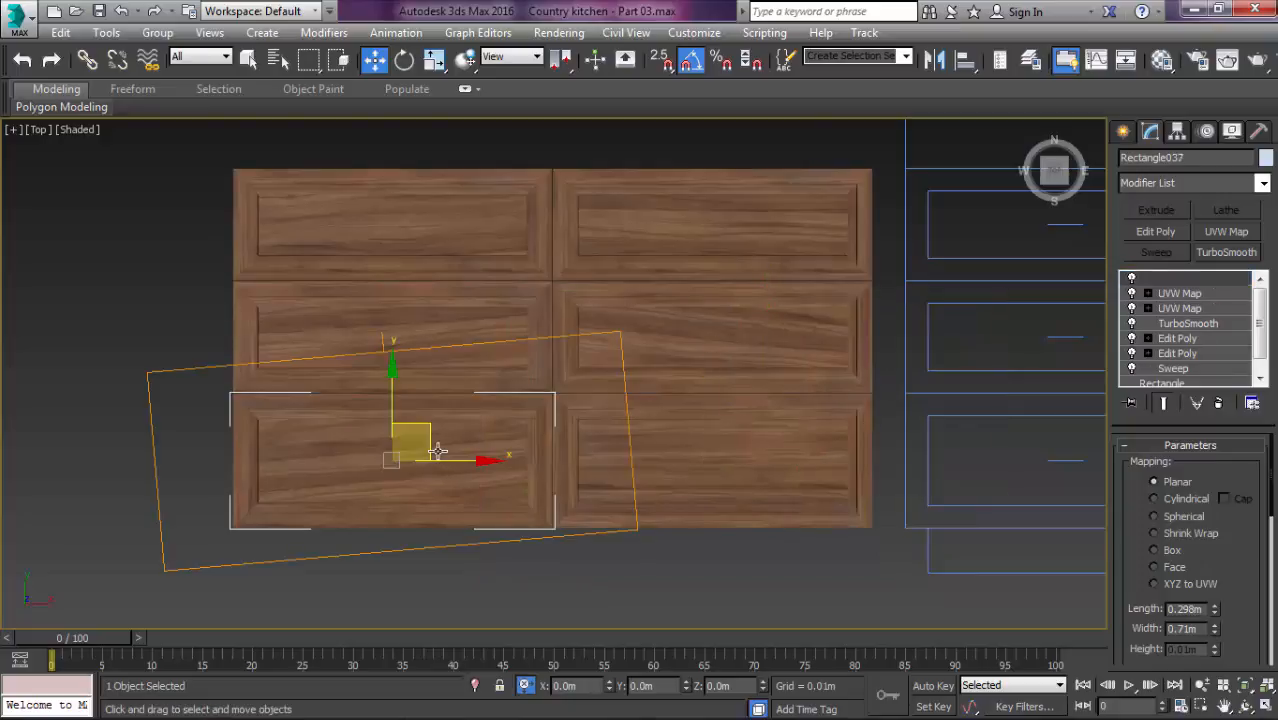
key("e")
key("1")
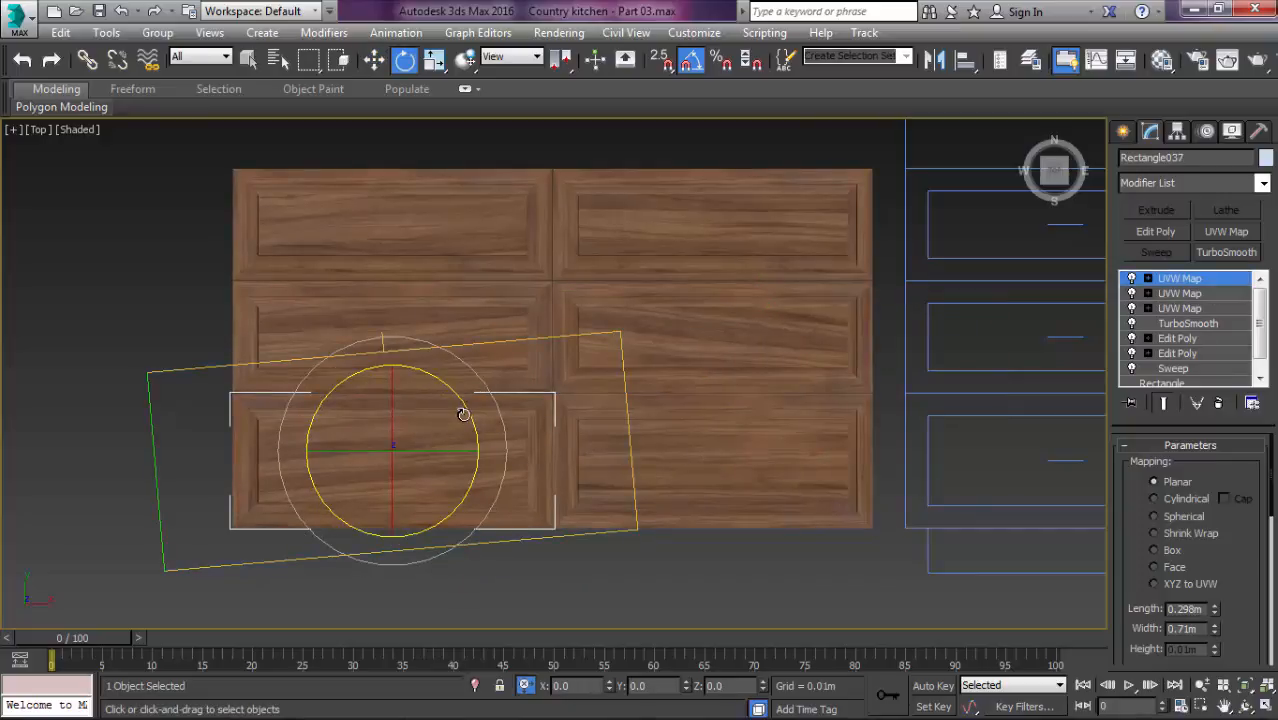
left_click_drag(467, 414, 395, 472)
key("r")
key("w")
Step: Move all six mirrored drawer fronts together into the left base cabinet's drawer openings, using vertex snapping for alignment, and deselect them
scroll(632, 475, "down", 3)
left_click(561, 526)
left_click_drag(610, 500, 330, 222)
middle_click_drag(643, 300, 417, 366)
left_click_drag(384, 412, 671, 320)
key("s")
scroll(668, 320, "up", 10)
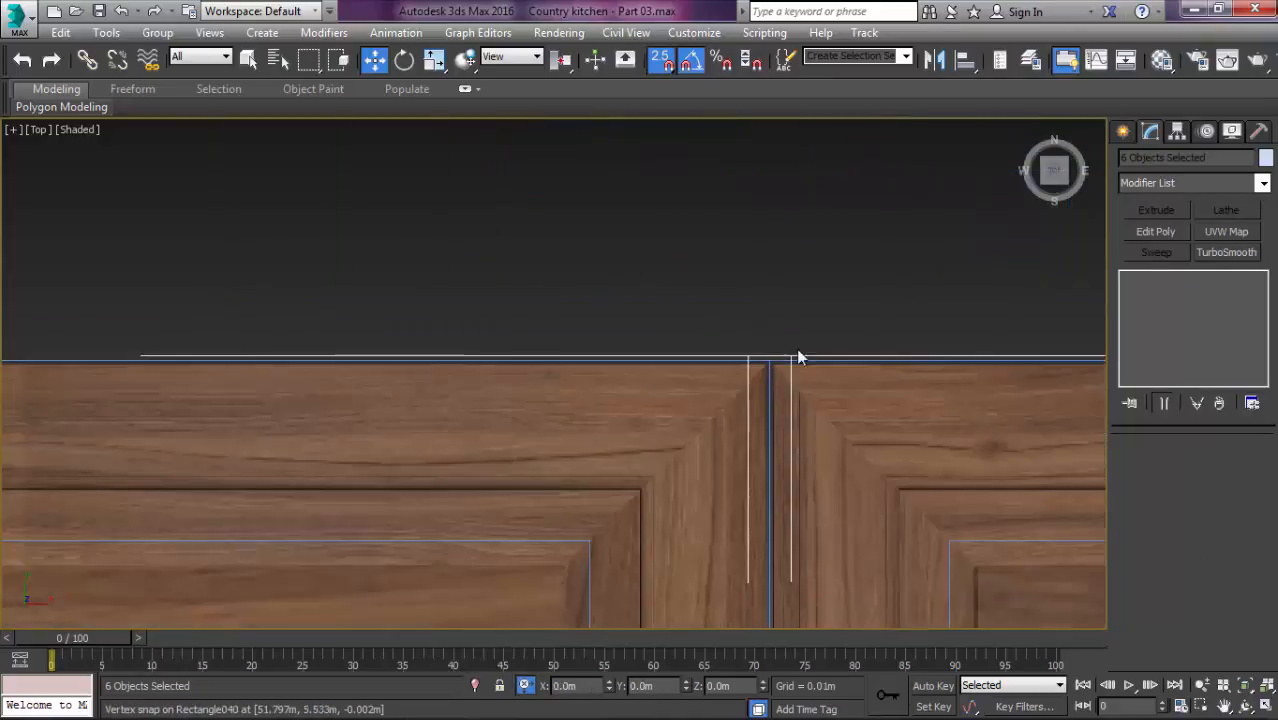
scroll(813, 362, "down", 10)
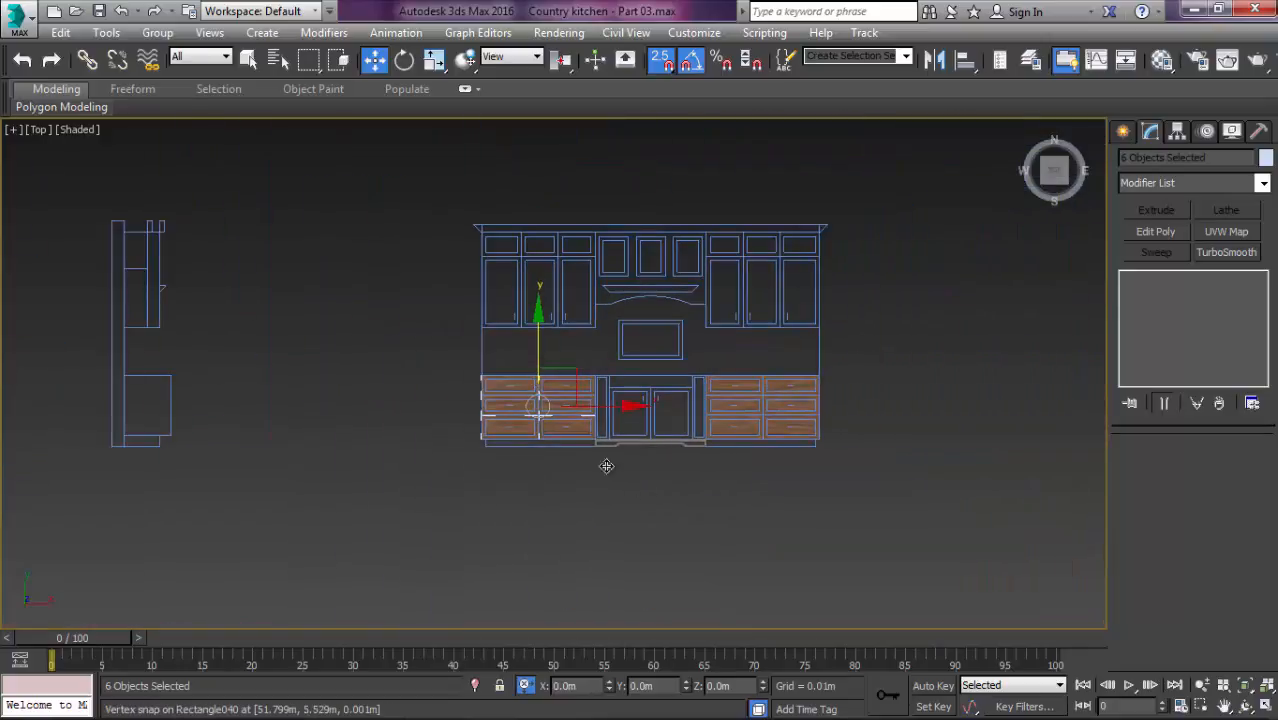
left_click(742, 325)
Step: Try to copy the right cabinet's top-left drawer front upward along Y to the first upper door
scroll(743, 325, "up", 3)
scroll(684, 334, "down", 1)
middle_click_drag(684, 334, 689, 278)
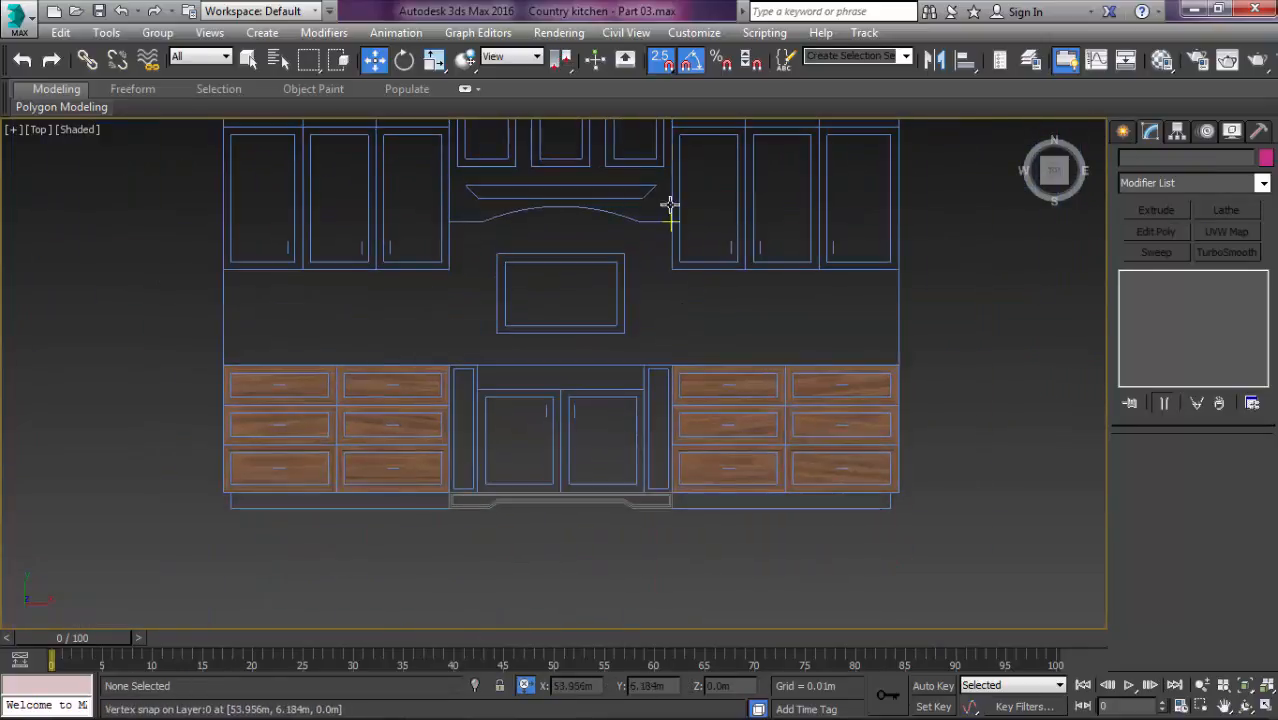
scroll(679, 456, "up", 3)
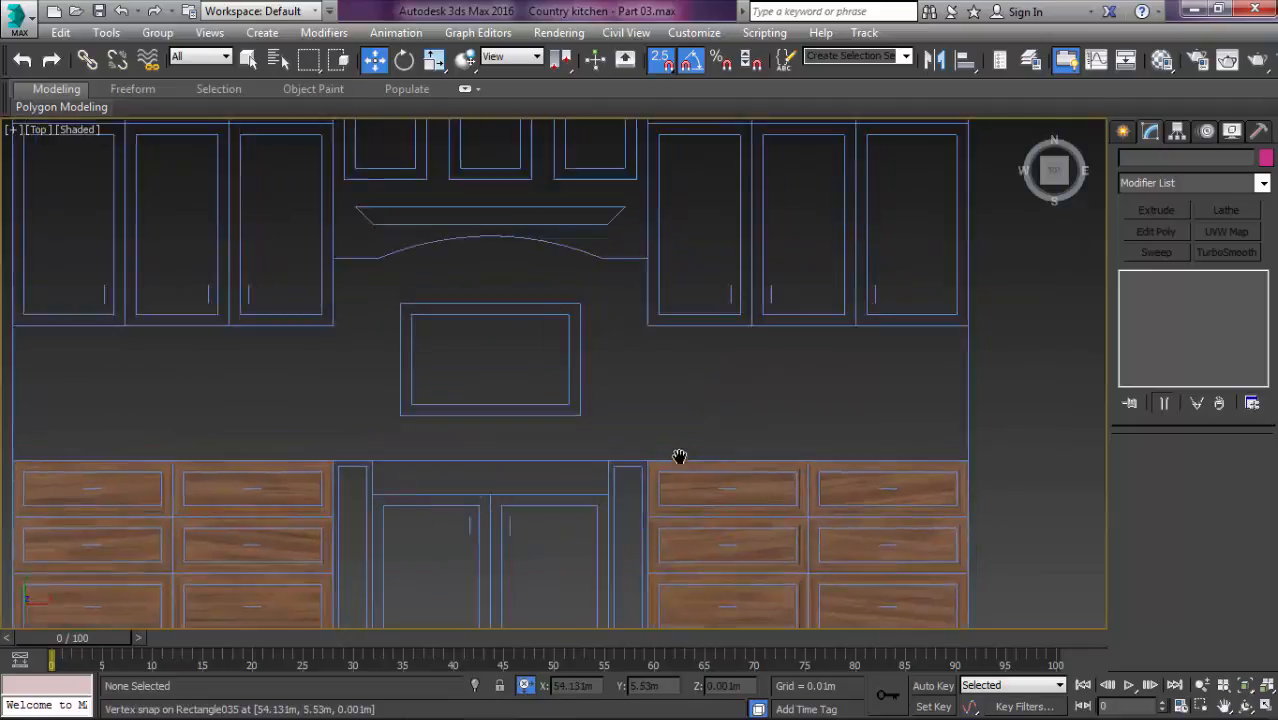
left_click(690, 552)
scroll(690, 552, "down", 2)
left_click(668, 537)
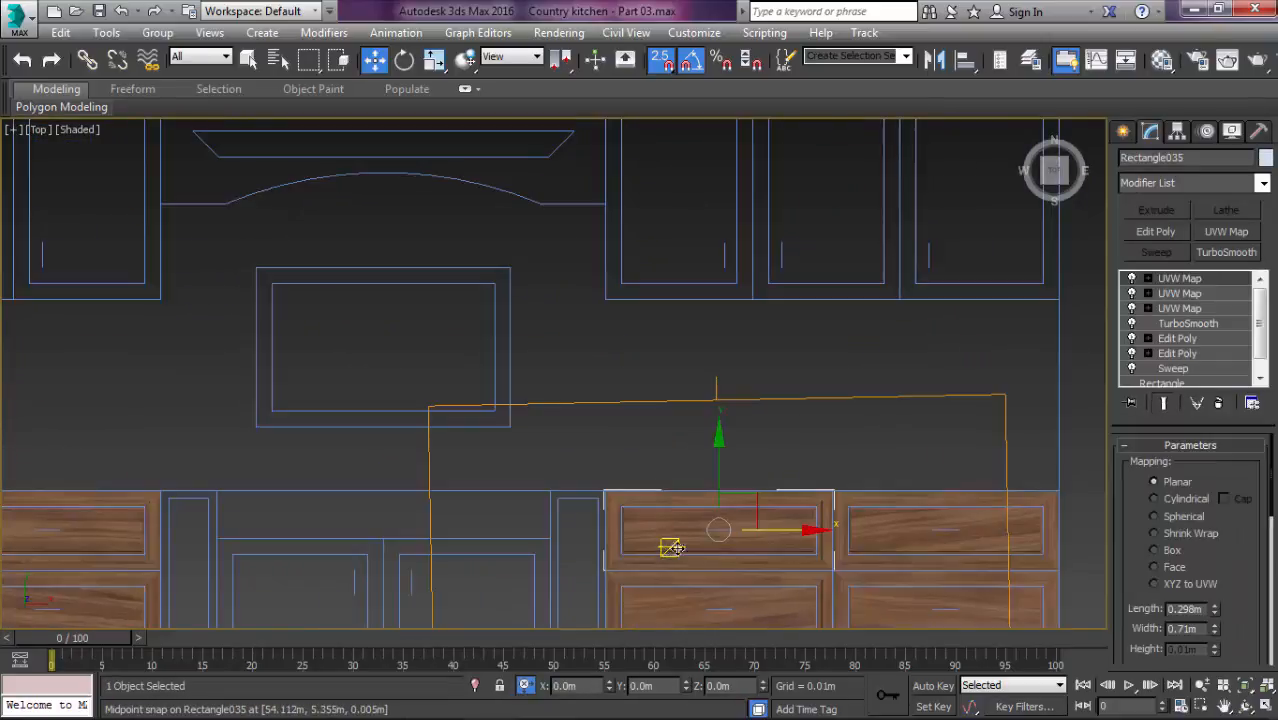
scroll(690, 535, "up", 2)
scroll(700, 535, "down", 2)
scroll(703, 538, "up", 2)
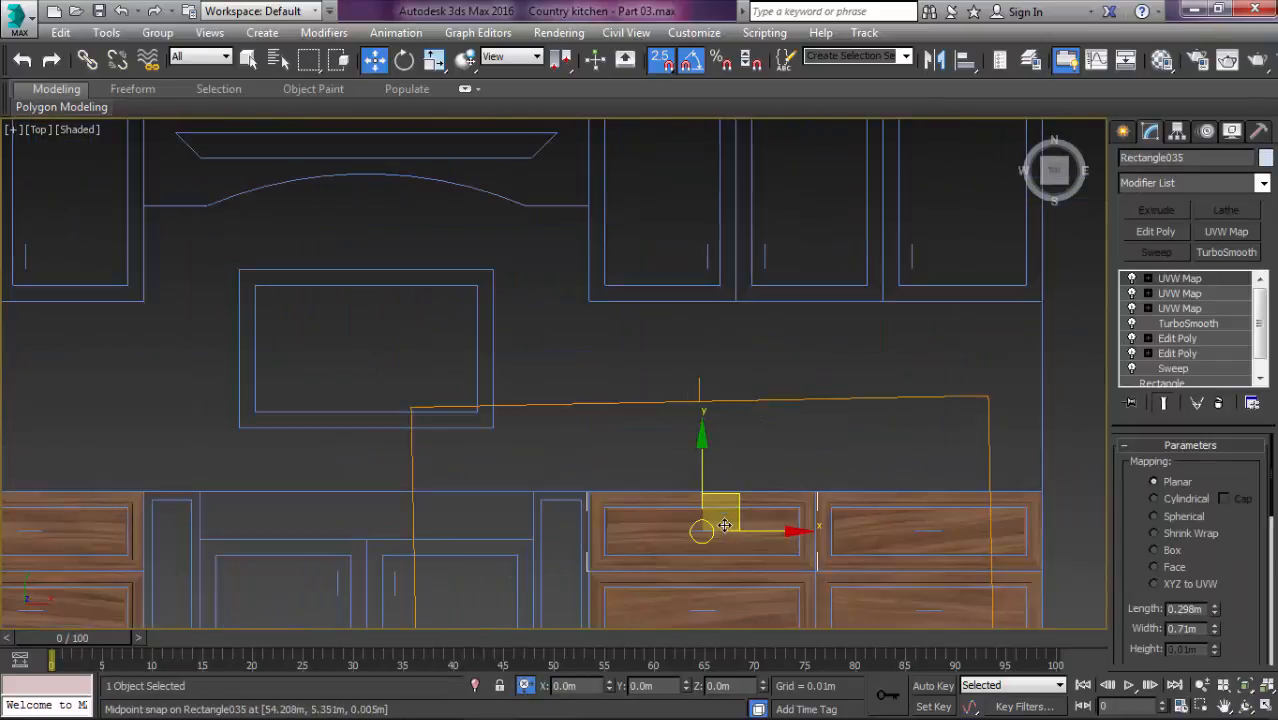
left_click_drag(700, 486, 720, 255, "shift")
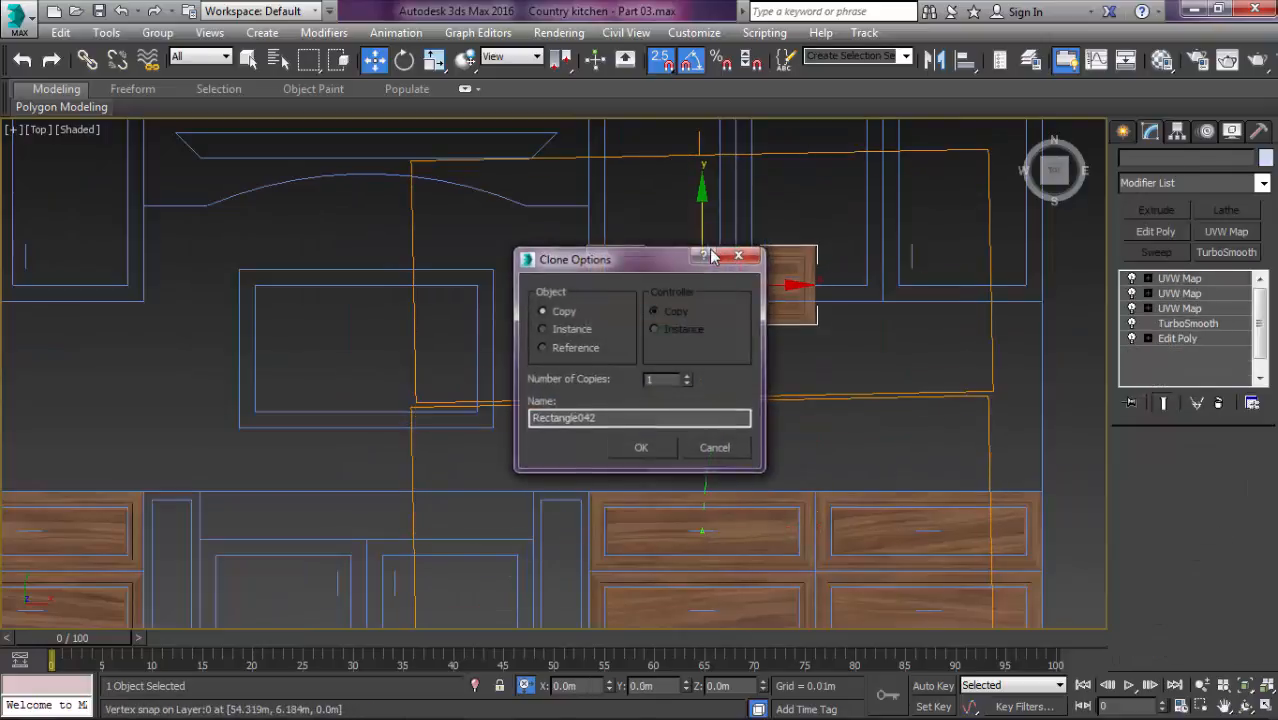
key("Return")
middle_click_drag(715, 256, 661, 402)
scroll(671, 385, "up", 2)
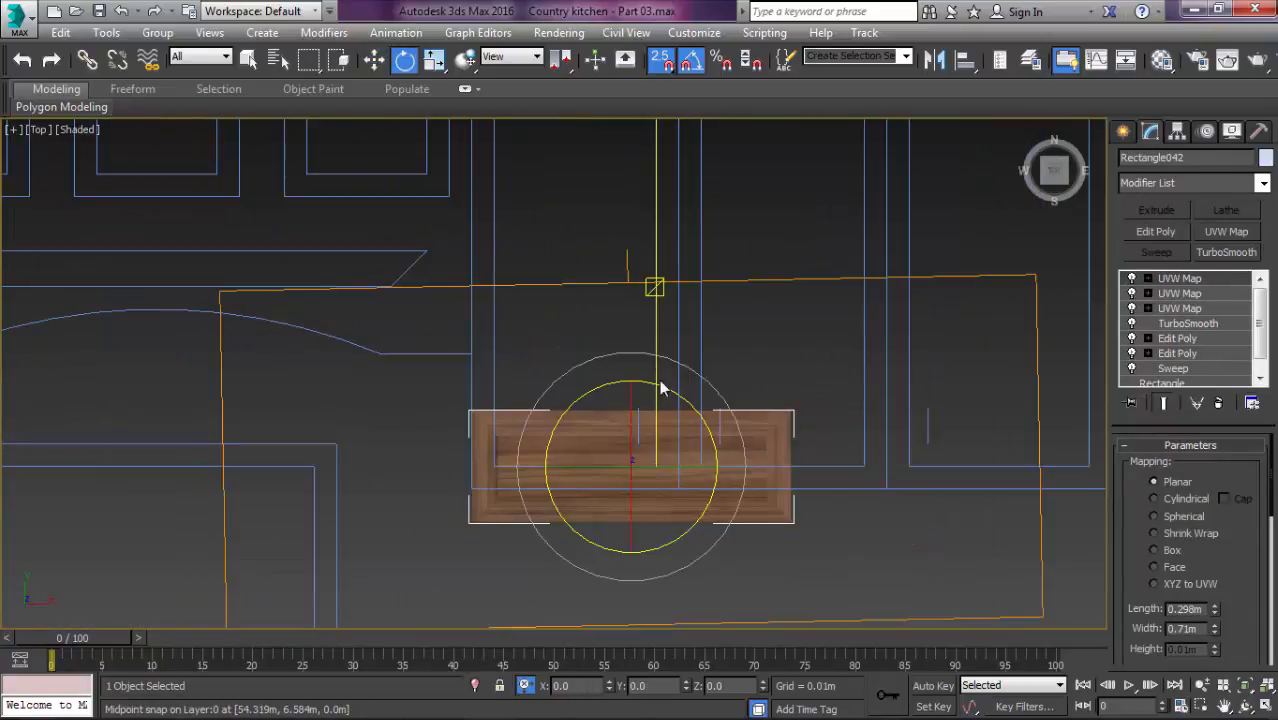
Step: Copy the middle drawer front of the right cabinet's left column upward along Y onto the upper cabinet doors
left_click(660, 484)
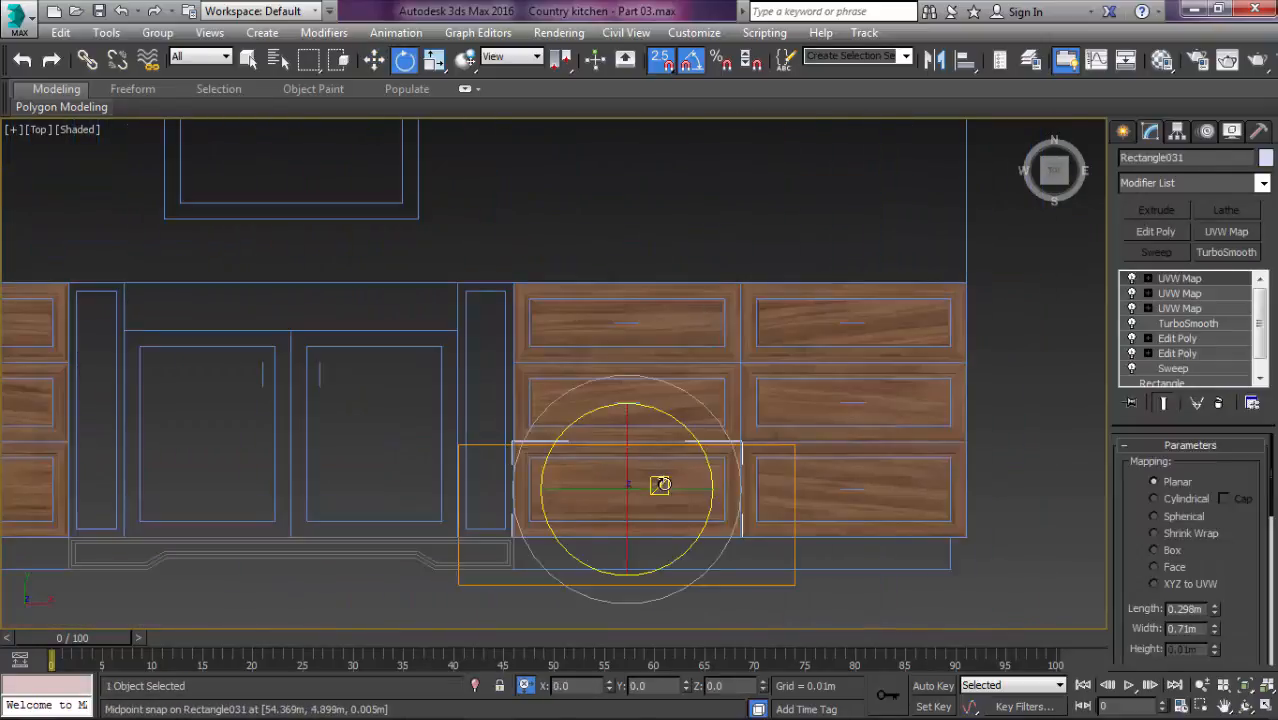
key("w")
scroll(632, 480, "down", 5)
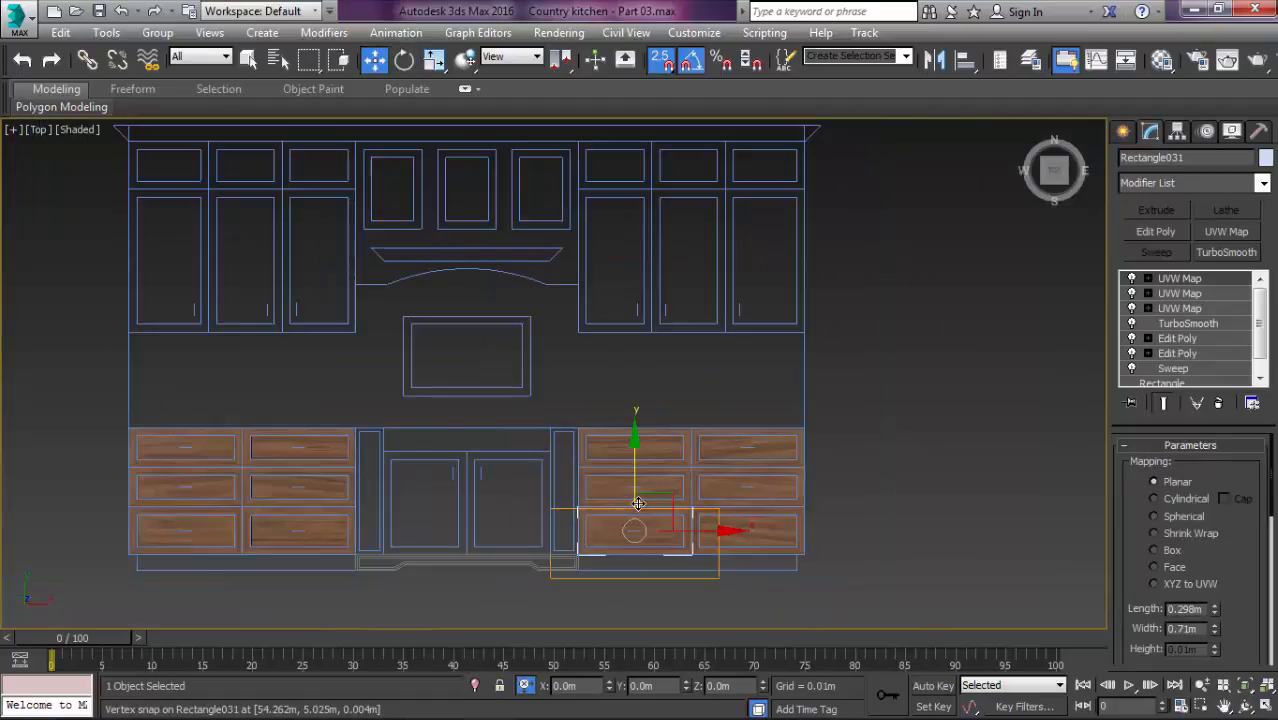
left_click_drag(632, 493, 640, 284, "shift")
key("Return")
Step: Rotate the copied front 90 degrees clockwise so it stands upright and, with snapping off, shift it left and slightly down
scroll(643, 328, "up", 8)
key("e")
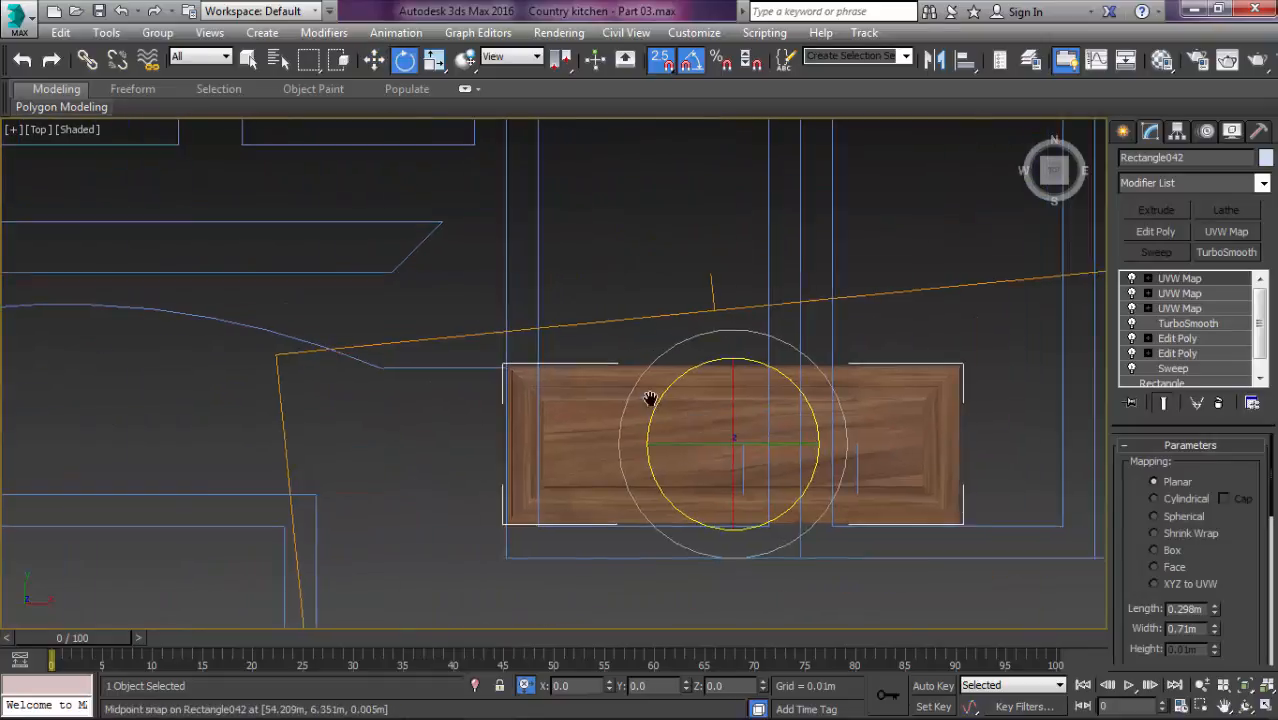
mouse_move(621, 318)
left_mouse_down()
mouse_move(705, 342)
mouse_move(653, 345)
left_mouse_up()
scroll(653, 345, "down", 1)
middle_click_drag(653, 345, 689, 397)
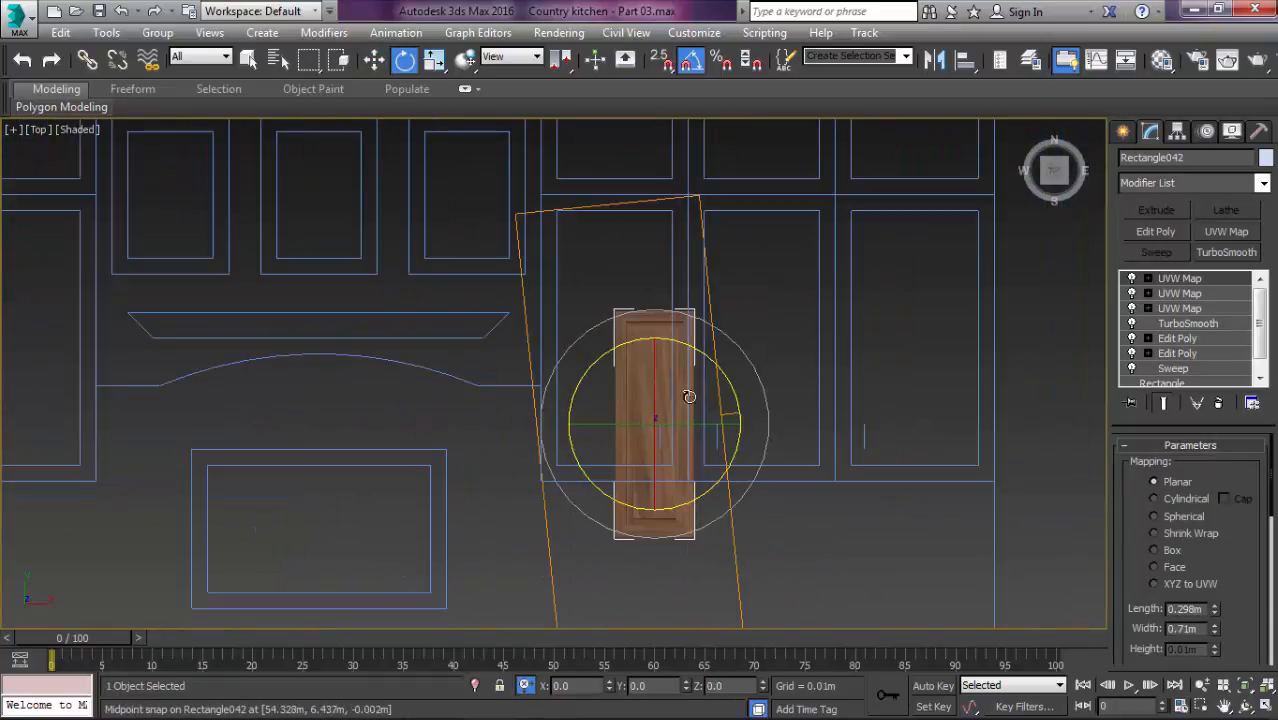
key("w")
left_click_drag(689, 397, 659, 398)
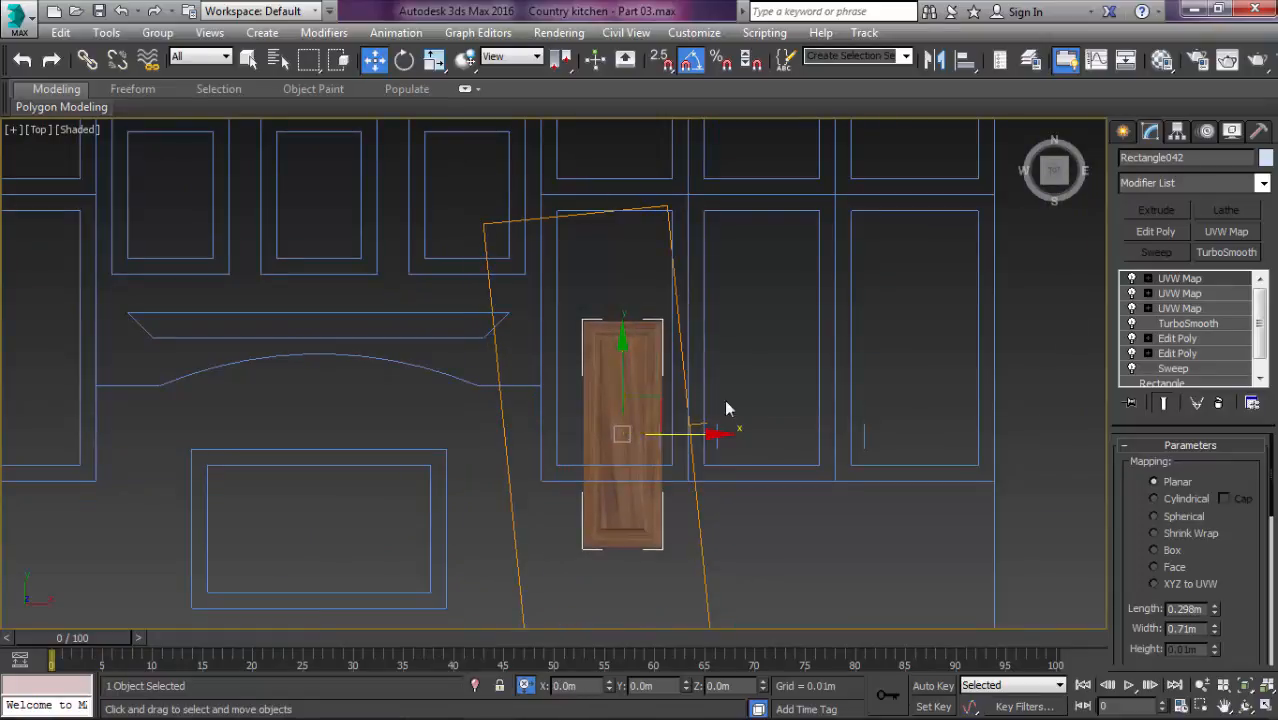
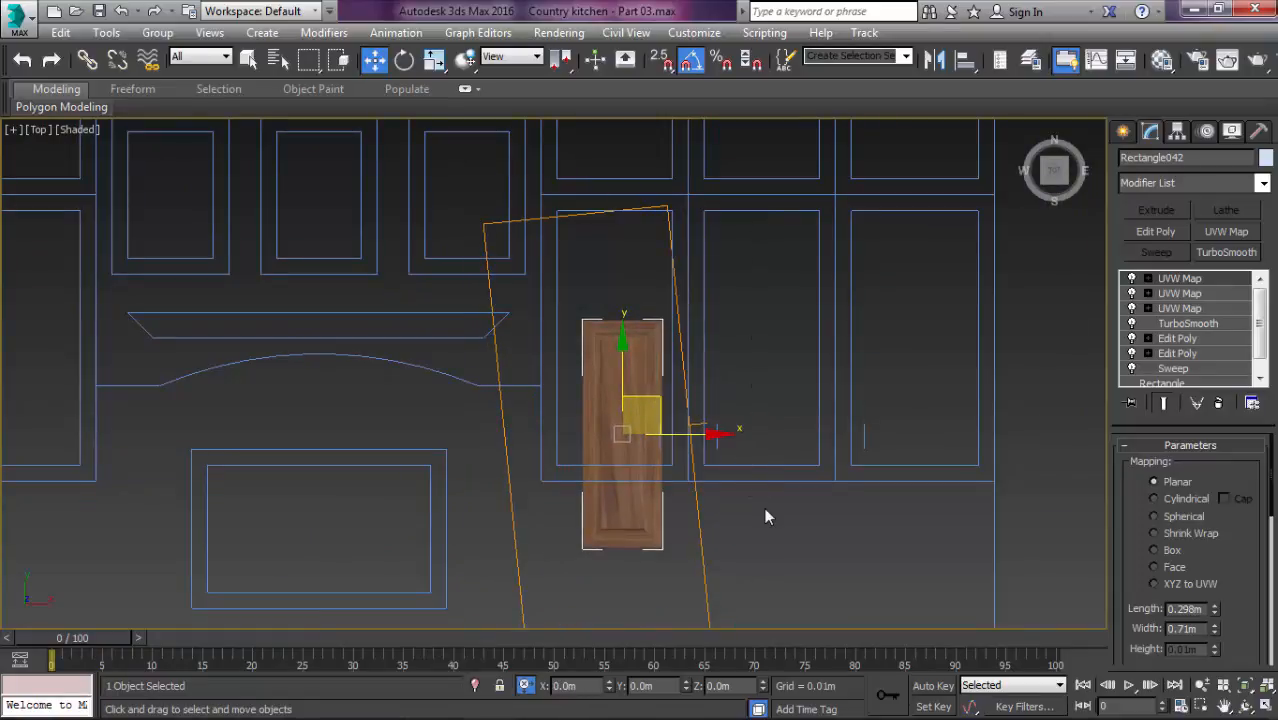
Step: Position the upright front inside the outline of the first door of the right-hand upper cabinet, using vertex snapping
scroll(600, 380, "up", 8)
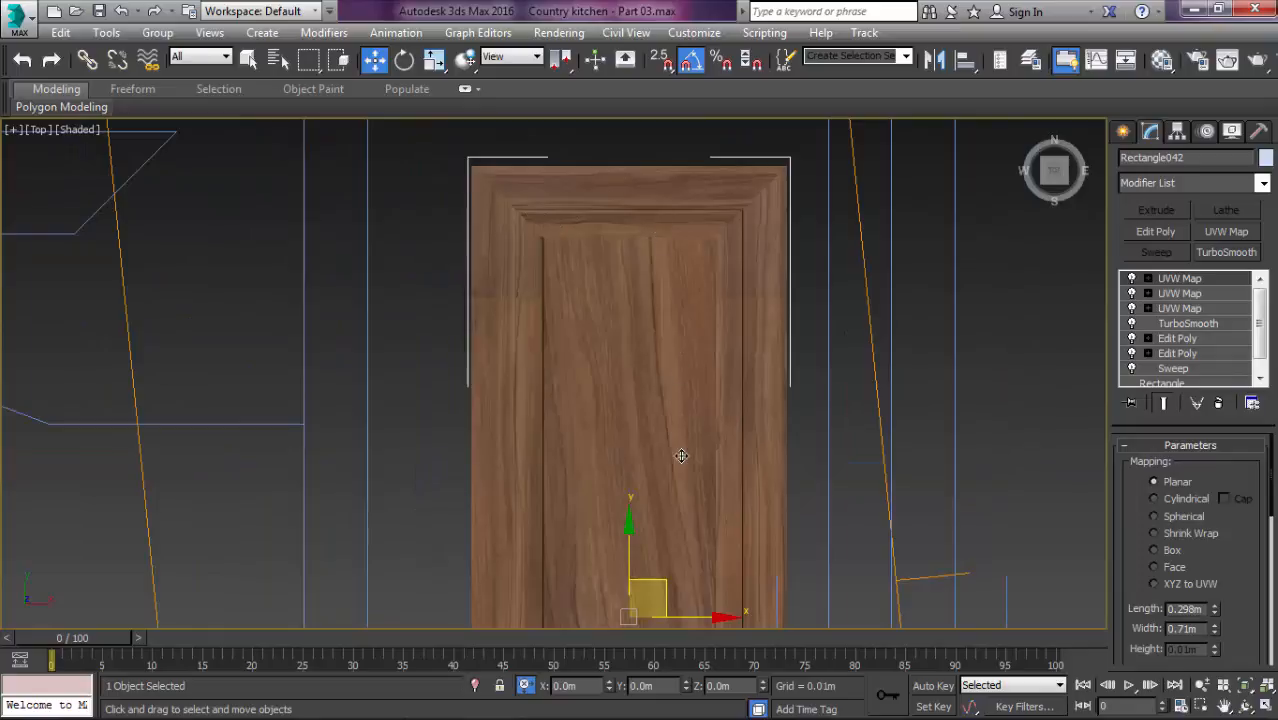
scroll(681, 456, "down", 8)
scroll(673, 265, "up", 2)
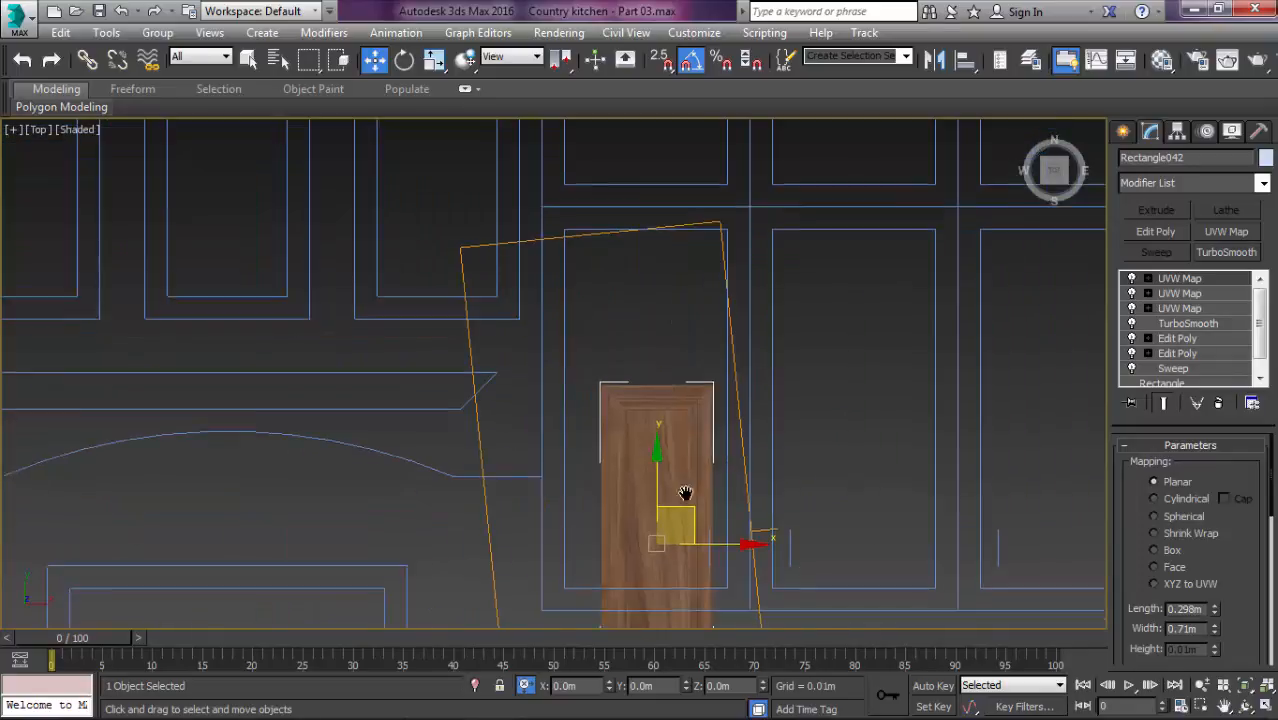
middle_click_drag(685, 493, 660, 365)
scroll(654, 356, "up", 5)
scroll(655, 357, "up", 5)
scroll(656, 360, "down", 12)
key("s")
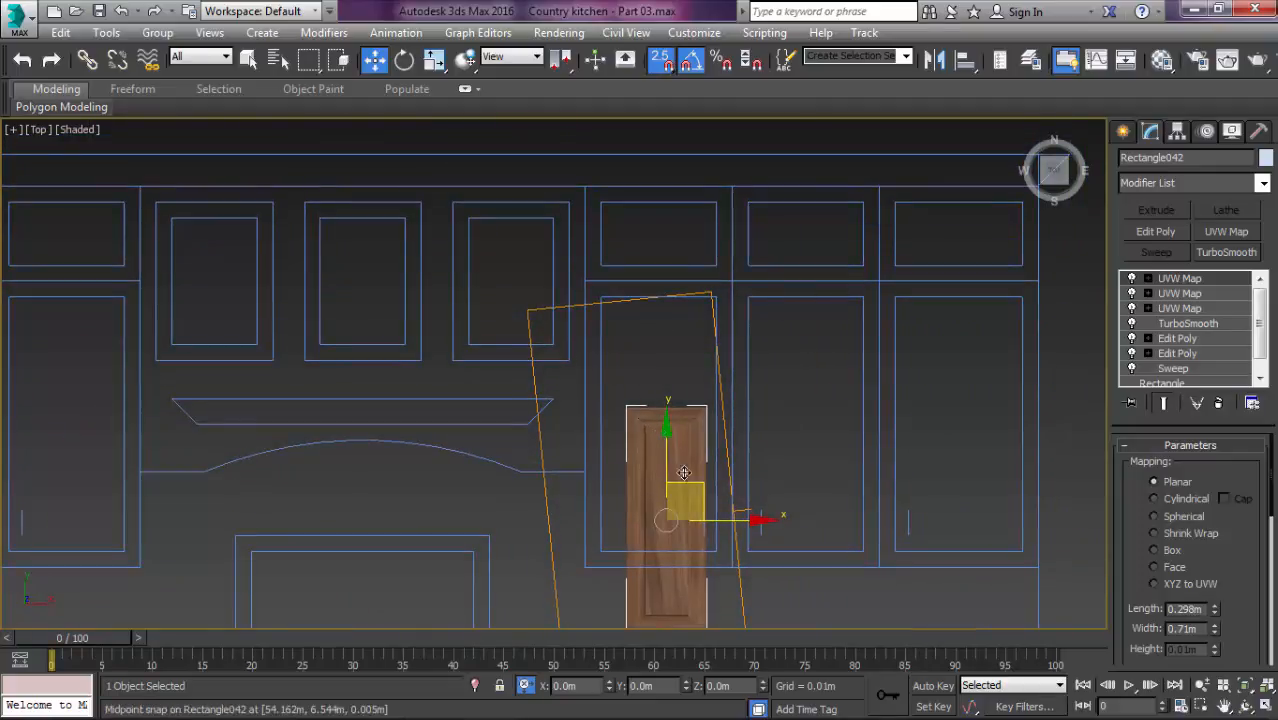
left_click_drag(670, 480, 600, 422)
left_click_drag(719, 423, 654, 297)
key("s")
middle_click_drag(696, 410, 710, 370)
Step: Select the vertices at the upright front's upper end in its upper Edit Poly modifier
left_click(1177, 338)
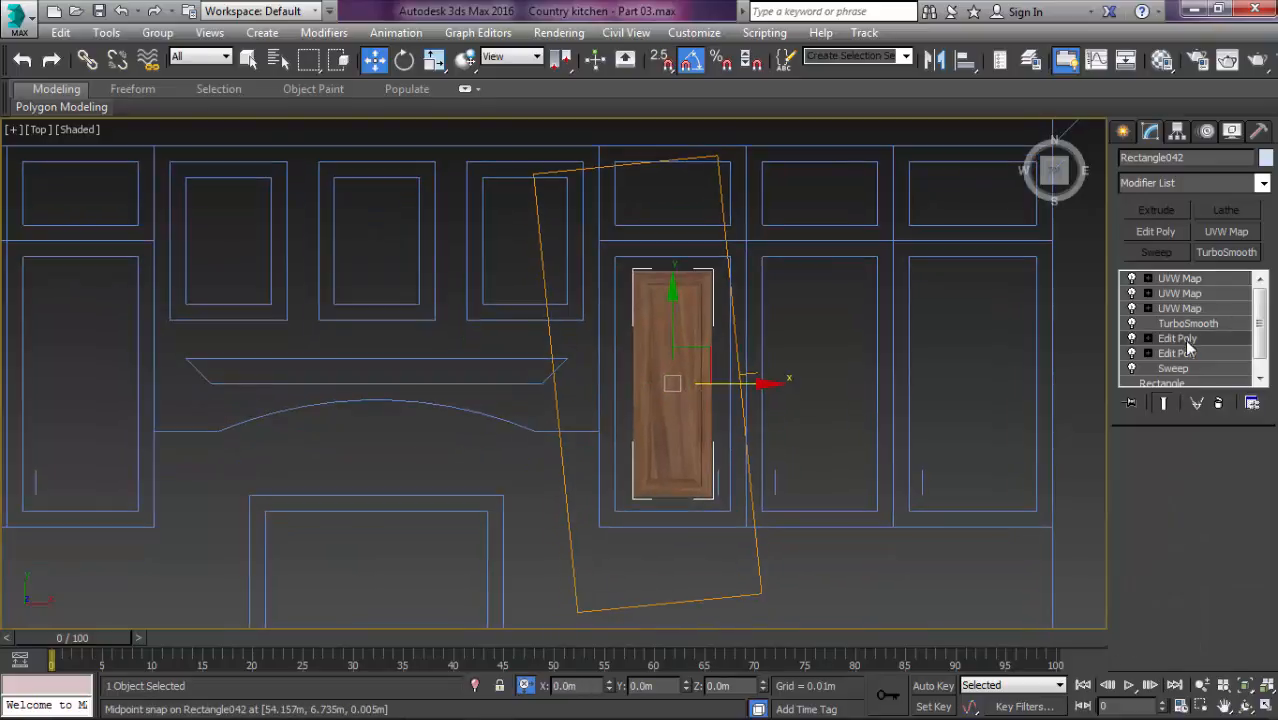
left_click_drag(953, 393, 958, 396)
scroll(690, 240, "up", 8)
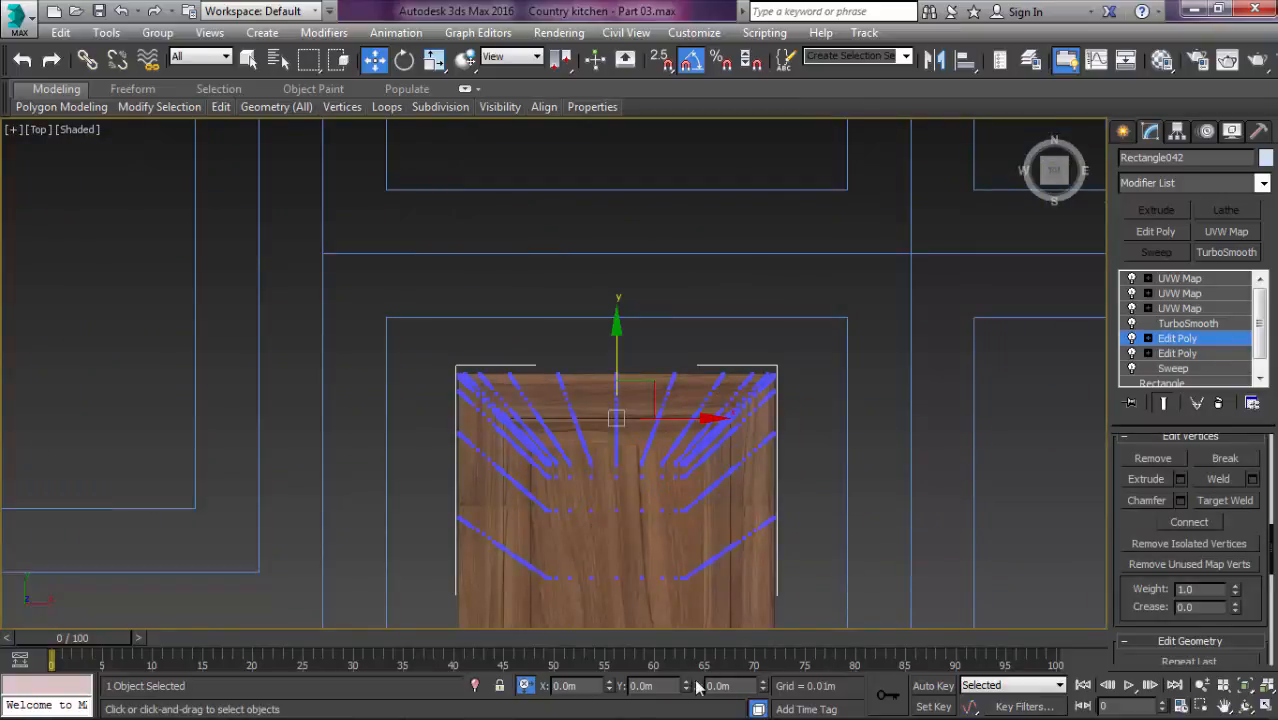
Step: Try to move the upper-end vertices 0.3 m along Y
type(".3")
key("Return")
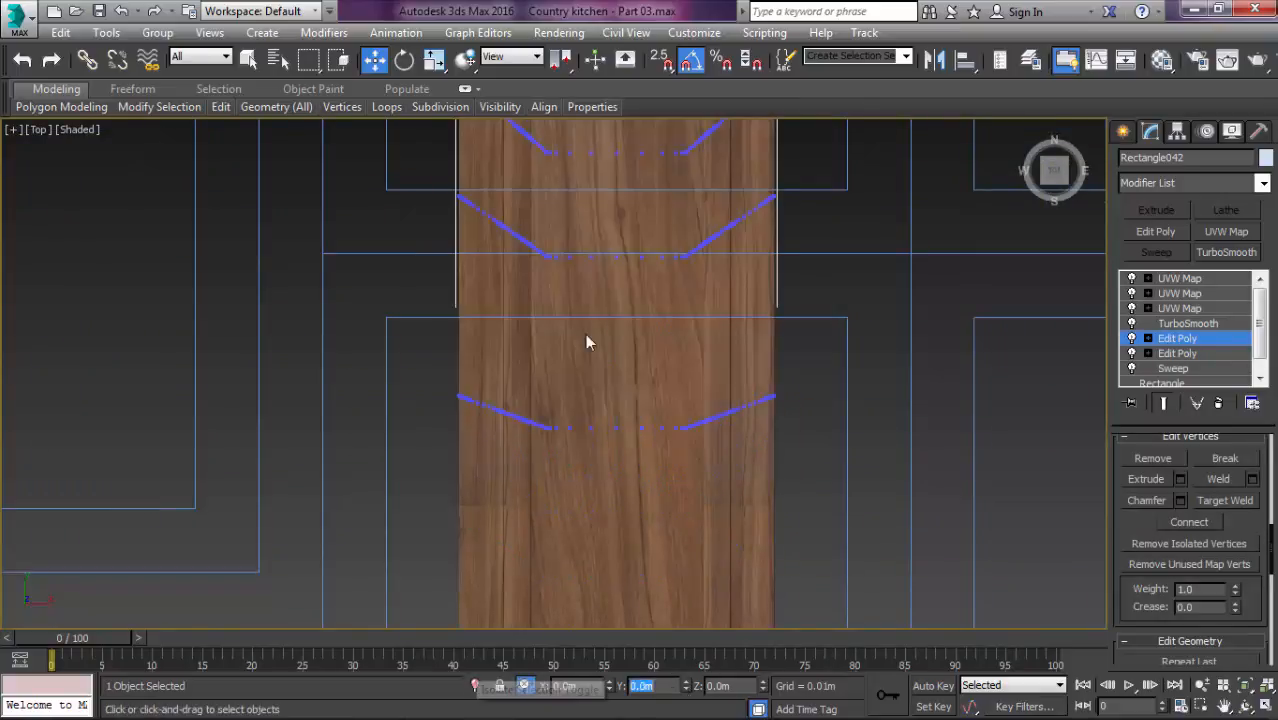
middle_click_drag(604, 380, 600, 414)
key("ctrl+z")
Step: Move the upper-end vertices 0.1 m up along Y
type(".1")
key("Return")
scroll(599, 414, "down", 3)
scroll(635, 323, "up", 3)
scroll(635, 330, "up", 3)
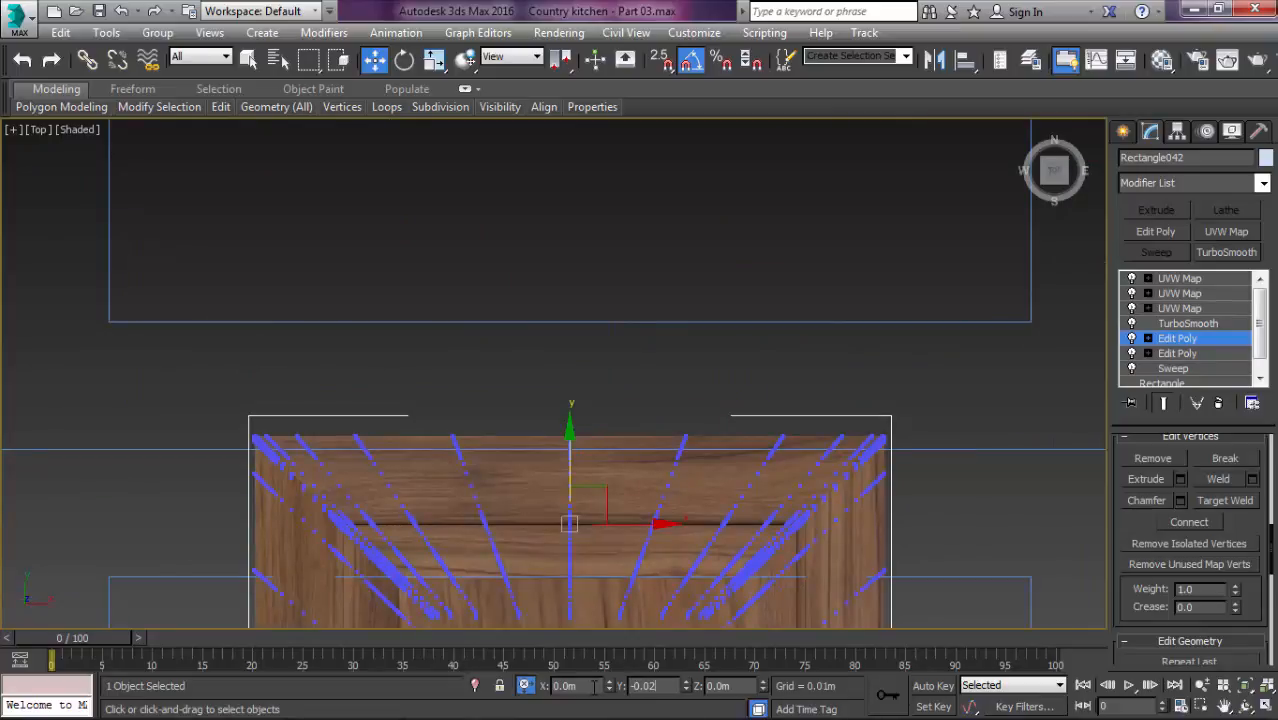
Step: Adjust the upper-end vertices along Y with relative offsets of -0.025 m and 0.02 m
type("-0.025")
key("Return")
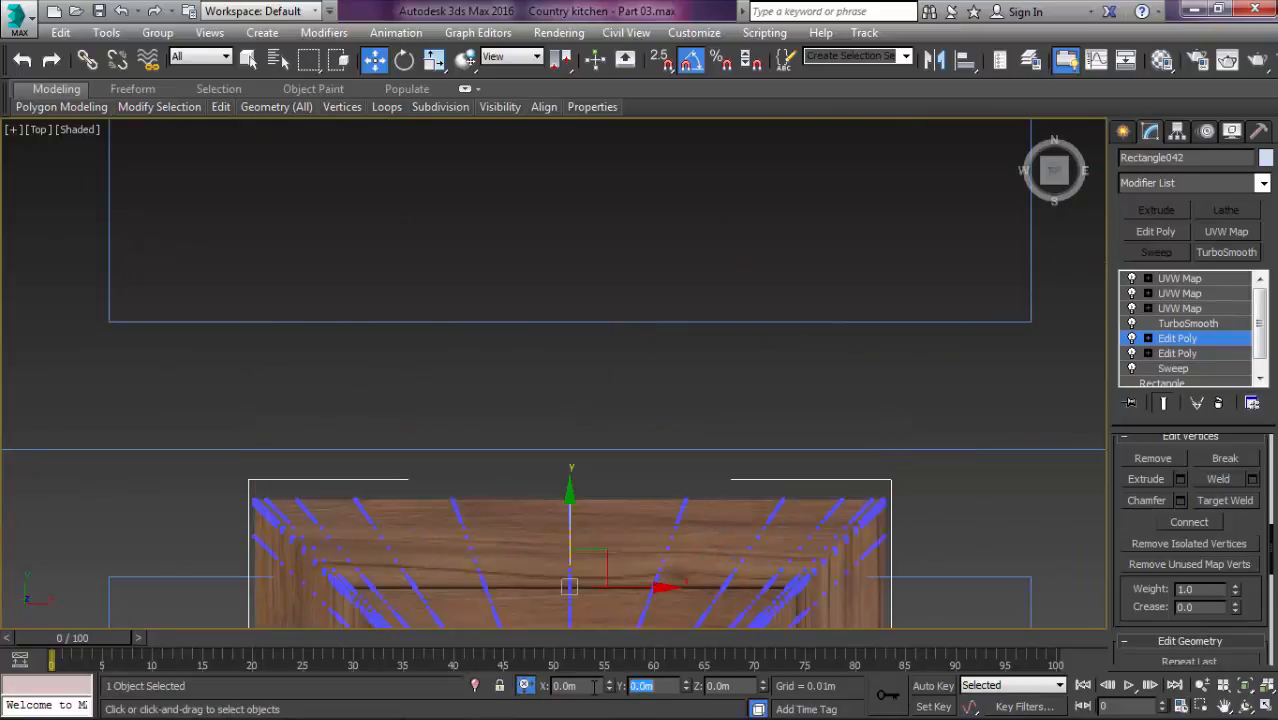
type("0.02")
key("Return")
Step: Lower the upper-end vertices by a small Y offset and nudge them back up toward the door outline's top edge
scroll(874, 400, "up", 5)
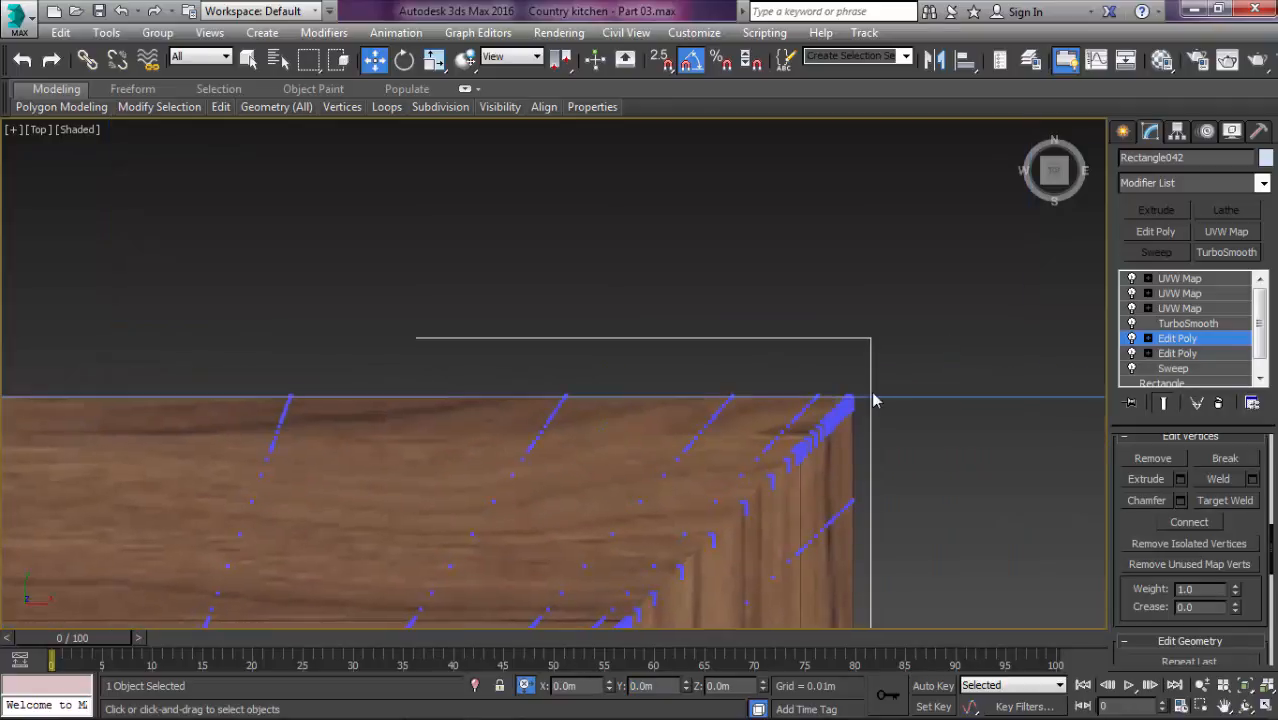
scroll(874, 400, "up", 3)
scroll(711, 503, "down", 2)
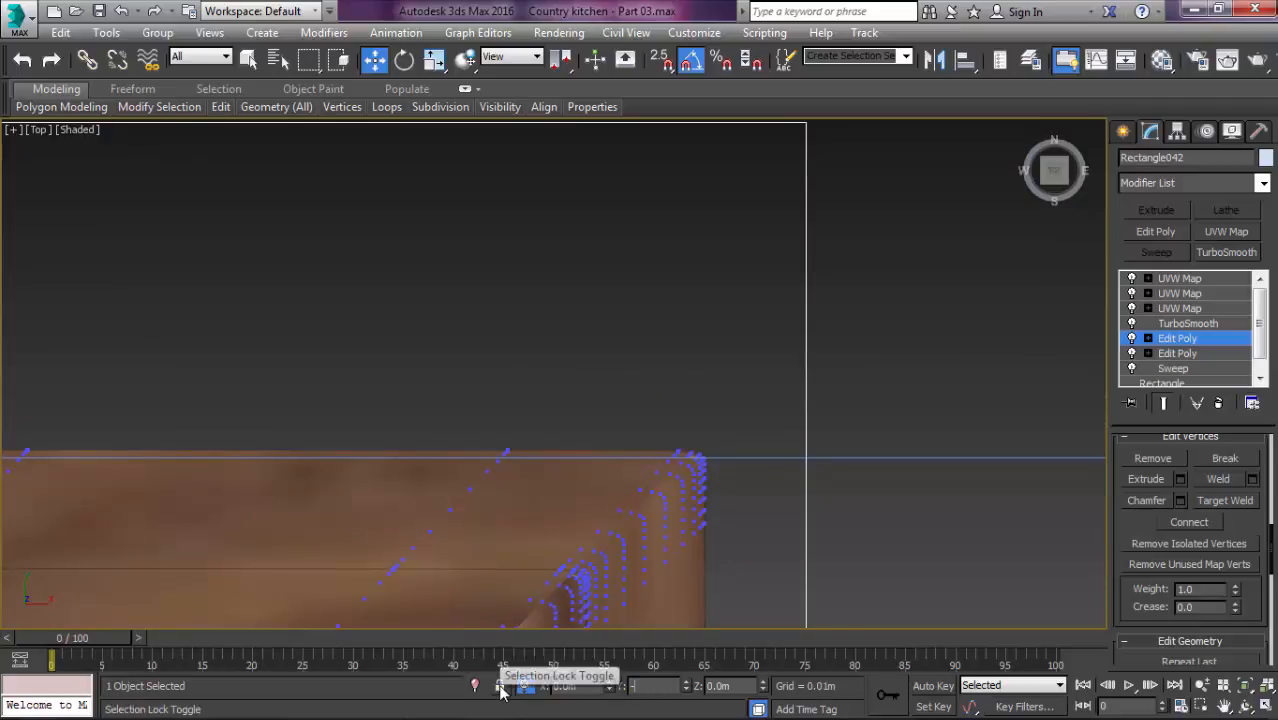
type("-2")
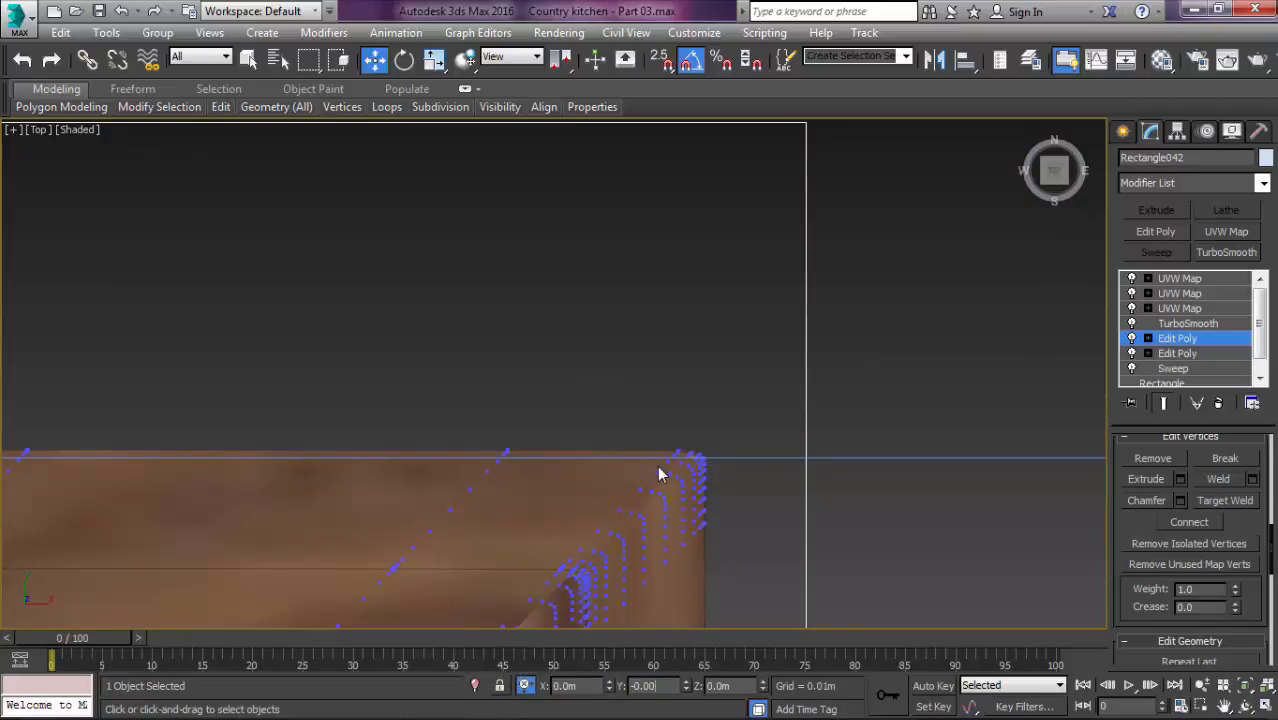
key("Return")
scroll(703, 322, "down", 4)
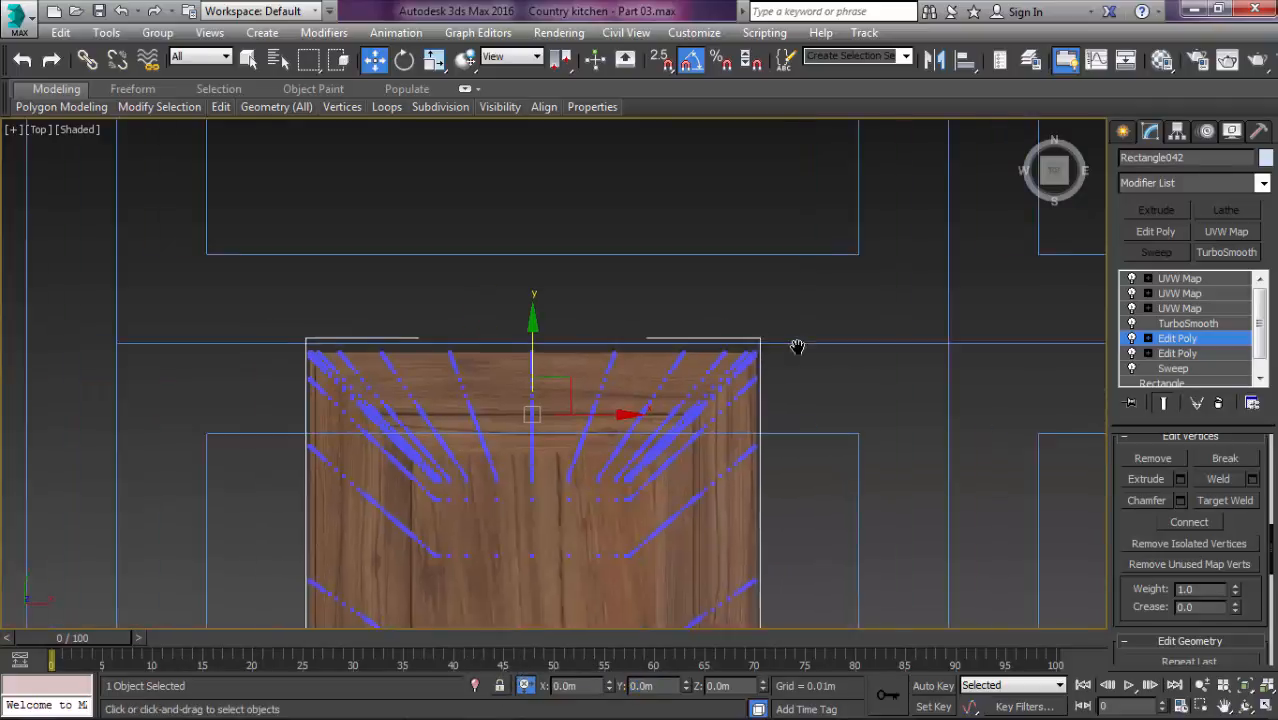
scroll(606, 388, "up", 5)
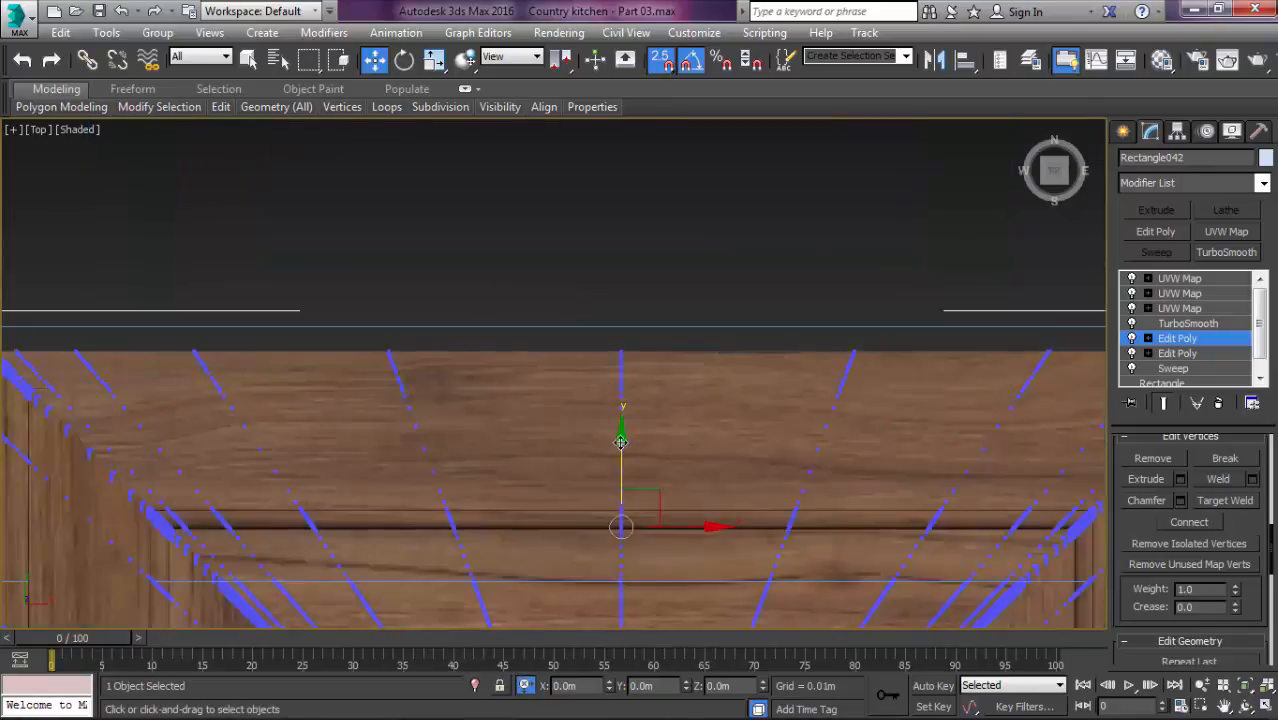
left_click_drag(621, 441, 621, 432)
key("z")
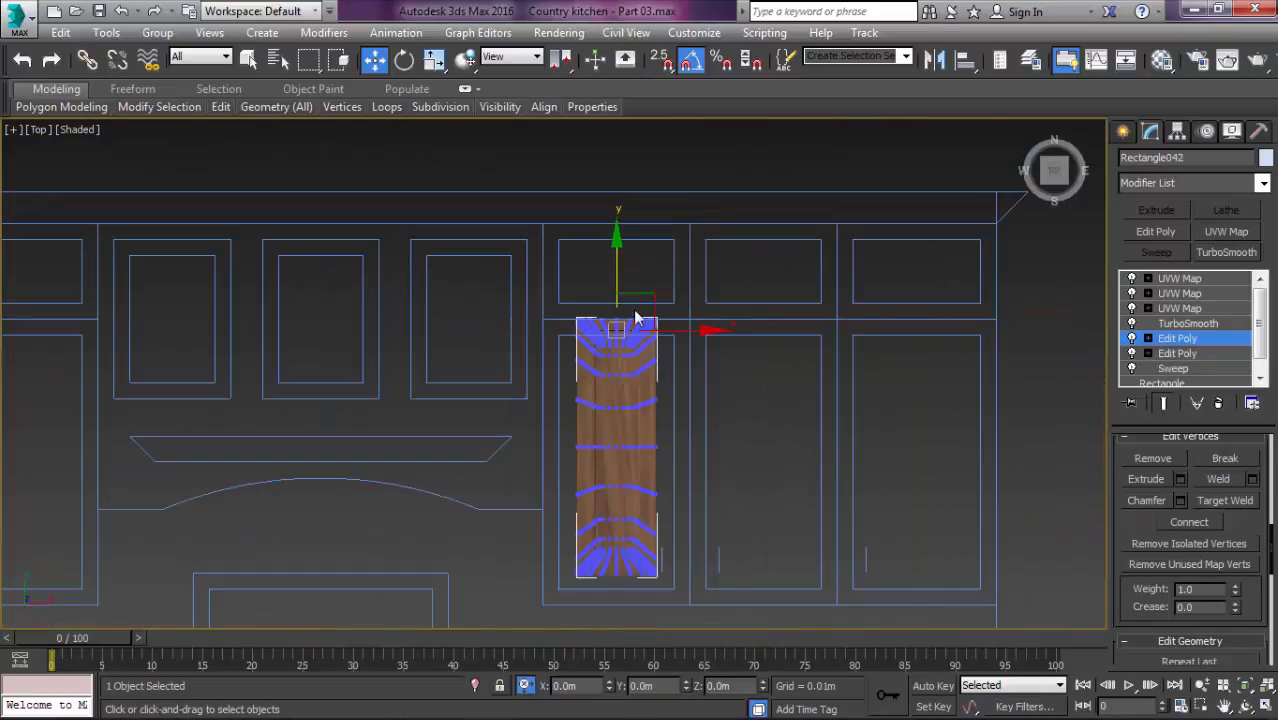
Step: Select the door's lower-end vertices and move them down along Y to the bottom edge of the door outline
left_click_drag(442, 428, 675, 545)
scroll(585, 531, "up", 5)
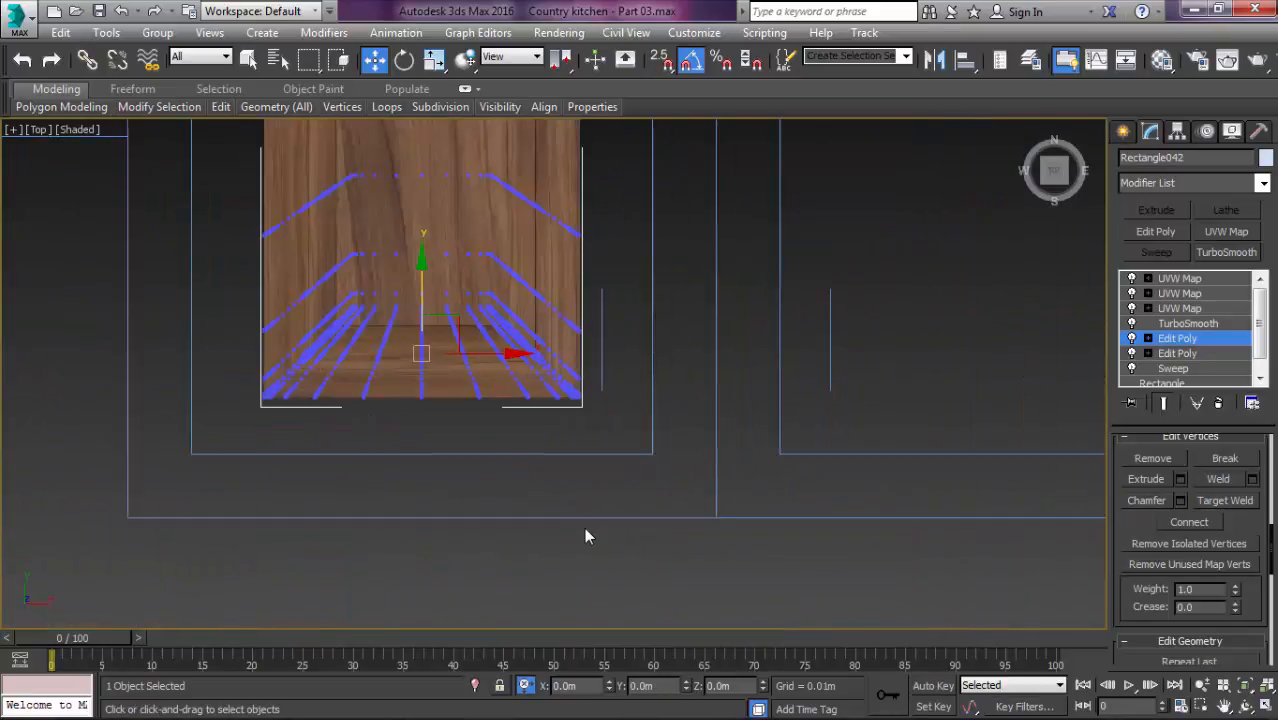
scroll(494, 427, "up", 2)
scroll(578, 372, "down", 8)
scroll(560, 360, "up", 7)
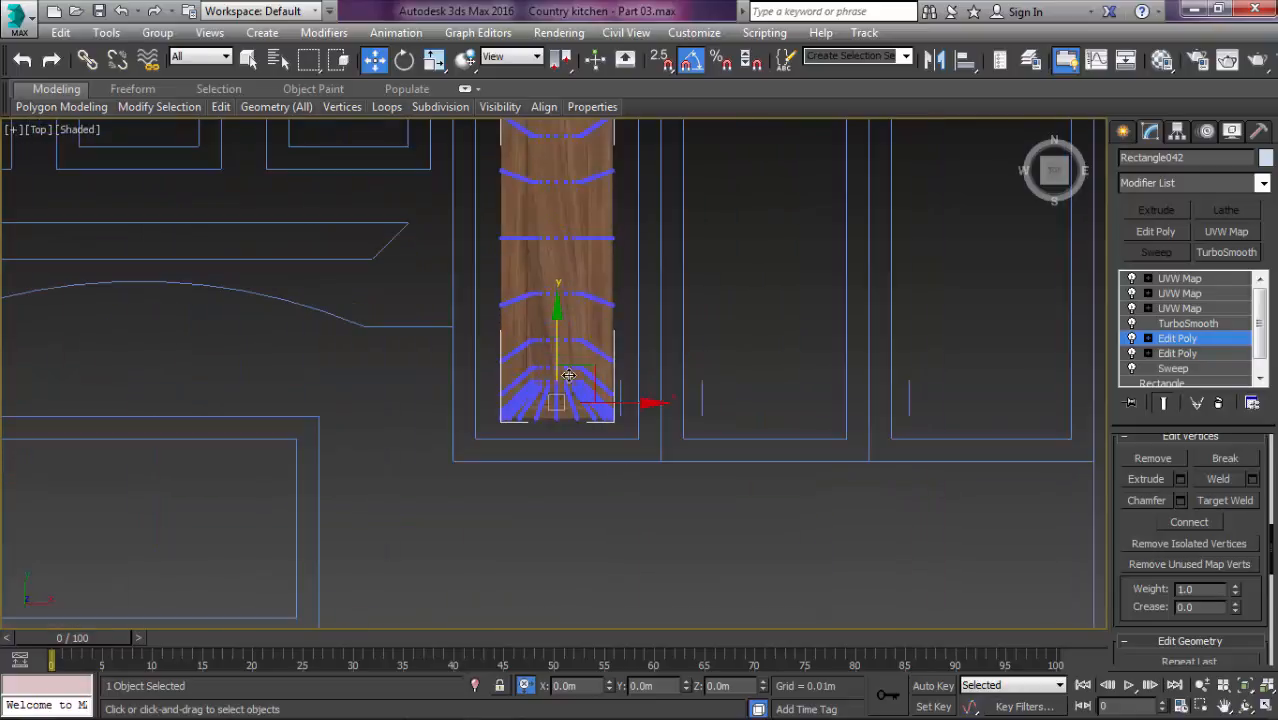
left_click_drag(542, 388, 544, 445)
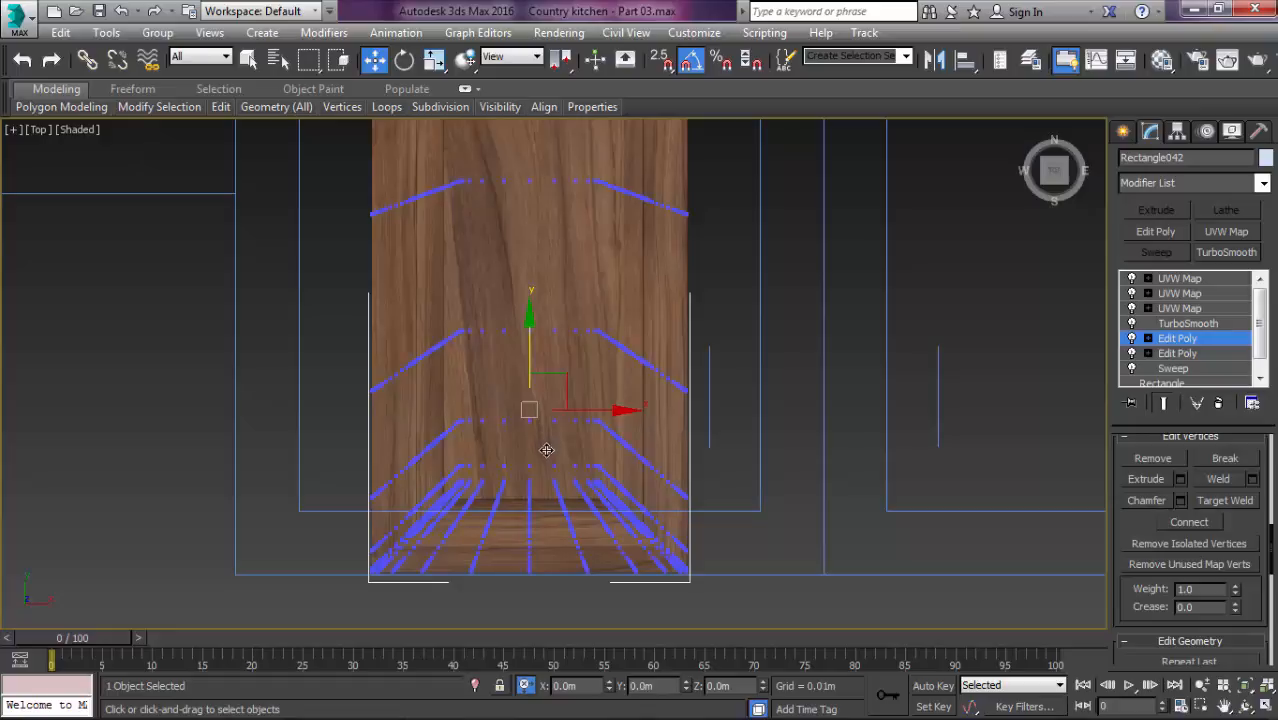
scroll(546, 450, "up", 5)
middle_click_drag(590, 551, 607, 368)
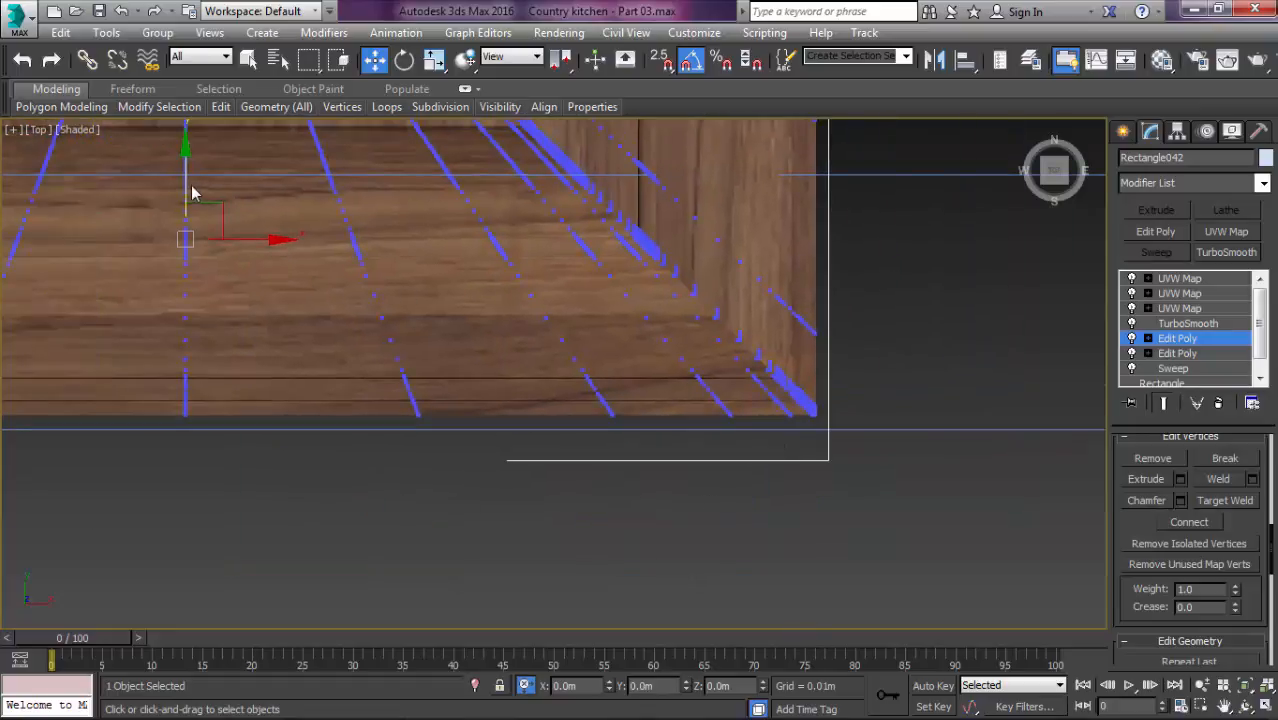
scroll(187, 184, "down", 5)
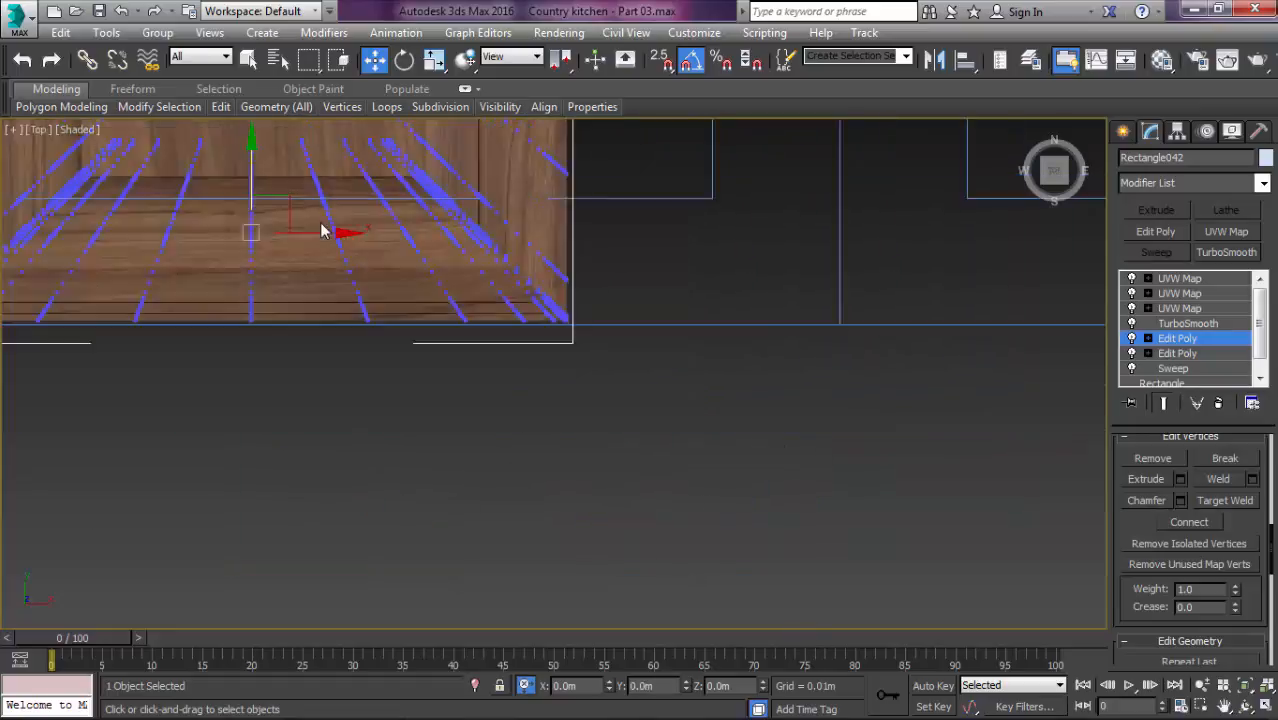
middle_click_drag(400, 330, 443, 373)
scroll(443, 373, "down", 6)
middle_click_drag(383, 176, 403, 226)
scroll(403, 226, "up", 3)
scroll(395, 172, "down", 3)
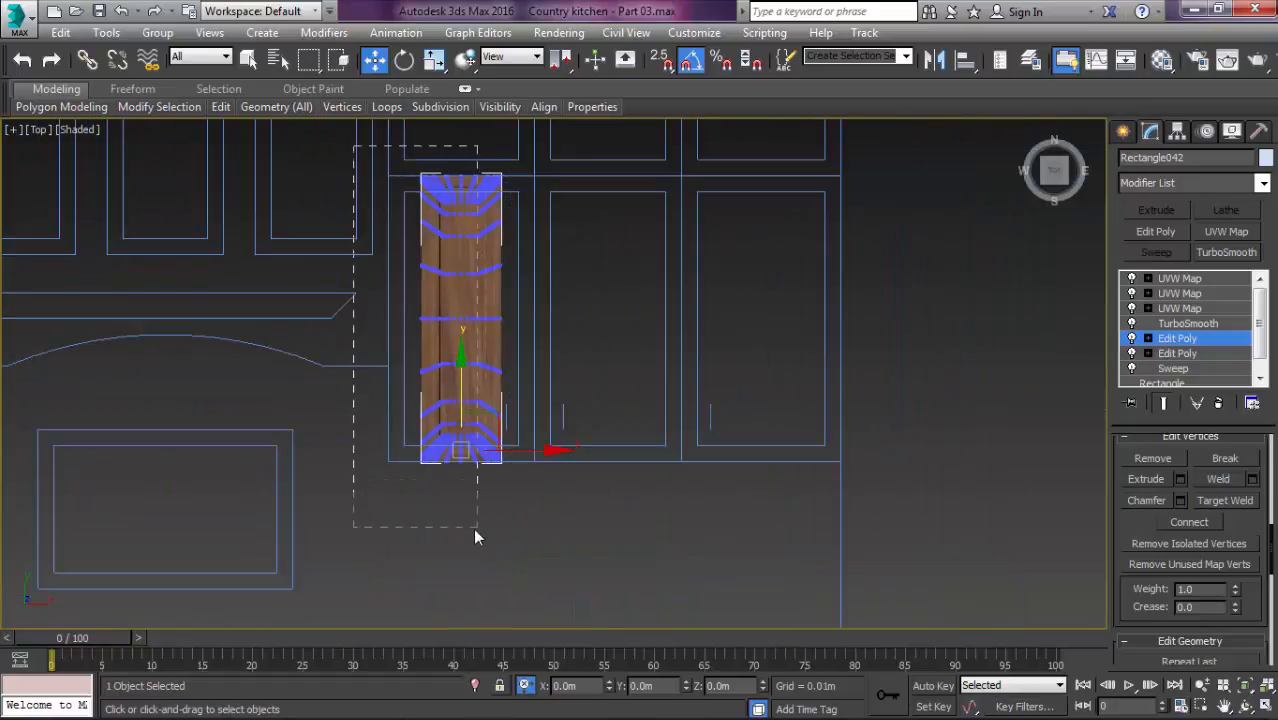
Step: Select the door's left-side vertices and move them along X to the left edge of the door outline
scroll(440, 440, "up", 8)
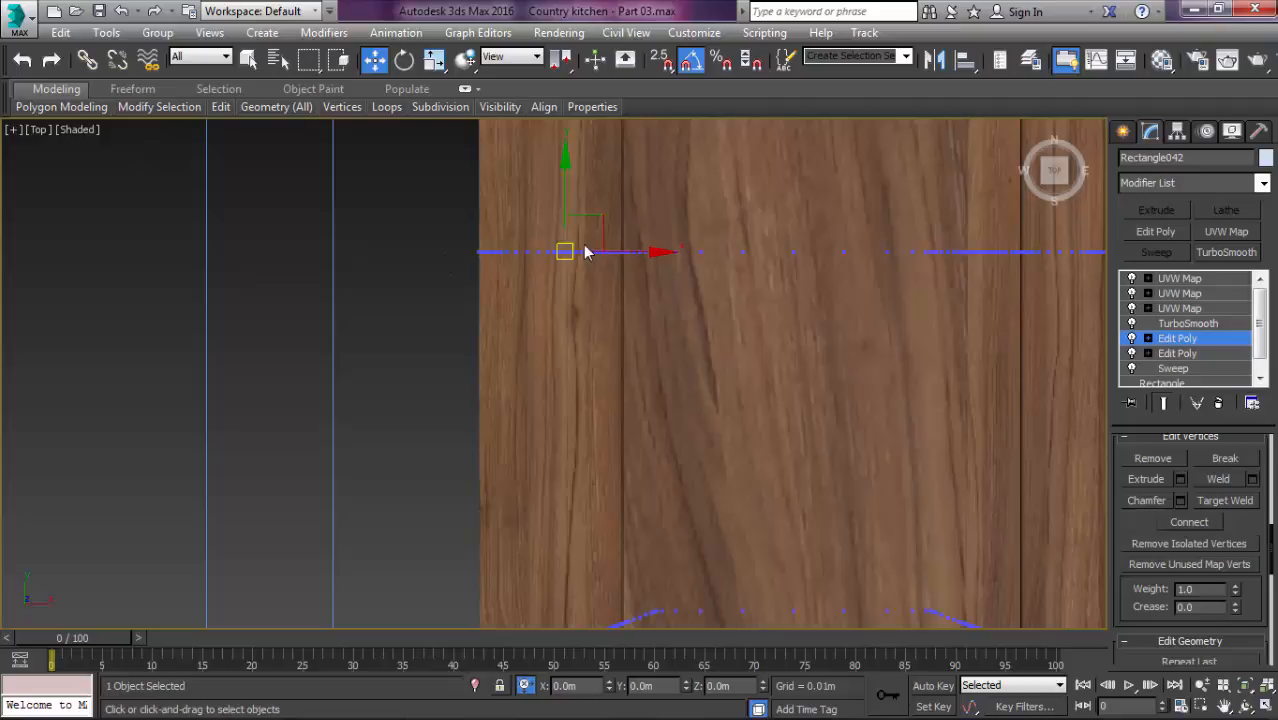
left_click_drag(610, 252, 355, 277)
scroll(358, 285, "down", 5)
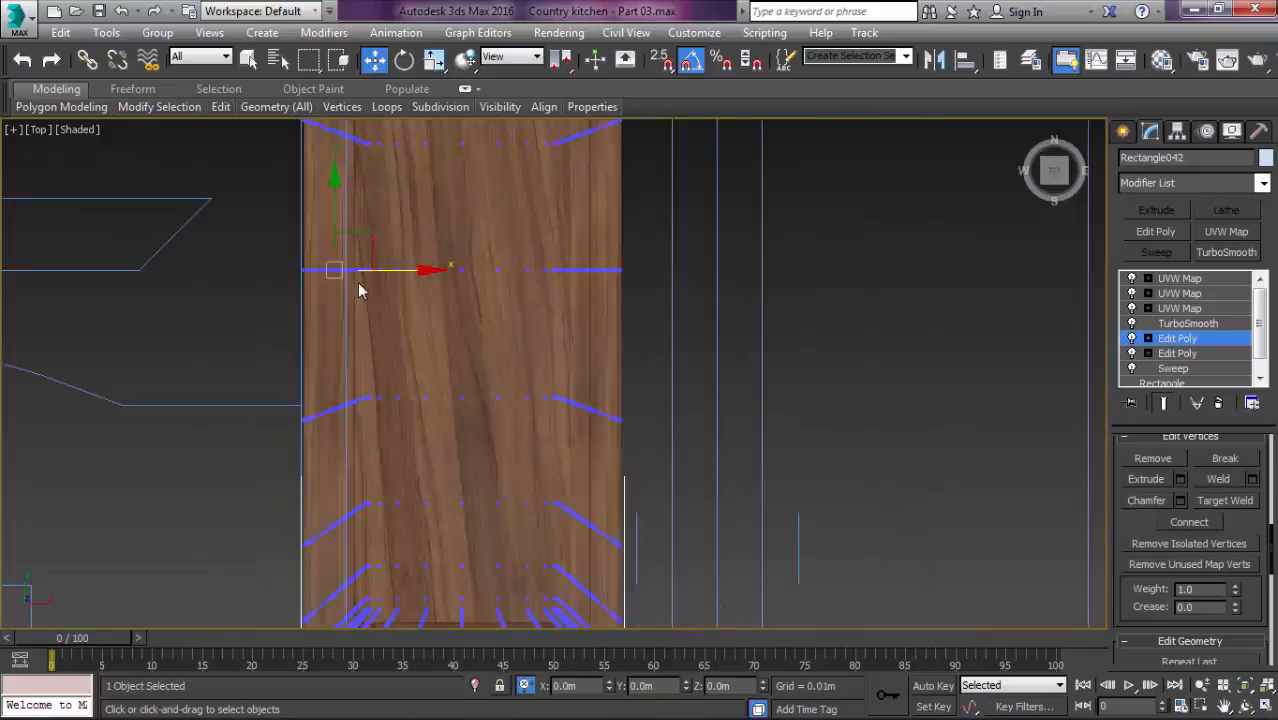
scroll(360, 287, "down", 5)
Step: Move the door's right-side vertices along X to the right edge of the door outline and leave vertex editing
scroll(428, 210, "up", 5)
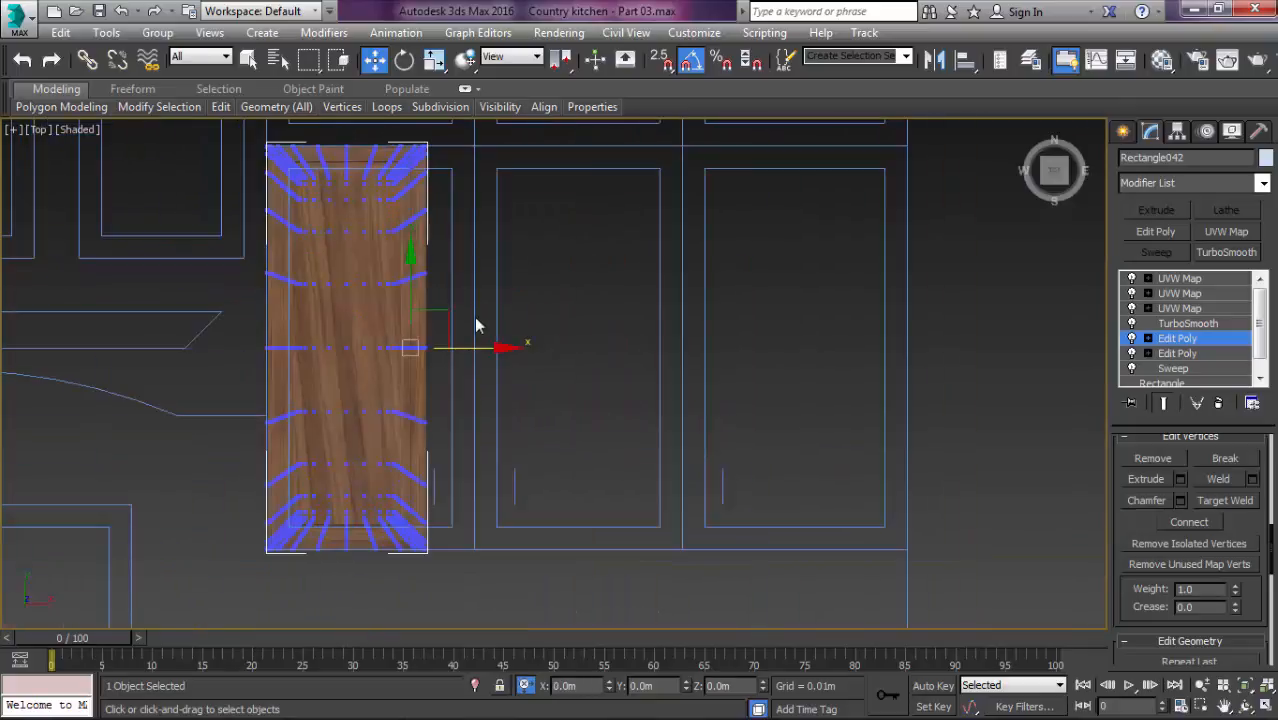
scroll(474, 348, "up", 8)
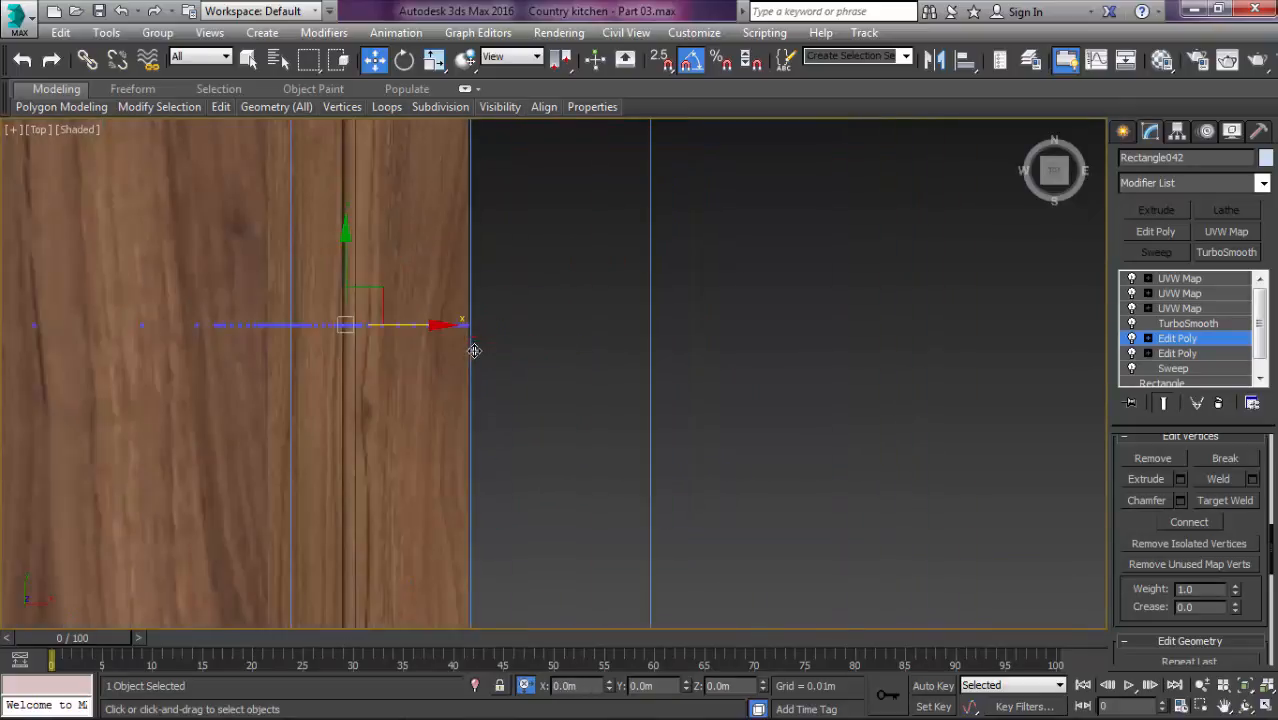
left_click_drag(291, 299, 287, 299)
scroll(287, 299, "down", 5)
key("1")
scroll(288, 299, "down", 5)
Step: Rotate the gizmo of the door's uppermost UVW Map to slant the wood grain on the center panel
middle_click_drag(288, 299, 609, 333)
left_click(1193, 277)
key("e")
left_click_drag(564, 275, 521, 276)
key("ctrl+z")
key("1")
key("r")
key("e")
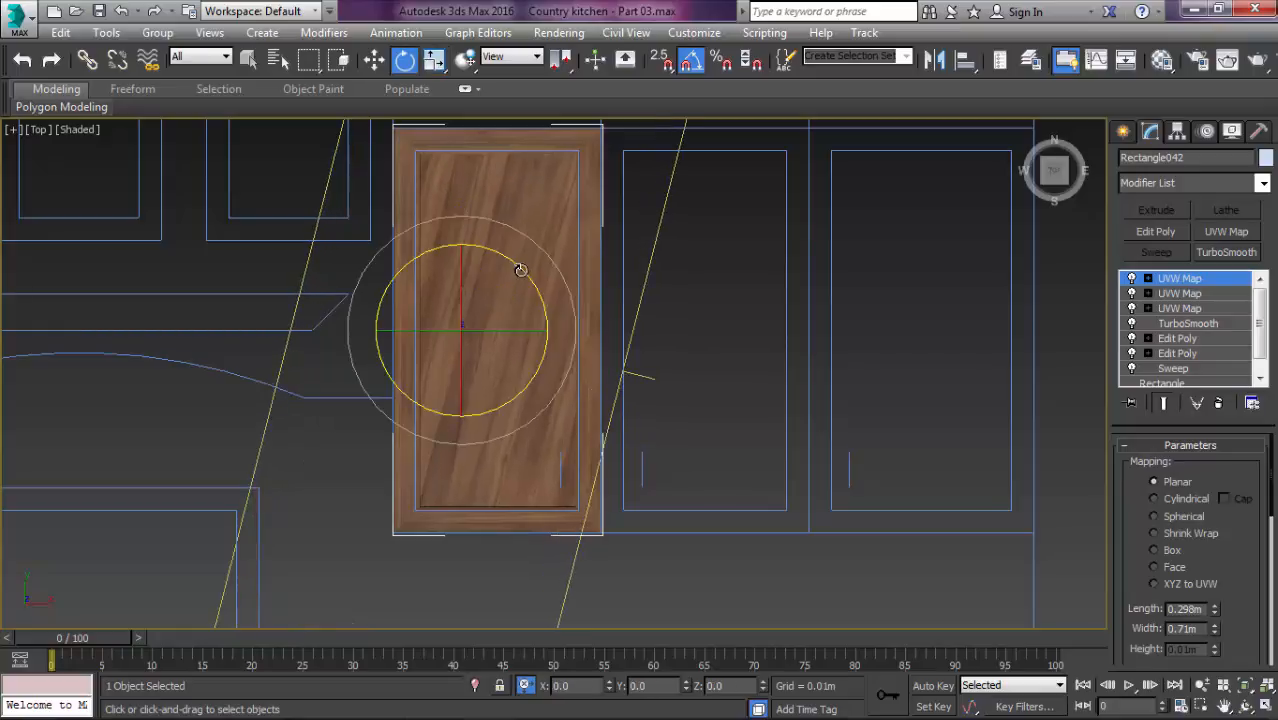
key("1")
left_click(658, 263)
scroll(652, 264, "down", 2)
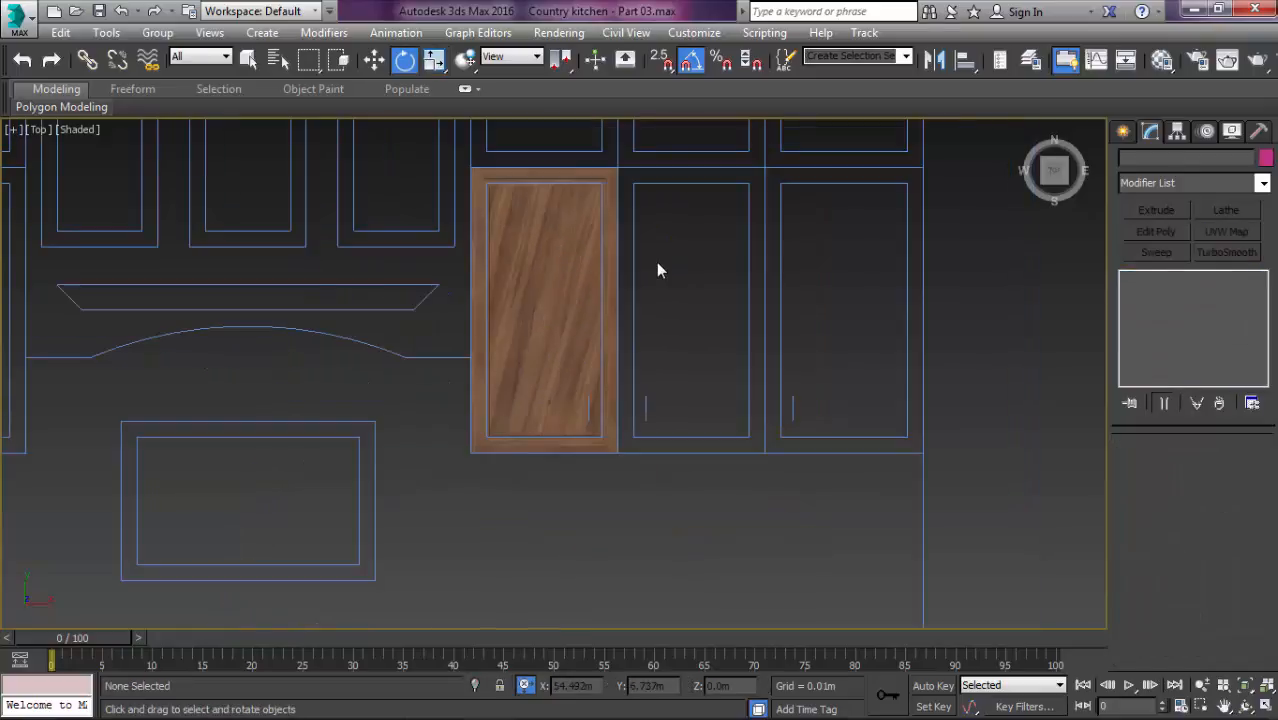
scroll(589, 290, "up", 3)
Step: Reselect the door and rotate its uppermost UVW Map gizmo until the panel's grain runs nearly vertical
left_click(569, 290)
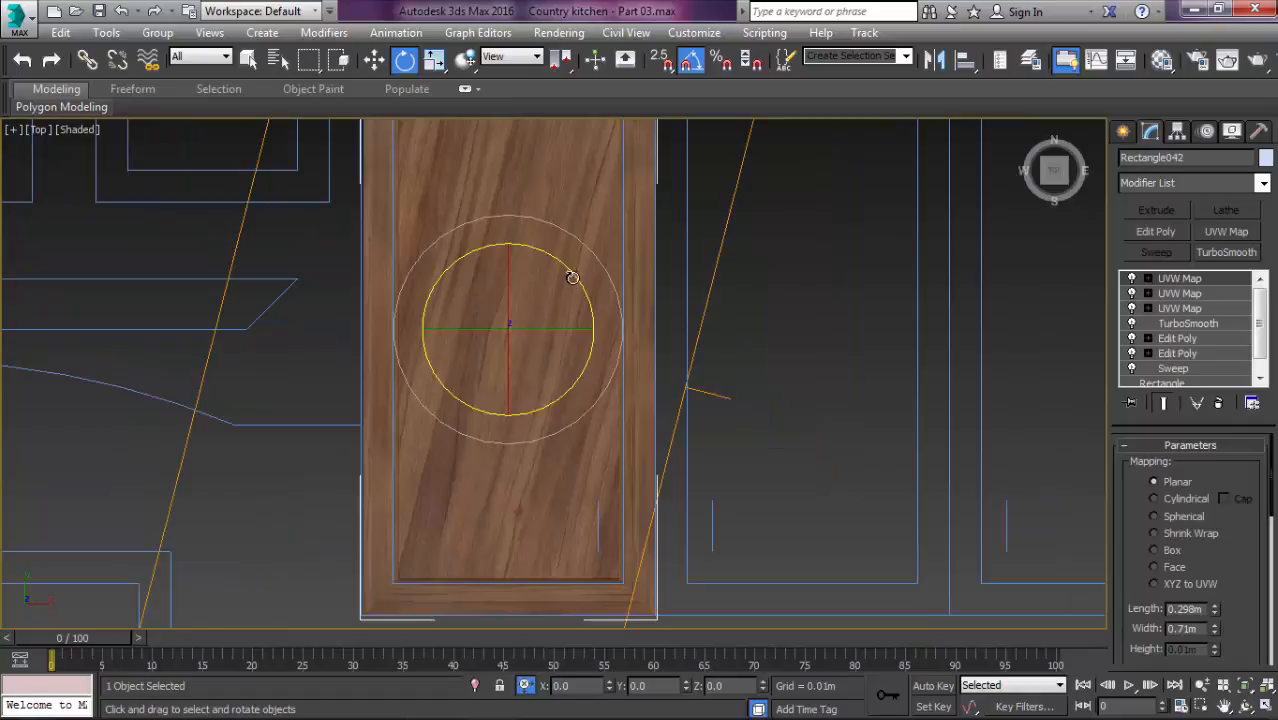
left_click_drag(574, 273, 517, 262)
key("ctrl+z")
key("1")
scroll(525, 280, "down", 2)
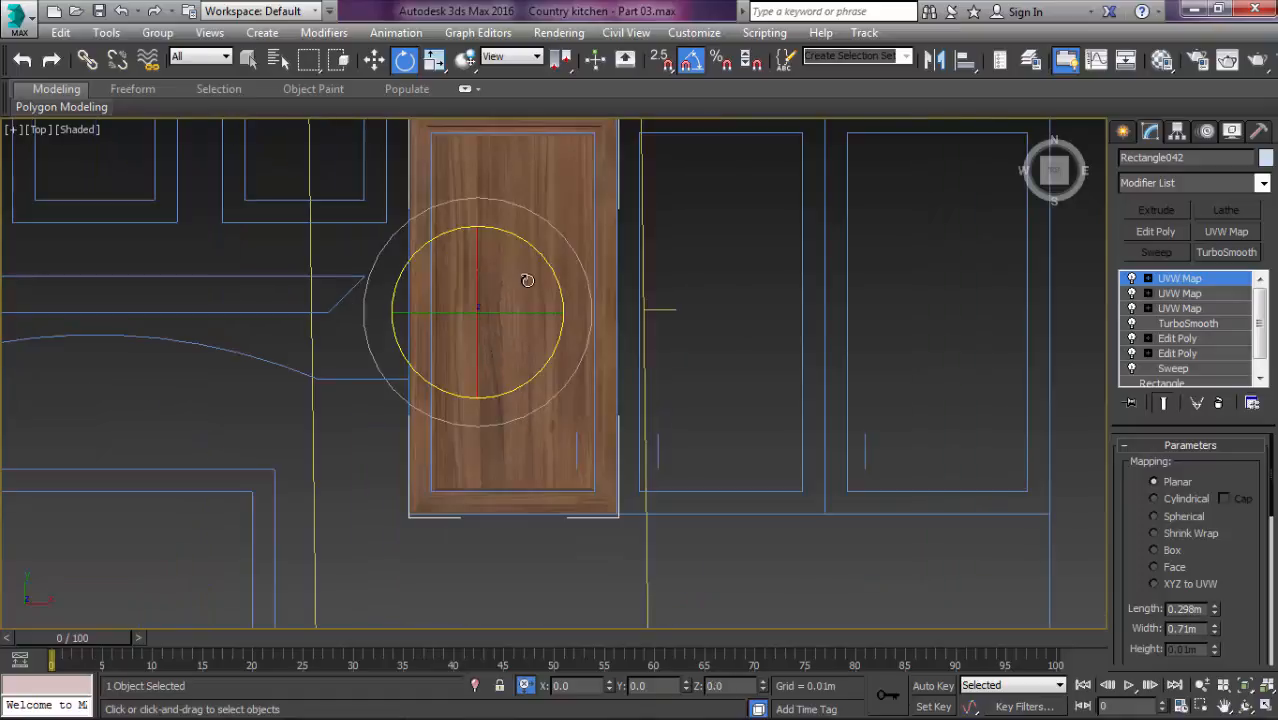
key("r")
key("r")
key("1")
Step: Copy the finished door along X with snapping into the middle opening of the three tall upper-cabinet openings
middle_click_drag(720, 319, 702, 331)
scroll(702, 331, "down", 2)
key("w")
middle_click_drag(612, 319, 570, 351)
key("s")
left_click_drag(566, 352, 668, 460, "shift")
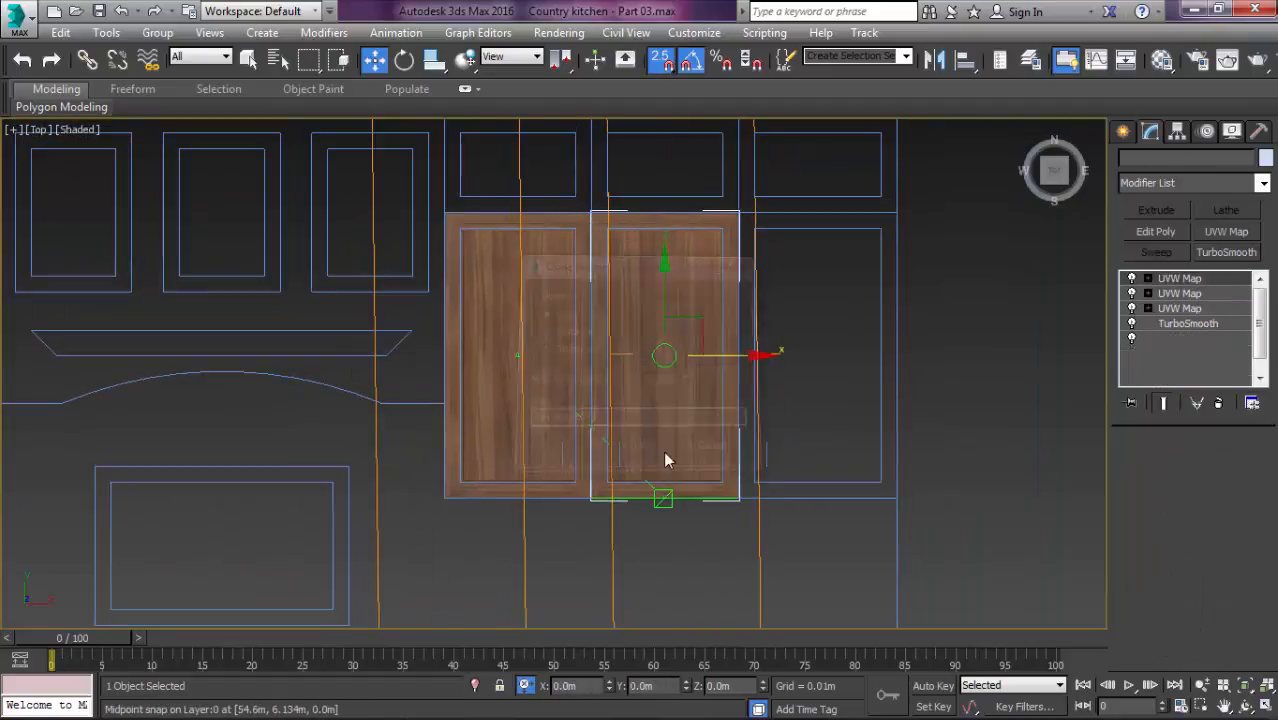
key("Return")
scroll(655, 440, "up", 3)
scroll(542, 576, "up", 3)
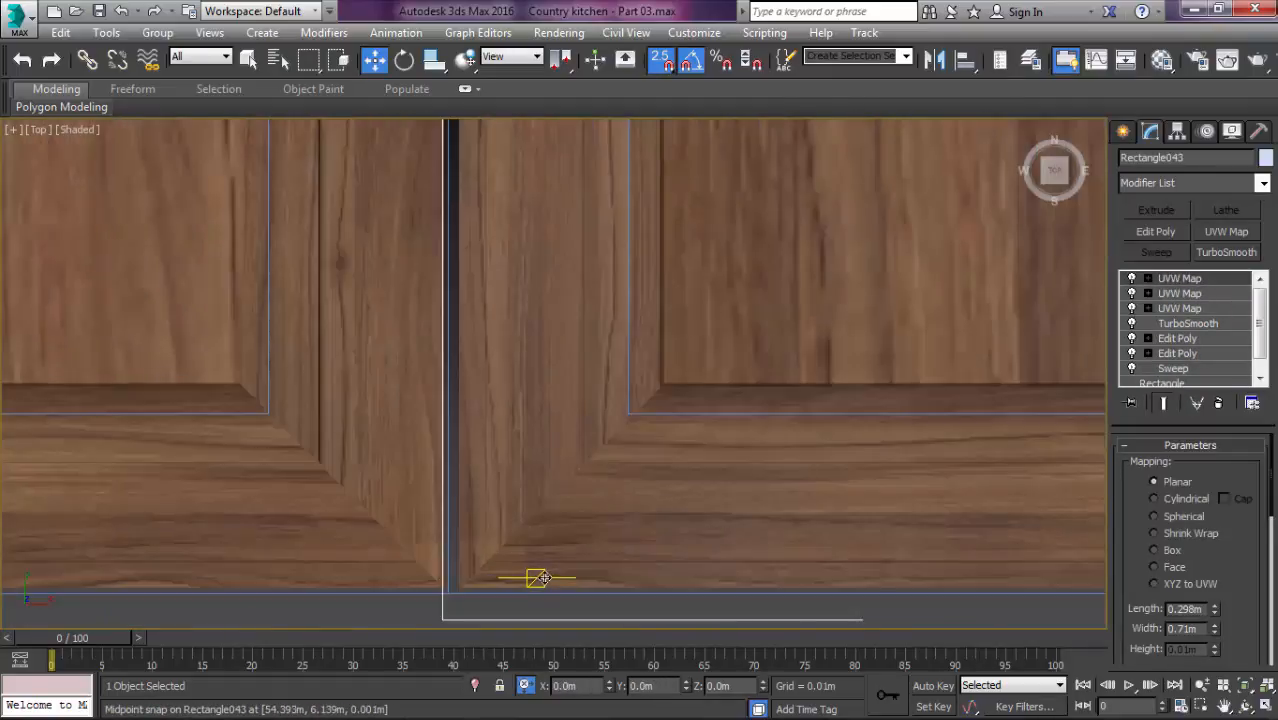
scroll(544, 578, "down", 4)
middle_click_drag(824, 516, 372, 613)
scroll(842, 511, "down", 2)
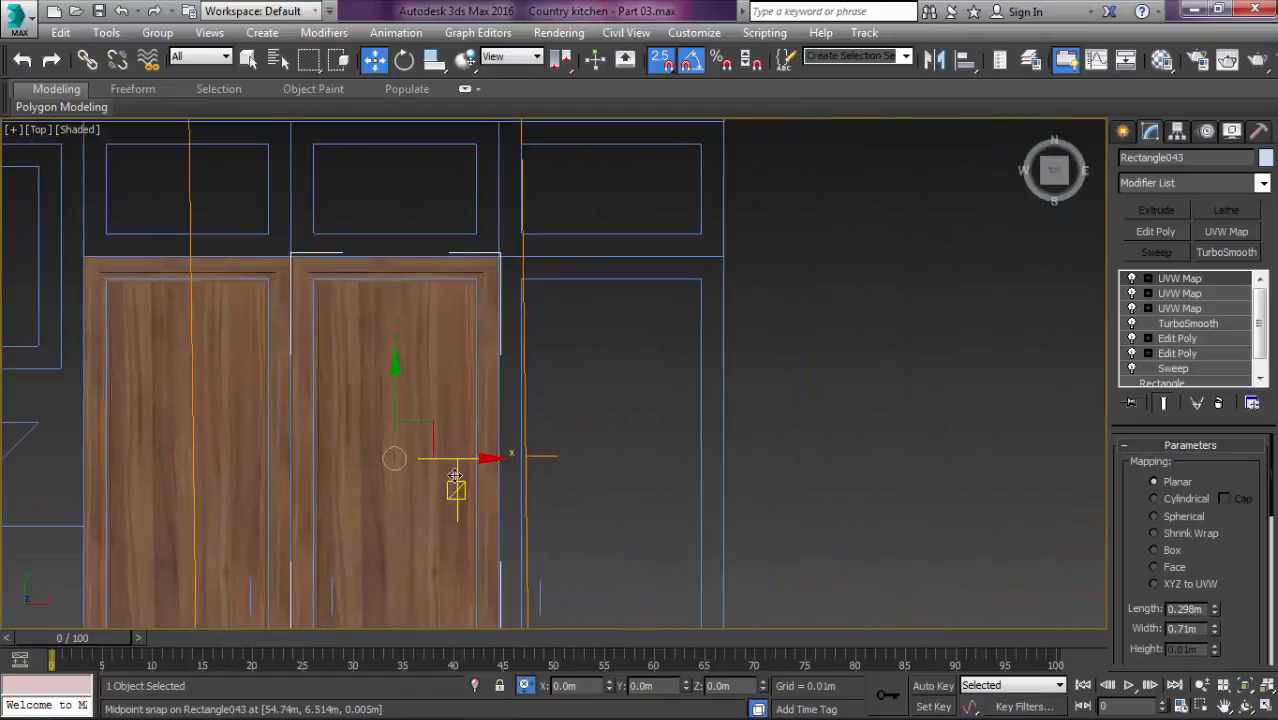
middle_click_drag(647, 414, 754, 333)
Step: Shift the uppermost UVW Map gizmo of the middle door to vary the grain on its panel
key("1")
middle_click_drag(511, 410, 522, 371)
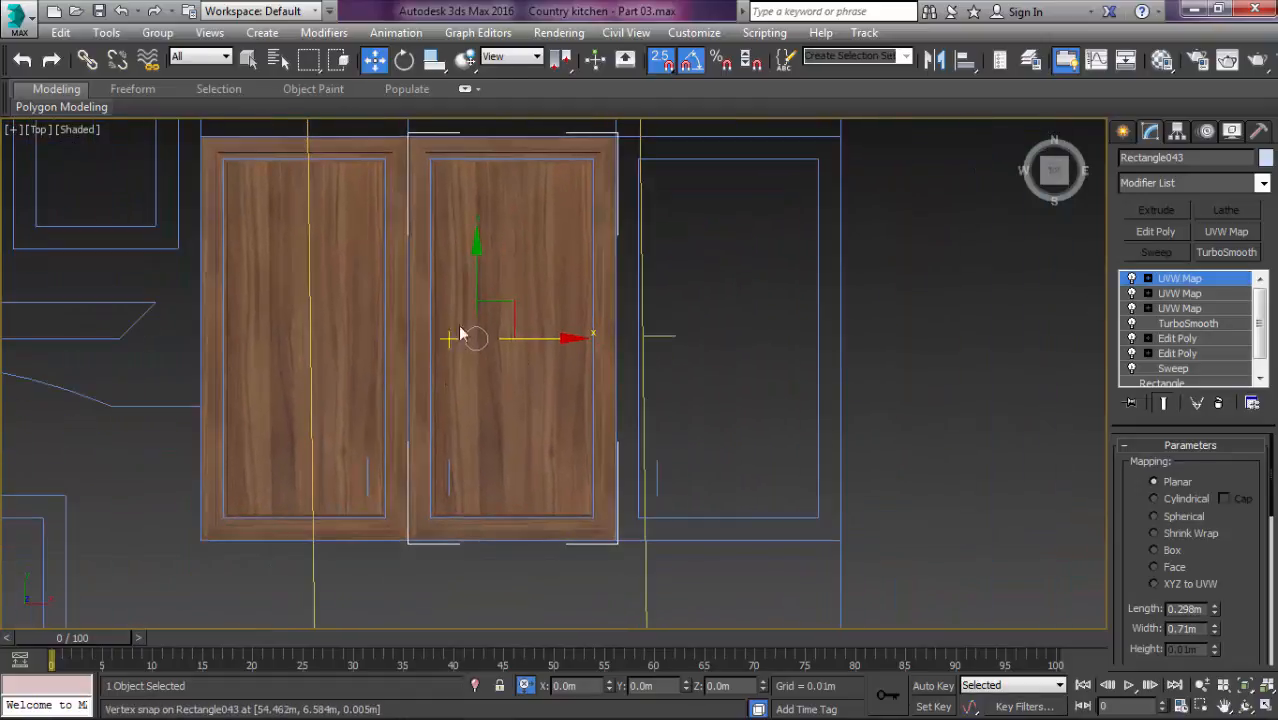
left_click_drag(492, 312, 625, 397)
key("r")
key("w")
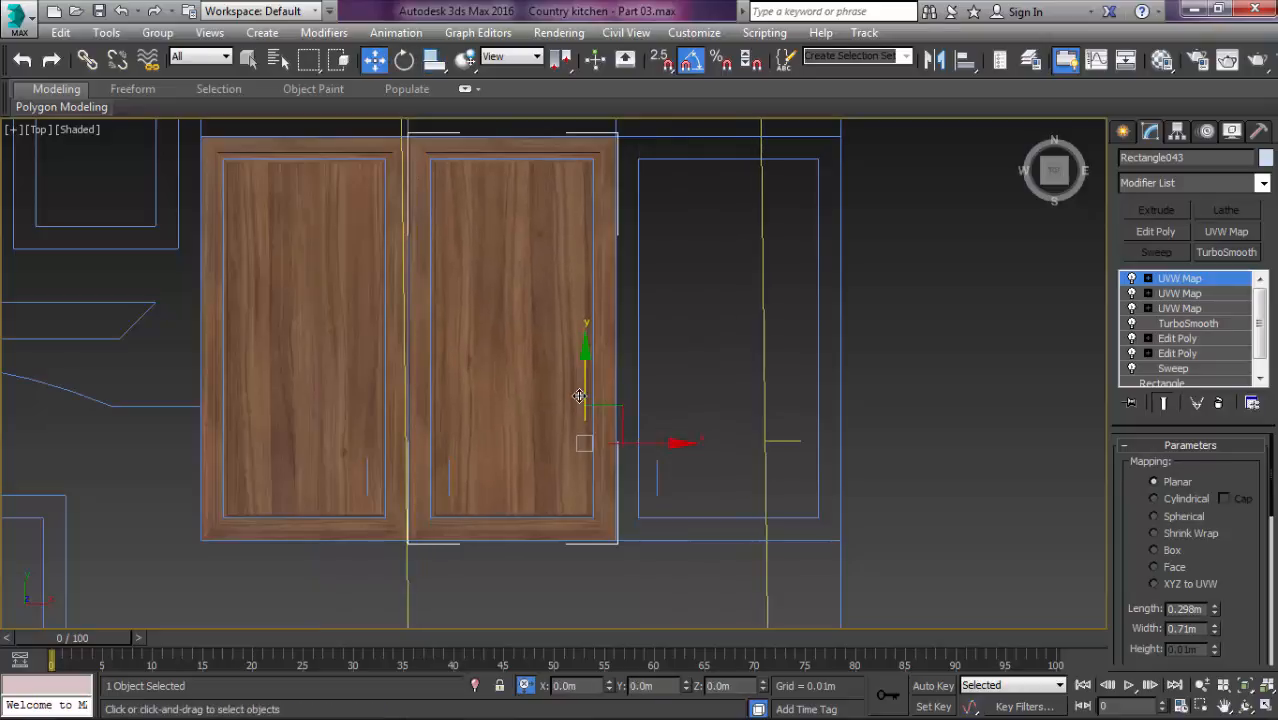
key("1")
Step: Copy the middle door along X and snap the copy into the third upper-cabinet opening
mouse_move(570, 348)
left_mouse_down("shift")
mouse_move(722, 376)
mouse_move(773, 463)
mouse_move(768, 509)
left_mouse_up("shift")
key("s")
left_click_drag(708, 345, 727, 516)
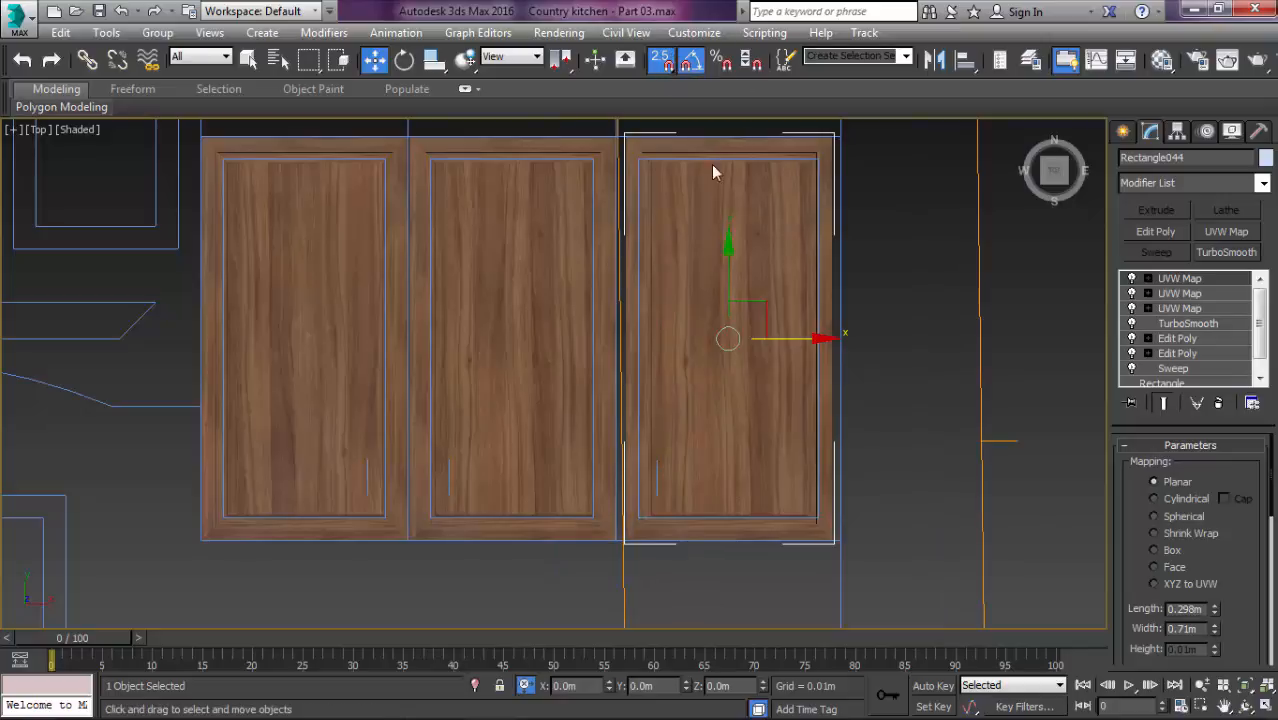
scroll(757, 208, "down", 3)
middle_click_drag(757, 208, 727, 226)
Step: In the upper Edit Poly of the third door, move the right-side vertices about 0.018 m along X to the outline's right edge
left_click(1177, 338)
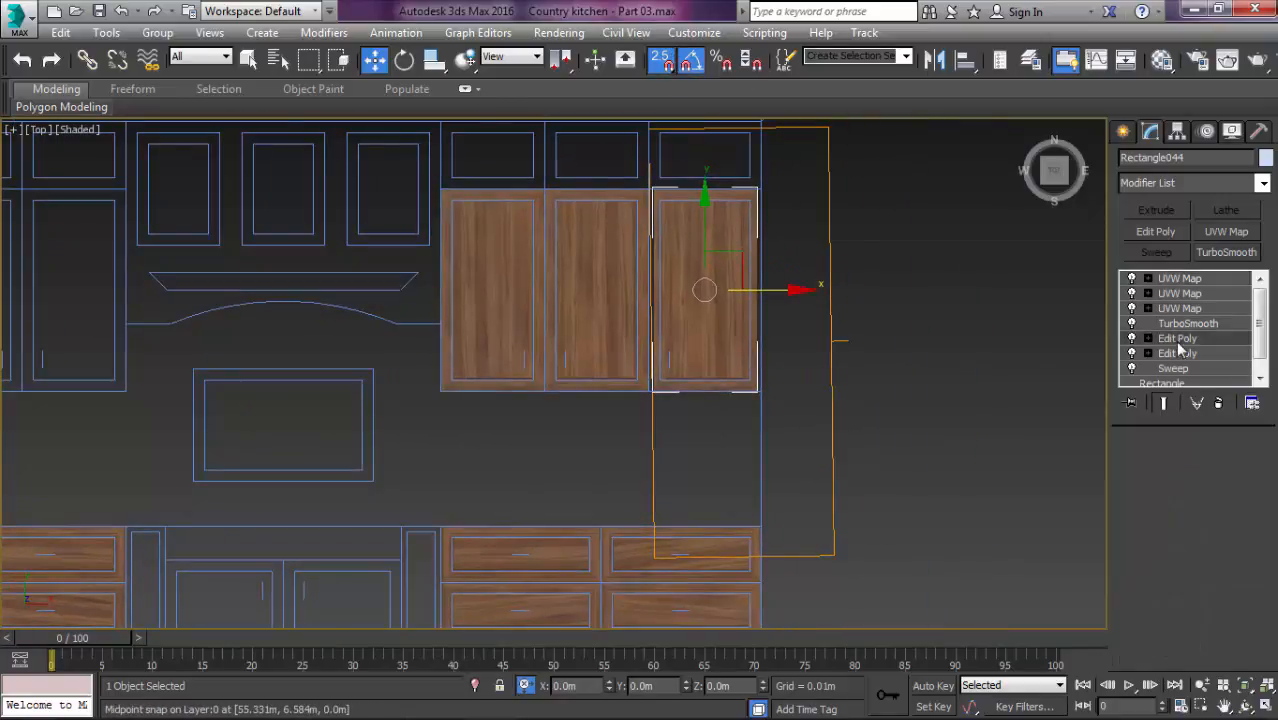
scroll(709, 185, "up", 5)
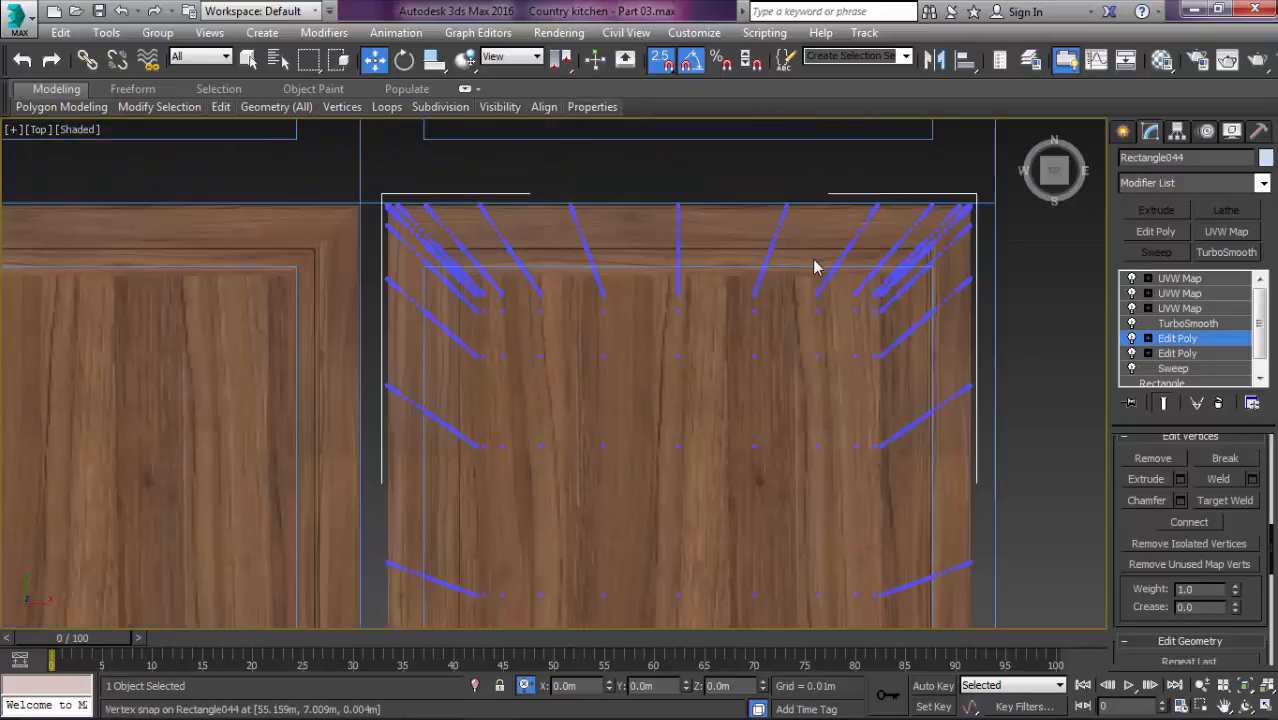
scroll(756, 165, "down", 3)
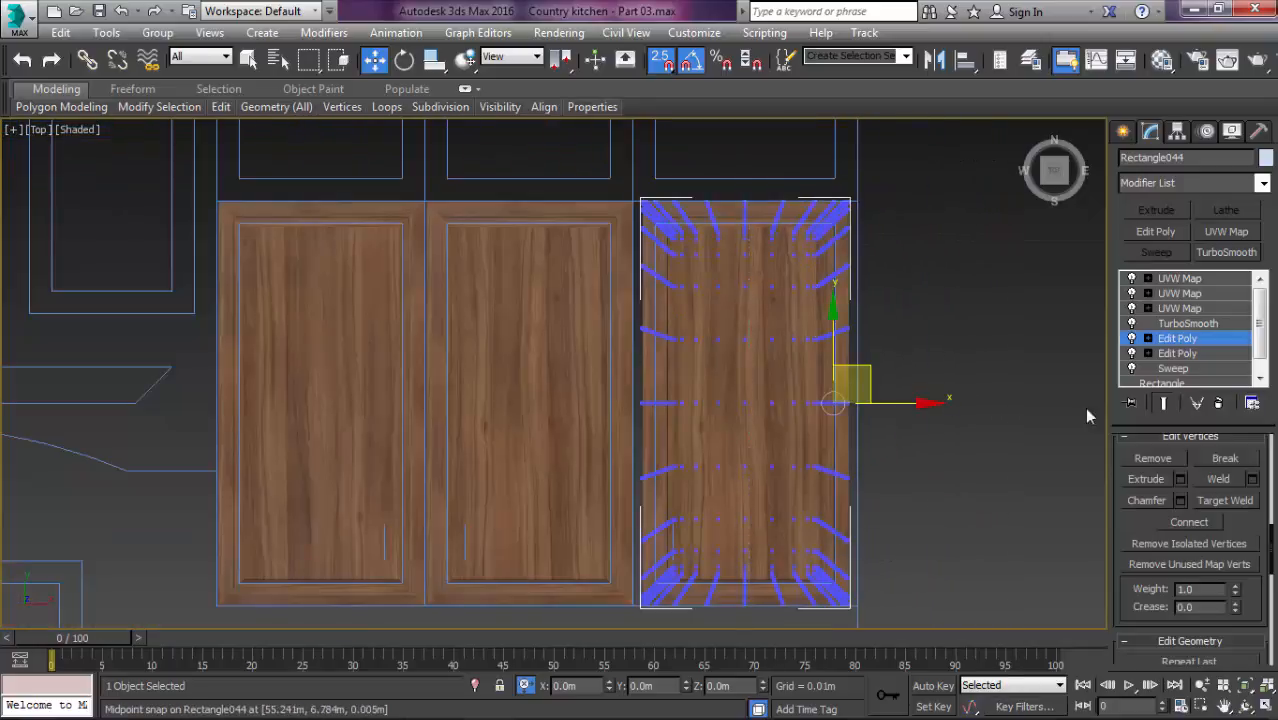
scroll(935, 412, "up", 5)
left_click_drag(541, 401, 584, 401)
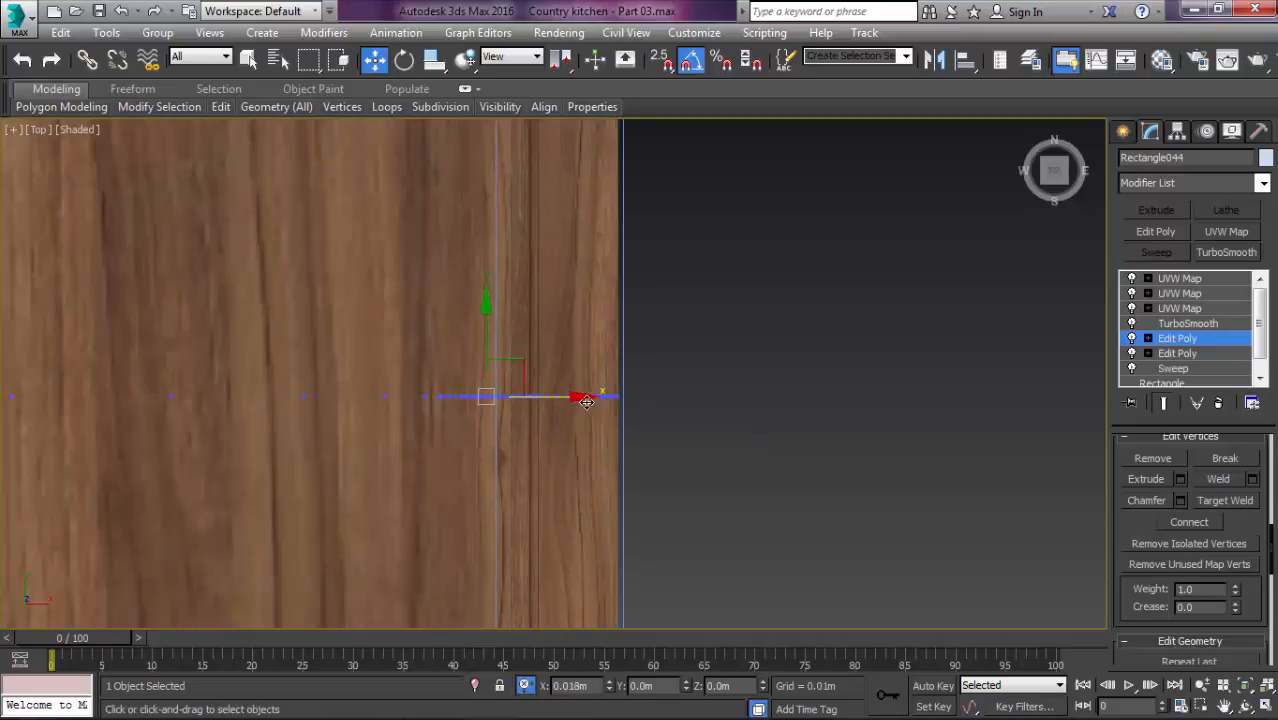
scroll(1090, 388, "down", 2)
left_click(1149, 338)
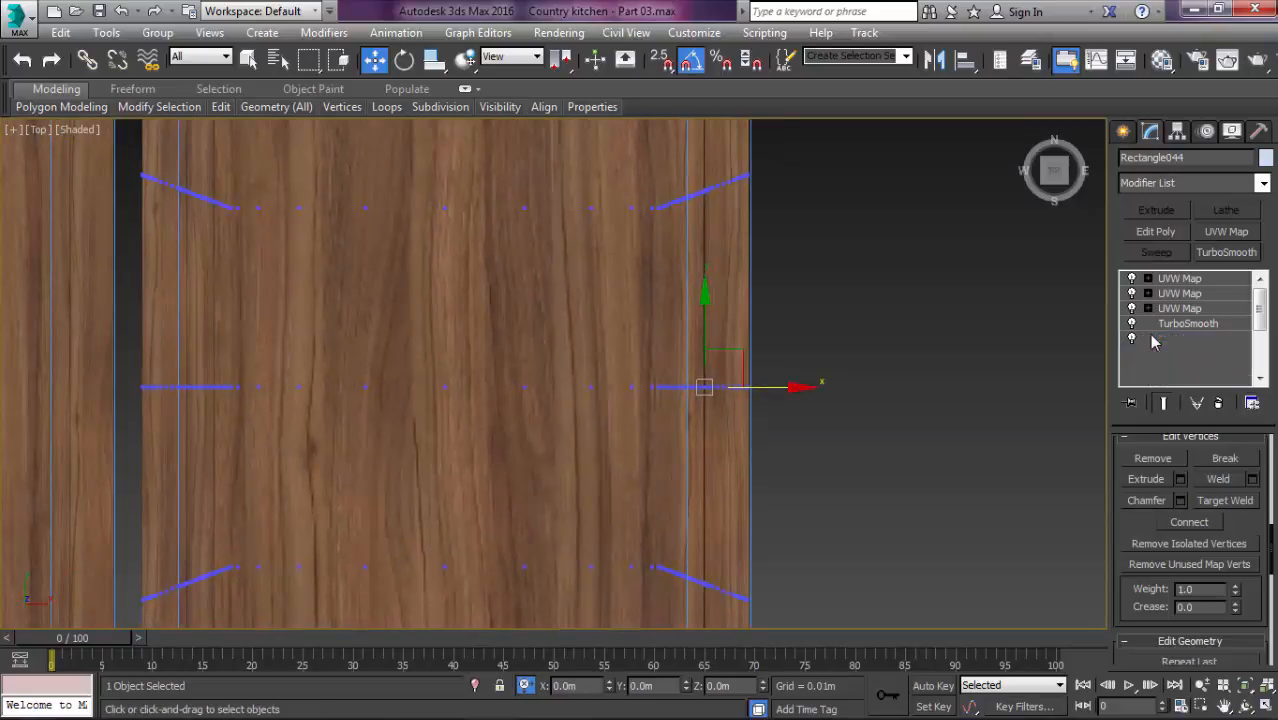
left_click(1149, 338)
Step: Move the third door's left-side vertices about -0.02 m along X to close the gap beside the middle door
scroll(988, 330, "down", 4)
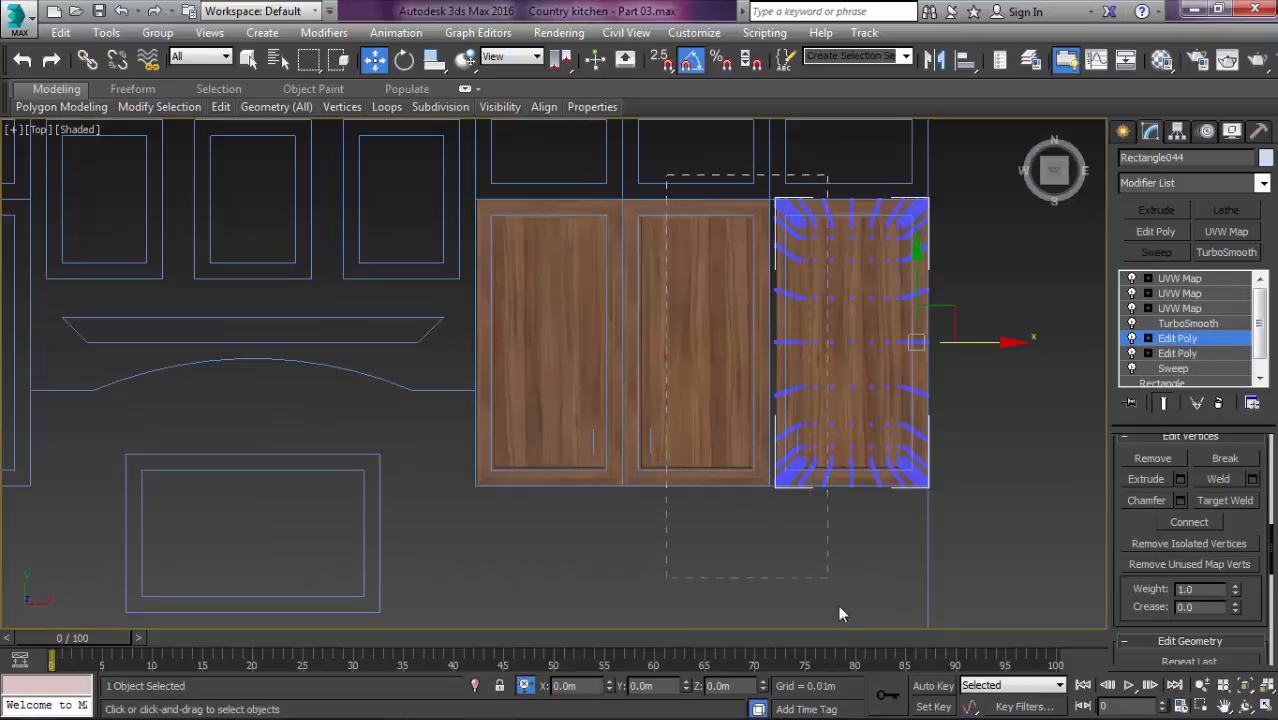
scroll(791, 356, "up", 10)
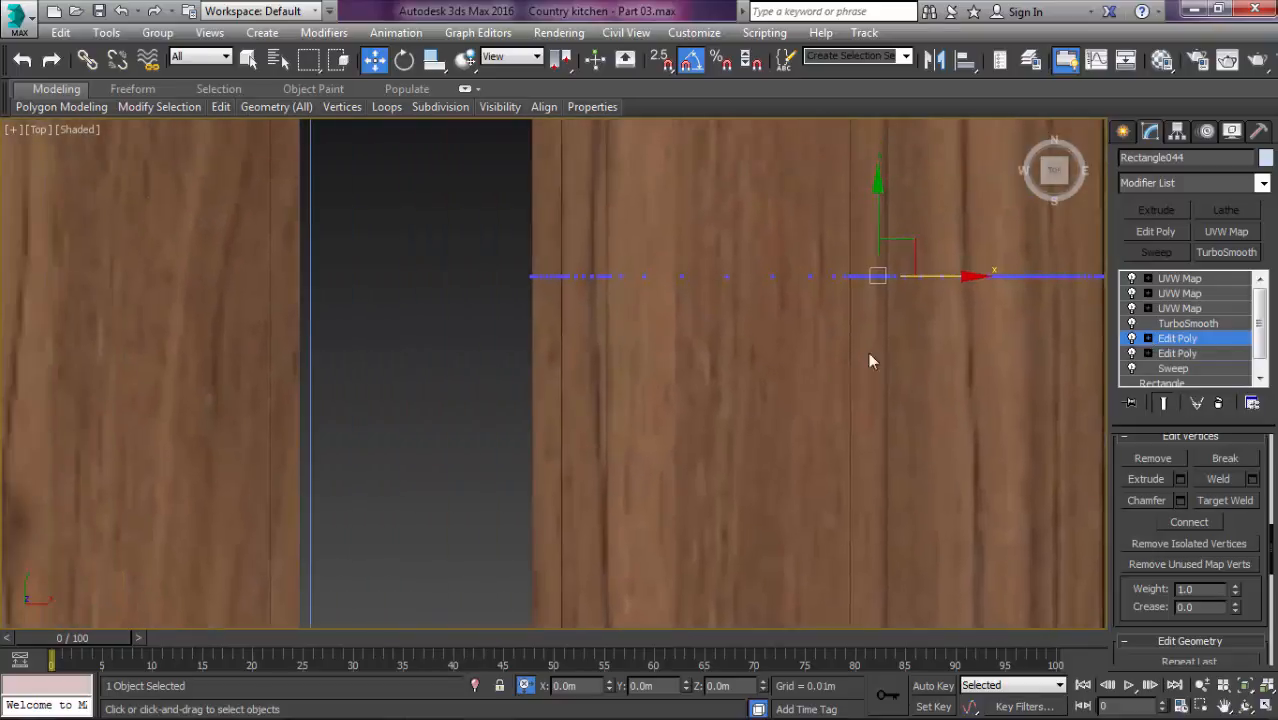
left_click_drag(936, 269, 729, 295)
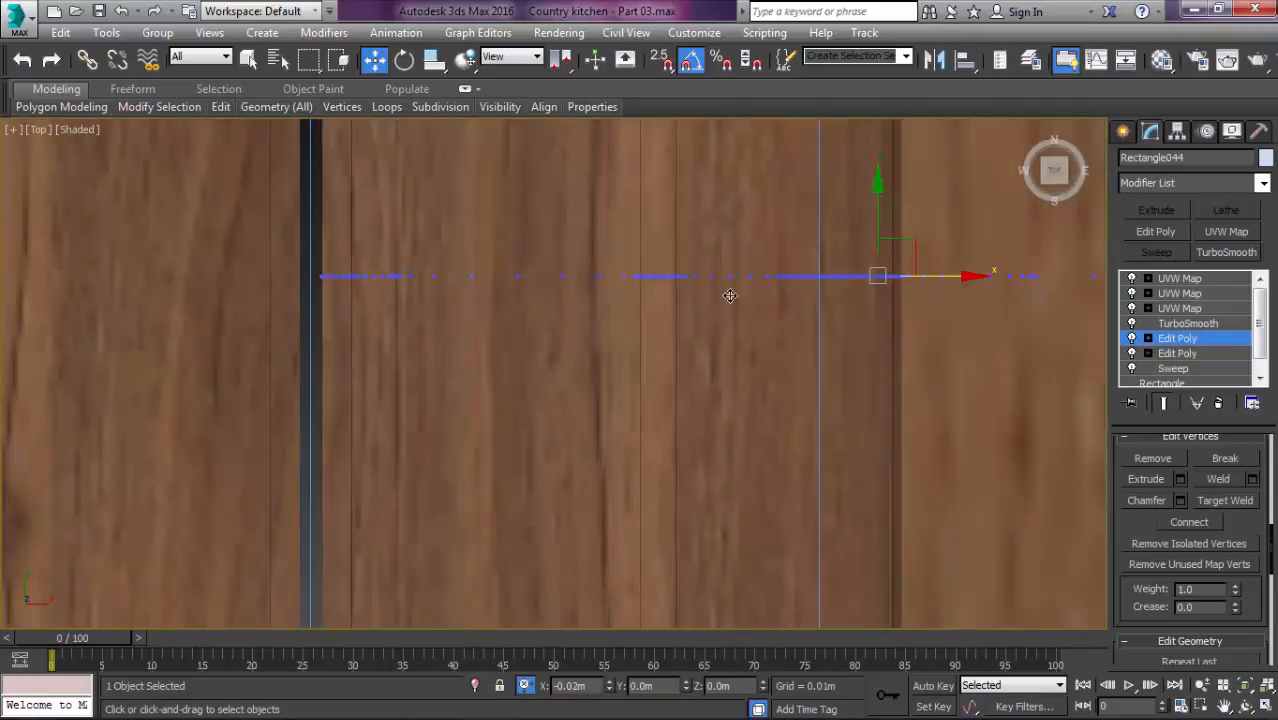
key("1")
scroll(730, 295, "down", 12)
scroll(768, 242, "up", 3)
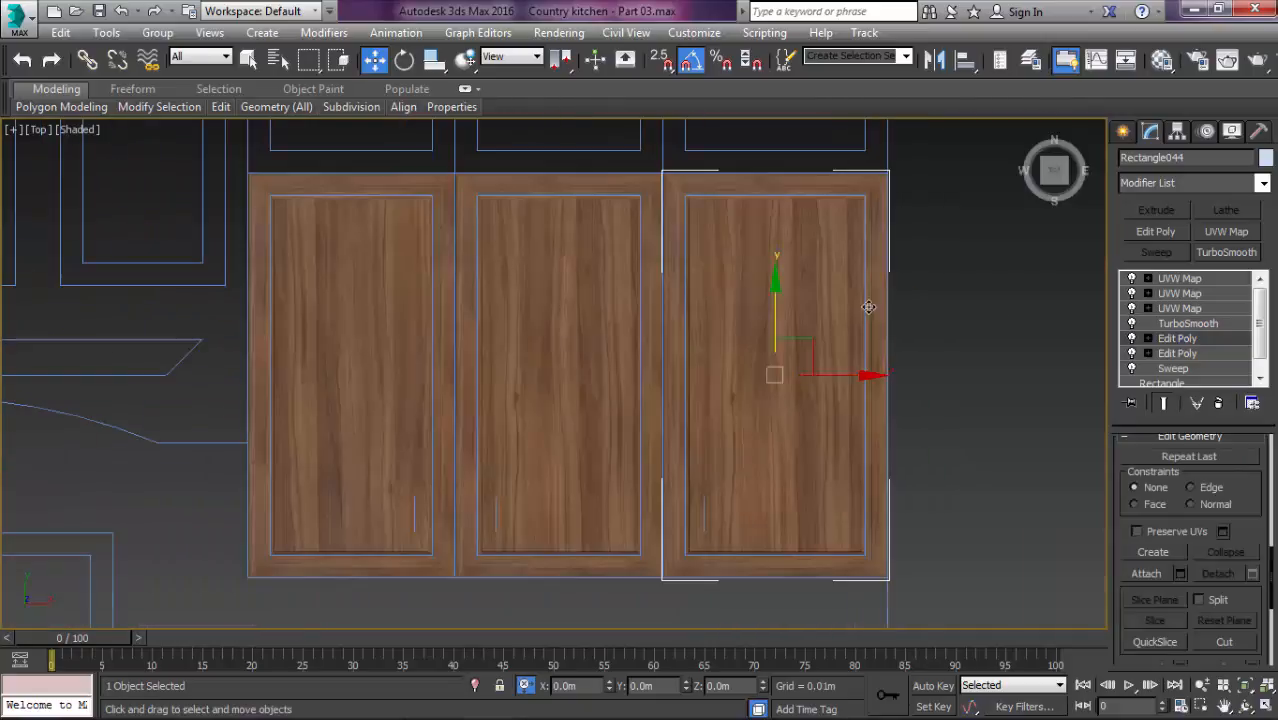
Step: Move and rotate the third door's uppermost UVW Map gizmo to give its panel a slanted, different grain
left_click(1178, 279)
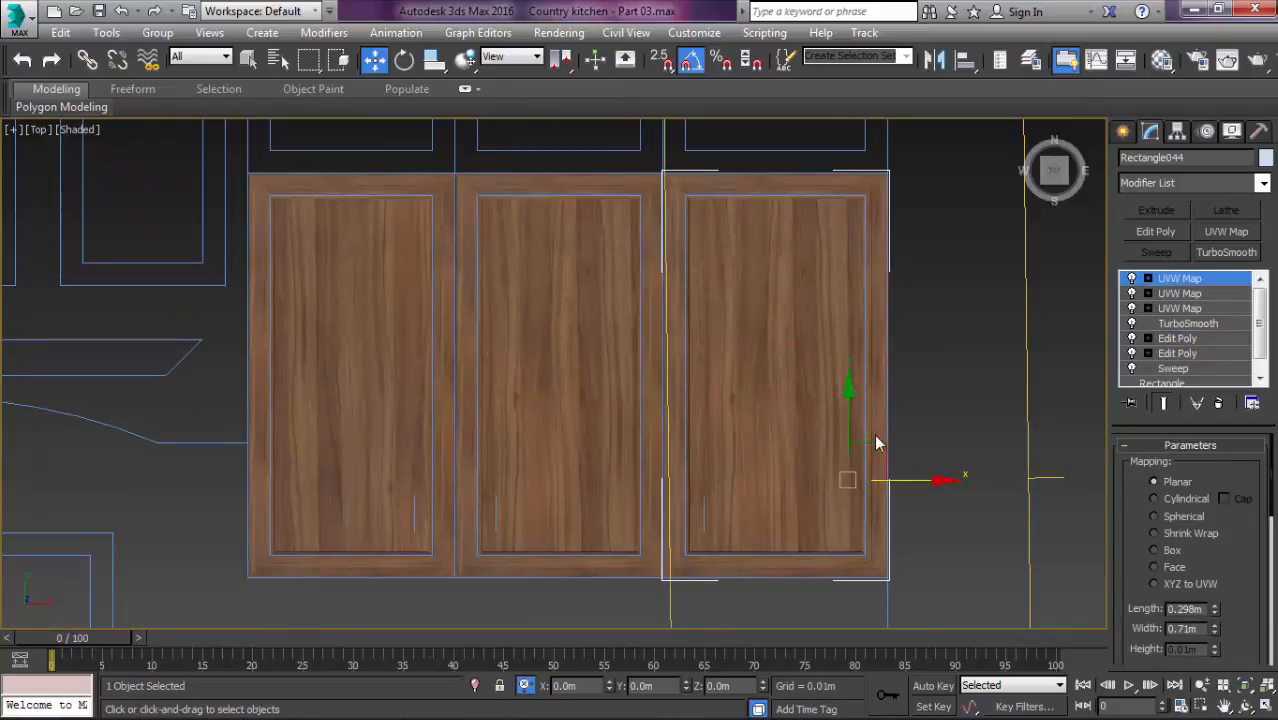
left_click_drag(857, 457, 930, 489)
key("e")
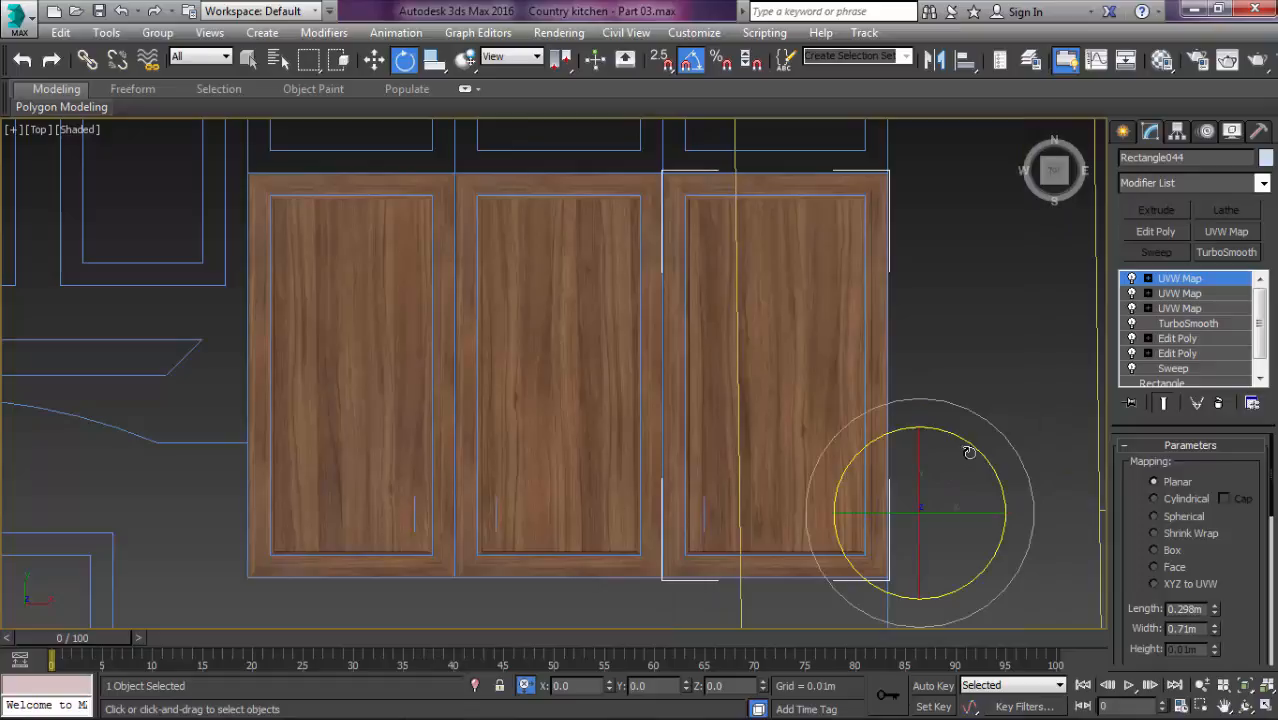
left_click_drag(971, 445, 1034, 629)
key("w")
key("1")
left_click(912, 424)
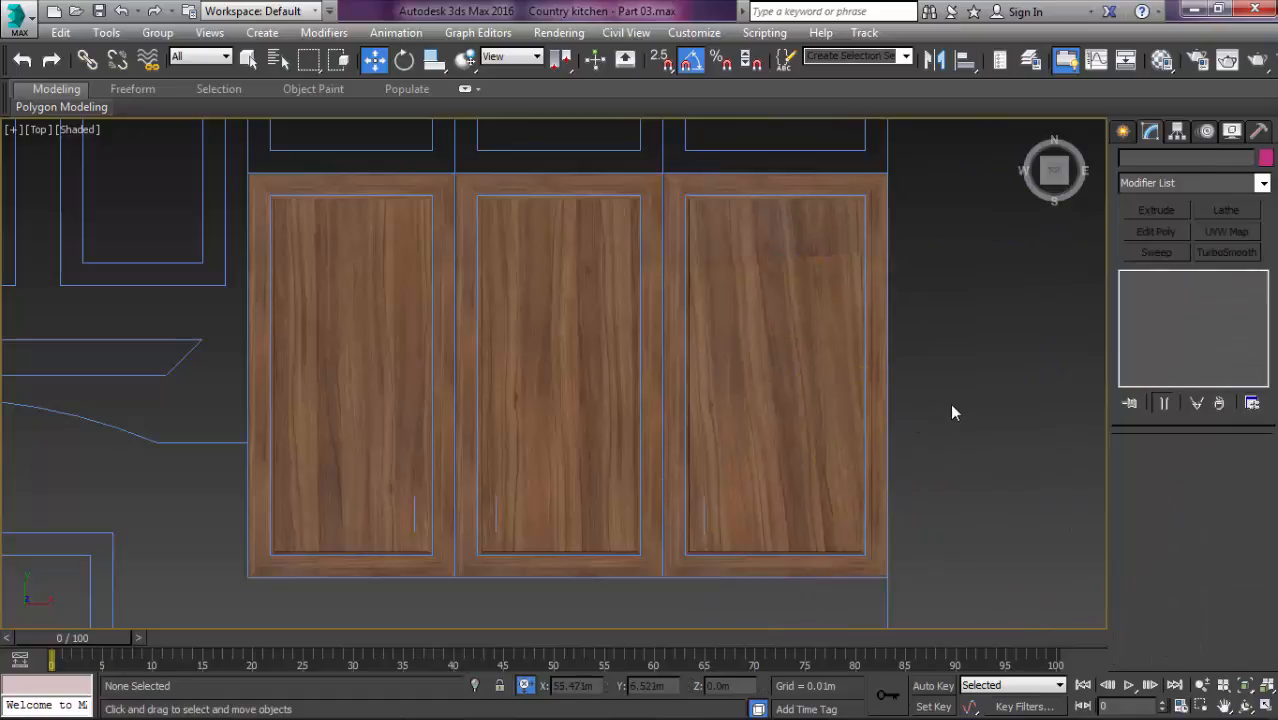
Step: Copy the three finished right-hand upper-cabinet doors upward along Y and snap the copies over the small openings above
scroll(918, 387, "down", 5)
middle_click_drag(862, 379, 928, 358)
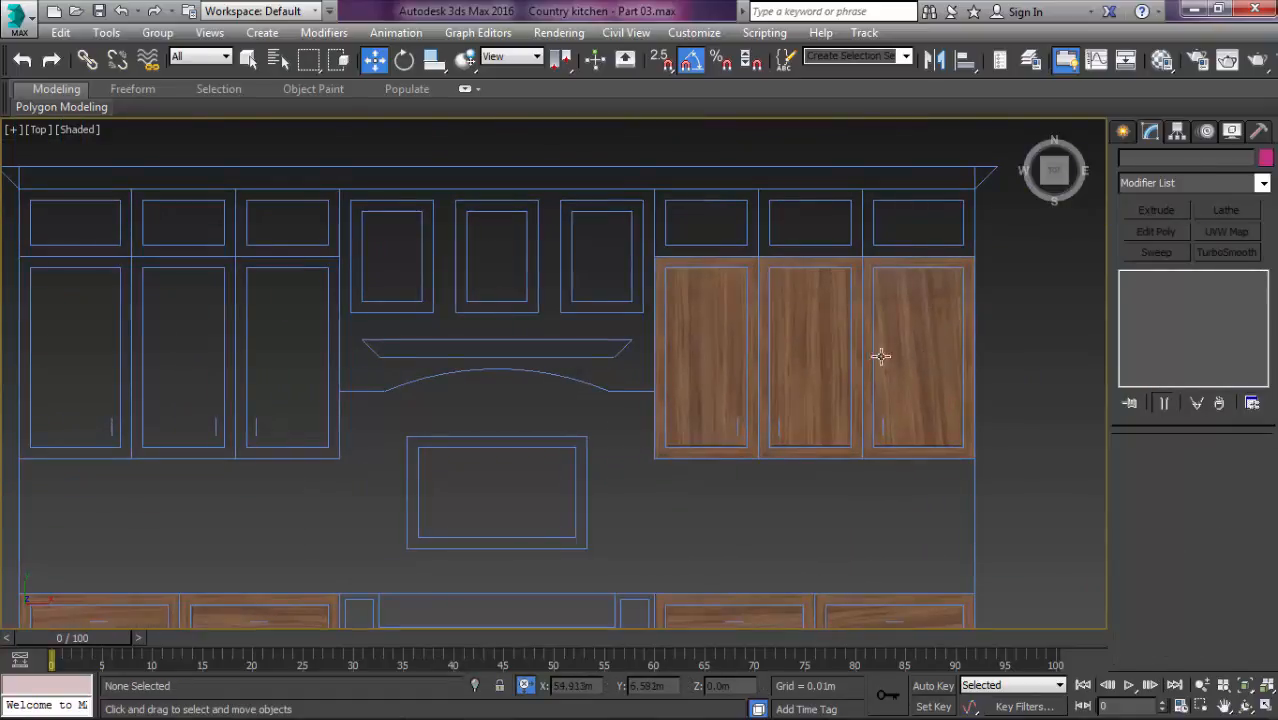
left_click(872, 349)
left_click(901, 337)
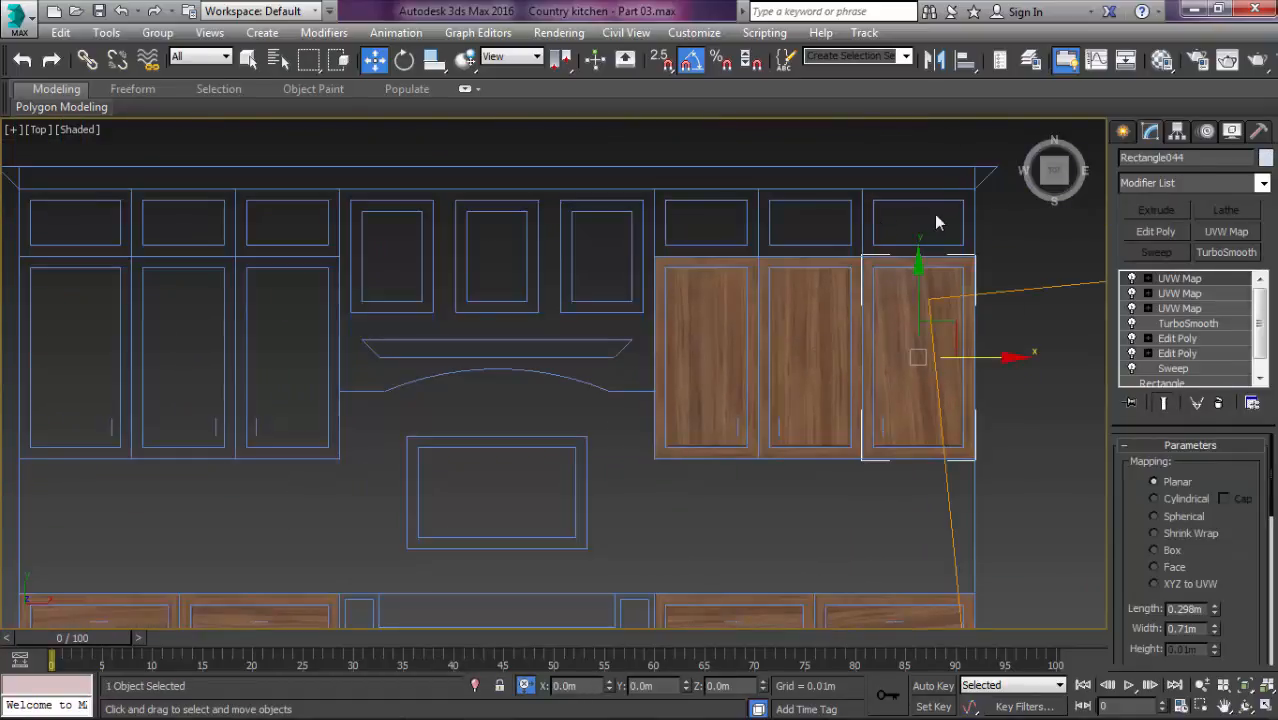
scroll(897, 216, "down", 2)
middle_click_drag(900, 285, 822, 368)
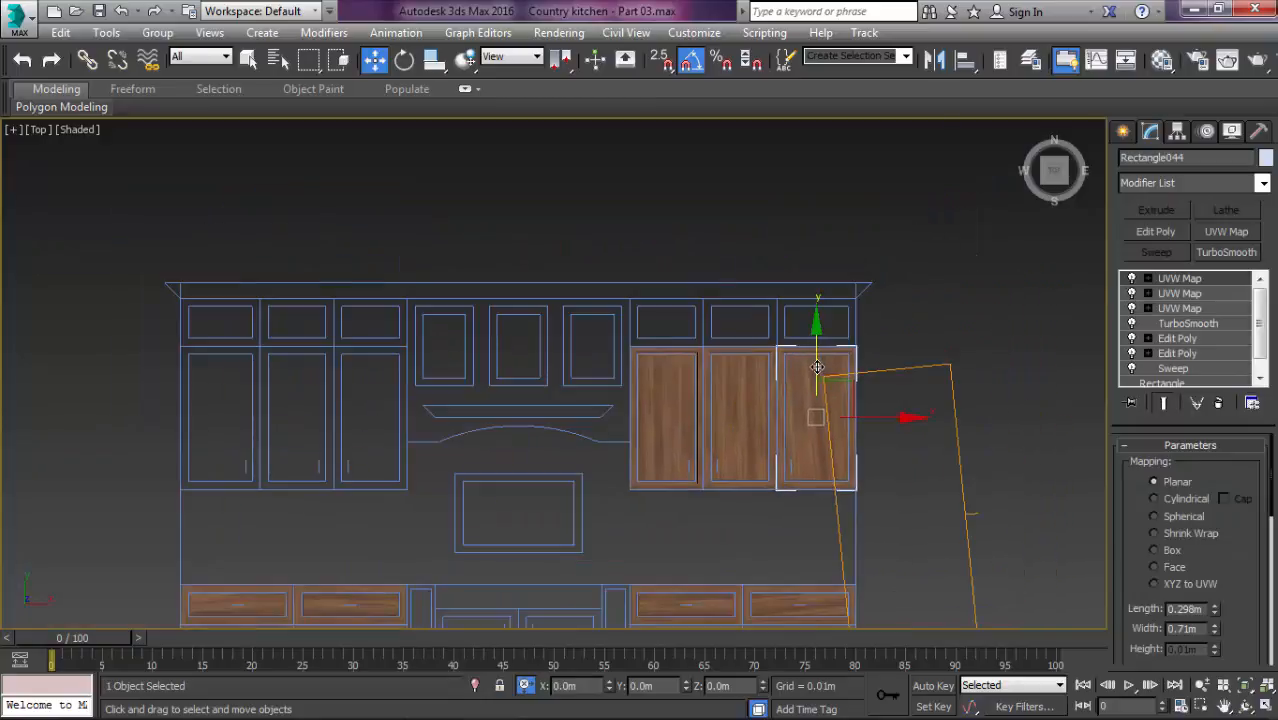
left_click(753, 390, "ctrl")
left_click(650, 403, "ctrl")
left_click_drag(749, 340, 769, 324)
key("s")
scroll(761, 322, "up", 2)
scroll(910, 314, "up", 3)
left_click(803, 146)
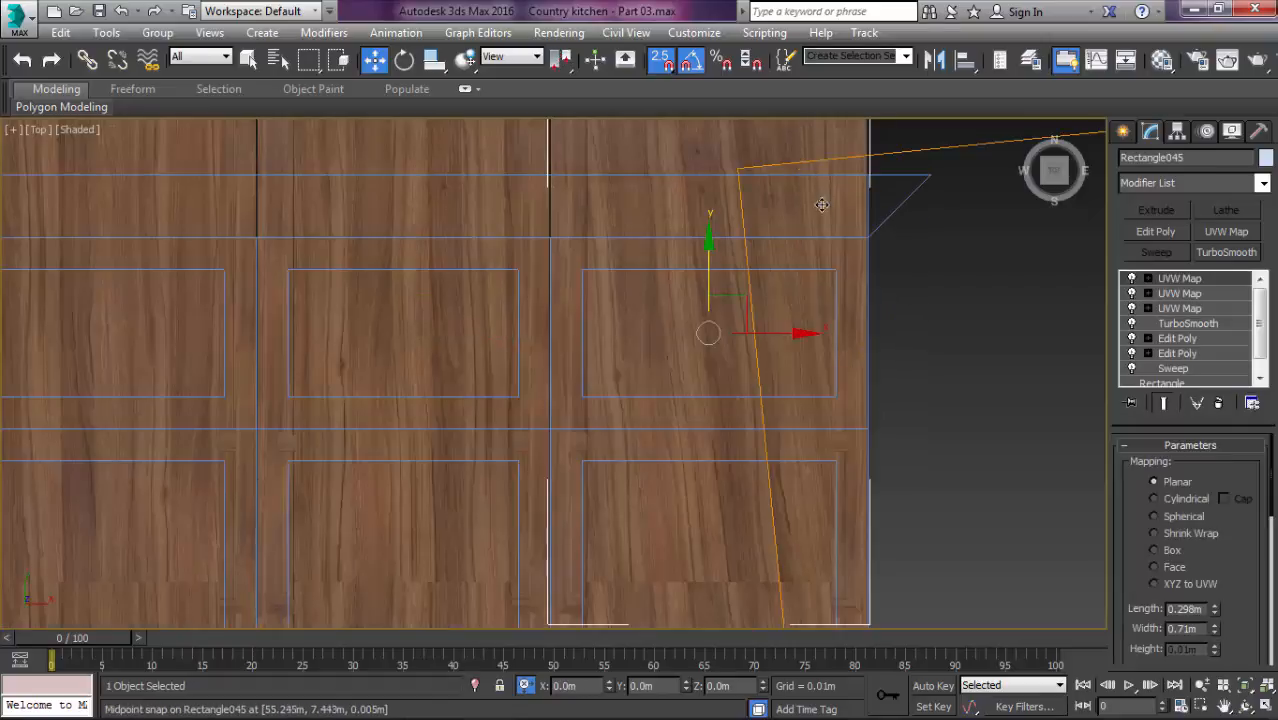
scroll(822, 205, "down", 1)
scroll(864, 312, "down", 1)
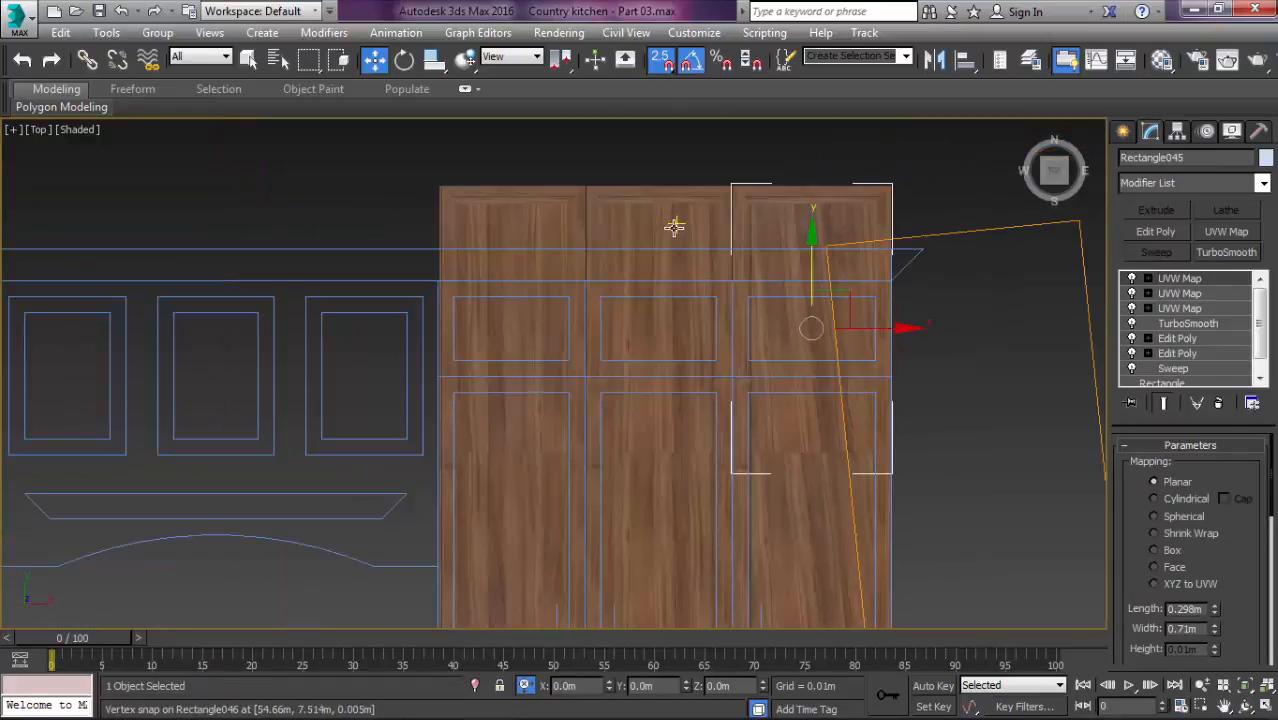
Step: Rotate the uppermost UVW Map gizmo of the rightmost copied door so its panel grain runs horizontally
left_click(1180, 278)
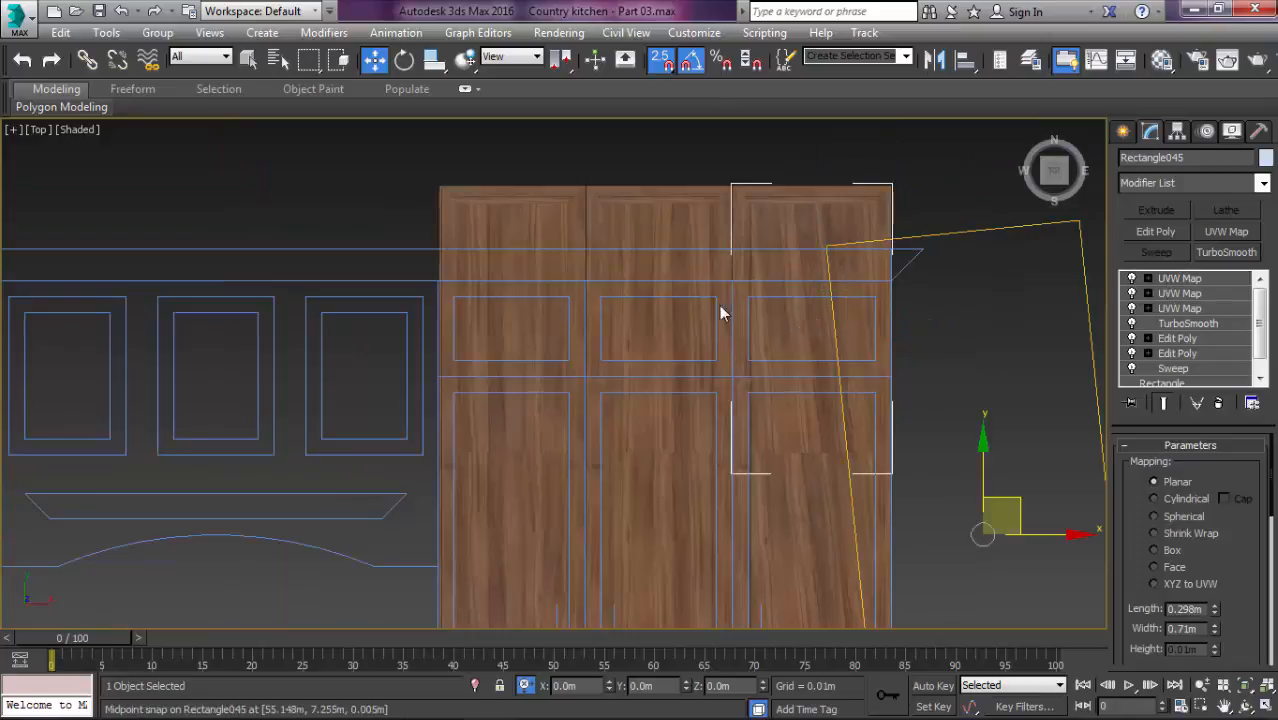
key("e")
left_click_drag(981, 444, 924, 422)
key("1")
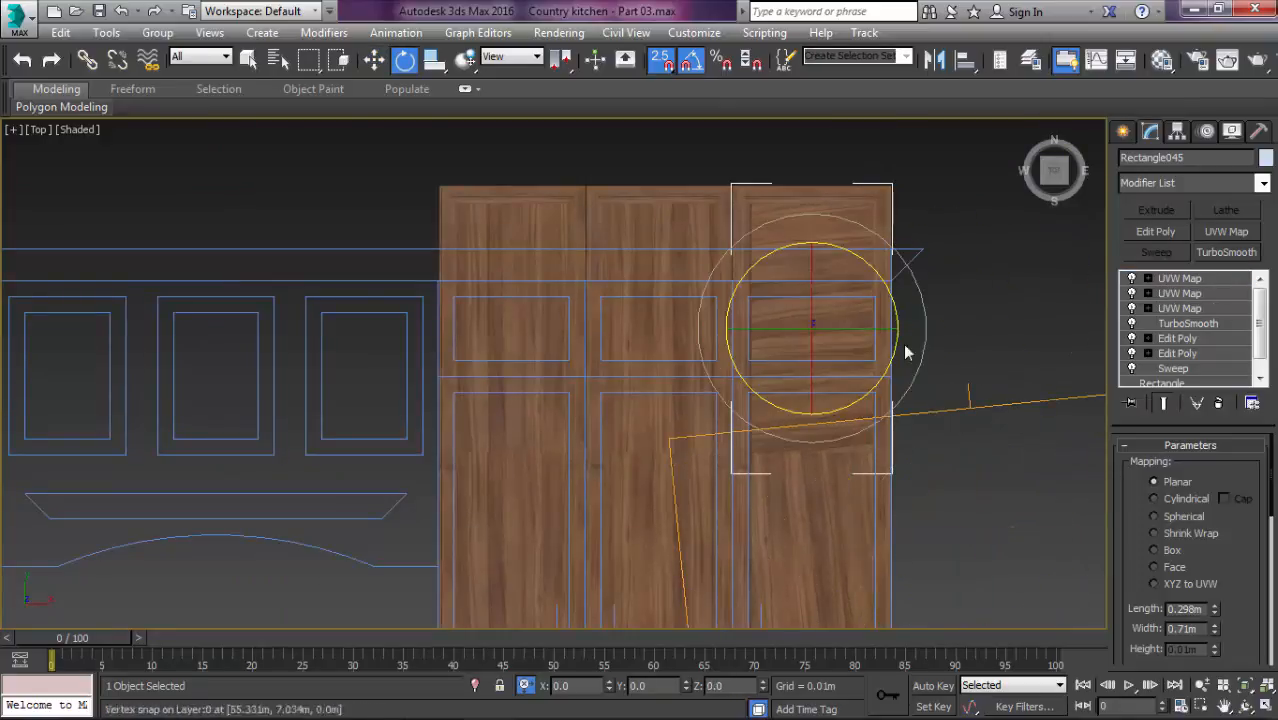
Step: Rotate the middle copied door's uppermost UVW Map gizmo so its panel grain runs horizontally
left_click(692, 236)
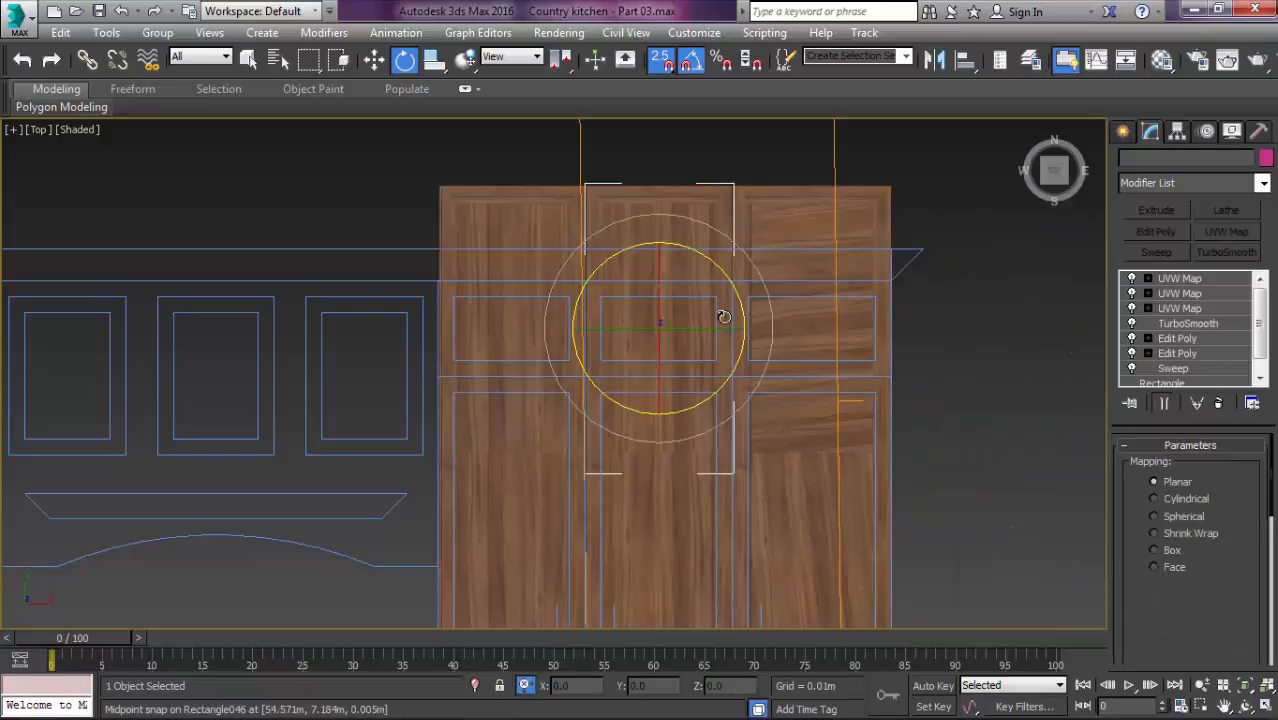
key("1")
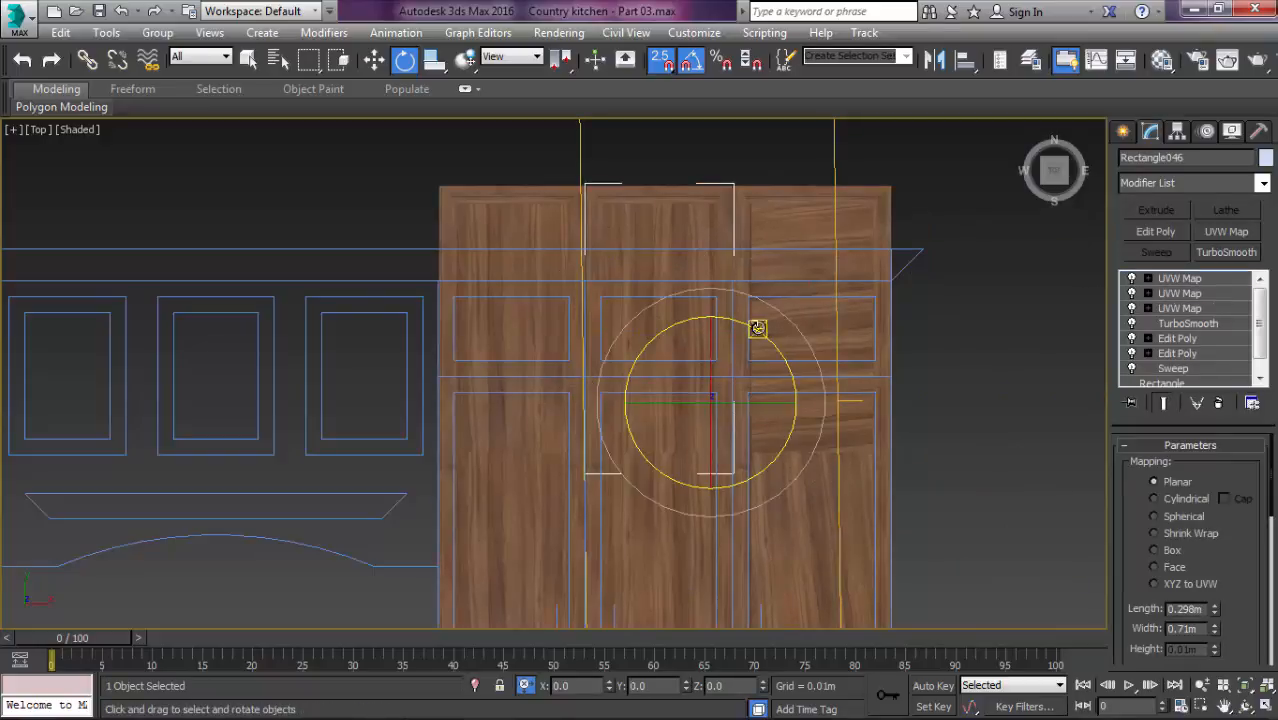
left_click_drag(739, 299, 709, 261)
key("ctrl+z")
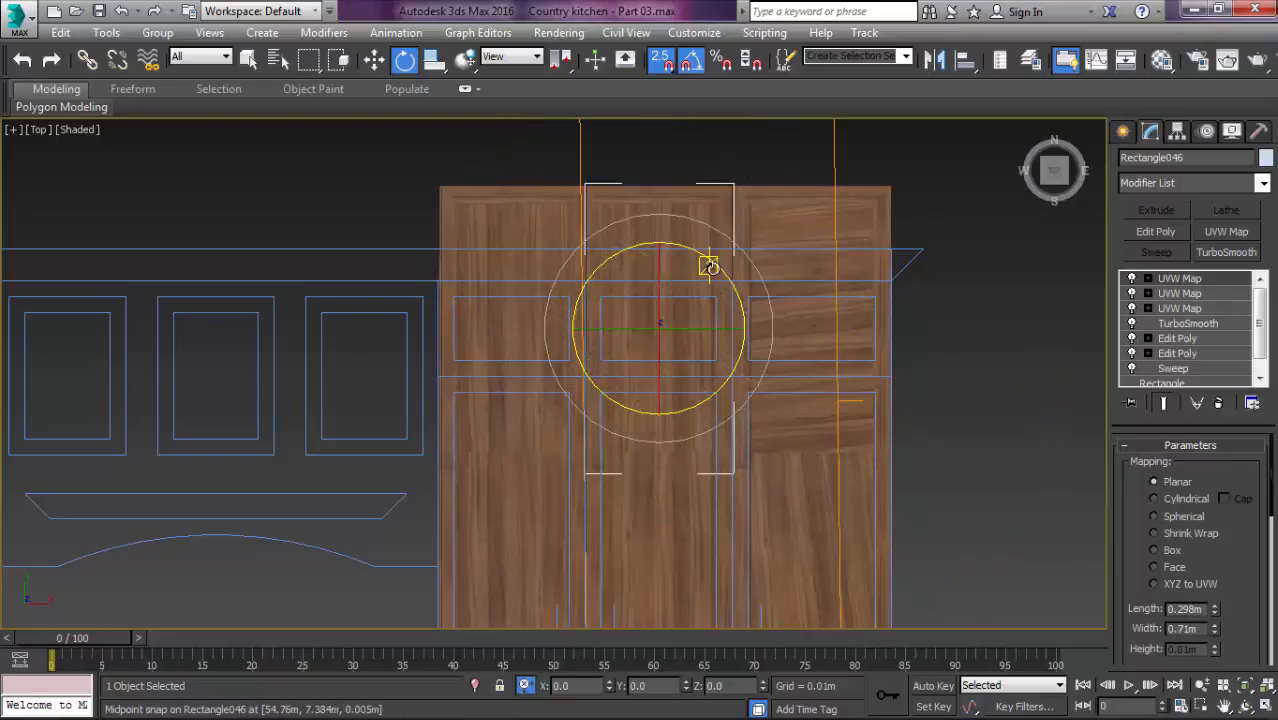
key("1")
left_click_drag(727, 315, 640, 287)
key("1")
key("1")
Step: Rotate the leftmost copied door's uppermost UVW Map gizmo -90 degrees about Z to turn its grain horizontal
left_click(565, 251)
key("1")
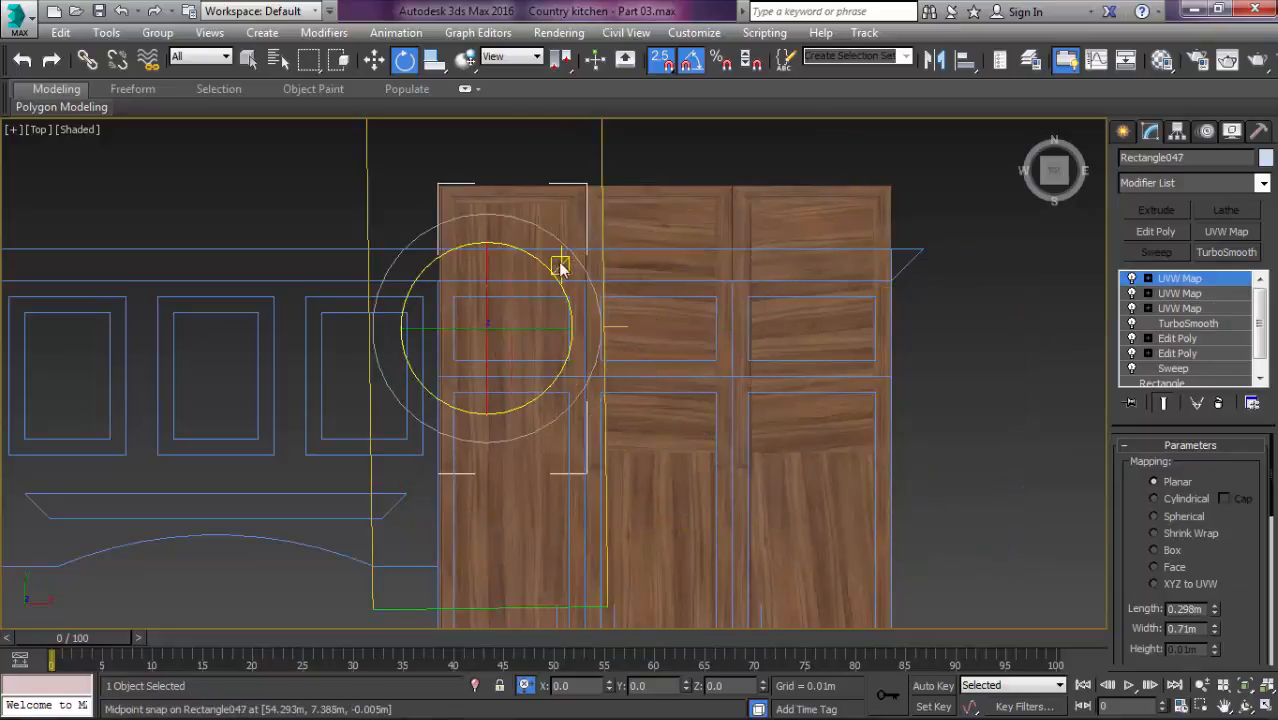
left_click_drag(545, 265, 619, 314)
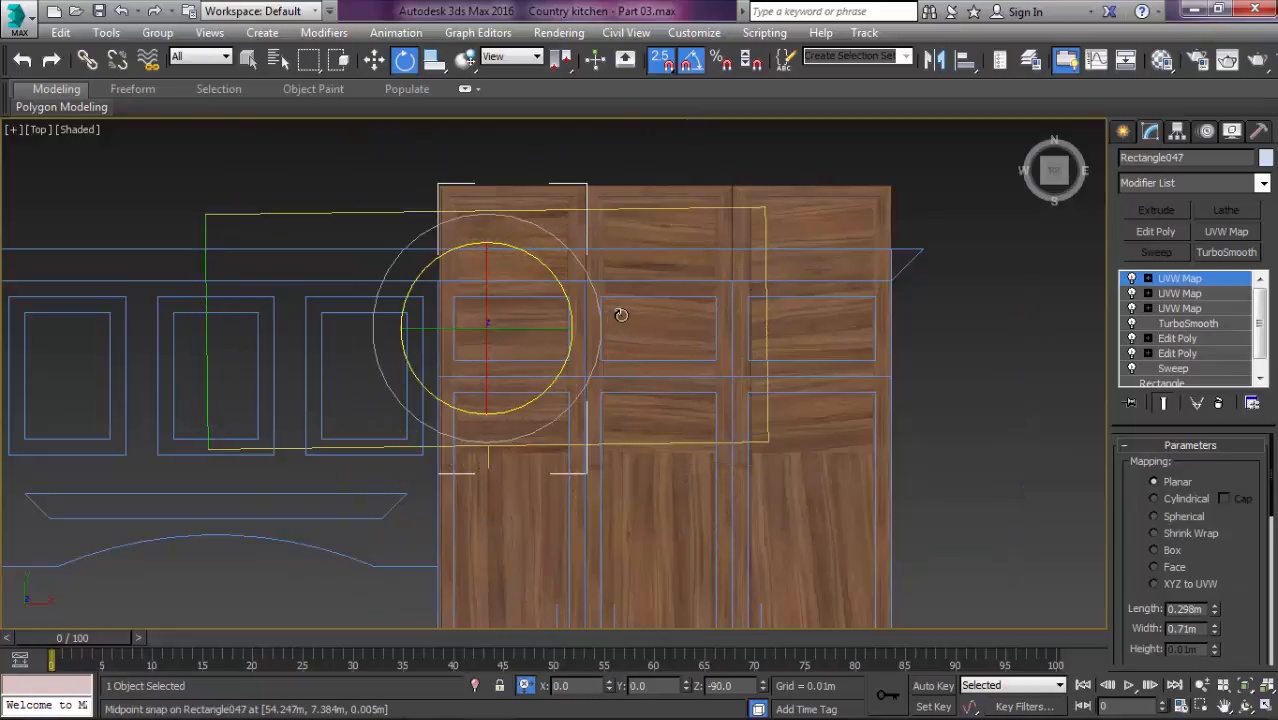
left_click(933, 302)
Step: In the upper Edit Poly of the rightmost copy, move its bottom vertices up along Y to the small opening's lower edge
scroll(785, 312, "up", 2)
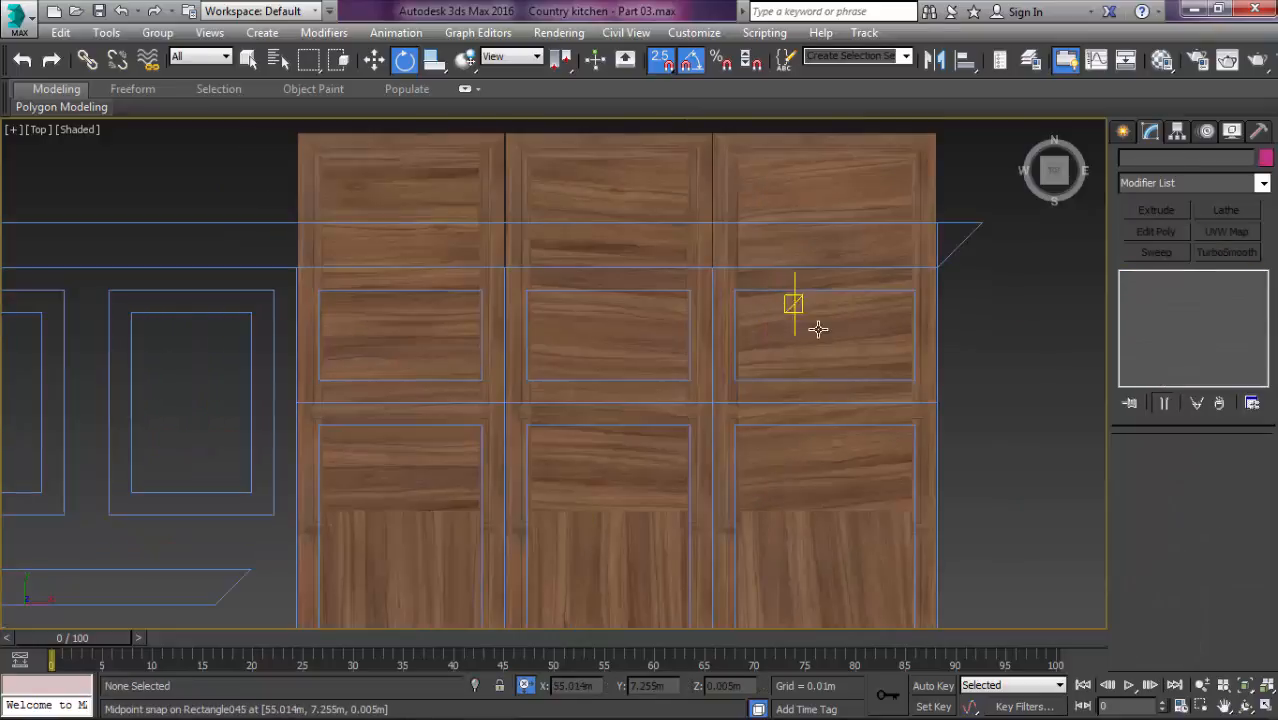
left_click(899, 322)
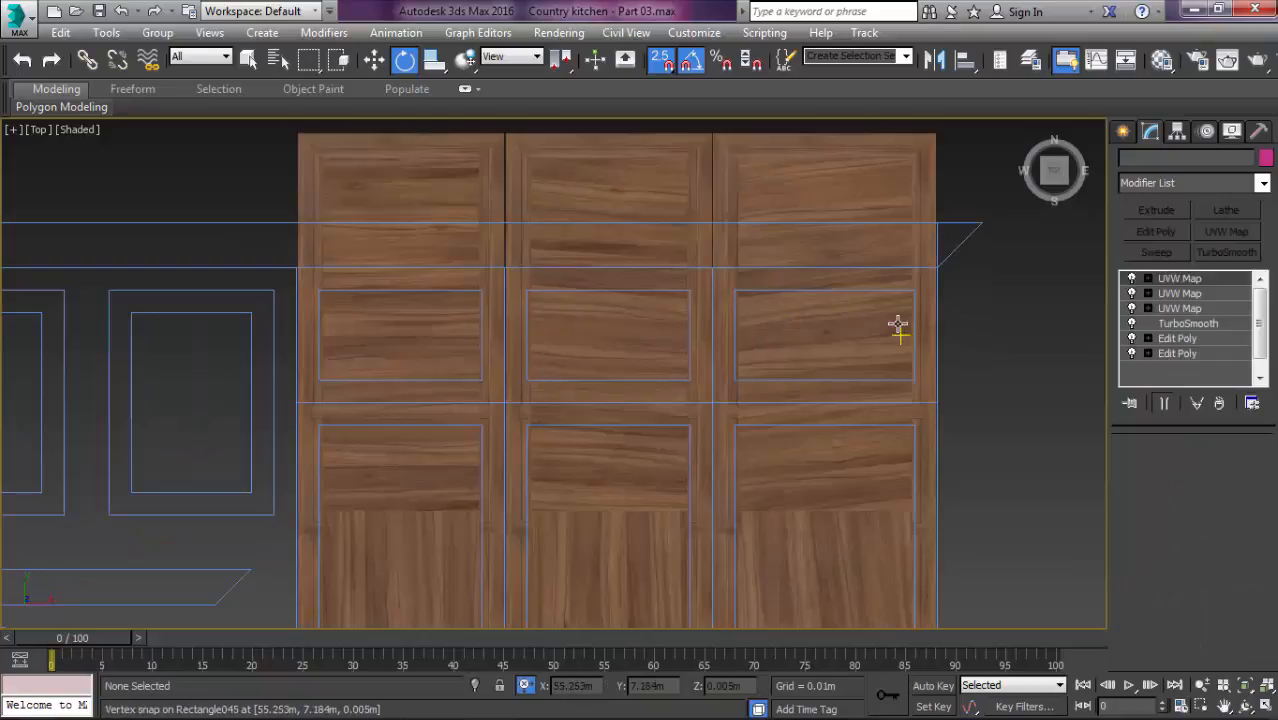
left_click(1168, 340)
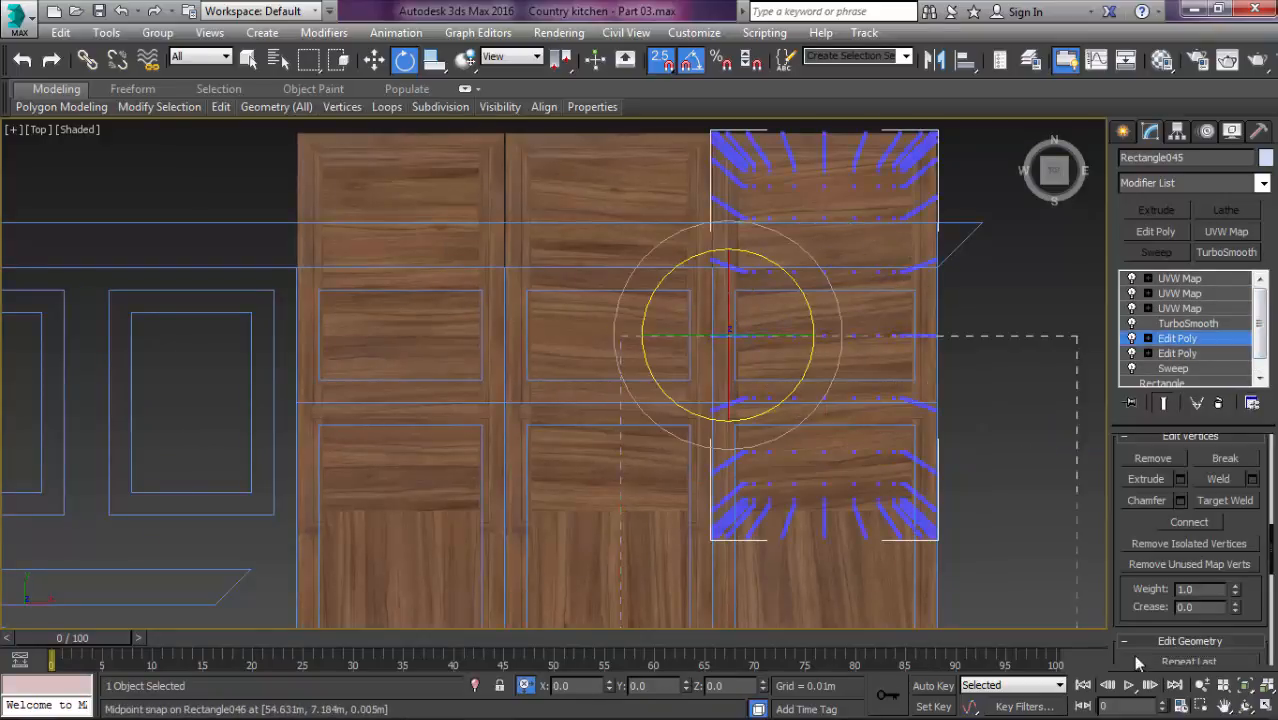
left_click(1203, 686)
key("s")
key("w")
middle_click_drag(907, 477, 811, 493)
scroll(805, 438, "down", 3)
scroll(805, 438, "up", 3)
key("s")
left_click_drag(730, 446, 748, 337)
scroll(748, 337, "up", 8)
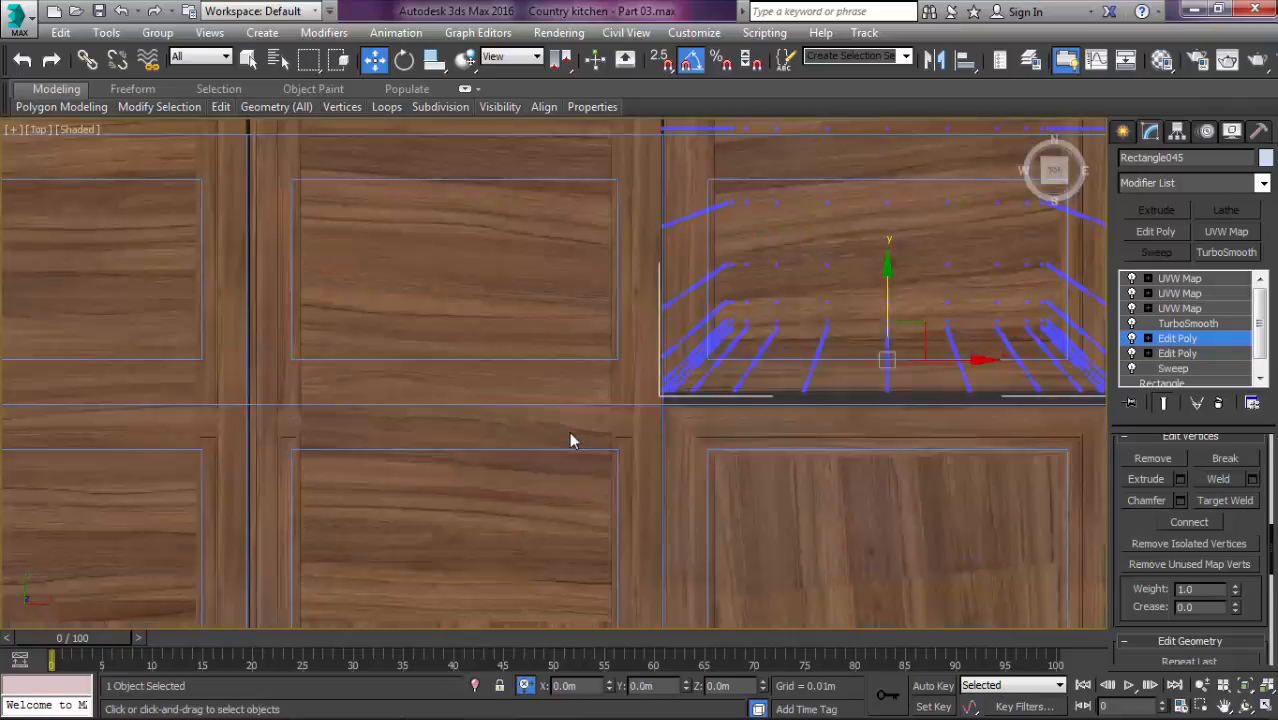
scroll(616, 422, "up", 5)
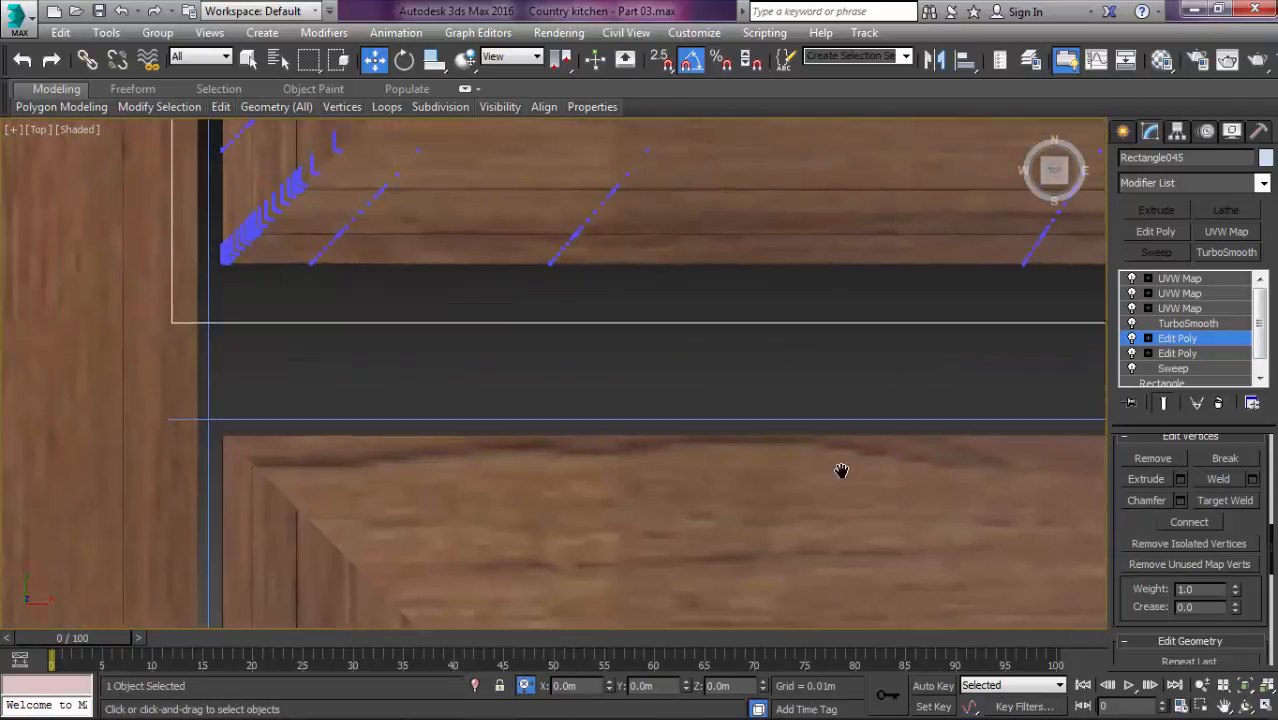
left_click_drag(686, 688, 734, 112)
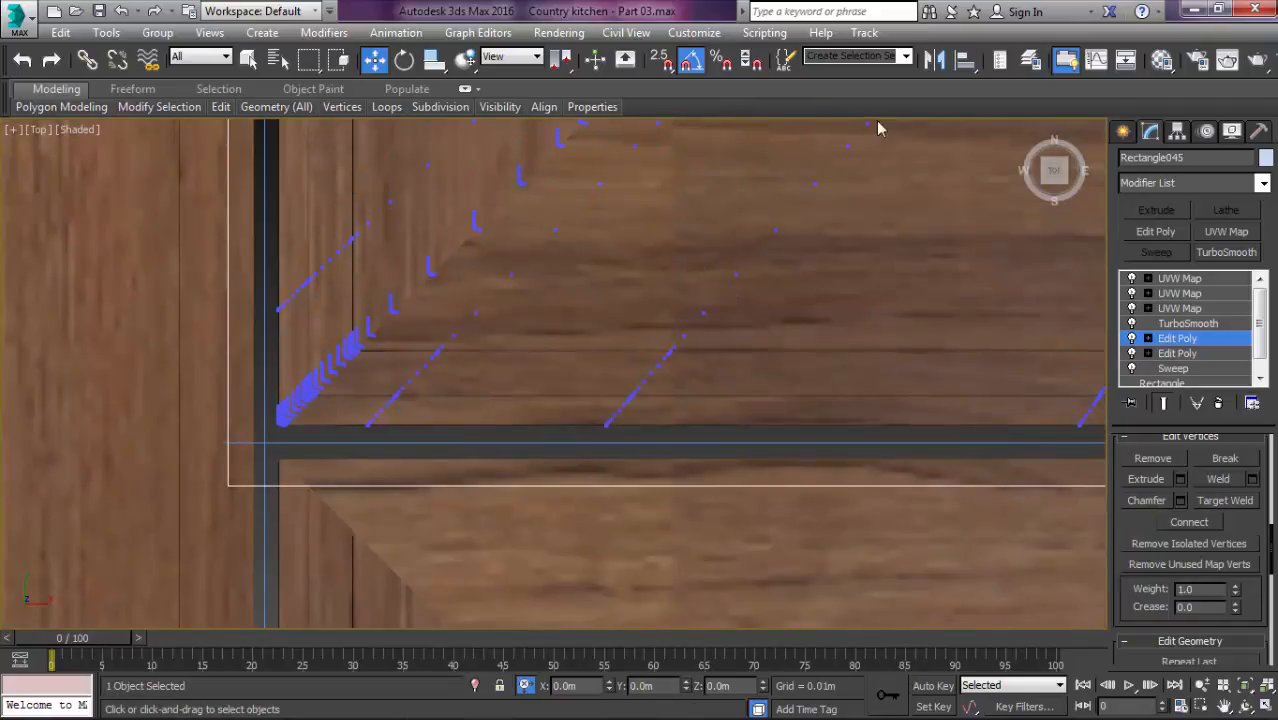
Step: Move the rightmost copy's top vertices down along Y to the upper edge of its small opening
scroll(854, 222, "down", 6)
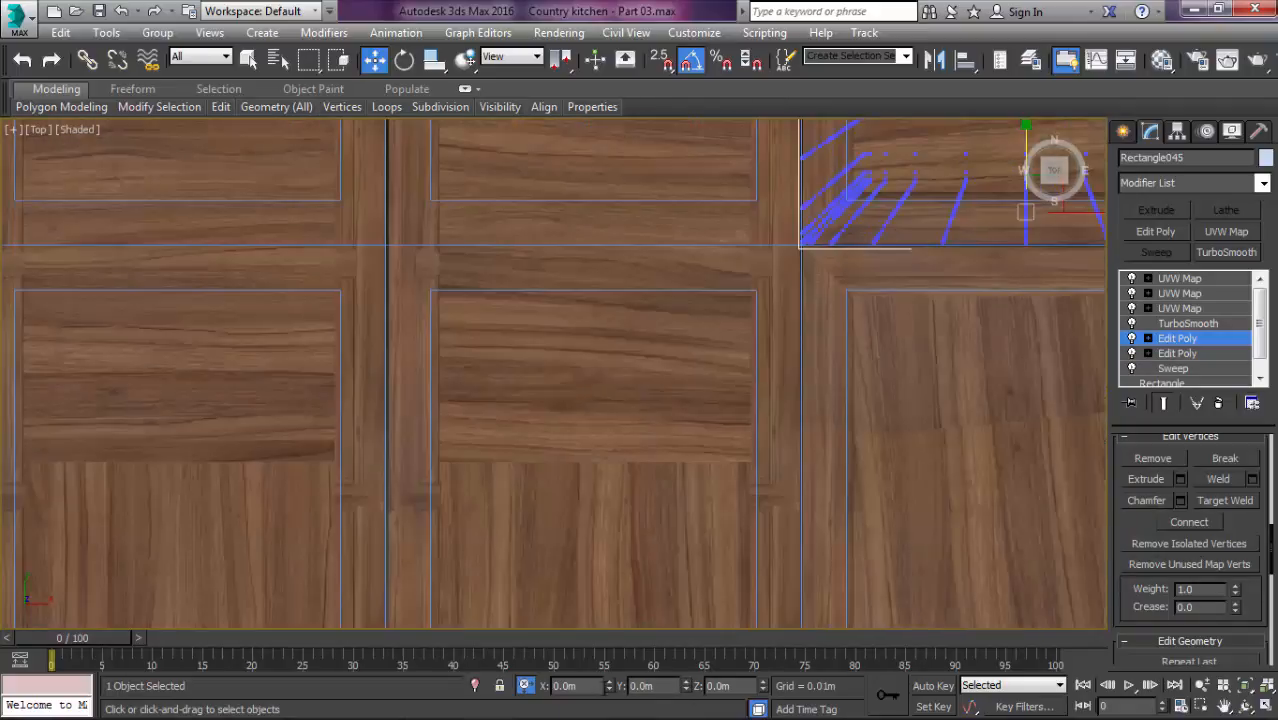
scroll(665, 510, "down", 8)
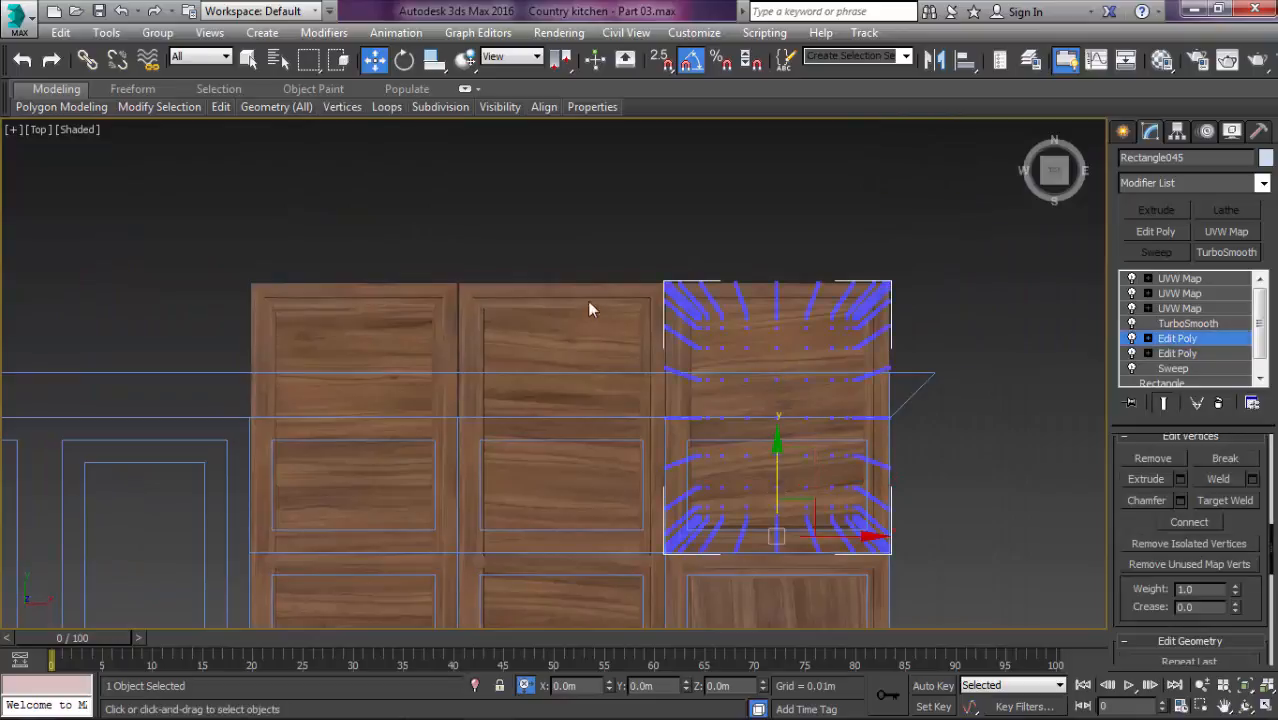
left_click_drag(1068, 425, 1066, 419)
scroll(860, 330, "up", 5)
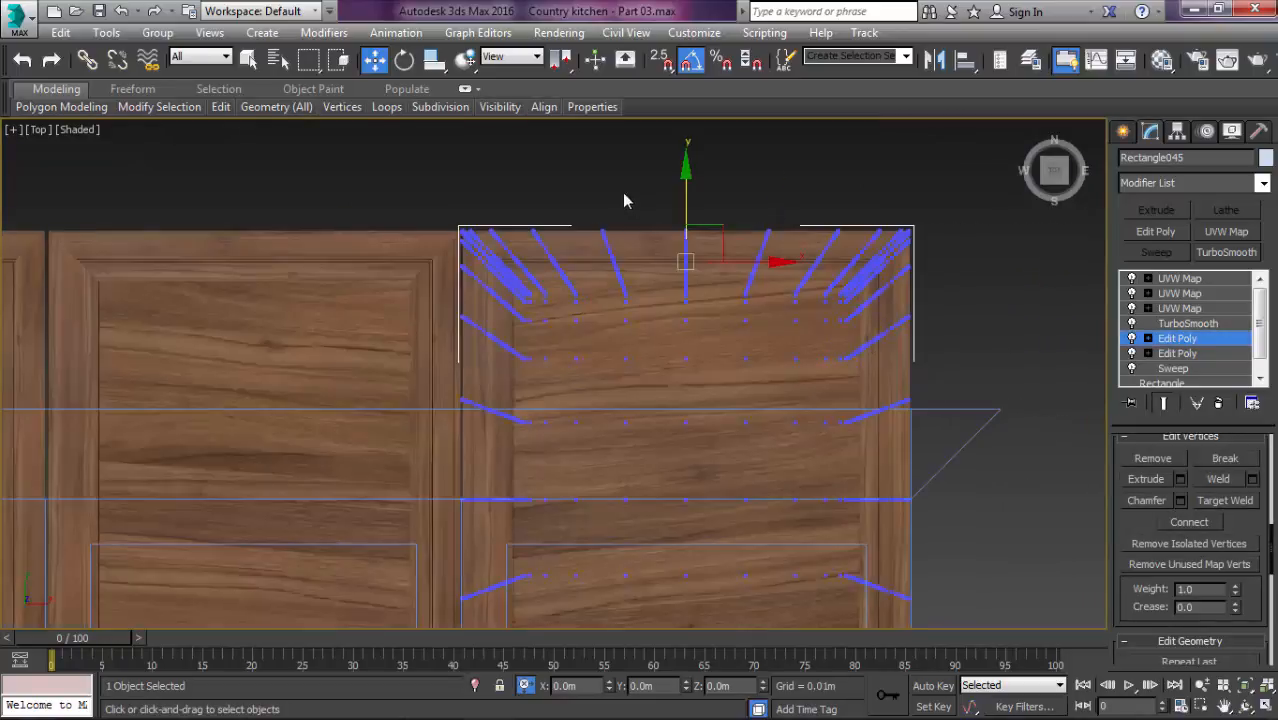
left_click_drag(692, 270, 712, 510)
scroll(650, 505, "up", 2)
scroll(630, 471, "down", 6)
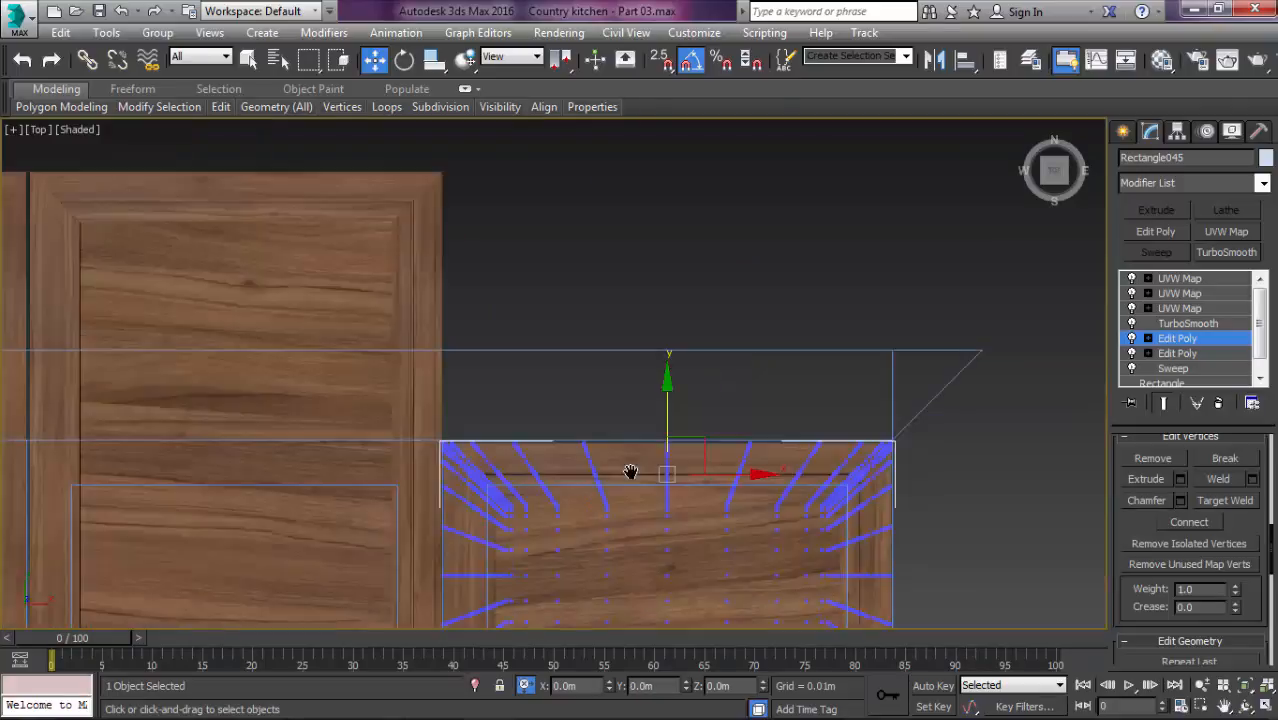
key("1")
scroll(990, 414, "up", 8)
key("1")
scroll(900, 390, "up", 5)
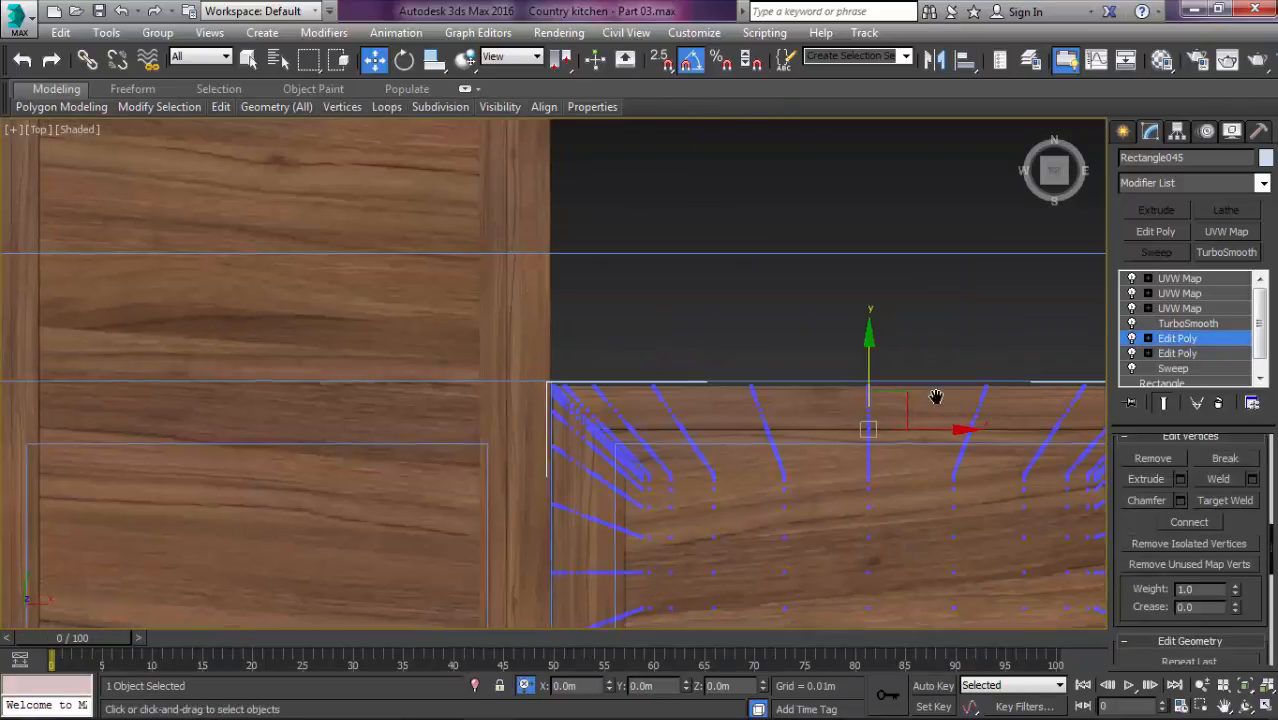
scroll(769, 413, "up", 2)
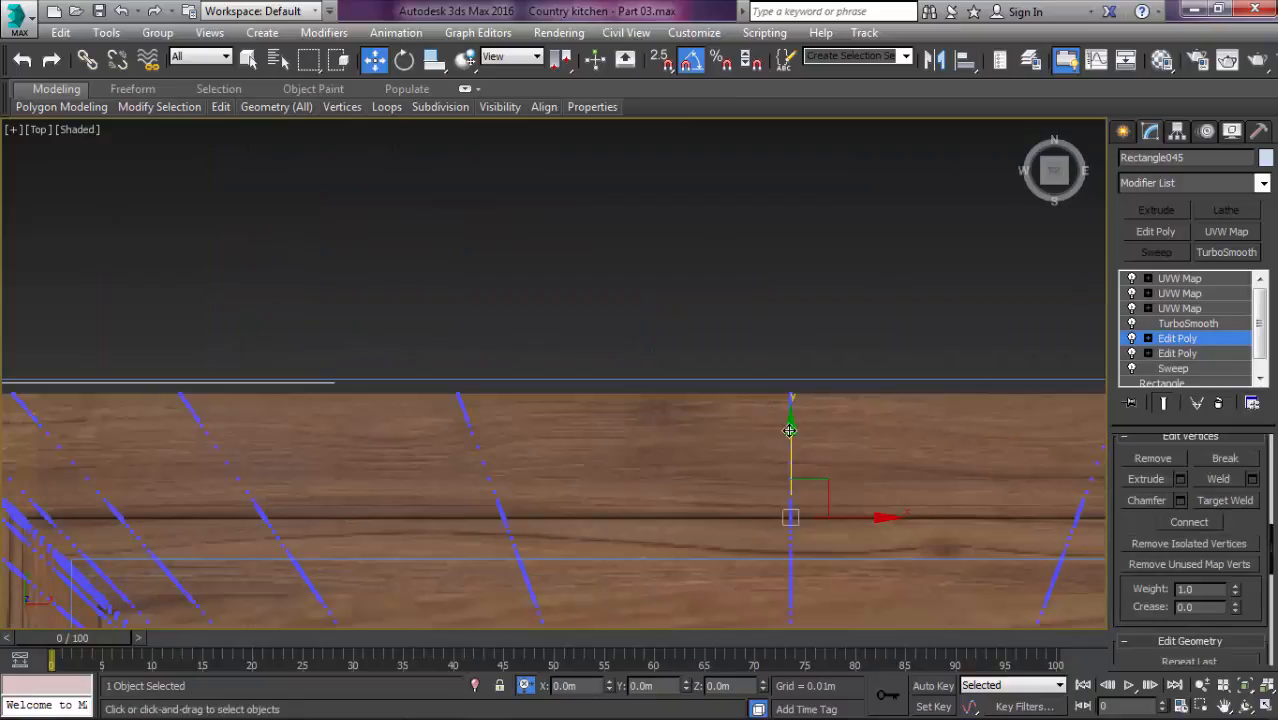
left_click_drag(790, 430, 800, 422)
key("1")
scroll(801, 424, "down", 8)
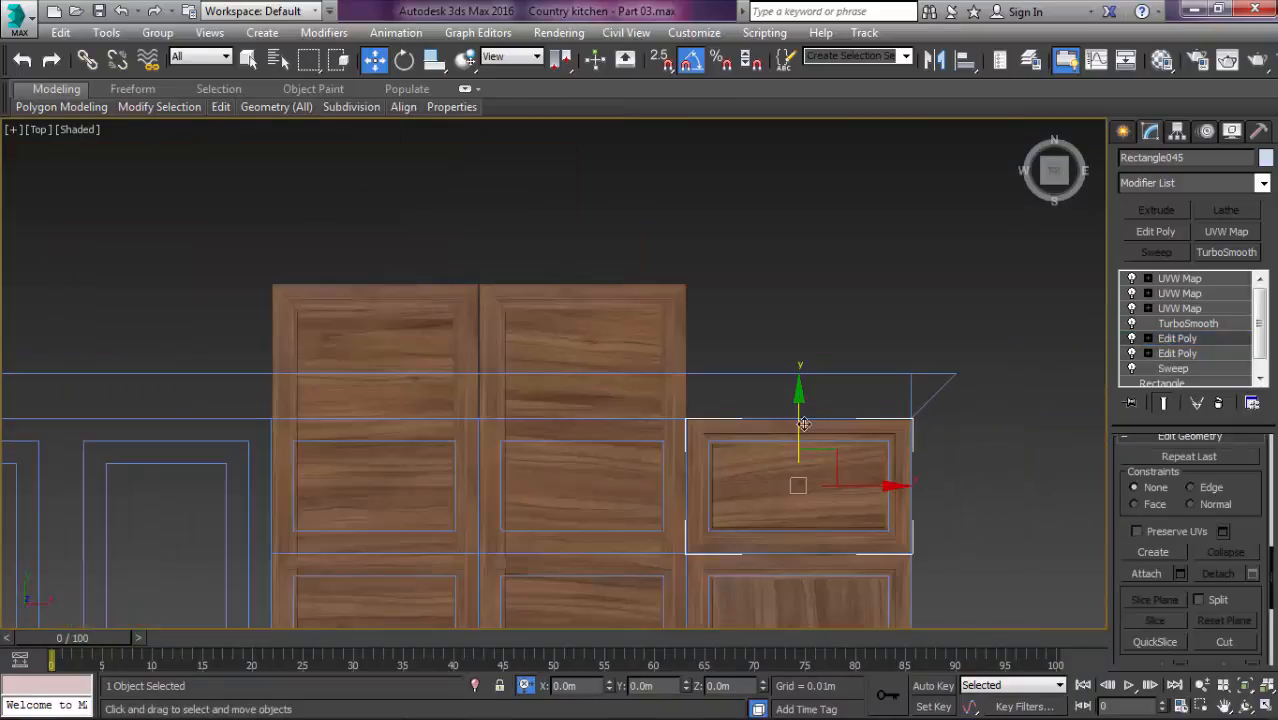
Step: In the upper Edit Poly of the middle copy, move its top vertices down along Y to the opening's upper edge
left_click(653, 321)
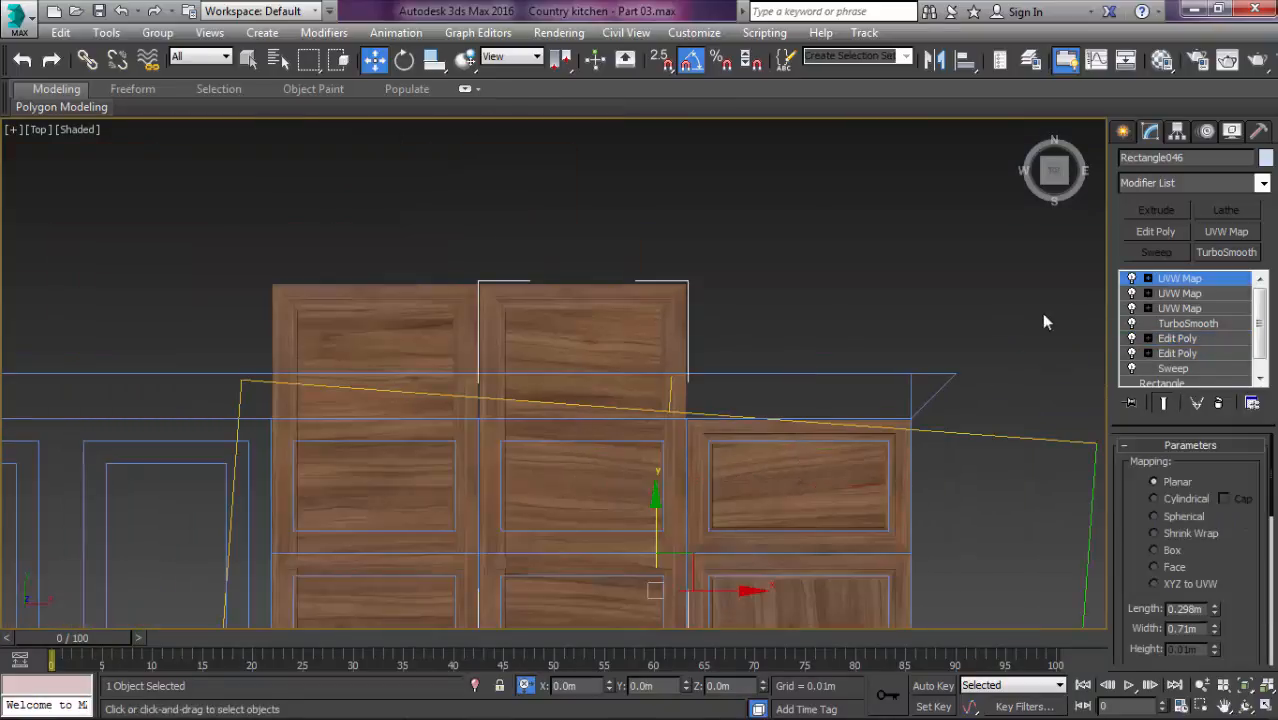
left_click(1170, 339)
middle_click_drag(886, 368, 927, 345)
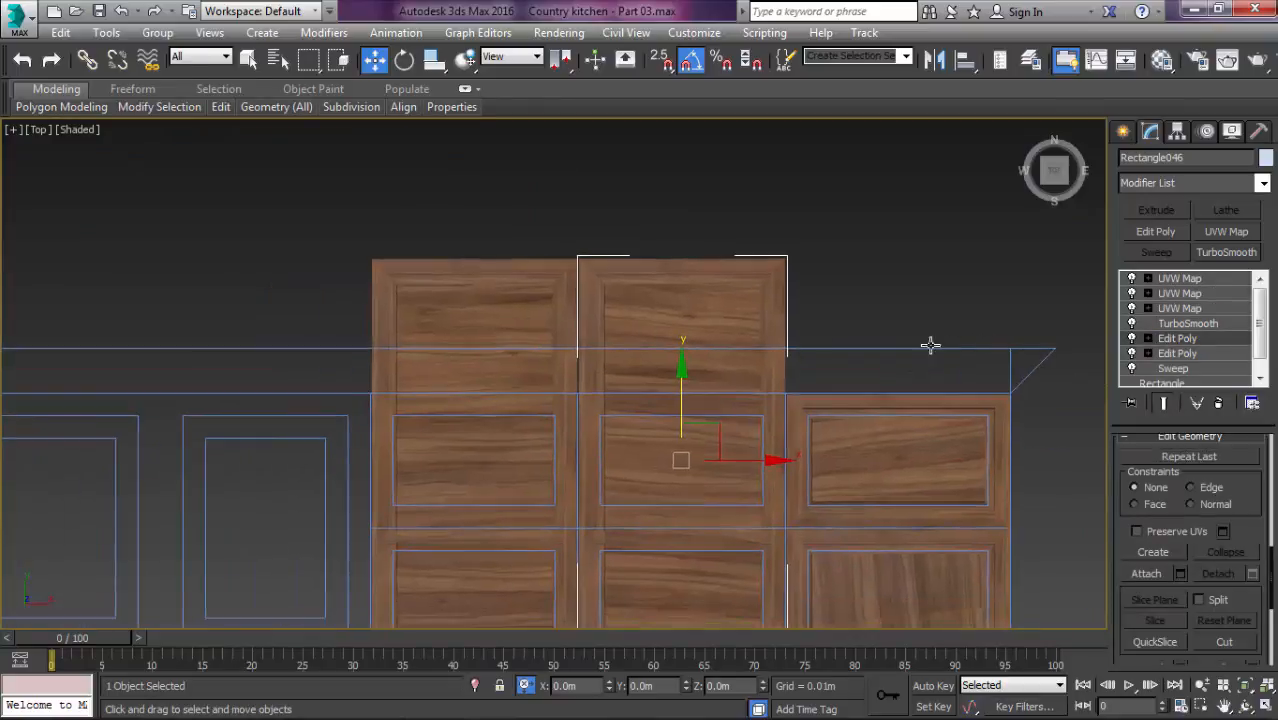
key("1")
scroll(682, 228, "up", 5)
scroll(666, 178, "down", 2)
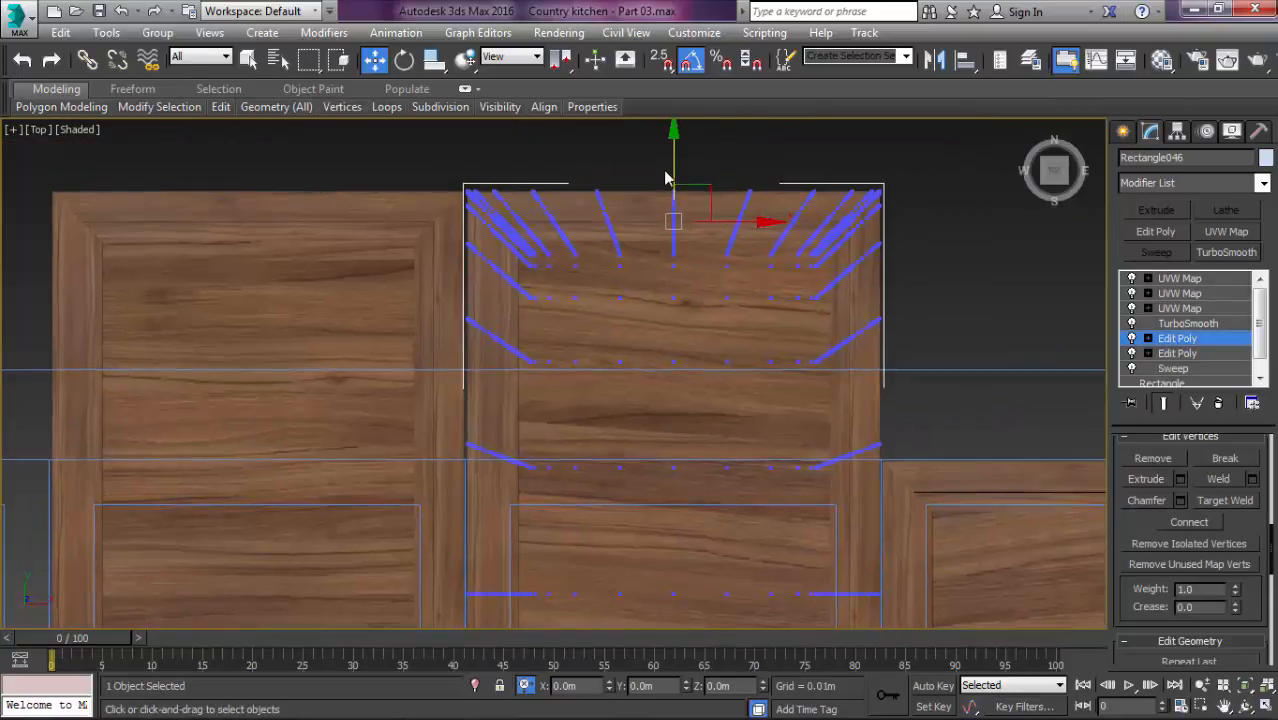
left_click_drag(670, 166, 776, 462)
scroll(898, 474, "up", 4)
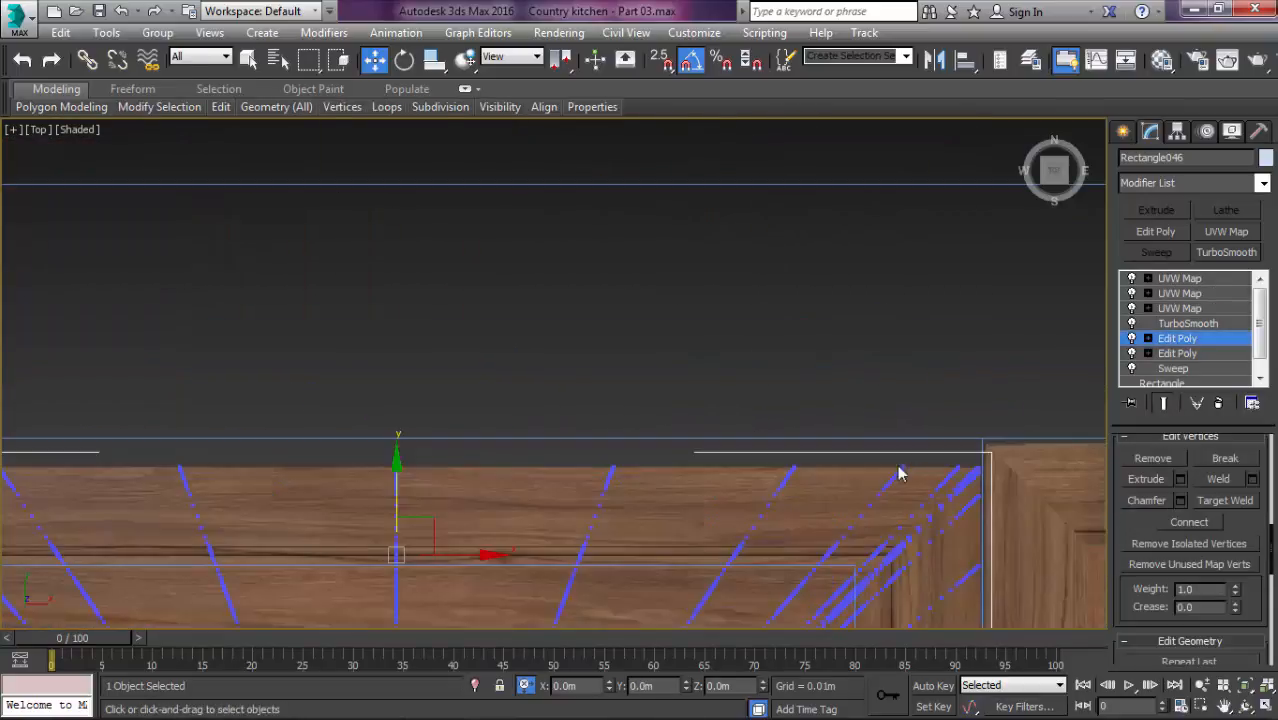
left_click_drag(397, 482, 545, 560)
Step: Move the middle copy's bottom vertices up along Y to the lower edge of its small opening
scroll(430, 450, "down", 2)
scroll(474, 349, "down", 3)
scroll(447, 486, "up", 2)
left_click_drag(455, 476, 502, 425)
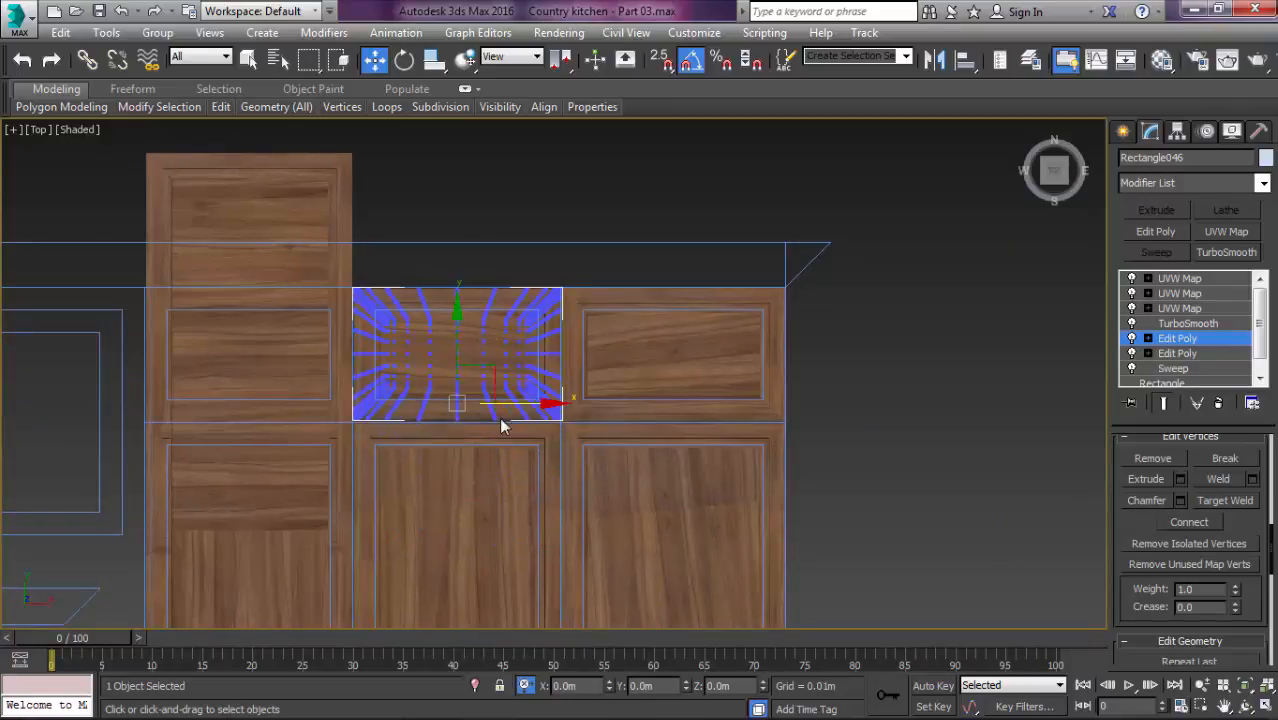
scroll(502, 425, "up", 5)
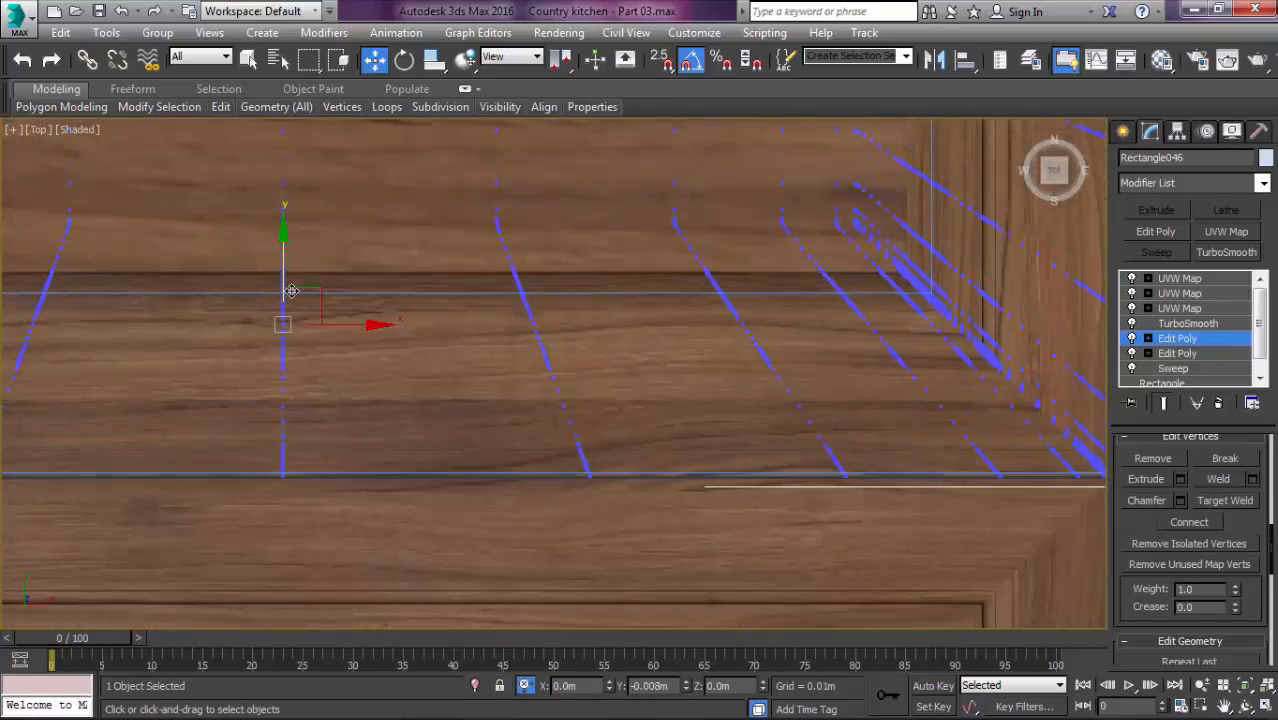
scroll(282, 263, "down", 4)
middle_click_drag(282, 263, 793, 362)
scroll(793, 362, "down", 2)
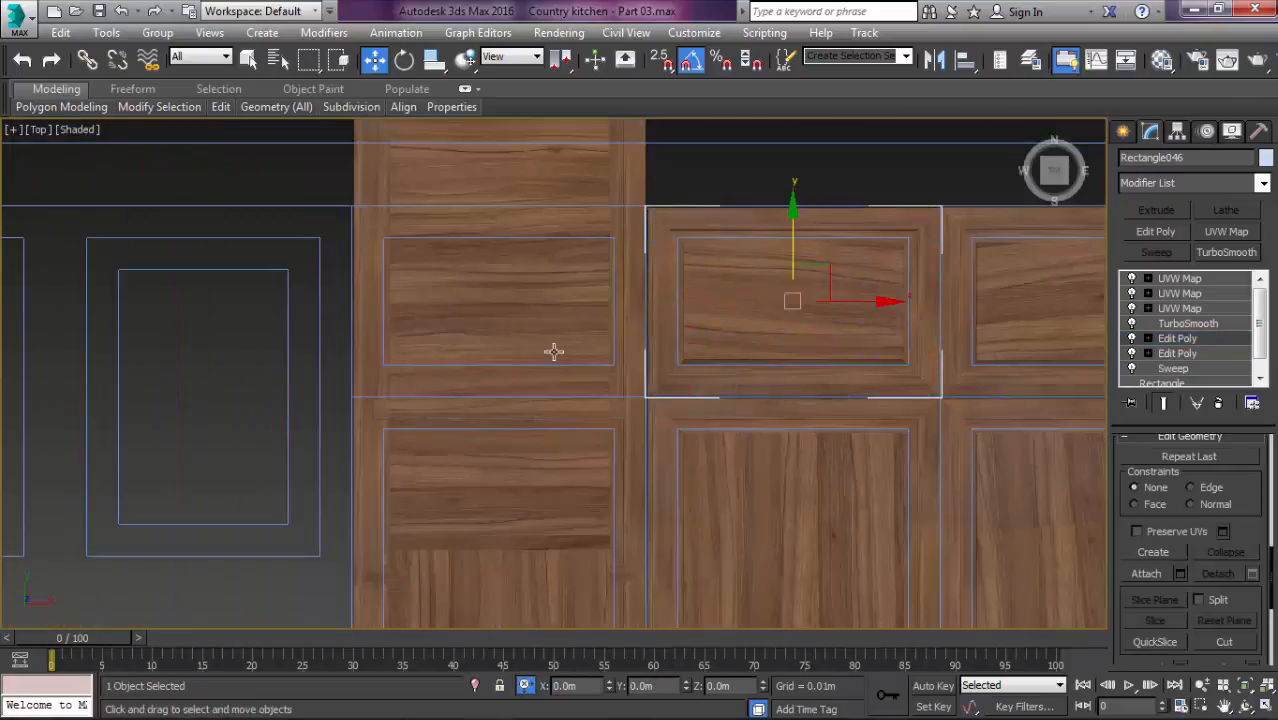
Step: In the upper Edit Poly of the leftmost copy, move its bottom vertices up along Y to the small opening's lower edge
left_click(500, 390)
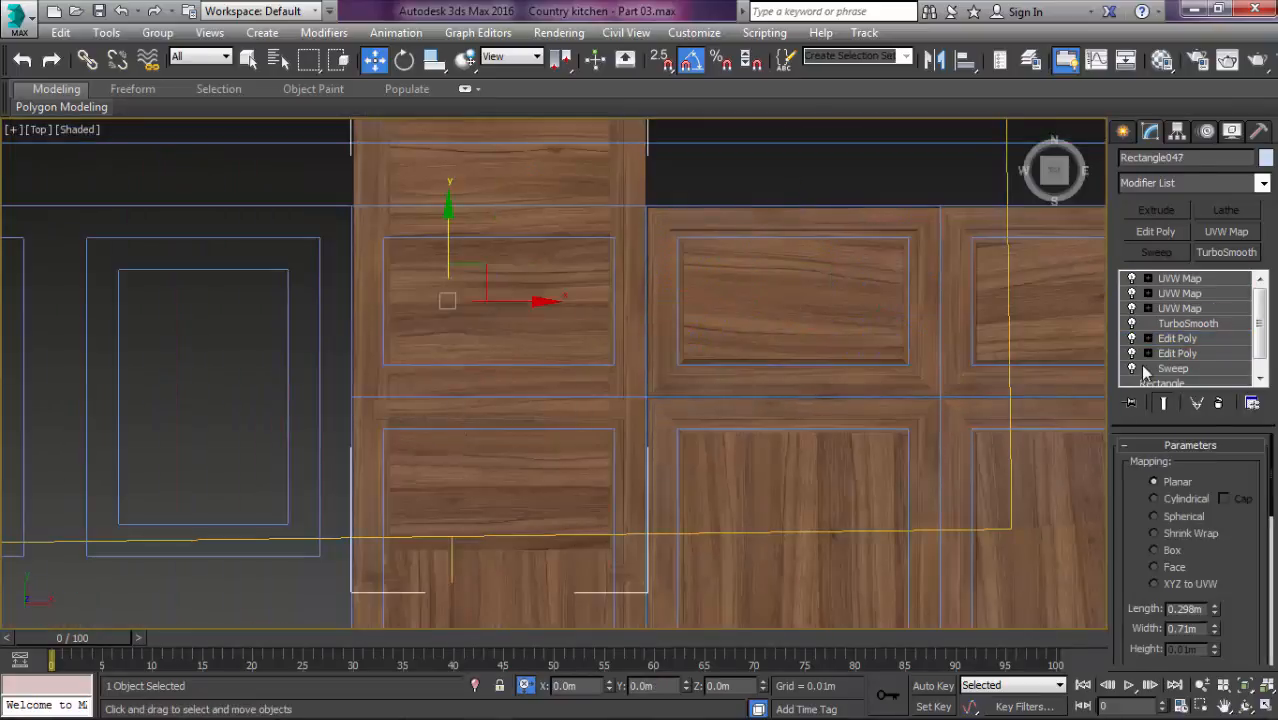
left_click(1177, 338)
scroll(684, 500, "down", 2)
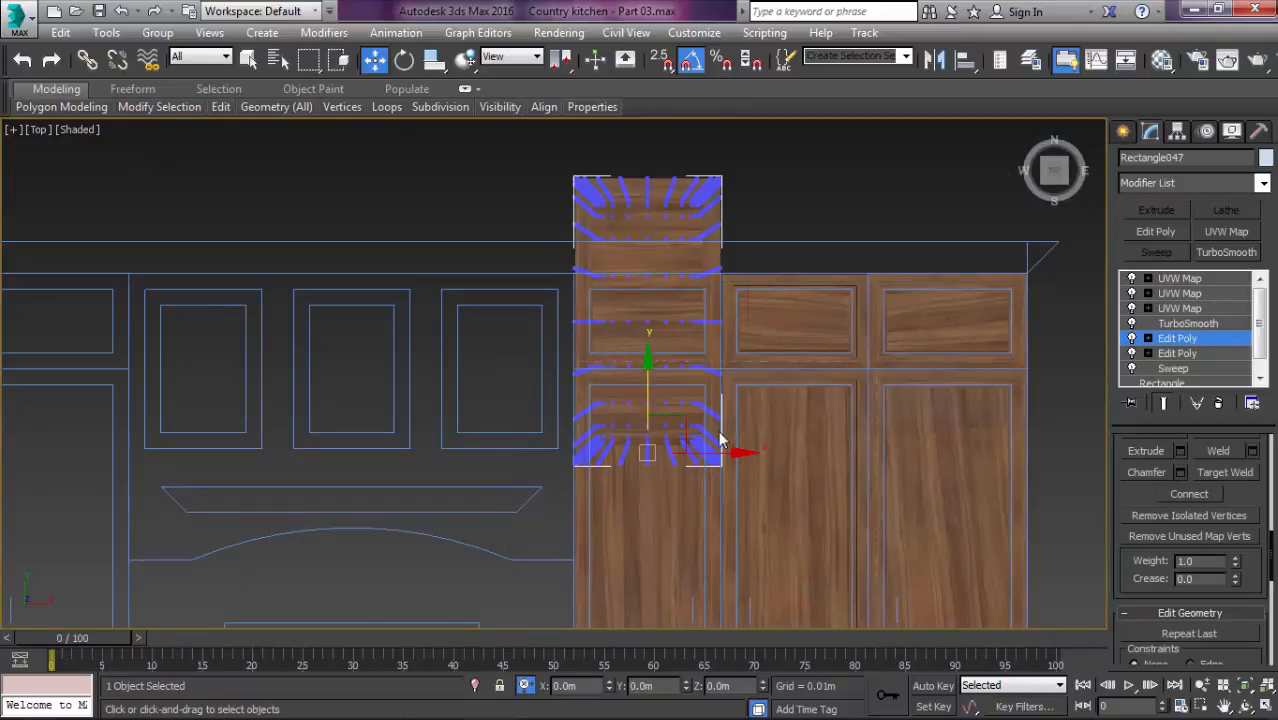
scroll(700, 430, "up", 3)
left_click_drag(582, 397, 621, 265)
scroll(621, 265, "up", 4)
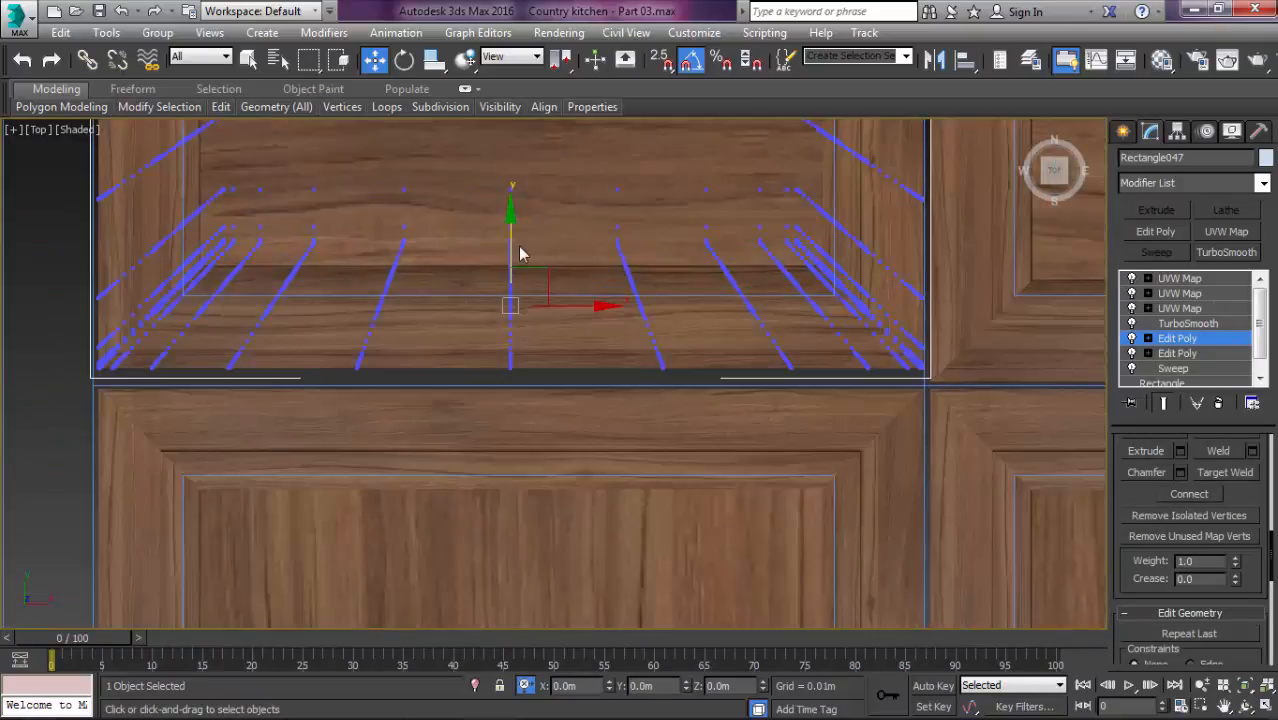
left_click_drag(512, 243, 513, 256)
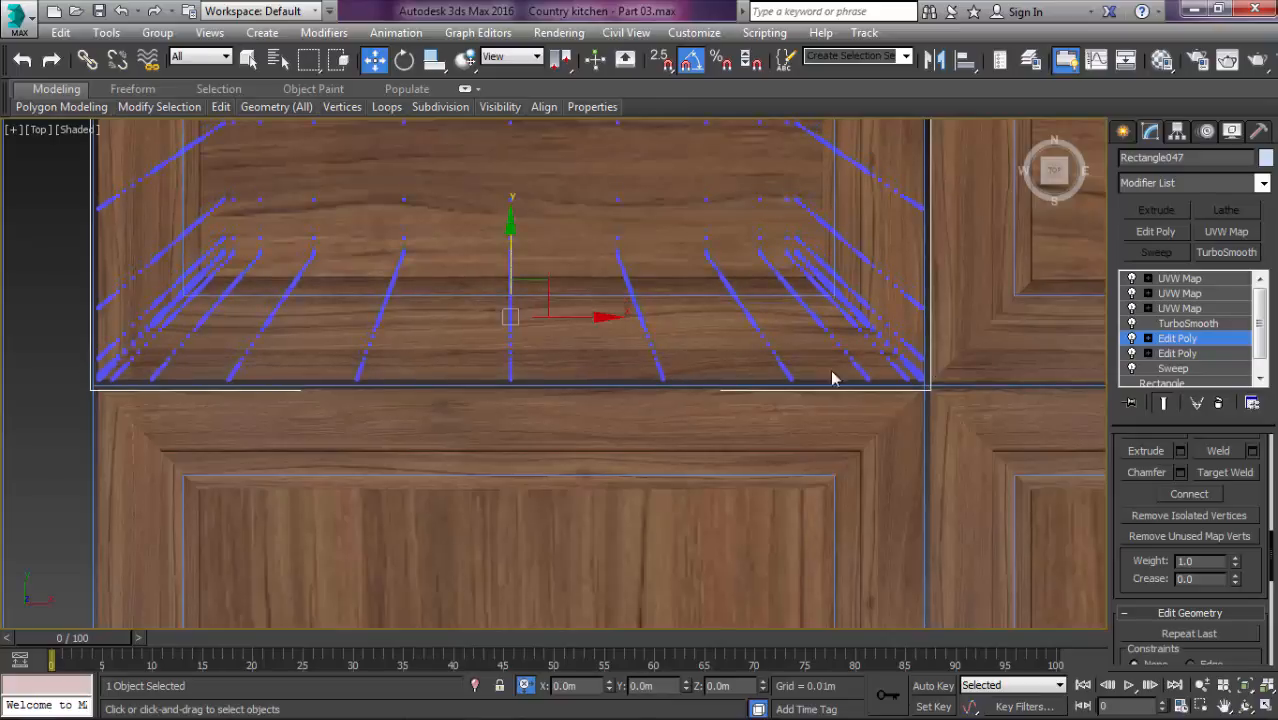
scroll(850, 385, "up", 3)
middle_click_drag(866, 393, 875, 343)
scroll(905, 425, "up", 3)
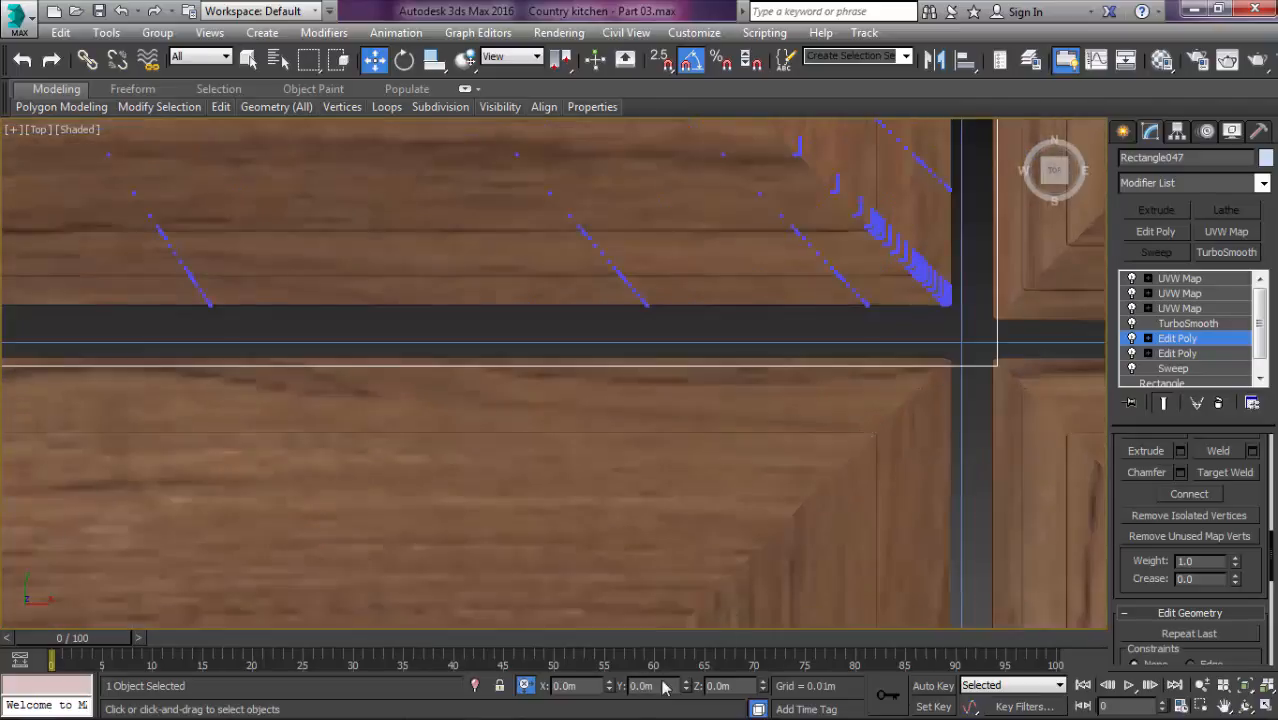
left_click_drag(686, 692, 690, 700)
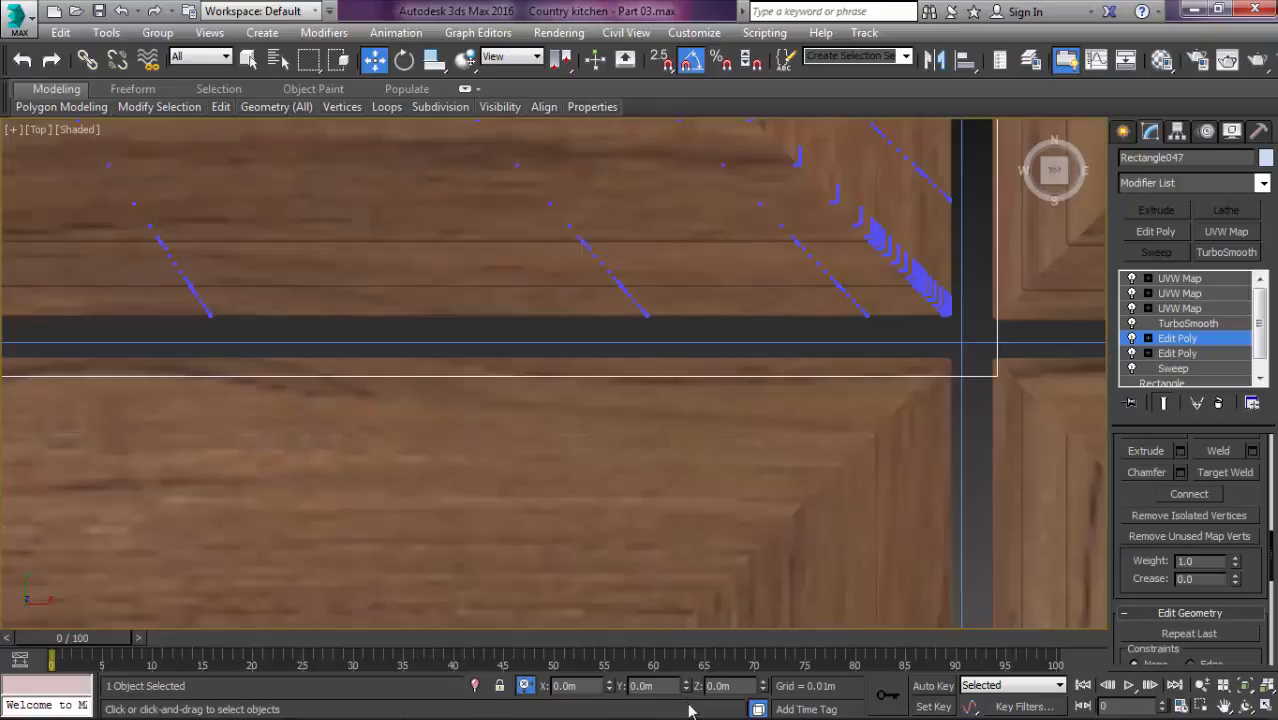
Step: Move the leftmost copy's top vertices down along Y to the upper edge of its small opening
scroll(810, 505, "down", 10)
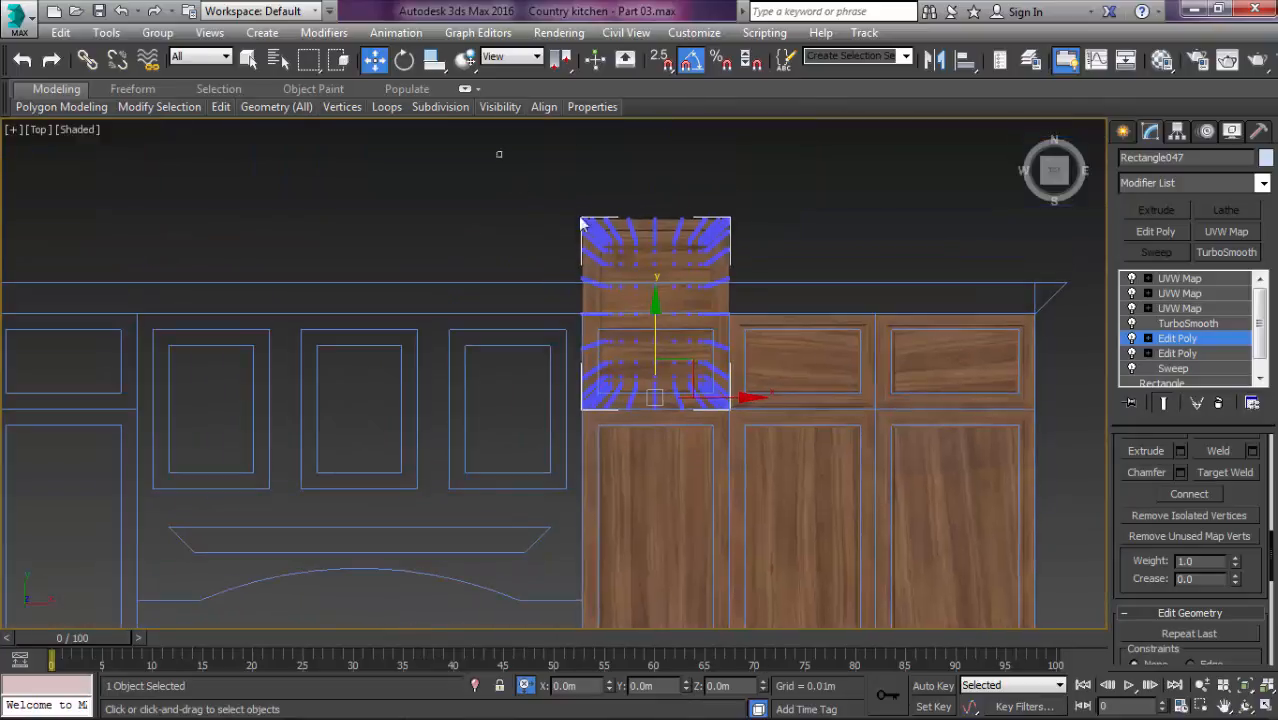
scroll(640, 260, "up", 5)
left_click_drag(687, 165, 758, 412)
scroll(870, 467, "up", 4)
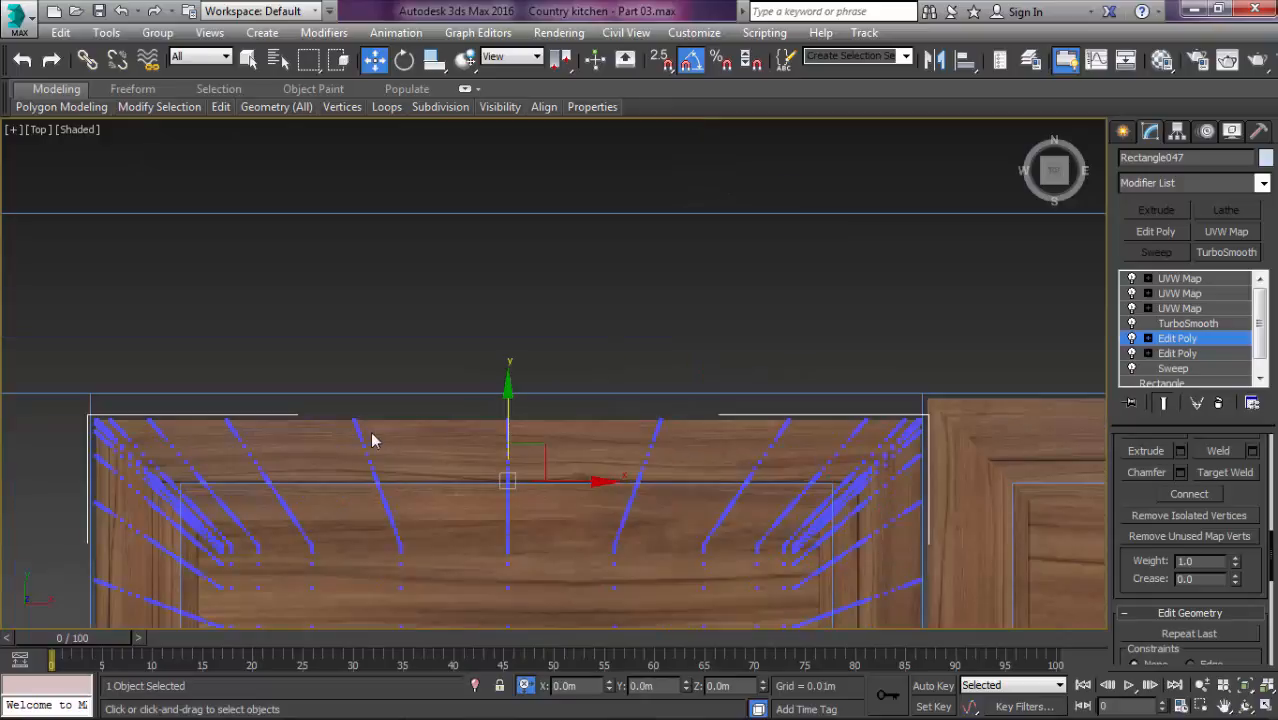
scroll(485, 440, "up", 4)
scroll(548, 449, "down", 5)
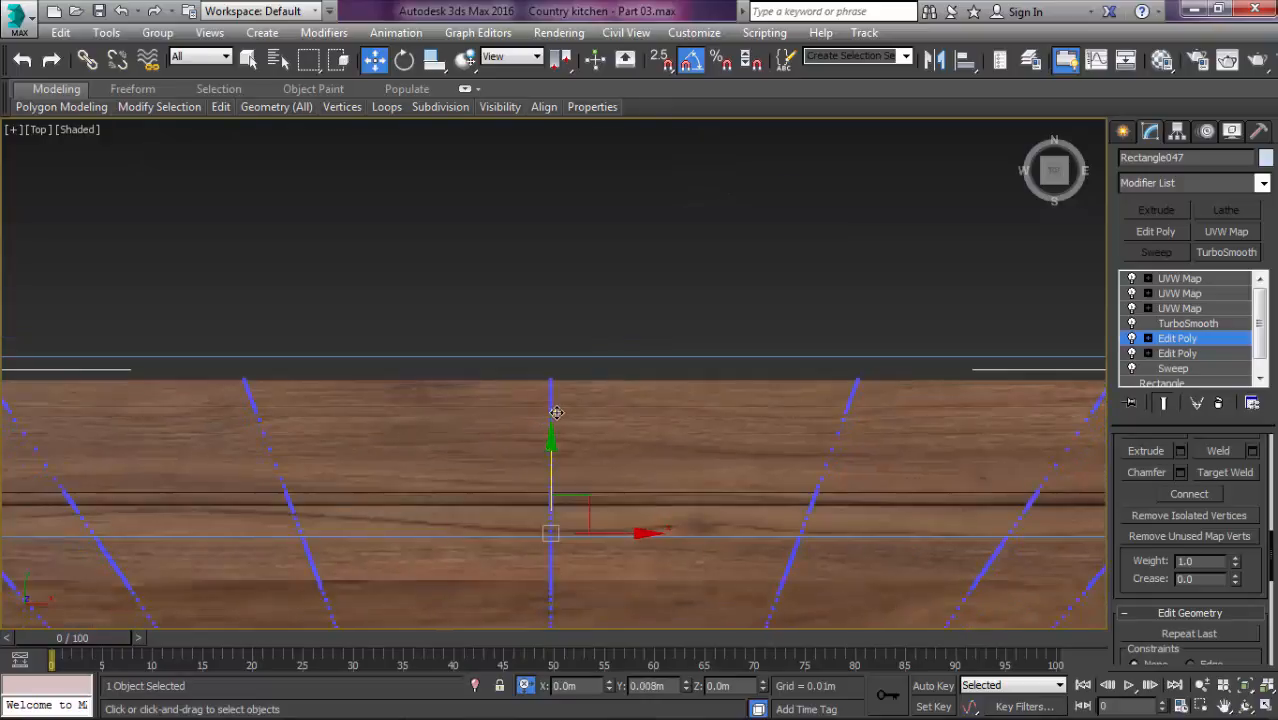
scroll(445, 378, "up", 2)
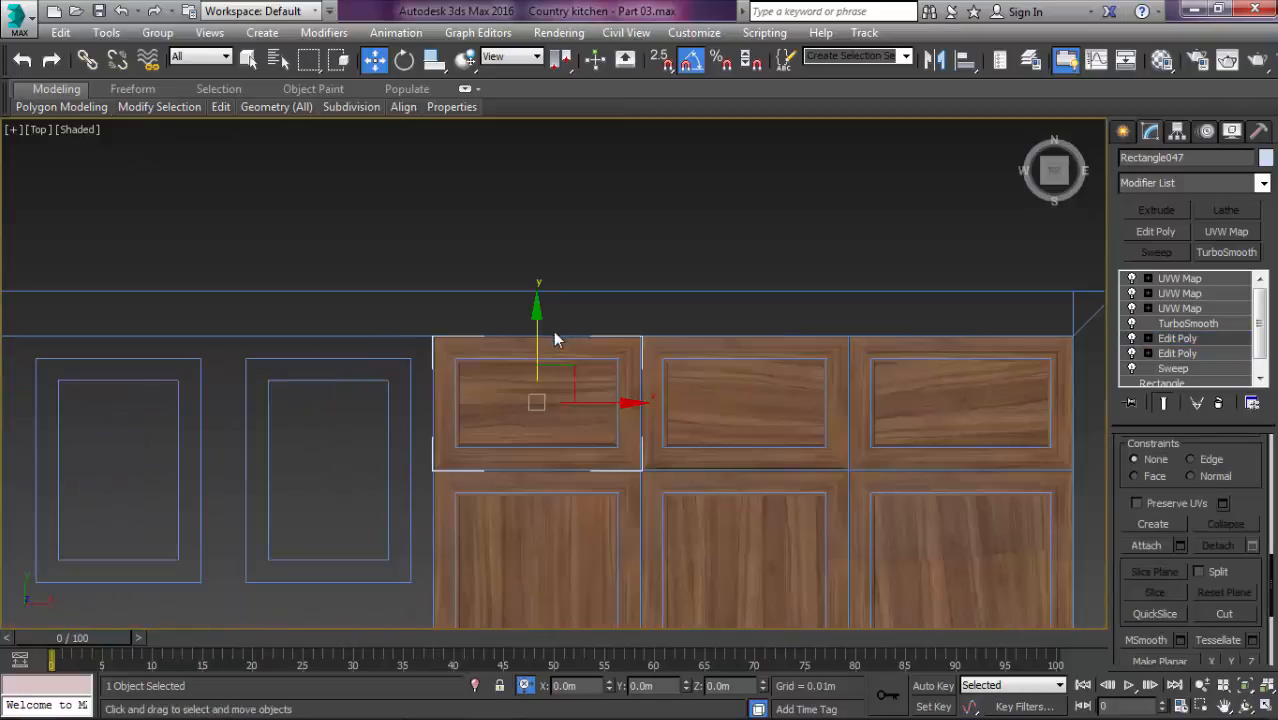
scroll(579, 351, "down", 2)
scroll(698, 406, "up", 2)
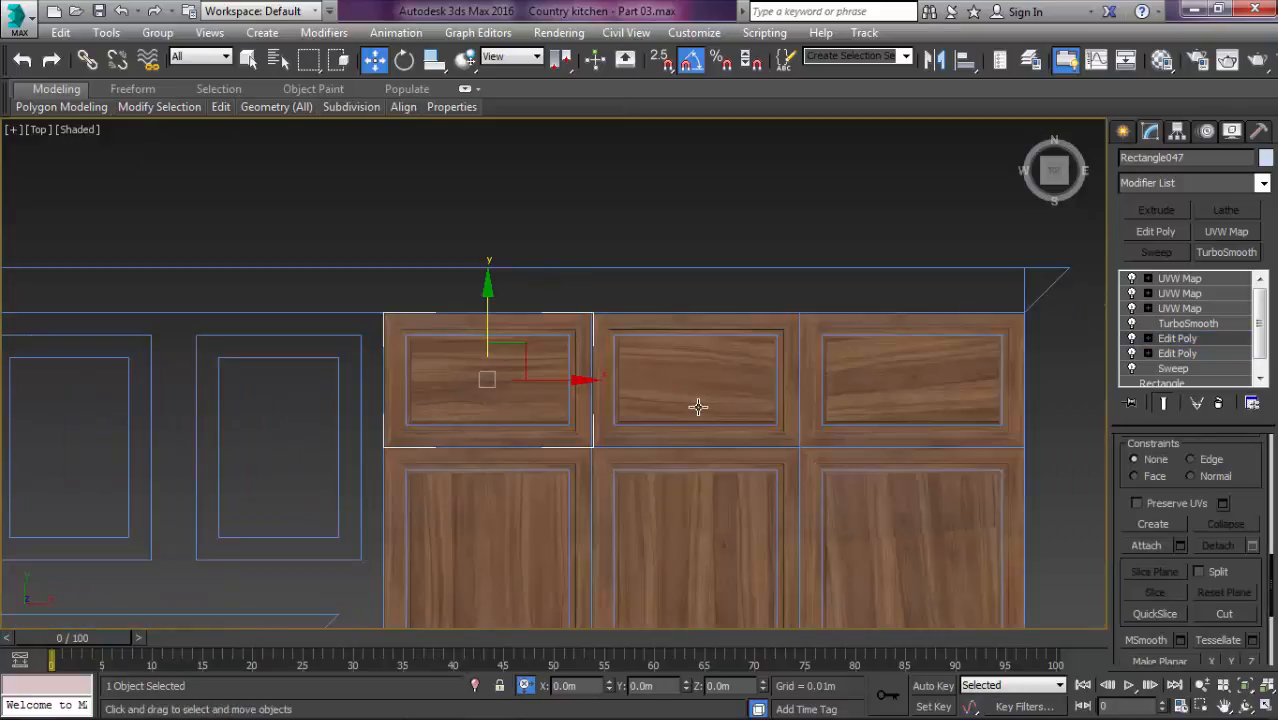
left_click(704, 379, "ctrl")
left_click(904, 368, "ctrl")
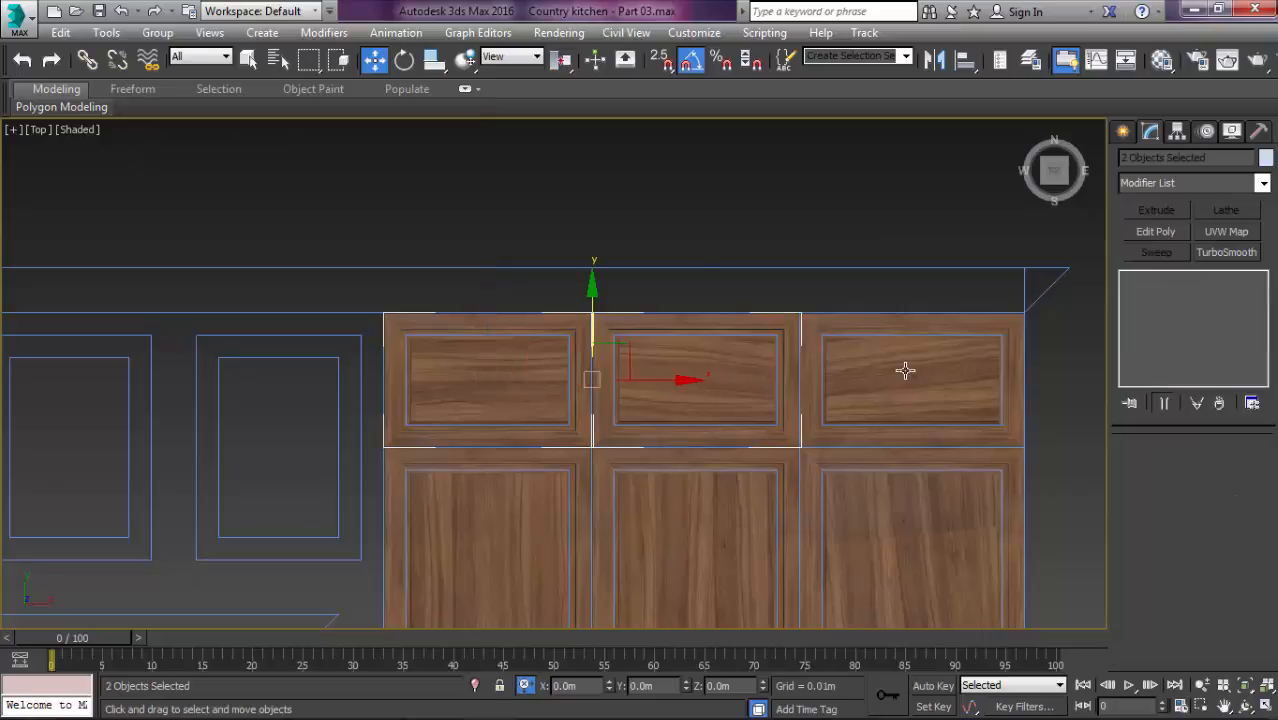
scroll(860, 372, "down", 5)
left_click(827, 457, "ctrl")
left_click(874, 463, "ctrl")
left_click(962, 466, "ctrl")
left_click(963, 465, "ctrl")
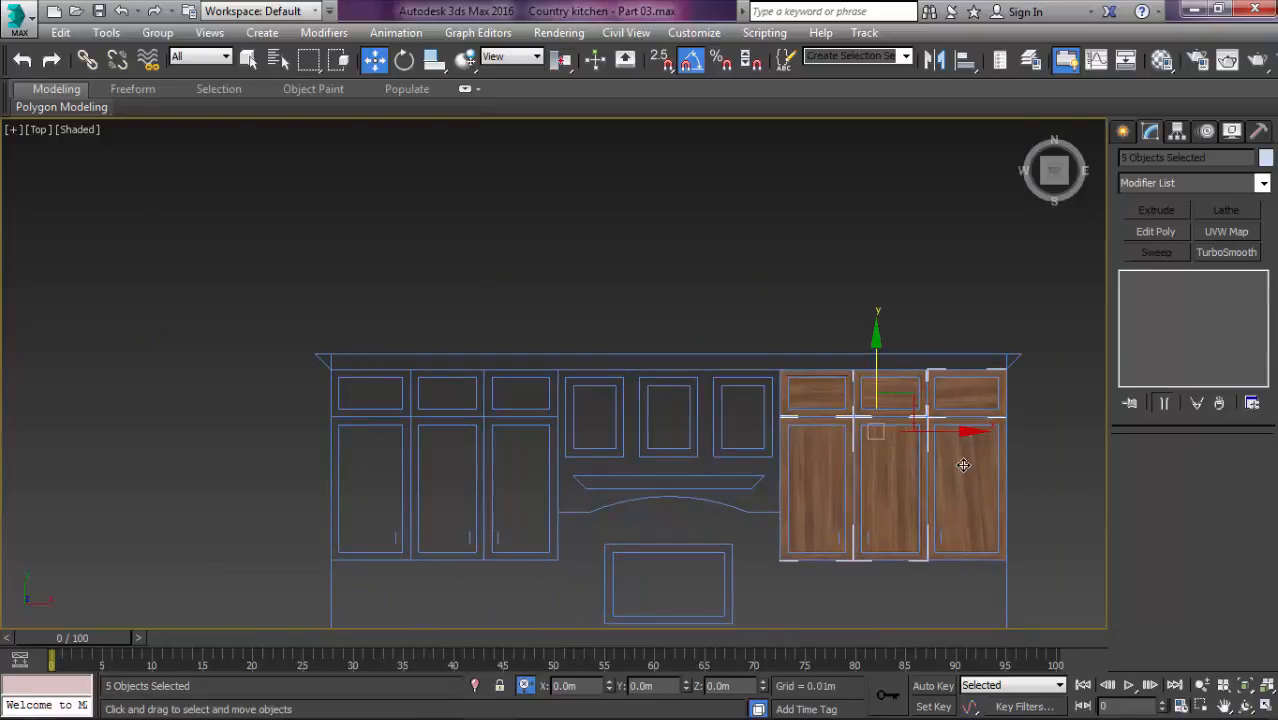
left_click(1013, 342)
Step: Select the three small fronts and three tall doors of the right wall cabinet and copy them along X to the empty area left of the cabinets
key("q")
left_click(827, 392)
left_click(893, 393, "ctrl")
left_click(941, 394, "ctrl")
left_click(941, 451, "ctrl")
left_click(881, 461, "ctrl")
left_click(829, 461, "ctrl")
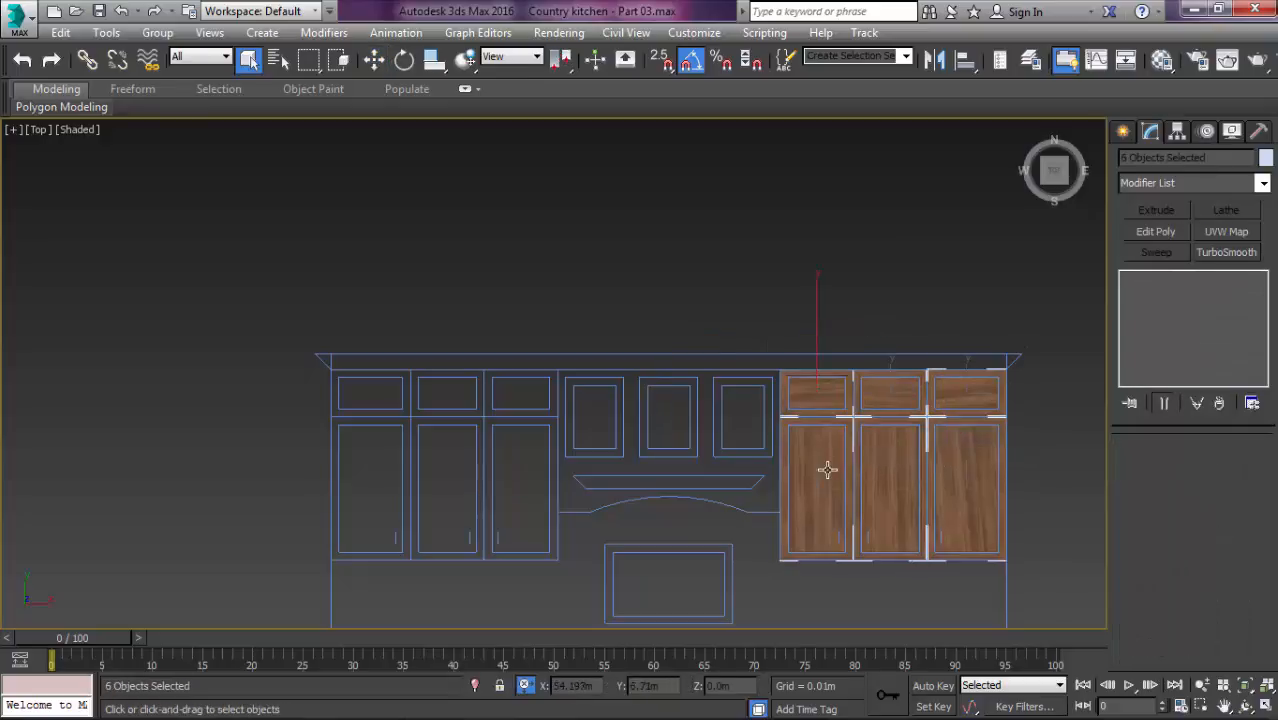
key("w")
left_click_drag(928, 440, 204, 440)
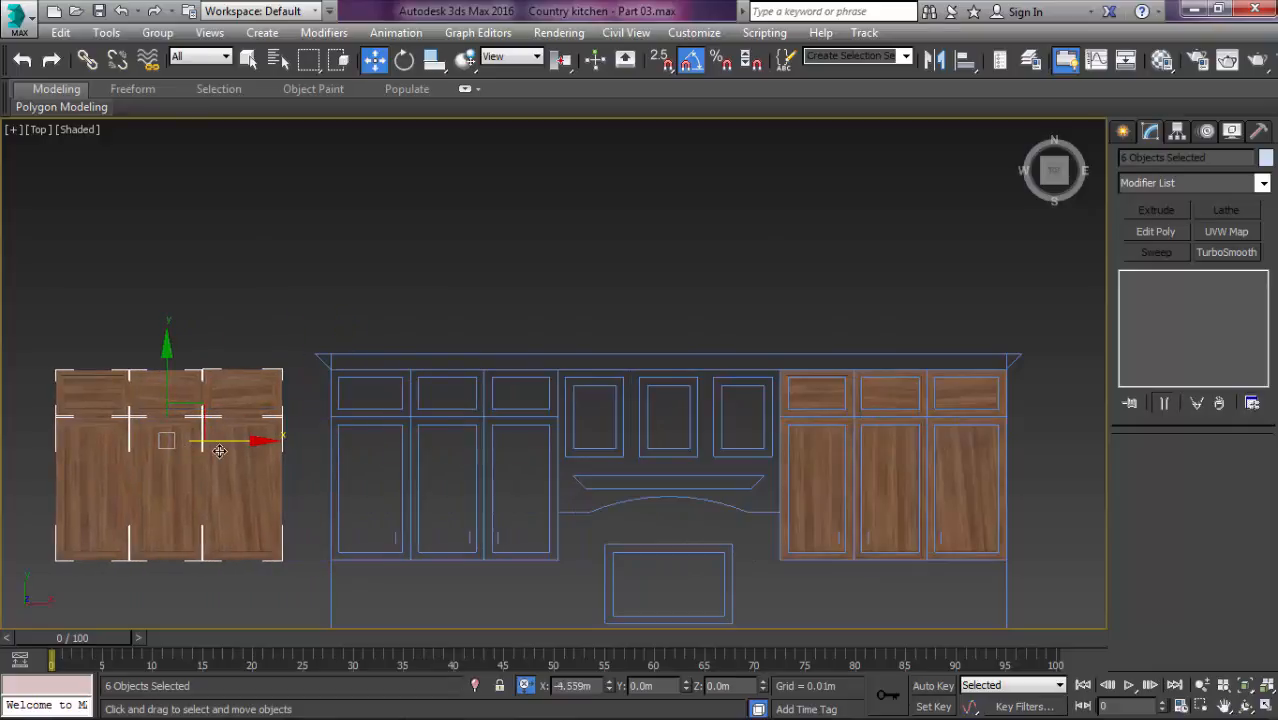
Step: Mirror the six copied fronts and doors along X
middle_click_drag(476, 450, 749, 366)
left_click(933, 59)
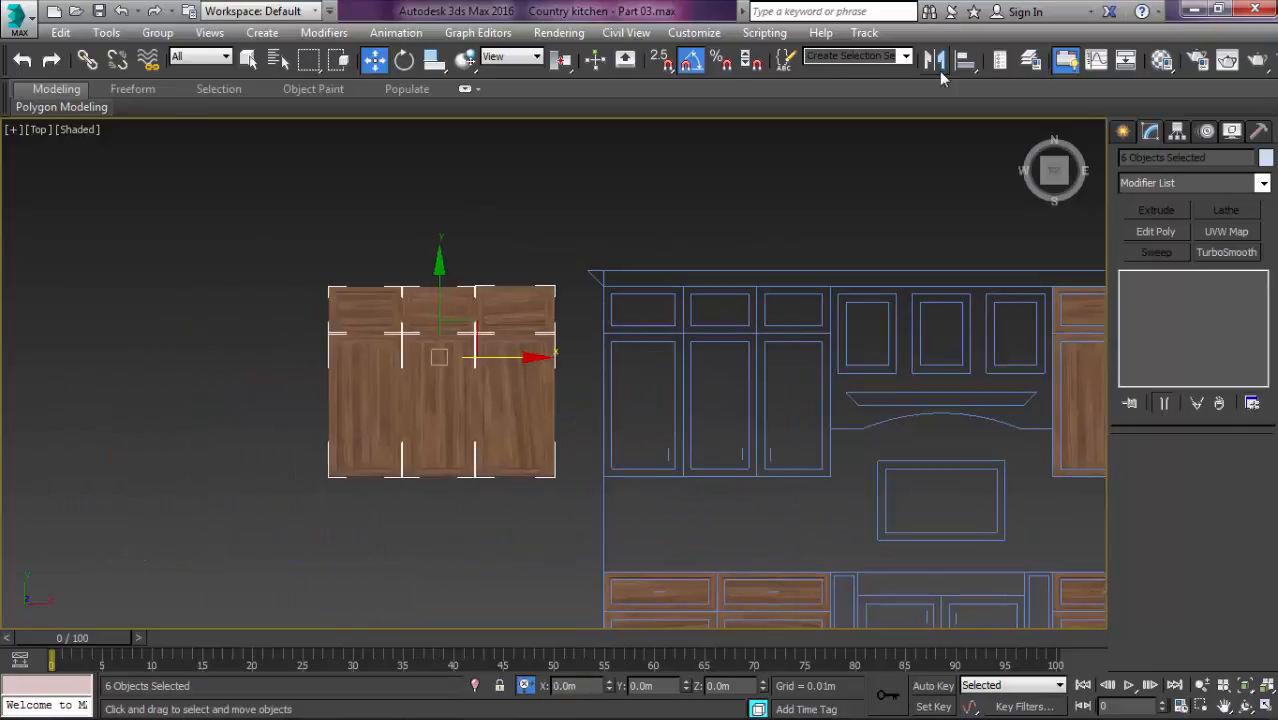
left_click(610, 512)
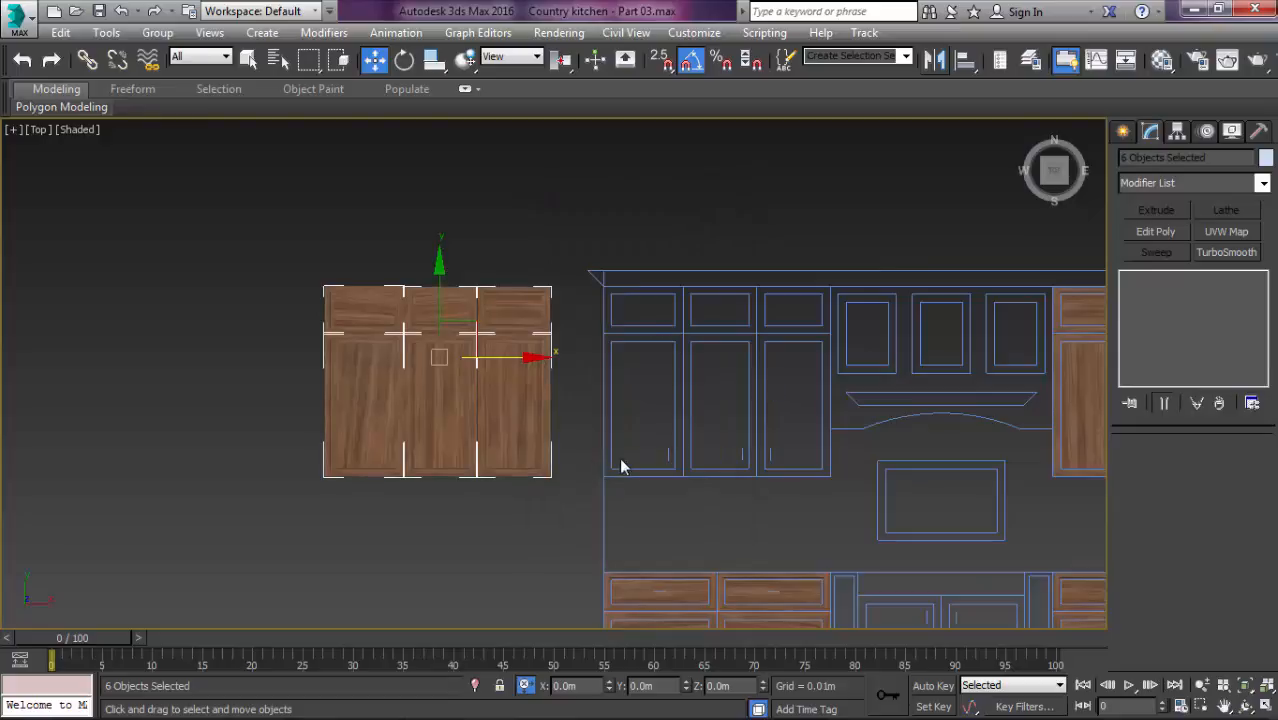
Step: Move the mirrored set along X onto the left wall cabinet so that it lines up with the cabinet's outlines
left_click_drag(520, 364, 800, 369)
scroll(675, 437, "up", 4)
scroll(643, 525, "up", 3)
middle_click_drag(726, 566, 604, 238)
scroll(613, 359, "up", 3)
left_click_drag(538, 400, 691, 422)
scroll(678, 400, "down", 3)
middle_click_drag(676, 398, 881, 396)
scroll(379, 408, "up", 5)
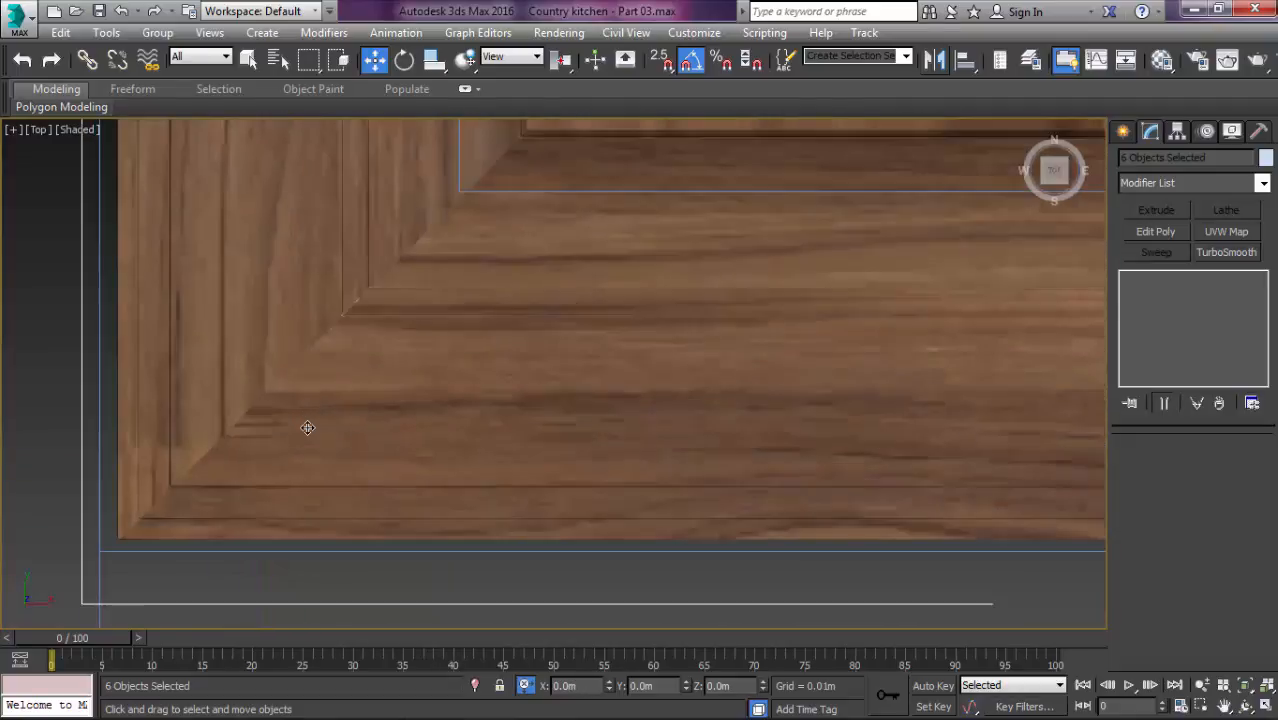
scroll(390, 392, "down", 8)
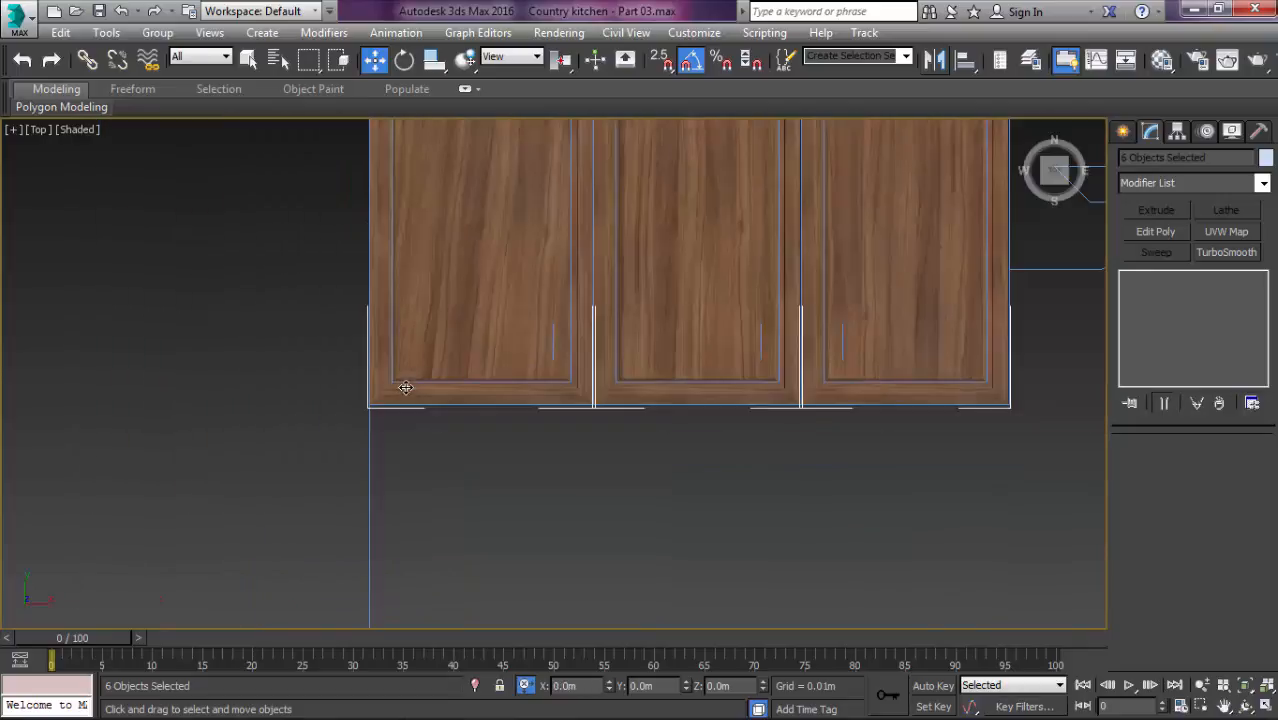
Step: Move the topmost UVW Map gizmo of the right cabinet's rightmost tall door upward and to the right to shift its wood grain
scroll(439, 345, "down", 3)
left_click(439, 419)
scroll(425, 302, "up", 3)
left_click(407, 304)
middle_click_drag(627, 320, 574, 456)
scroll(645, 376, "down", 4)
middle_click_drag(560, 372, 20, 320)
scroll(720, 320, "up", 4)
left_click(765, 297)
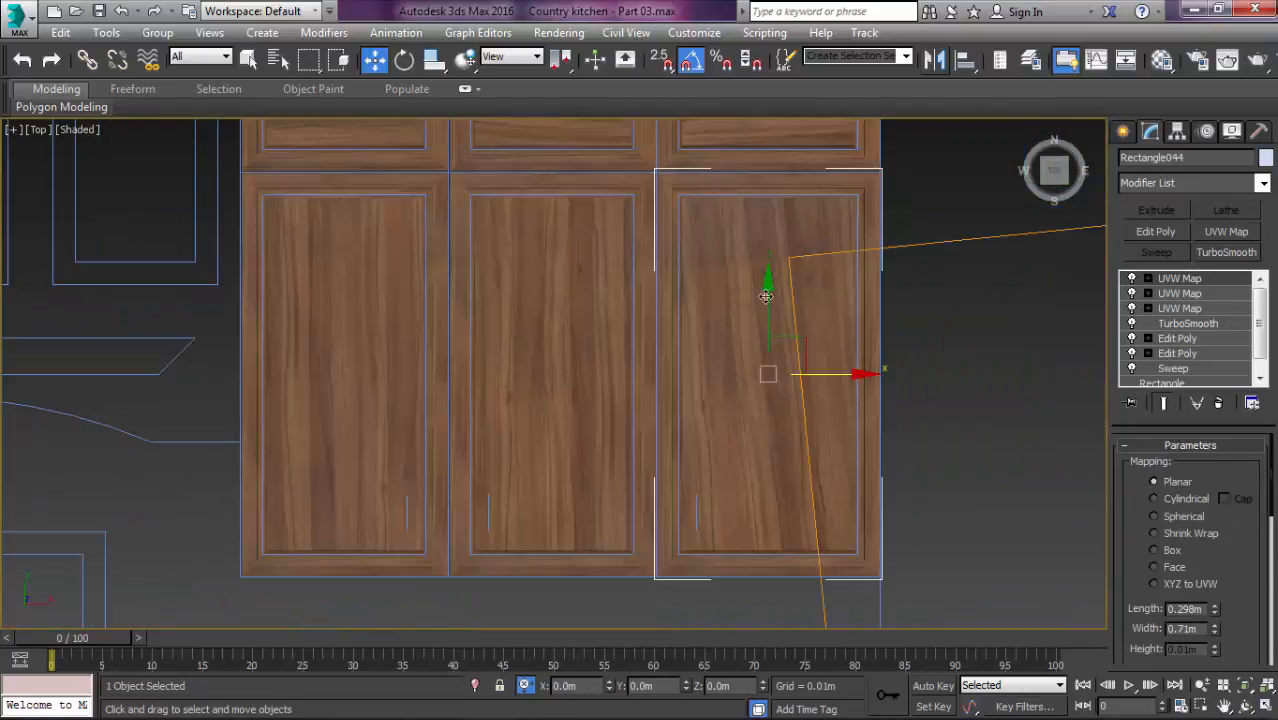
left_click(1215, 280)
left_click_drag(1005, 587, 1022, 508)
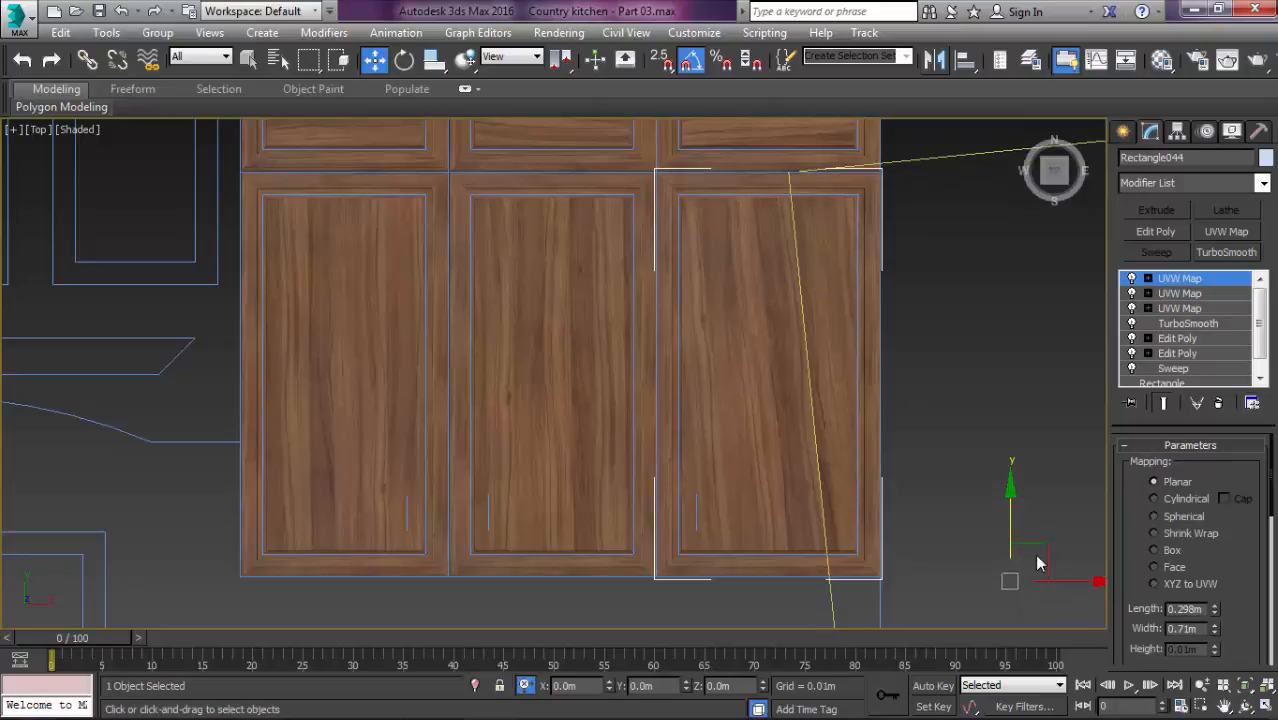
left_click_drag(1045, 558, 1142, 529)
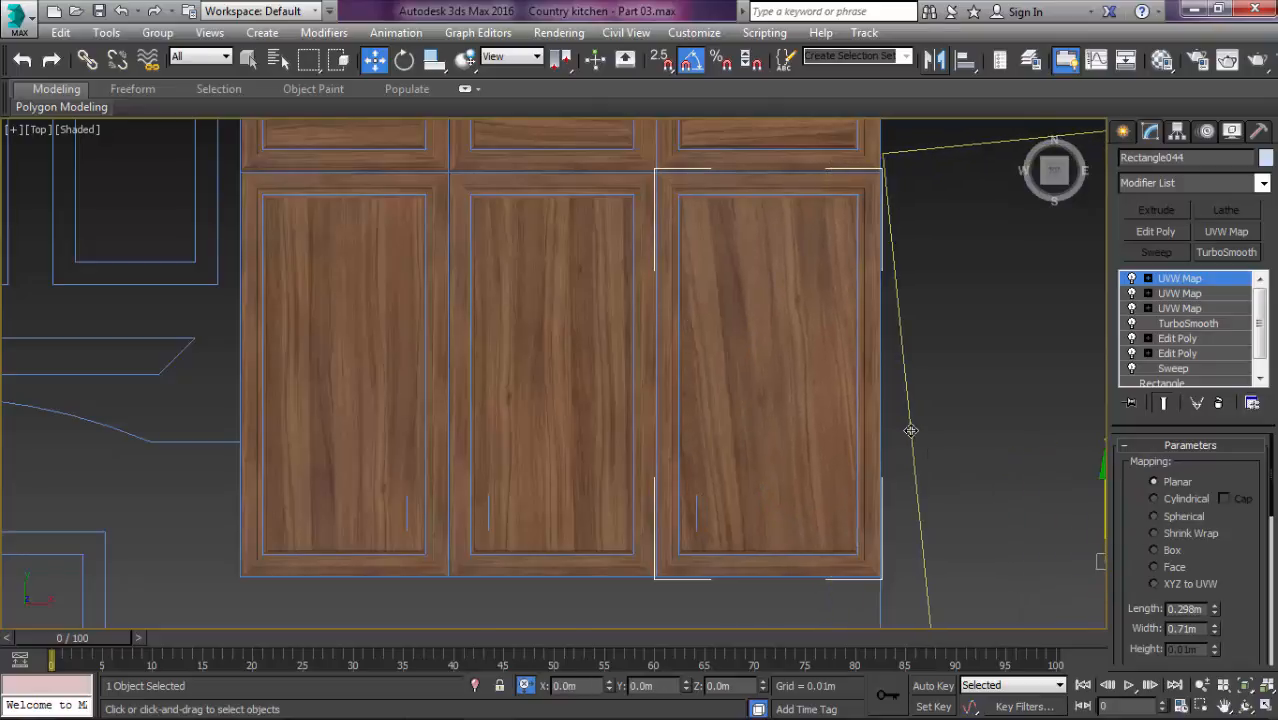
Step: Rotate the topmost UVW Map gizmo of the left cabinet's leftmost tall door until nearly upright and shift the gizmo to the left
scroll(911, 431, "down", 8)
middle_click_drag(546, 440, 645, 434)
scroll(646, 432, "up", 5)
left_click(825, 357)
left_click(768, 356)
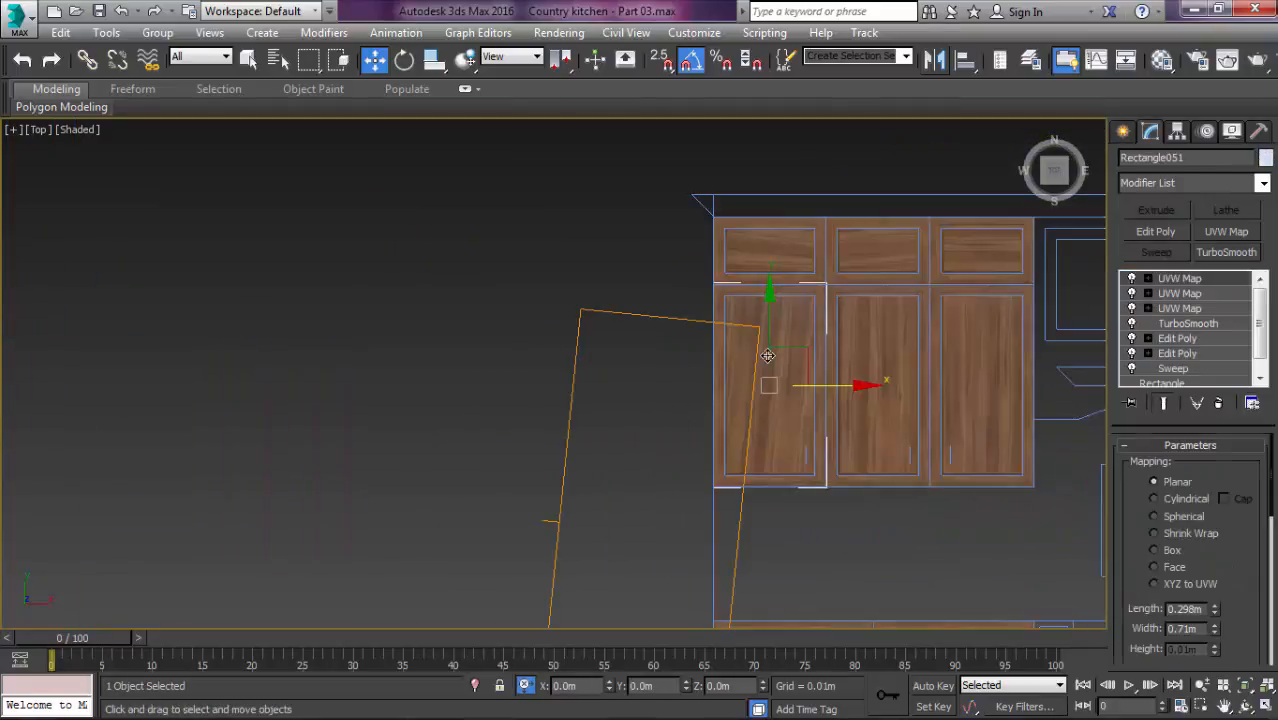
key("e")
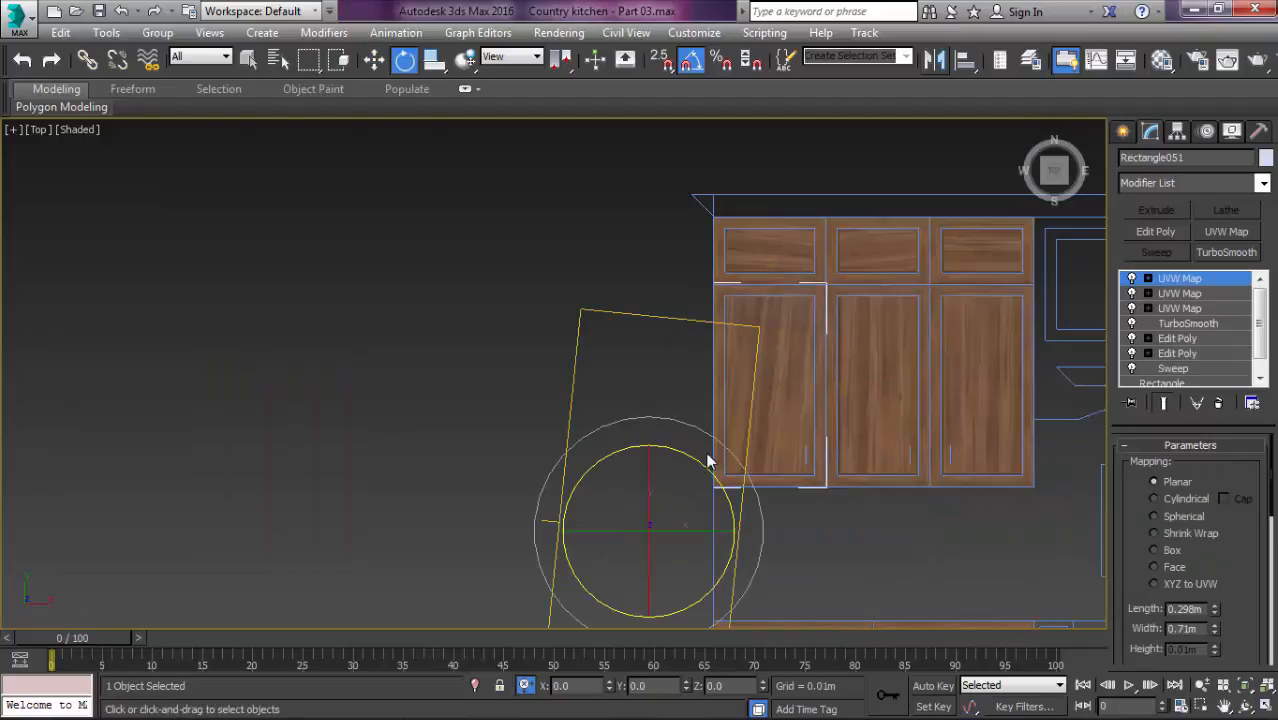
left_click_drag(701, 457, 699, 449)
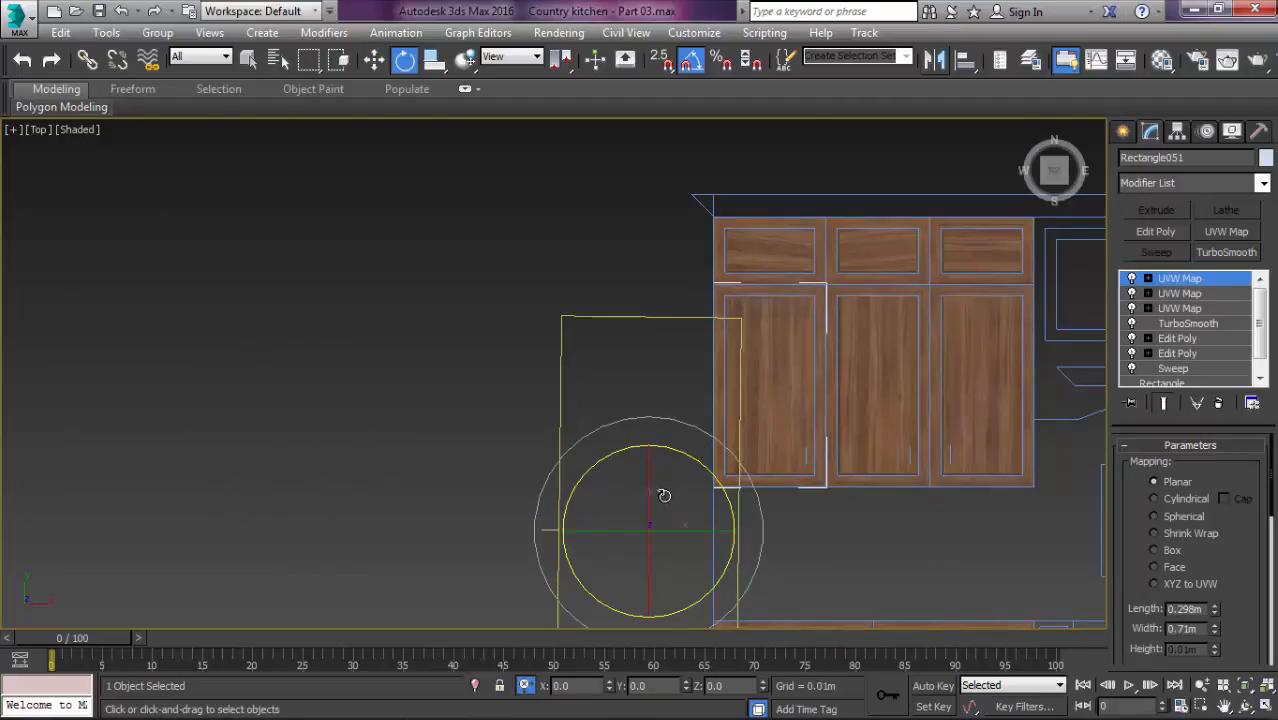
key("w")
left_click_drag(665, 511, 673, 536)
key("r")
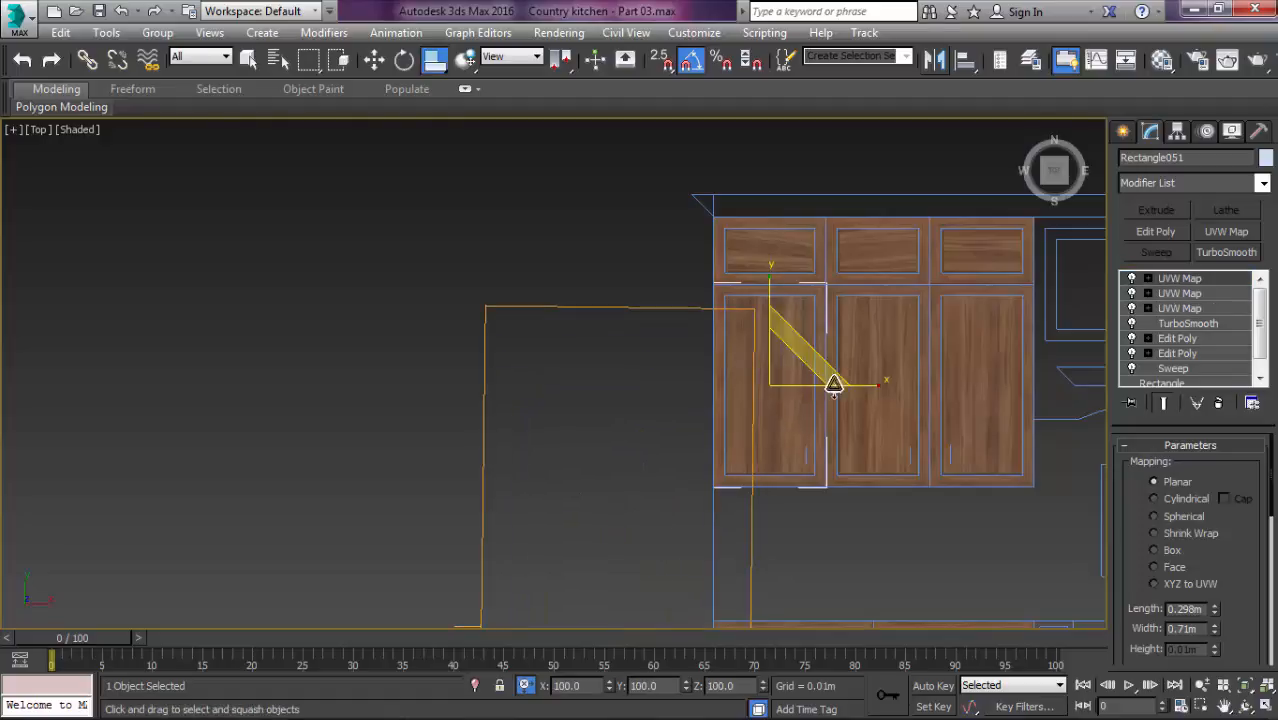
Step: Tilt the topmost UVW Map gizmo of the left cabinet's middle tall door counterclockwise and move it down and slightly right
left_click(865, 364)
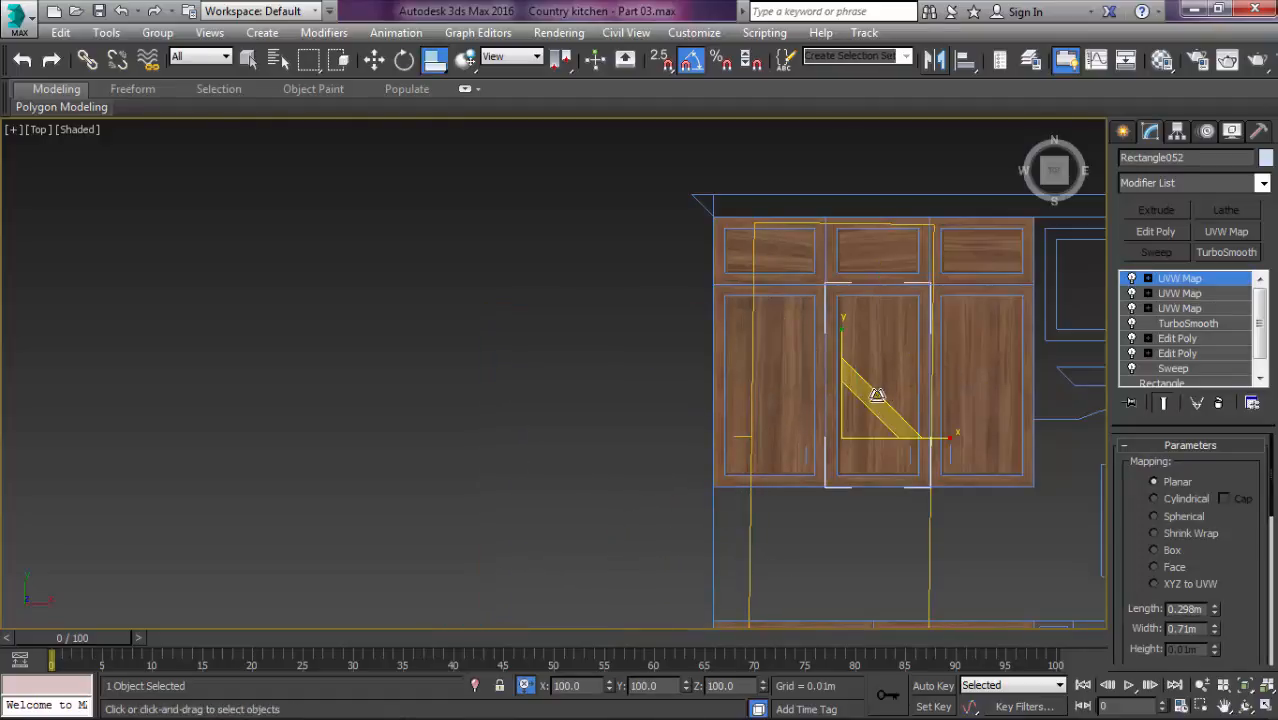
key("e")
left_click_drag(896, 388, 903, 374)
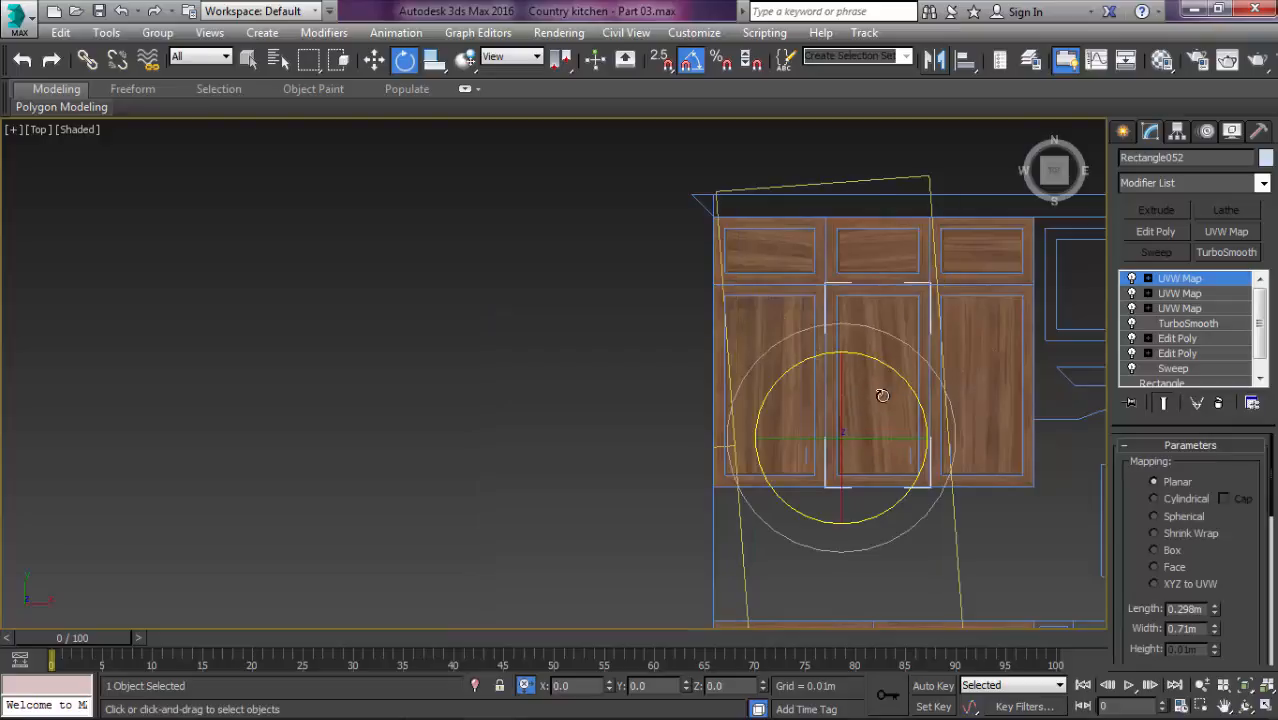
key("w")
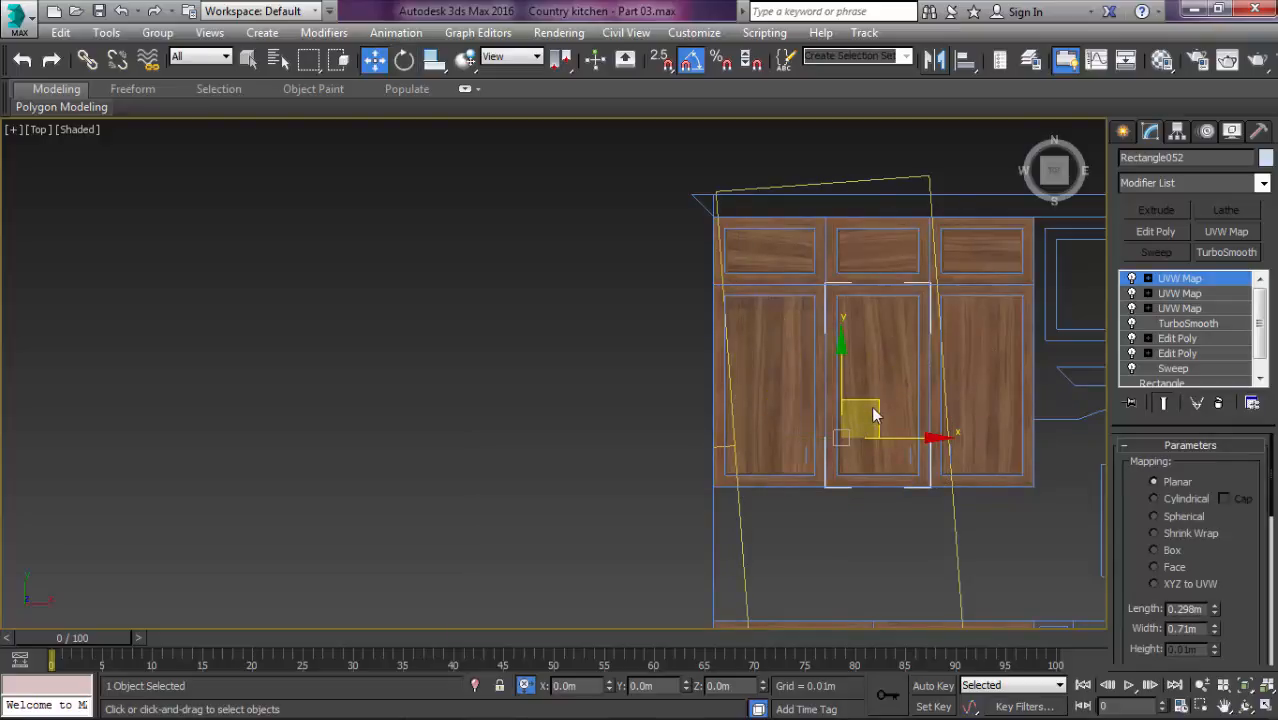
left_click_drag(873, 405, 900, 460)
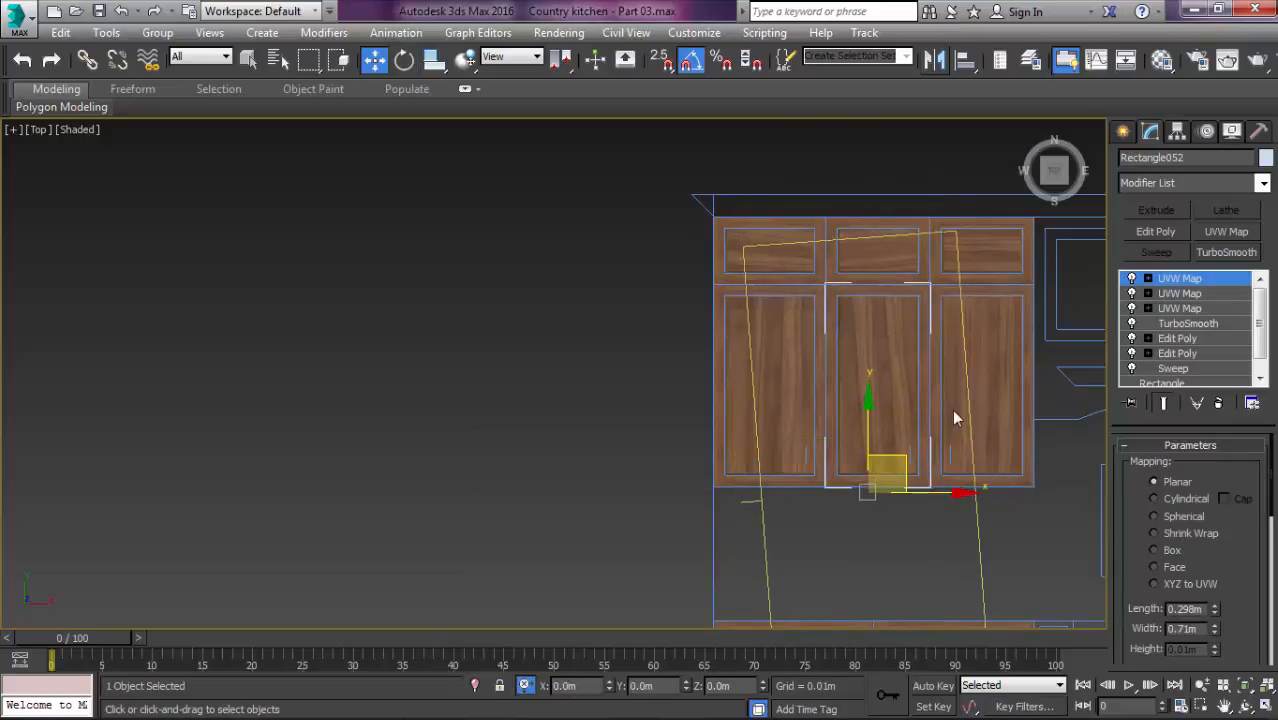
key("1")
Step: Shift the topmost UVW Map gizmo of the left cabinet's rightmost tall door slightly left along X
left_click(998, 349)
middle_click_drag(853, 434, 651, 542)
scroll(730, 462, "up", 2)
key("1")
middle_click_drag(757, 441, 632, 361)
left_click_drag(830, 422, 808, 419)
key("1")
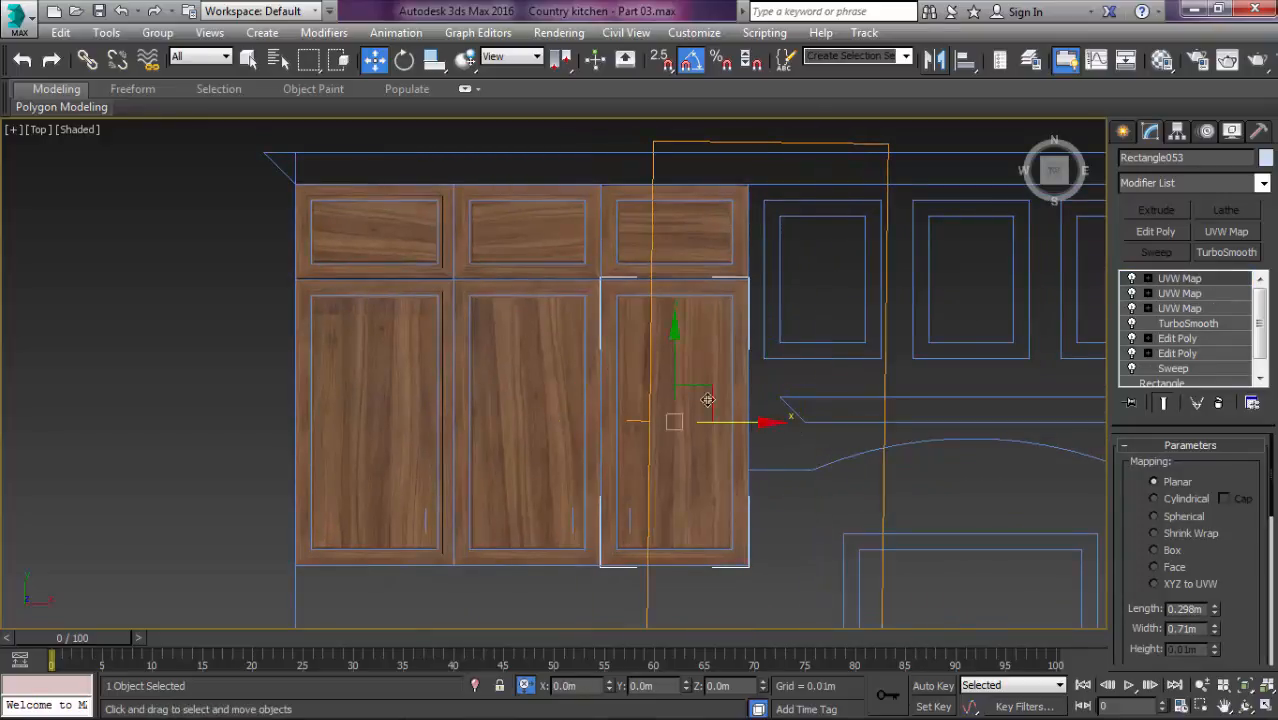
Step: Rotate the topmost UVW Map gizmo of the left cabinet's middle small front so its grain slopes the opposite way
middle_click_drag(545, 319, 672, 404)
scroll(645, 330, "up", 3)
left_click(636, 203)
key("1")
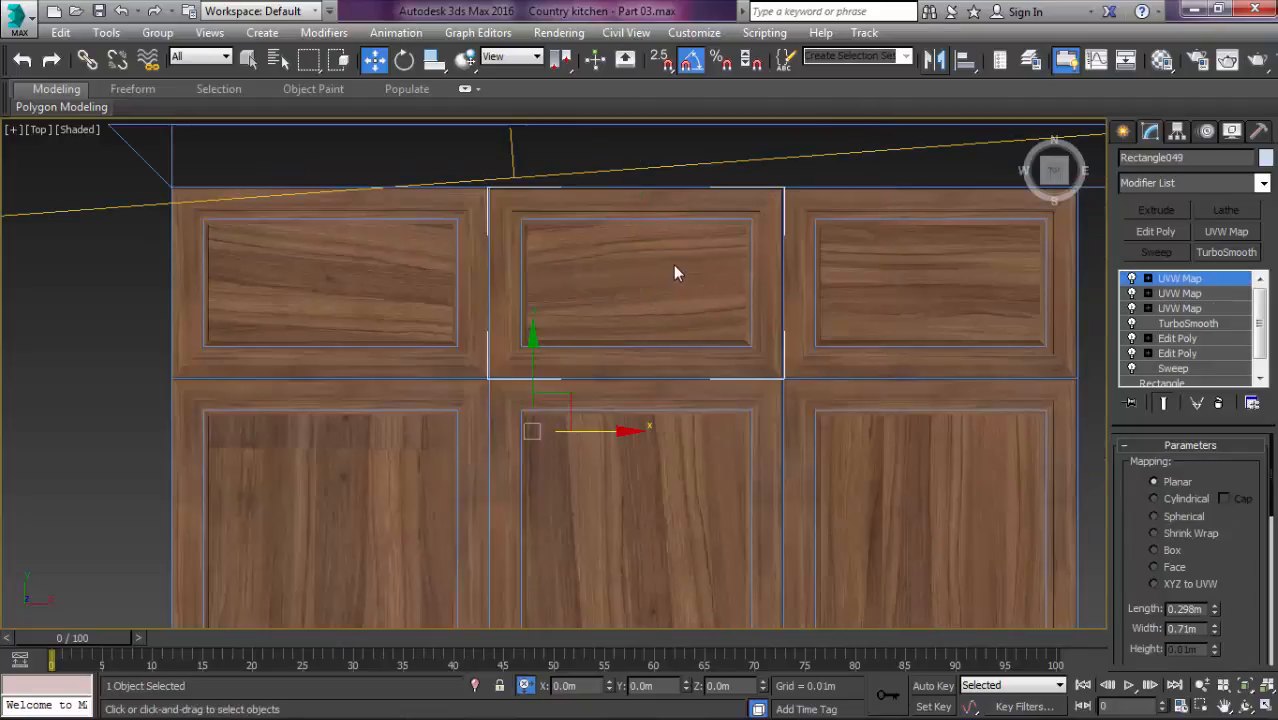
key("e")
key("1")
Step: Rotate the topmost UVW Map gizmo of the left cabinet's leftmost small front by 10 degrees about Z, keeping the front itself unrotated
left_click(422, 291)
left_click_drag(409, 253, 402, 240)
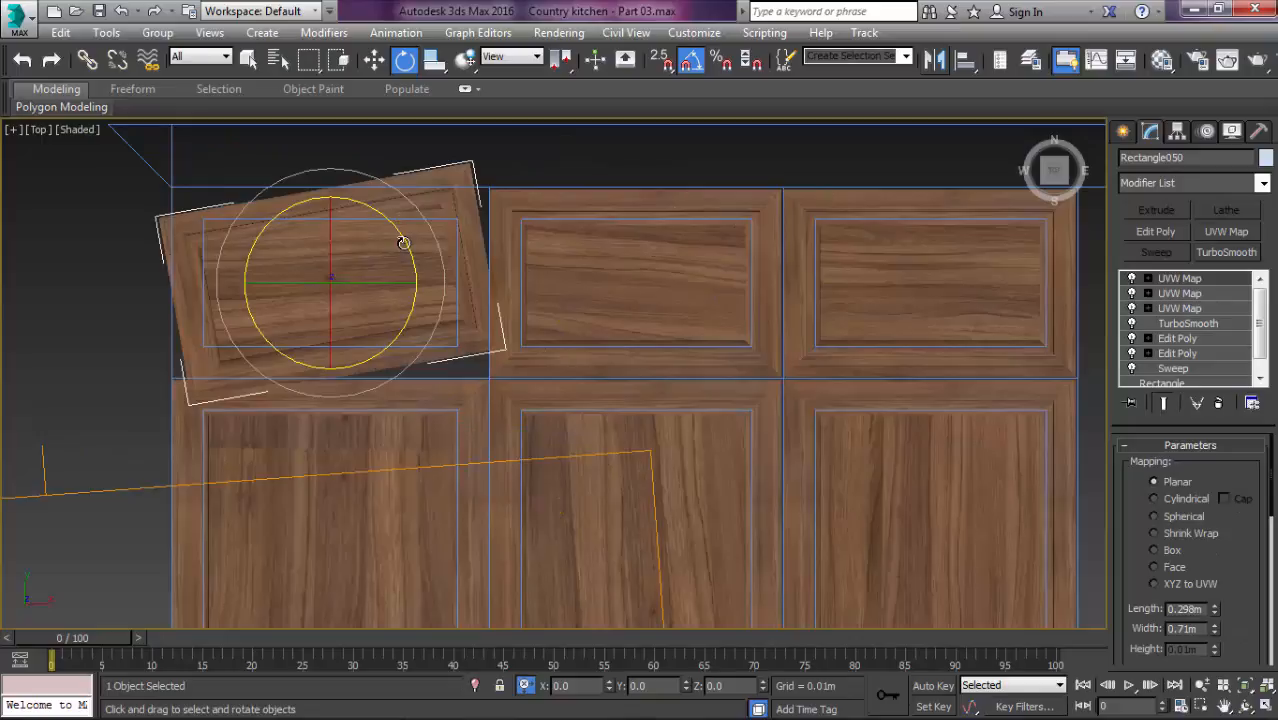
key("ctrl+z")
key("1")
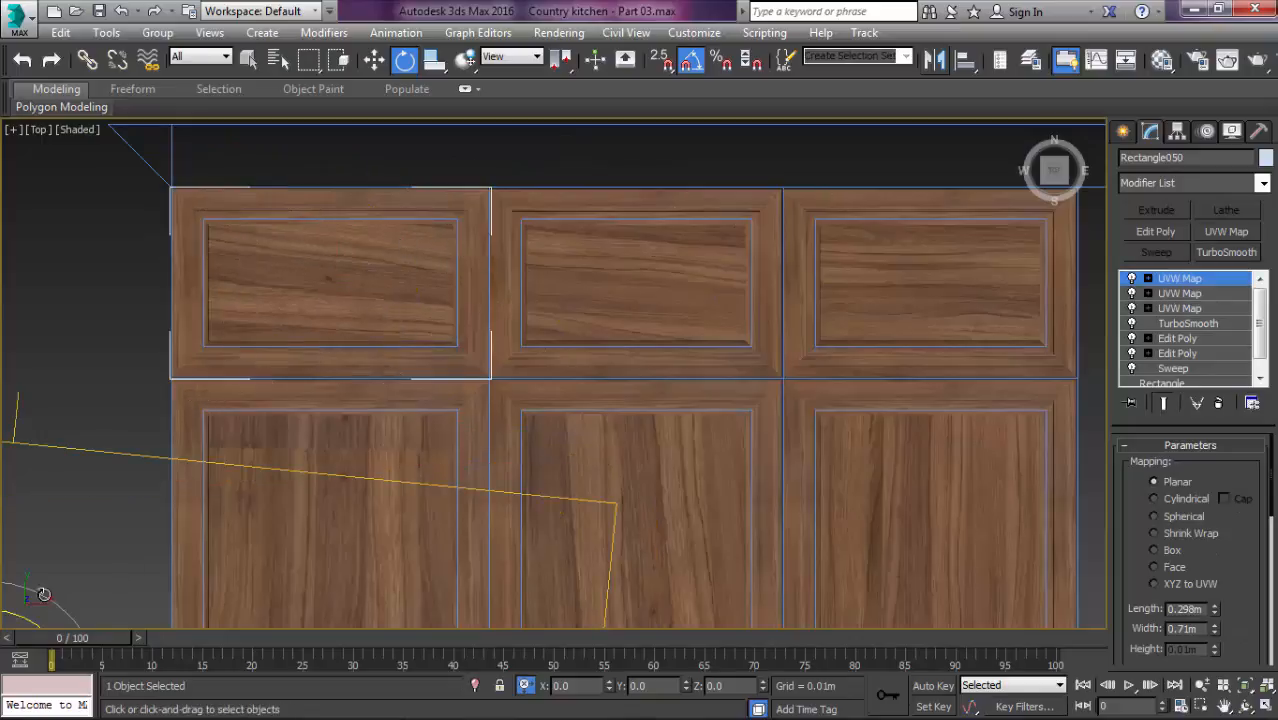
left_click_drag(22, 612, 20, 577)
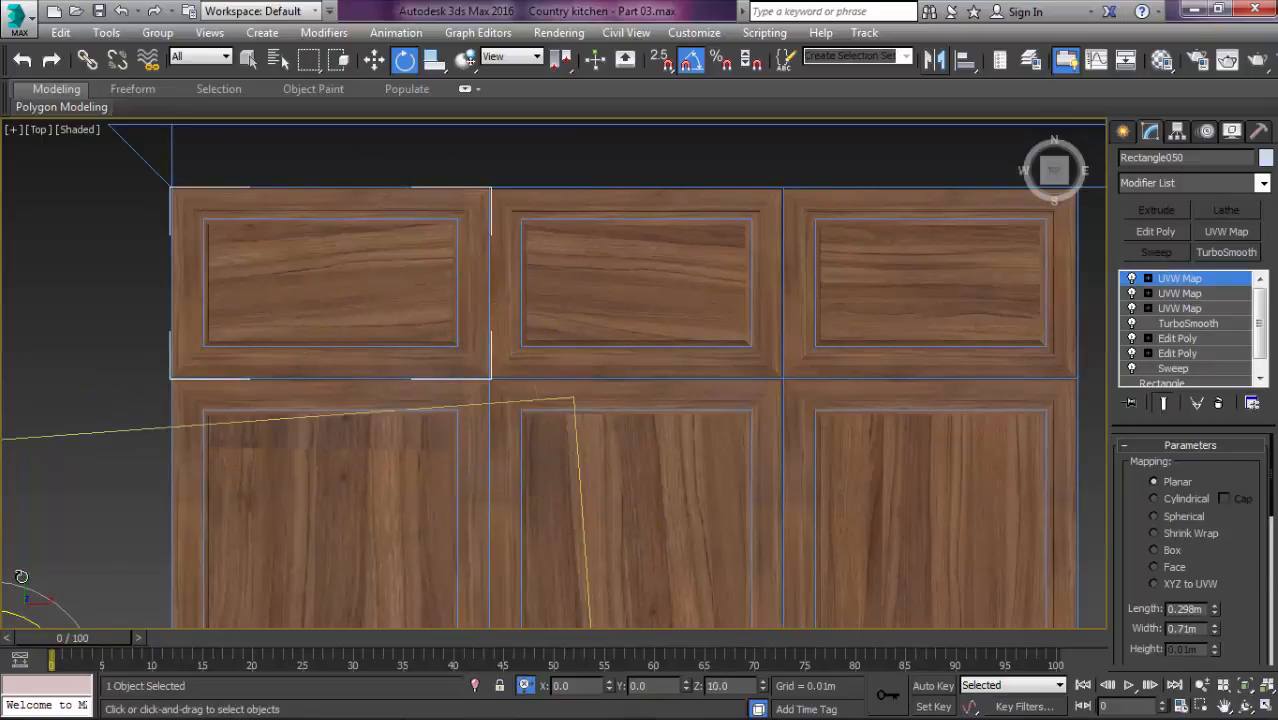
Step: Move the topmost UVW Map gizmo of the left cabinet's rightmost small front upward and slightly right to vary its grain
scroll(156, 497, "down", 3)
key("1")
left_click(536, 382)
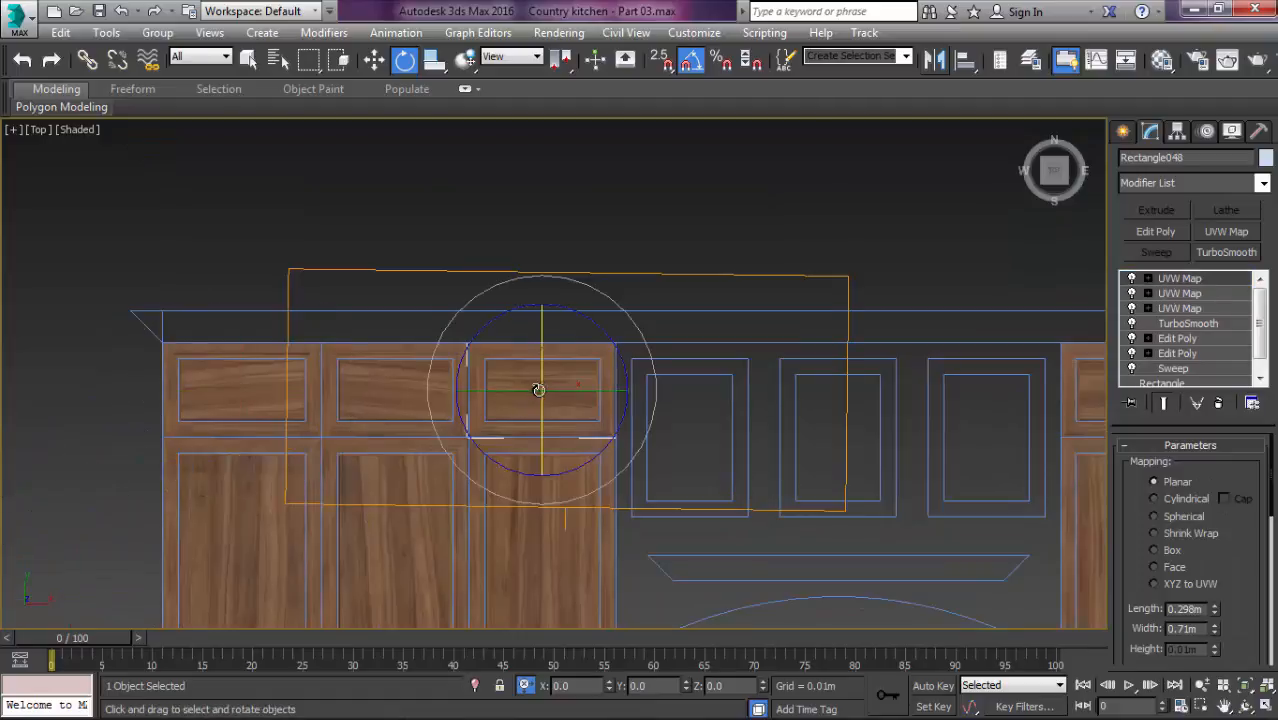
key("1")
key("w")
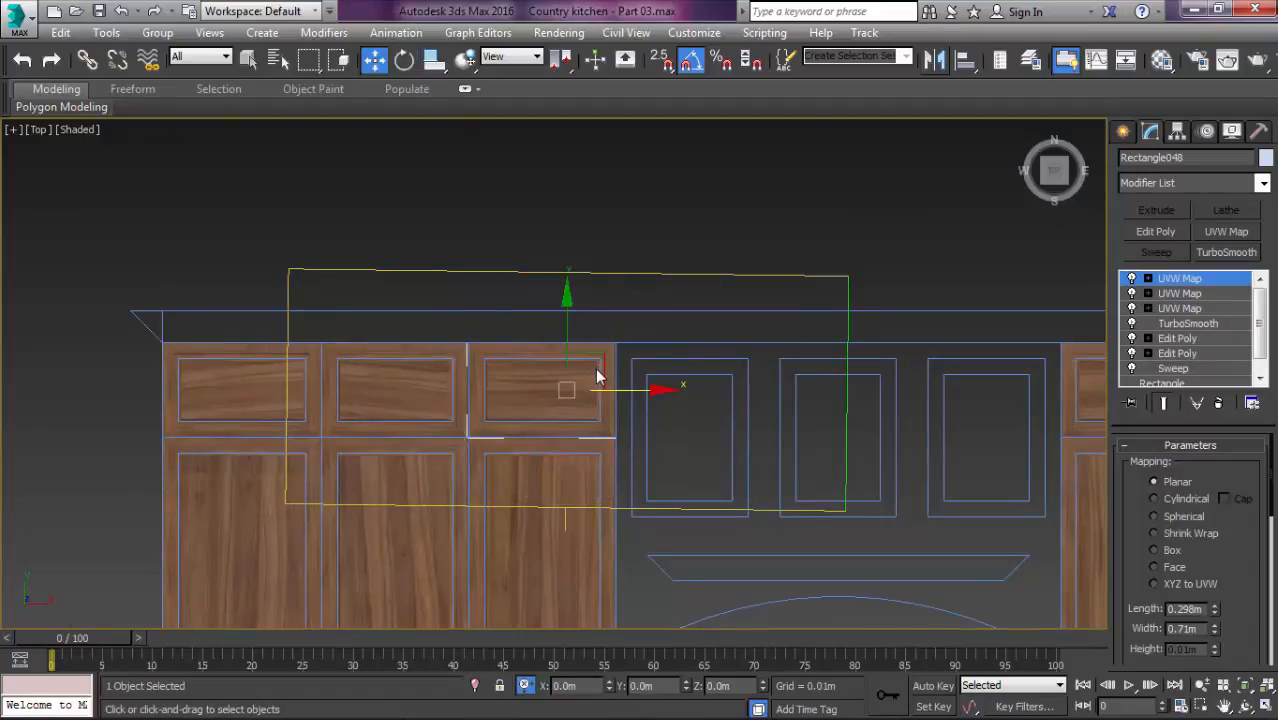
left_click_drag(605, 371, 628, 289)
middle_click_drag(713, 425, 672, 363)
scroll(636, 366, "down", 3)
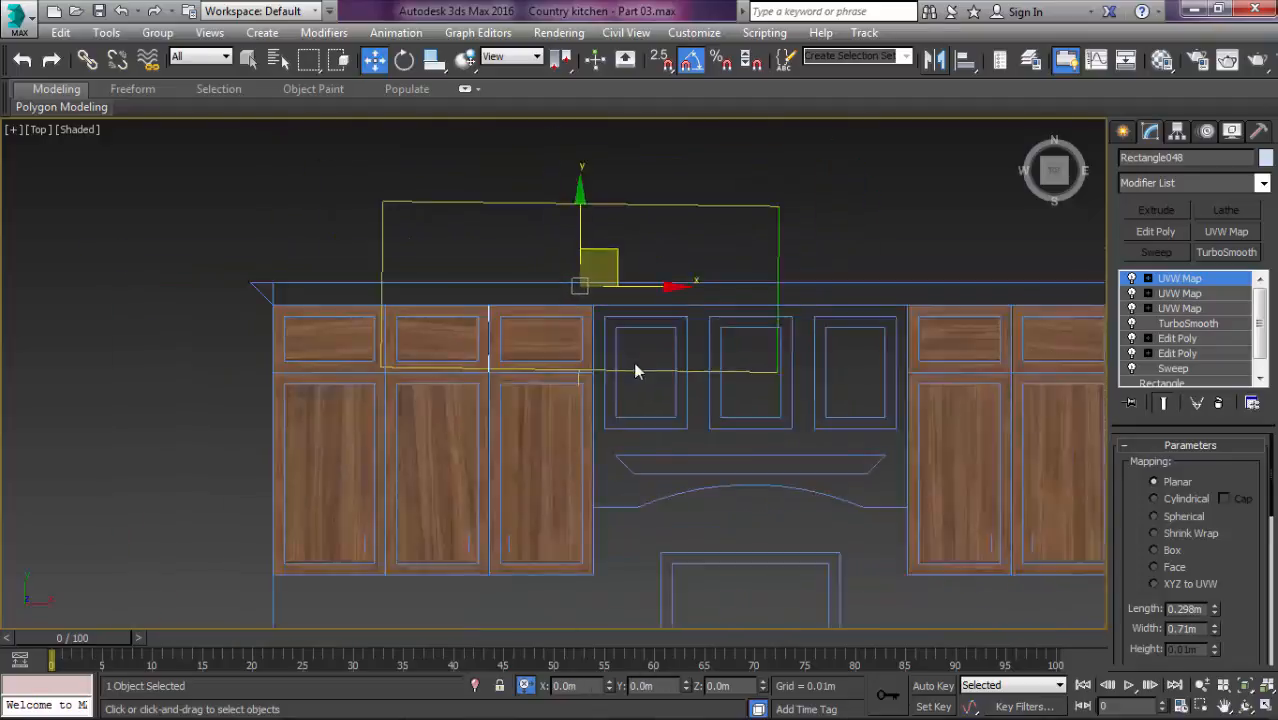
key("1")
middle_click_drag(752, 385, 602, 285)
left_click(622, 354)
scroll(528, 378, "up", 2)
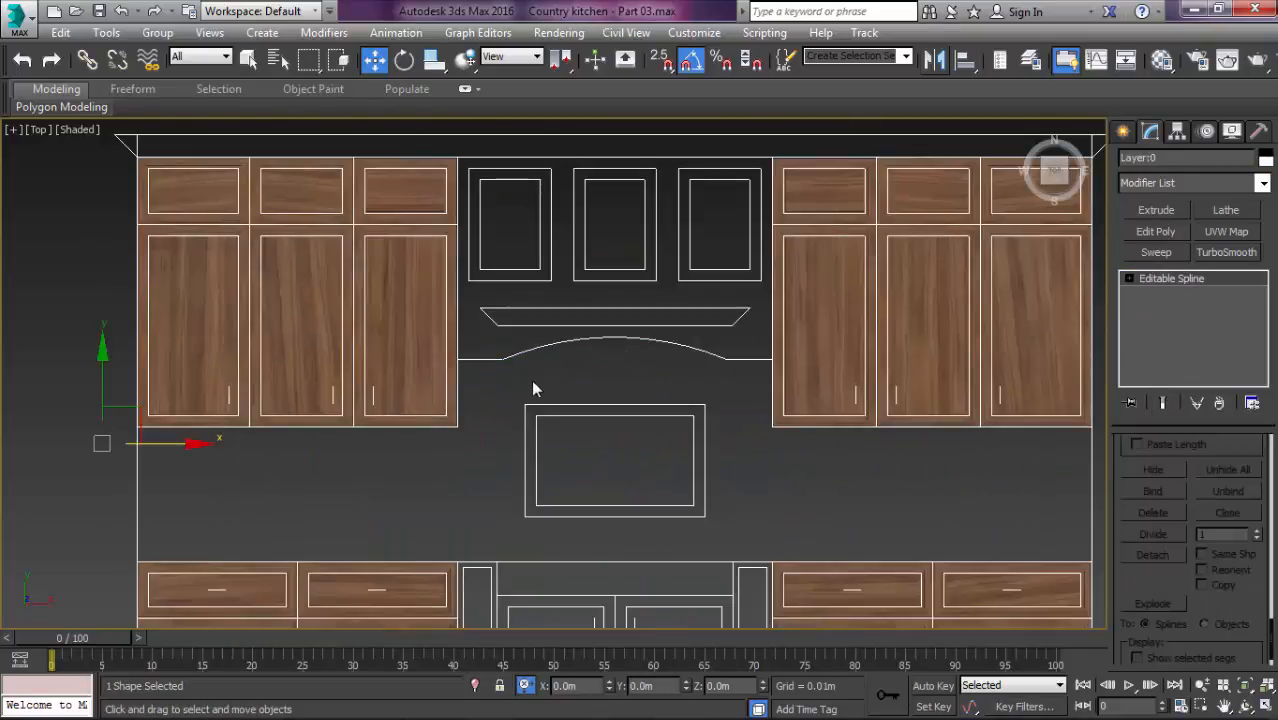
left_click(560, 393)
middle_click_drag(572, 375, 416, 356)
middle_click_drag(479, 388, 604, 425)
scroll(519, 312, "up", 2)
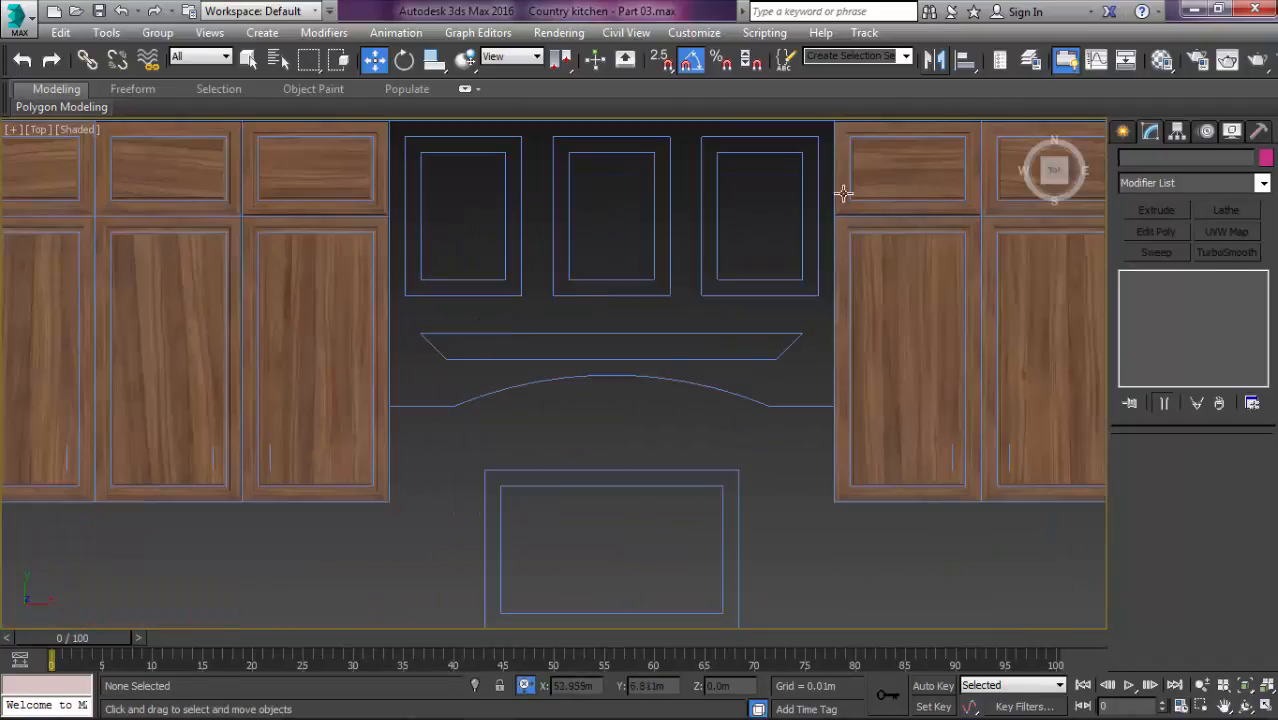
middle_click_drag(843, 193, 877, 221)
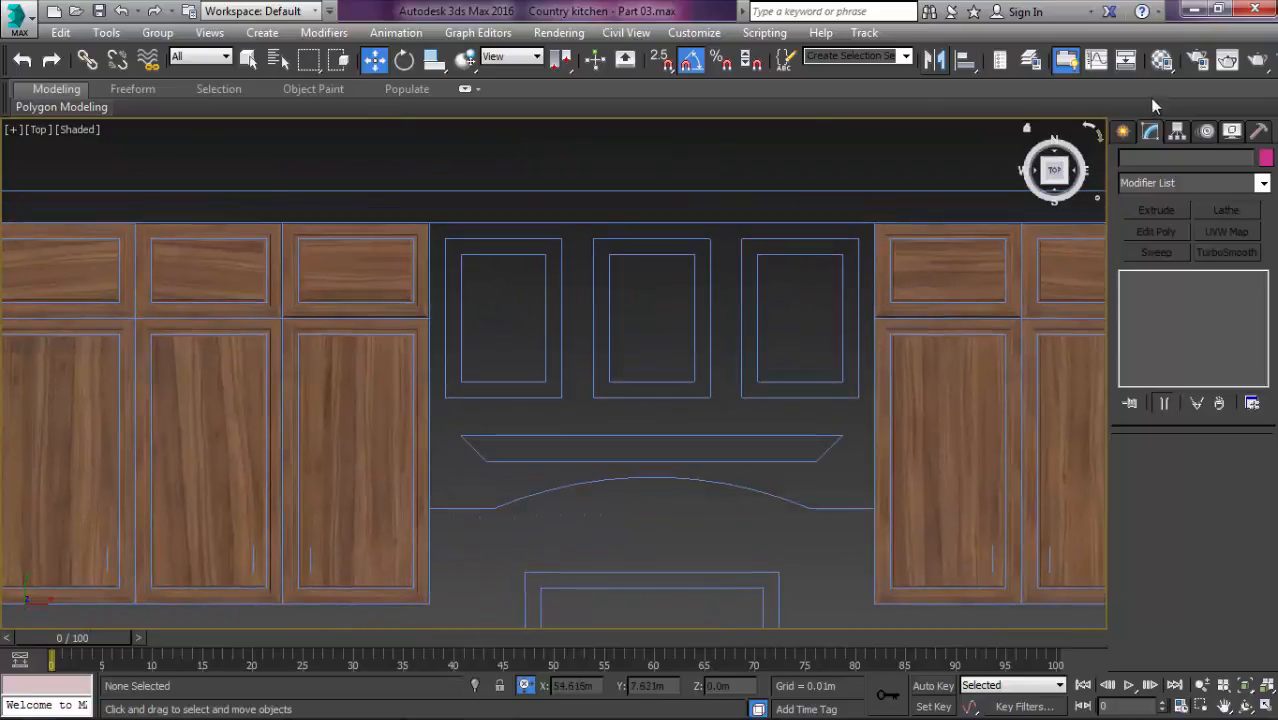
Step: Isolate the kitchen elevation spline drawing so the wooden fronts are hidden
left_click(1124, 132)
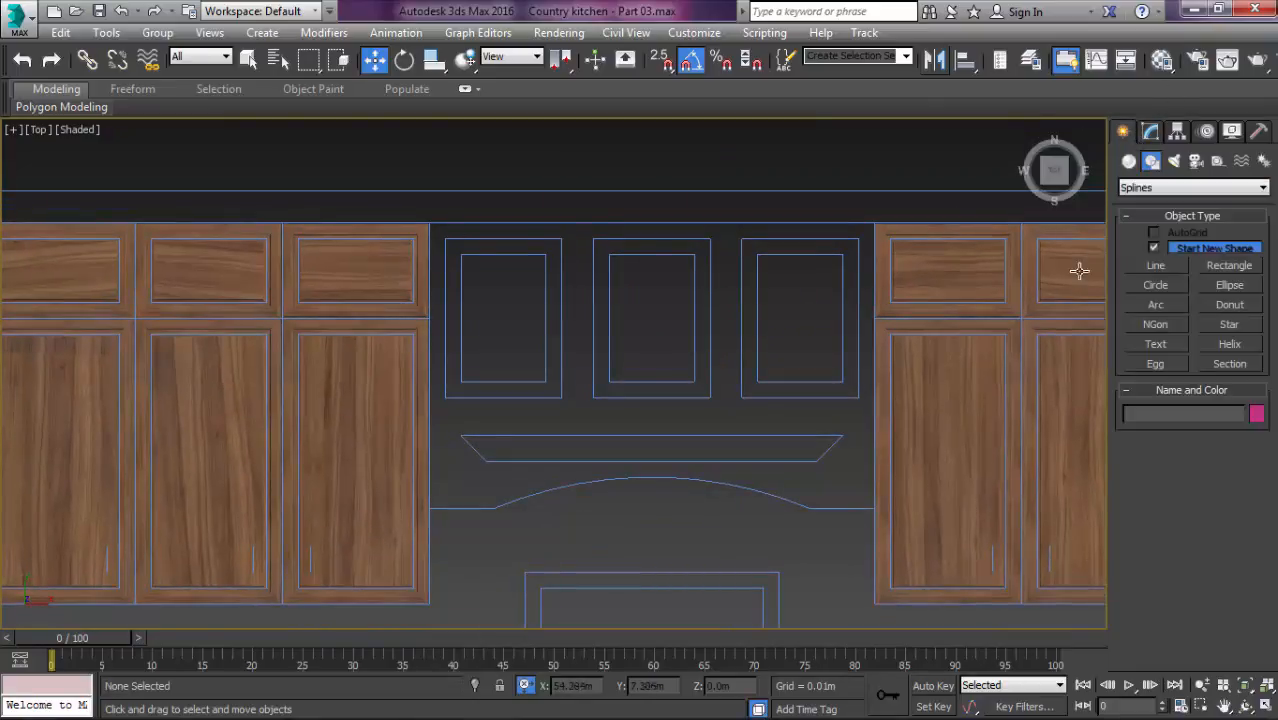
left_click(1156, 265)
scroll(600, 265, "down", 4)
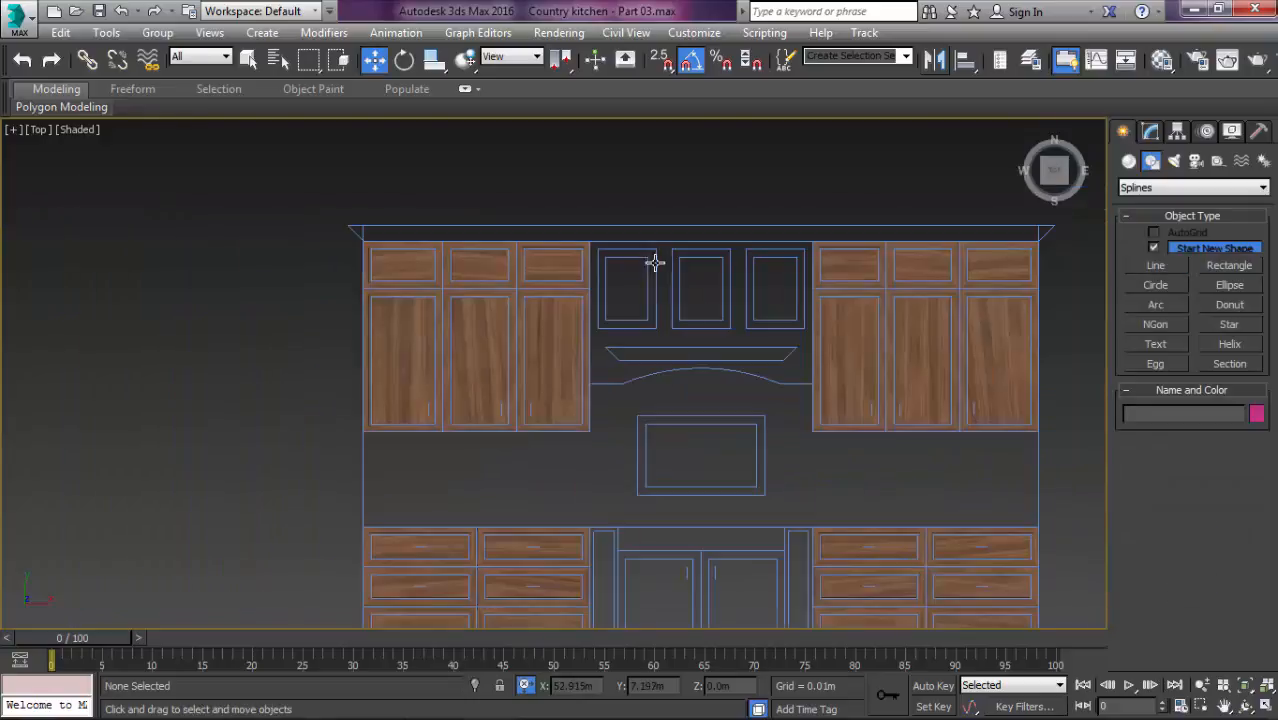
left_click_drag(618, 438, 620, 436)
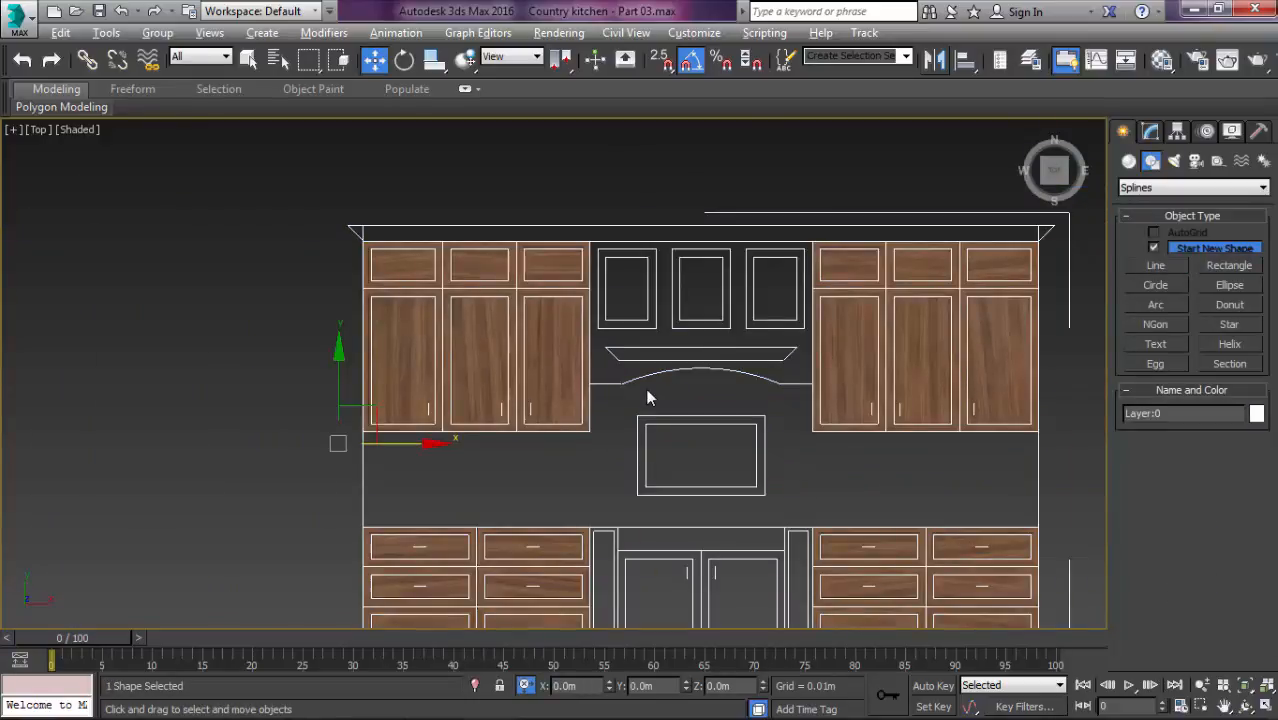
scroll(648, 397, "down", 2)
left_click(868, 379)
Step: Draw a closed rectangular Line outline of the hood section between the upper cabinets, snapped to the drawing's vertices
left_click(1156, 265)
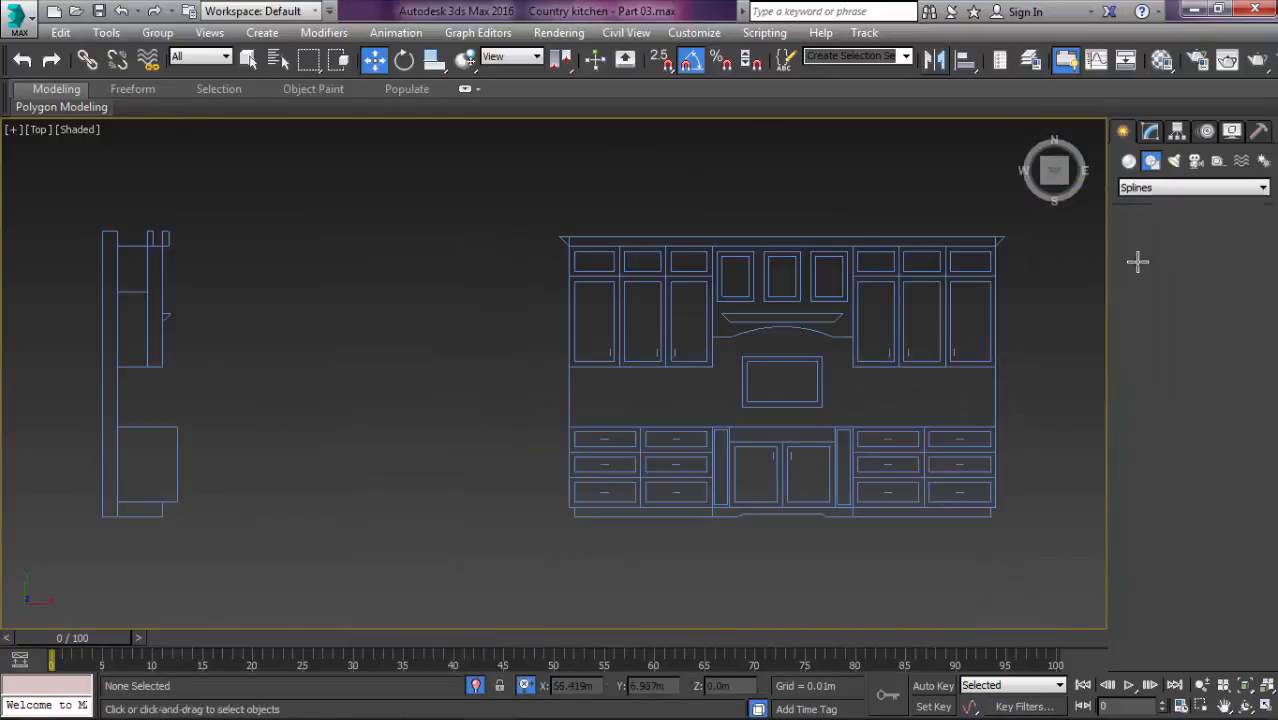
scroll(643, 291, "up", 5)
scroll(645, 292, "up", 1)
key("s")
left_click(604, 252)
scroll(645, 400, "down", 1)
middle_click_drag(638, 478, 536, 222)
scroll(543, 282, "up", 2)
left_click(486, 482)
scroll(490, 480, "down", 1)
middle_click_drag(498, 474, 148, 421)
left_click(905, 443)
scroll(820, 252, "down", 2)
scroll(800, 240, "up", 2)
left_click(59, 244)
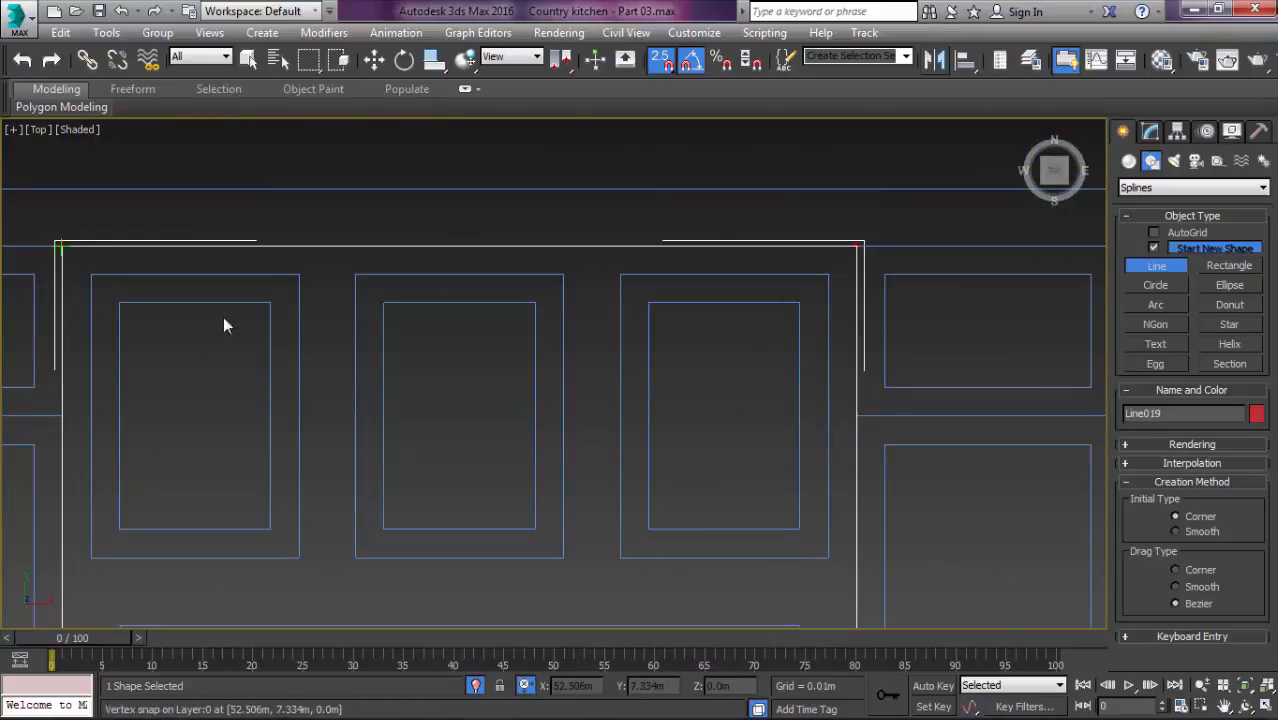
left_click(615, 430)
key("w")
Step: Draw an end-end-middle Arc snapped to both ends and the peak of the hood section's curved lower edge
middle_click_drag(585, 386, 748, 363)
scroll(824, 400, "down", 1)
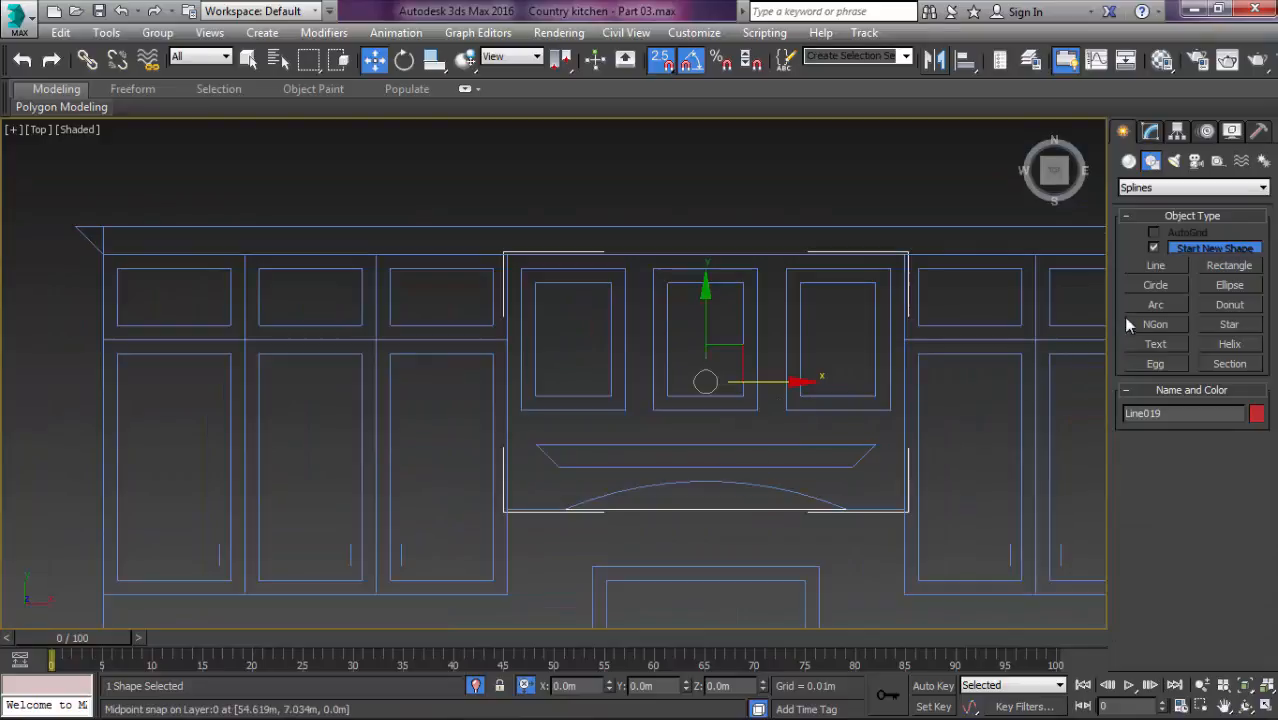
left_click(1156, 304)
scroll(715, 520, "up", 3)
scroll(555, 486, "up", 2)
left_click_drag(267, 515, 971, 489)
scroll(534, 464, "down", 2)
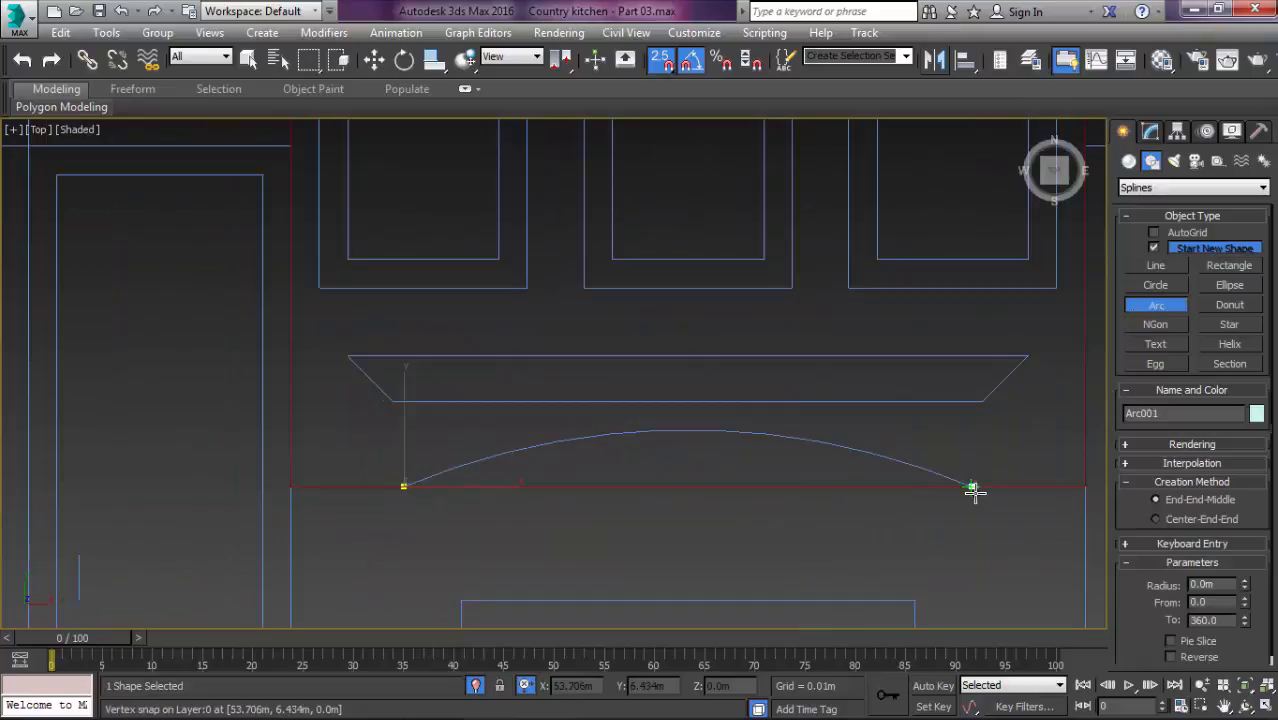
scroll(858, 452, "down", 1)
left_click(761, 436)
right_click(775, 452)
Step: Select the hood outline together with the arc and isolate the two shapes
scroll(786, 466, "down", 1)
middle_click_drag(786, 476, 722, 497)
scroll(723, 495, "up", 1)
left_click(725, 496, "ctrl")
key("alt+q")
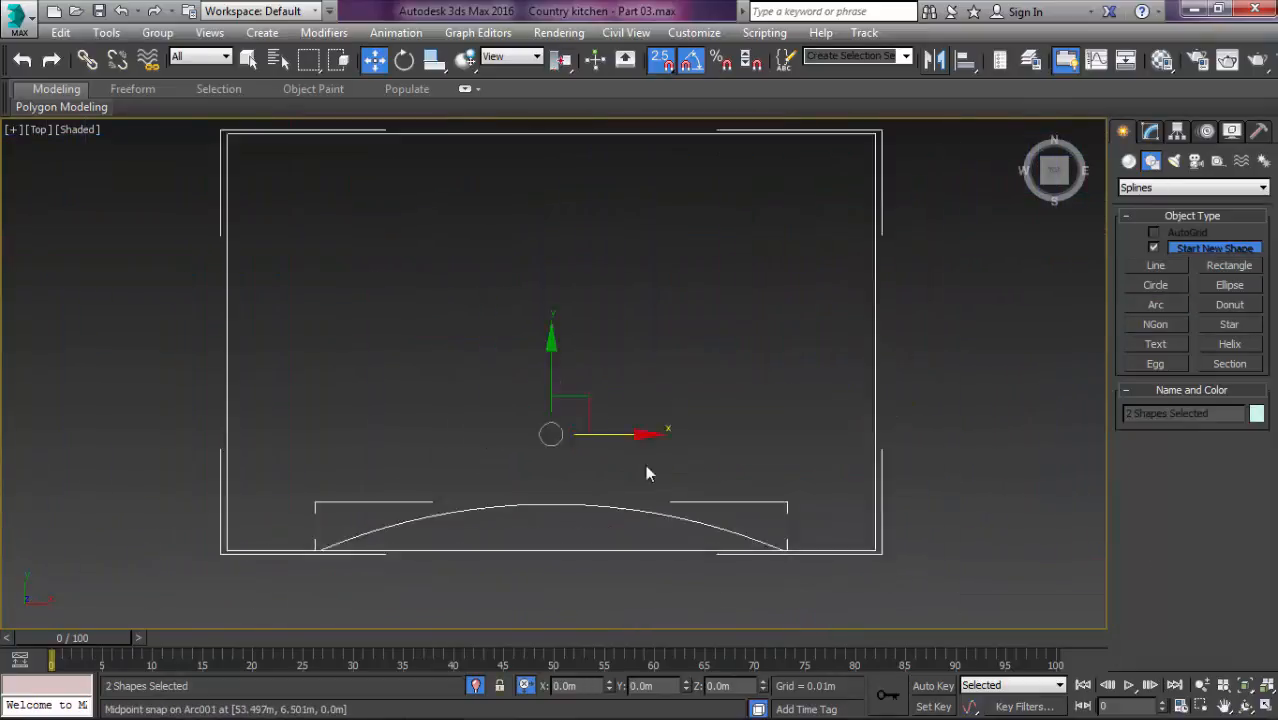
scroll(645, 464, "down", 1)
Step: Attach the arc to the rectangular hood outline so they form one shape
left_click(630, 557)
scroll(586, 562, "up", 3)
left_click_drag(600, 445, 552, 556)
key("1")
scroll(795, 405, "down", 2)
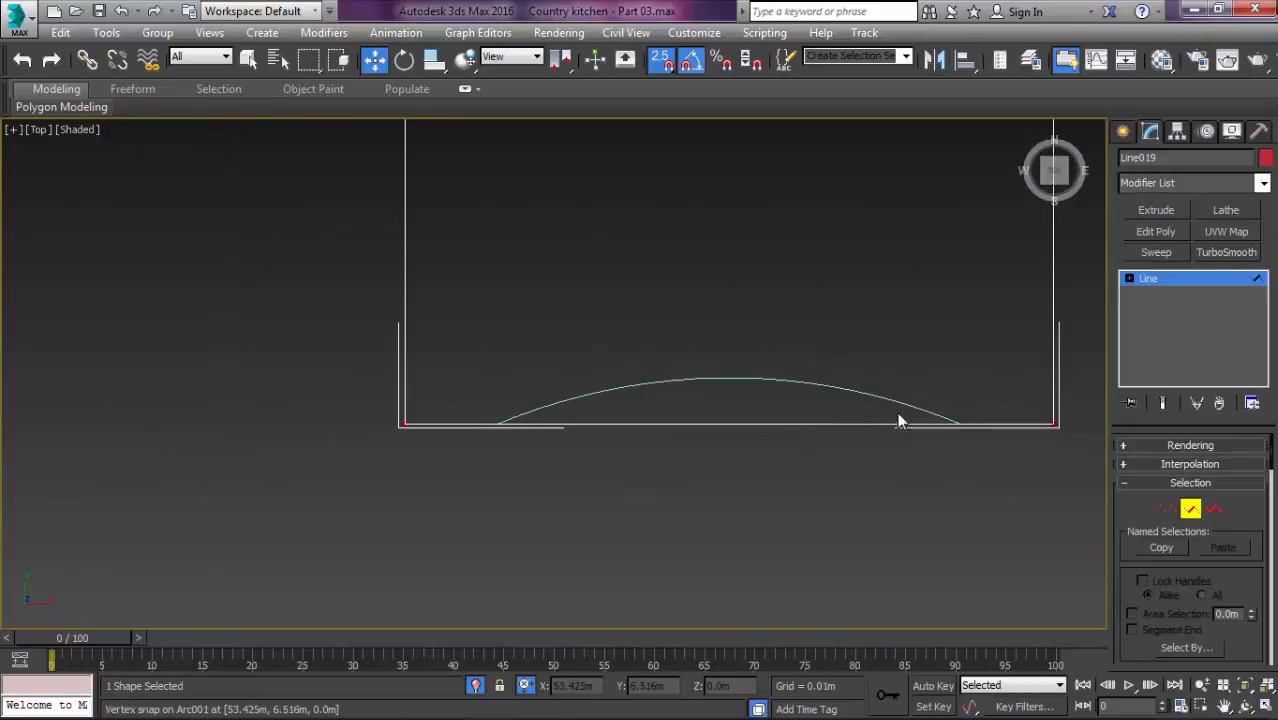
middle_click_drag(941, 420, 868, 428)
key("3")
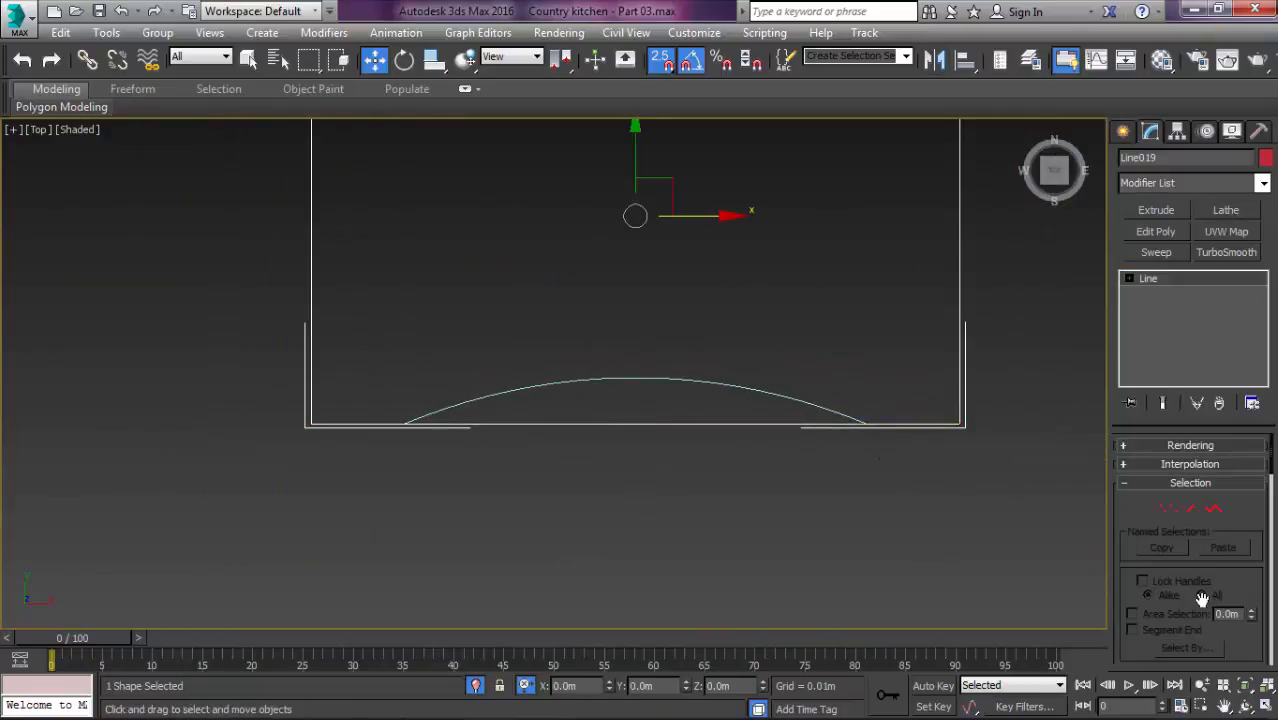
scroll(1190, 540, "down", 3)
scroll(1150, 502, "down", 3)
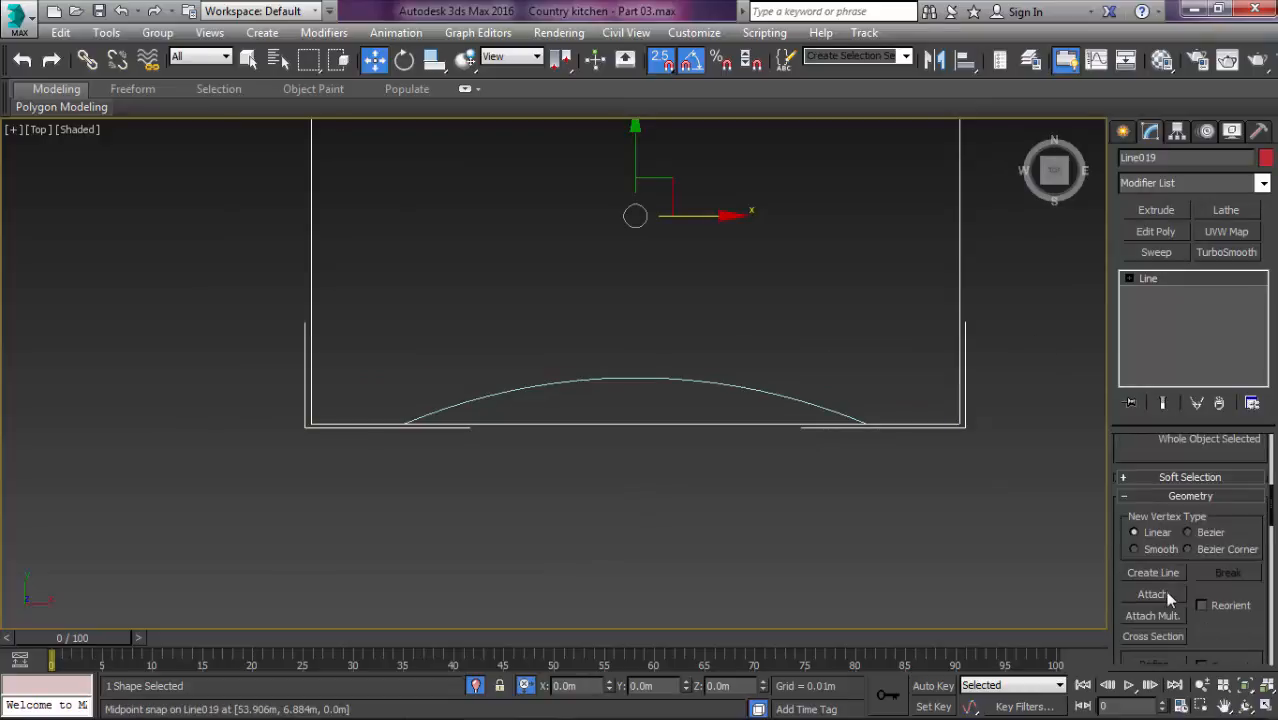
left_click(1153, 594)
left_click(781, 403)
middle_click_drag(730, 457, 751, 453)
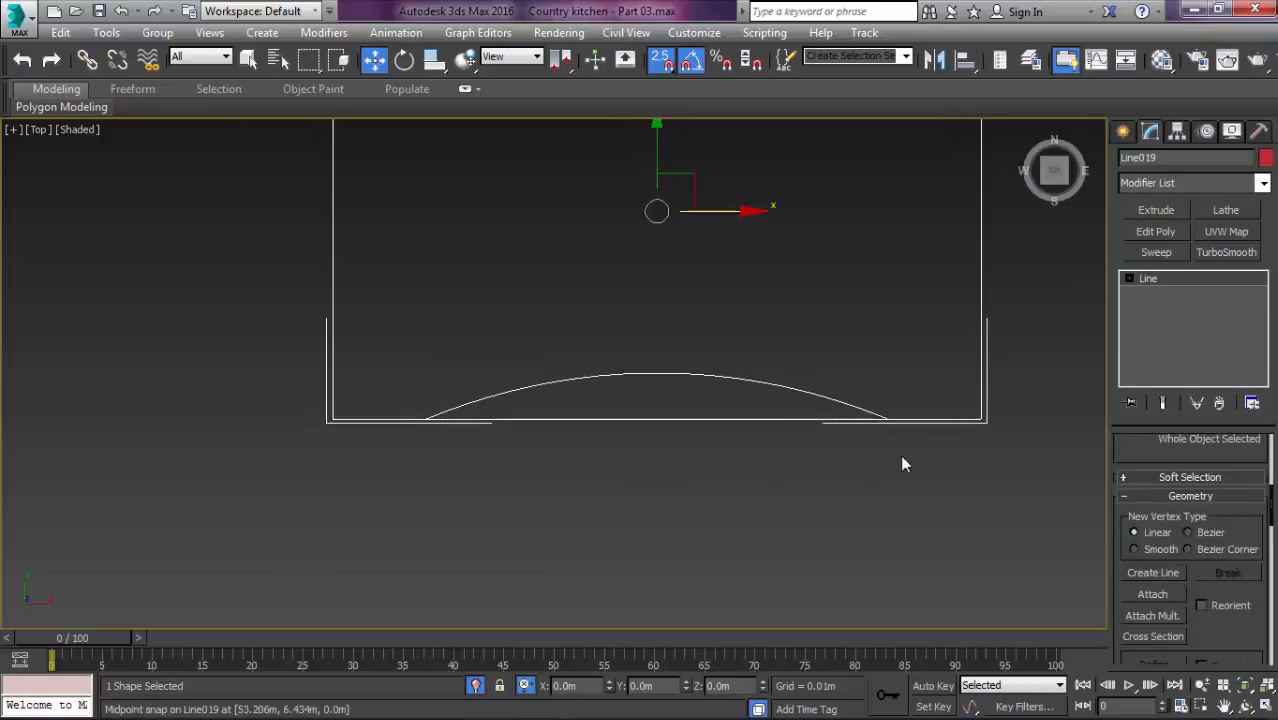
Step: Trim away the straight part of the hood outline's lower edge beneath the arc
key("1")
left_click(1130, 279)
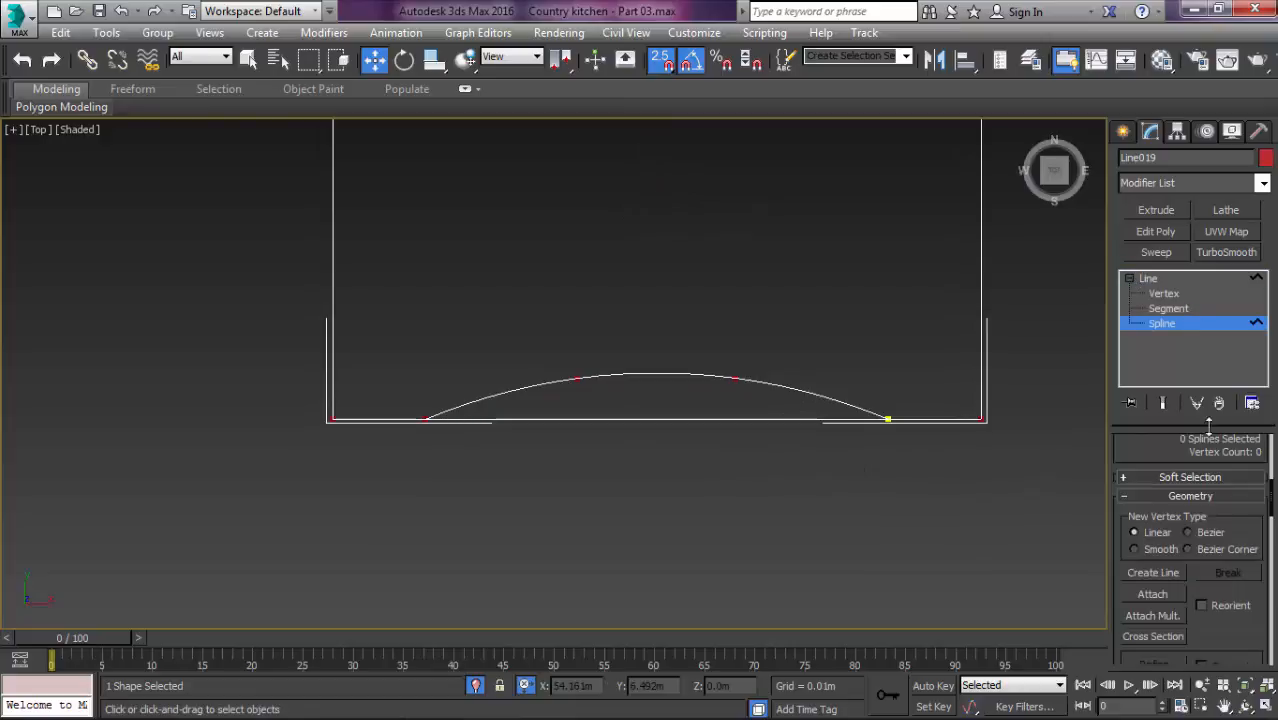
scroll(1238, 616, "down", 8)
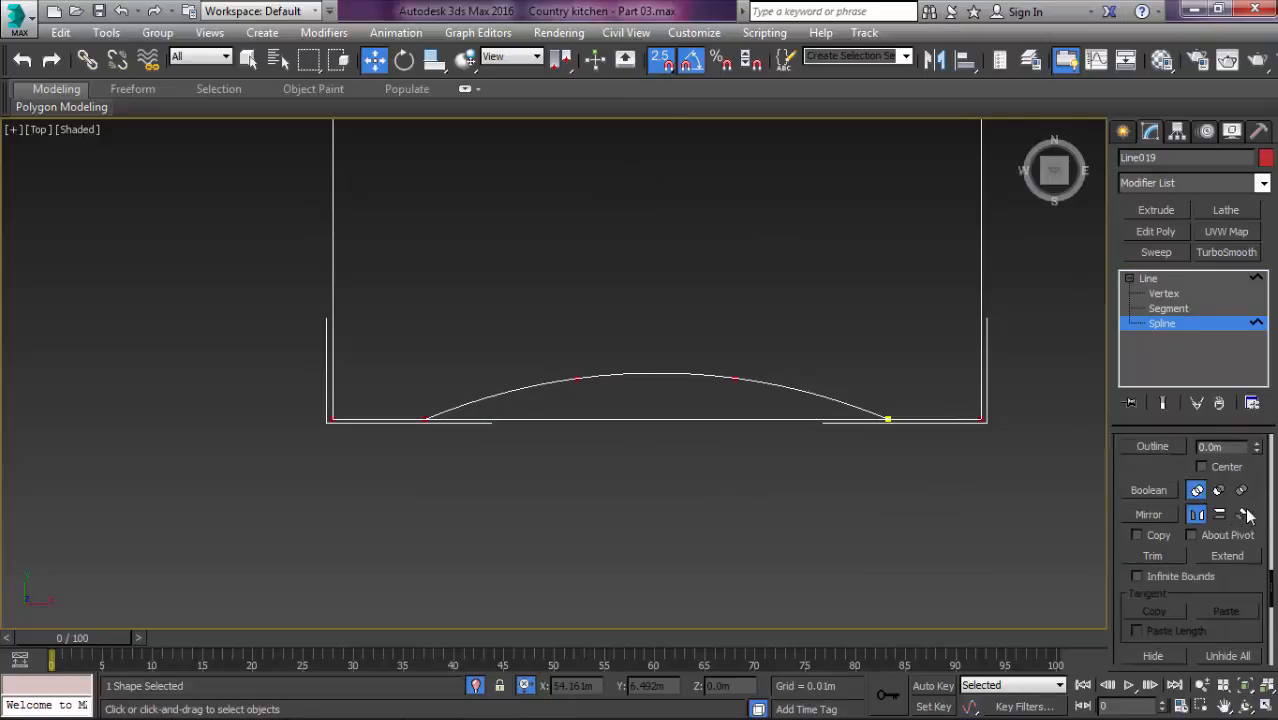
scroll(1222, 536, "down", 5)
scroll(1212, 548, "up", 8)
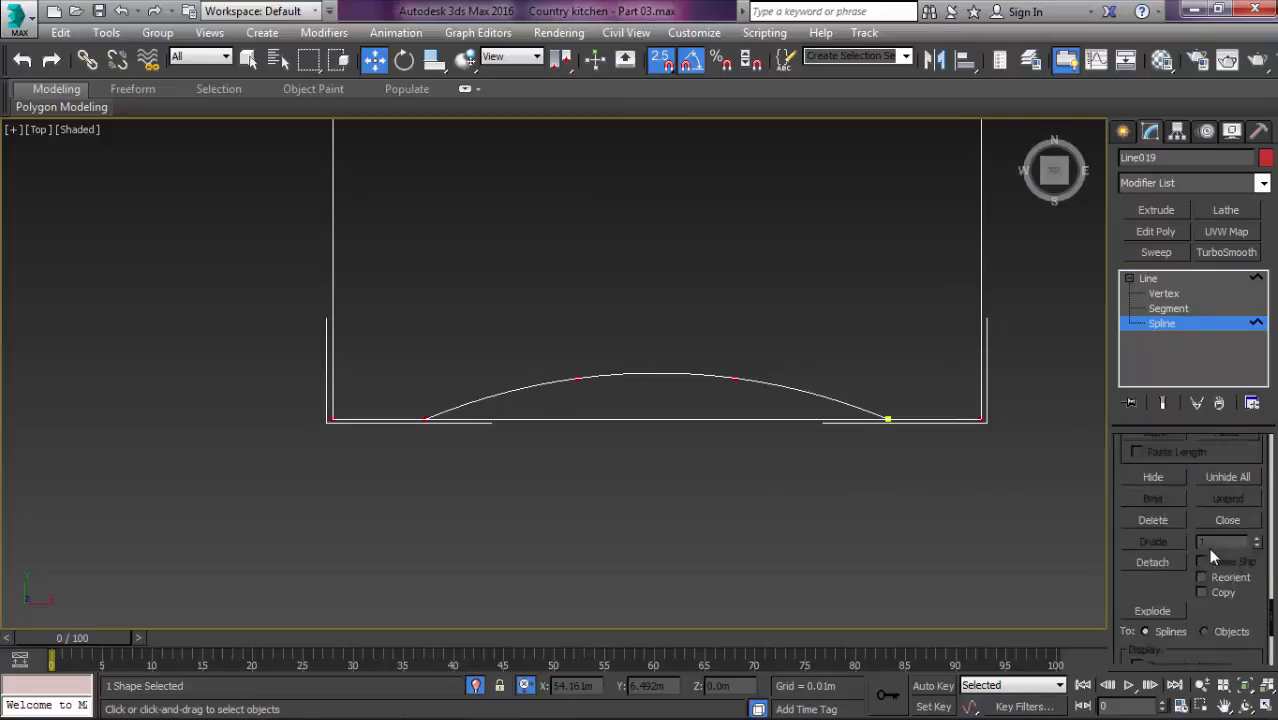
scroll(1153, 600, "down", 1)
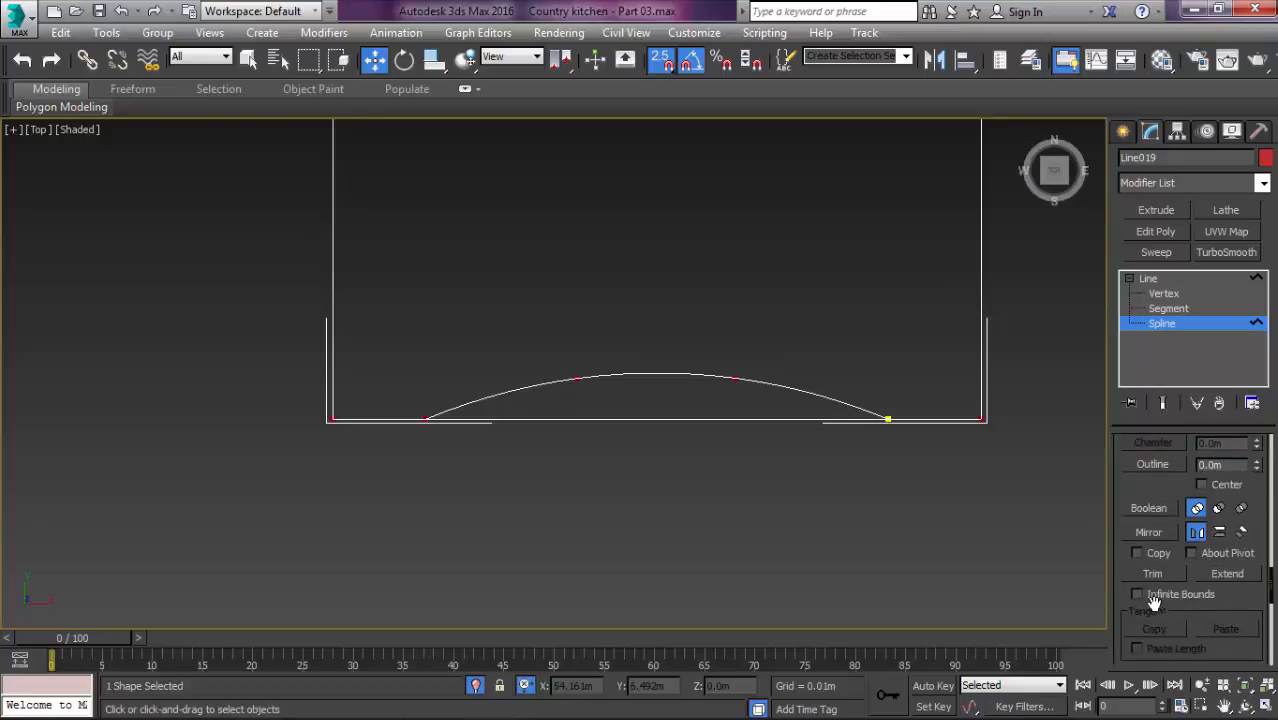
left_click(707, 420)
right_click(832, 442)
Step: Weld the coincident vertices where the arc's two ends meet the hood outline's lower edge
key("1")
middle_click_drag(880, 418, 673, 447)
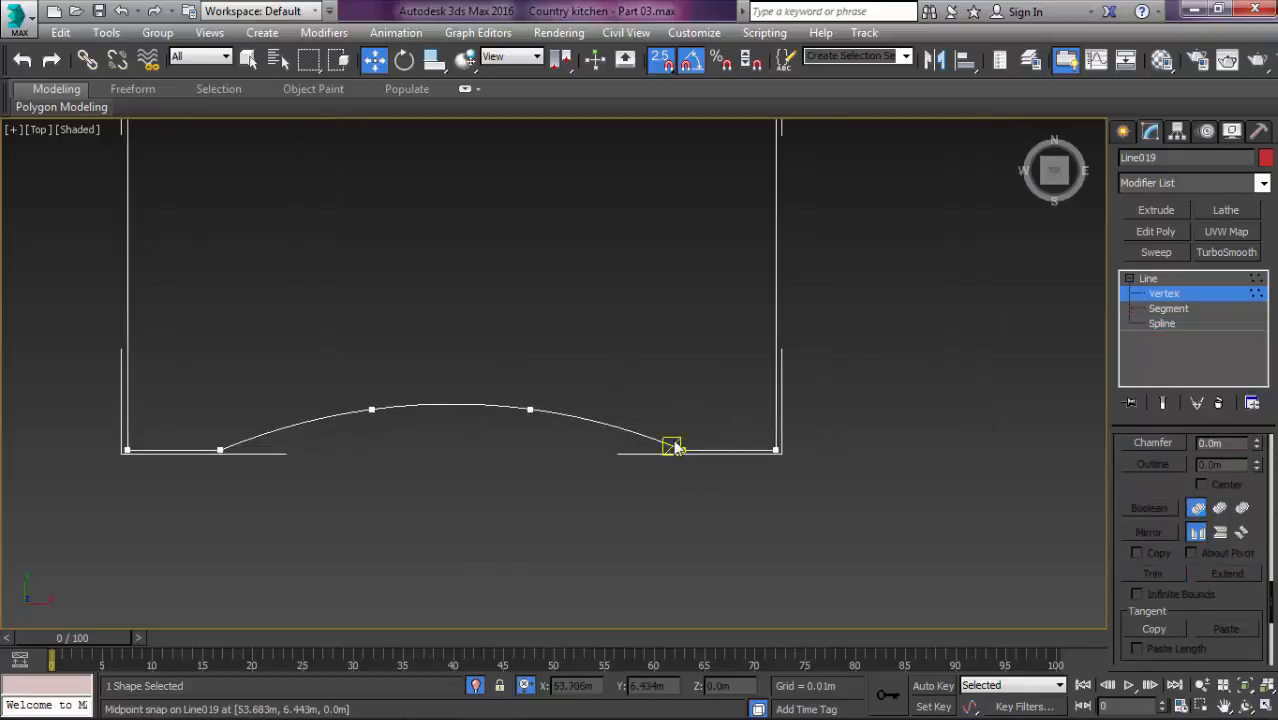
scroll(675, 446, "up", 2)
left_click(686, 455)
middle_click_drag(308, 393, 559, 365)
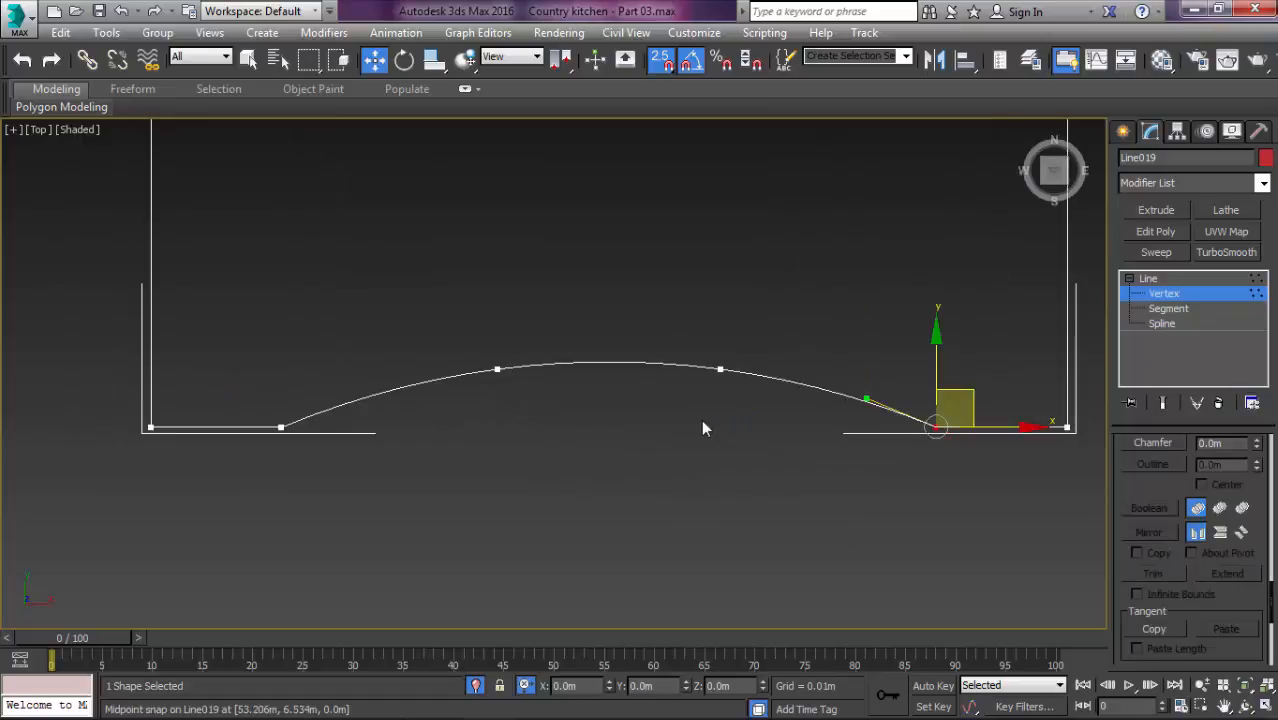
right_click(320, 430)
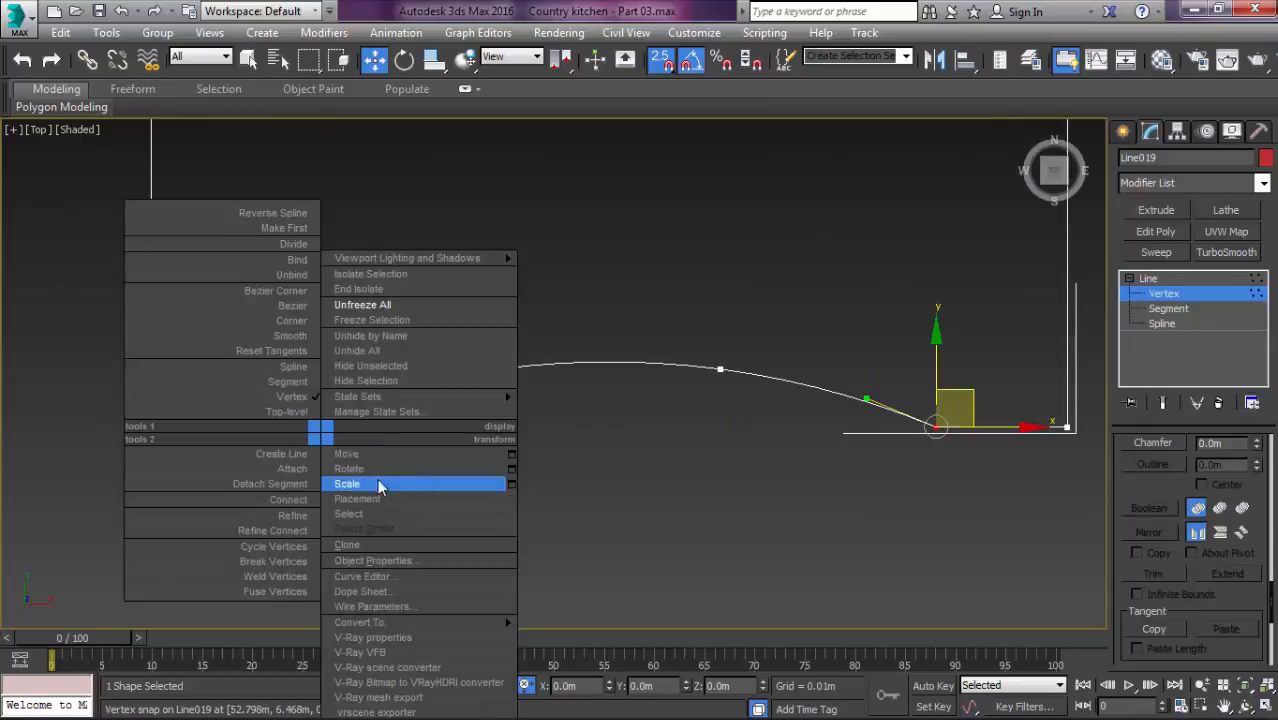
left_click(296, 575)
scroll(480, 478, "down", 2)
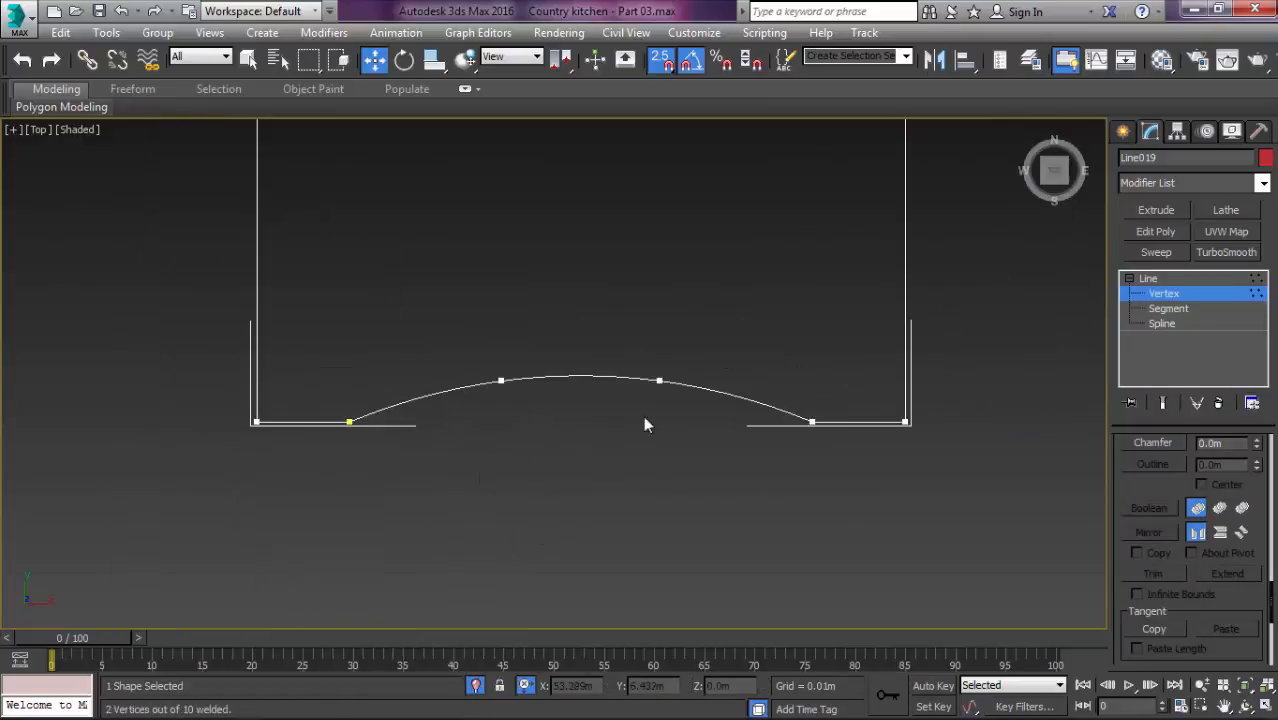
Step: Extrude the closed hood outline by 0.025 m, without keeping an Edit Poly modifier on it
middle_click_drag(643, 425, 630, 418)
key("1")
left_click(1156, 231)
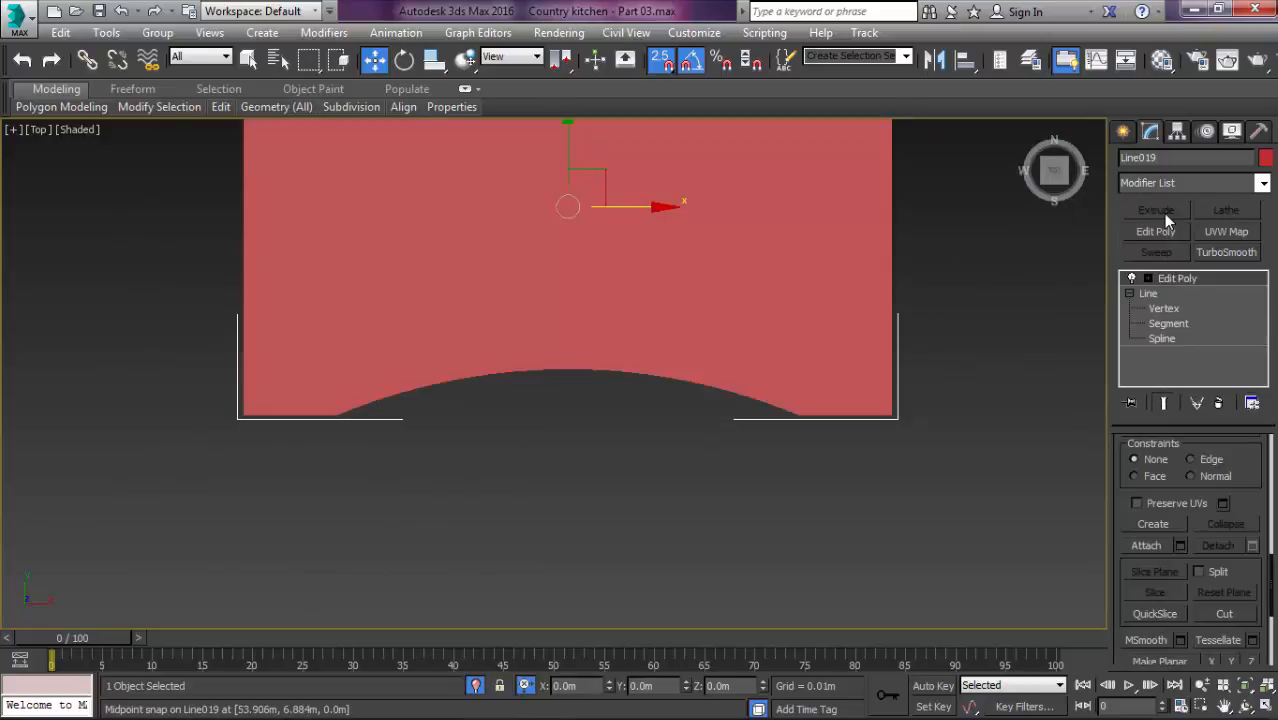
left_click(1220, 403)
left_click(1170, 211)
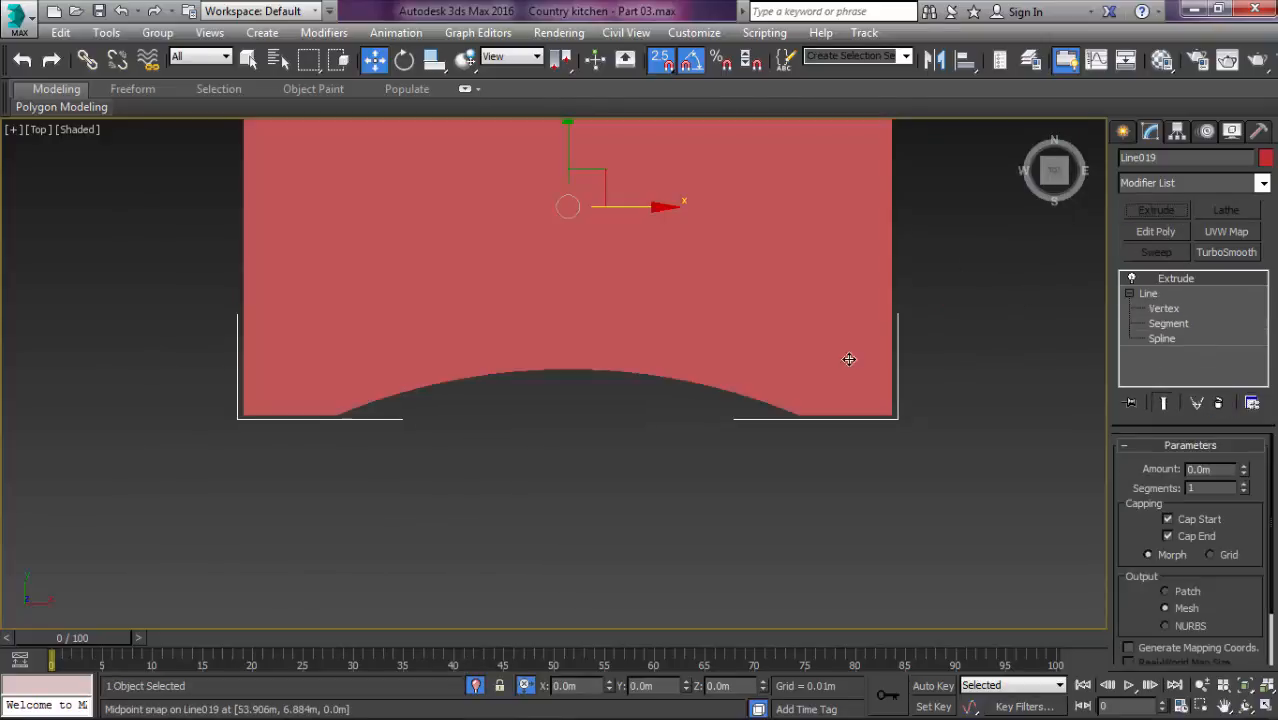
middle_click_drag(850, 357, 997, 357, "alt")
type("0.025")
key("Return")
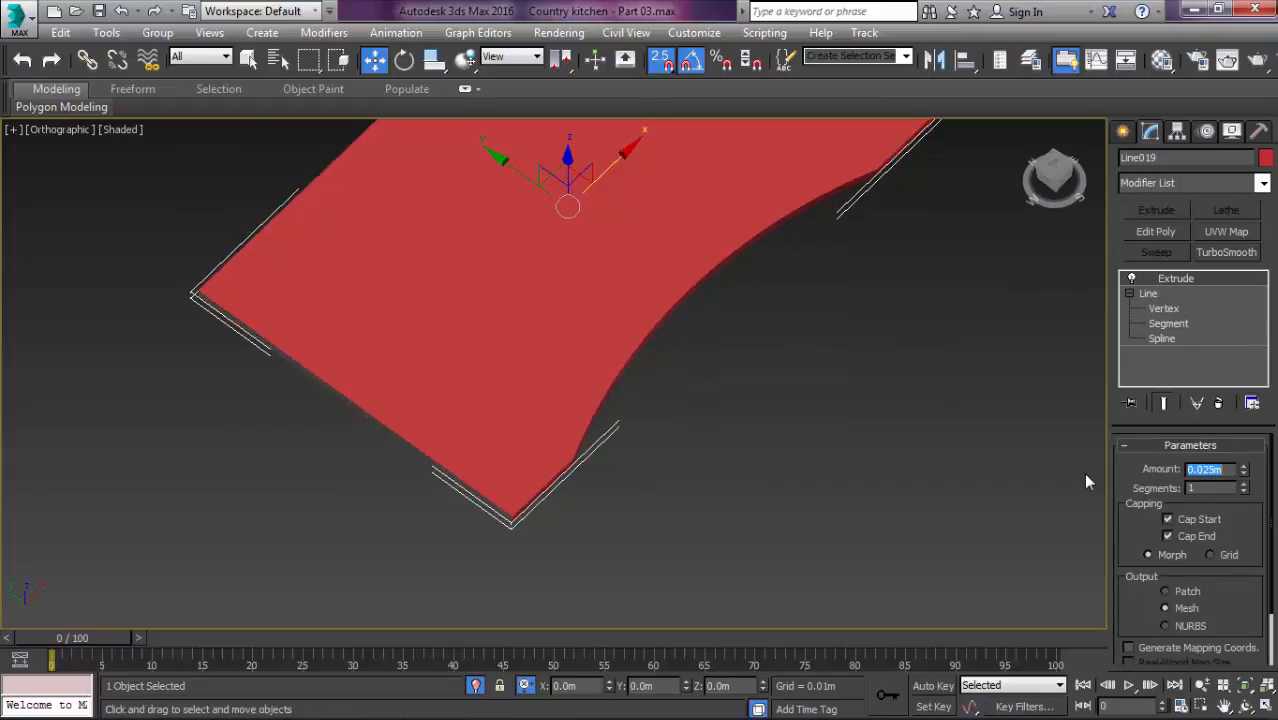
Step: Display edged faces on the hood panel and set its extrusion amount to 0.03 m
scroll(860, 560, "down", 2)
middle_click_drag(730, 430, 730, 385, "alt")
key("F4")
scroll(700, 380, "up", 6)
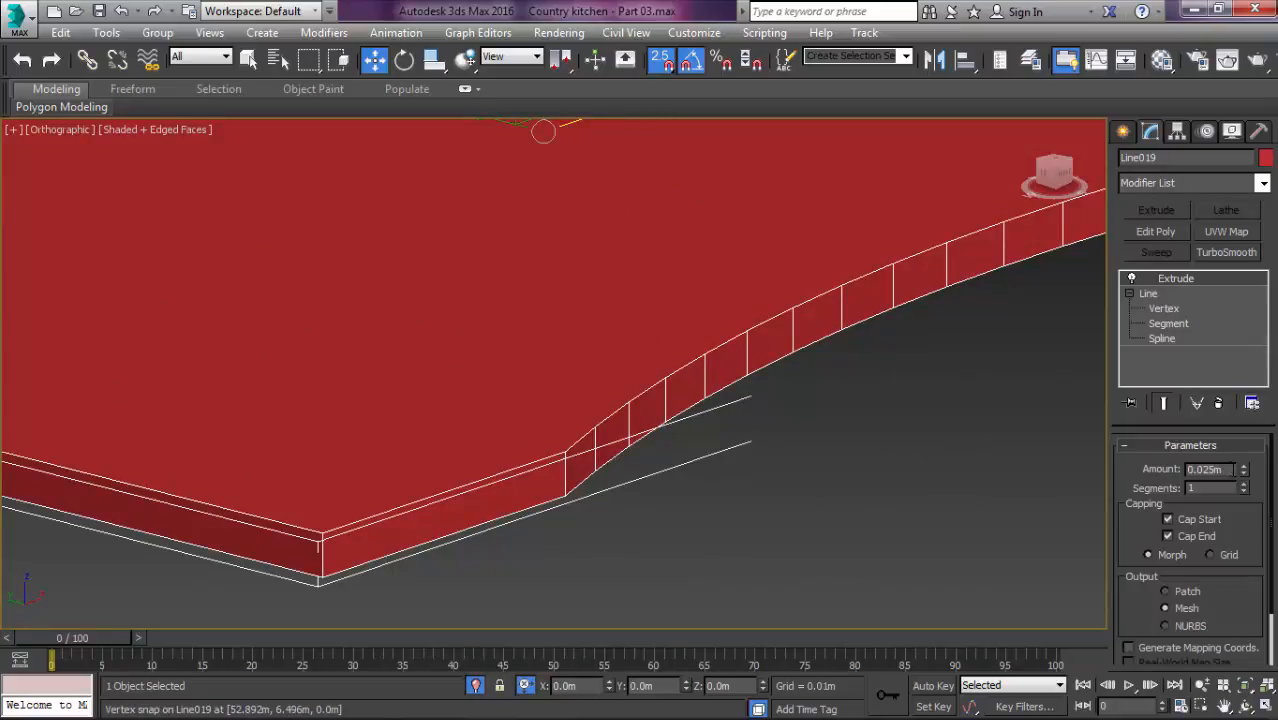
type(".03")
key("Return")
scroll(960, 420, "down", 5)
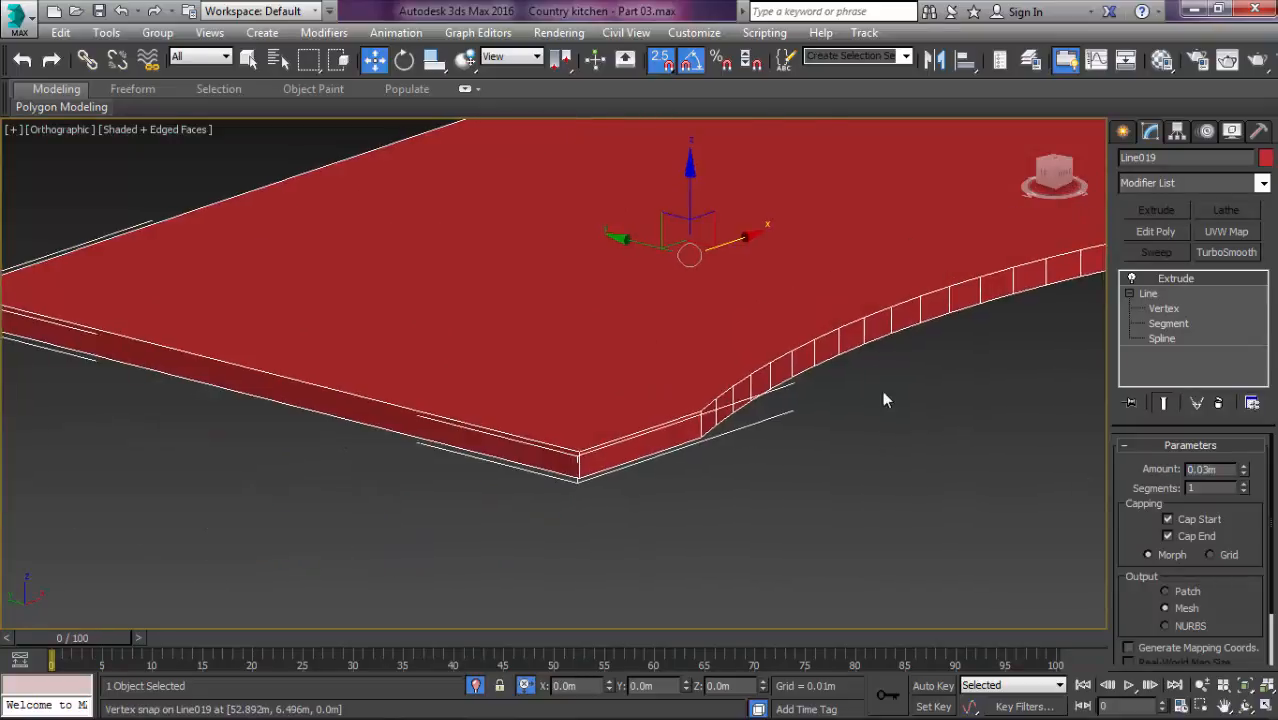
Step: Return to a wireframe Top view and end the isolation so the hood panel shows within the whole kitchen
key("t")
key("z")
key("F3")
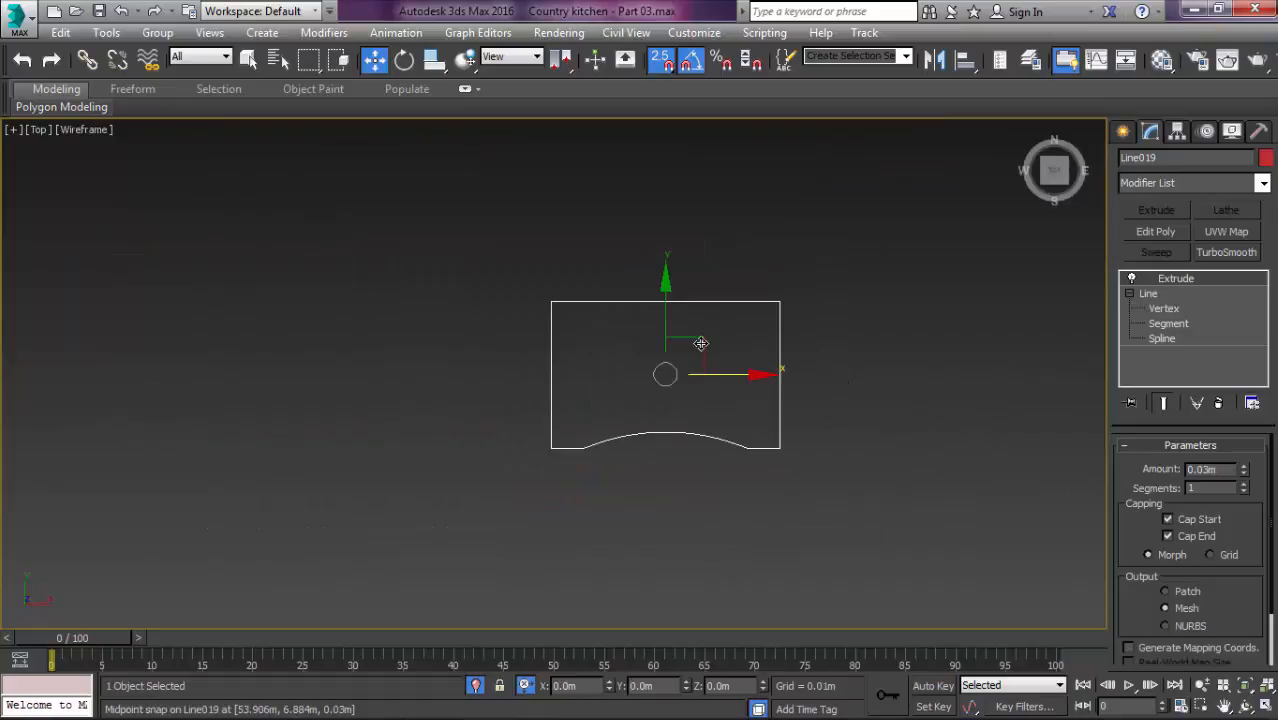
left_click(476, 686)
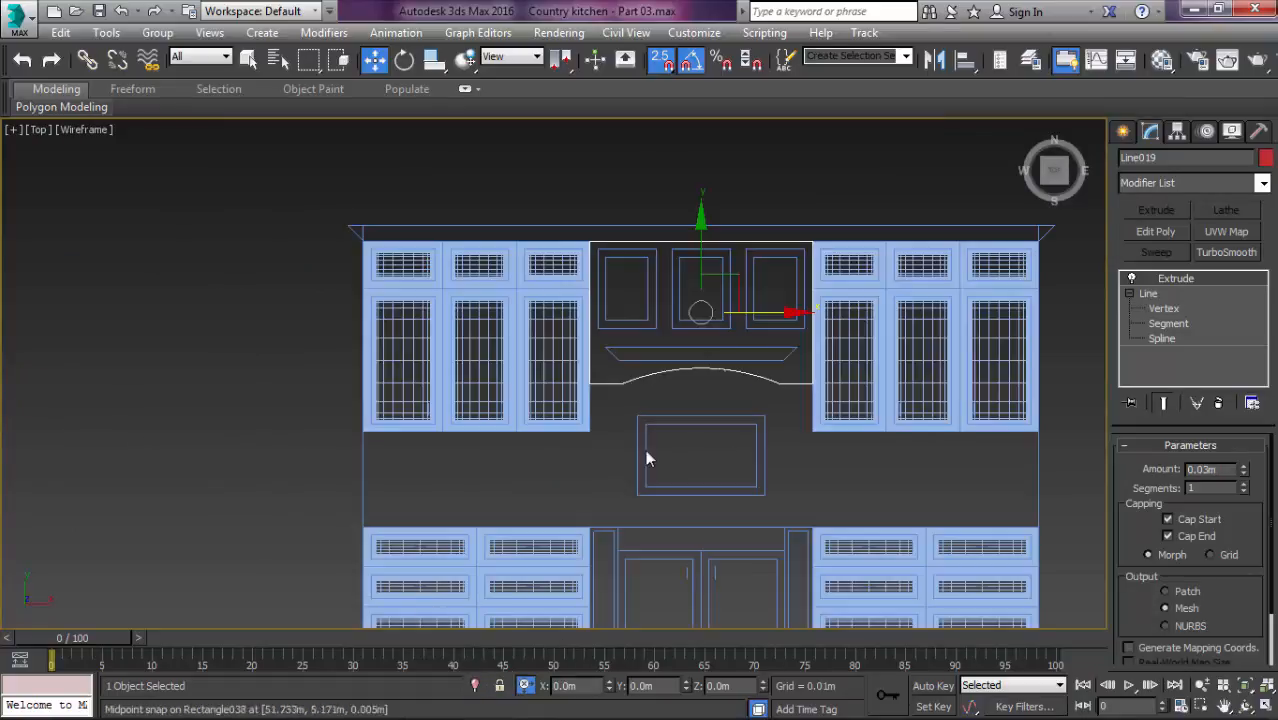
scroll(590, 505, "up", 5)
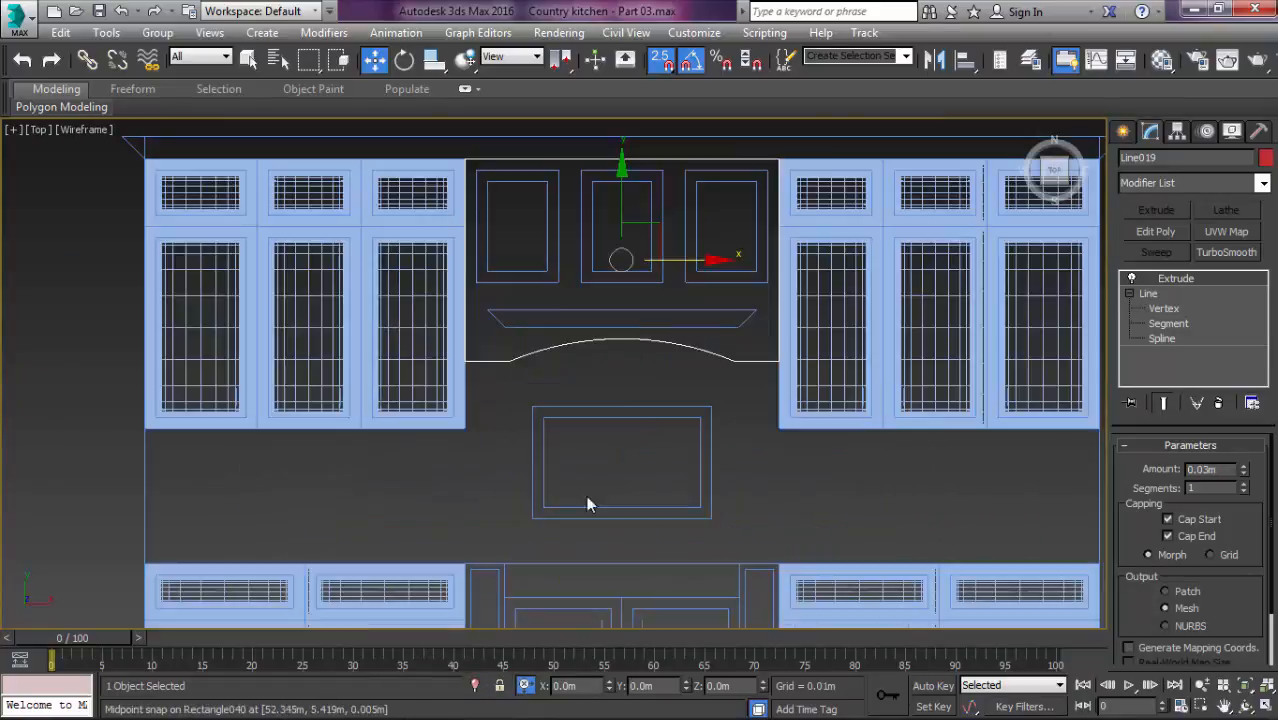
middle_click_drag(551, 297, 796, 402)
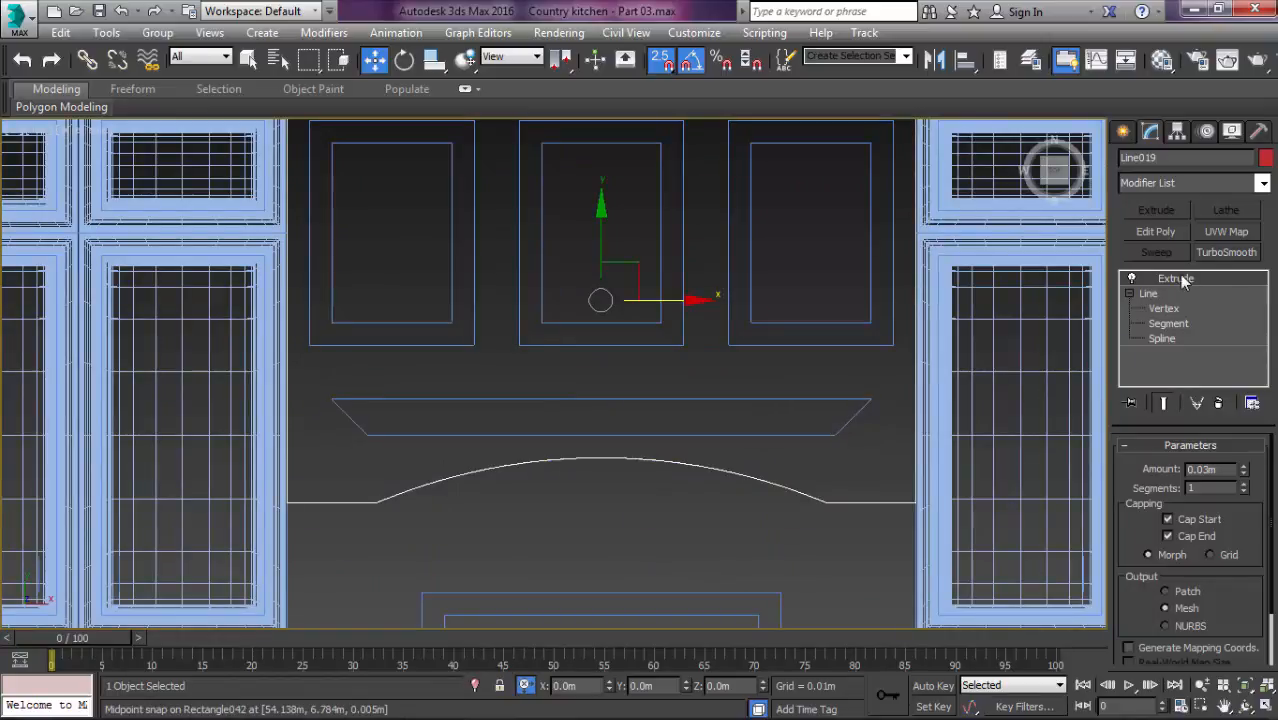
Step: Add an Edit Poly modifier to the arched hood panel and view the panel in isolation
left_click(1152, 231)
scroll(780, 305, "up", 1)
scroll(895, 338, "down", 3)
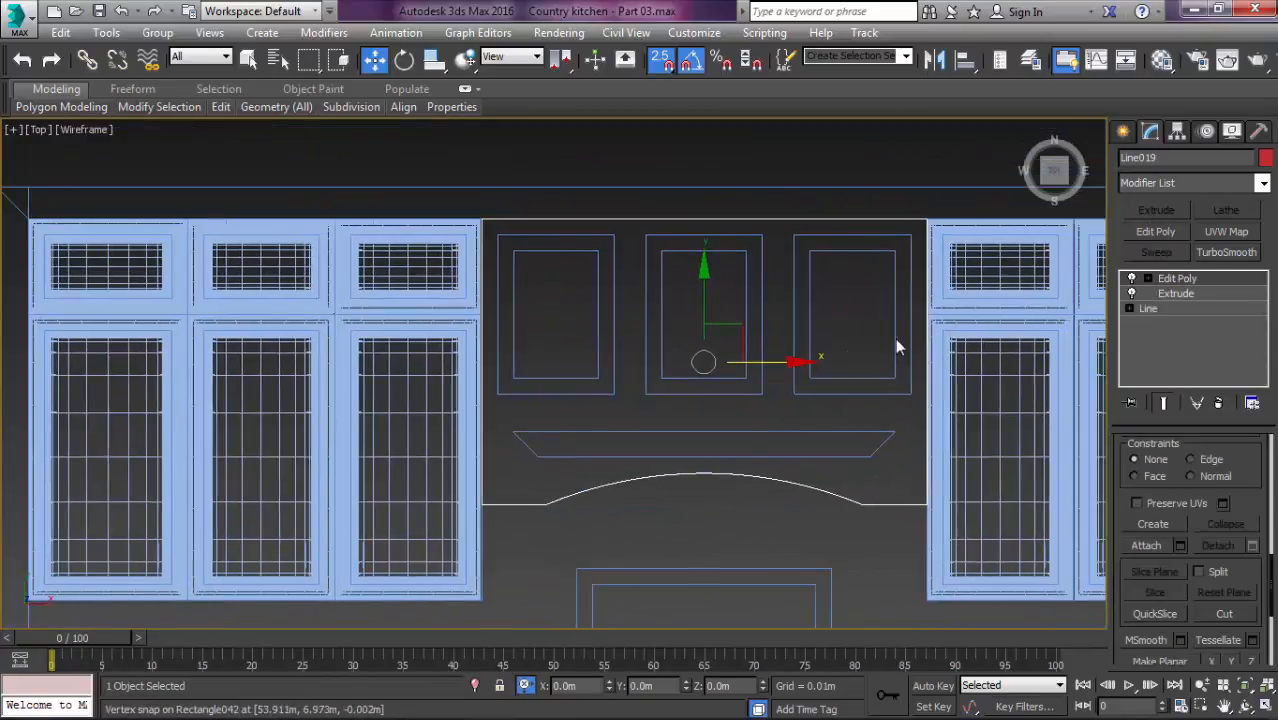
key("2")
scroll(840, 310, "down", 3)
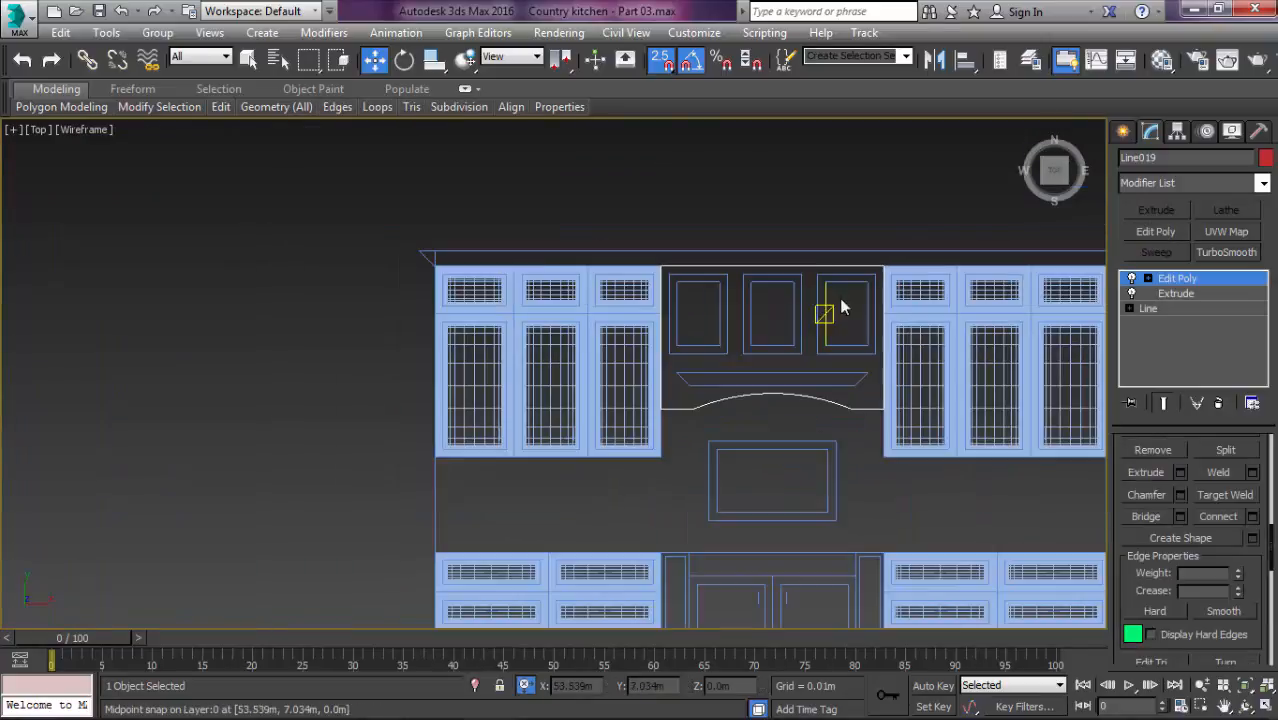
left_click(759, 395)
key("z")
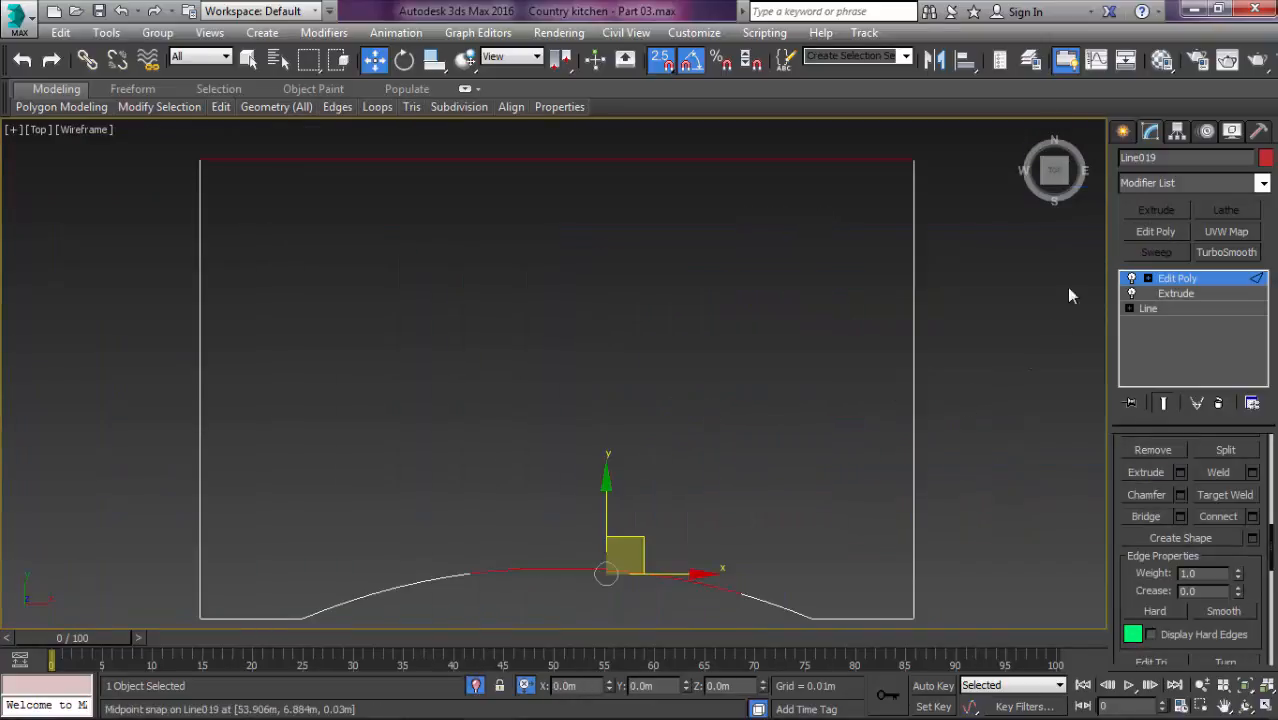
key("2")
left_click(925, 315)
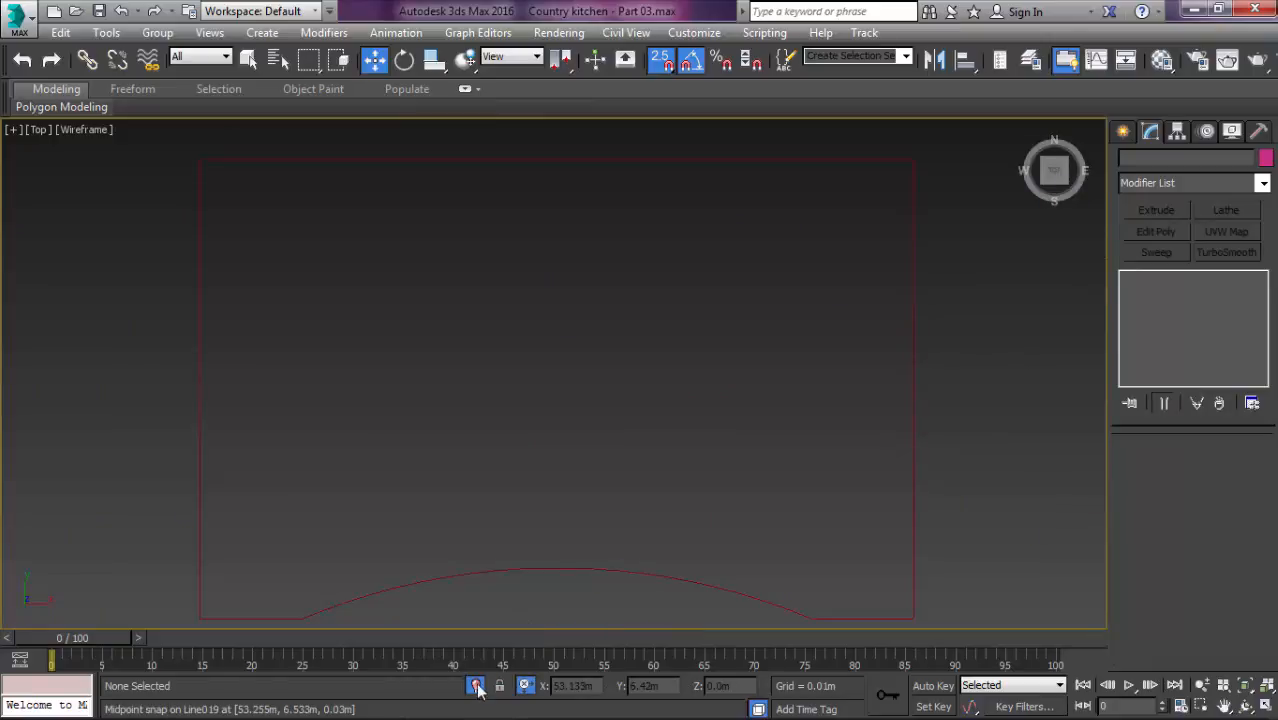
Step: End the isolation, isolate the hood panel together with the elevation drawing, and select only the panel in wireframe
left_click(476, 686)
left_click_drag(722, 237, 668, 480)
key("alt+q")
middle_click_drag(645, 383, 465, 514)
key("F3")
scroll(685, 483, "up", 6)
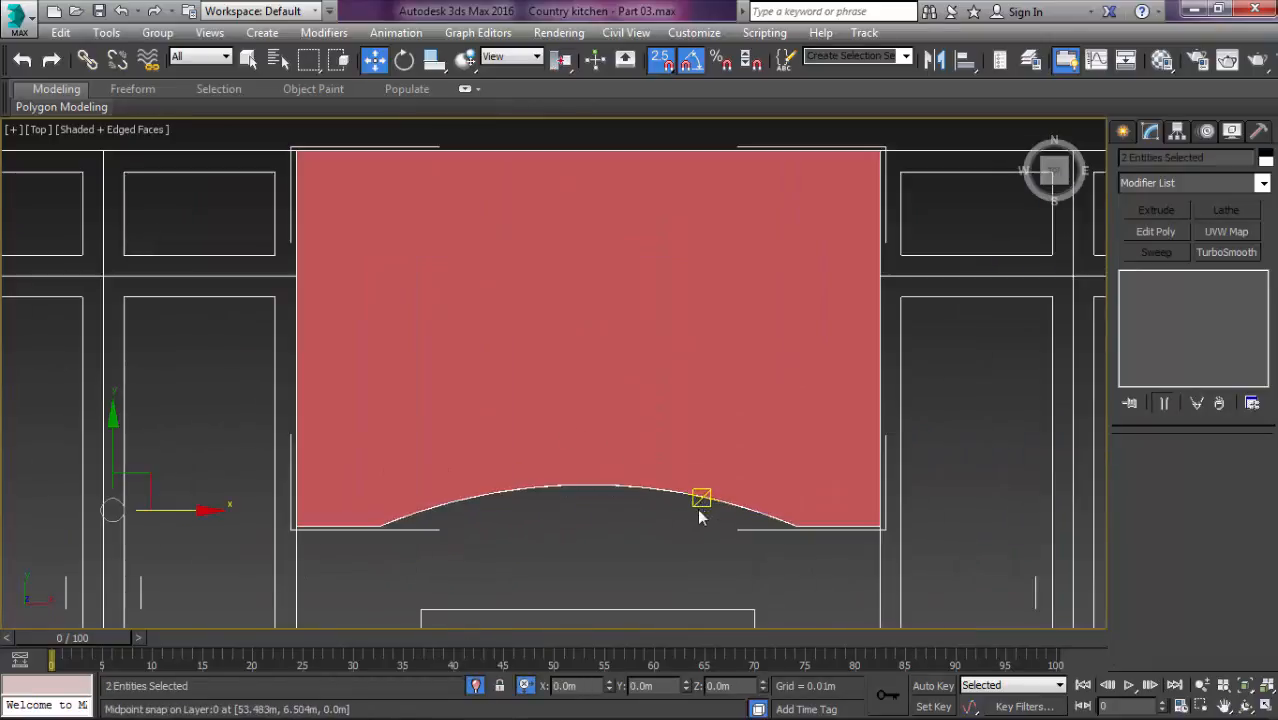
key("F3")
left_click(682, 402)
key("F3")
left_click(800, 460)
key("F3")
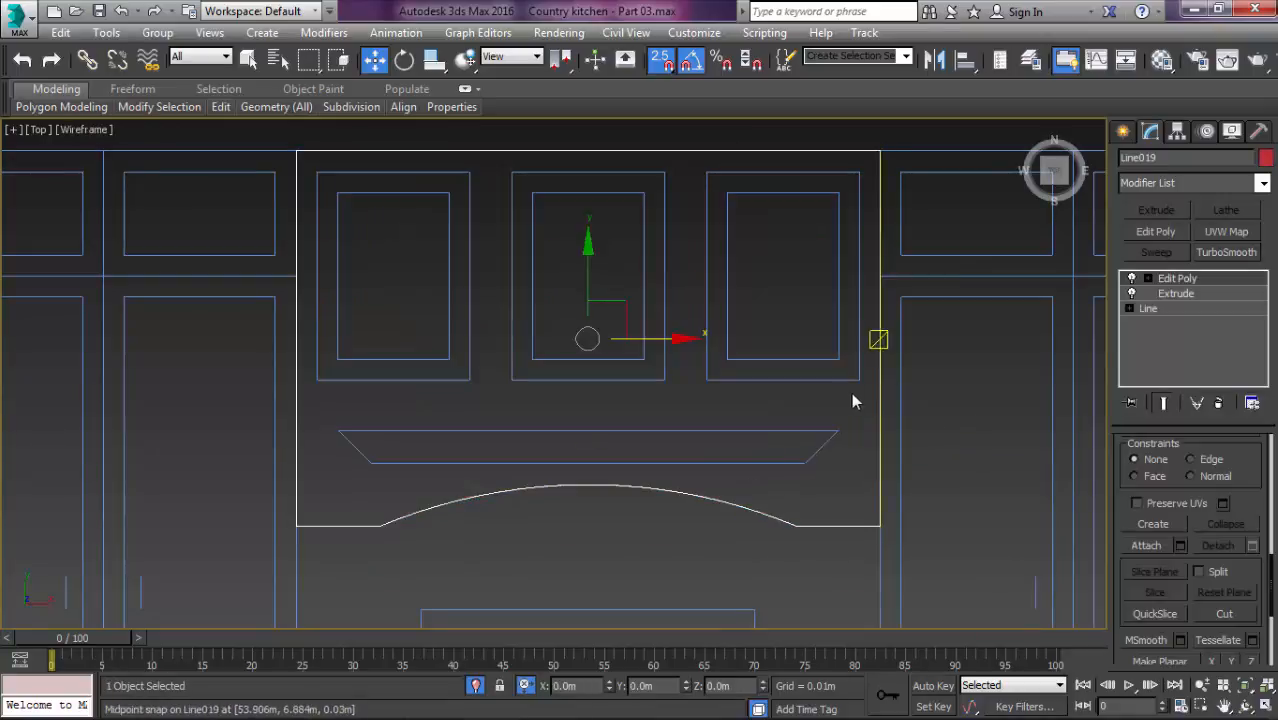
Step: Connect the hood panel's two vertical side edges with a horizontal edge across the panel
left_click(1149, 280)
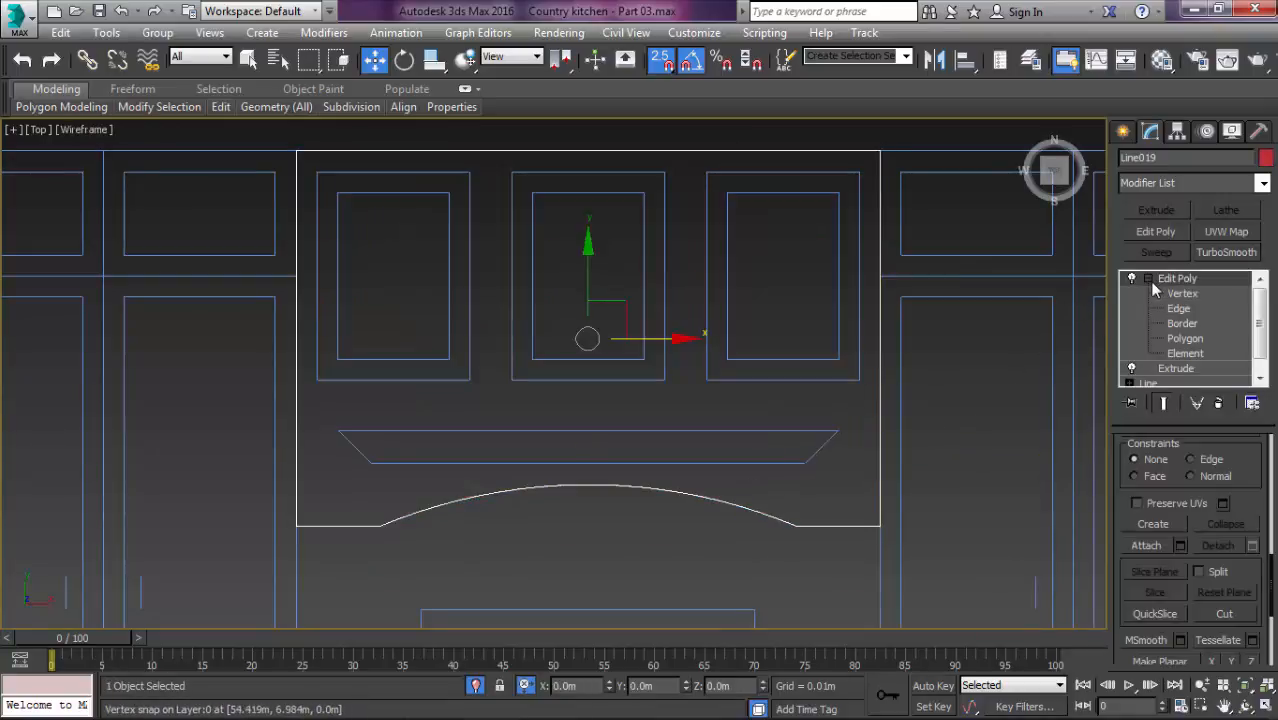
left_click(1197, 310)
scroll(794, 368, "down", 4)
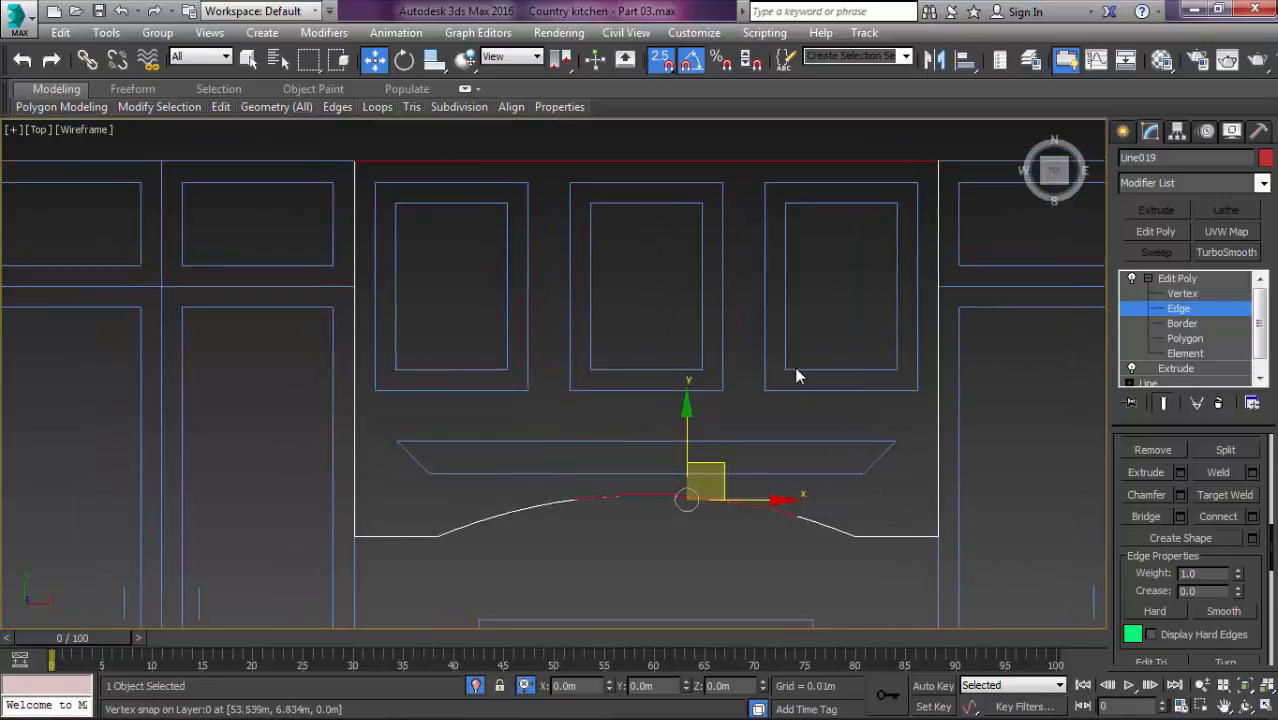
left_click_drag(567, 378, 473, 369, "ctrl")
key("q")
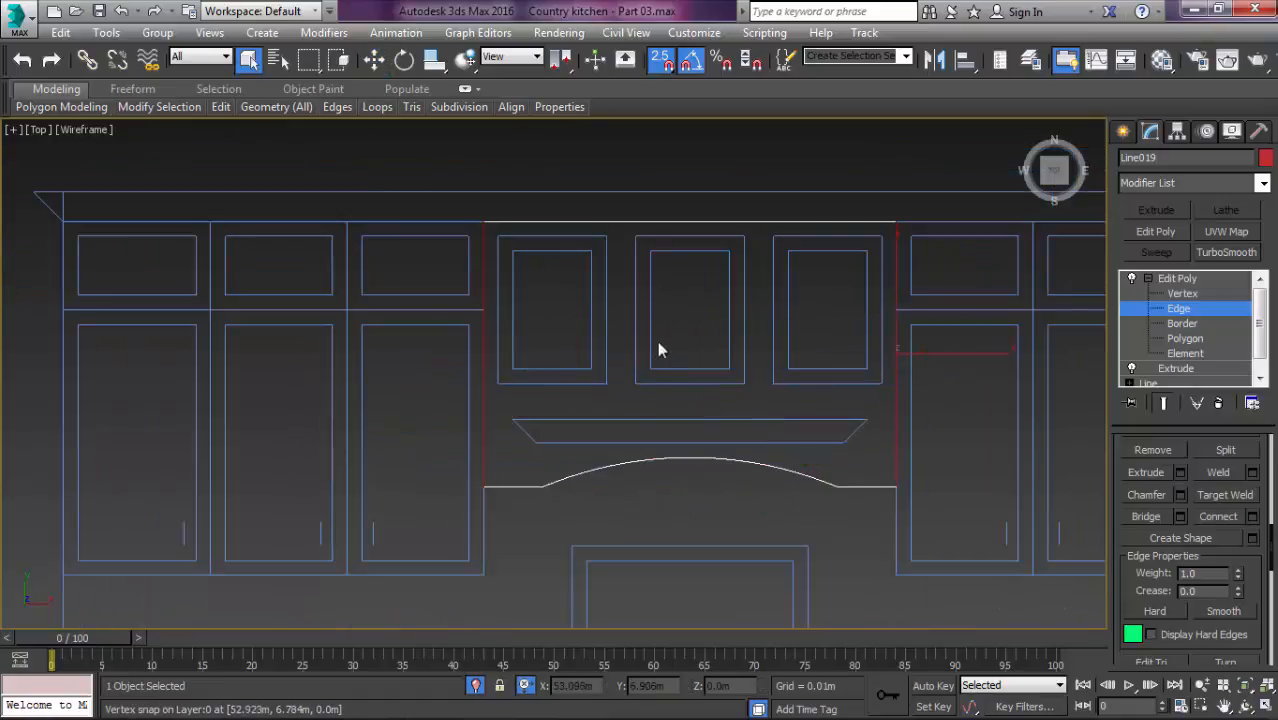
right_click(703, 336)
left_click(622, 393)
Step: Move the new horizontal edge down to just beneath the three small door outlines, matching the margin above them
scroll(622, 396, "down", 2)
middle_click_drag(679, 457, 725, 463)
scroll(695, 430, "up", 3)
key("w")
scroll(705, 365, "up", 6)
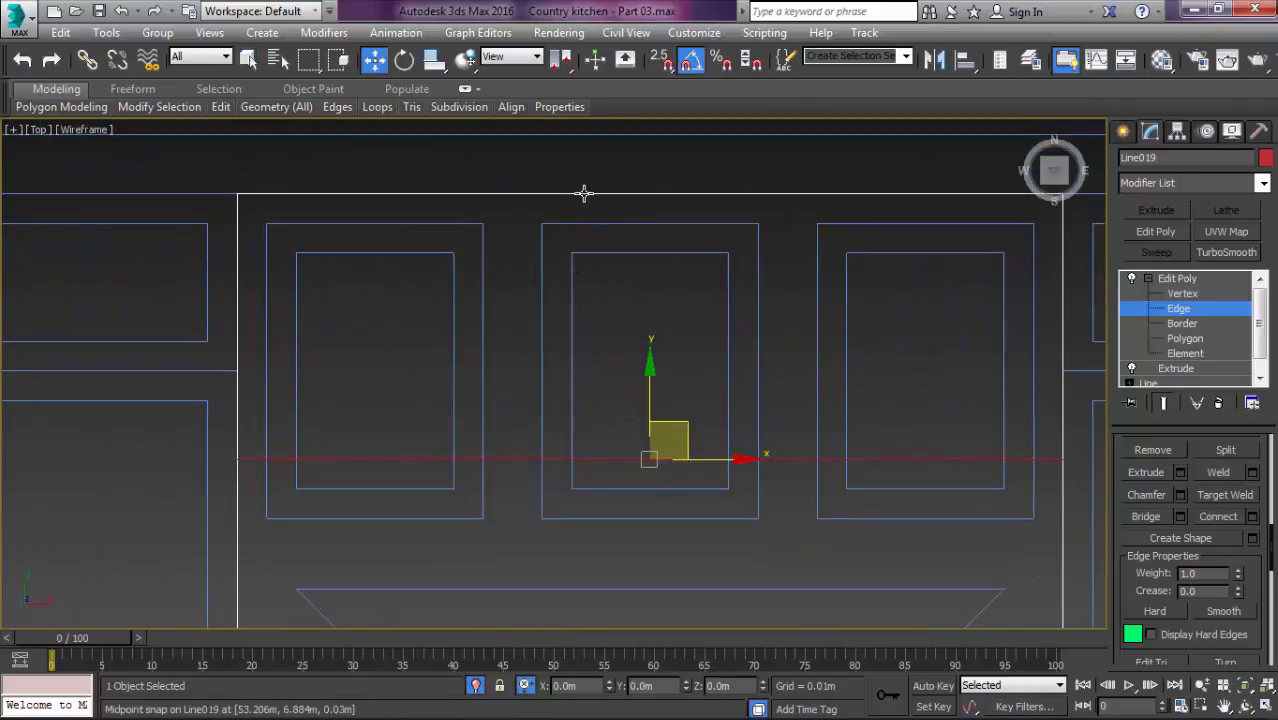
key("s")
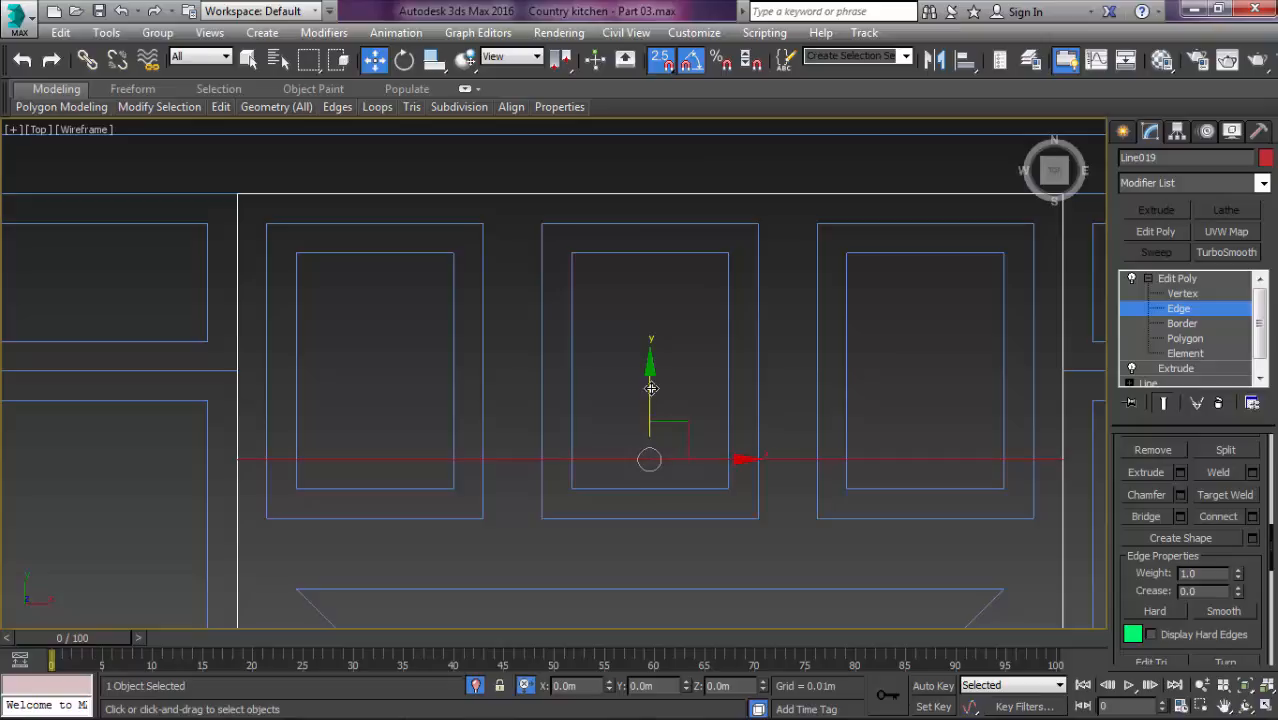
left_click_drag(666, 470, 666, 477)
Step: Connect the panel's top edge and the horizontal edge with 2 segments, dividing the upper area into three bays
scroll(660, 440, "down", 5)
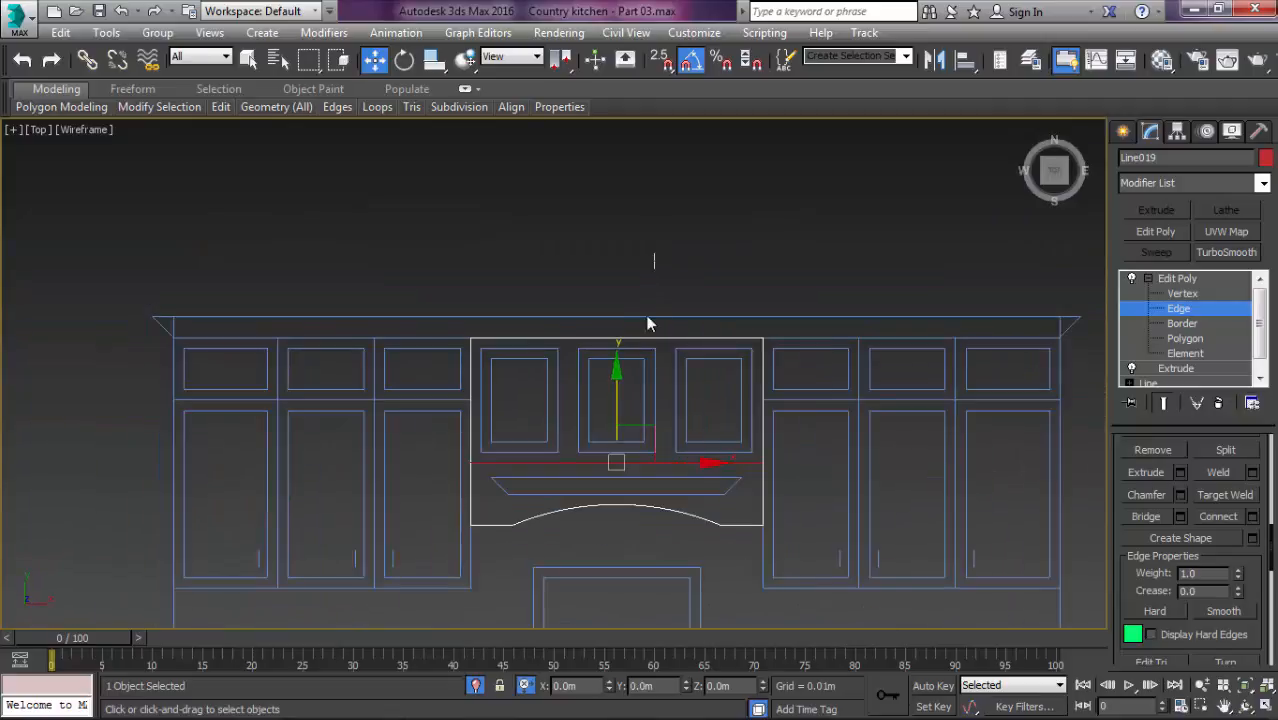
left_click_drag(598, 502, 600, 490)
right_click(610, 476)
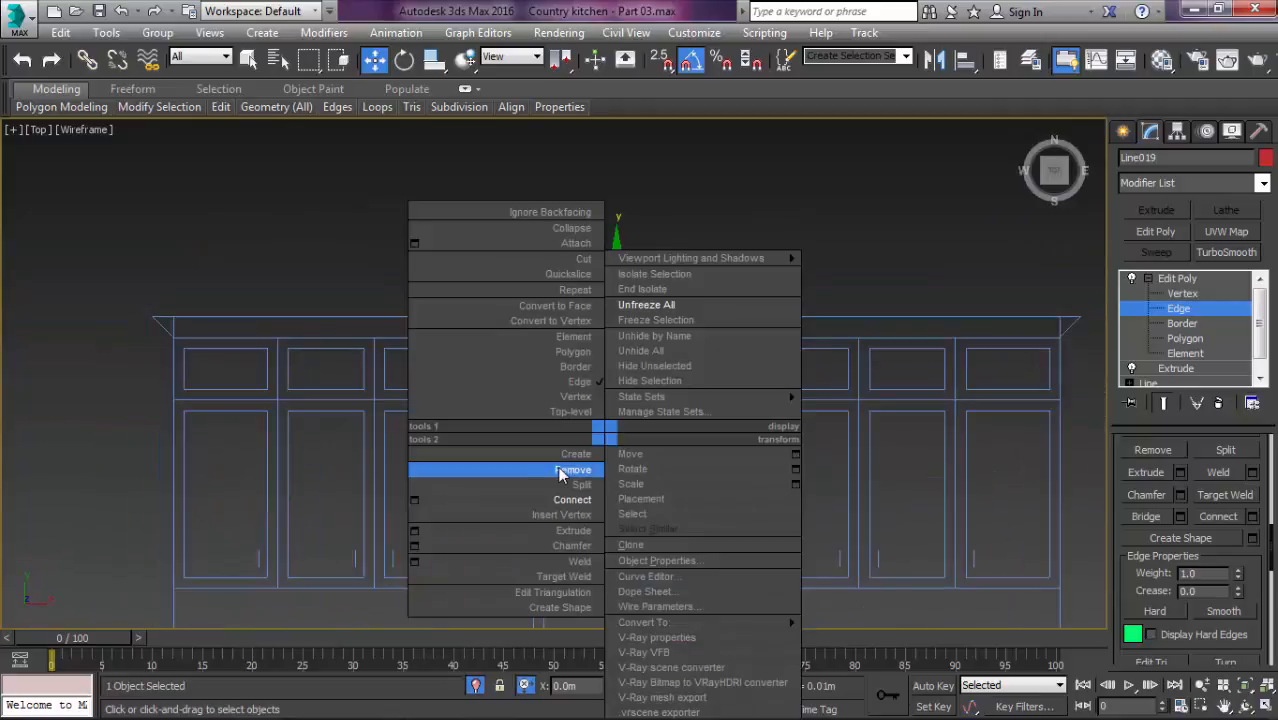
left_click(415, 500)
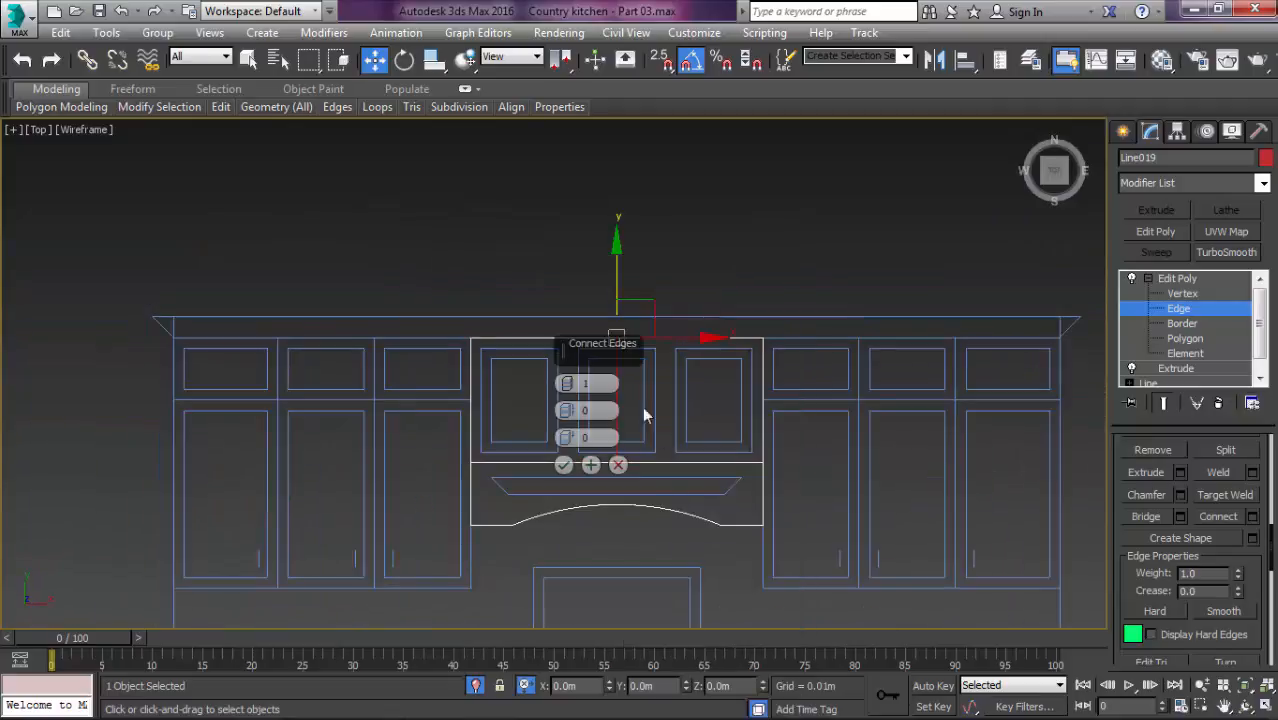
left_click(566, 384)
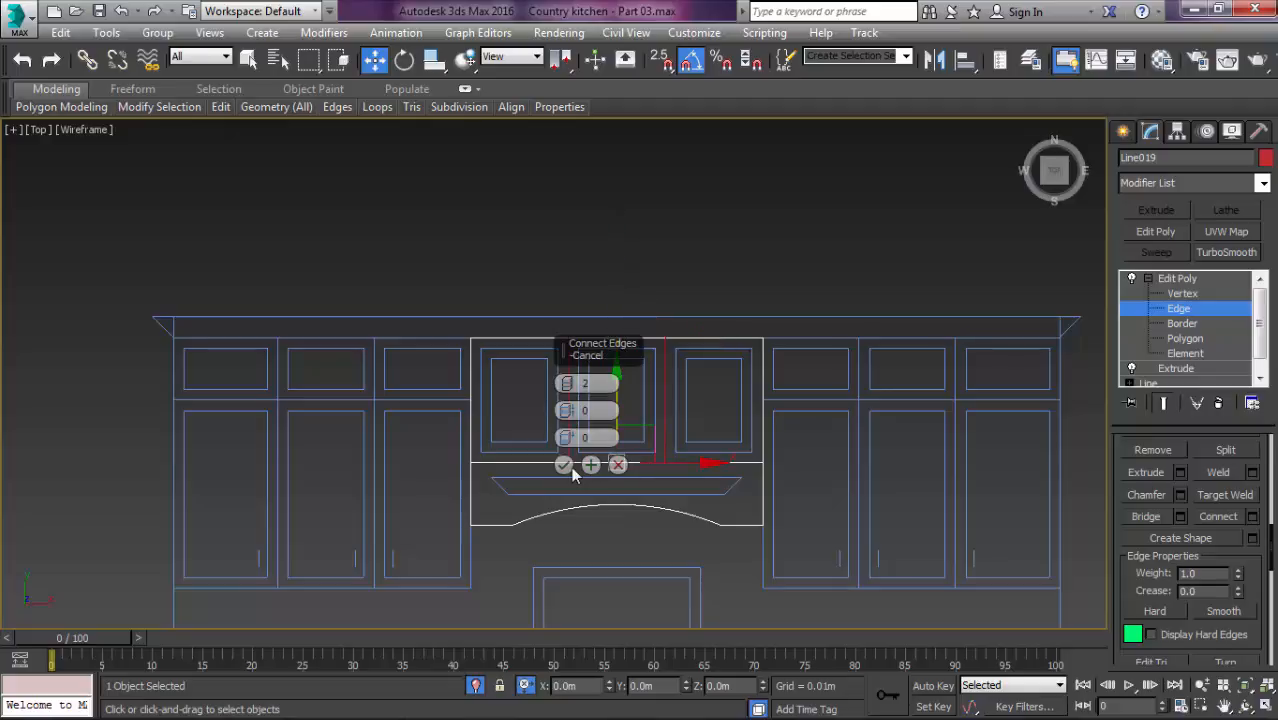
left_click(567, 466)
Step: Inset the three upper polygons of the hood panel individually by 0.035 m
scroll(621, 483, "up", 5)
scroll(747, 414, "up", 3)
key("4")
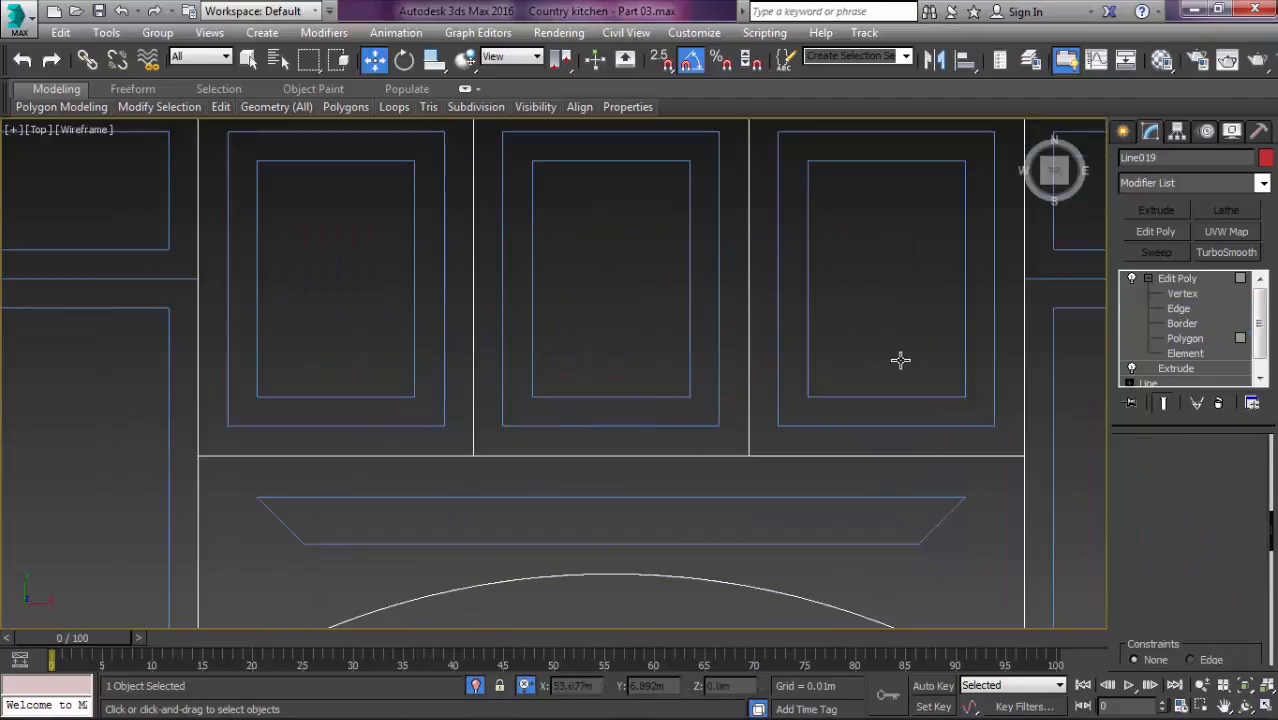
left_click(845, 328)
left_click(658, 324, "ctrl")
left_click(328, 299, "ctrl")
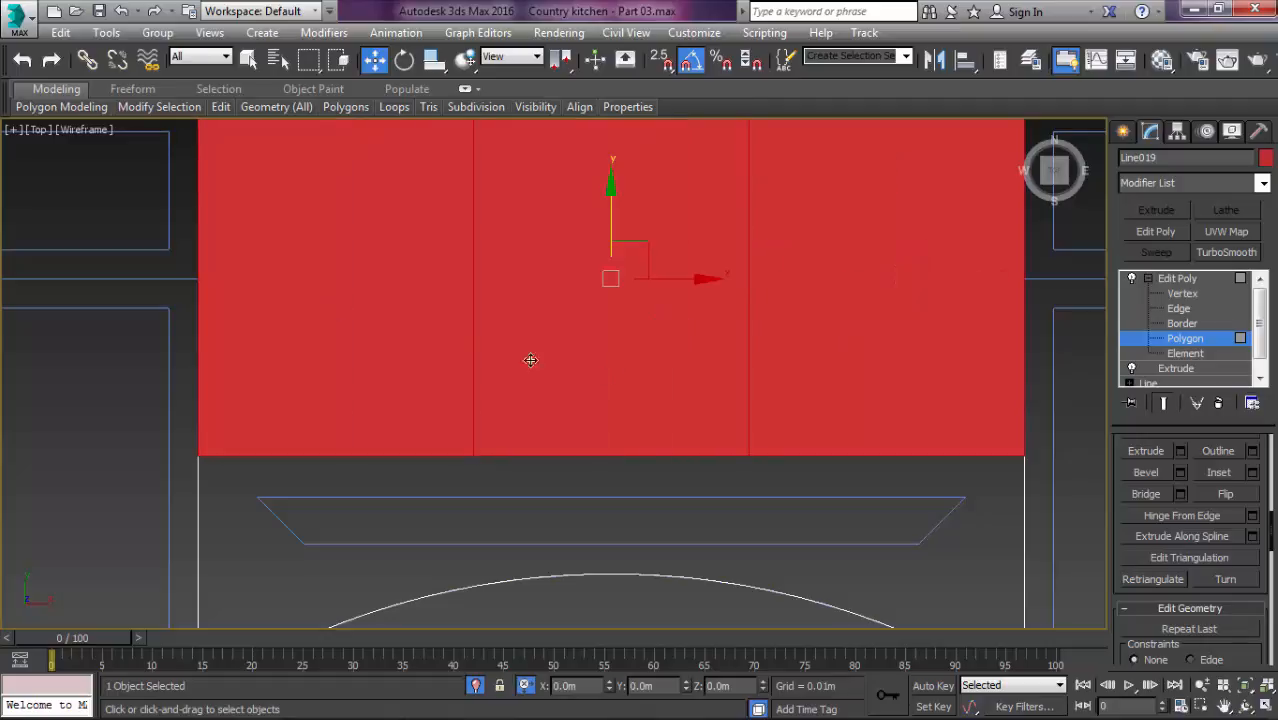
left_click(1254, 473)
left_click(585, 383)
left_click(612, 414)
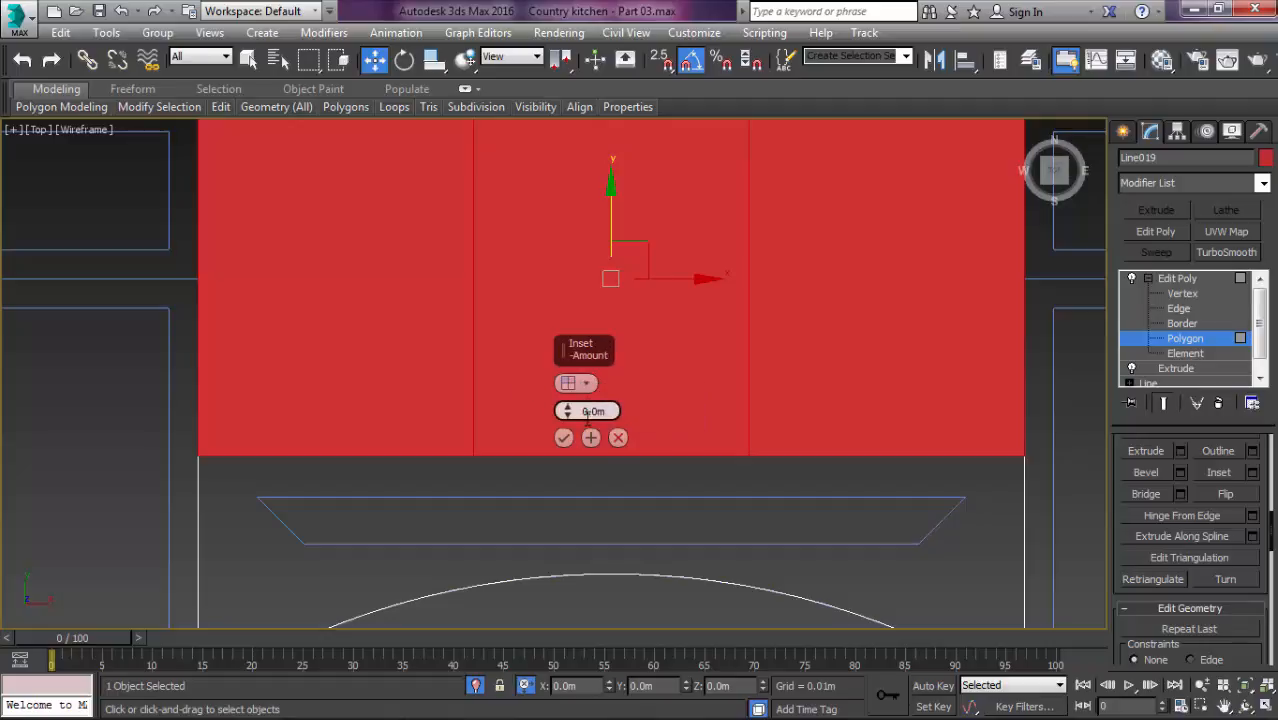
left_click_drag(570, 412, 568, 390)
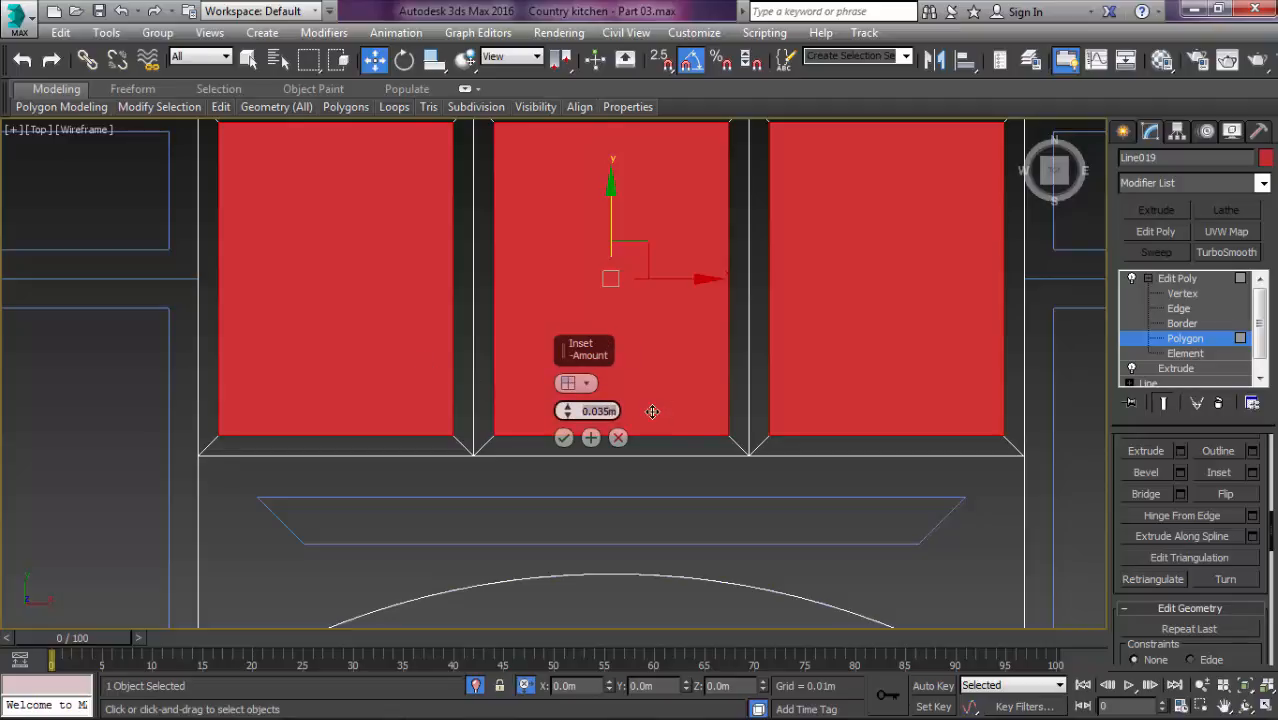
Step: Change the inset amount to 0.04 m and apply it to the three polygons
scroll(677, 489, "down", 2)
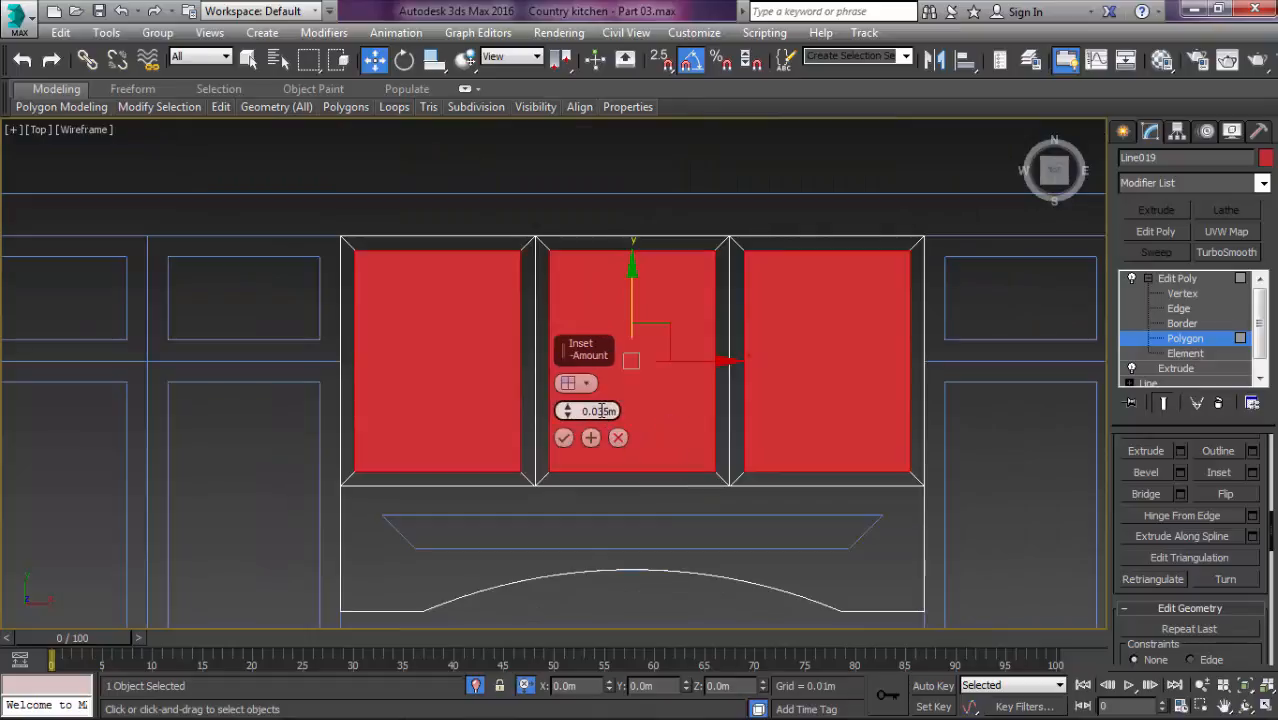
type("4")
key("Return")
mouse_move(500, 716)
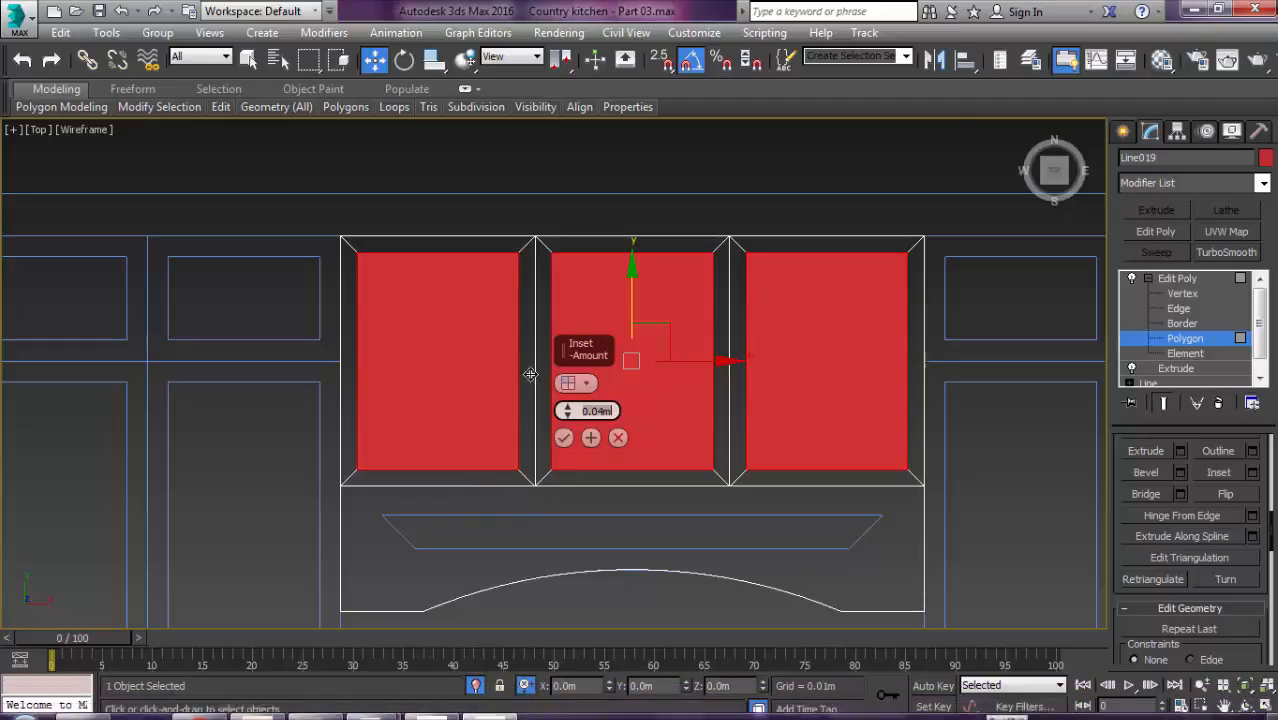
scroll(529, 373, "up", 2)
left_click(564, 438)
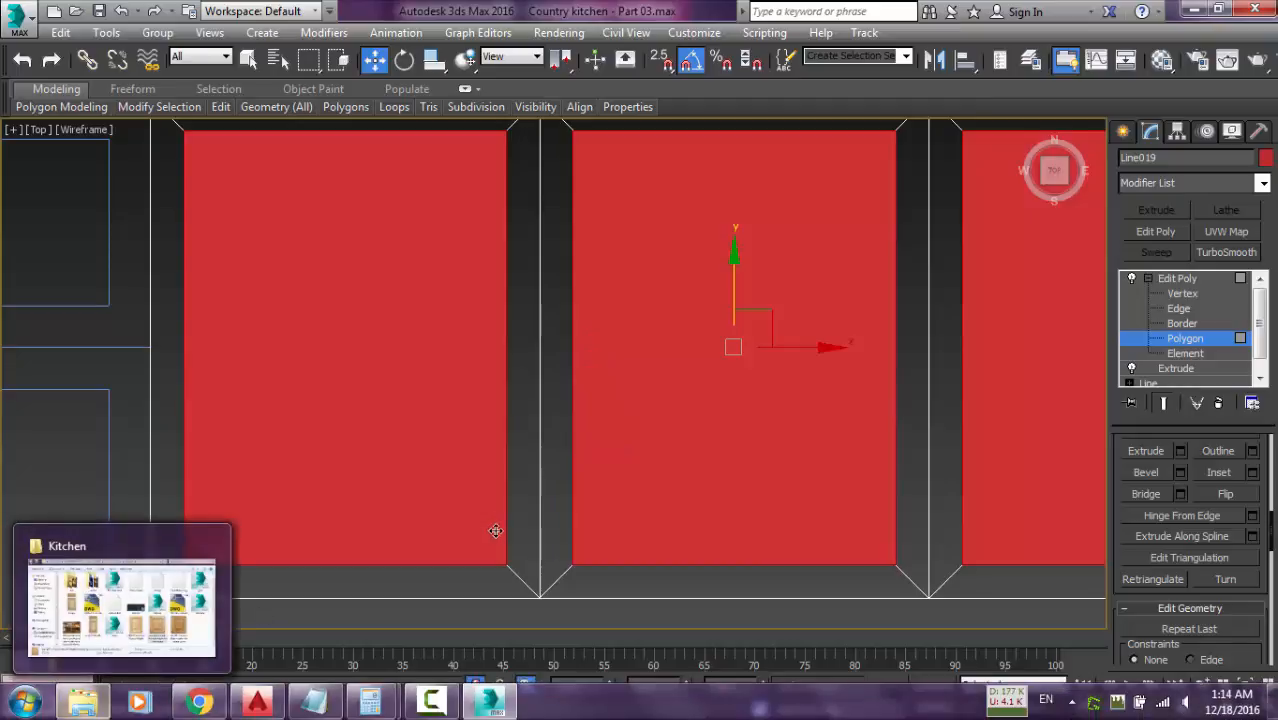
Step: Examine the hood panel's door frames and trim in the reference render finalisto8, then return to the 3ds Max scene
left_click(82, 702)
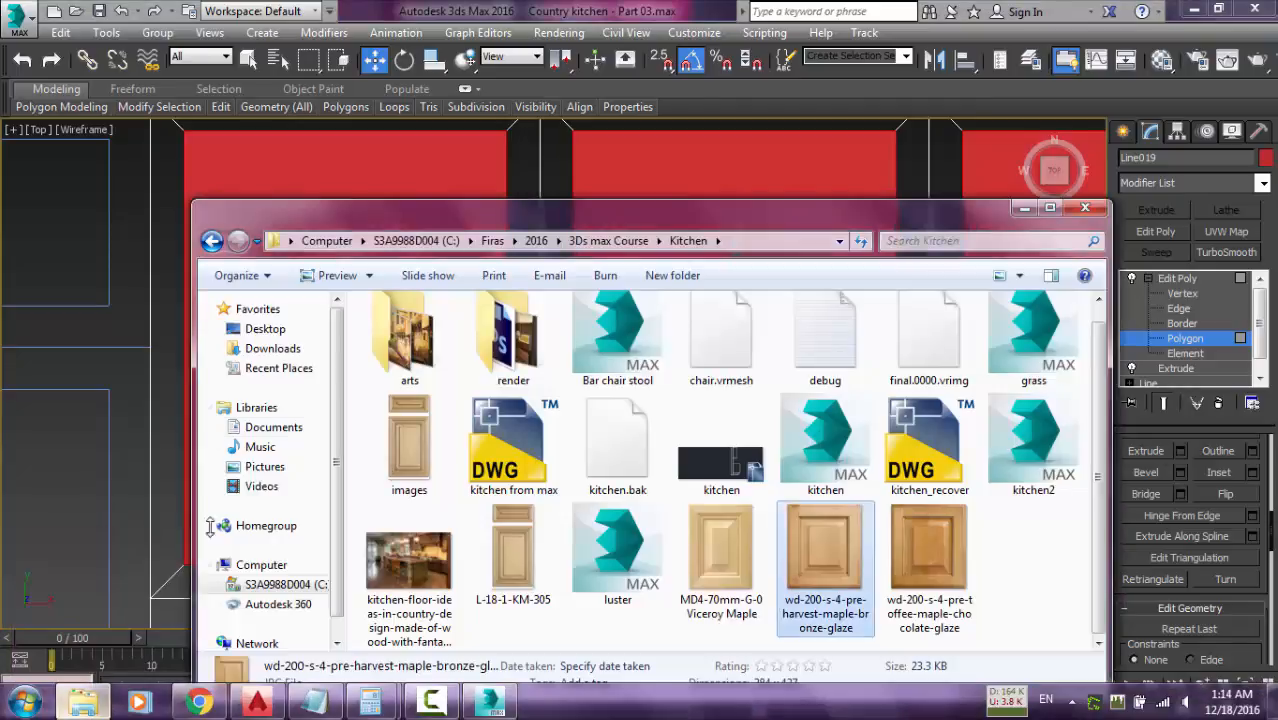
double_click(530, 358)
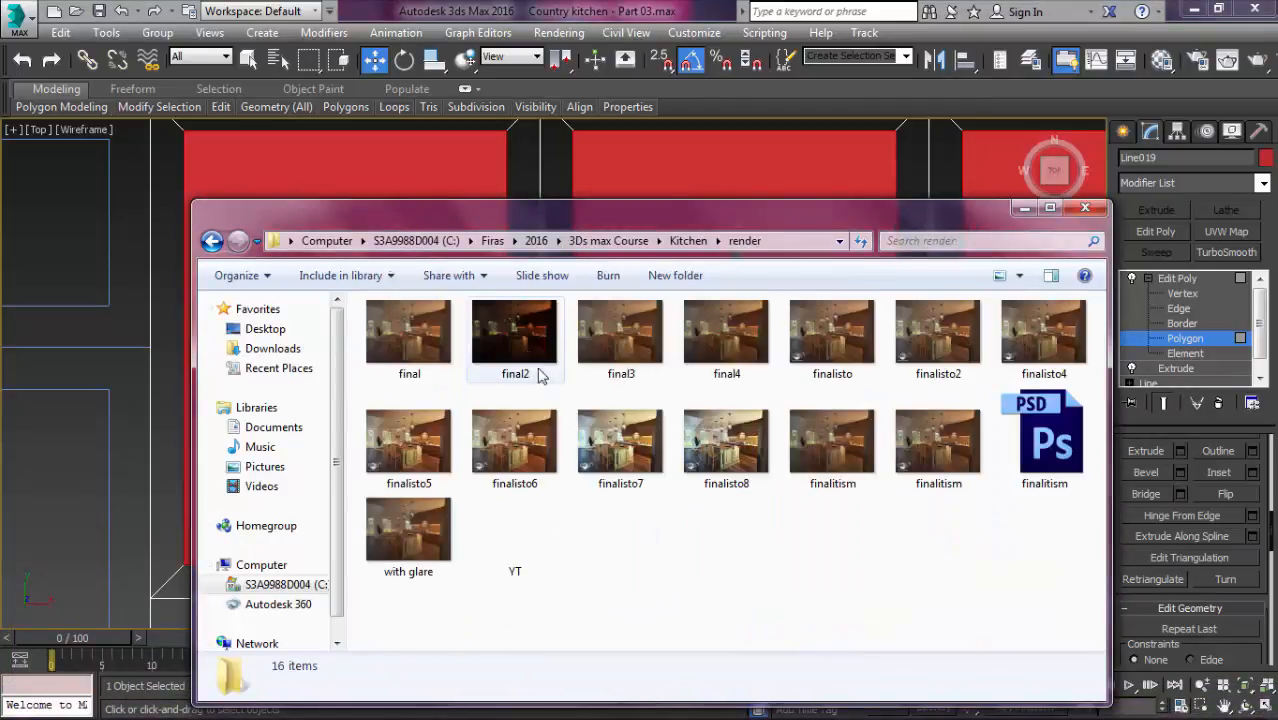
left_click(765, 425)
key("Return")
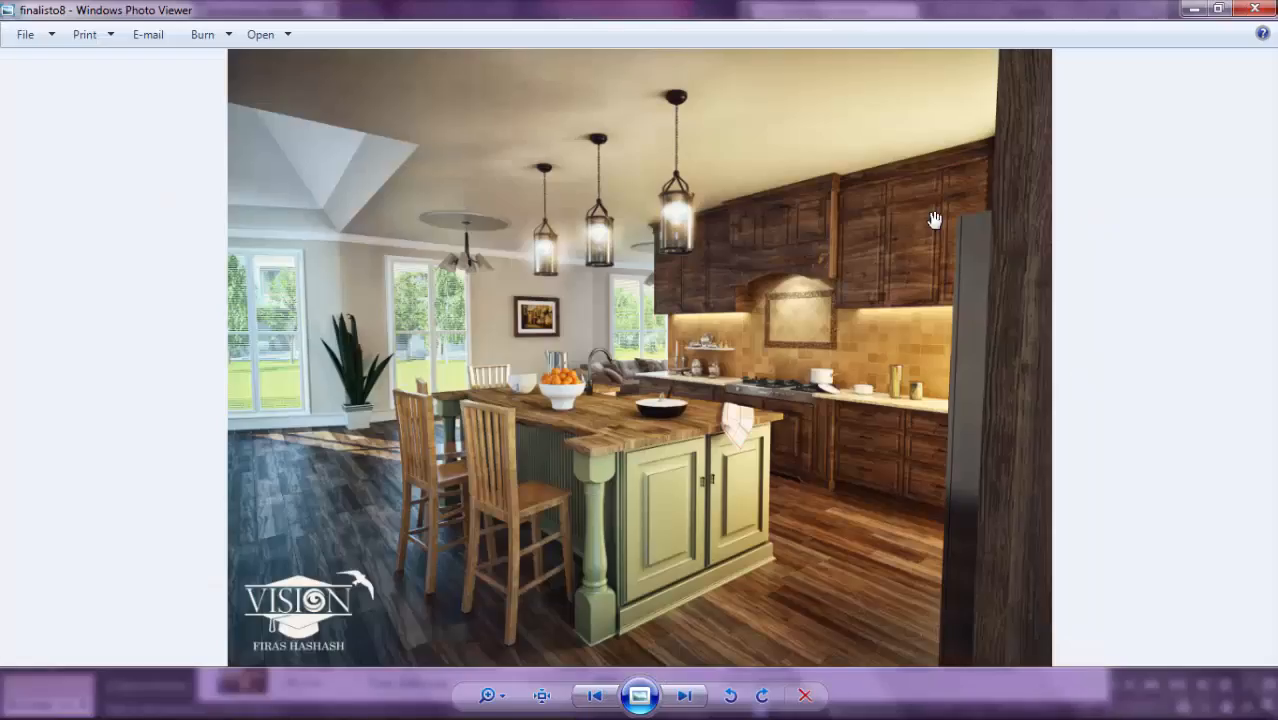
scroll(934, 220, "up", 5)
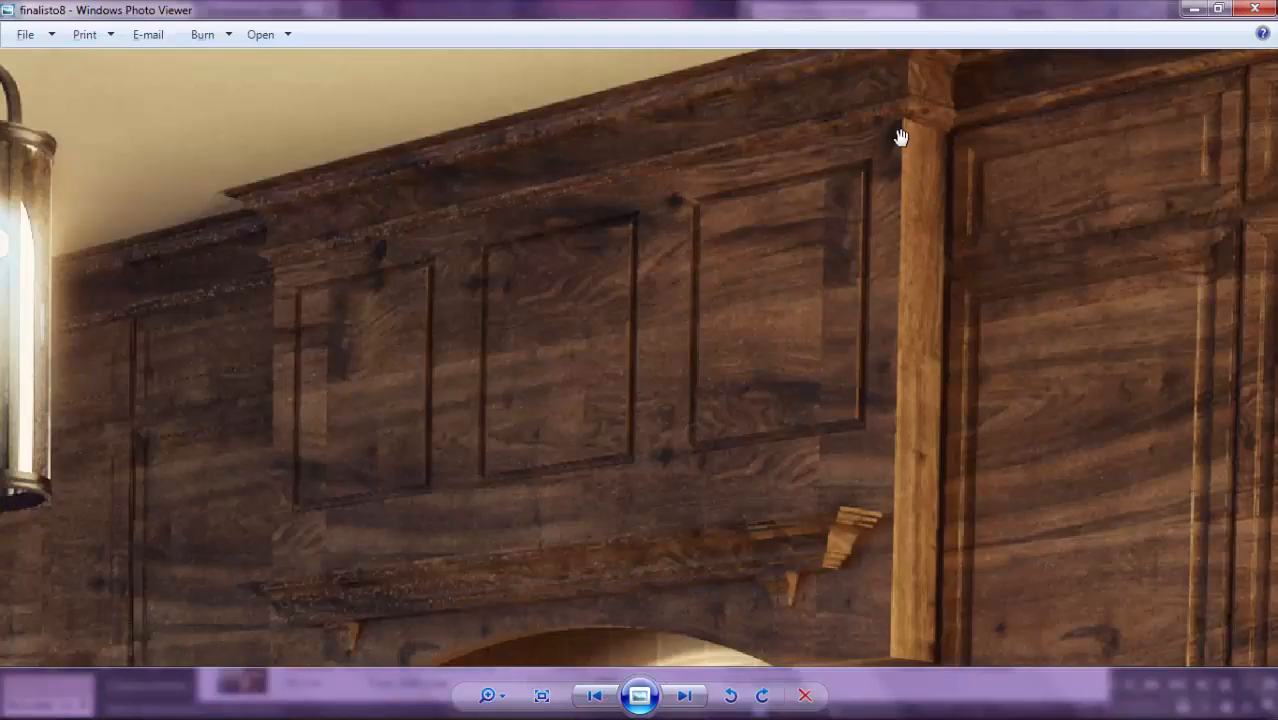
key("alt+Tab")
key("alt+Tab")
key("alt+Tab")
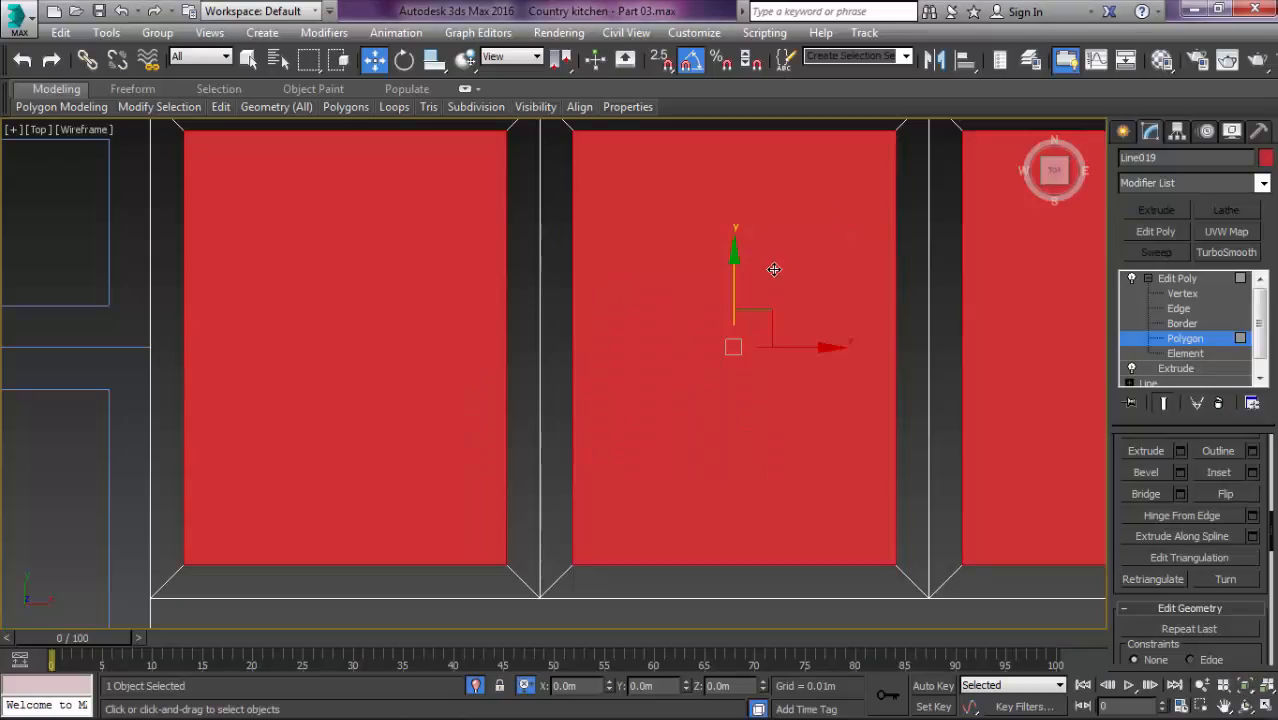
Step: Show the hood panel shaded with edged faces in an angled orthographic view and leave polygon editing
scroll(774, 269, "down", 5)
middle_click_drag(765, 285, 756, 277, "alt")
scroll(704, 354, "up", 4)
middle_click_drag(704, 354, 733, 305, "alt")
key("F3")
middle_click_drag(784, 367, 699, 368)
left_click(1176, 368)
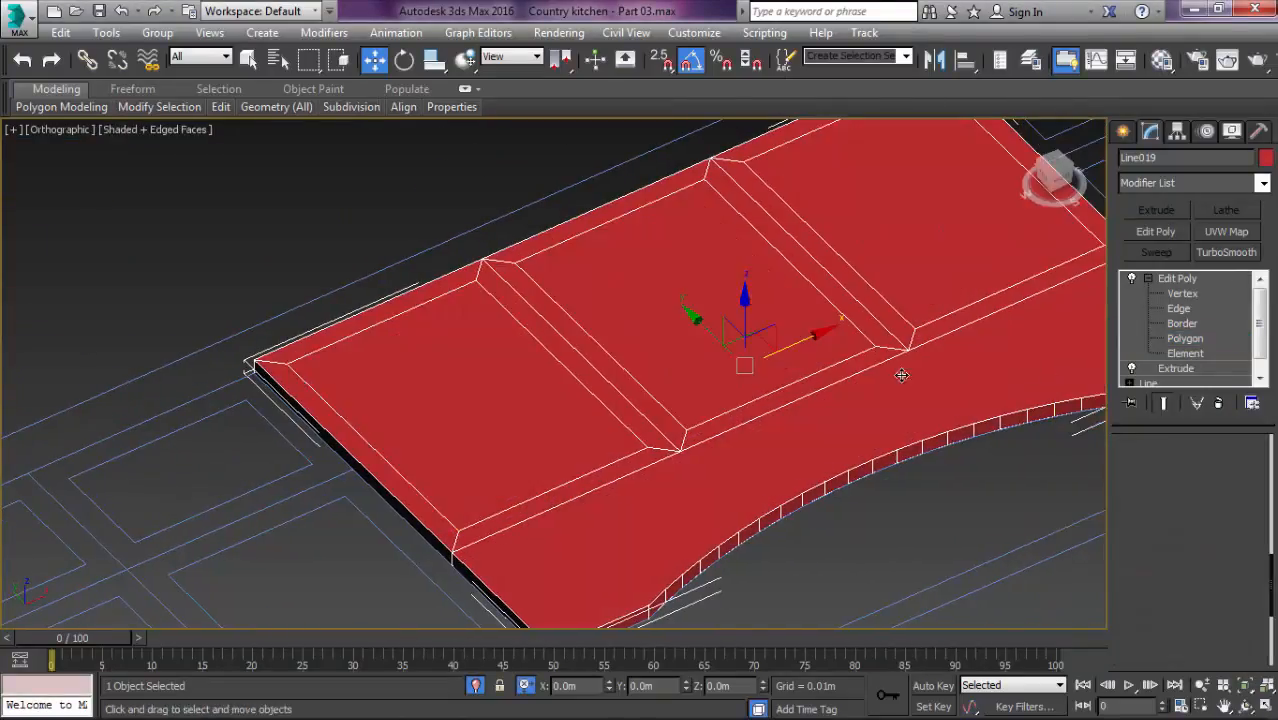
Step: Try the purple Material #17 on the hood panel, then assign the light blue Material #24 instead
key("m")
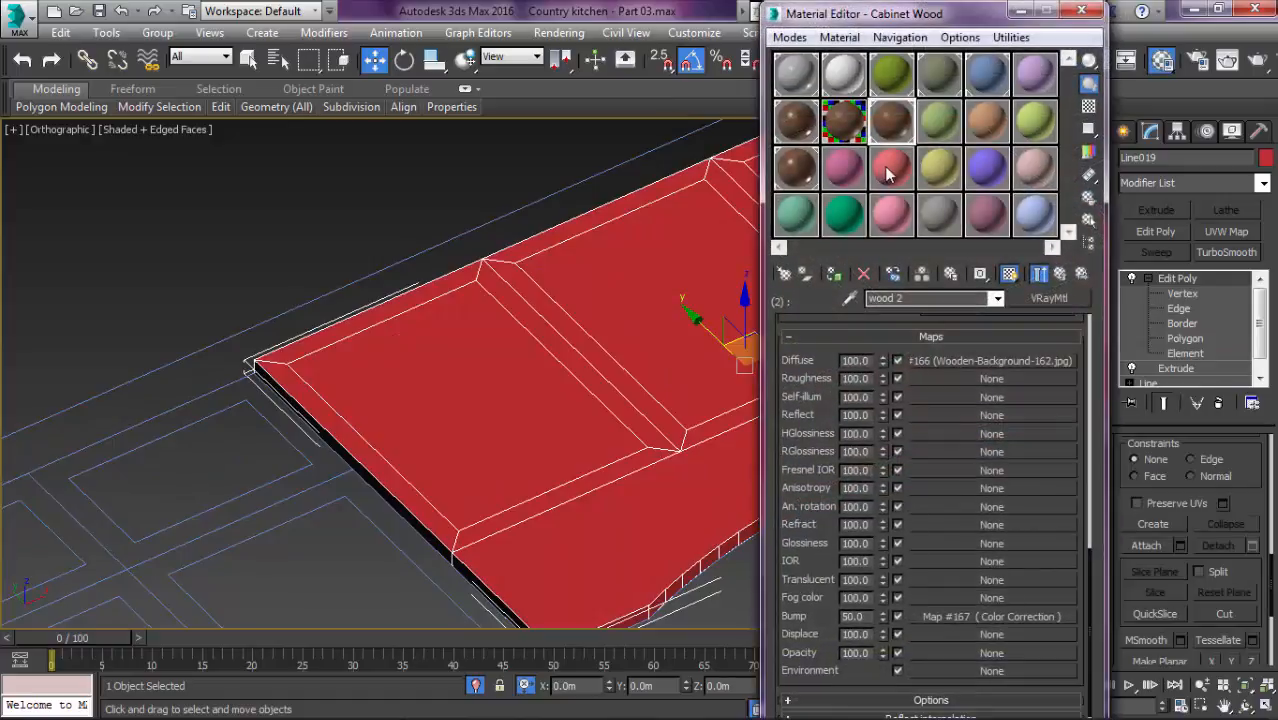
left_click(986, 168)
left_click(834, 273)
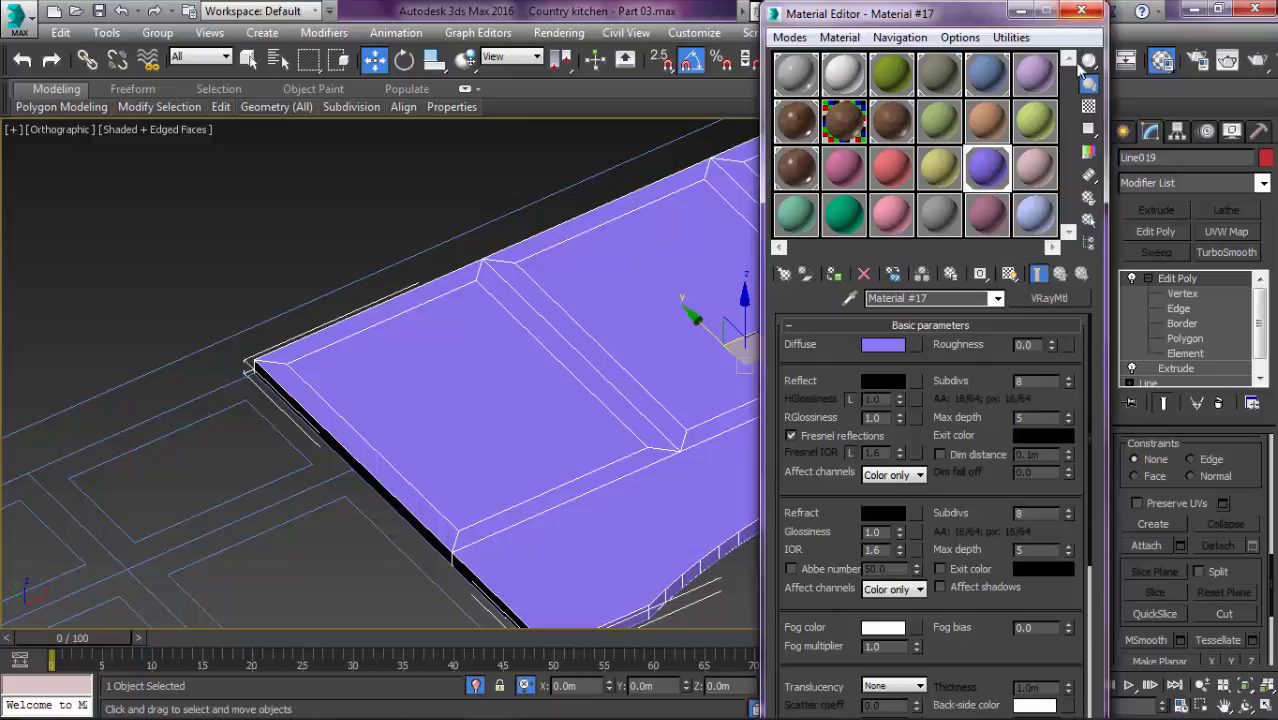
left_click(1030, 226)
left_click(835, 274)
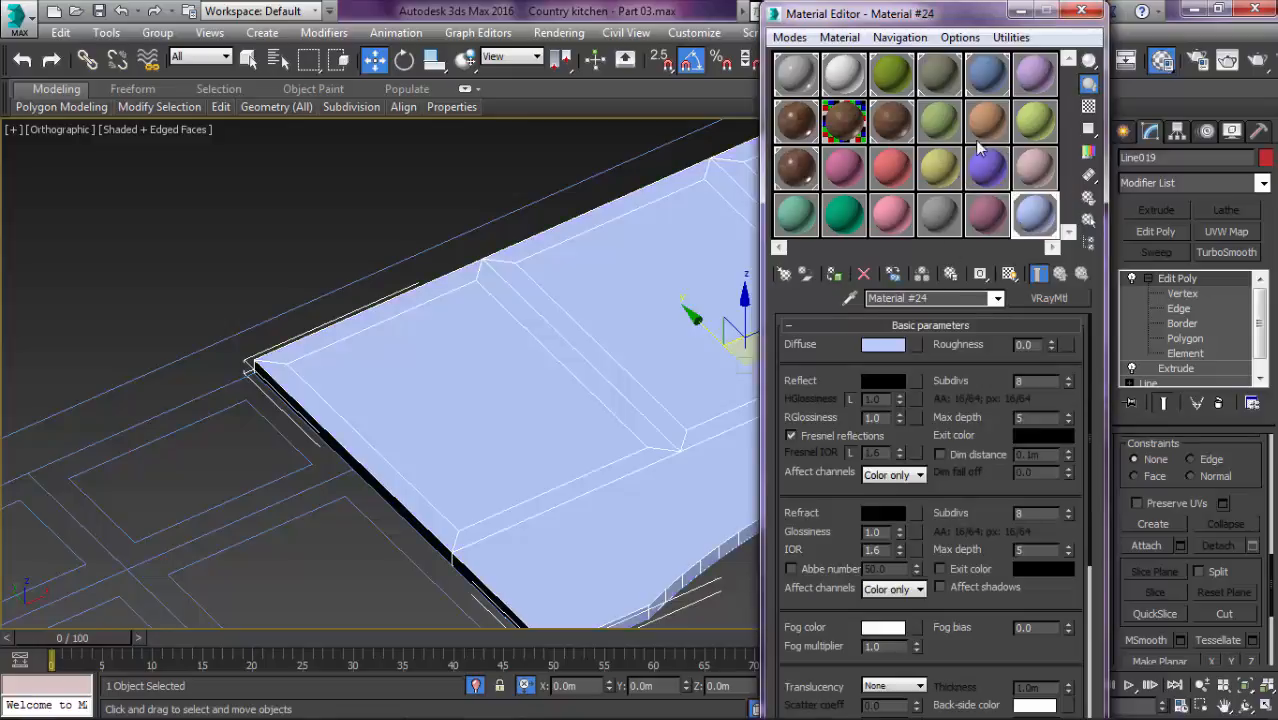
left_click(1081, 10)
Step: Return to polygon editing on the hood panel and open the Bevel settings for the three selected door polygons
scroll(641, 319, "up", 3)
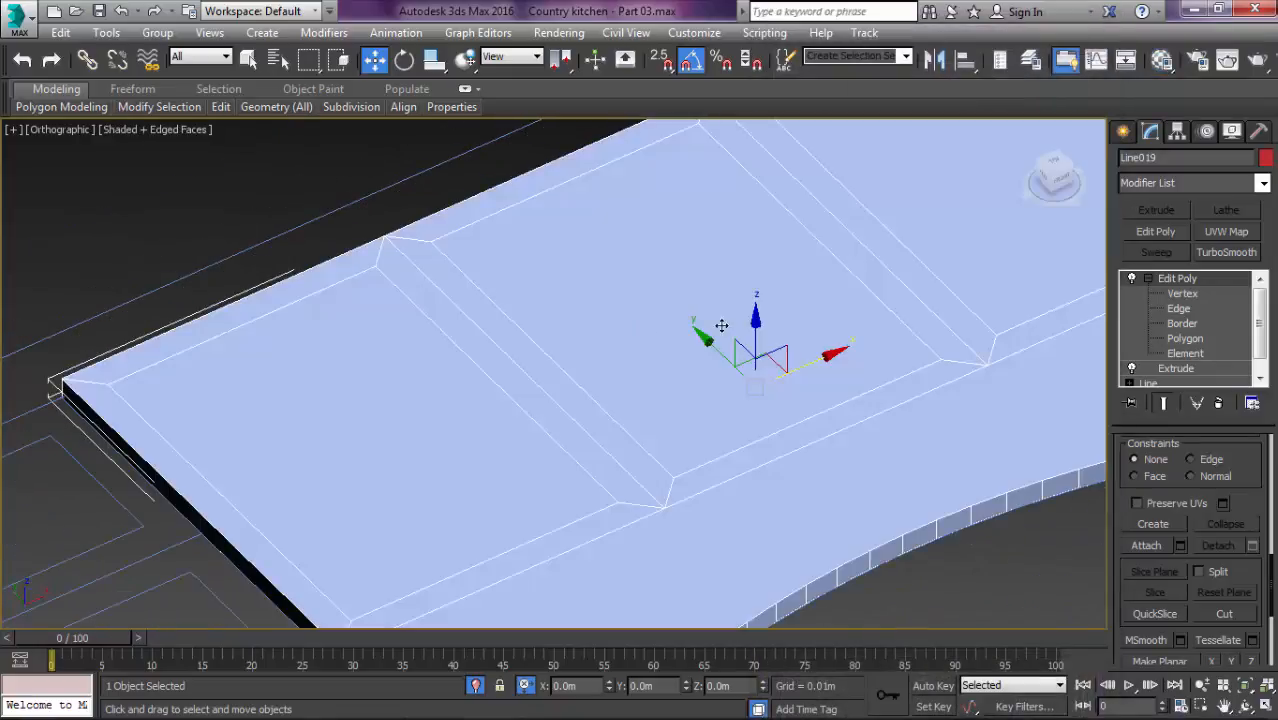
left_click(1185, 338)
middle_click_drag(639, 364, 755, 309)
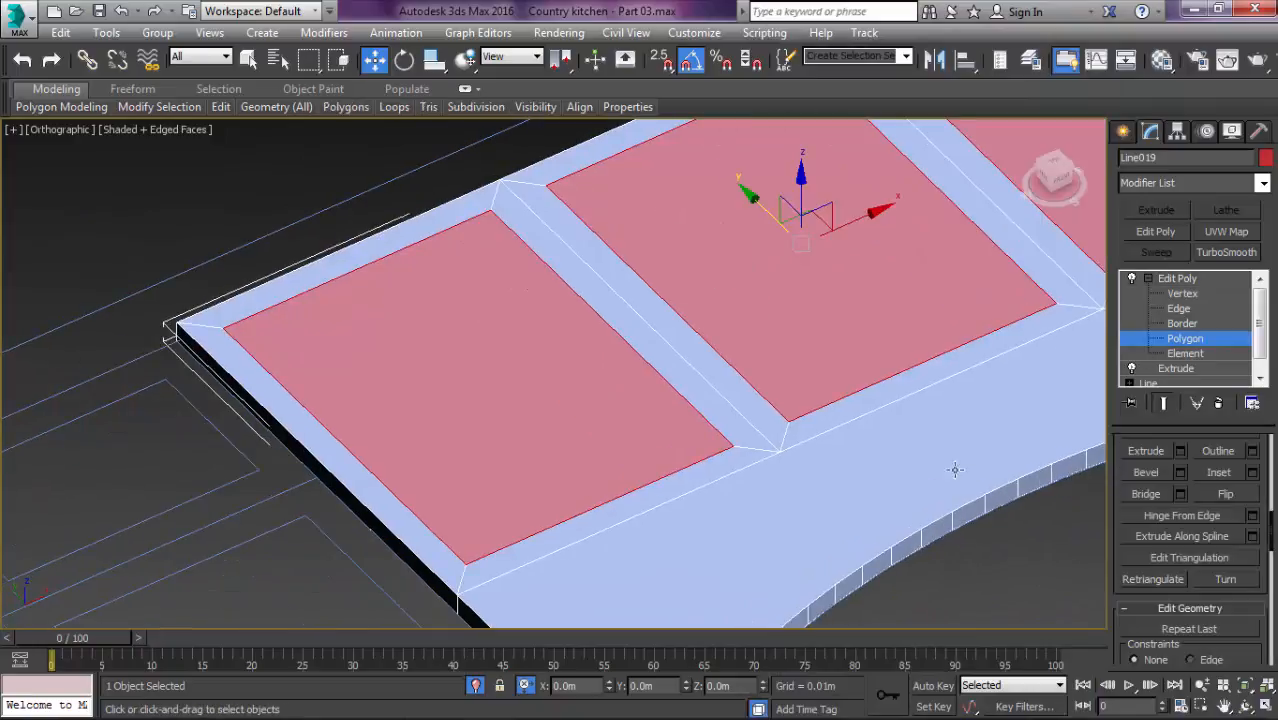
middle_click_drag(958, 200, 968, 204)
middle_click_drag(1009, 437, 961, 378)
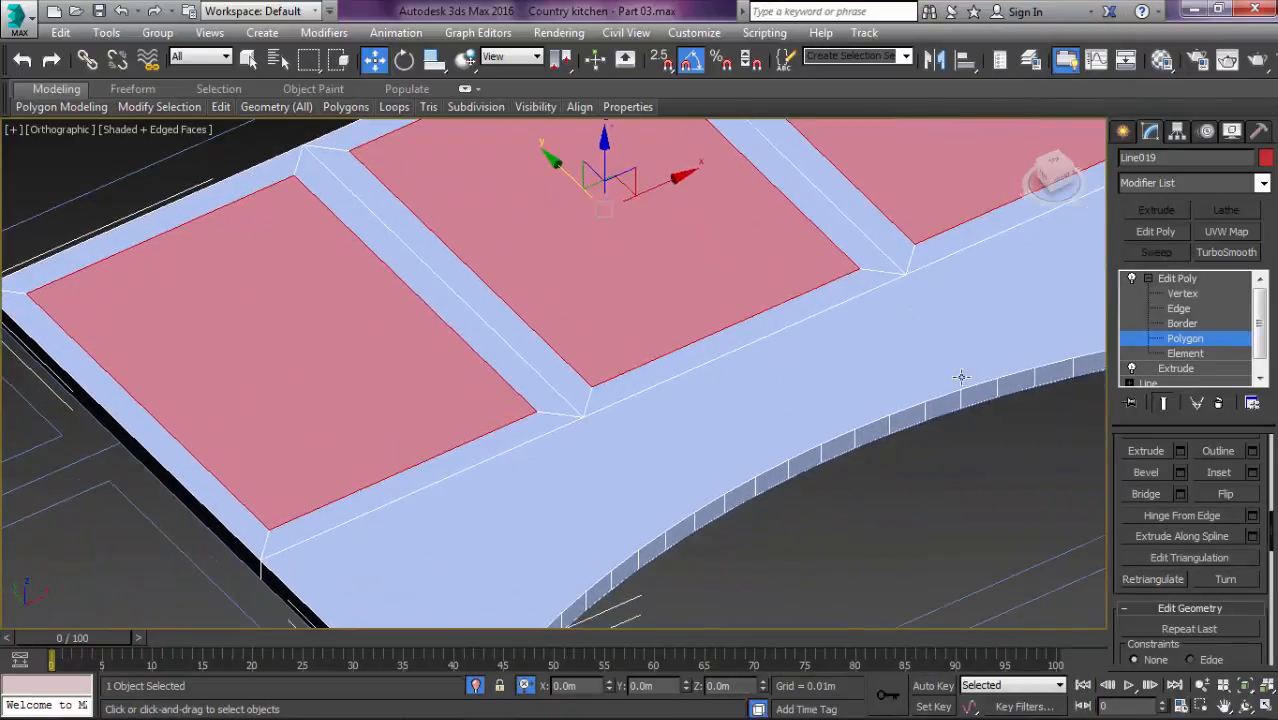
middle_click_drag(1038, 466, 1021, 455)
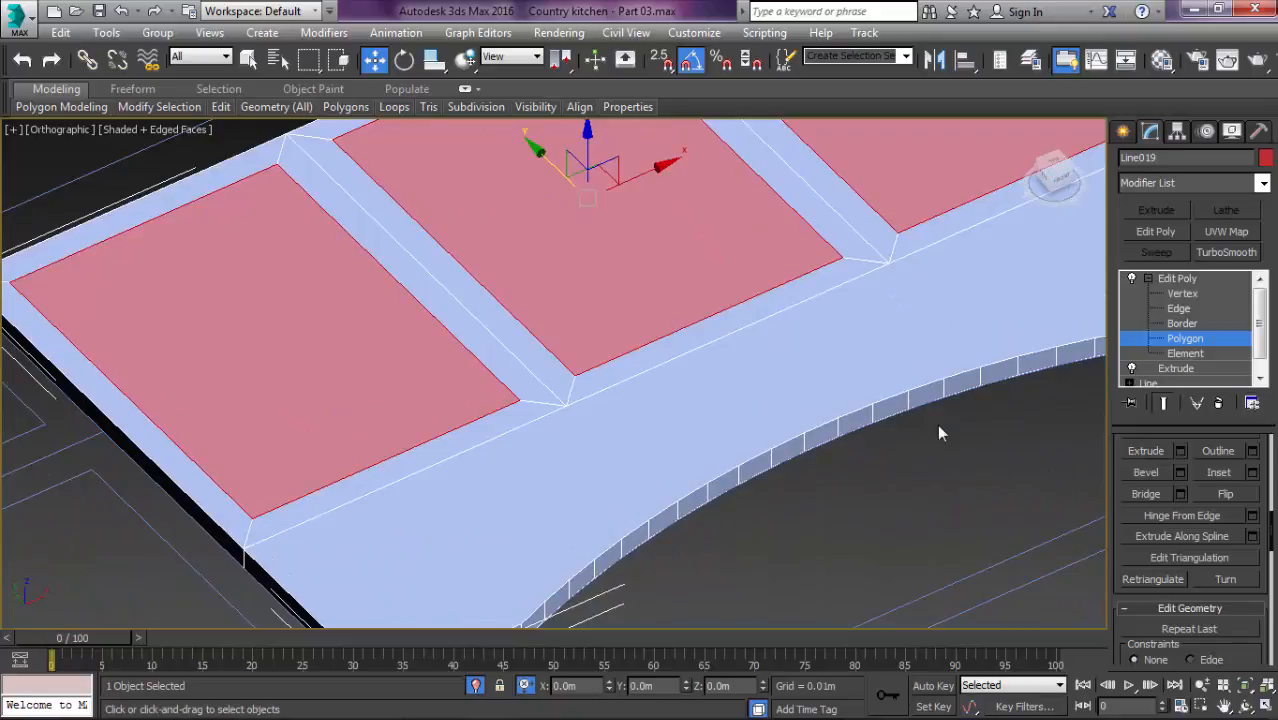
middle_click_drag(913, 422, 855, 416)
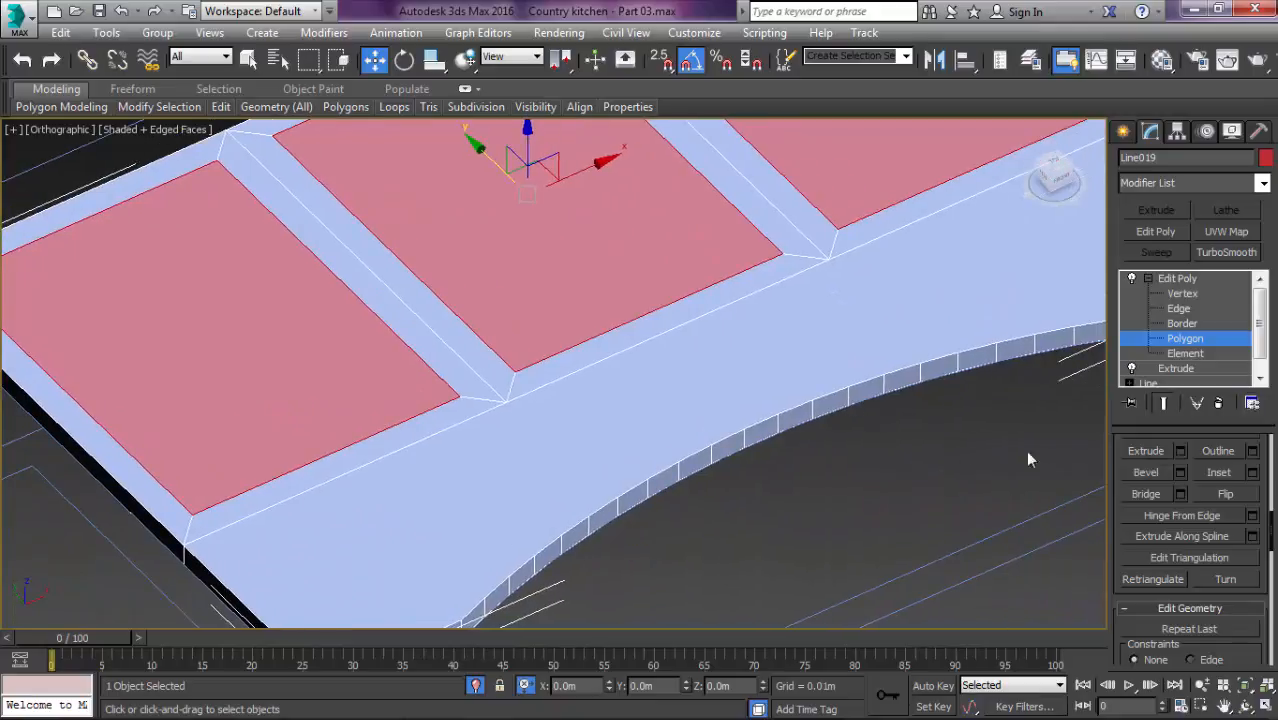
left_click(1180, 484)
Step: Check the running processes from all users in Windows Task Manager, then close it
right_click(924, 702)
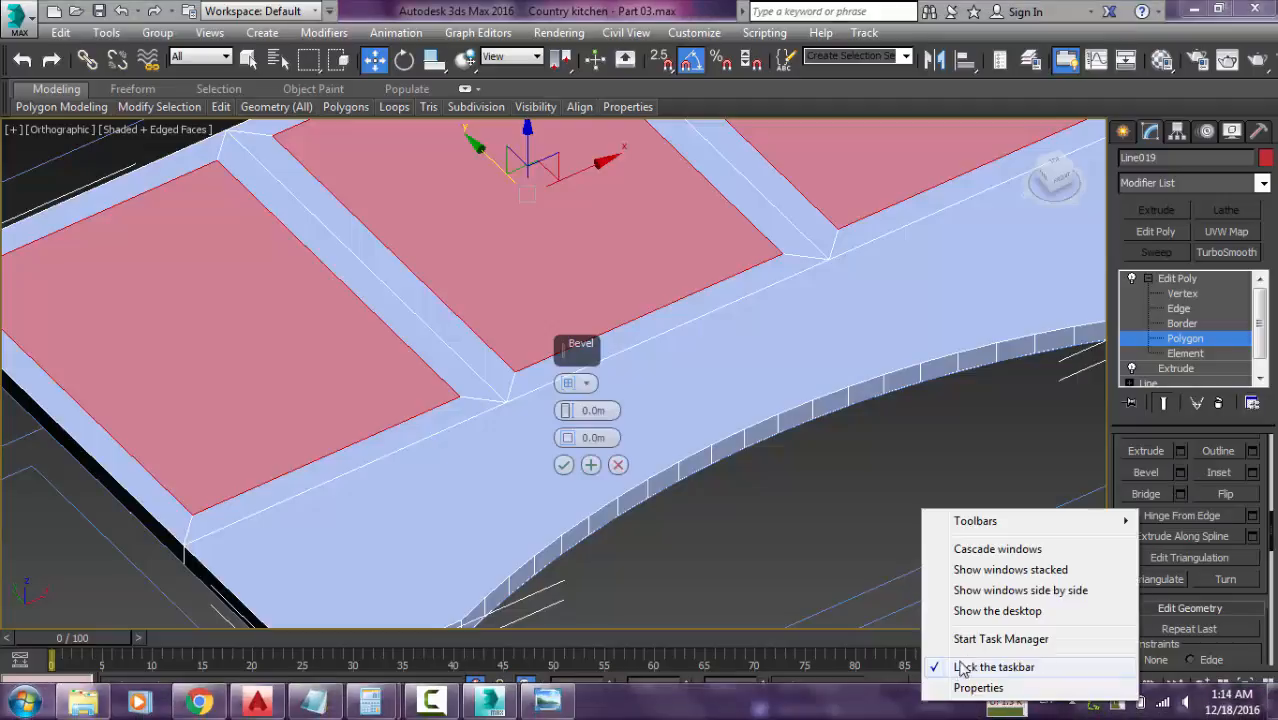
left_click(978, 644)
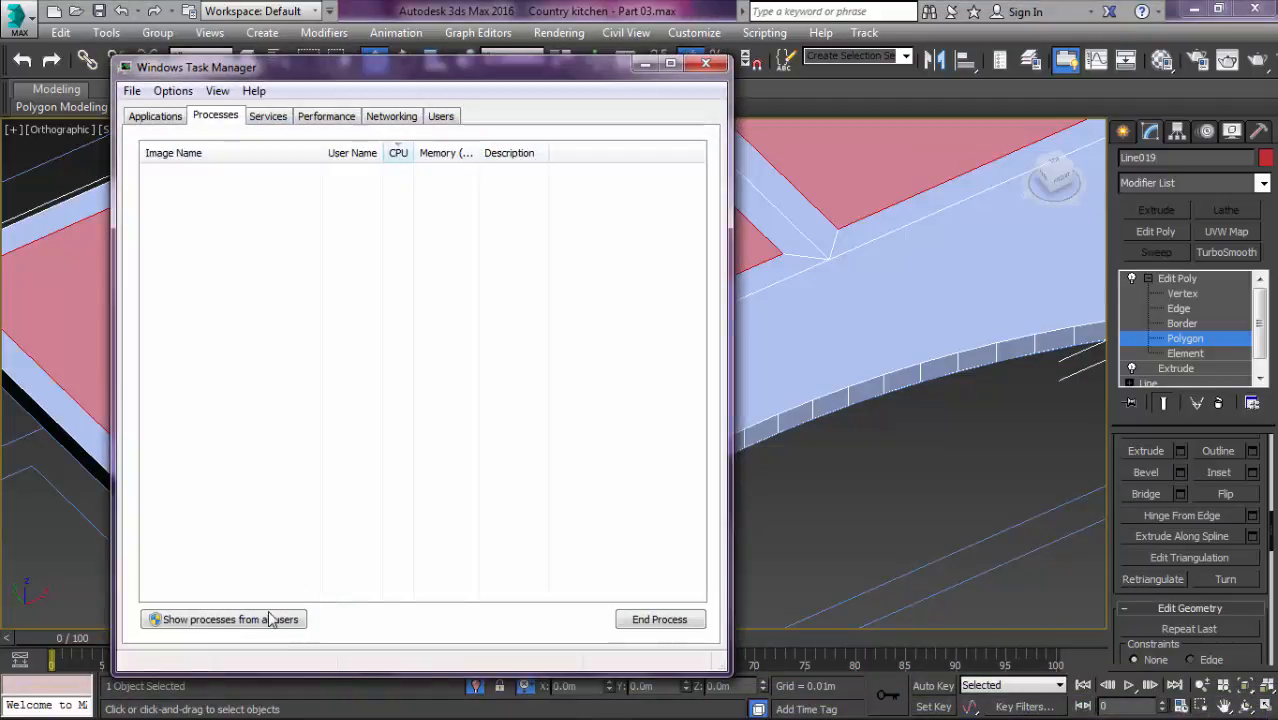
left_click(268, 619)
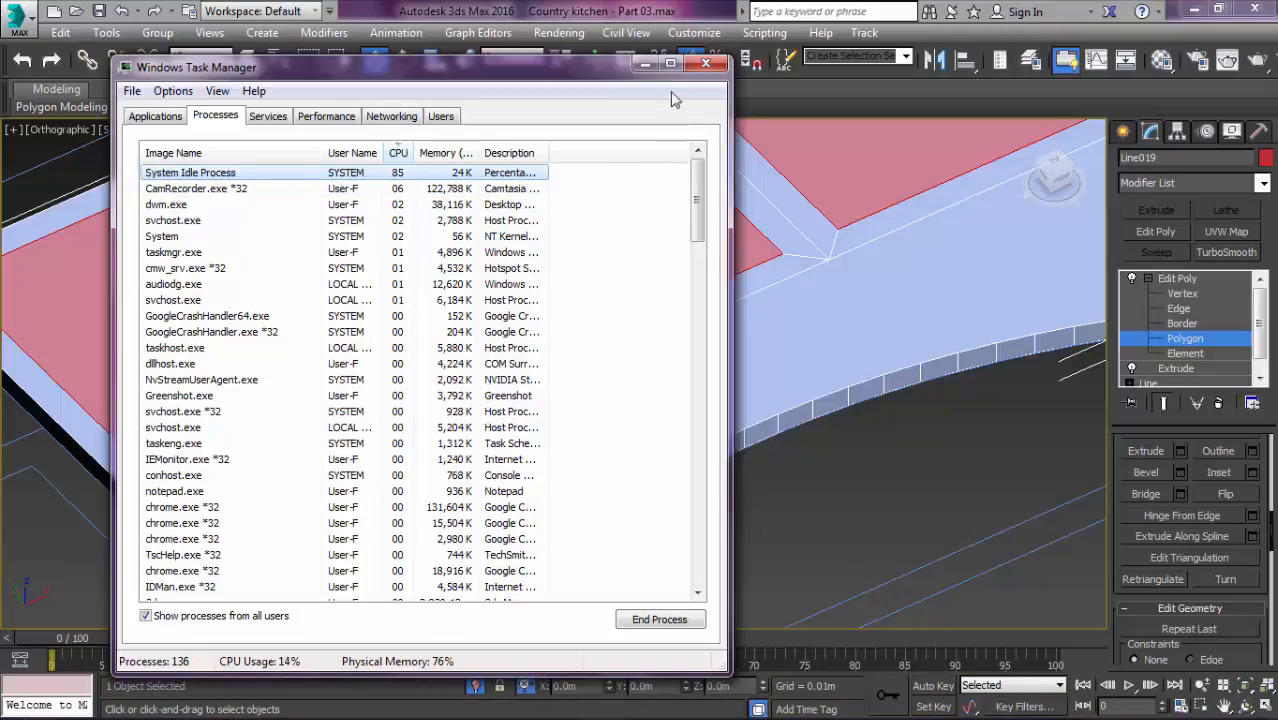
left_click(706, 63)
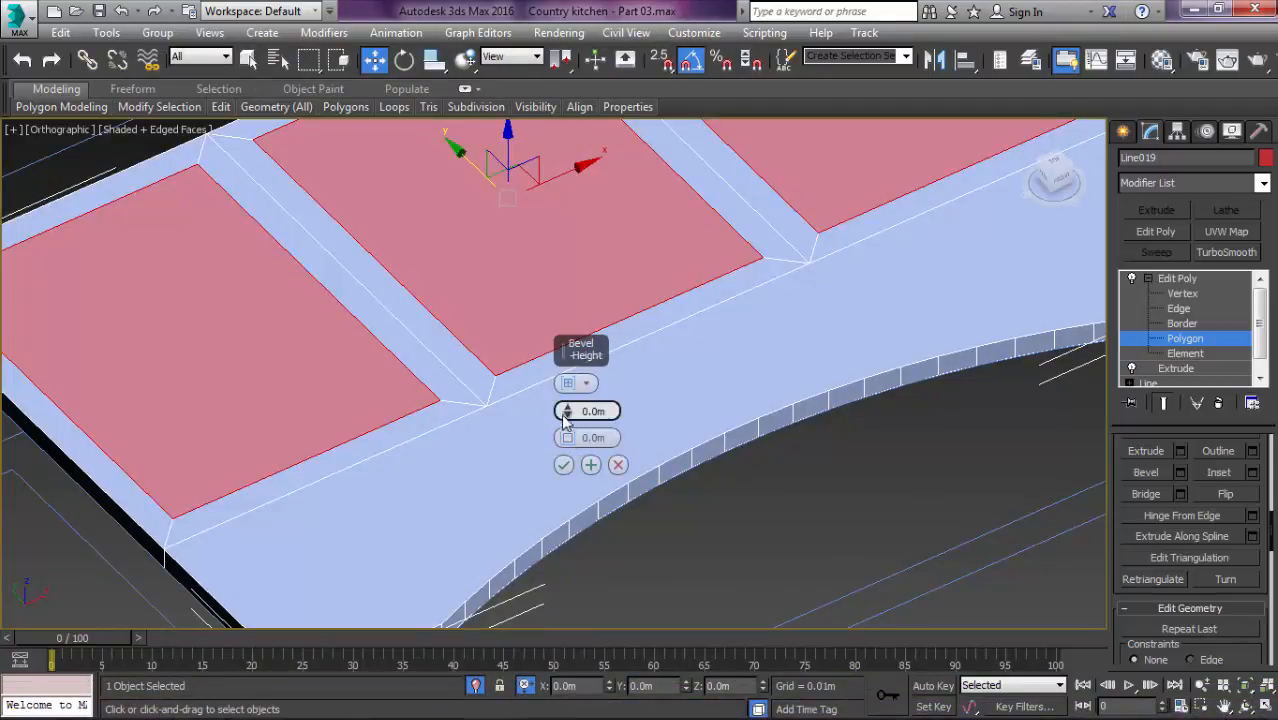
Step: Change the bevel type and apply a bevel of height -0.01 m to the three door polygons, keeping the settings open
scroll(536, 391, "up", 2)
left_click(586, 384)
left_click(640, 410)
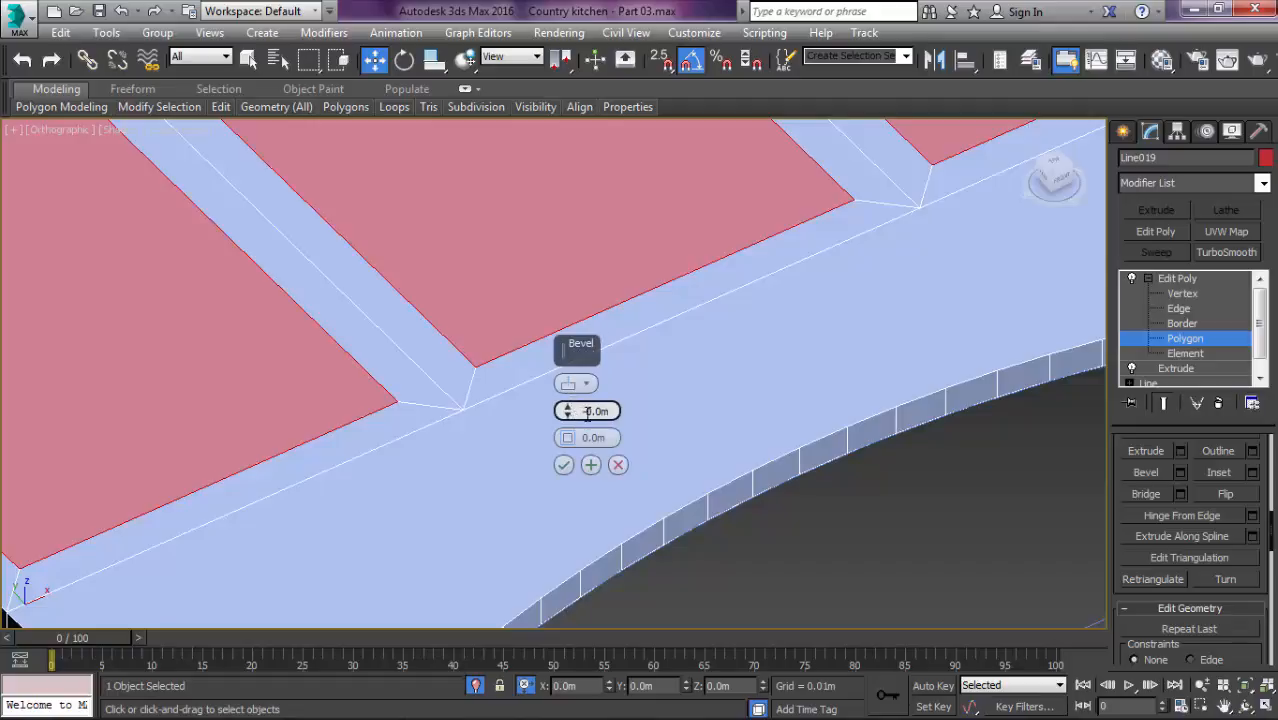
left_click_drag(585, 412, 679, 413)
type("-0.01")
key("Return")
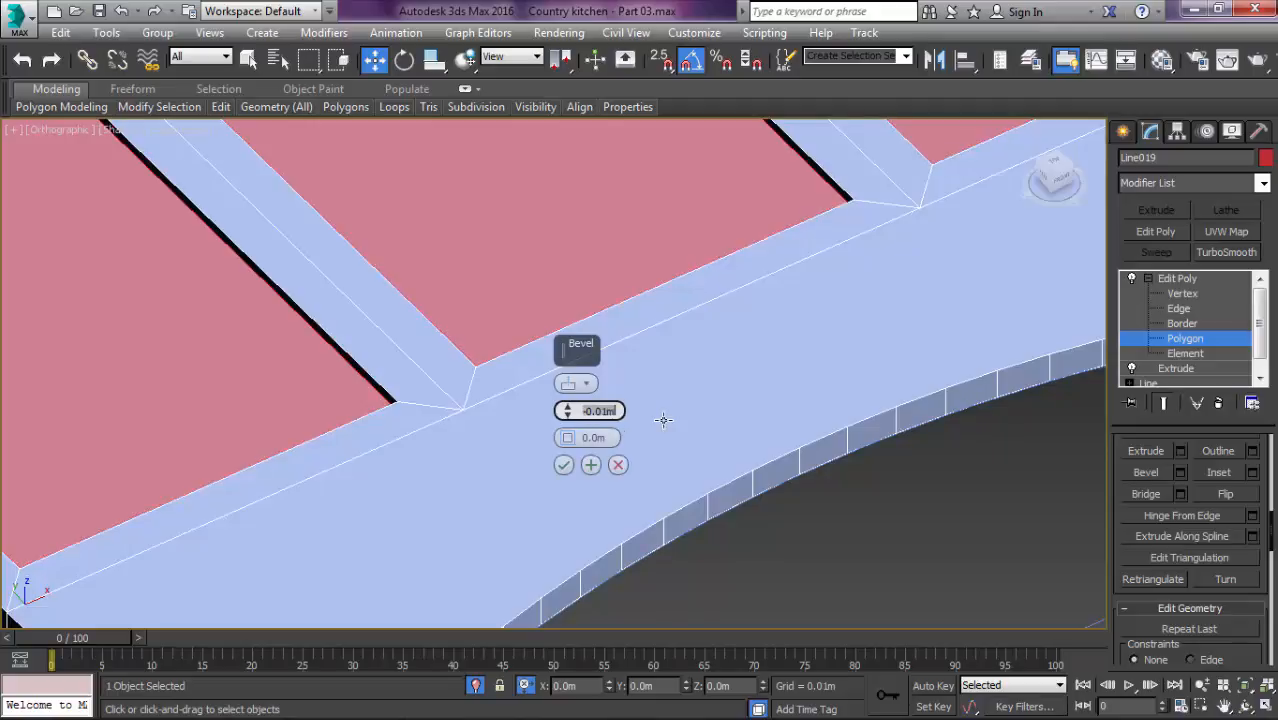
scroll(693, 436, "down", 3)
scroll(736, 348, "up", 4)
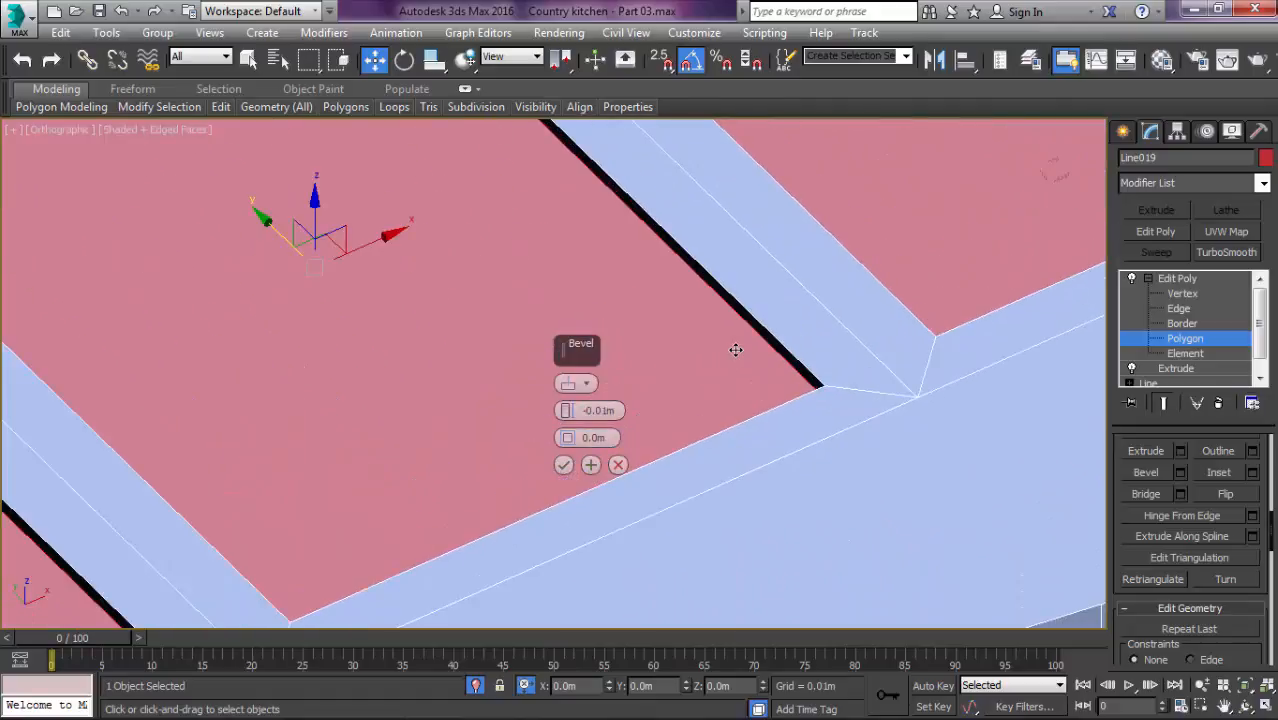
left_click(590, 465)
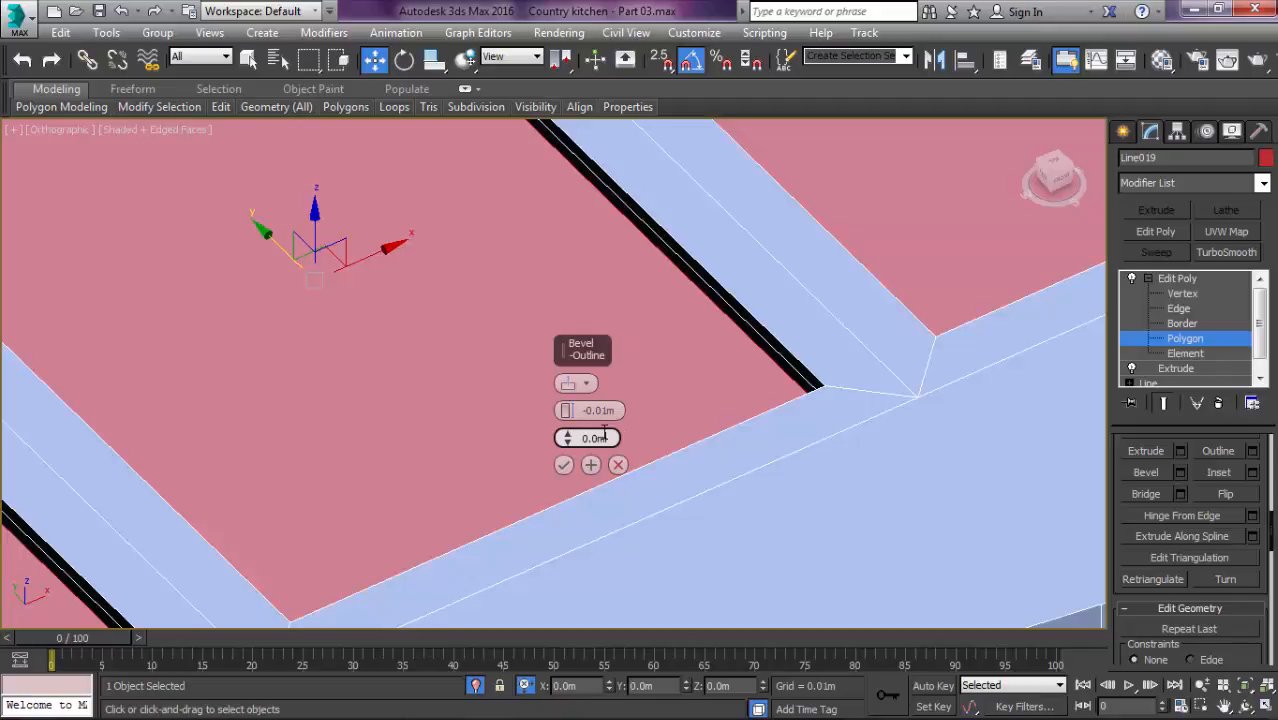
Step: Apply a flat bevel to the three door polygons with height 0 m and outline -0.02 m
right_click(567, 412)
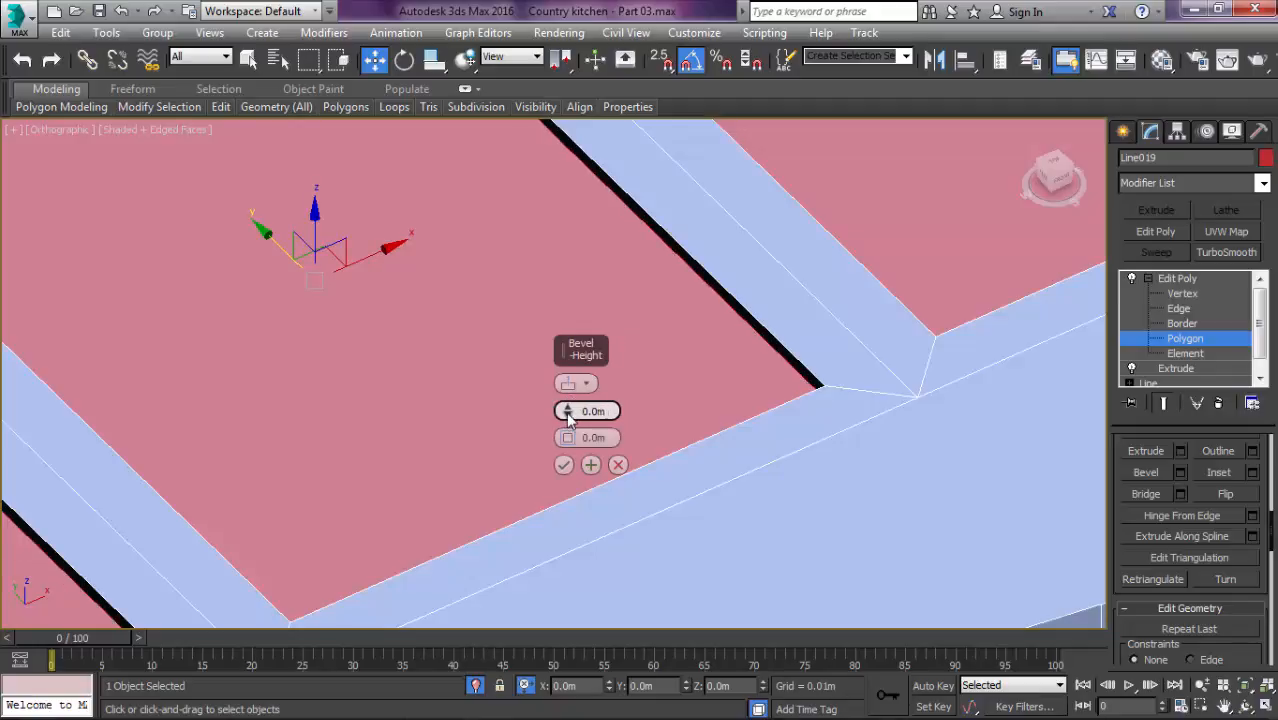
left_click(602, 438)
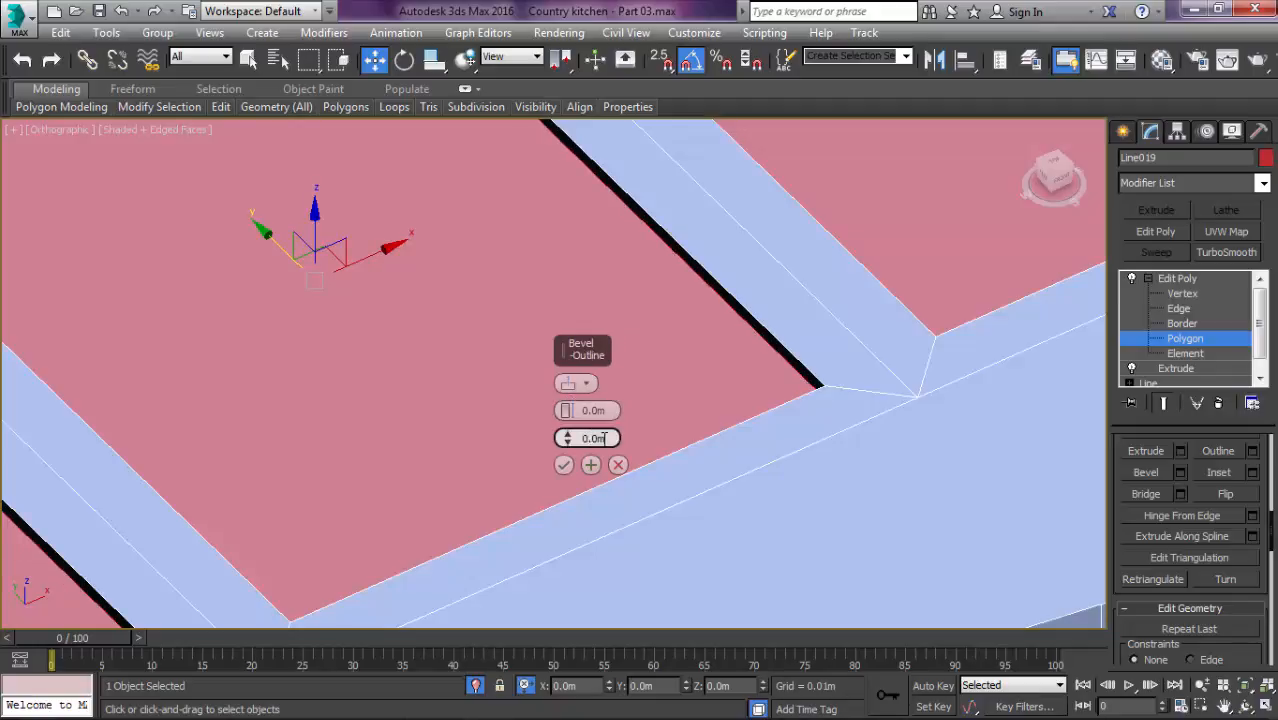
left_click_drag(607, 439, 538, 431)
type("0.")
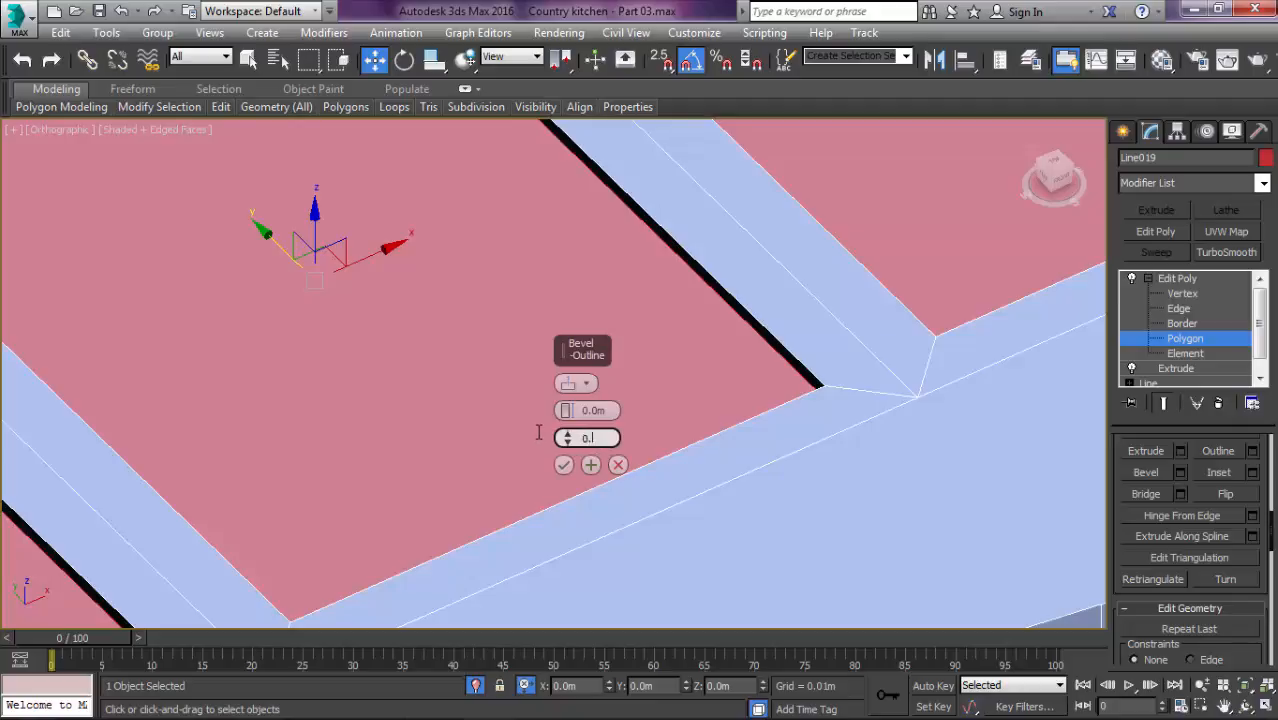
key("Return")
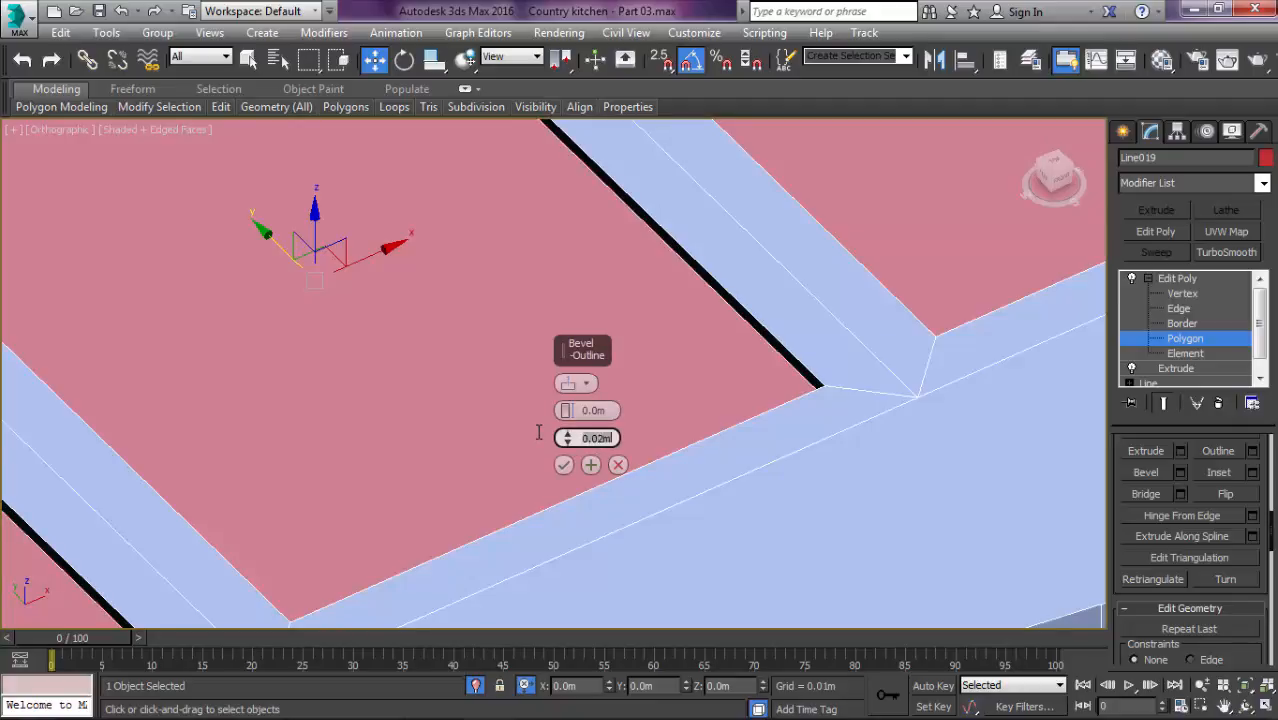
type("-0.02")
key("Return")
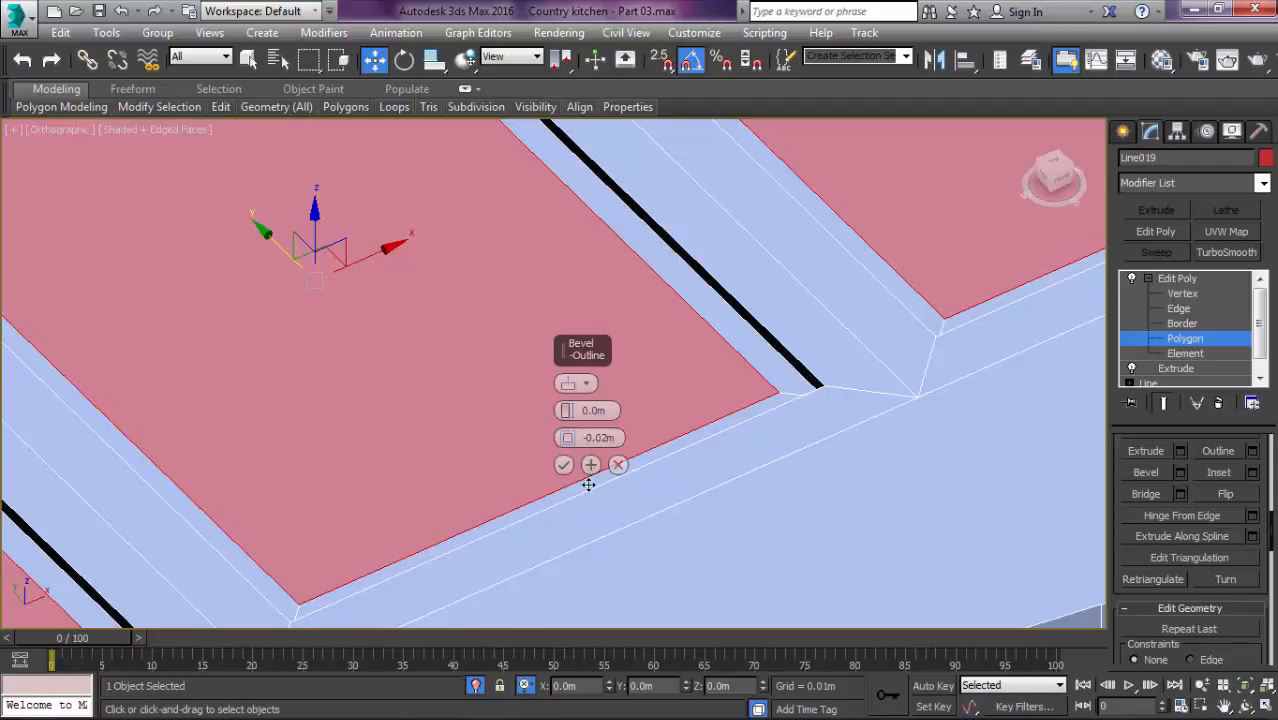
left_click(590, 466)
Step: Raise the three door polygons with a bevel of height 0.005 m and outline 0 m
right_click(565, 440)
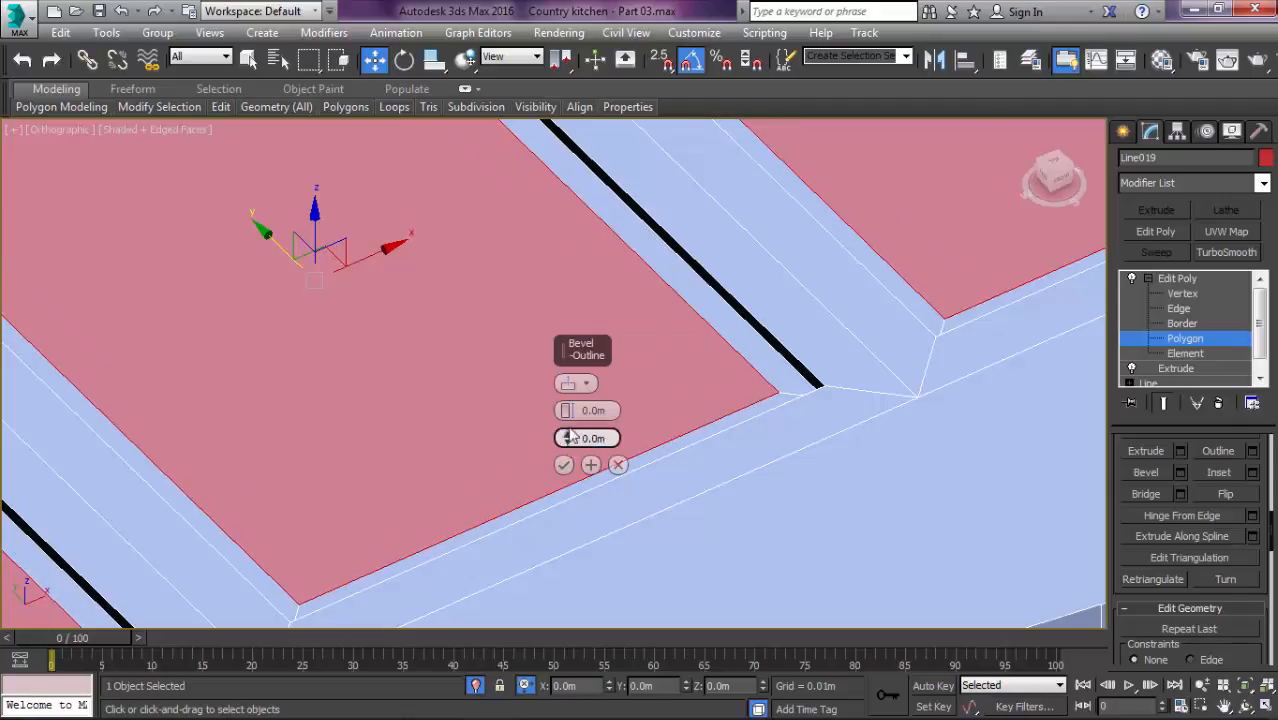
left_click_drag(567, 411, 572, 395)
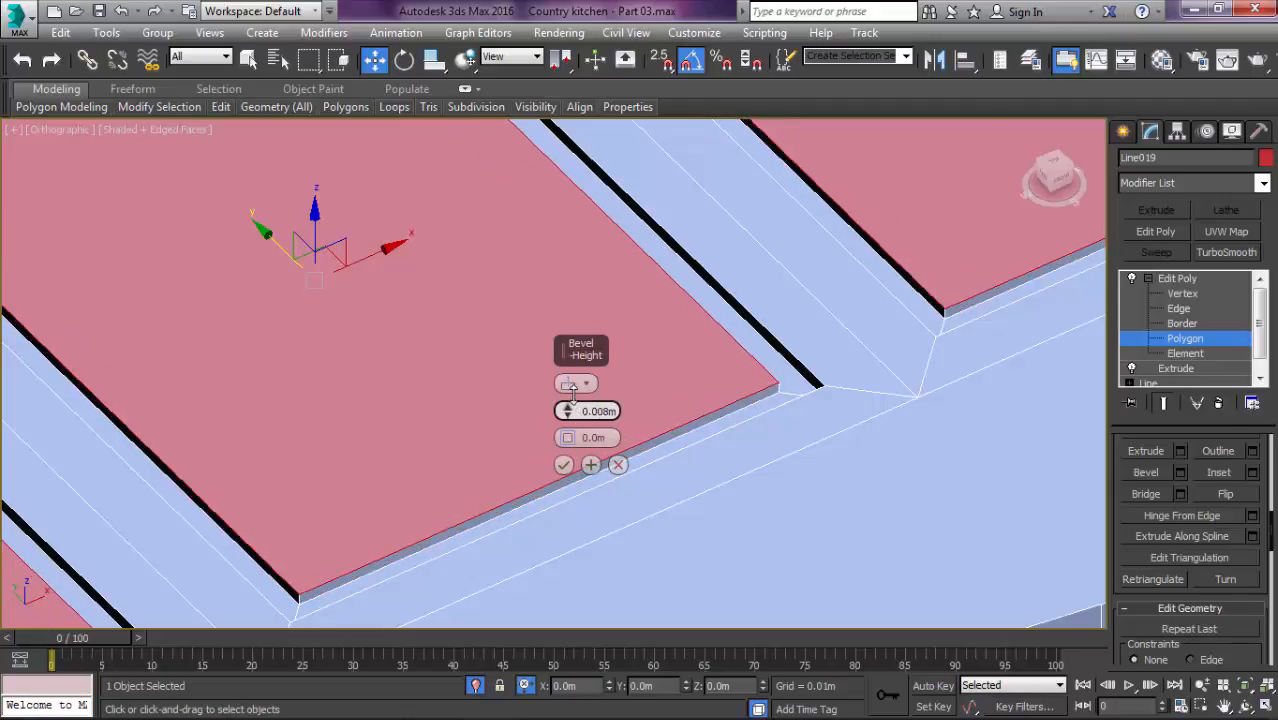
double_click(594, 411)
type("0.005")
key("Return")
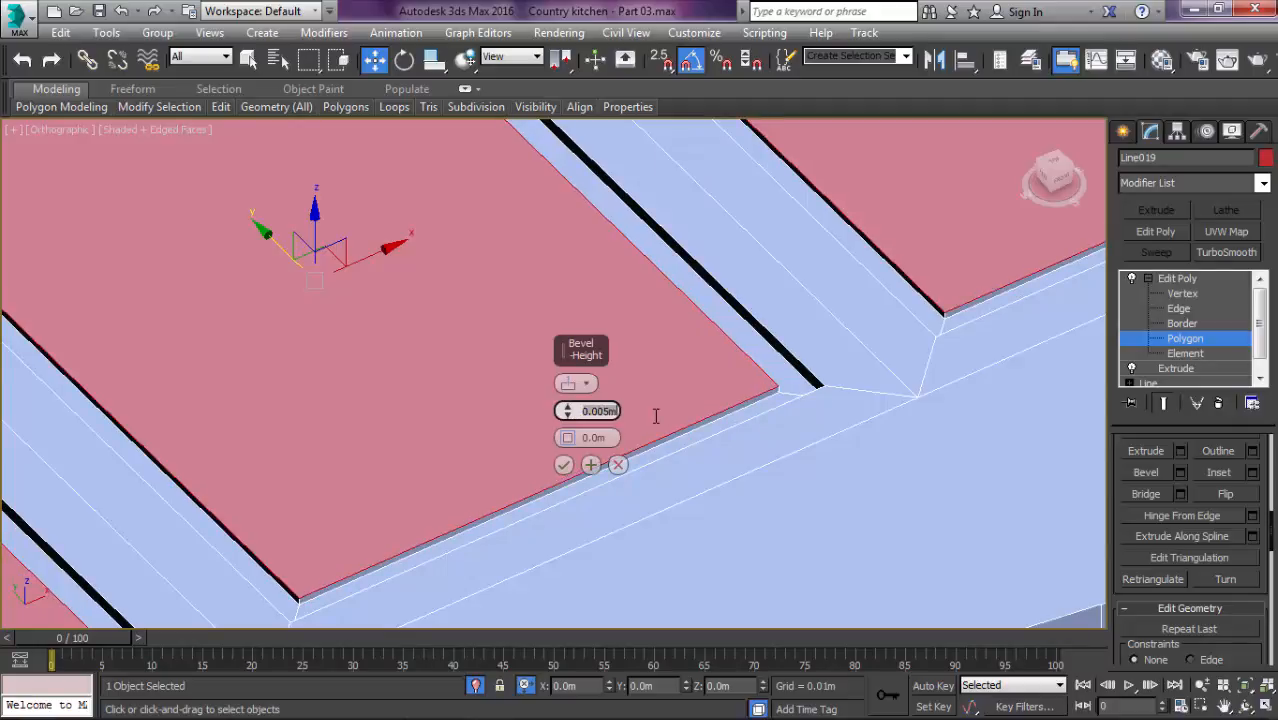
left_click(590, 465)
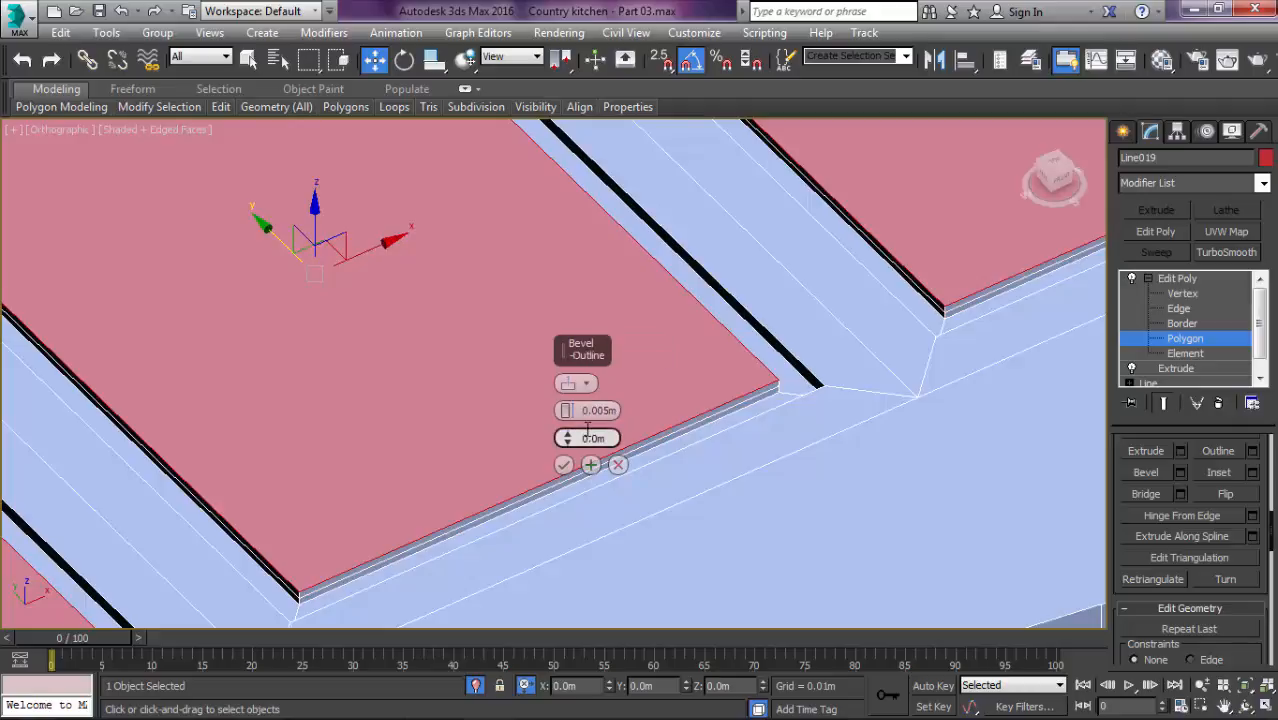
Step: Set the bevel outline to -0.005 m at 0.005 m height and apply it to the door polygons
left_click(584, 433)
type("-0.005")
key("Return")
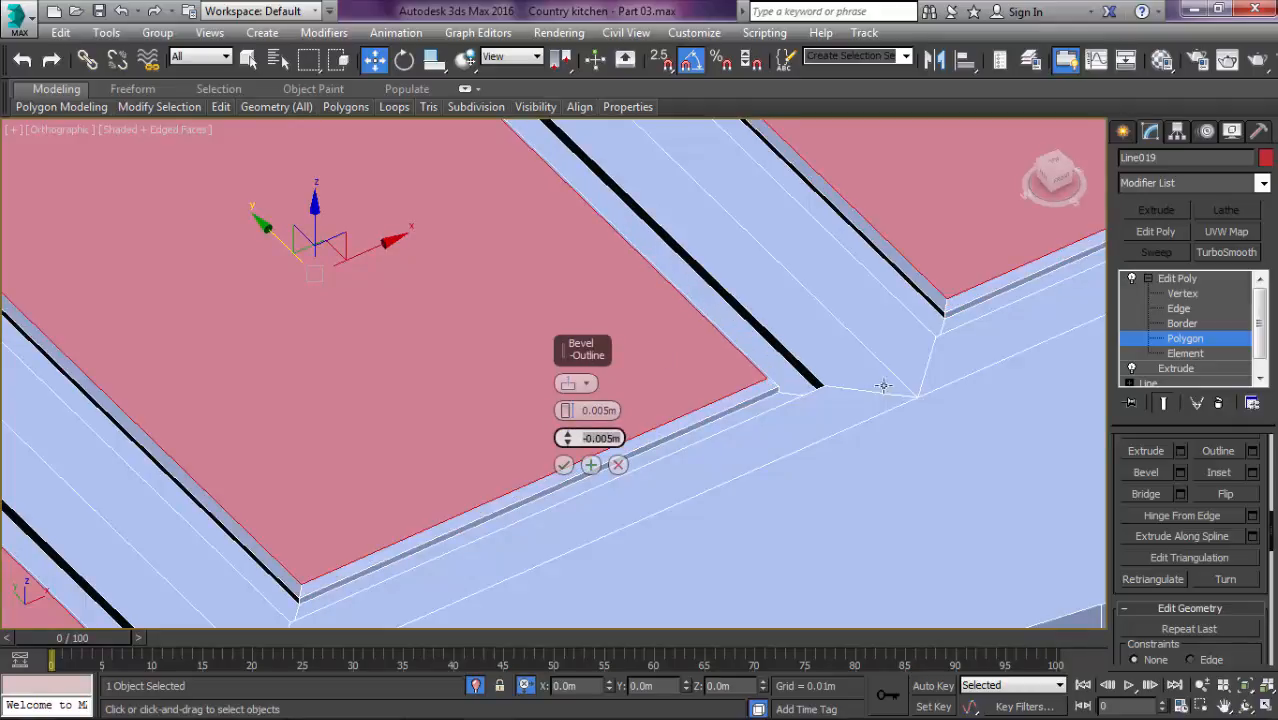
left_click(586, 465)
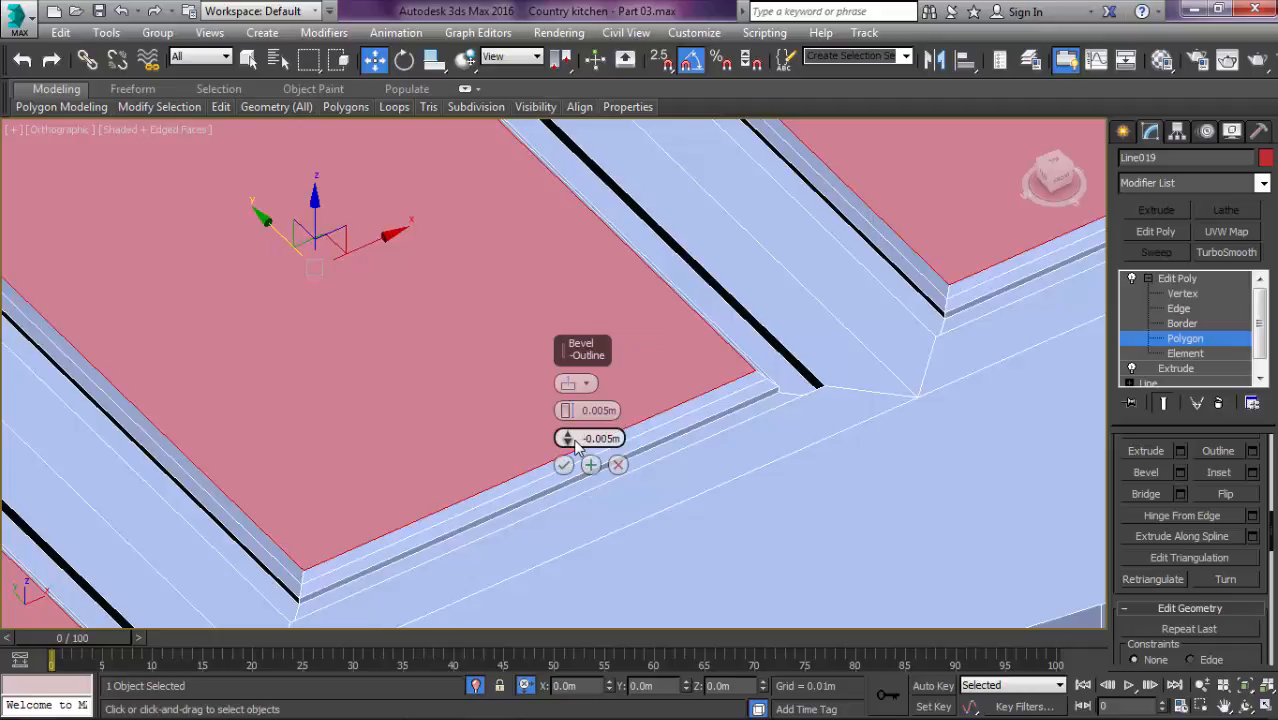
Step: Finish the door polygons with a bevel of 0.005 m height and 0 m outline
mouse_move(566, 411)
left_mouse_down()
mouse_move(563, 398)
mouse_move(565, 412)
left_mouse_up()
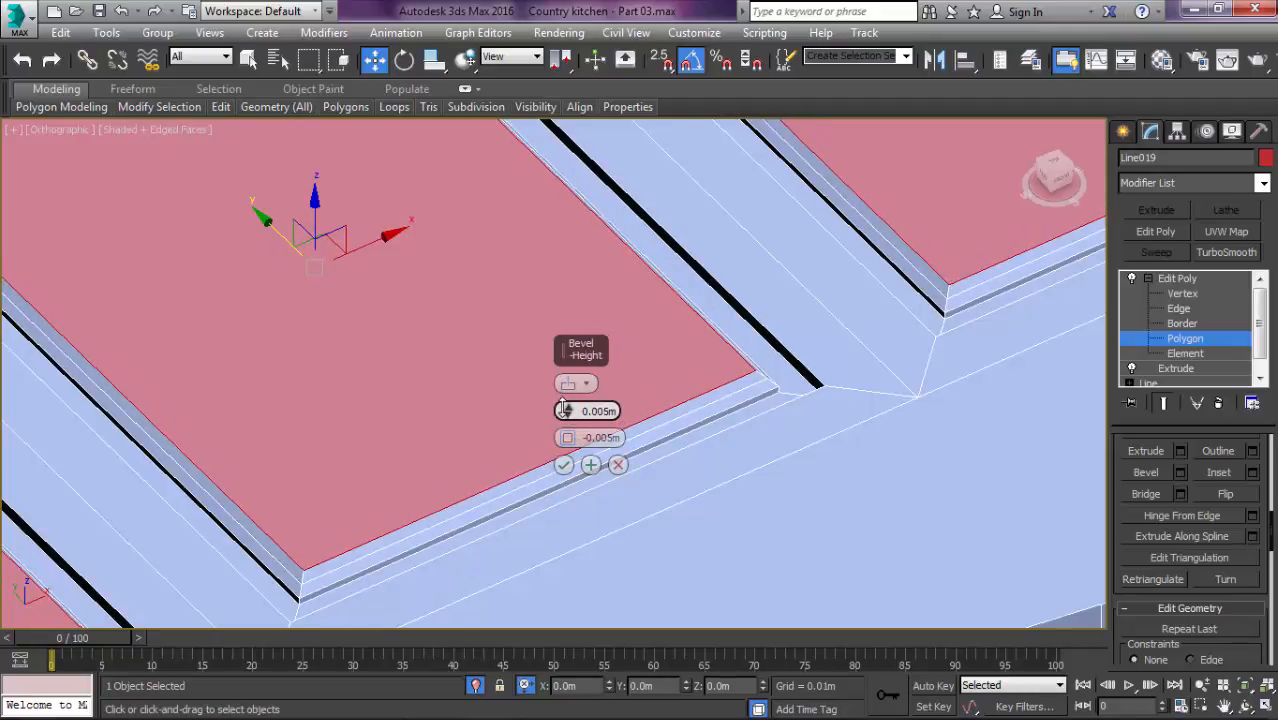
right_click(566, 440)
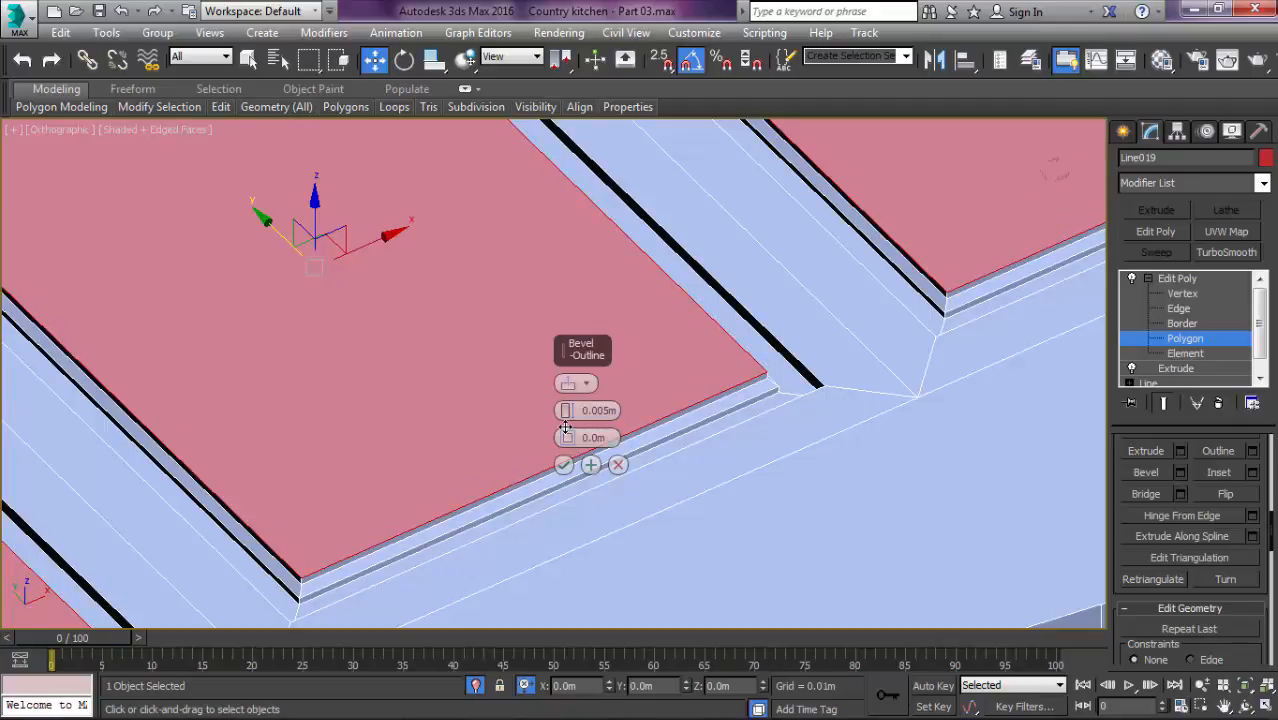
left_click(563, 464)
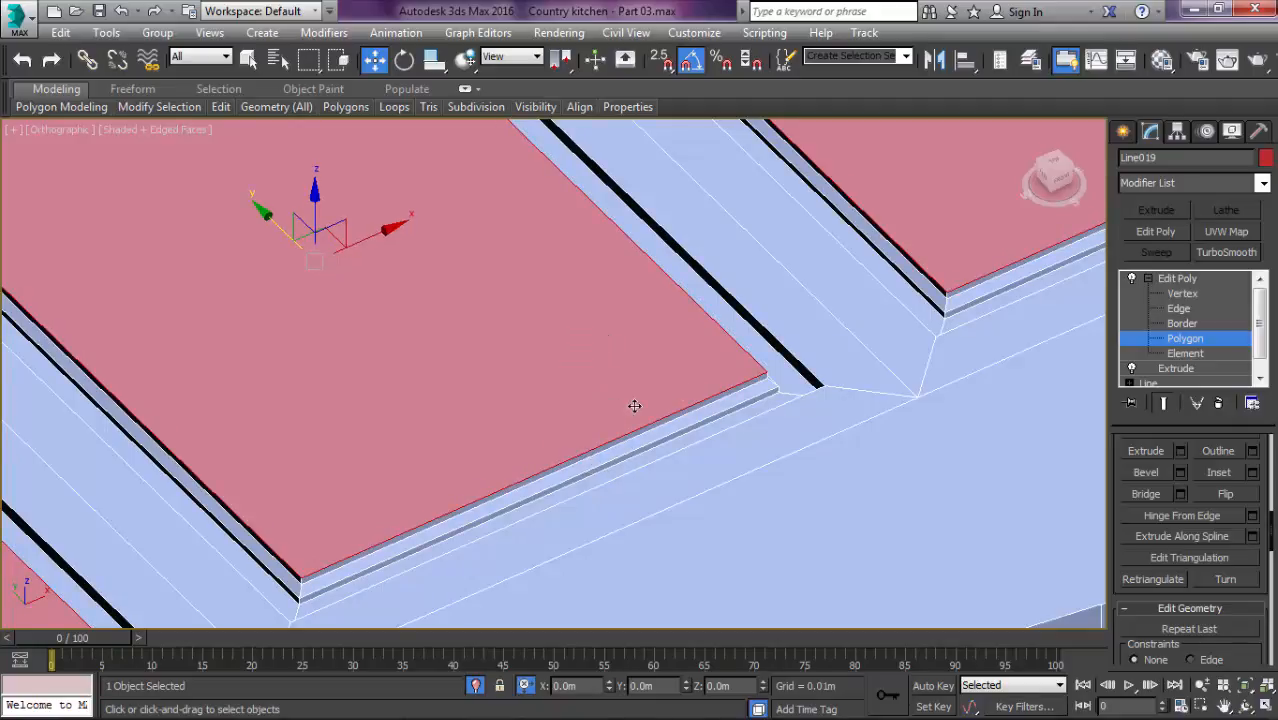
Step: Leave polygon editing, examine the beveled doors shaded without edges, then show the panel from the top with edged faces
scroll(640, 400, "down", 6)
key("4")
key("F4")
middle_click_drag(794, 260, 636, 309, "alt")
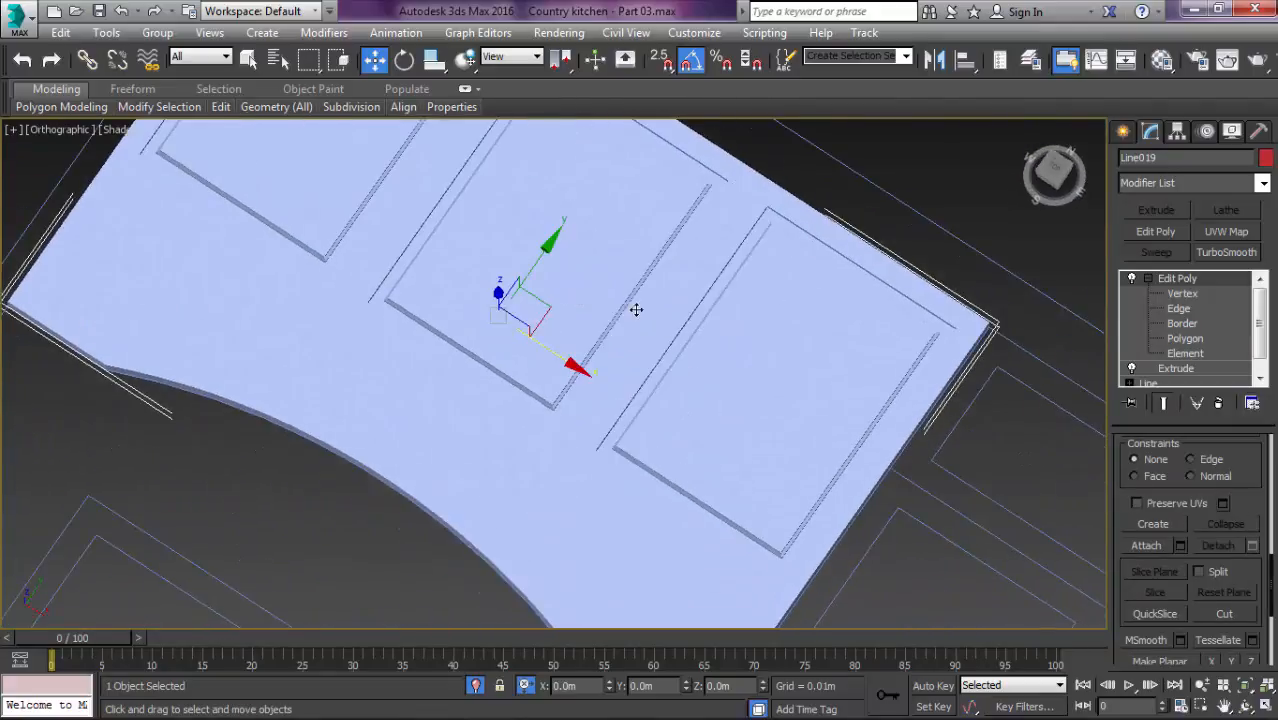
key("t")
key("F4")
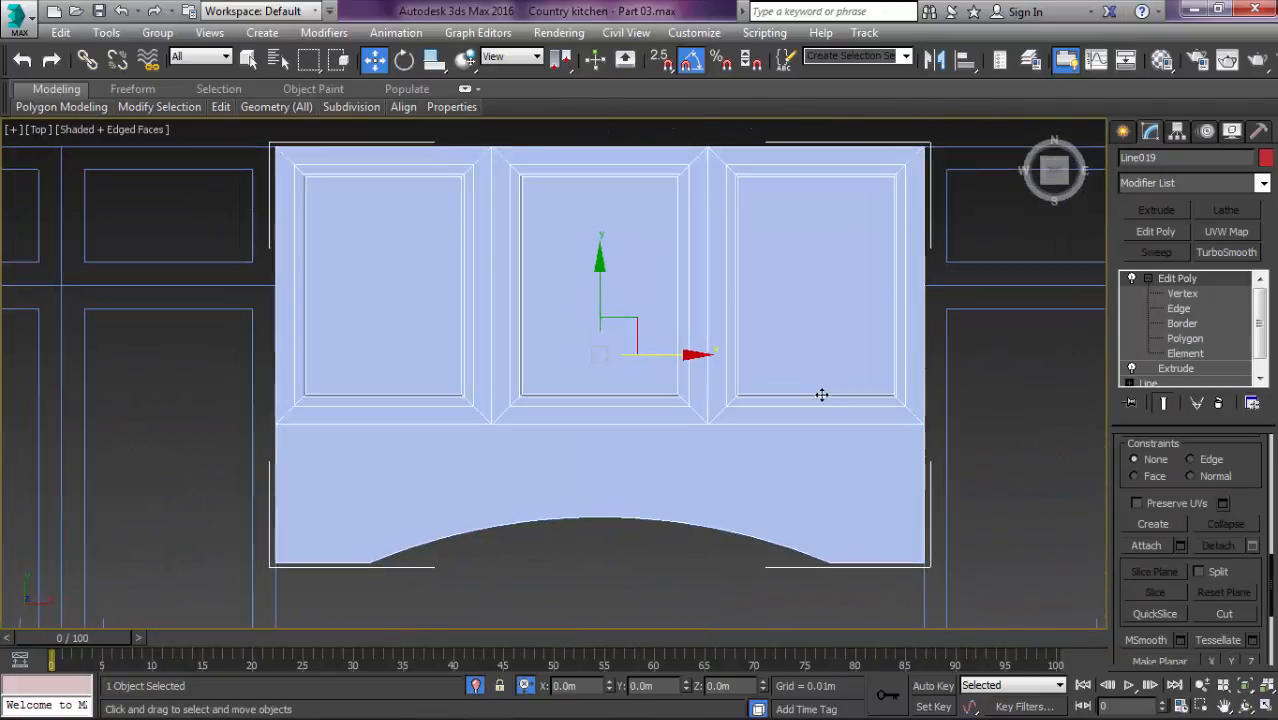
Step: Select the polygons of the arched lower part of the hood panel and check the selection from an angled view
key("4")
middle_click_drag(1055, 416, 850, 376)
left_click_drag(309, 543, 229, 544)
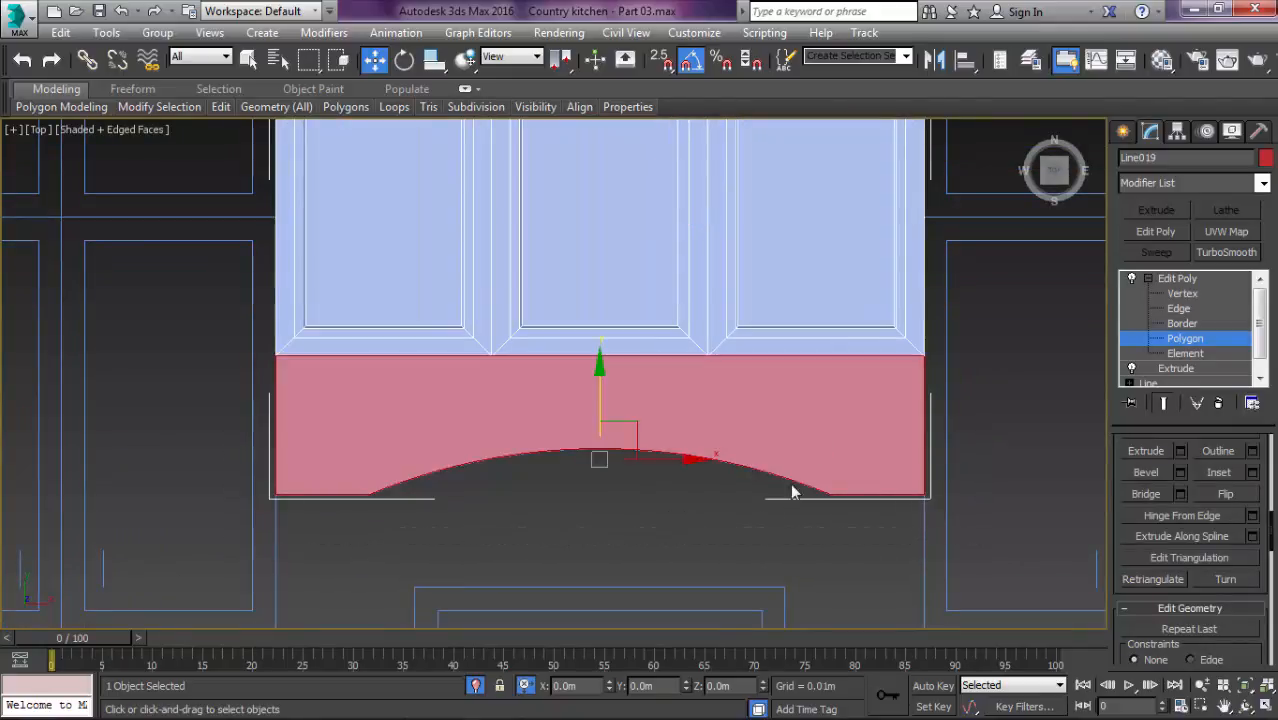
middle_click_drag(930, 430, 884, 325, "alt")
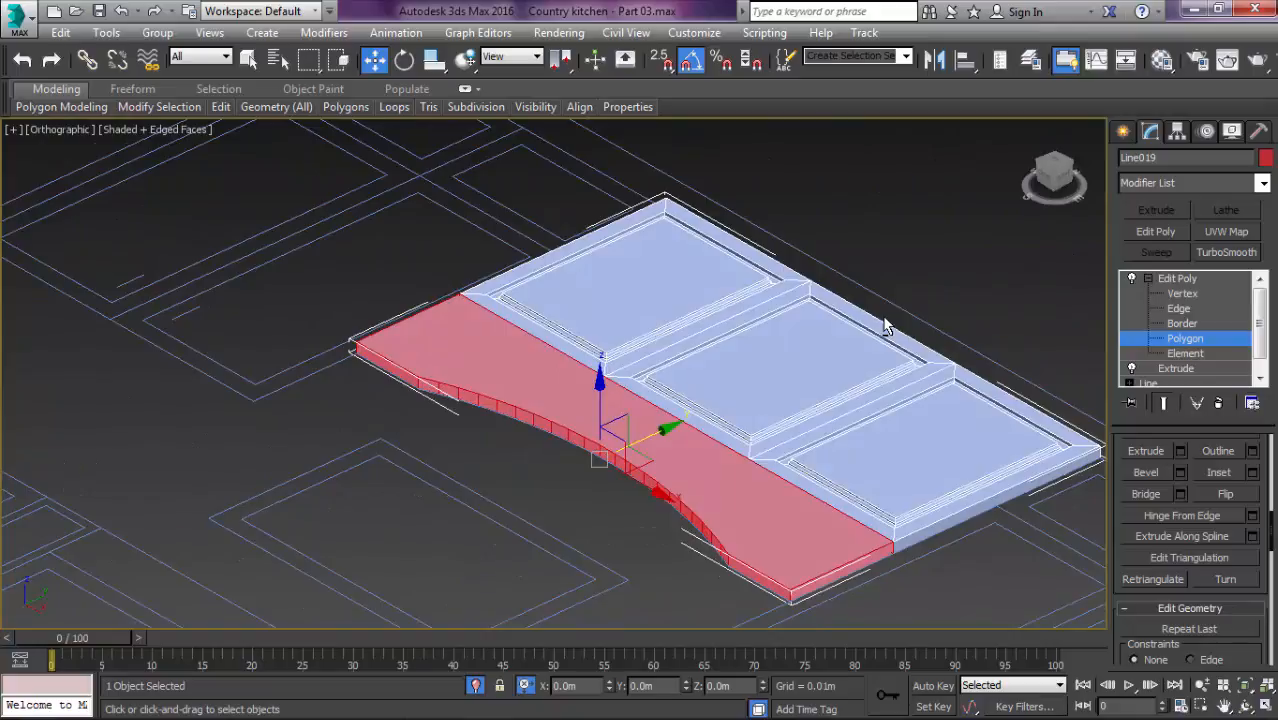
key("t")
scroll(850, 443, "down", 2)
middle_click_drag(836, 388, 836, 487)
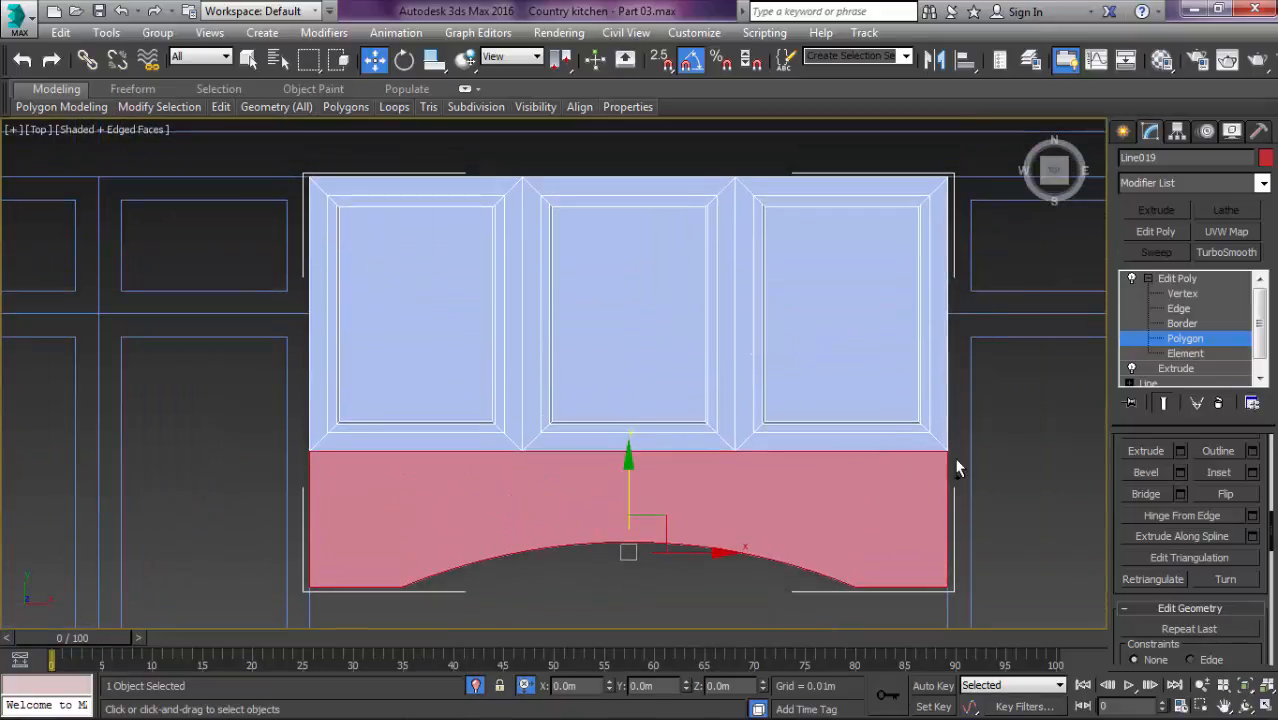
Step: Select the arched part and the horizontal frame strips above and below all three doors, excluding the vertical strips and door centres
left_click_drag(872, 168, 800, 556)
left_click_drag(639, 219, 590, 577, "ctrl")
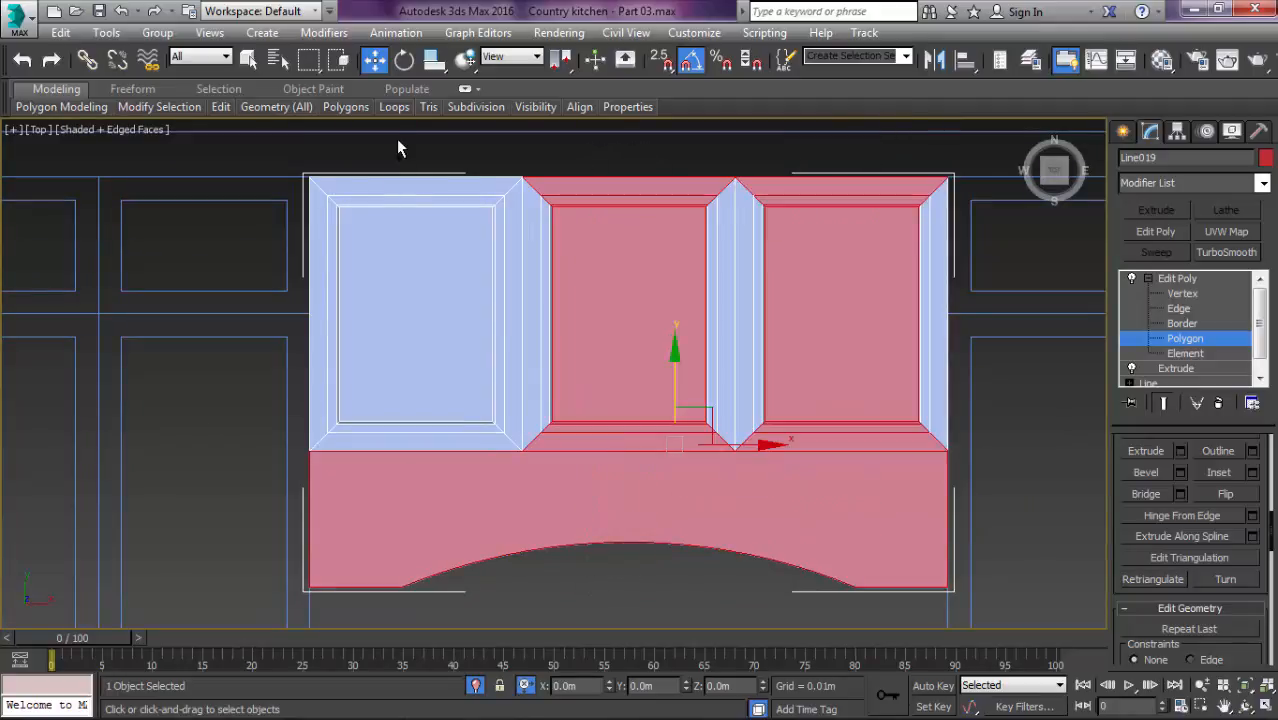
left_click_drag(364, 465, 363, 502, "ctrl")
left_click_drag(198, 278, 1019, 323, "alt")
Step: Deselect the thin inner edge polygons between the door centres and the upper horizontal frame strips
scroll(895, 203, "up", 5)
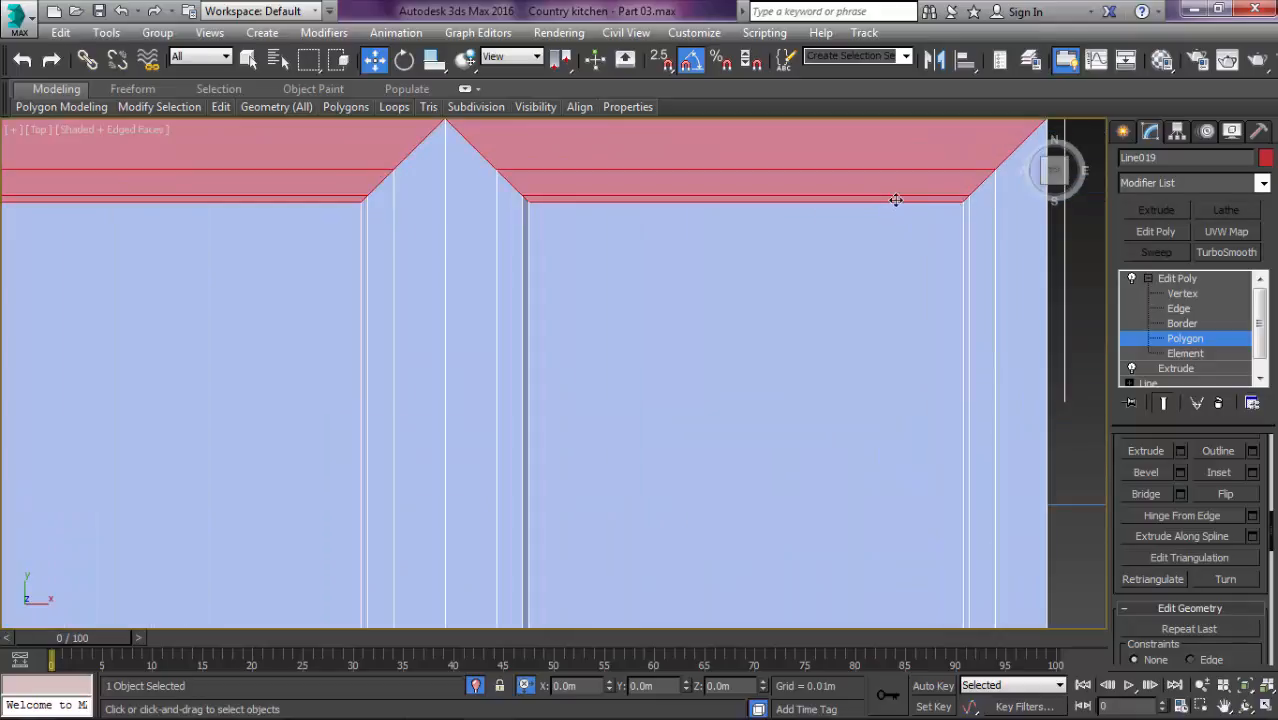
key("q")
left_click(895, 200, "alt")
left_click(337, 202, "alt")
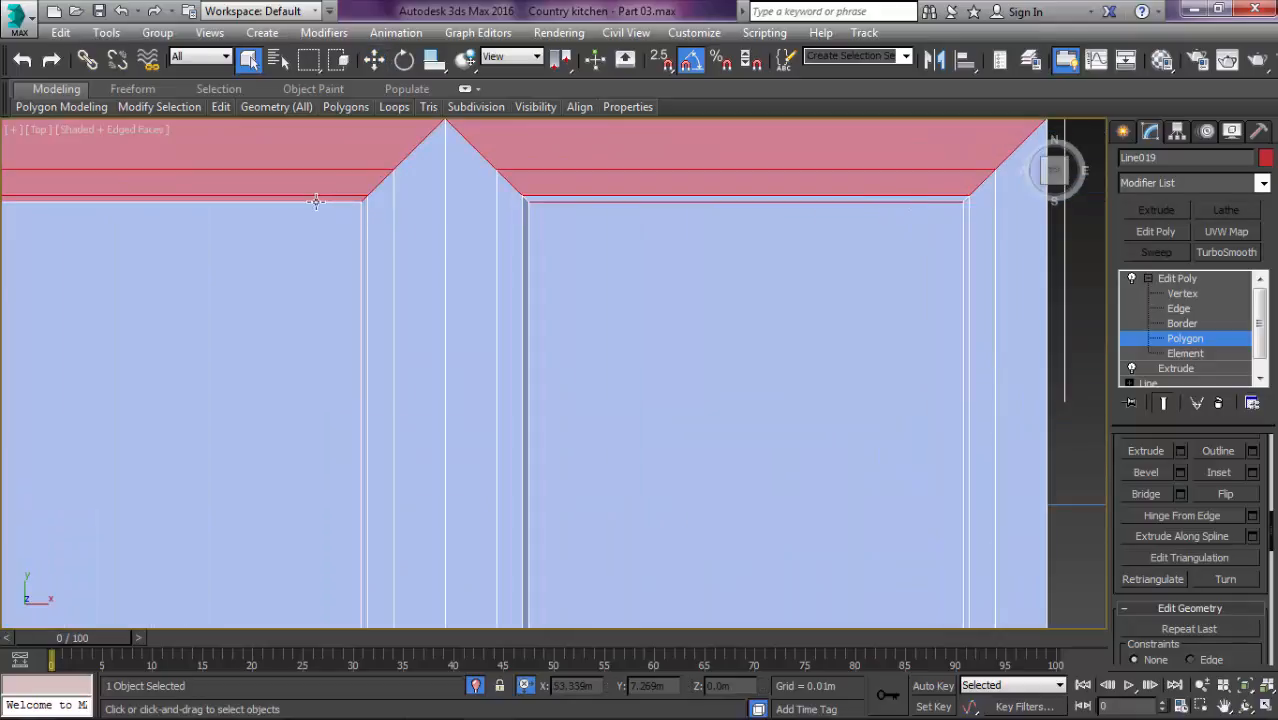
scroll(326, 203, "down", 4)
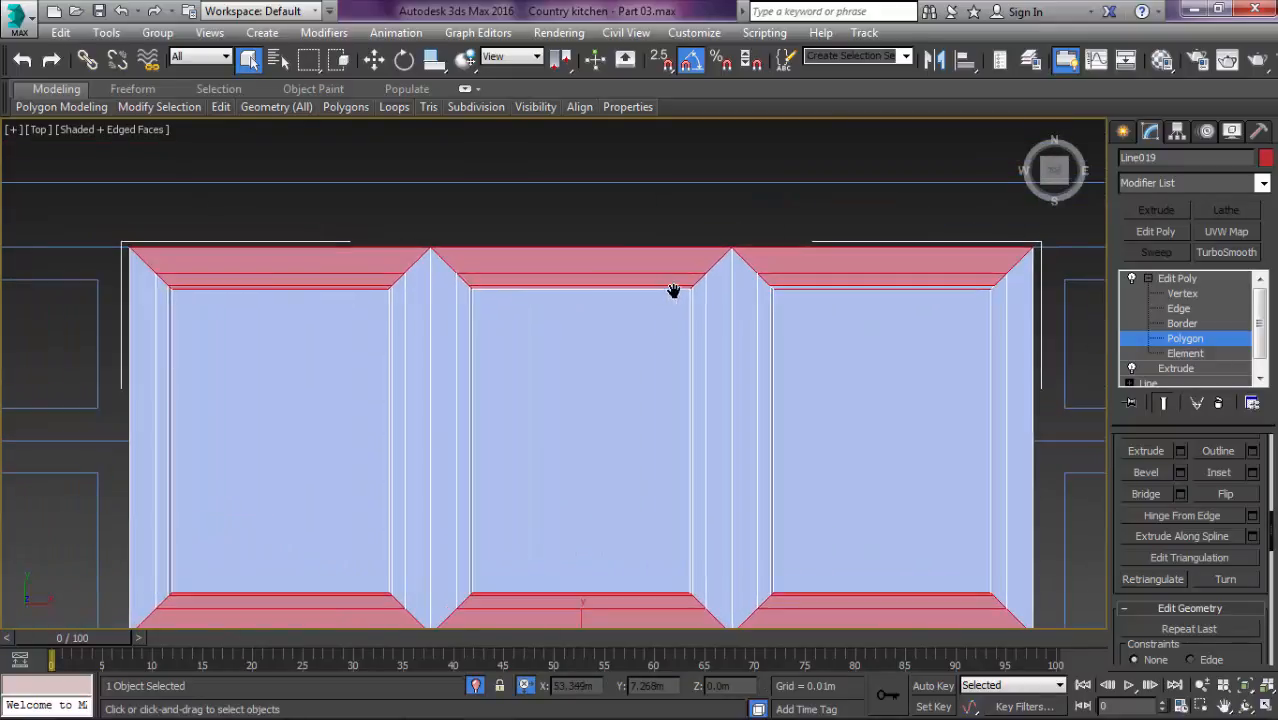
Step: Remove the remaining door-centre and inner edge polygons from the selection, keeping the arched part and the horizontal frame strips
scroll(150, 280, "up", 3)
left_click_drag(115, 295, 1112, 428, "alt")
middle_click_drag(924, 368, 628, 163)
scroll(380, 342, "down", 2)
scroll(379, 294, "up", 2)
middle_click_drag(160, 321, 290, 325)
scroll(290, 325, "down", 1)
left_click_drag(62, 278, 1040, 368, "alt")
key("ctrl+z")
left_click_drag(94, 272, 1022, 373)
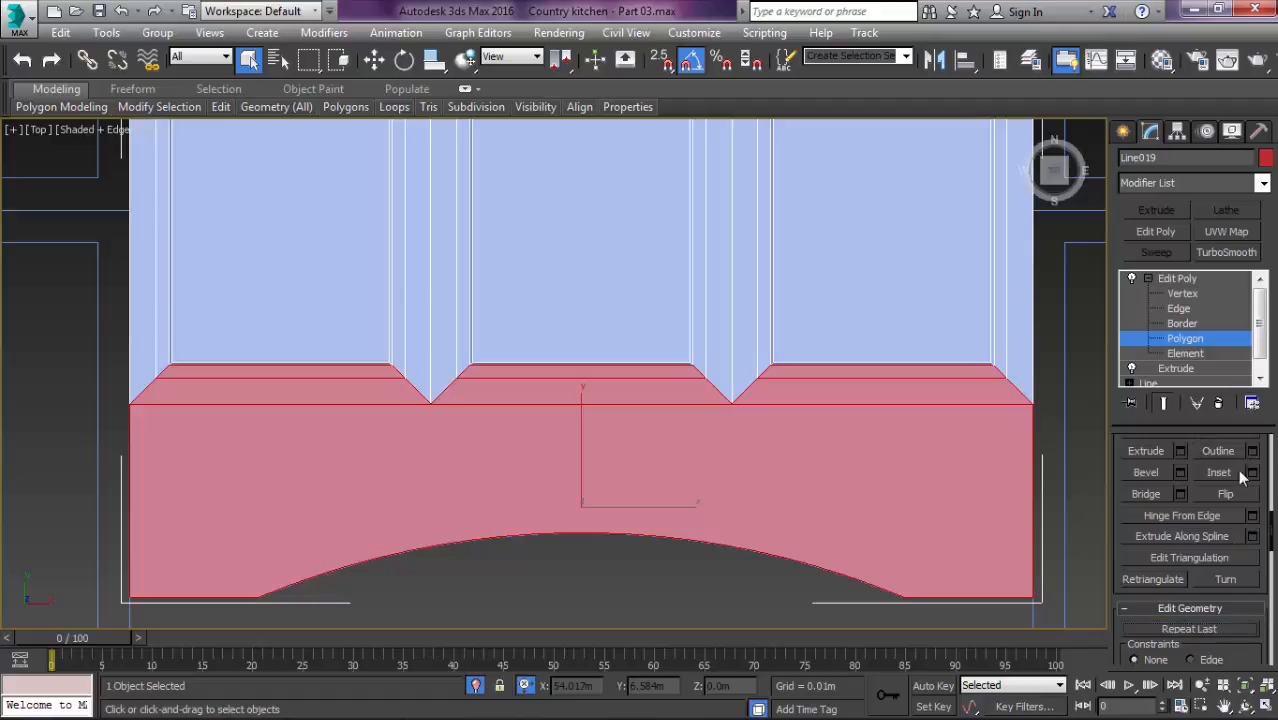
Step: Assign material ID 1 to the selected arched part and horizontal frame strips
scroll(1254, 652, "down", 5)
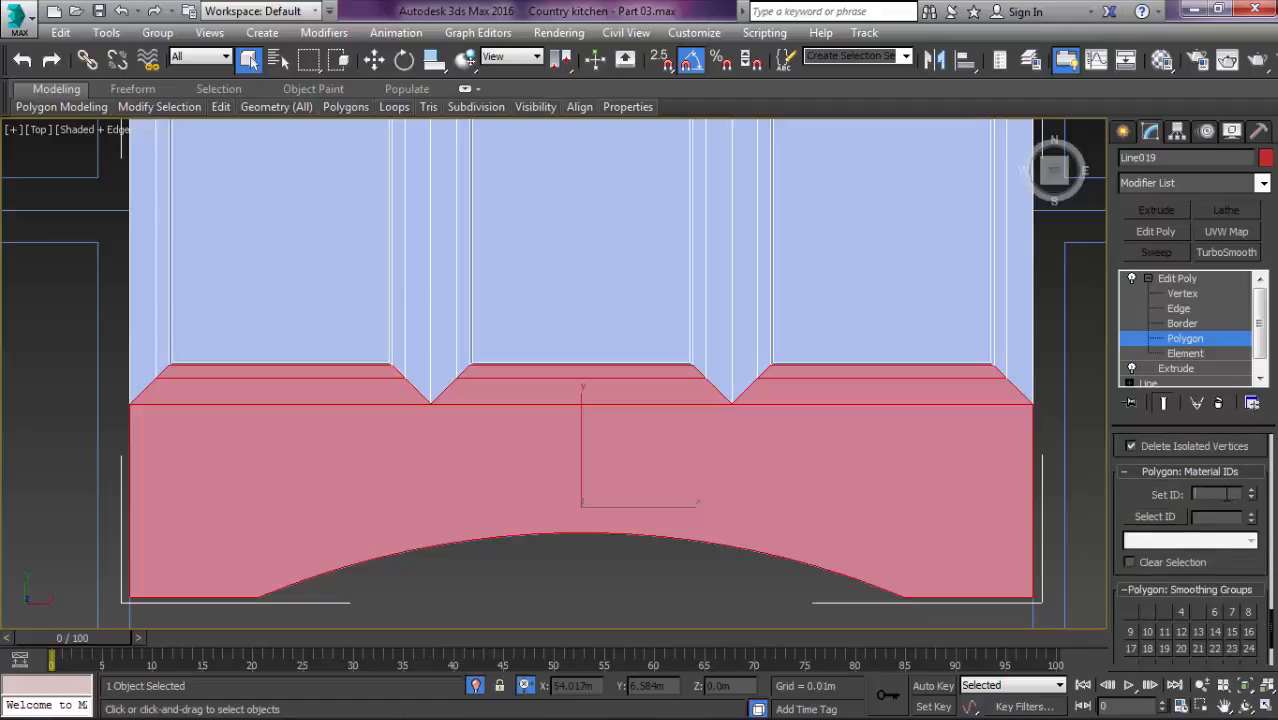
scroll(776, 360, "down", 5)
scroll(785, 386, "up", 3)
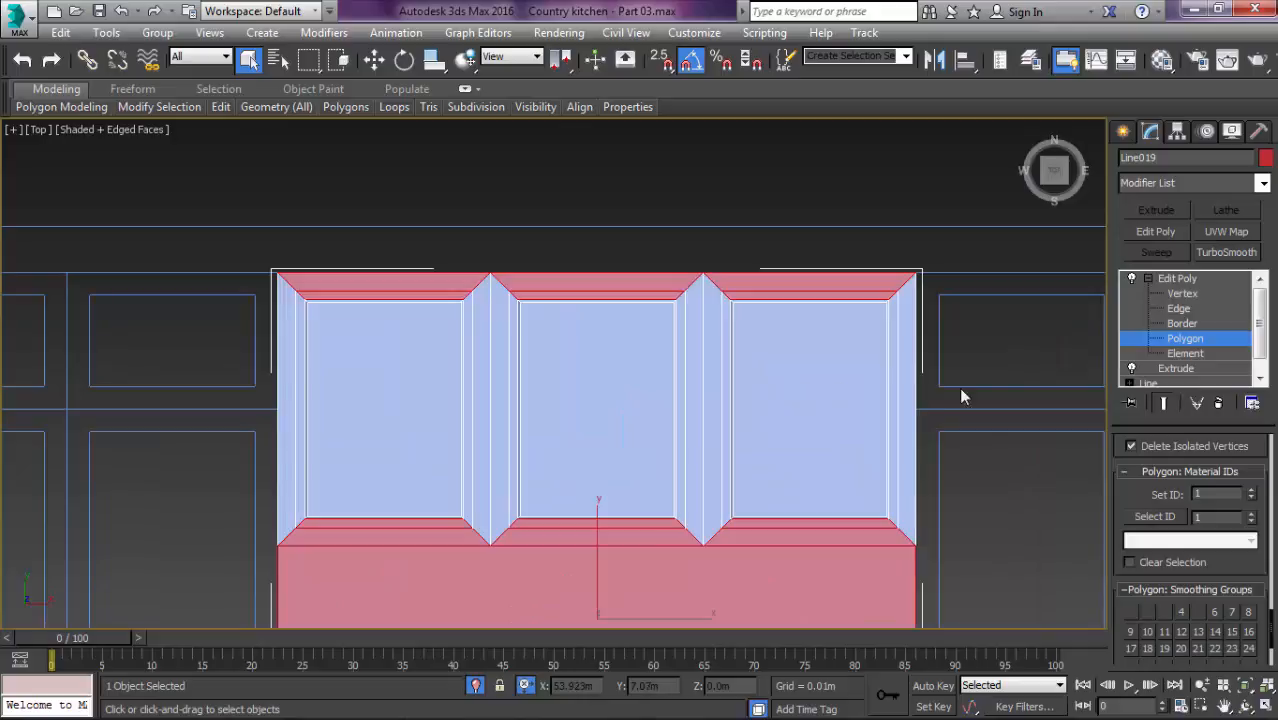
Step: Select the polygons across the middle of all three doors and exclude the door centres, leaving the vertical frame strips
left_click_drag(1019, 364, 245, 406)
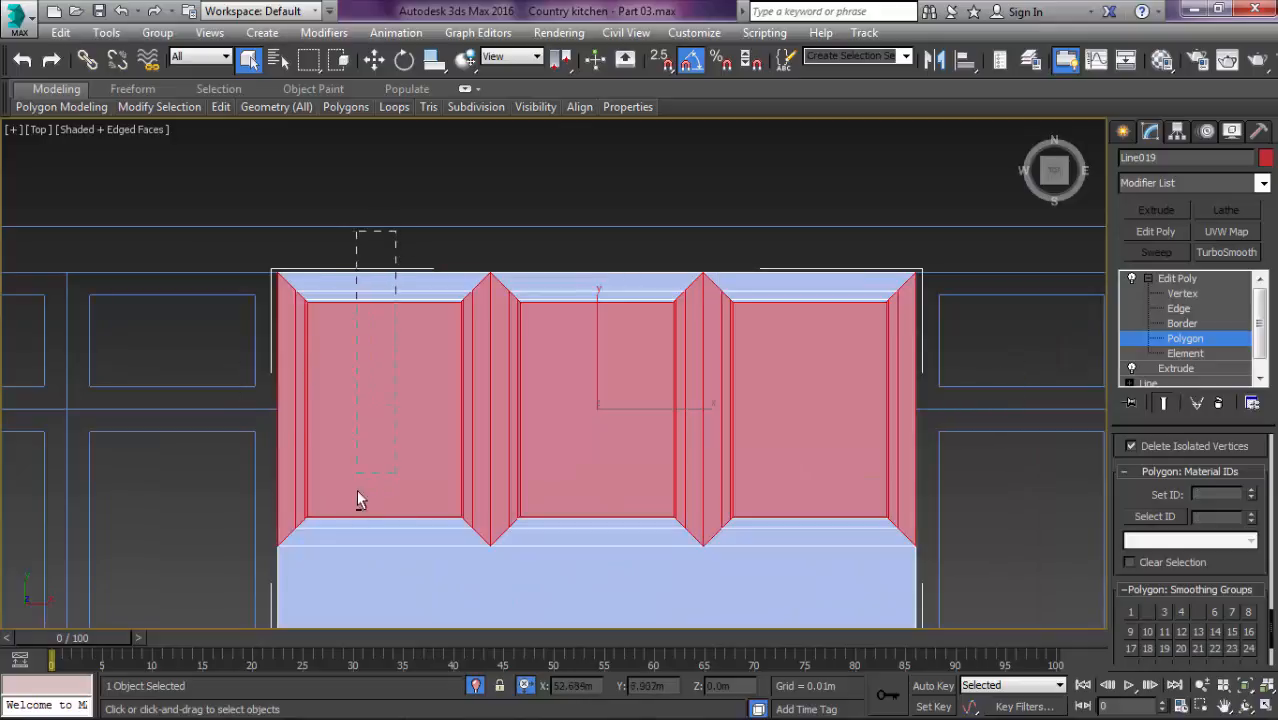
left_click_drag(357, 492, 358, 488, "alt")
left_click(601, 468, "alt")
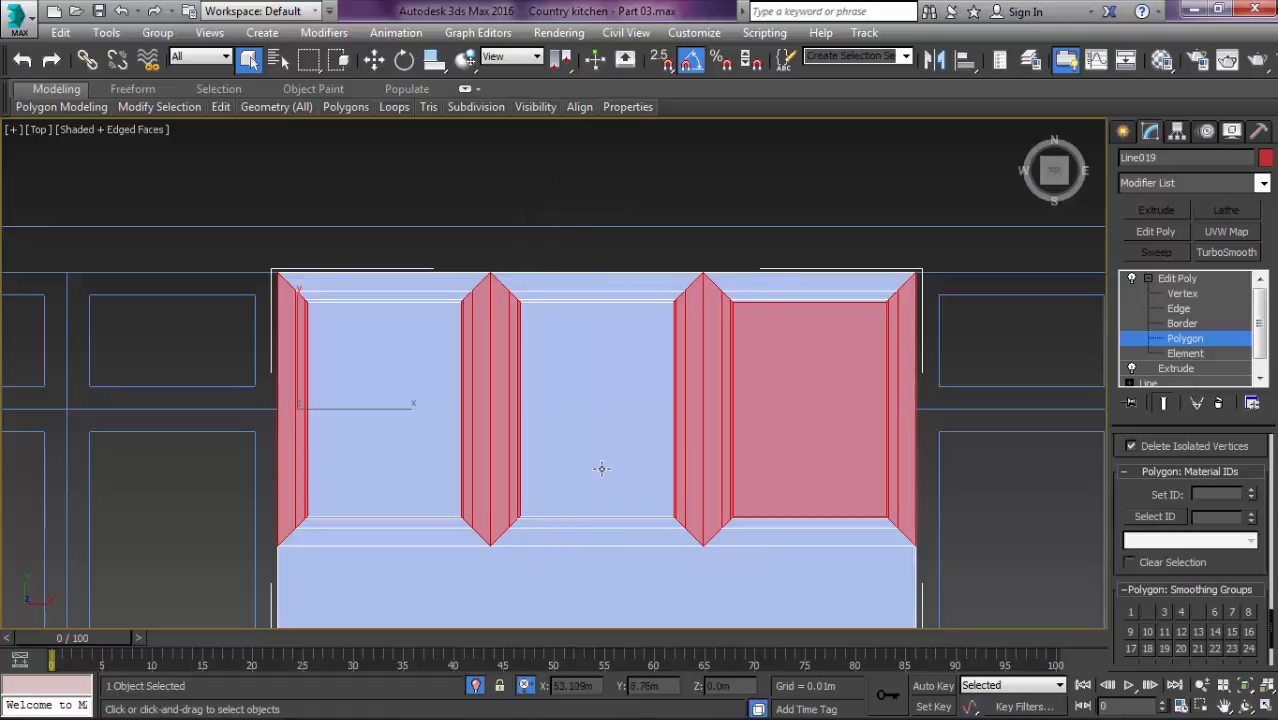
left_click(790, 338, "alt")
Step: Deselect the thin inner edge polygons beside each door centre so only the vertical frame strips stay selected
scroll(440, 313, "up", 5)
left_click_drag(448, 216, 514, 397)
scroll(514, 397, "down", 5)
middle_click_drag(514, 397, 733, 345)
scroll(638, 354, "up", 5)
left_click_drag(373, 338, 359, 352, "alt")
scroll(431, 314, "down", 5)
middle_click_drag(658, 318, 508, 300)
scroll(604, 255, "up", 5)
left_click_drag(576, 208, 606, 306, "alt")
left_click_drag(850, 224, 772, 368, "alt")
scroll(824, 368, "down", 5)
middle_click_drag(915, 356, 684, 322)
scroll(684, 322, "up", 5)
left_click_drag(782, 173, 883, 345, "alt")
scroll(883, 345, "down", 5)
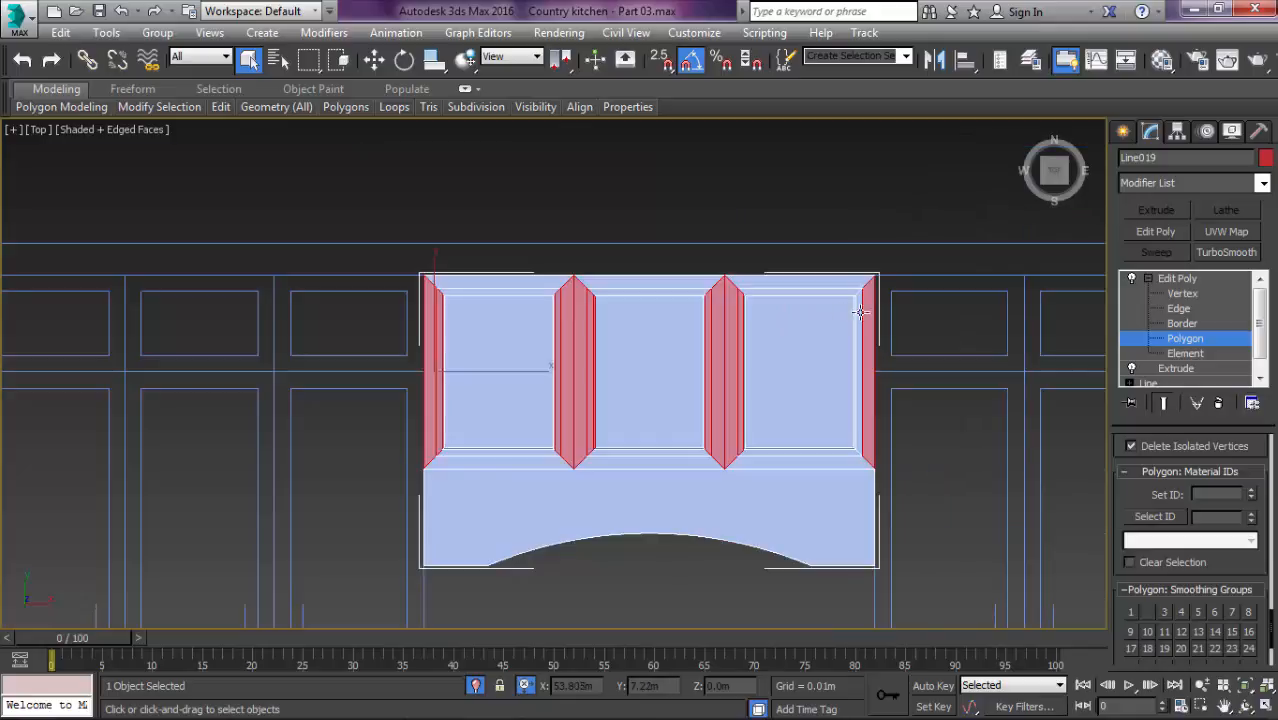
Step: Check the selection of vertical frame strips and assign material ID 2 to it
scroll(900, 311, "up", 5)
scroll(785, 362, "down", 5)
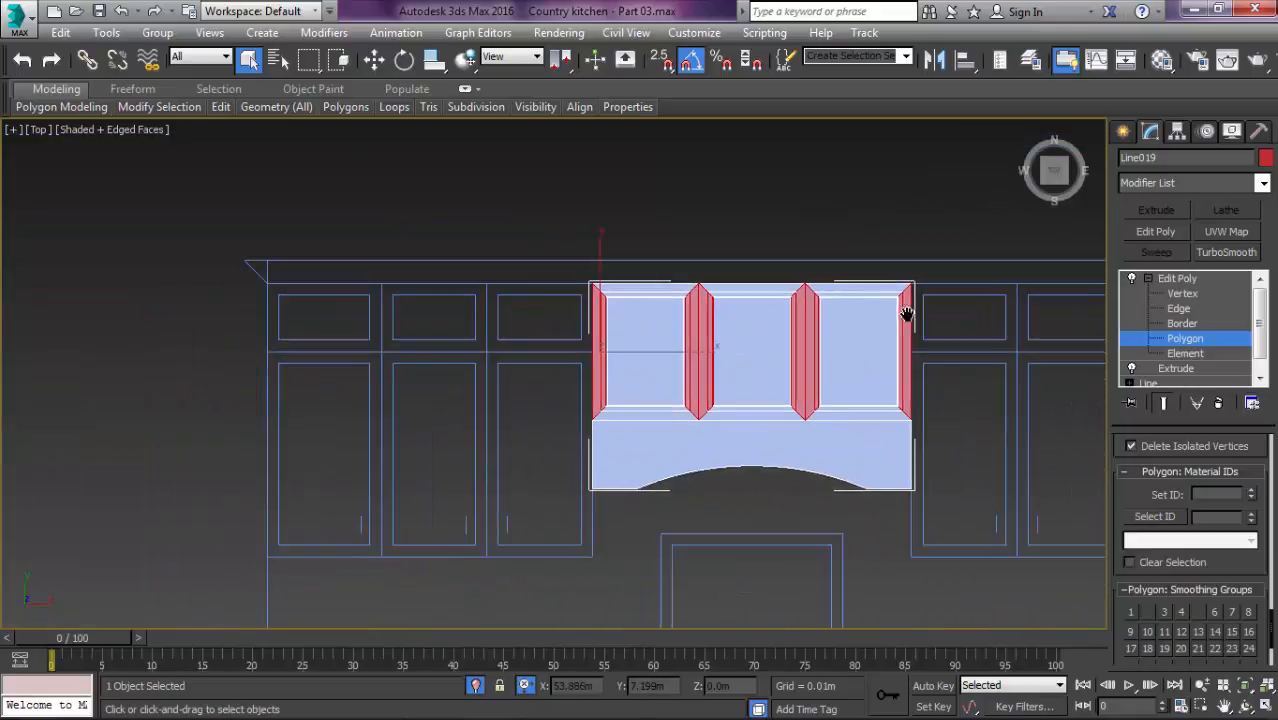
scroll(811, 325, "up", 5)
middle_click_drag(864, 370, 771, 316)
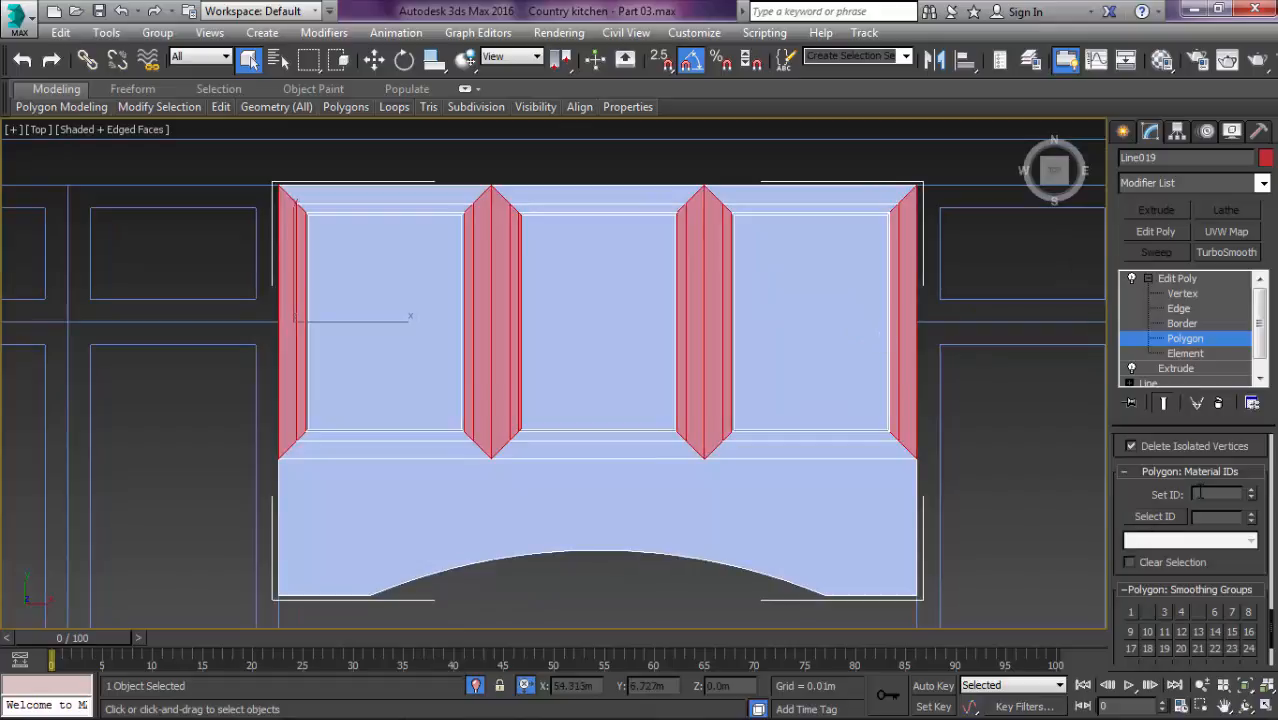
key("Return")
middle_click_drag(920, 445, 848, 465)
middle_click_drag(622, 405, 722, 407)
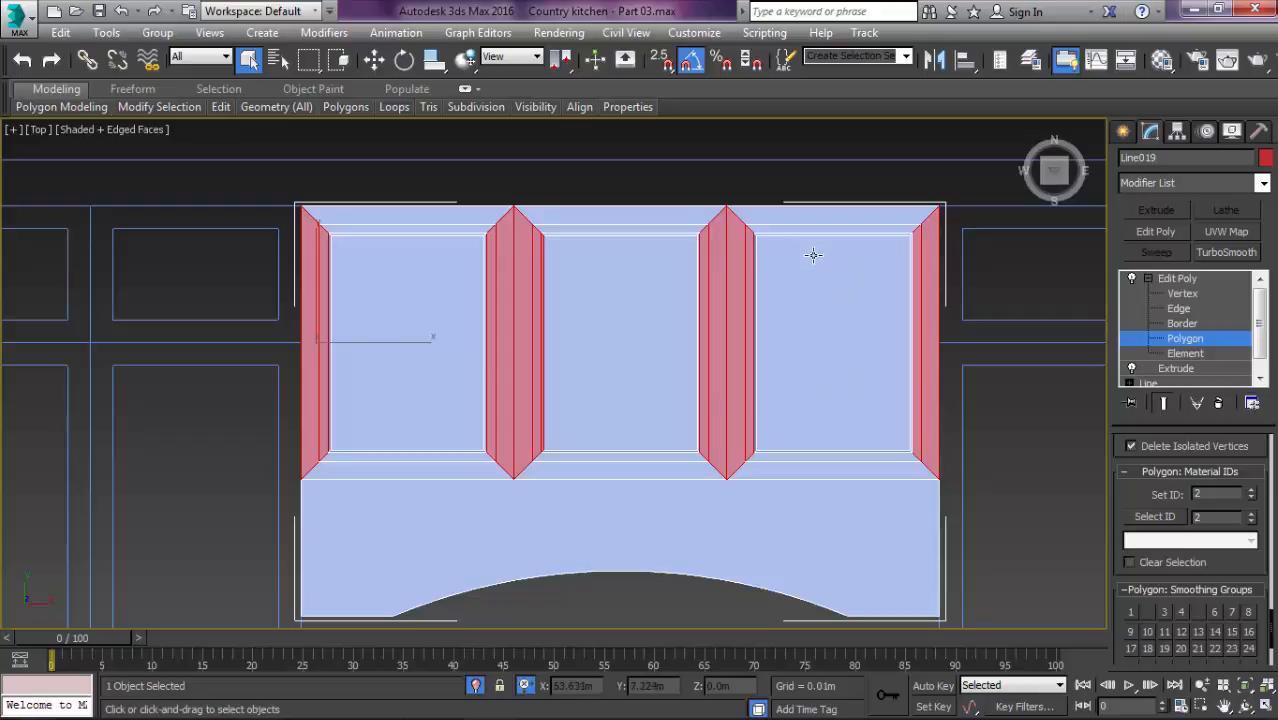
Step: Select the centre polygons of all three doors and grow the selection twice to include their raised bevel edges
scroll(813, 255, "up", 2)
left_click(785, 271)
left_click(519, 288, "ctrl")
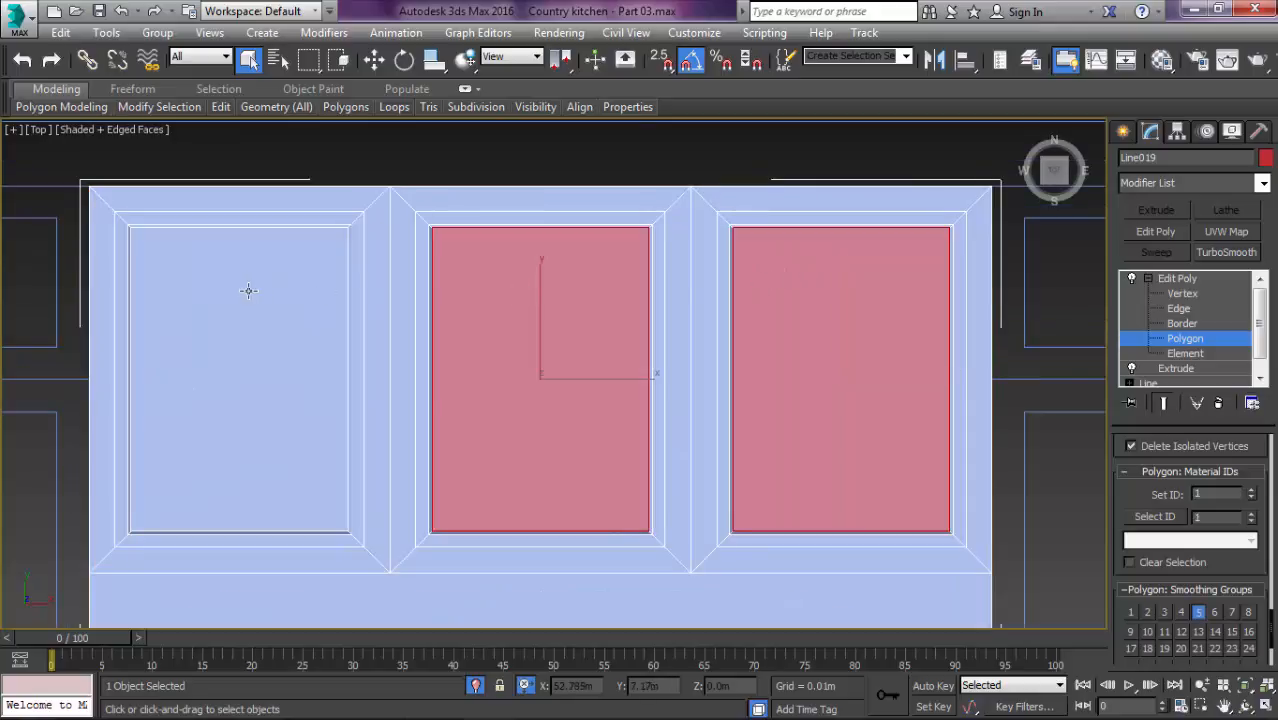
left_click(249, 291, "ctrl")
scroll(1169, 551, "up", 5)
scroll(1189, 545, "up", 5)
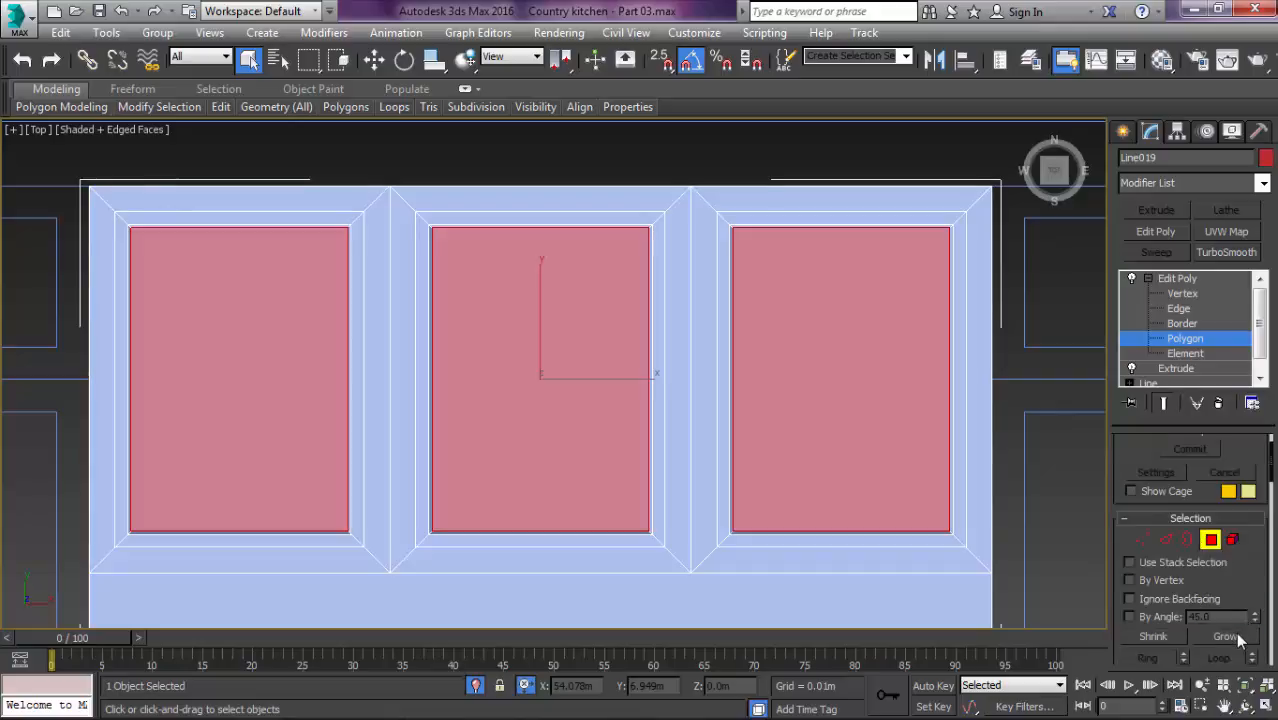
left_click(1226, 637)
middle_click_drag(1012, 399, 921, 448, "alt")
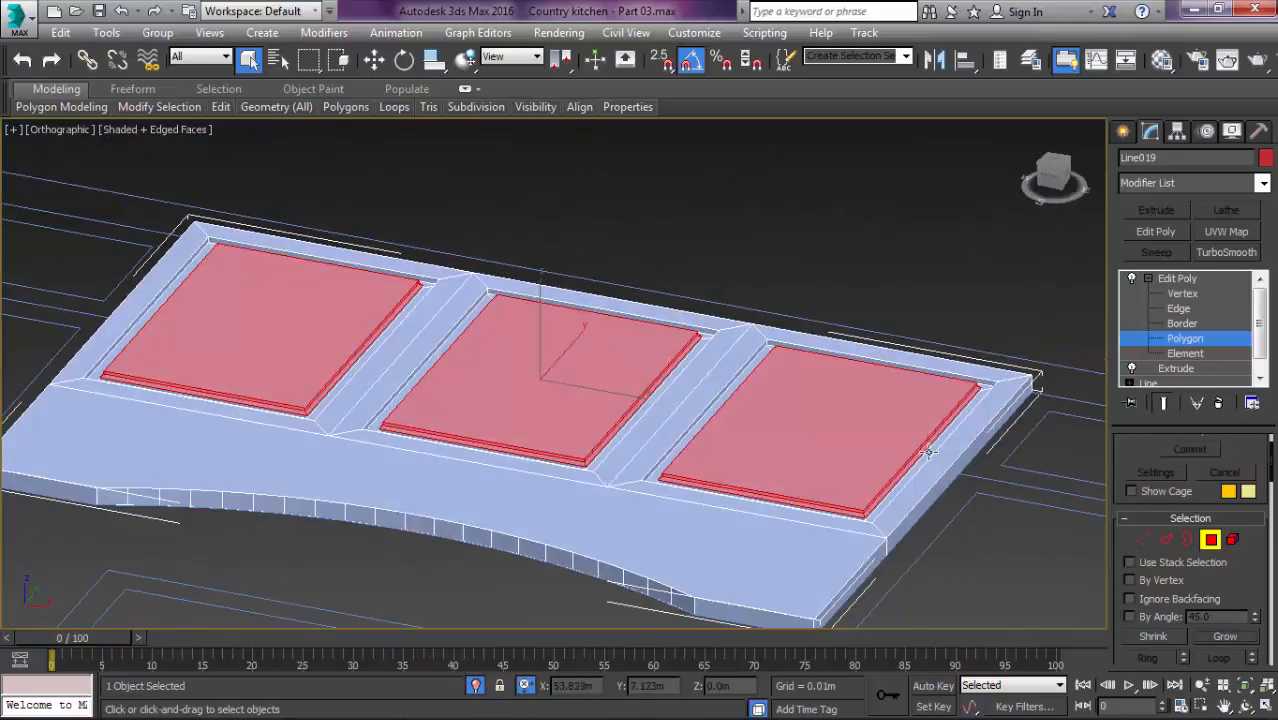
scroll(916, 518, "up", 5)
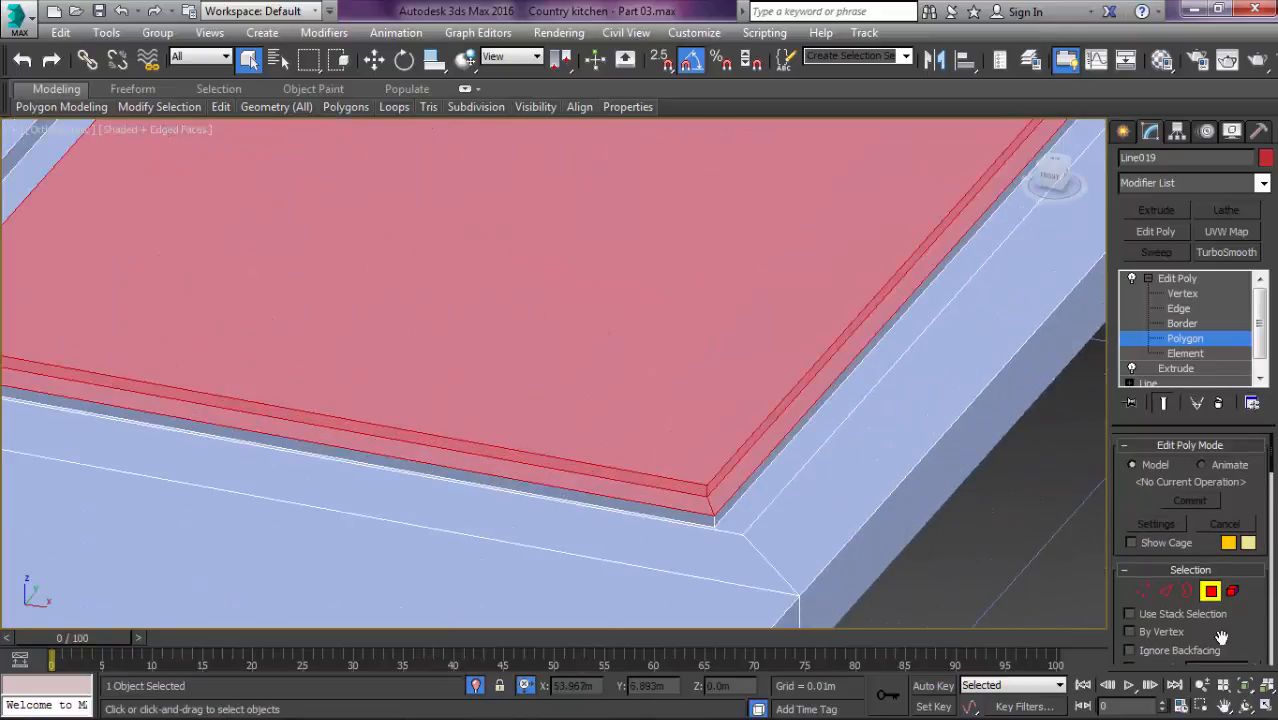
scroll(1212, 630, "down", 4)
left_click(1217, 568)
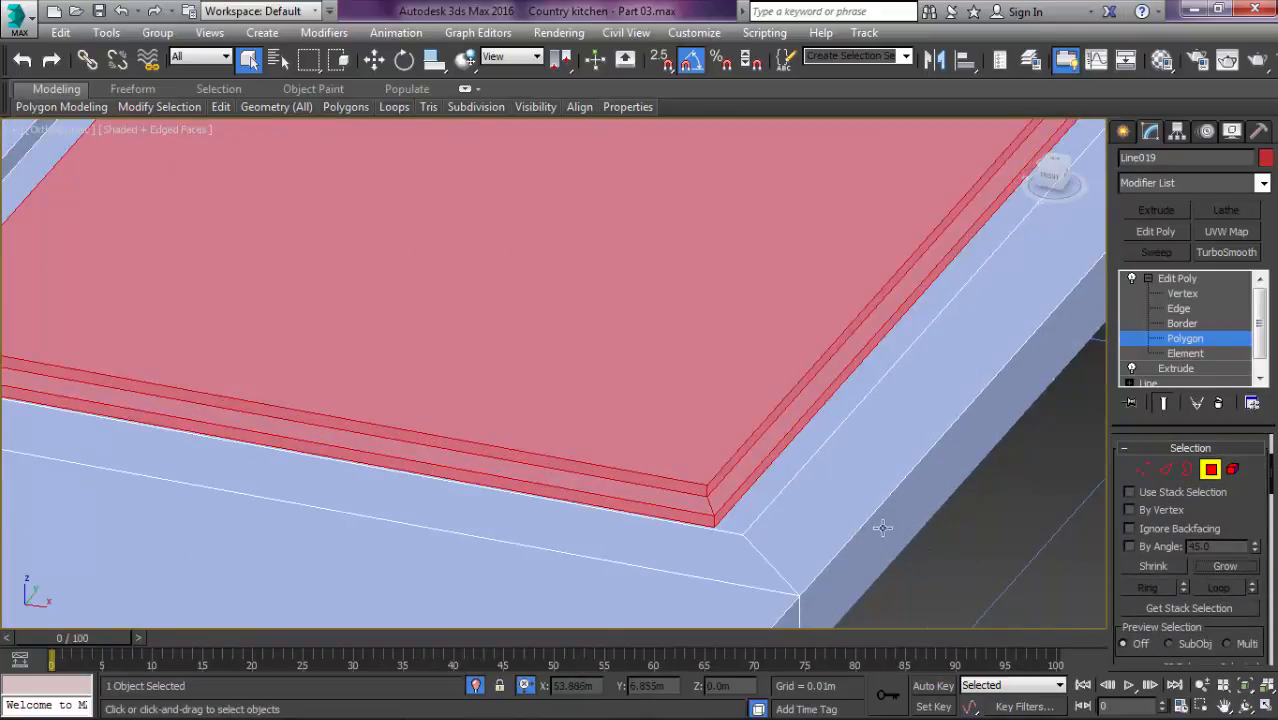
Step: Assign material ID 3 to the door centres with their bevels and leave polygon editing
scroll(1239, 500, "down", 10)
scroll(1238, 490, "down", 5)
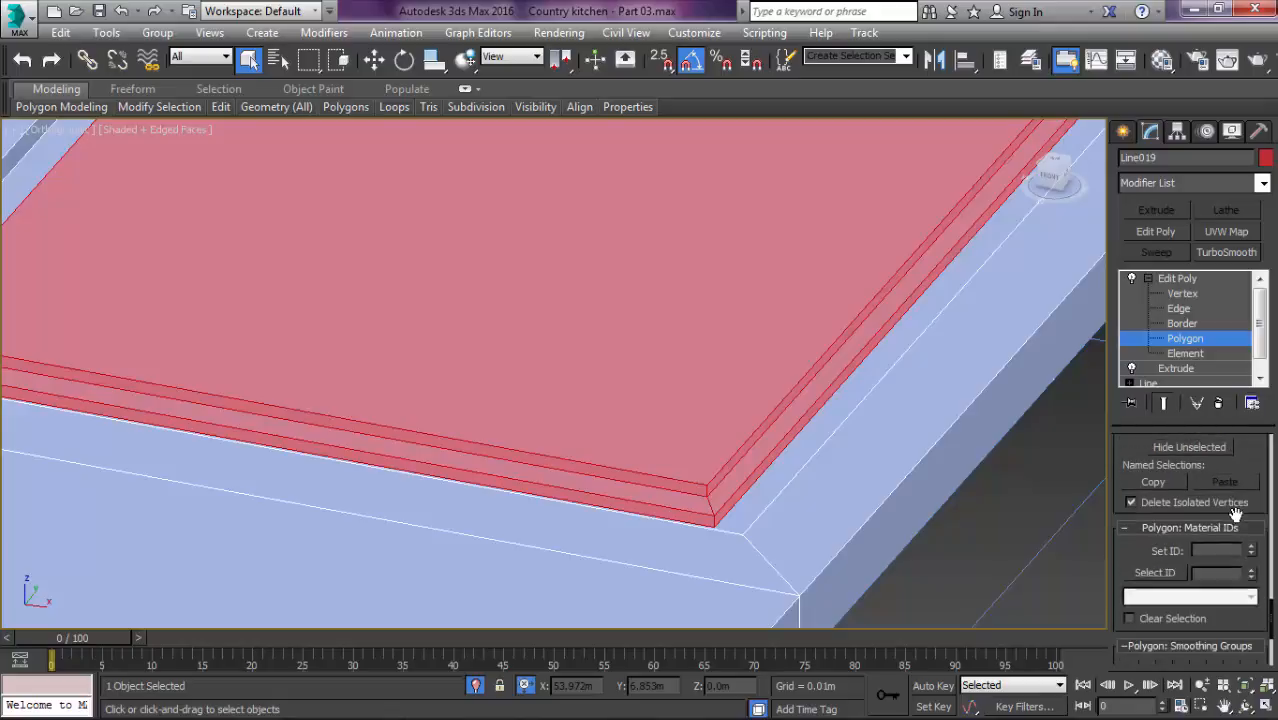
scroll(960, 506, "down", 3)
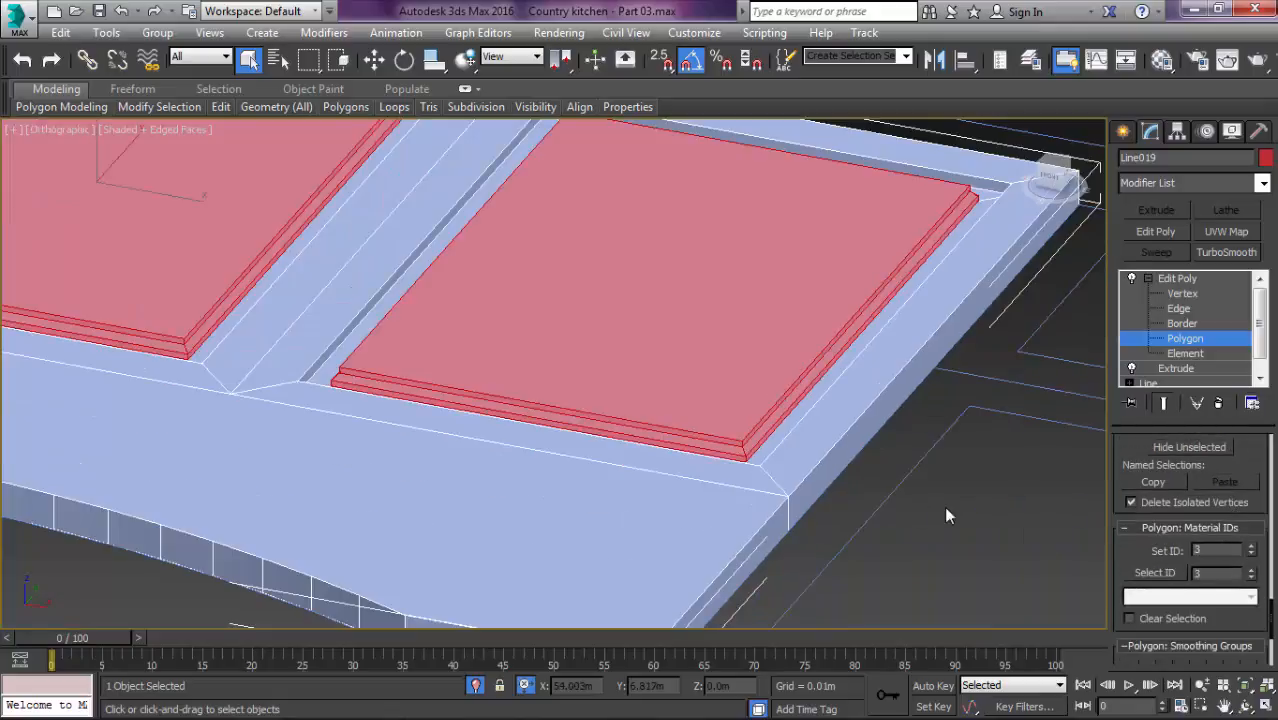
left_click(944, 506)
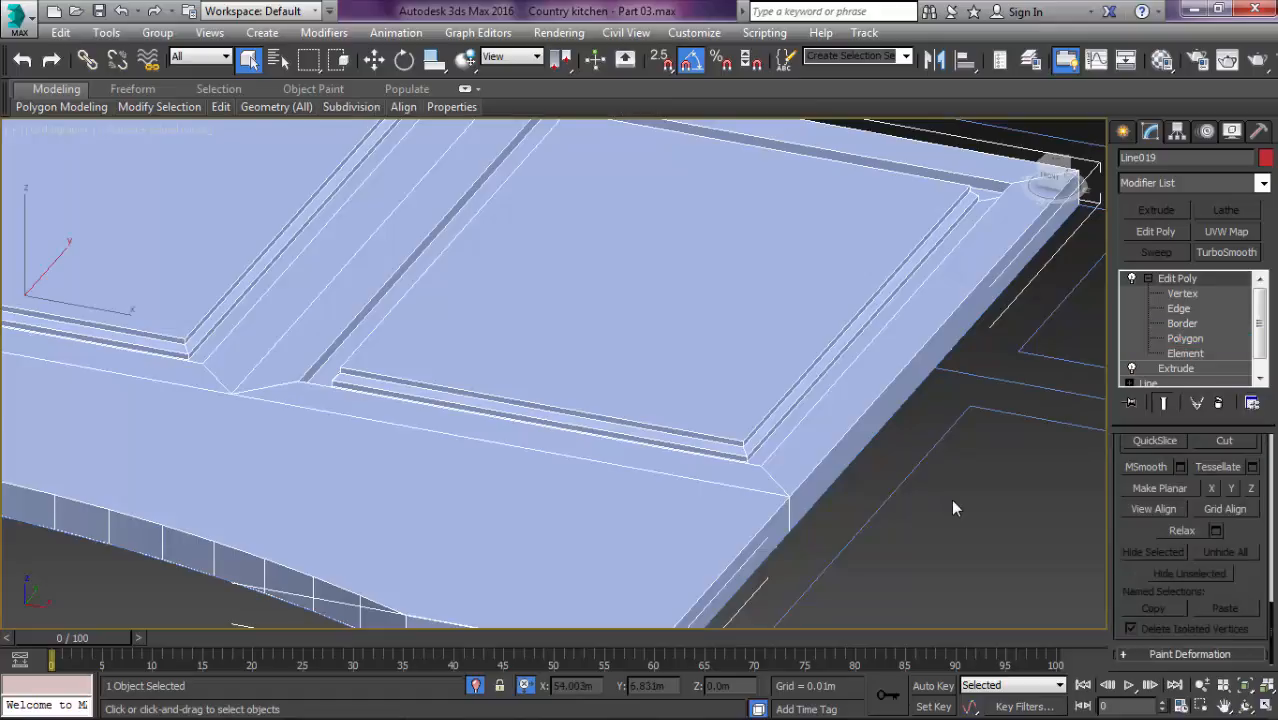
left_click(965, 515)
Step: Assign the Cabinet Wood multi/sub-object material to the hood panel and close the material editor
left_click(674, 365)
key("m")
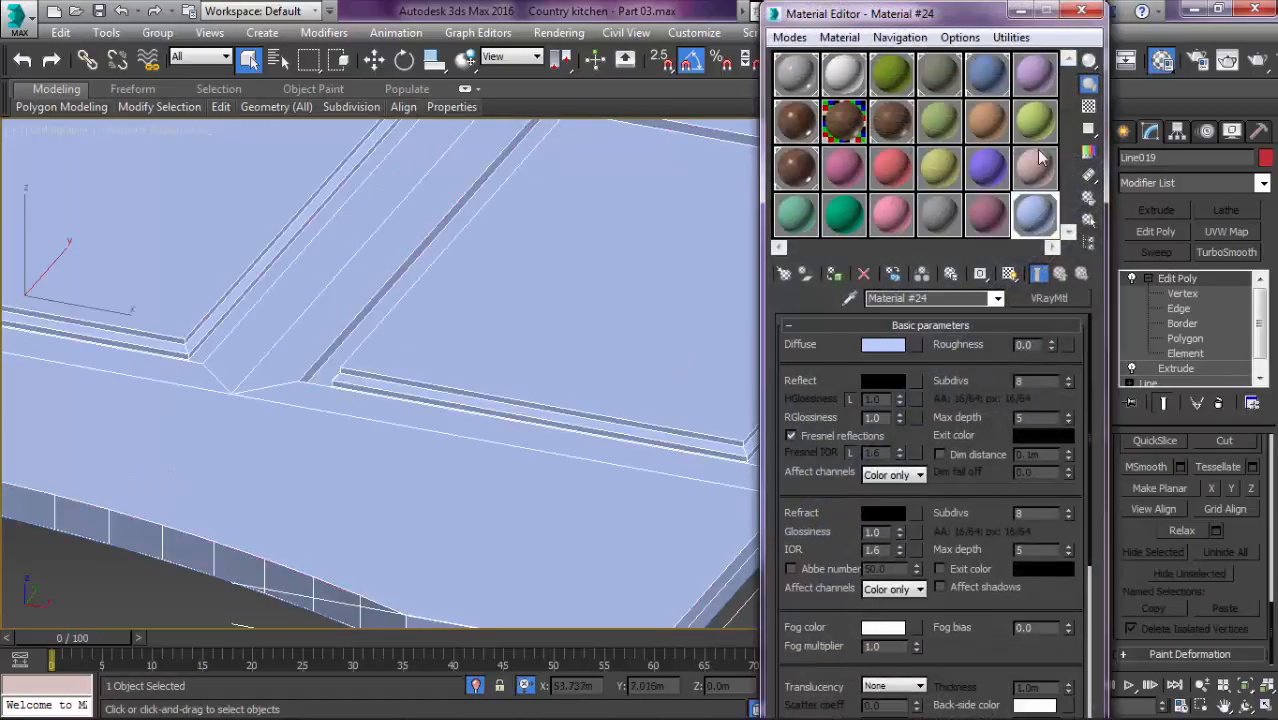
left_click(876, 119)
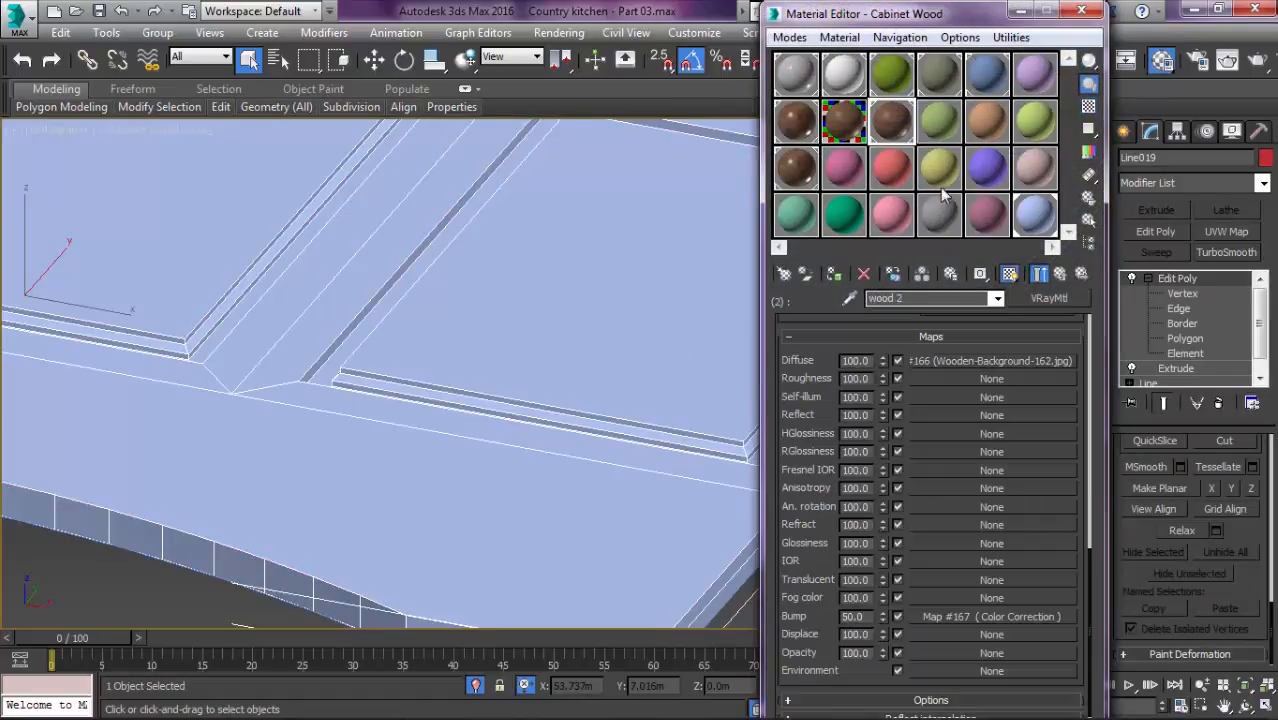
left_click(1045, 276)
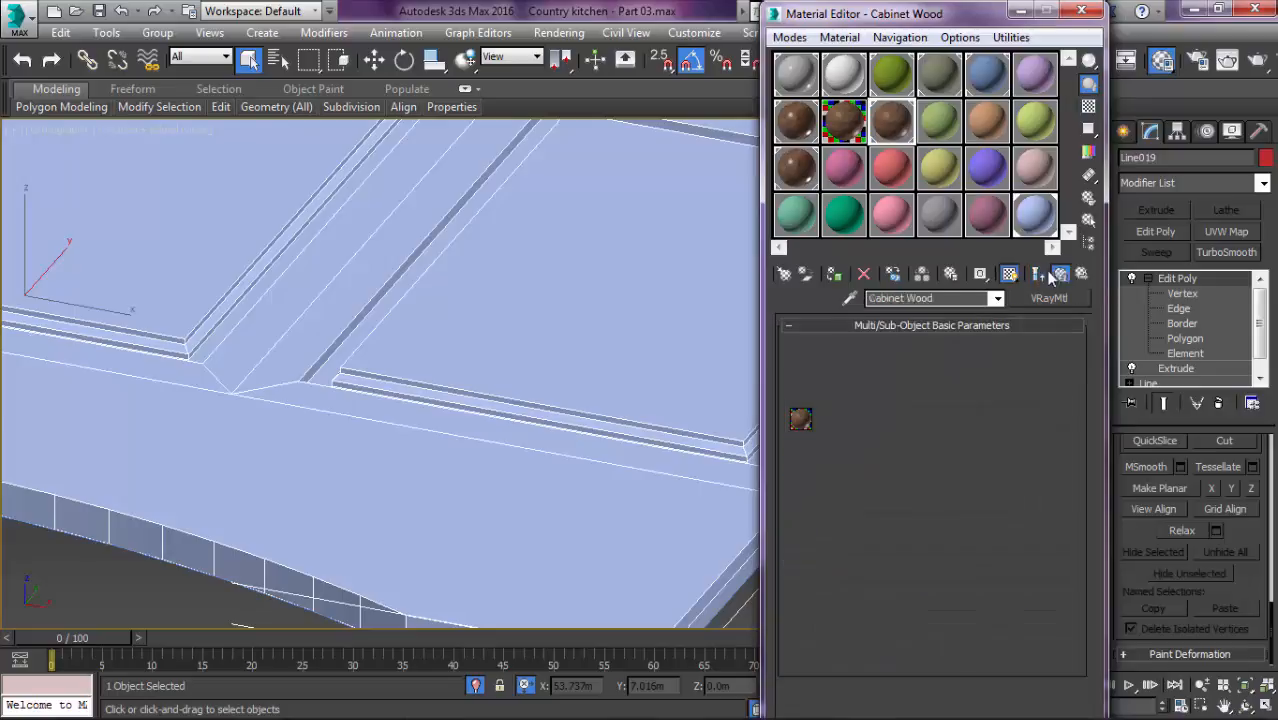
left_click(835, 275)
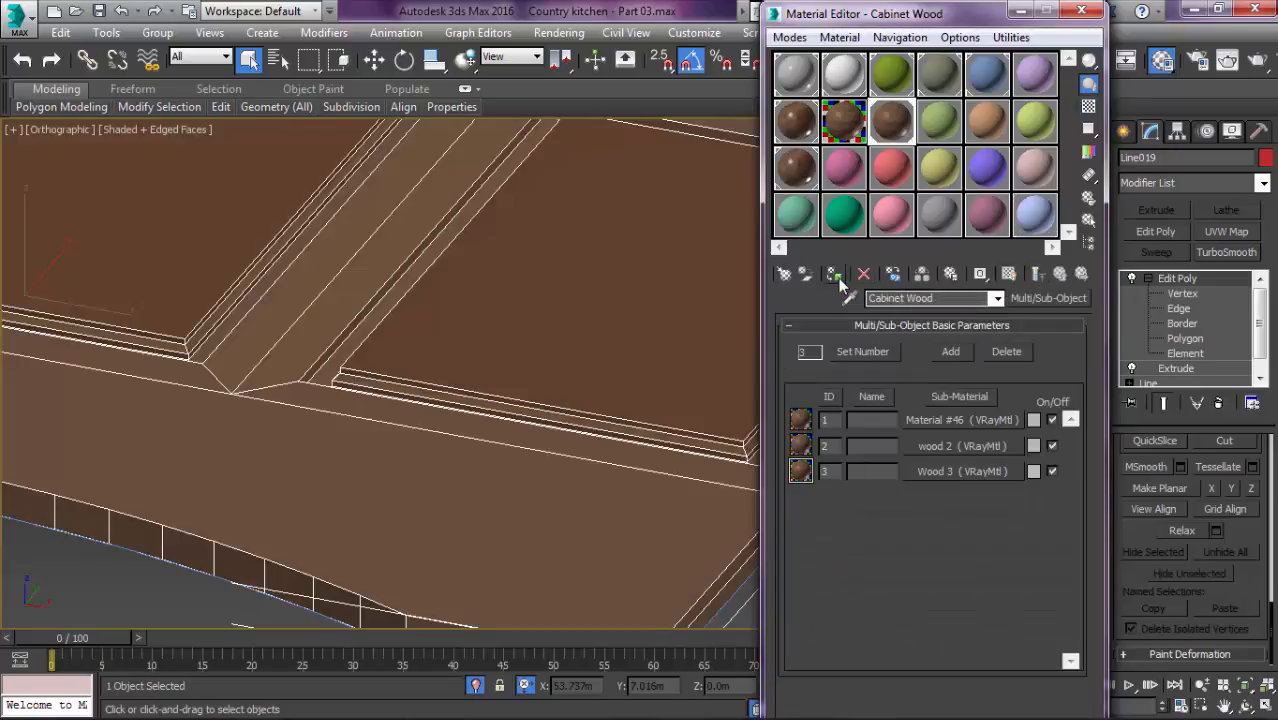
left_click(1081, 11)
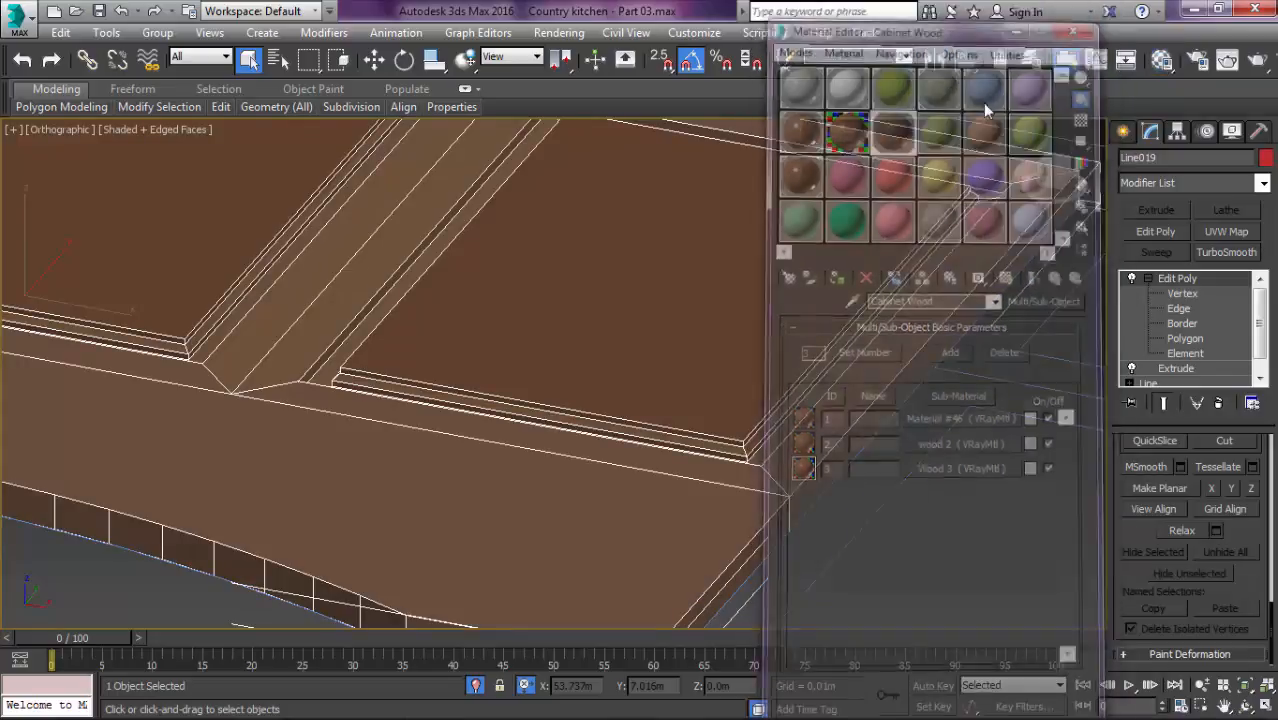
Step: Show the model from the top, deselect the panel, end isolation to bring back the cabinets, and turn off edged faces
key("t")
scroll(676, 285, "down", 4)
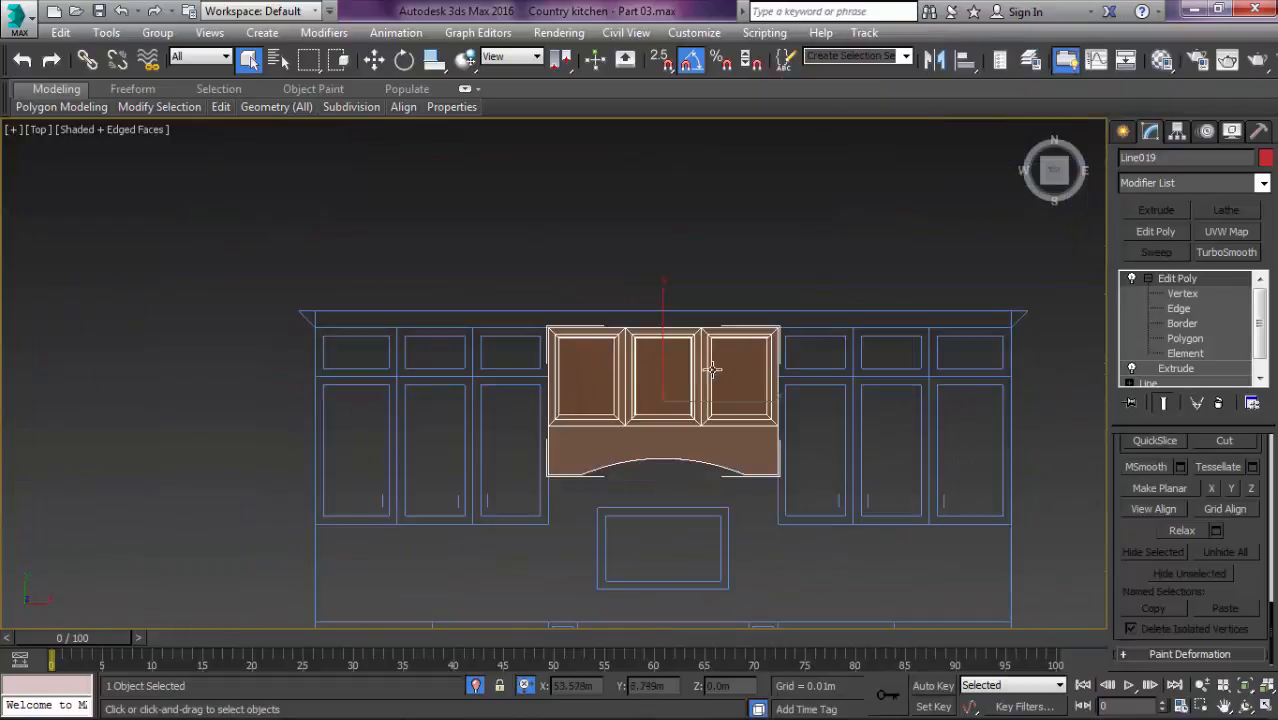
left_click(799, 521)
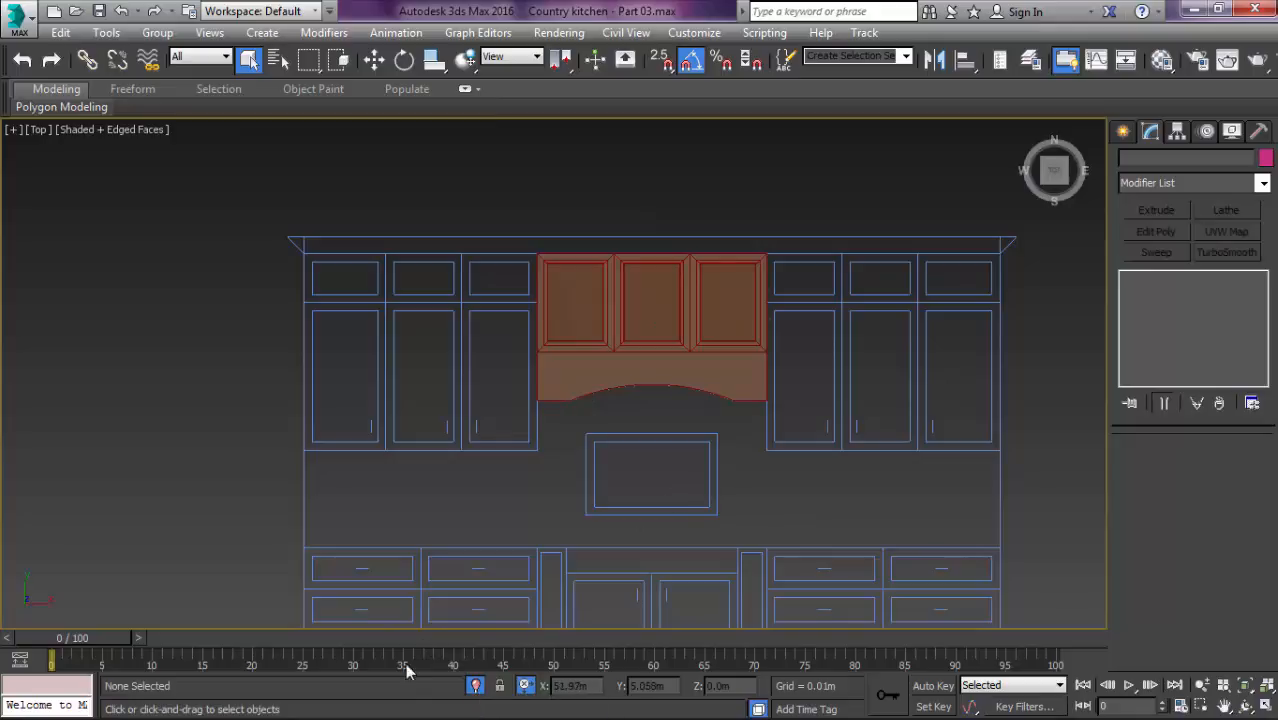
left_click(476, 686)
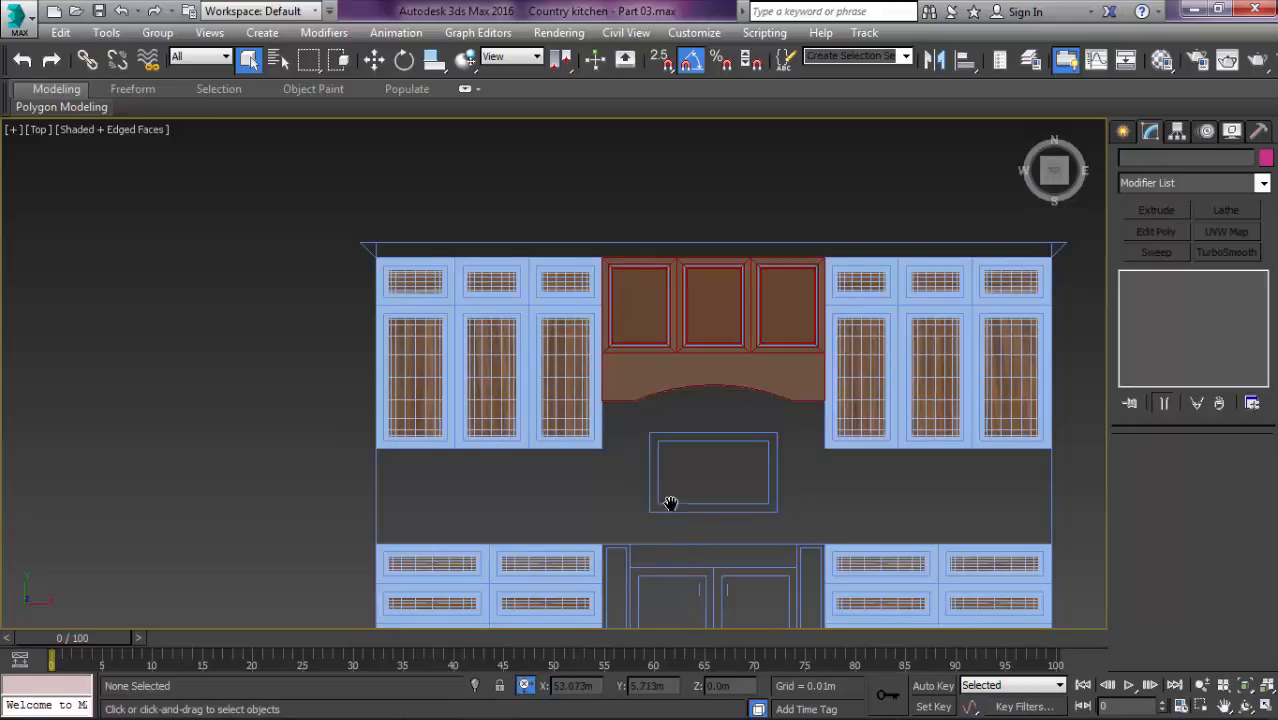
key("F4")
Step: Copy the three UVW Map modifiers from the tall cabinet door beside the hood panel
scroll(826, 317, "up", 4)
left_click(826, 317)
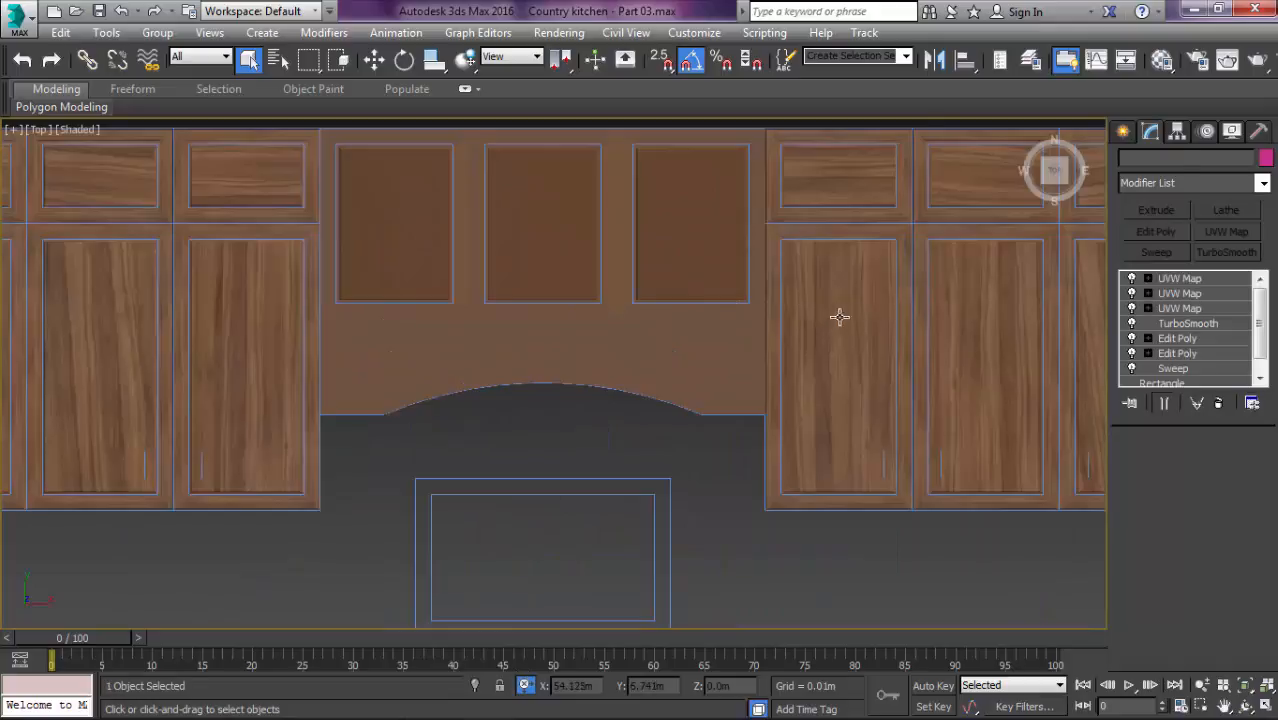
right_click(1186, 309)
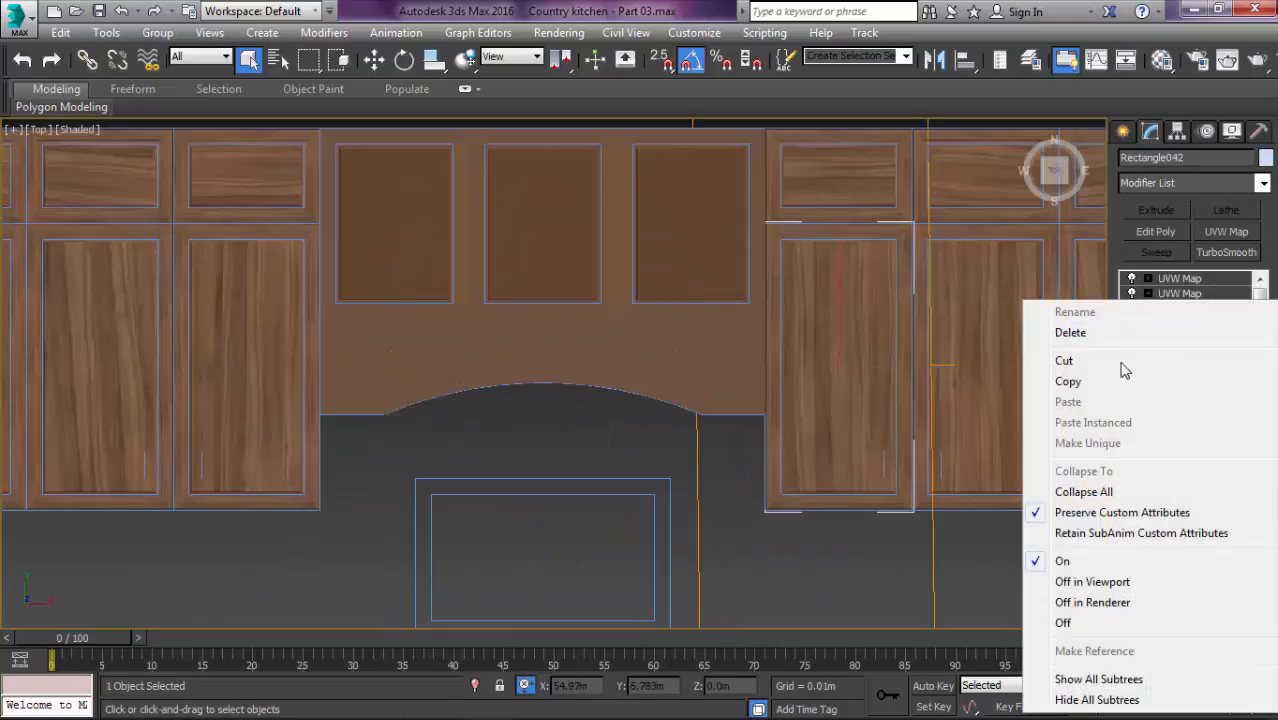
left_click(1095, 380)
Step: Paste the three UVW Map modifiers onto the hood panel above its Edit Poly and inspect the wood grain
left_click(748, 320)
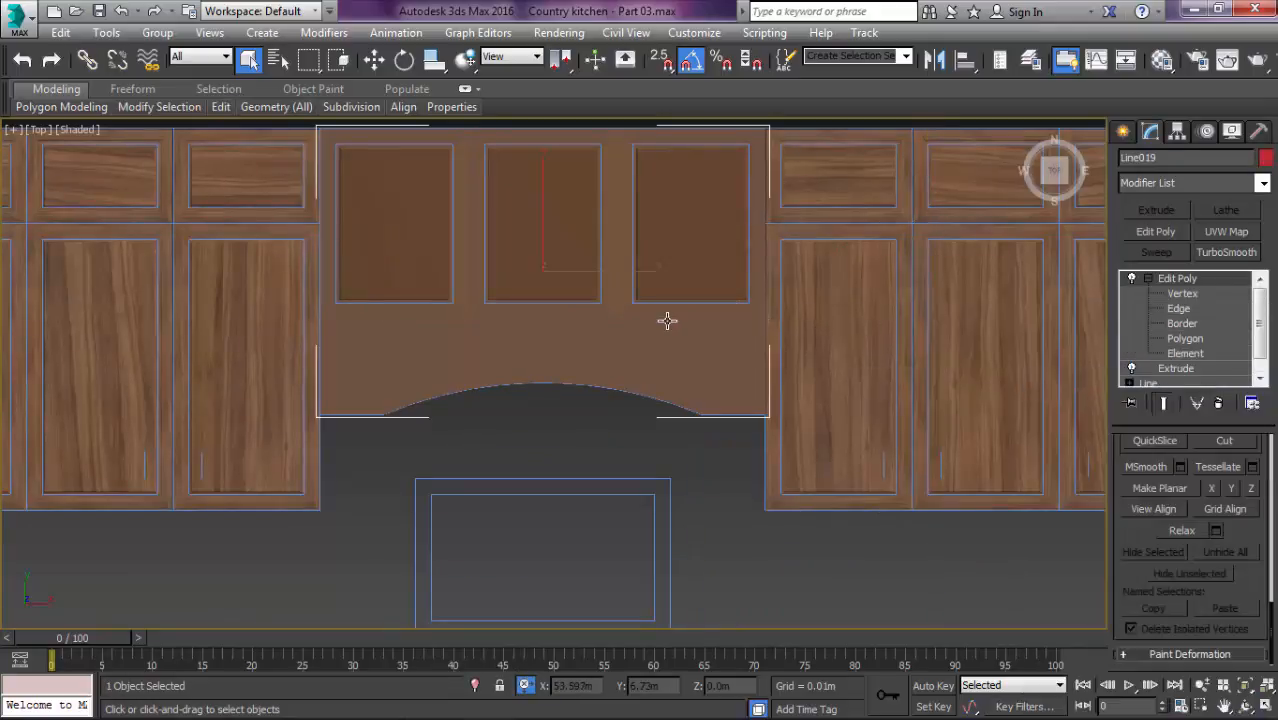
left_click(1149, 279)
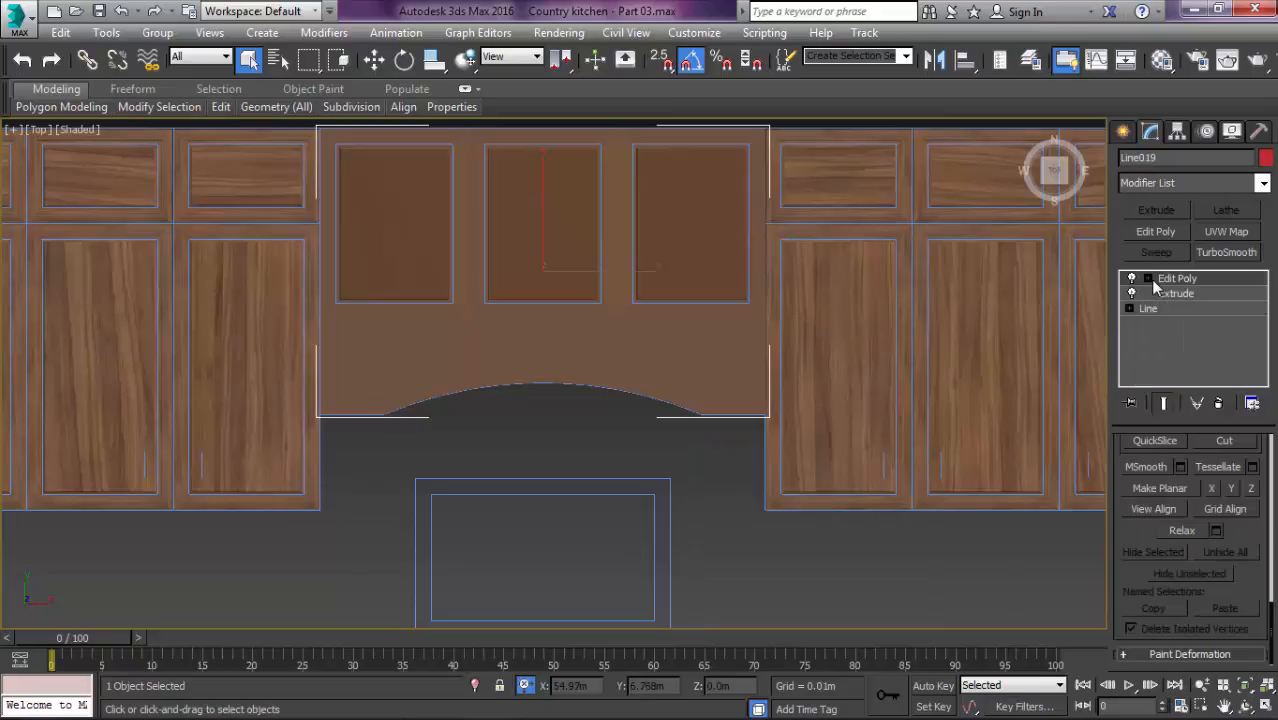
right_click(1160, 280)
left_click(1070, 380)
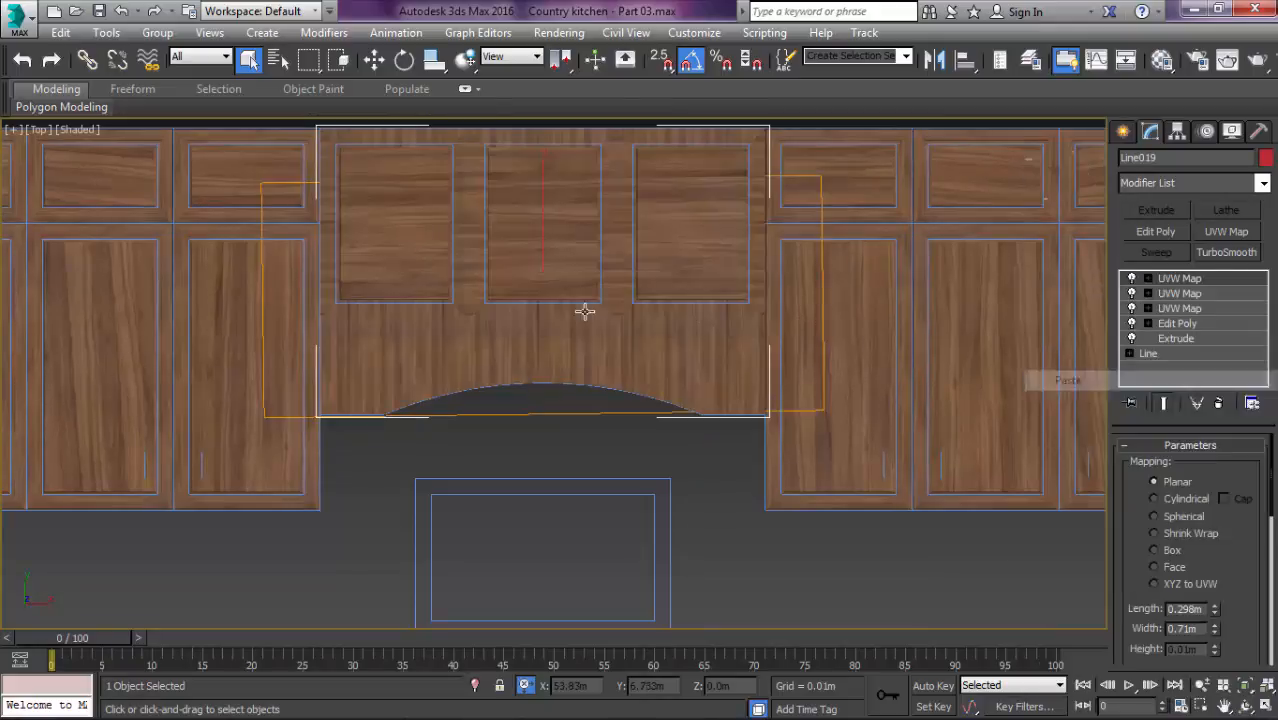
scroll(582, 320, "up", 4)
scroll(640, 495, "down", 3)
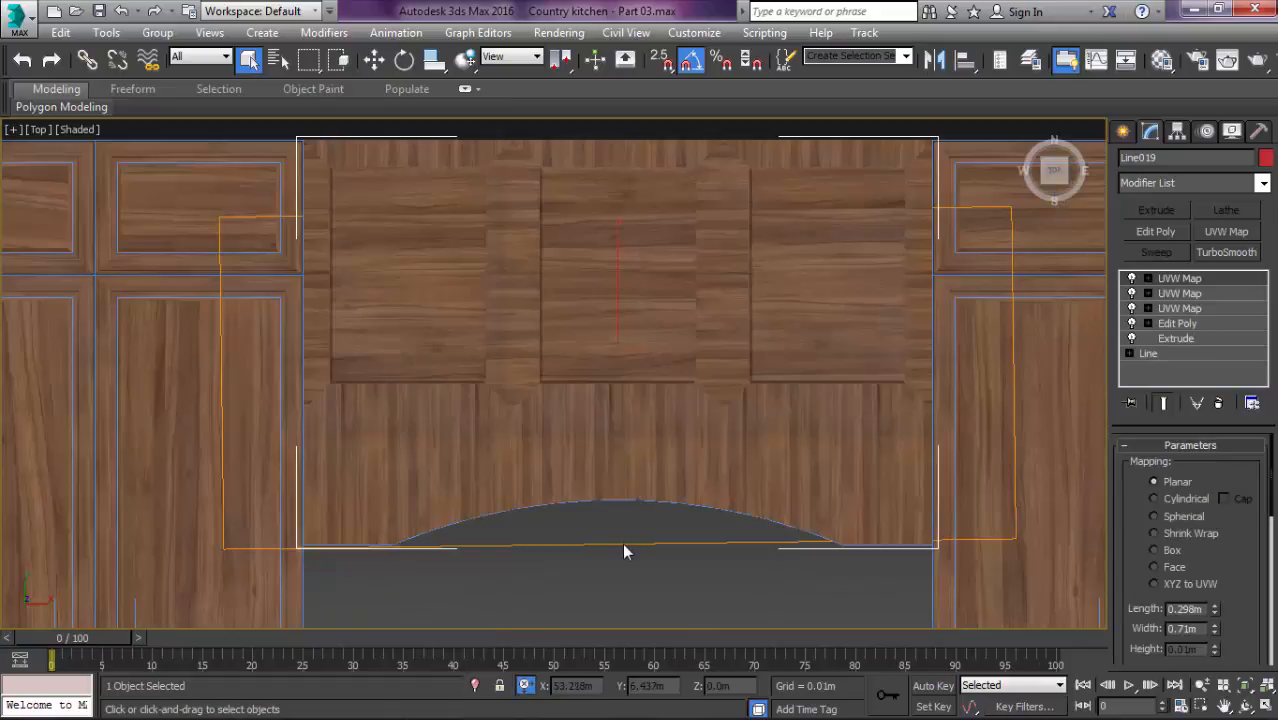
Step: Select the arched hood panel and rotate the gizmo of its lowest UVW Map -90 degrees about Z
left_click(622, 543)
key("F4")
key("F4")
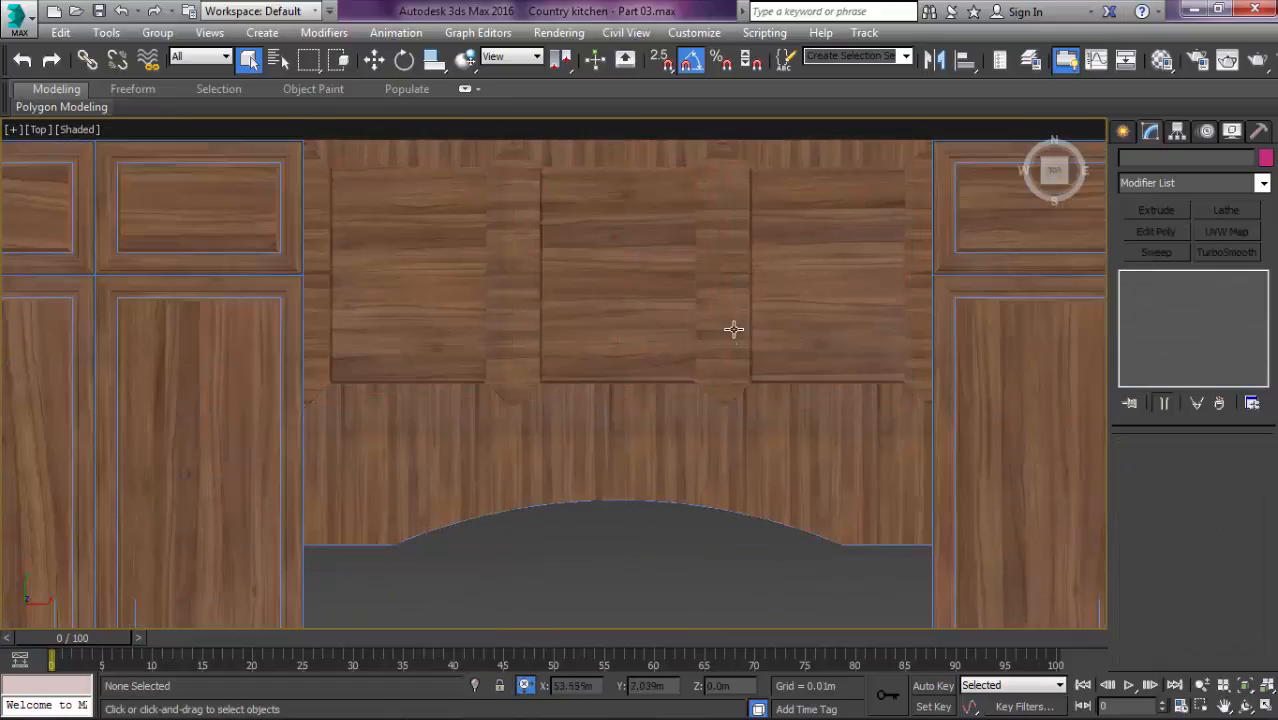
left_click(724, 450)
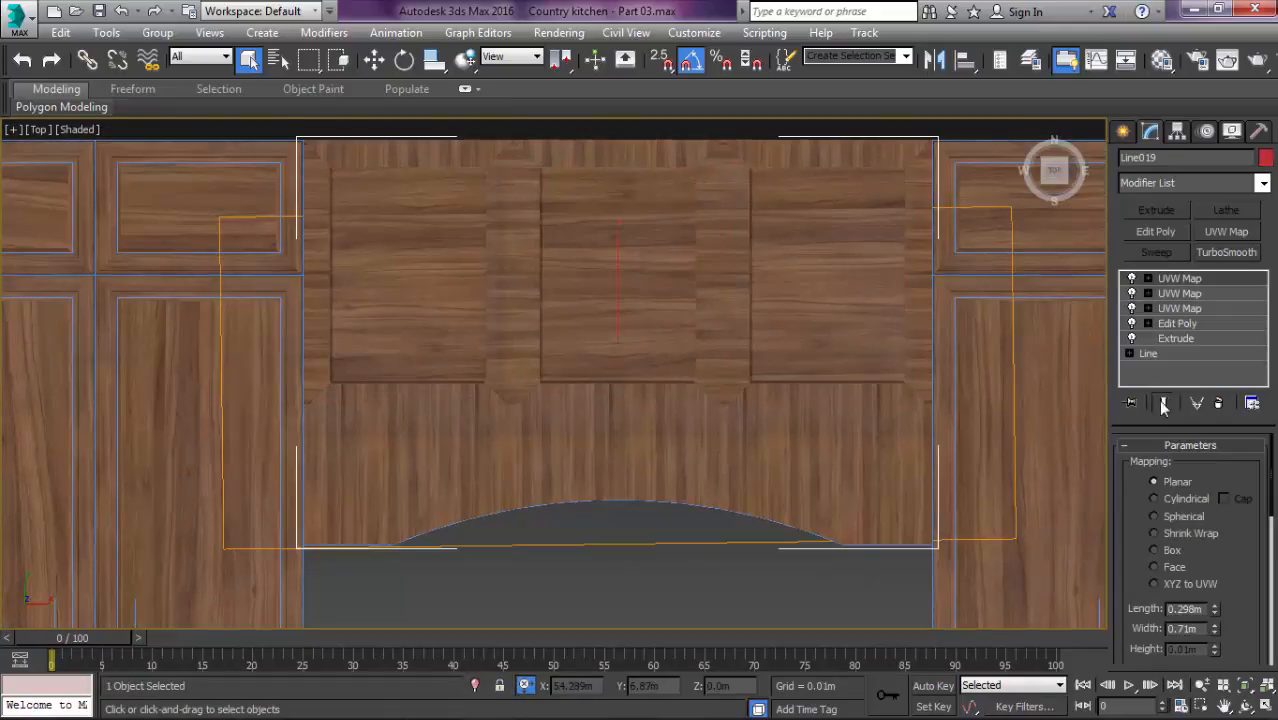
left_click(1166, 308)
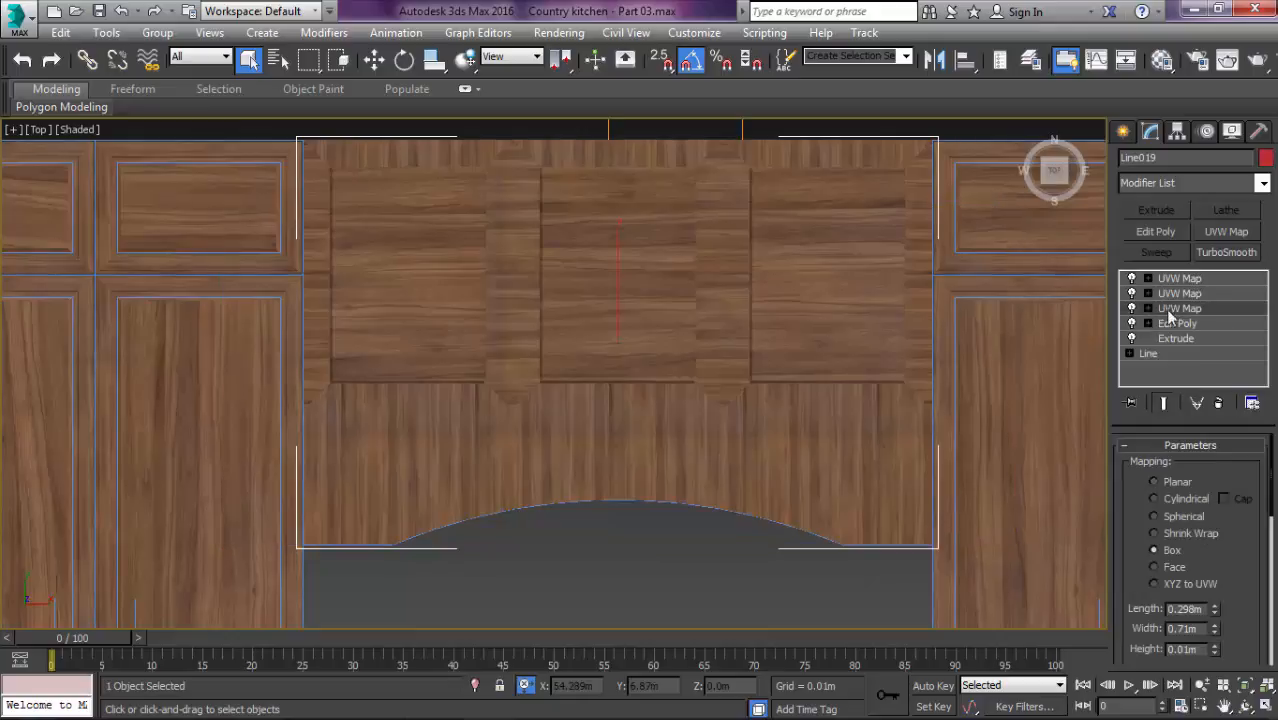
scroll(722, 354, "down", 3)
key("e")
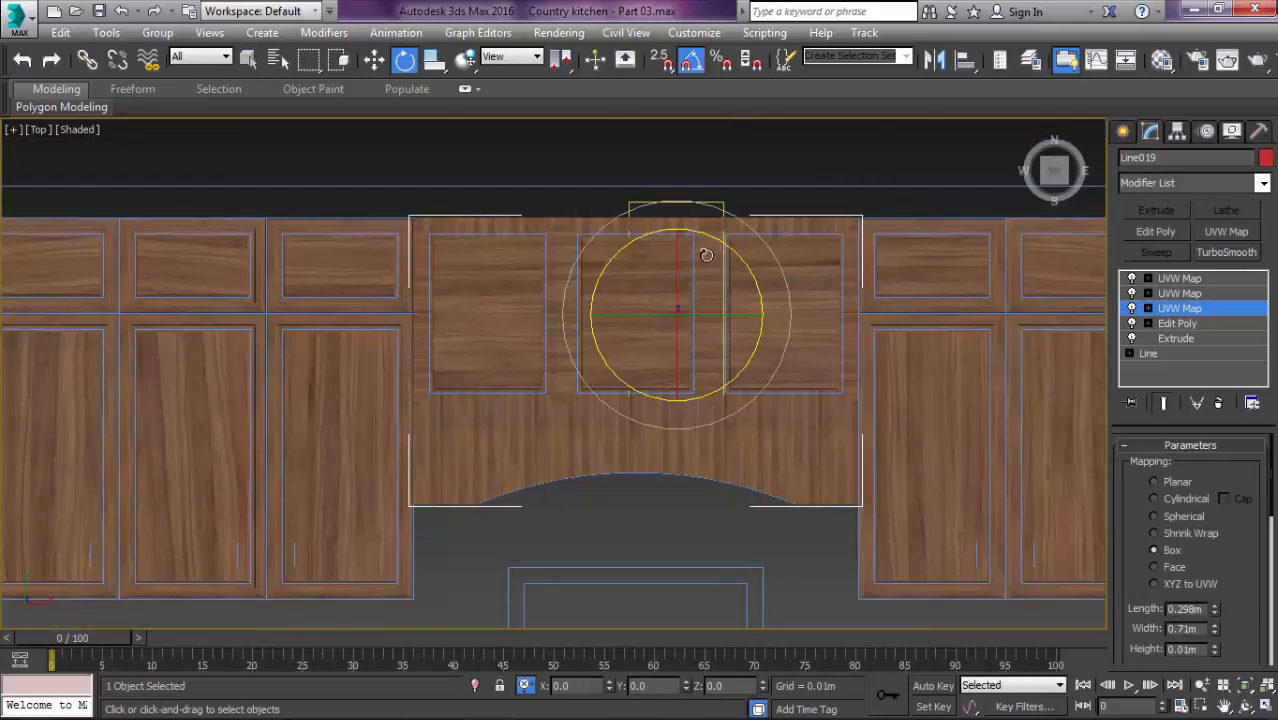
left_click_drag(725, 243, 800, 264)
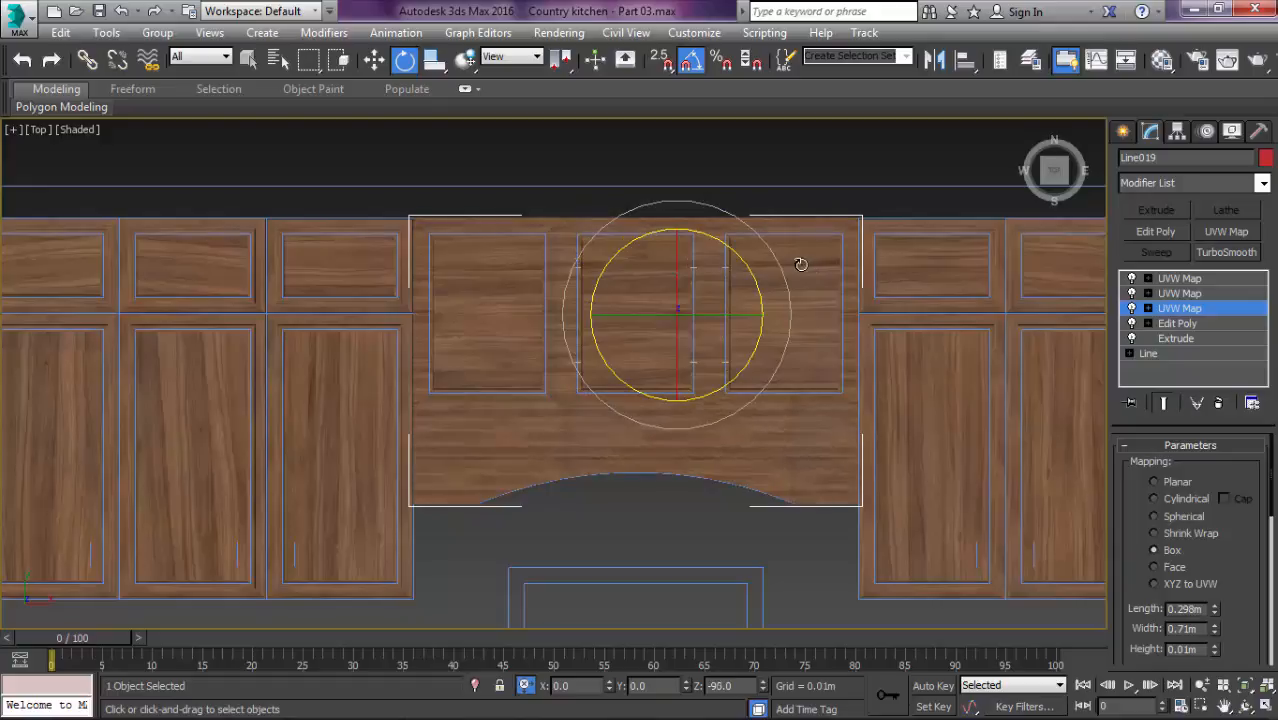
Step: Scale the lowest UVW Map's box gizmo and move it to the middle of the hood panel
key("r")
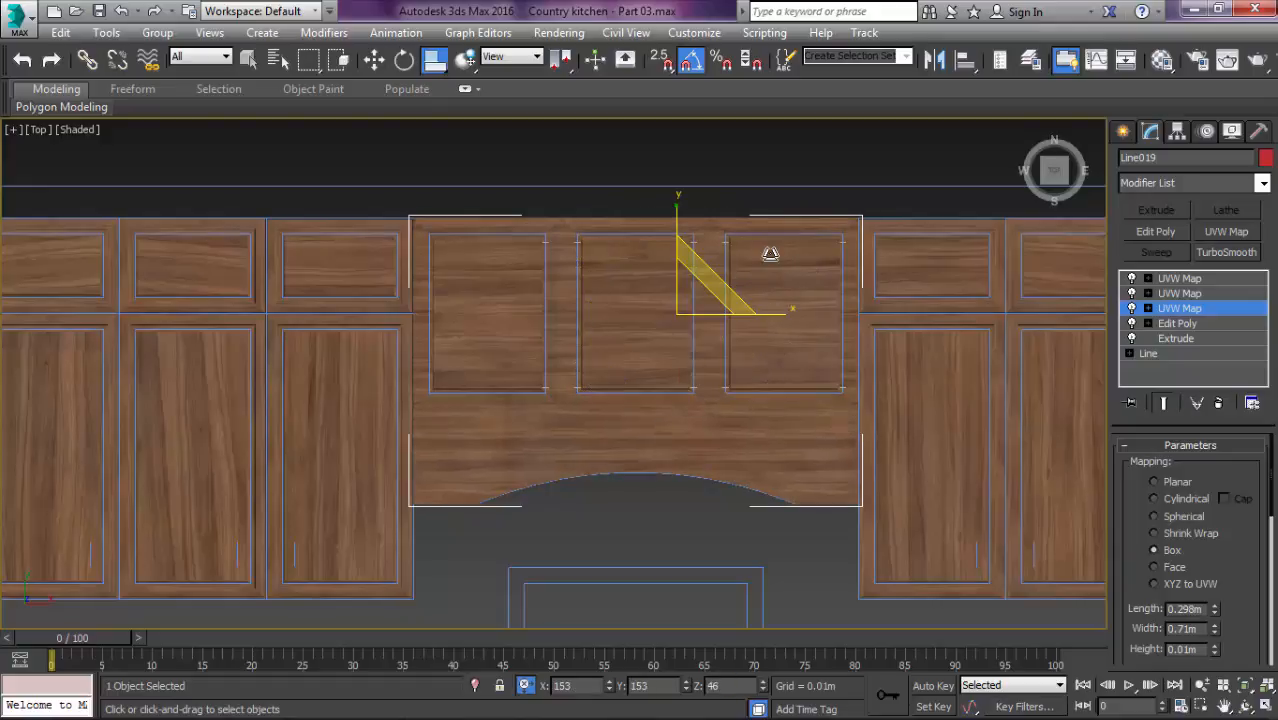
key("w")
mouse_move(703, 292)
left_mouse_down()
mouse_move(660, 293)
mouse_move(694, 272)
left_mouse_up()
key("r")
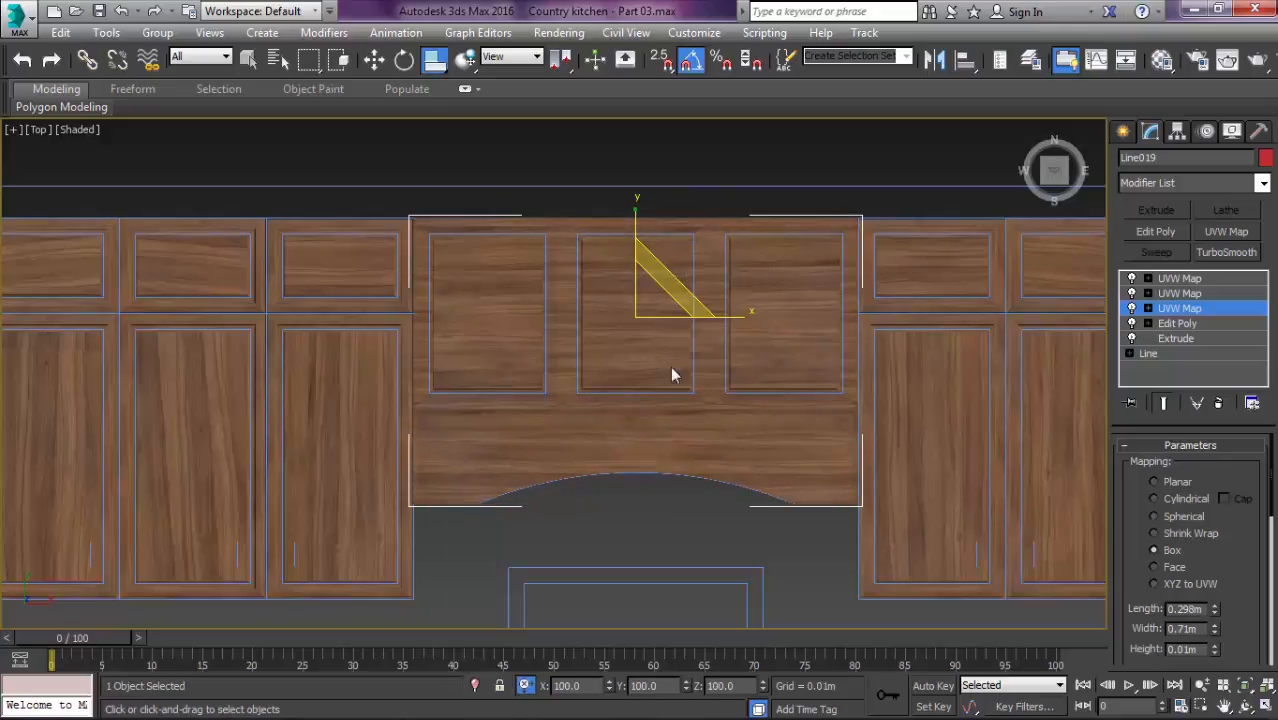
scroll(660, 413, "up", 2)
Step: Rotate and scale the middle UVW Map's planar gizmo so the wood grain follows the hood panel's frame members
left_click(1178, 310)
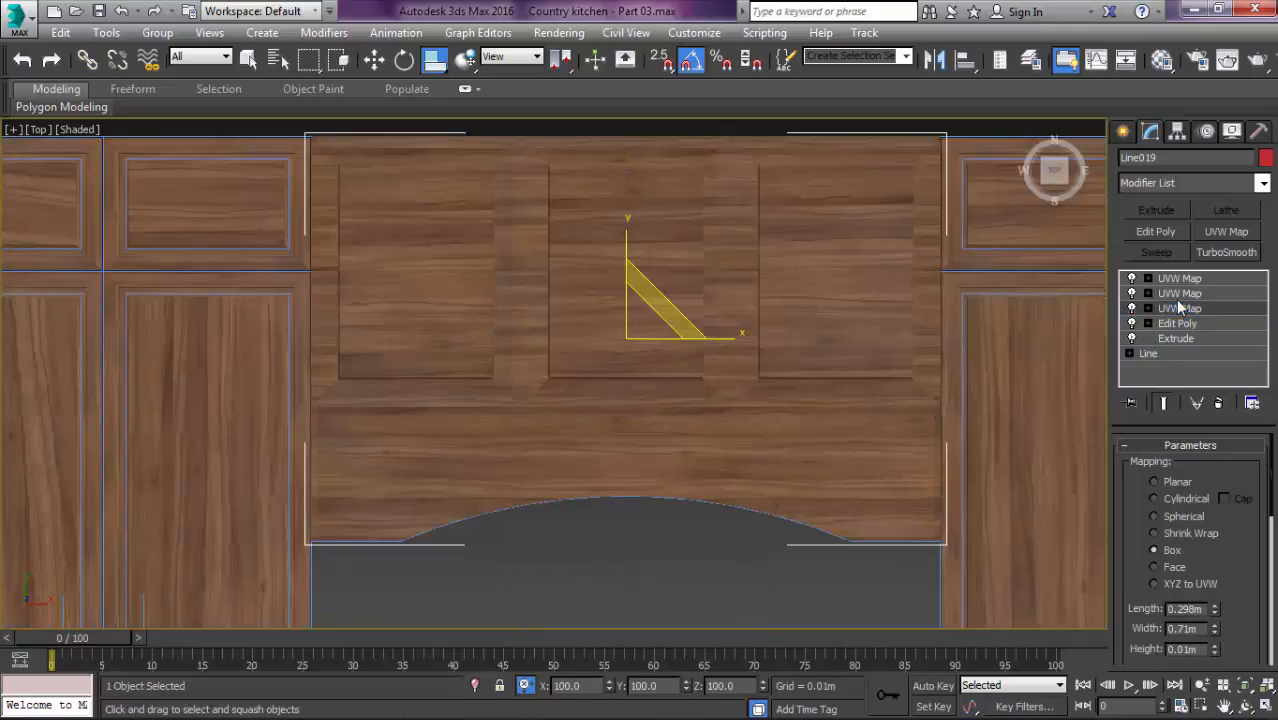
left_click(1178, 293)
middle_click_drag(724, 287, 704, 301)
key("e")
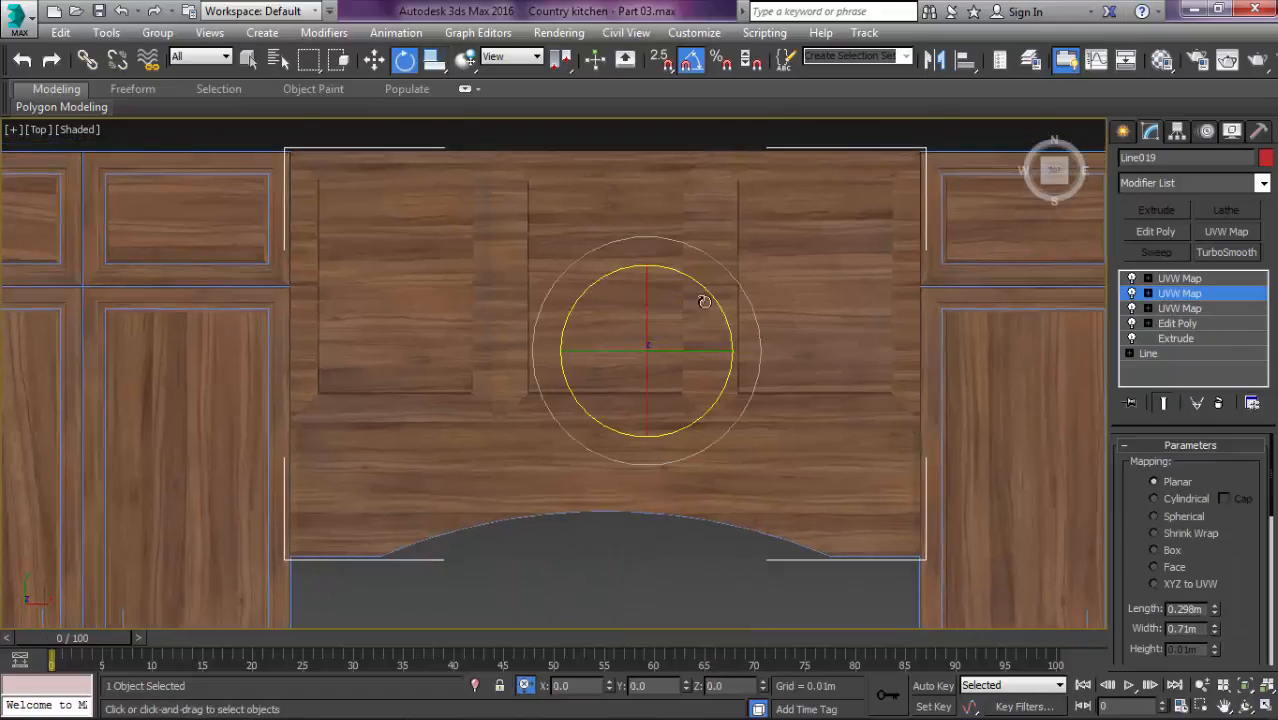
left_click_drag(696, 288, 718, 305)
key("r")
key("1")
scroll(678, 312, "down", 3)
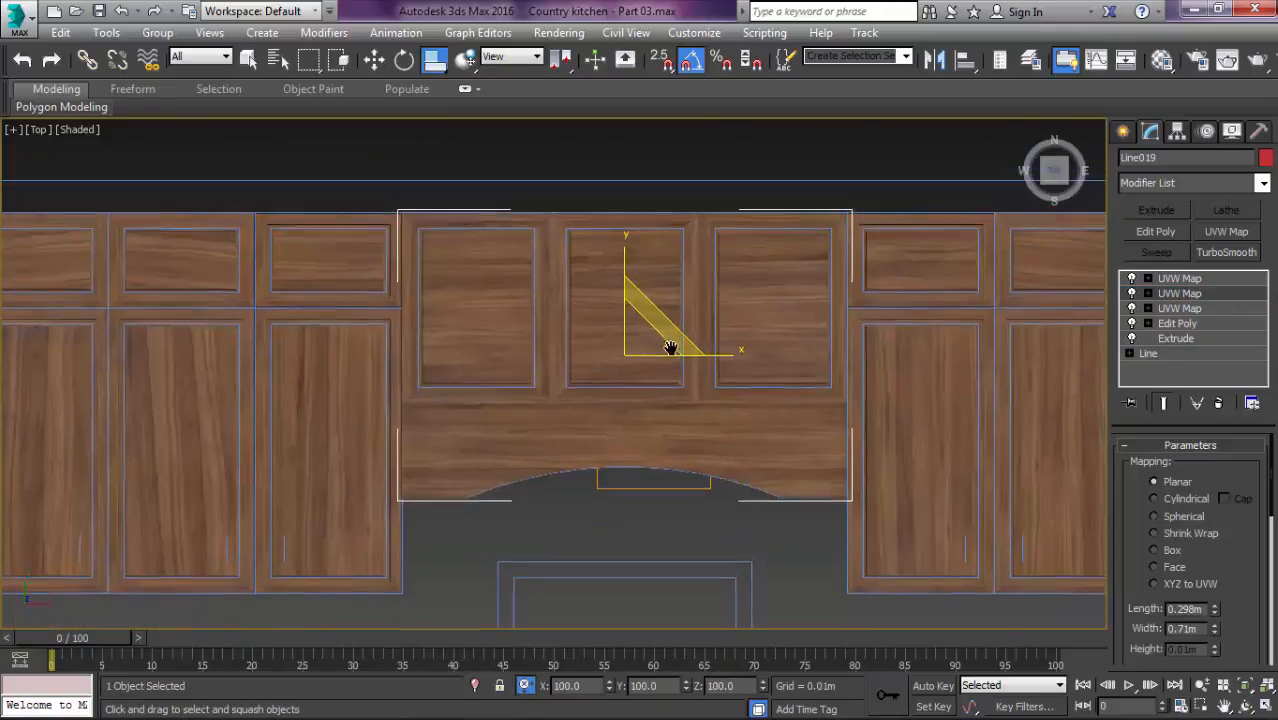
Step: Rotate and scale the uppermost UVW Map's gizmo so the grain runs vertically on the hood's three inset panels
left_click(1204, 285)
scroll(739, 333, "up", 2)
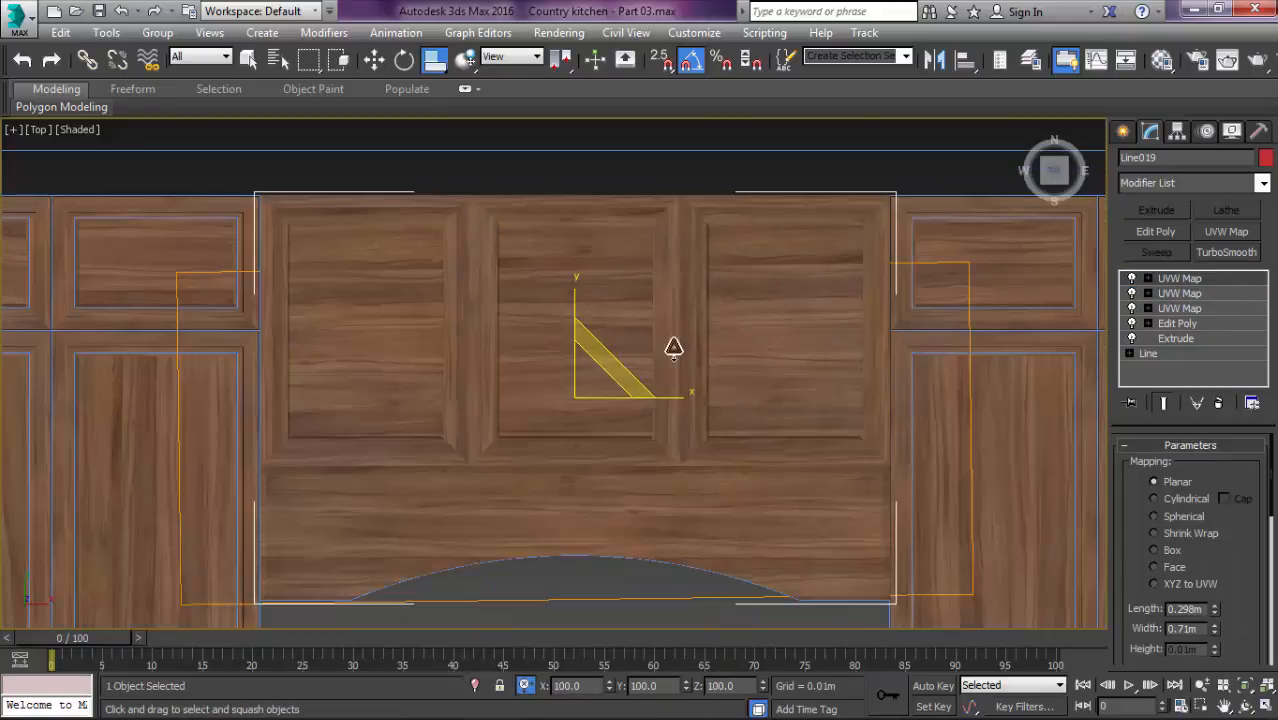
key("e")
left_click_drag(621, 322, 679, 354)
key("ctrl+z")
key("1")
key("r")
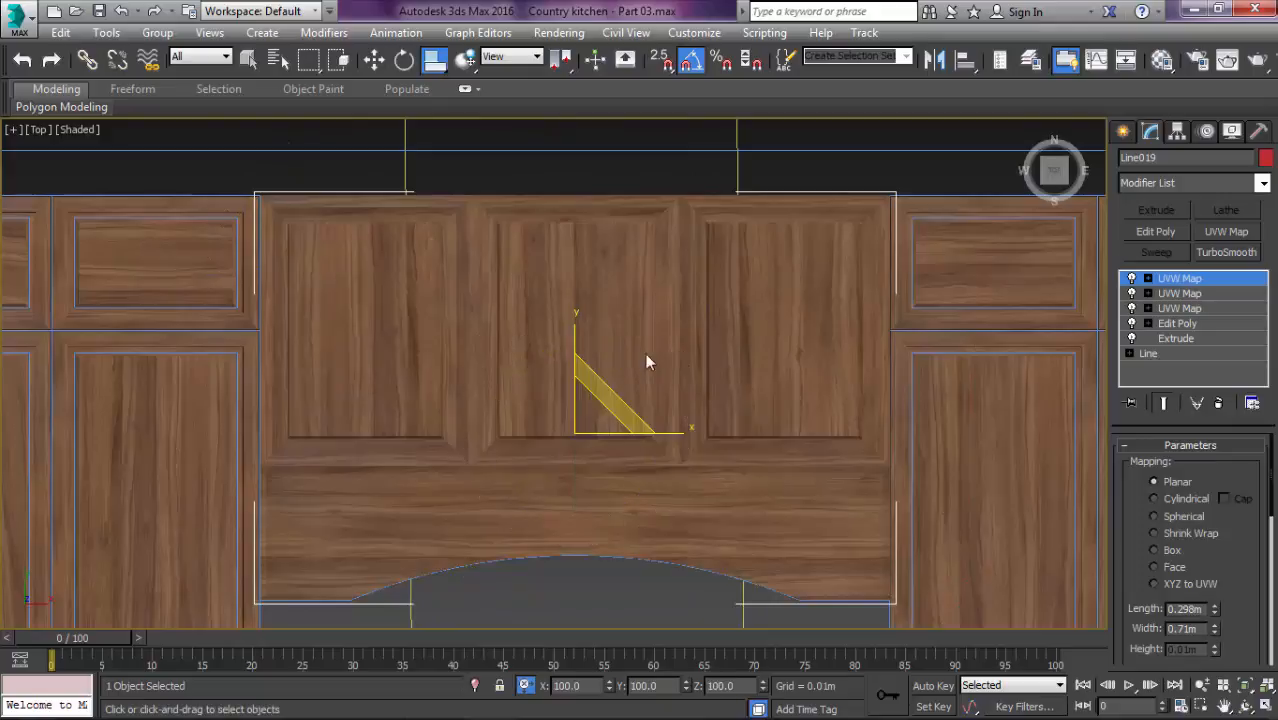
left_click_drag(614, 391, 646, 345)
scroll(646, 345, "down", 5)
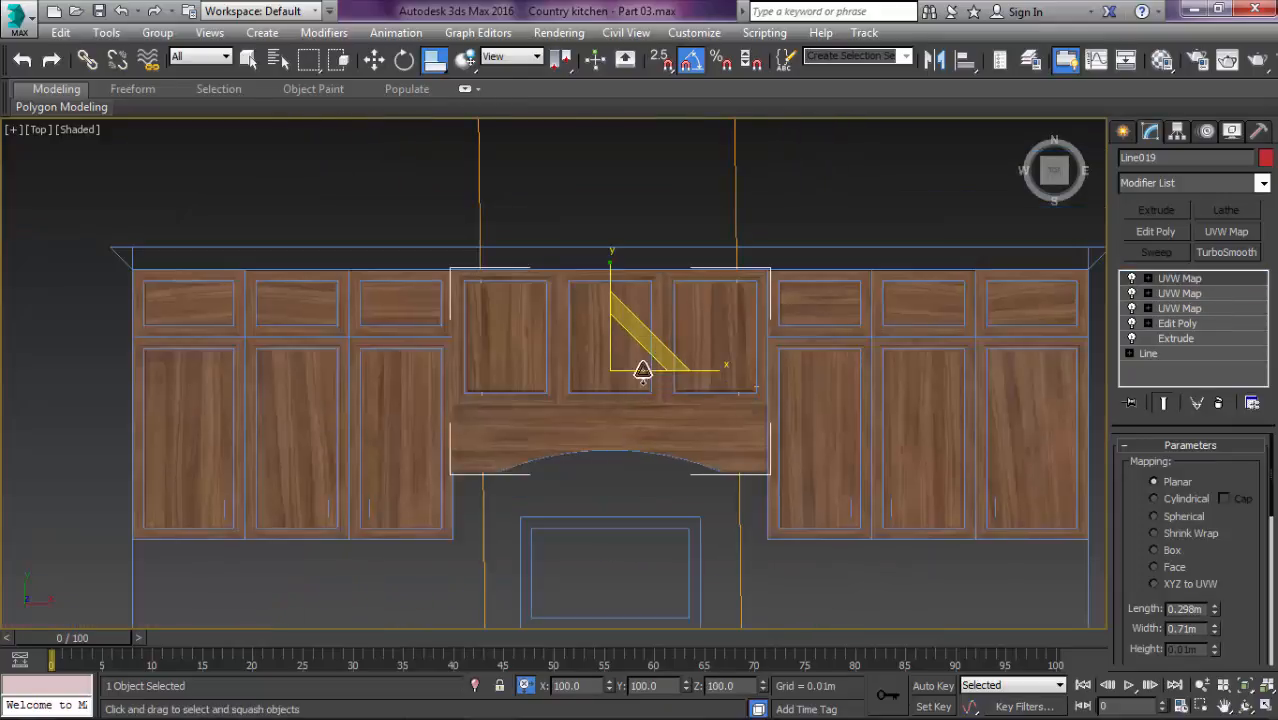
Step: Draw a snapped rectangle over the full outline of the narrow pilaster between the left drawers and the lower cupboard doors
left_click(840, 466)
scroll(633, 423, "down", 4)
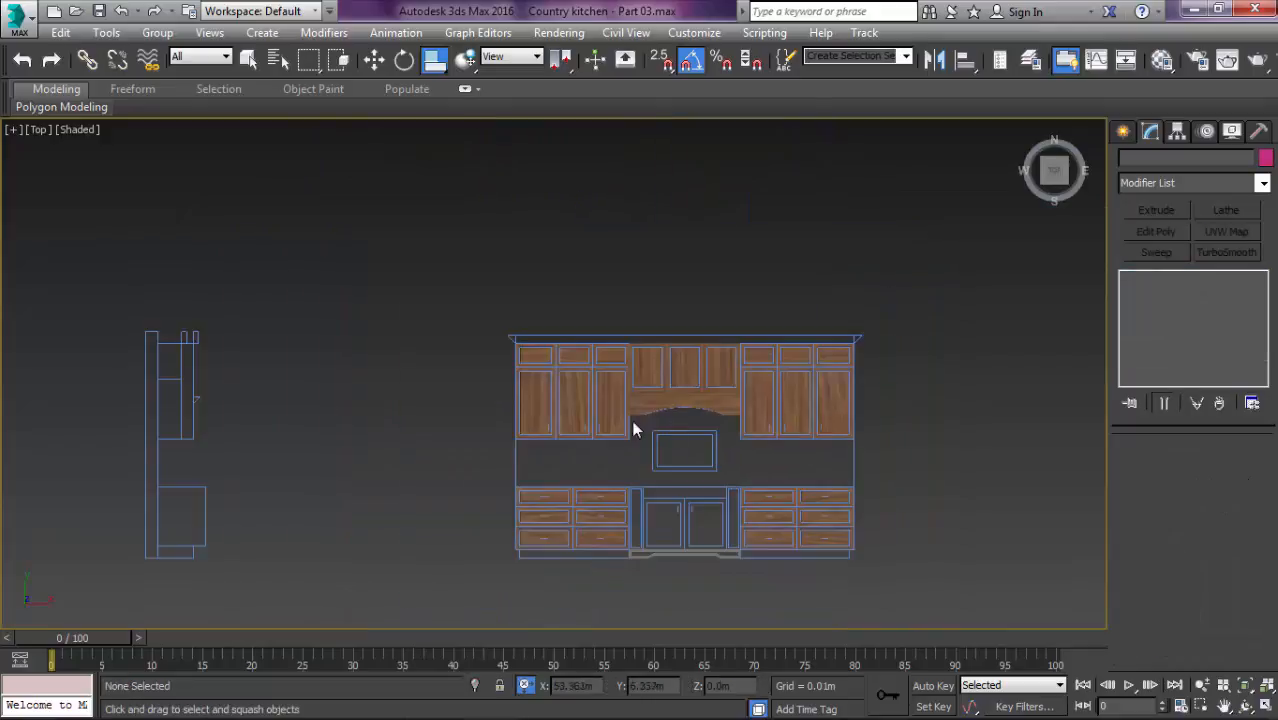
scroll(613, 491, "up", 15)
scroll(629, 272, "down", 4)
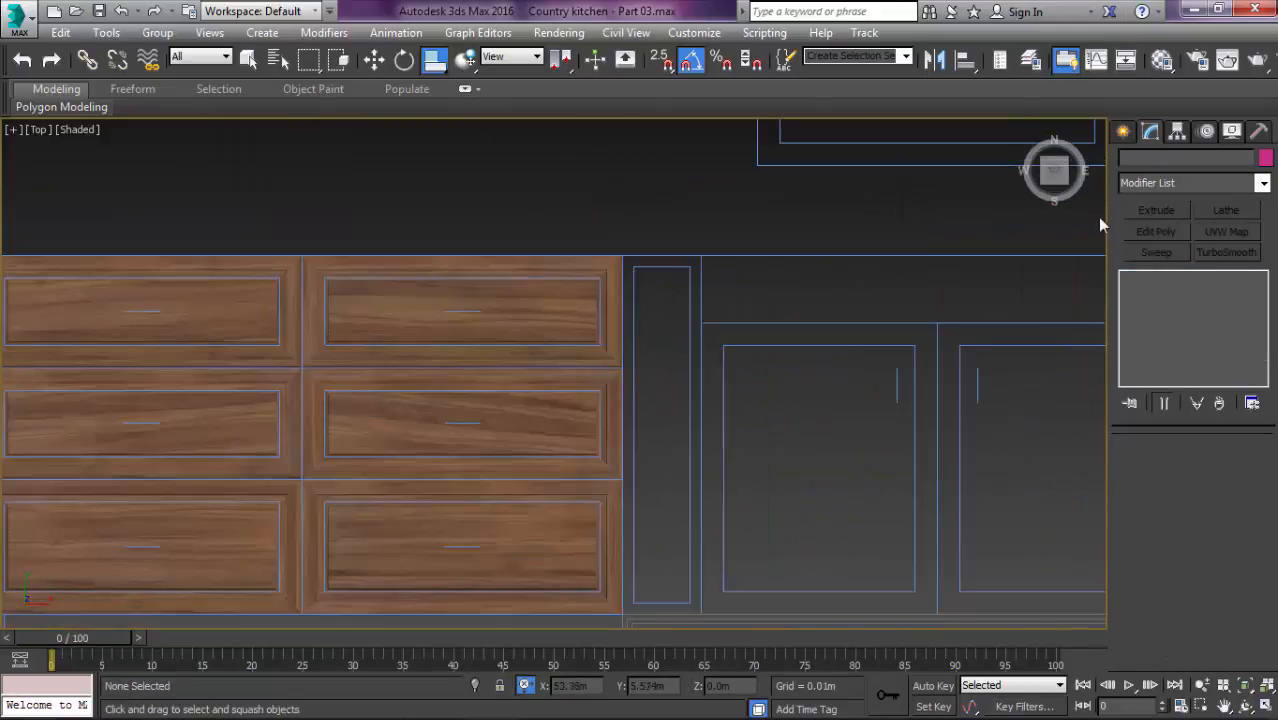
left_click(1123, 131)
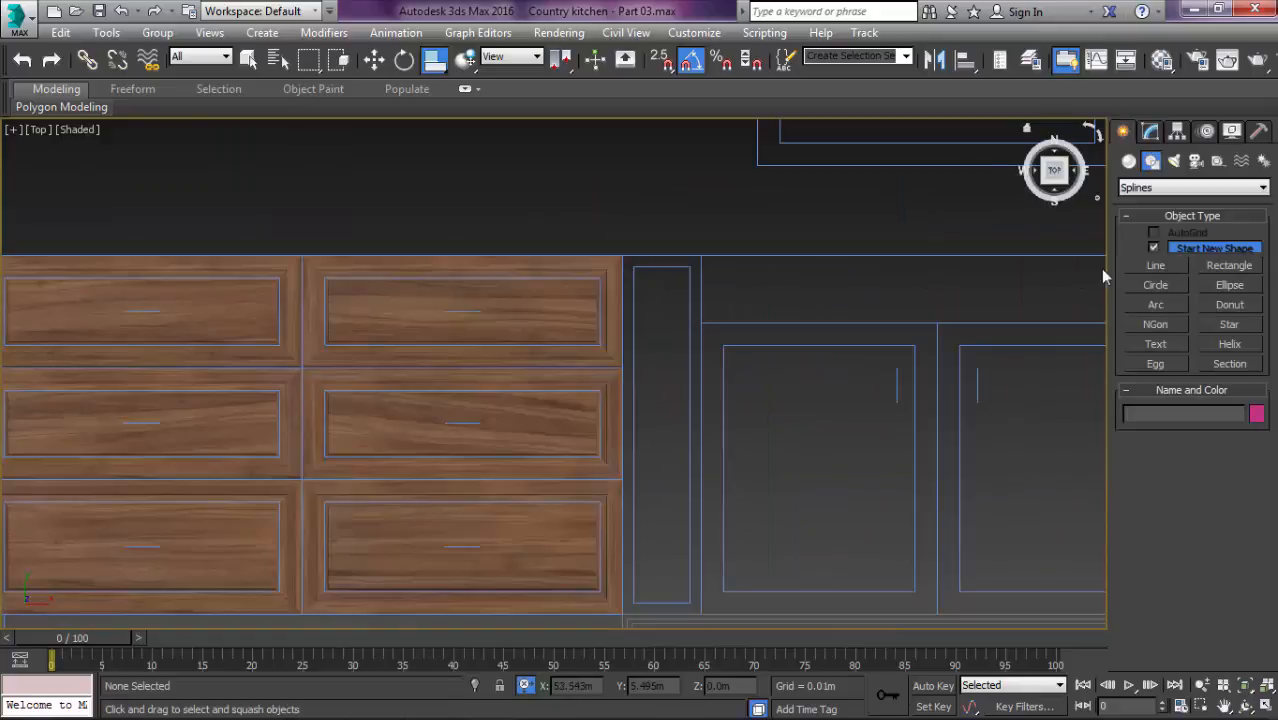
left_click(1212, 265)
scroll(820, 275, "up", 5)
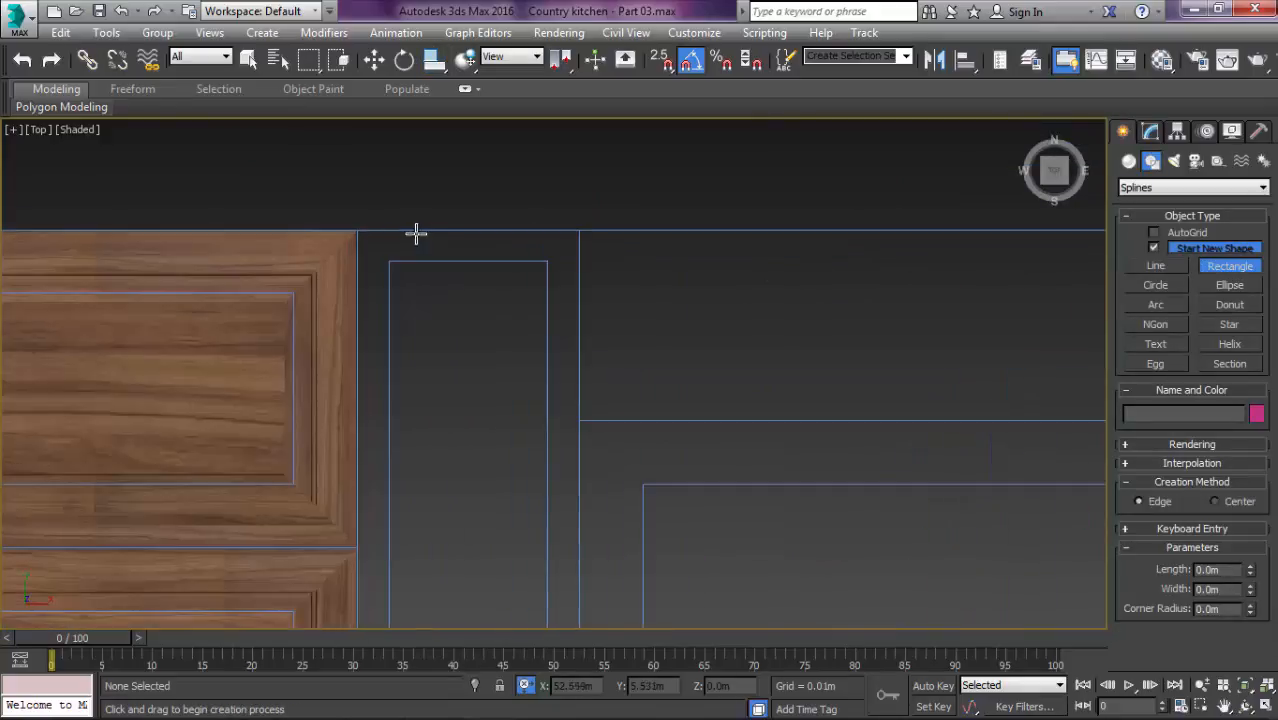
left_click_drag(357, 225, 456, 456)
scroll(382, 194, "down", 5)
scroll(384, 280, "up", 3)
scroll(384, 289, "up", 2)
scroll(437, 420, "up", 2)
key("r")
scroll(456, 456, "down", 10)
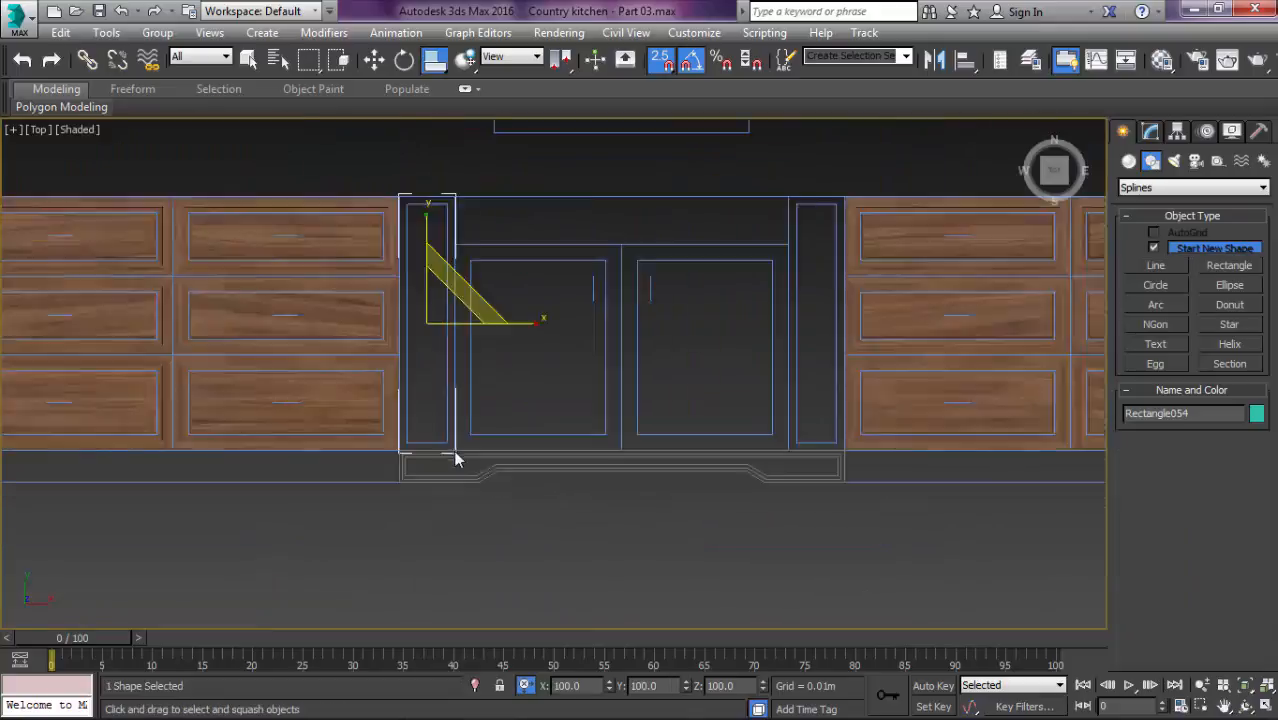
Step: Select the kitchen's reference drawing shapes and freeze them, leaving the small moulding profile unfrozen
scroll(468, 393, "up", 4)
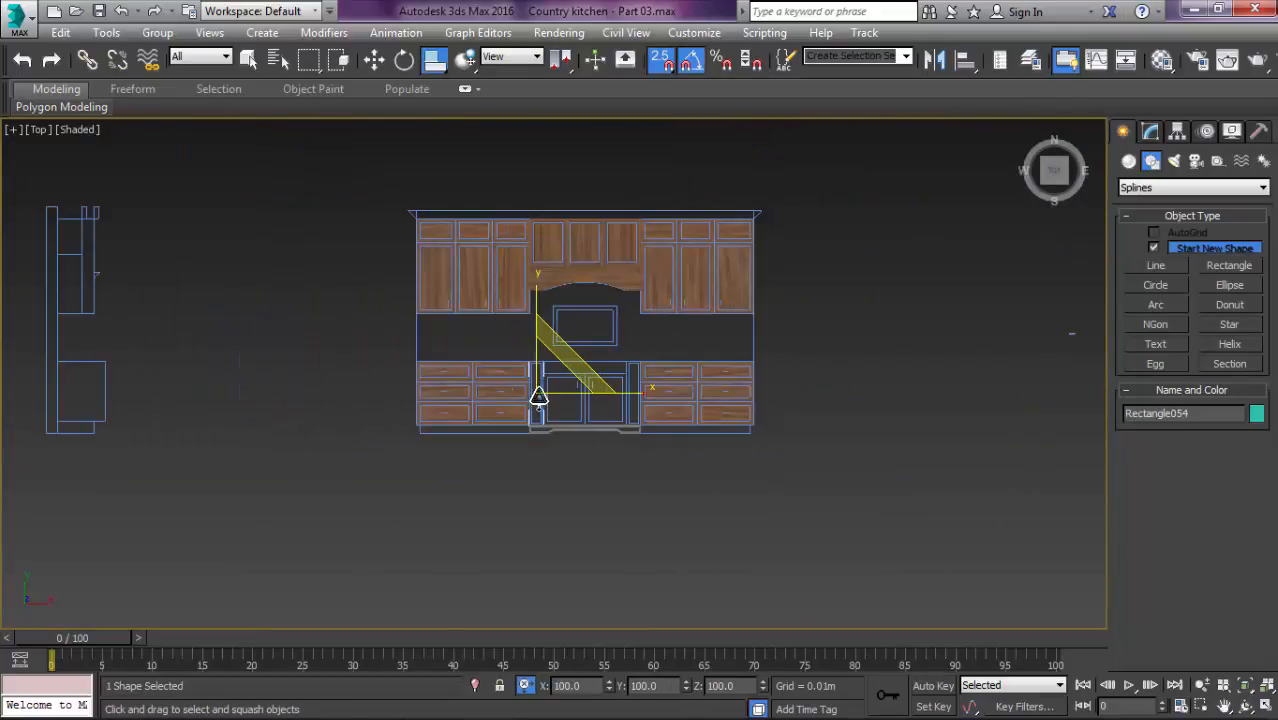
key("w")
middle_click_drag(560, 363, 513, 363)
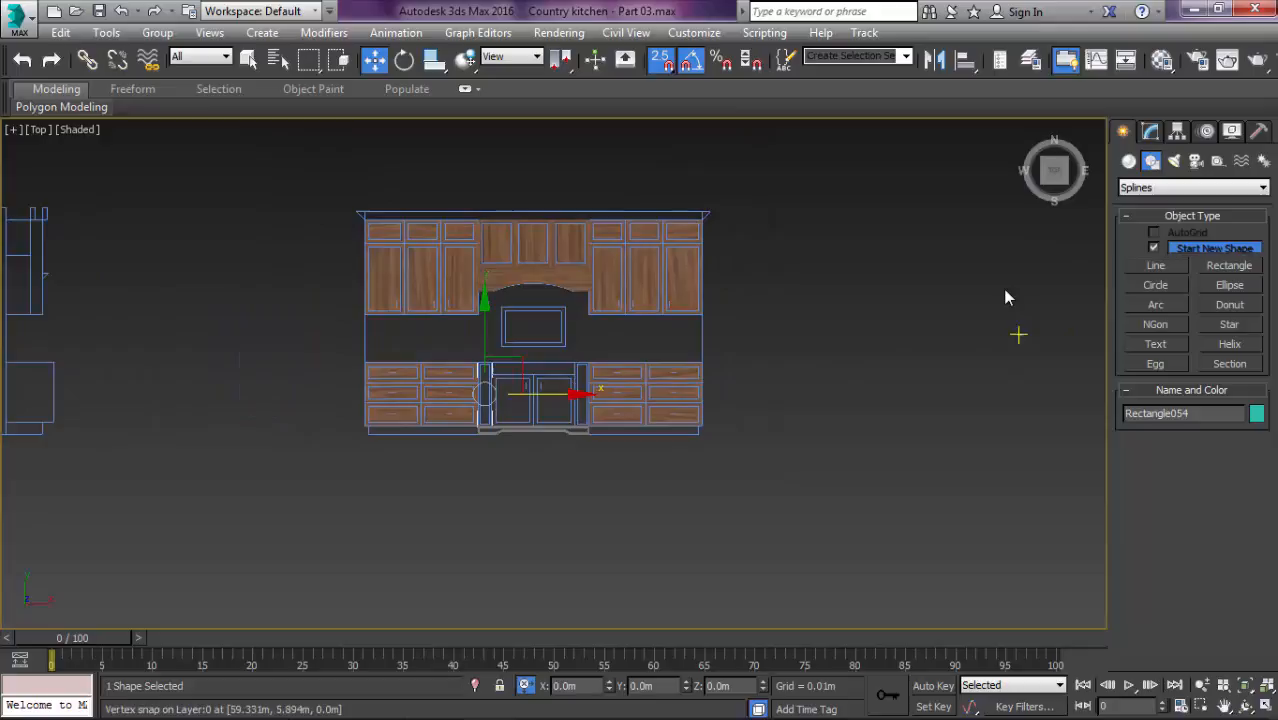
mouse_move(1065, 362)
left_mouse_down()
mouse_move(1052, 323)
mouse_move(748, 372)
mouse_move(540, 470)
left_mouse_up()
key("Return")
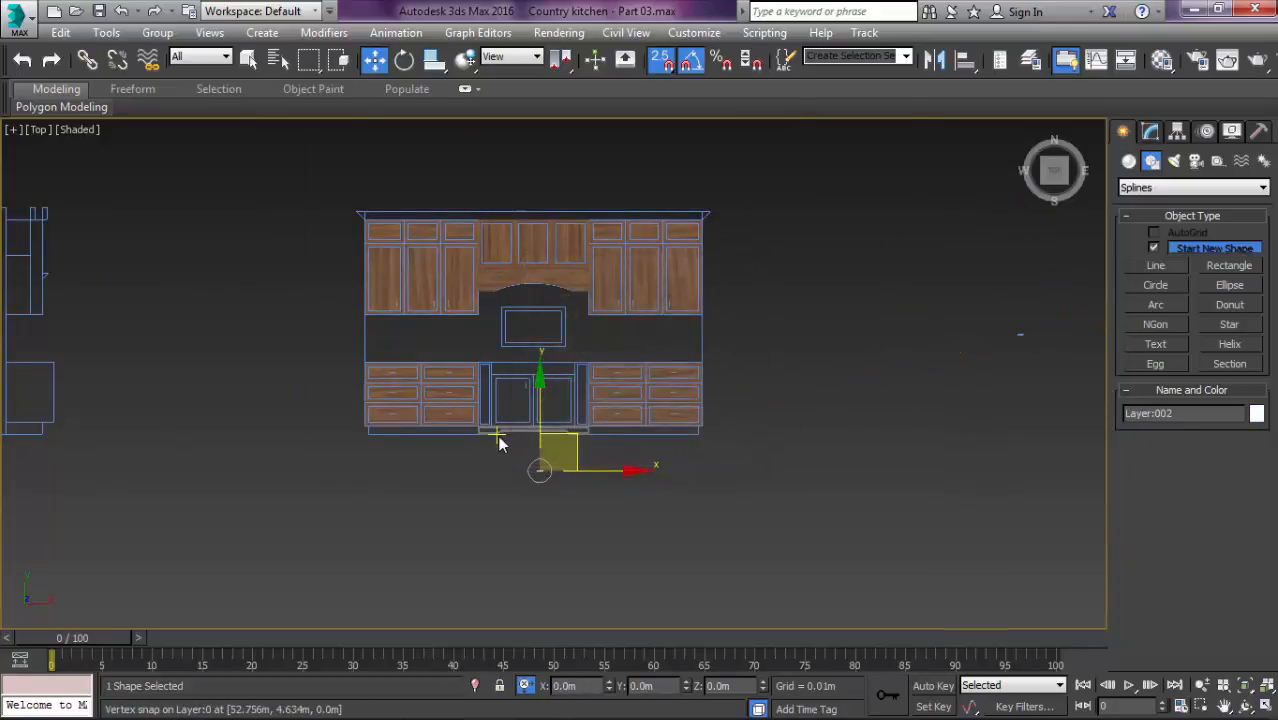
scroll(505, 447, "up", 5)
right_click(505, 312)
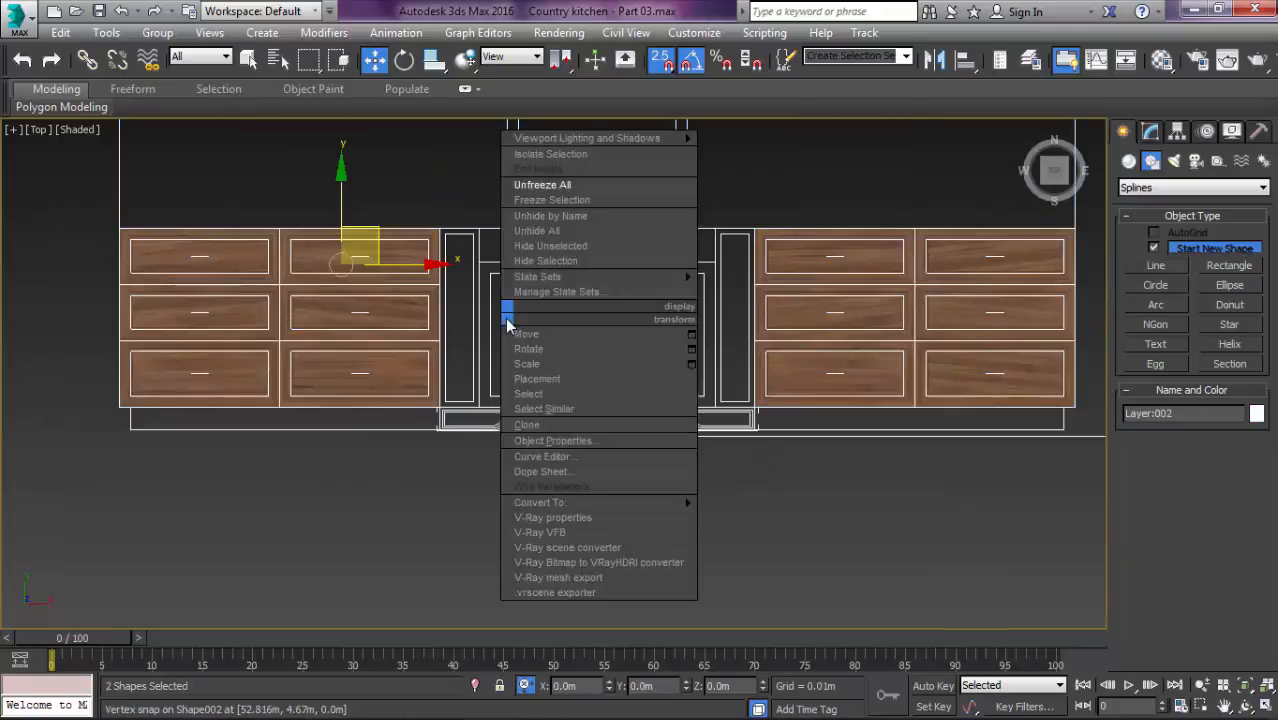
left_click(598, 200)
scroll(610, 540, "up", 6)
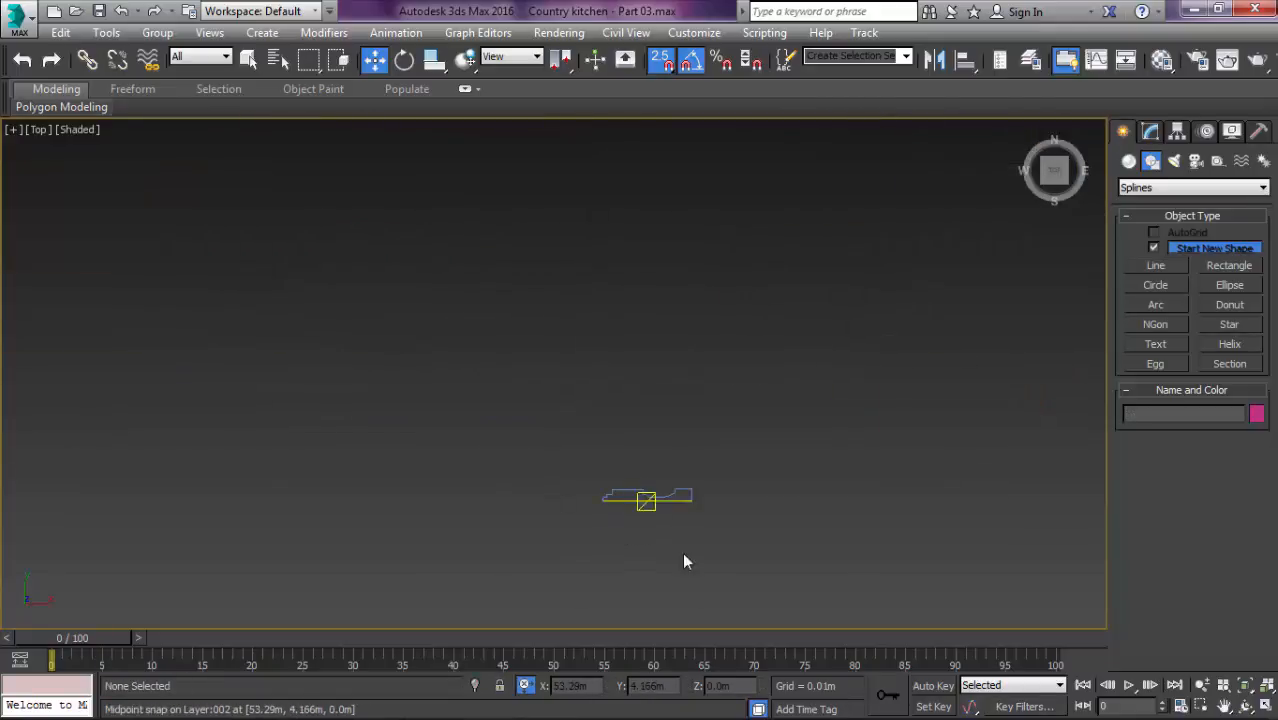
Step: Select the small moulding profile spline and delete its XForm modifier
left_click(650, 495)
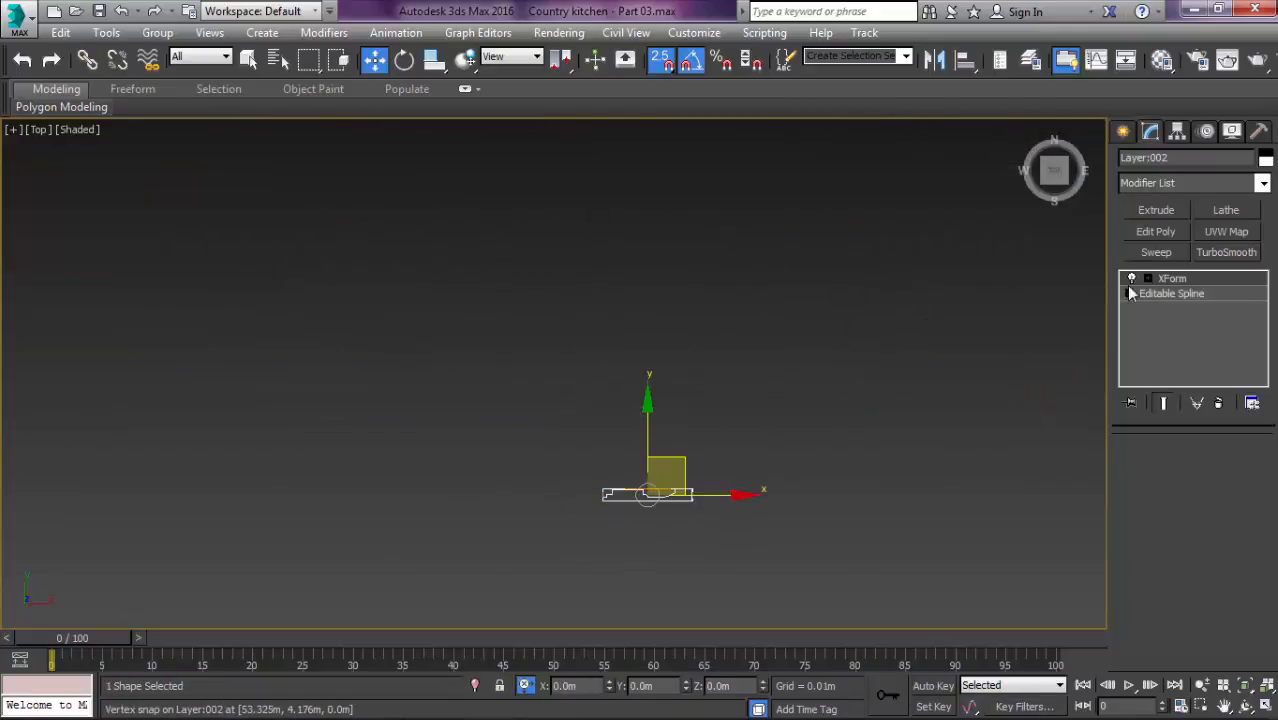
left_click(1172, 294)
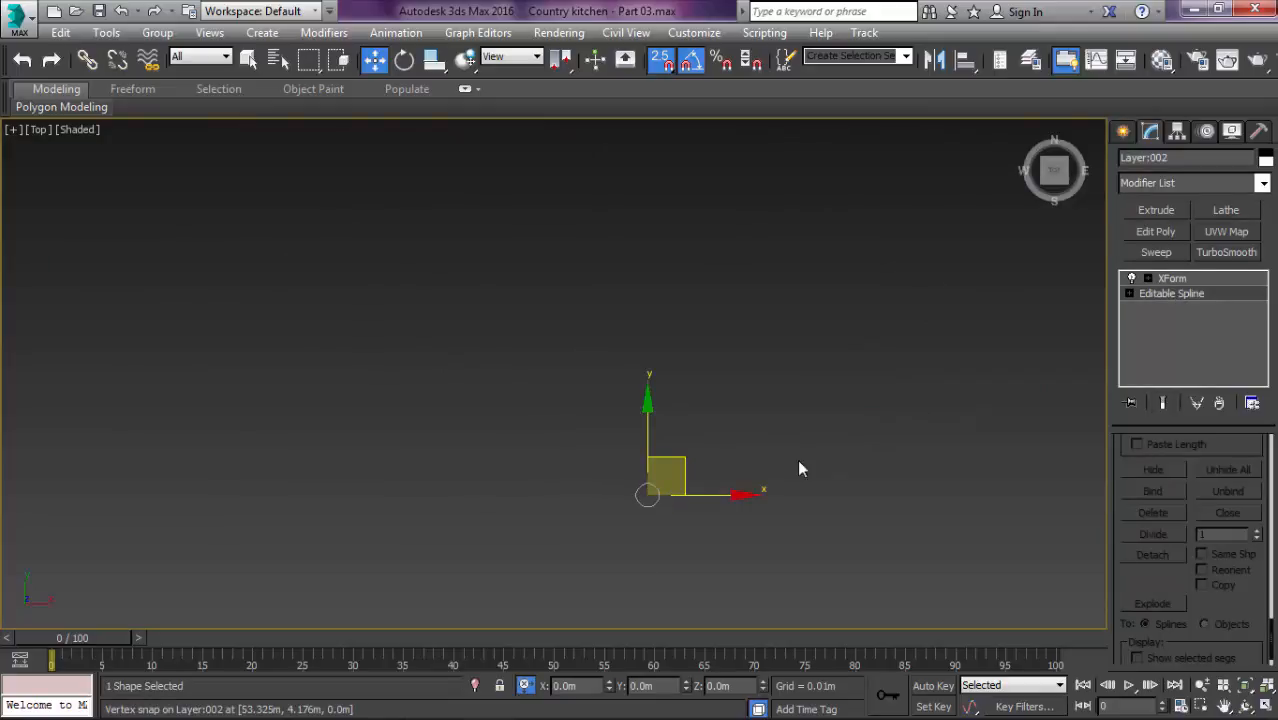
middle_click_drag(799, 468, 815, 396)
left_click(1210, 279)
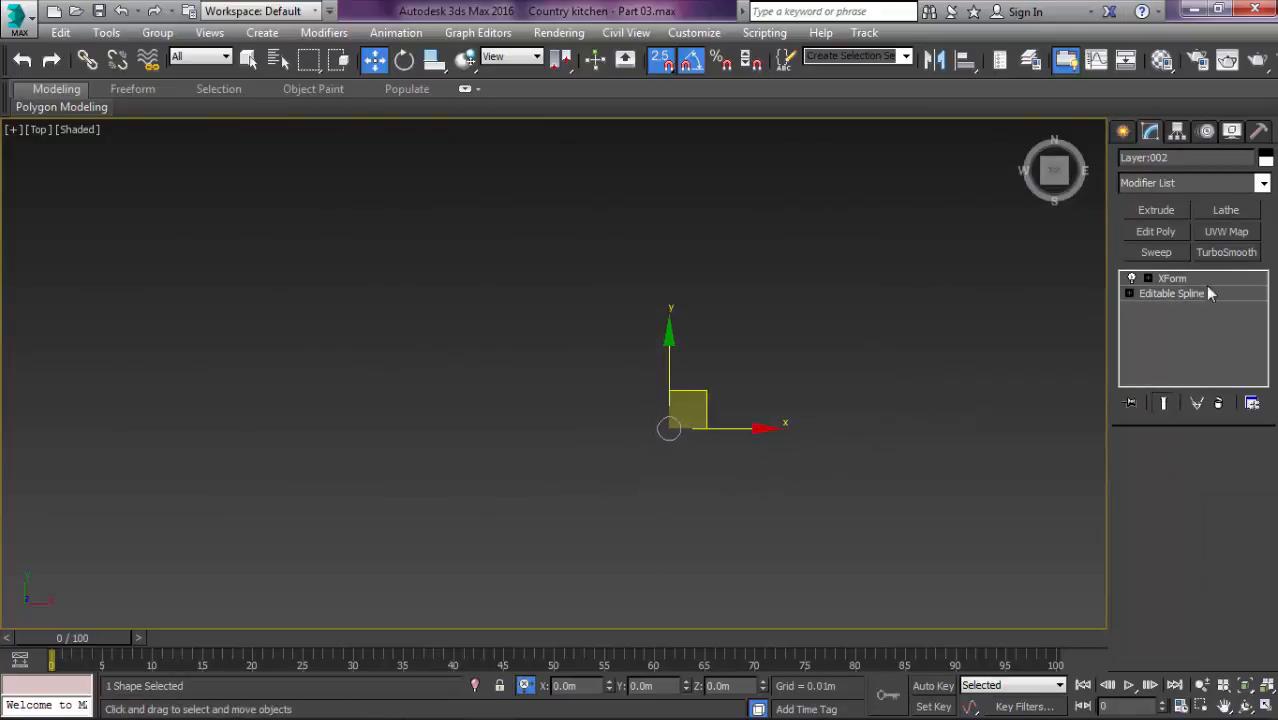
left_click(1218, 401)
scroll(822, 297, "down", 6)
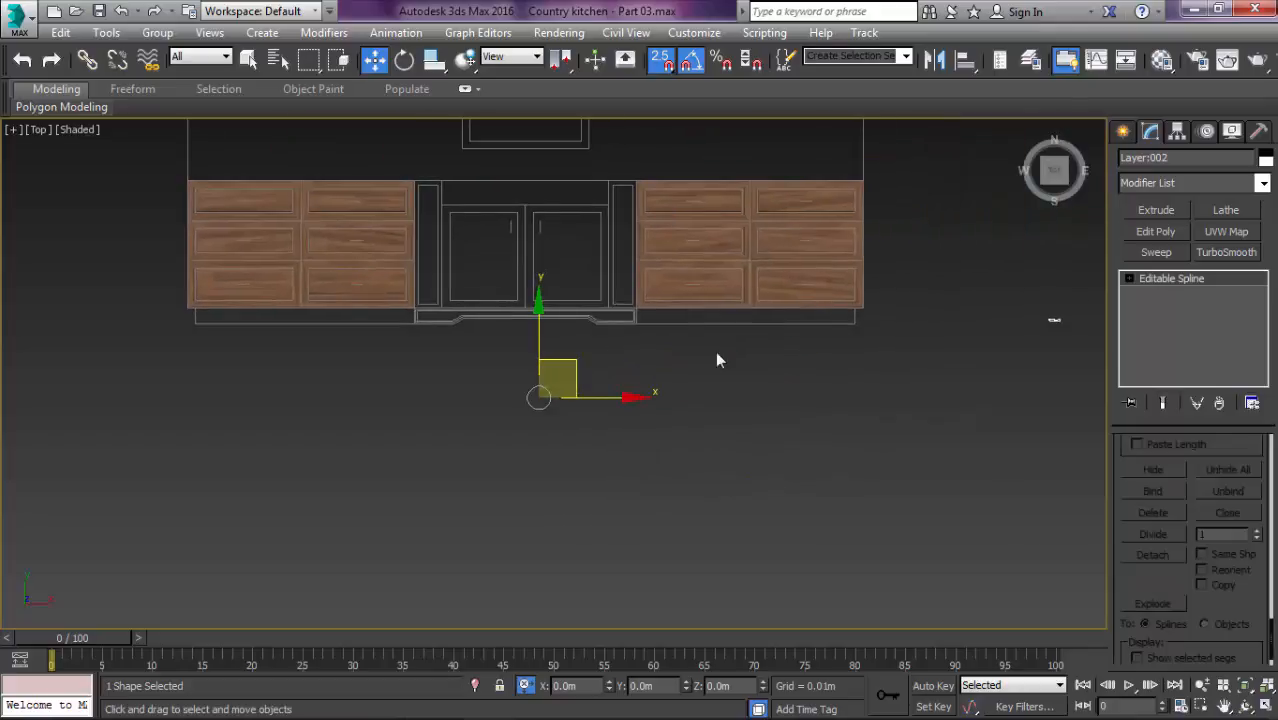
scroll(561, 359, "up", 3)
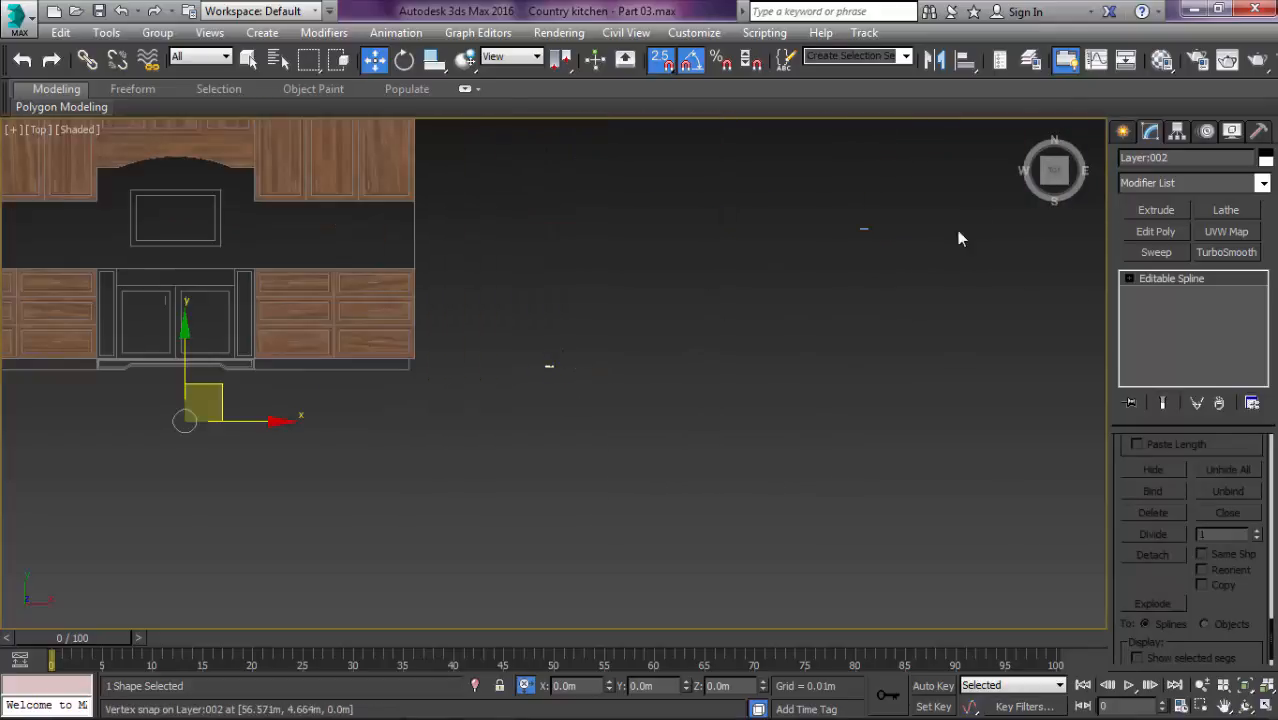
Step: Center the moulding profile's pivot on the object with Affect Pivot Only
left_click(1177, 131)
left_click(1191, 250)
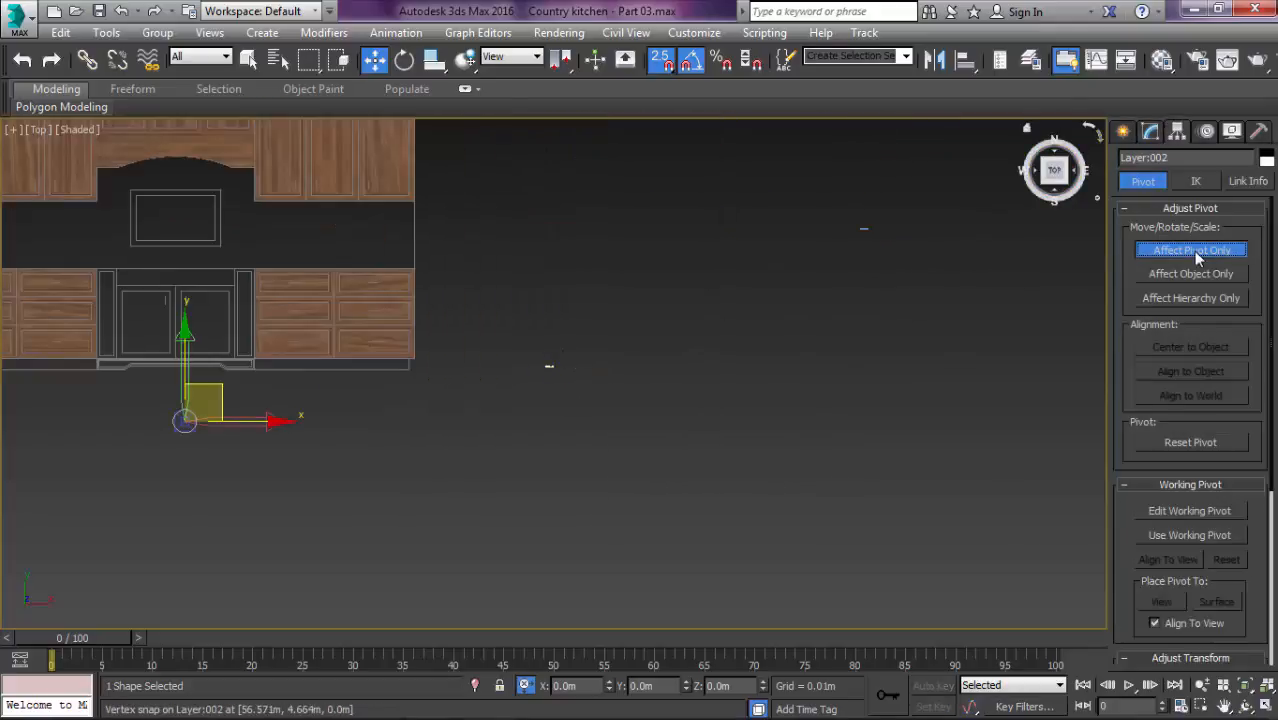
left_click(1190, 347)
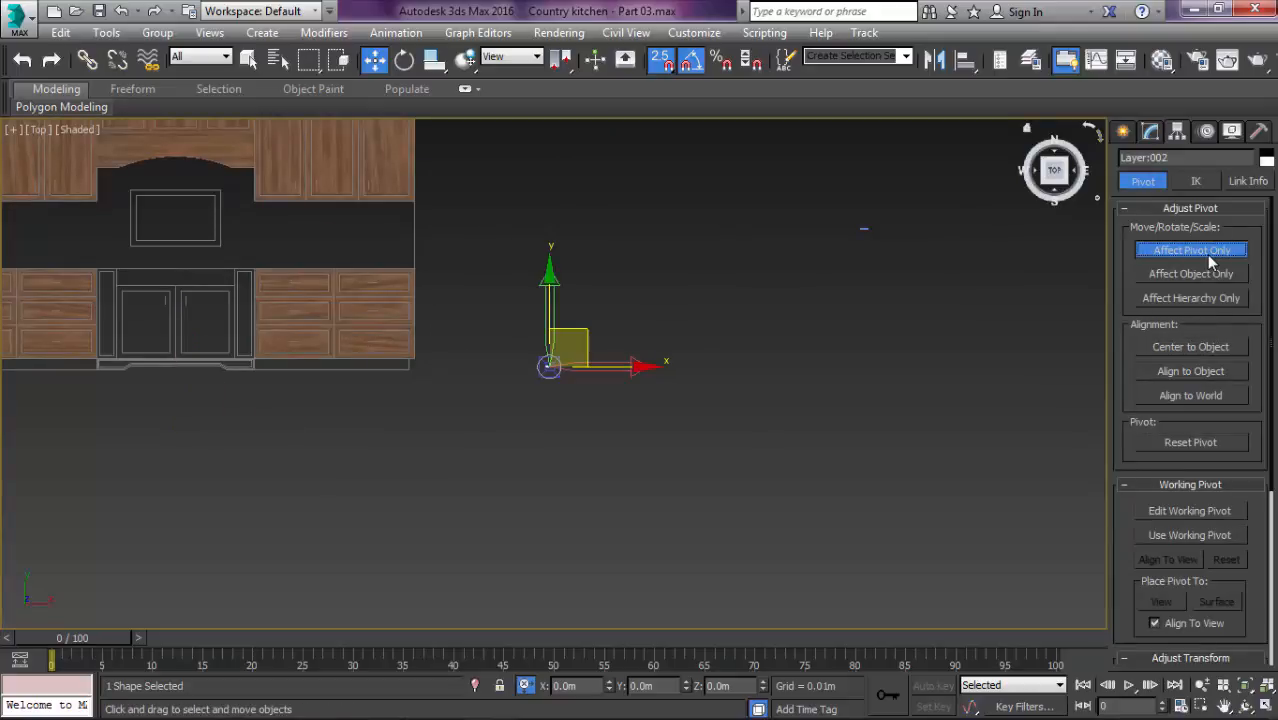
left_click(1206, 251)
Step: Reset the moulding profile's transform with the Reset XForm utility
left_click(1258, 131)
left_click(1178, 364)
left_click(1176, 365)
left_click(1181, 466)
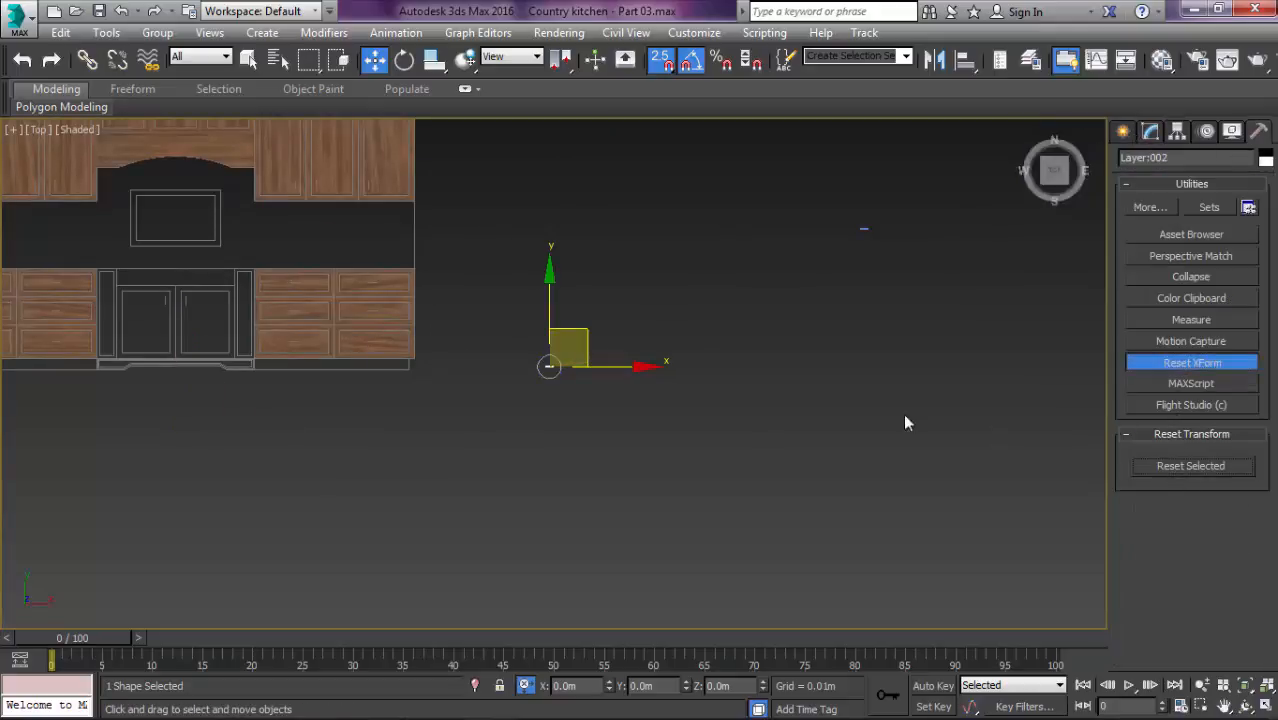
left_click(1145, 366)
Step: Remove the XForm modifier added to the moulding profile by the transform reset
middle_click_drag(943, 385, 966, 386)
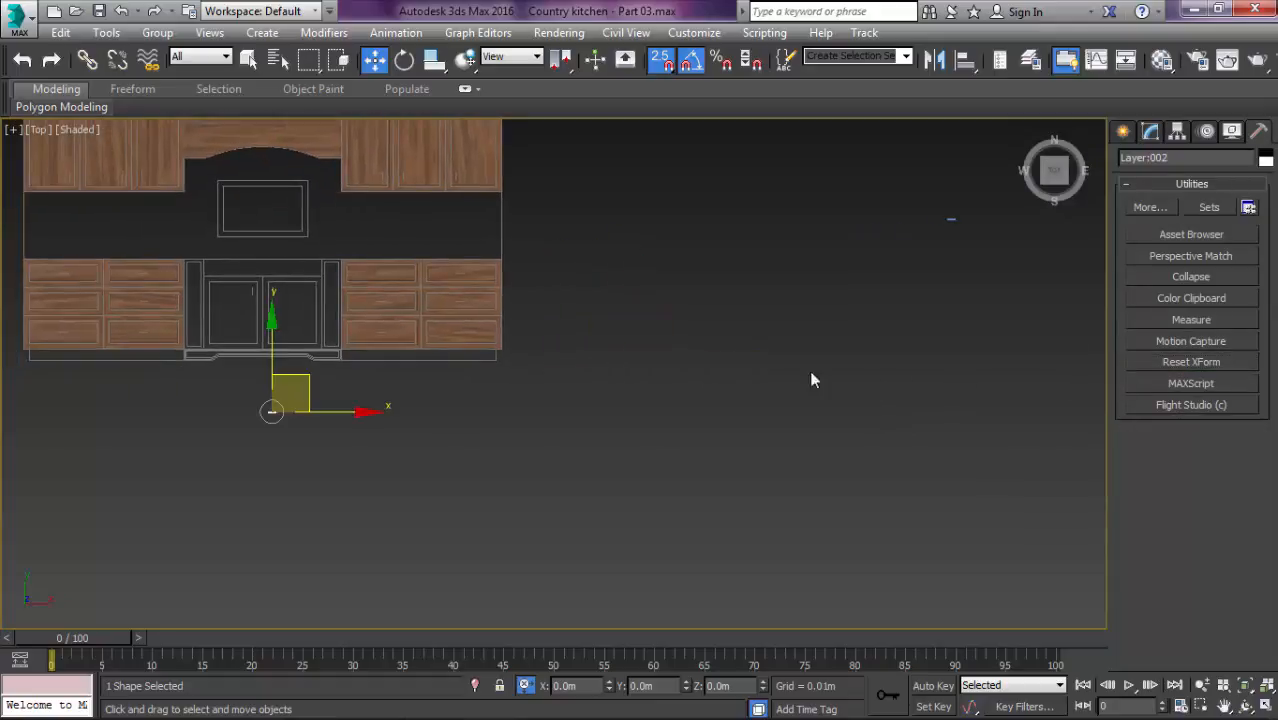
middle_click_drag(706, 372, 714, 372)
key("1")
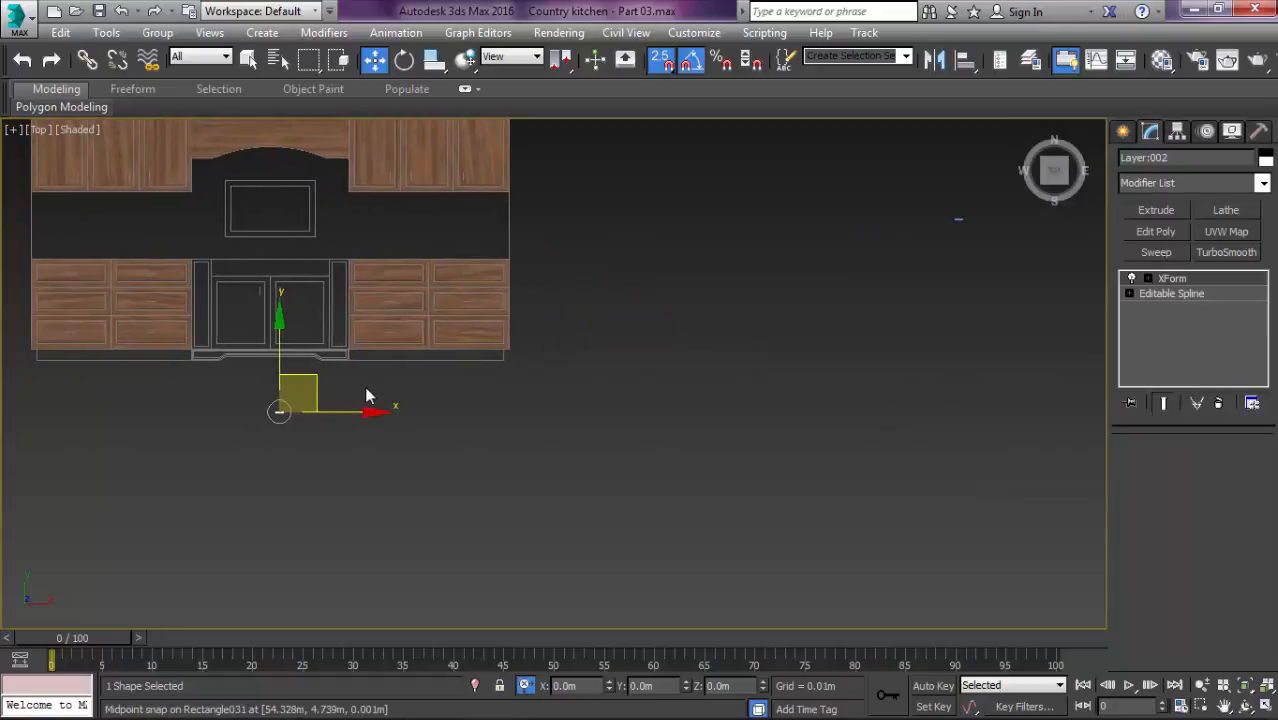
middle_click_drag(367, 396, 1057, 332)
left_click(1218, 403)
middle_click_drag(934, 338, 855, 351)
Step: Center the moulding profile's pivot on the object again and finish pivot editing
left_click(1176, 133)
left_click(1205, 249)
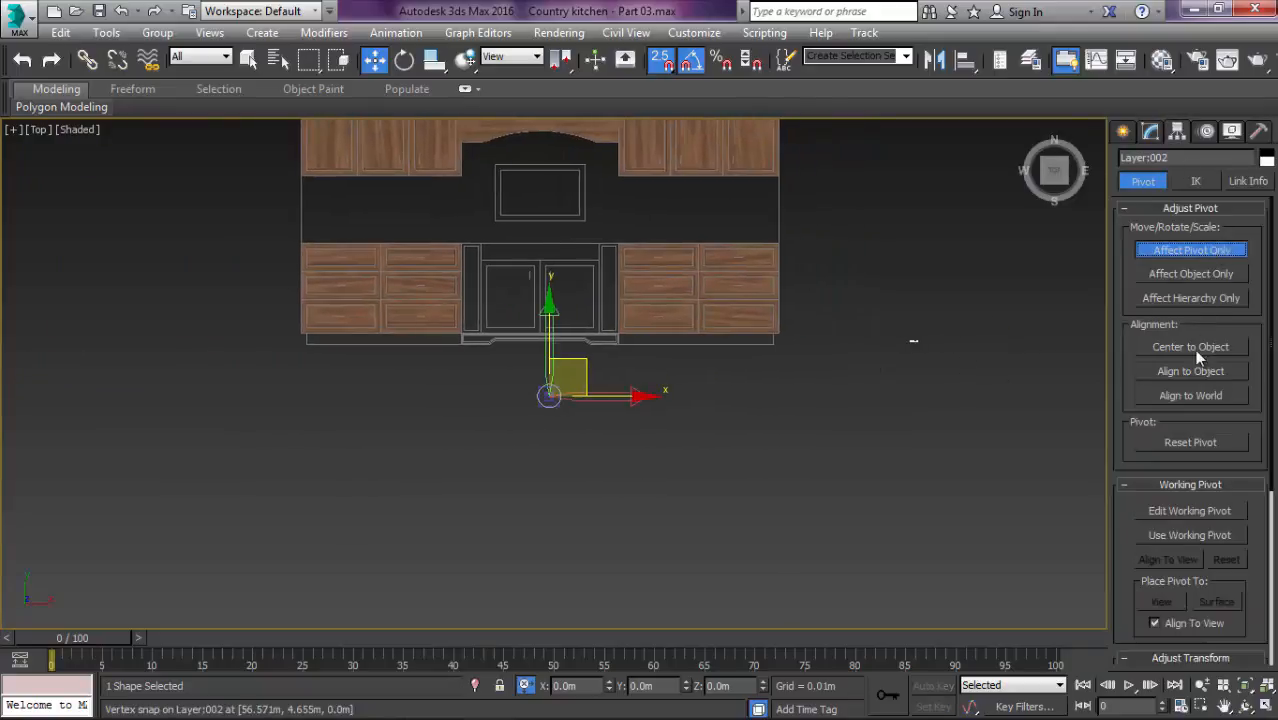
left_click(1192, 347)
left_click(1208, 249)
scroll(983, 321, "up", 3)
scroll(858, 343, "up", 1)
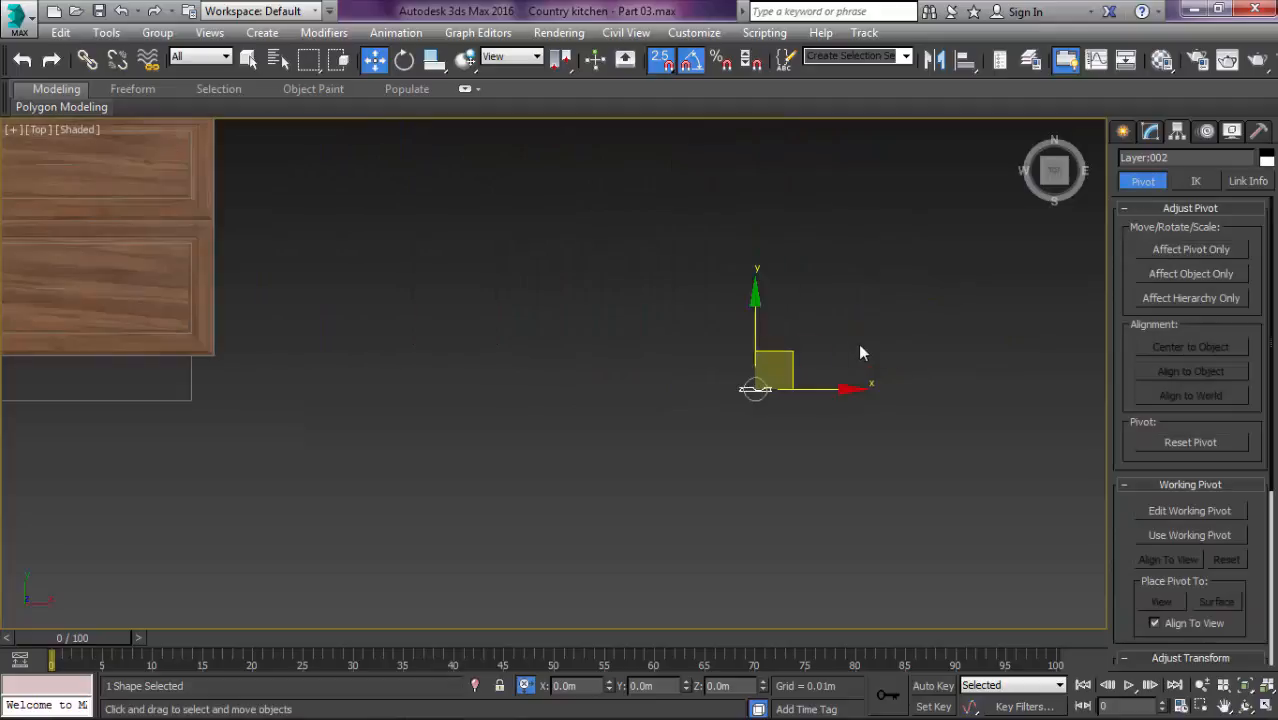
Step: Scale the moulding profile's whole spline down to about 60% in X and Y at sub-object level, and exit sub-object editing
left_click(1150, 132)
scroll(882, 328, "up", 3)
left_click_drag(804, 317, 432, 554)
scroll(465, 508, "up", 4)
key("r")
left_click_drag(858, 230, 808, 271)
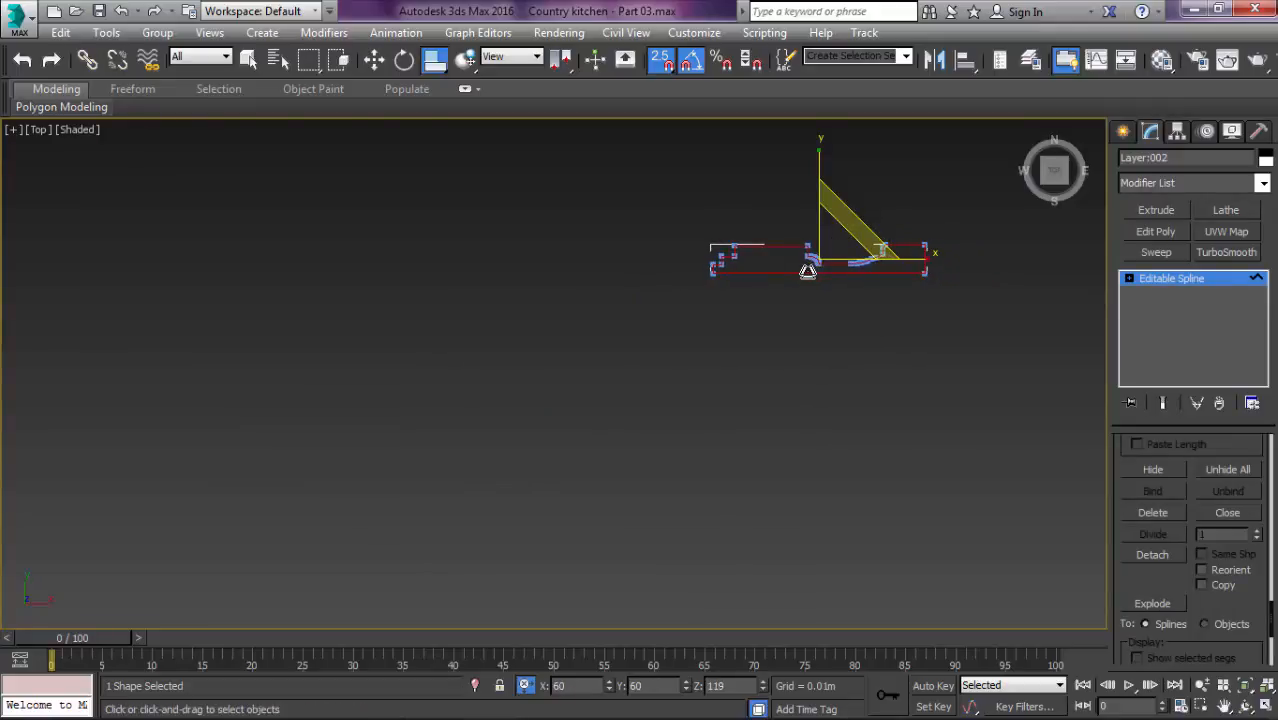
scroll(778, 286, "down", 5)
key("3")
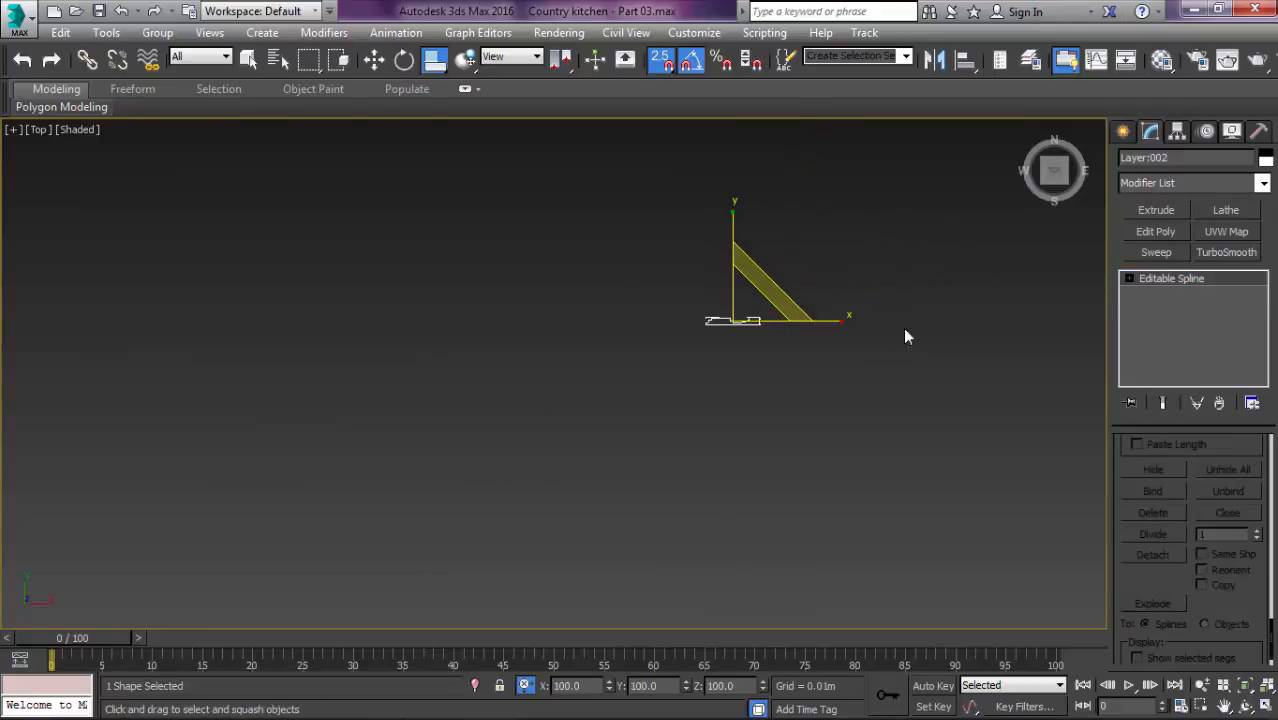
left_click(1260, 133)
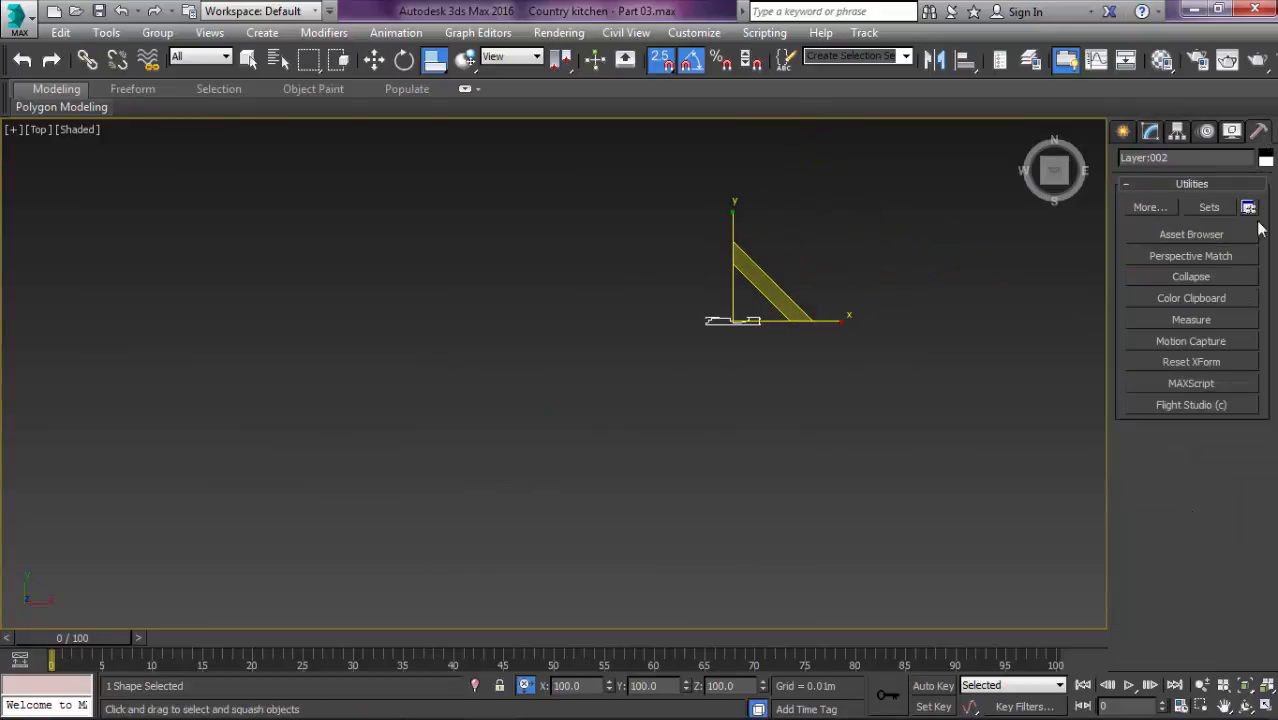
left_click(1190, 366)
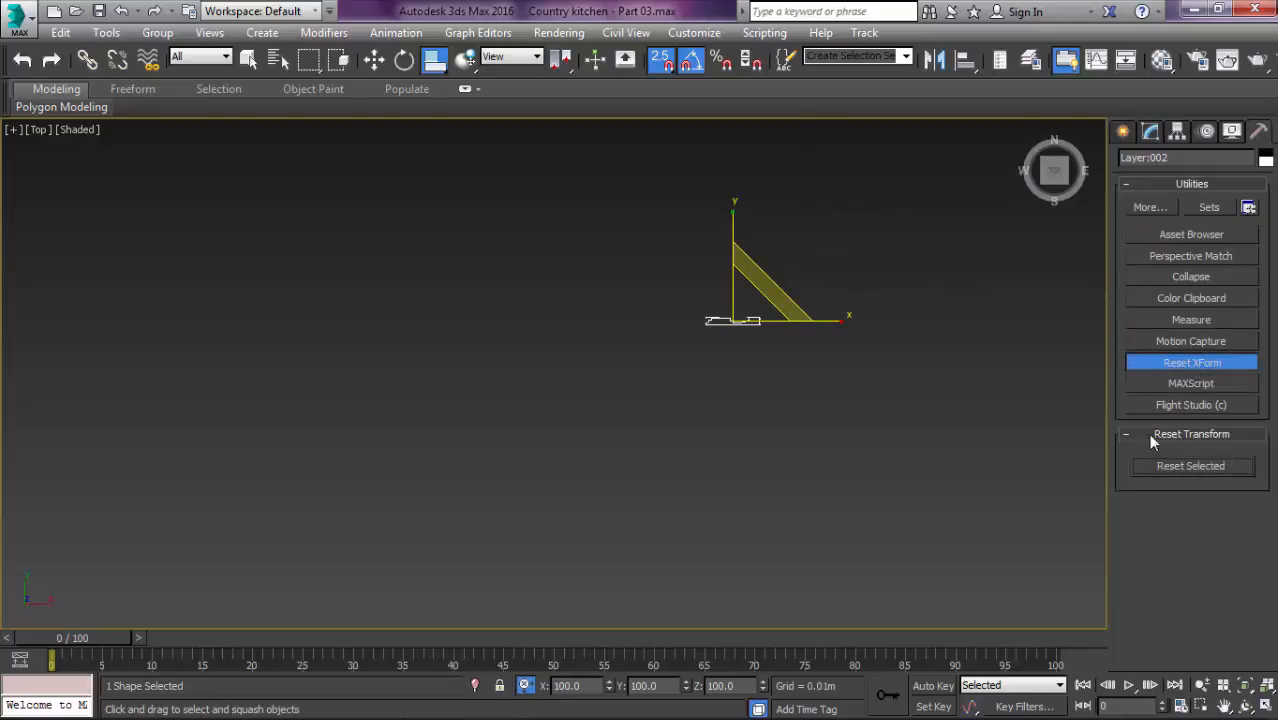
left_click(1145, 368)
Step: Move the moulding profile to just below the narrow pilaster beside the sink cabinet, next to the wooden drawers
left_click(863, 399)
scroll(826, 356, "down", 5)
left_click(793, 343)
scroll(731, 420, "down", 3)
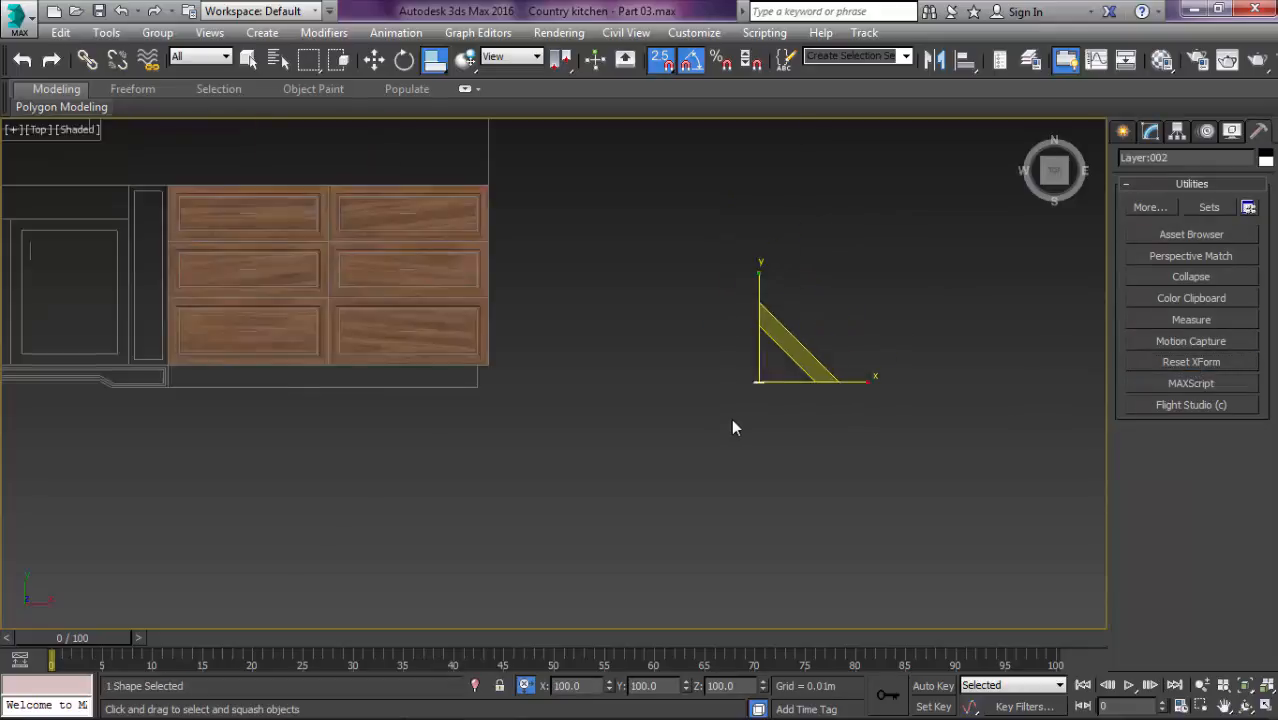
scroll(731, 428, "down", 2)
key("w")
left_click_drag(862, 377, 224, 404)
scroll(173, 305, "up", 5)
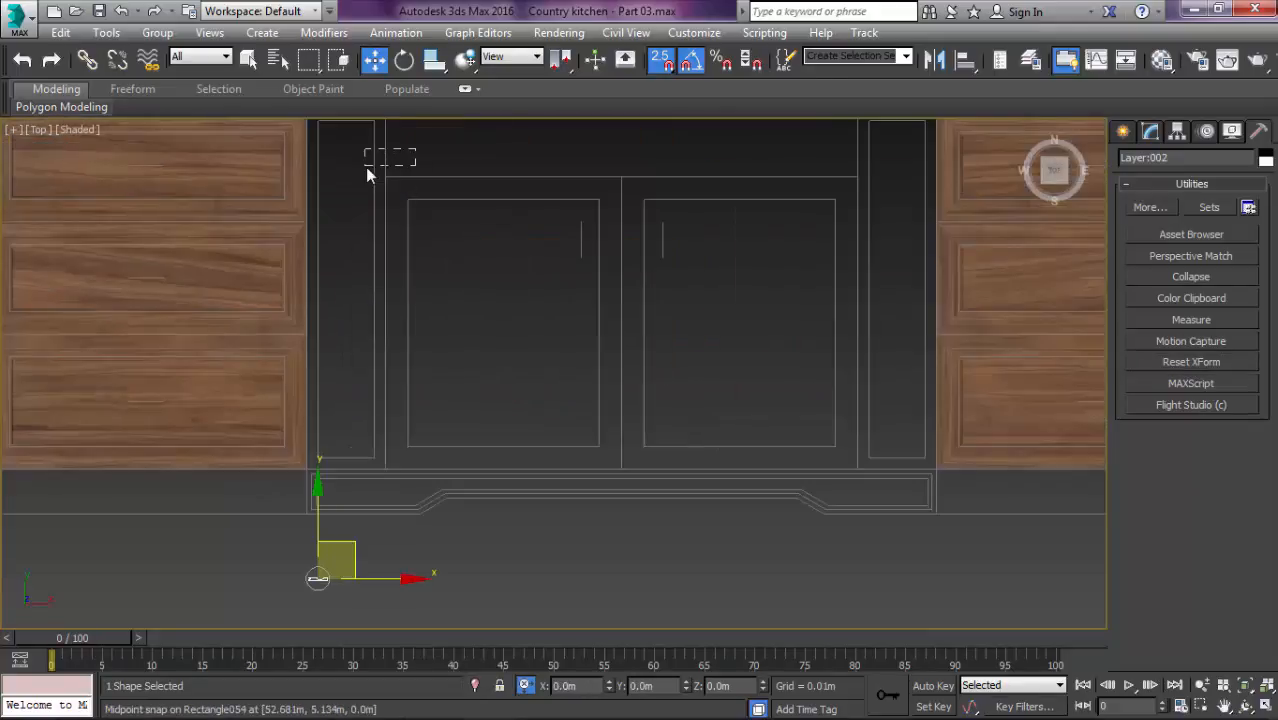
Step: Select the 0.8 m by 0.175 m pilaster rectangle beside the cabinet doors and apply a Sweep modifier to it
left_click(367, 174)
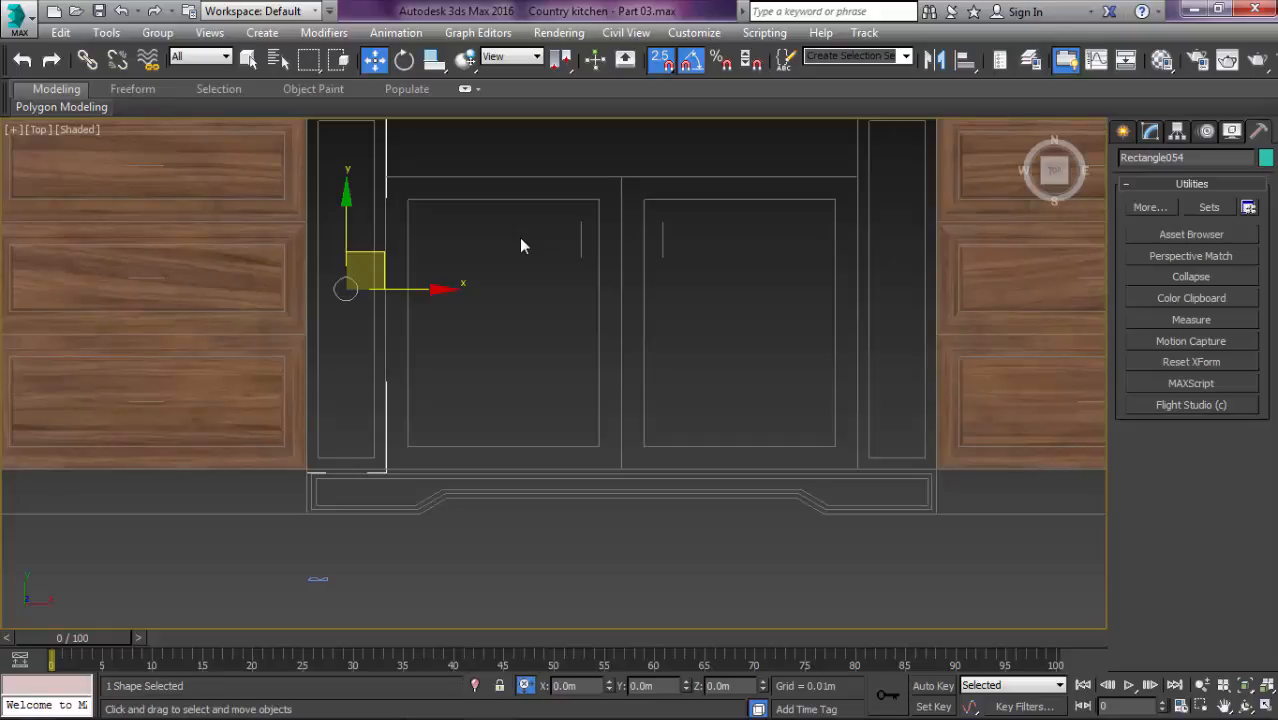
left_click(1150, 132)
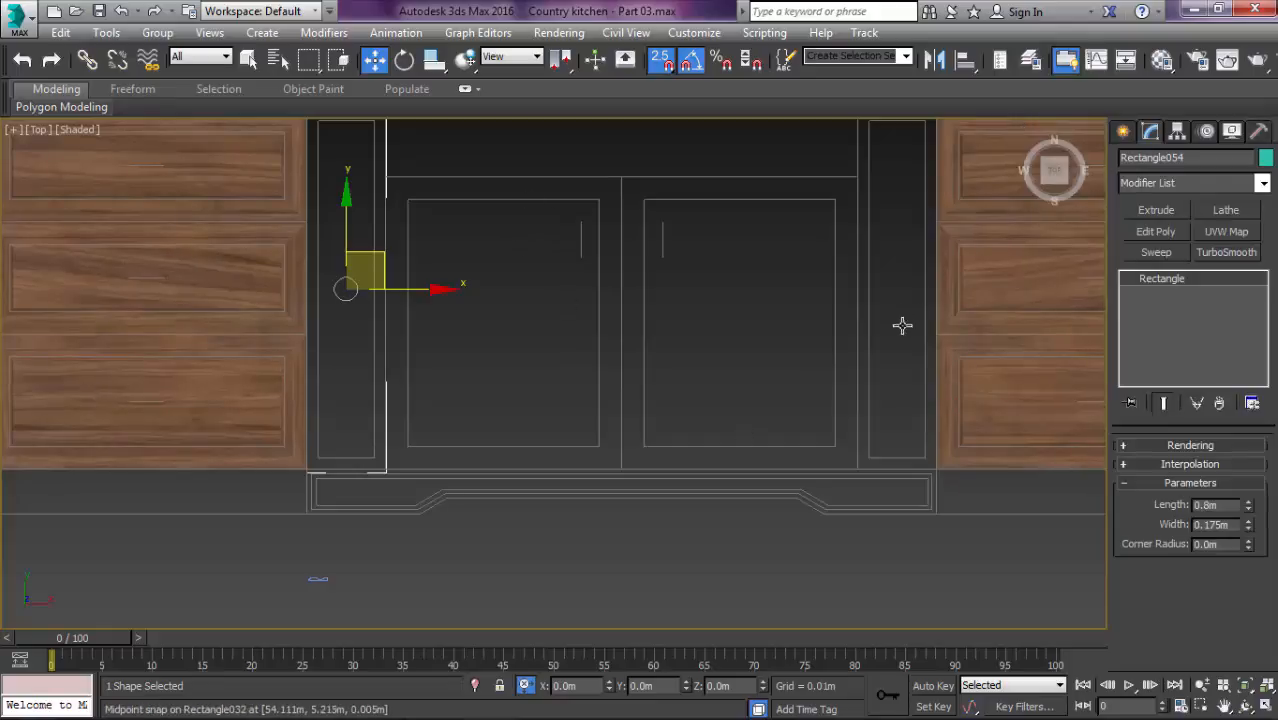
middle_click_drag(901, 322, 1031, 164)
right_click(1190, 338)
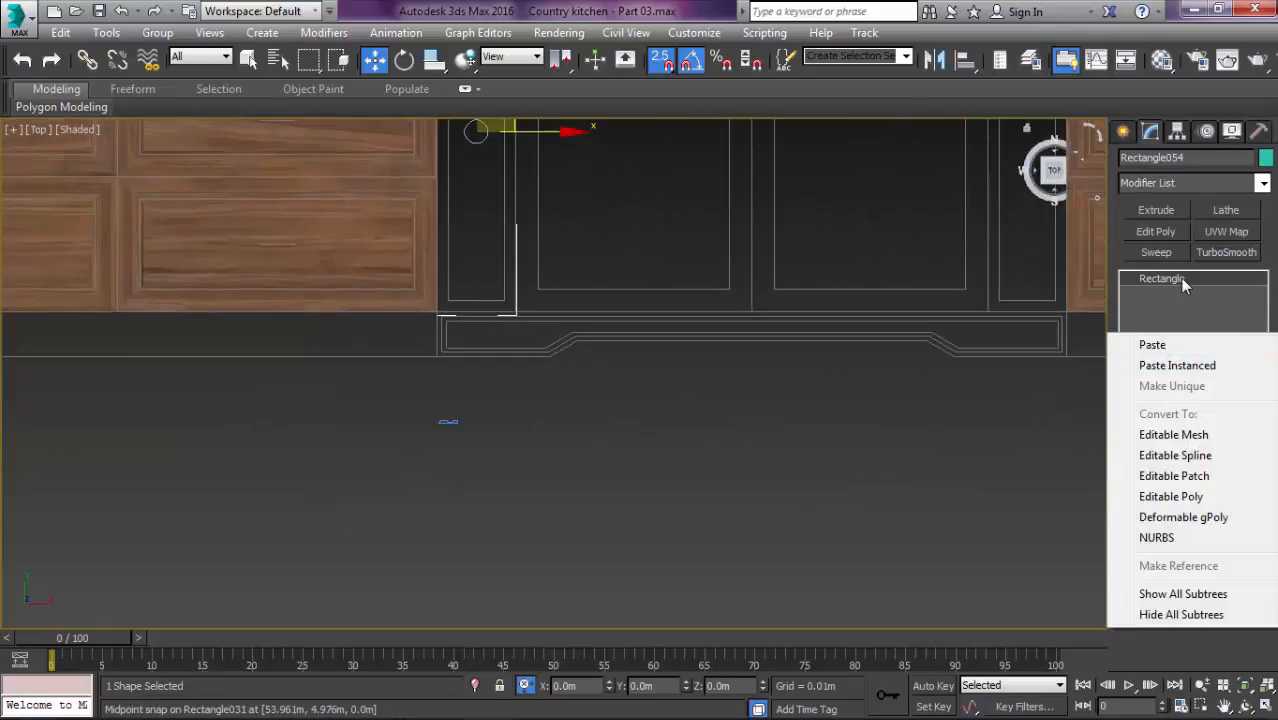
left_click(1156, 252)
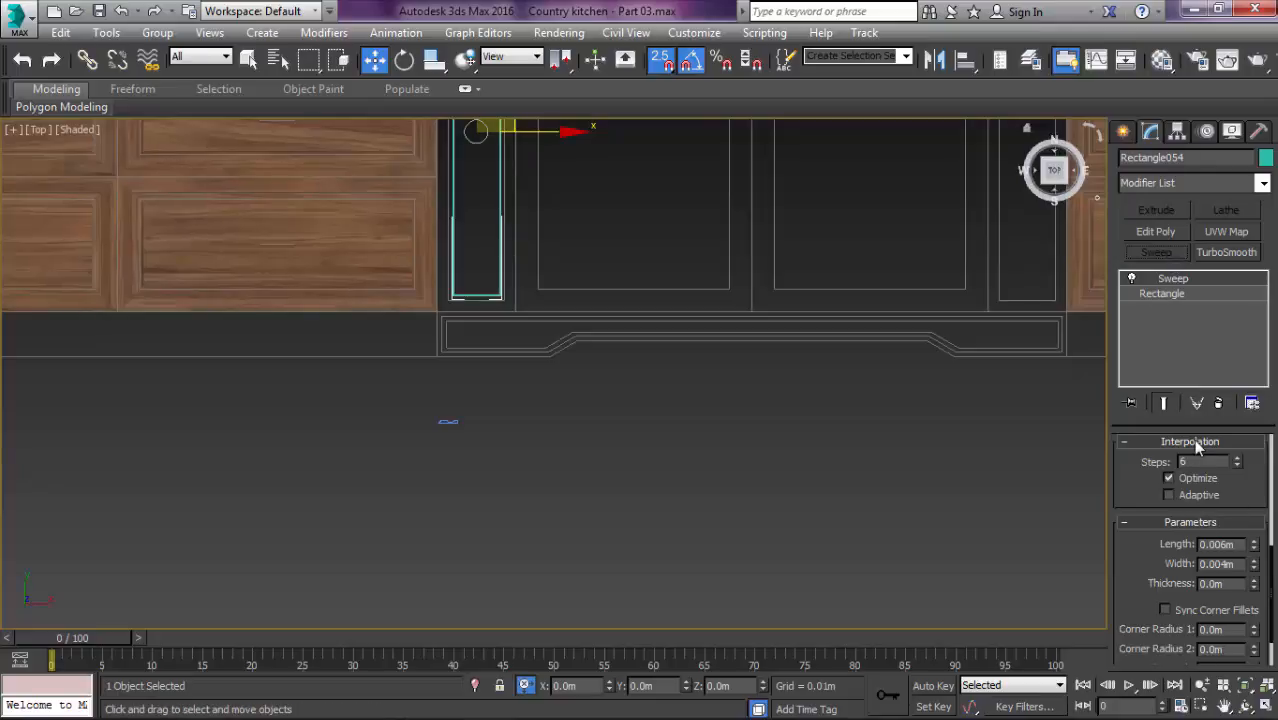
Step: Switch the Sweep to a custom section and pick the moulding profile below the cabinet as its section
scroll(1165, 470, "down", 2)
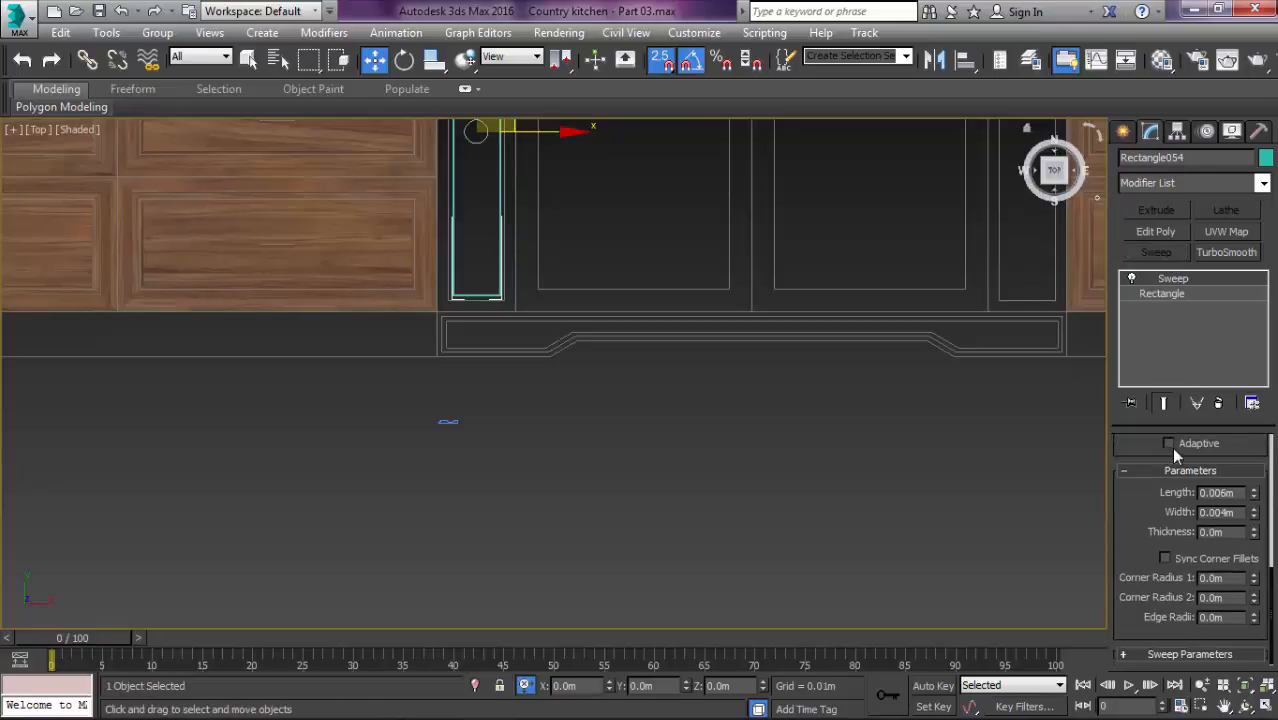
left_click(1180, 655)
scroll(1138, 580, "up", 8)
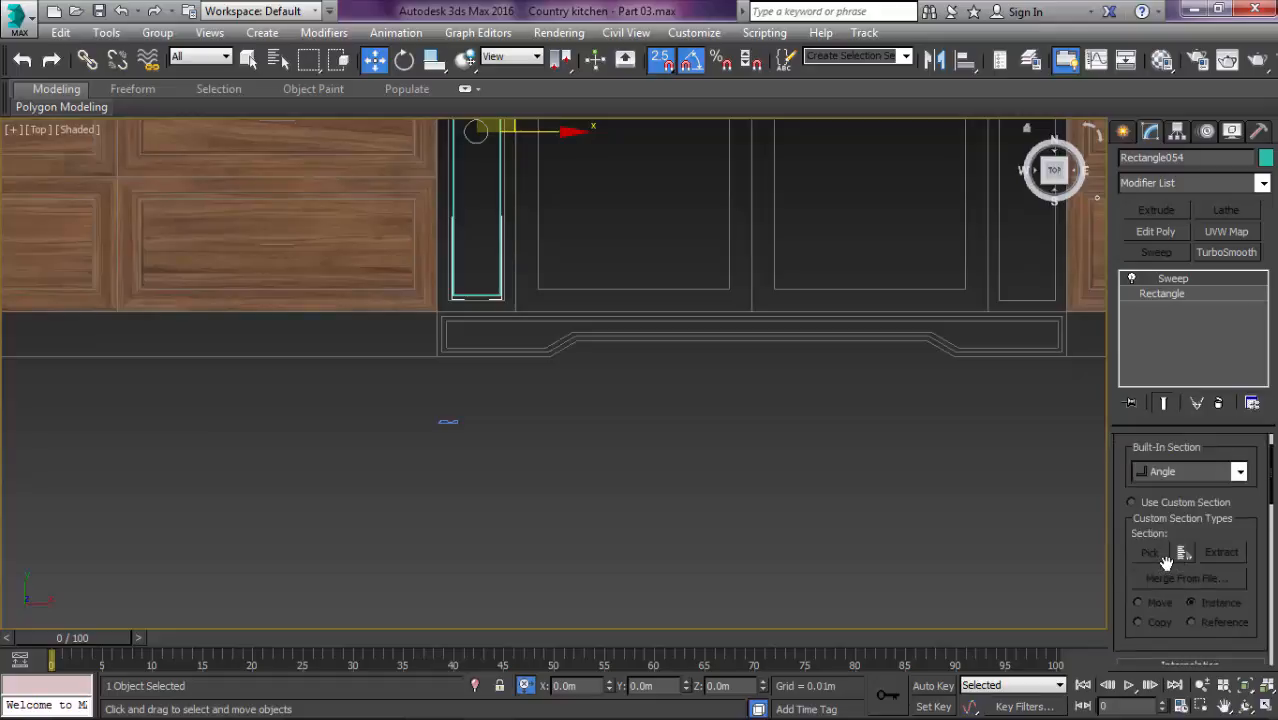
scroll(1167, 563, "up", 1)
left_click(1159, 532)
left_click(1150, 581)
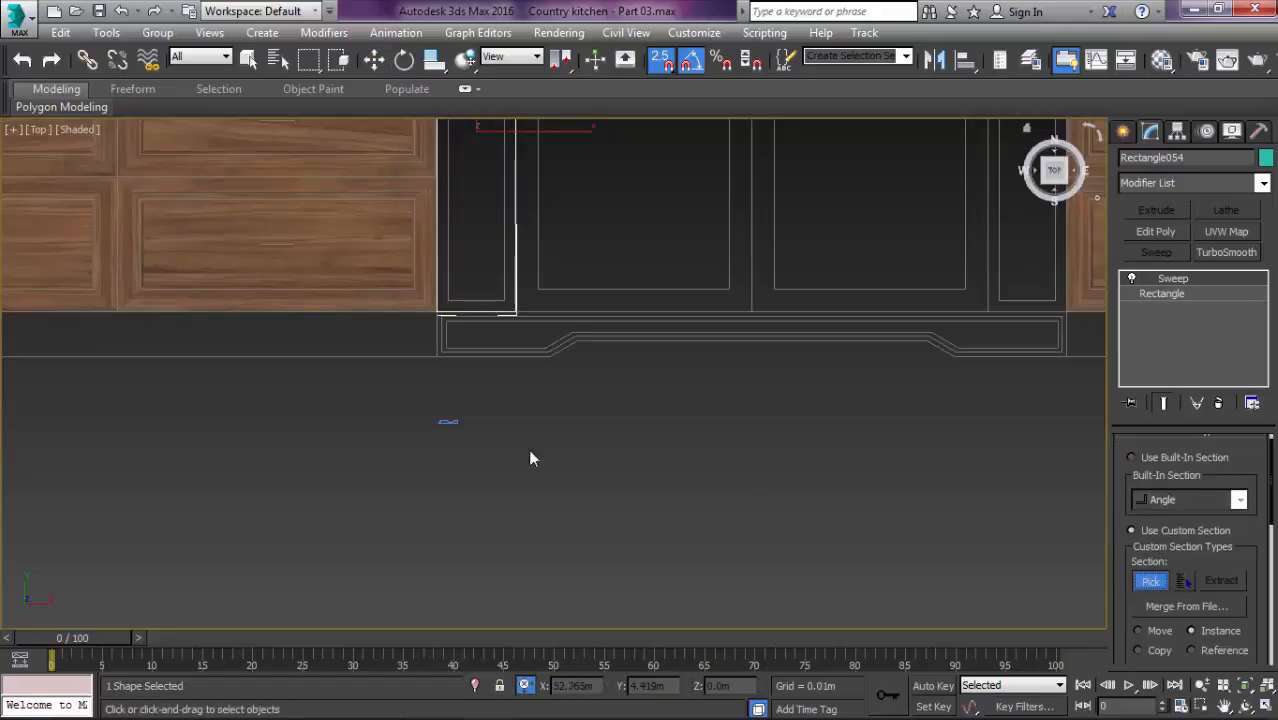
left_click(451, 422)
scroll(506, 409, "up", 6)
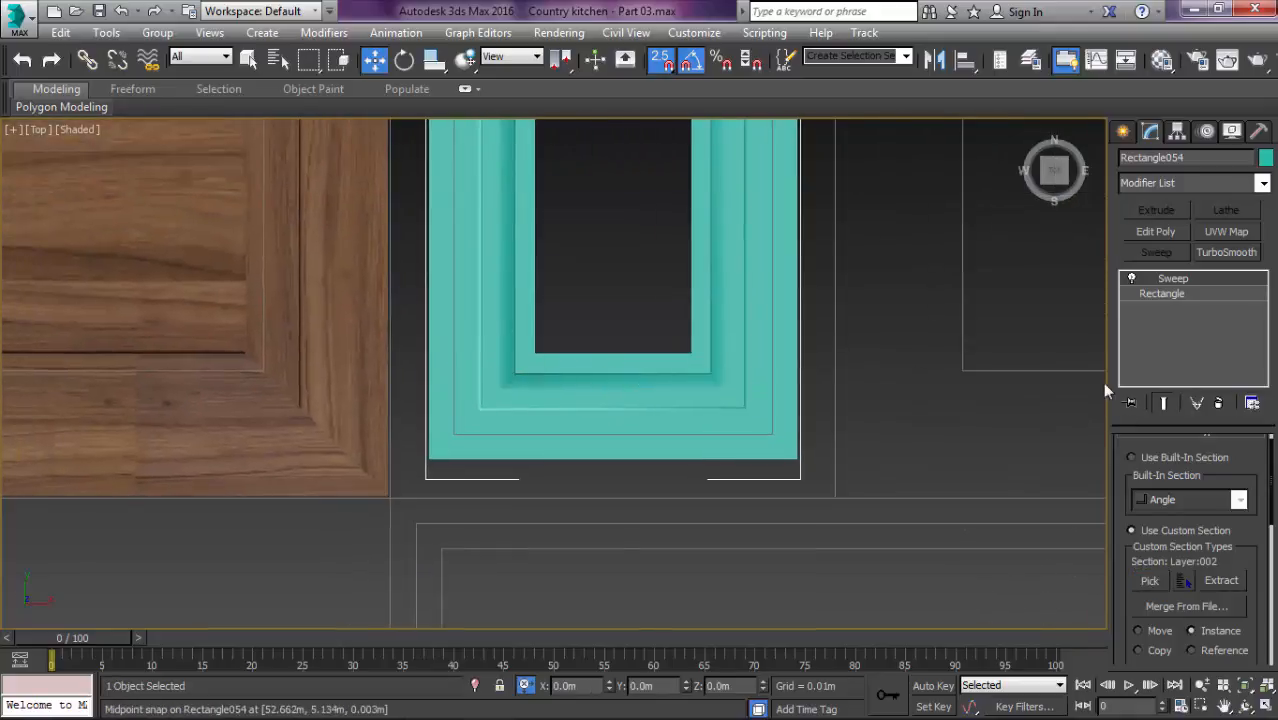
scroll(1244, 576, "down", 5)
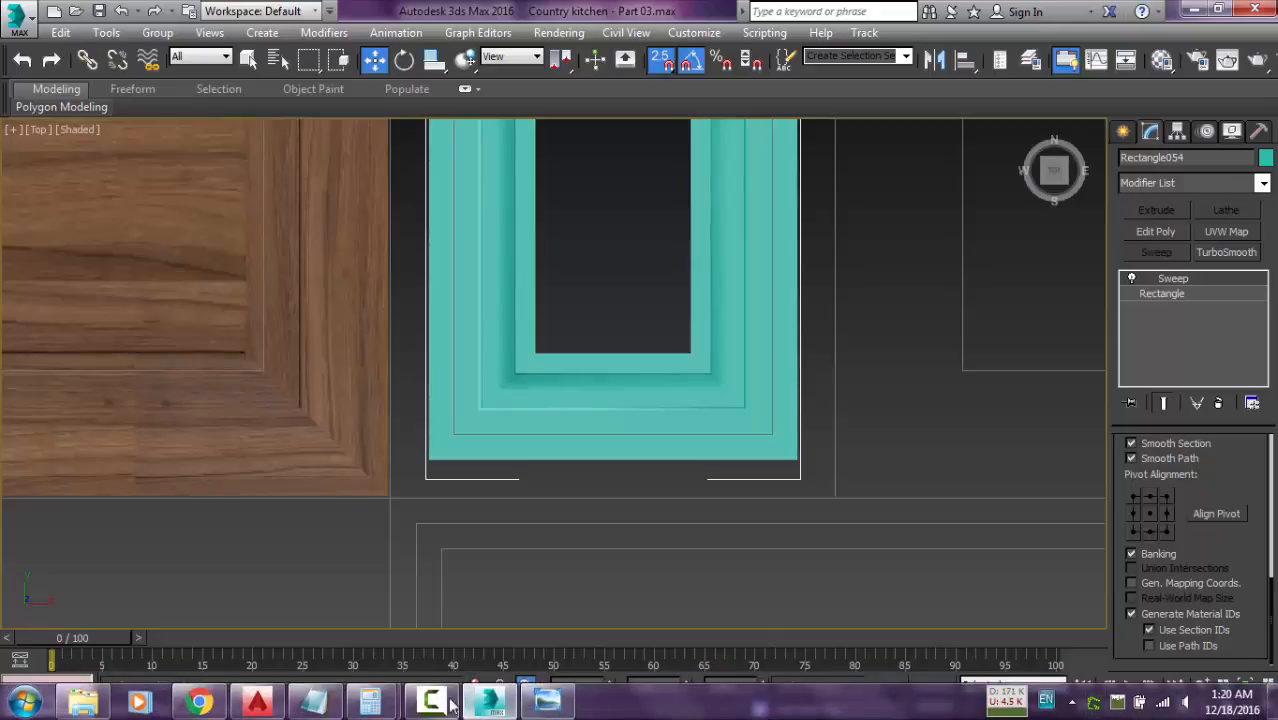
left_click(430, 702)
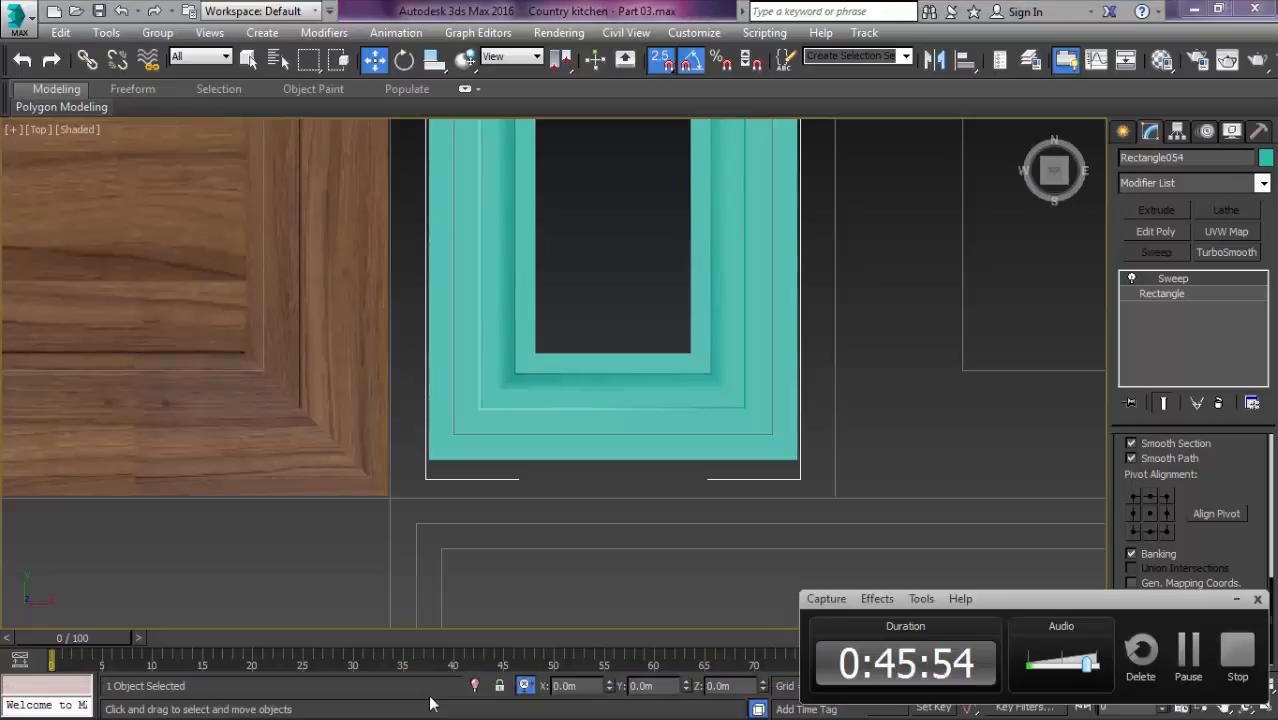
left_click(1236, 599)
Step: Adjust the Sweep's X offset to about -0.02 m so the moulding frame lines up with the pilaster outline
scroll(1013, 553, "down", 5)
middle_click_drag(835, 413, 703, 468)
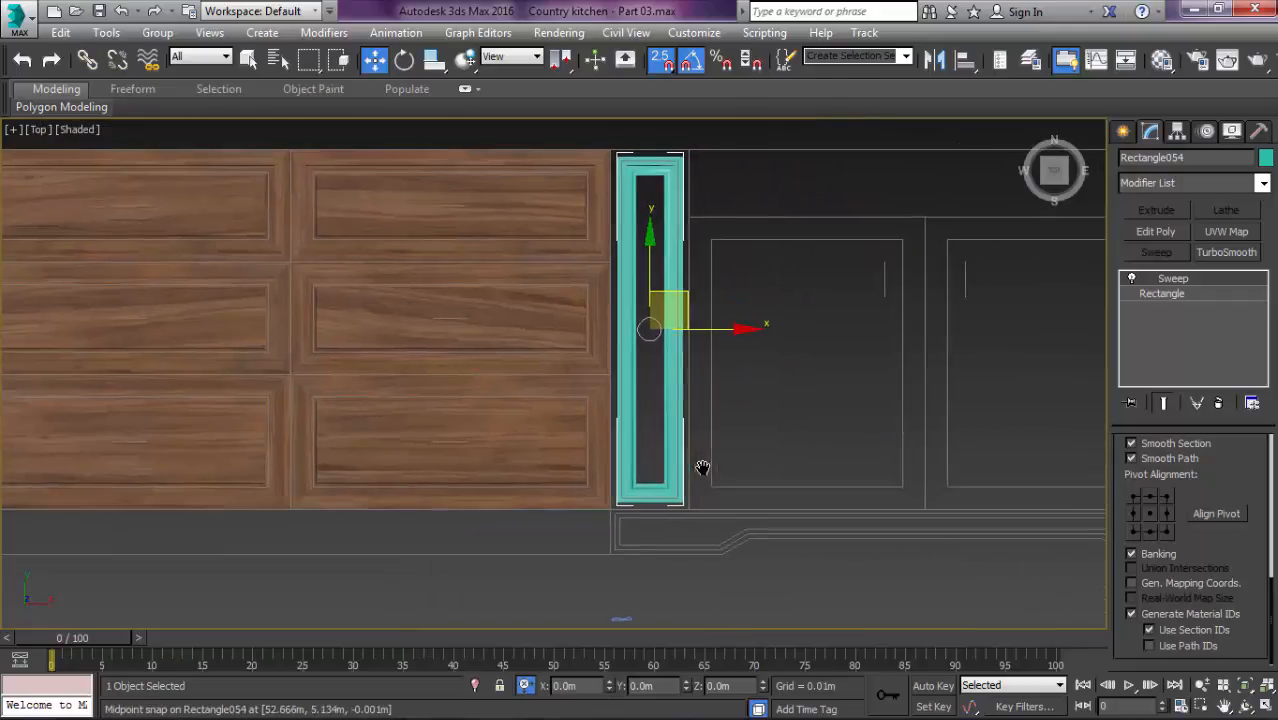
scroll(710, 421, "up", 2)
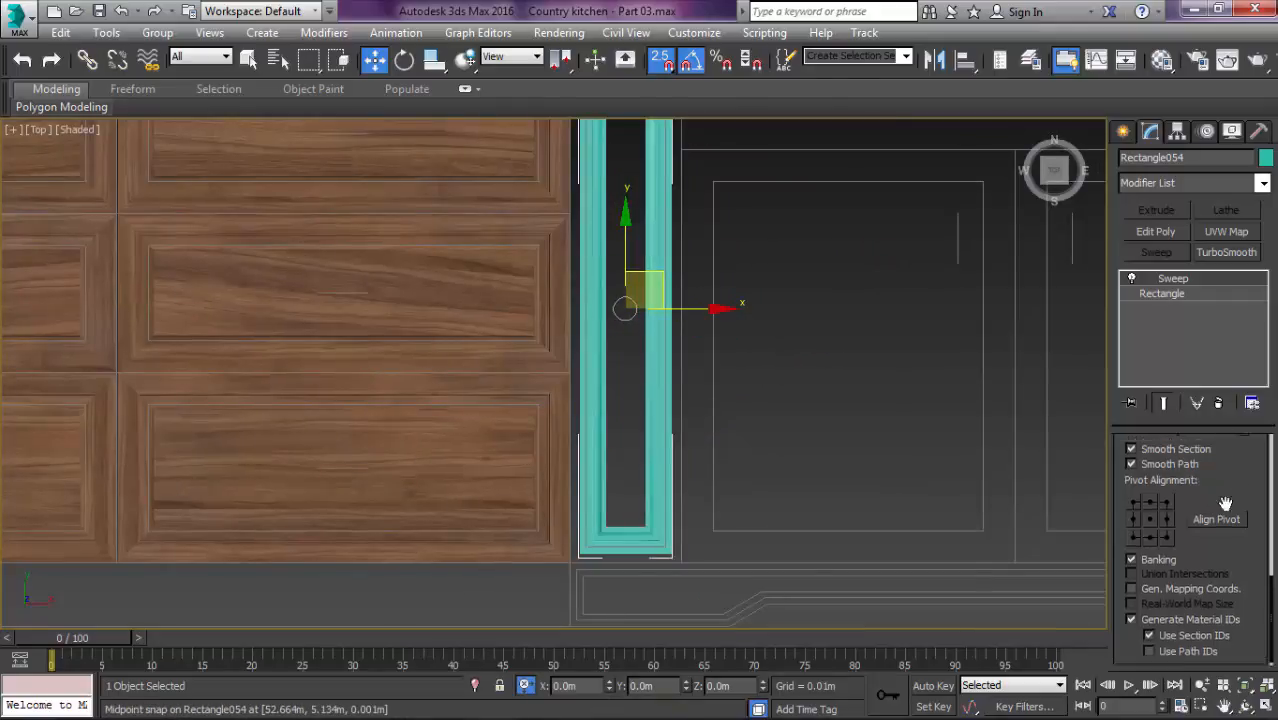
scroll(1227, 500, "up", 2)
scroll(713, 402, "up", 10)
middle_click_drag(621, 554, 847, 464)
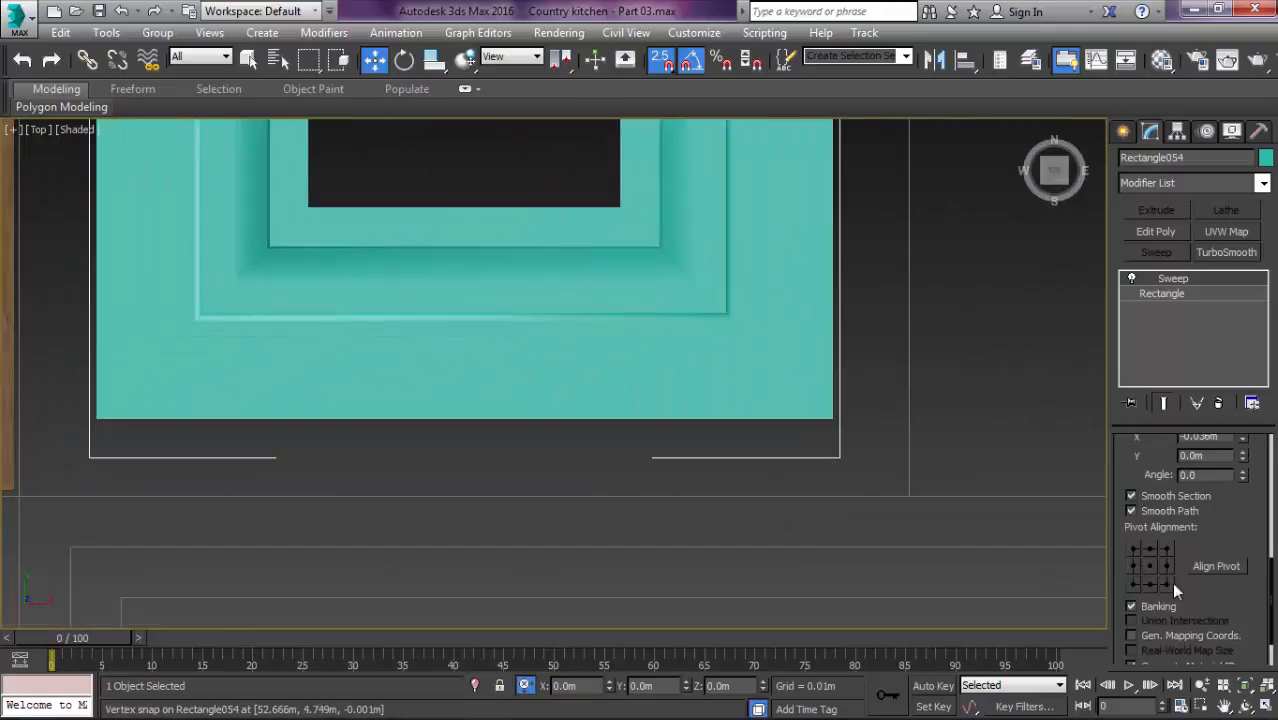
scroll(1241, 521, "up", 2)
left_click_drag(1242, 500, 1229, 457)
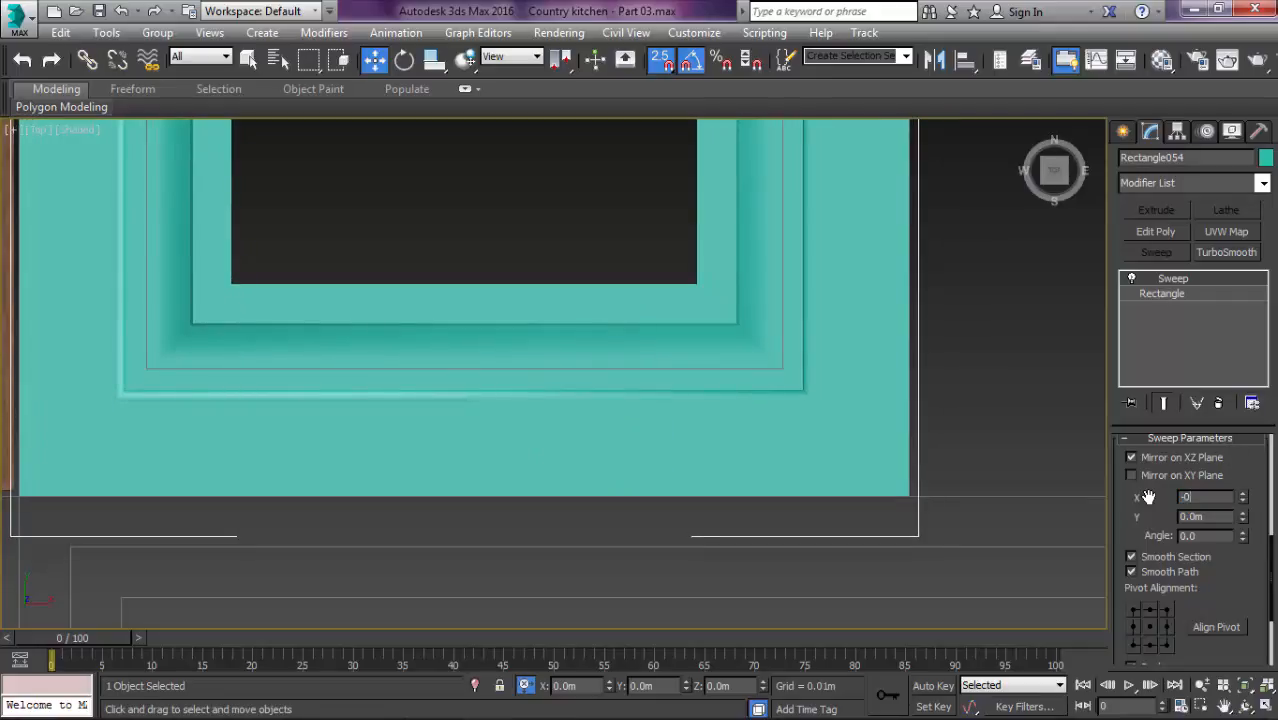
type("2")
key("Return")
scroll(987, 485, "down", 4)
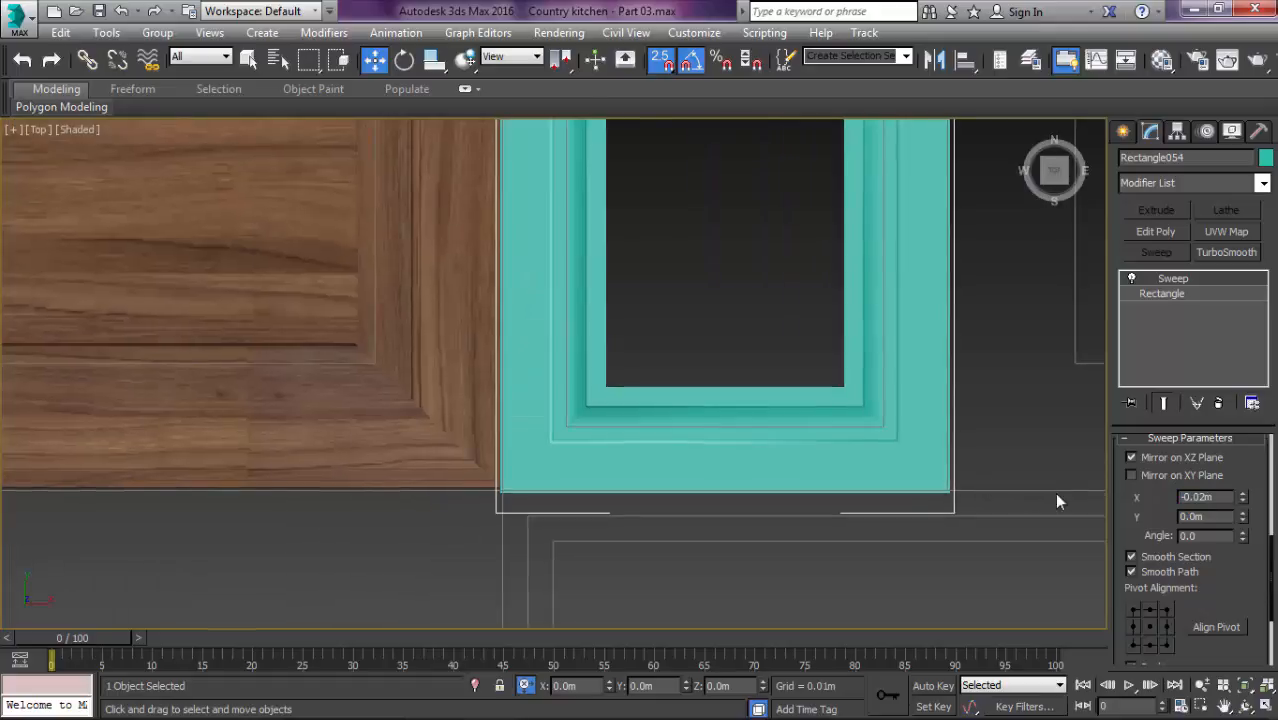
type("1")
key("Return")
middle_click_drag(921, 498, 785, 507)
Step: Apply an Edit Poly modifier to the swept pilaster frame and isolate it in the perspective view
left_click(1155, 232)
middle_click_drag(611, 326, 715, 410)
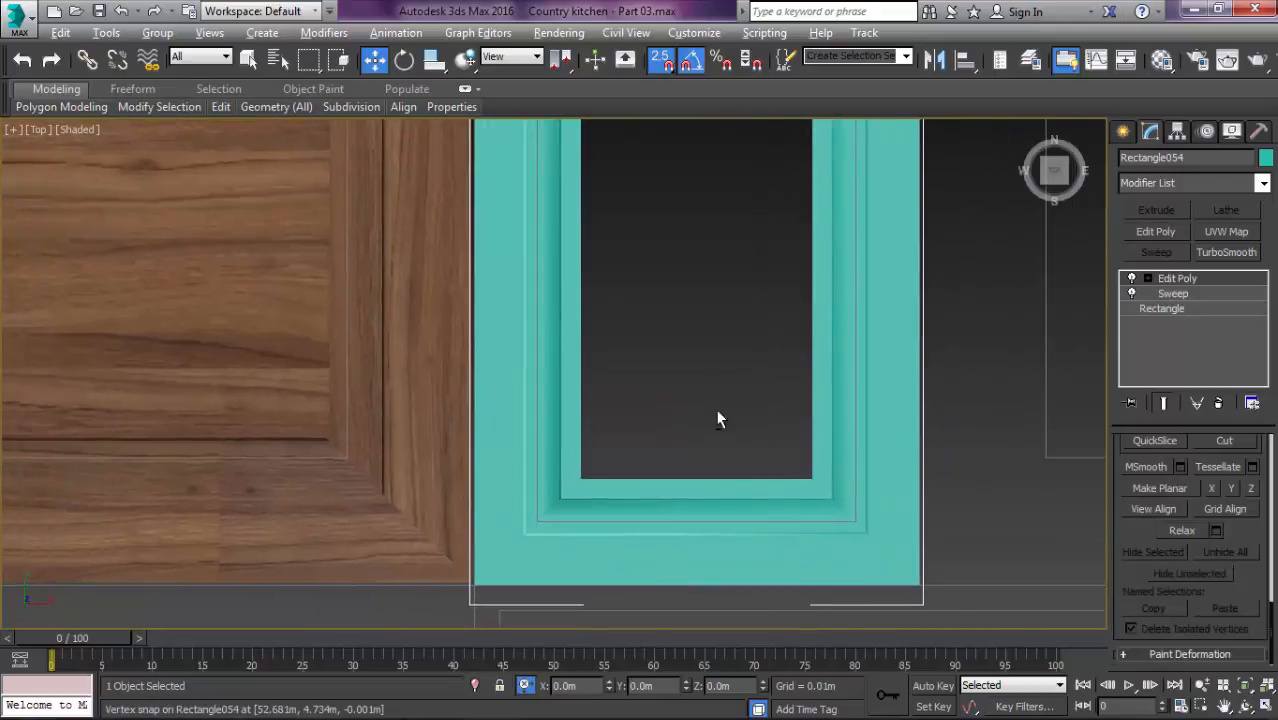
key("p")
scroll(810, 309, "up", 2)
middle_click_drag(700, 312, 694, 420)
key("alt+q")
scroll(712, 364, "up", 4)
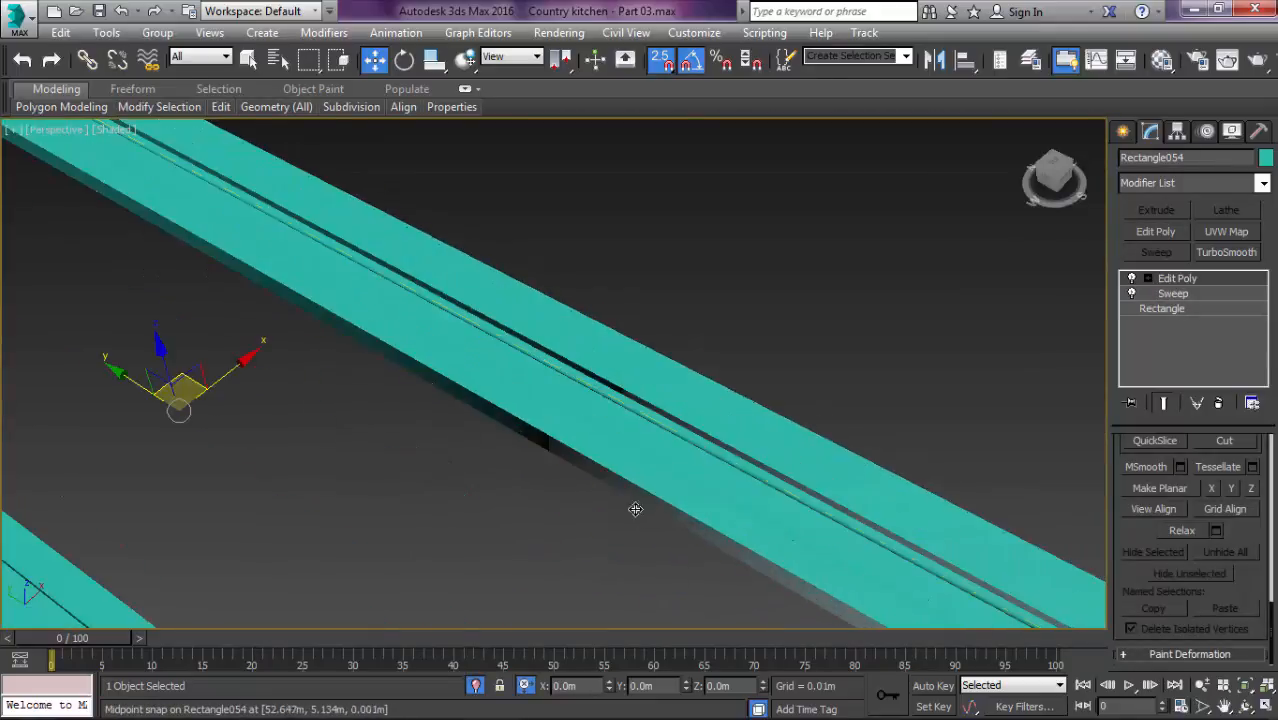
middle_click_drag(522, 465, 631, 440)
key("4")
left_click(536, 416)
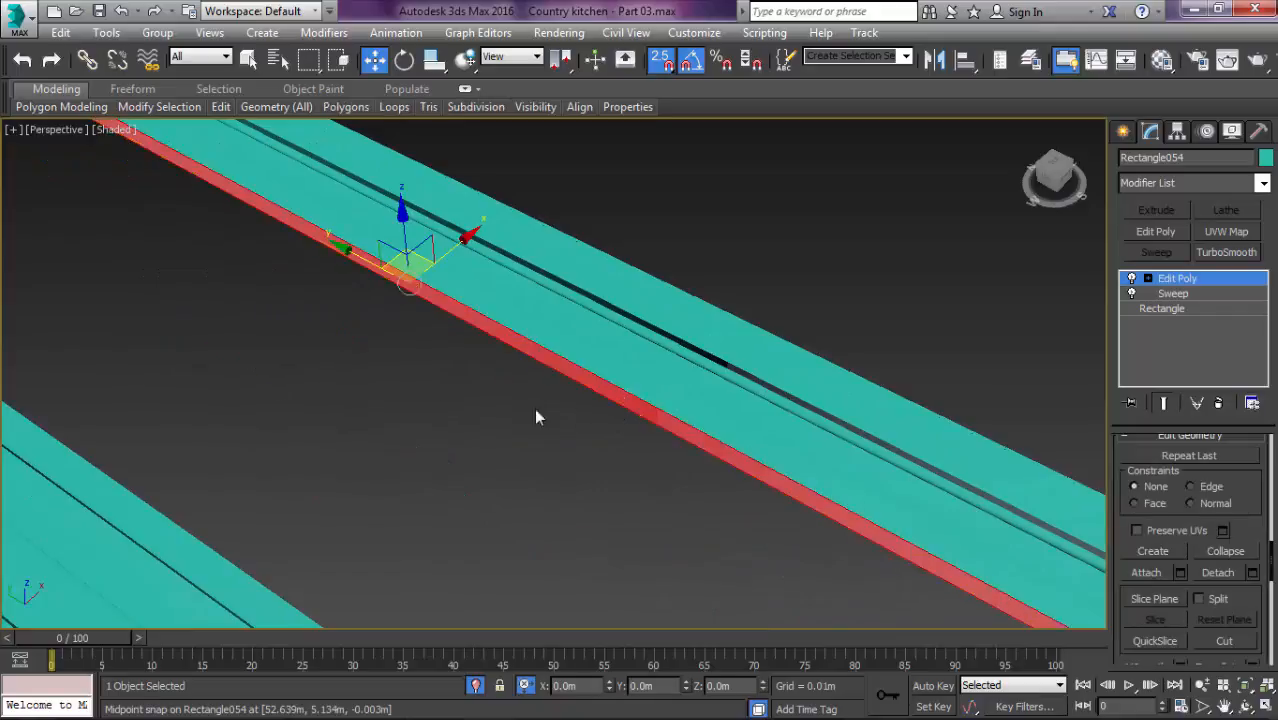
scroll(600, 440, "down", 5)
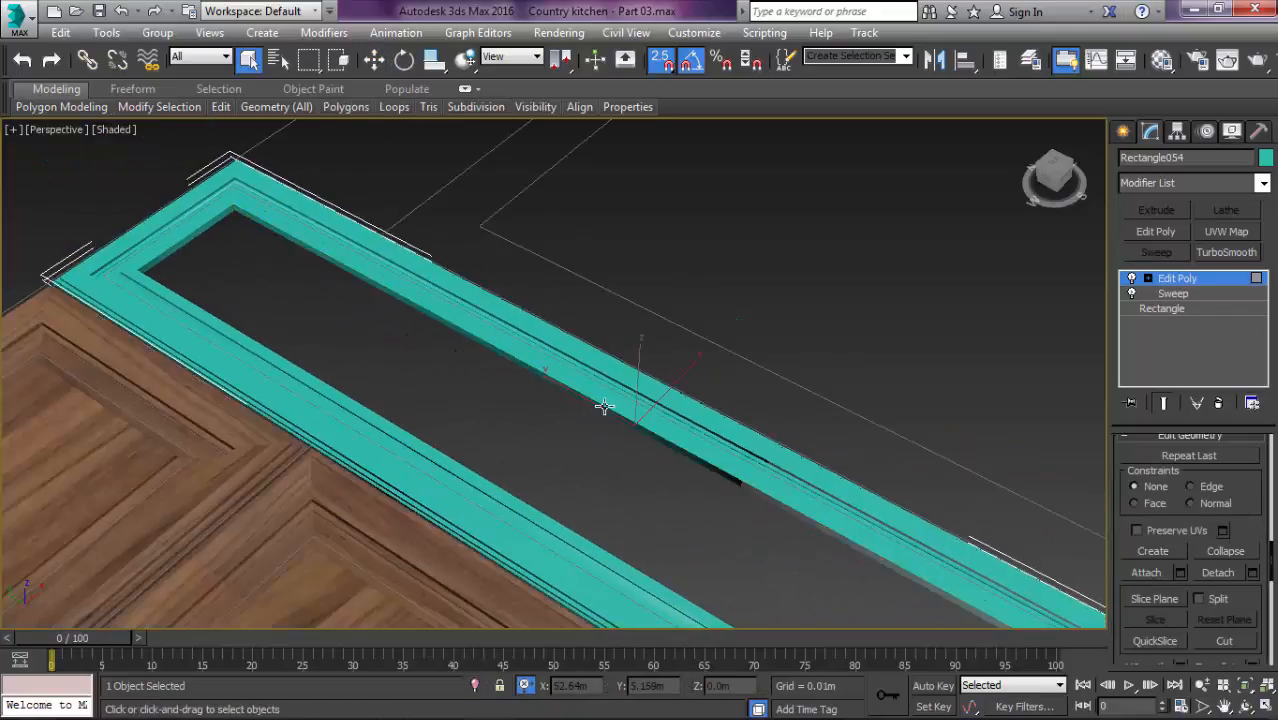
key("alt+q")
key("4")
scroll(645, 402, "up", 5)
scroll(650, 403, "up", 3)
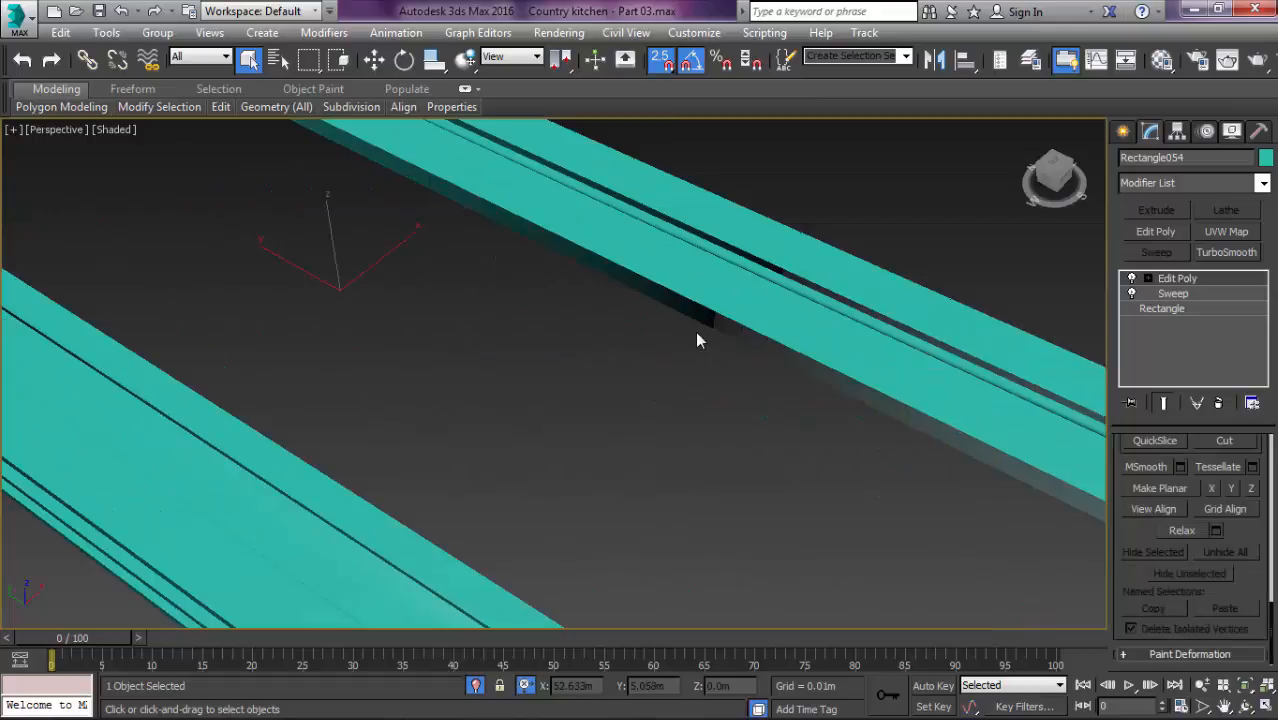
Step: Select the inner side polygons all around the pilaster frame's opening, showing edged faces, and delete them
key("4")
left_click(701, 323)
scroll(702, 323, "down", 4)
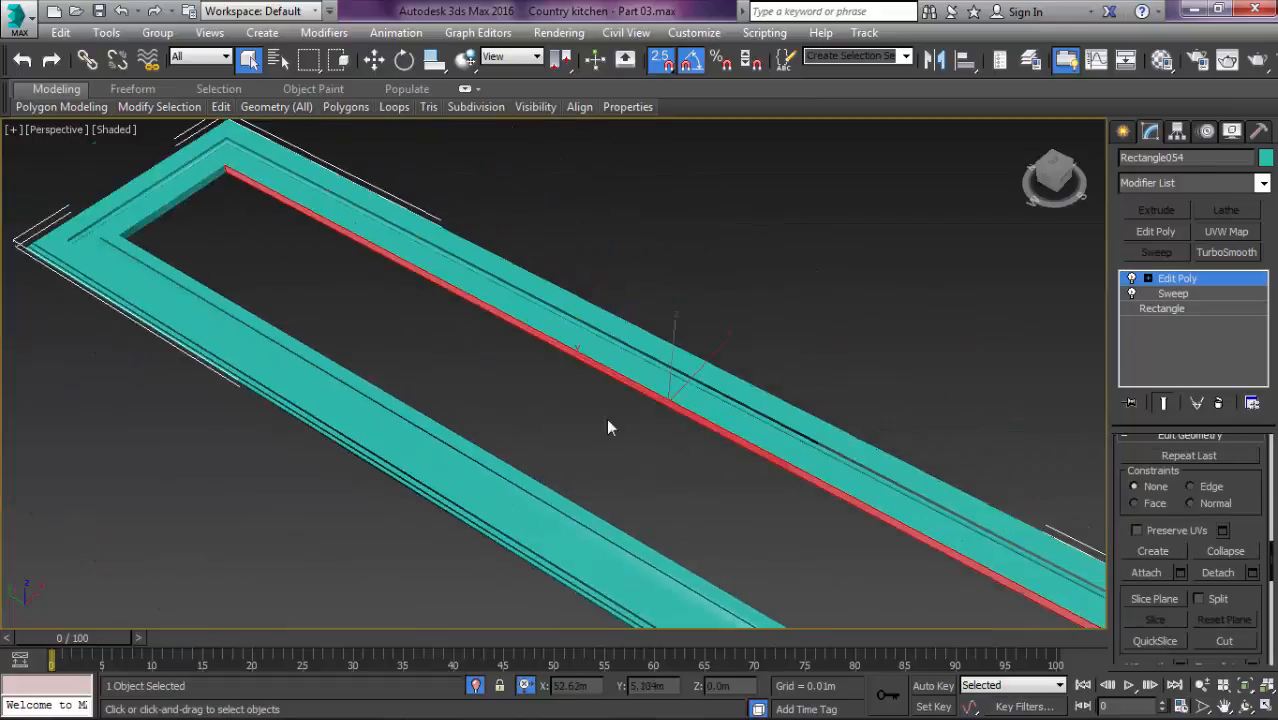
middle_click_drag(608, 424, 413, 226, "alt")
scroll(688, 252, "up", 2)
left_click(687, 252, "ctrl")
key("F4")
left_click(598, 298, "ctrl")
middle_click_drag(635, 304, 430, 262, "alt")
middle_click_drag(195, 359, 262, 348)
middle_click_drag(262, 348, 370, 365)
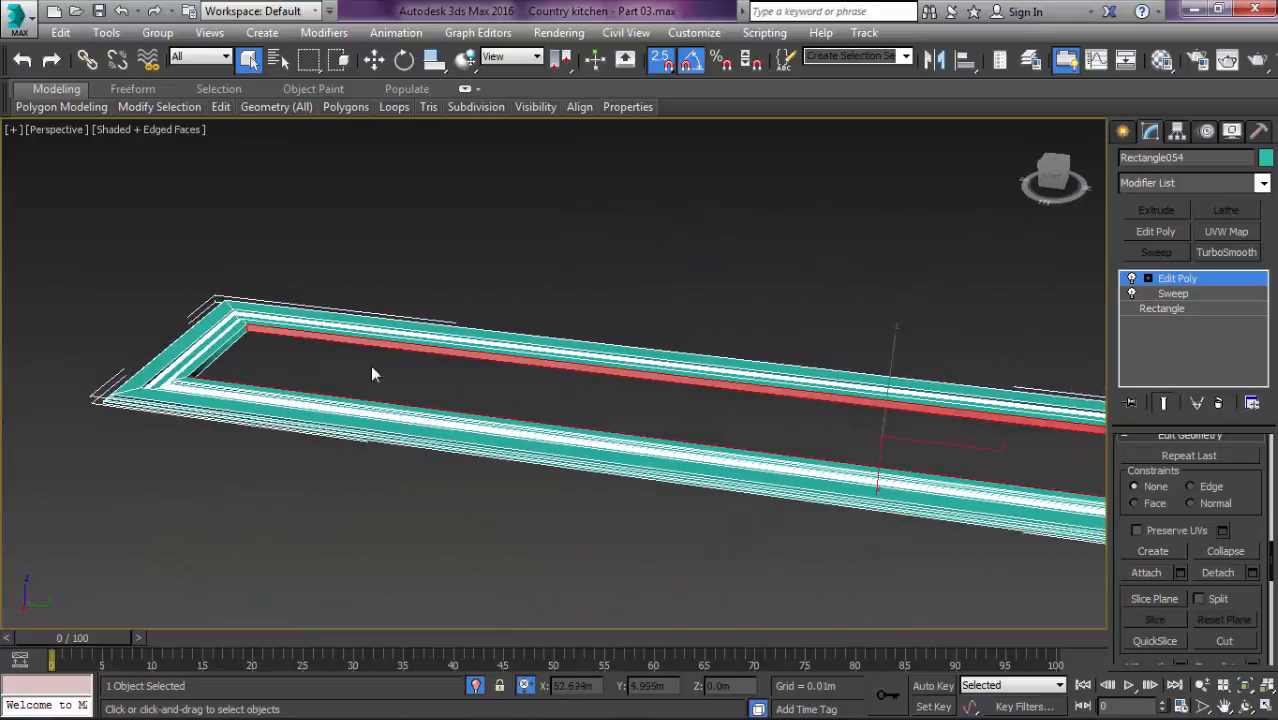
scroll(256, 364, "up", 2)
left_click(251, 364, "ctrl")
key("Delete")
Step: Select the open border around the frame's inner edge and cap it to form the pilaster's centre panel
scroll(491, 400, "down", 3)
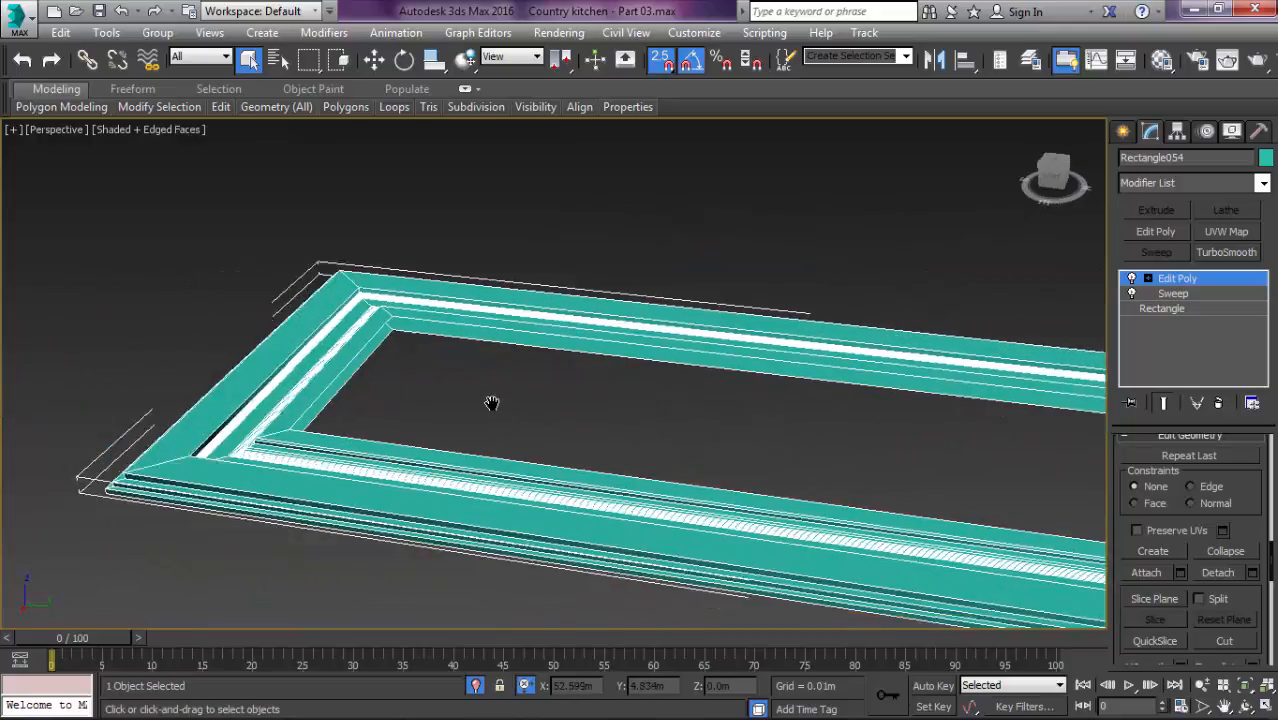
middle_click_drag(491, 400, 707, 320, "alt")
key("3")
right_click(534, 432)
left_click(508, 485)
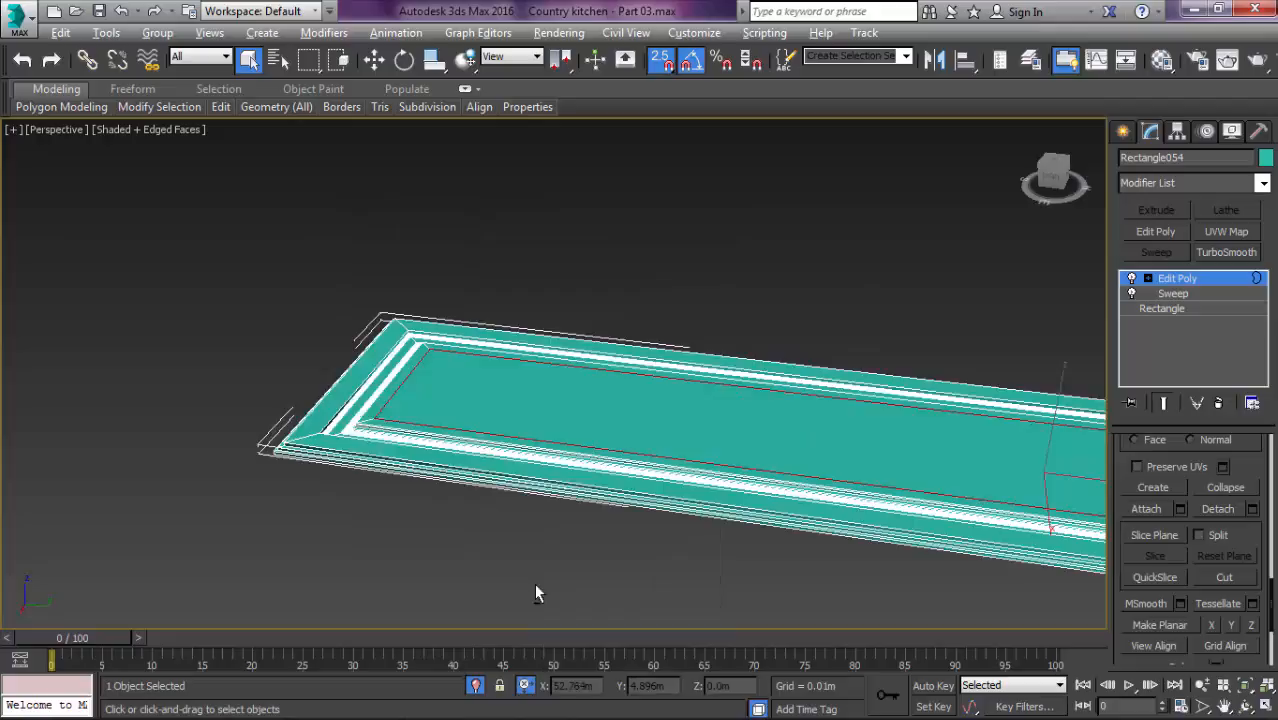
Step: Leave border editing and add a second Edit Poly modifier to the capped pilaster, viewing it from the top
key("t")
key("z")
scroll(783, 469, "down", 3)
left_click(1193, 281)
left_click(1155, 231)
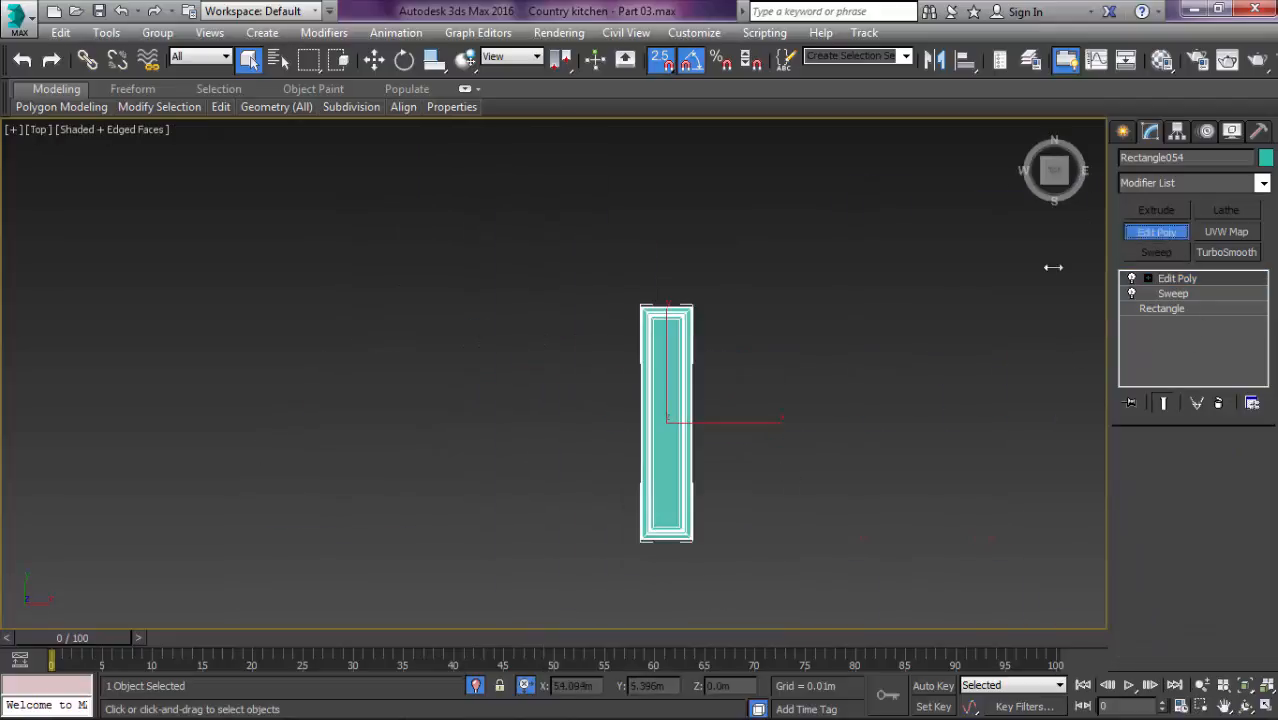
Step: Start SwiftLoop in the wireframe top view and insert supporting loops beside the frame's outermost edge and its next stepped edge
scroll(925, 317, "up", 10)
key("F3")
scroll(925, 317, "down", 4)
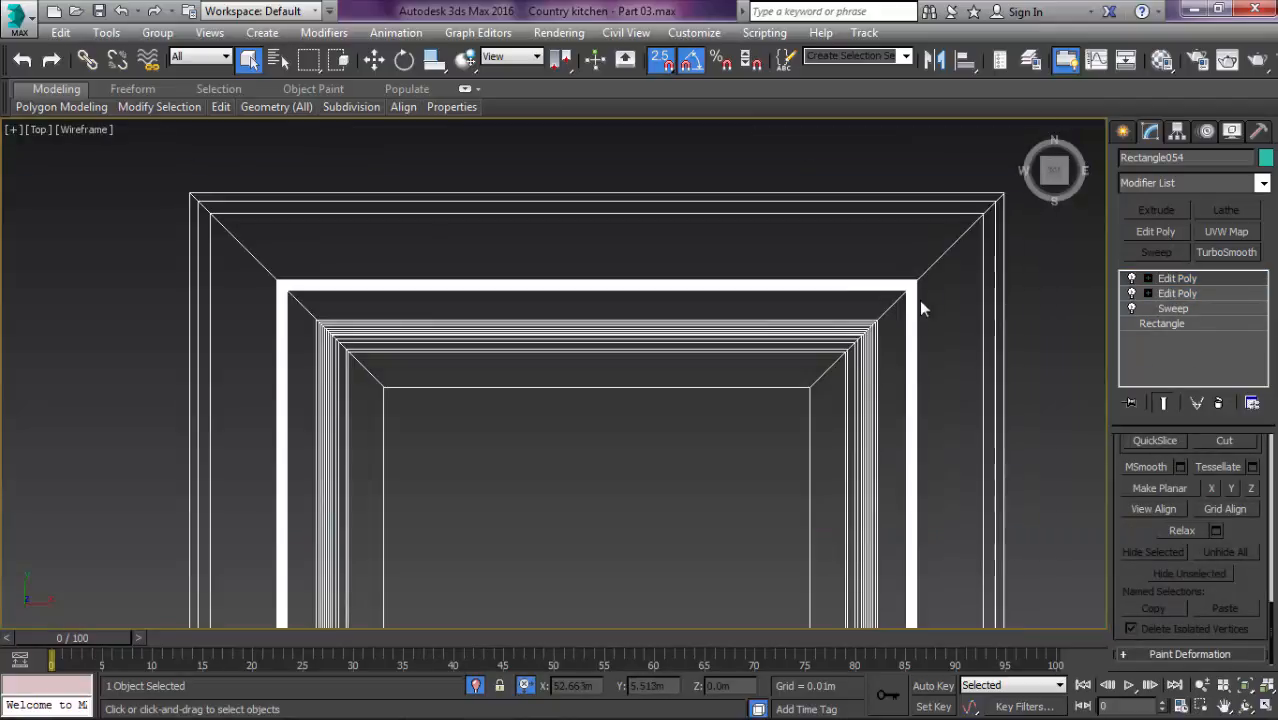
scroll(898, 391, "up", 2)
middle_click_drag(937, 352, 797, 535)
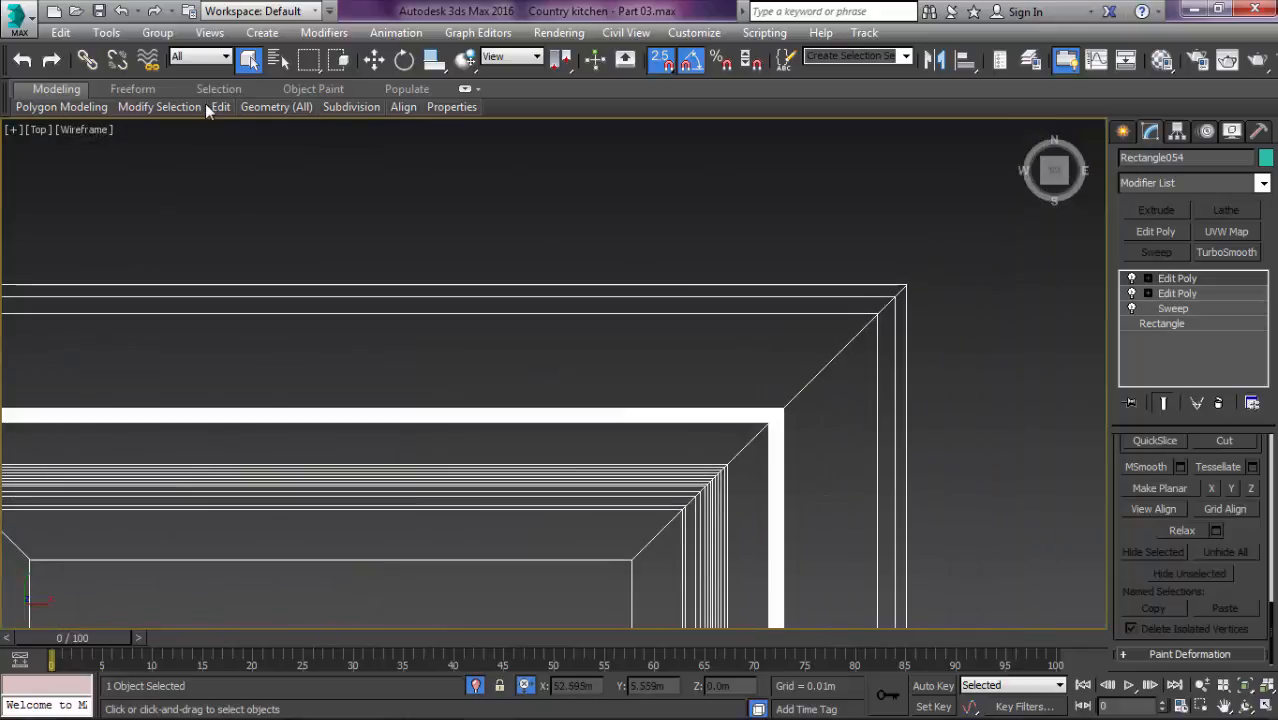
mouse_move(212, 107)
left_click(373, 155)
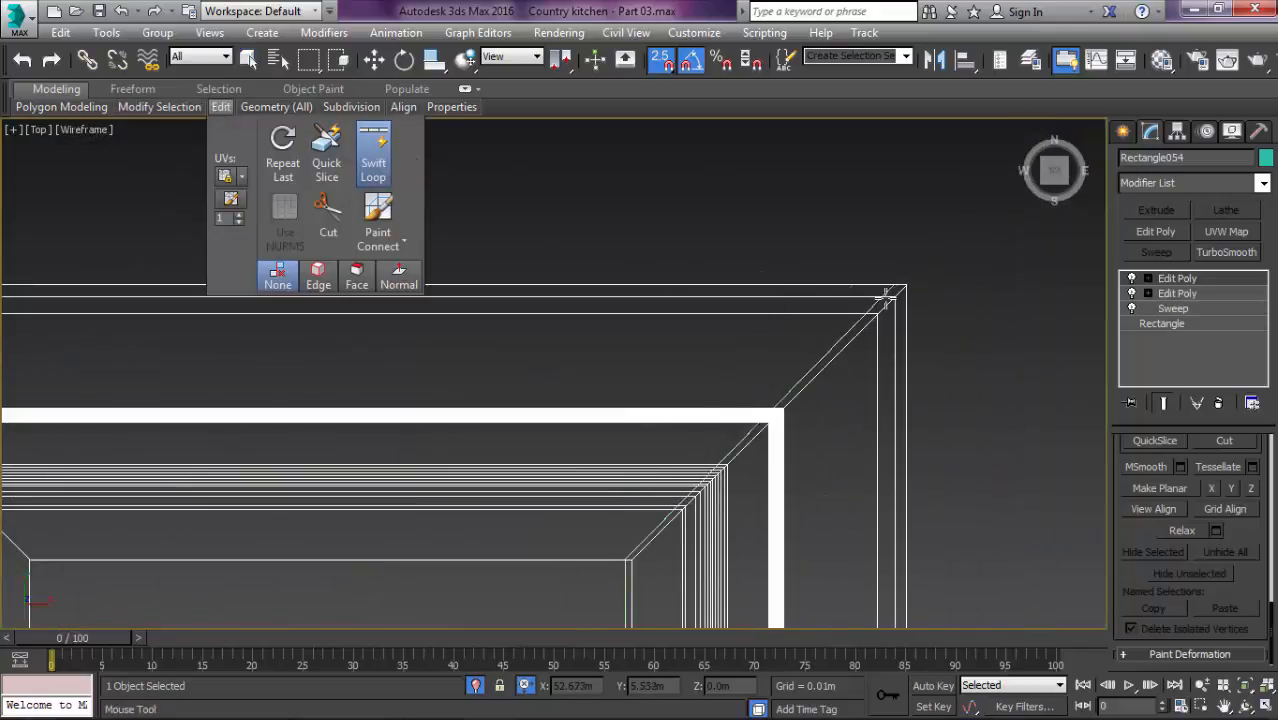
scroll(955, 255, "up", 3)
left_click(845, 252)
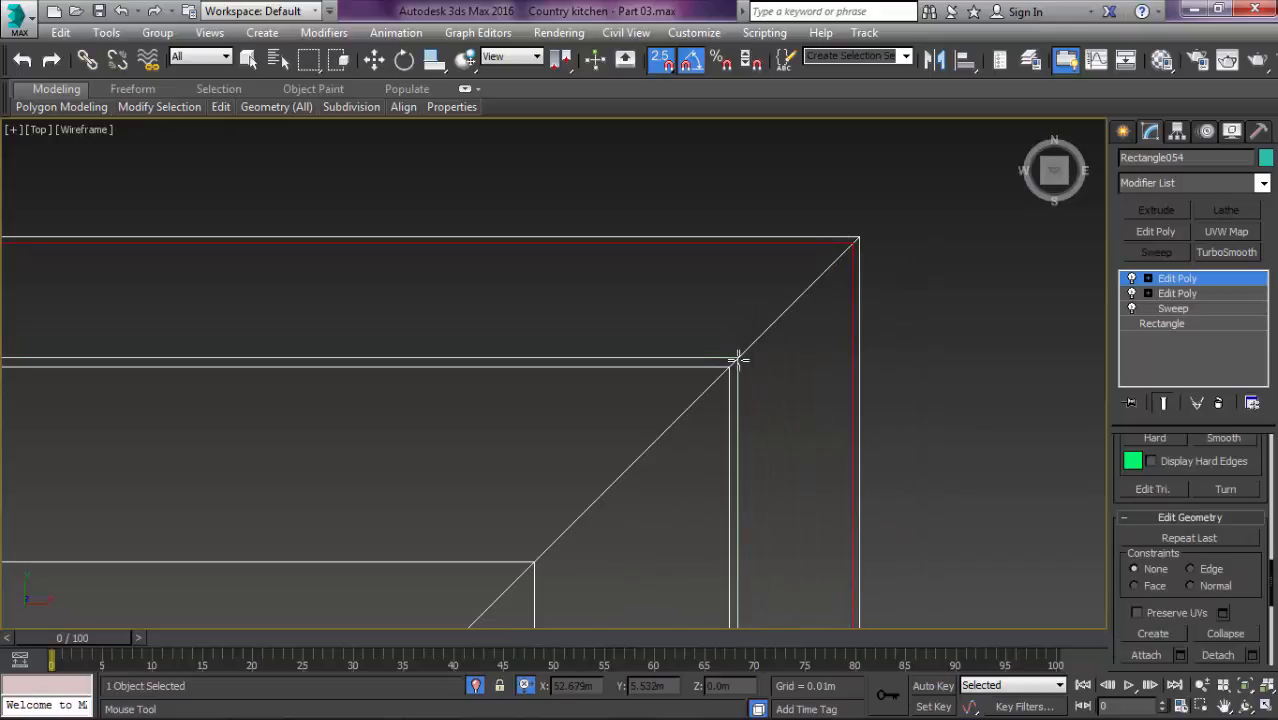
scroll(737, 358, "up", 2)
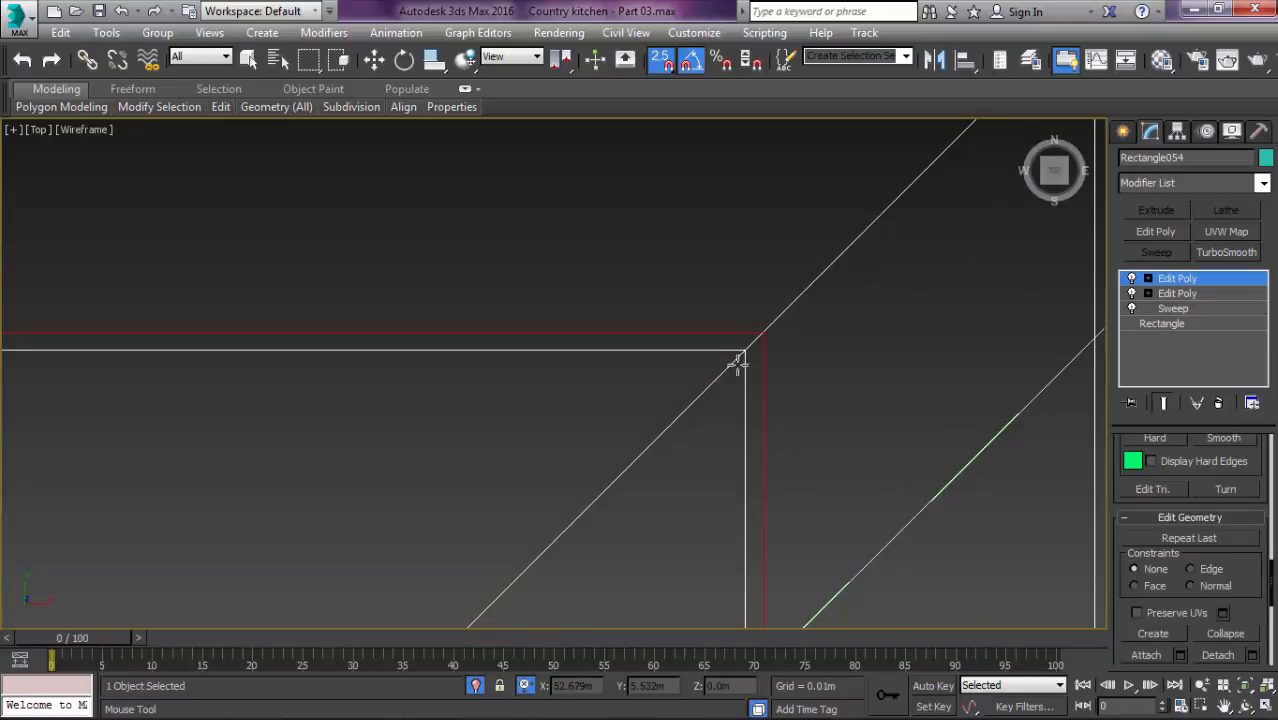
left_click(737, 364)
Step: Insert supporting loops around the frame beside the groove and moulding edges, working inward to the centre panel
scroll(738, 364, "down", 2)
middle_click_drag(750, 364, 876, 282)
scroll(533, 586, "up", 3)
scroll(673, 499, "down", 3)
scroll(657, 517, "down", 3)
scroll(812, 311, "down", 8)
middle_click_drag(812, 311, 517, 567)
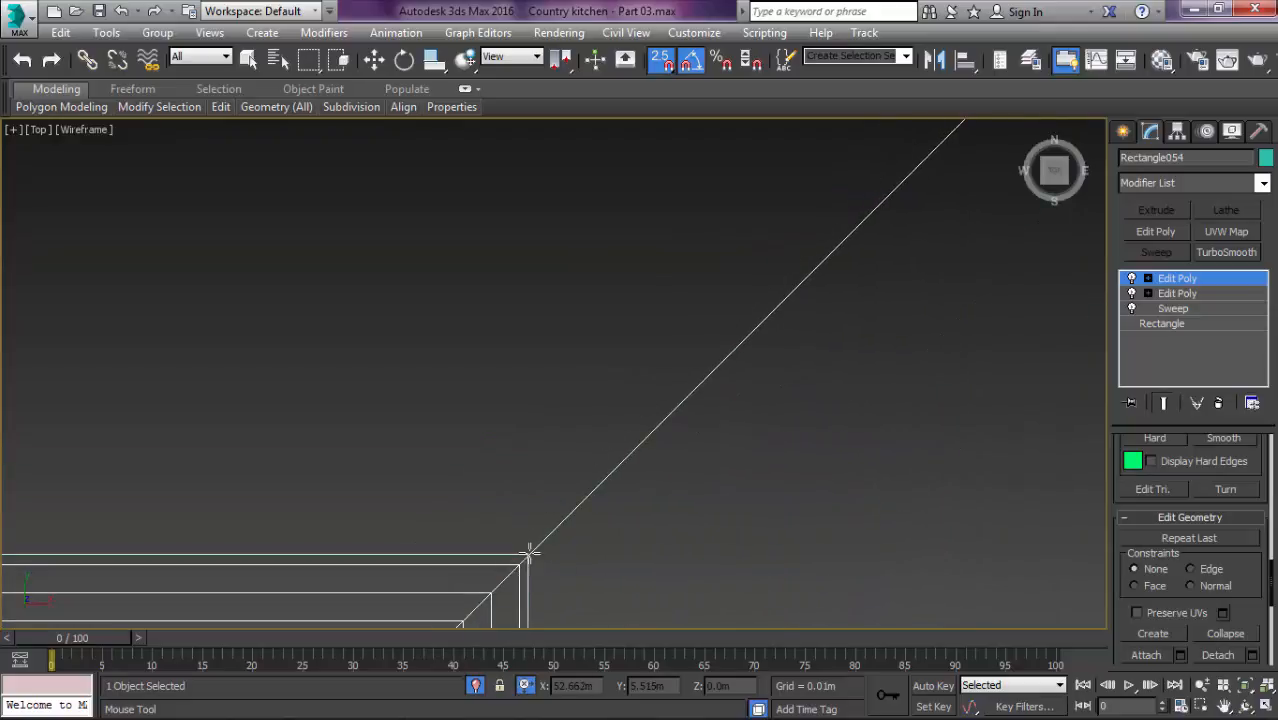
scroll(653, 371, "up", 5)
scroll(601, 440, "up", 5)
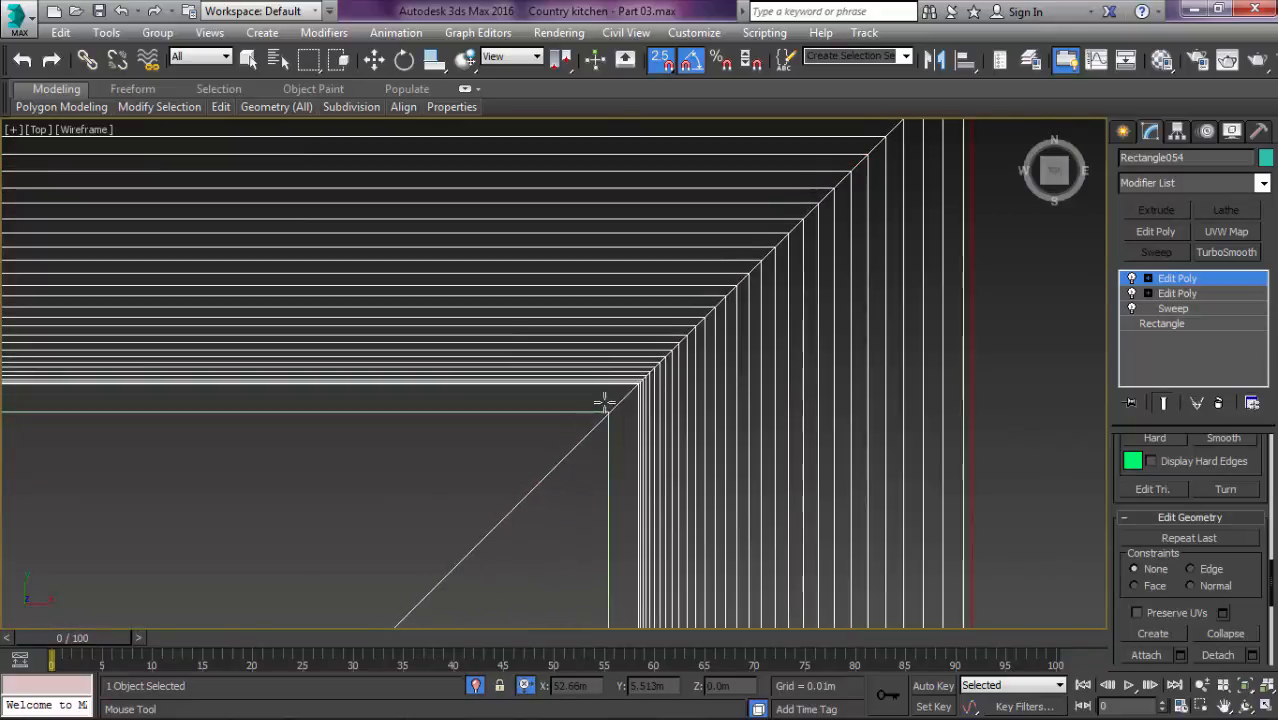
scroll(516, 516, "down", 4)
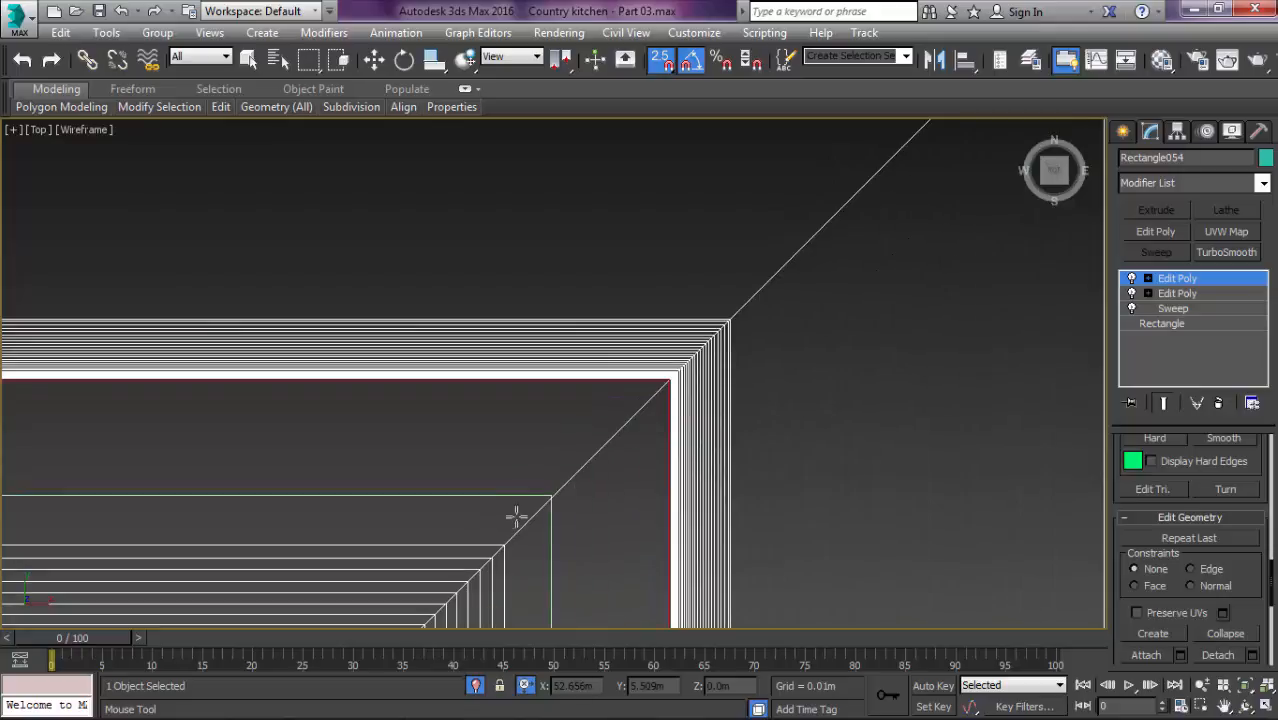
scroll(526, 516, "up", 4)
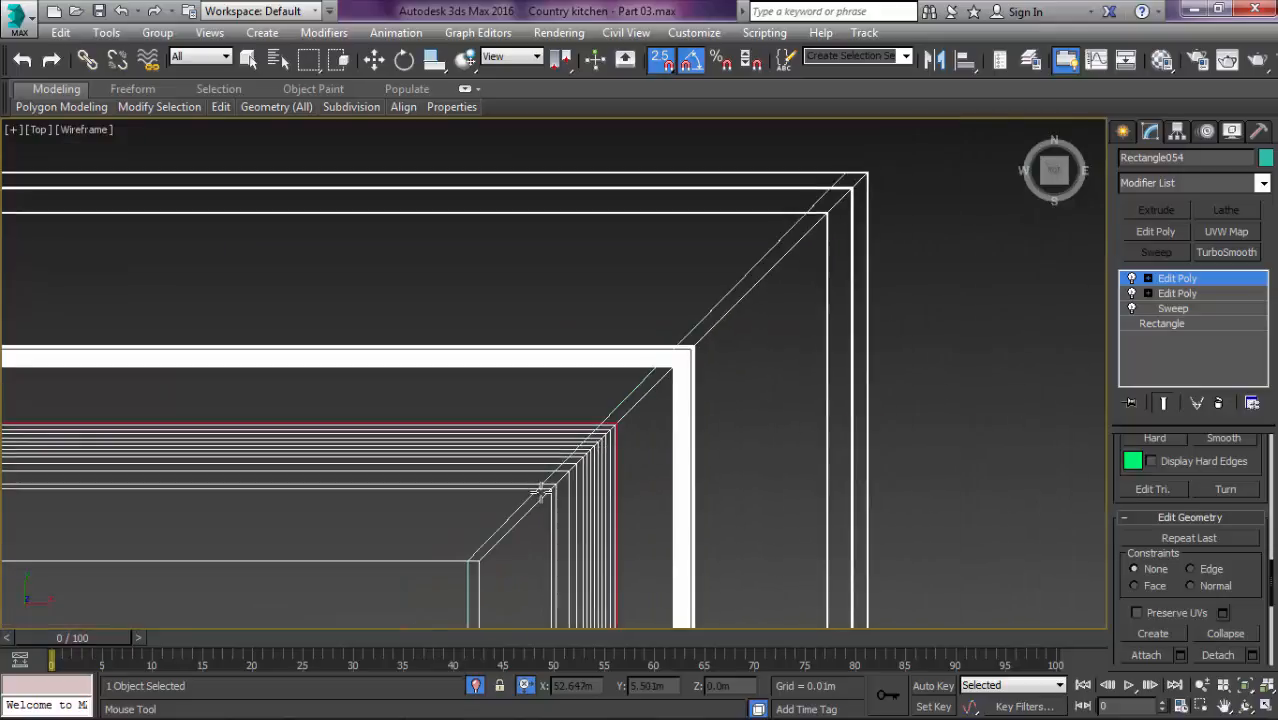
scroll(592, 455, "down", 3)
scroll(516, 491, "up", 6)
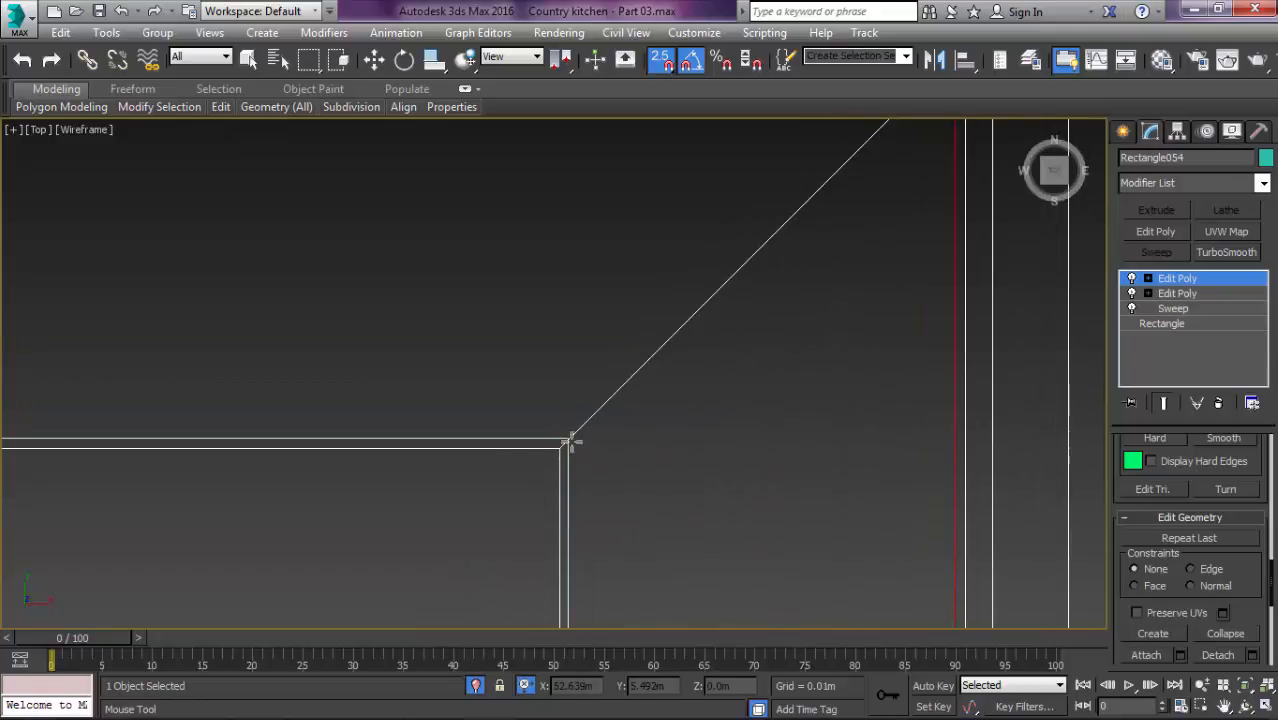
Step: Insert supporting loops alongside the mitres at the frame's two upper corners, starting at the centre panel's corner
left_click(586, 459)
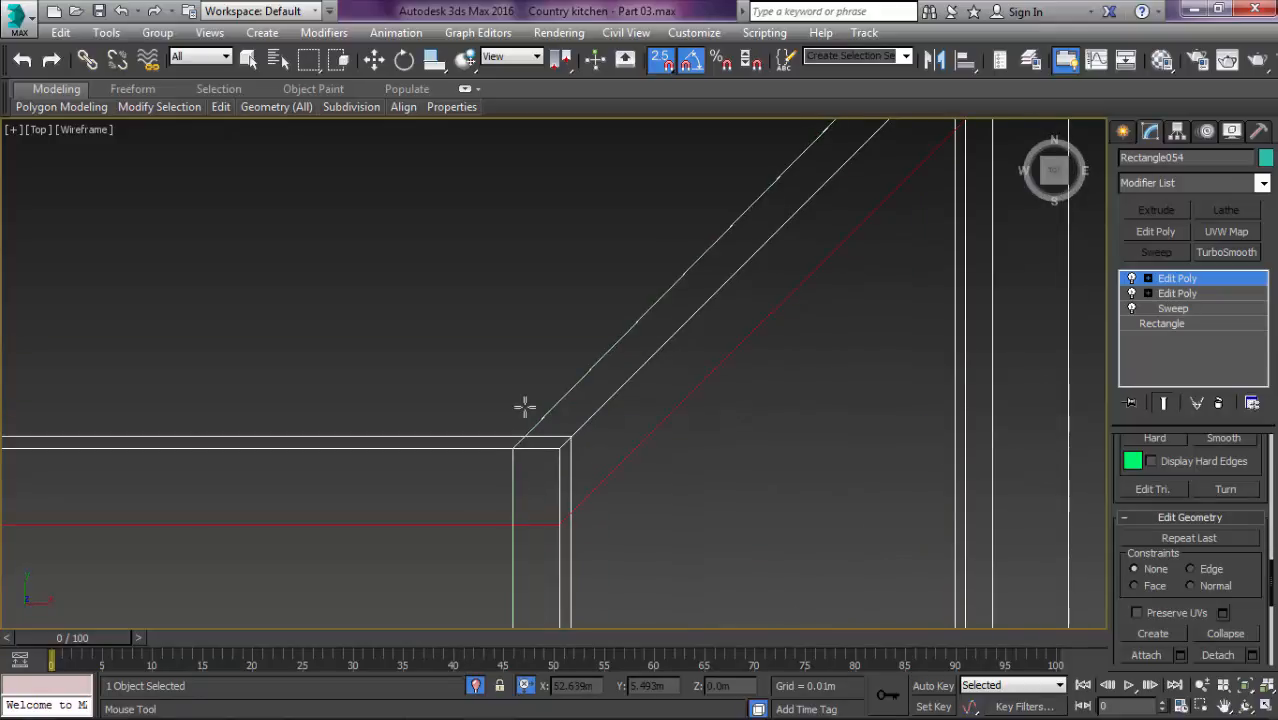
scroll(595, 390, "down", 4)
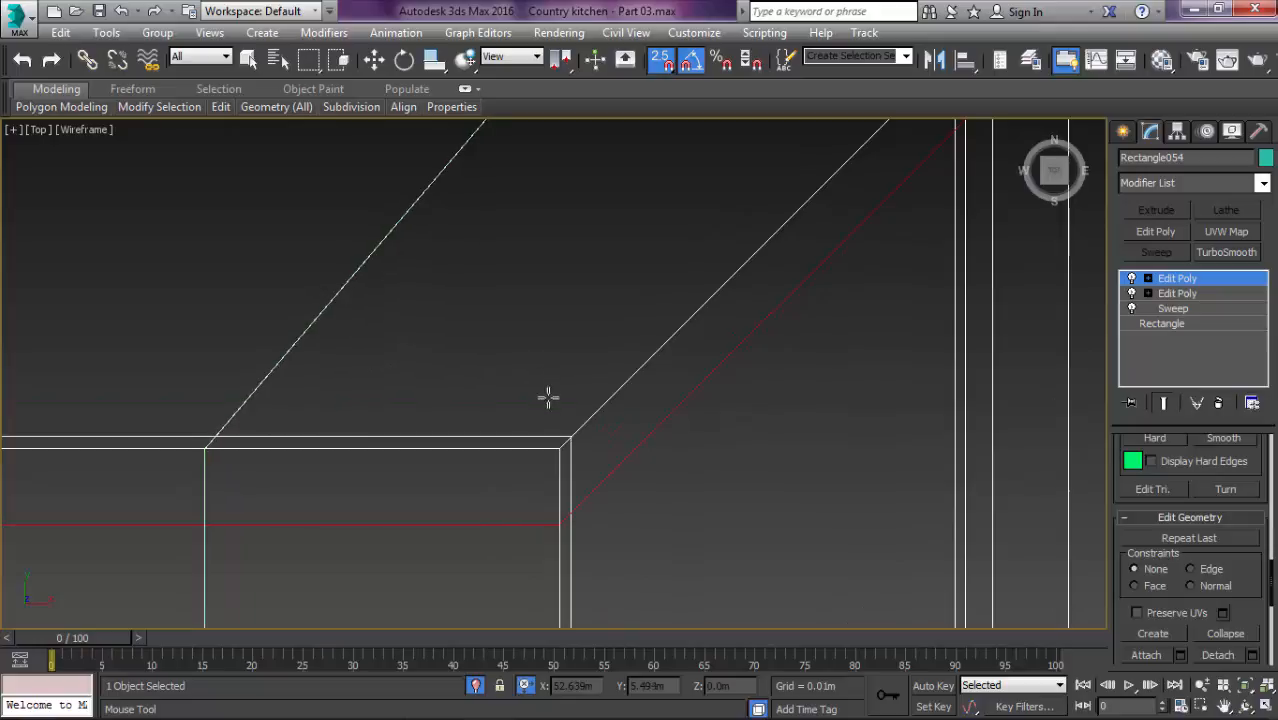
scroll(545, 425, "down", 4)
scroll(534, 414, "up", 5)
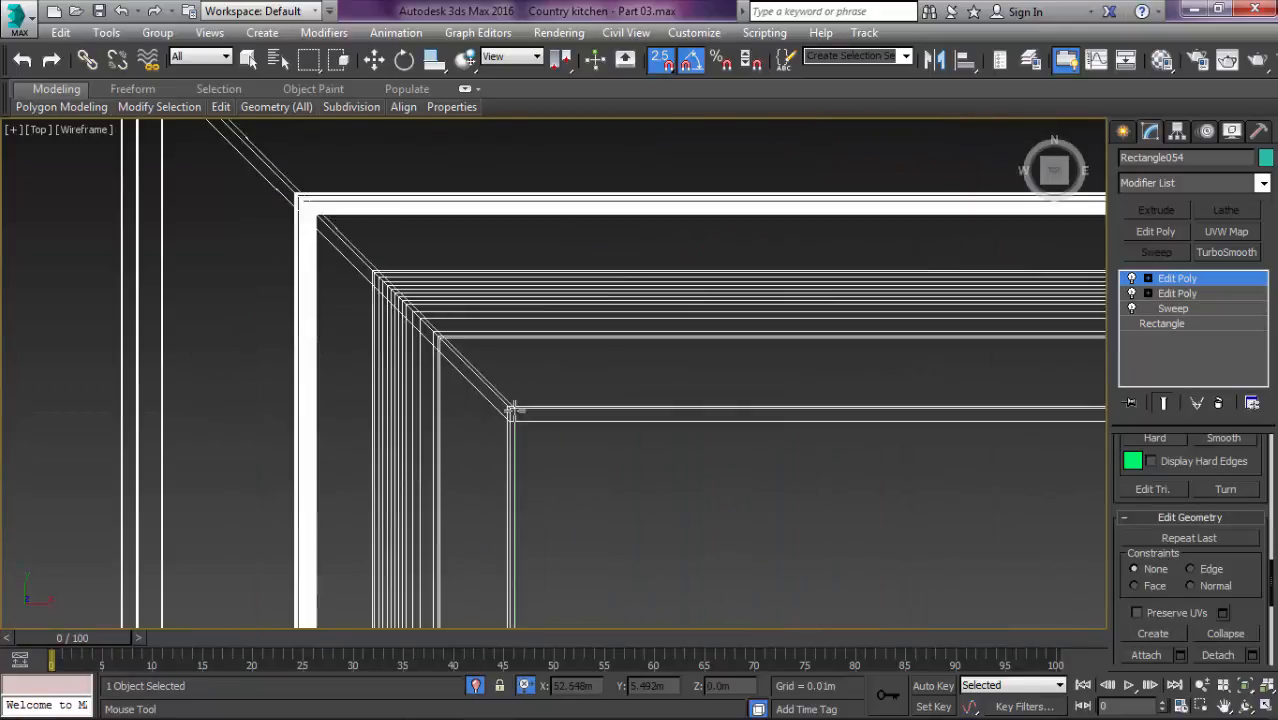
scroll(514, 410, "up", 3)
left_click(534, 399)
Step: Add supporting loops alongside the mitres at the frame's lower corners
scroll(537, 347, "down", 4)
scroll(540, 355, "down", 4)
scroll(571, 300, "up", 2)
scroll(612, 500, "up", 3)
scroll(725, 585, "up", 6)
scroll(772, 443, "down", 5)
scroll(845, 518, "up", 3)
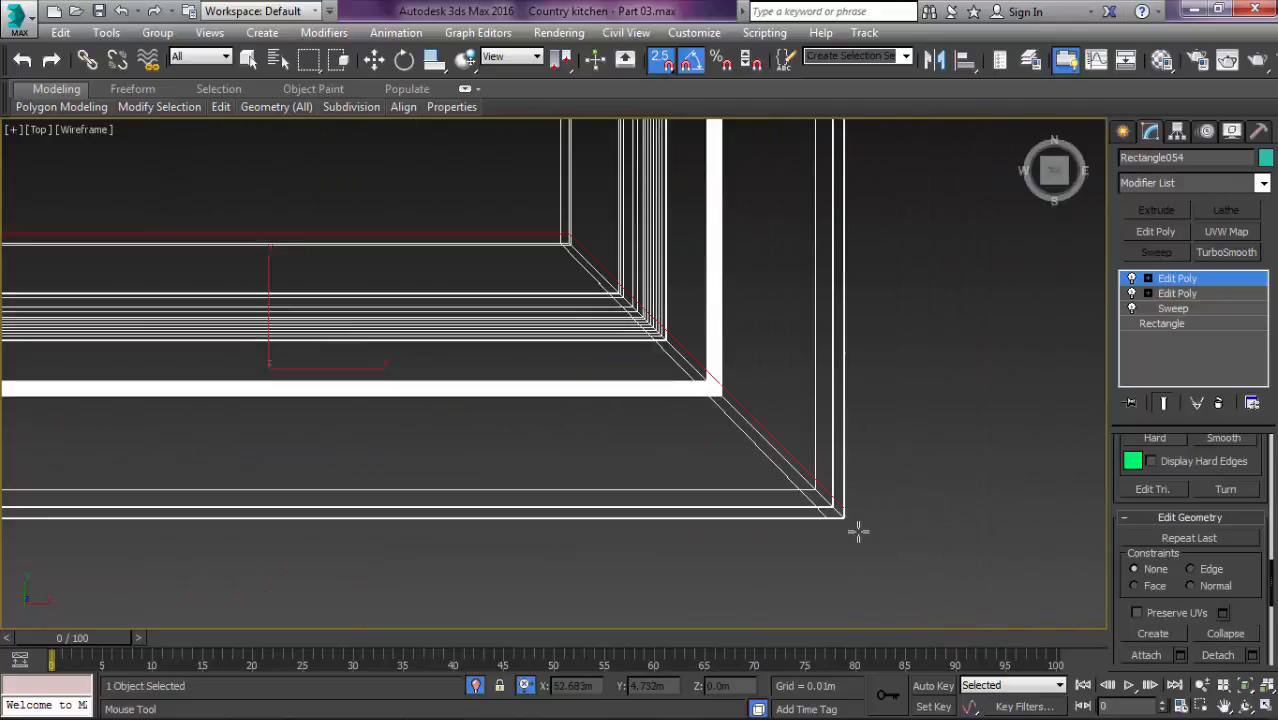
Step: In the front view, insert vertical supporting loops near both ends of the frame's stepped outer sides
key("f")
scroll(865, 490, "down", 2)
scroll(870, 458, "up", 5)
scroll(853, 447, "up", 5)
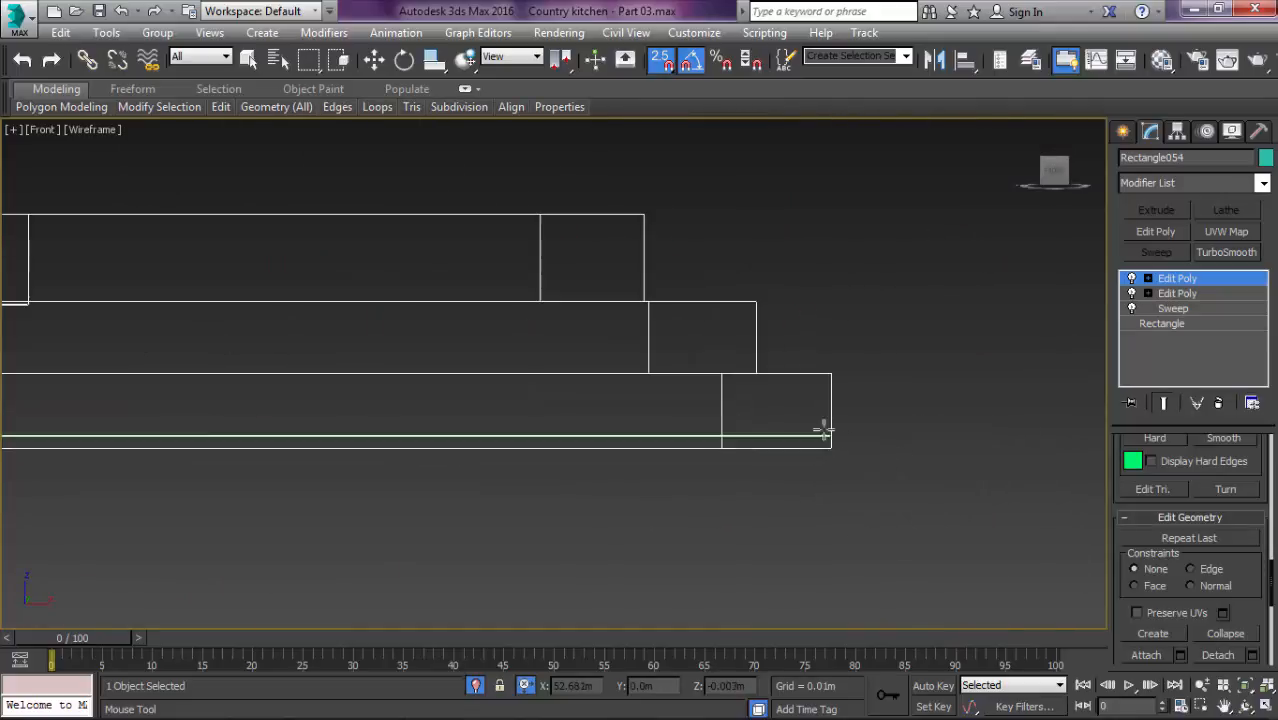
left_click_drag(804, 396, 812, 382)
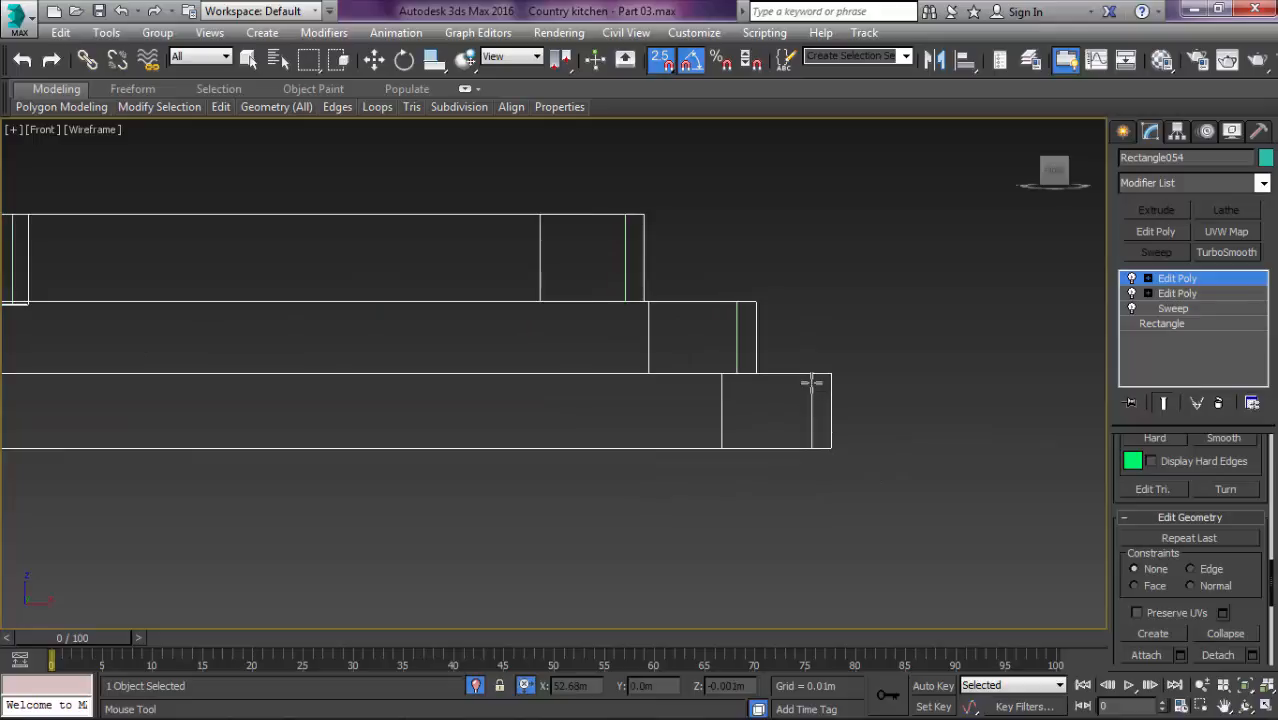
left_click(811, 383)
left_click(696, 377)
scroll(692, 387, "down", 8)
middle_click_drag(614, 403, 240, 446)
scroll(760, 440, "up", 6)
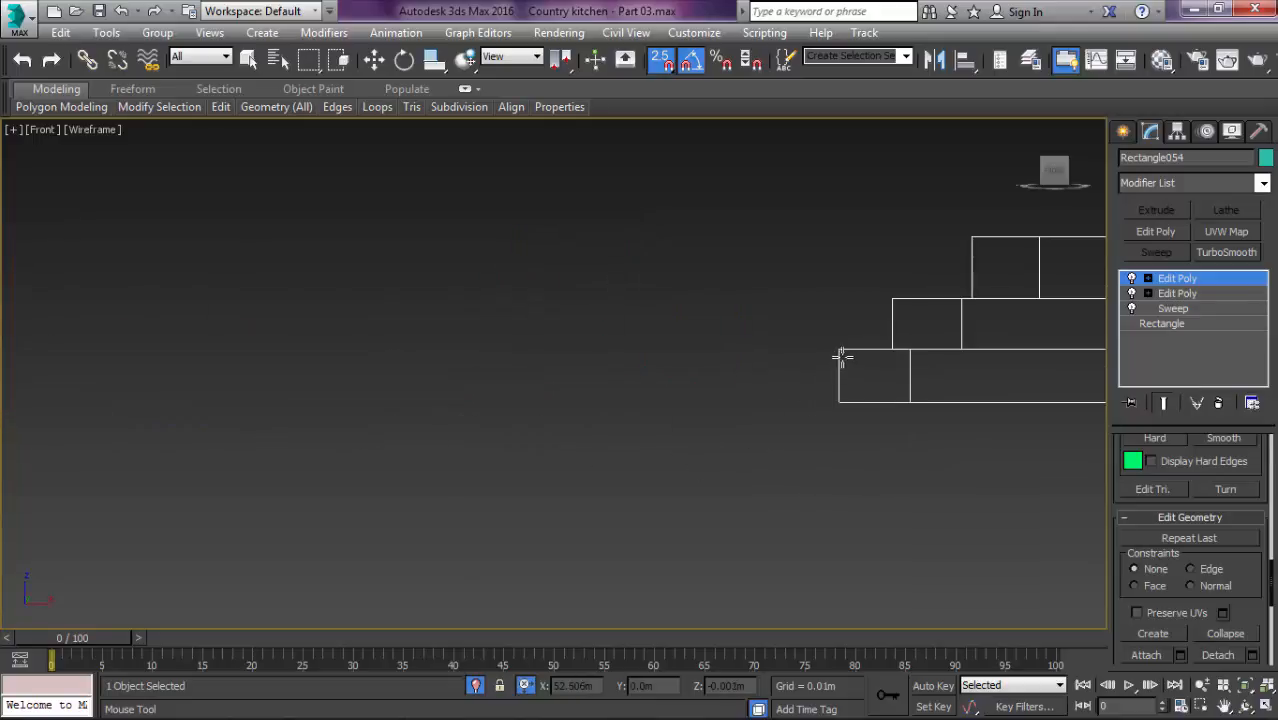
scroll(920, 348, "up", 2)
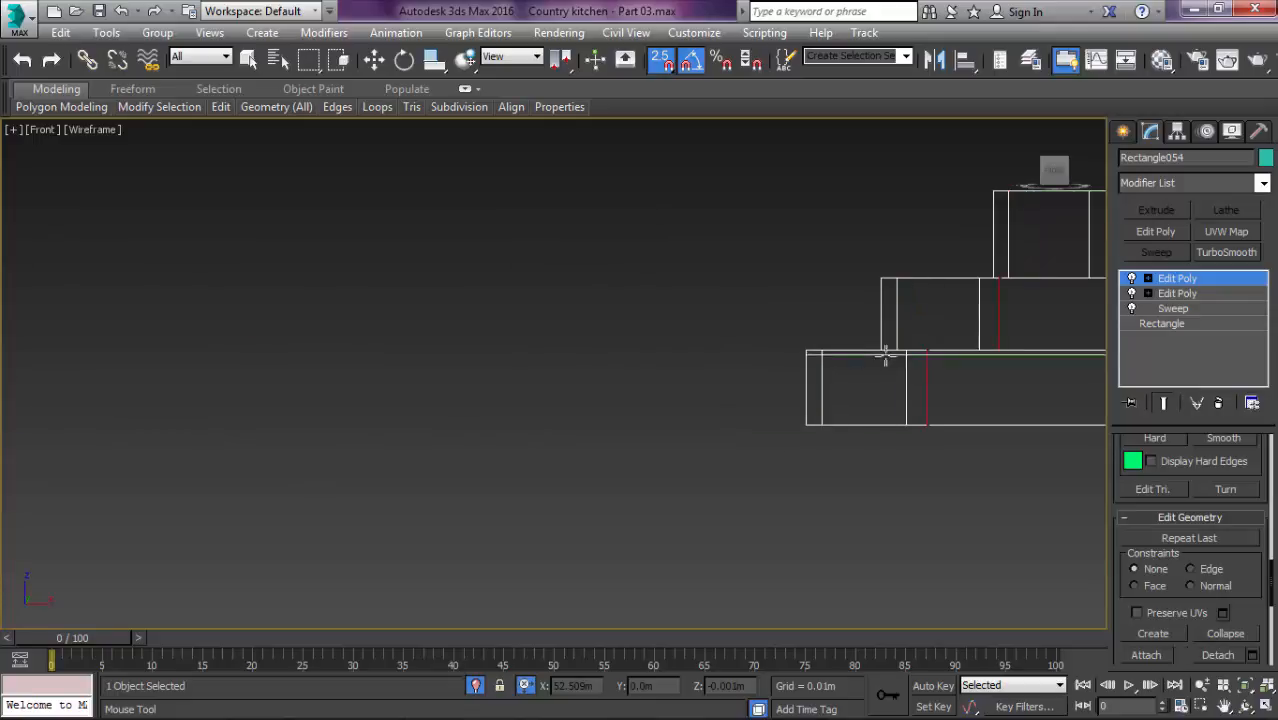
Step: Insert horizontal supporting loops close to the lower and upper edges of each of the three outer steps
scroll(818, 432, "up", 4)
left_click_drag(807, 432, 790, 419)
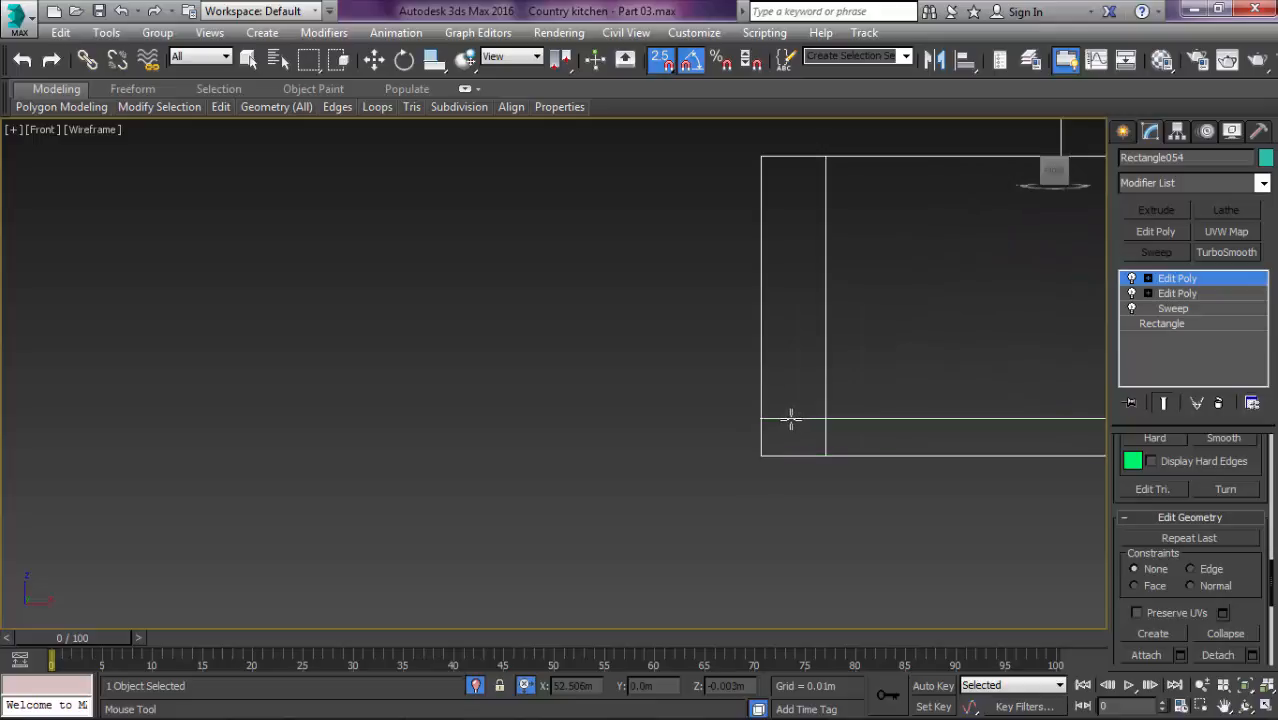
left_click_drag(769, 200, 774, 180)
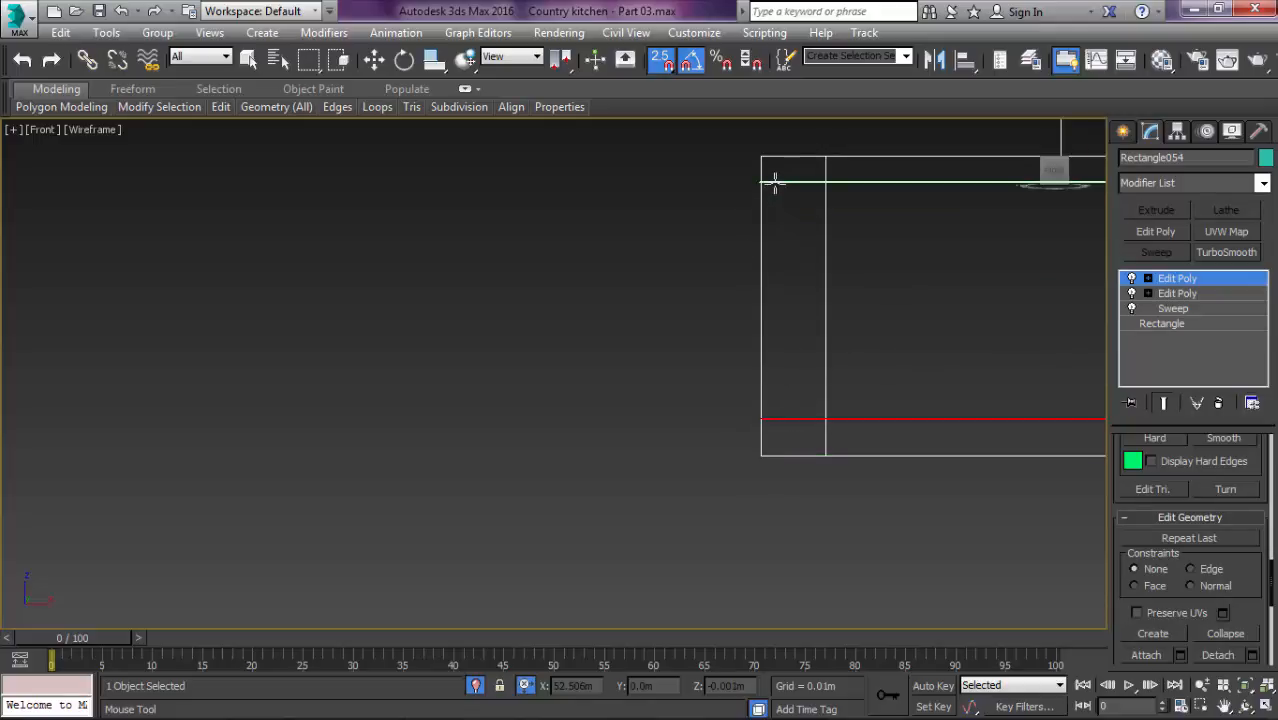
scroll(425, 417, "down", 3)
scroll(622, 359, "up", 3)
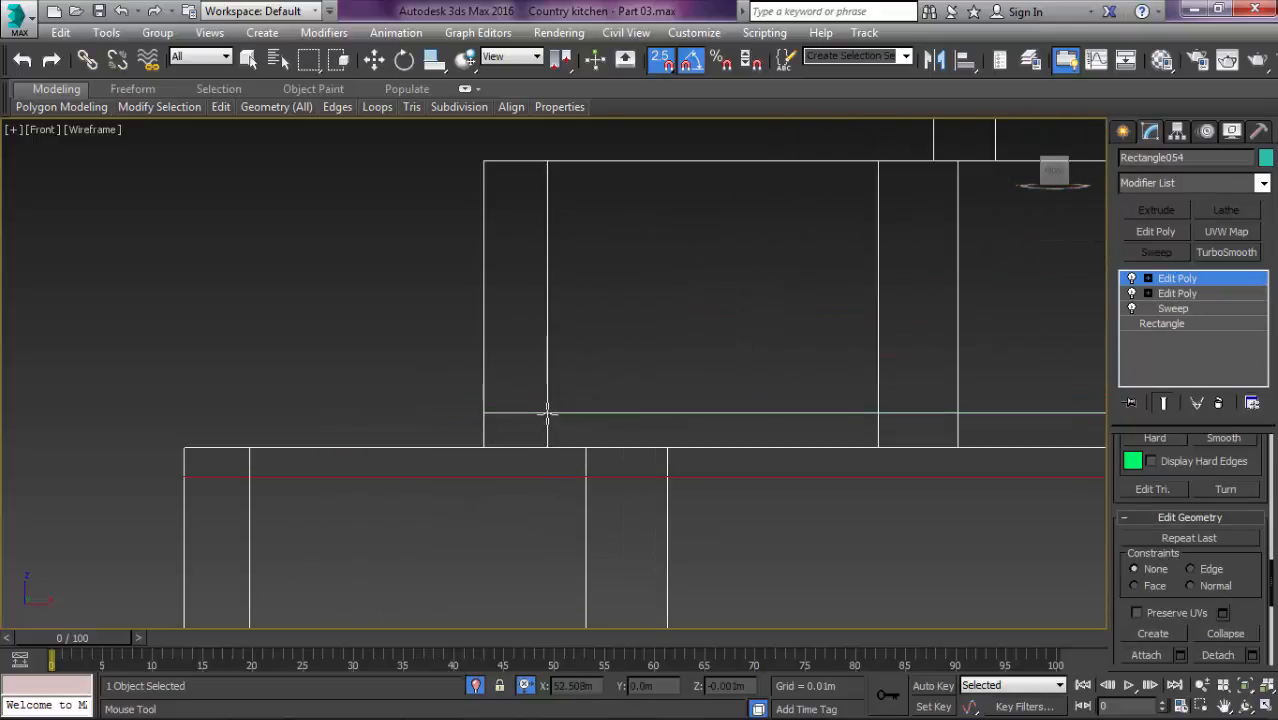
scroll(465, 294, "down", 2)
scroll(619, 260, "up", 2)
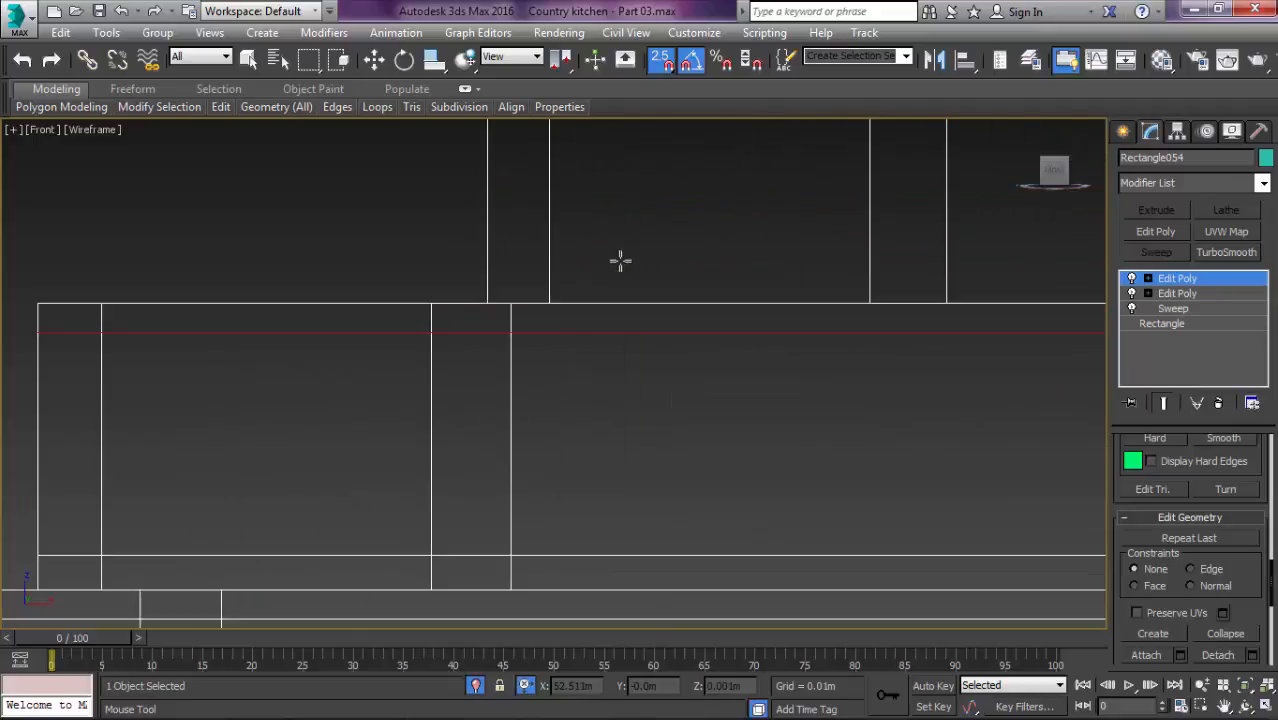
scroll(511, 340, "down", 2)
scroll(514, 248, "up", 1)
left_click(558, 250)
scroll(558, 255, "down", 3)
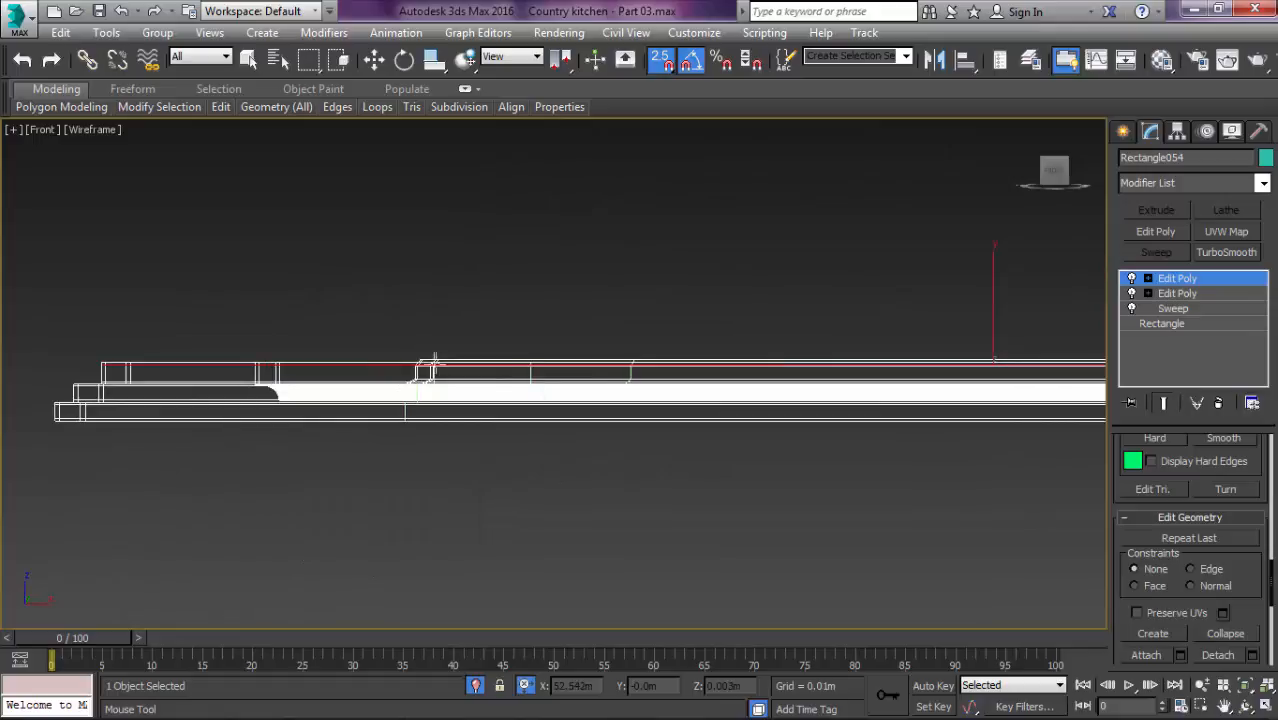
Step: Leave SwiftLoop and examine the corner of the lip around the centre panel in an orbited shaded view with edged faces
key("w")
middle_click_drag(477, 374, 740, 507, "alt")
key("F3")
scroll(685, 371, "up", 5)
scroll(880, 380, "up", 3)
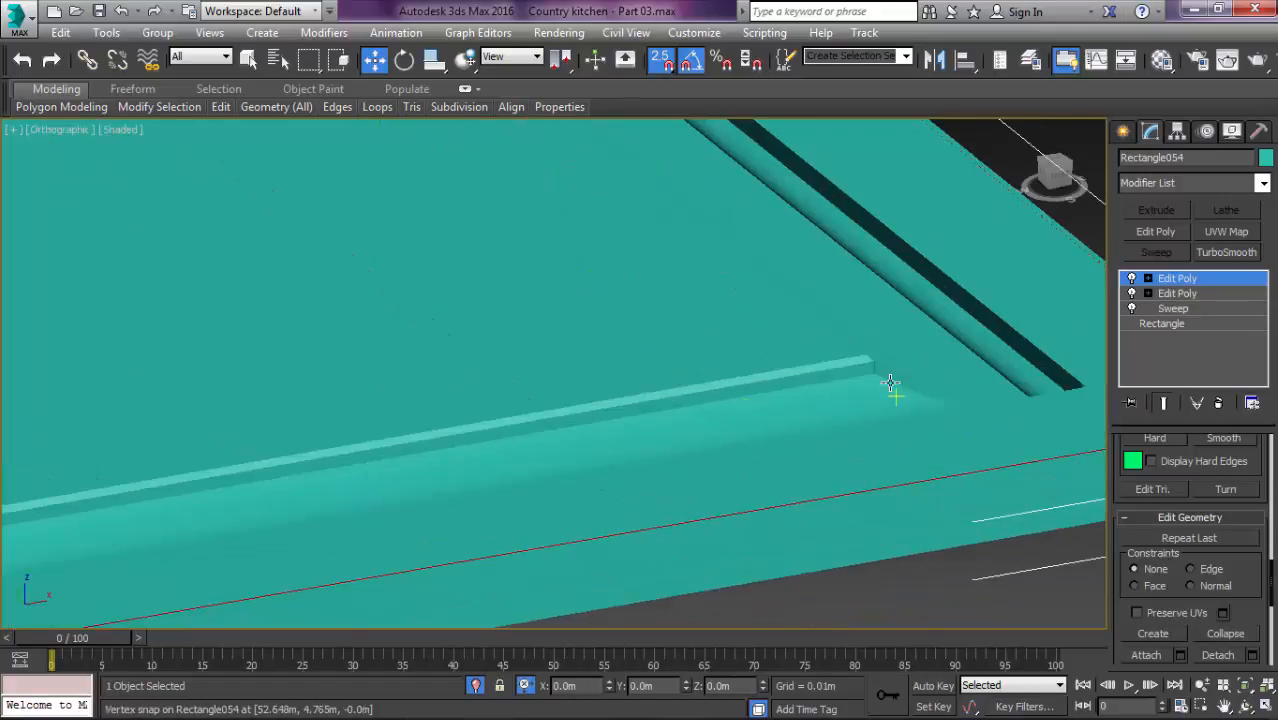
key("ctrl+b")
key("F3")
key("F4")
scroll(842, 357, "up", 2)
key("q")
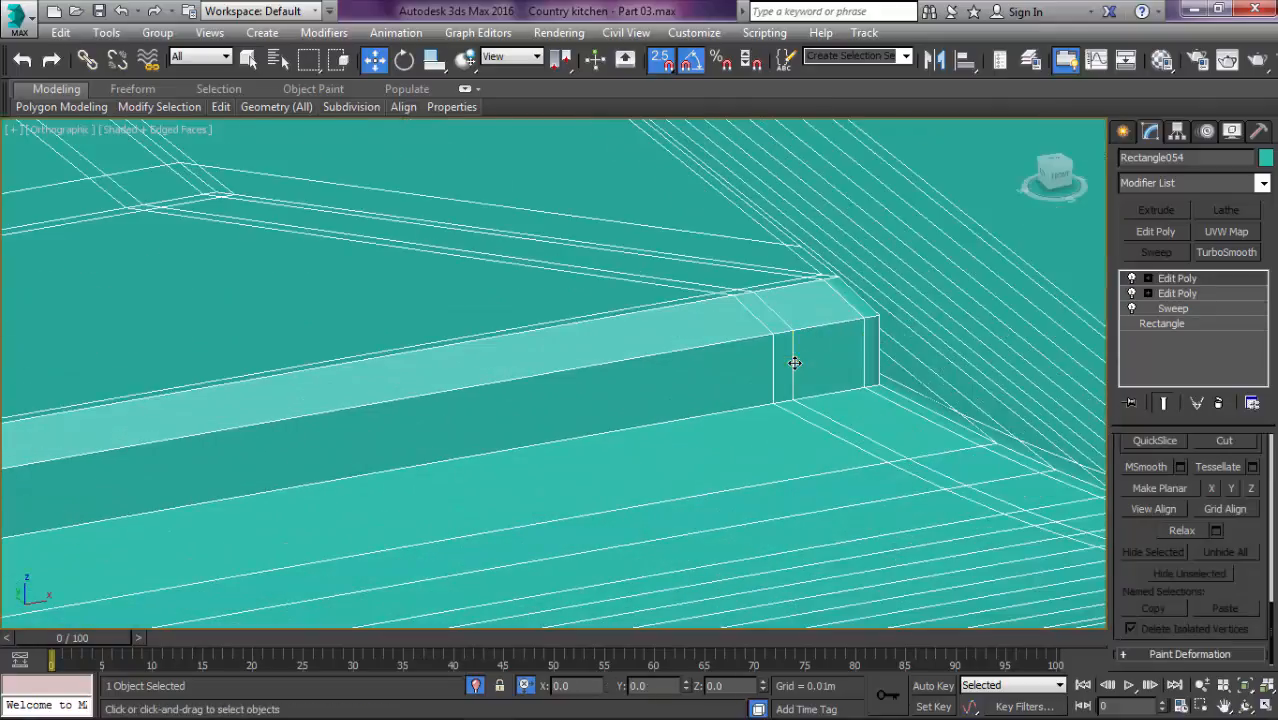
scroll(800, 368, "down", 2)
middle_click_drag(807, 374, 964, 344, "alt")
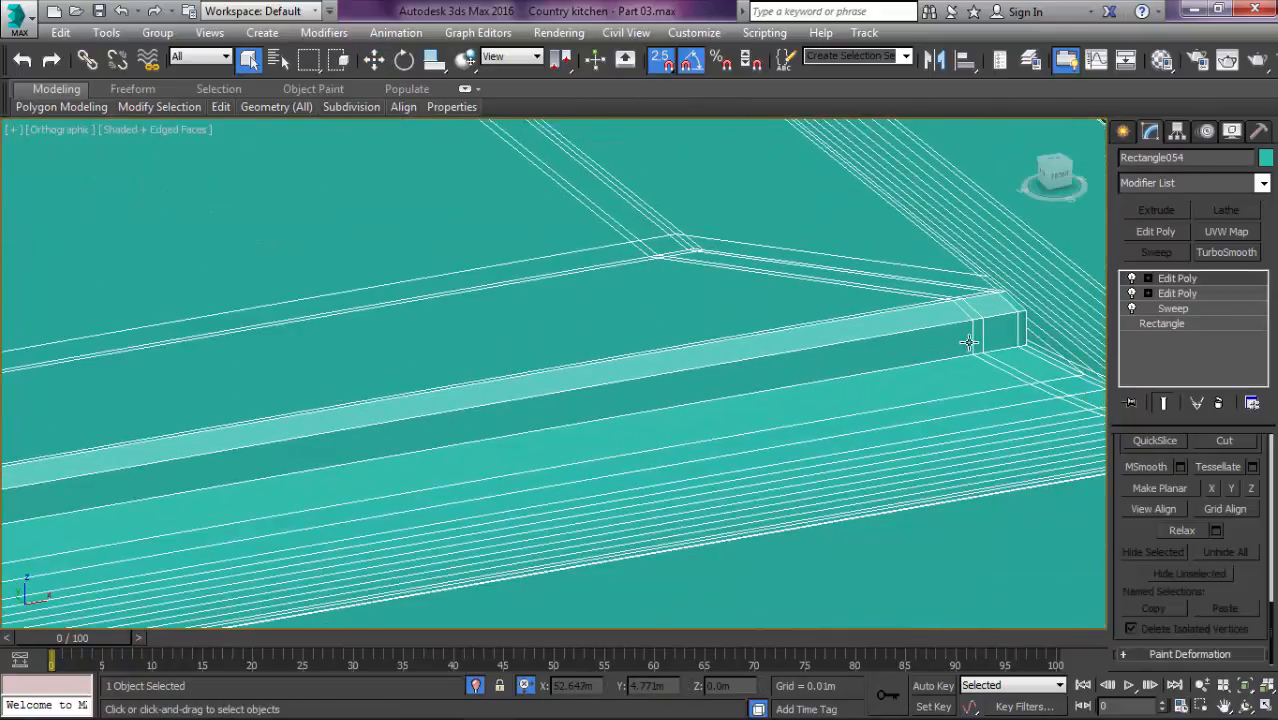
scroll(810, 348, "down", 2)
Step: Select the ring of short vertical edges on the centre panel's lip and connect it with two segments pinched toward the ring's ends
key("2")
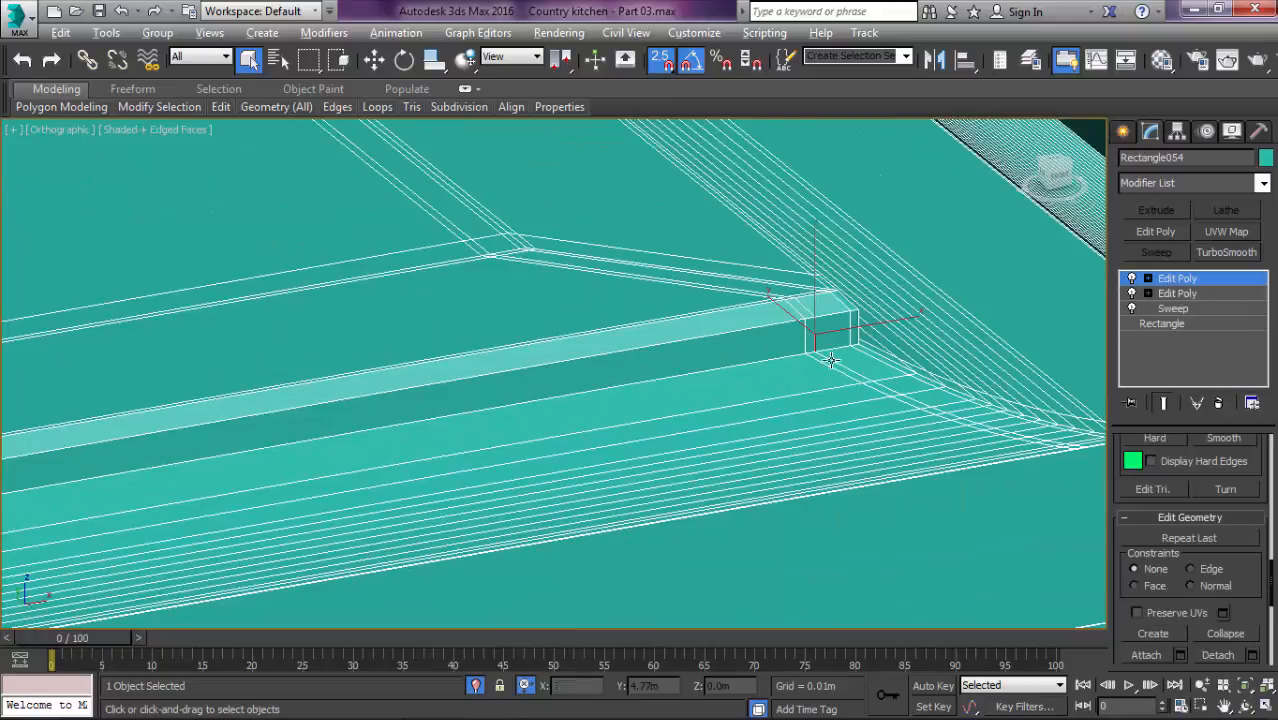
middle_click_drag(861, 374, 461, 320)
scroll(461, 320, "up", 1)
scroll(765, 360, "up", 1)
scroll(362, 288, "up", 1)
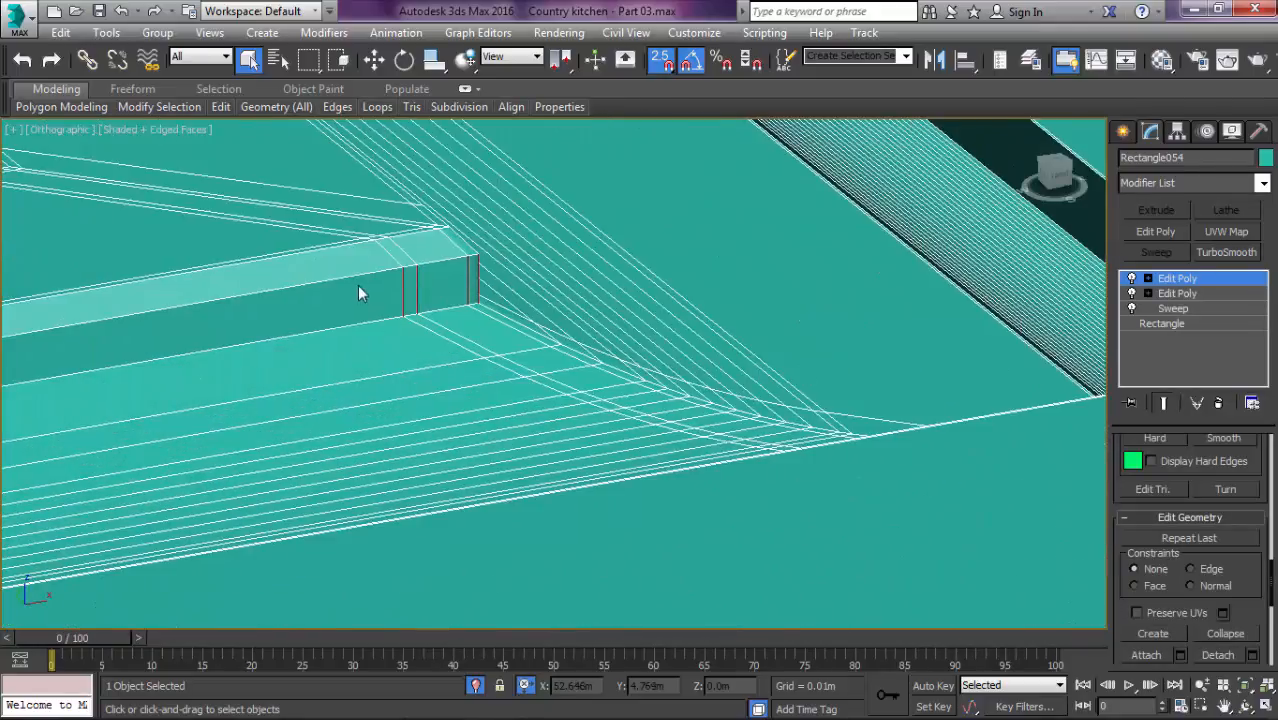
scroll(900, 478, "up", 2)
scroll(1255, 600, "up", 5)
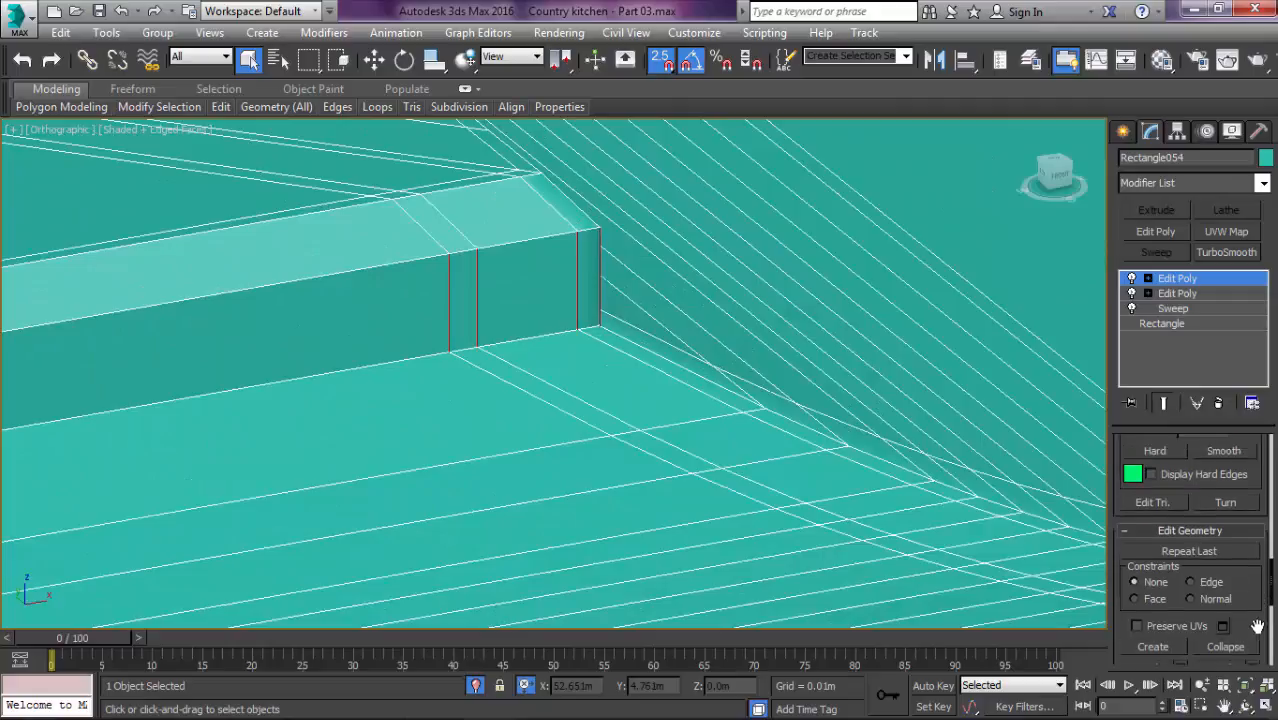
left_click(1252, 566)
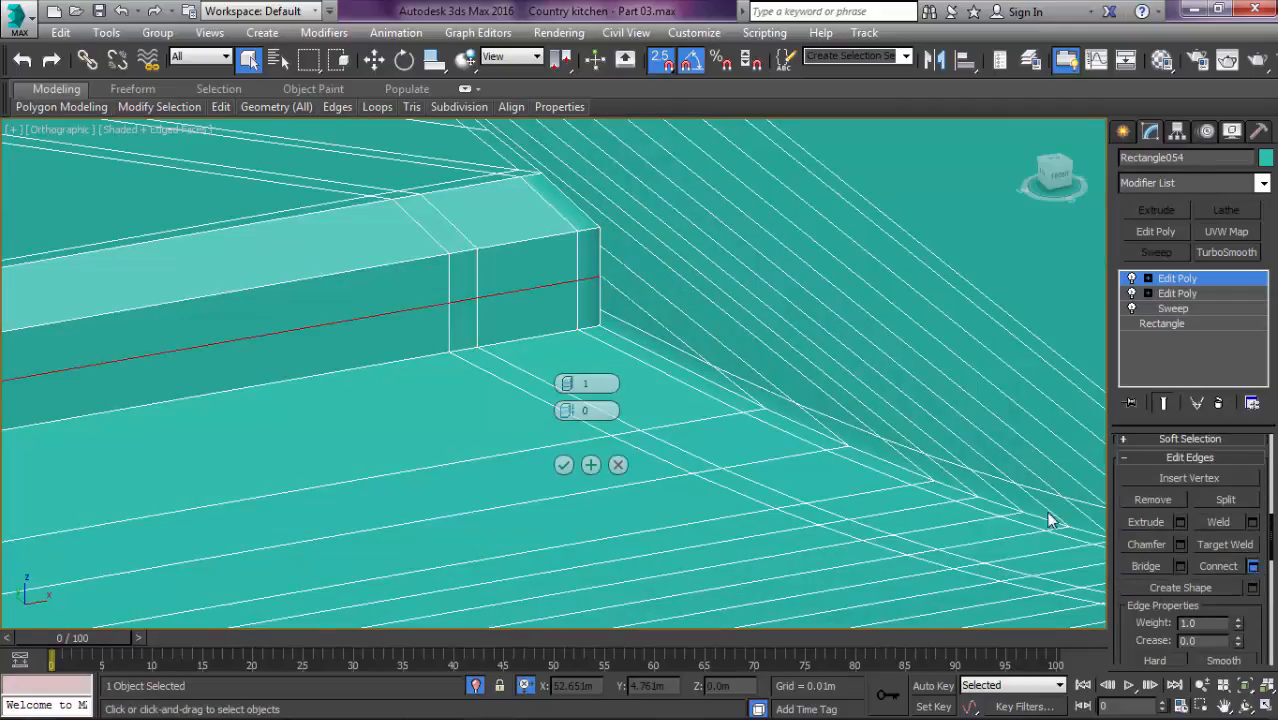
left_click(567, 385)
left_click_drag(568, 414, 602, 206)
left_click(563, 465)
Step: Connect the edge ring across the lip's top face and the ring of short vertical edges along the groove's outer wall
left_click(433, 240)
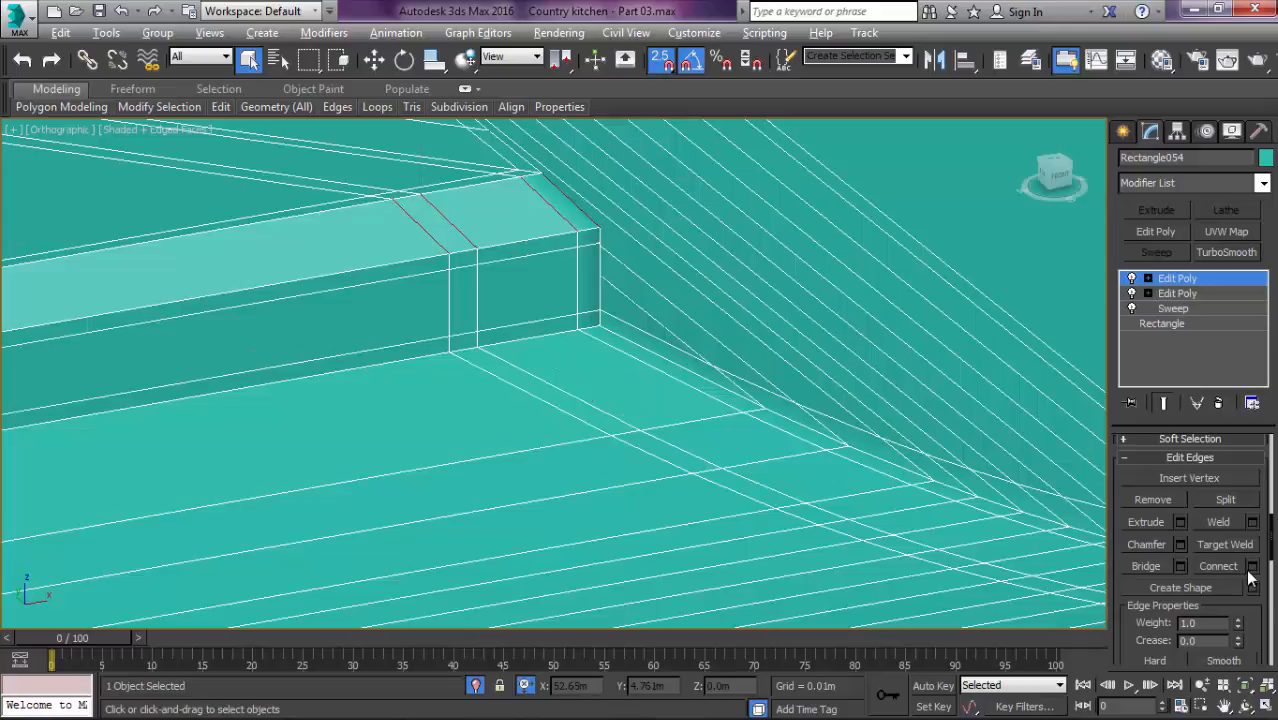
scroll(898, 505, "down", 3)
middle_click_drag(898, 505, 496, 373, "alt")
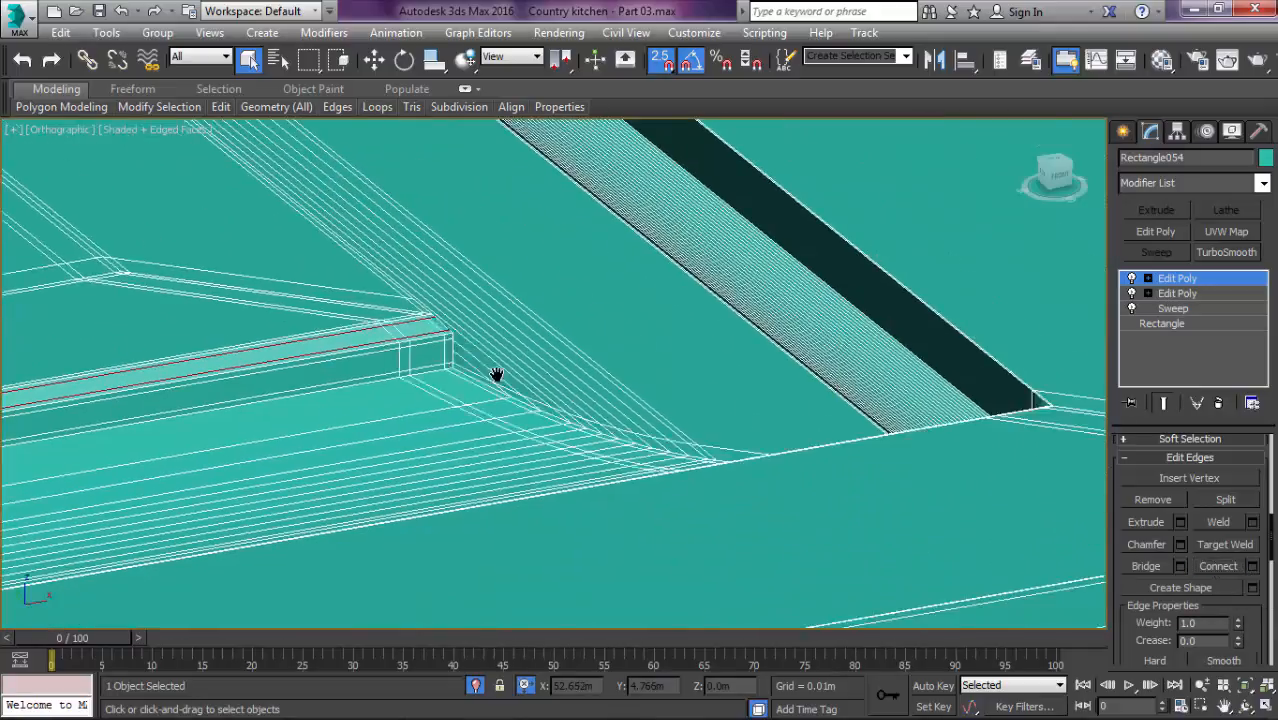
key("F3")
left_click(882, 410)
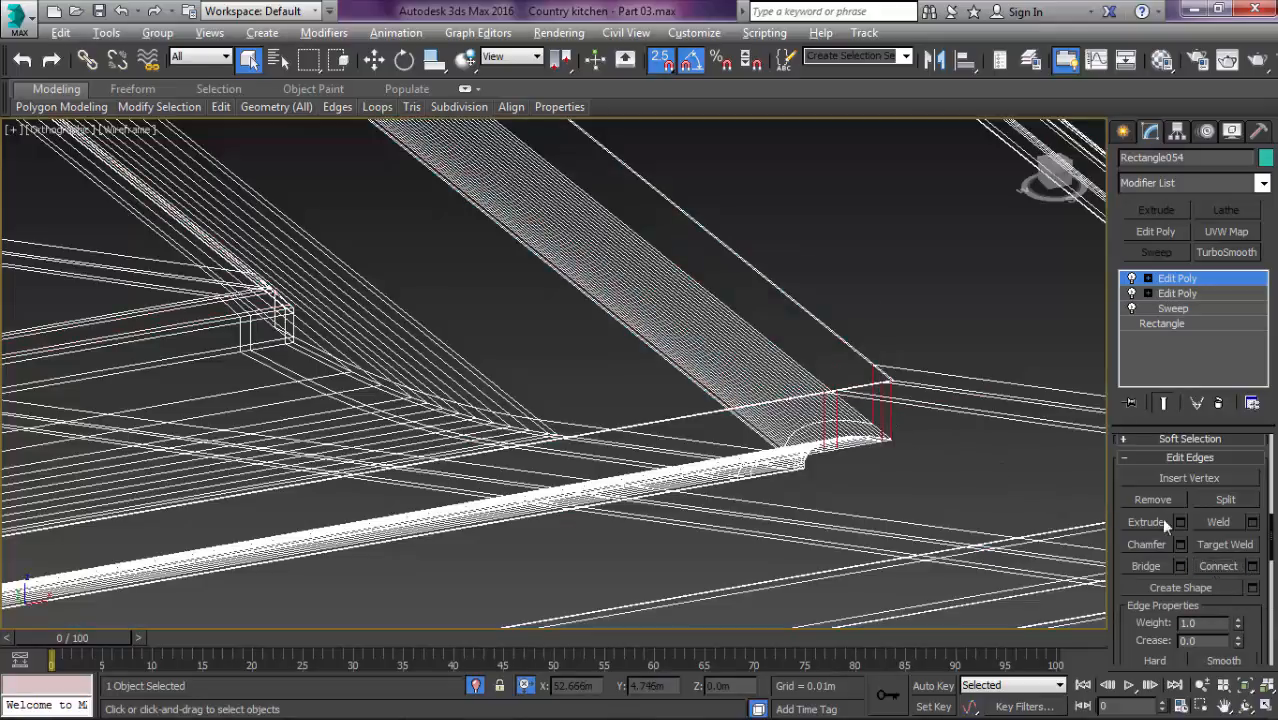
left_click(1218, 566)
Step: Leave edge editing and apply a TurboSmooth modifier to the pilaster, shown shaded without edged faces
mouse_move(918, 460)
middle_mouse_down("alt")
mouse_move(800, 400)
mouse_move(673, 371)
mouse_move(853, 347)
middle_mouse_up("alt")
key("F3")
key("2")
key("F4")
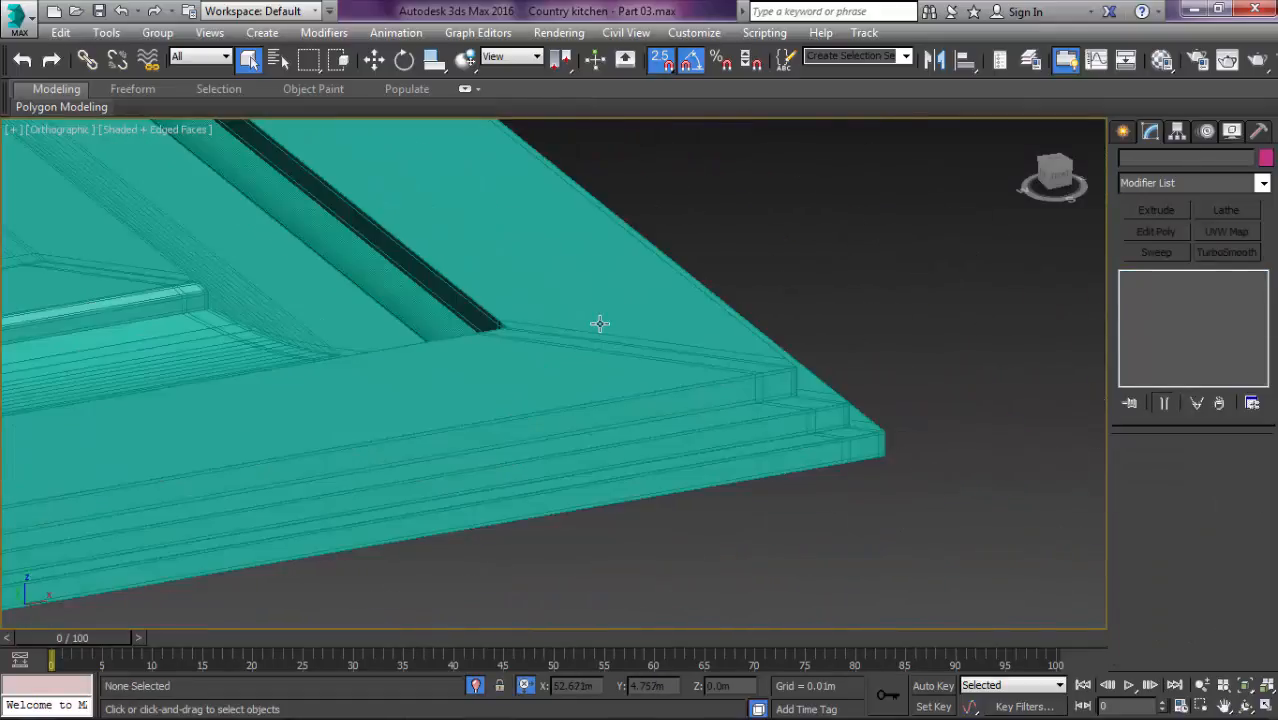
left_click(1226, 252)
scroll(1026, 331, "up", 4)
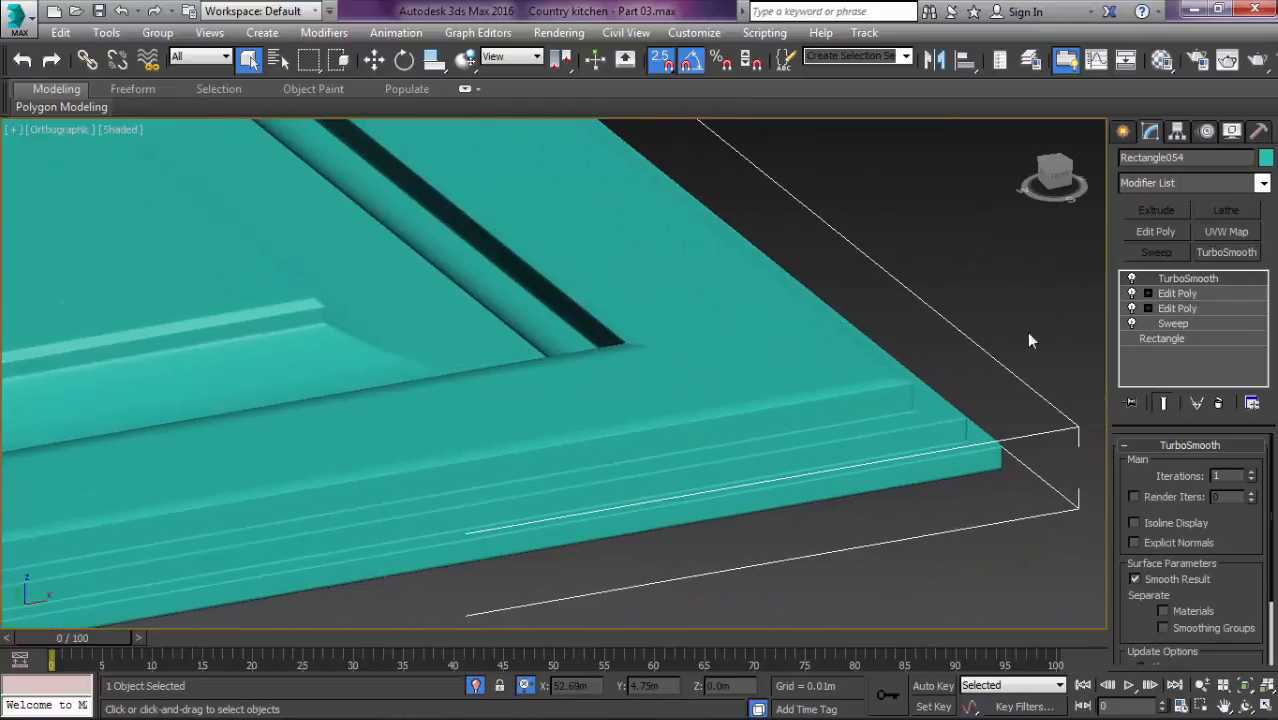
Step: Turn off TurboSmooth and examine the edge loops at the pilaster's mitred corner in Top view with edged faces
key("F4")
left_click(1130, 293)
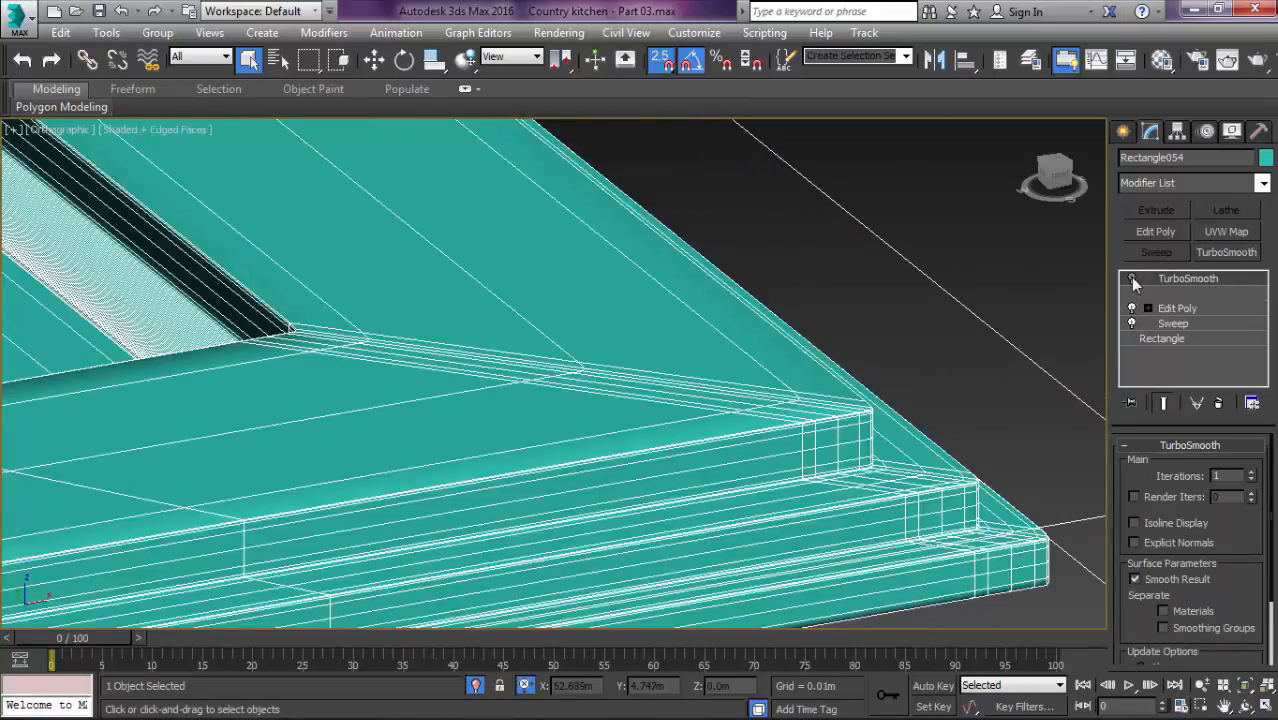
key("t")
key("z")
scroll(593, 590, "up", 3)
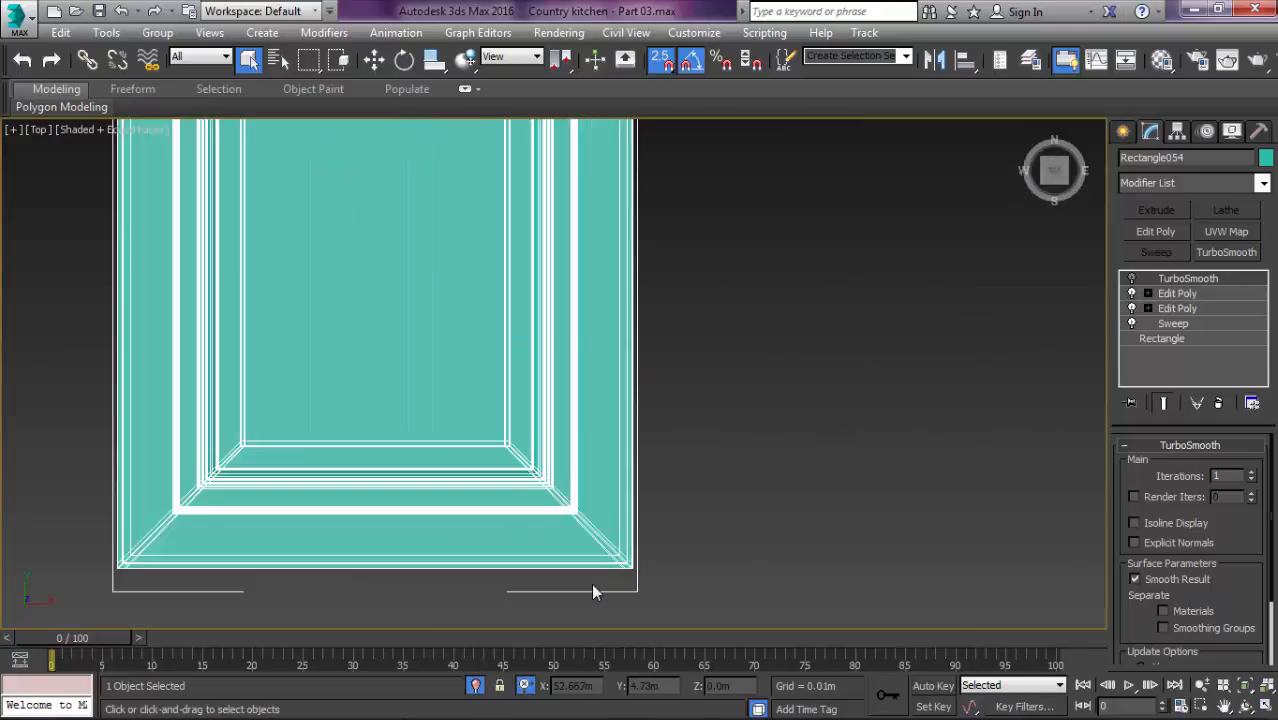
scroll(523, 476, "up", 2)
scroll(523, 476, "up", 4)
key("F3")
key("F3")
scroll(908, 411, "down", 3)
scroll(1001, 369, "down", 4)
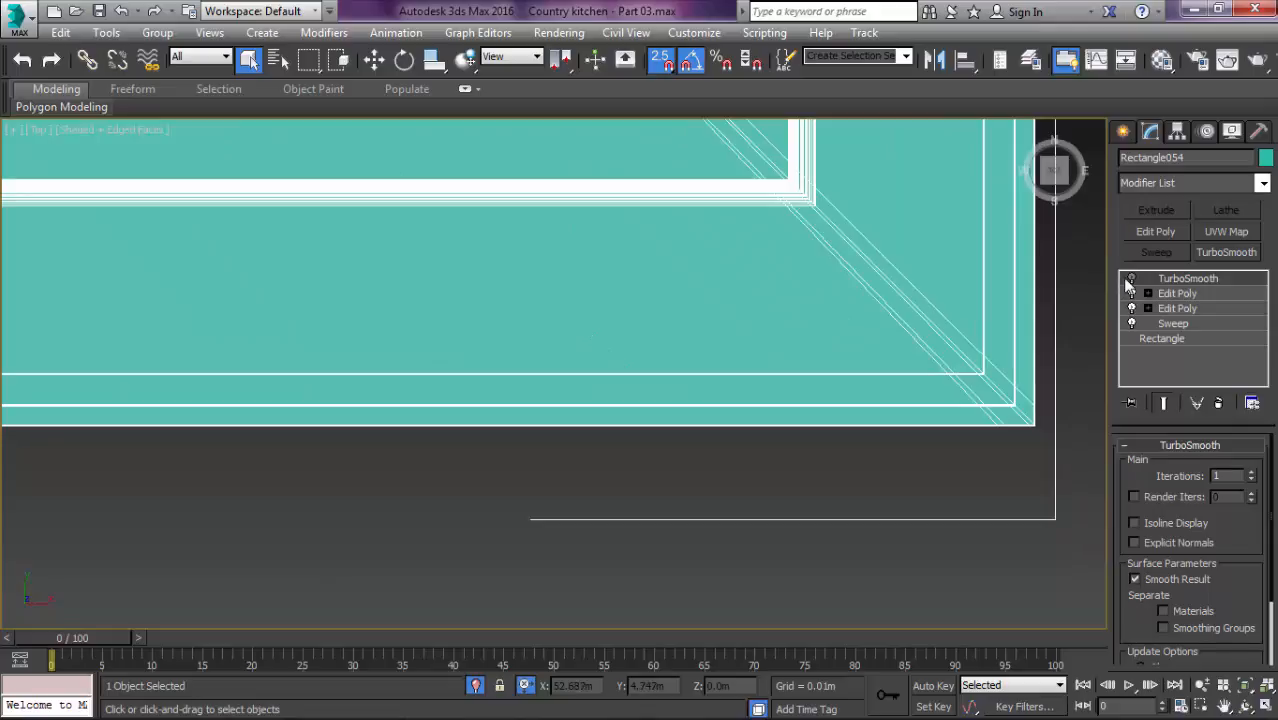
Step: Turn TurboSmooth back on with 2 iterations and view the smoothed pilaster shaded in perspective
left_click(1131, 279)
left_click(1251, 472)
key("F4")
scroll(932, 425, "up", 4)
middle_click_drag(824, 487, 853, 402, "alt")
scroll(820, 440, "down", 3)
key("p")
key("z")
middle_click_drag(782, 369, 800, 478, "alt")
scroll(800, 478, "up", 3)
middle_click_drag(924, 508, 819, 388)
scroll(838, 482, "down", 2)
key("m")
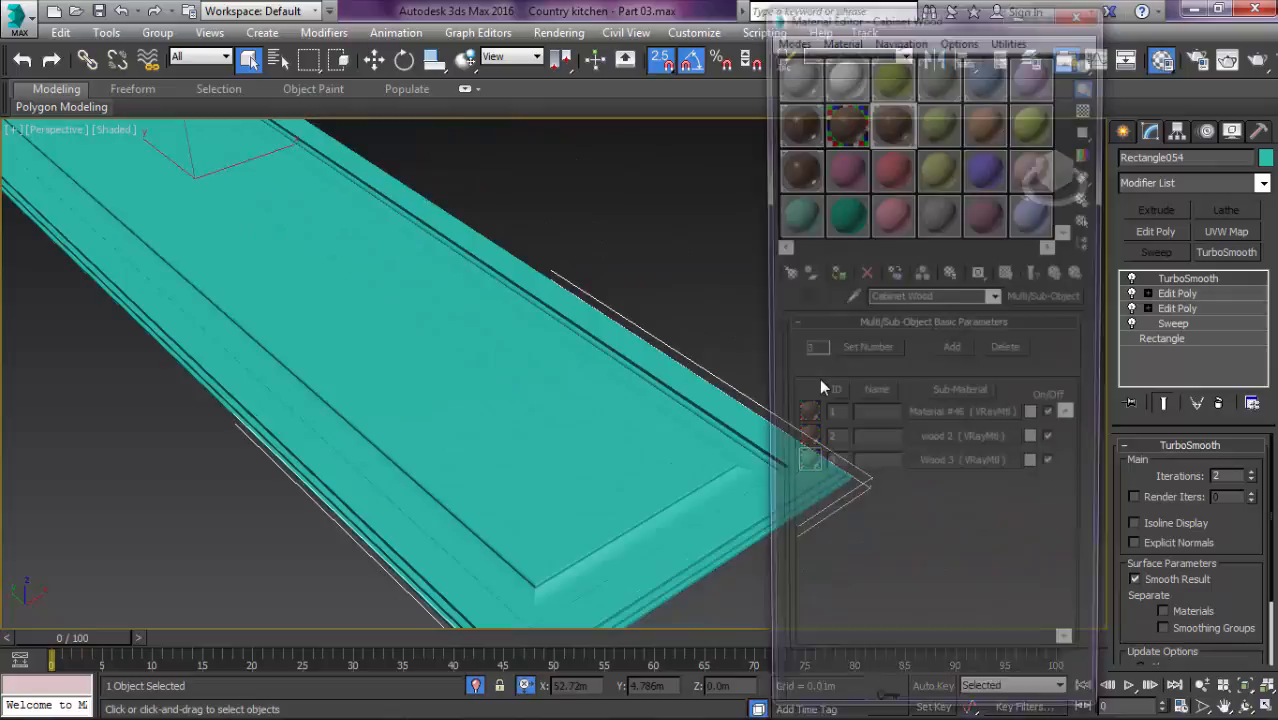
key("m")
Step: Return to the lower Edit Poly in Top view, switching off the upper Edit Poly and TurboSmooth
left_click(1163, 310)
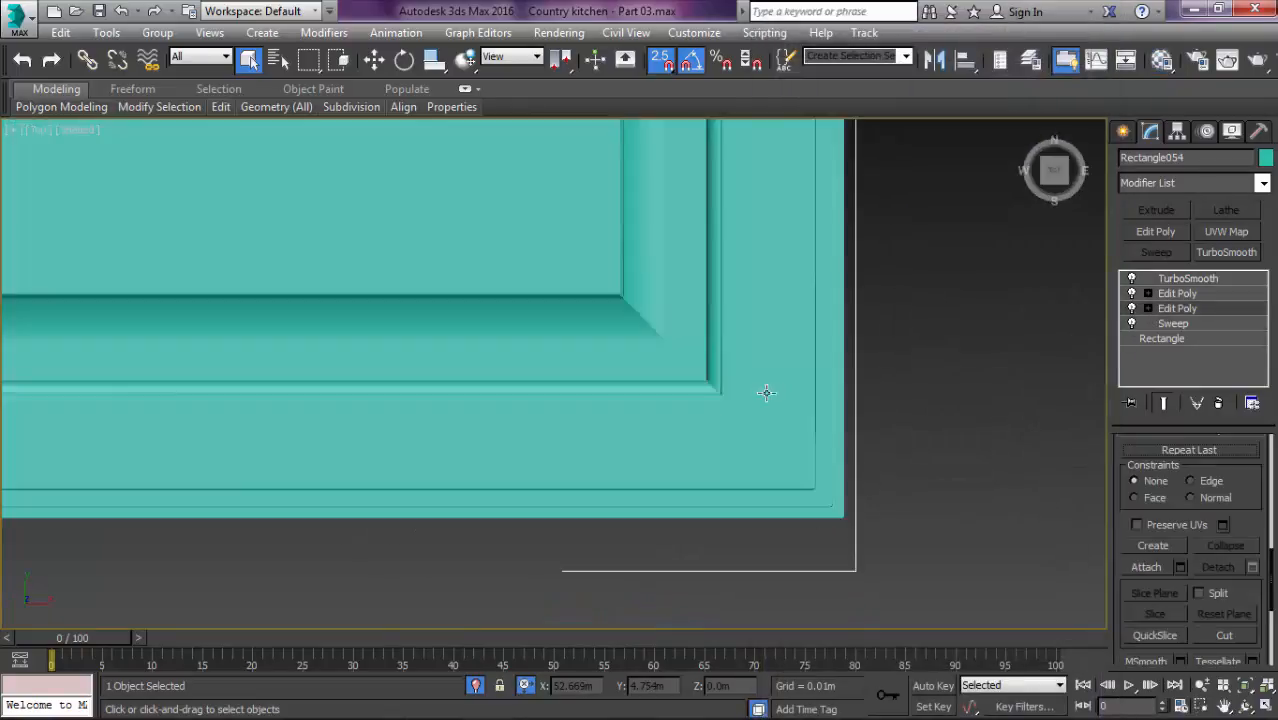
key("t")
middle_click_drag(675, 365, 702, 365)
left_click(1132, 293)
left_click(1132, 279)
key("F4")
middle_click_drag(811, 351, 964, 341)
Step: Select the polygons of the frame's two long sides without the centre panel and its bevel, and set their material ID
key("4")
left_click_drag(867, 353, 502, 440)
key("F4")
left_click_drag(697, 322, 719, 331)
scroll(718, 160, "up", 4)
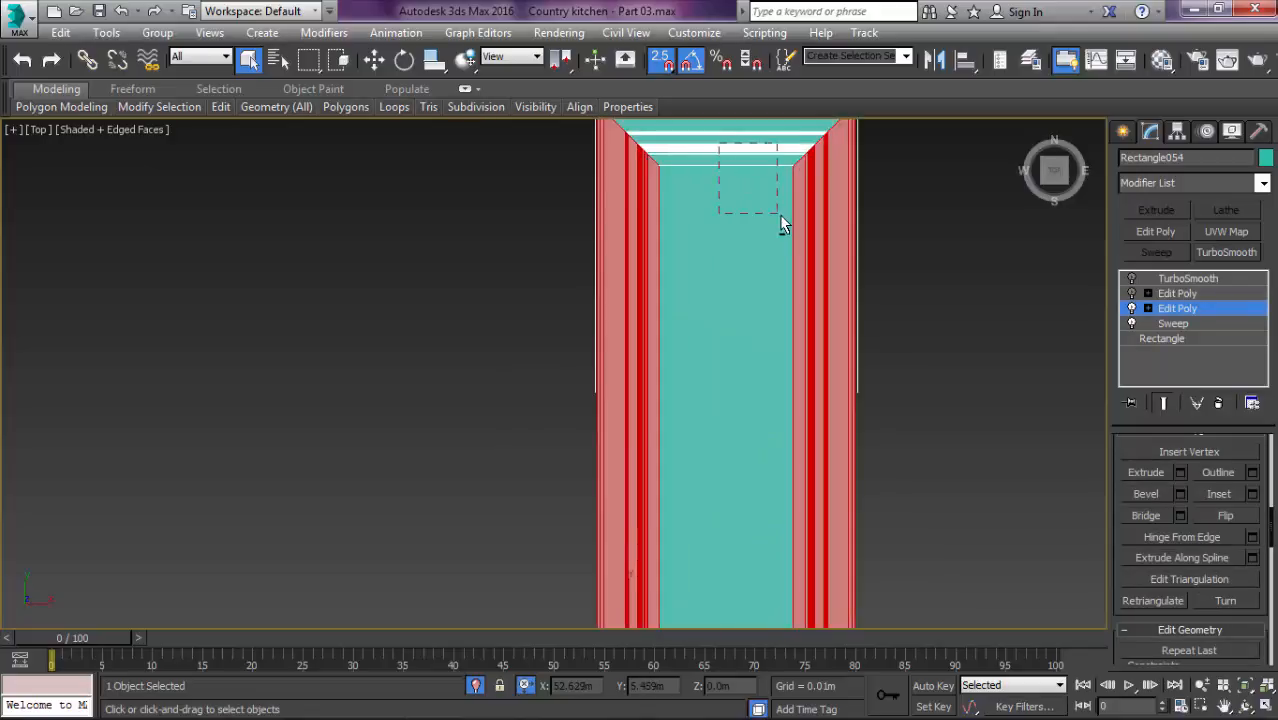
left_click_drag(806, 243, 805, 242, "alt")
left_click_drag(657, 249, 656, 254, "alt")
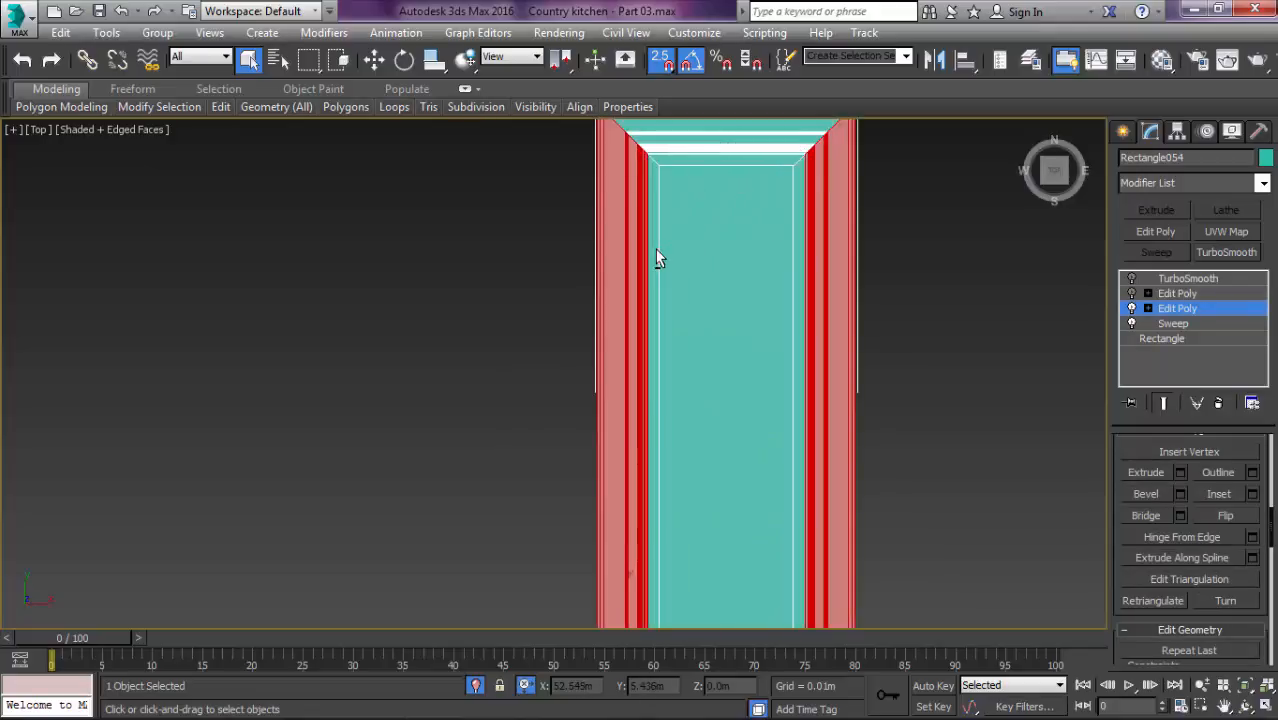
scroll(655, 260, "down", 3)
scroll(713, 650, "up", 4)
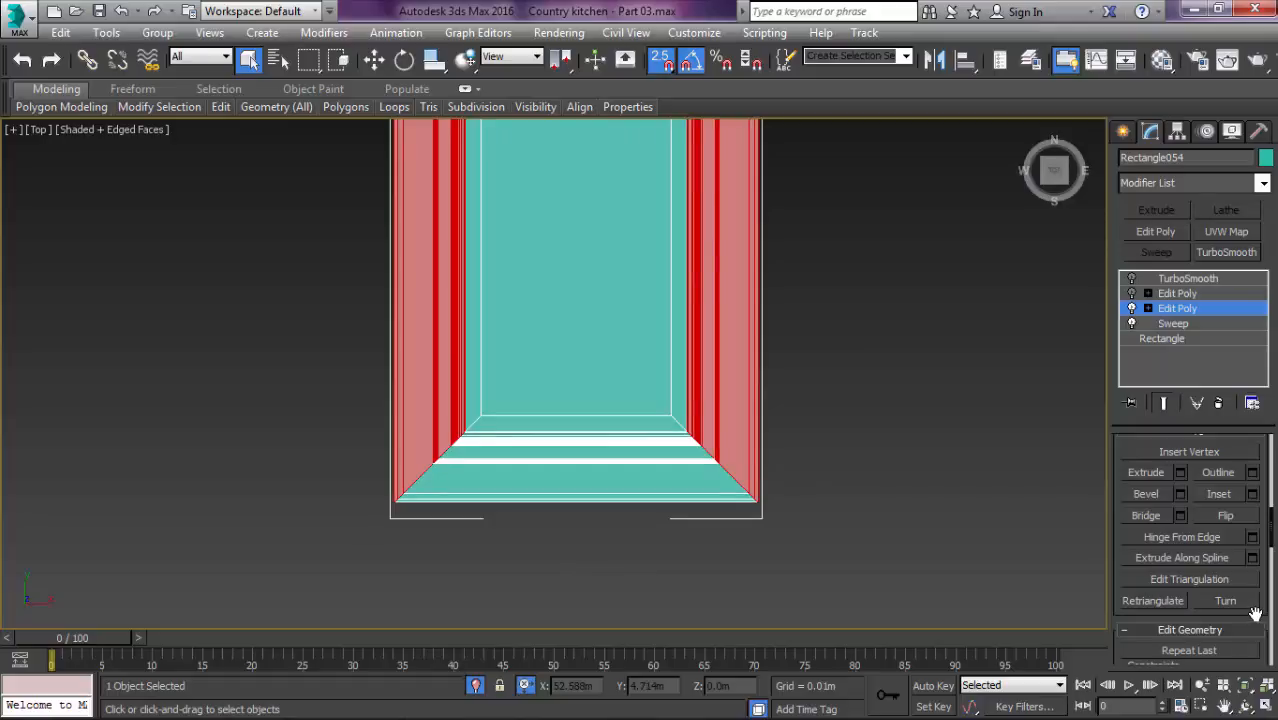
scroll(1240, 580, "down", 10)
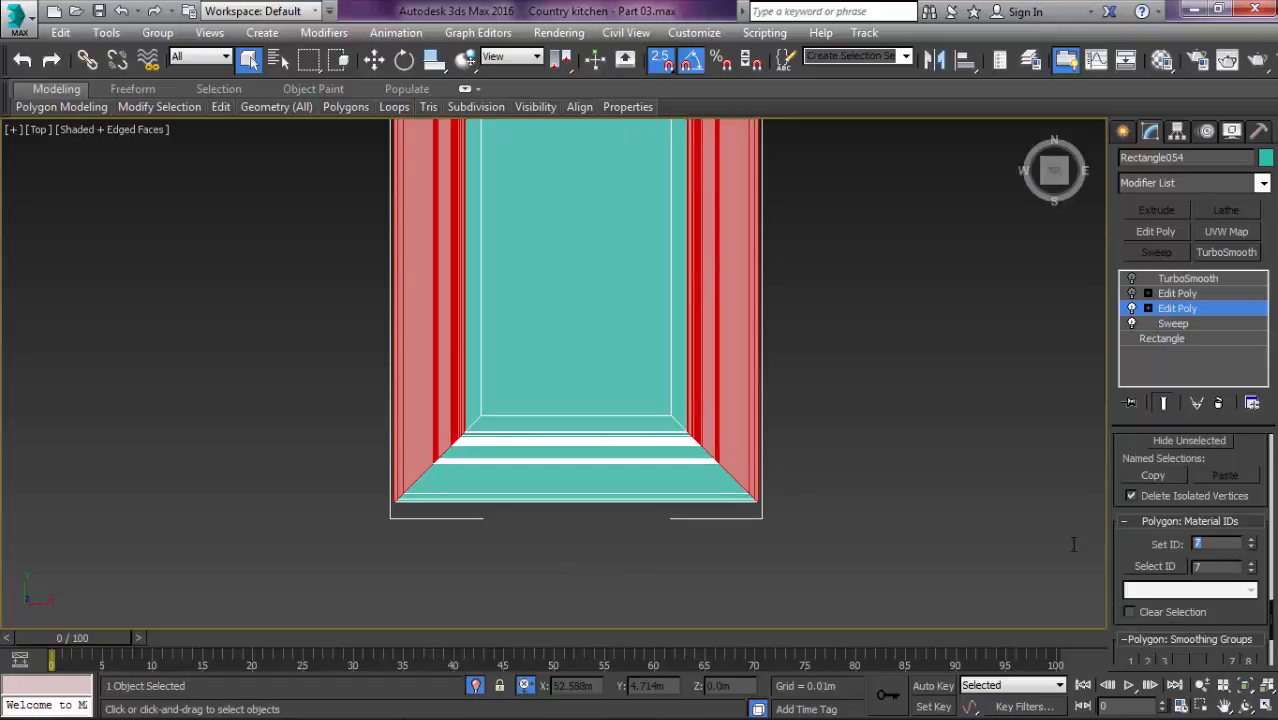
scroll(720, 449, "down", 2)
Step: Select the polygons of the frame's bottom and top rails, excluding the centre panel and its bevel, and set their material ID
key("ctrl+i")
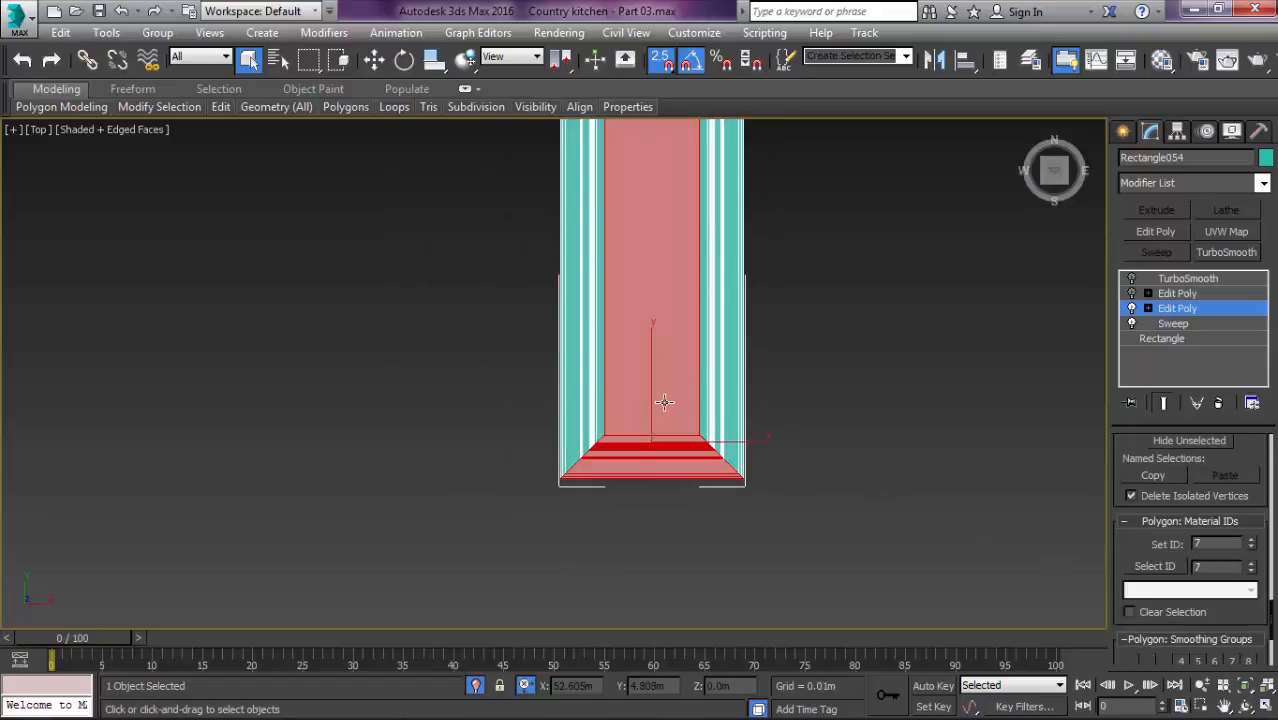
scroll(628, 453, "up", 2)
left_click(662, 426, "alt")
scroll(667, 394, "down", 4)
middle_click_drag(668, 394, 675, 562)
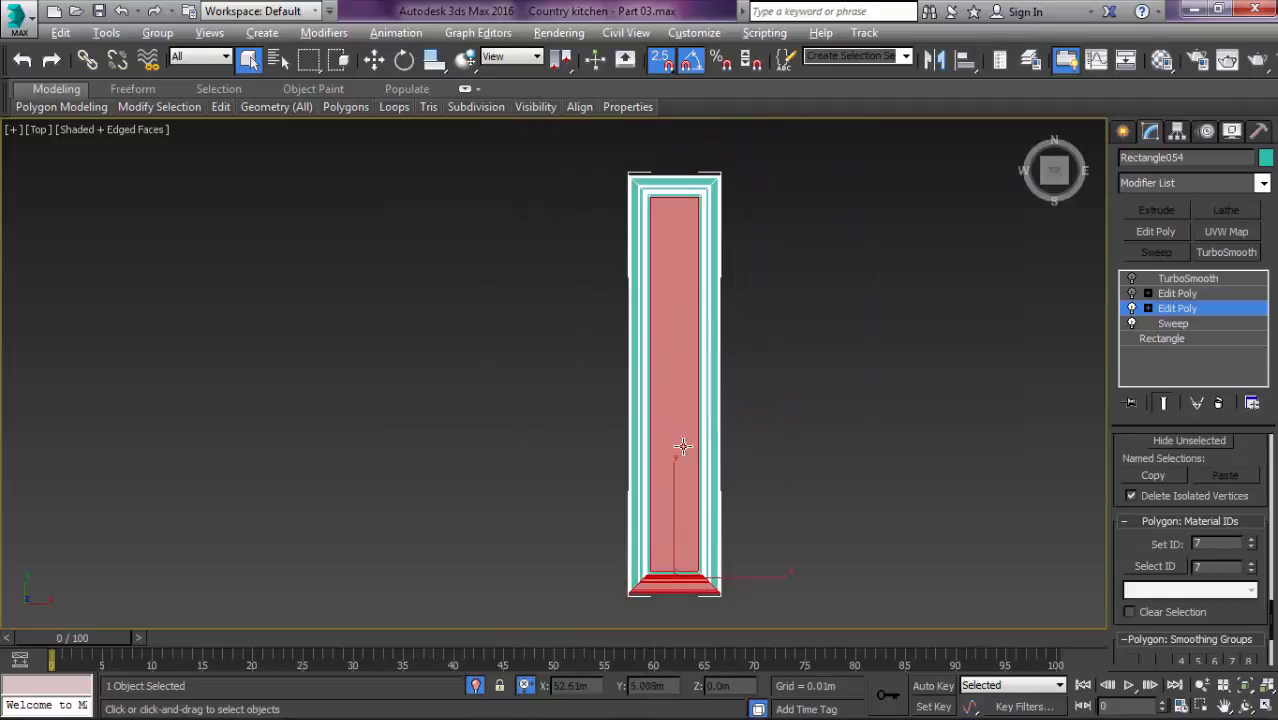
left_click(682, 440, "alt")
middle_click_drag(684, 360, 677, 530)
scroll(660, 418, "up", 4)
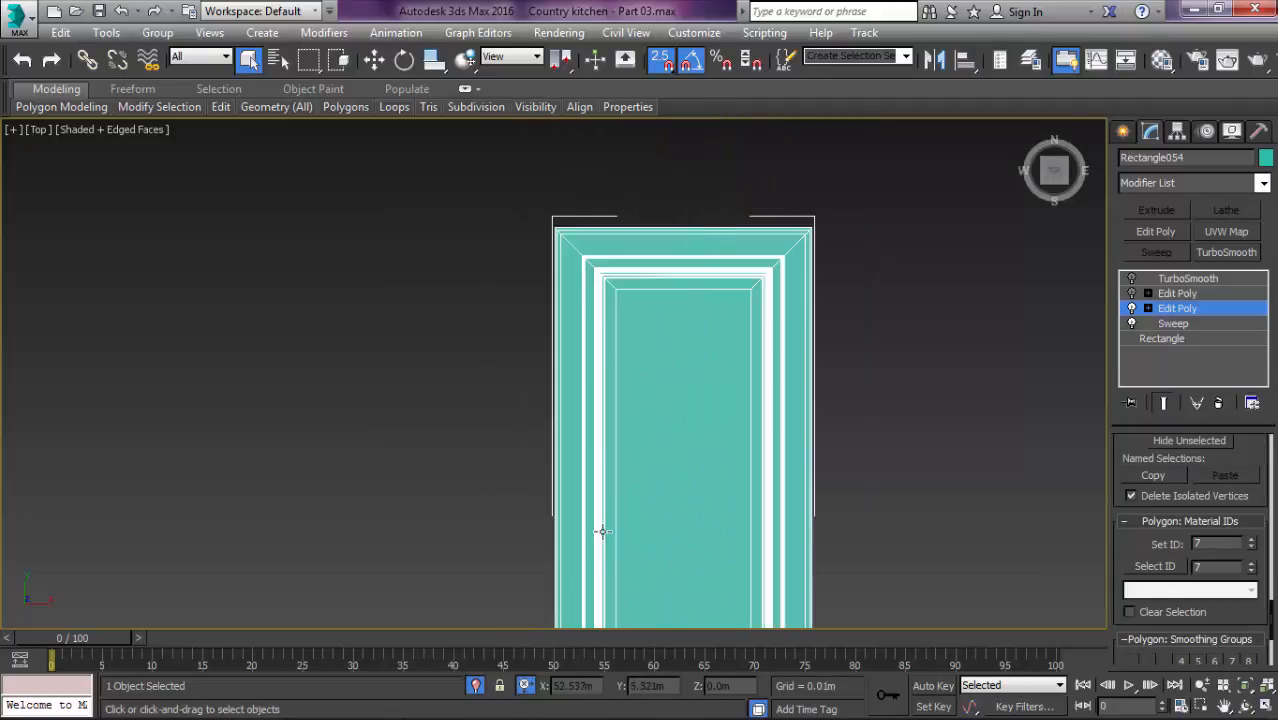
scroll(643, 155, "up", 1)
left_click_drag(667, 371, 667, 372)
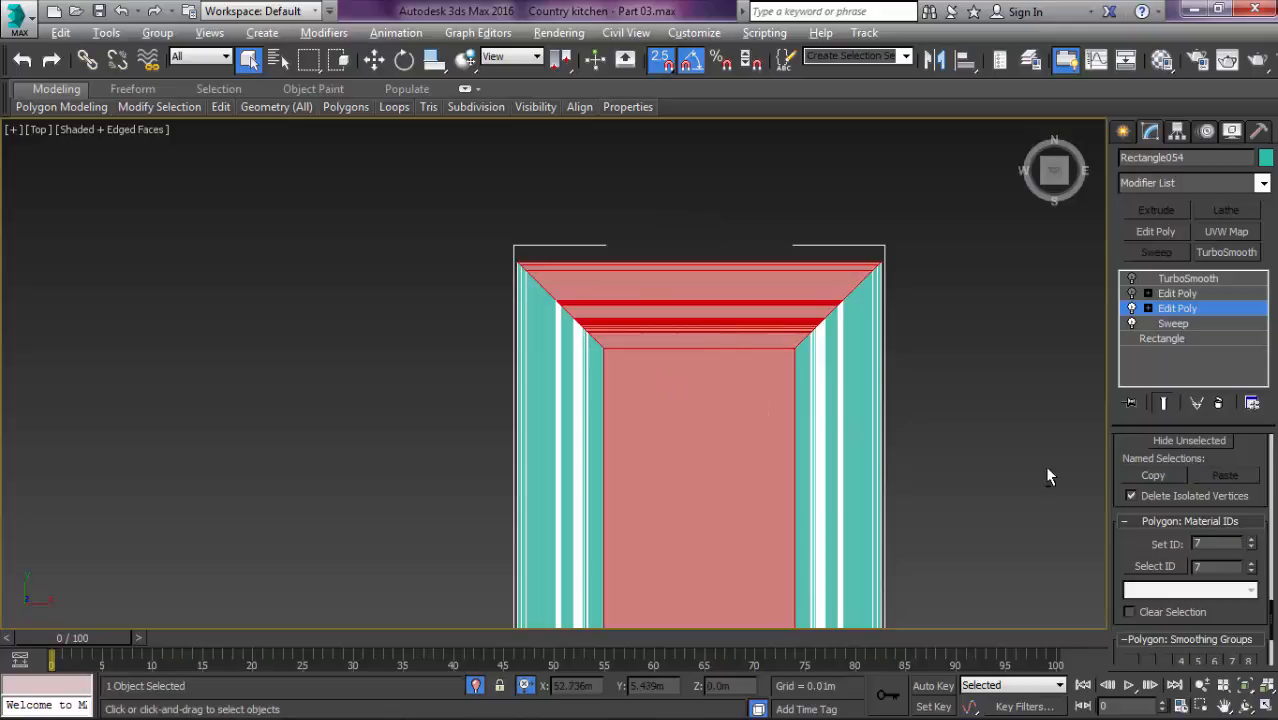
left_click_drag(629, 530, 629, 530, "alt")
left_click_drag(731, 344, 731, 344, "alt")
left_click(1202, 548)
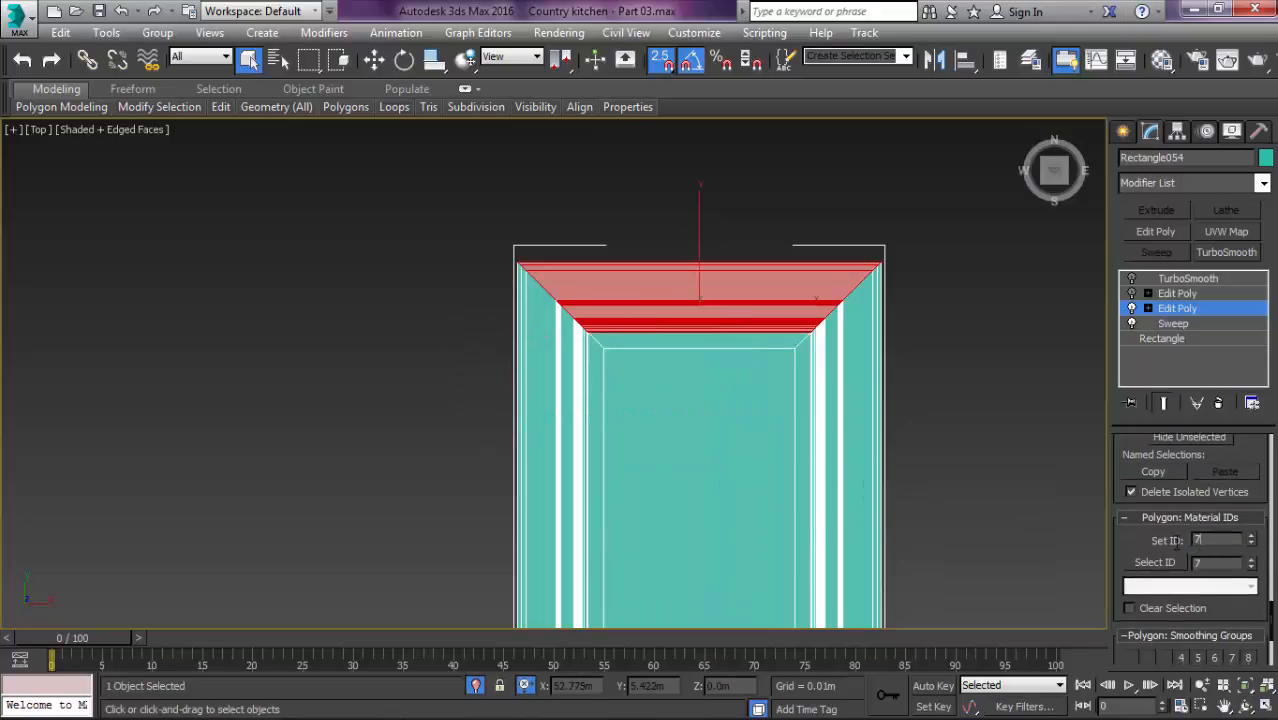
Step: Select the centre panel polygon, grow the selection to its surrounding bevel, and set its material ID
left_click(731, 505)
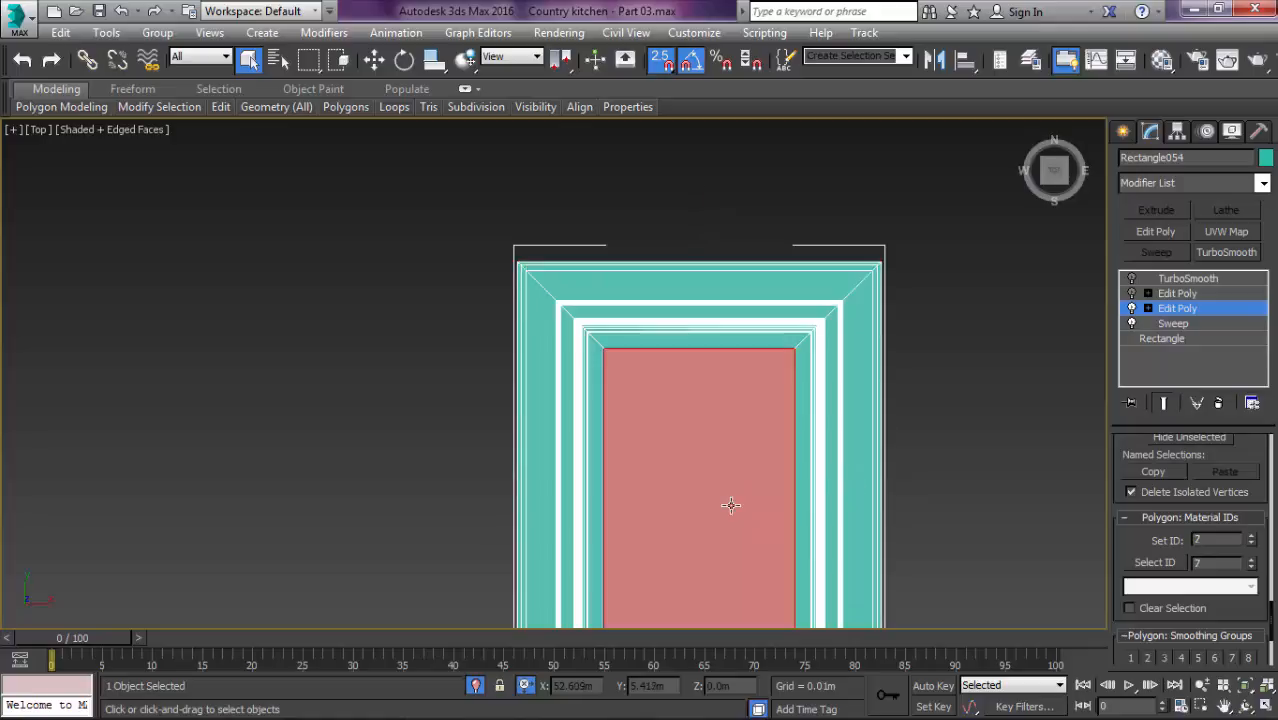
scroll(1220, 602, "up", 15)
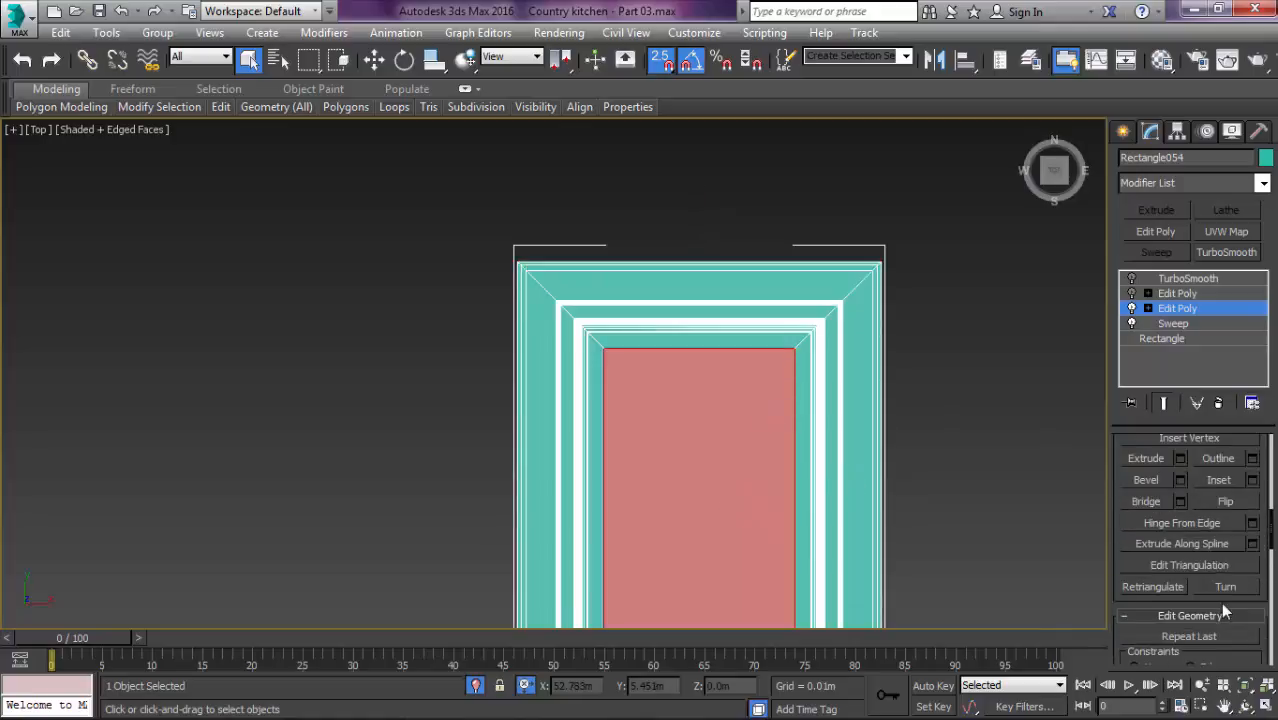
scroll(1222, 604, "down", 3)
left_click(1225, 576)
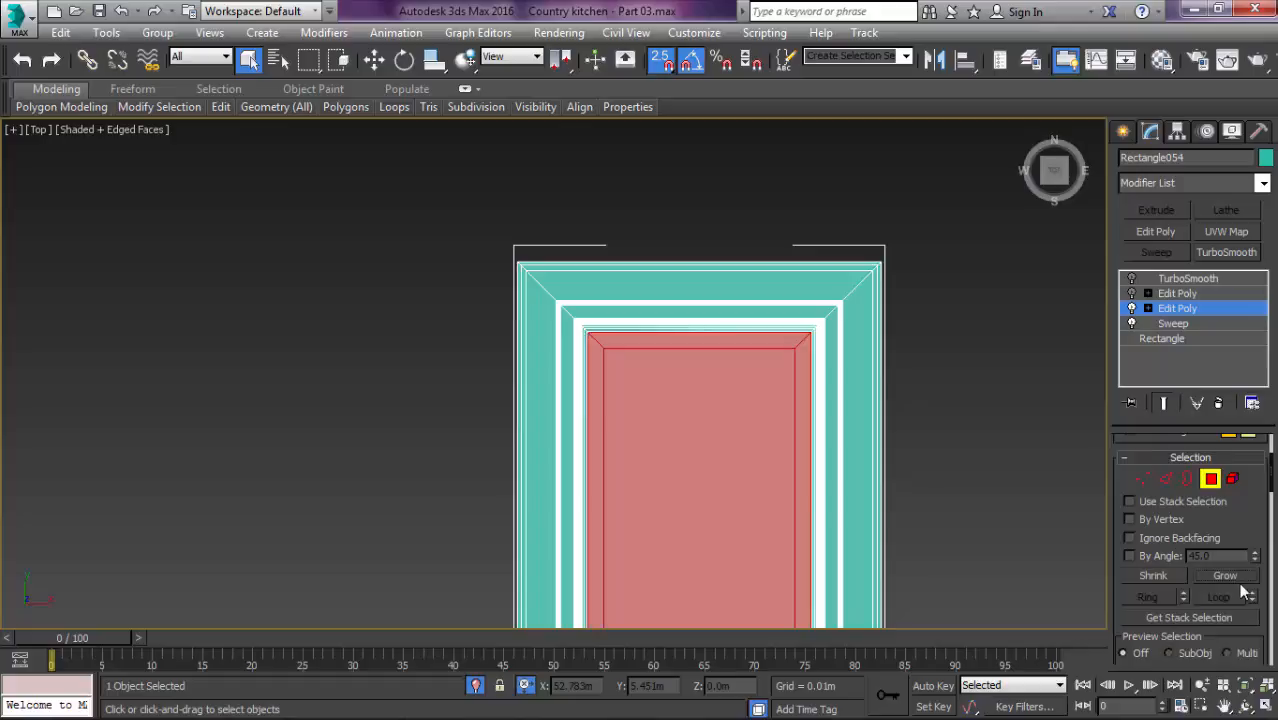
left_click_drag(1273, 476, 1273, 622)
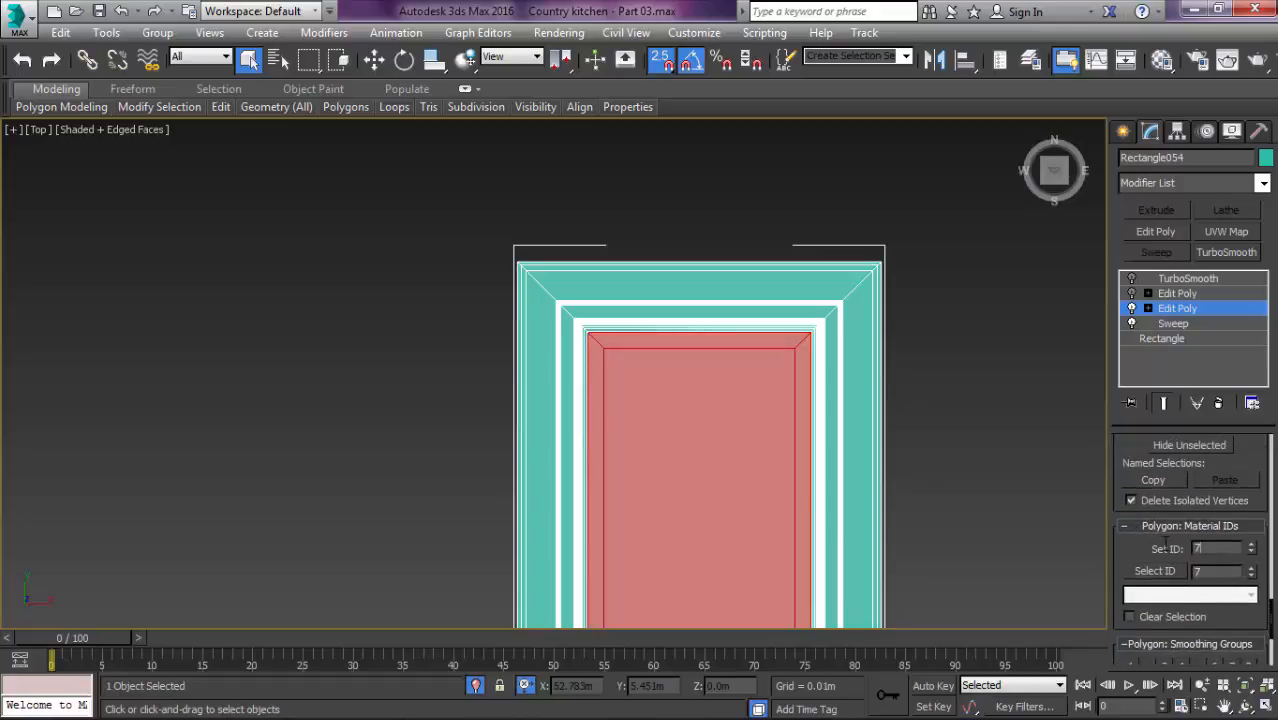
Step: Leave sub-object editing, turn TurboSmooth and the upper Edit Poly back on, and display the pilaster shaded without edged faces
middle_click_drag(954, 470, 878, 414)
key("2")
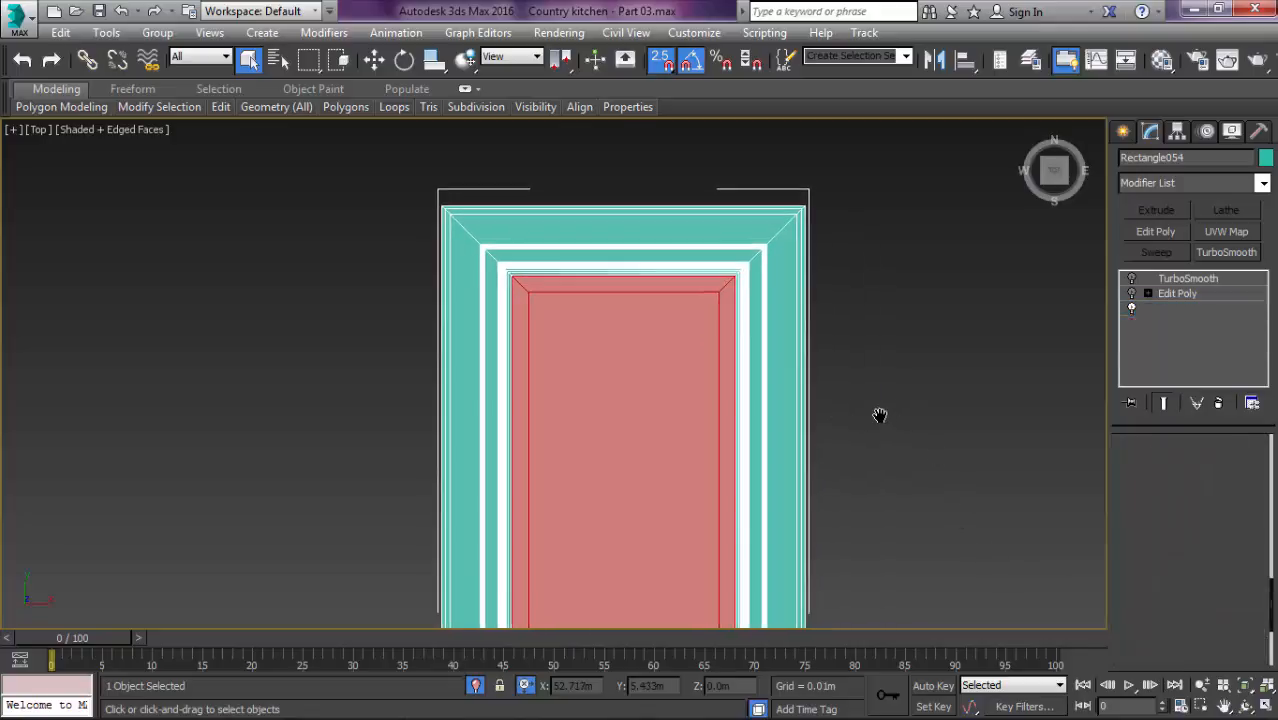
left_click(908, 398)
key("2")
left_click(940, 382)
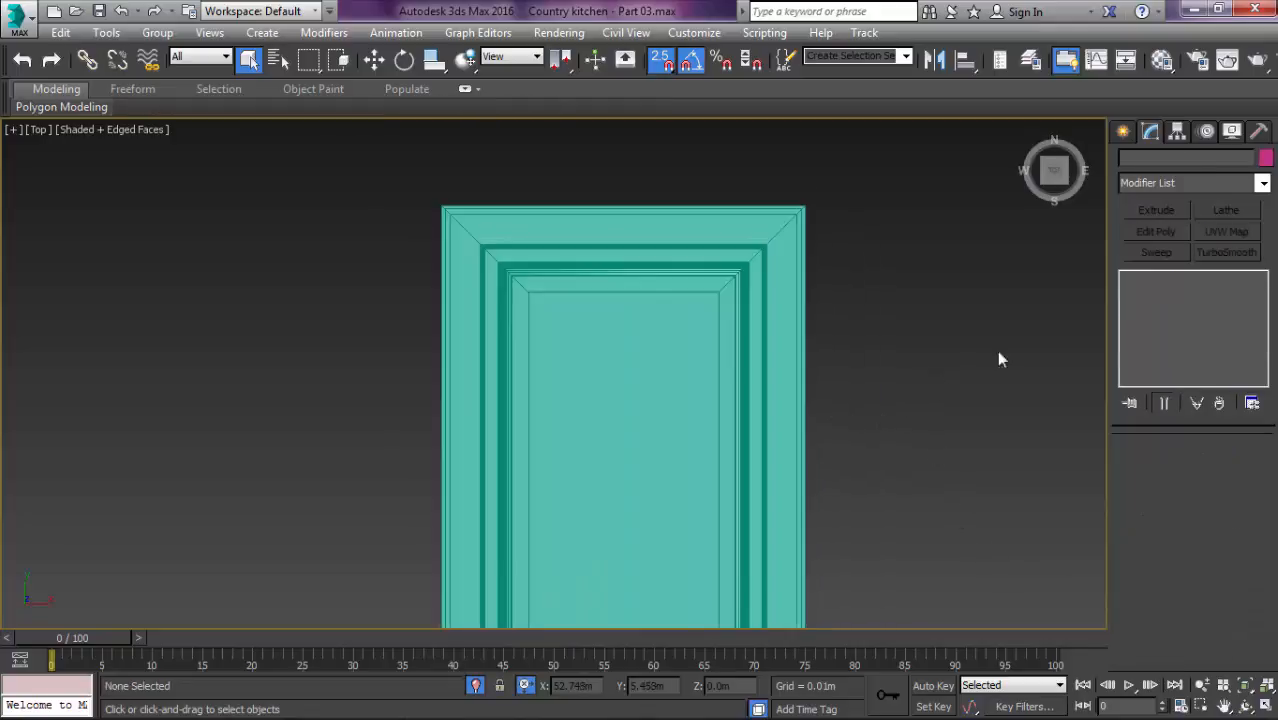
left_click(804, 304)
left_click(1131, 280)
left_click(1131, 294)
left_click(952, 317)
key("F4")
scroll(826, 316, "down", 10)
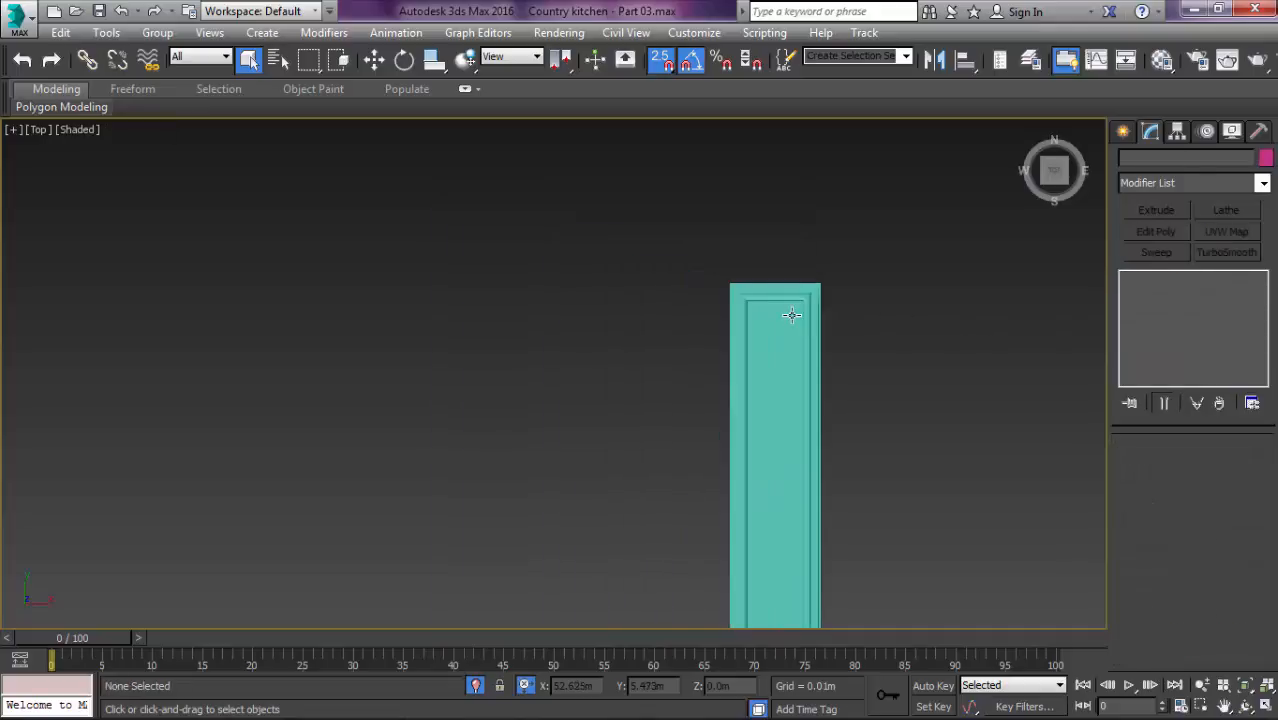
Step: End the pilaster's isolation and paste the copied UVW Map modifiers above its TurboSmooth
left_click(797, 311)
left_click(477, 686)
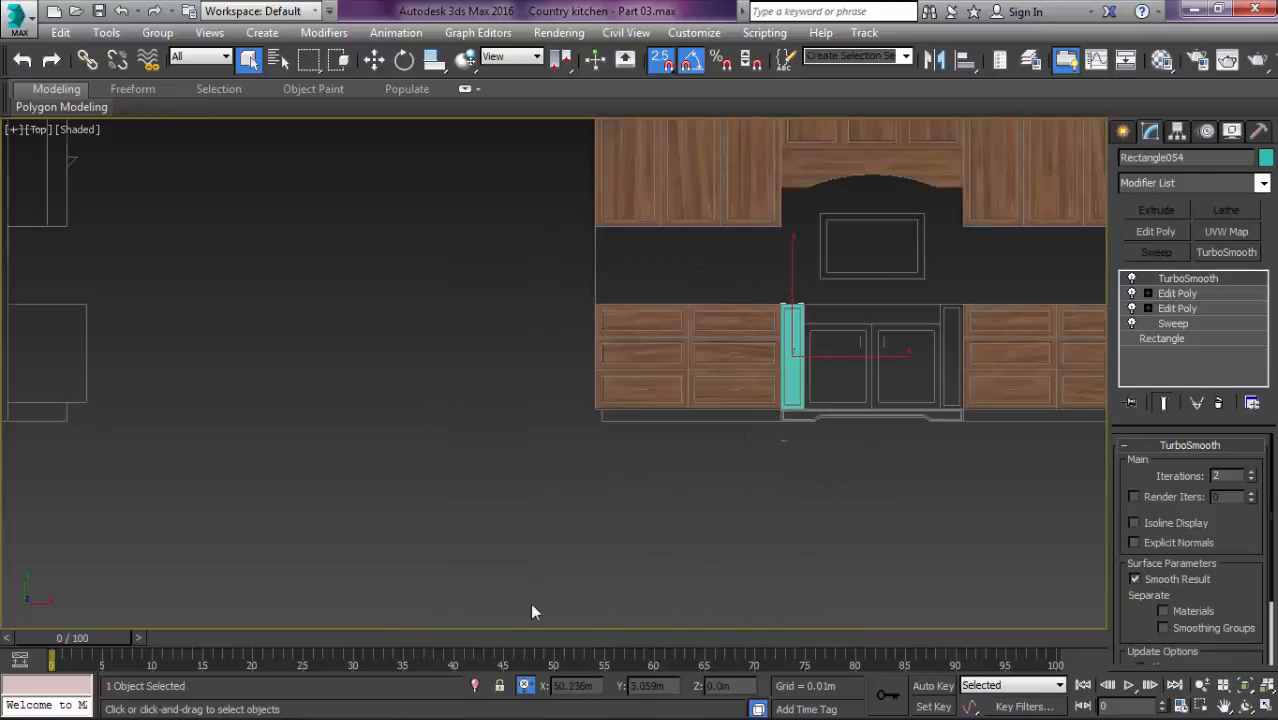
scroll(873, 359, "up", 3)
right_click(1166, 285)
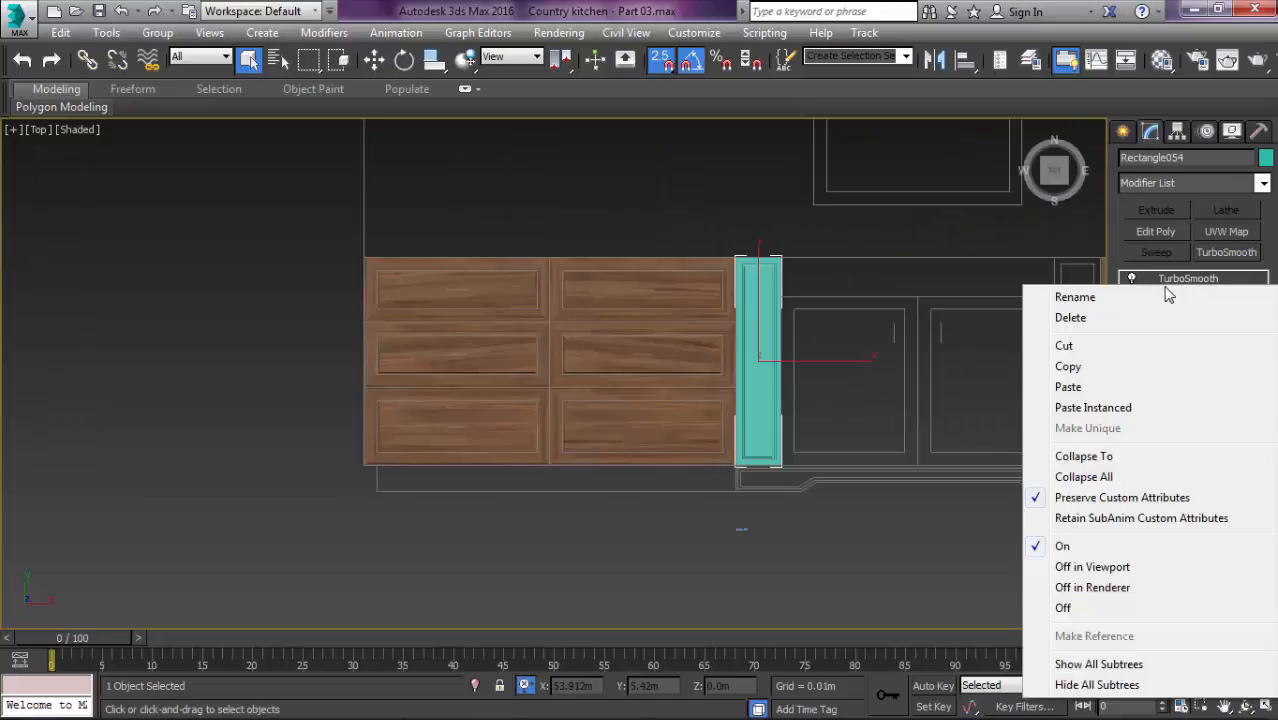
left_click(1068, 388)
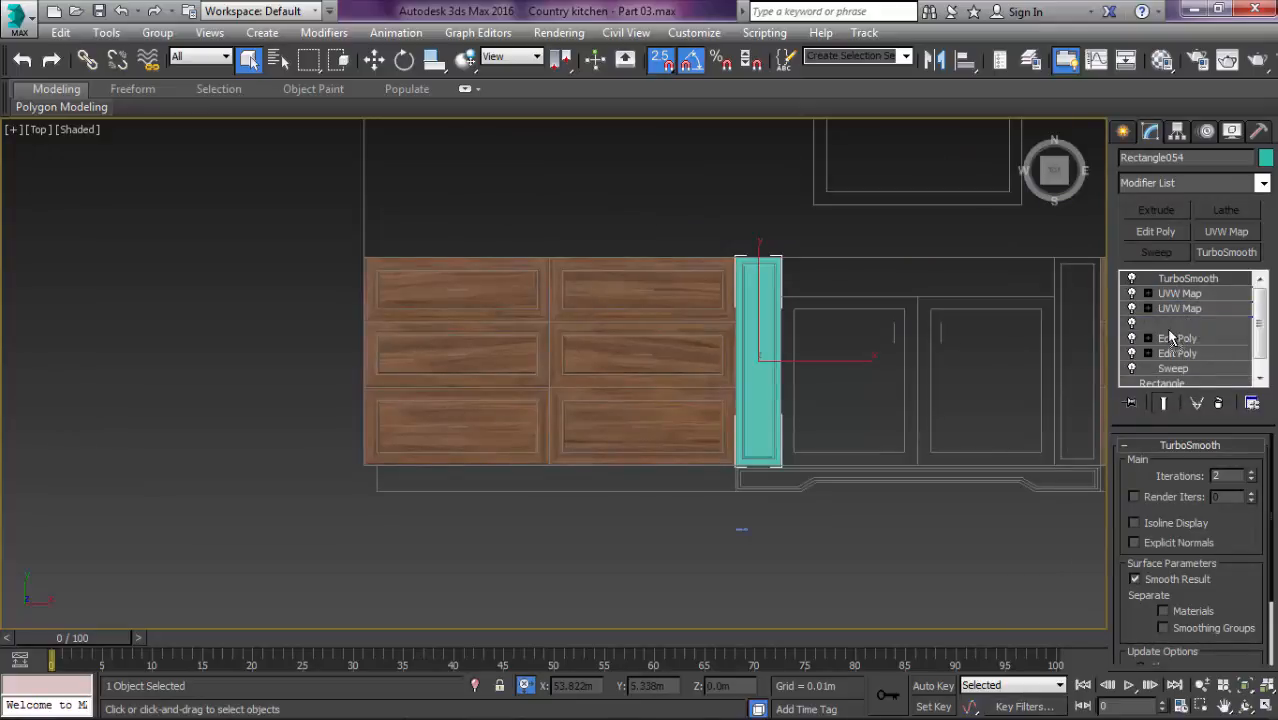
Step: Assign the Cabinet Wood multi/sub-object material to the pilaster and close the Material Editor
key("m")
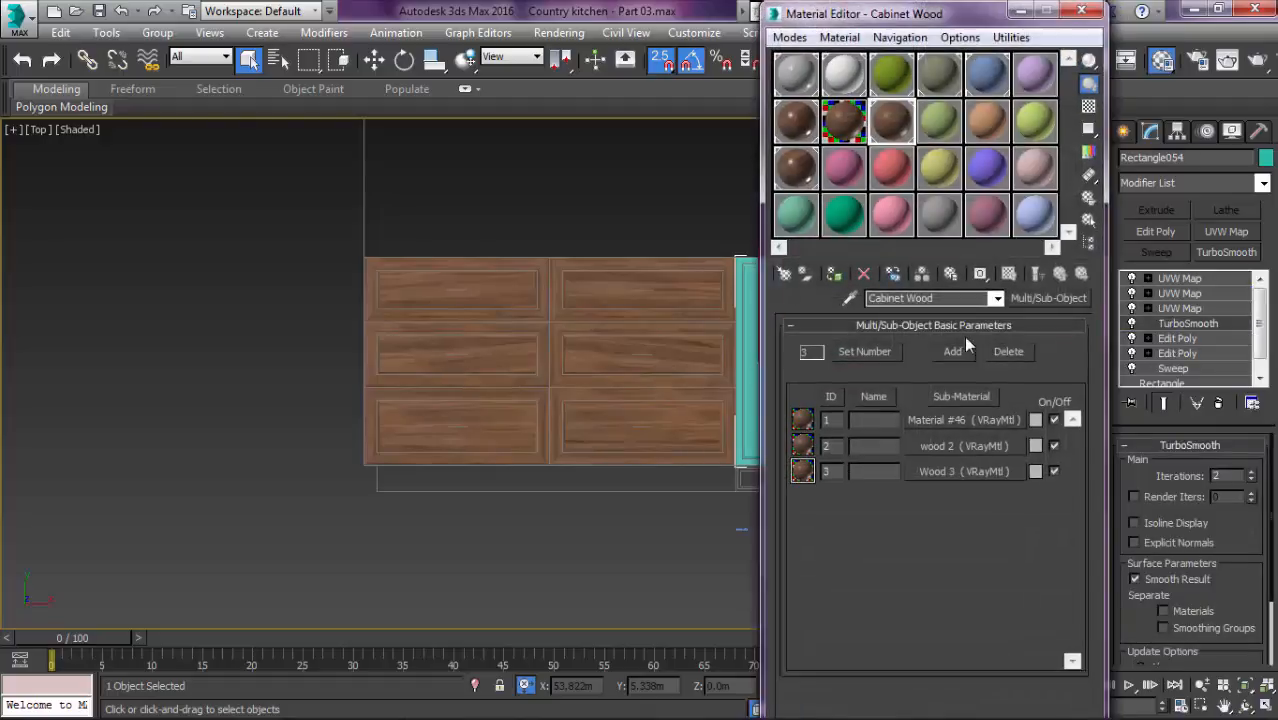
left_click(861, 129)
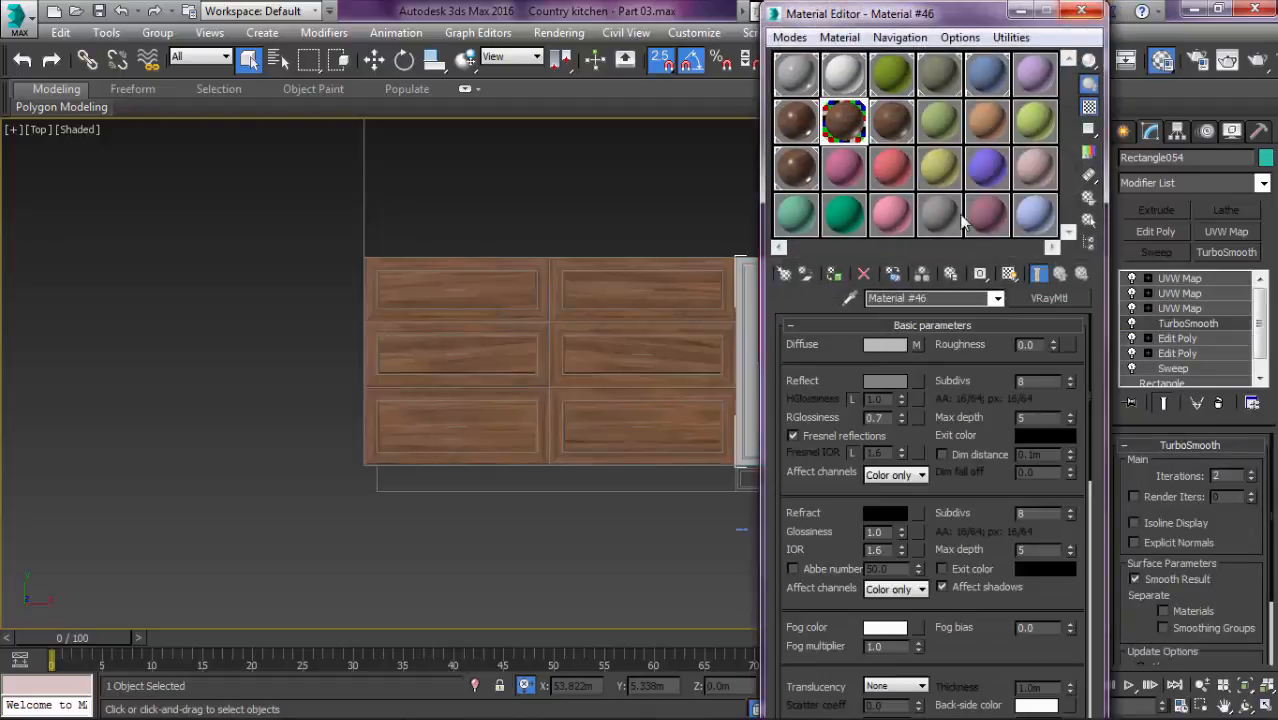
left_click(835, 275)
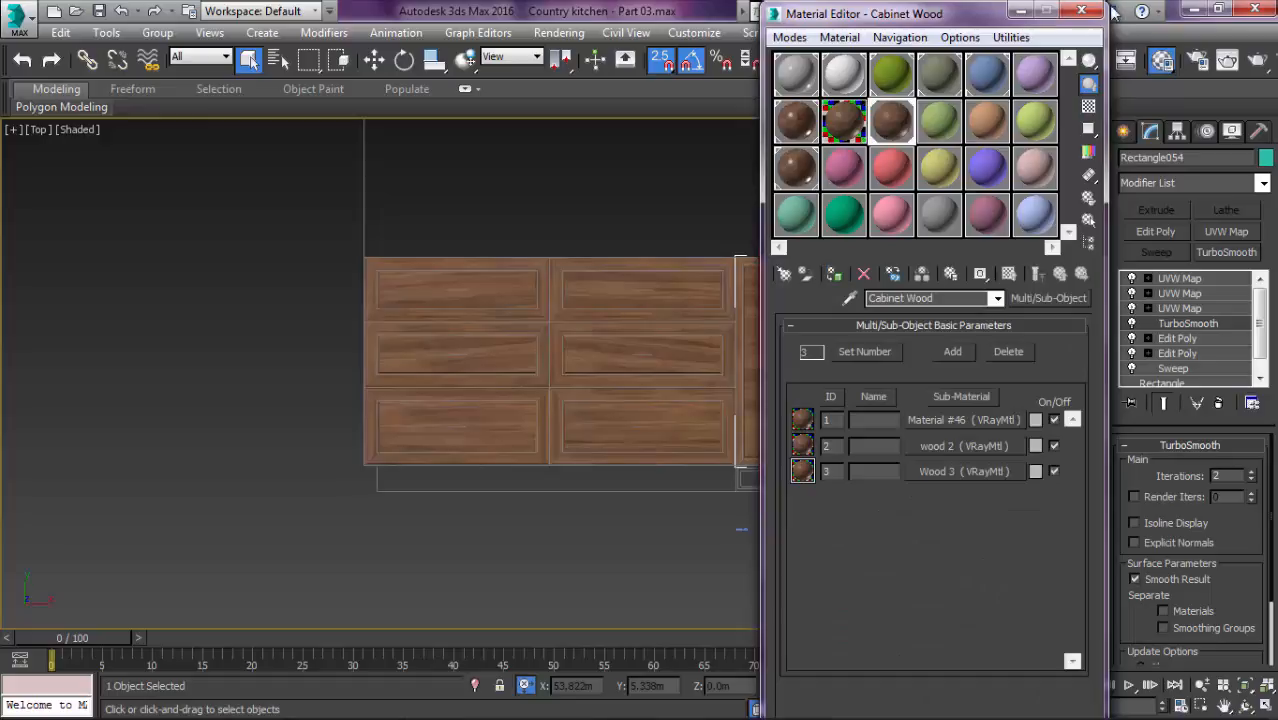
left_click(1090, 10)
scroll(690, 298, "up", 5)
middle_click_drag(839, 288, 705, 302)
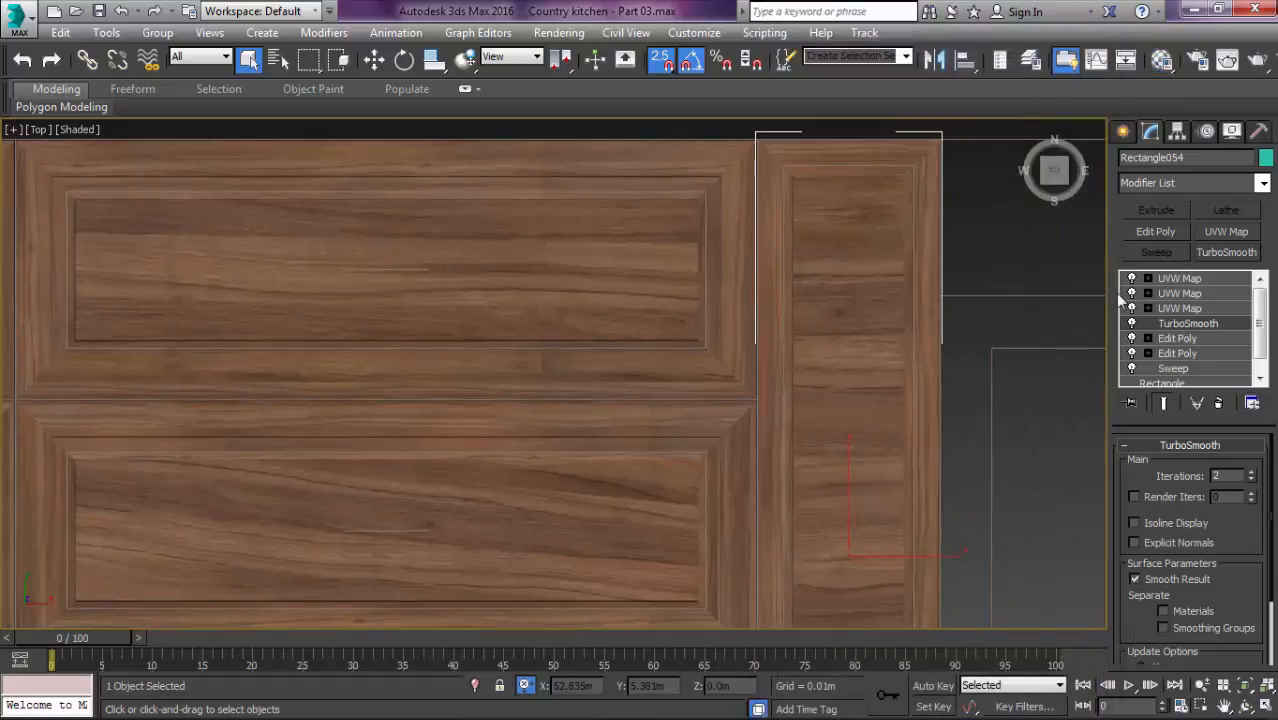
Step: Rotate the gizmo of the topmost UVW Map so the centre panel's wood grain runs lengthwise along the pilaster
left_click(1185, 279)
key("w")
scroll(851, 288, "down", 4)
key("e")
left_click_drag(840, 388, 775, 330)
middle_click_drag(775, 330, 685, 329)
key("r")
key("e")
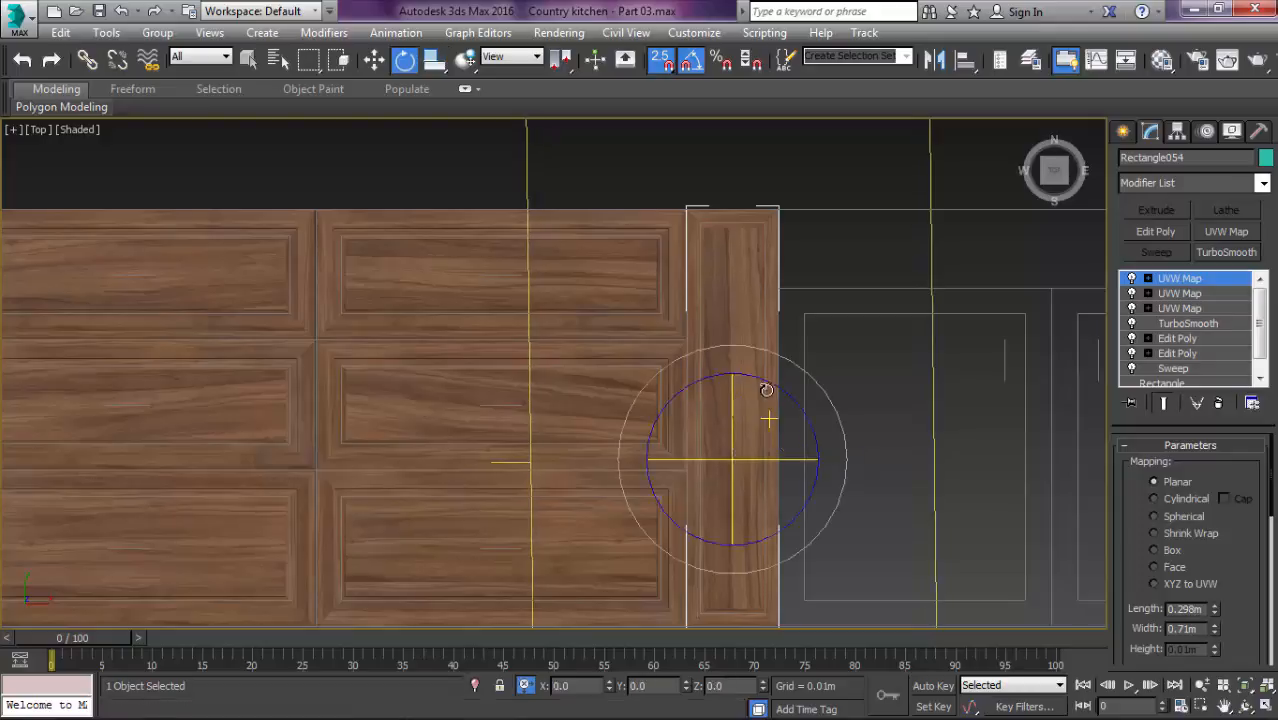
Step: Fine-tune the UVW Map gizmo's rotation by small free angles with angle snapping off
left_click_drag(766, 382, 764, 382)
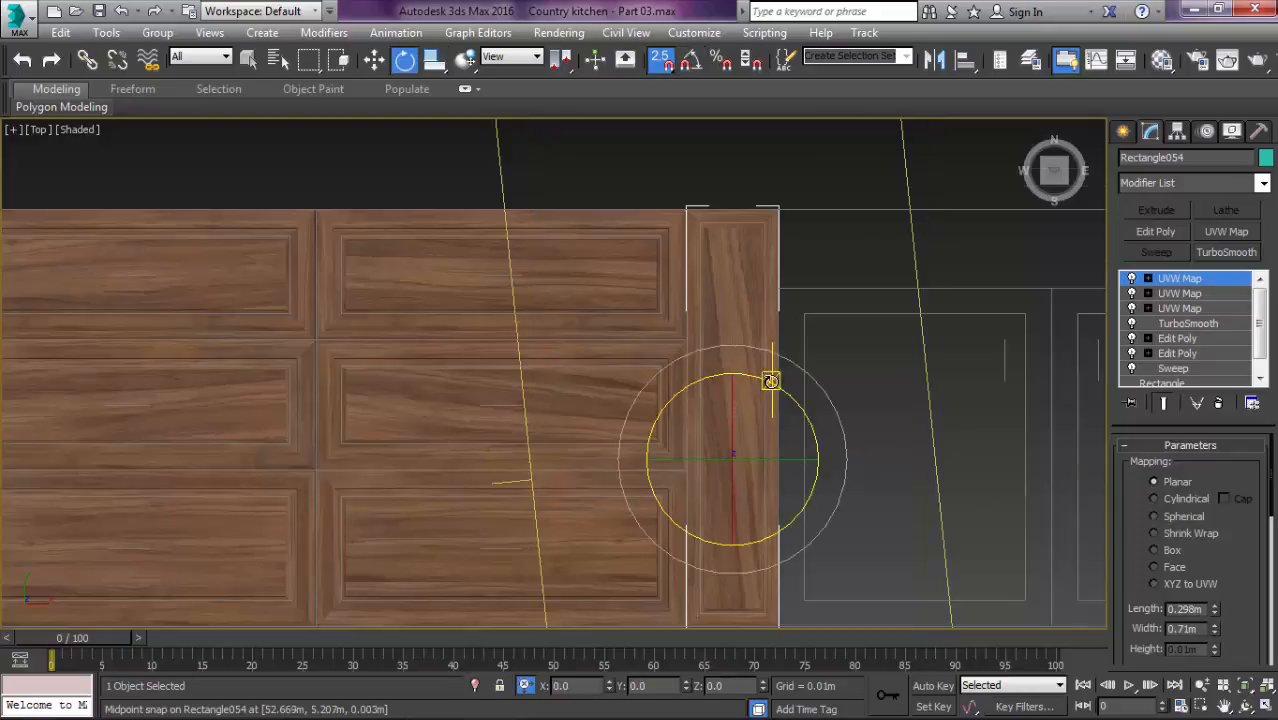
scroll(745, 380, "down", 2)
scroll(742, 385, "up", 2)
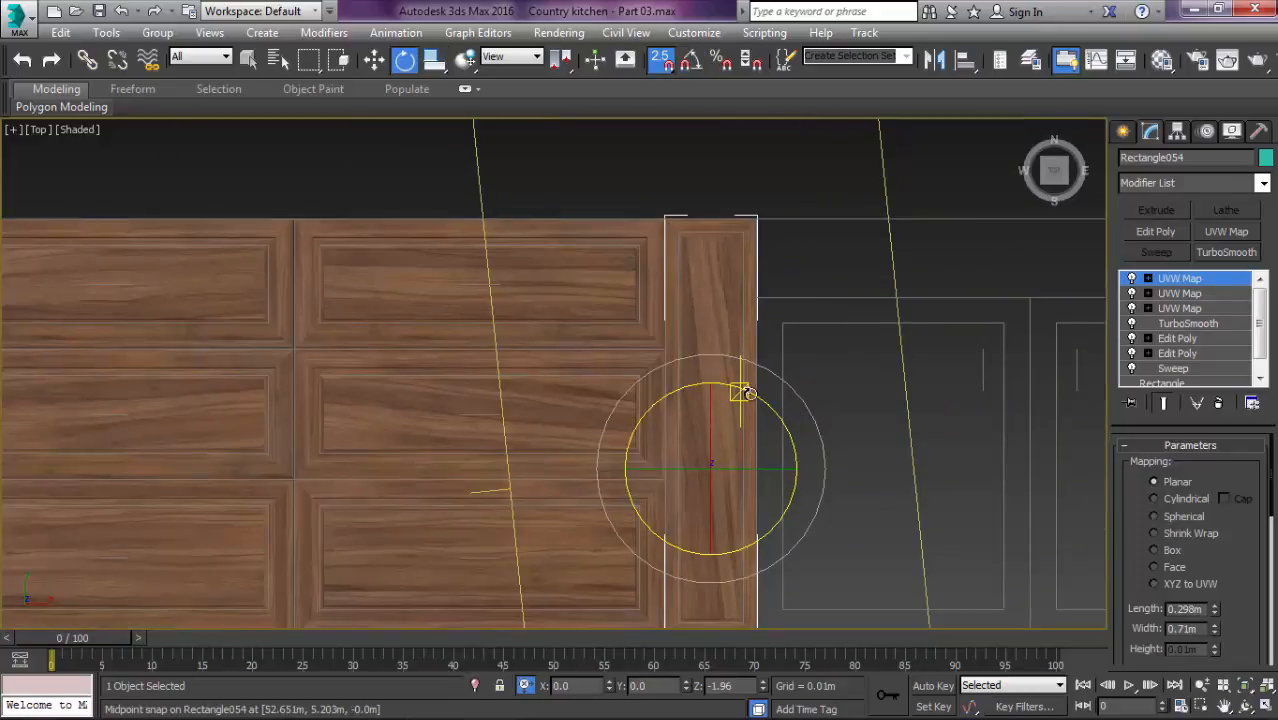
left_click_drag(748, 392, 750, 393)
key("1")
scroll(685, 385, "down", 3)
scroll(680, 371, "up", 3)
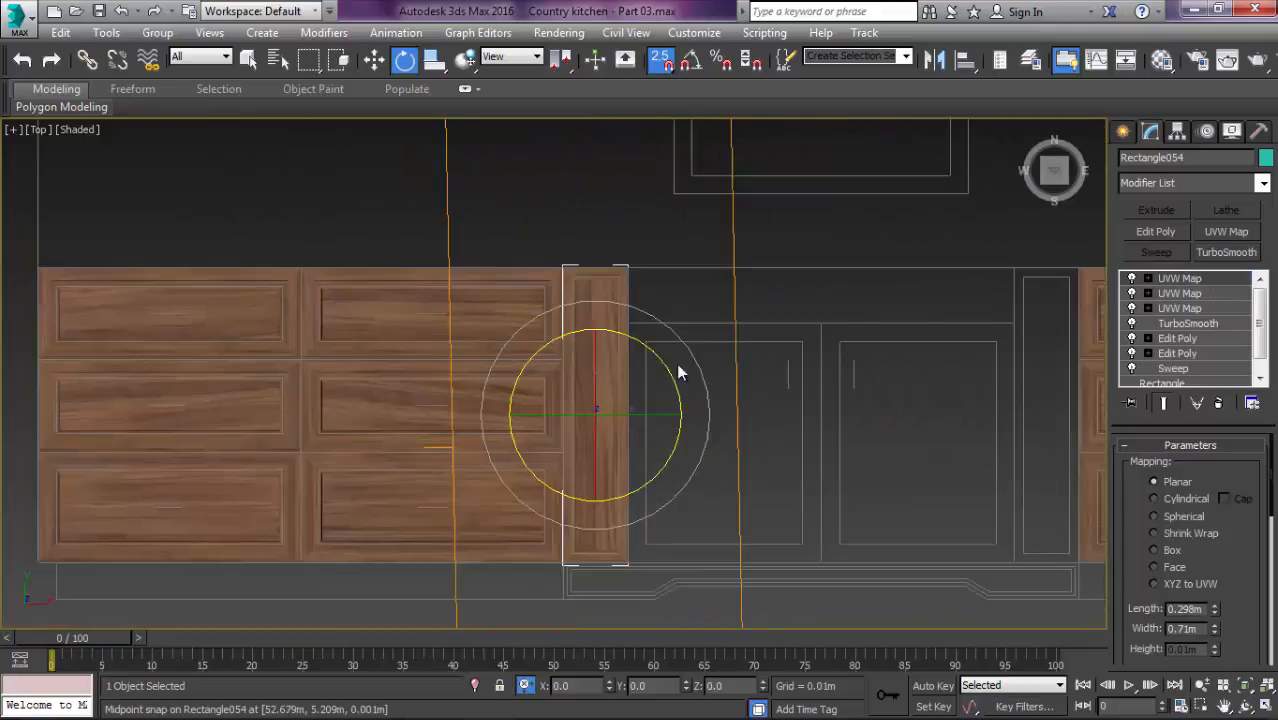
left_click(691, 326)
left_click(571, 313)
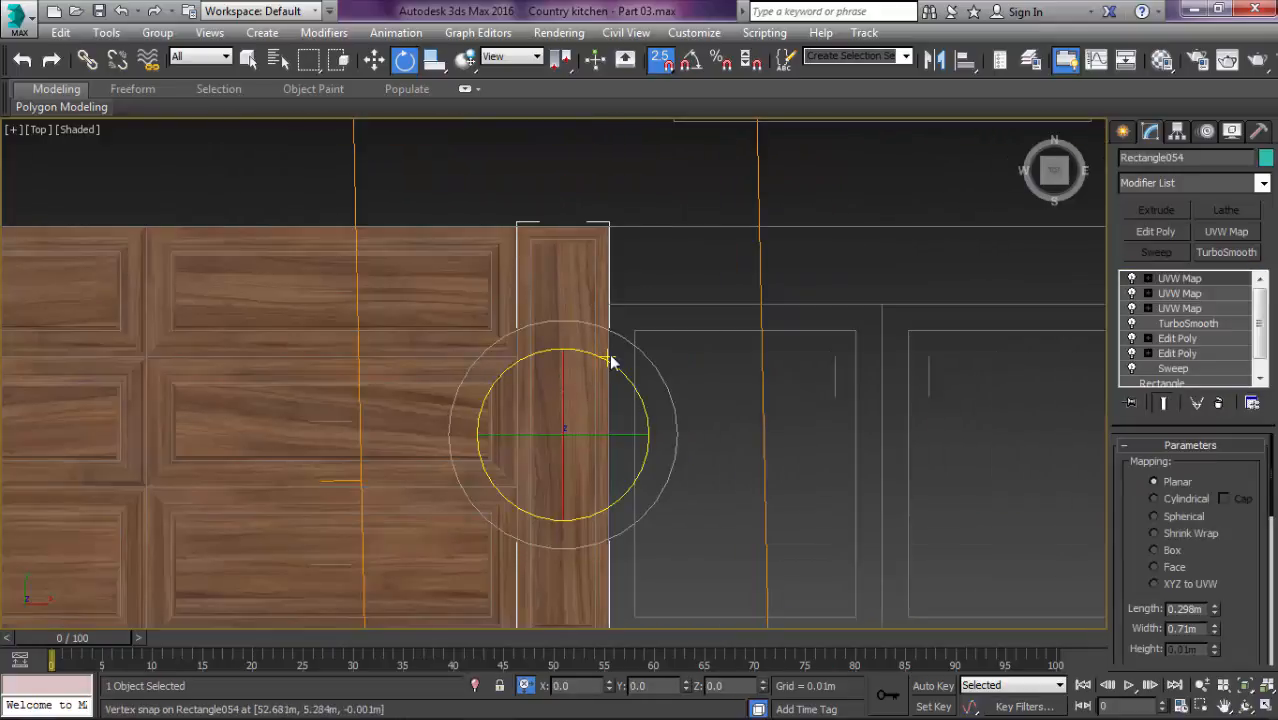
Step: Scale the topmost UVW Map gizmo to about 107 percent in X and Y with snapping off, and leave gizmo editing
key("r")
key("ctrl+z")
key("1")
key("r")
key("r")
key("s")
left_click_drag(592, 420, 599, 416)
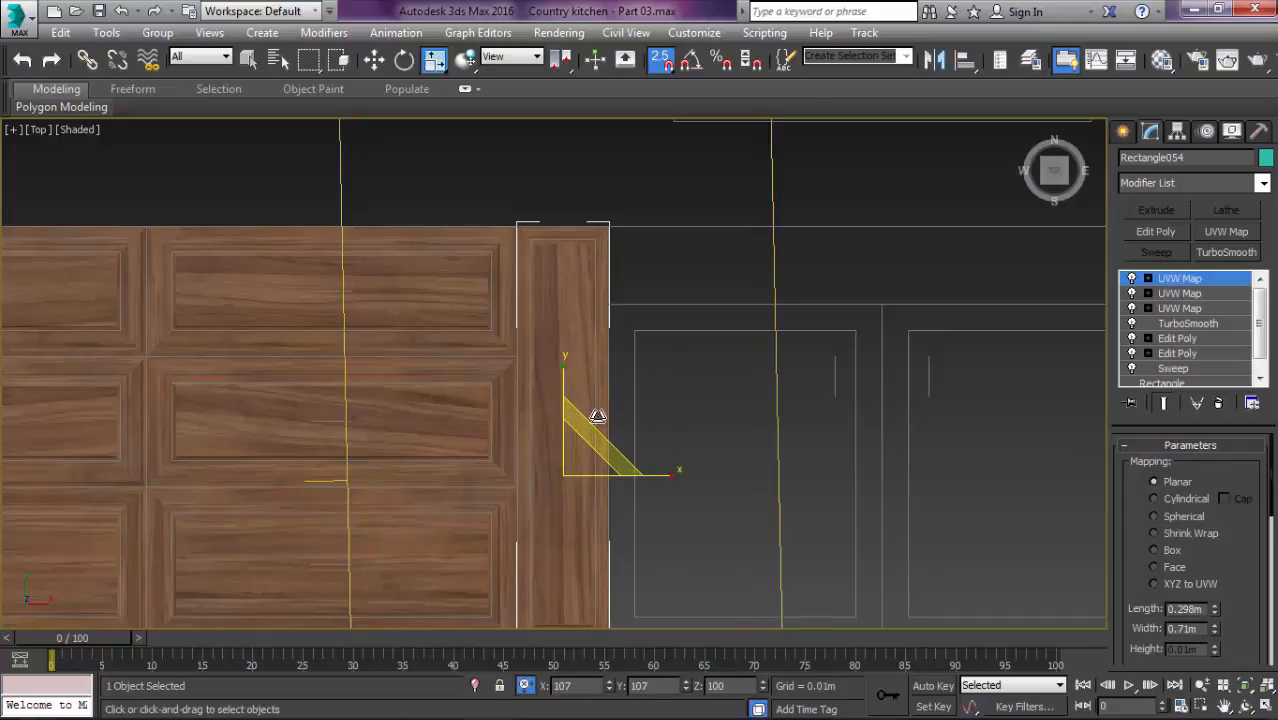
scroll(611, 411, "down", 6)
key("1")
Step: Copy the textured pilaster with snapping onto the matching pilaster outline on the far side of the sink doors
middle_click_drag(611, 411, 481, 381)
scroll(582, 397, "up", 3)
scroll(582, 397, "up", 2)
key("w")
right_click(604, 329)
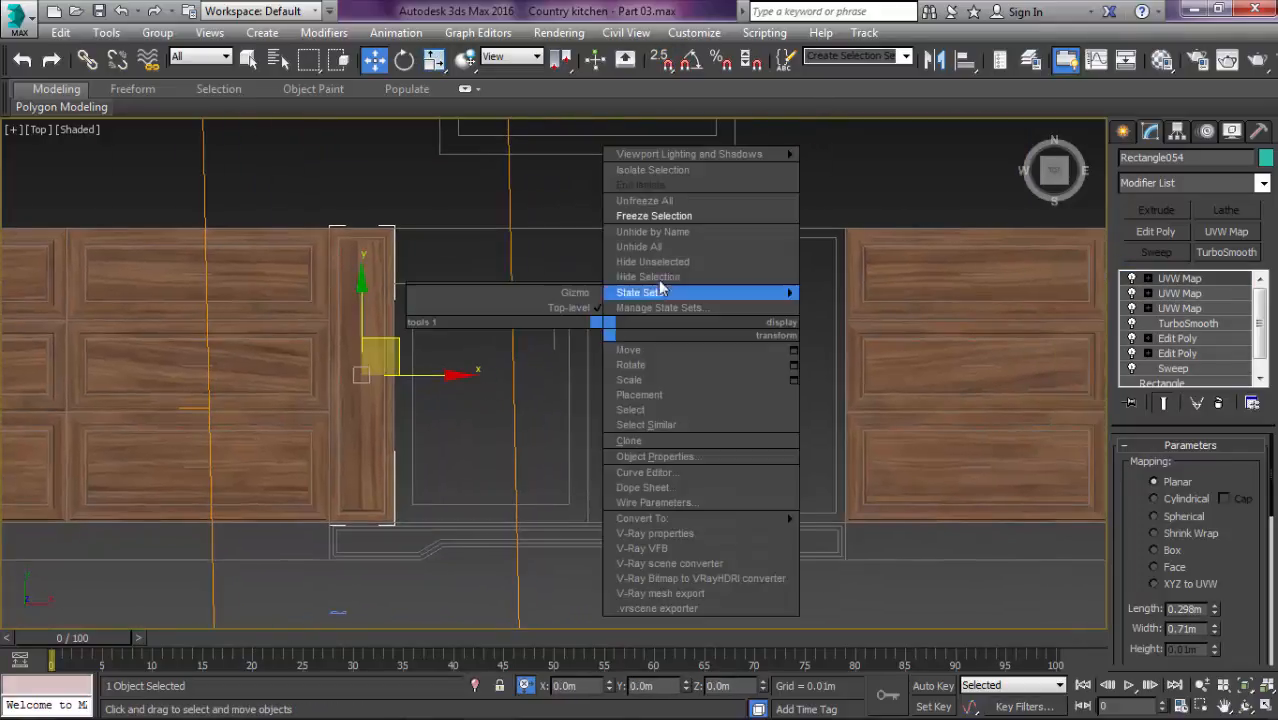
left_click(681, 203)
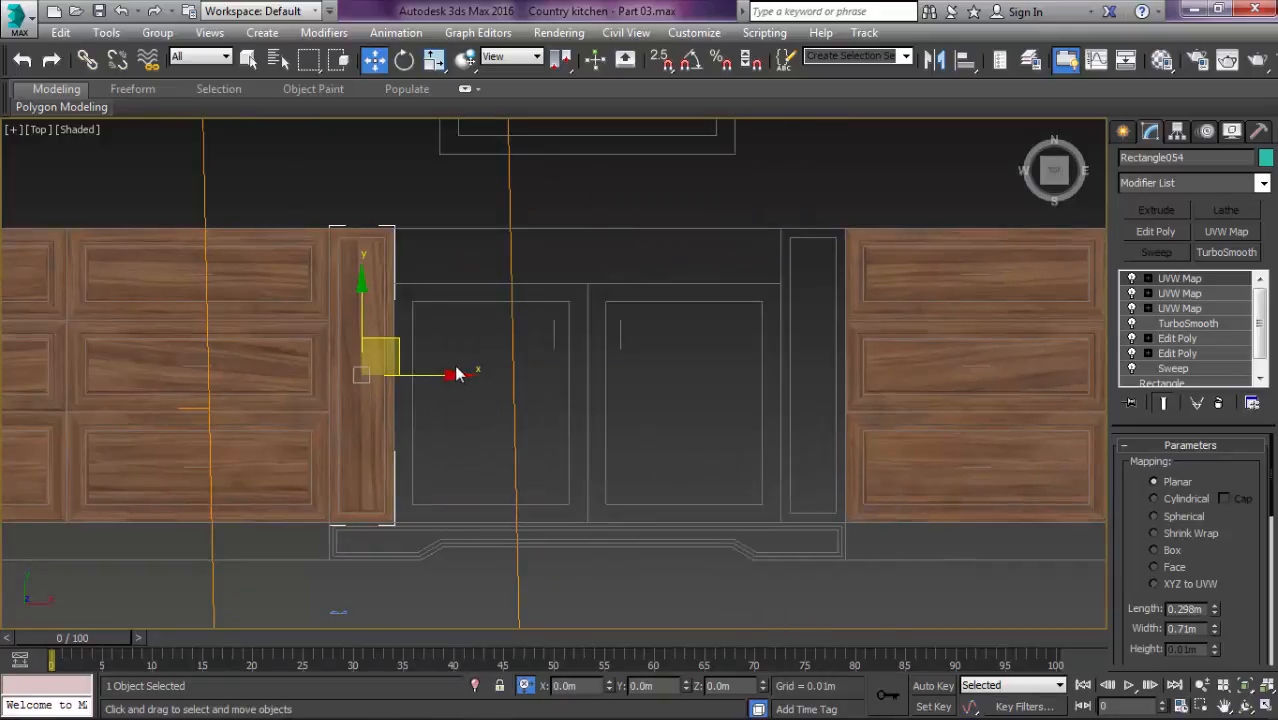
middle_click_drag(455, 374, 488, 375)
mouse_move(459, 375)
left_mouse_down("shift")
mouse_move(560, 370)
mouse_move(775, 300)
mouse_move(847, 299)
left_mouse_up("shift")
key("Return")
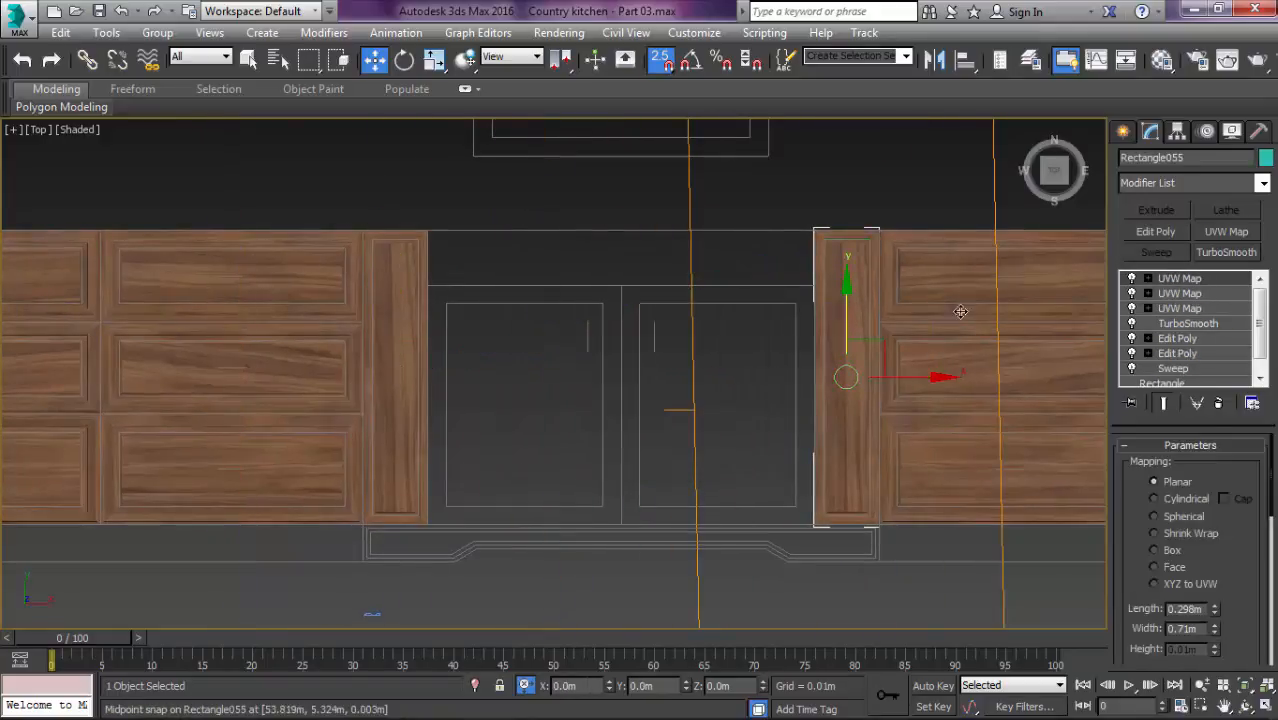
Step: Shift the copied pilaster's topmost UVW Map gizmo so its centre panel shows a different part of the wood grain
left_click_drag(882, 380, 952, 406)
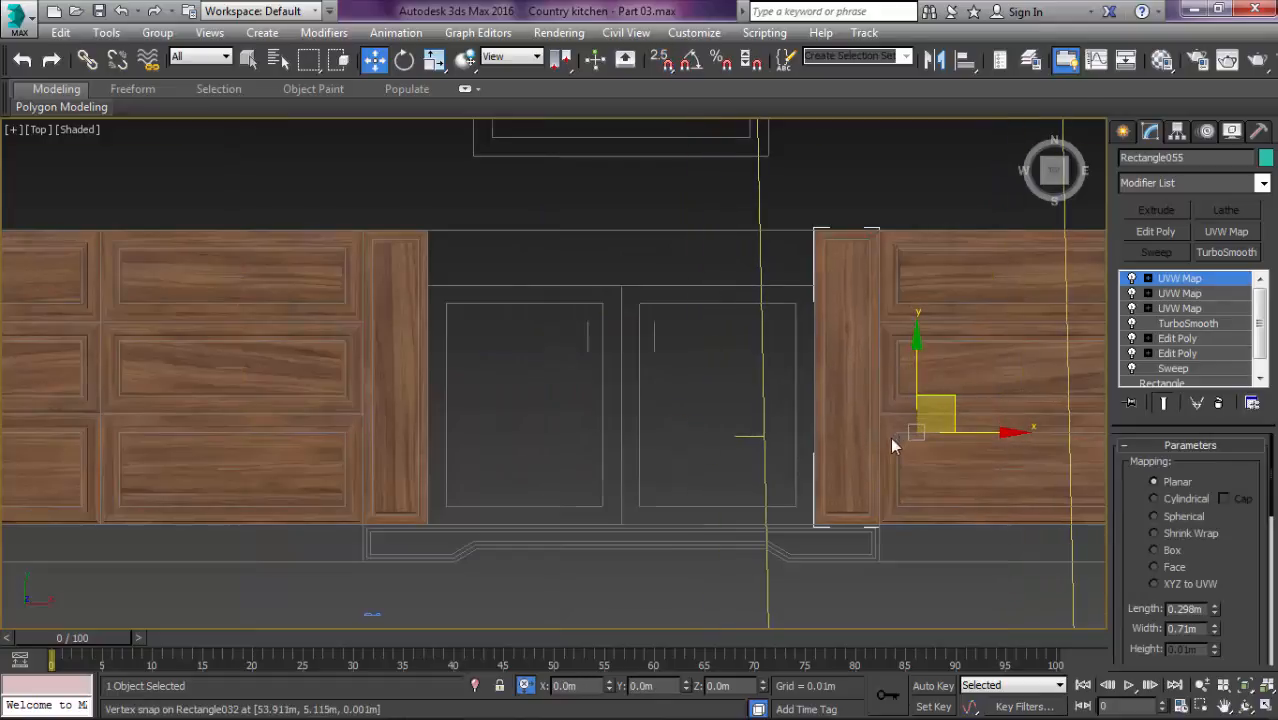
scroll(880, 450, "up", 6)
scroll(850, 471, "down", 3)
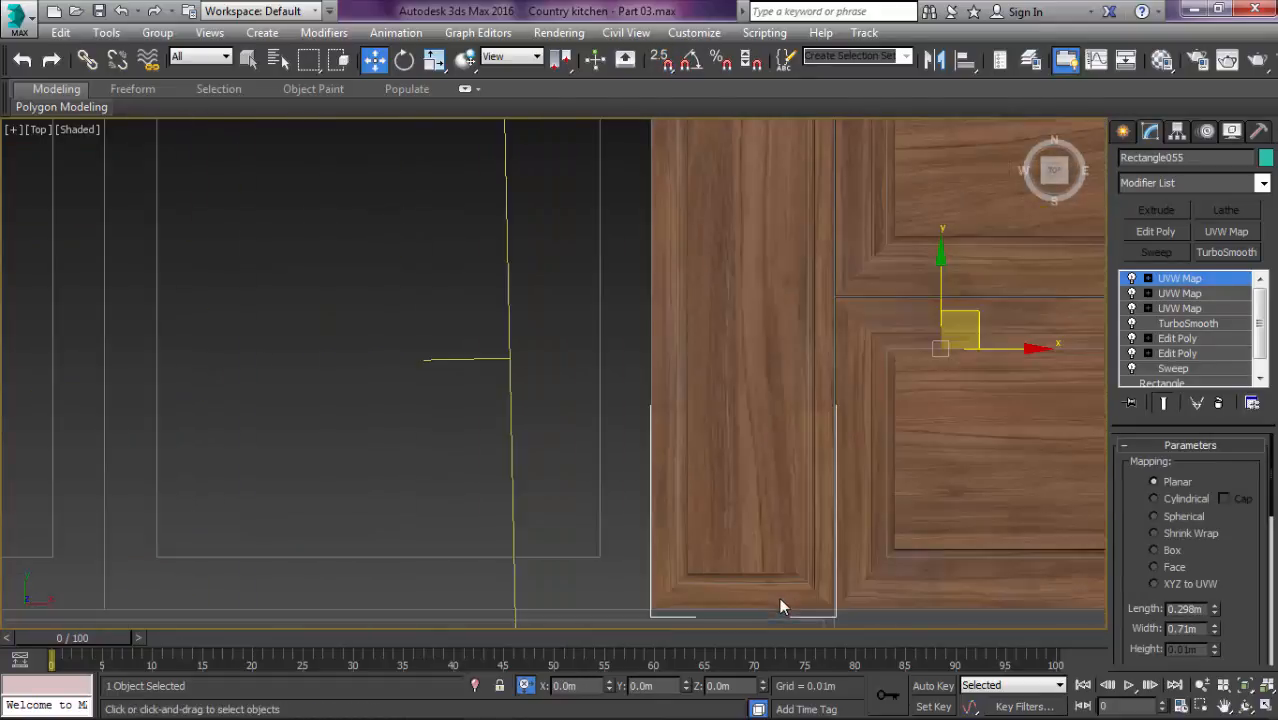
scroll(779, 597, "down", 8)
key("1")
Step: Copy a tall upper cabinet door down to the sink base and position it over the left door outline beside the pilaster
left_click(855, 305)
left_click_drag(881, 217, 642, 630, "shift")
left_click(703, 459)
scroll(707, 459, "up", 6)
middle_click_drag(718, 418, 764, 262)
scroll(764, 262, "down", 4)
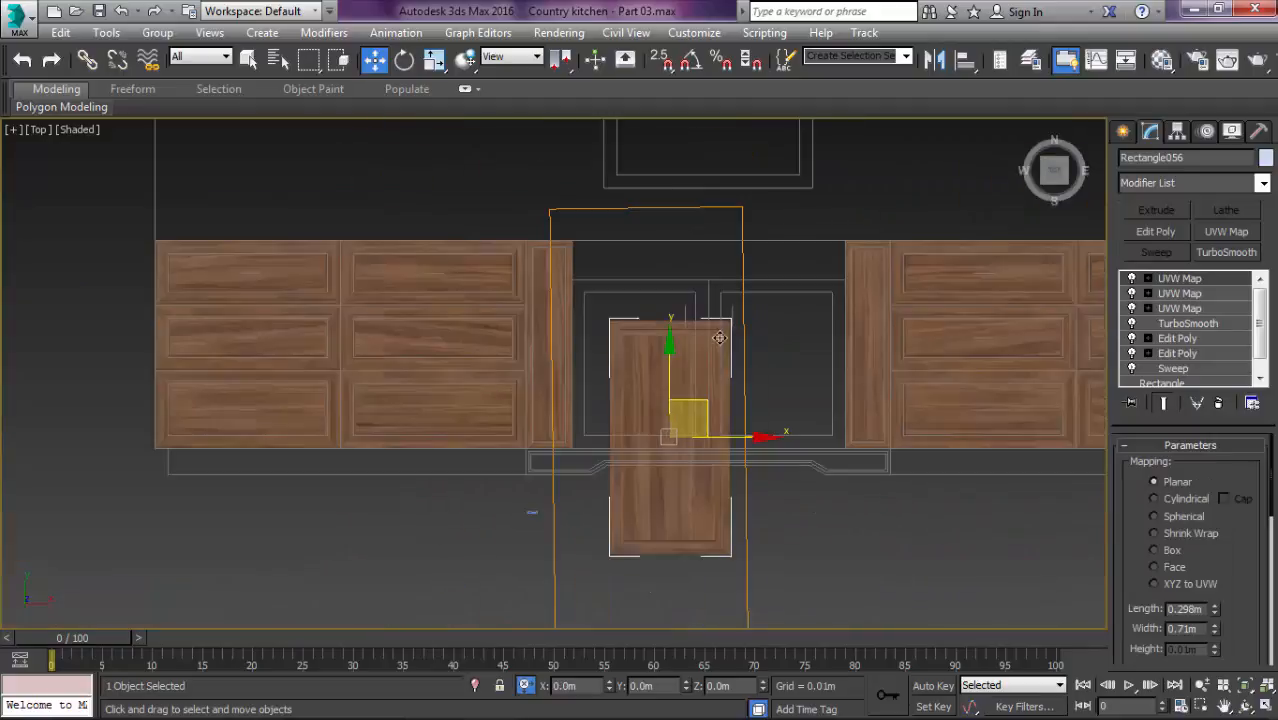
key("r")
key("w")
left_click_drag(709, 416, 642, 291)
left_click_drag(667, 216, 666, 296)
scroll(667, 297, "up", 2)
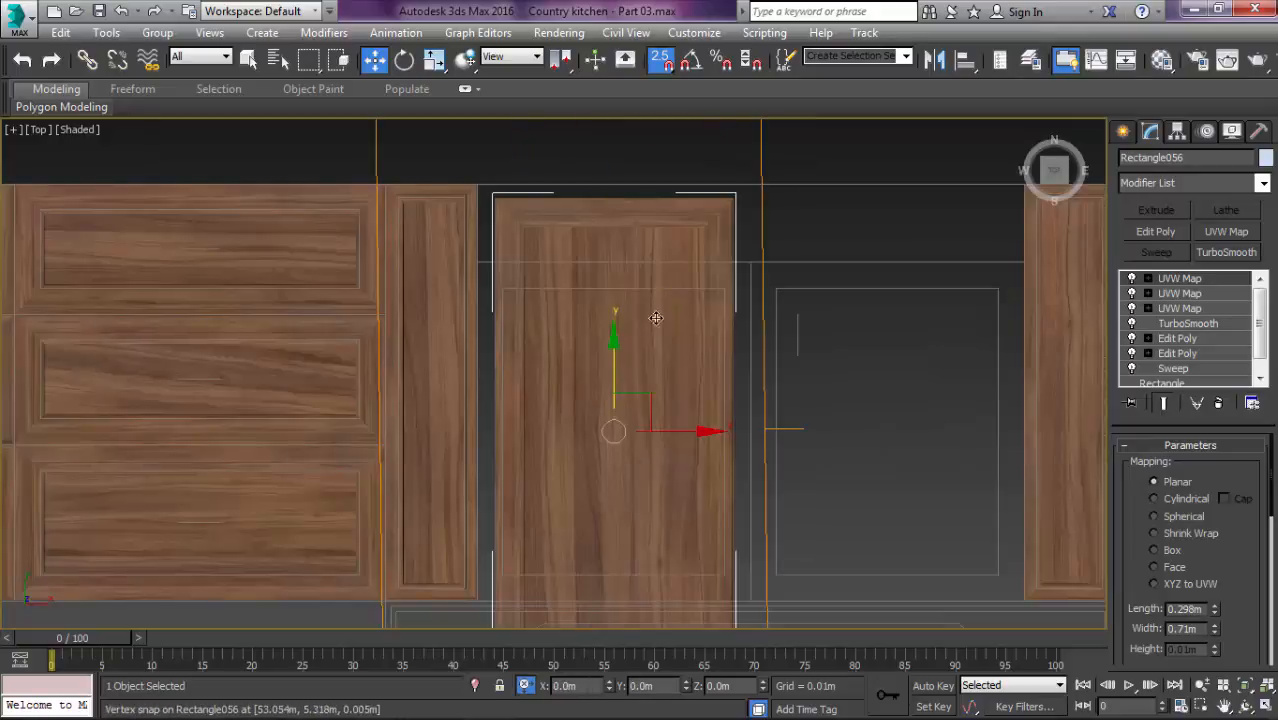
Step: Select the copied door's upper vertices in the upper Edit Poly modifier and move them -0.1 m in Y
key("1")
scroll(650, 315, "down", 1)
key("1")
left_click(1168, 340)
key("1")
left_click_drag(455, 186, 803, 368)
scroll(678, 276, "up", 4)
middle_click_drag(678, 276, 681, 287)
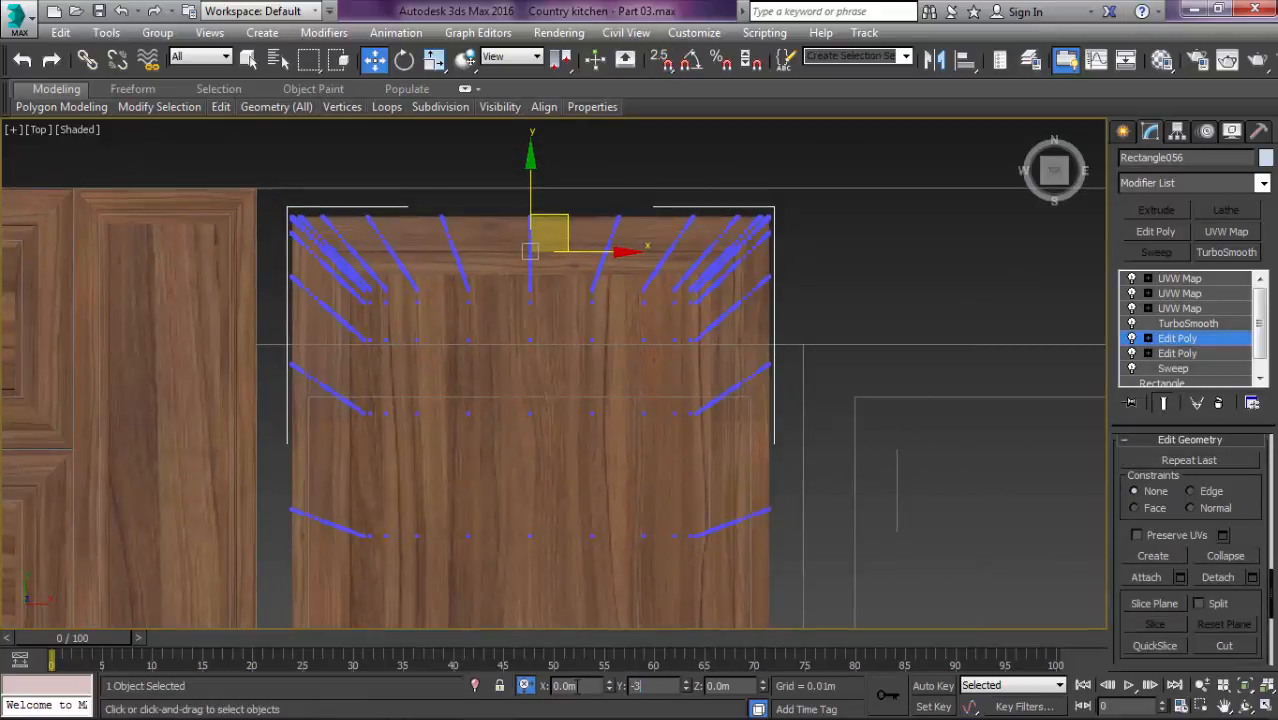
type("-0.1")
key("Return")
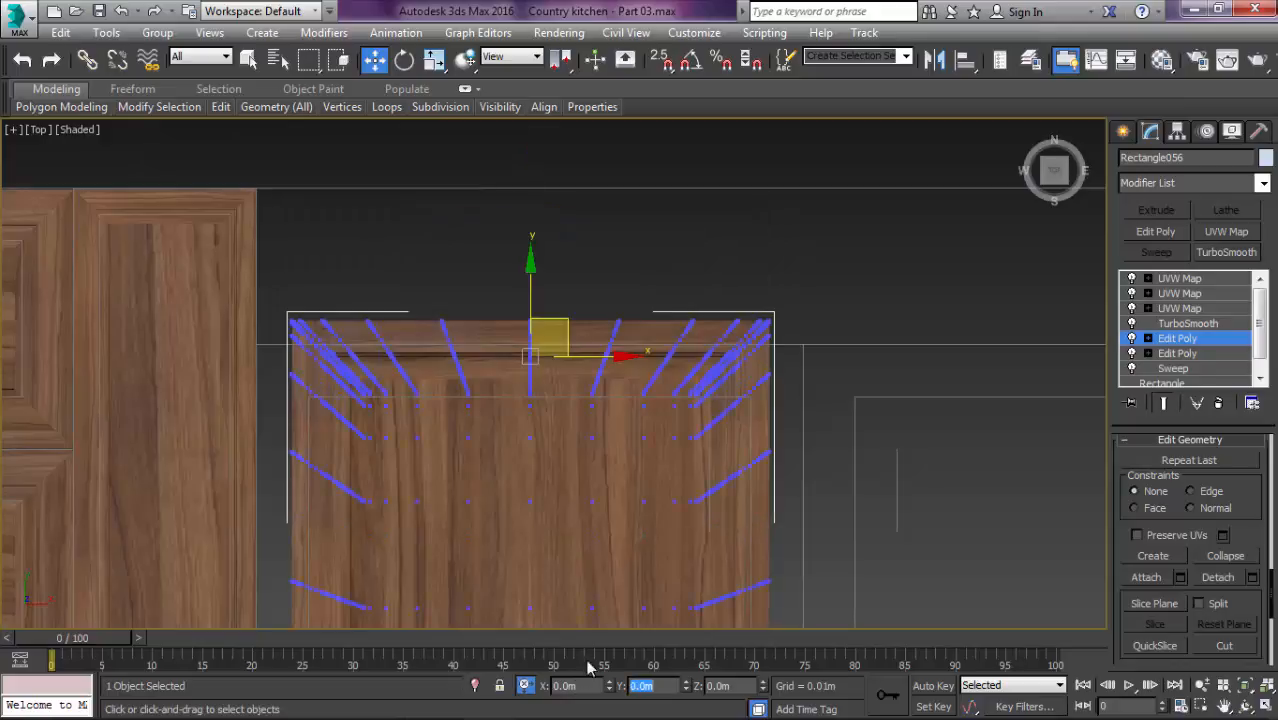
Step: Lower the door's upper vertices further by -0.01 m and -0.02 m in Y to meet the outline's top edge
type("-.01")
key("Return")
type("-.")
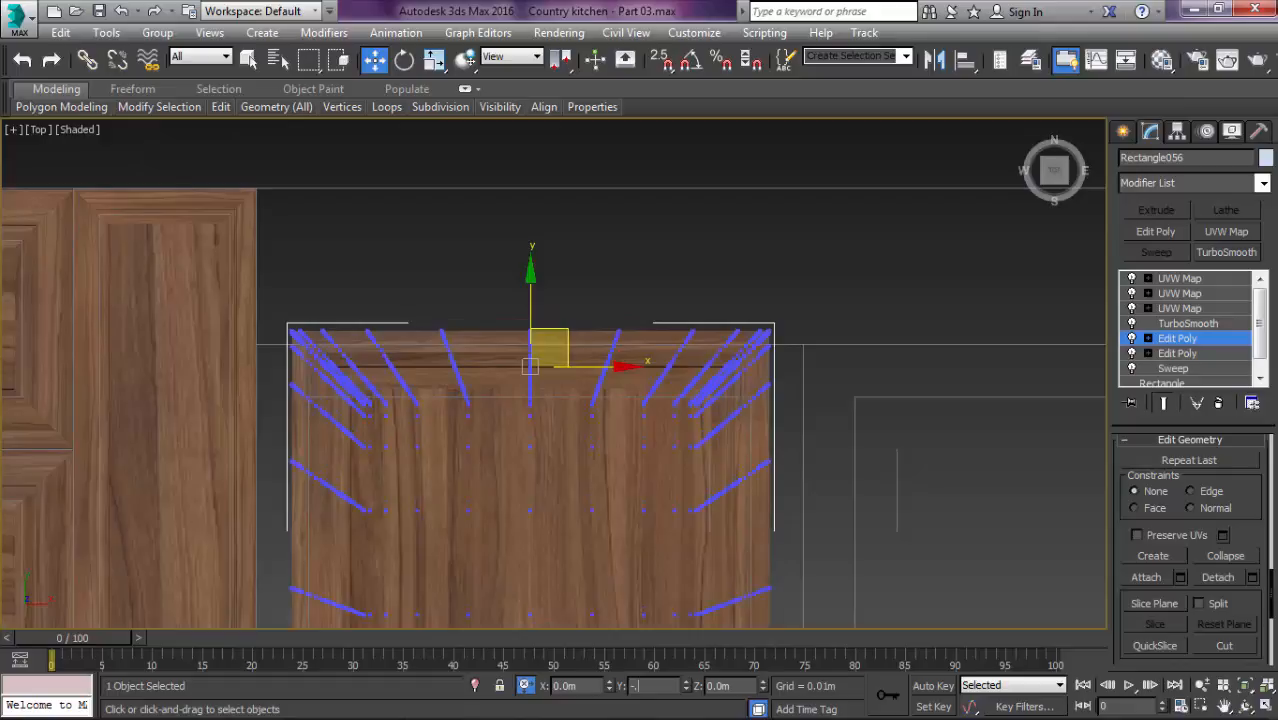
type("02")
key("Return")
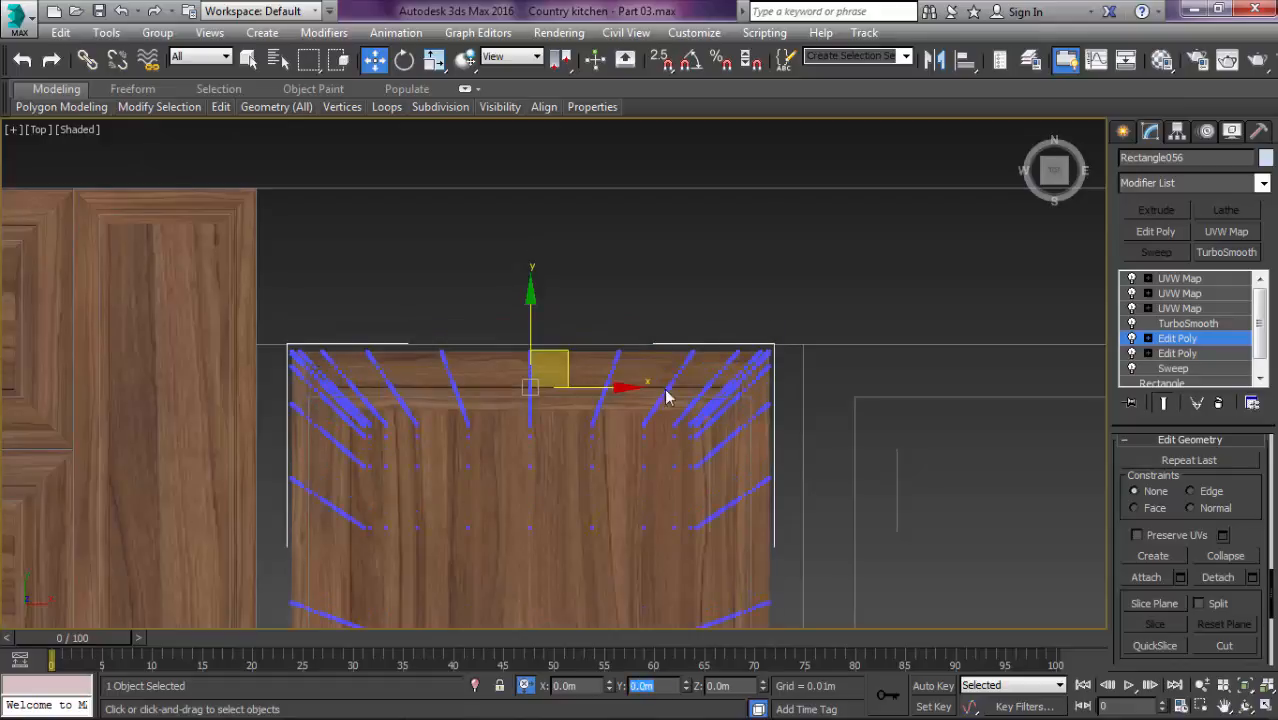
Step: Move the door's lower vertices up so its bottom edge aligns with the base of the neighbouring drawer fronts
scroll(571, 362, "up", 4)
middle_click_drag(440, 374, 446, 360)
scroll(446, 358, "down", 6)
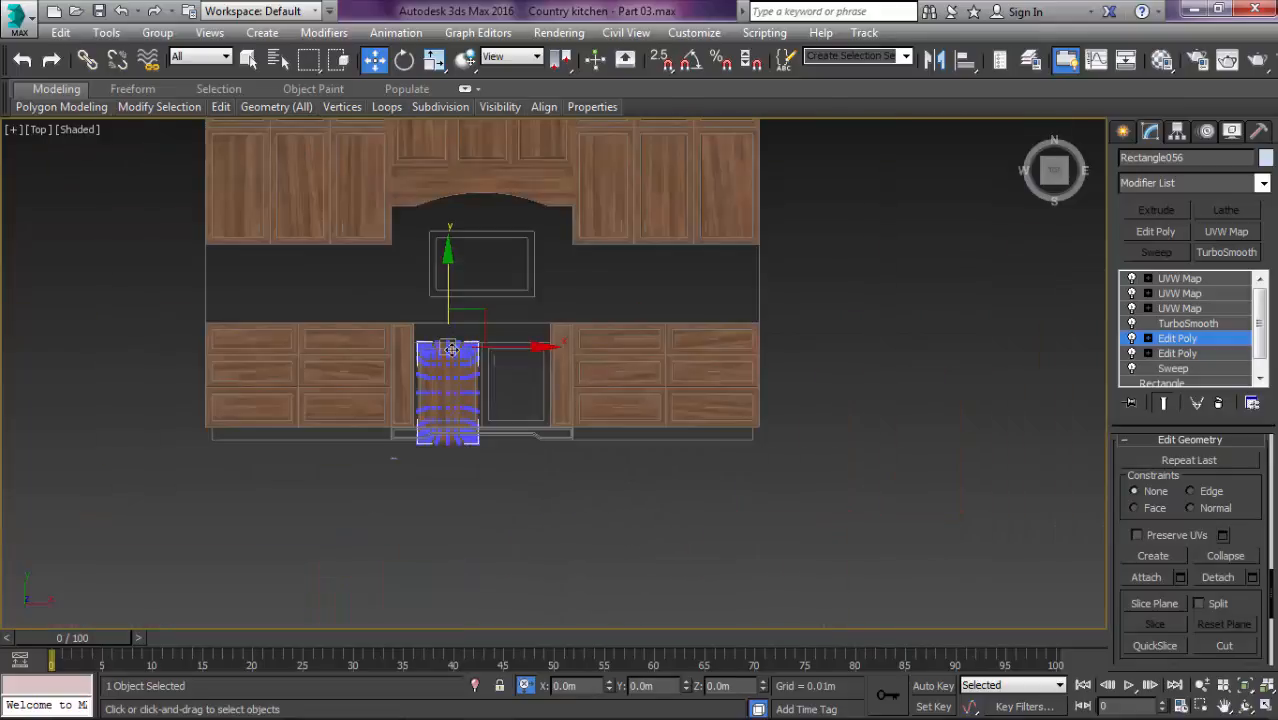
scroll(442, 460, "up", 8)
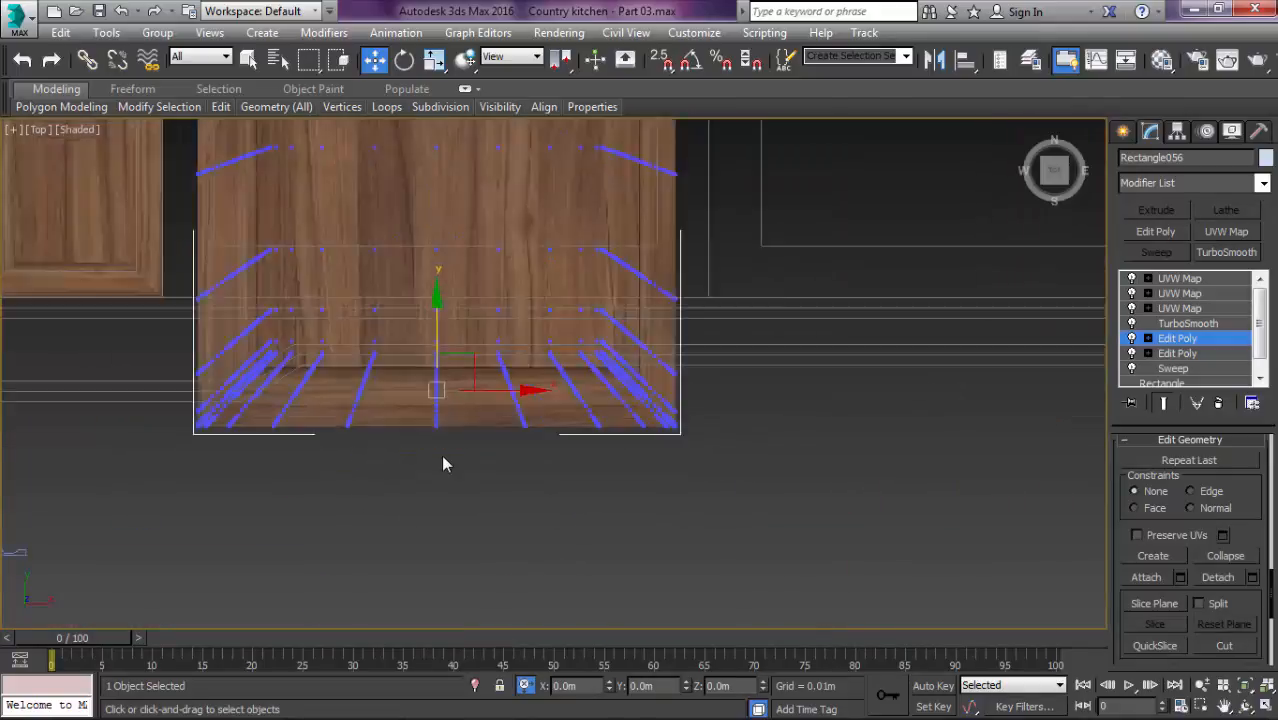
left_click_drag(502, 428, 590, 243)
scroll(590, 243, "down", 5)
middle_click_drag(590, 300, 547, 590)
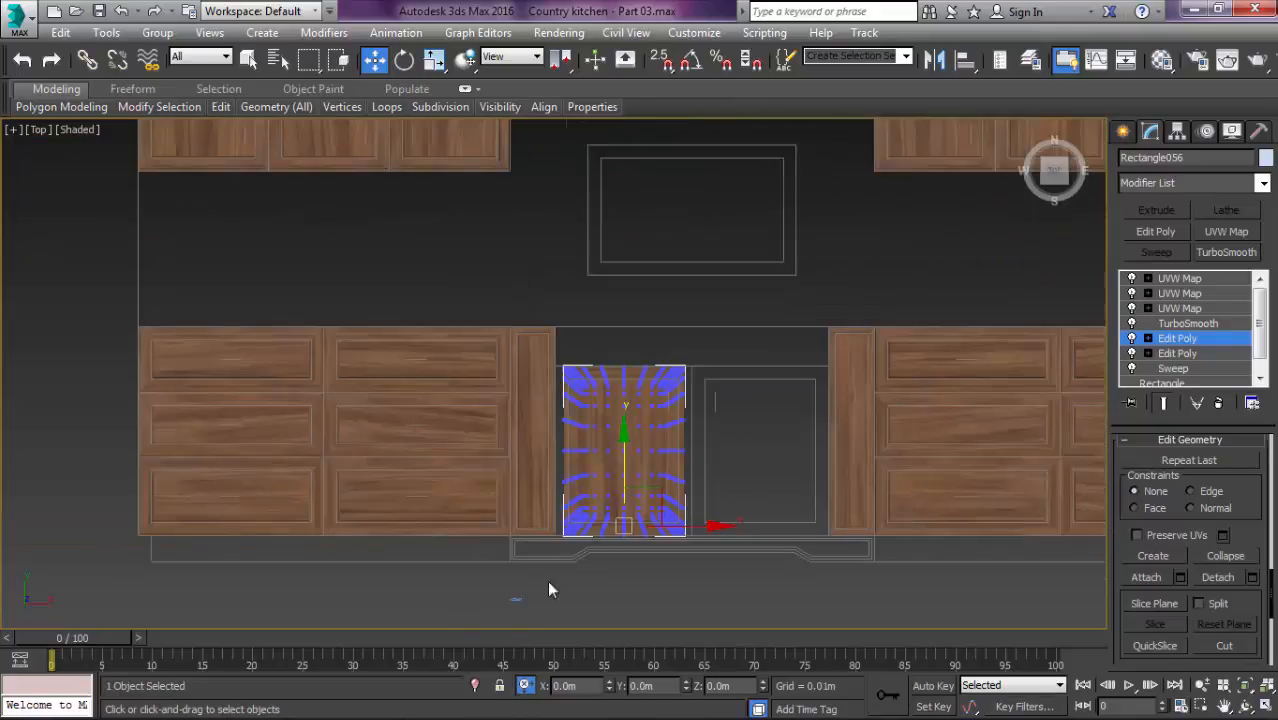
Step: Move the door's side vertices outward so it spans from the left pilaster to the centre line between the sink doors
scroll(747, 436, "up", 12)
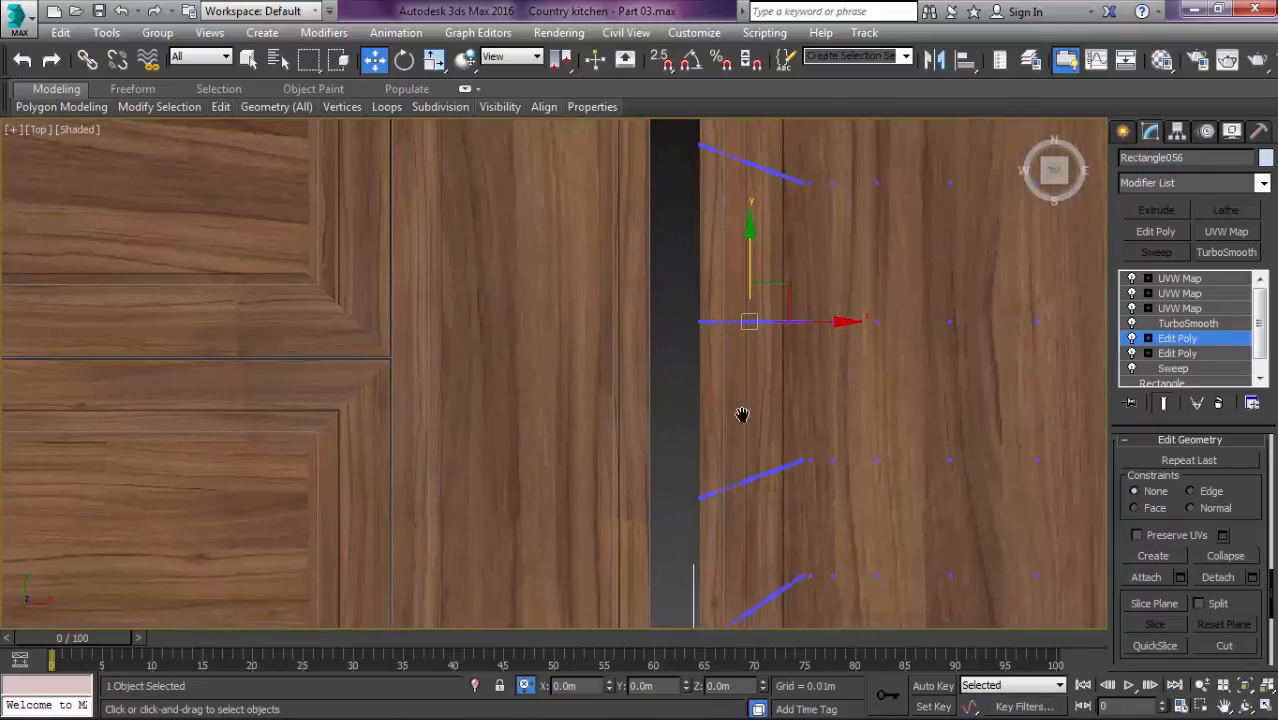
left_click_drag(775, 323, 681, 336)
scroll(681, 336, "down", 9)
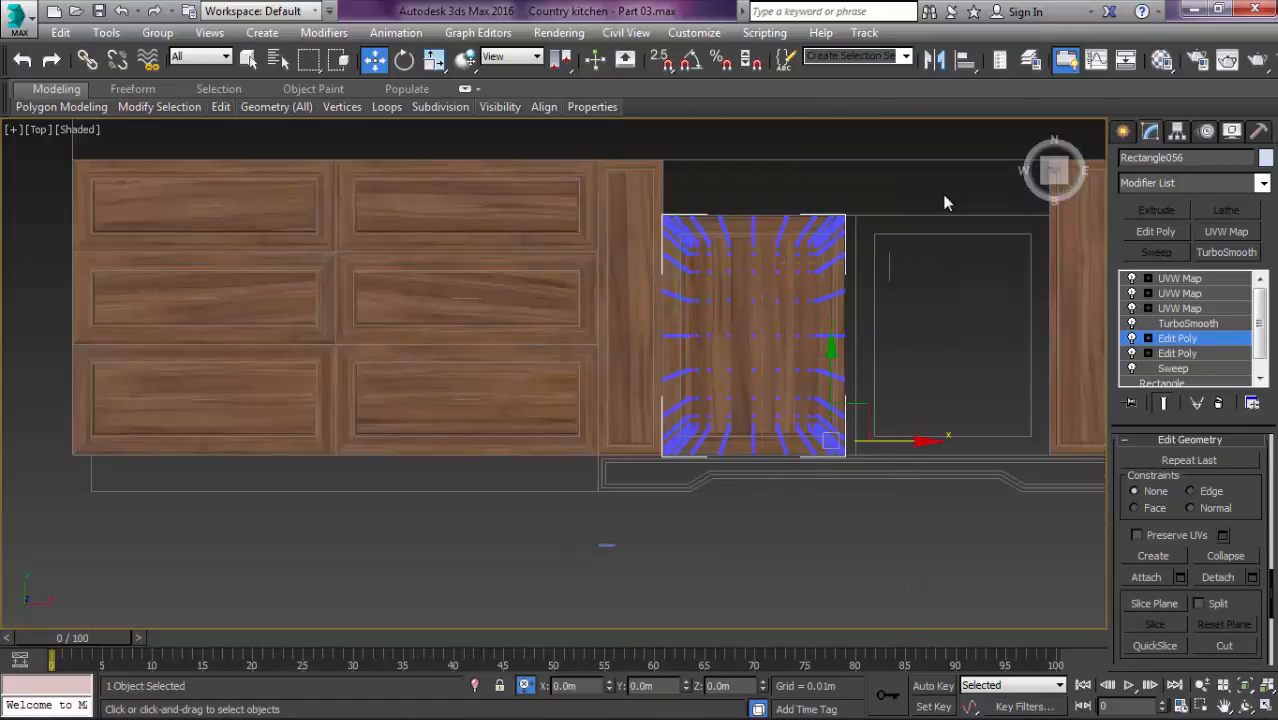
scroll(855, 302, "up", 10)
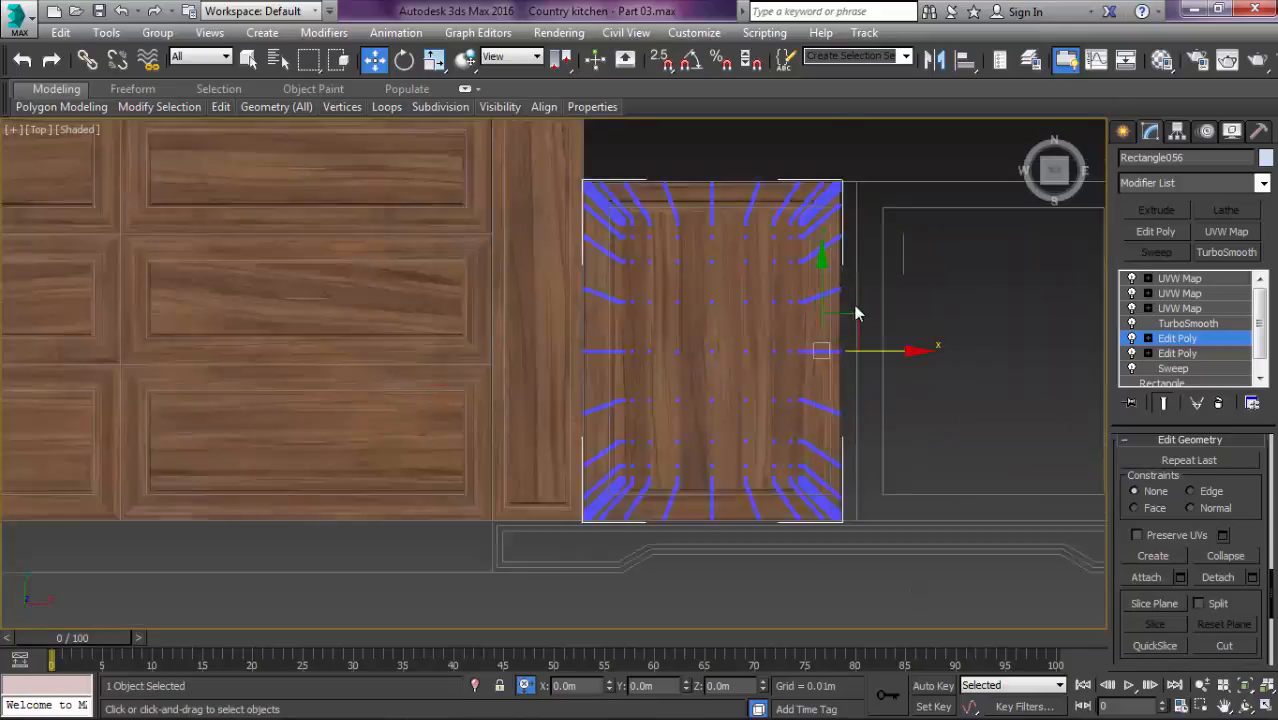
left_click_drag(666, 383, 796, 392)
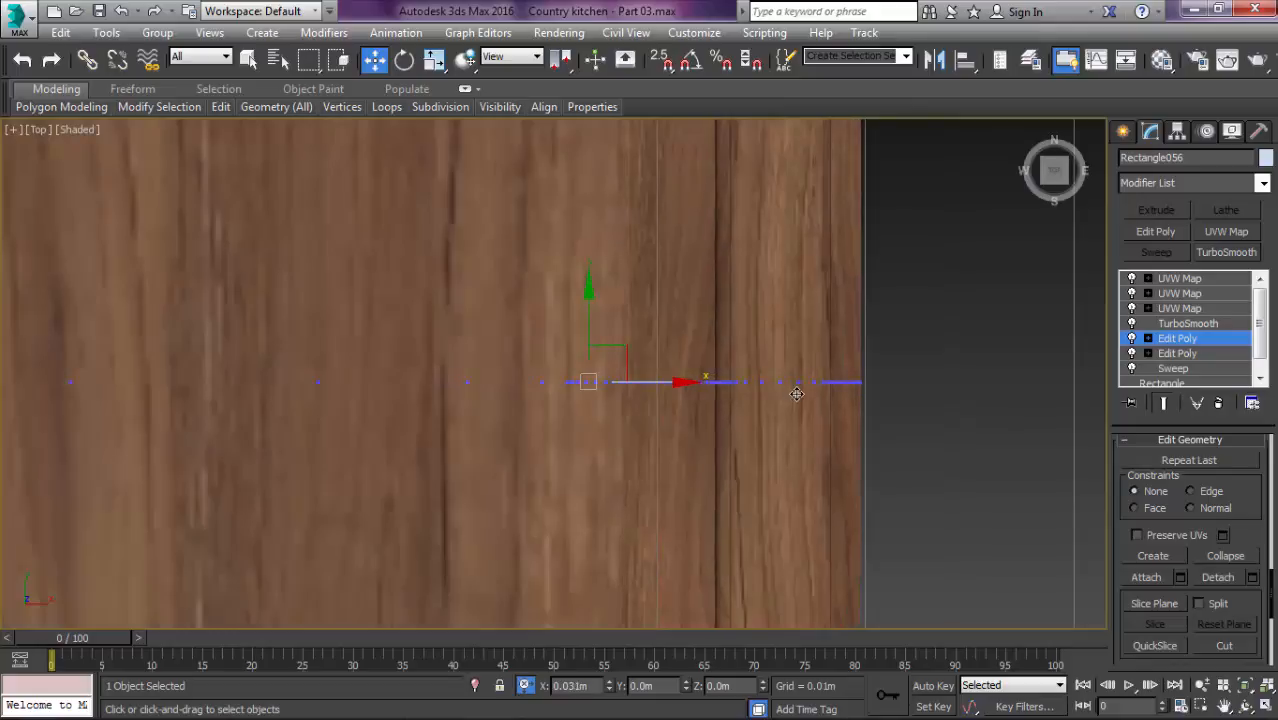
scroll(797, 392, "down", 9)
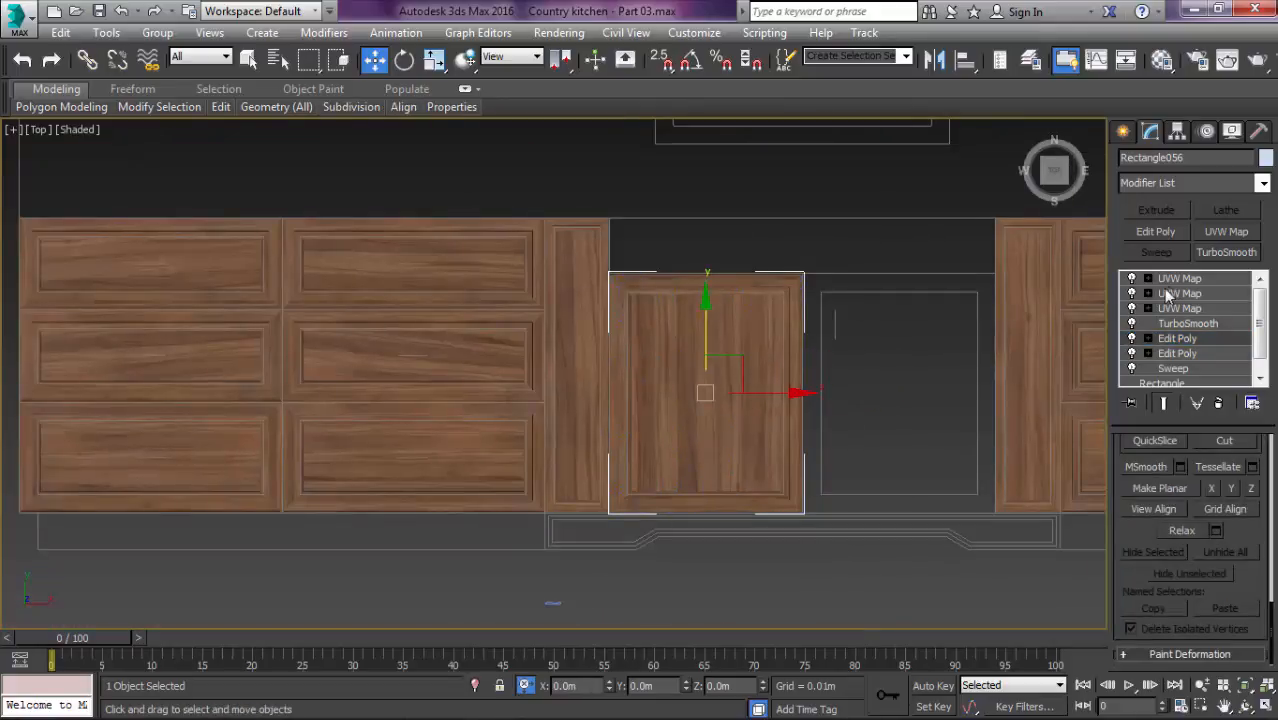
Step: Rotate, enlarge and shift the sink door's topmost UVW Map gizmo to vary the centre panel's grain, and leave gizmo editing
left_click(1170, 279)
key("e")
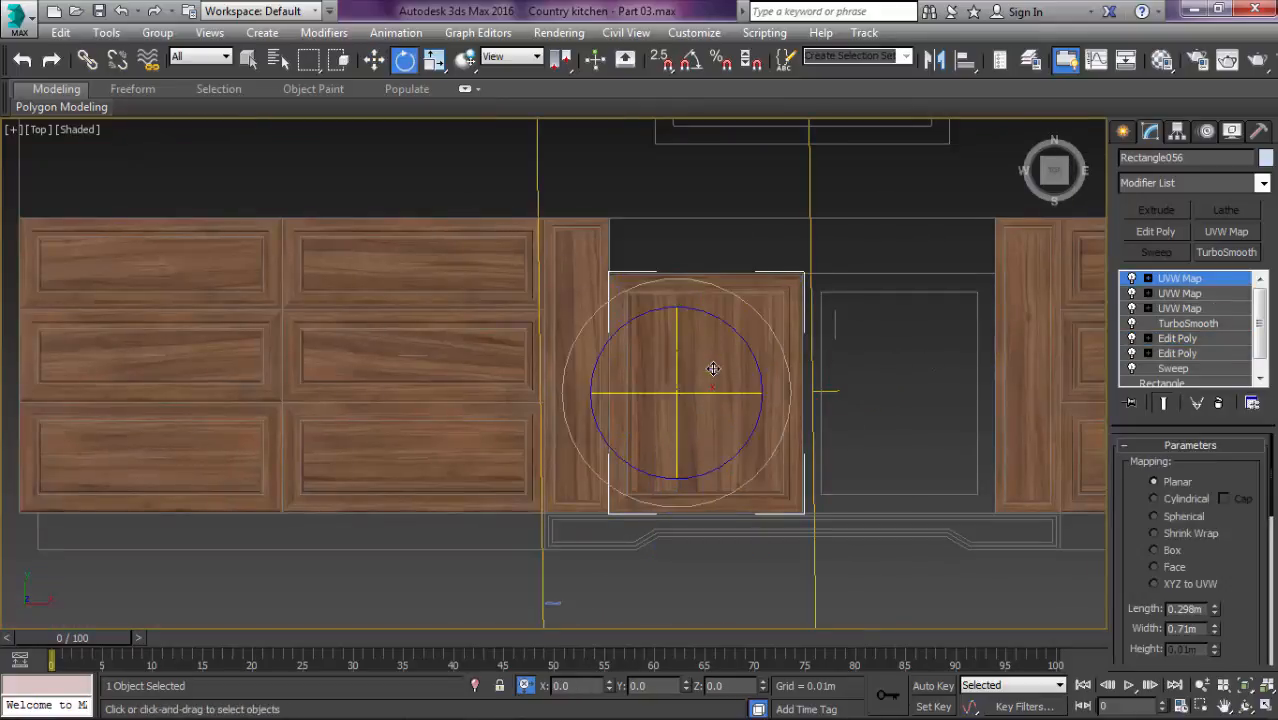
left_click_drag(738, 339, 803, 467)
key("r")
key("w")
key("ctrl+b")
middle_click_drag(803, 467, 694, 452)
Step: Copy the finished sink door with snapping into the right half of the opening and deselect it
key("s")
left_click_drag(665, 380, 797, 280, "shift")
key("Return")
scroll(762, 420, "down", 4)
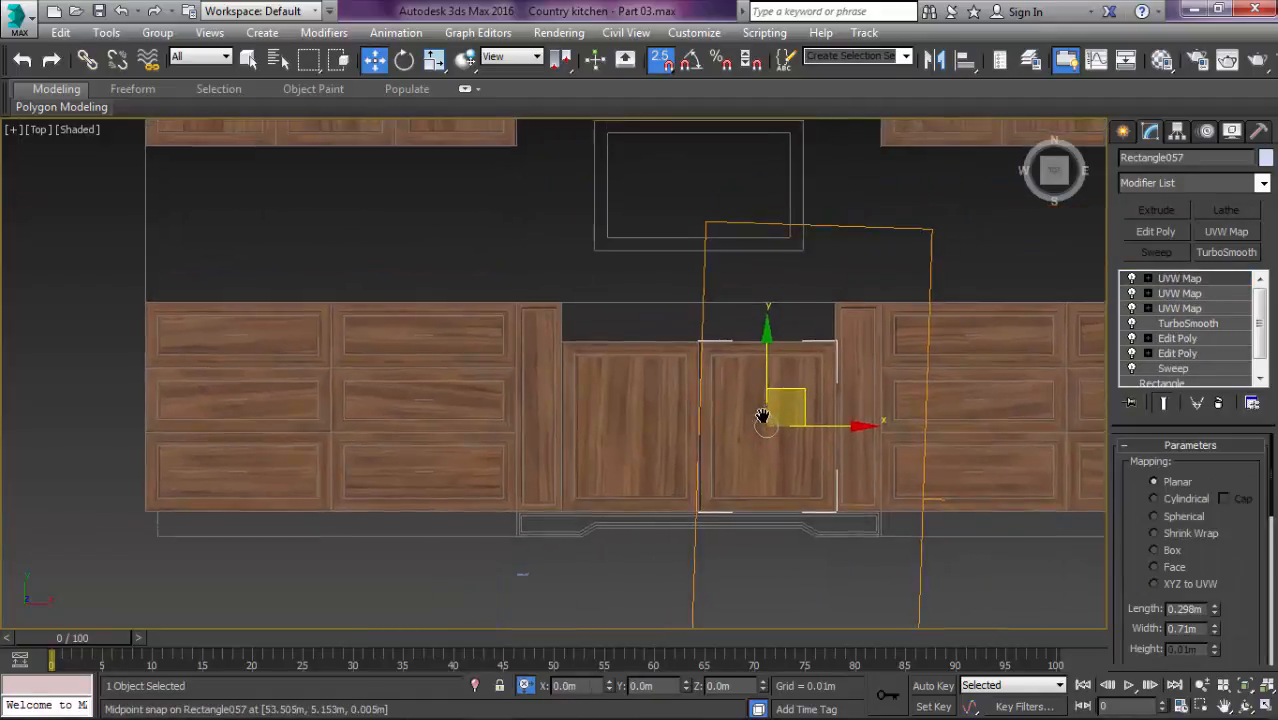
middle_click_drag(757, 423, 628, 422)
left_click(775, 300)
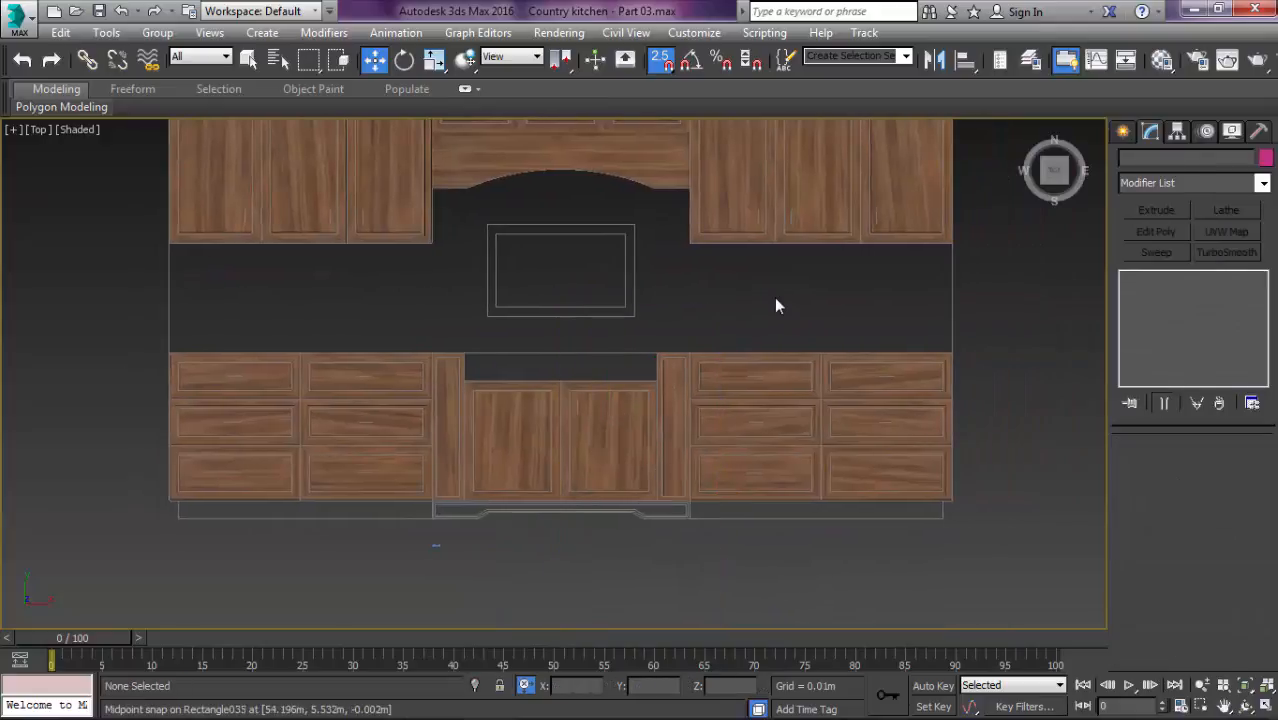
Step: Rotate and shift the right sink door's topmost UVW Map gizmo so its grain differs from the left door's, and deselect it
key("e")
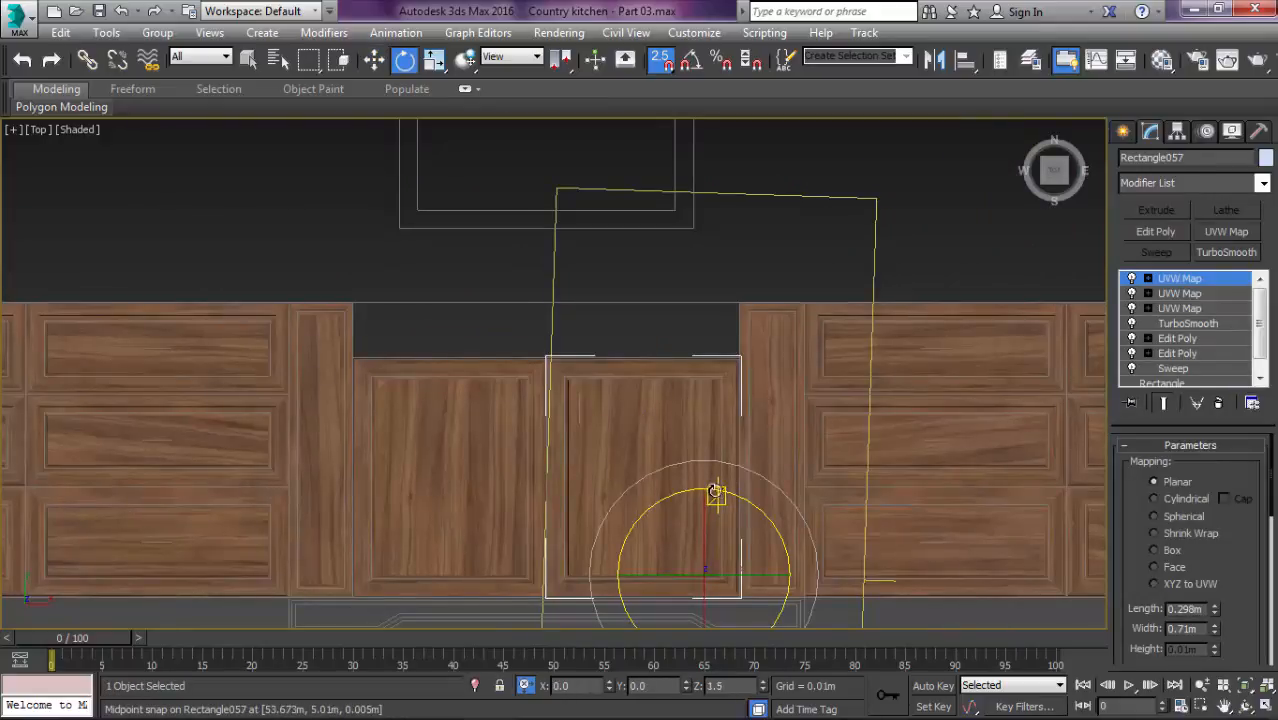
left_click_drag(716, 492, 690, 492)
key("w")
left_click_drag(656, 538, 617, 567)
scroll(662, 467, "down", 5)
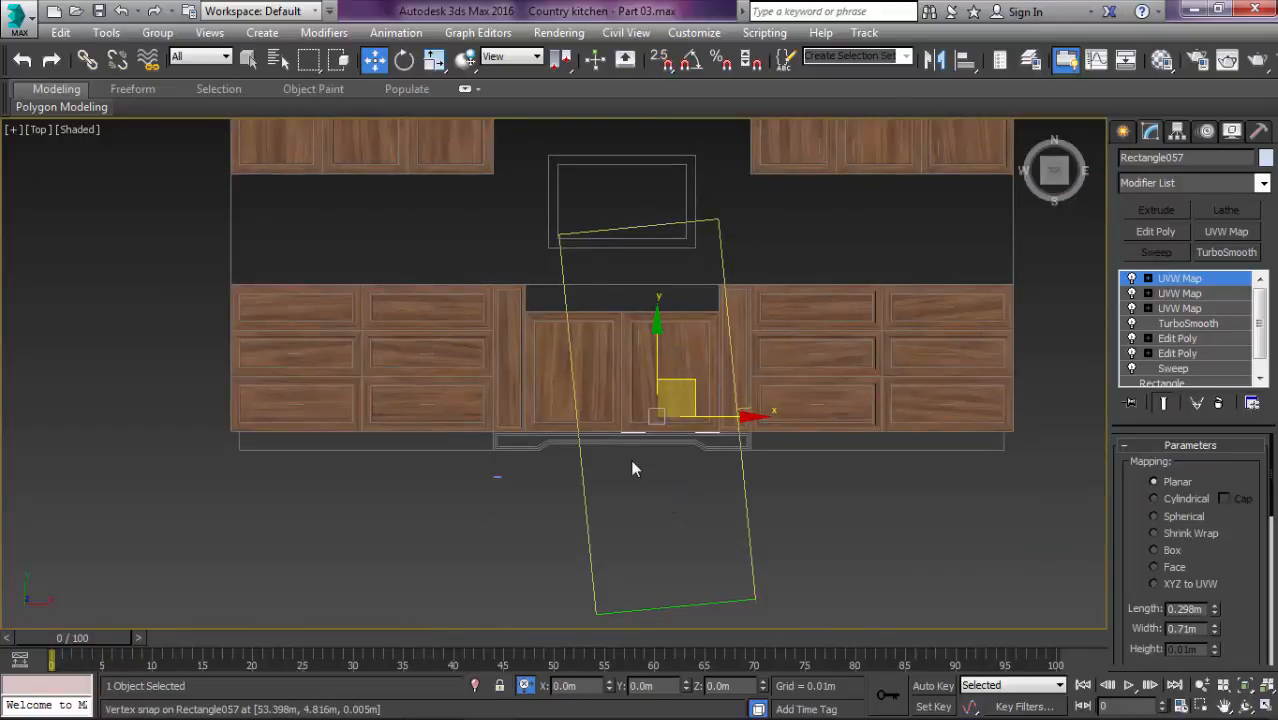
scroll(632, 467, "up", 5)
left_click(687, 447)
scroll(645, 442, "down", 5)
Step: Examine the cabinet fronts from a perspective angle and in the top view
key("F4")
key("F4")
key("p")
key("x")
middle_click_drag(645, 340, 767, 232, "alt")
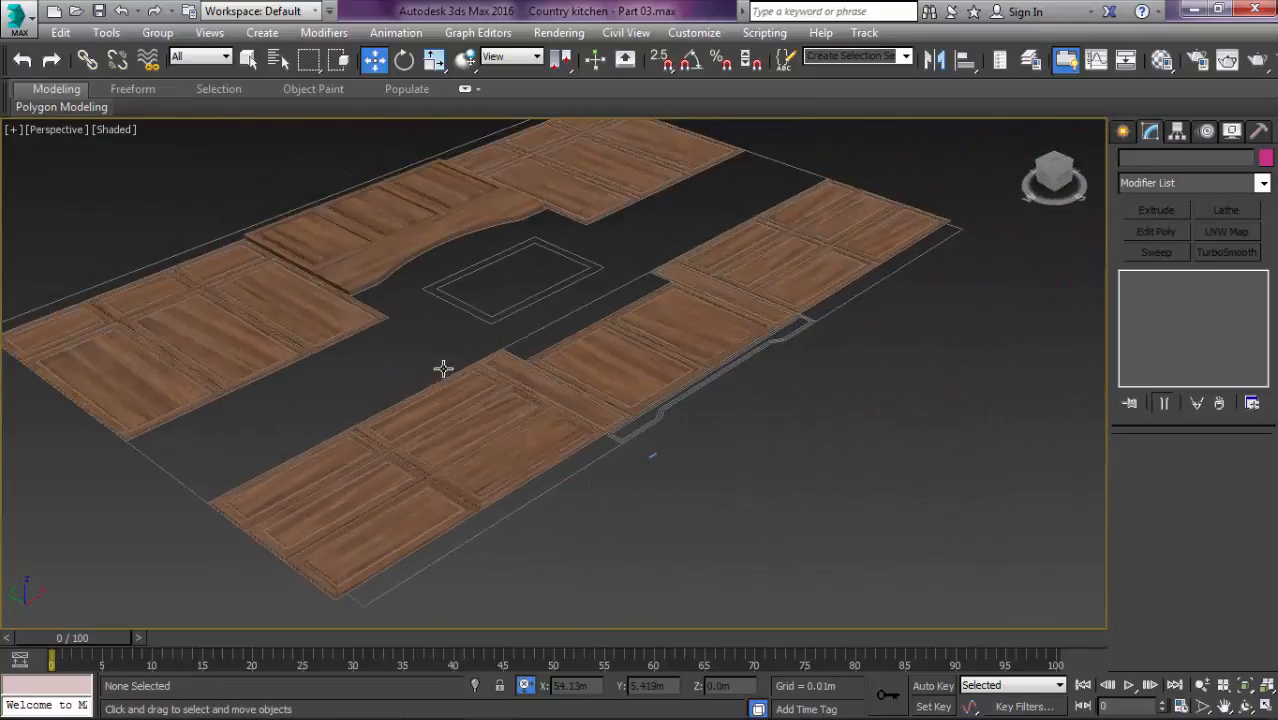
middle_click_drag(470, 365, 574, 331)
scroll(502, 468, "up", 5)
key("t")
key("z")
middle_click_drag(492, 487, 523, 477)
scroll(524, 474, "up", 10)
middle_click_drag(818, 436, 563, 441)
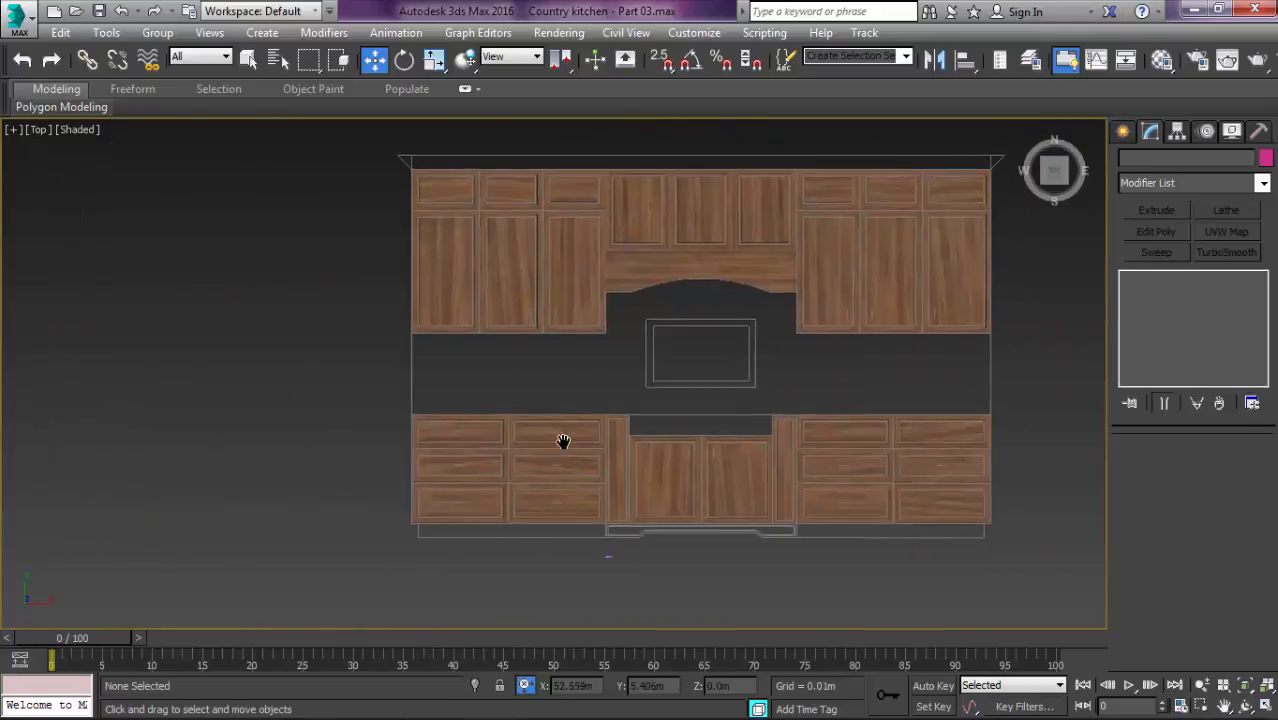
Step: Unfreeze the reference drawing and select all the lower cabinet pieces, excluding the drawing itself from the selection
scroll(426, 478, "down", 3)
left_click_drag(953, 161, 954, 160)
key("z")
middle_click_drag(789, 396, 769, 382)
scroll(704, 352, "up", 3)
middle_click_drag(704, 352, 546, 283)
left_click(269, 525)
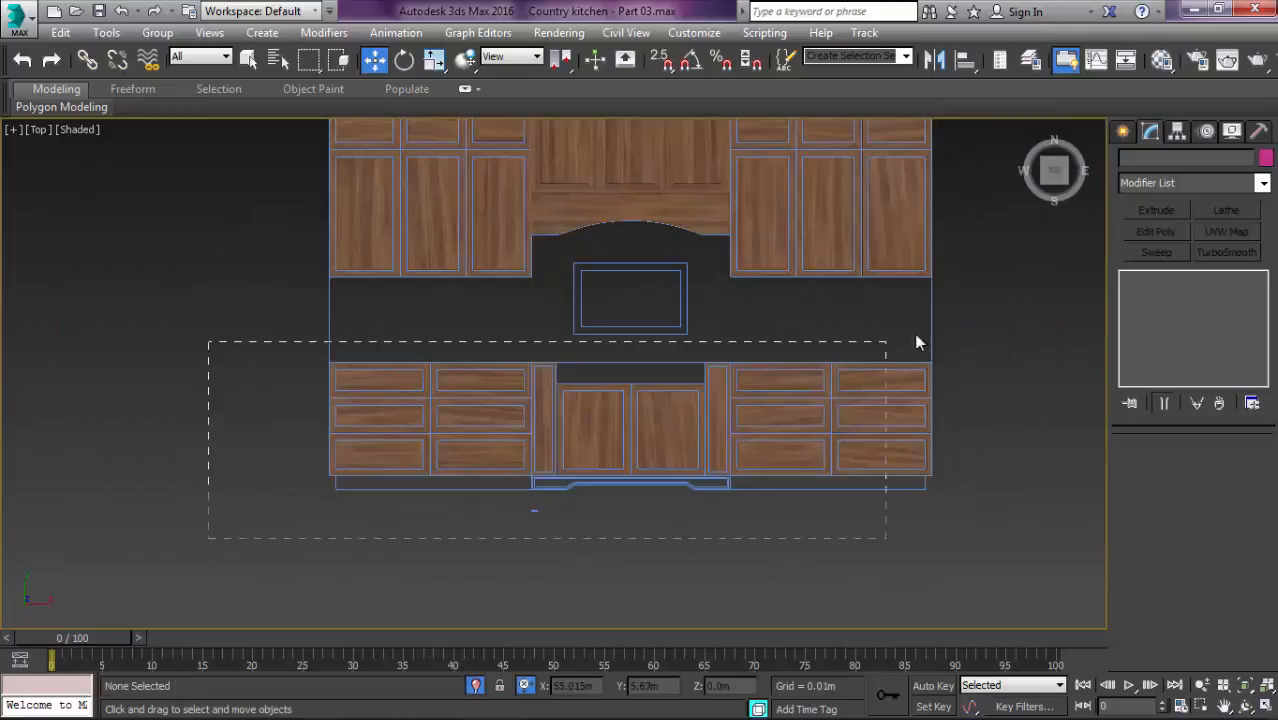
left_click_drag(989, 293, 989, 293)
scroll(828, 630, "down", 2)
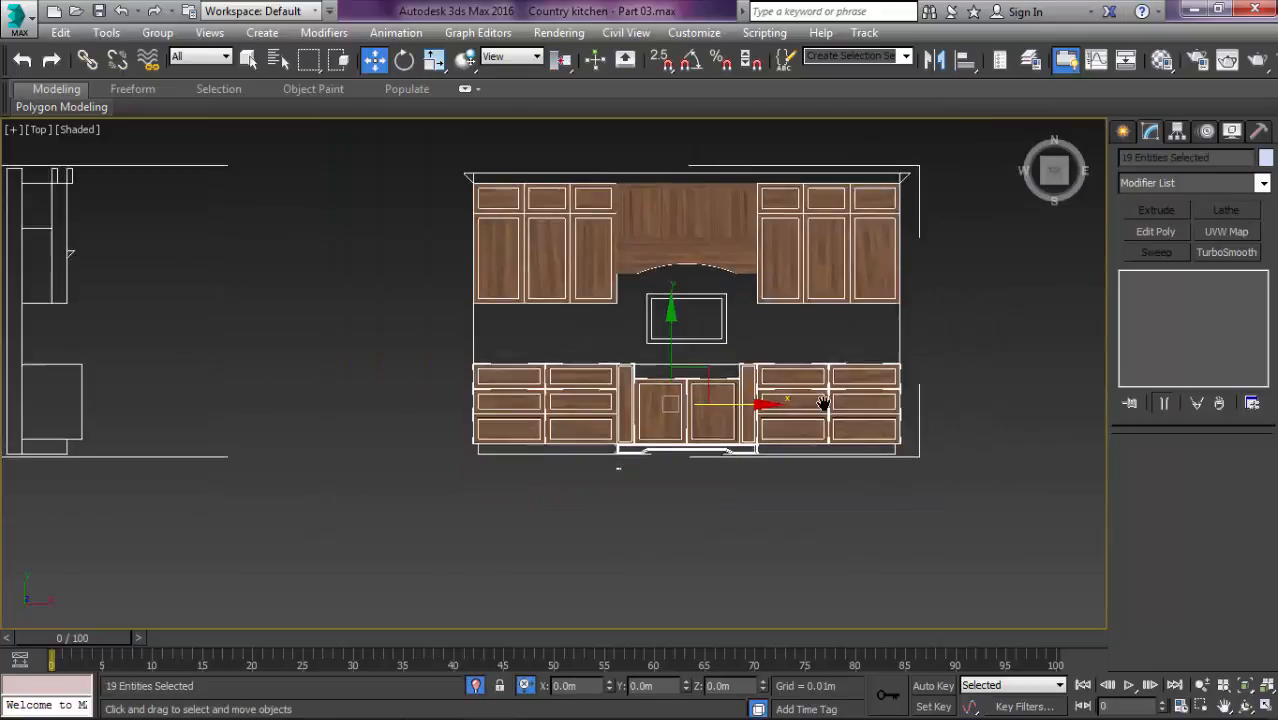
left_click(914, 262, "alt")
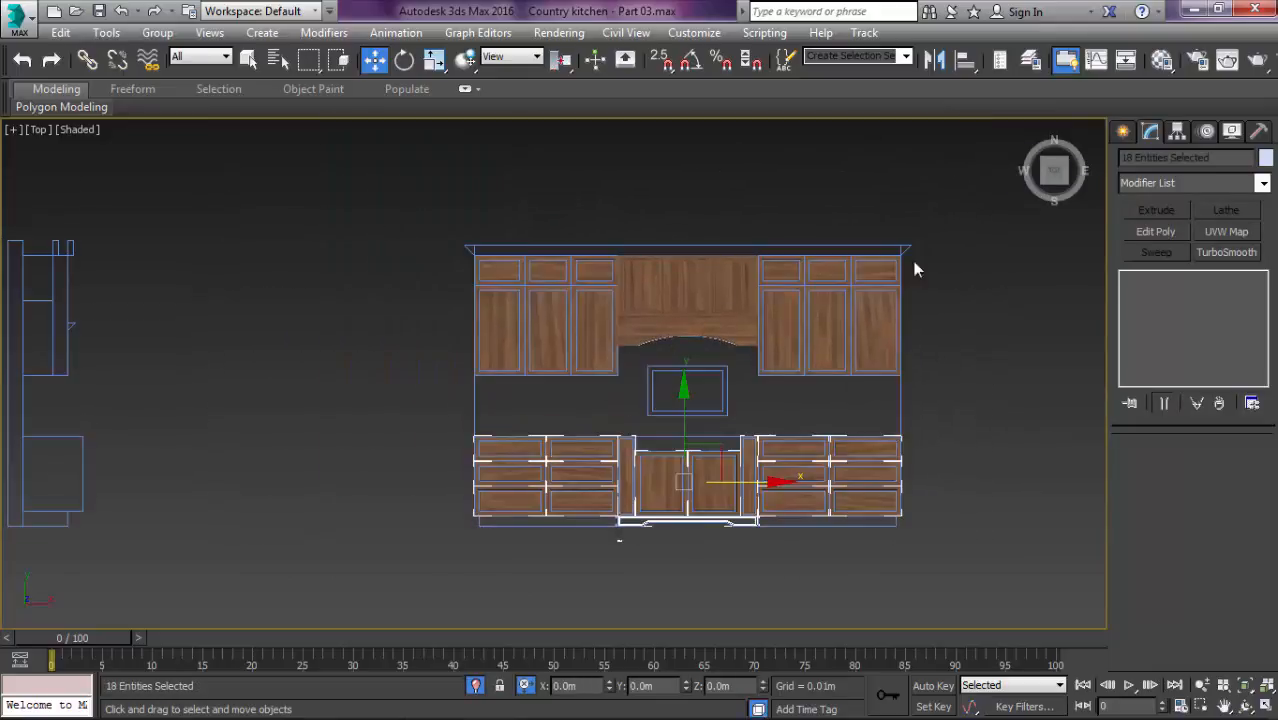
Step: Raise the selected lower cabinet pieces off the drawing plane in the front view and check the offset at an angle
key("f")
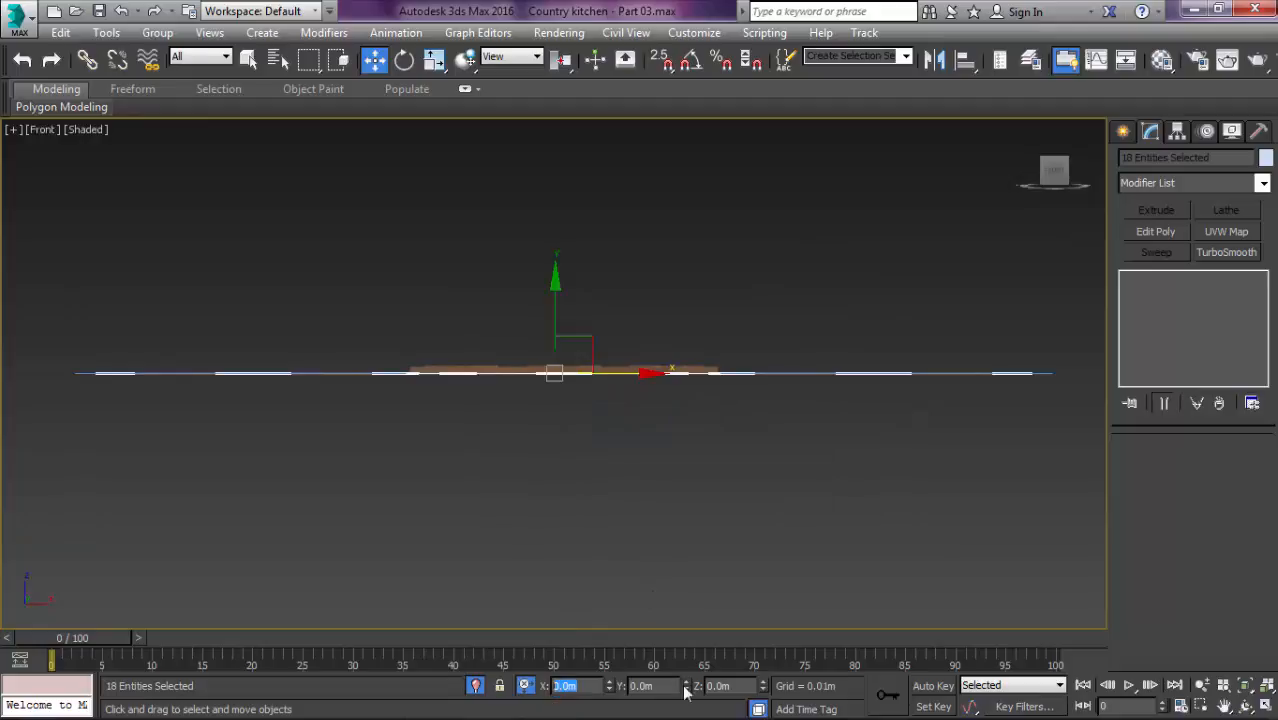
middle_click_drag(712, 500, 642, 515, "alt")
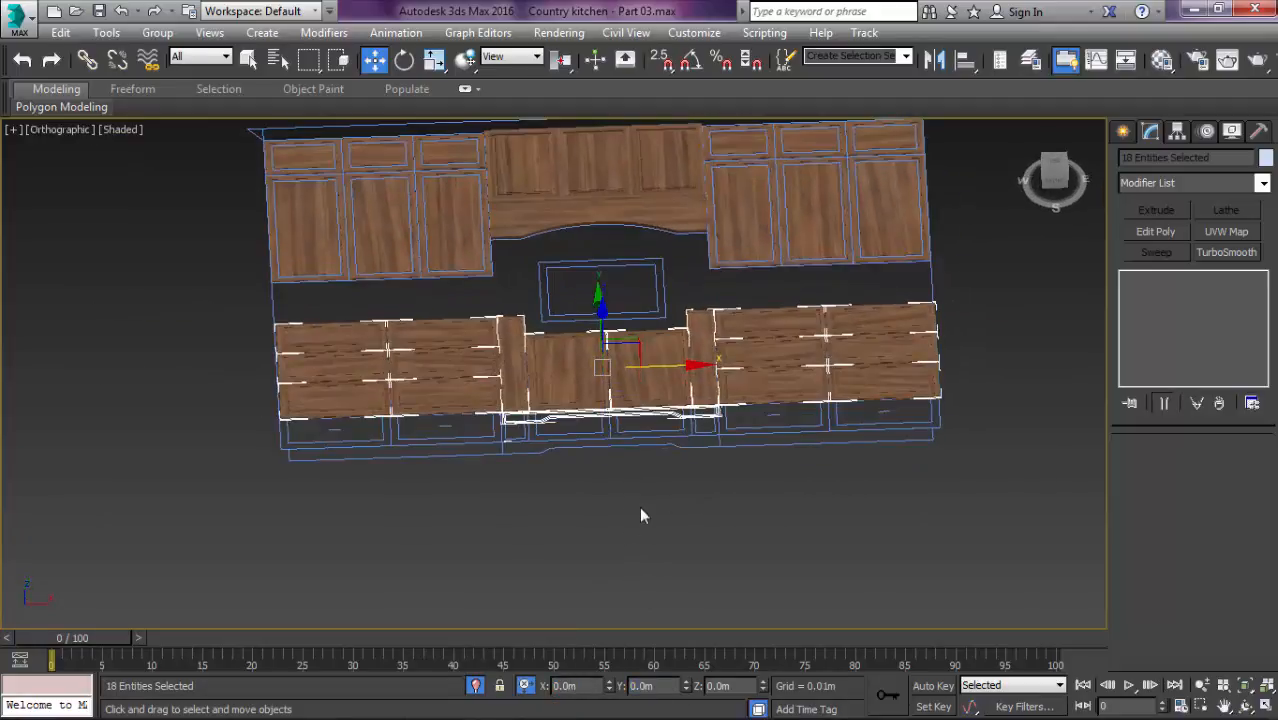
middle_click_drag(600, 360, 600, 250, "alt")
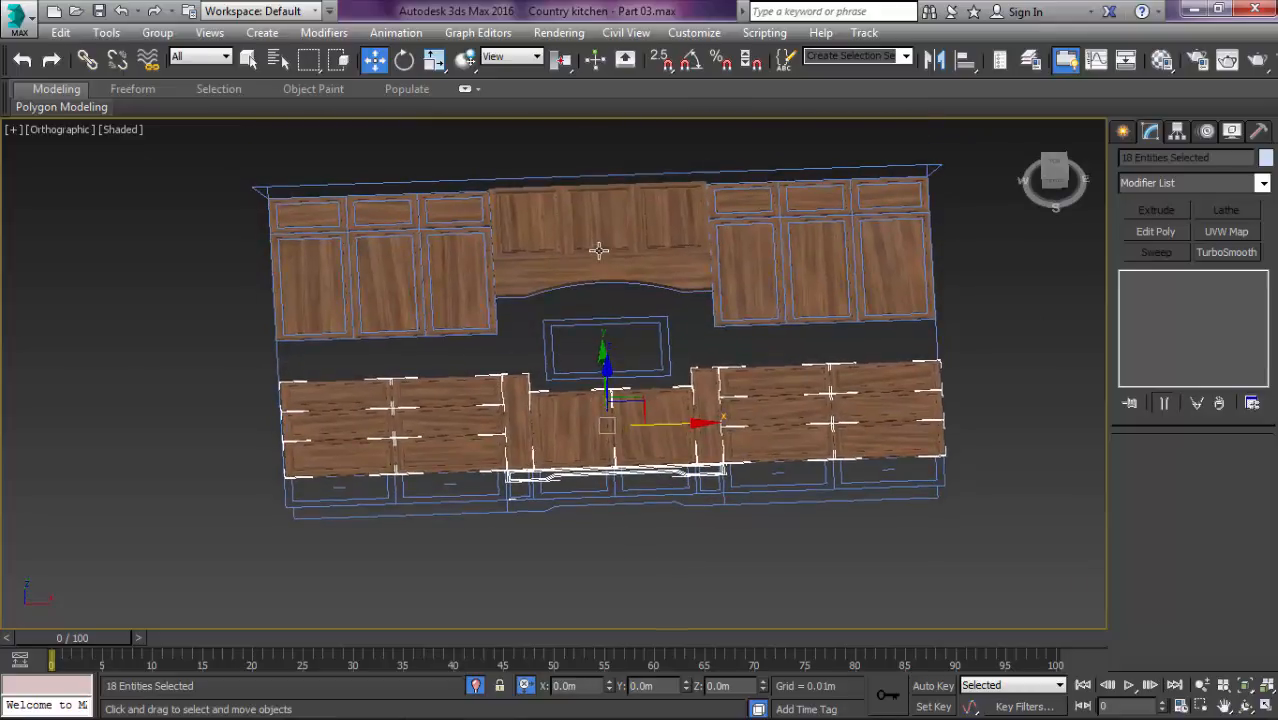
Step: Select the arched hood panel and check its depth position against the lower cabinets in the front view
left_click(600, 245)
key("f")
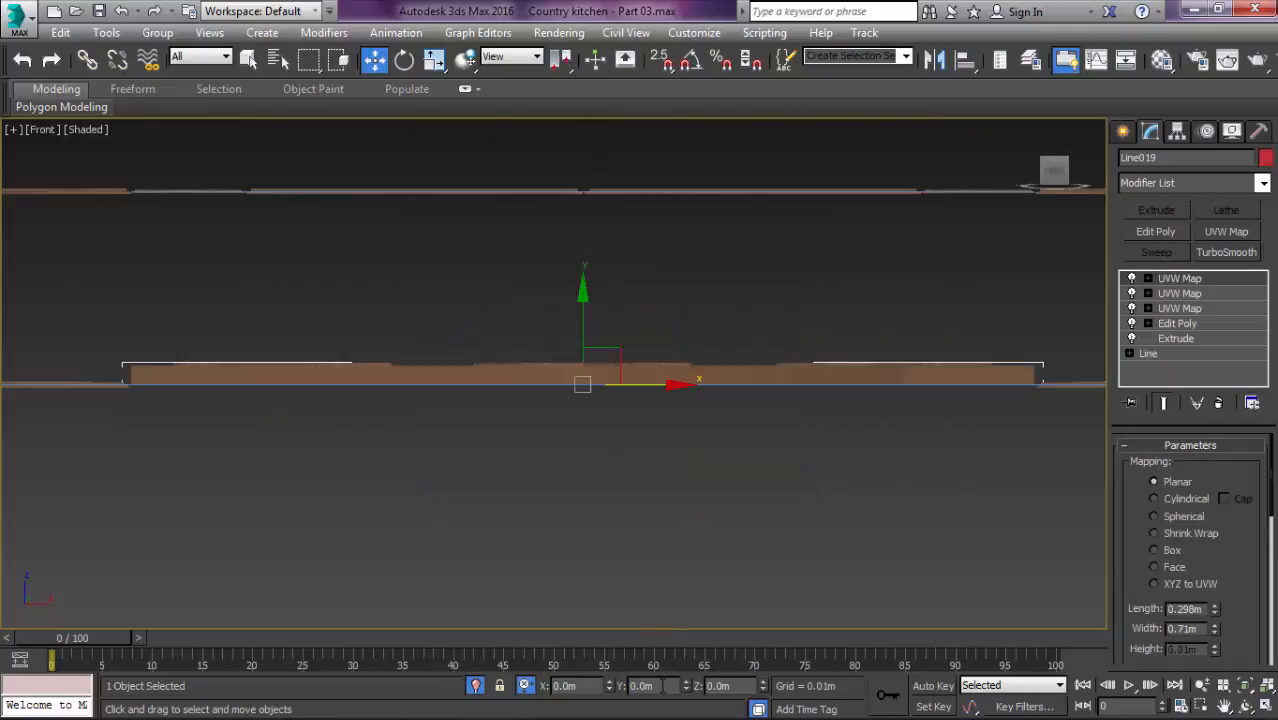
middle_click_drag(588, 560, 588, 358, "alt")
Step: Select the two lower pilasters and the two sink doors in the top view, excluding the drawing and base outlines
key("t")
left_click_drag(449, 583, 535, 447)
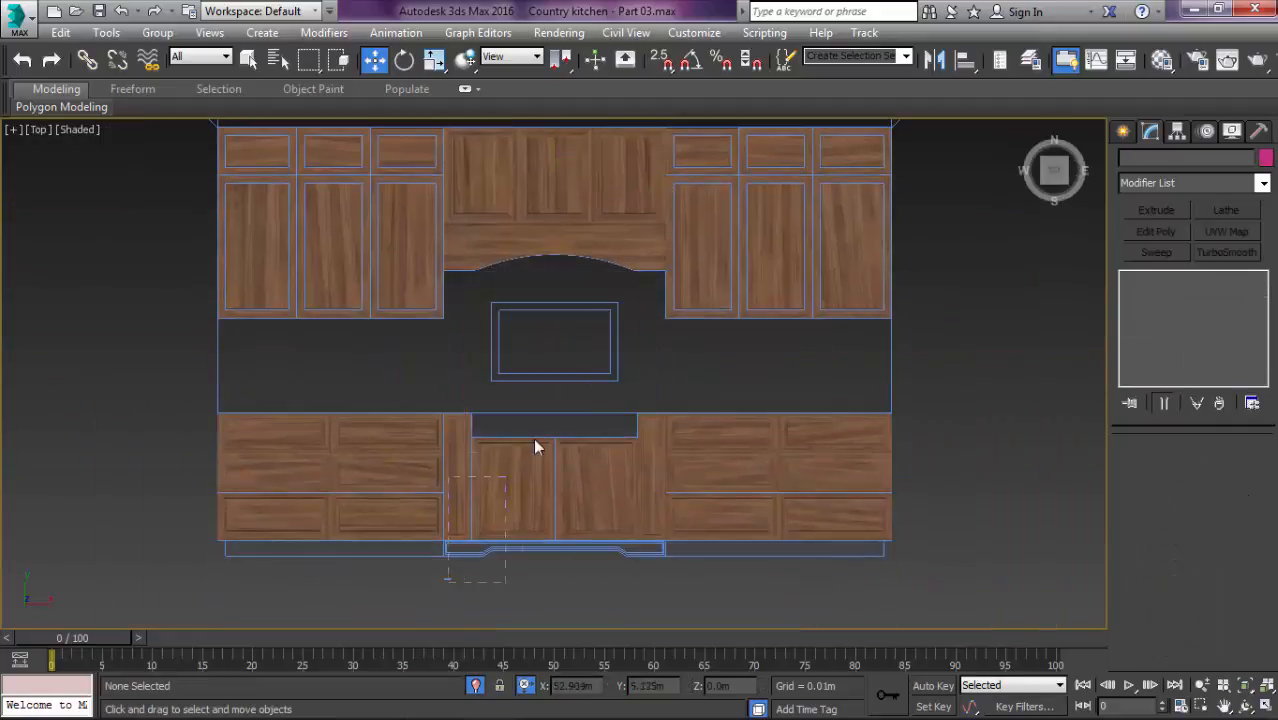
left_click_drag(669, 362, 659, 359)
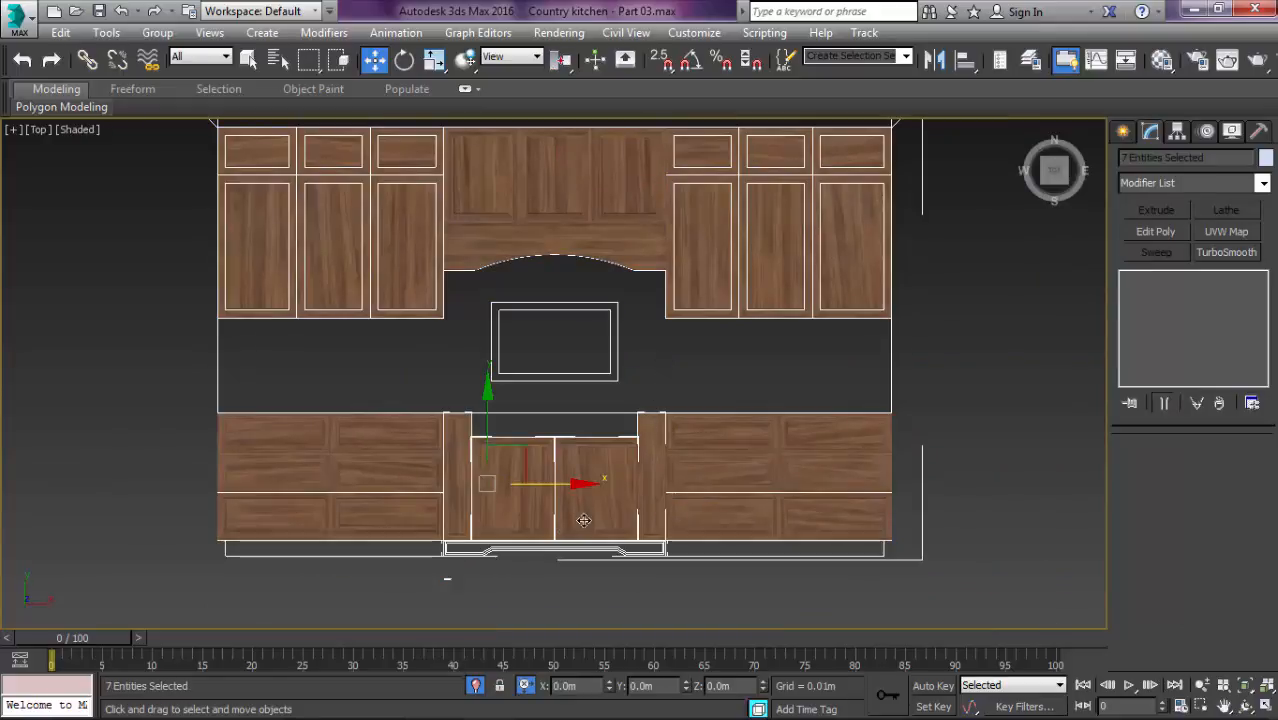
left_click(519, 348, "alt")
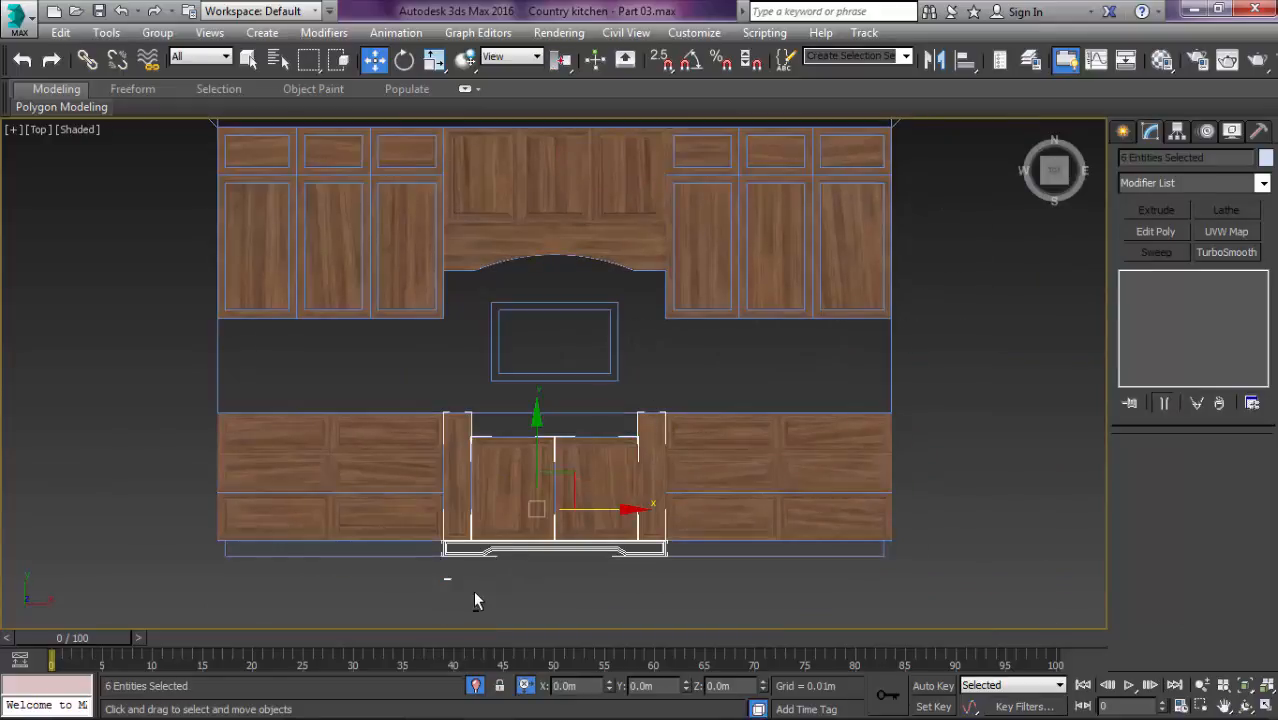
left_click_drag(395, 553, 395, 553, "alt")
Step: Raise the selected pilasters and sink doors by 0.15 m, check the offset at an angle, and deselect them
key("f")
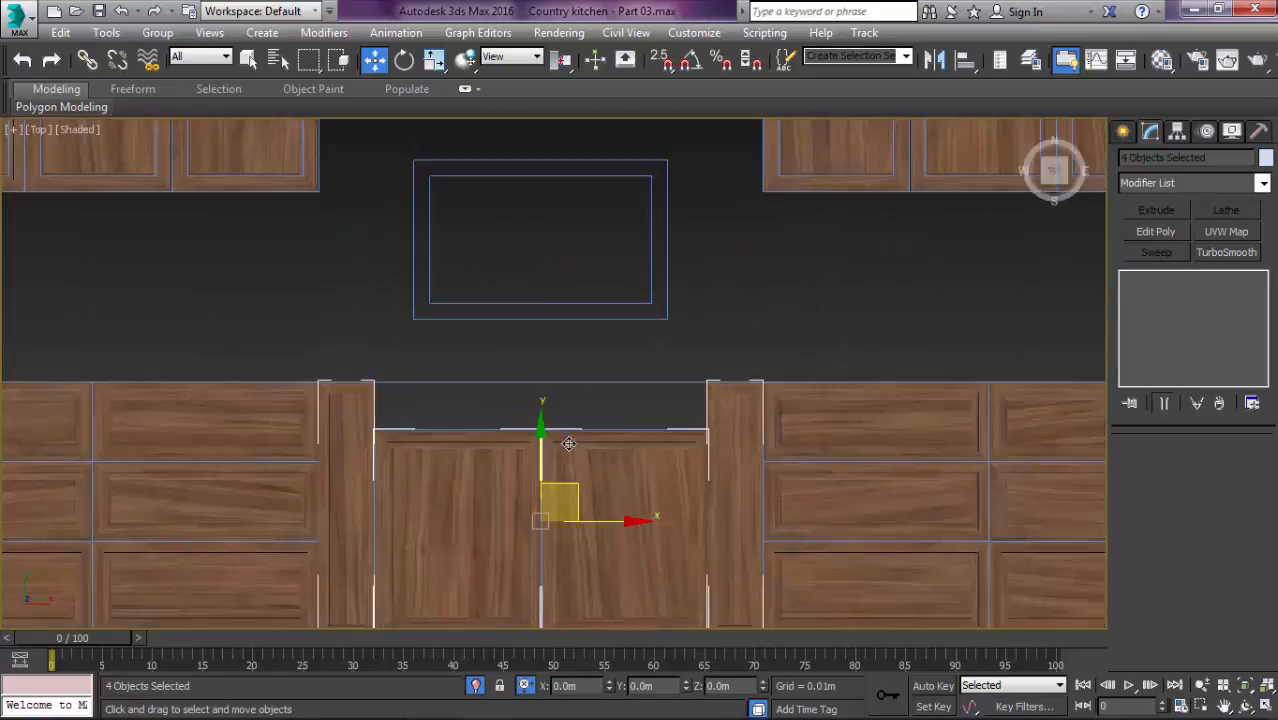
type(".15")
key("Return")
scroll(622, 480, "down", 3)
mouse_move(530, 419)
middle_mouse_down("alt")
mouse_move(569, 457)
mouse_move(673, 468)
mouse_move(628, 414)
mouse_move(625, 330)
middle_mouse_up("alt")
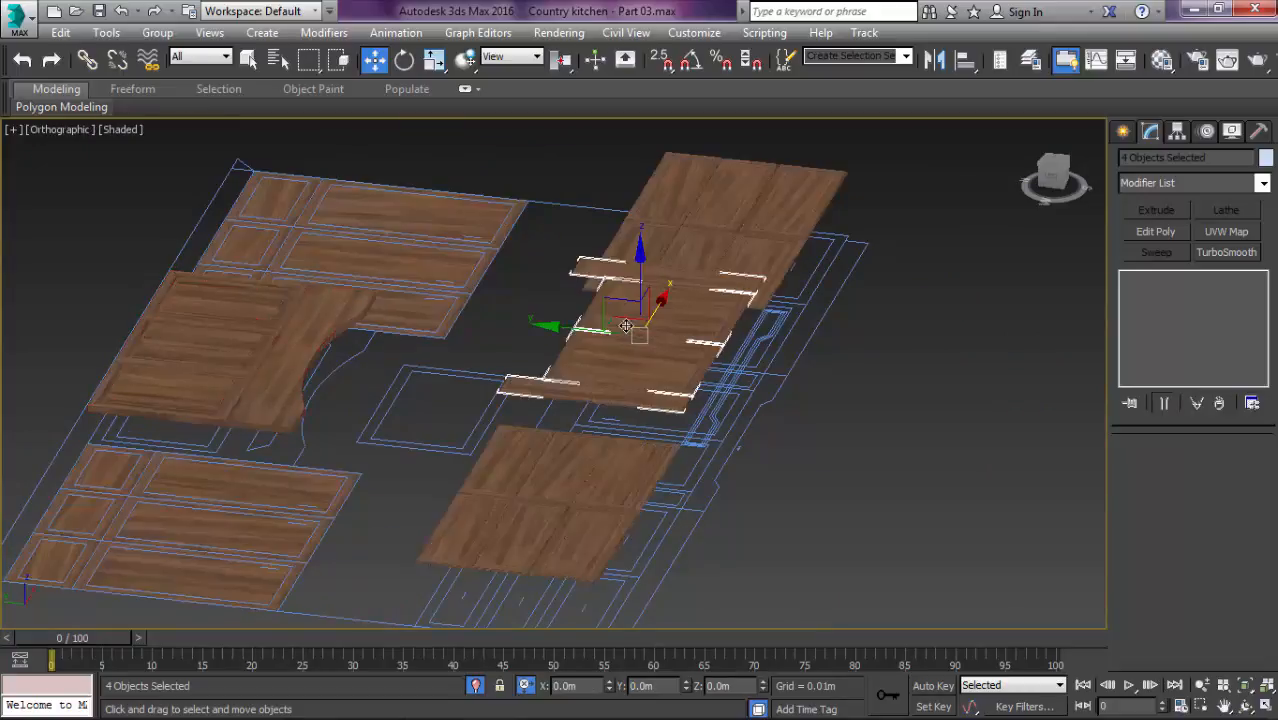
left_click(783, 461)
Step: Draw a flat box snapped over the left lower cabinet and its plinth, about 0.9 m long and 1.425 m wide
key("t")
key("z")
left_click(1123, 132)
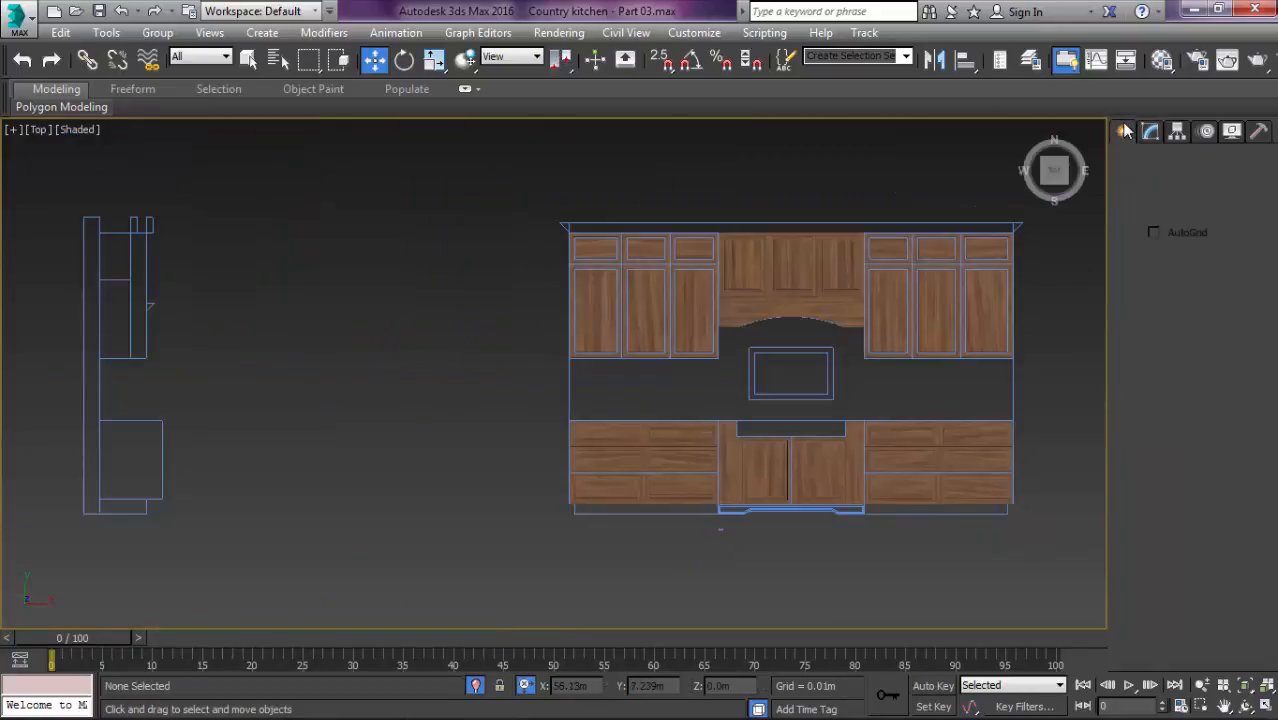
left_click(1128, 161)
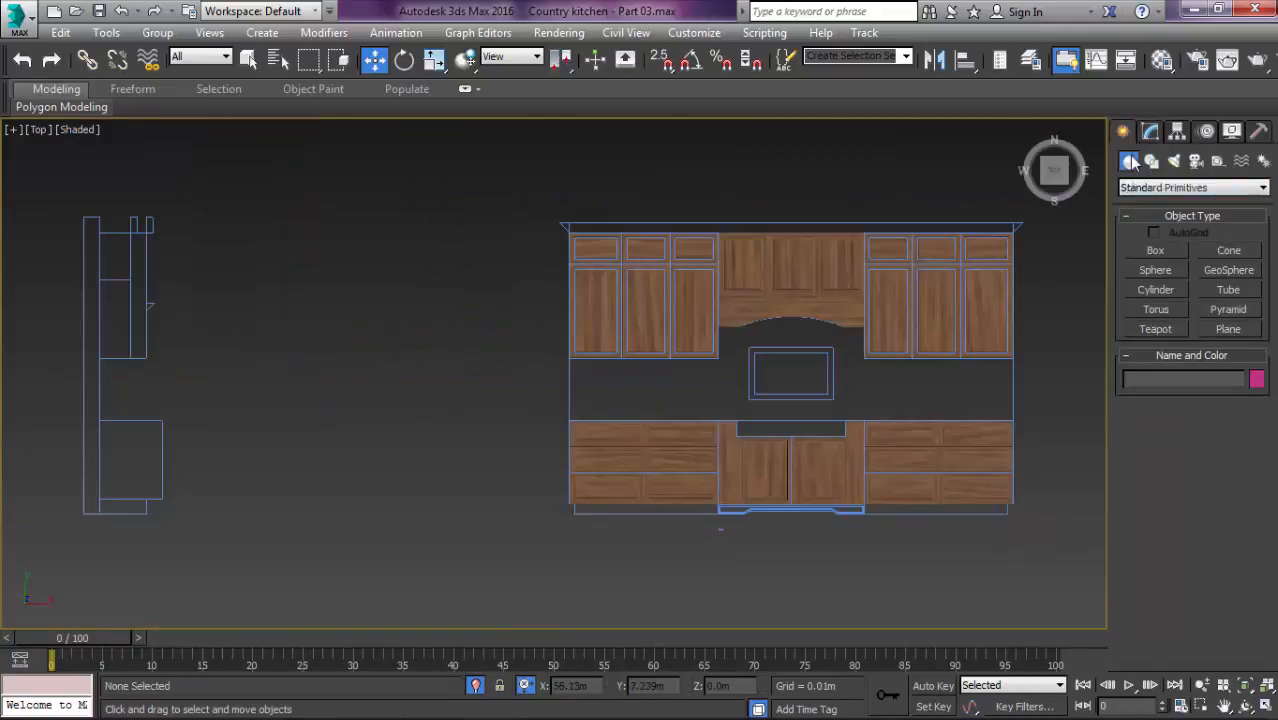
left_click(1133, 188)
left_click(1168, 200)
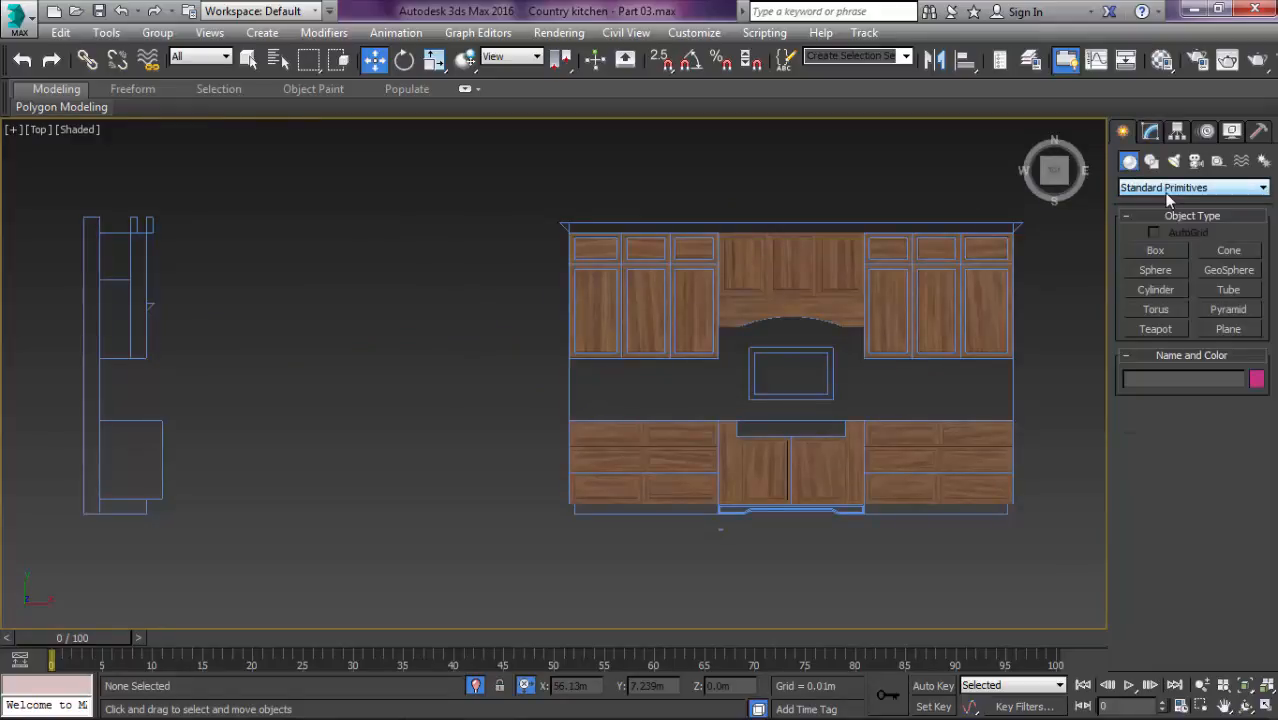
left_click(1156, 250)
scroll(732, 466, "up", 4)
key("s")
scroll(266, 331, "up", 8)
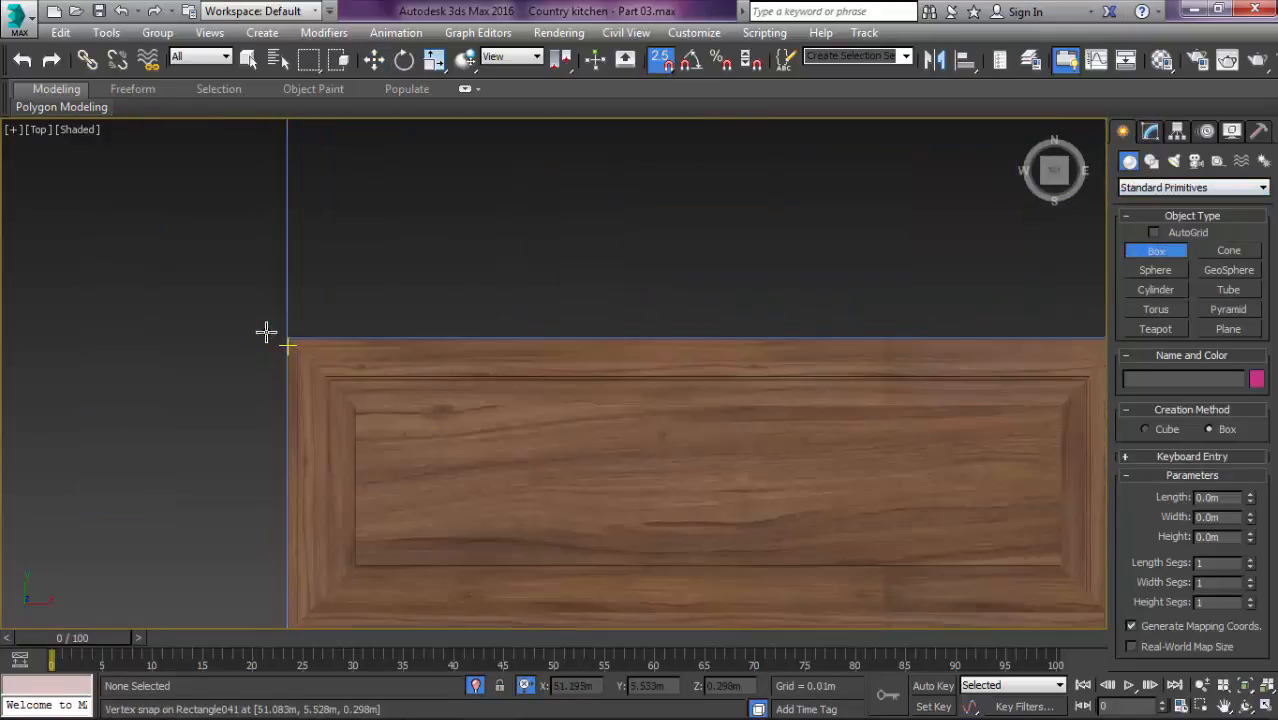
left_click_drag(314, 335, 869, 468)
scroll(374, 271, "down", 7)
scroll(802, 465, "up", 5)
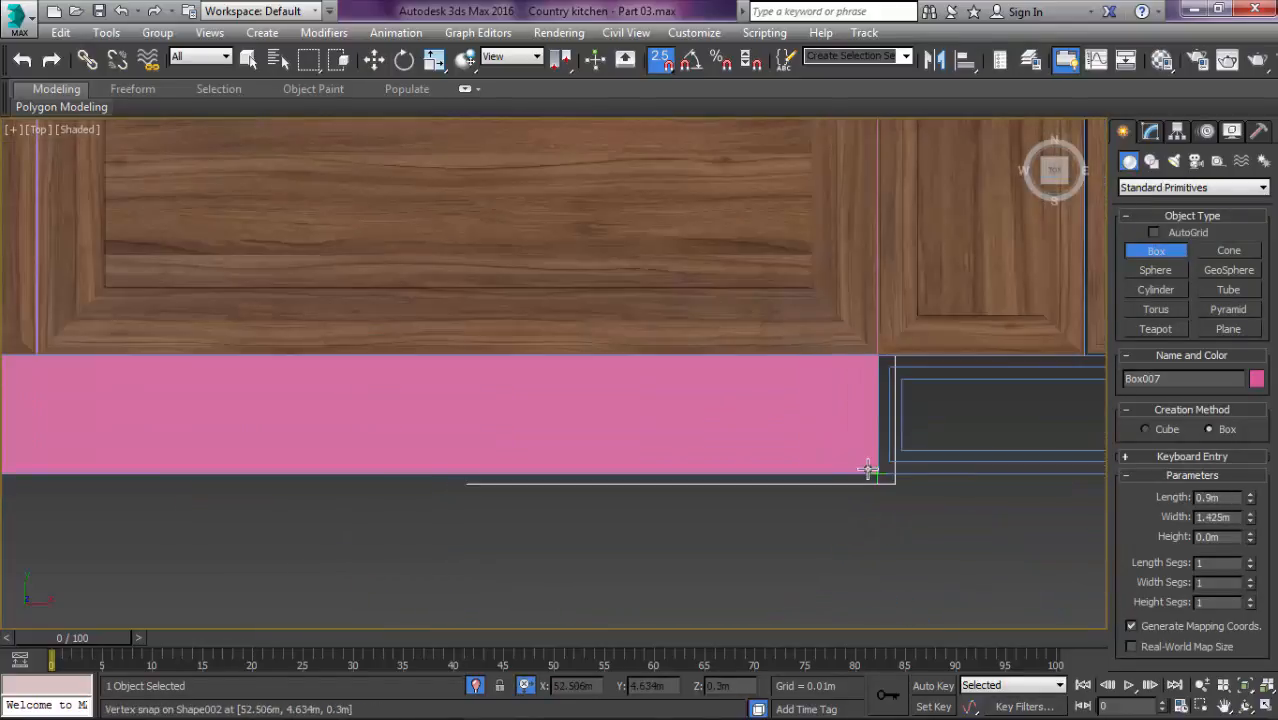
left_click(849, 327)
Step: Set the box's height to 0.3 m and compare its face with the cabinet fronts in the wireframe front view
key("w")
key("f")
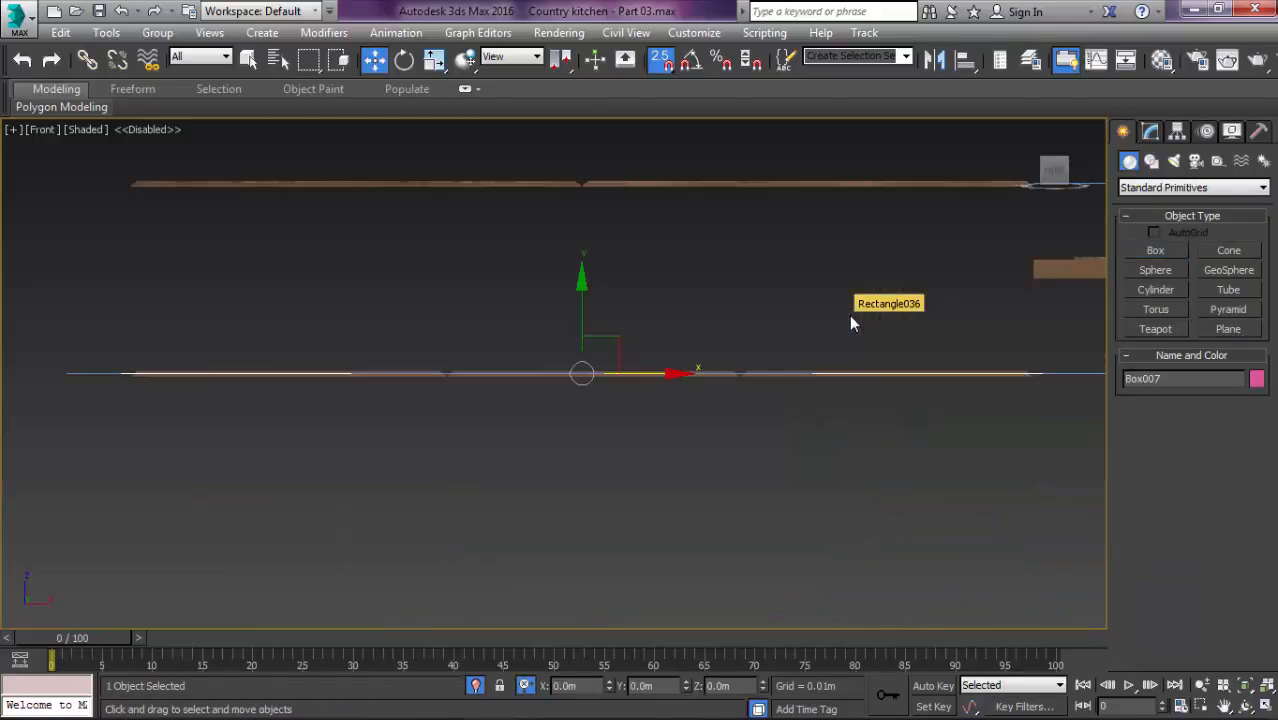
scroll(828, 340, "down", 4)
scroll(766, 300, "up", 2)
left_click(1150, 132)
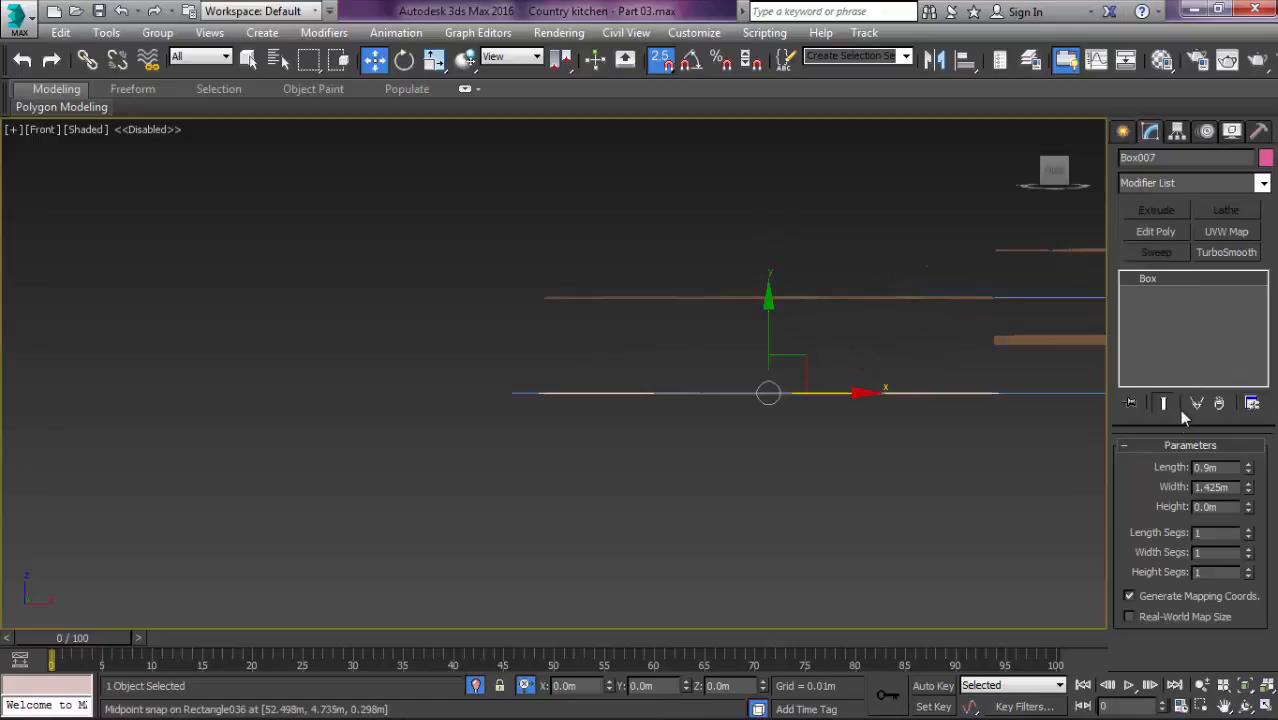
type(".")
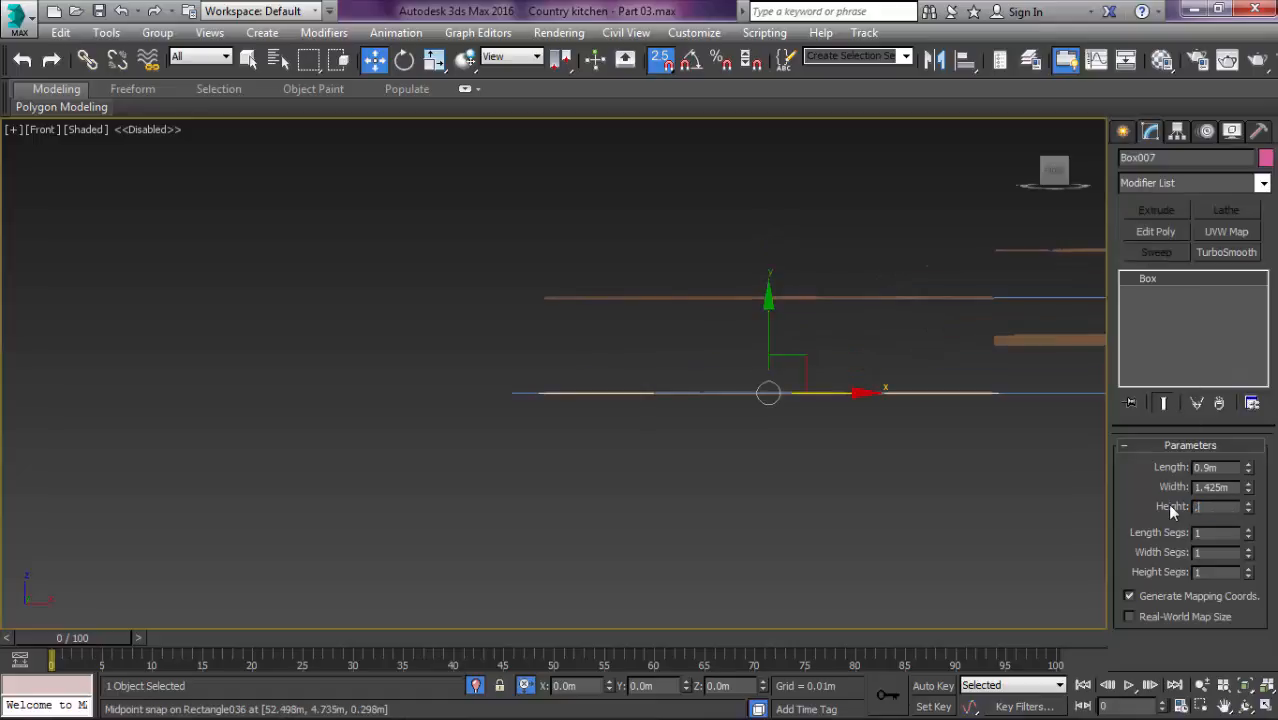
key("Return")
middle_click_drag(1031, 419, 966, 366)
scroll(965, 290, "up", 4)
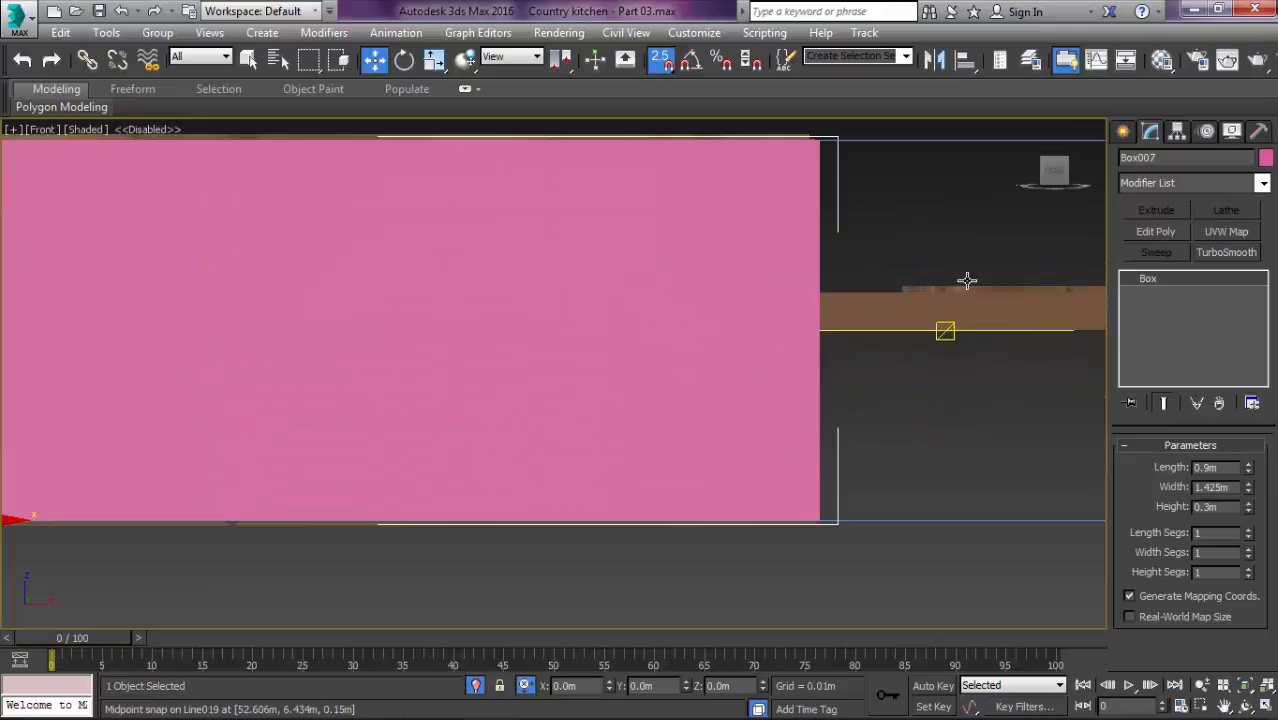
scroll(863, 157, "up", 2)
middle_click_drag(863, 157, 865, 288)
key("F3")
scroll(744, 244, "up", 4)
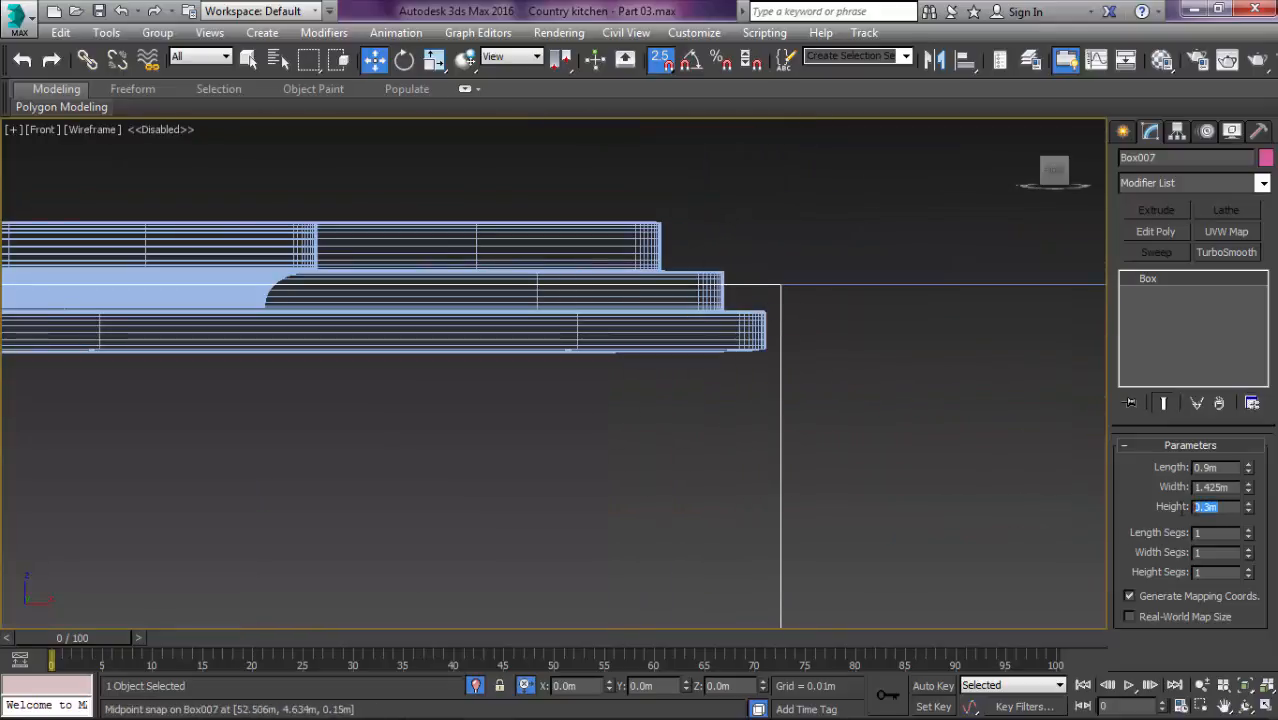
Step: Try a box height of 0.29 m and settle on 0.295 m
left_click(1187, 507)
type(".29")
key("Return")
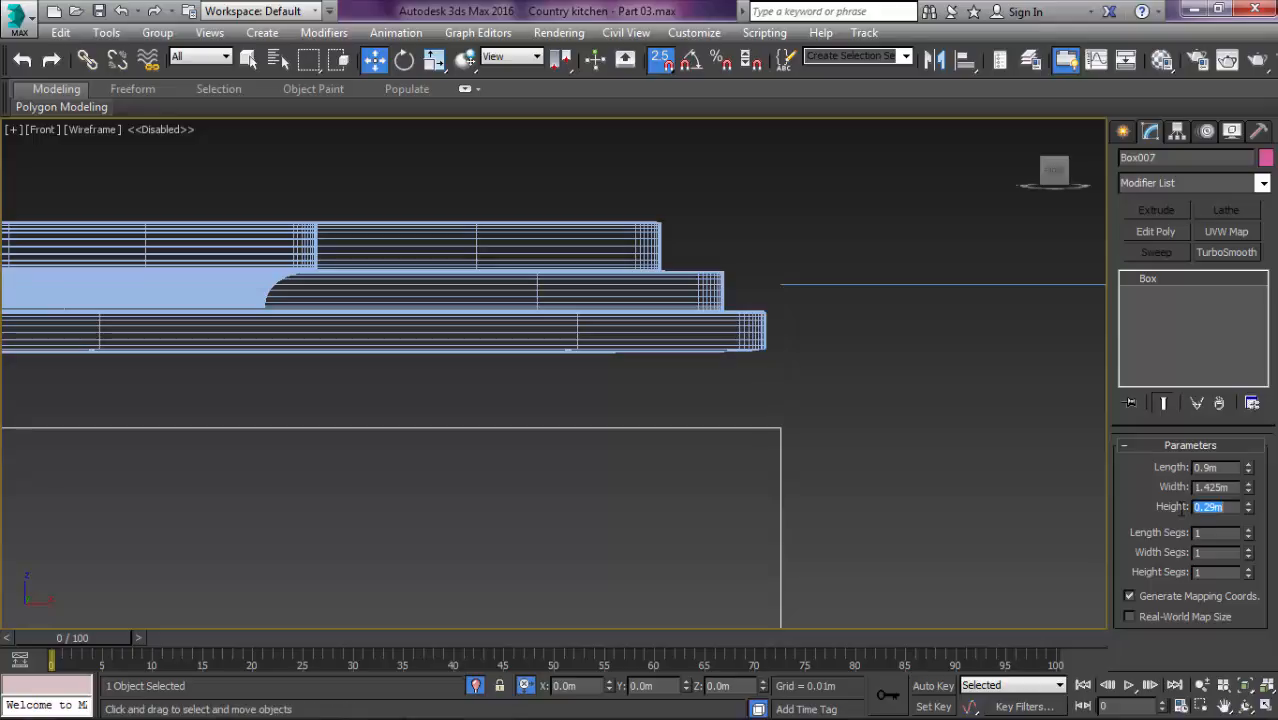
type(".295")
key("Return")
middle_click_drag(950, 411, 938, 411)
scroll(935, 409, "down", 12)
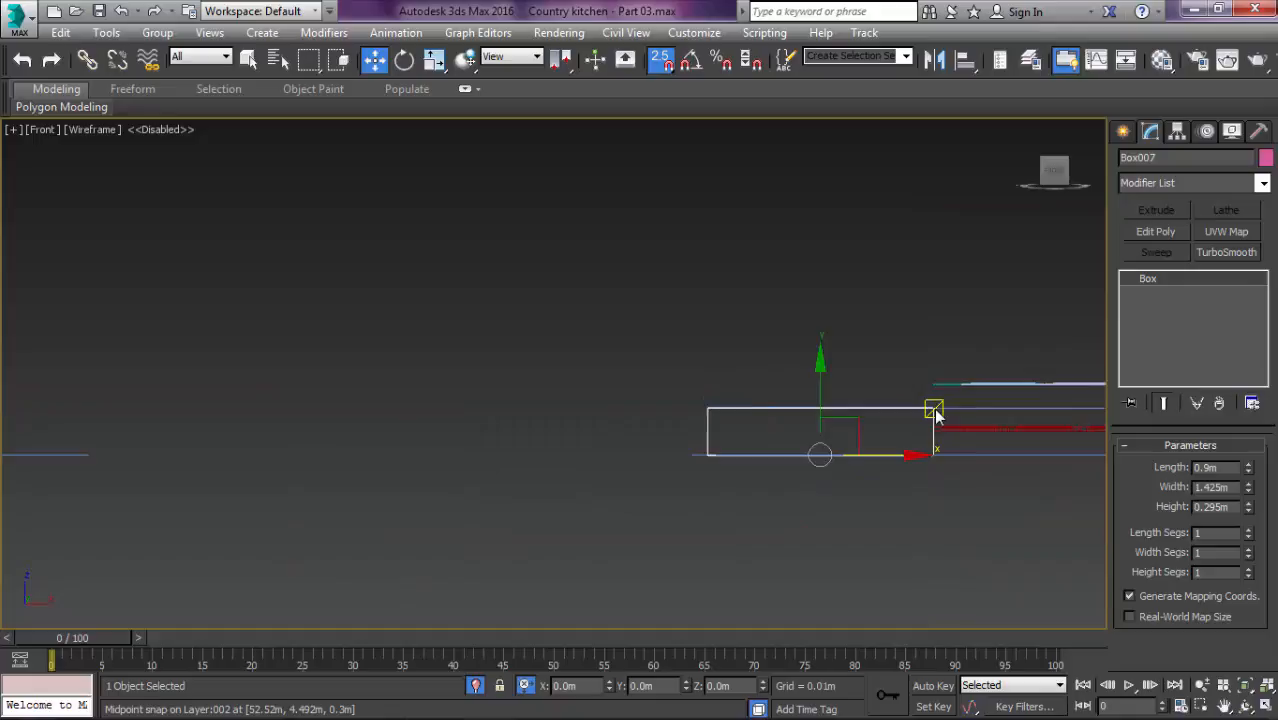
Step: Assign the Cabinet Wood material to the left lower cabinet box
key("t")
key("F3")
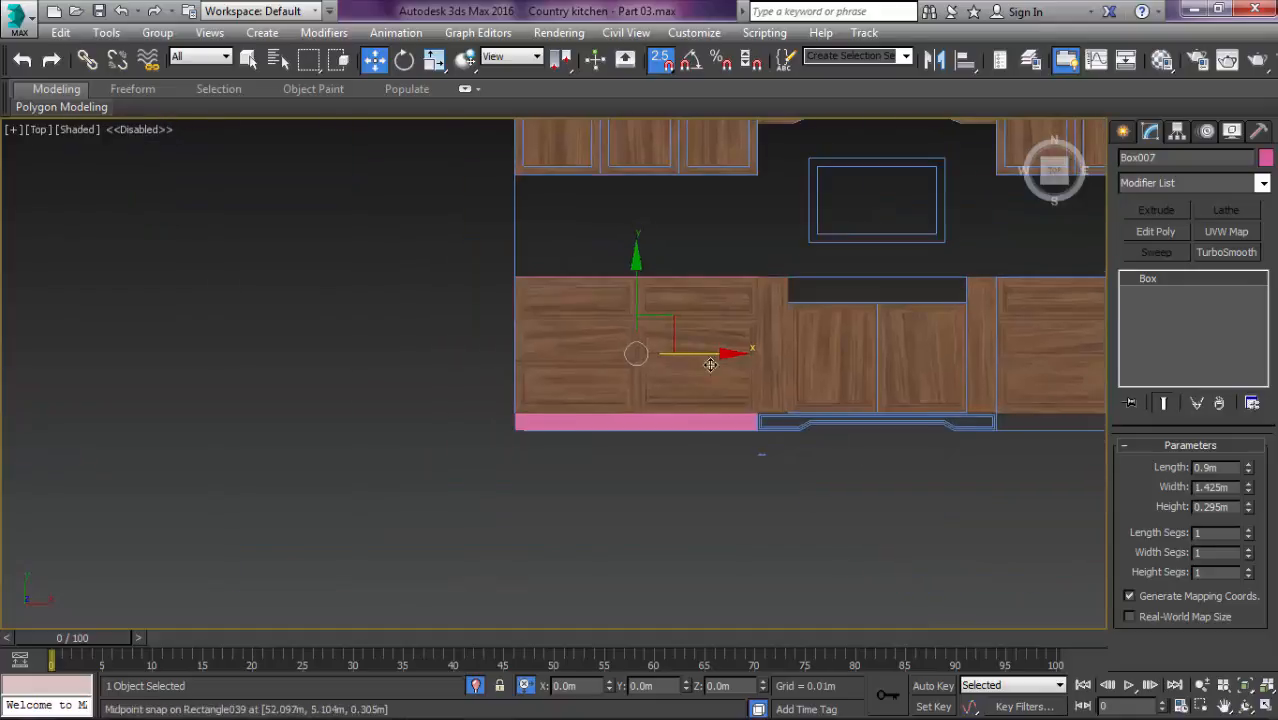
middle_click_drag(710, 364, 525, 363)
key("m")
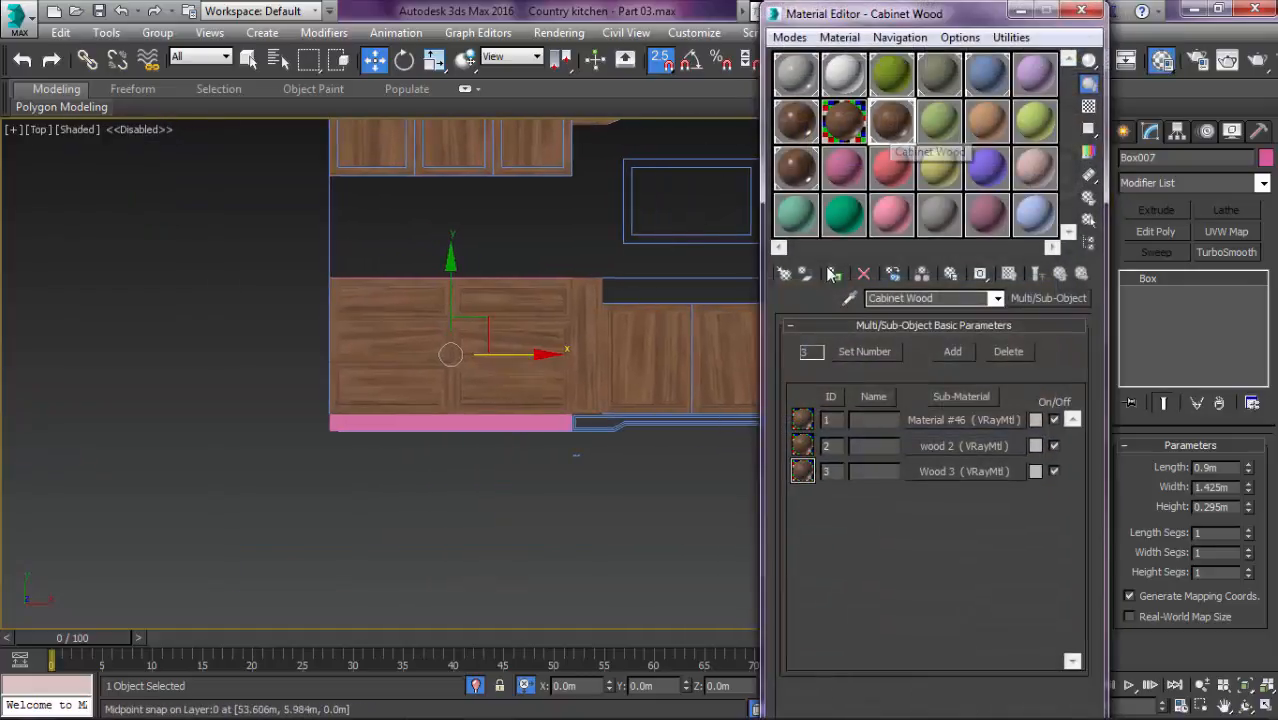
left_click(831, 274)
left_click(1079, 12)
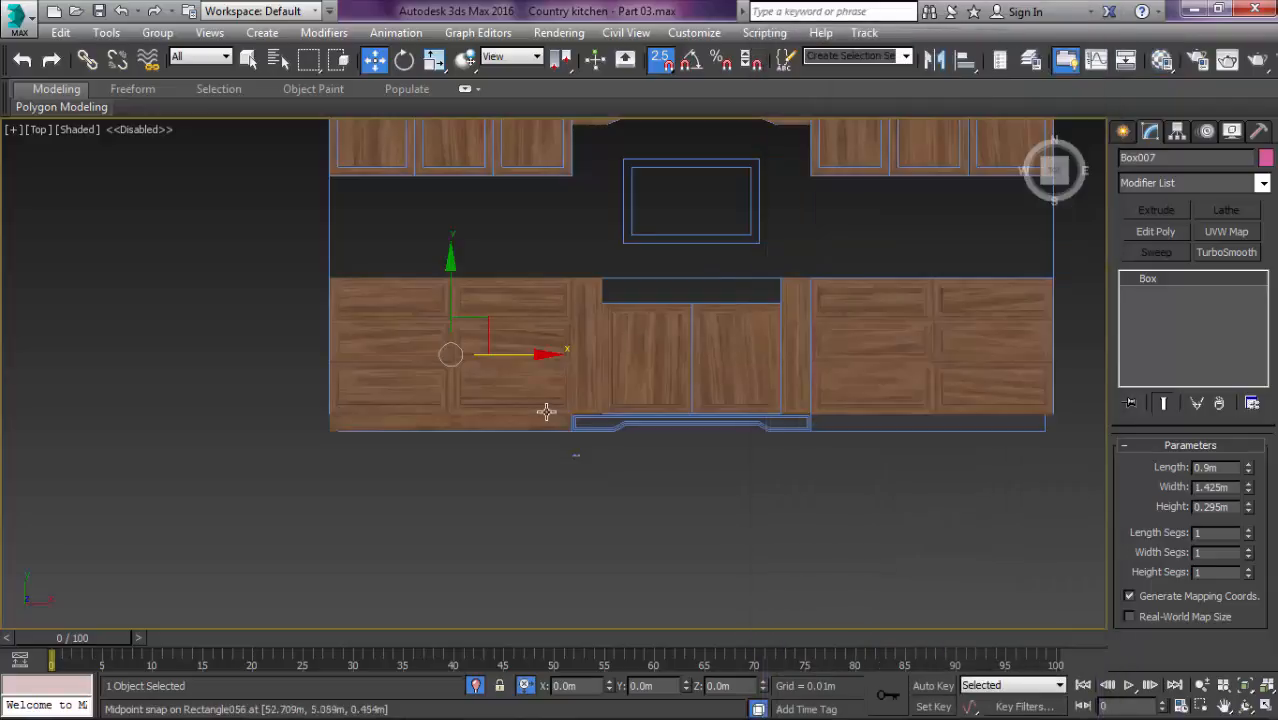
Step: Clone the left lower cabinet box as a Copy behind the right lower cabinet
scroll(545, 408, "up", 2)
middle_click_drag(451, 374, 334, 317)
mouse_move(334, 307)
left_mouse_down("shift")
mouse_move(682, 448)
mouse_move(944, 415)
left_mouse_up("shift")
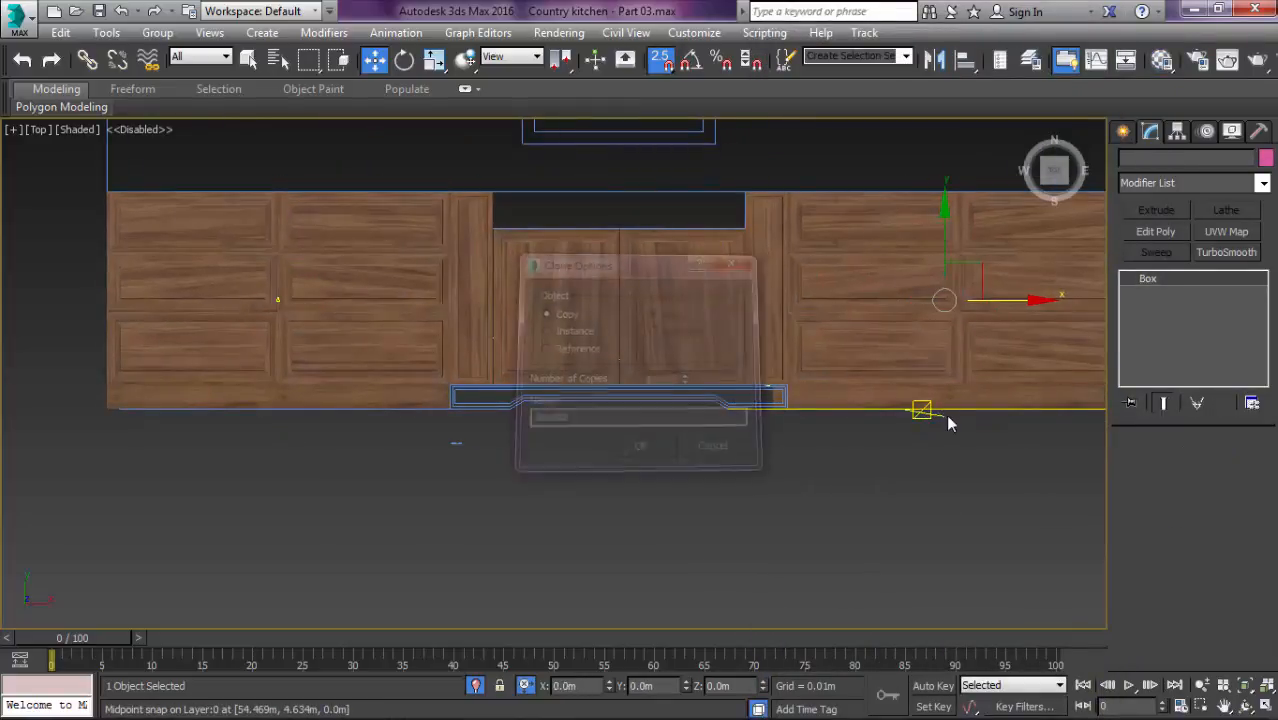
left_click(629, 430)
Step: Move the copied box sideways with vertex snapping, aligning its outer lower corner with the end of the right plinth outline
scroll(629, 430, "up", 3)
scroll(748, 469, "up", 3)
scroll(748, 469, "up", 2)
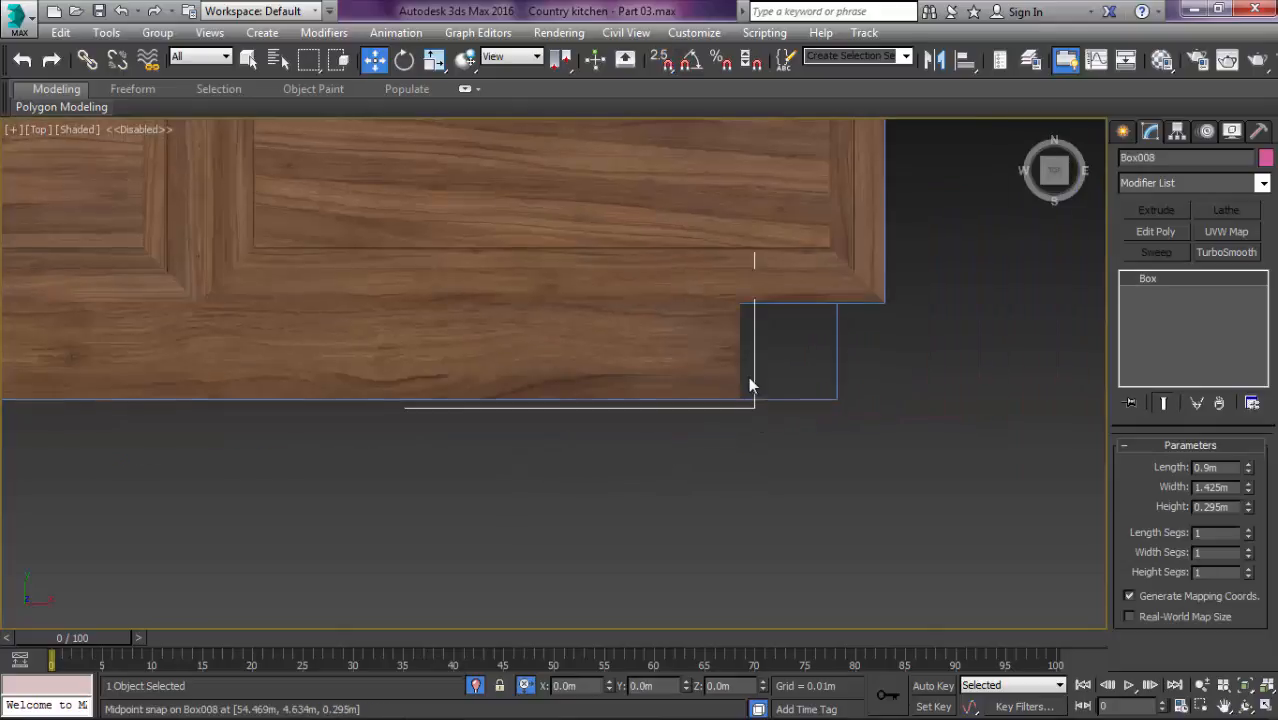
key("s")
key("F3")
mouse_move(741, 402)
left_mouse_down()
mouse_move(802, 379)
mouse_move(831, 395)
left_mouse_up()
key("F3")
scroll(828, 392, "down", 7)
middle_click_drag(560, 340, 630, 399)
middle_click_drag(716, 407, 768, 438)
scroll(954, 439, "up", 3)
key("F3")
key("F3")
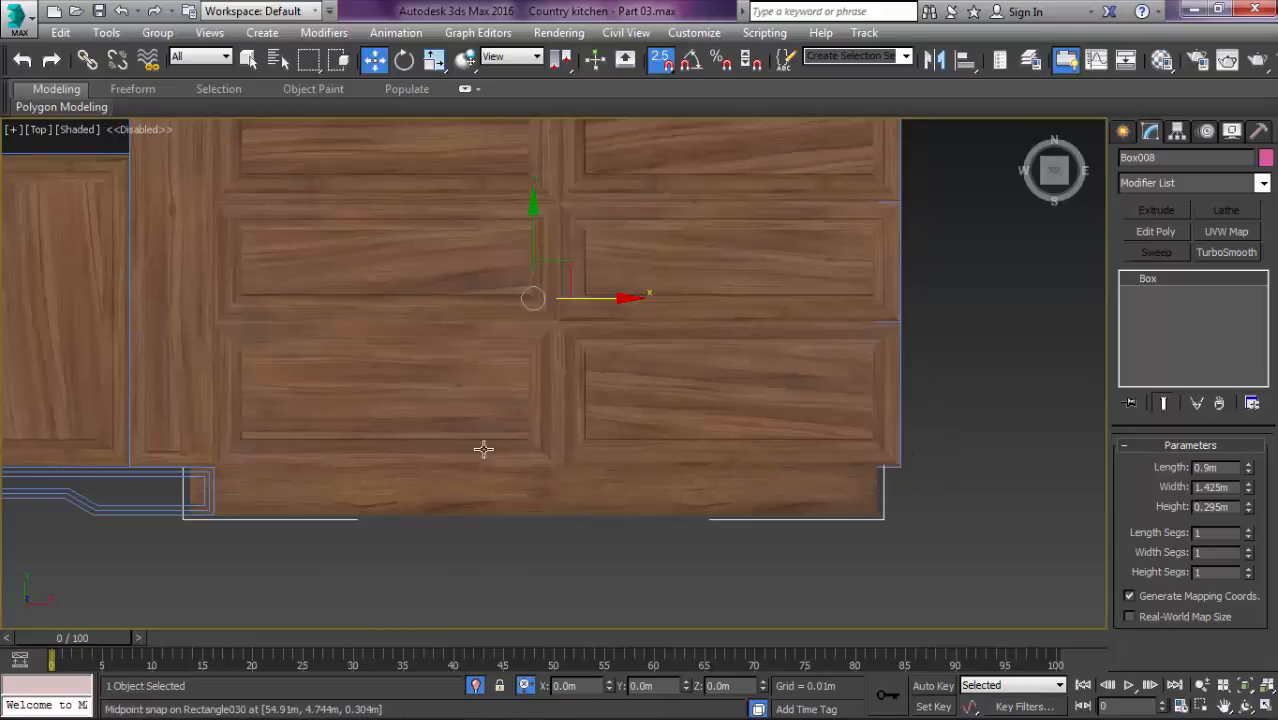
Step: Snap the copied box's inner lower corner to the pilaster-side edge of the right lower cabinet
key("F3")
scroll(191, 514, "up", 2)
scroll(191, 514, "up", 2)
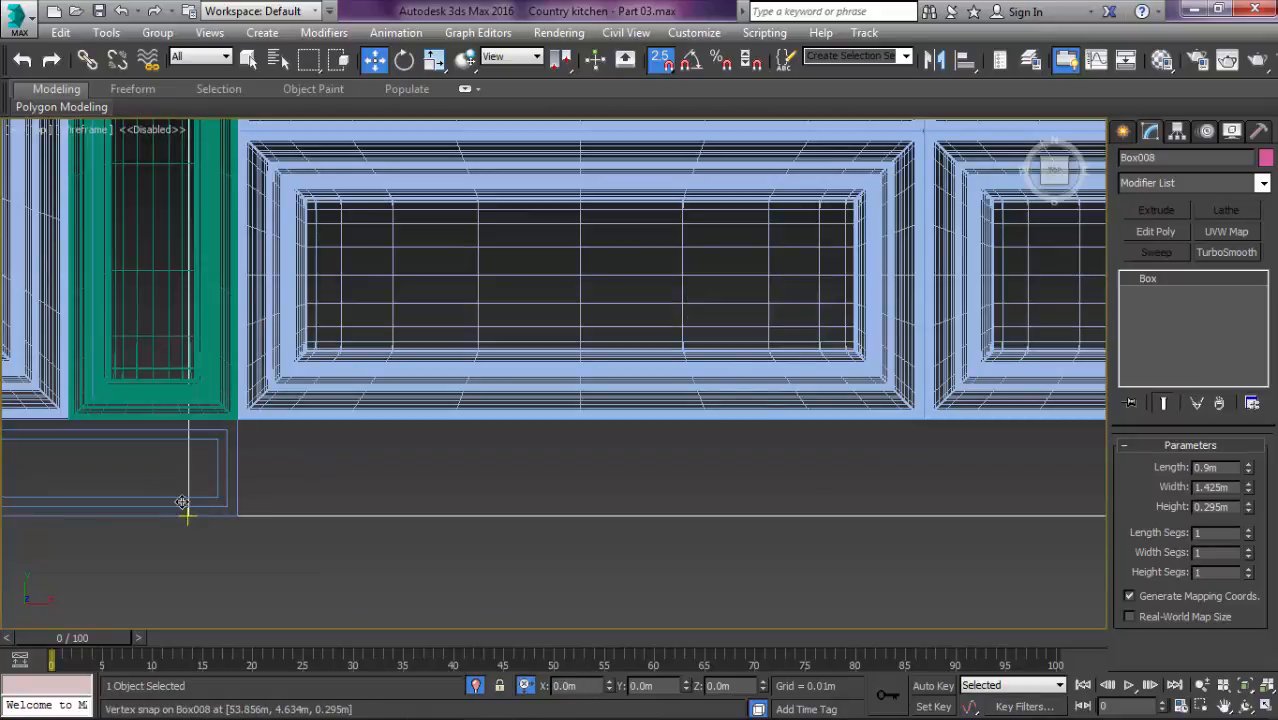
scroll(183, 491, "up", 2)
left_click_drag(264, 446, 309, 445)
key("F3")
scroll(327, 416, "down", 4)
scroll(513, 413, "down", 2)
mouse_move(513, 413)
middle_mouse_down()
mouse_move(512, 402)
mouse_move(498, 428)
middle_mouse_up()
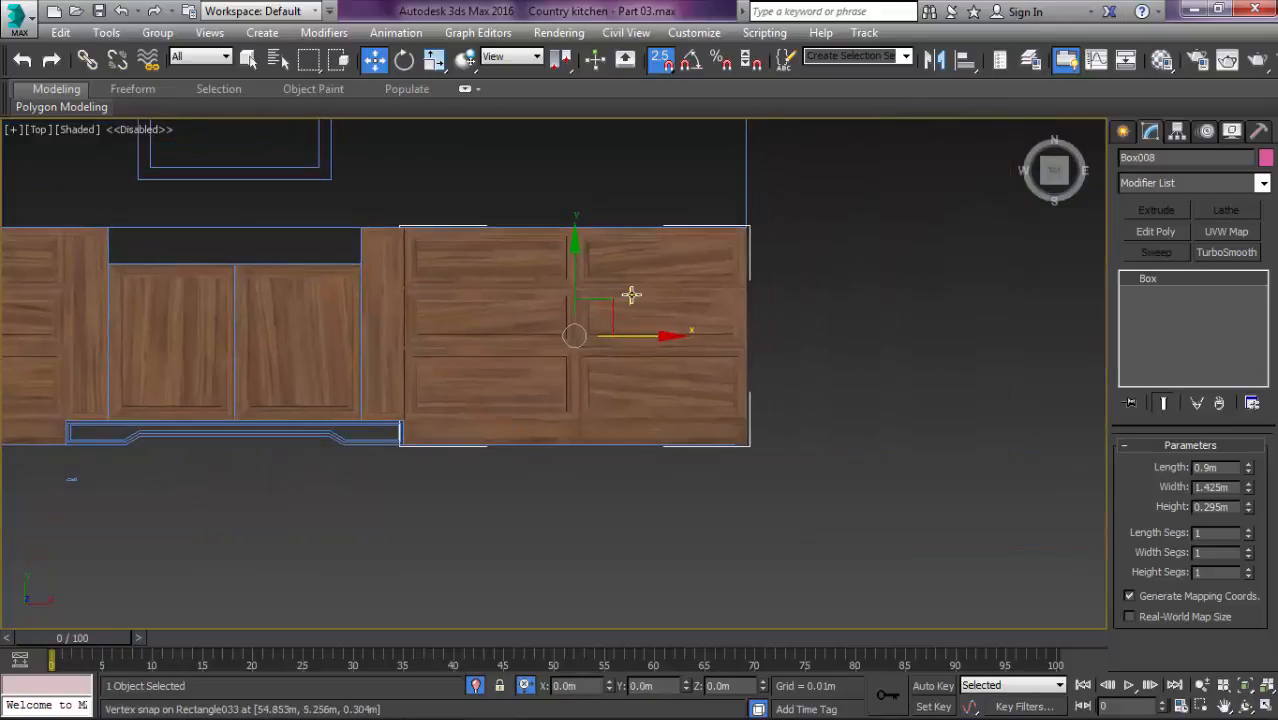
Step: Copy the right lower cabinet box straight up, snapping it to the bottom edge of the right upper cabinet
scroll(630, 294, "down", 2)
middle_click_drag(610, 308, 711, 365)
middle_click_drag(558, 408, 392, 534)
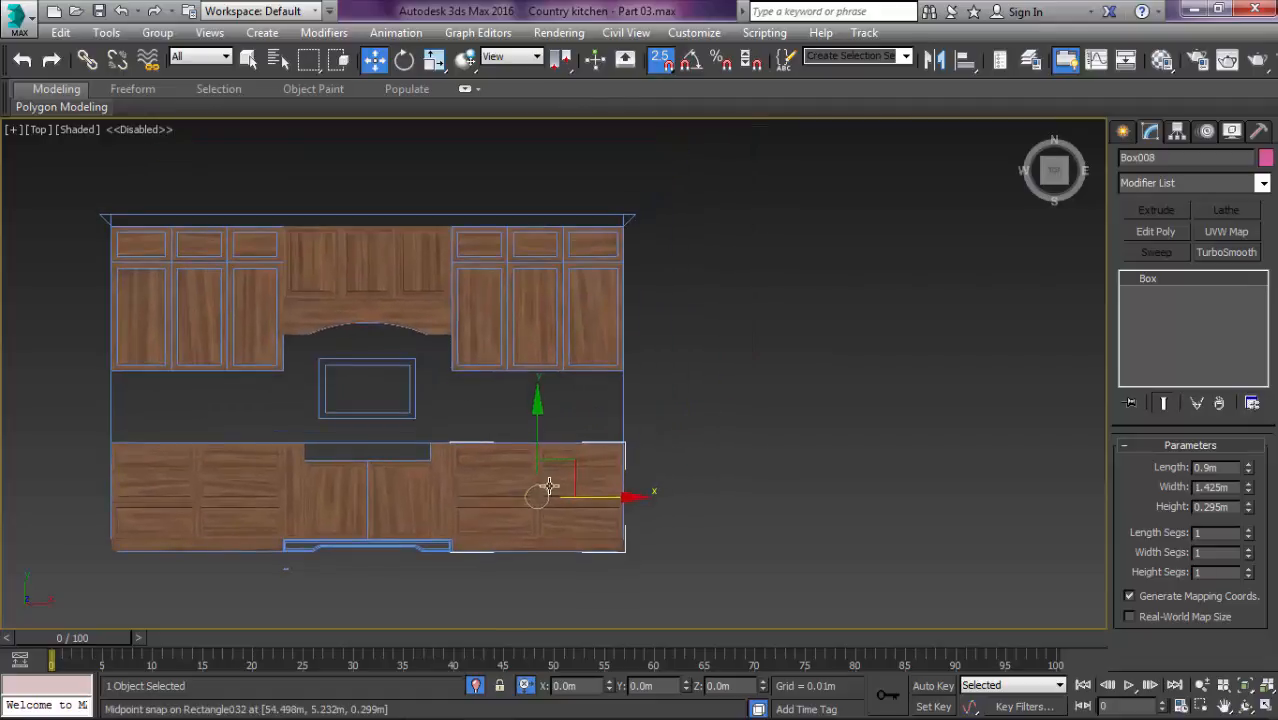
mouse_move(537, 450)
left_mouse_down("shift")
mouse_move(613, 361)
mouse_move(632, 308)
left_mouse_up("shift")
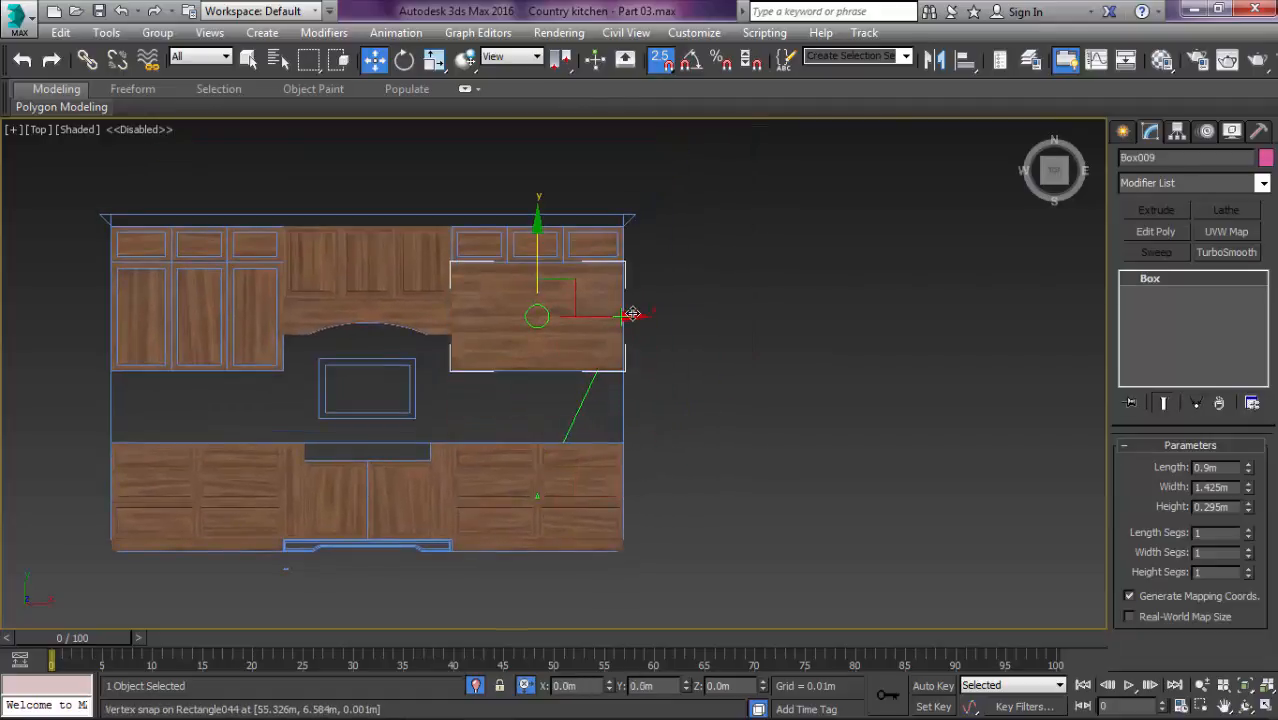
key("Return")
Step: Add Edit Poly to the upper box and move its upper vertices to the top edge of the right upper cabinet doors
scroll(635, 286, "up", 5)
middle_click_drag(595, 234, 609, 434)
scroll(609, 434, "up", 3)
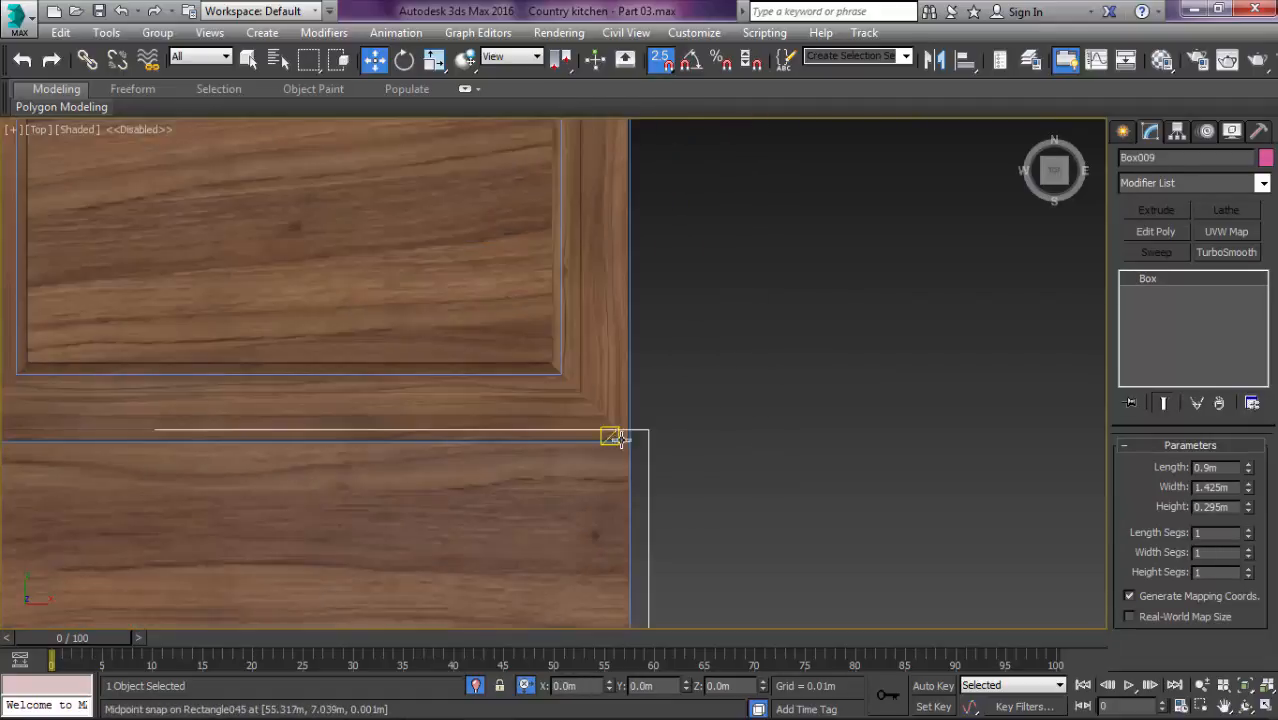
scroll(622, 442, "down", 2)
scroll(622, 442, "up", 1)
left_click(1155, 231)
scroll(901, 302, "down", 5)
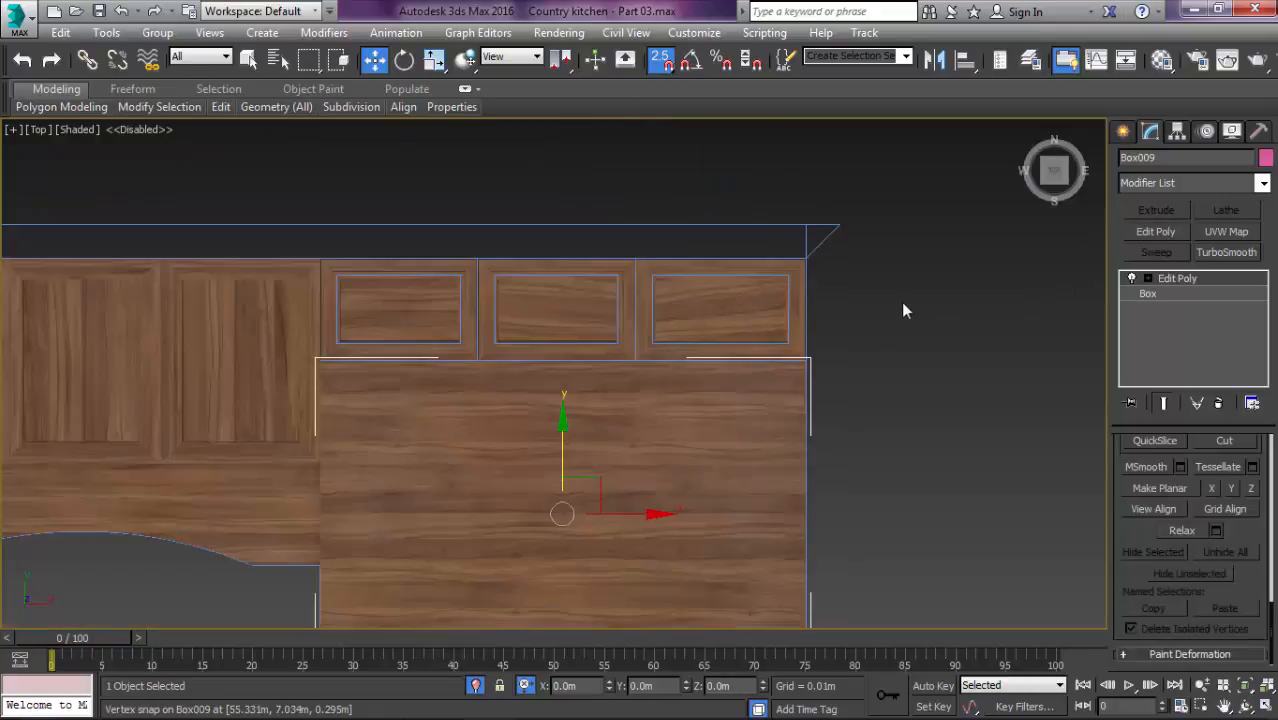
scroll(506, 294, "up", 5)
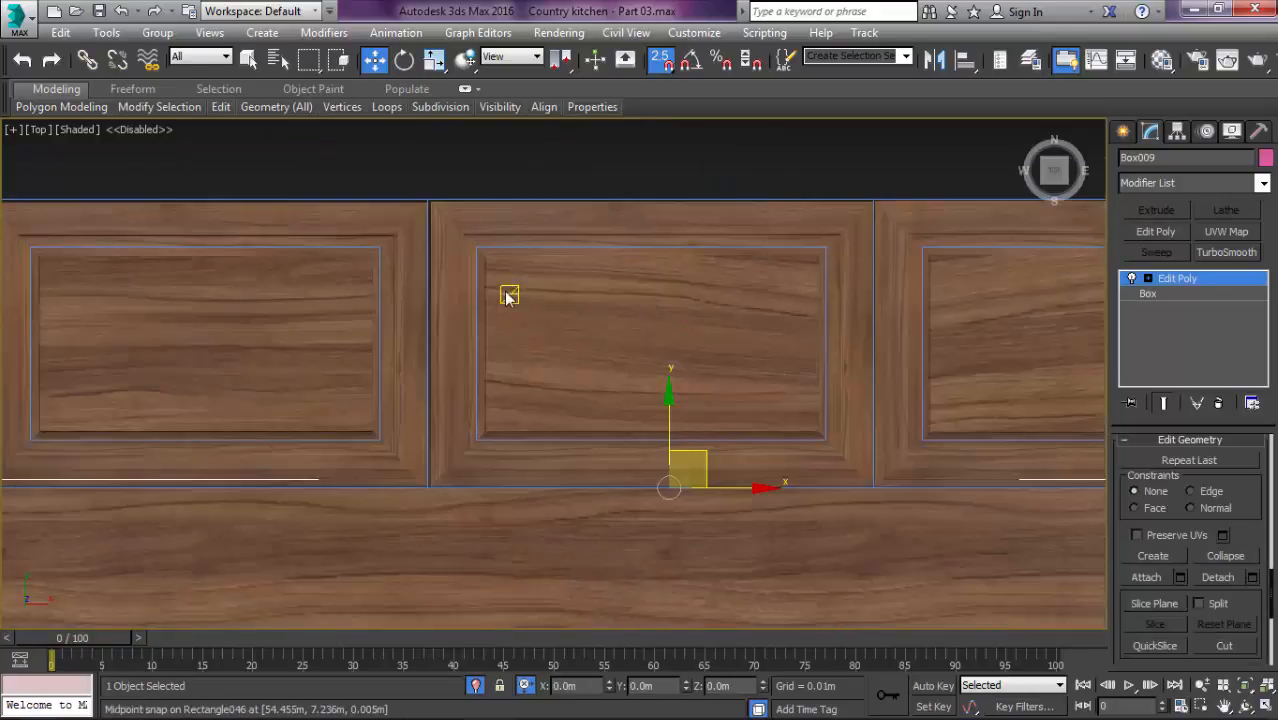
key("F3")
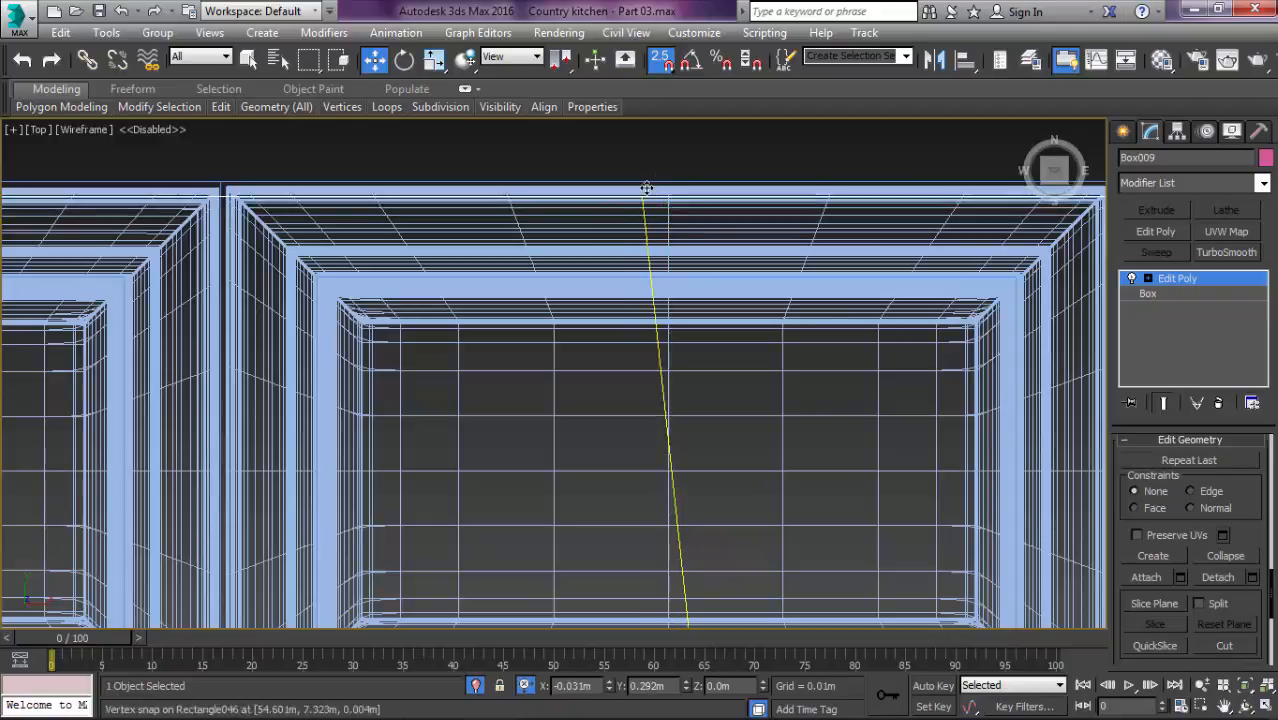
scroll(476, 396, "down", 6)
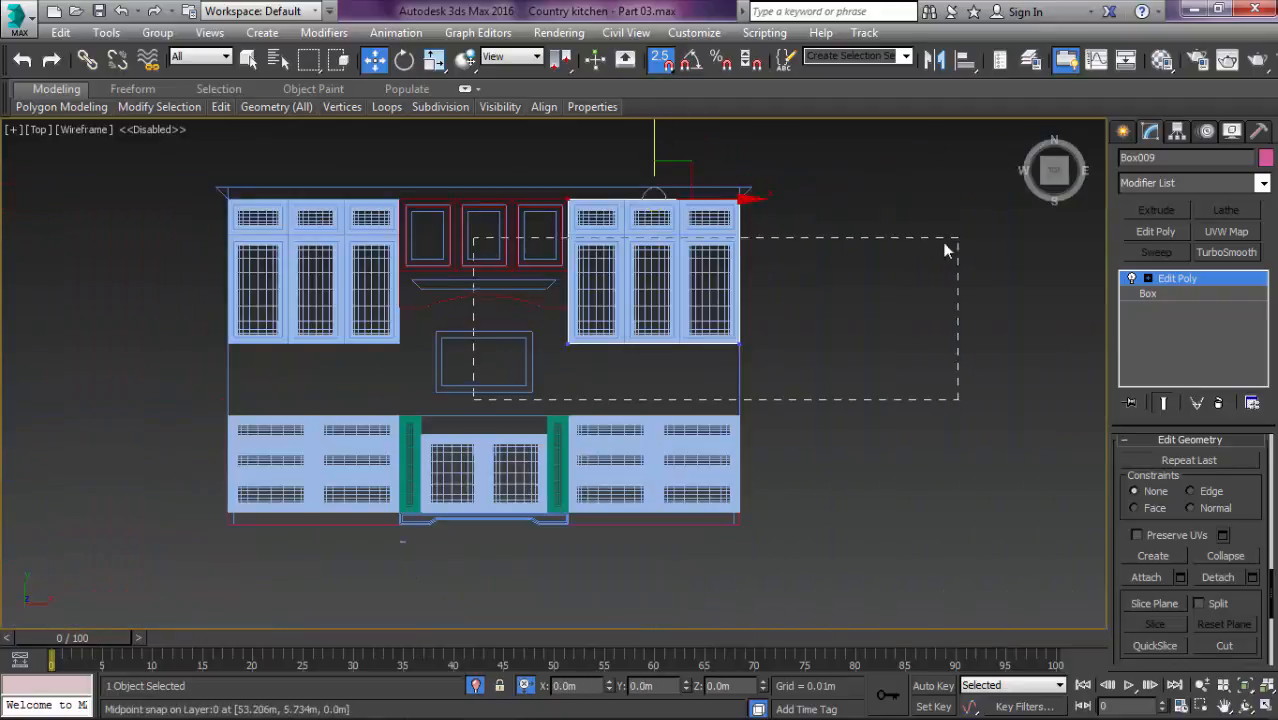
scroll(470, 396, "up", 10)
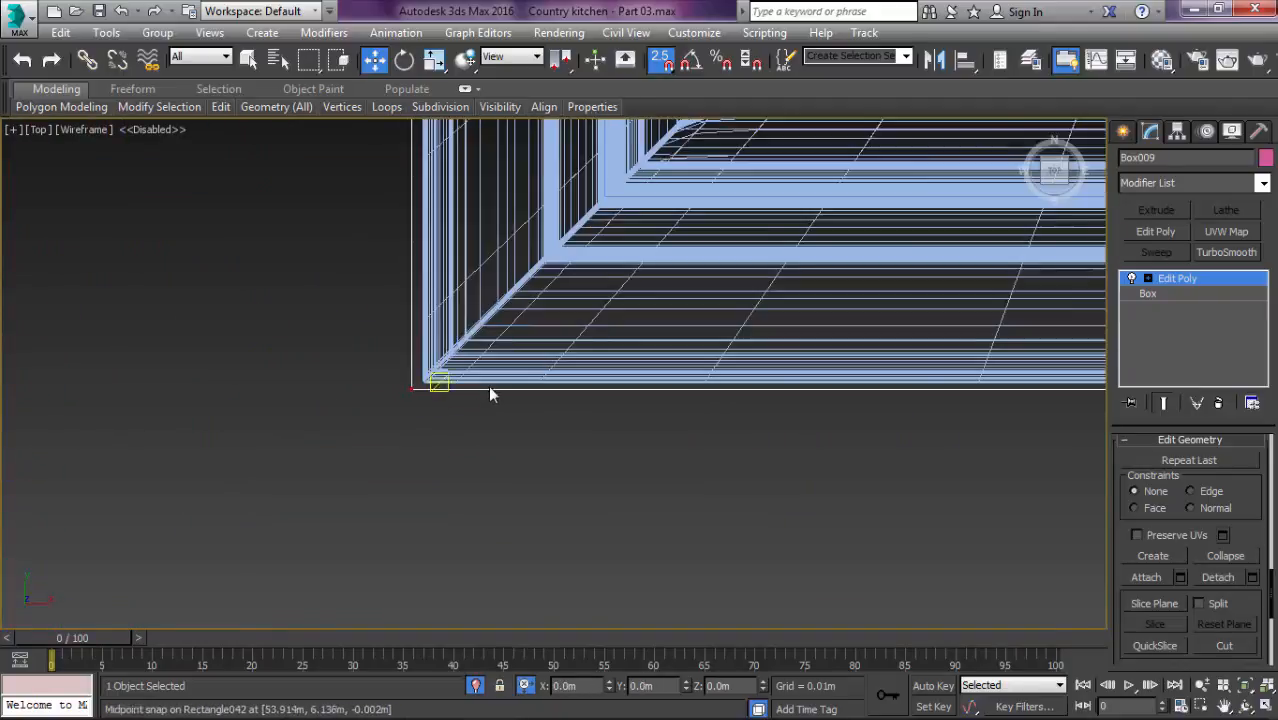
scroll(490, 394, "down", 10)
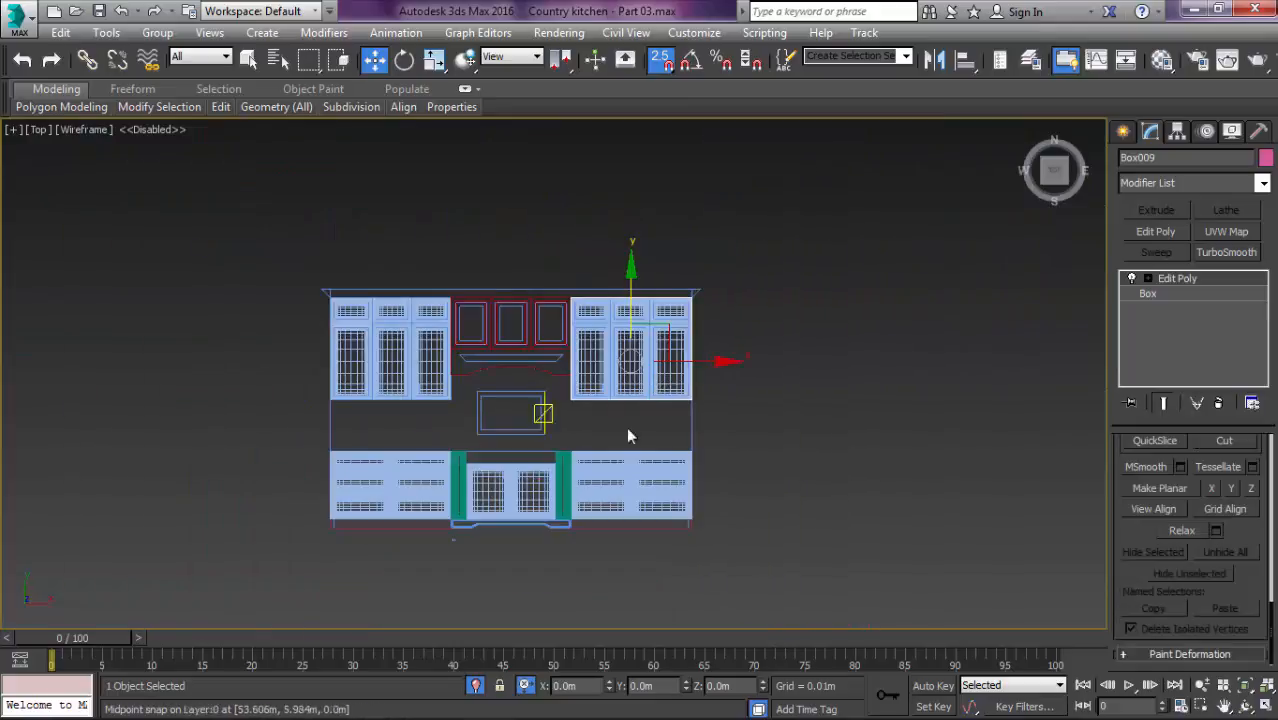
Step: Copy the right upper carcass box across to sit behind the left upper cabinet doors
key("f")
scroll(656, 417, "down", 4)
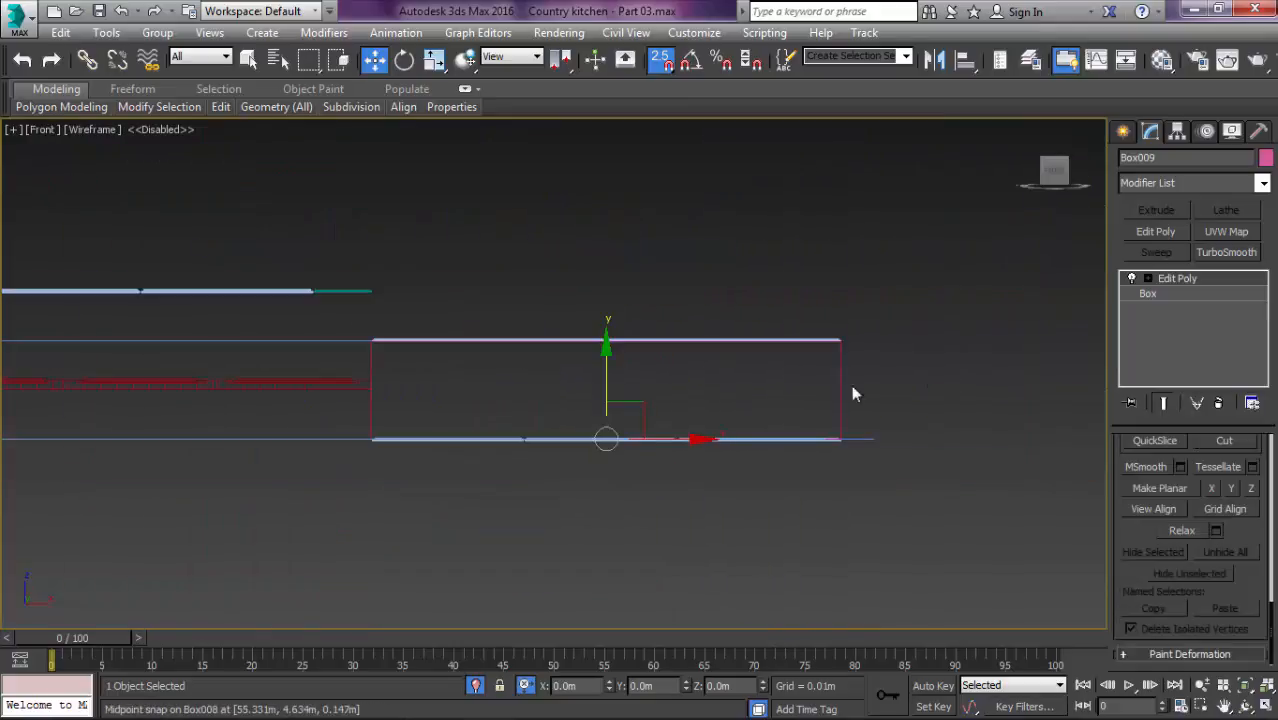
key("F3")
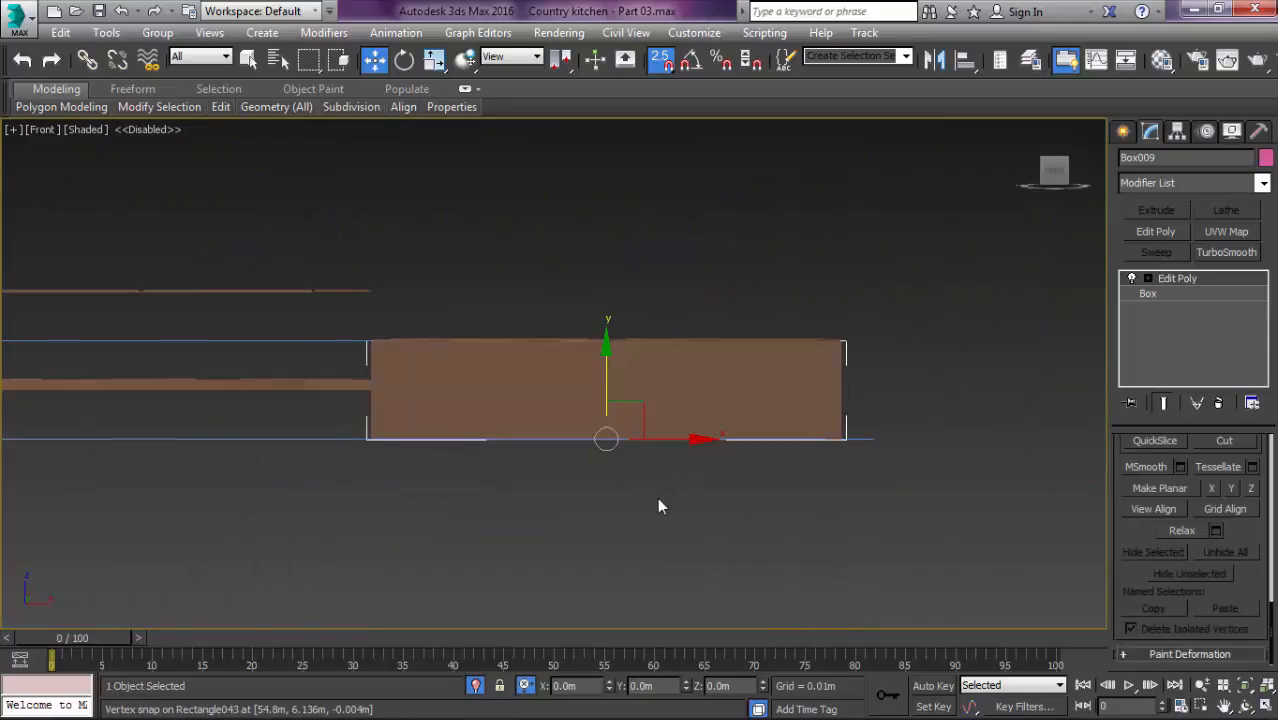
double_click(648, 685)
middle_click_drag(540, 560, 576, 556, "alt")
scroll(576, 556, "up", 8)
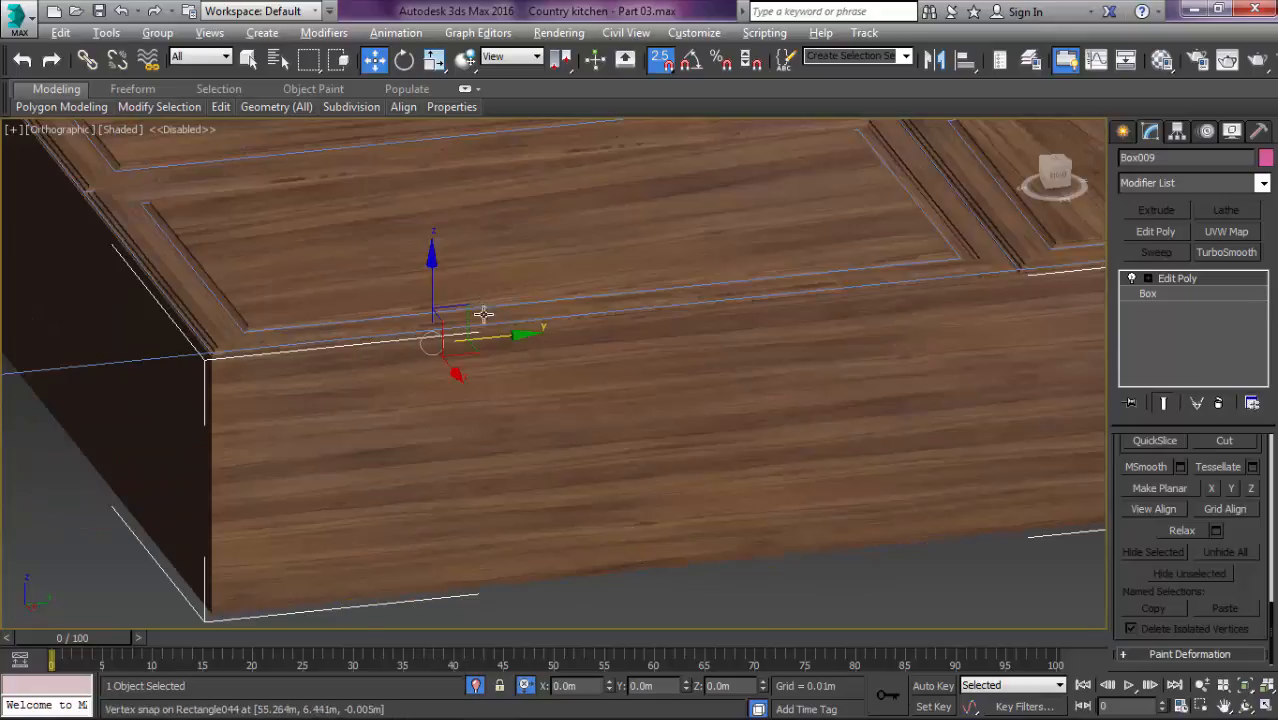
key("t")
middle_click_drag(741, 431, 1000, 406)
scroll(914, 389, "down", 3)
mouse_move(1048, 412)
left_mouse_down("shift")
mouse_move(800, 410)
mouse_move(502, 508)
mouse_move(491, 497)
left_mouse_up("shift")
key("Return")
scroll(594, 371, "up", 6)
scroll(600, 399, "down", 2)
middle_click_drag(602, 404, 538, 406)
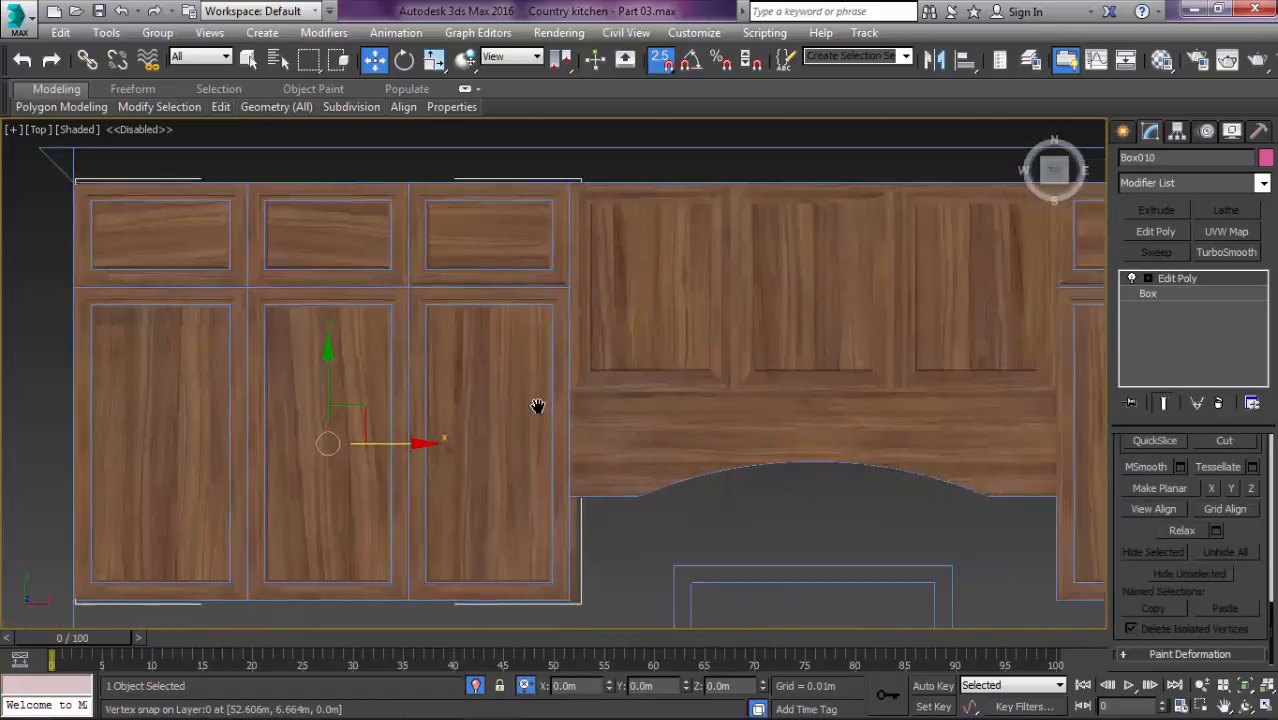
Step: Isolate the arched central upper panel and display its back in the Bottom view with shaded edged faces
scroll(630, 465, "down", 4)
left_click(605, 374)
key("alt+q")
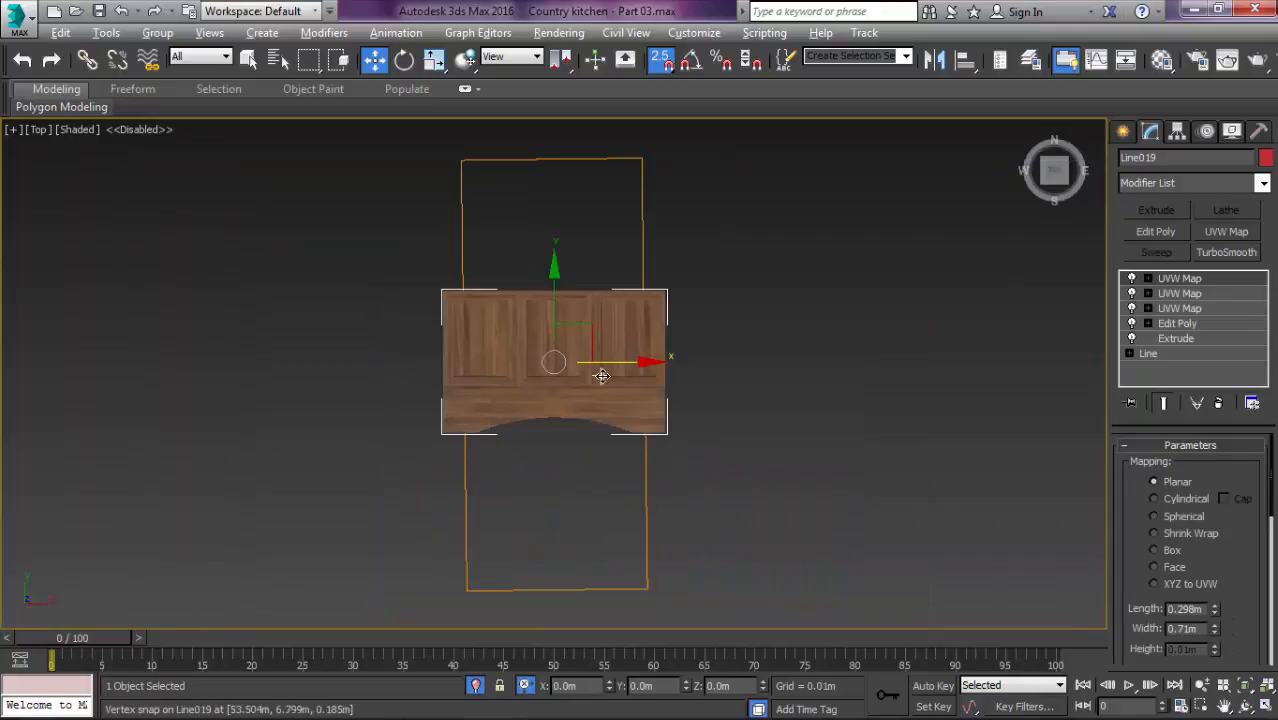
key("f")
key("v")
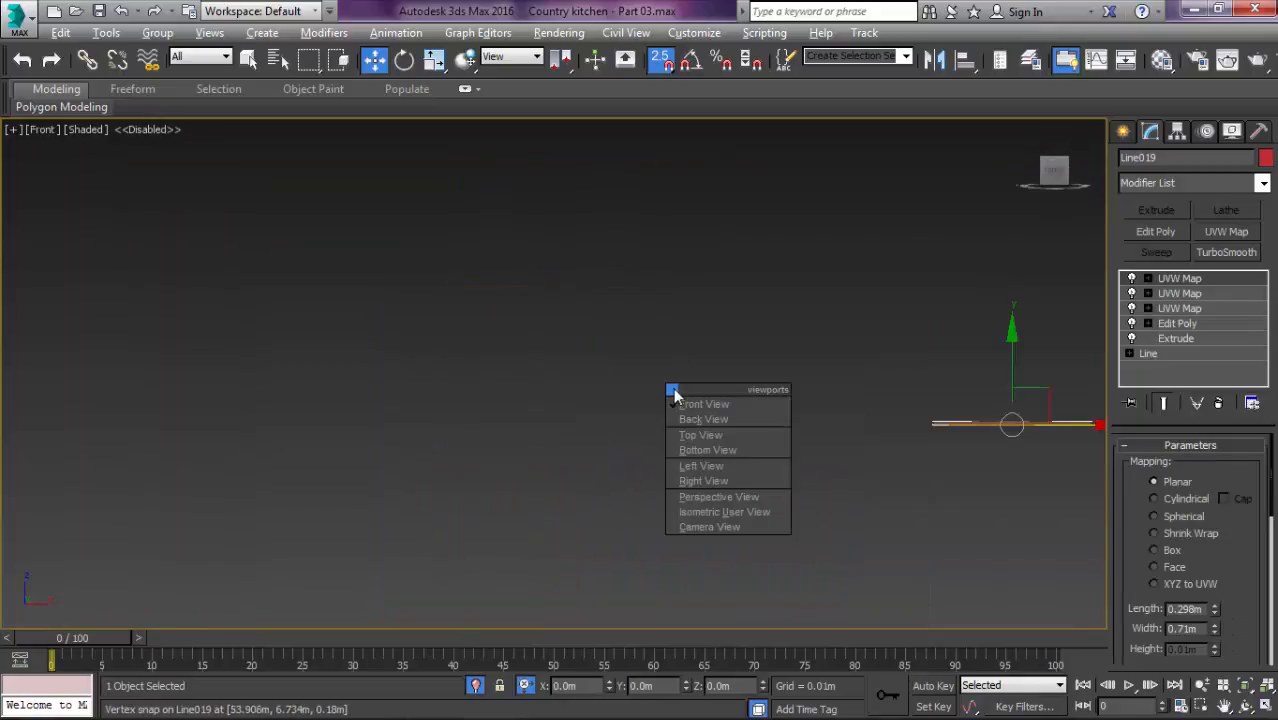
key("b")
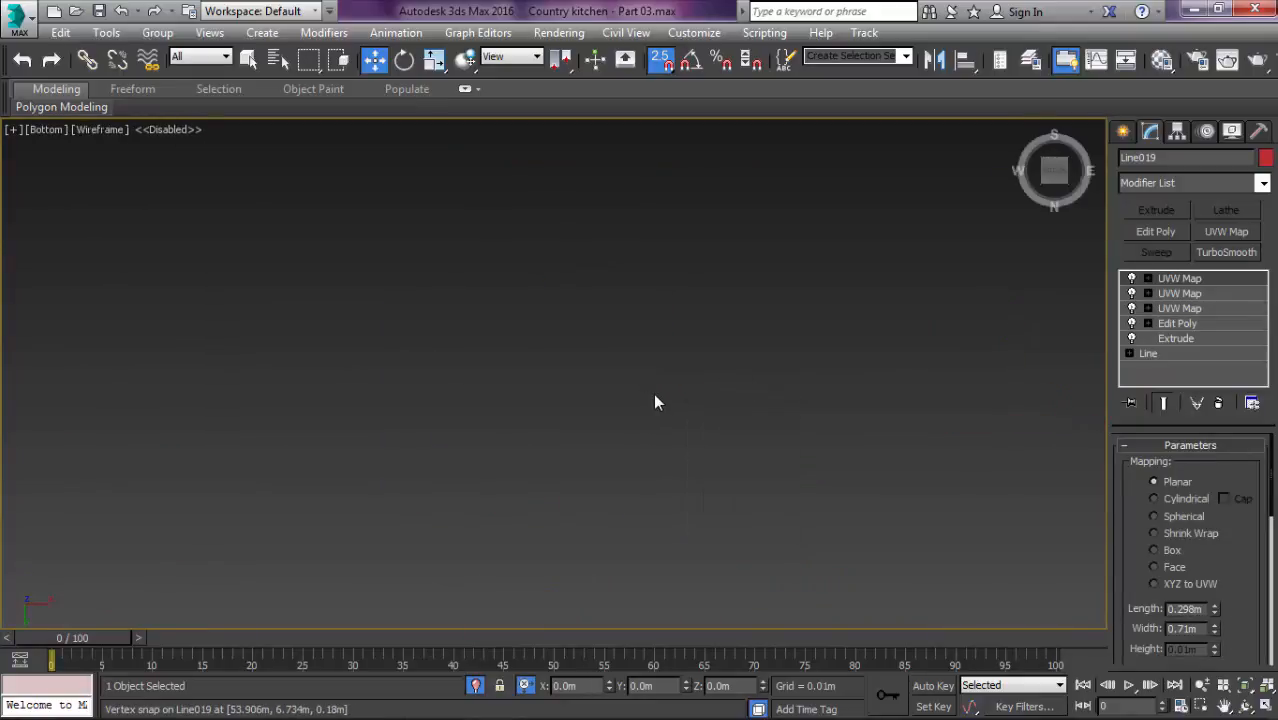
key("t")
key("F3")
scroll(650, 345, "up", 5)
middle_click_drag(642, 355, 562, 217, "alt")
key("v")
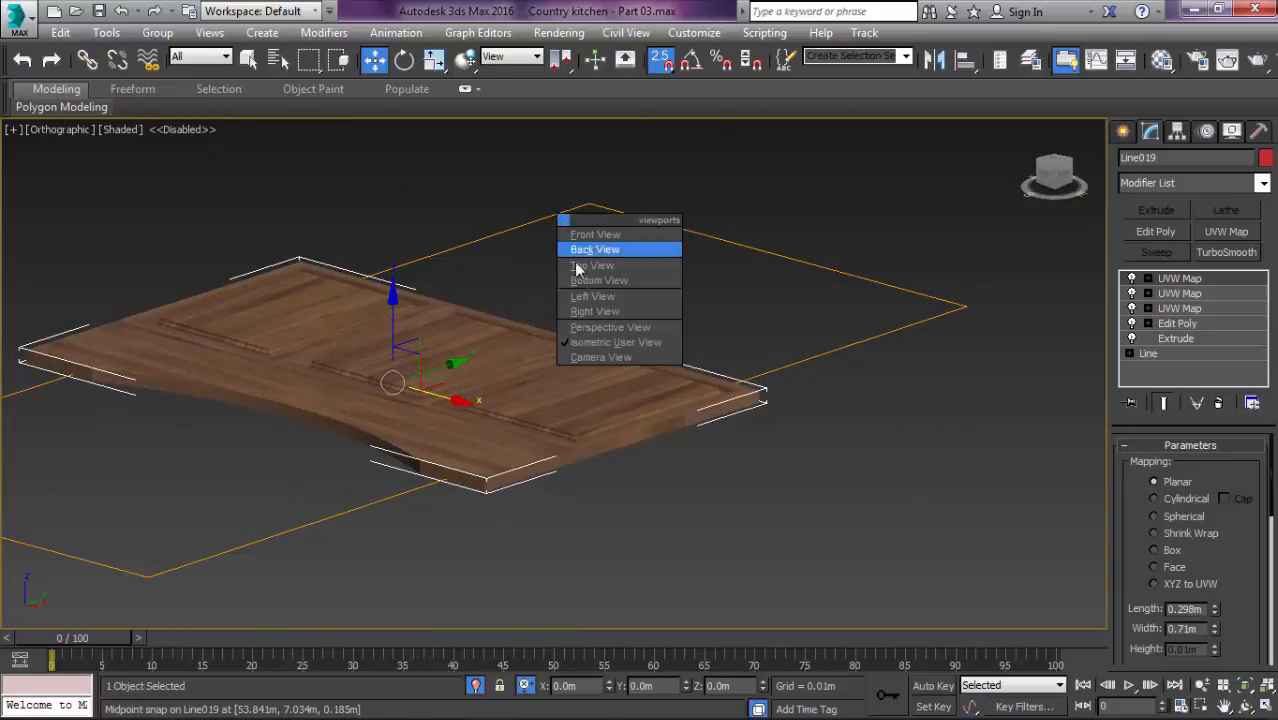
left_click(600, 281)
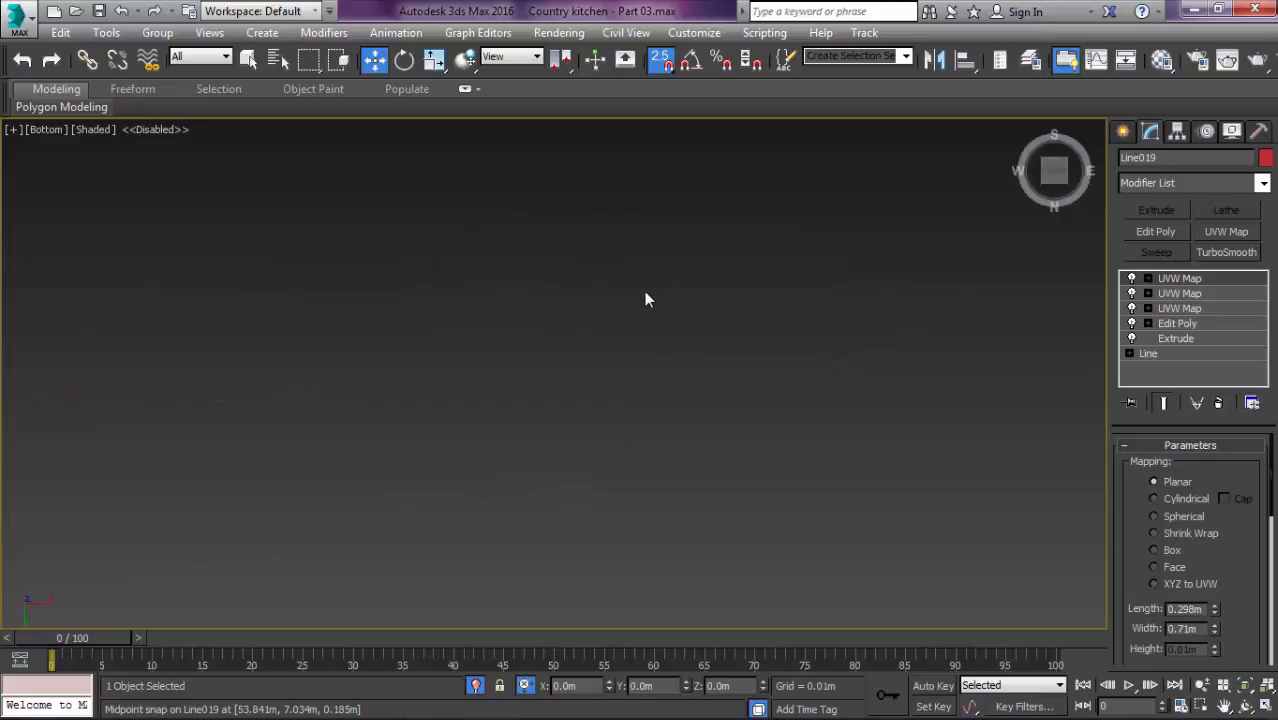
key("z")
scroll(688, 380, "up", 4)
key("F4")
mouse_move(704, 362)
middle_mouse_down()
mouse_move(753, 345)
mouse_move(784, 358)
middle_mouse_up()
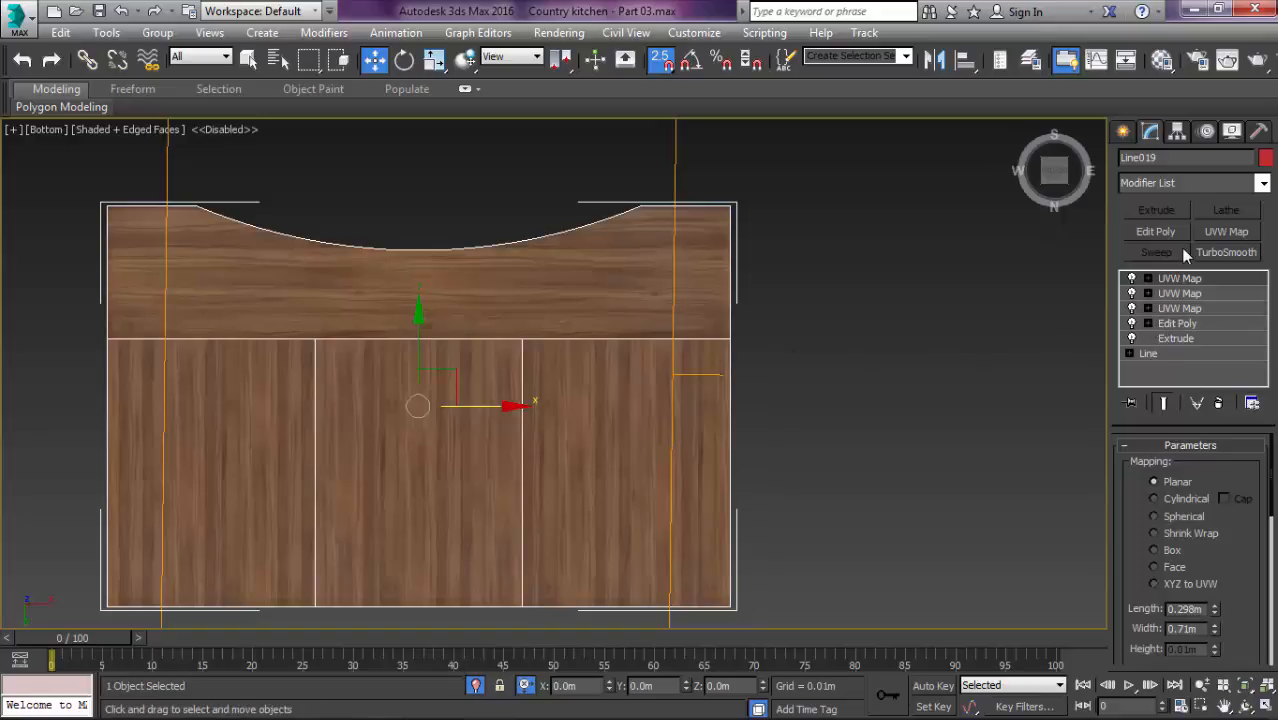
Step: In the panel's Edit Poly, turn the slice plane upright and slice just inside one outer side edge
left_click(1190, 324)
middle_click_drag(701, 348, 640, 319)
key("2")
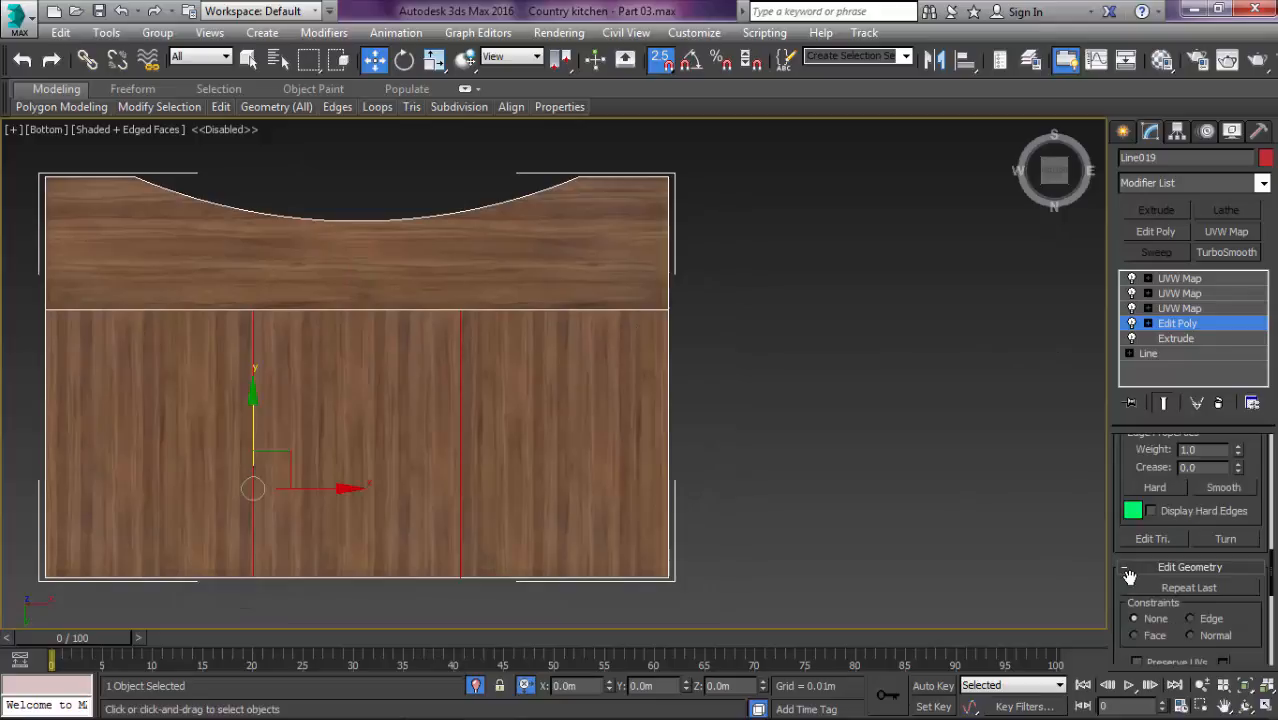
scroll(1164, 634, "down", 5)
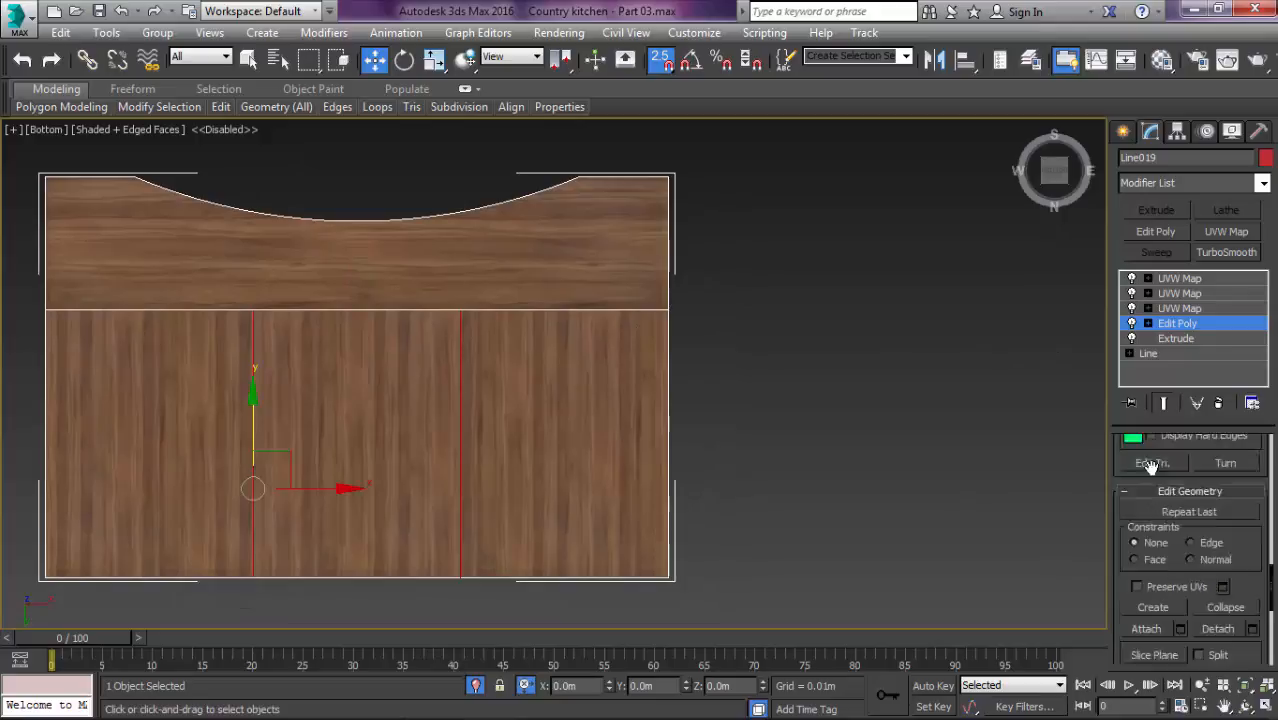
left_click(1155, 531)
key("F3")
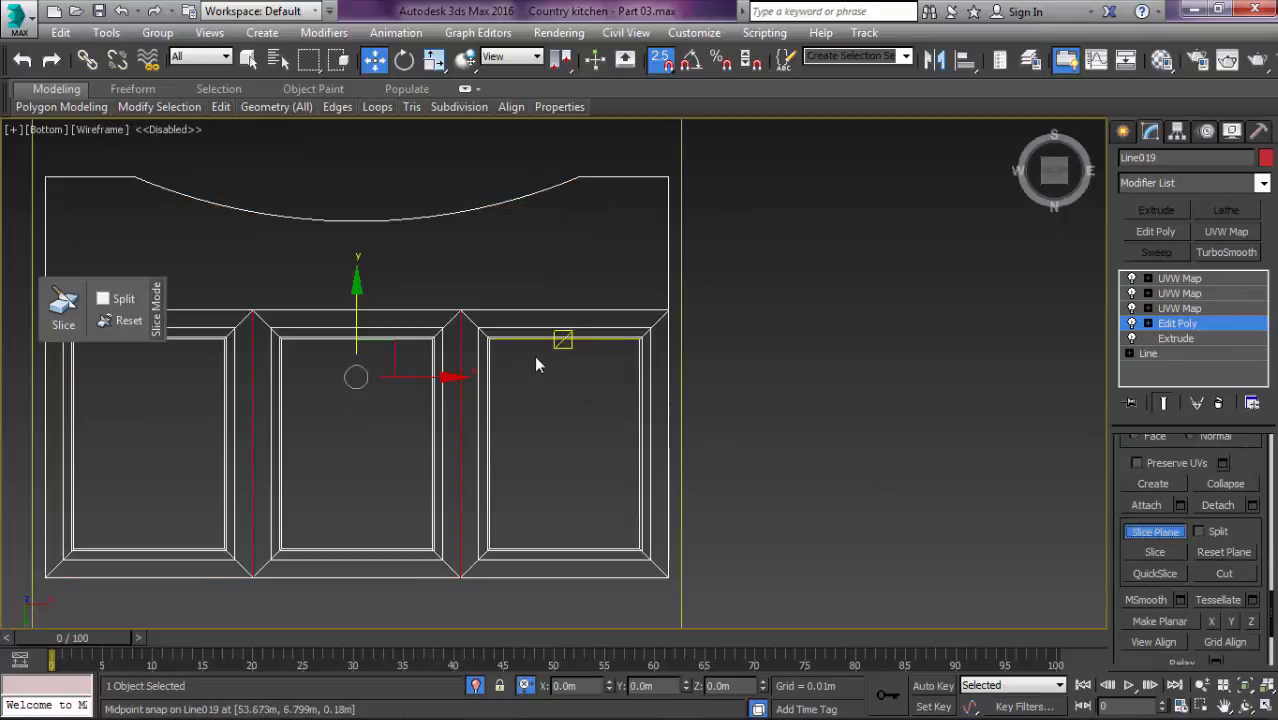
scroll(545, 365, "down", 3)
key("e")
left_click_drag(487, 371, 731, 398)
key("w")
scroll(703, 382, "up", 6)
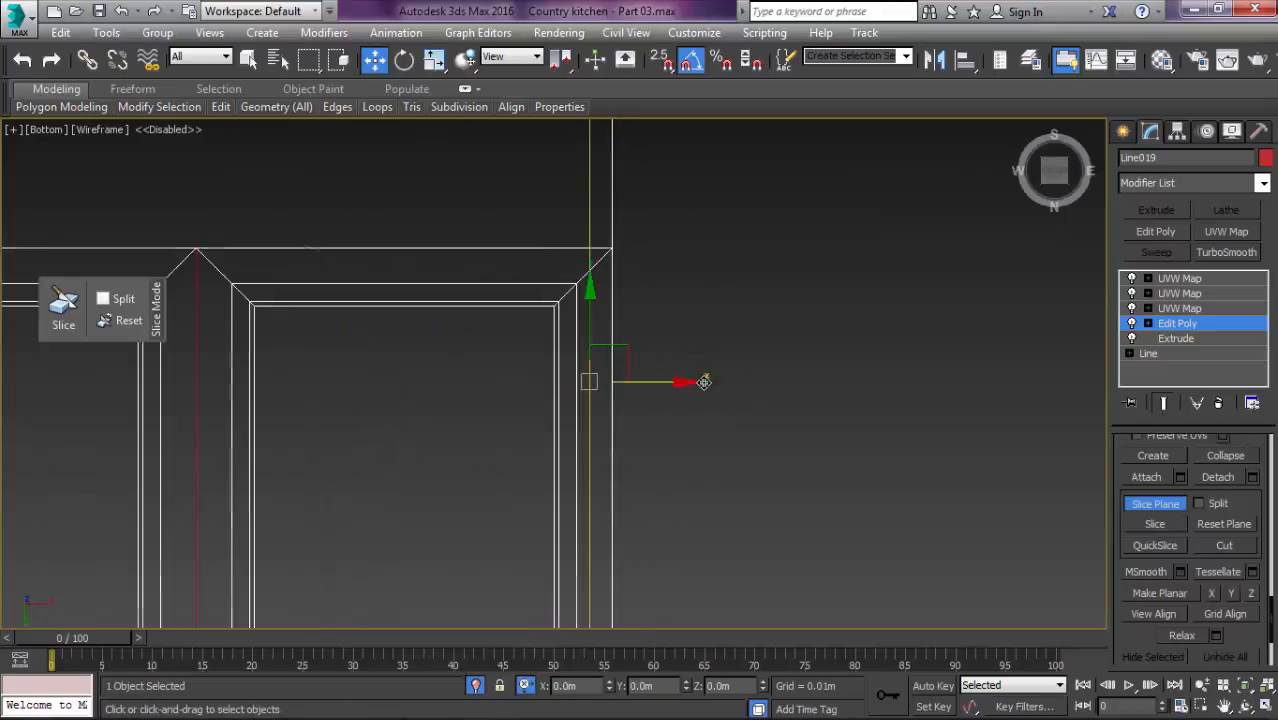
left_click_drag(624, 379, 632, 379)
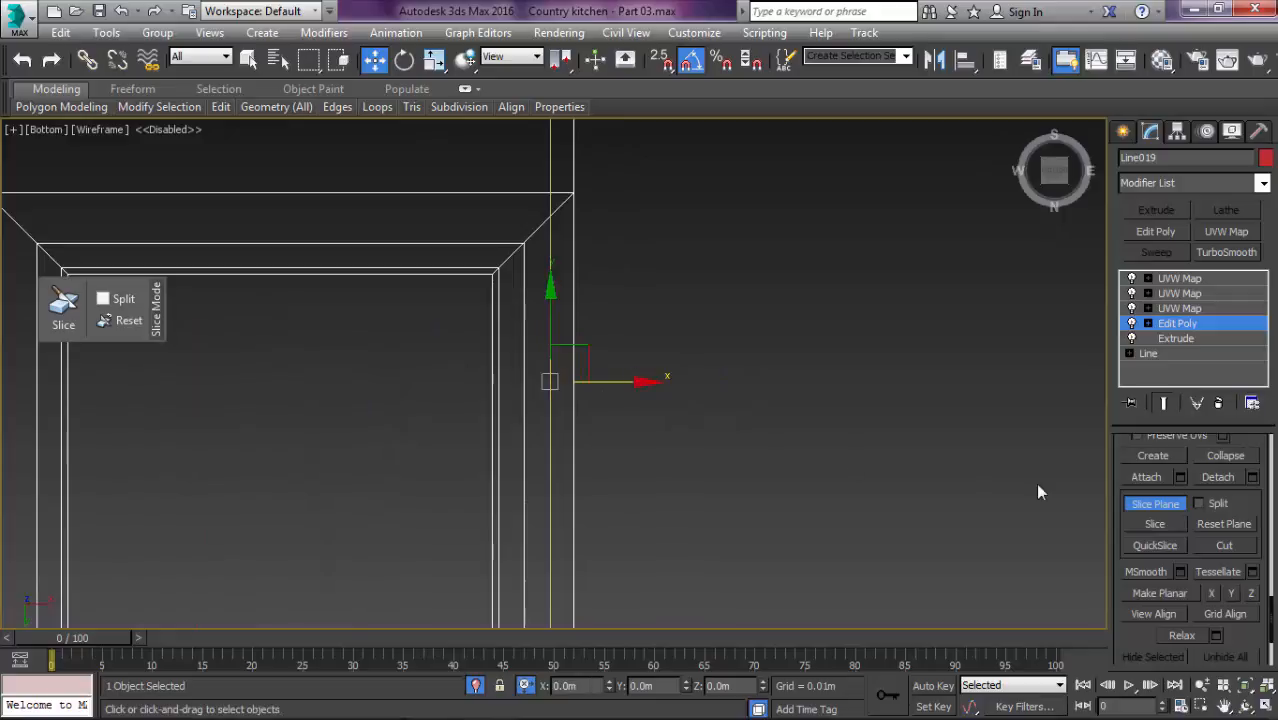
left_click(1154, 524)
Step: Move the upright slice plane to the panel's opposite side and slice just inside that outer edge
scroll(740, 432, "down", 6)
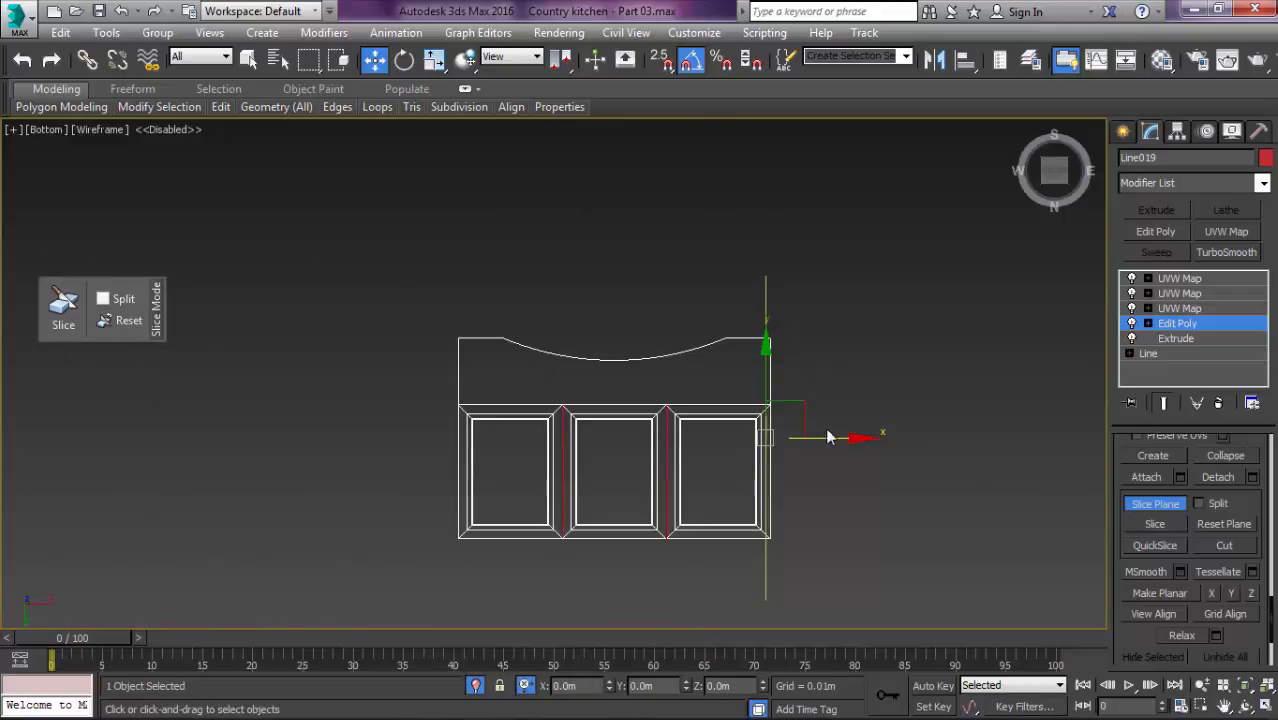
left_click_drag(822, 438, 495, 453)
right_click(767, 415)
scroll(462, 449, "up", 6)
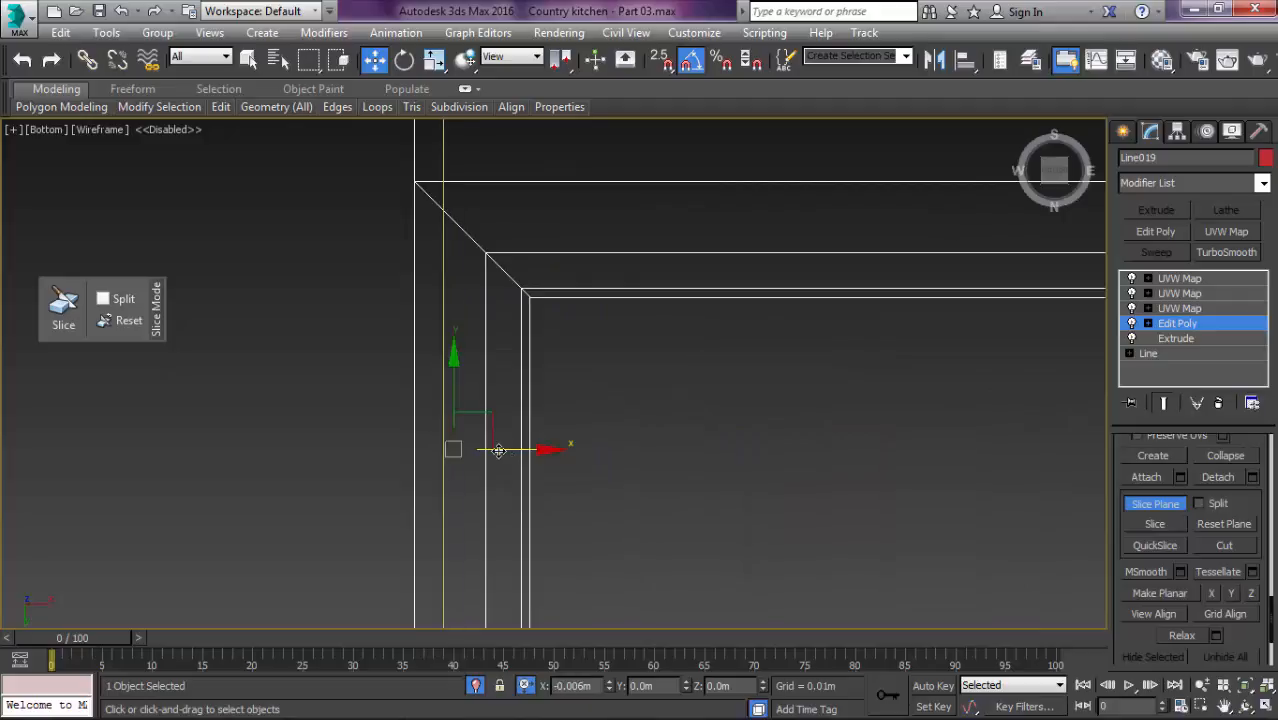
scroll(625, 270, "down", 6)
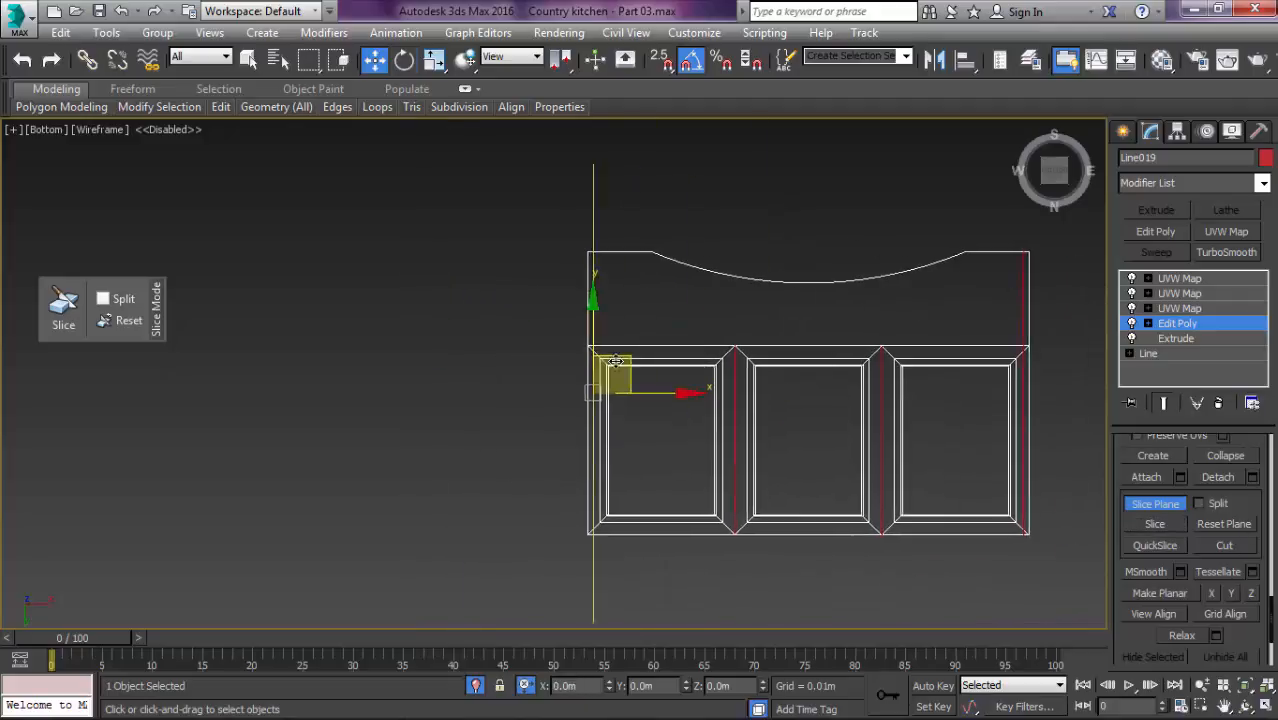
Step: Turn the slice plane horizontal and slice just inside the panel's straight edge opposite the arch
key("e")
left_click_drag(650, 348, 727, 391)
key("w")
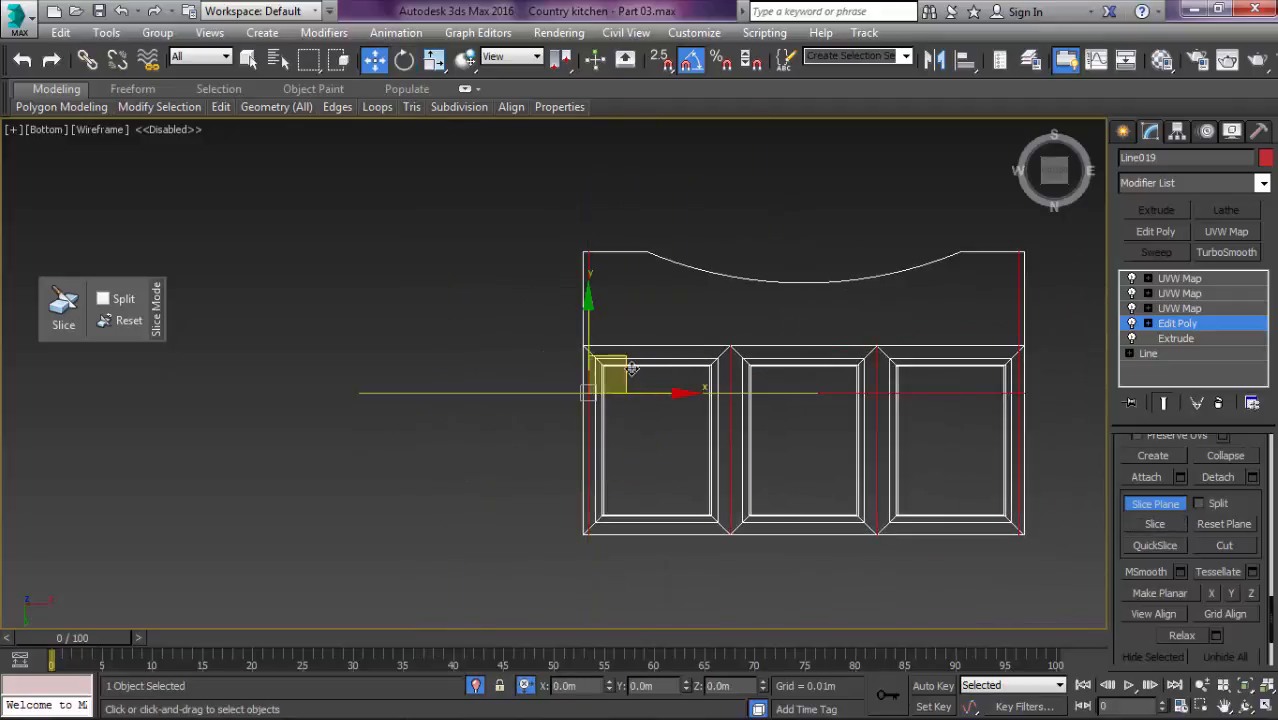
left_click_drag(630, 371, 690, 531)
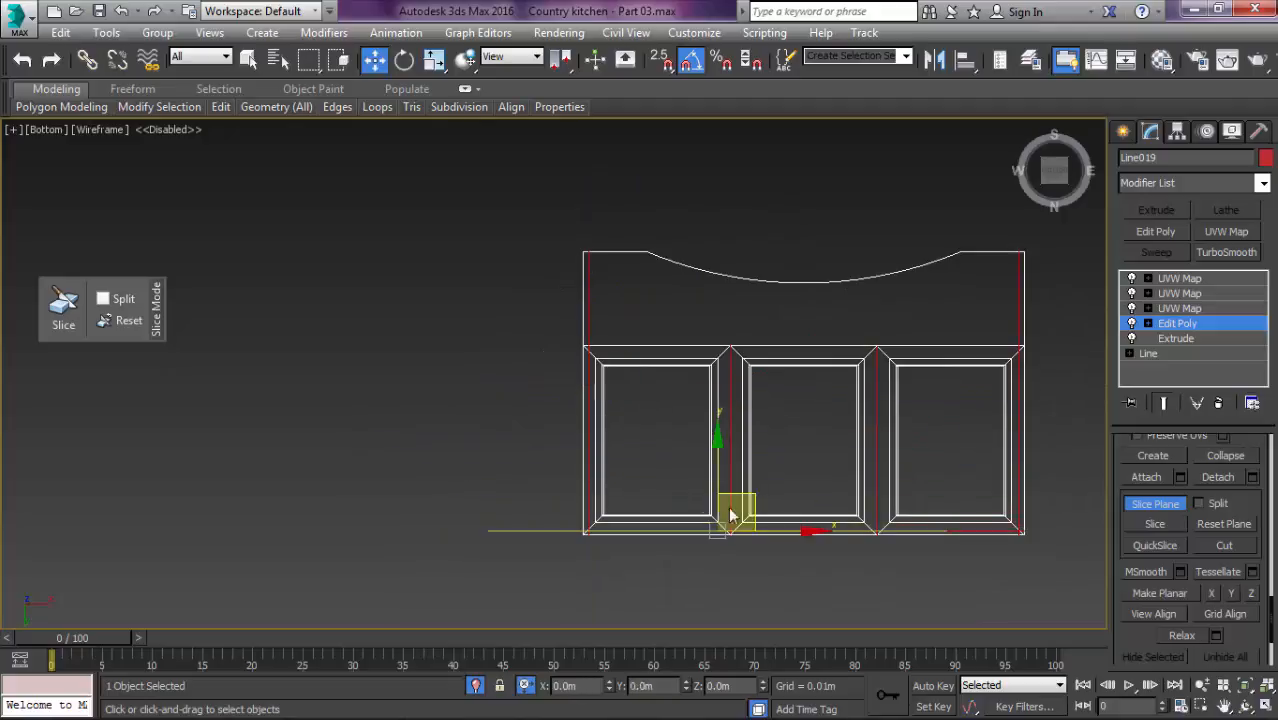
scroll(513, 563, "up", 5)
scroll(513, 565, "up", 2)
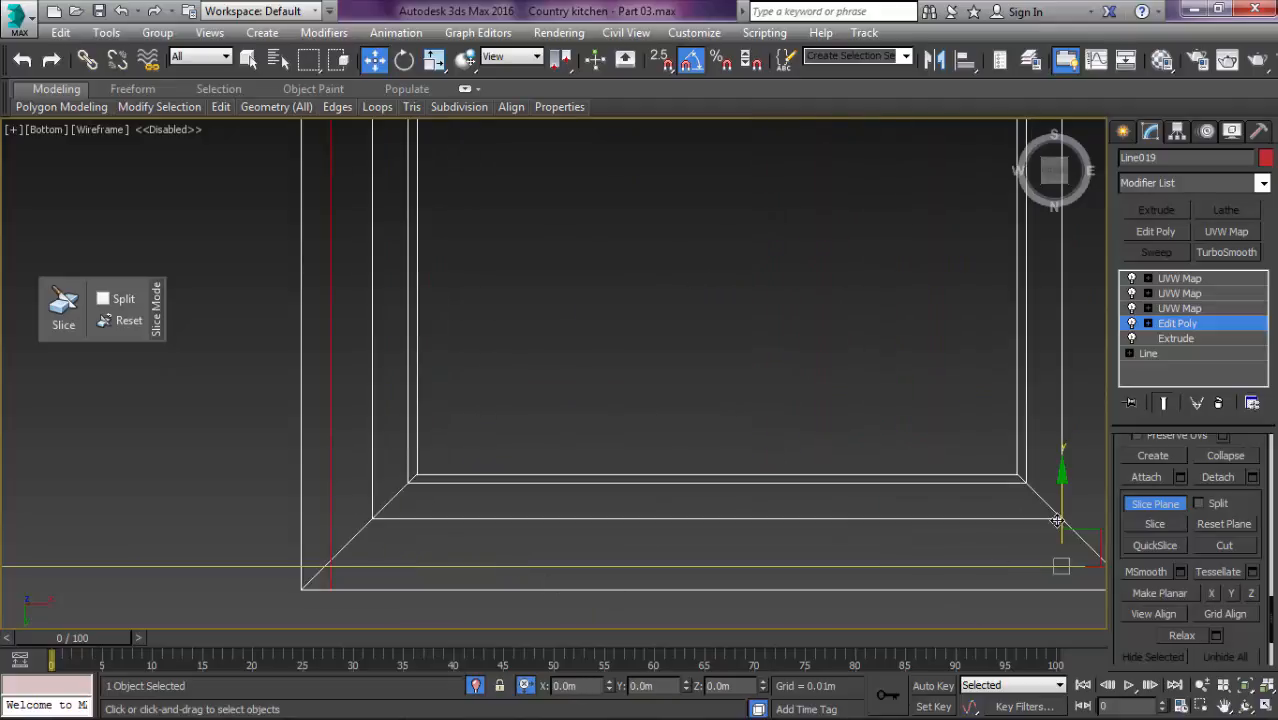
left_click_drag(1059, 518, 1063, 516)
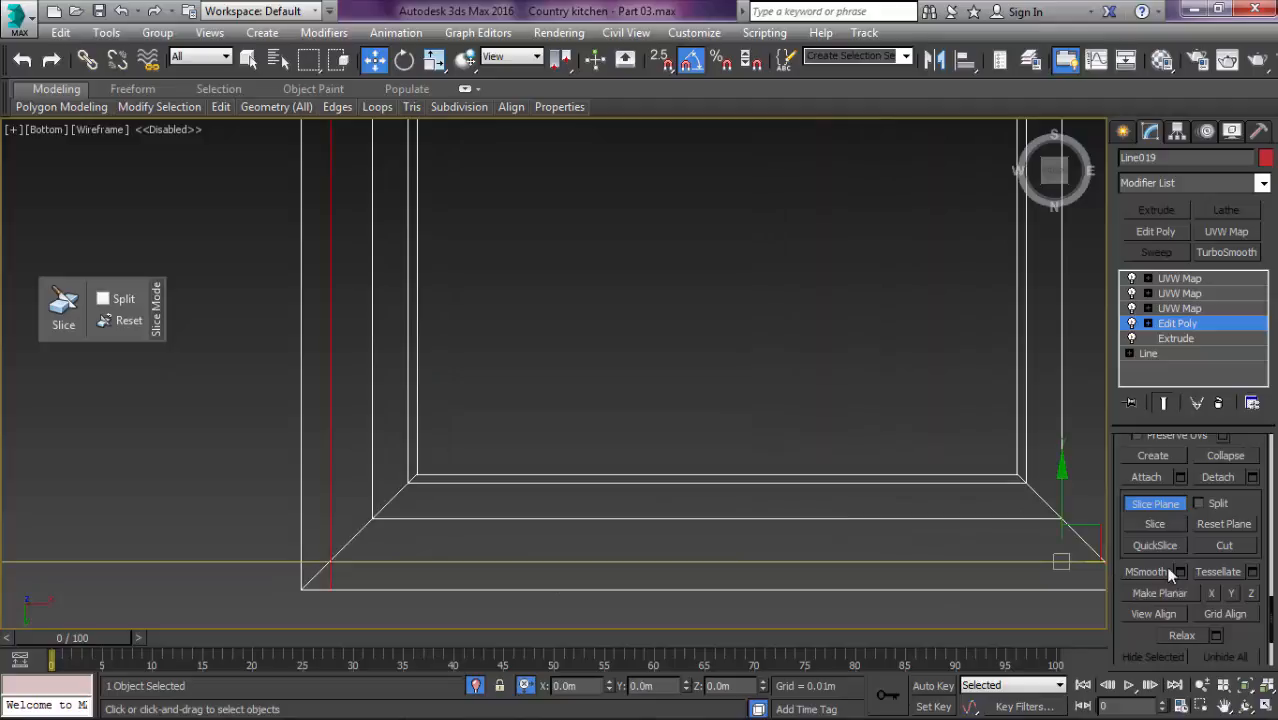
left_click(1163, 526)
Step: Select the narrow border polygons along both sides and the straight edge opposite the arch
scroll(906, 516, "down", 6)
key("4")
middle_click_drag(908, 516, 676, 548)
key("F3")
scroll(533, 578, "up", 3)
key("F3")
key("F3")
left_click_drag(525, 576, 485, 457)
scroll(480, 459, "down", 3)
middle_click_drag(405, 461, 109, 459)
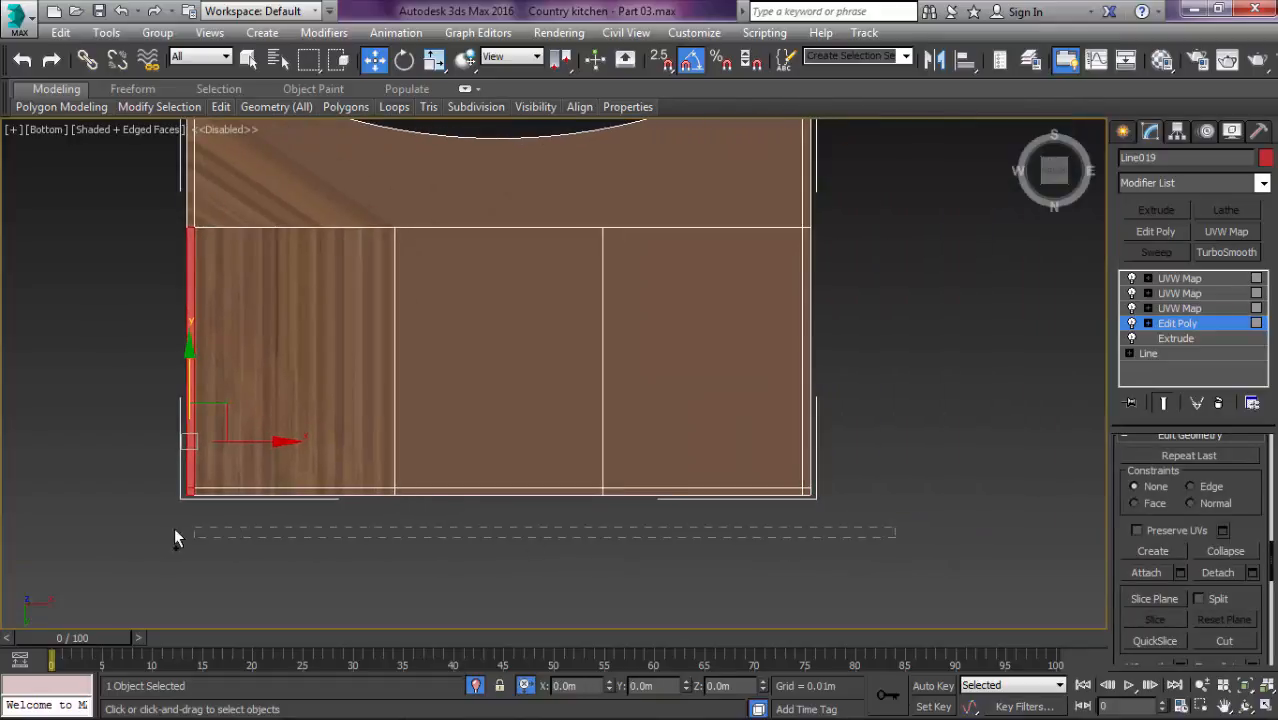
left_click_drag(120, 505, 112, 492, "ctrl")
middle_click_drag(666, 433, 596, 552)
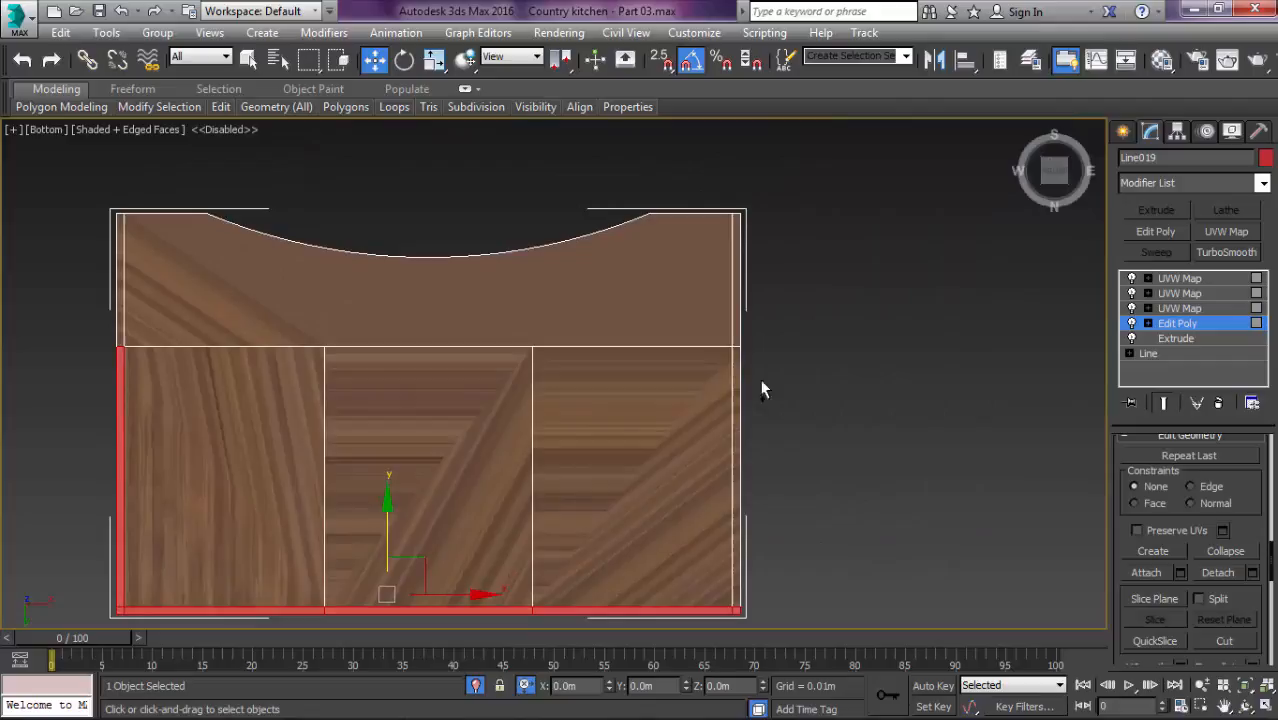
left_click_drag(744, 571, 740, 566, "ctrl")
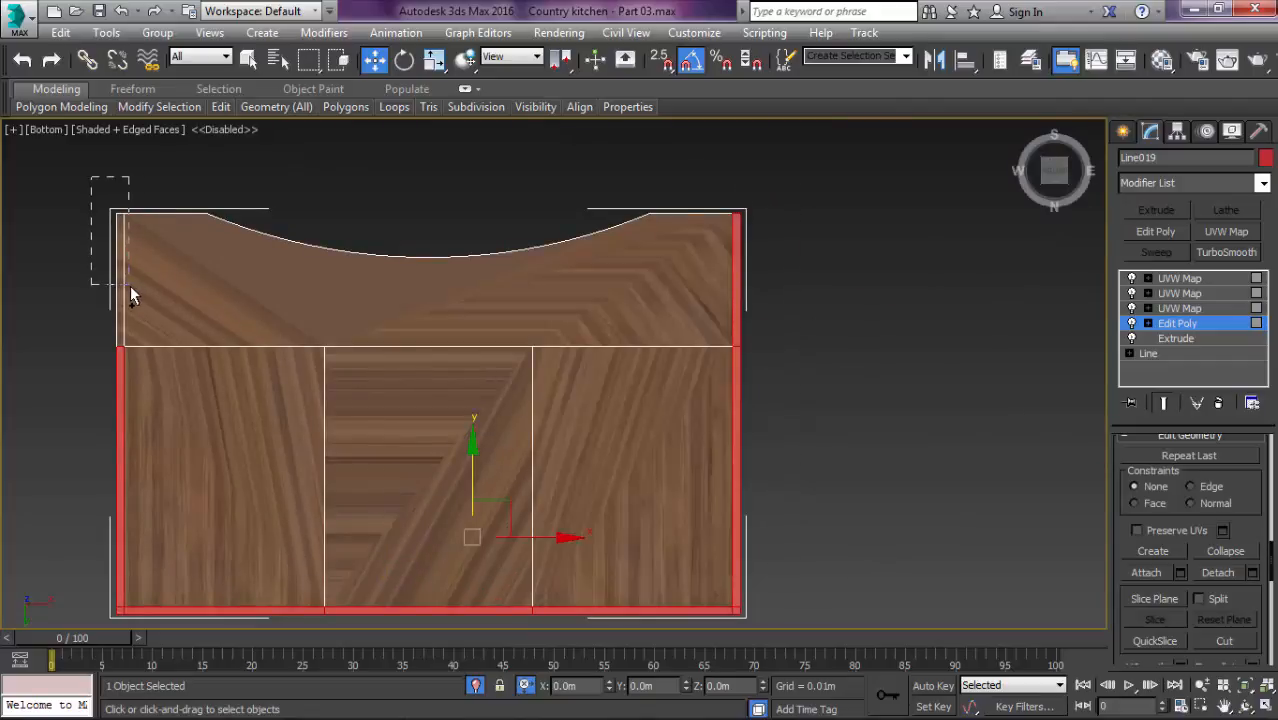
left_click_drag(126, 292, 126, 292, "ctrl")
Step: Deselect the front and outer side polygons, keeping only the narrow border strips on the panel's back selected
middle_click_drag(237, 389, 636, 249, "alt")
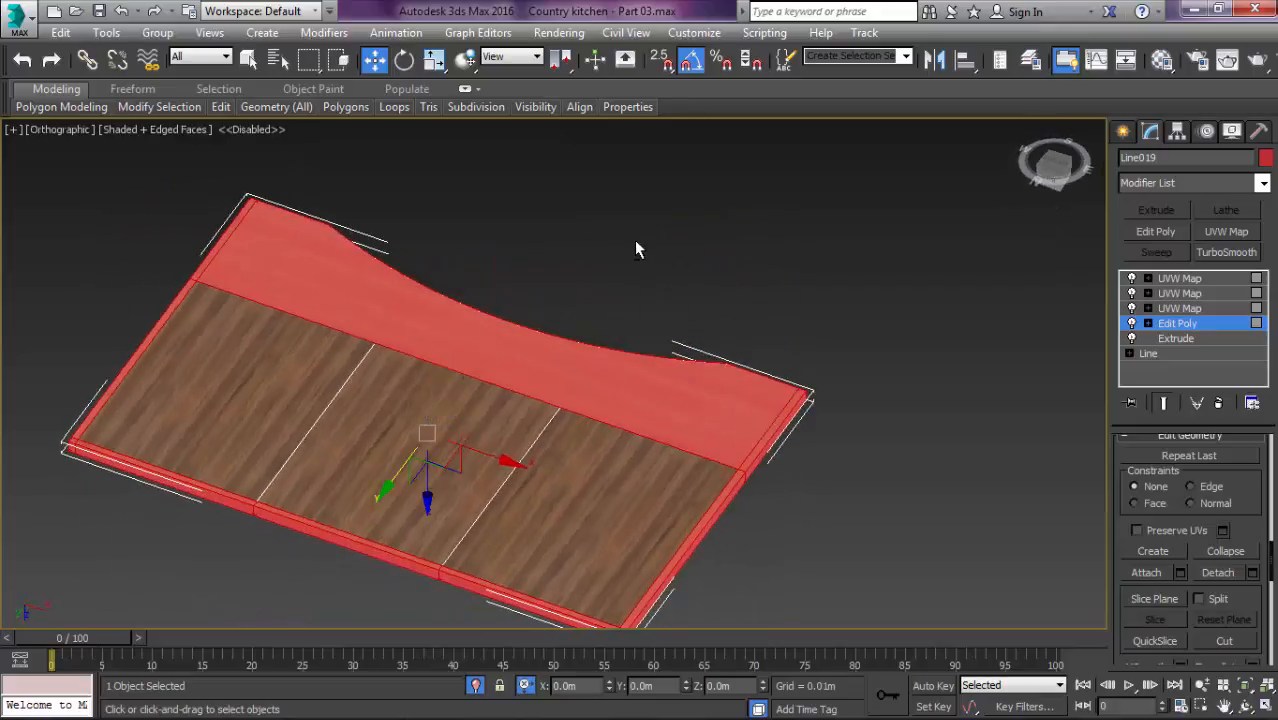
middle_click_drag(490, 410, 530, 250, "alt")
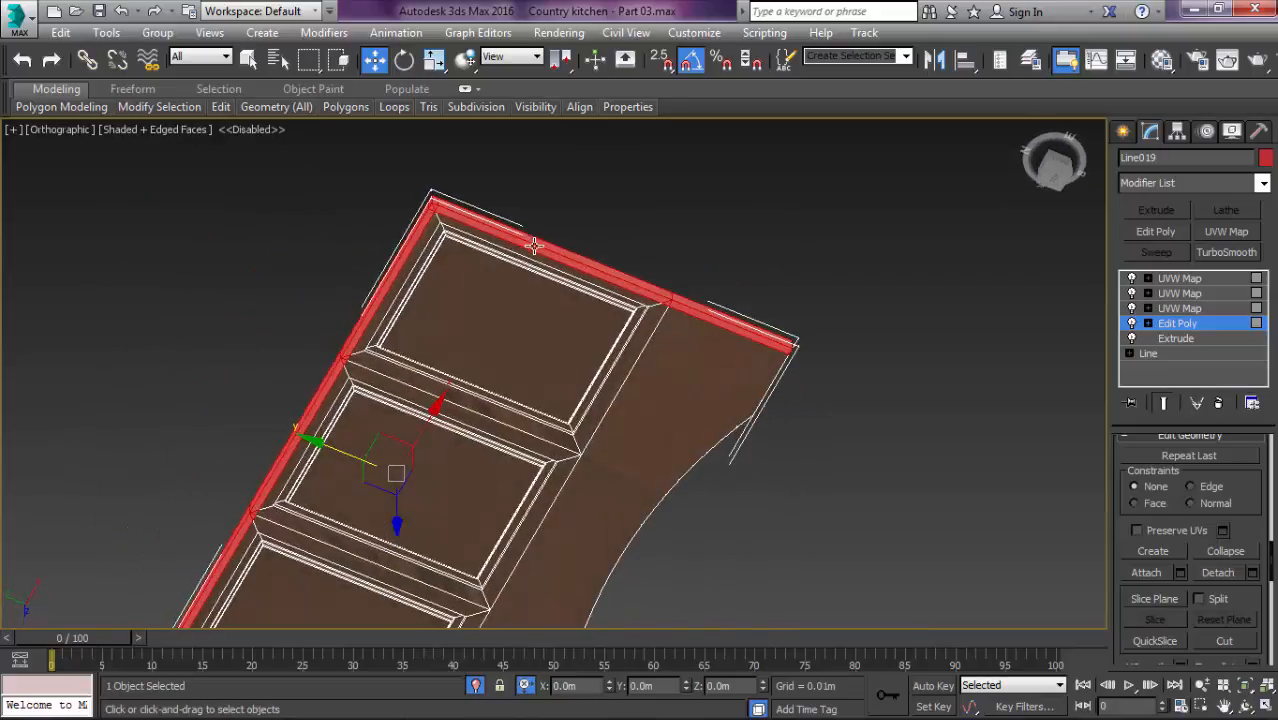
key("f")
middle_click_drag(794, 385, 316, 334)
mouse_move(462, 359)
middle_mouse_down("alt")
mouse_move(526, 261)
mouse_move(502, 300)
middle_mouse_up("alt")
key("F3")
key("F3")
scroll(502, 300, "up", 3)
middle_click_drag(508, 358, 442, 514, "alt")
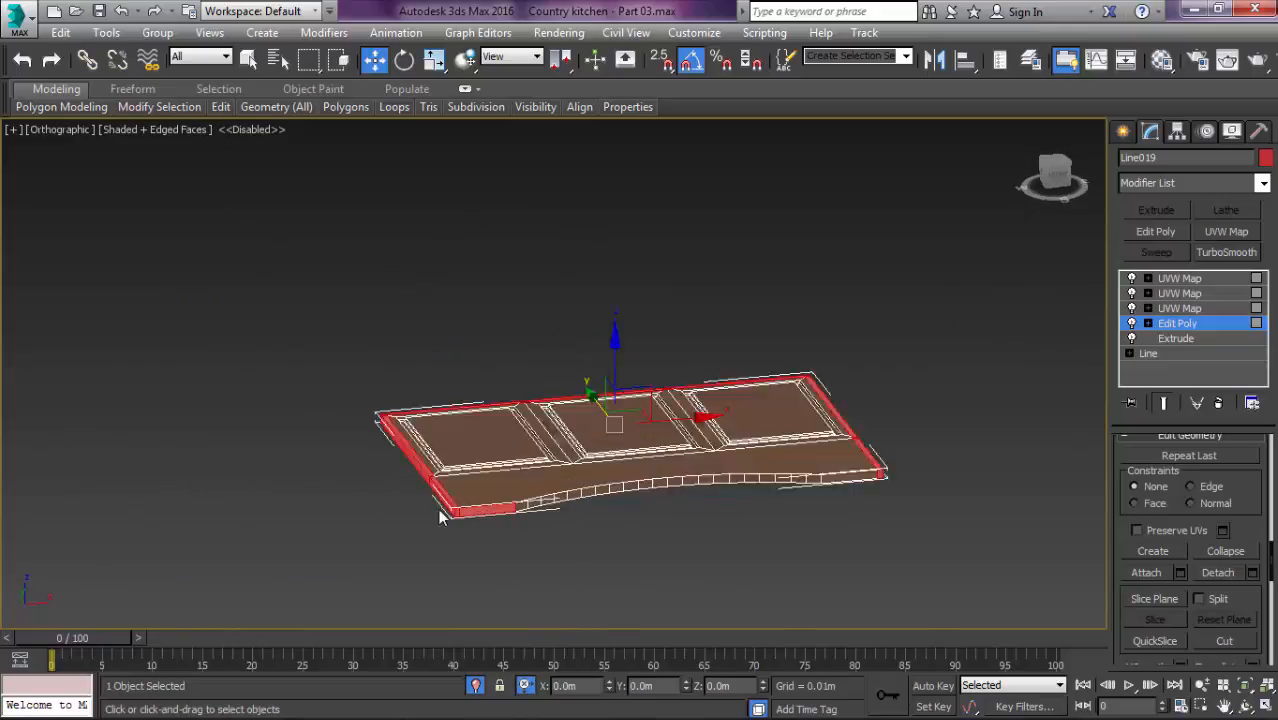
scroll(460, 505, "up", 6)
key("f")
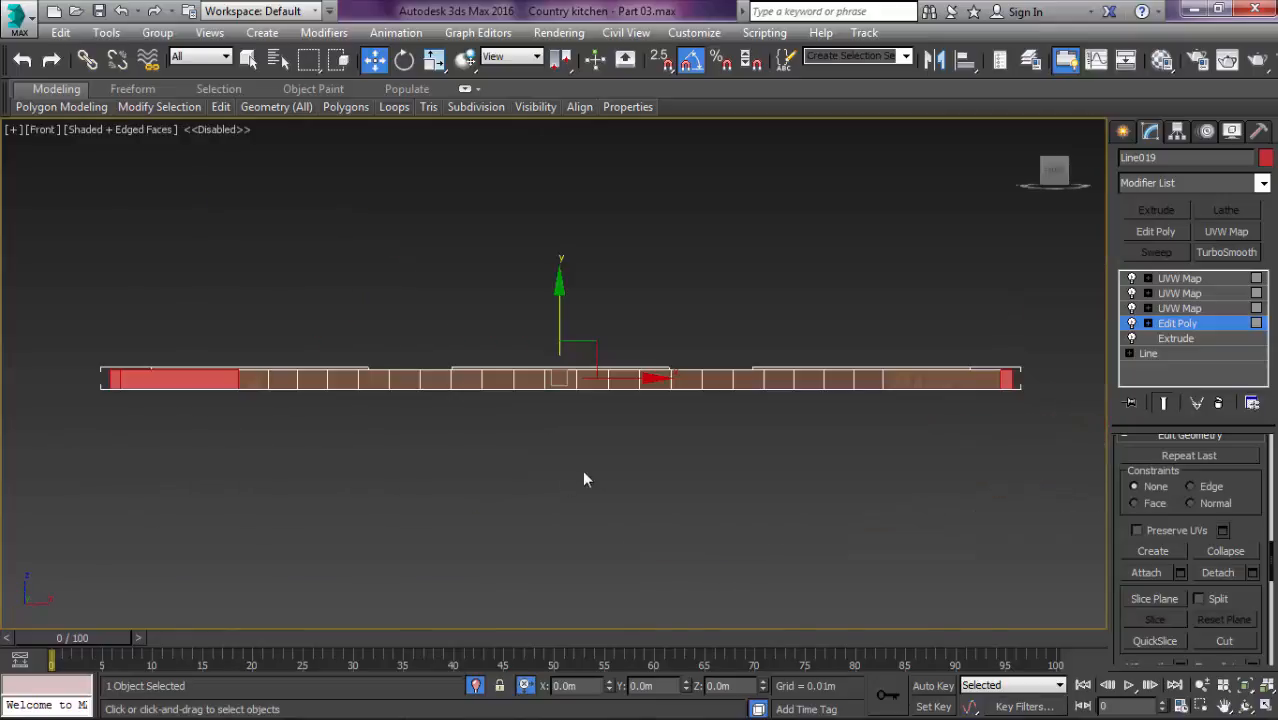
left_click_drag(181, 421, 57, 416, "alt")
middle_click_drag(116, 442, 582, 210, "alt")
middle_click_drag(590, 290, 566, 323, "alt")
middle_click_drag(811, 406, 920, 488, "alt")
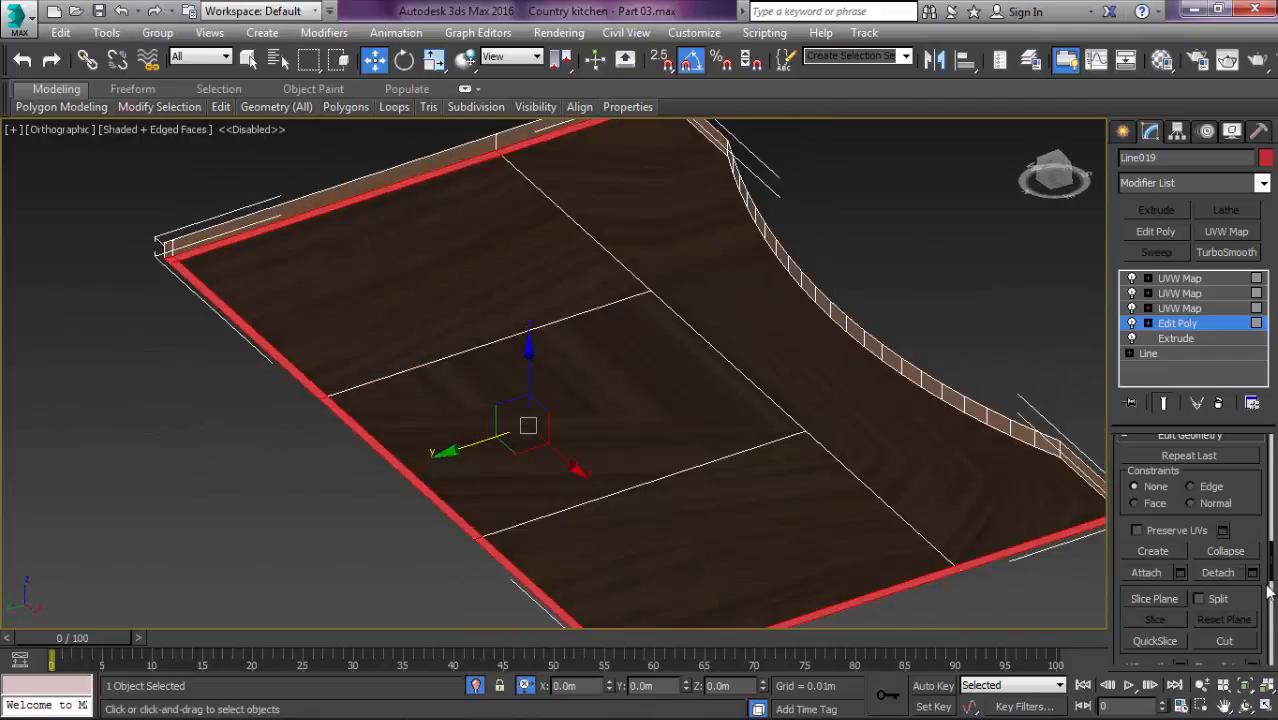
Step: Extrude the selected border strips 0.314 m backward to form the central upper unit's sides and top
scroll(1157, 494, "up", 5)
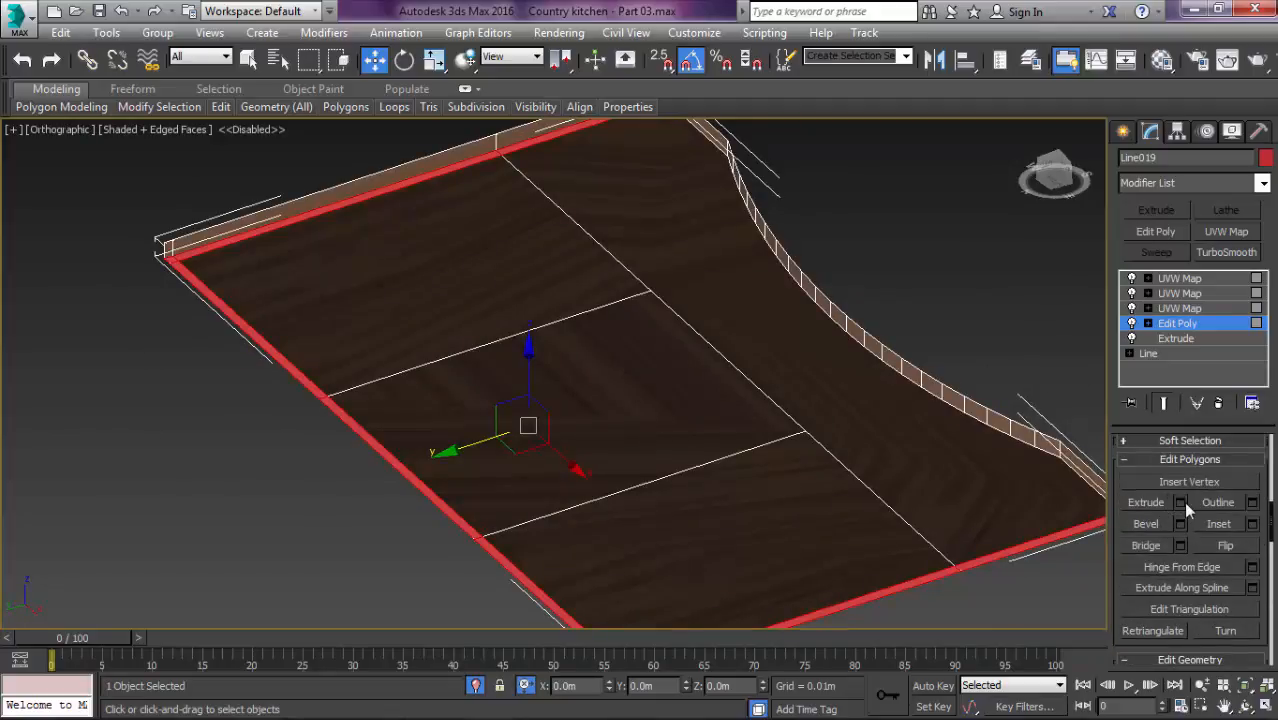
left_click(1182, 502)
left_click_drag(575, 407, 587, 210)
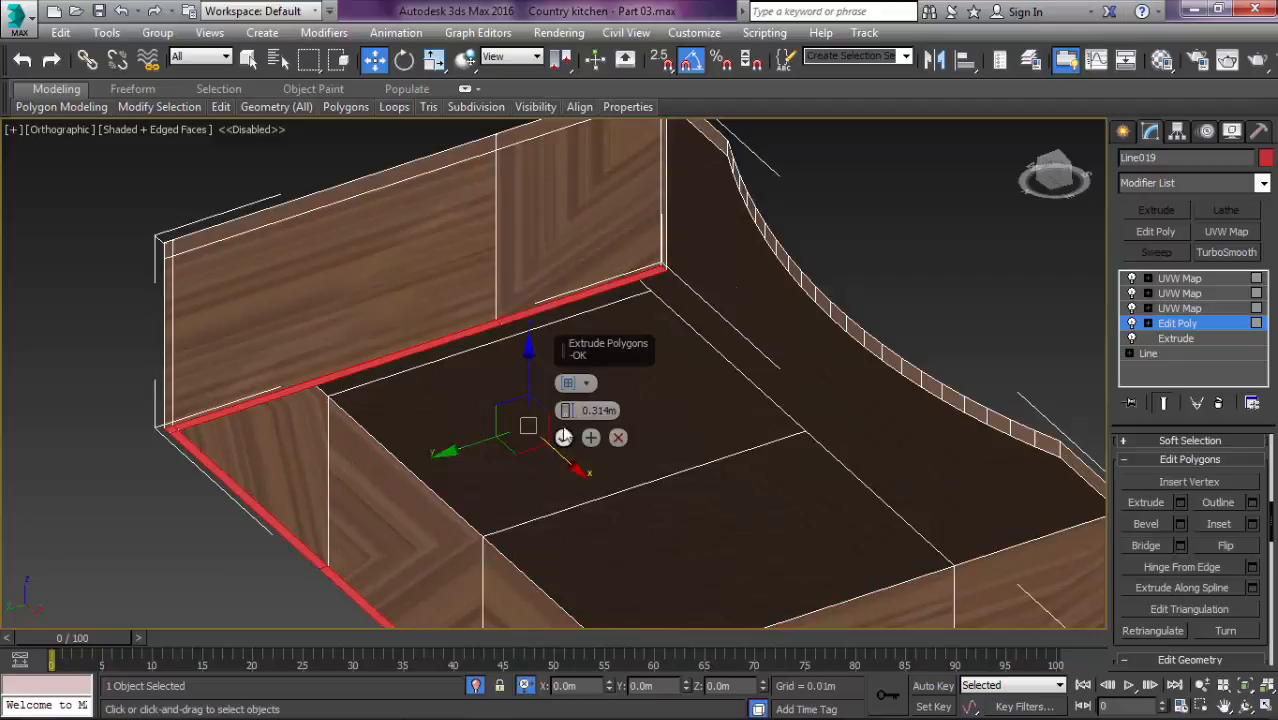
scroll(563, 437, "down", 3)
left_click(563, 437)
scroll(590, 400, "down", 5)
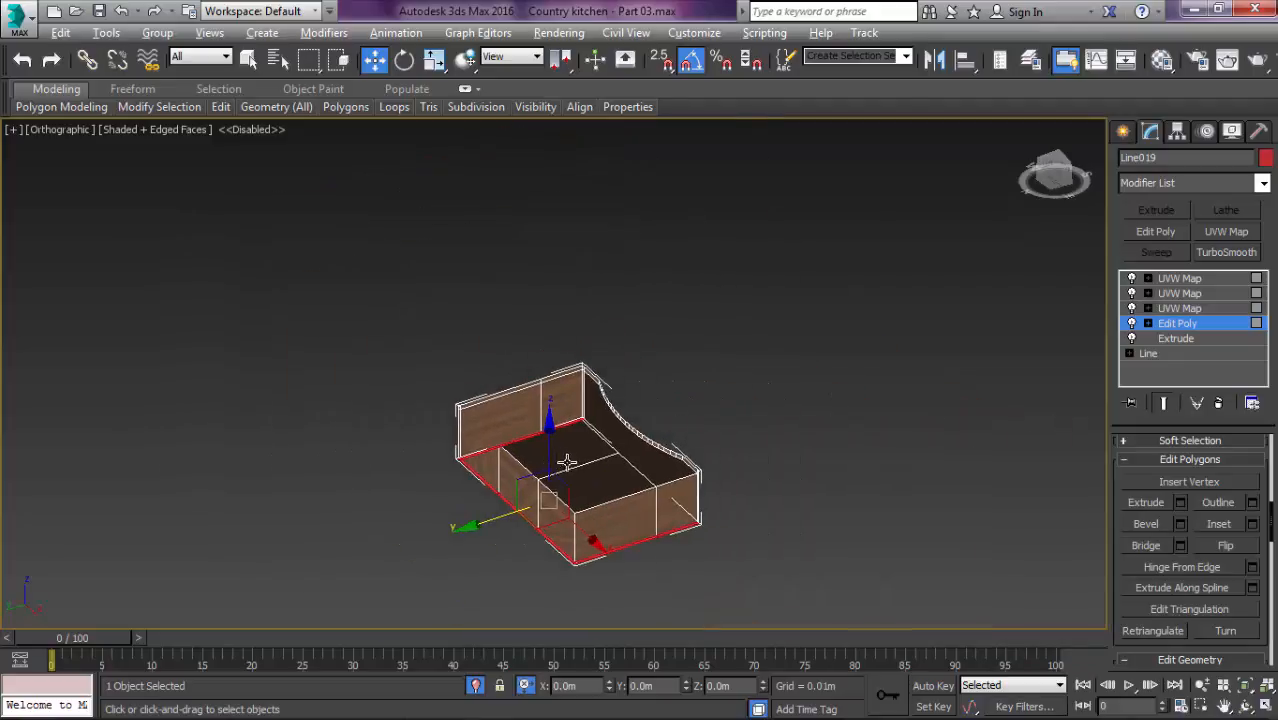
middle_click_drag(567, 462, 625, 475, "alt")
key("4")
Step: Select all polygons of the central upper unit lying behind its front face, including the sides and arch edge
left_click(707, 443)
key("t")
key("z")
middle_click_drag(697, 443, 756, 408)
key("F4")
left_click(900, 467)
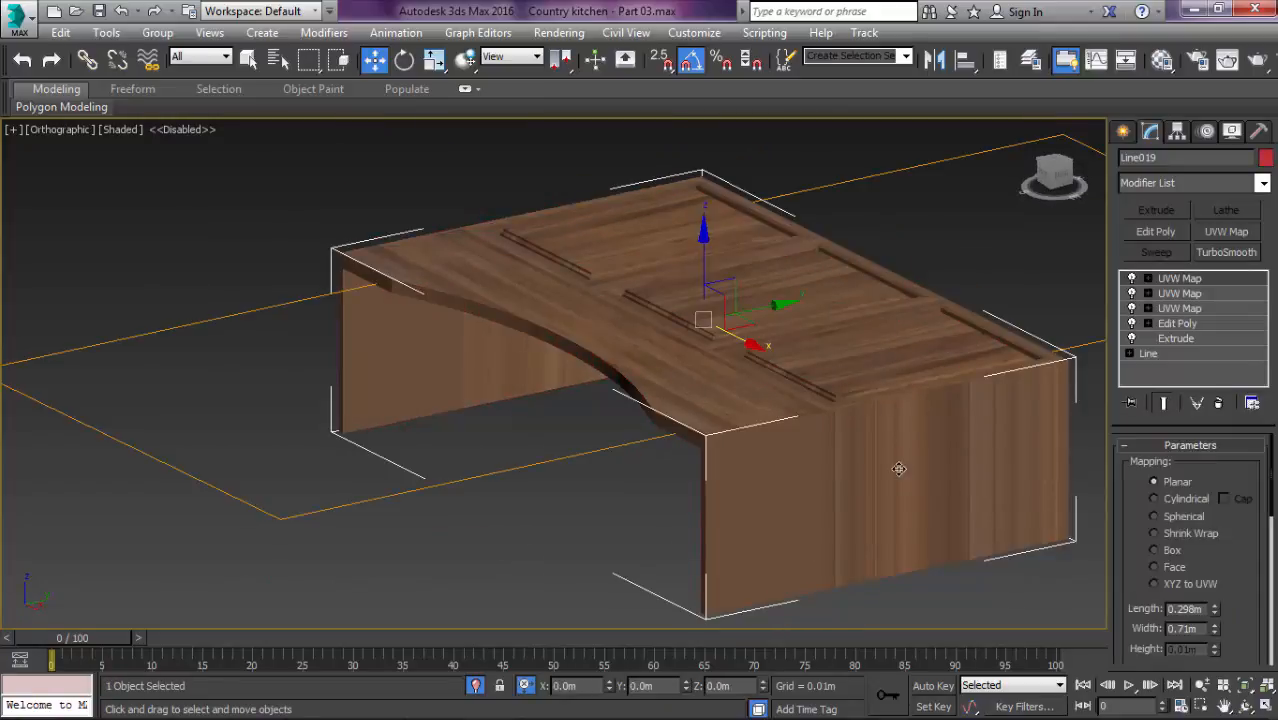
left_click(1210, 320)
key("f")
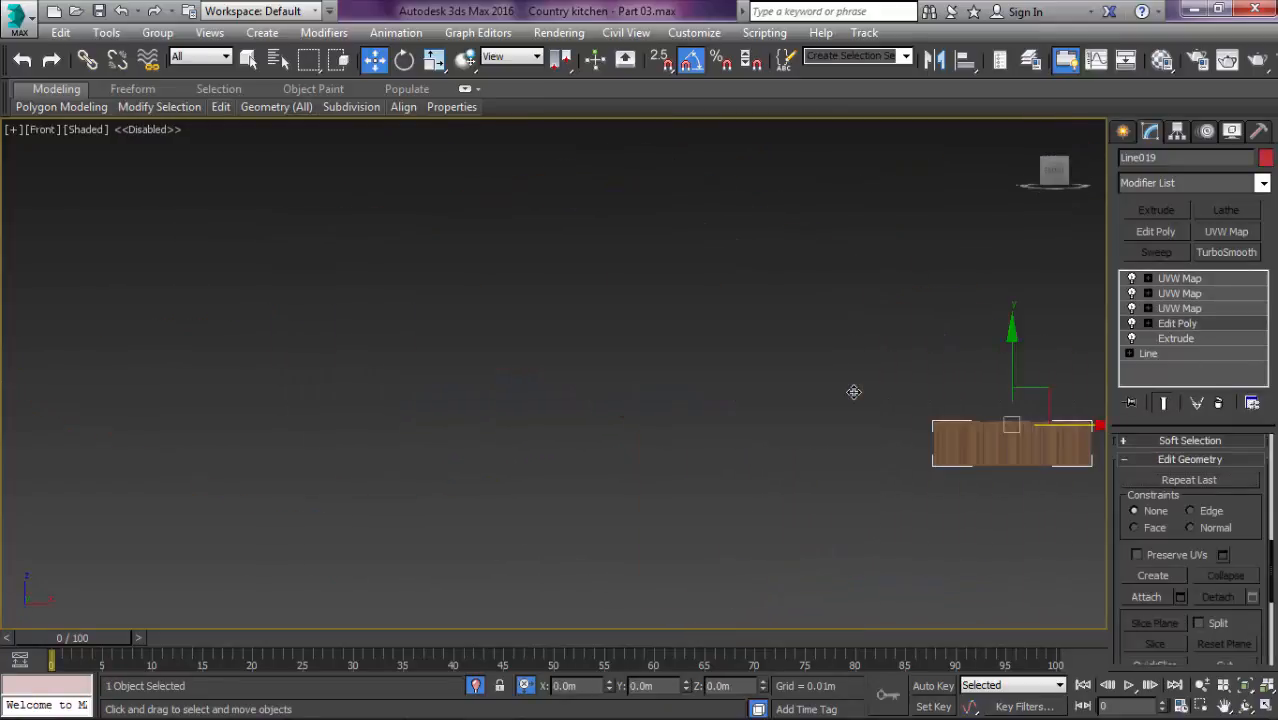
key("z")
middle_click_drag(940, 438, 784, 428)
scroll(786, 430, "down", 2)
key("4")
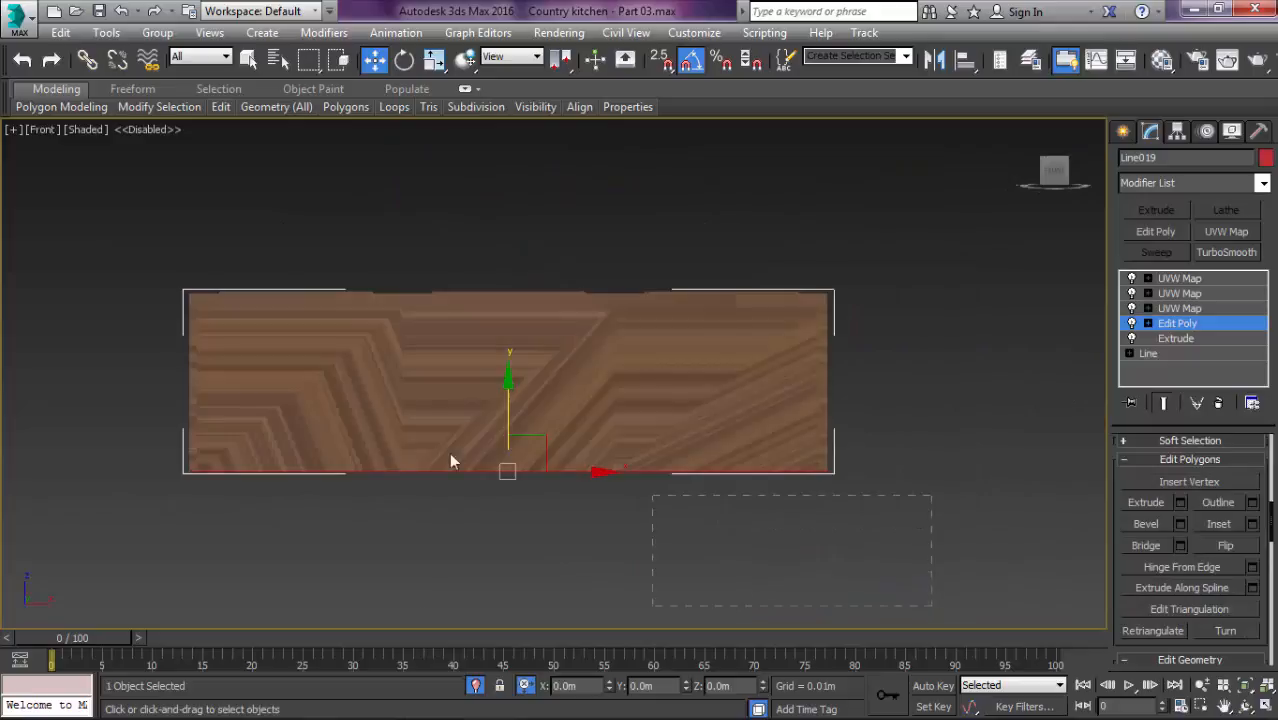
left_click_drag(450, 462, 143, 352)
key("F3")
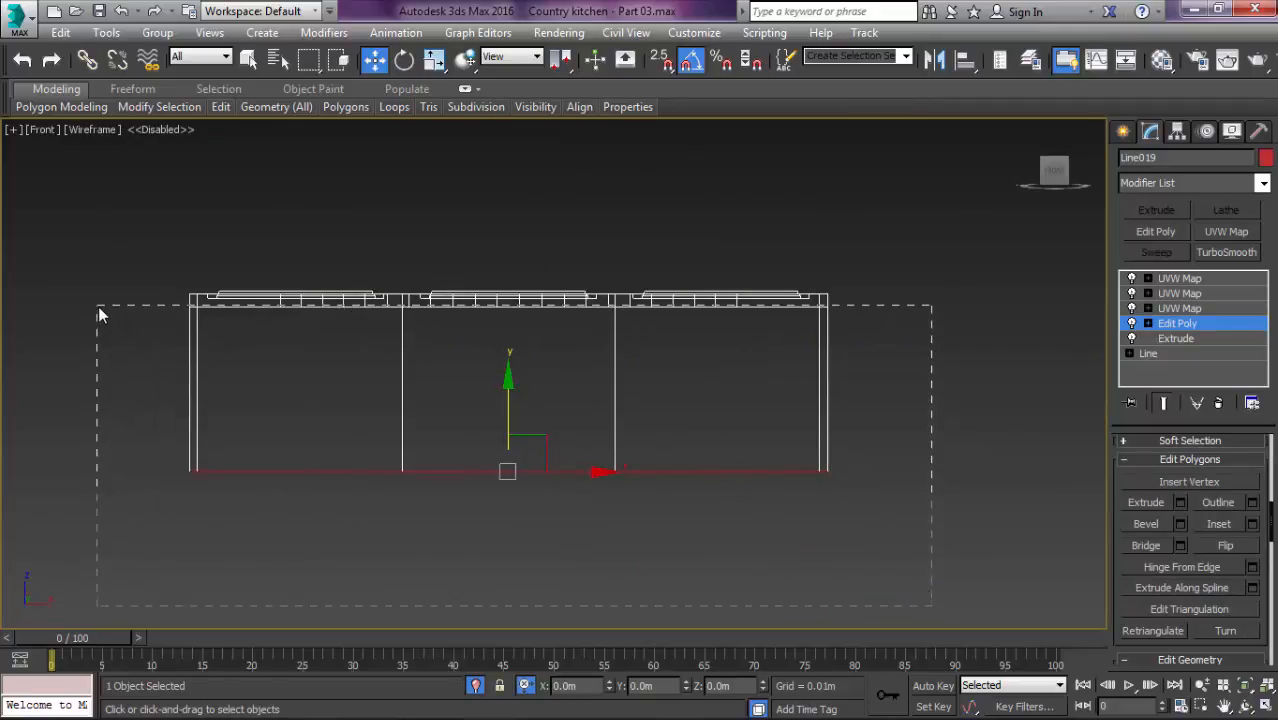
left_click_drag(98, 306, 98, 306)
middle_click_drag(885, 356, 808, 387, "alt")
key("F3")
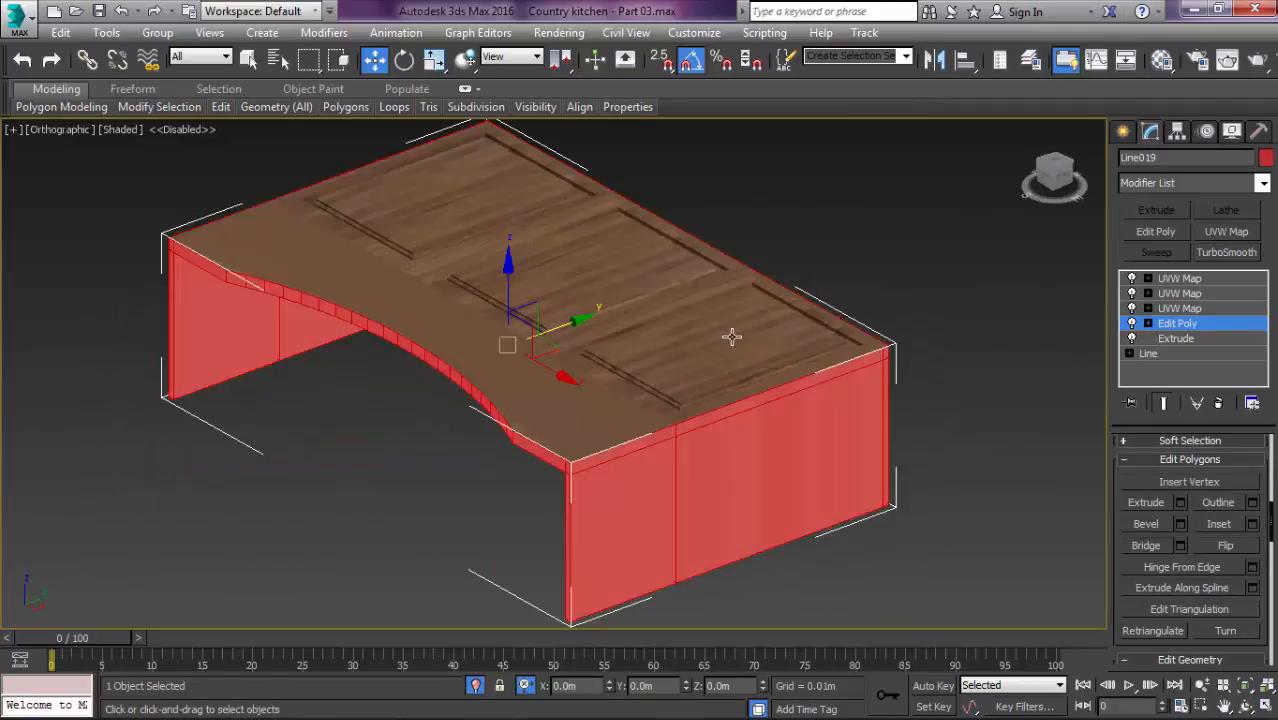
Step: Assign a material ID to the selected side, edge and arch polygons and leave polygon editing
scroll(728, 380, "up", 3)
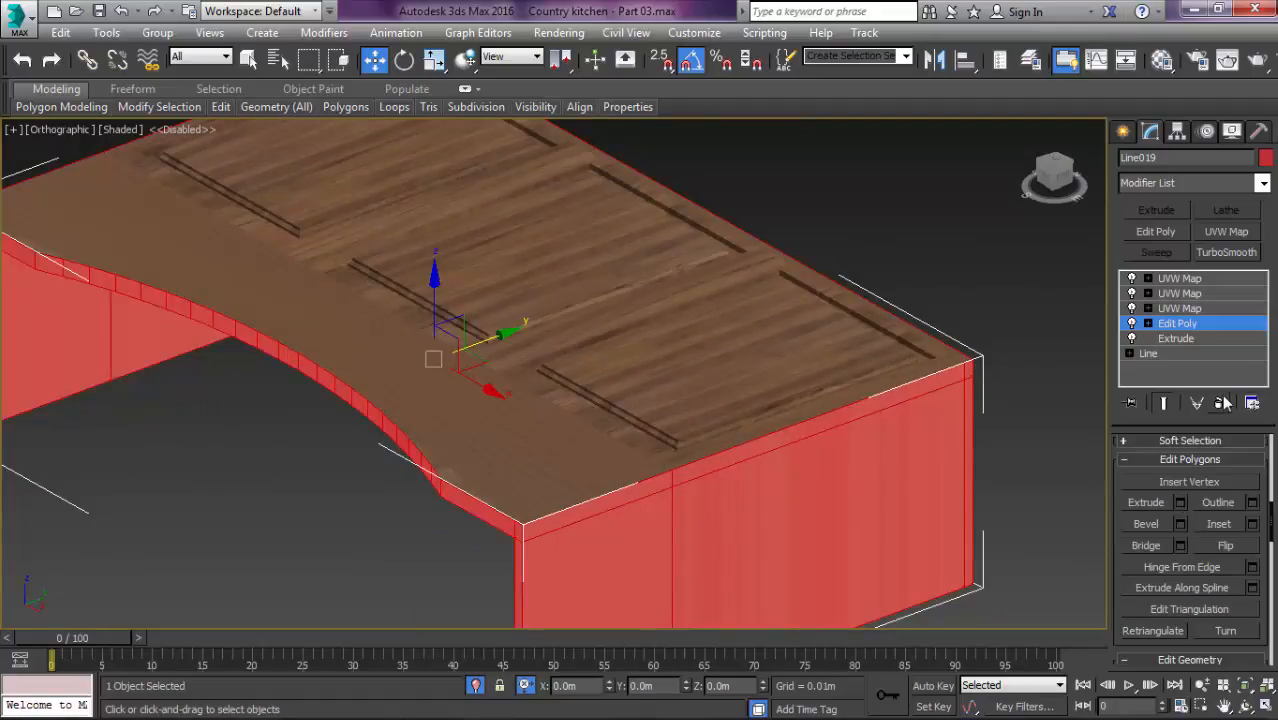
scroll(1116, 604, "down", 10)
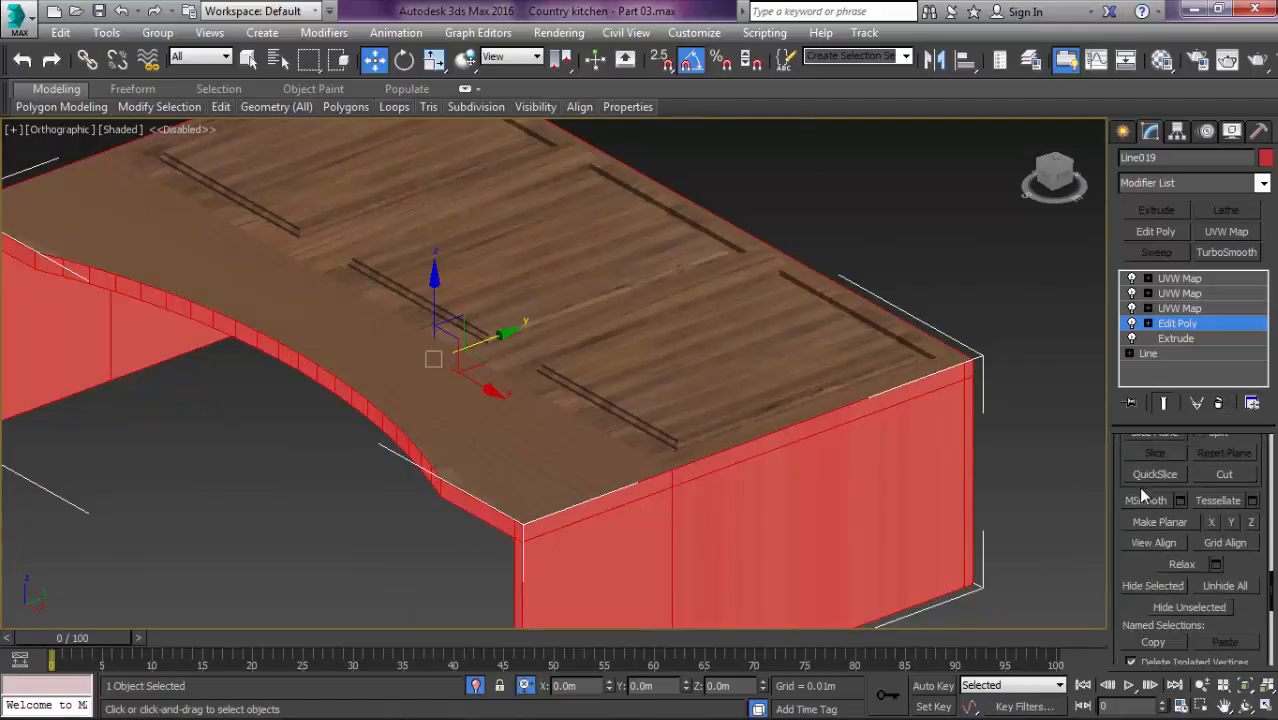
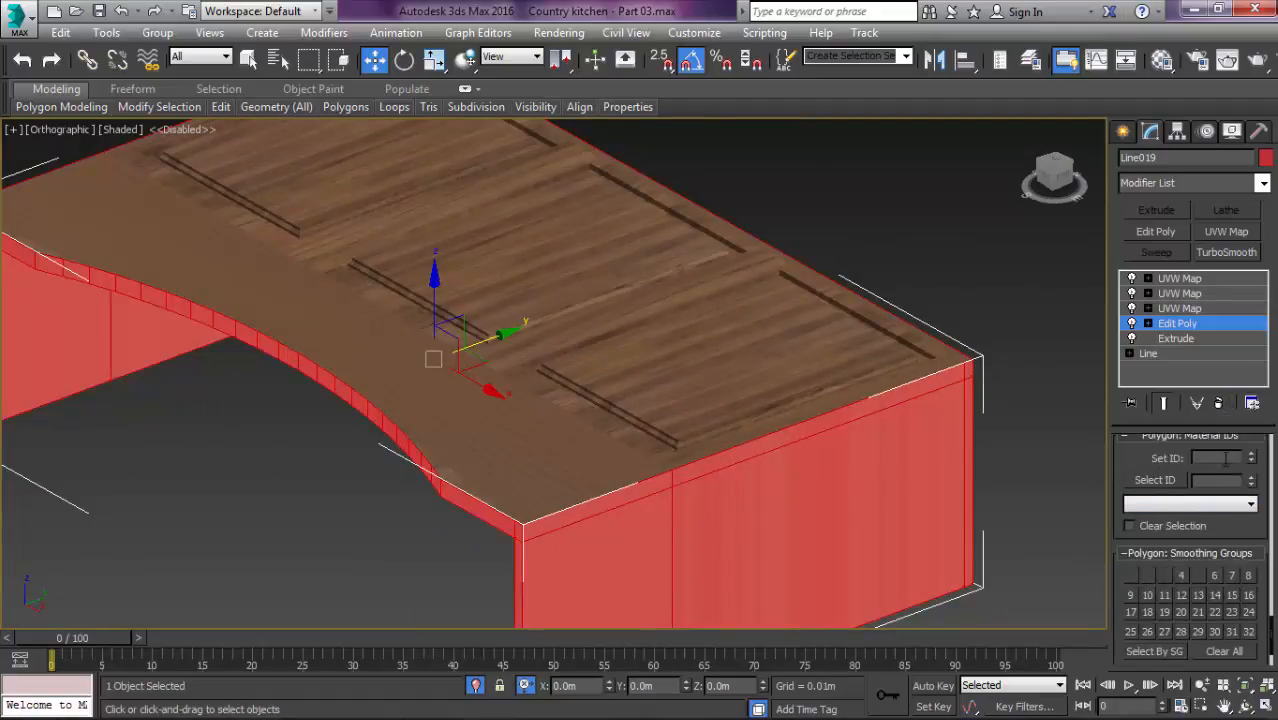
key("4")
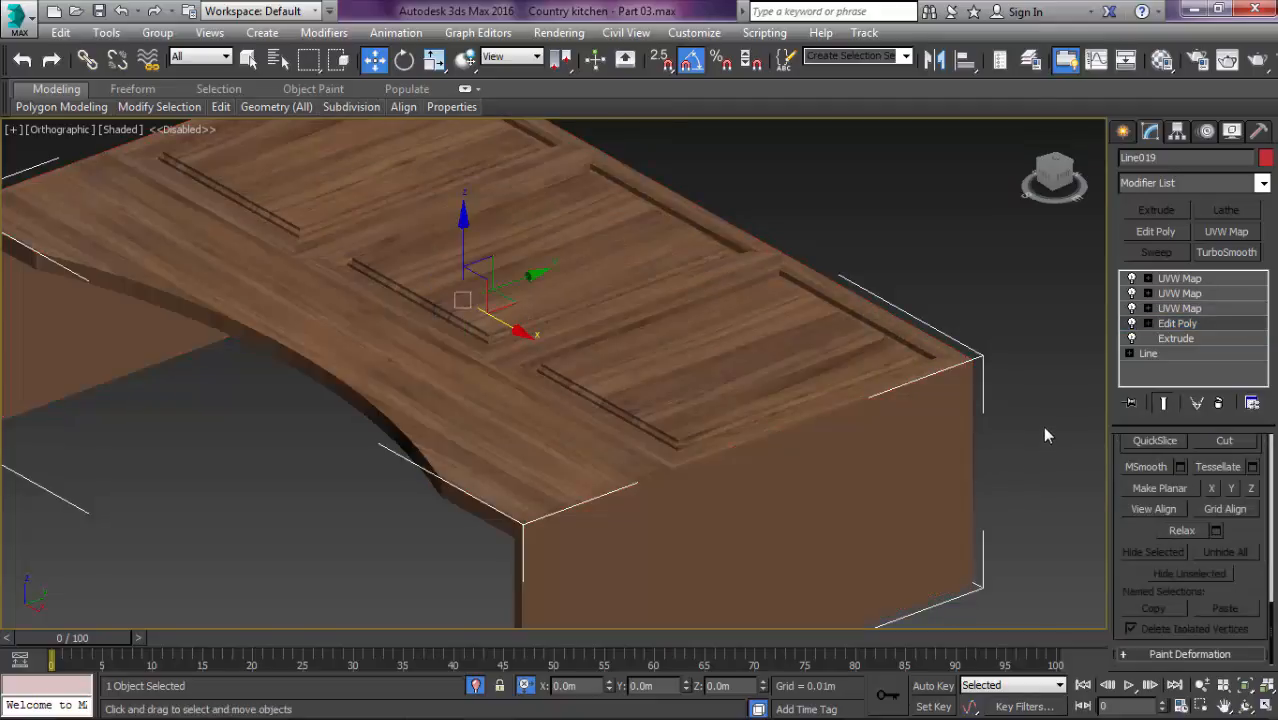
Step: Change the lowest UVW Map modifier of the central upper unit to Box mapping
left_click(1043, 429)
key("F4")
left_click(871, 485)
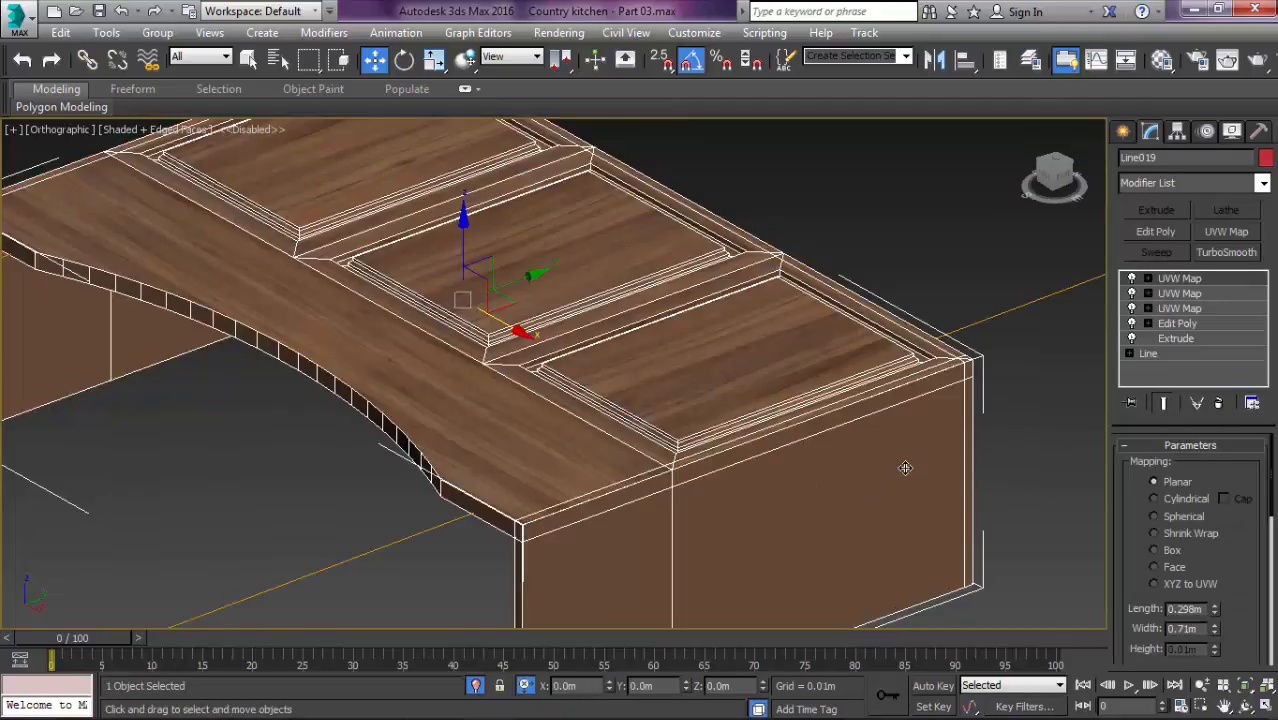
left_click(1181, 309)
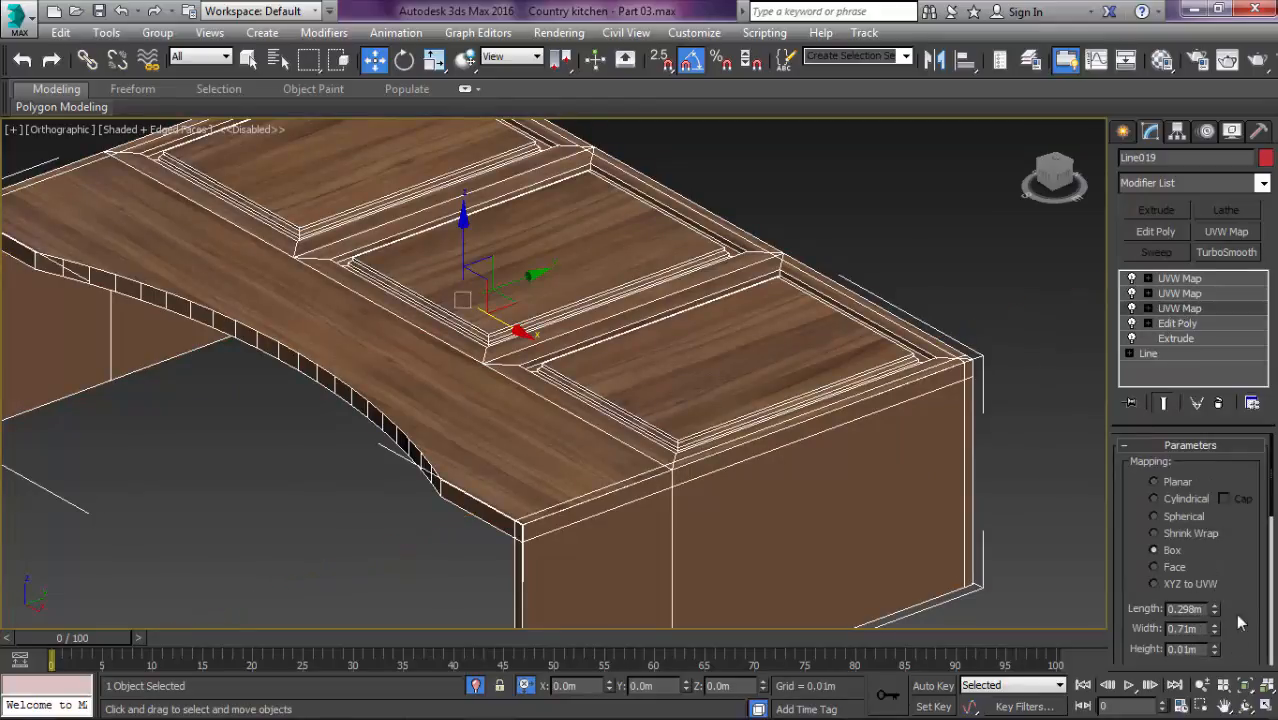
scroll(1210, 560, "down", 3)
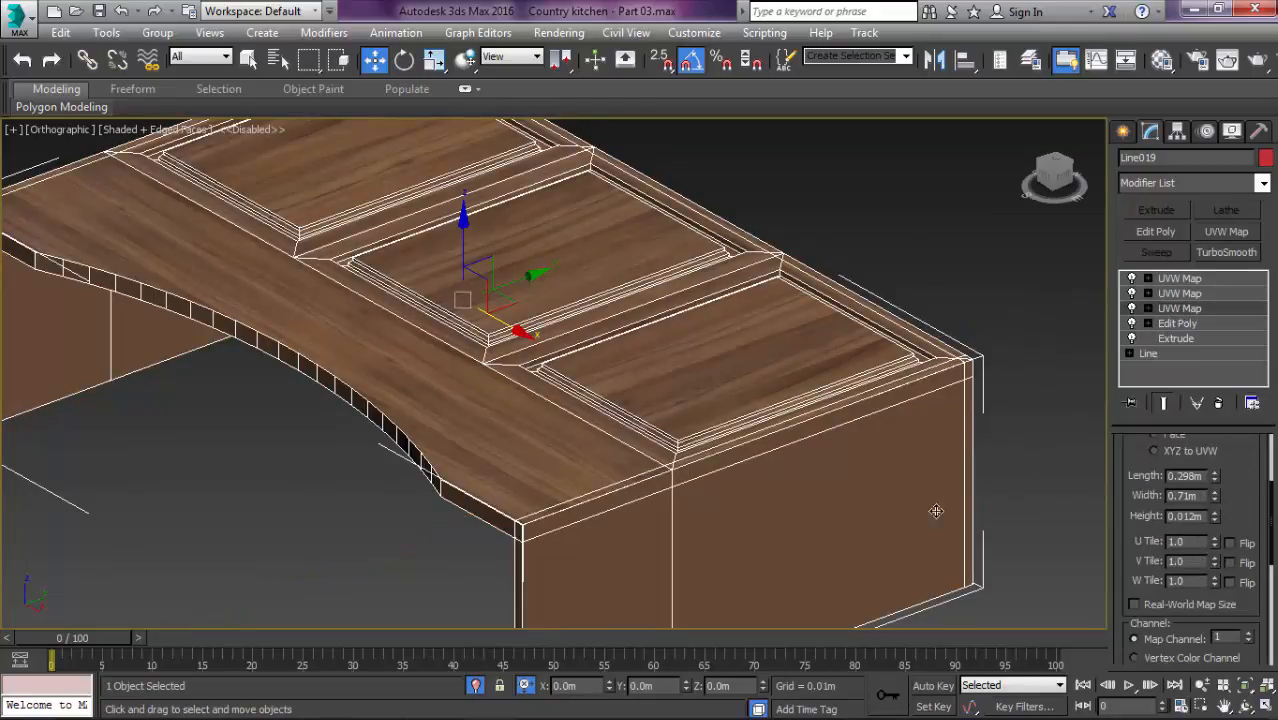
Step: Raise the box mapping's height to about 2.606 m to spread the wood grain along the unit's sides
key("p")
key("z")
middle_click_drag(670, 451, 731, 456, "alt")
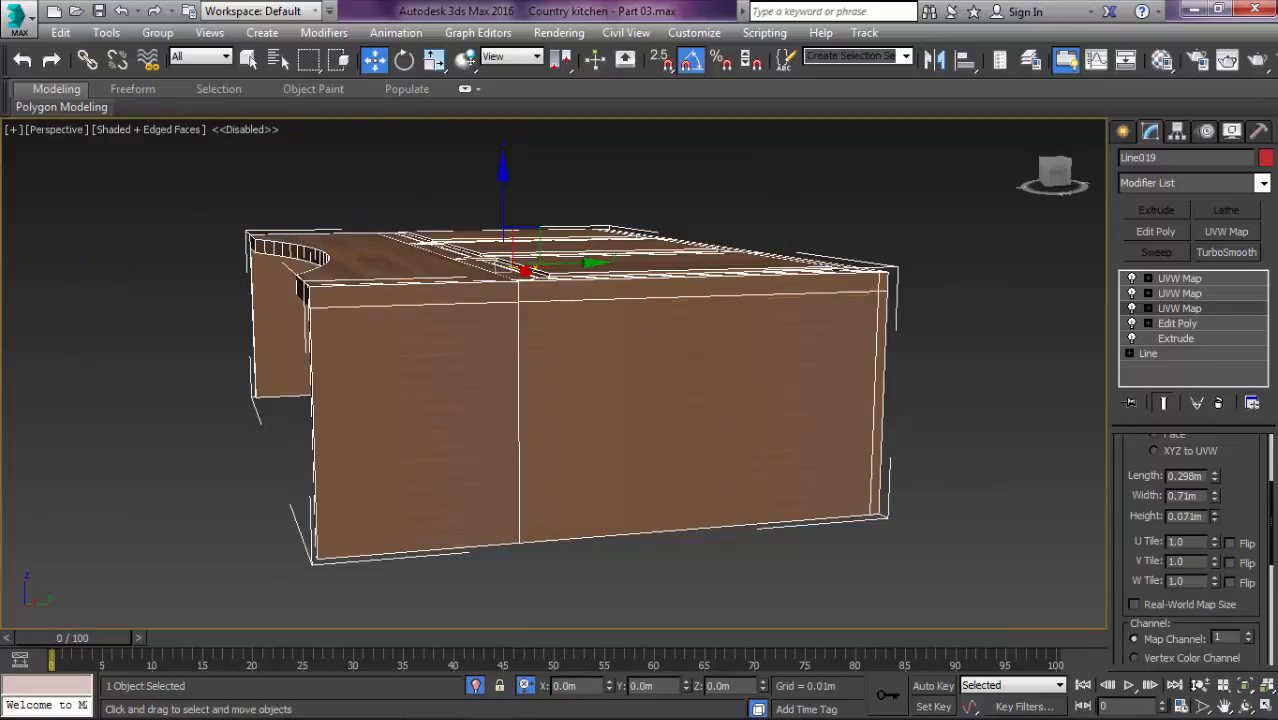
left_click_drag(1061, 542, 941, 58)
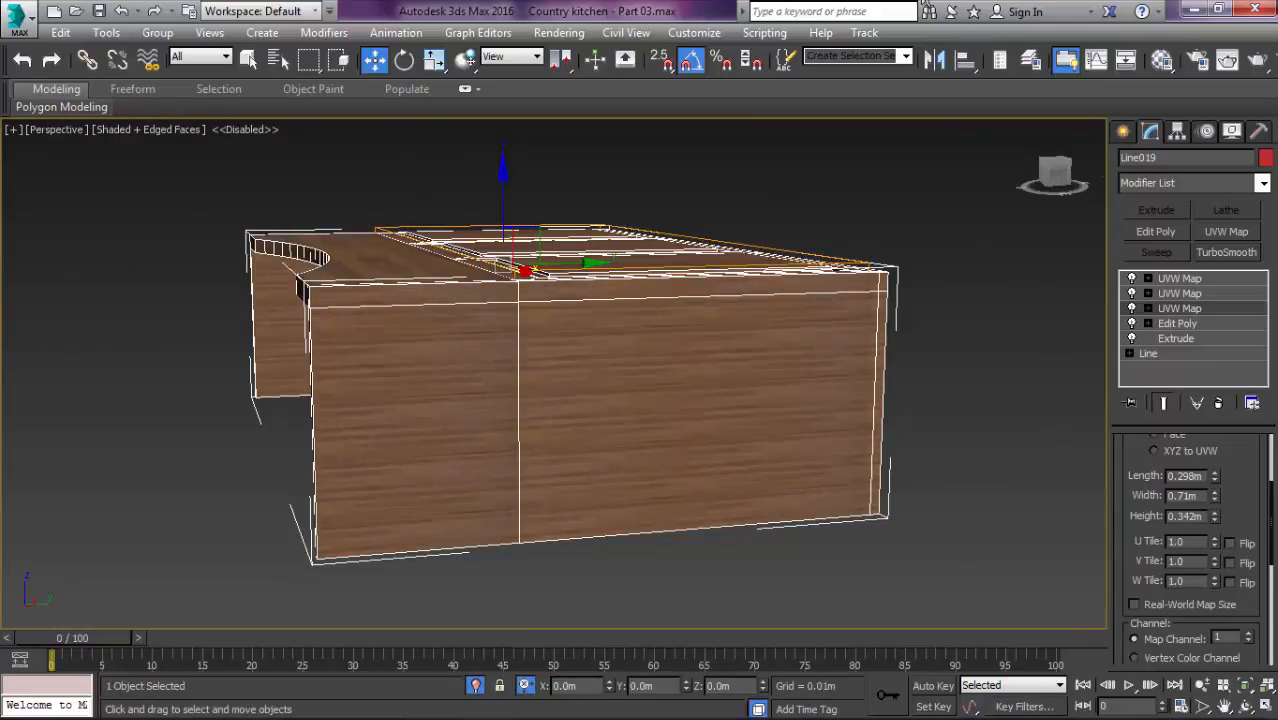
left_click_drag(1215, 516, 1138, 606)
middle_click_drag(1083, 625, 892, 592, "alt")
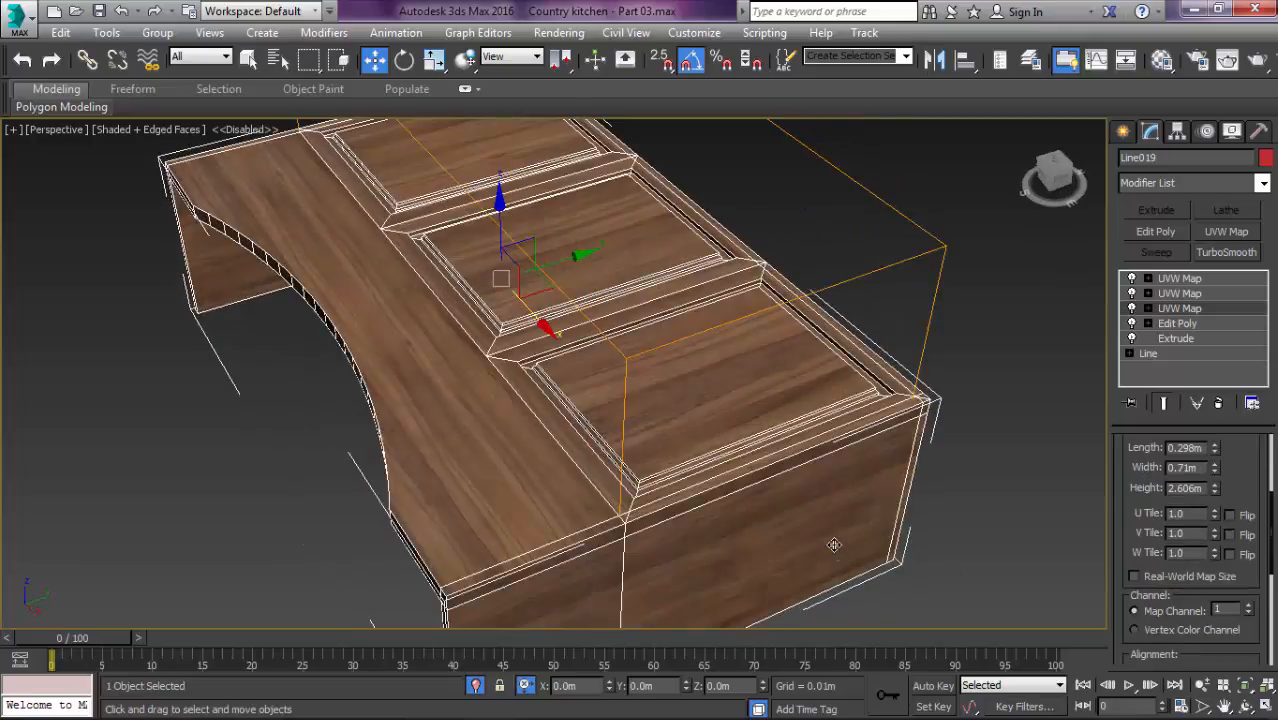
scroll(860, 496, "down", 2)
left_click(1154, 482)
Step: Deselect the central upper unit and end its isolation
left_click(952, 510)
middle_click_drag(895, 480, 645, 528, "alt")
left_click(478, 686)
Step: Examine the whole kitchen elevation in shaded top view, including the lower fronts and central plinth
scroll(579, 516, "down", 5)
key("t")
key("z")
middle_click_drag(607, 456, 573, 441)
scroll(660, 418, "up", 6)
middle_click_drag(660, 418, 642, 465)
scroll(640, 465, "up", 5)
key("F4")
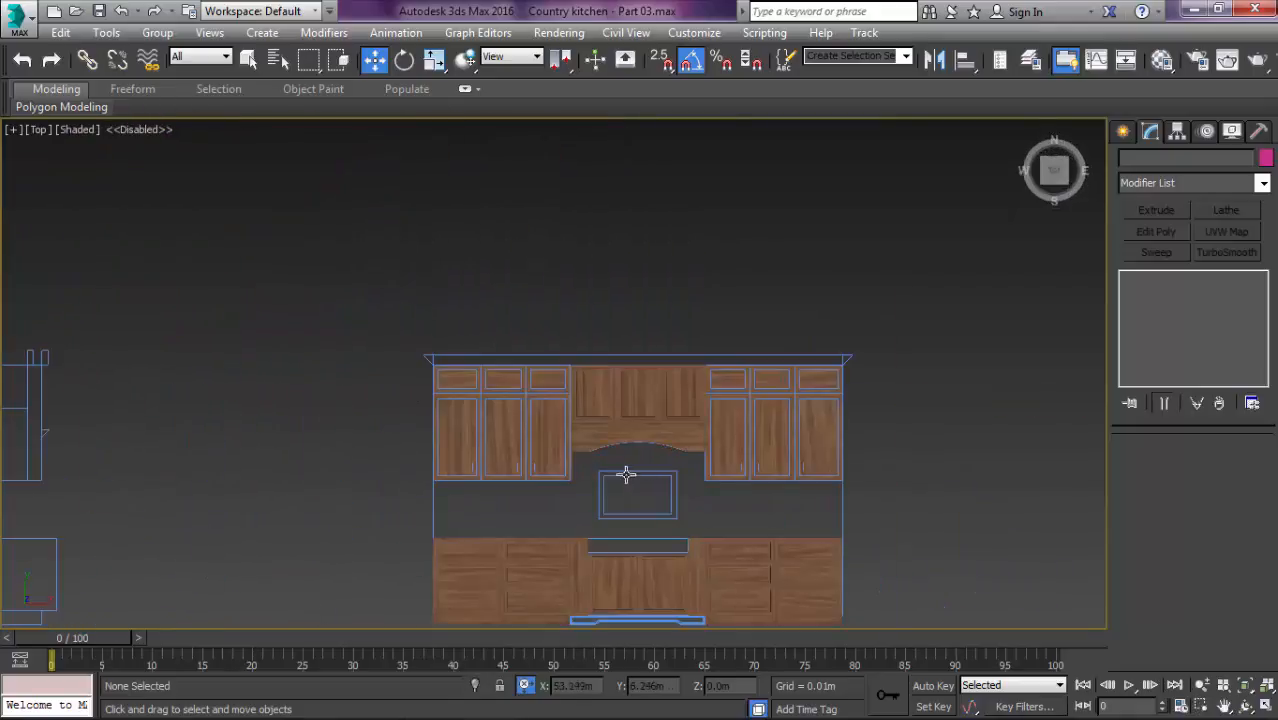
middle_click_drag(622, 540, 633, 414)
scroll(632, 452, "up", 3)
scroll(627, 463, "down", 1)
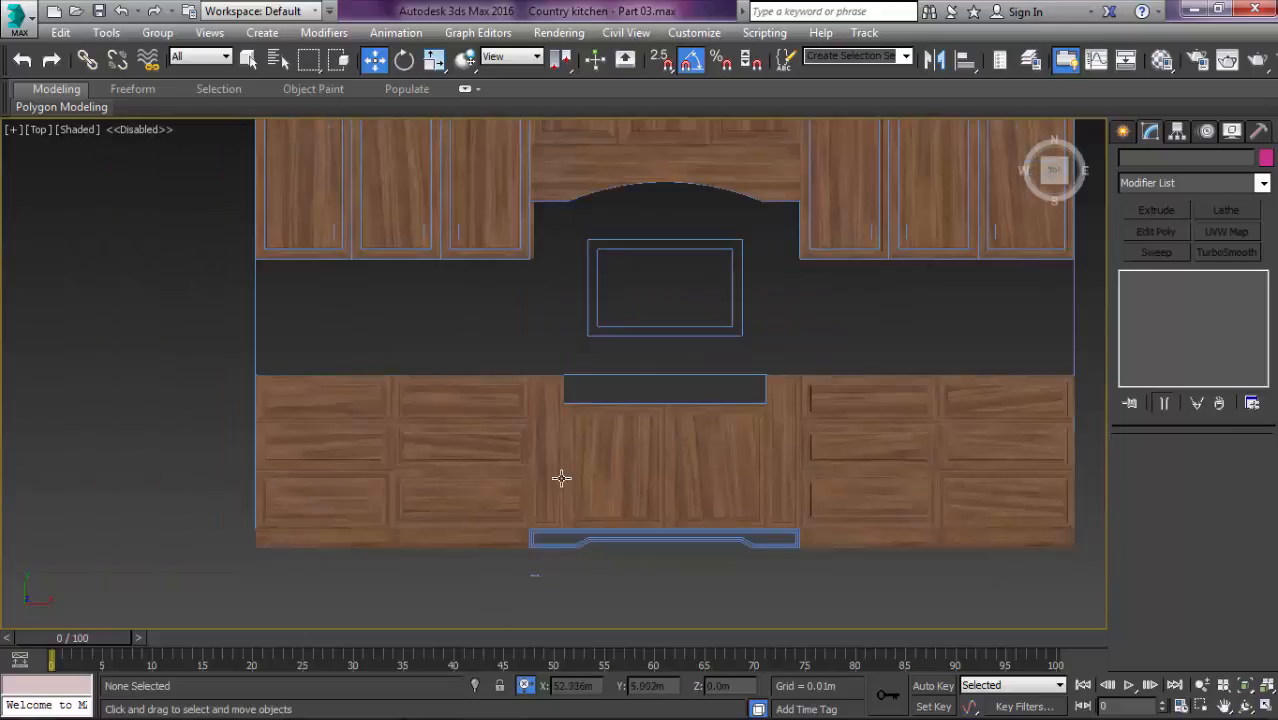
scroll(504, 511, "down", 3)
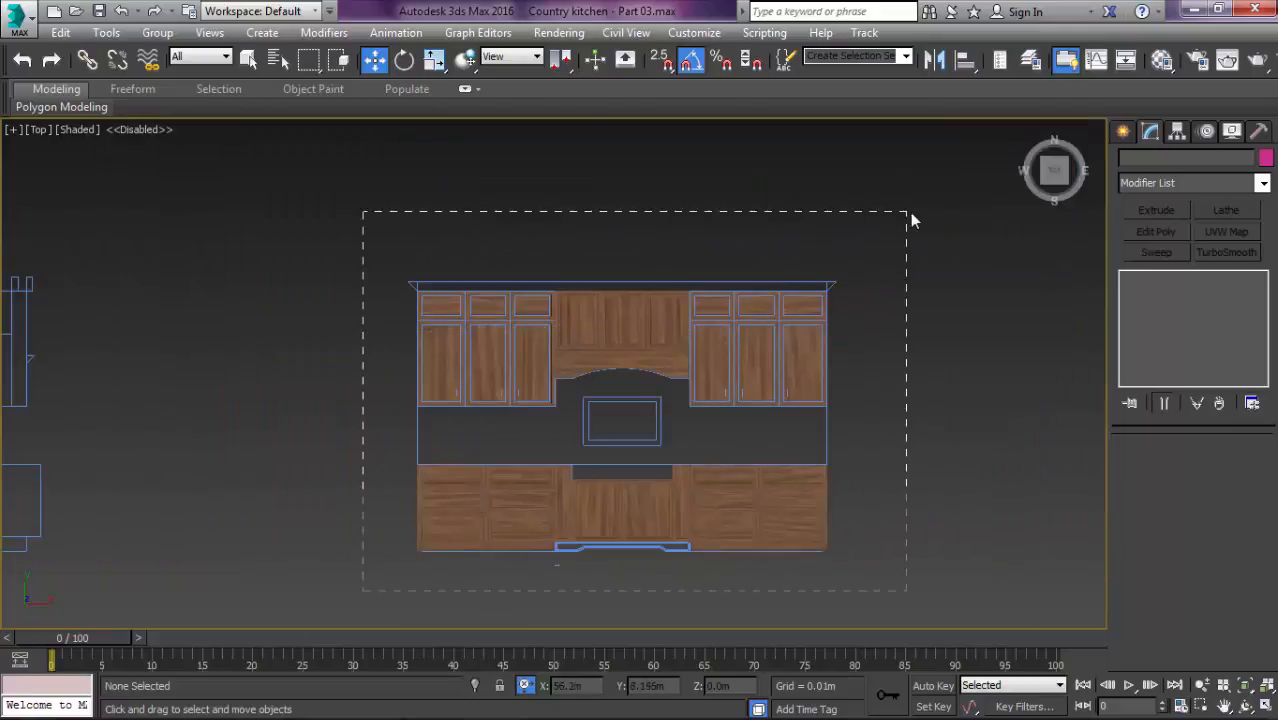
left_click_drag(910, 212, 910, 212)
middle_click_drag(448, 393, 710, 360)
left_click(249, 394, "alt")
scroll(755, 508, "up", 5)
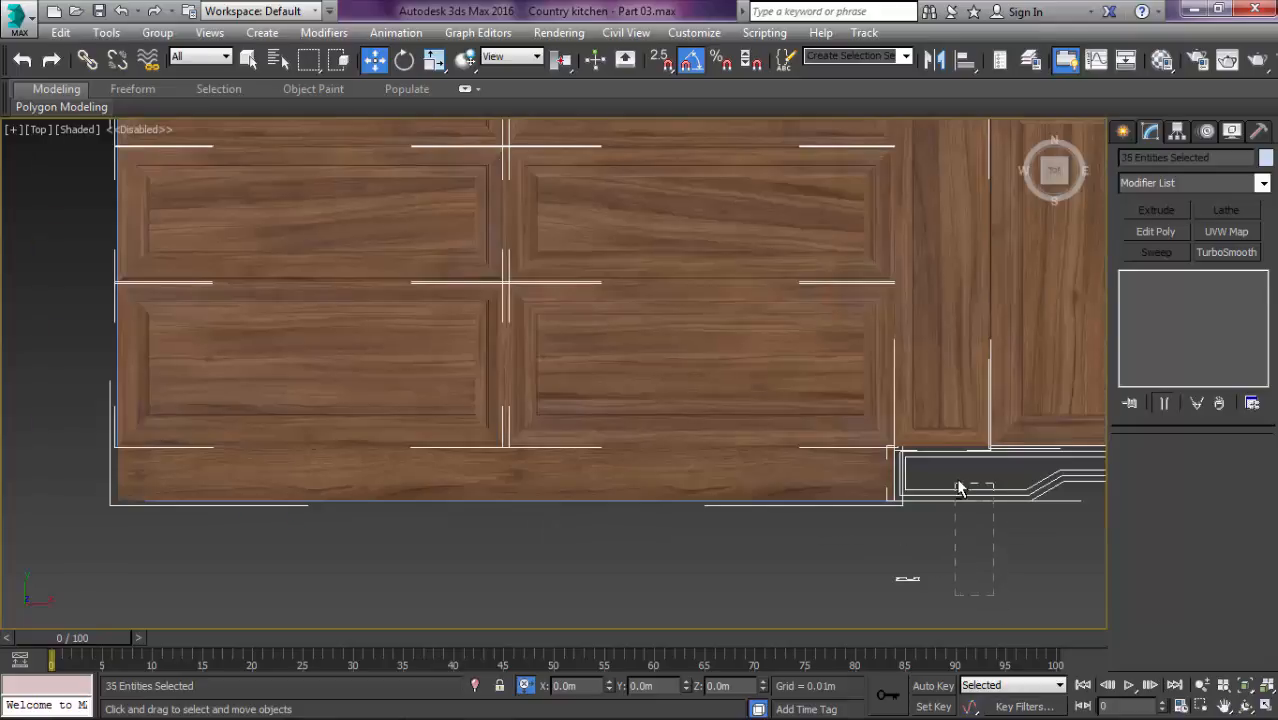
left_click_drag(958, 487, 958, 487, "alt")
left_click(859, 601)
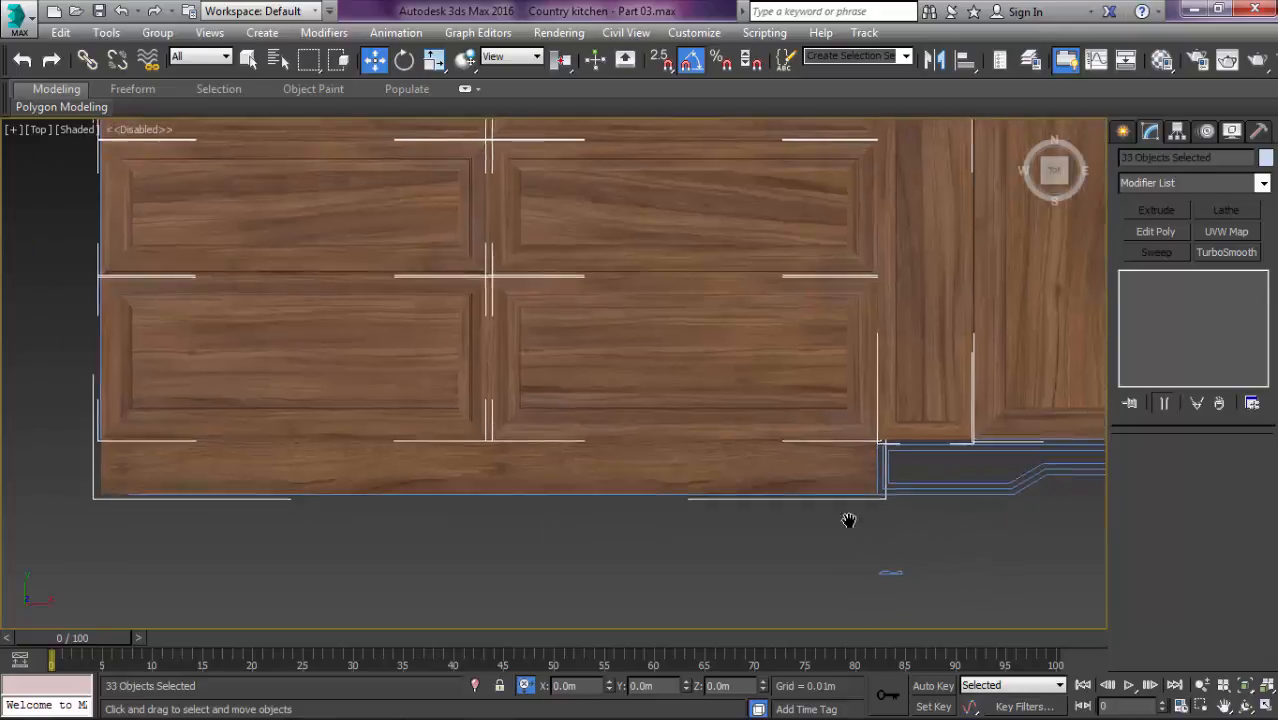
Step: Activate the Line tool at the central plinth with 2.5D snapping and wireframe display turned on
scroll(650, 483, "down", 5)
scroll(651, 490, "up", 6)
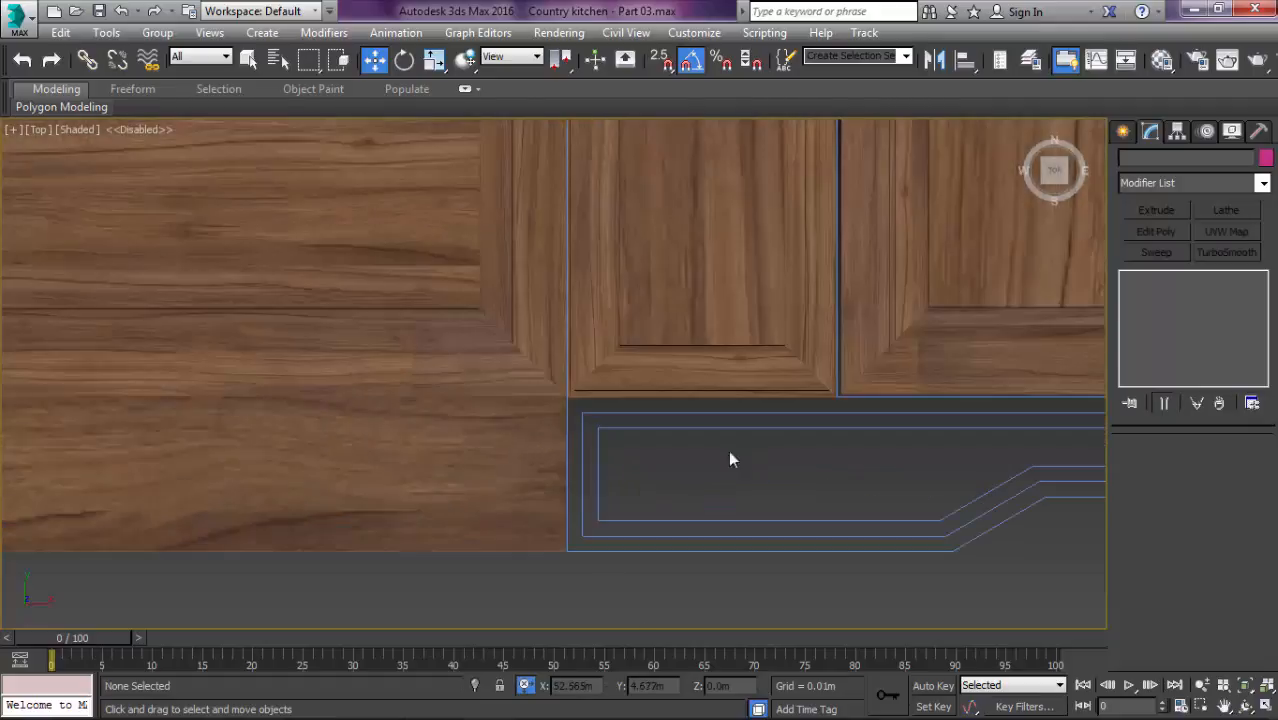
left_click(1122, 136)
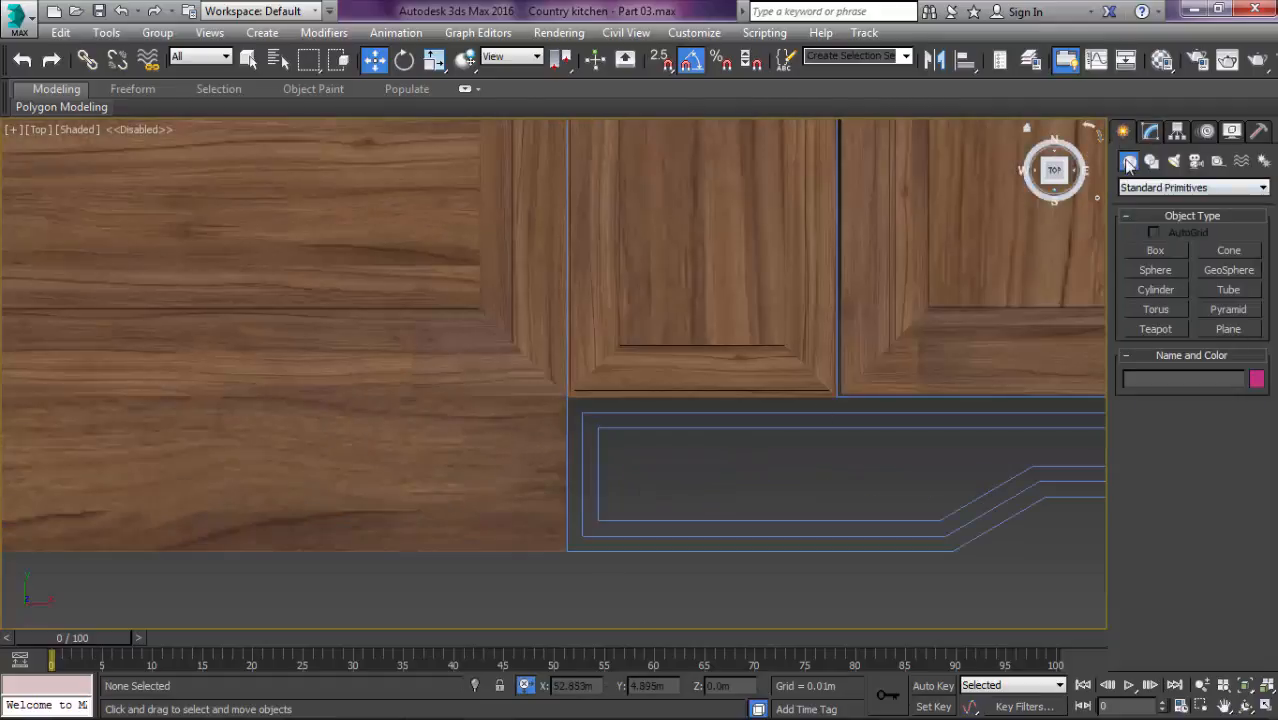
left_click(1151, 161)
left_click(1156, 265)
key("s")
key("F3")
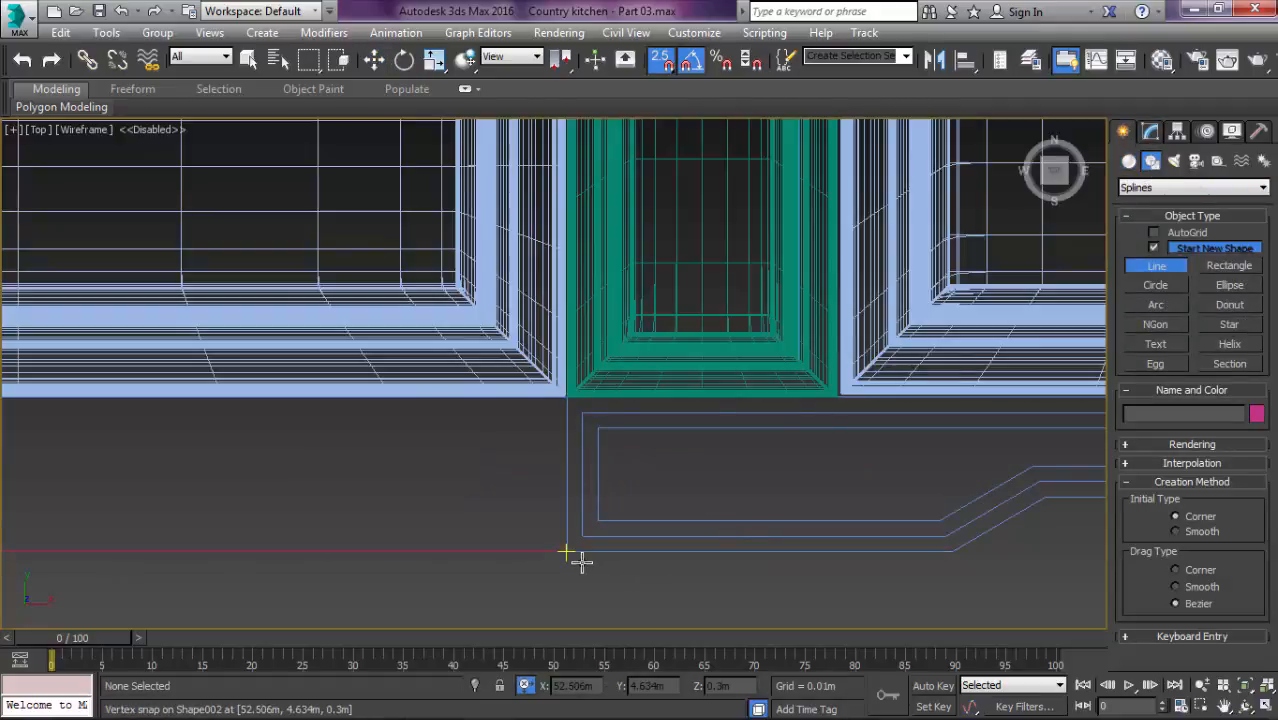
left_click(566, 551)
key("F3")
scroll(568, 405, "up", 2)
key("F3")
scroll(565, 399, "up", 2)
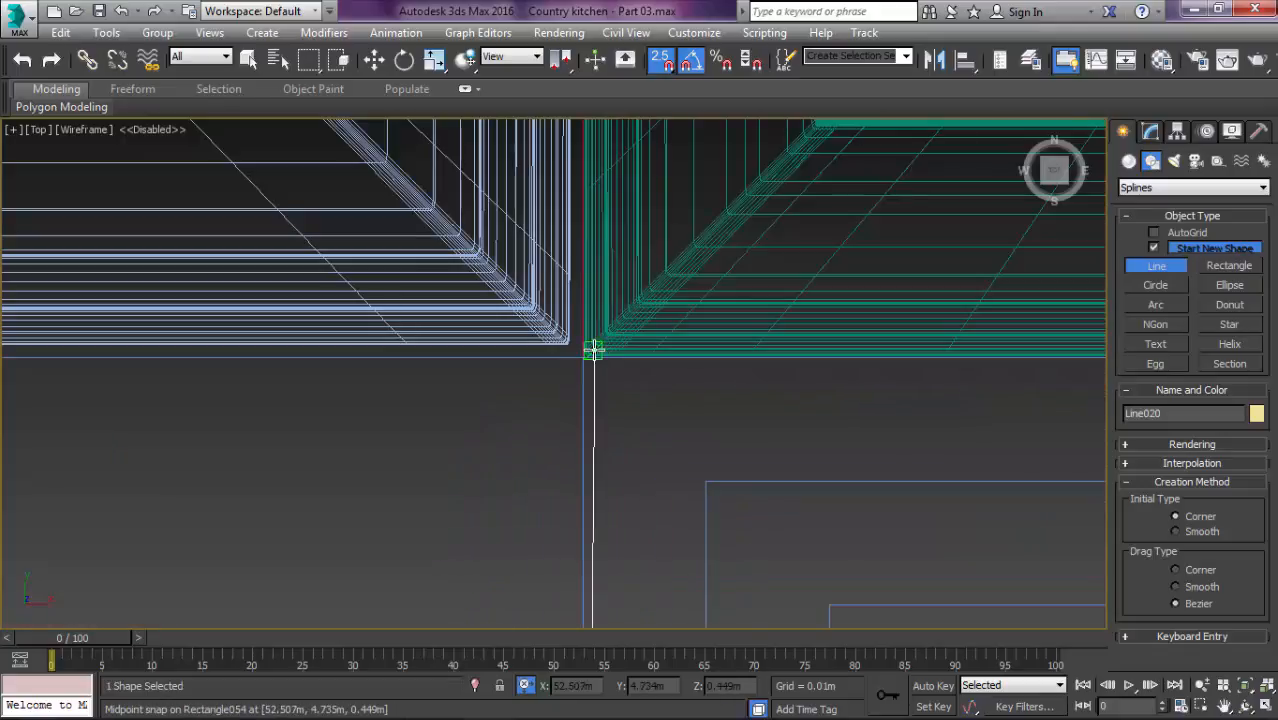
scroll(594, 350, "up", 3)
right_click(573, 404)
scroll(671, 445, "down", 6)
scroll(770, 522, "down", 6)
middle_click_drag(930, 615, 620, 360)
right_click(650, 368)
Step: Isolate the two elevation drawing shapes that include the central plinth outline, hiding the finished cabinet fronts
left_click_drag(690, 351, 588, 286)
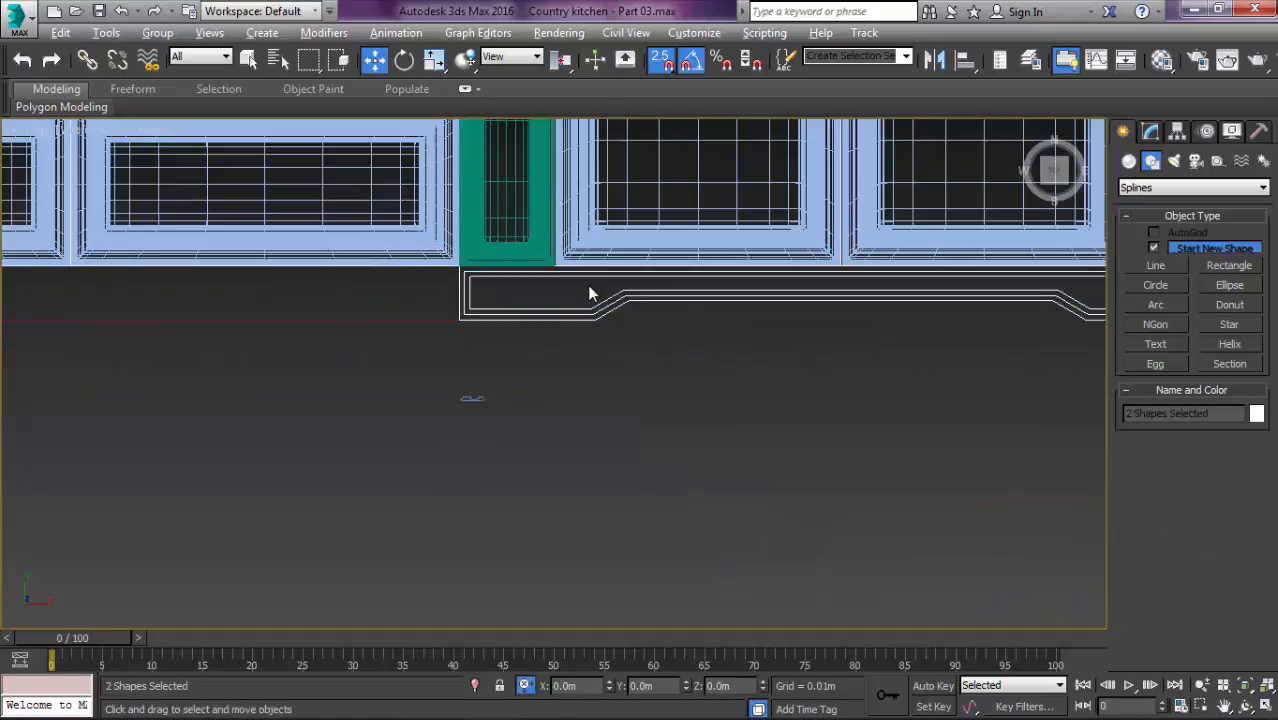
key("alt+q")
left_click(758, 527)
scroll(760, 527, "up", 5)
Step: Trace the side and upper edges of the central plinth's outer outline with a line snapped to its corners
left_click(1163, 268)
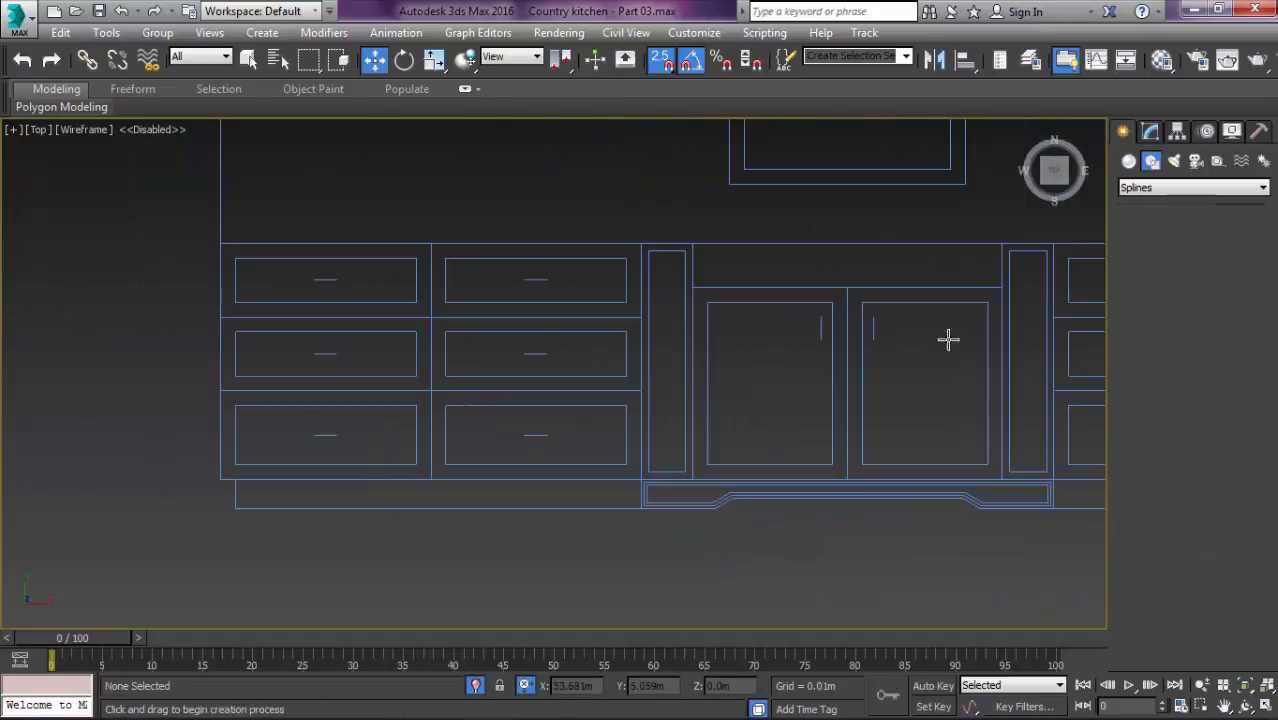
scroll(365, 475, "up", 6)
middle_click_drag(1043, 578, 422, 448)
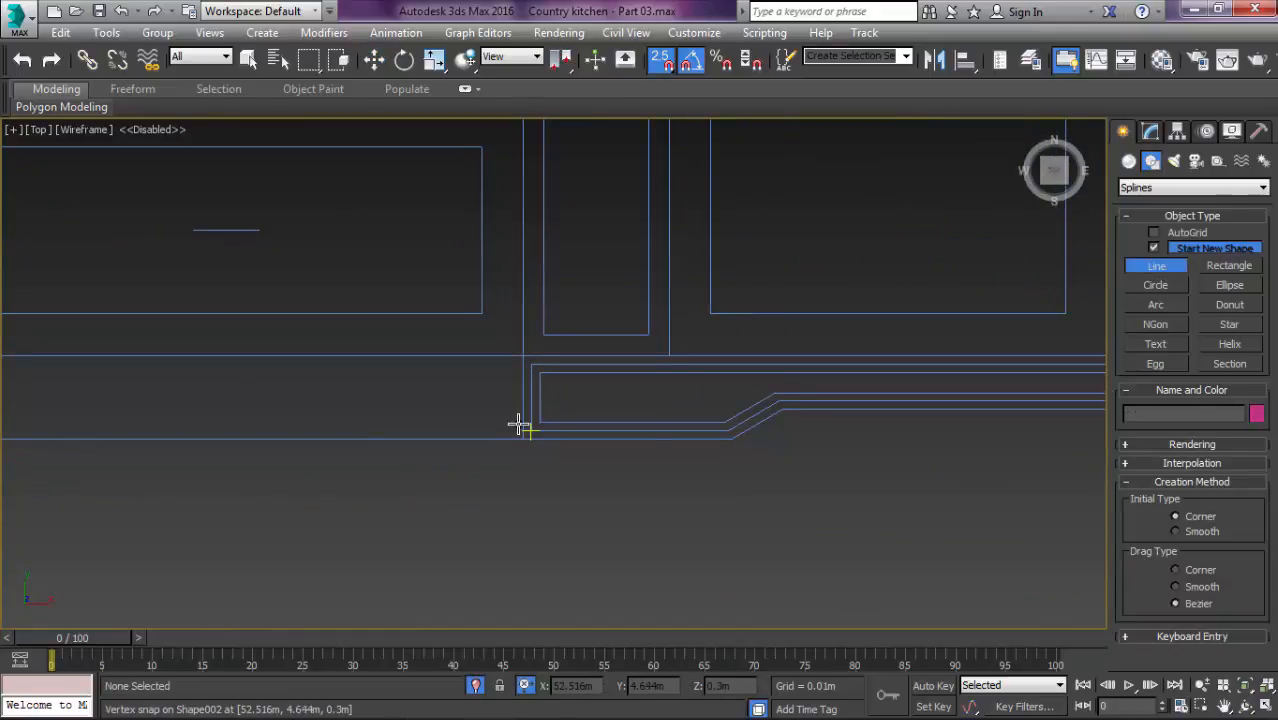
left_click(521, 350)
scroll(568, 352, "down", 2)
middle_click_drag(700, 354, 397, 365)
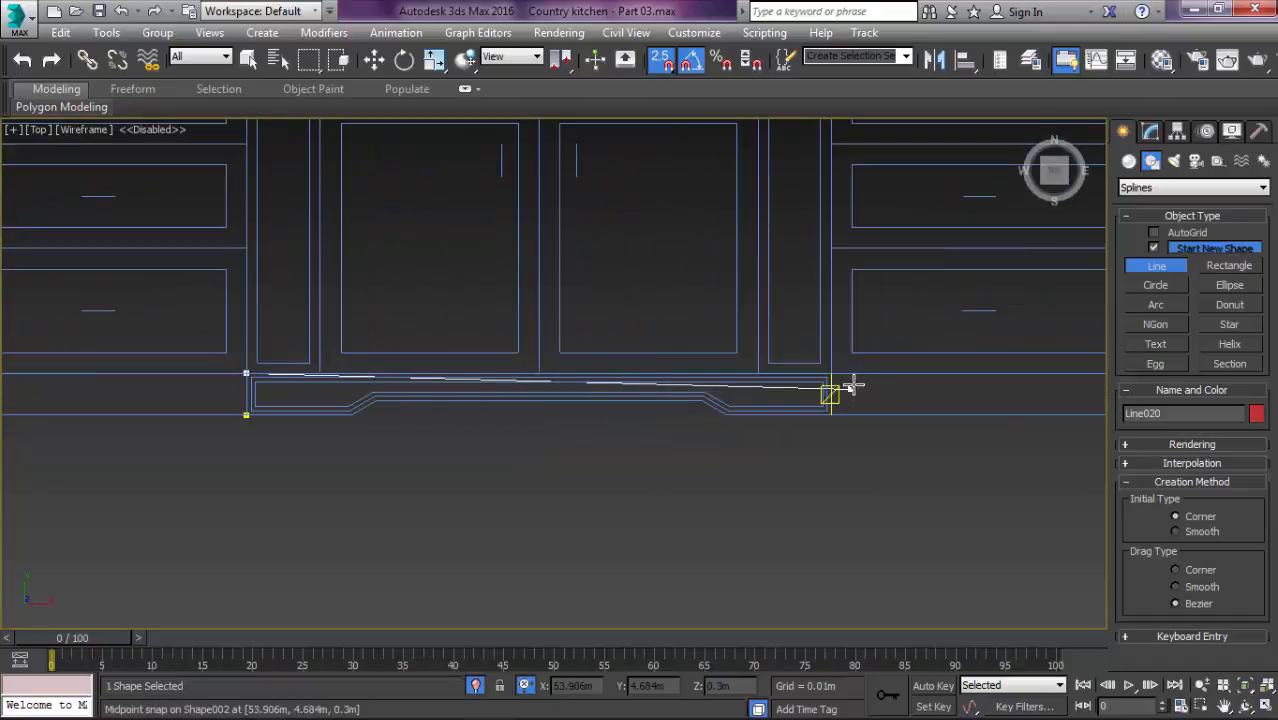
scroll(853, 379, "up", 3)
left_click(789, 358)
left_click(785, 481)
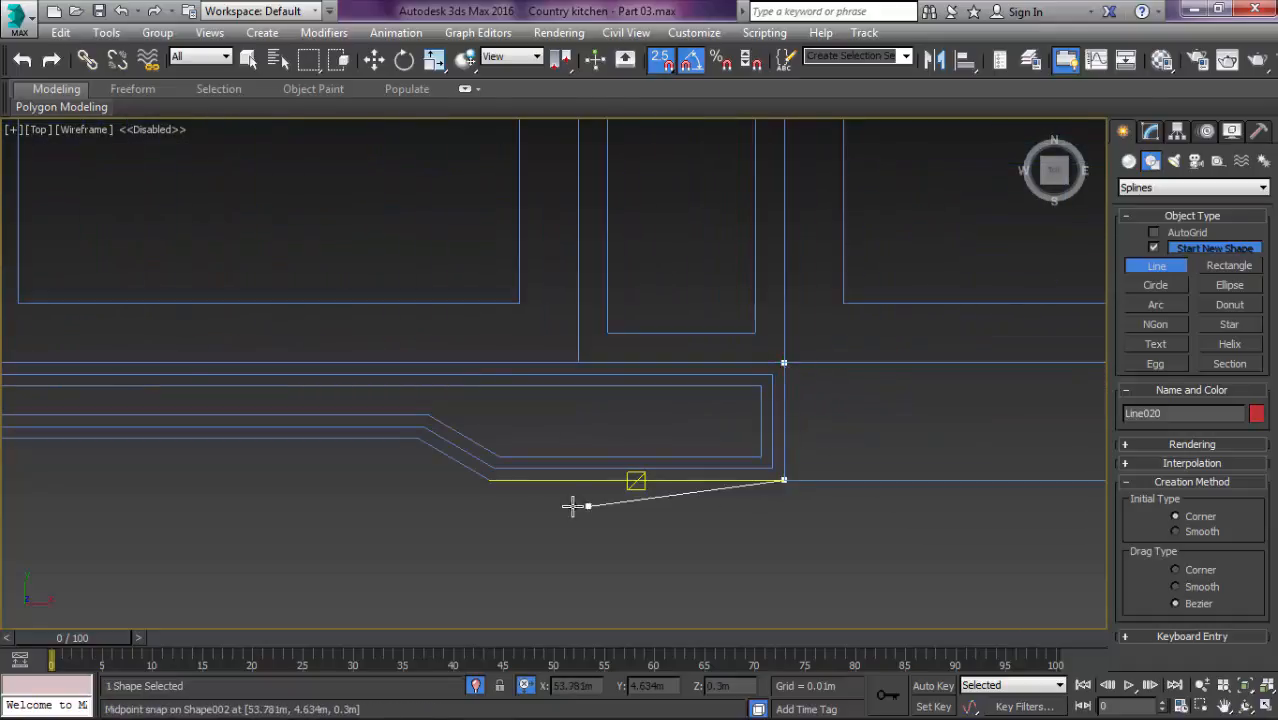
Step: Continue the line along the plinth's stepped lower edge through both slanted sections and close the spline
left_click(489, 481)
scroll(830, 445, "down", 3)
scroll(342, 448, "up", 4)
left_click(540, 426)
left_click(440, 485)
middle_click_drag(205, 531, 630, 522)
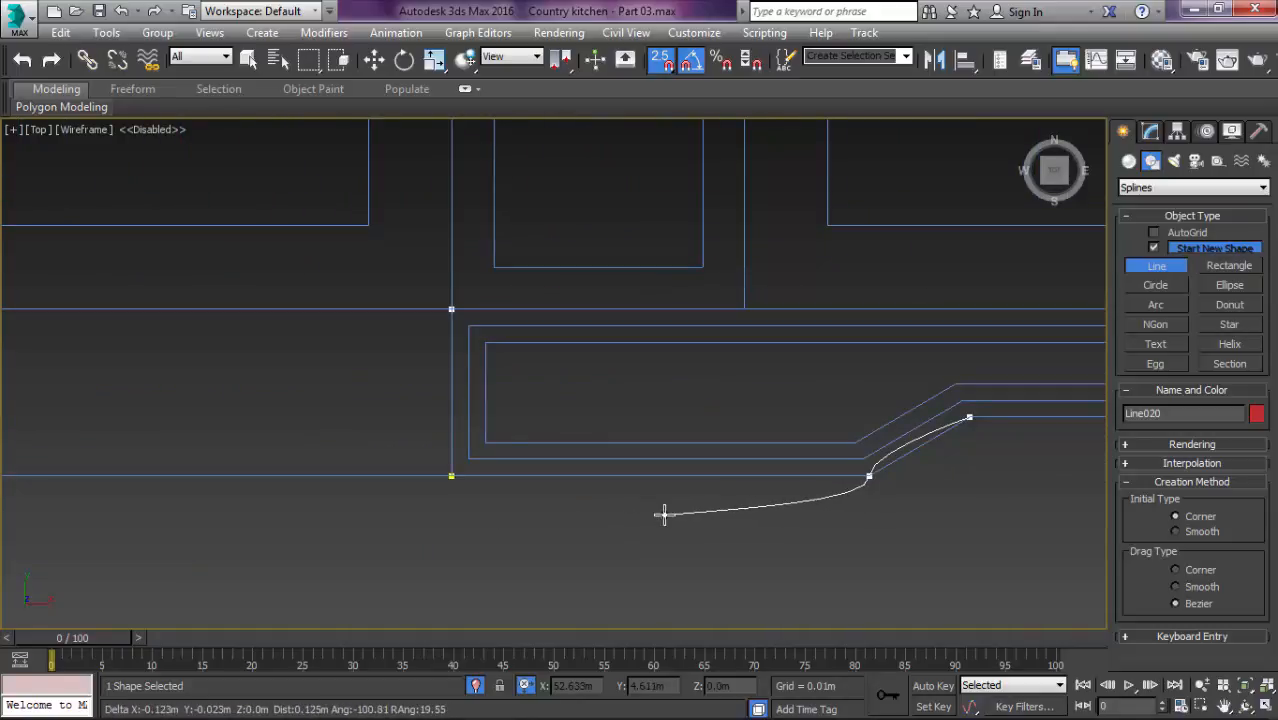
left_click(452, 477)
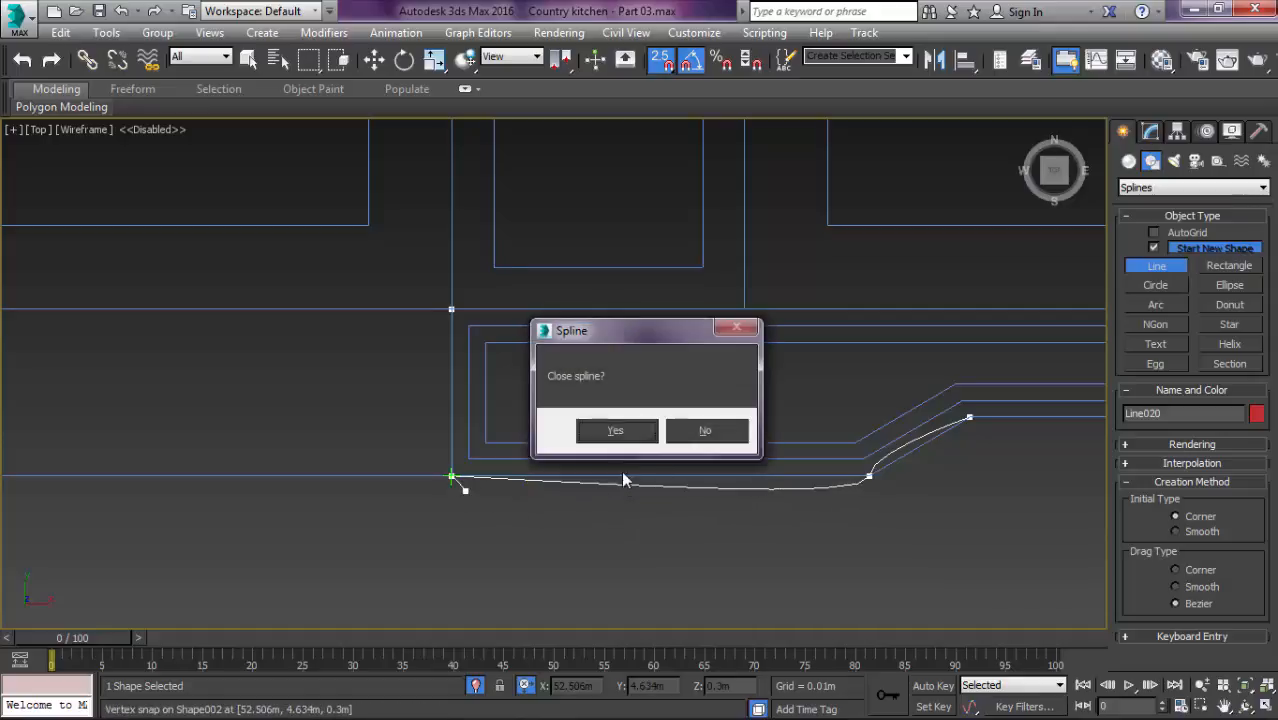
left_click(620, 427)
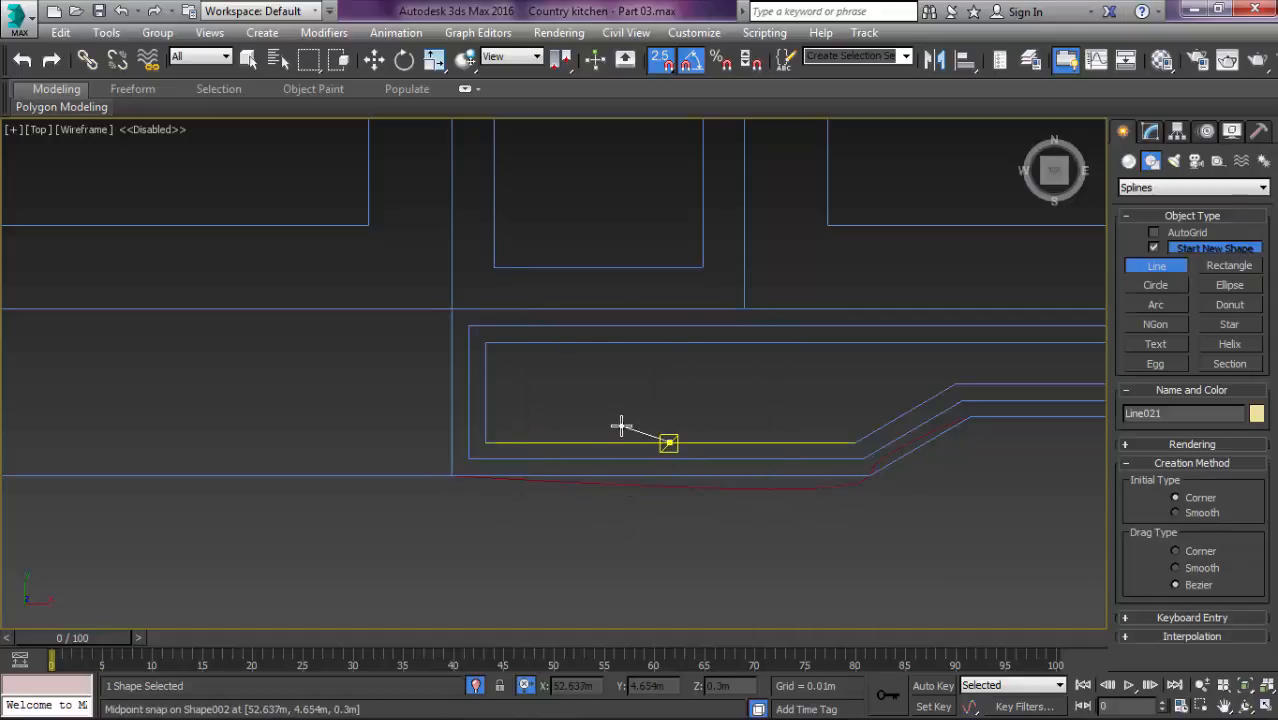
Step: Convert the traced plinth spline's vertices to Corner type and leave vertex editing
right_click(778, 472)
middle_click_drag(785, 469, 534, 414)
right_click(668, 432)
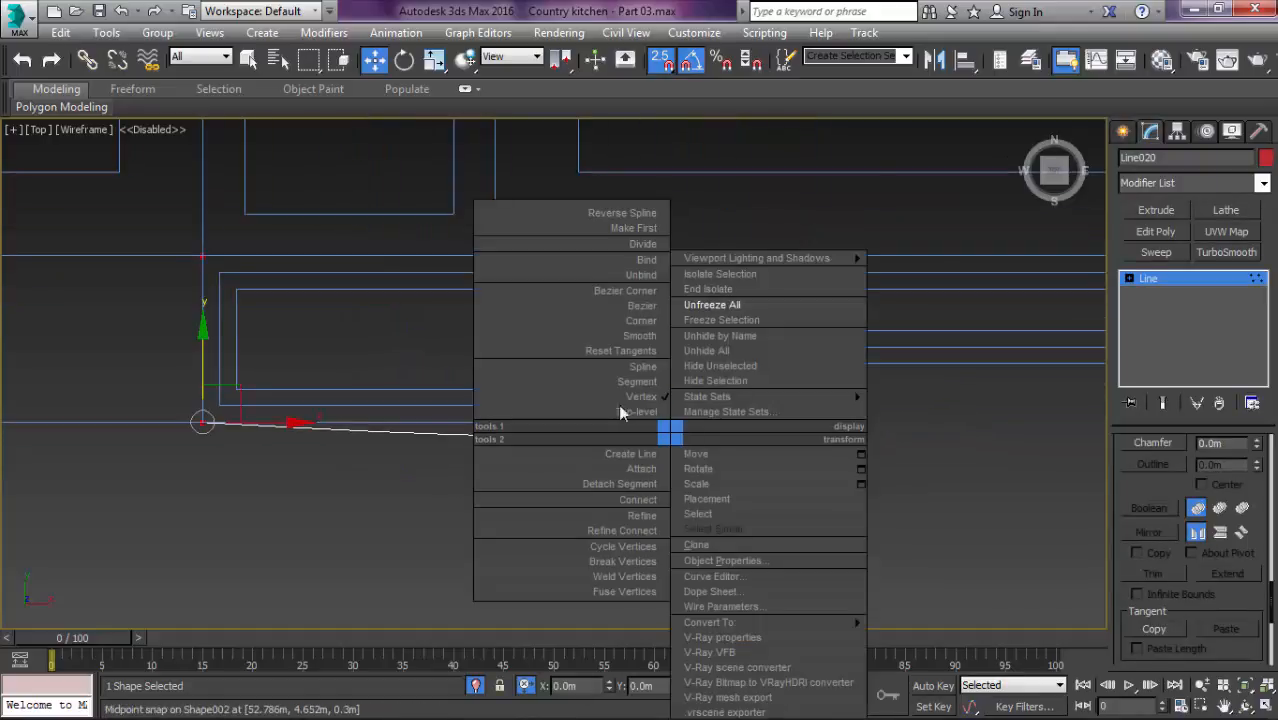
left_click(628, 328)
middle_click_drag(625, 331, 645, 354)
scroll(645, 354, "down", 3)
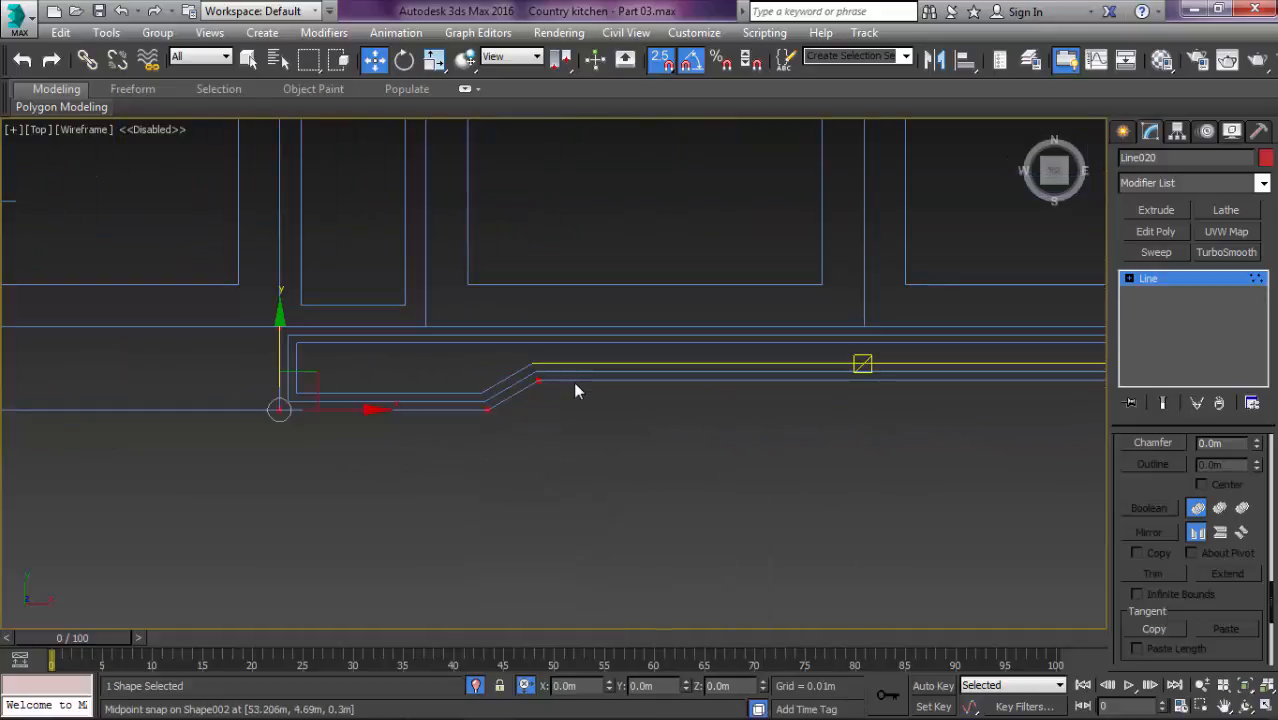
key("1")
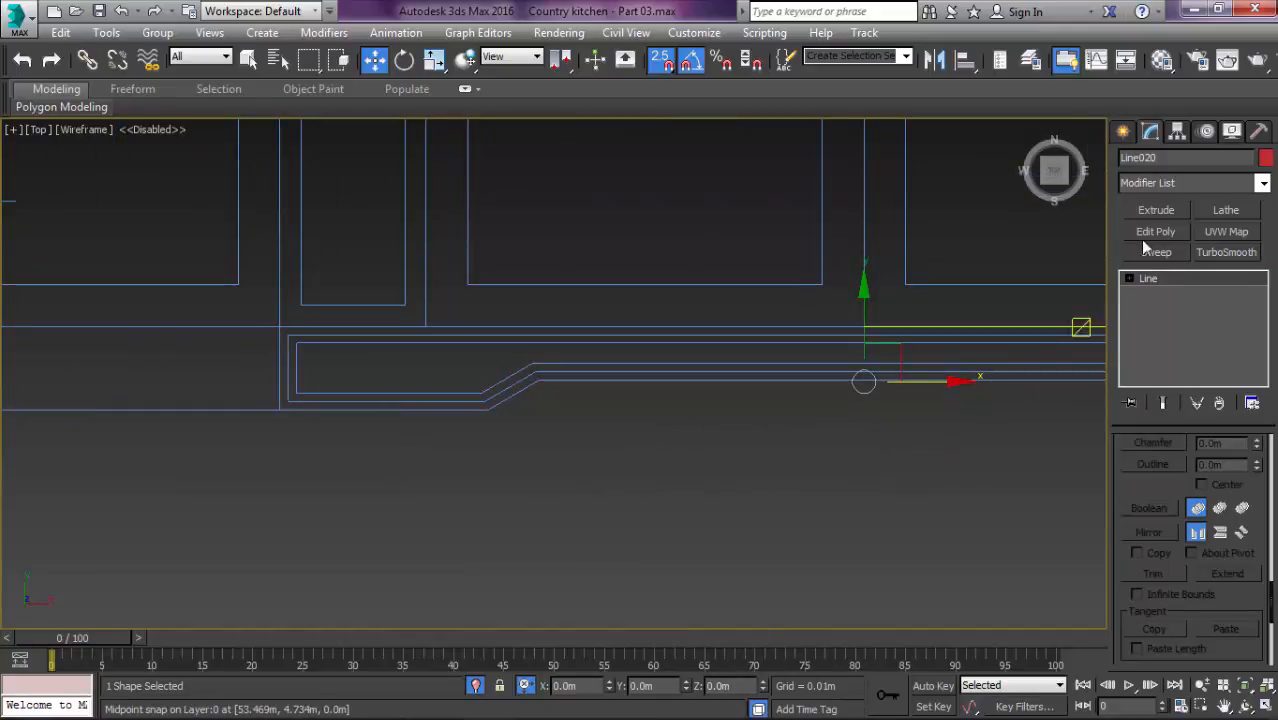
Step: Extrude the traced plinth outline 0.03 m and display it shaded with edged faces in the perspective view
left_click(1157, 211)
key("F3")
middle_click_drag(850, 345, 761, 339)
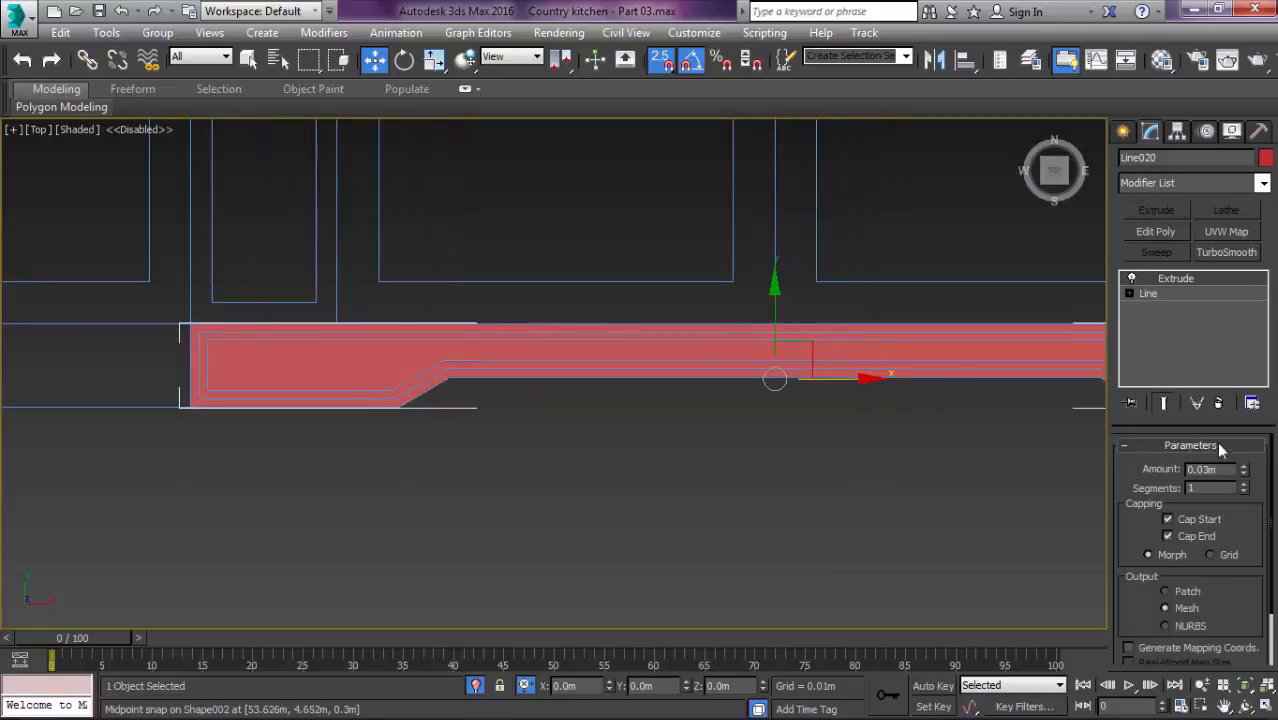
scroll(746, 449, "up", 2)
key("p")
scroll(722, 434, "down", 4)
middle_click_drag(722, 434, 725, 362, "alt")
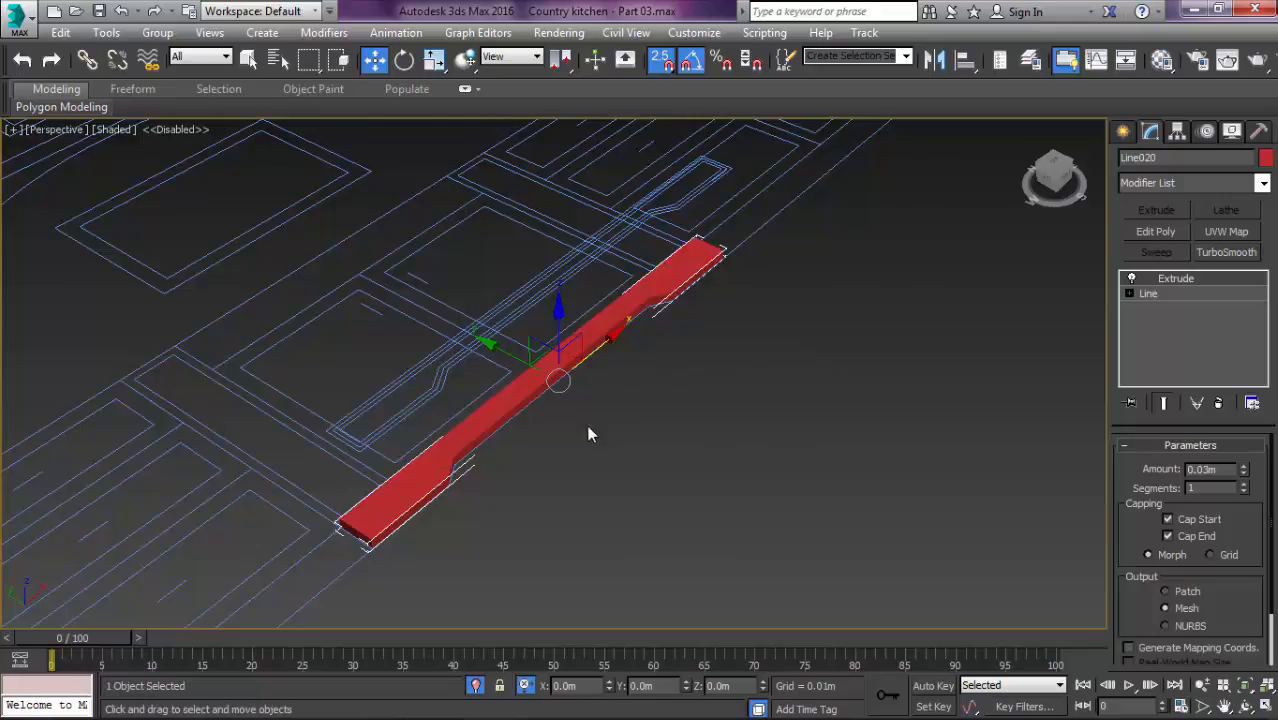
middle_click_drag(588, 434, 631, 414, "alt")
key("F4")
scroll(631, 414, "up", 5)
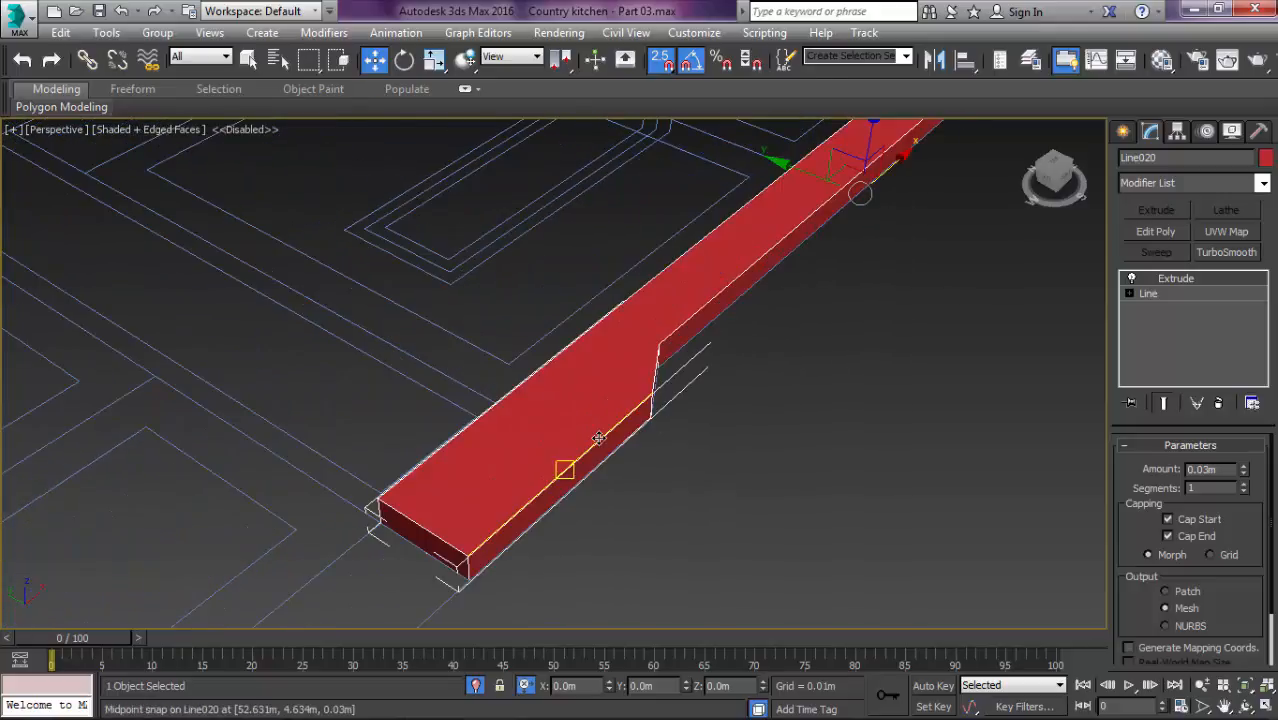
Step: Add an Edit Poly modifier to the plinth and assign it the plain light-blue Material #24
left_click(1156, 231)
middle_click_drag(750, 400, 742, 380, "alt")
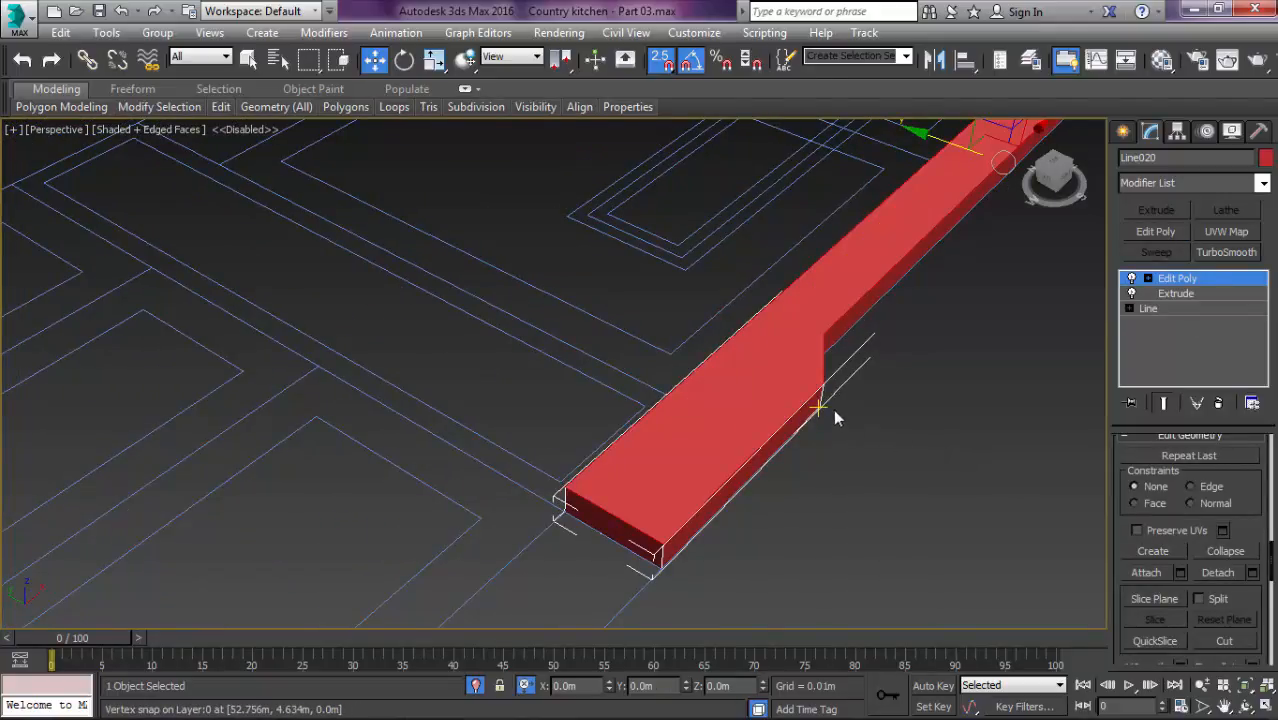
key("m")
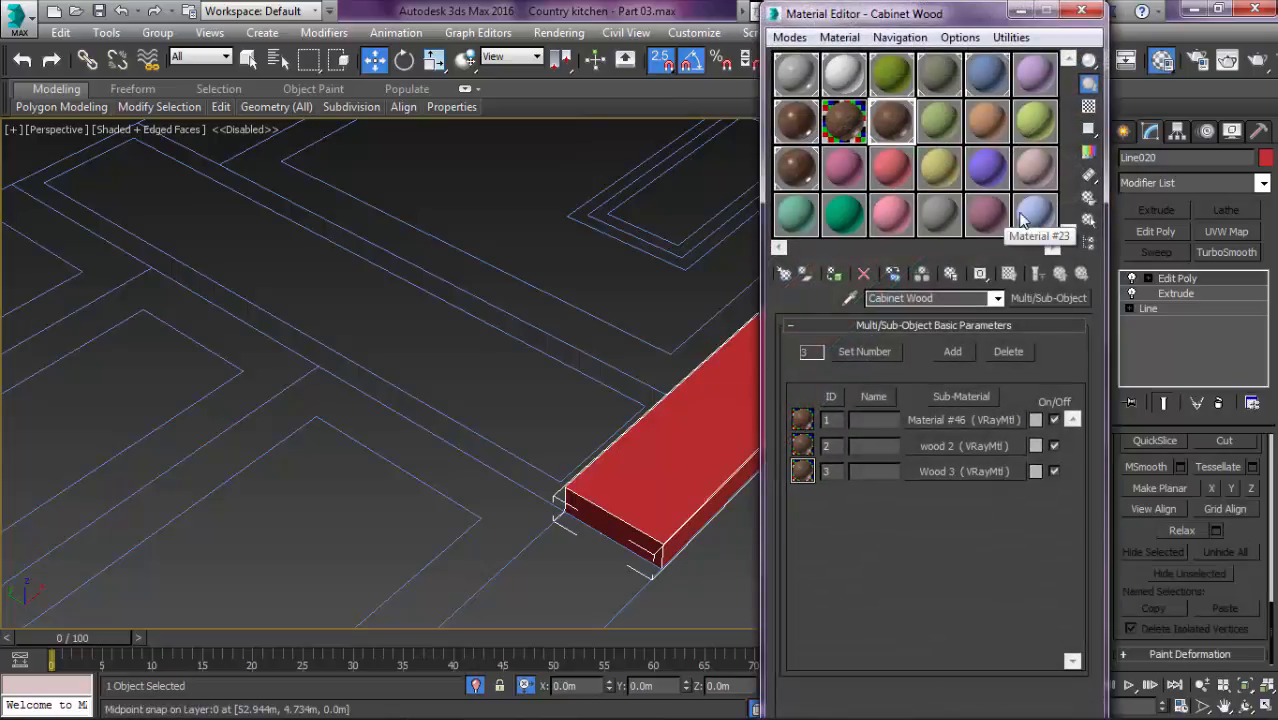
left_click(1032, 212)
left_click(835, 274)
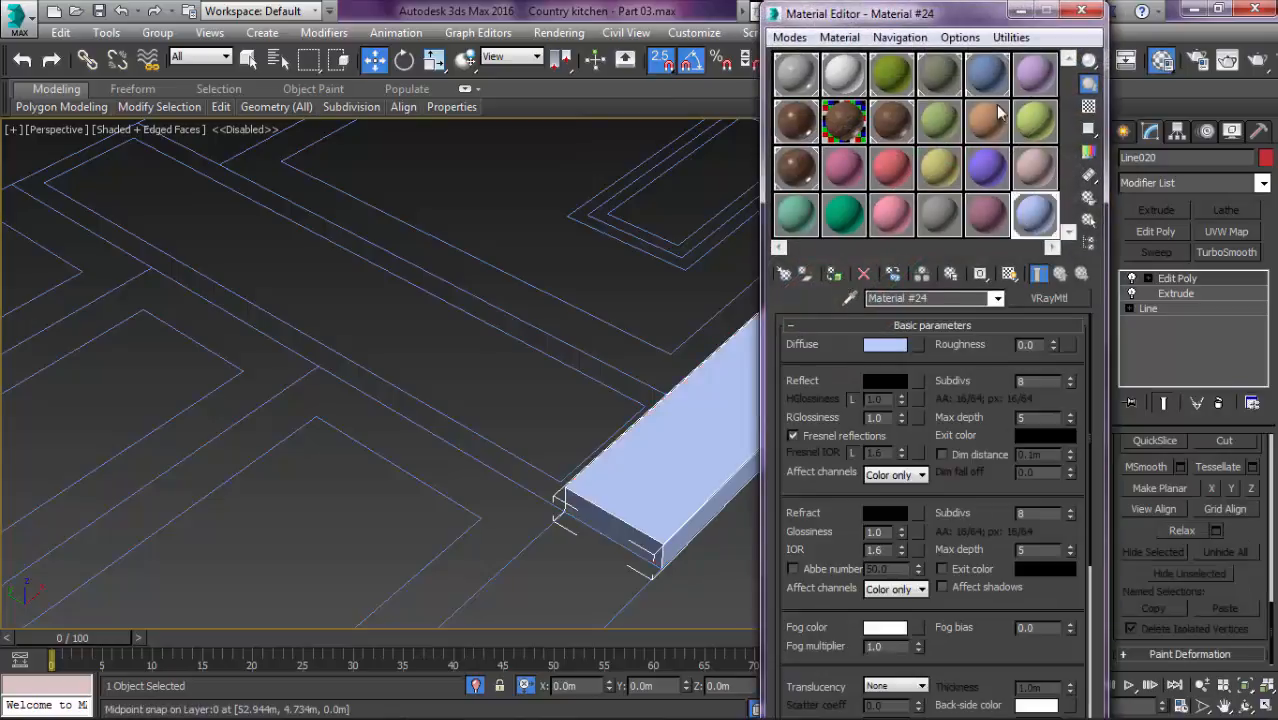
left_click(1081, 11)
Step: Inset the plinth's large front polygon by 0.01 m
middle_click_drag(1035, 265, 955, 273)
key("4")
left_click(688, 371)
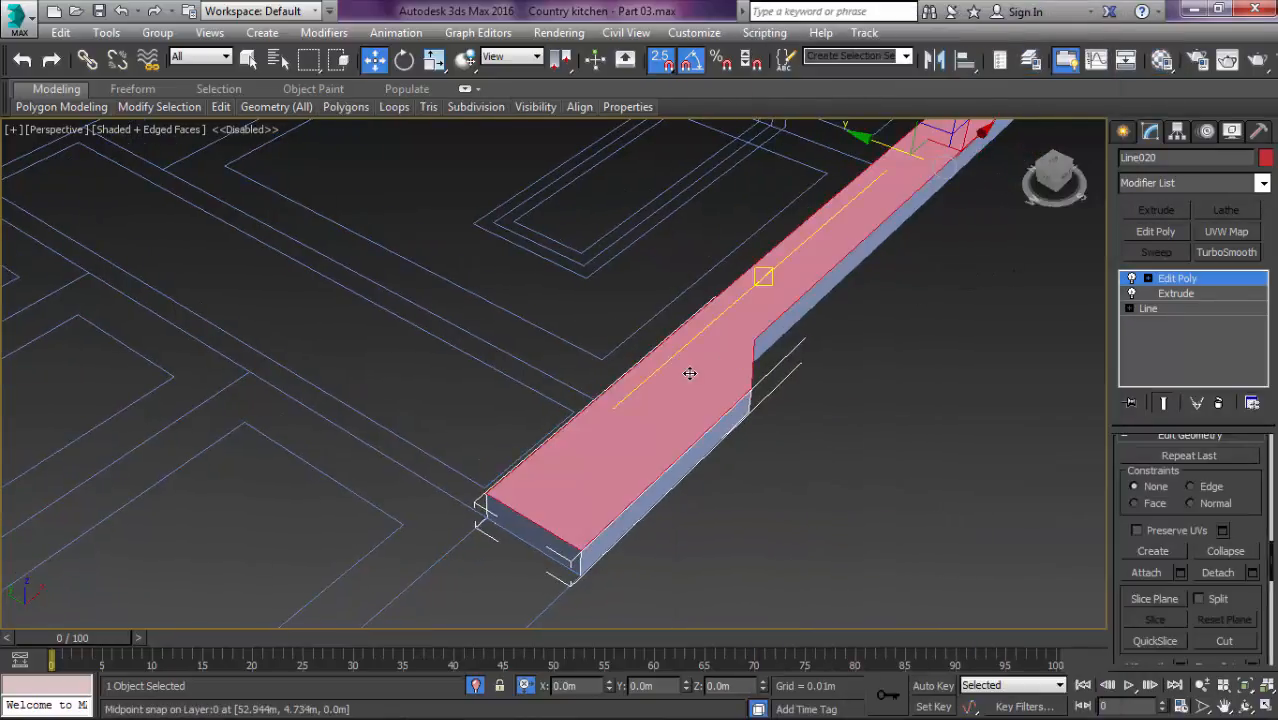
scroll(1229, 598, "up", 6)
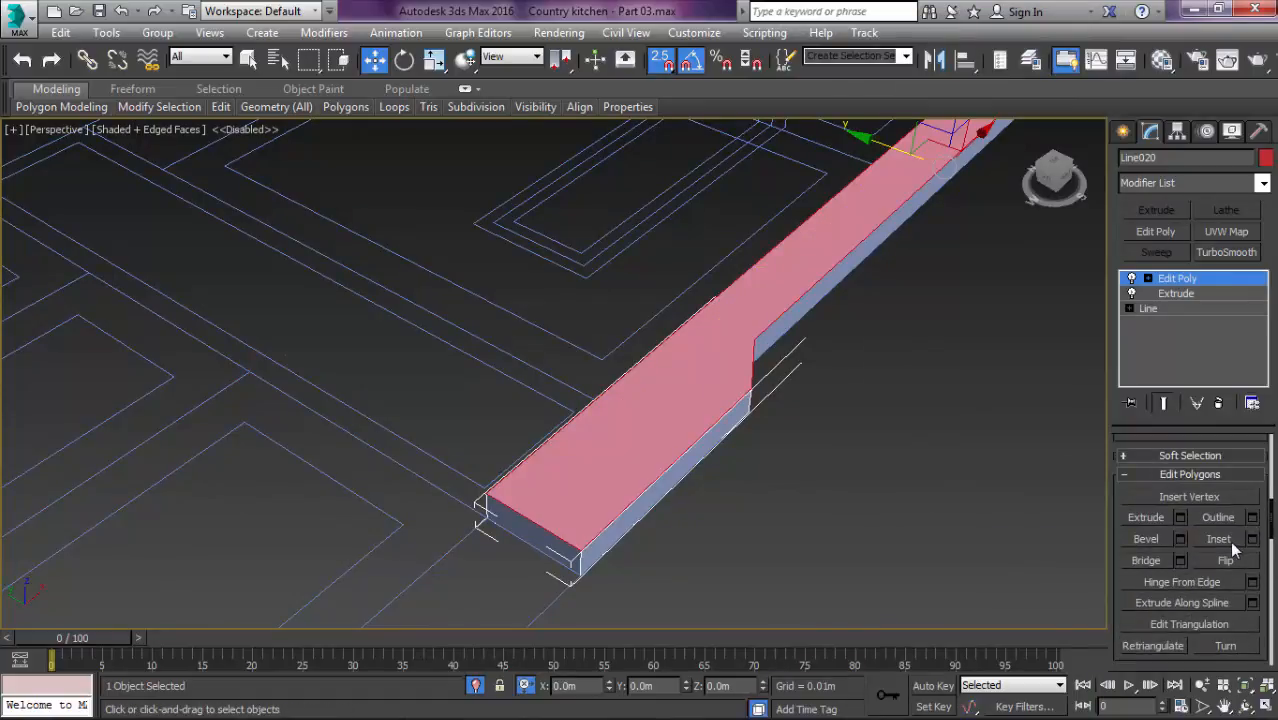
left_click(1252, 539)
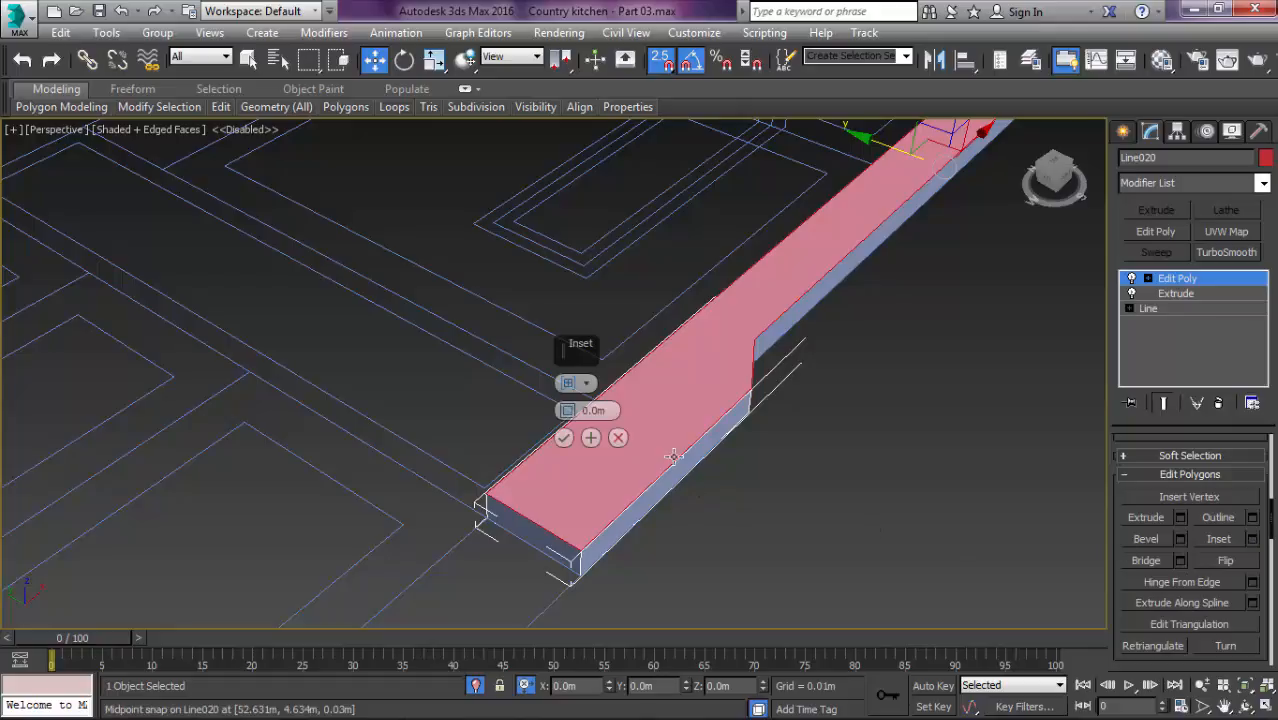
left_click_drag(576, 413, 581, 343)
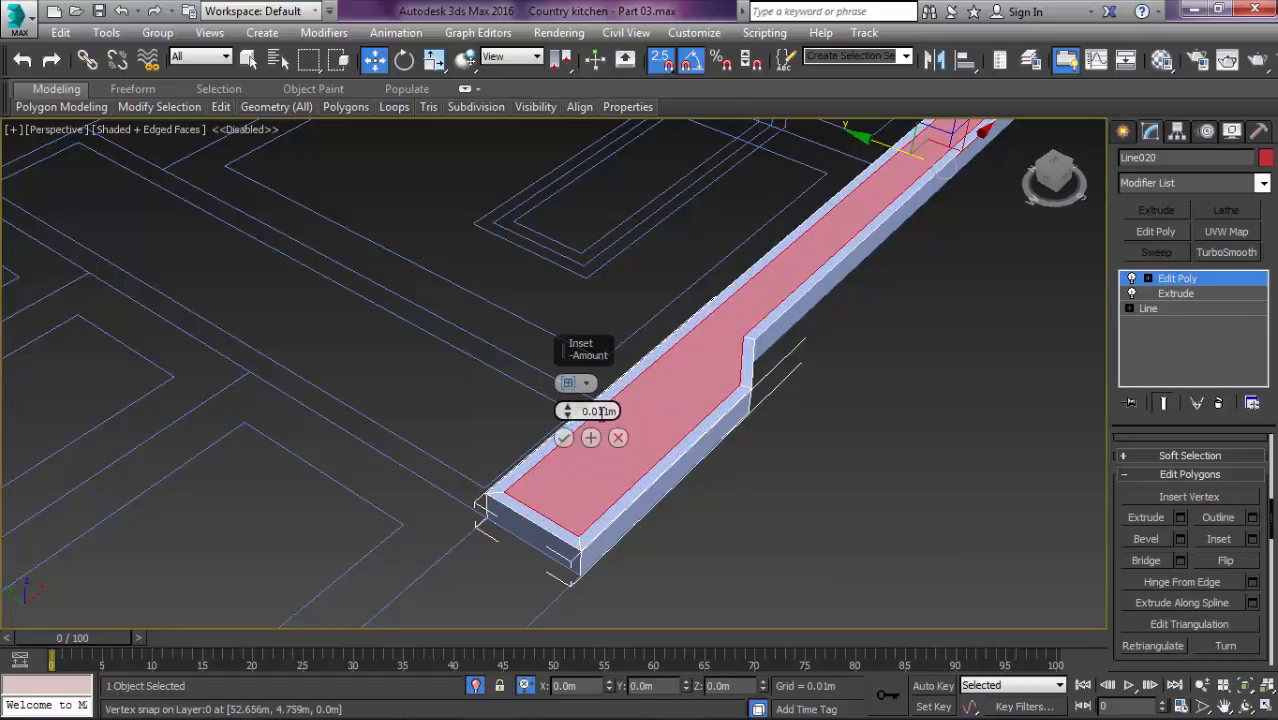
key("Return")
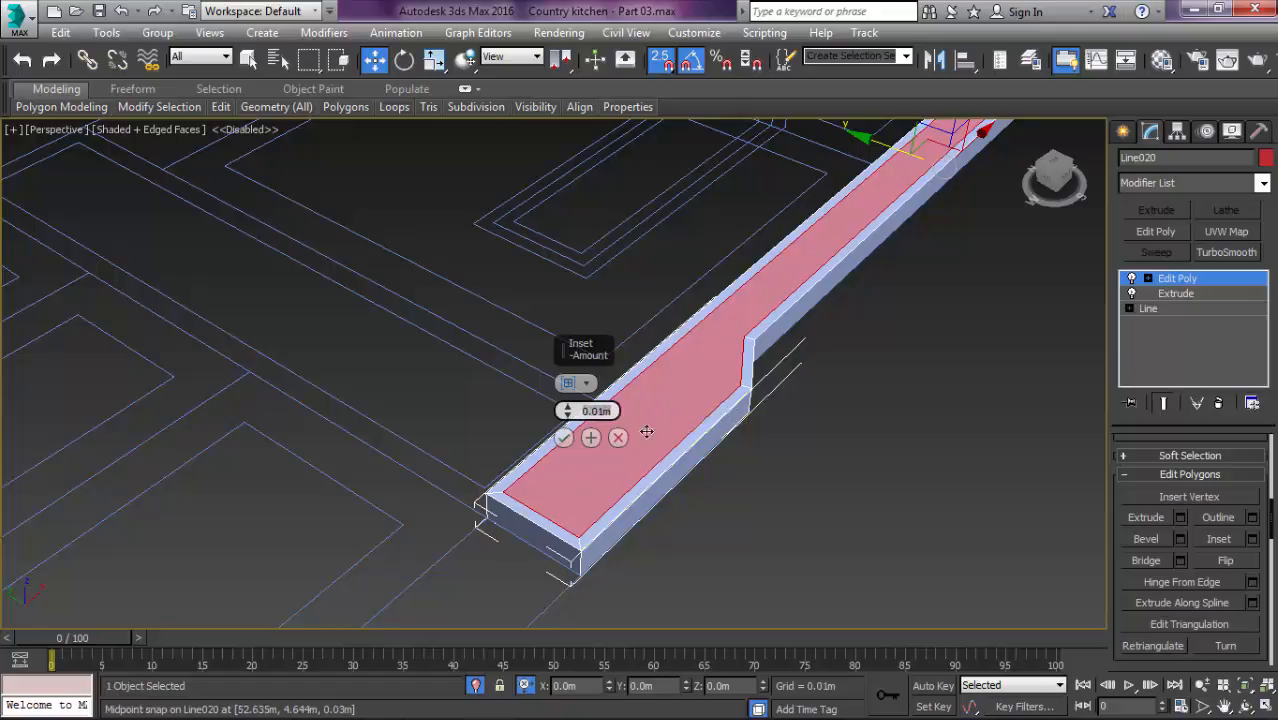
left_click(564, 438)
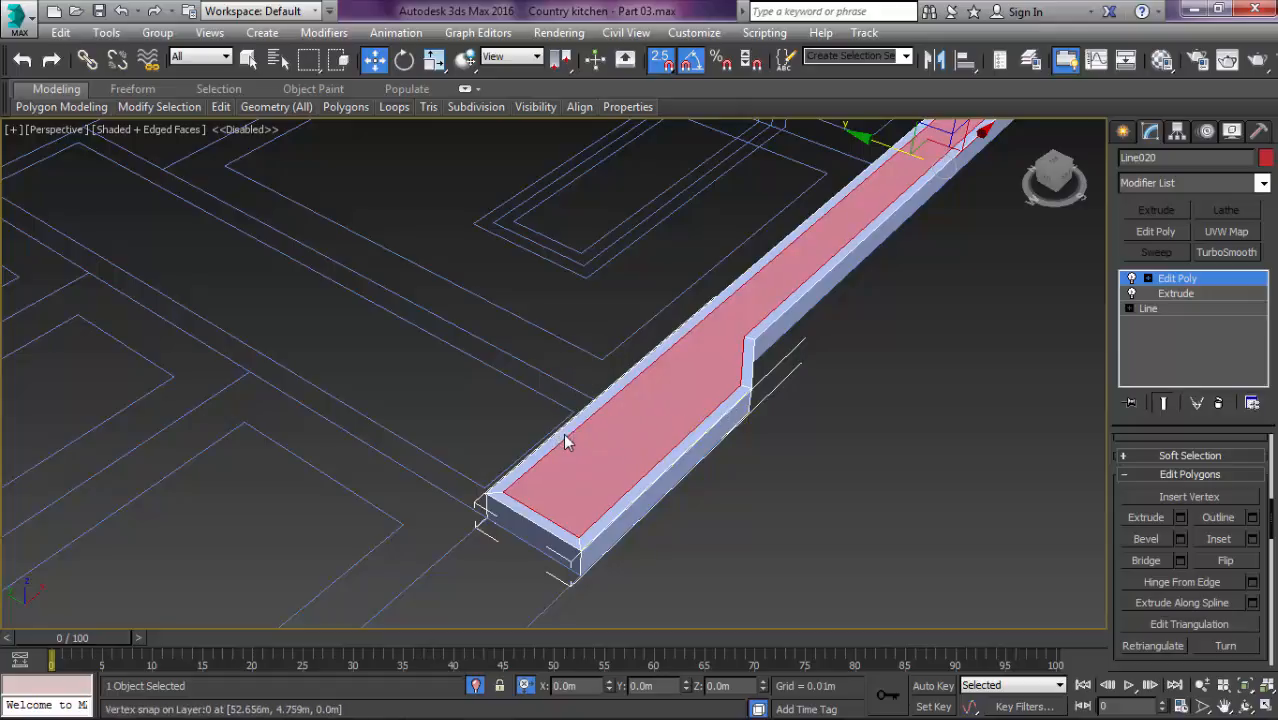
Step: Bevel the inset plinth polygon with a height of -0.01 m and an outline of -0.005 m, then leave polygon editing
left_click(1181, 539)
scroll(590, 420, "up", 3)
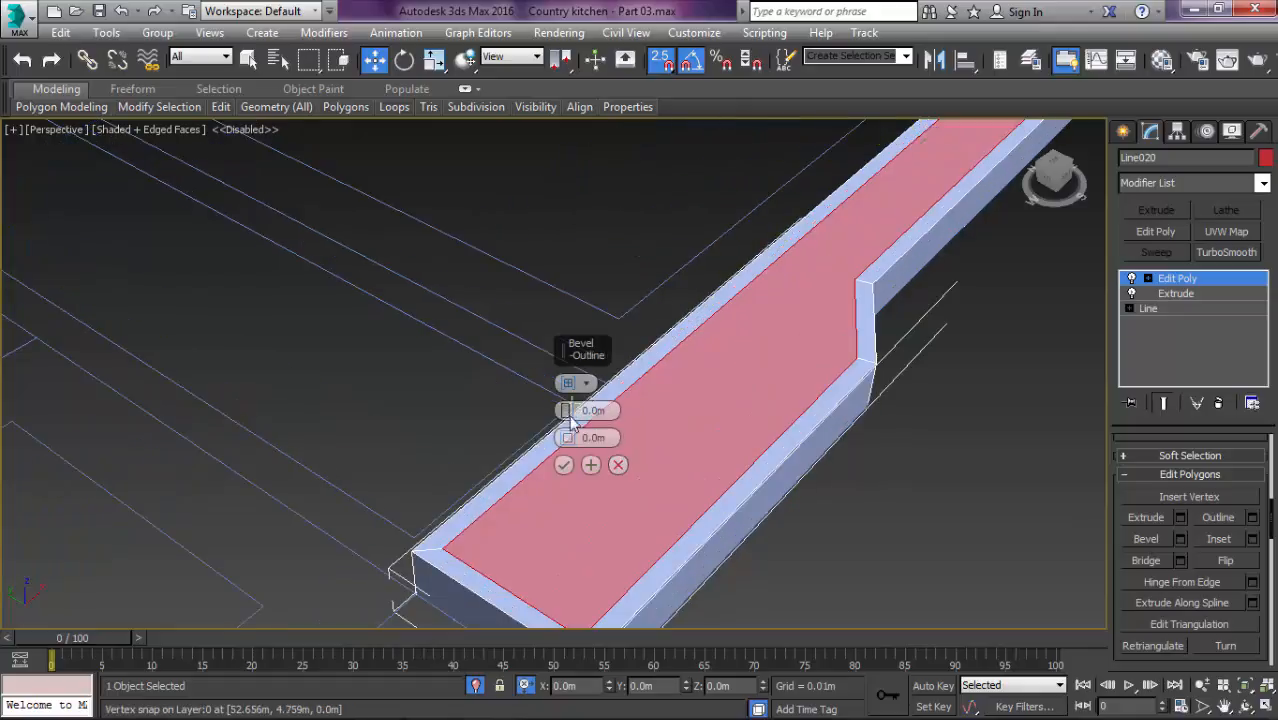
left_click_drag(566, 410, 567, 413)
type("1")
key("Return")
type("0.01")
key("Return")
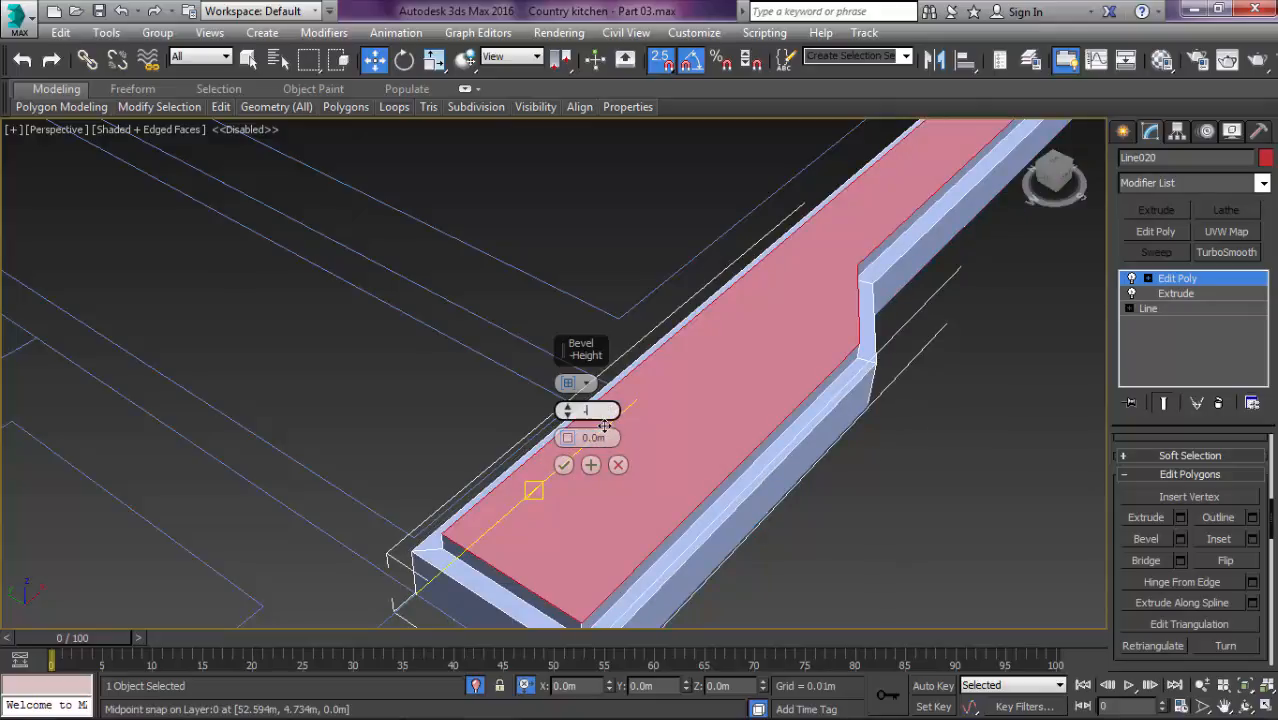
type("-0.01")
key("Return")
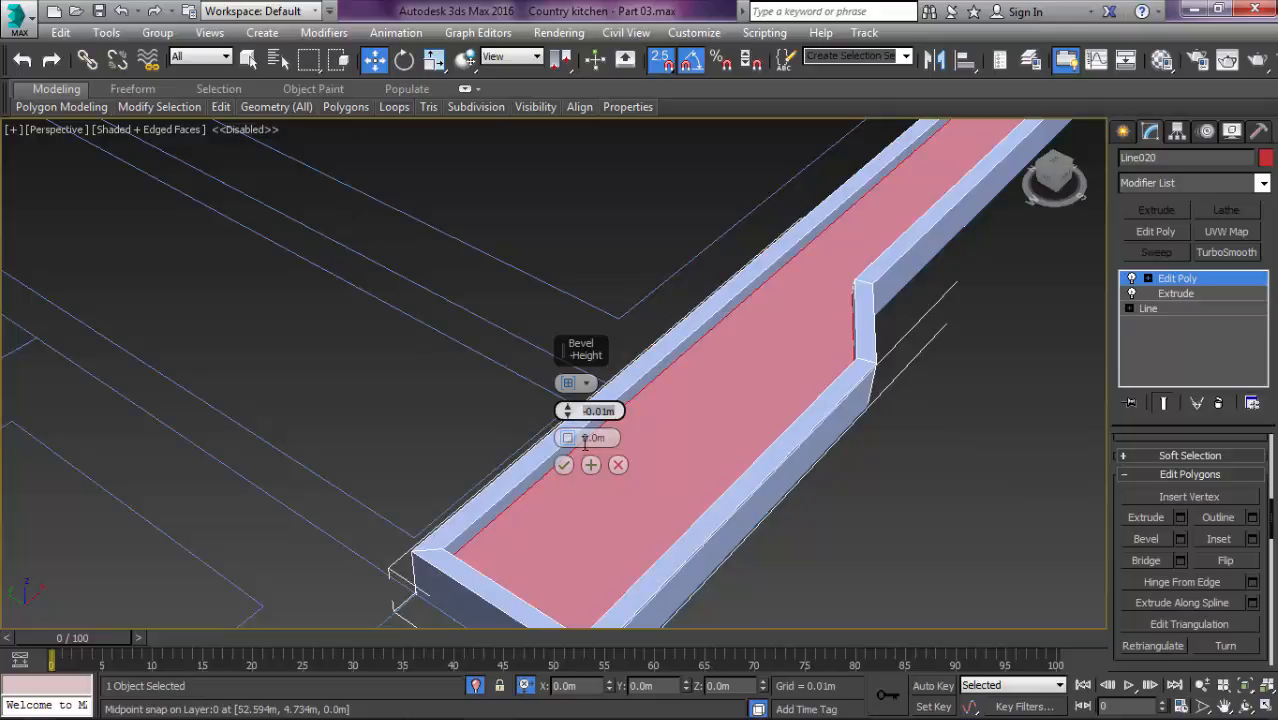
left_click_drag(570, 450, 579, 460)
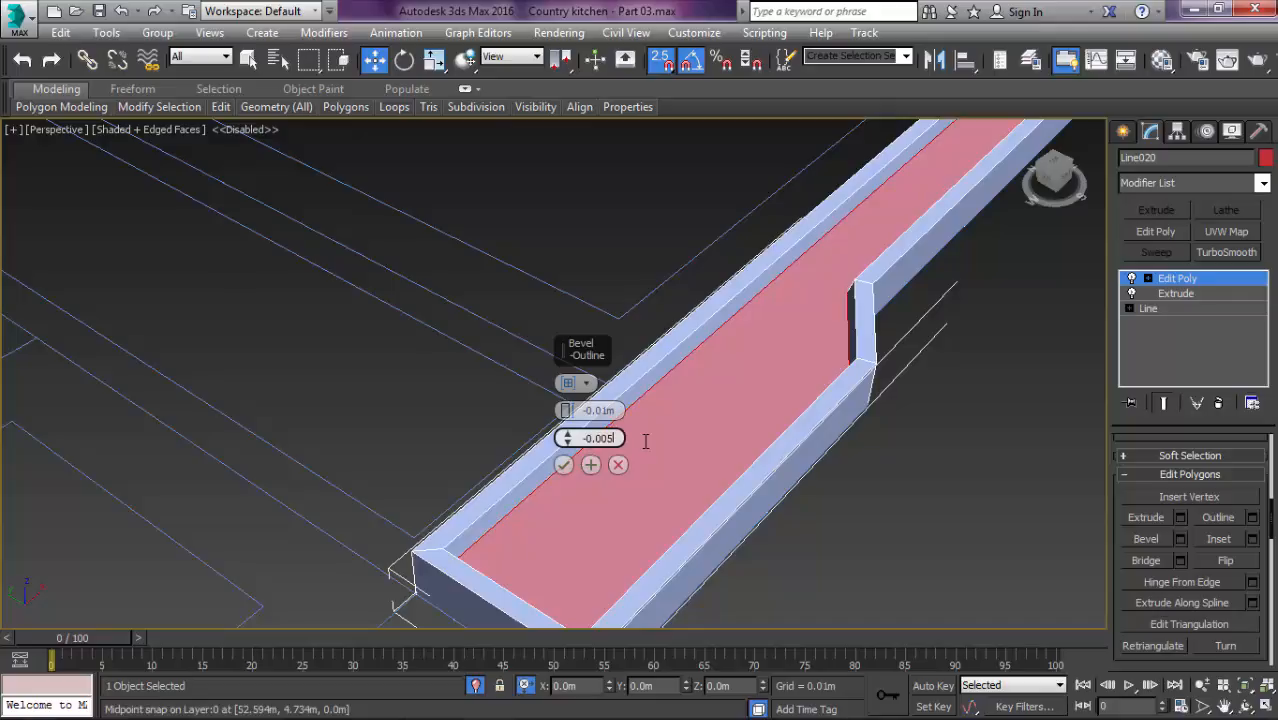
key("Return")
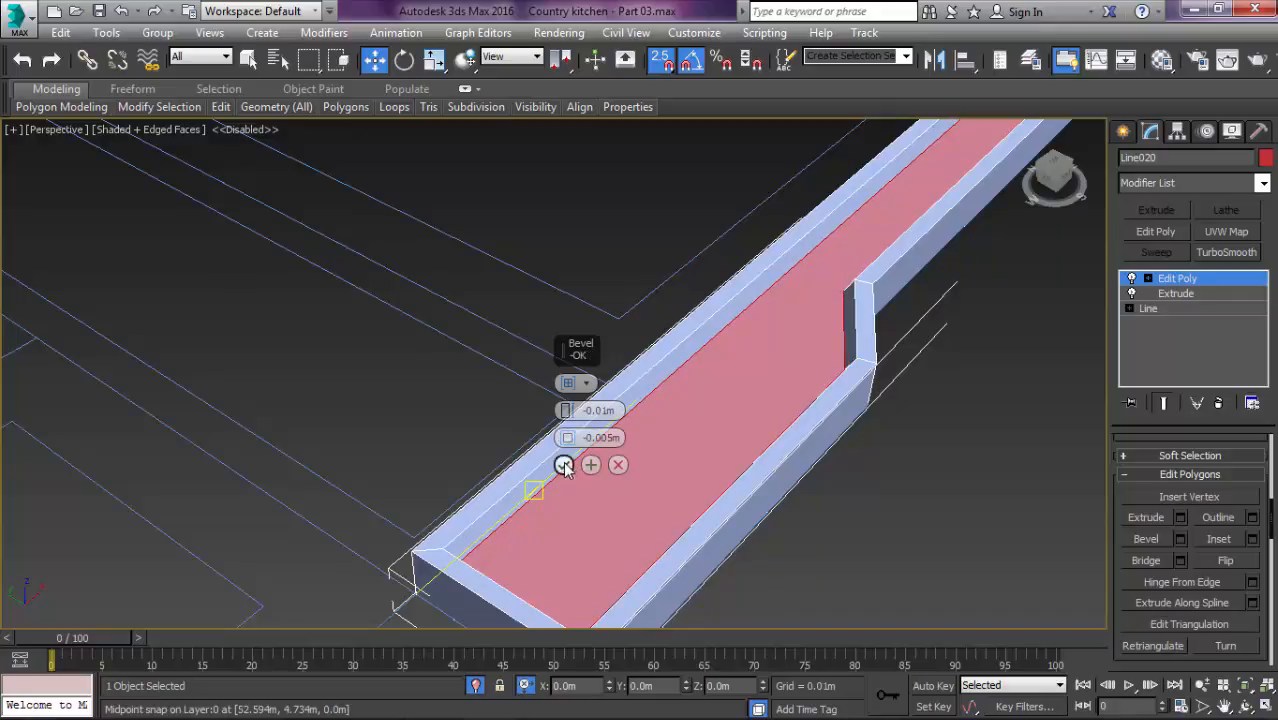
left_click(564, 467)
key("4")
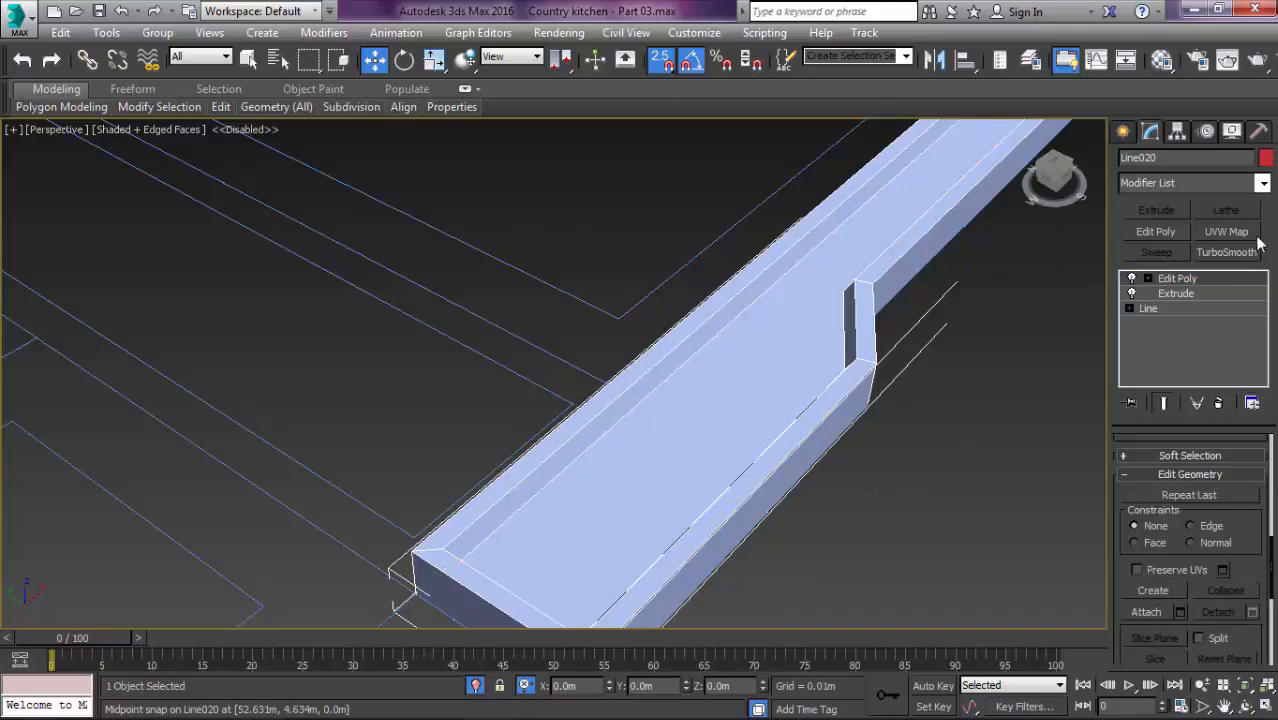
Step: Add a UVW Map modifier to the plinth and assign it the Cabinet Wood material
left_click(1226, 232)
middle_click_drag(827, 308, 709, 359)
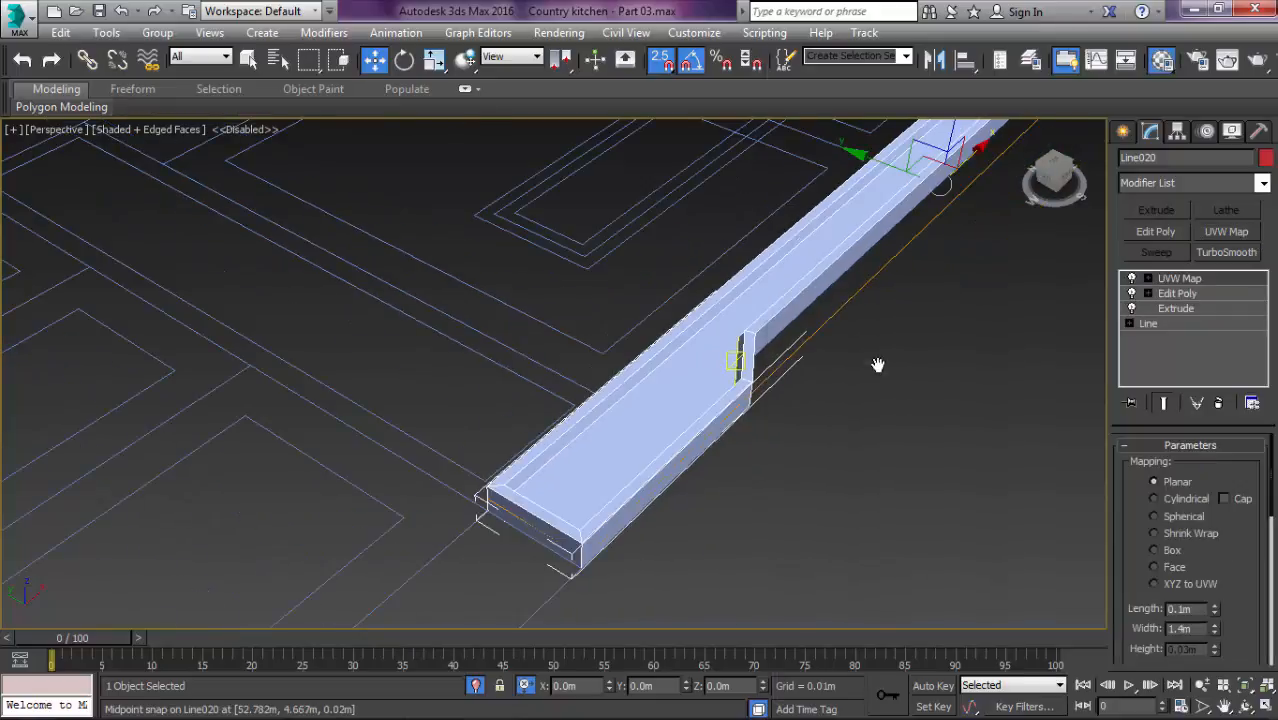
key("m")
left_click(893, 127)
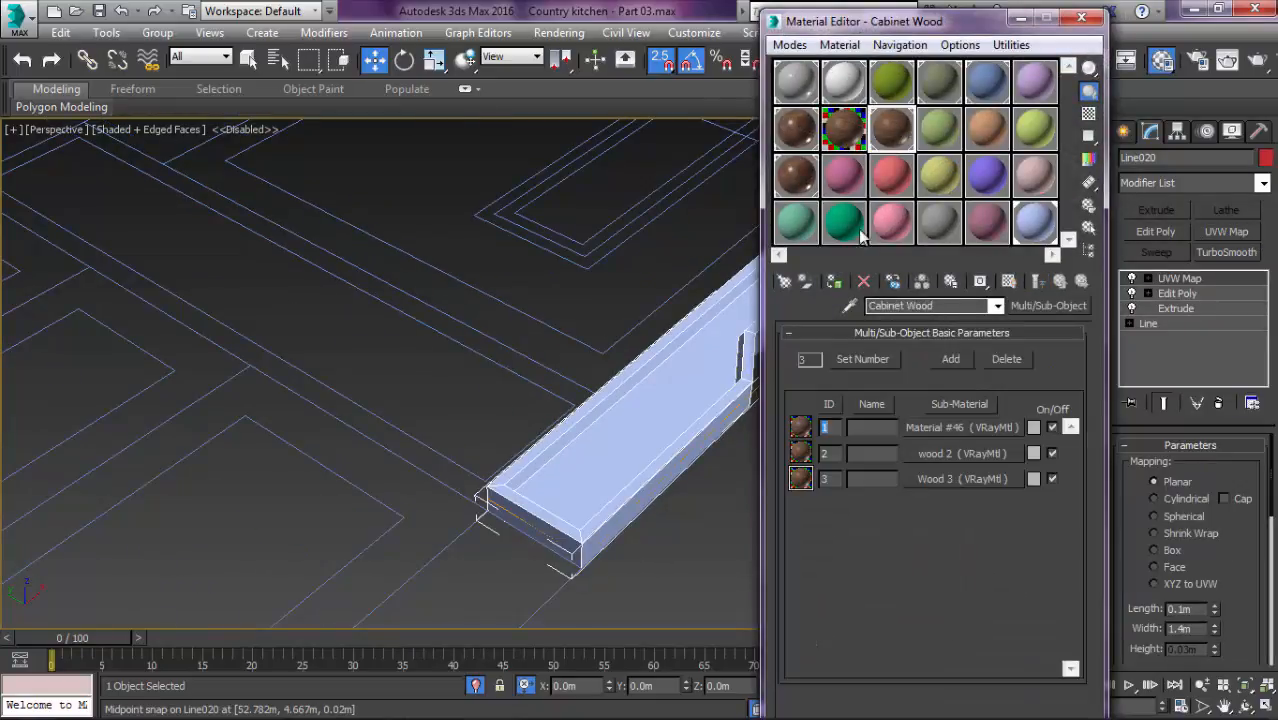
left_click(835, 282)
left_click(1081, 20)
Step: In the top view, scale up the plinth's UVW mapping gizmo to enlarge the wood grain
key("t")
scroll(1018, 361, "up", 8)
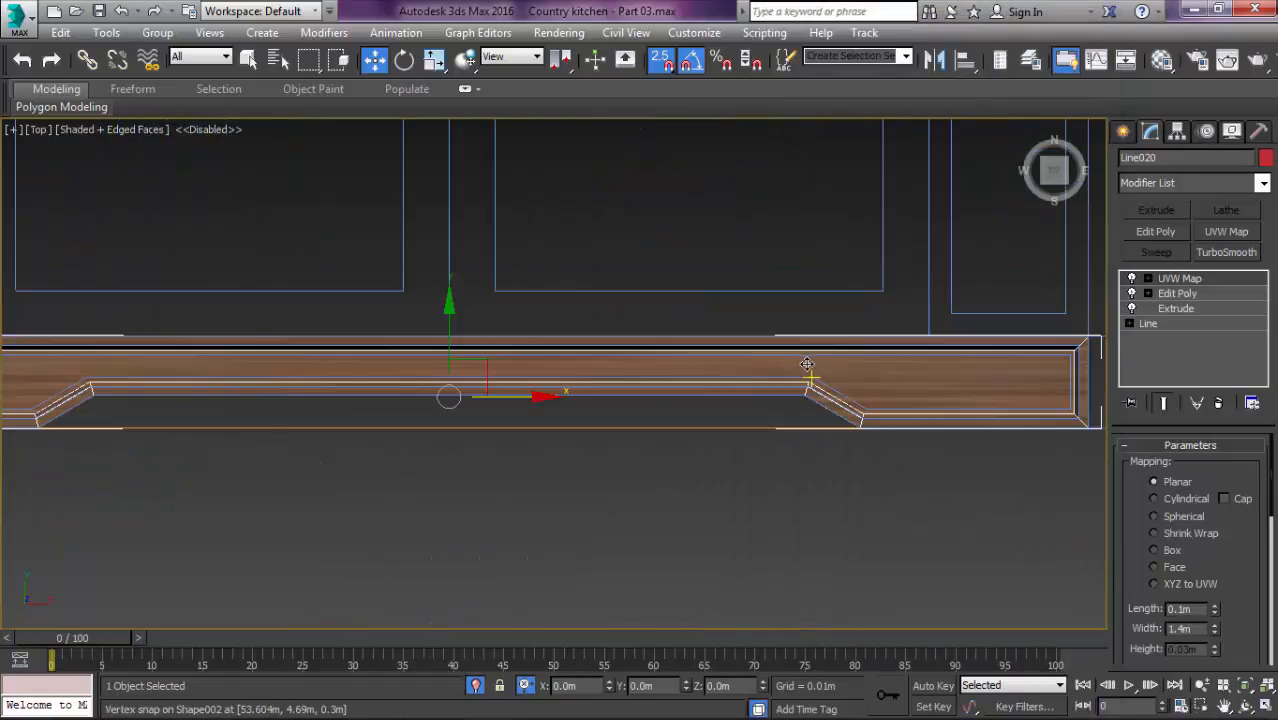
scroll(1018, 361, "down", 5)
key("r")
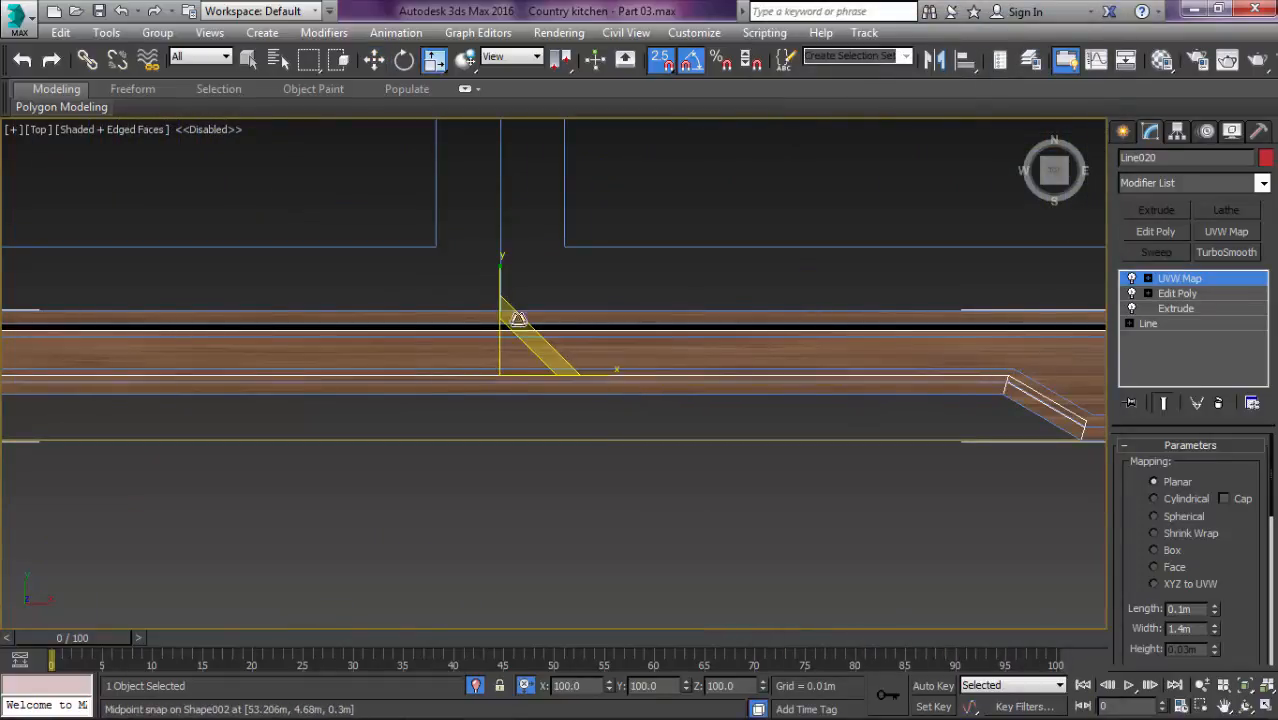
scroll(515, 220, "down", 4)
scroll(538, 320, "up", 4)
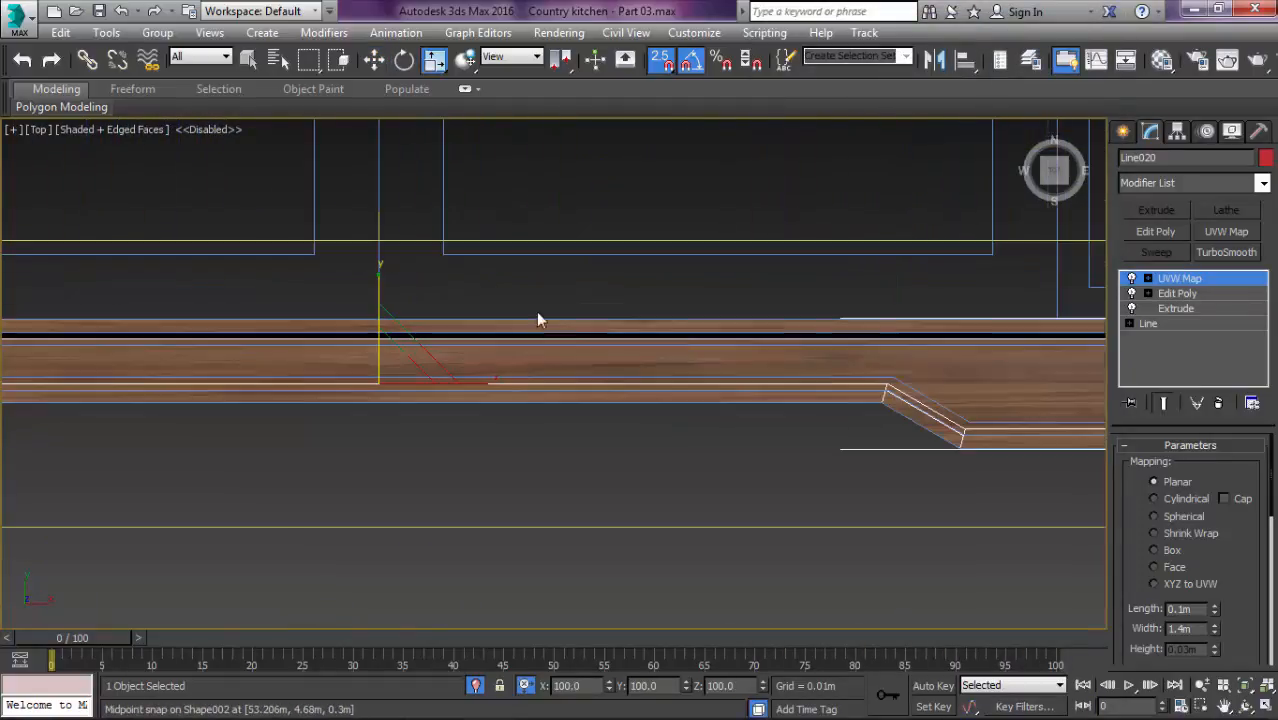
left_click_drag(410, 345, 400, 265)
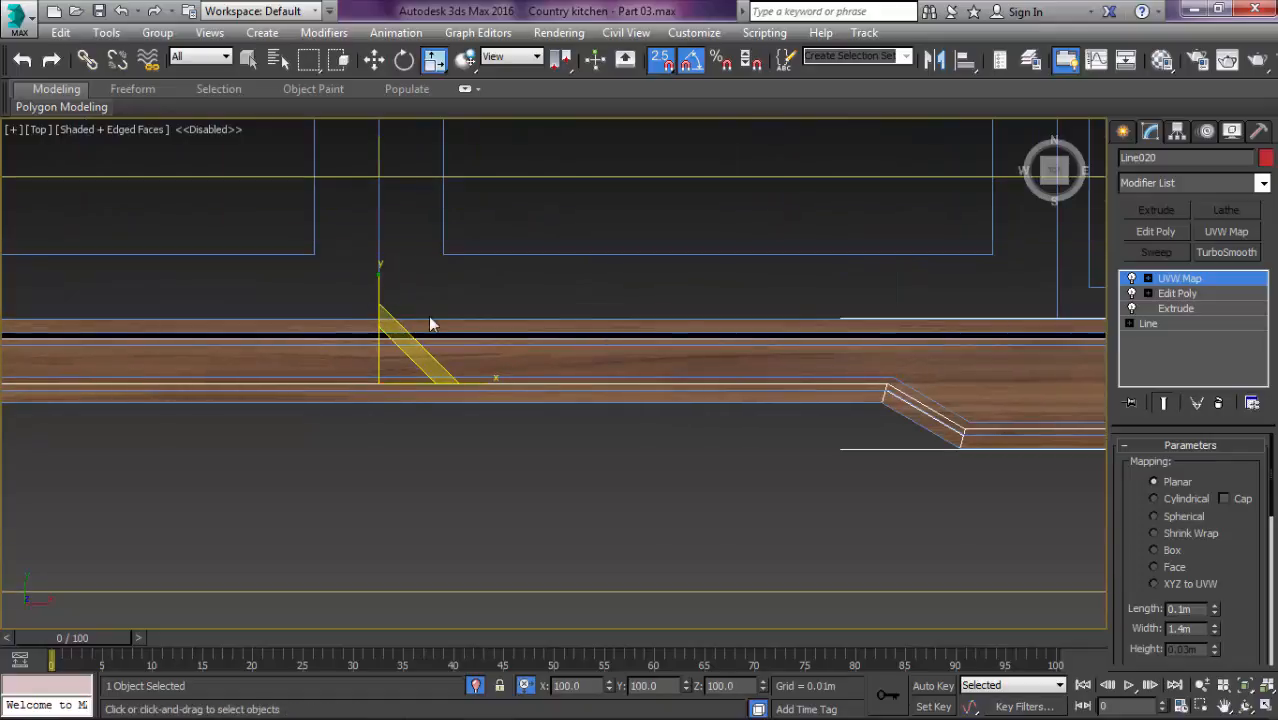
scroll(576, 468, "down", 6)
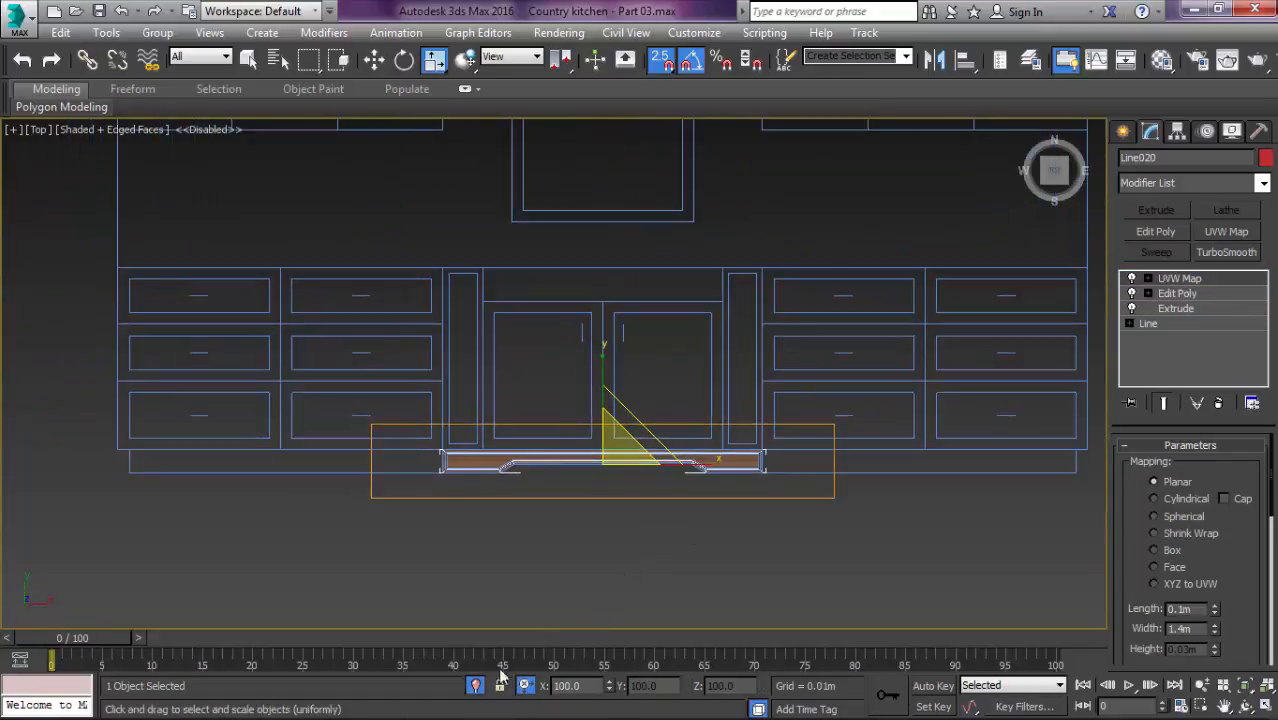
Step: End the isolation and select all kitchen objects except the large elevation drawing and the small profile shape below the plinth
scroll(650, 442, "up", 4)
scroll(660, 420, "down", 6)
key("F4")
middle_click_drag(631, 461, 508, 489)
left_click_drag(800, 183, 855, 166)
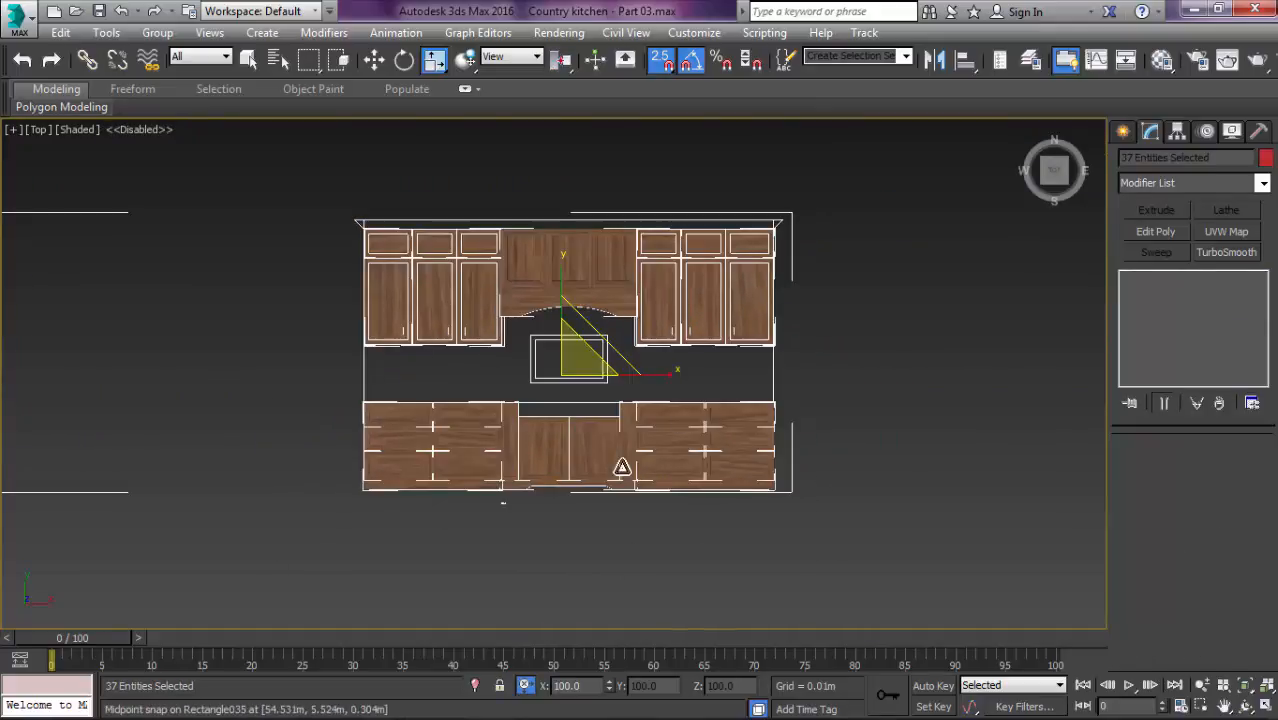
middle_click_drag(679, 374, 723, 374)
scroll(723, 374, "down", 3)
left_click(445, 400, "alt")
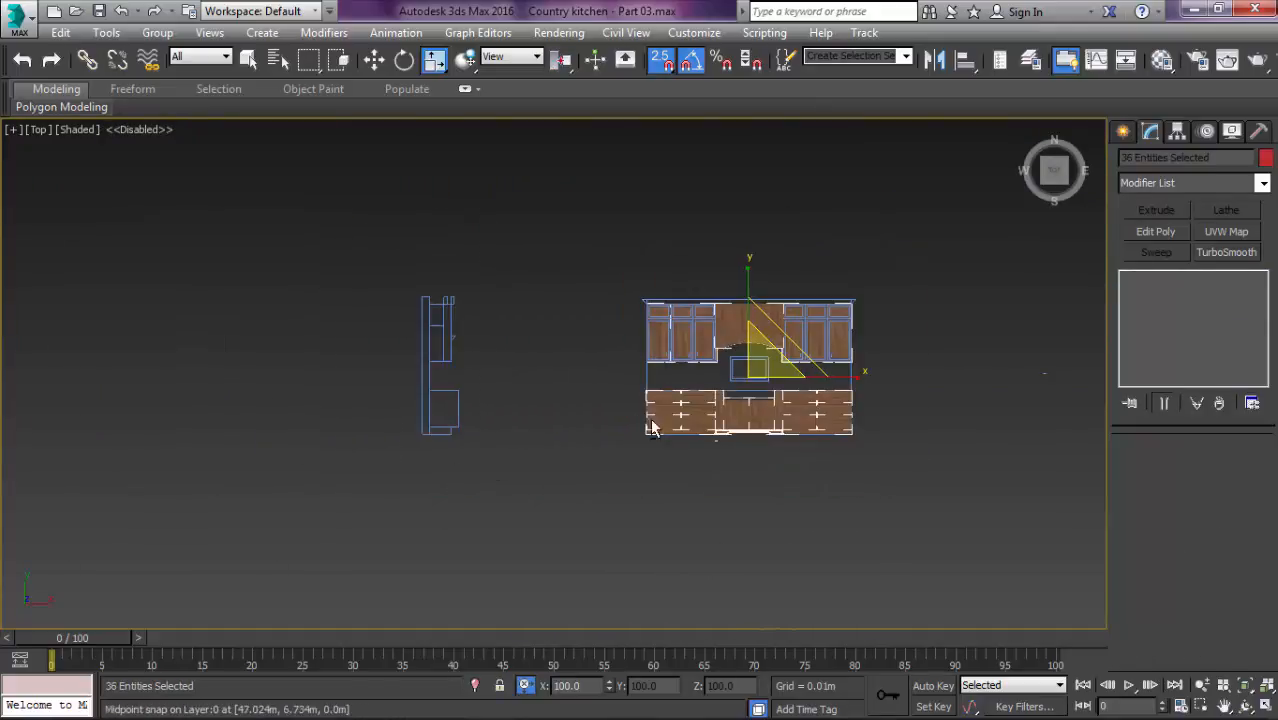
scroll(713, 420, "up", 6)
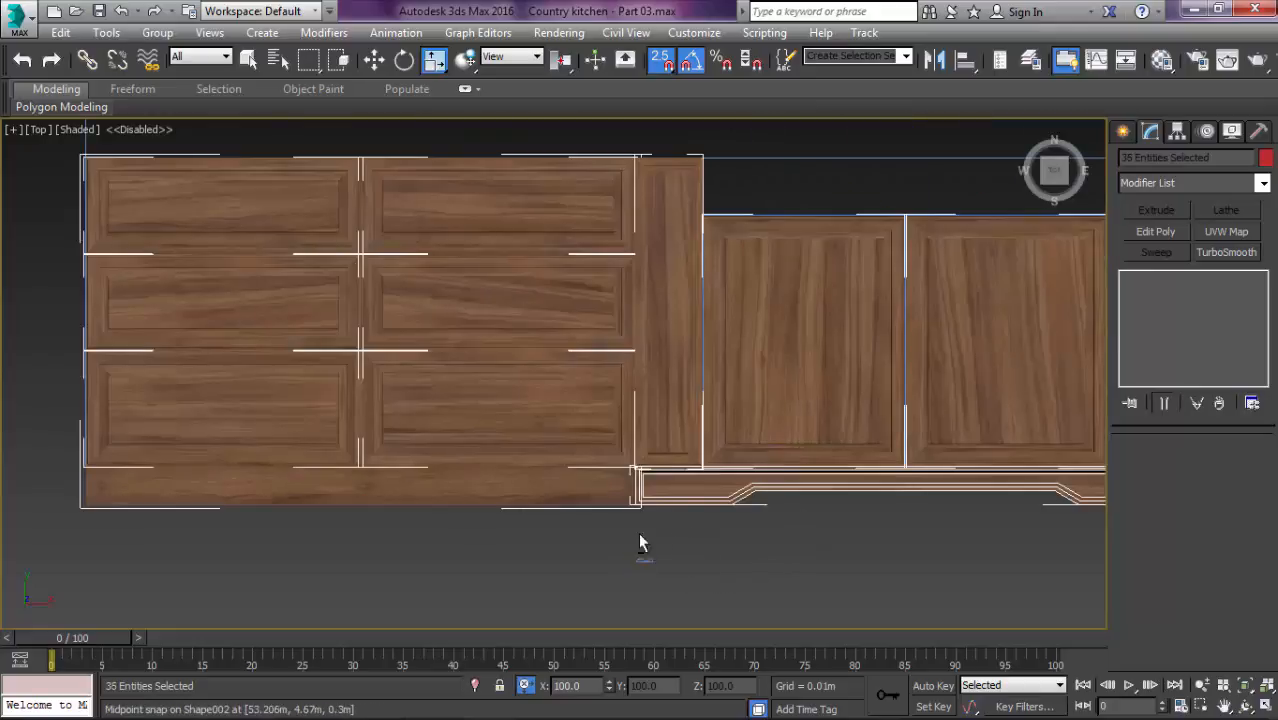
Step: Remove the plinth's drawing shape from the selection using the Shapes selection filter, and restore the filter to All
scroll(640, 543, "up", 3)
scroll(747, 505, "up", 2)
scroll(633, 459, "down", 2)
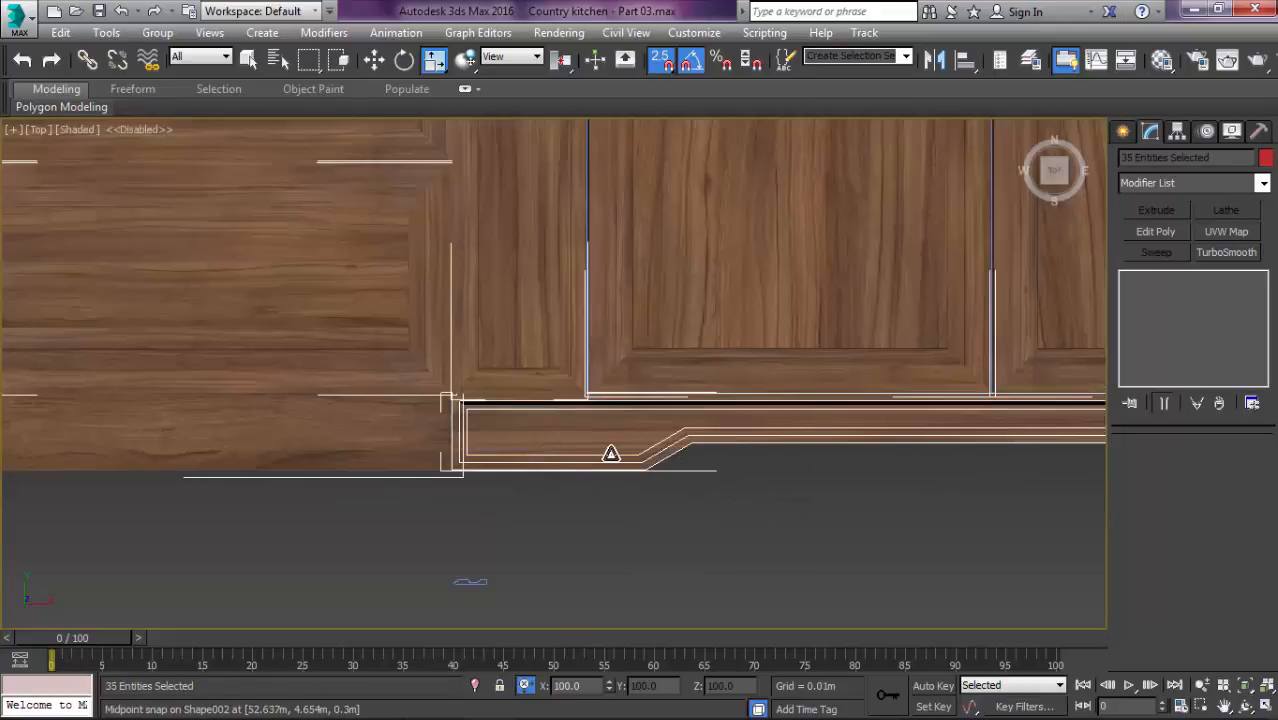
left_click(190, 56)
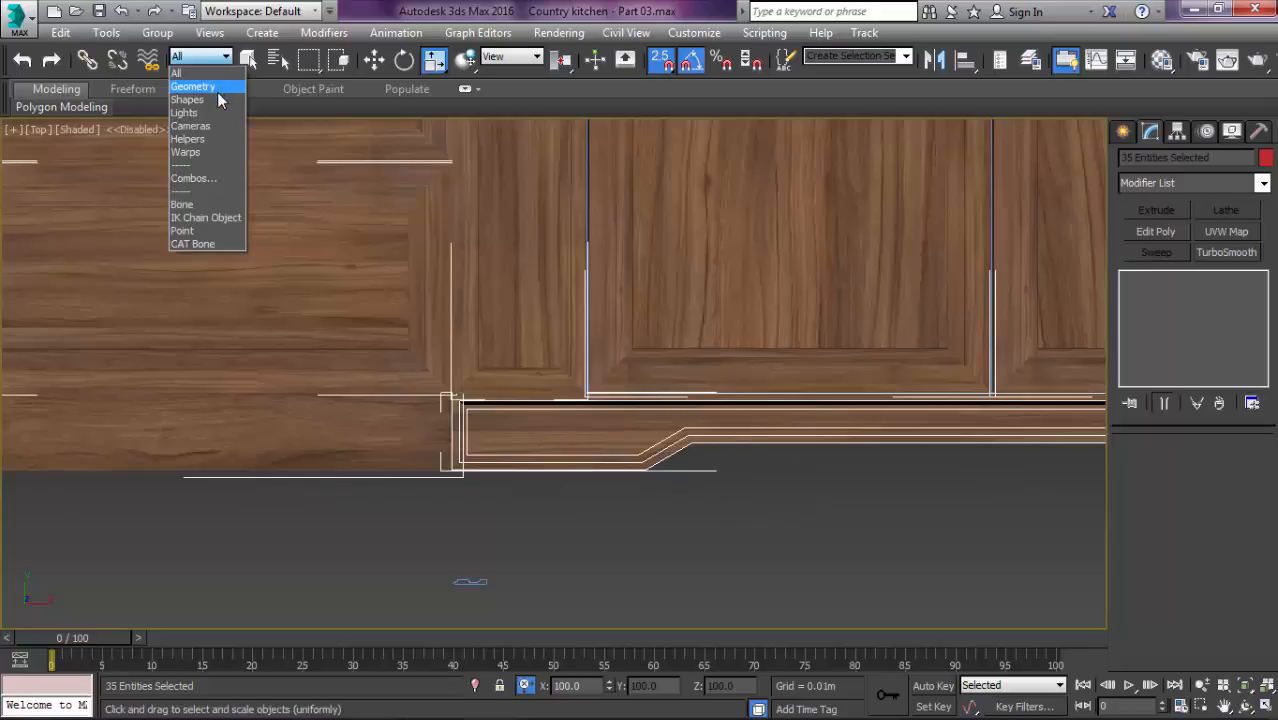
left_click(211, 95)
left_click(558, 442, "alt")
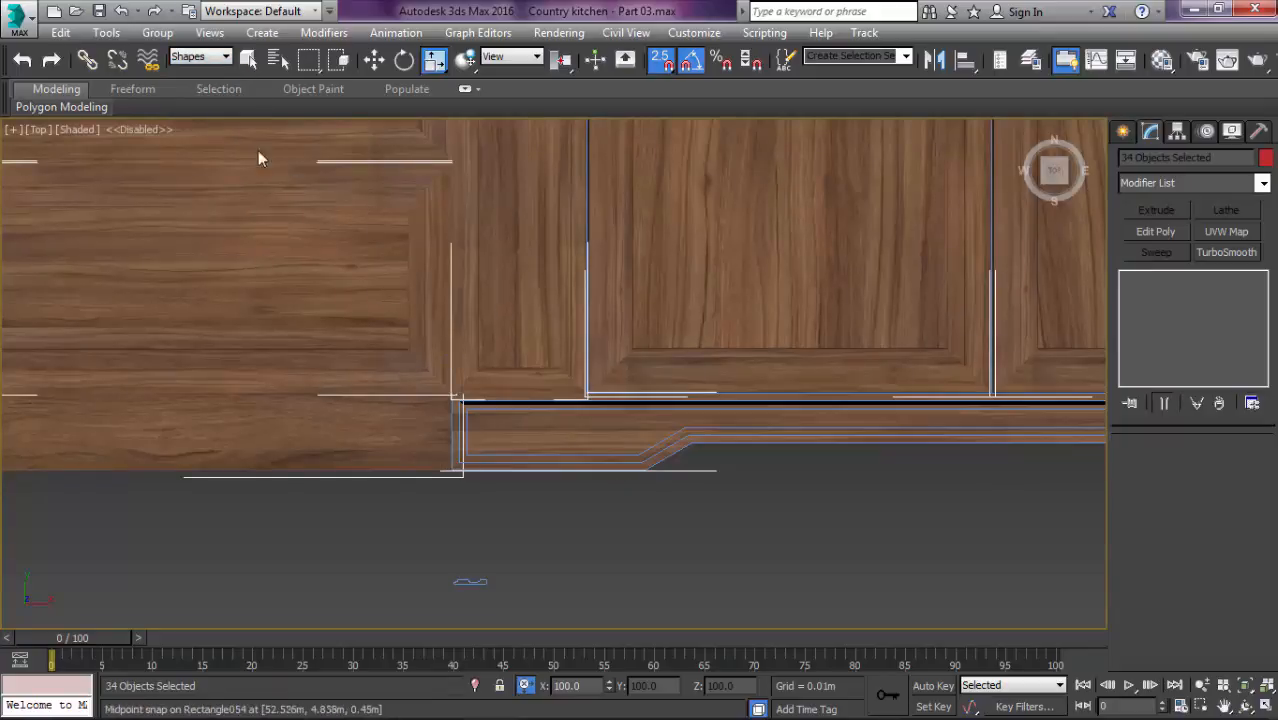
left_click(226, 57)
left_click(216, 72)
Step: Group the selected cabinet parts under the name Cabinets
key("z")
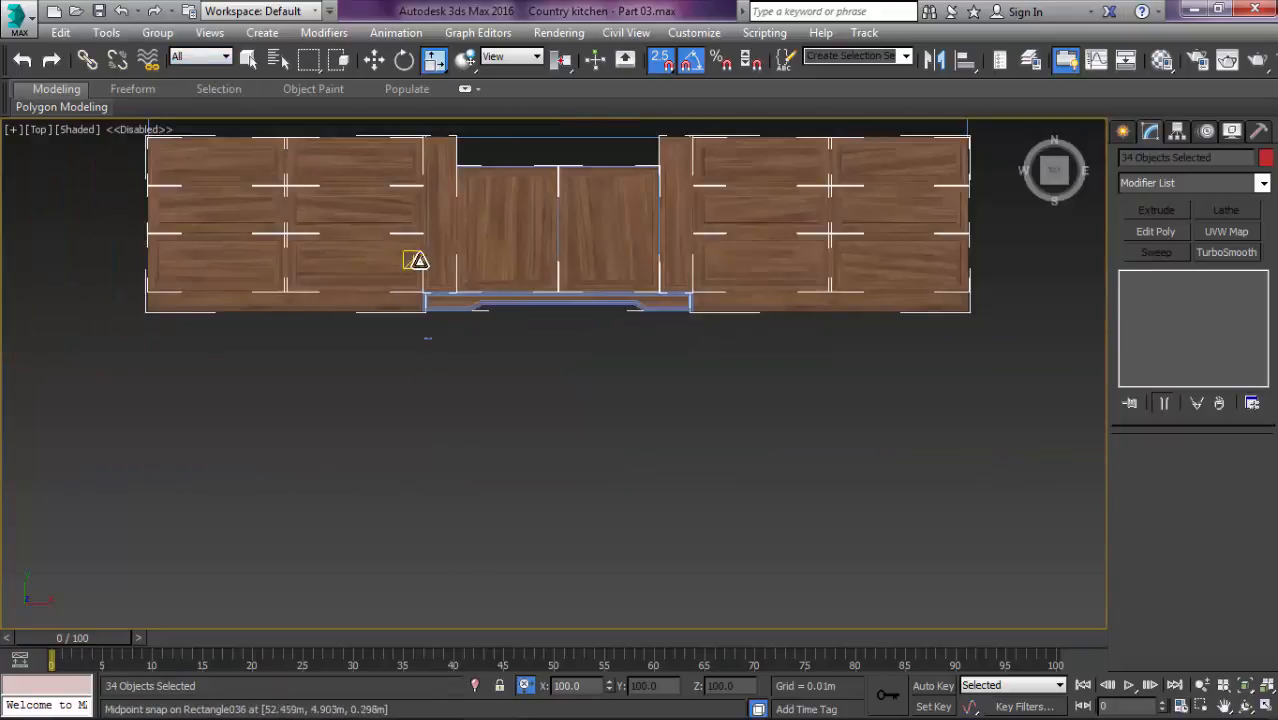
left_click(157, 32)
left_click(186, 55)
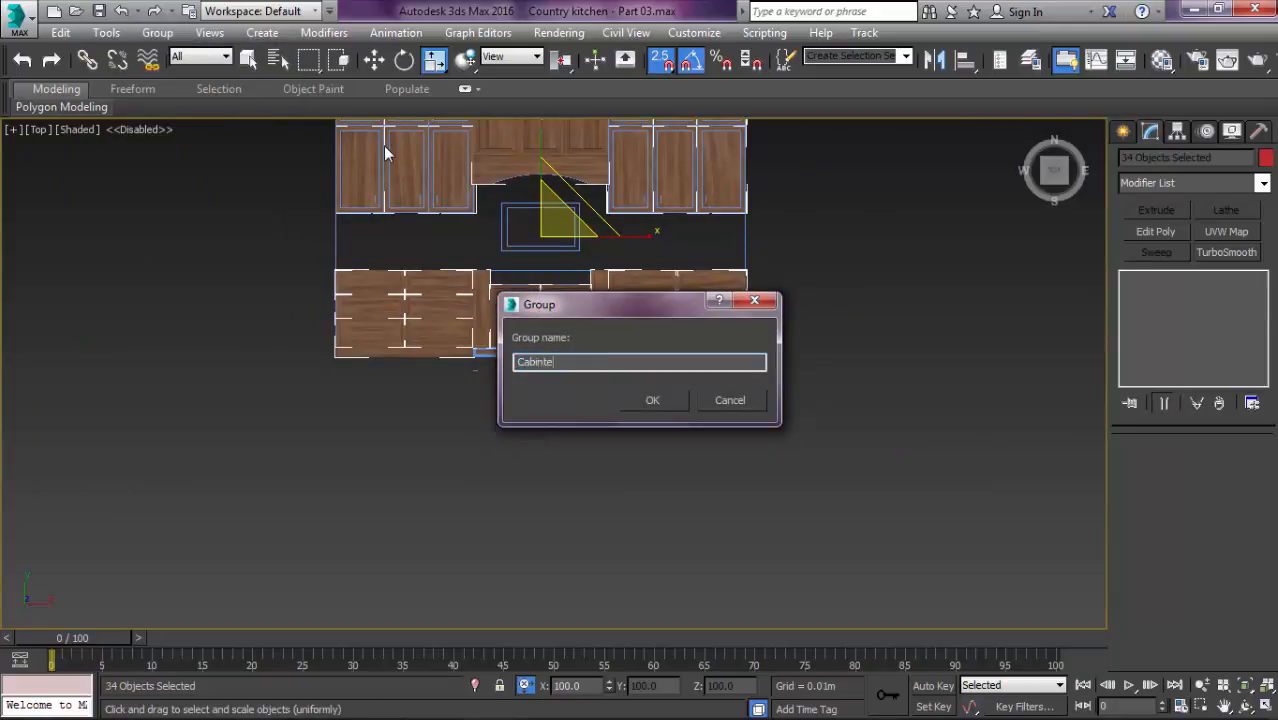
type("Cabinets")
key("Return")
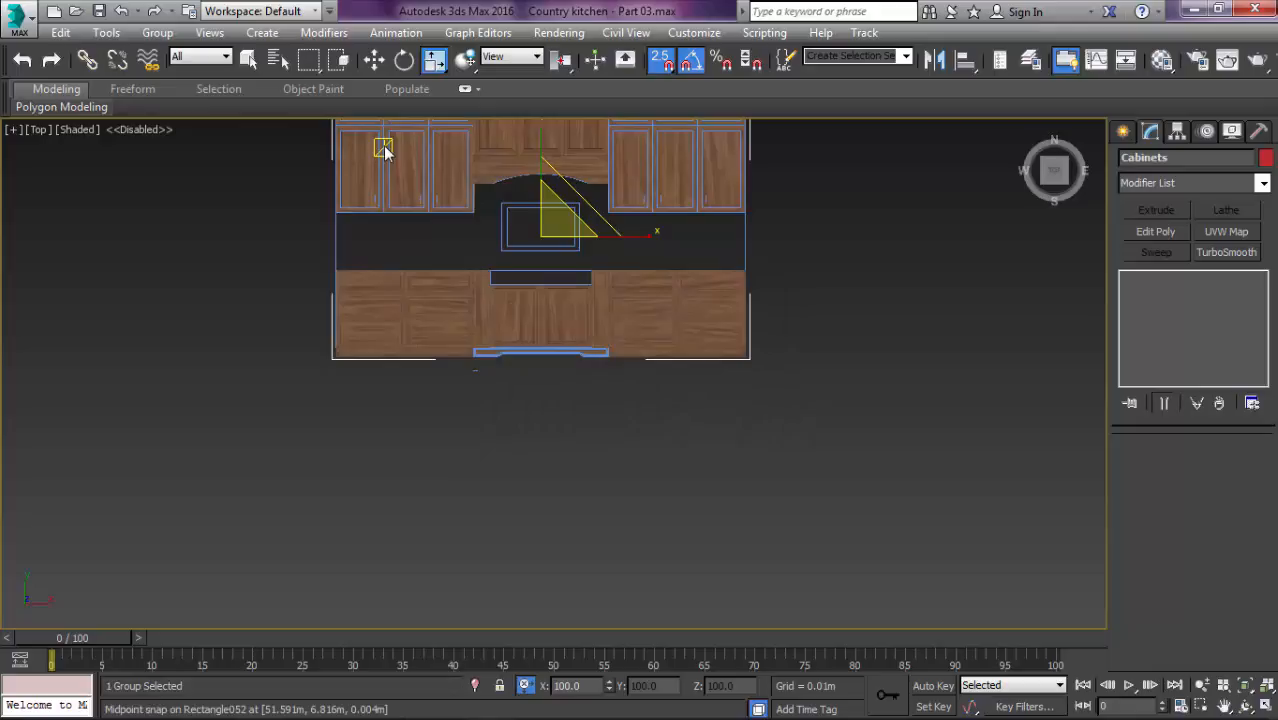
Step: Clone the Cabinets group in the top view with snapping off, placing the copy in the empty area between the elevation drawing and the house
scroll(420, 225, "down", 2)
key("e")
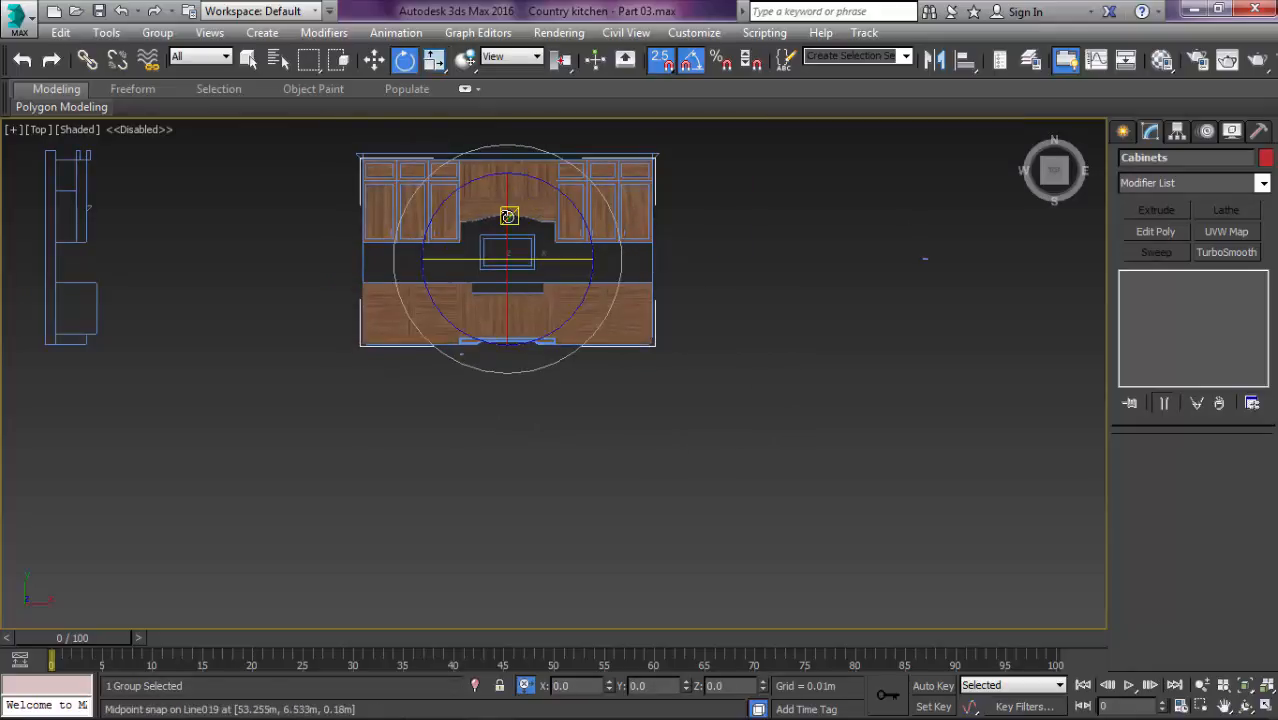
scroll(640, 298, "down", 4)
key("w")
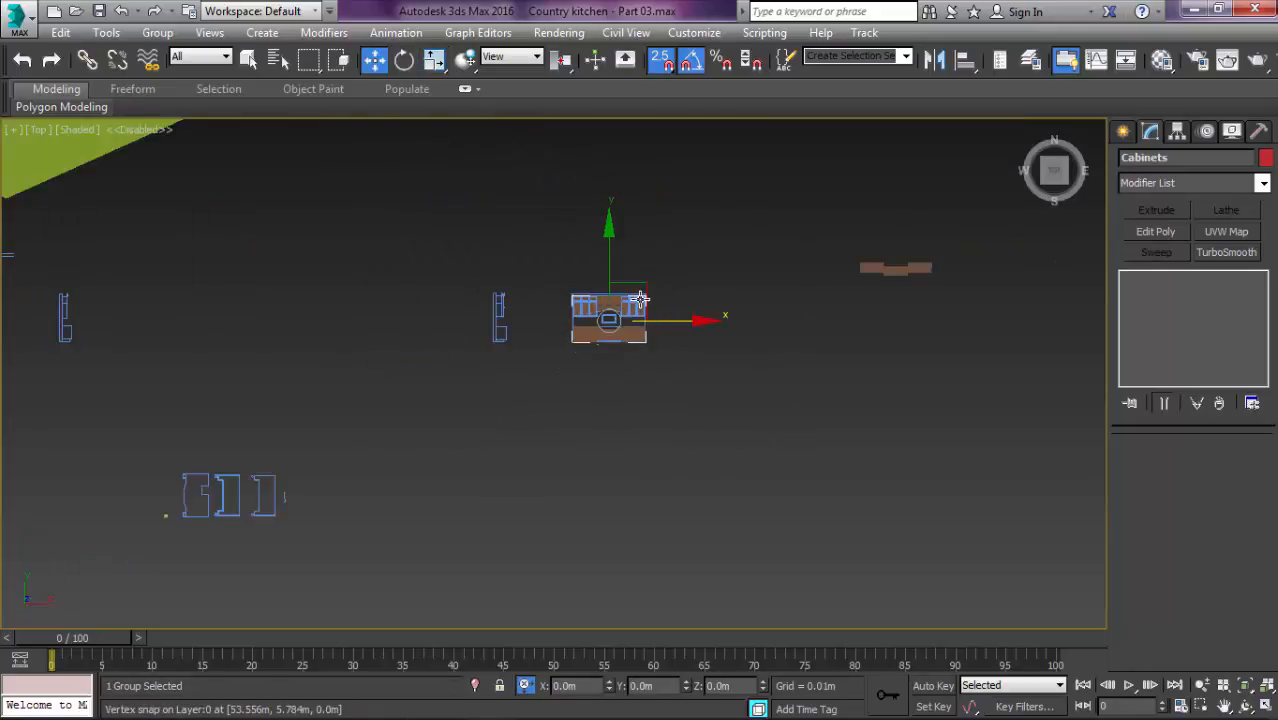
key("s")
left_click_drag(640, 290, 340, 234, "shift")
key("Return")
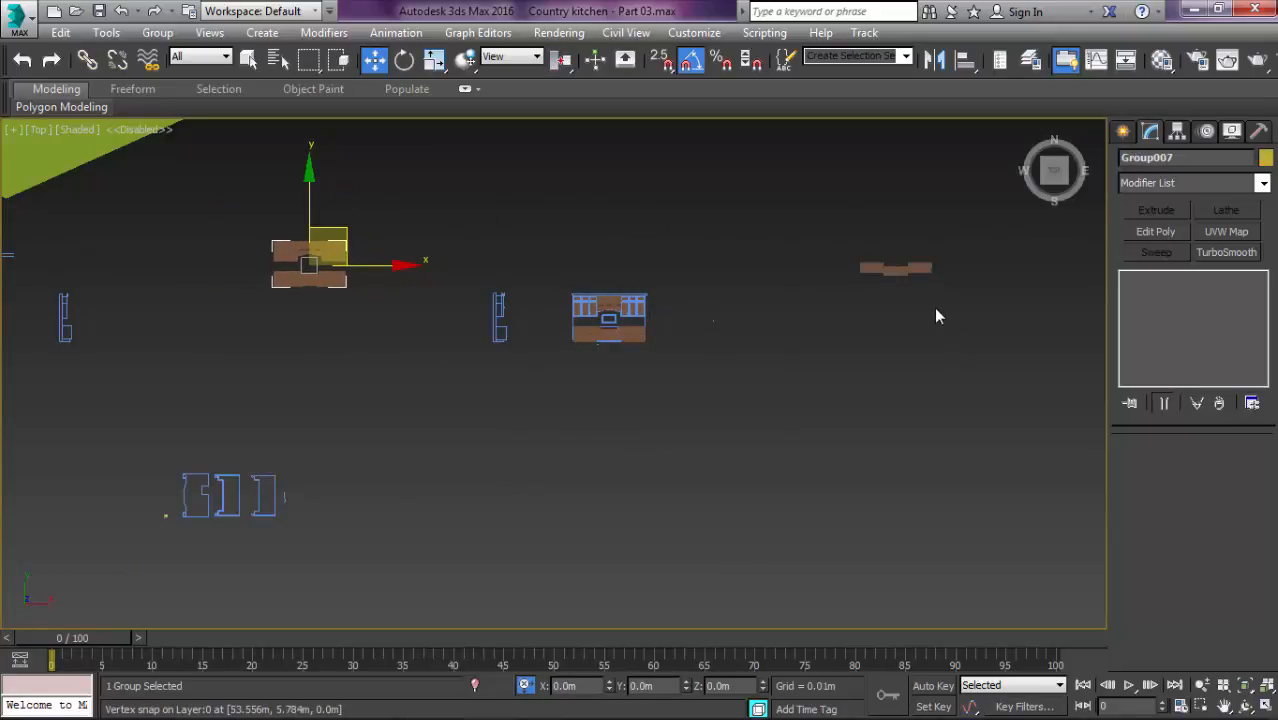
Step: Delete the separate brown cabinet model lying east of the large elevation drawing
left_click_drag(848, 238, 936, 309)
key("Delete")
scroll(800, 335, "down", 2)
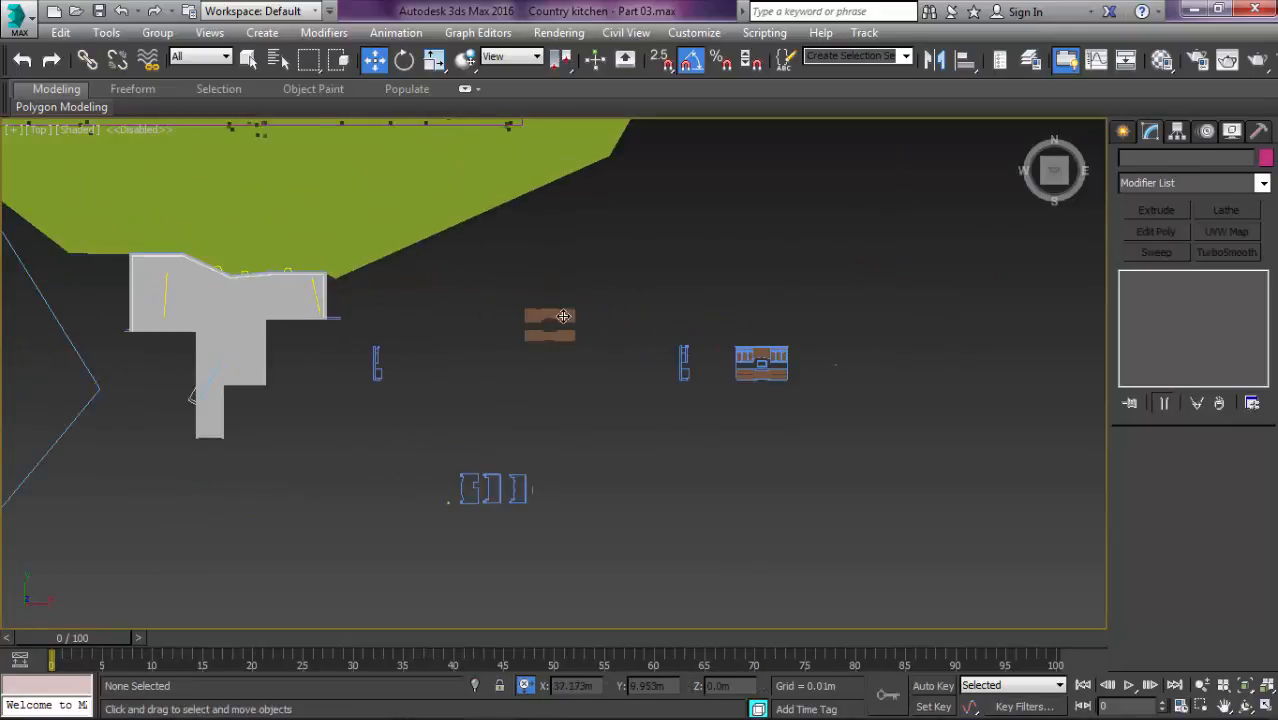
Step: Rotate the copied Cabinets group upright and turn it in plan so that it runs north–south
left_click(563, 316)
key("z")
key("e")
left_click_drag(609, 329, 615, 413)
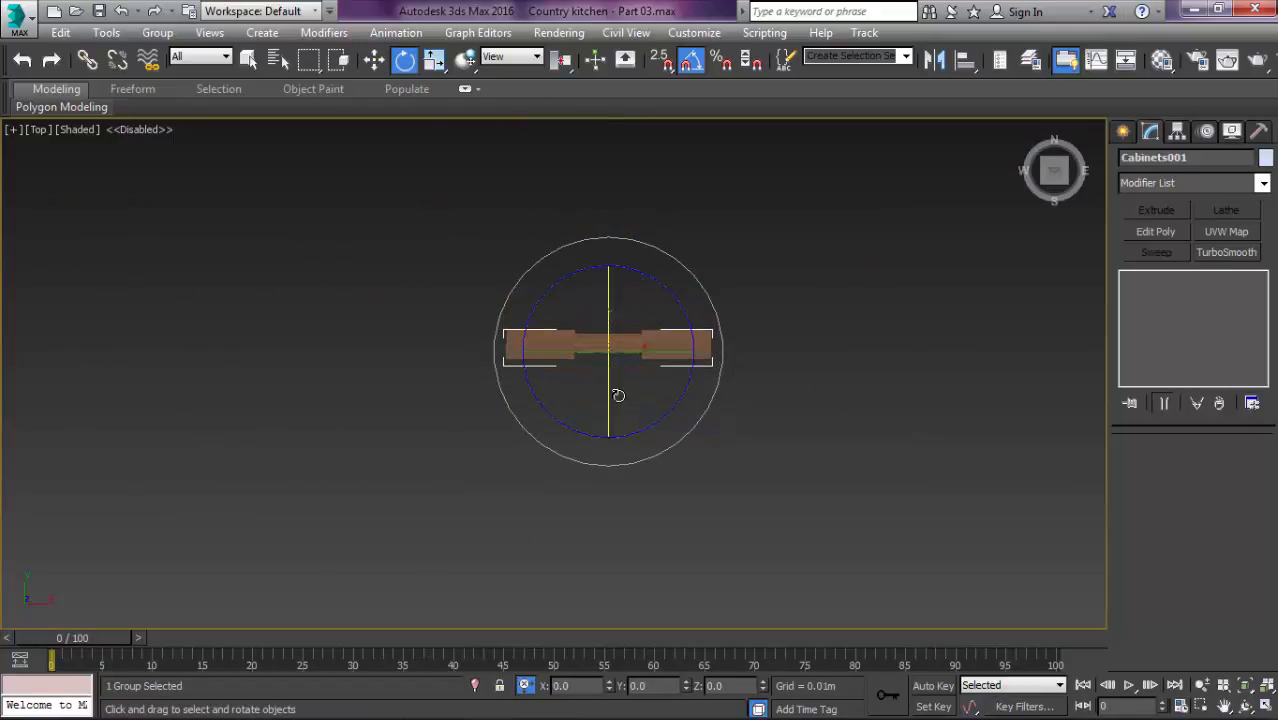
left_click_drag(670, 296, 744, 345)
Step: Show the top view in wireframe and move the copied Cabinets group roughly against the kitchen wall of the house
scroll(710, 360, "down", 5)
scroll(710, 371, "down", 3)
middle_click_drag(710, 371, 776, 451)
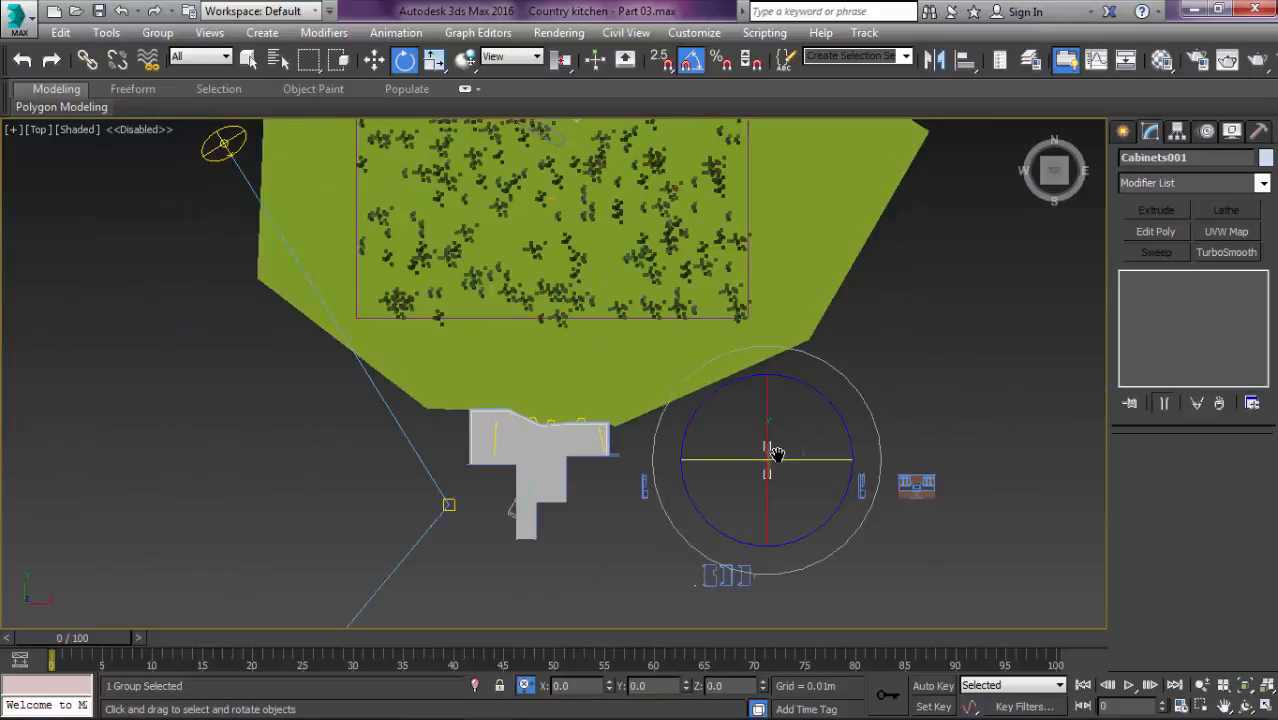
key("F3")
scroll(776, 451, "up", 3)
key("w")
left_click(797, 440)
left_click_drag(796, 430, 369, 461)
Step: Snap the rear corner of the copied cabinets onto the floor outline's corner in the top view
scroll(300, 475, "up", 10)
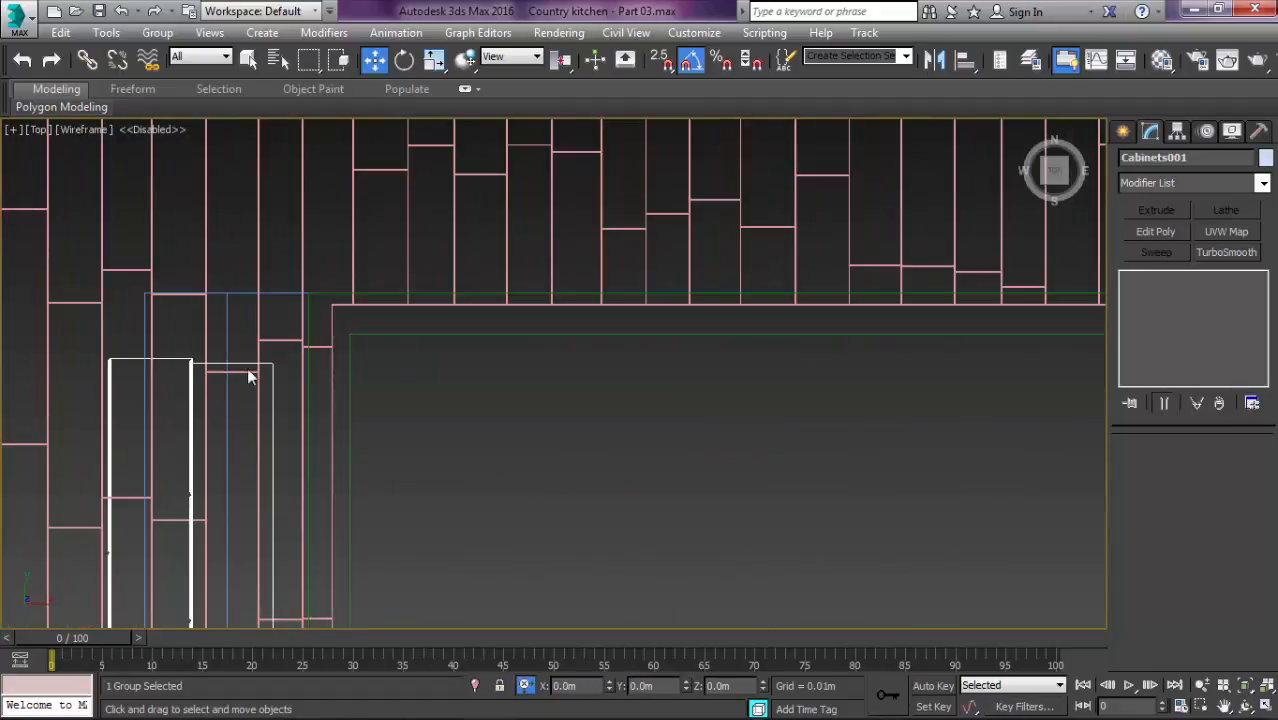
key("s")
middle_click_drag(327, 362, 437, 455)
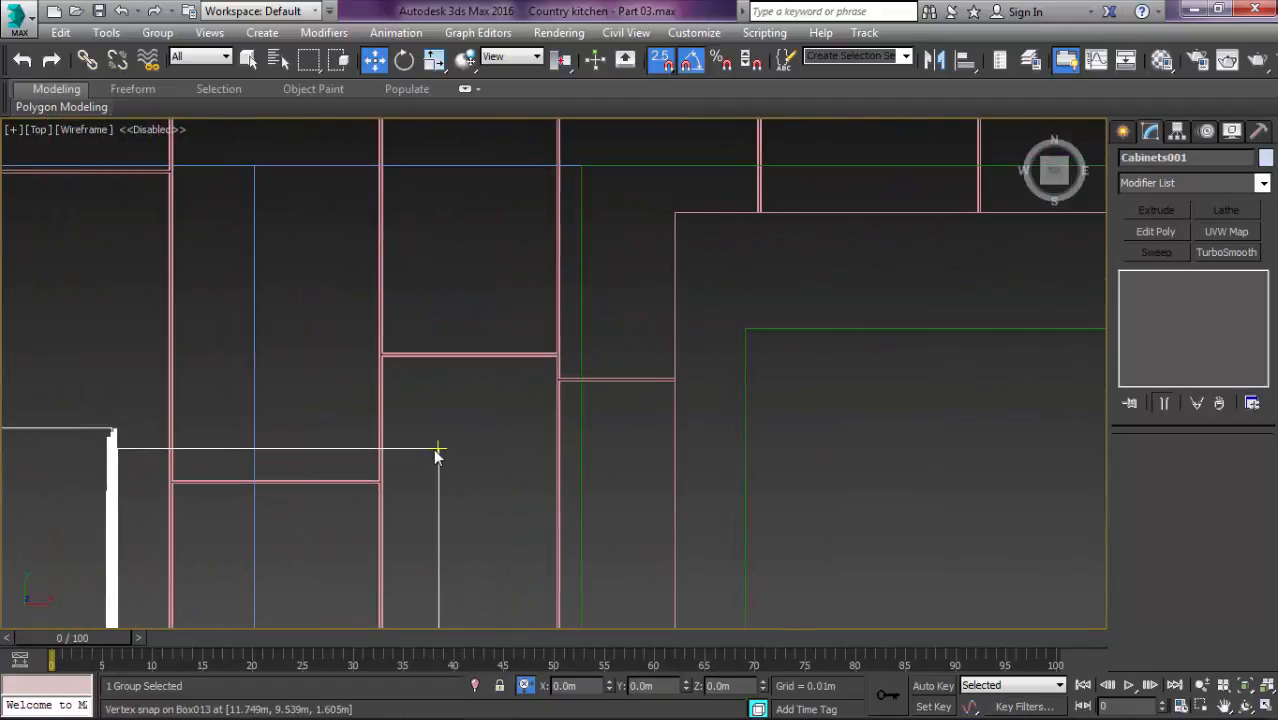
left_click_drag(436, 442, 484, 295)
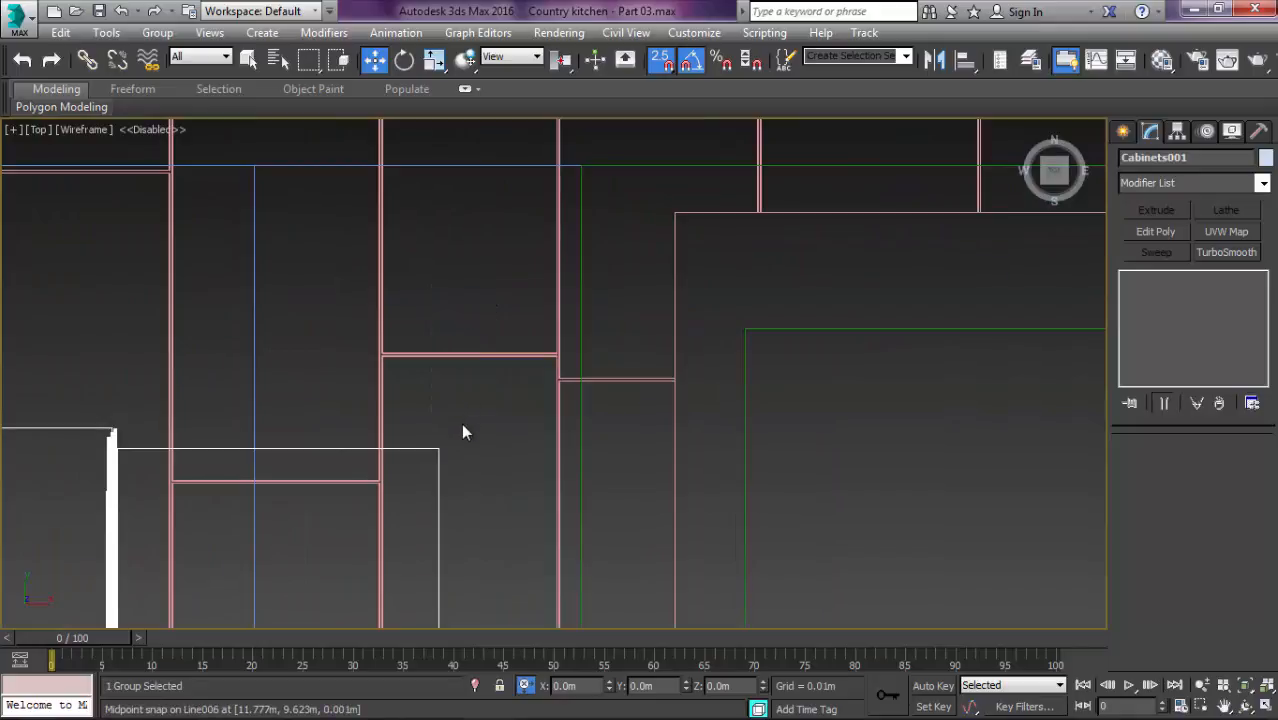
left_click_drag(436, 447, 672, 219)
Step: Add the wooden floor to the cabinet selection in the shaded camera view and isolate both
scroll(672, 219, "down", 4)
middle_click_drag(652, 268, 724, 172, "alt")
key("F3")
middle_click_drag(601, 282, 811, 131)
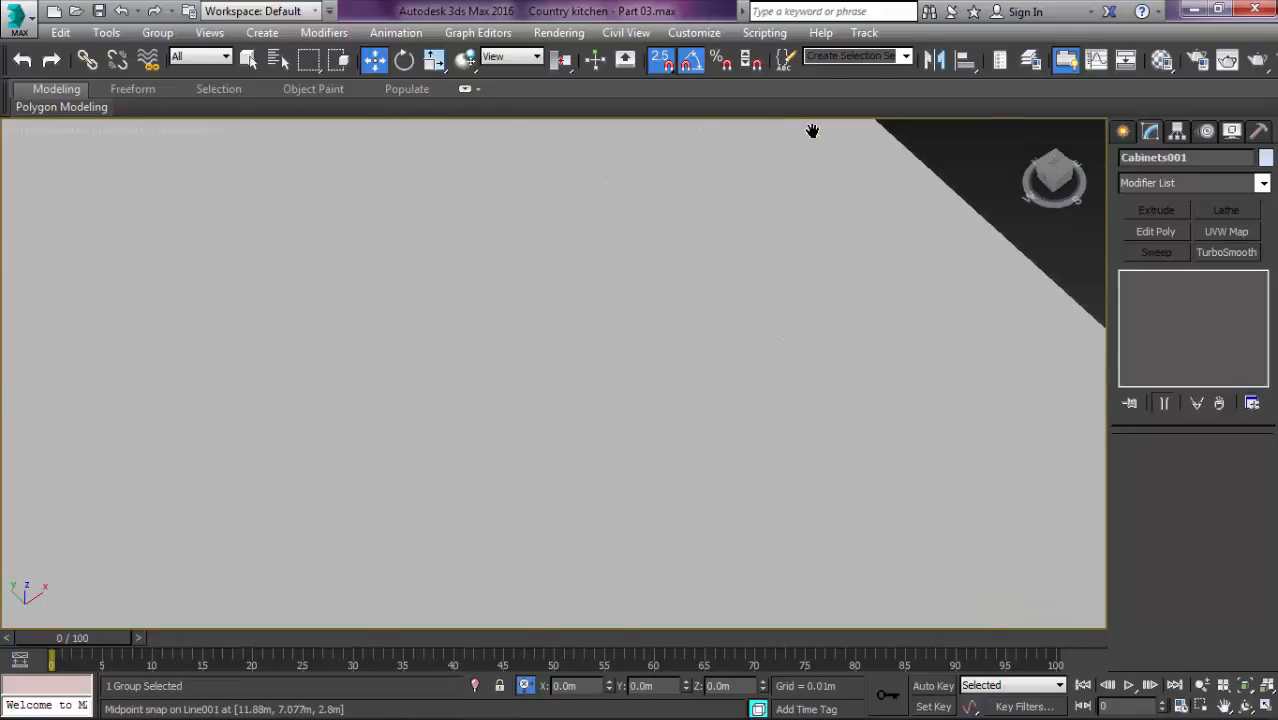
key("c")
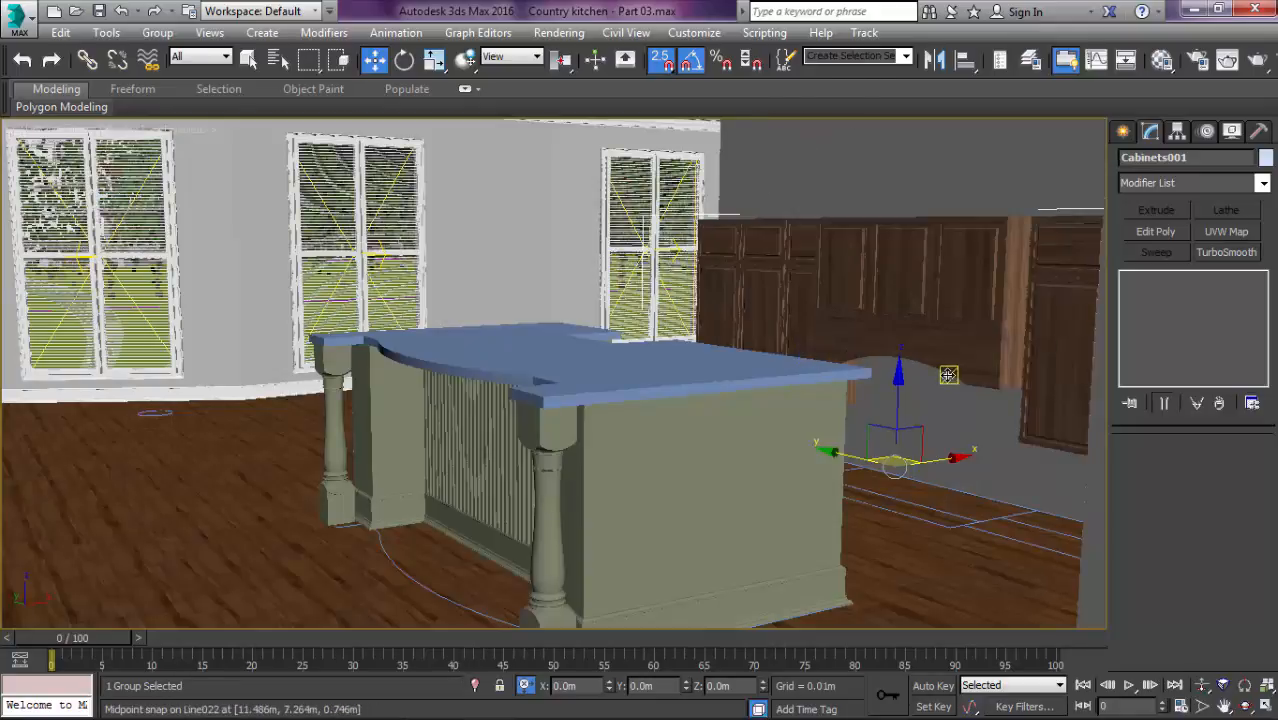
left_click(863, 569, "ctrl")
key("alt+q")
Step: Move the copied Cabinets group freely upward in the front wireframe view to bring it near floor level
key("f")
scroll(741, 495, "down", 3)
scroll(720, 435, "up", 6)
key("F3")
left_click(749, 433)
left_click_drag(750, 426, 618, 472)
left_click_drag(618, 303, 618, 170)
Step: Turn vertex snapping on and move the copied cabinets up so that their base sits on the floor line
scroll(553, 383, "up", 5)
middle_click_drag(696, 494, 549, 478)
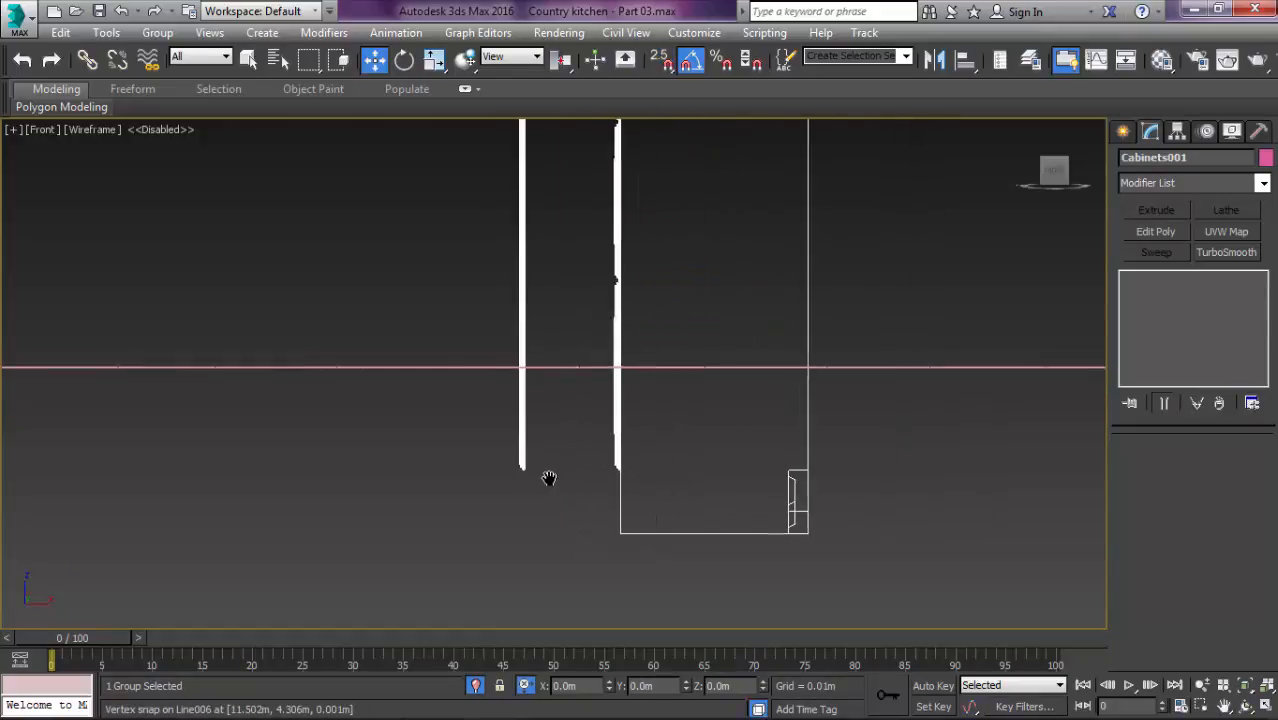
scroll(583, 546, "up", 2)
key("s")
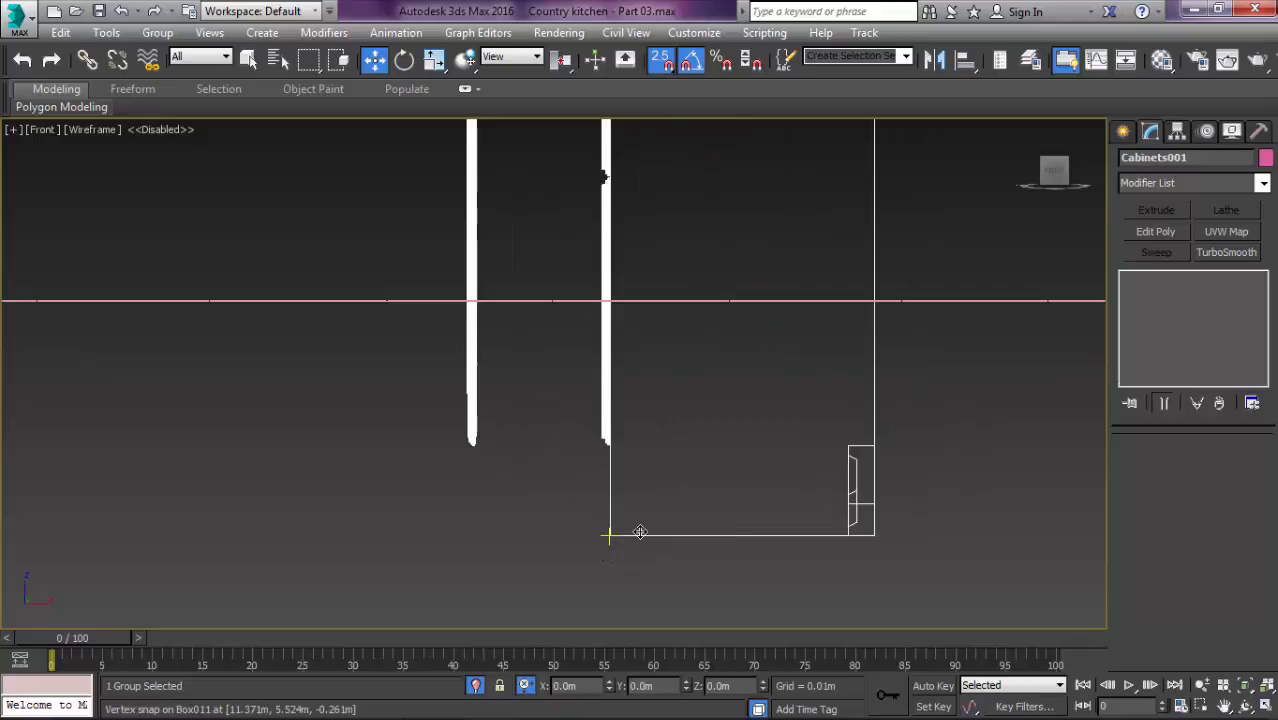
left_click_drag(741, 536, 738, 296)
scroll(736, 296, "up", 7)
scroll(712, 310, "down", 11)
middle_click_drag(691, 324, 745, 501)
Step: Examine the central sink doors and the gap behind them in the shaded front and perspective views
key("F3")
scroll(706, 336, "up", 4)
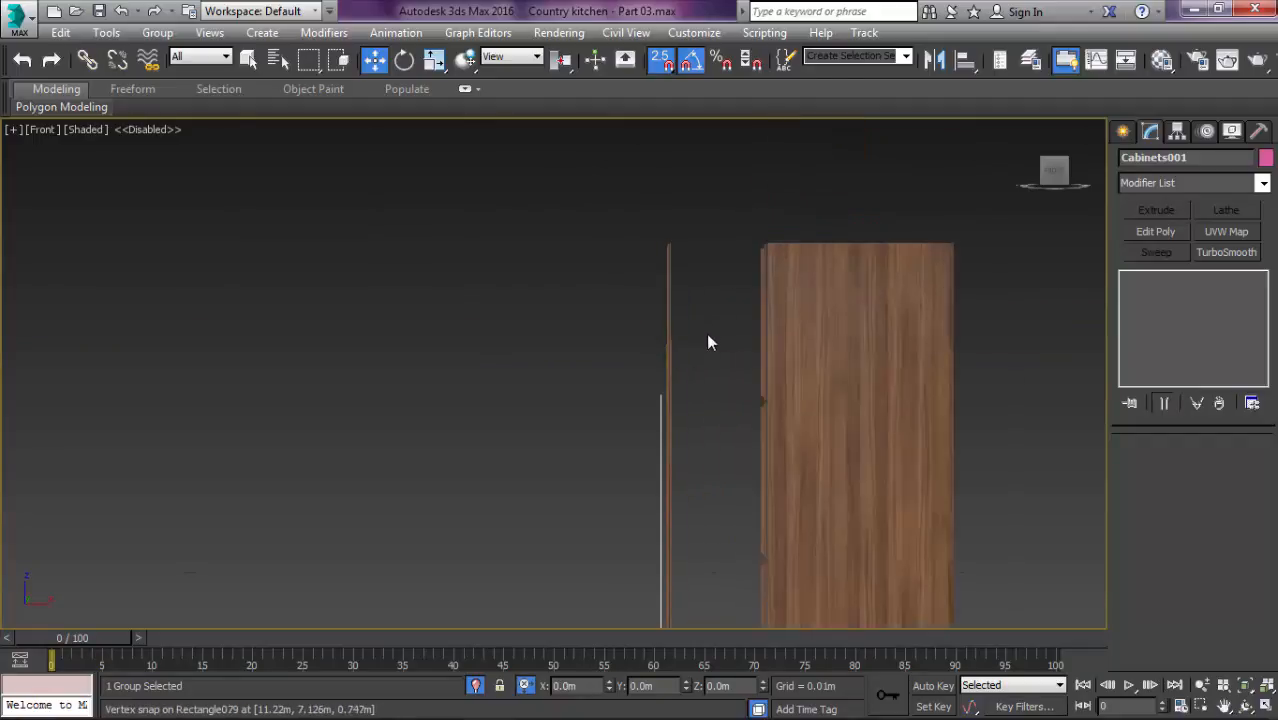
left_click(659, 377)
left_click(666, 373)
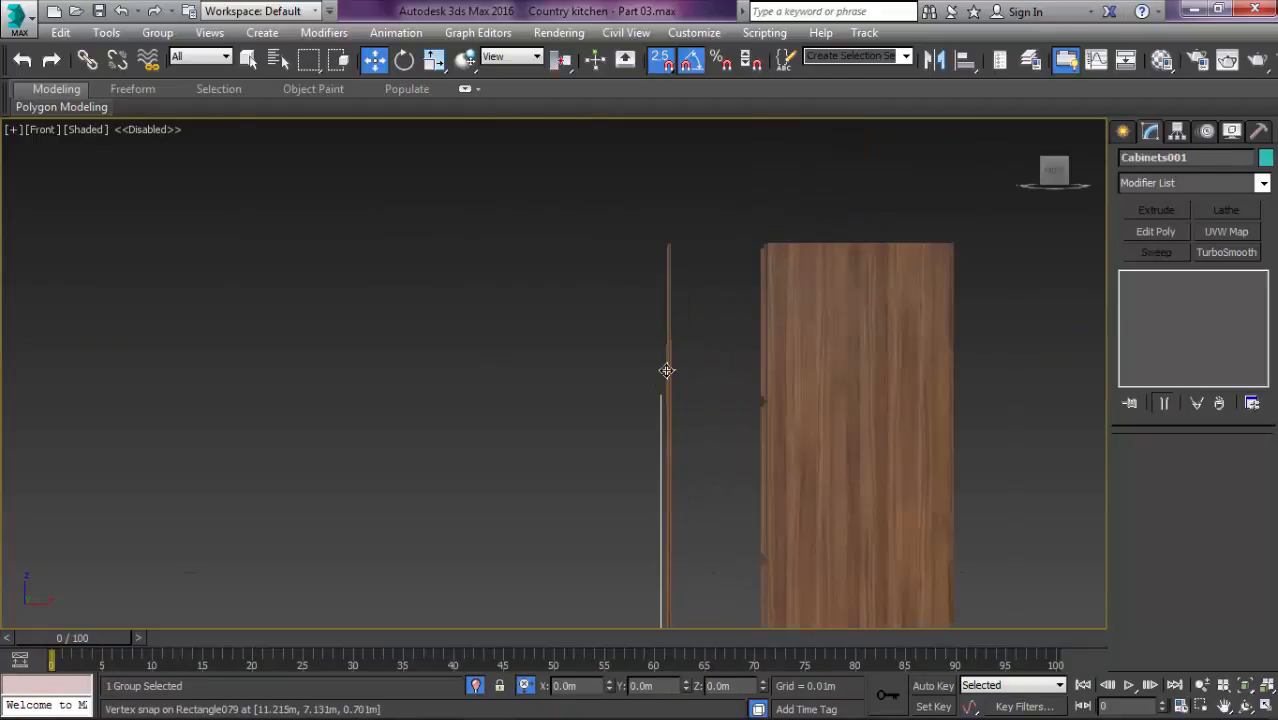
key("p")
middle_click_drag(665, 368, 742, 463, "alt")
left_click(760, 461)
left_click(803, 400)
left_click(778, 436)
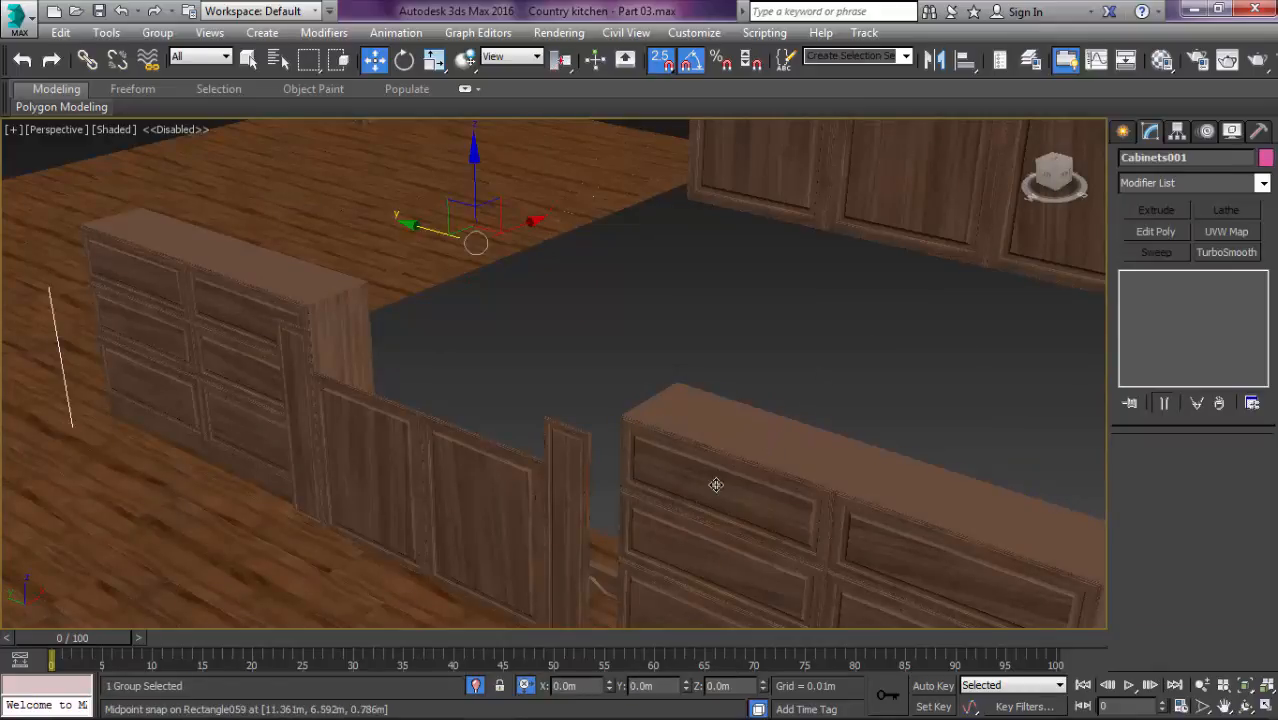
scroll(716, 484, "up", 2)
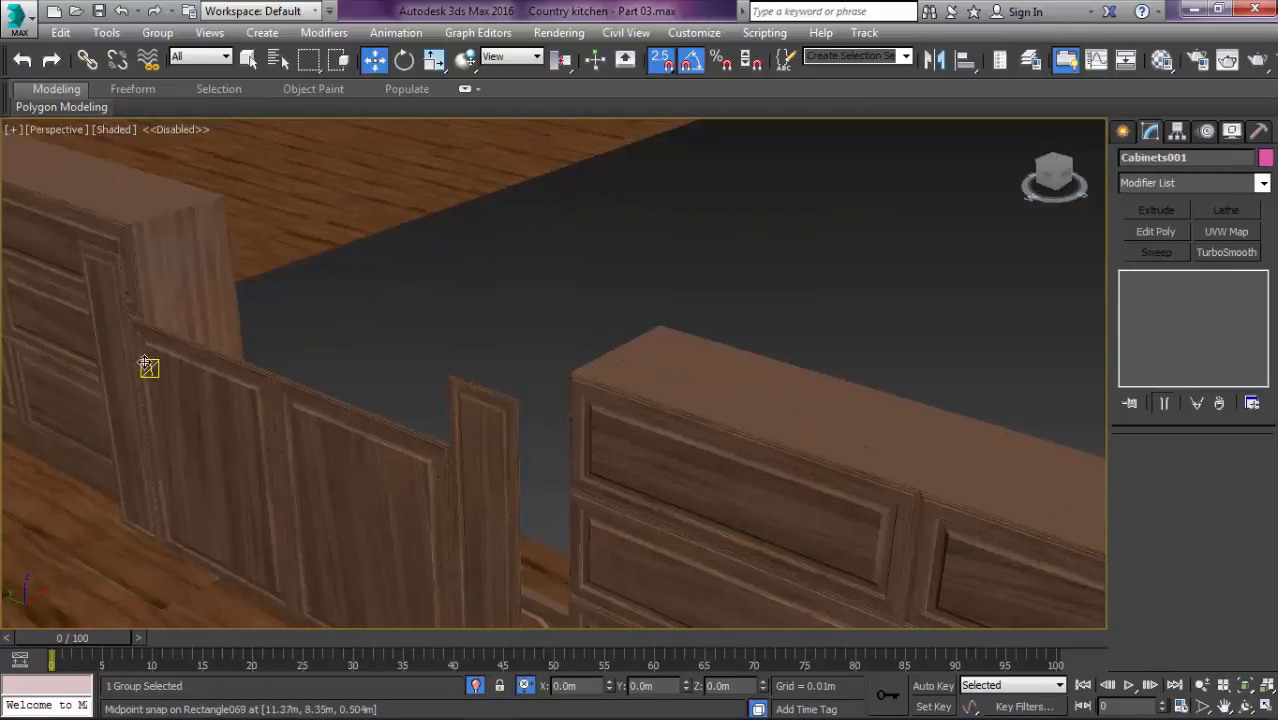
scroll(491, 397, "down", 2)
Step: Open the copied Cabinets group for access to its parts and display edged faces
left_click(148, 34)
left_click(213, 103)
key("F4")
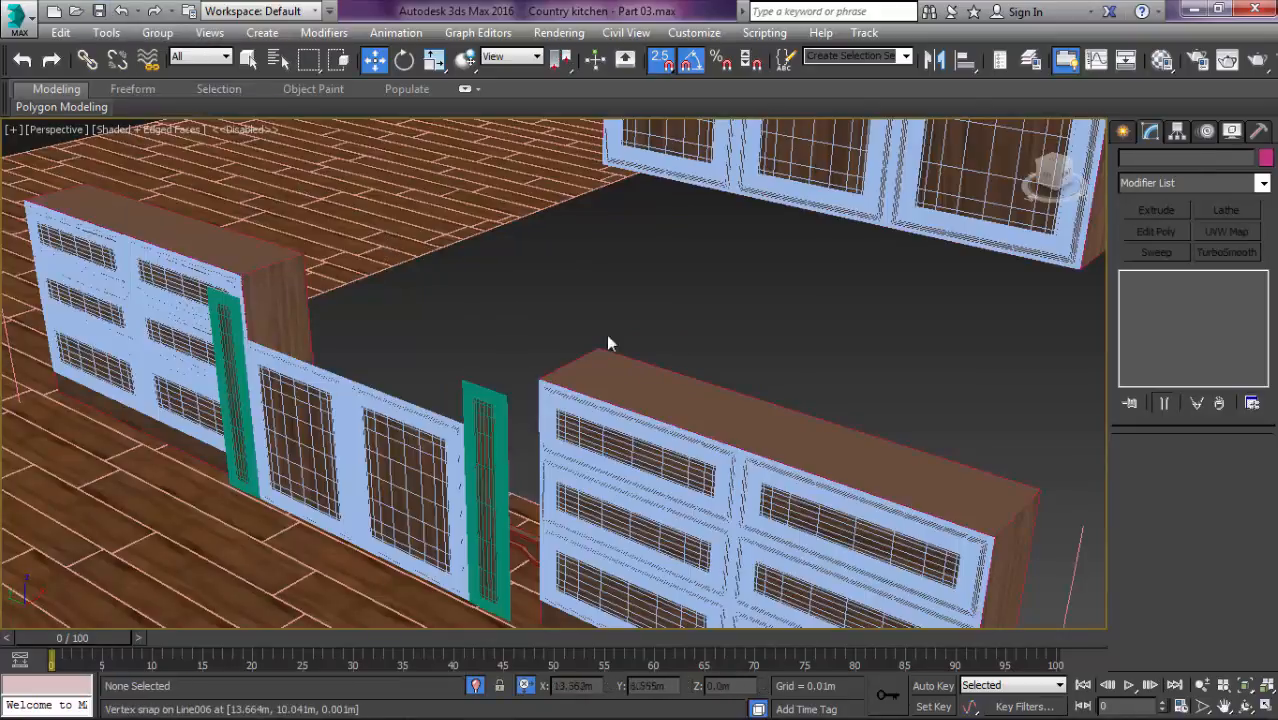
Step: Select the nearer base cabinet box, the central doors and the two narrow side panels, and isolate them
left_click(660, 381)
key("q")
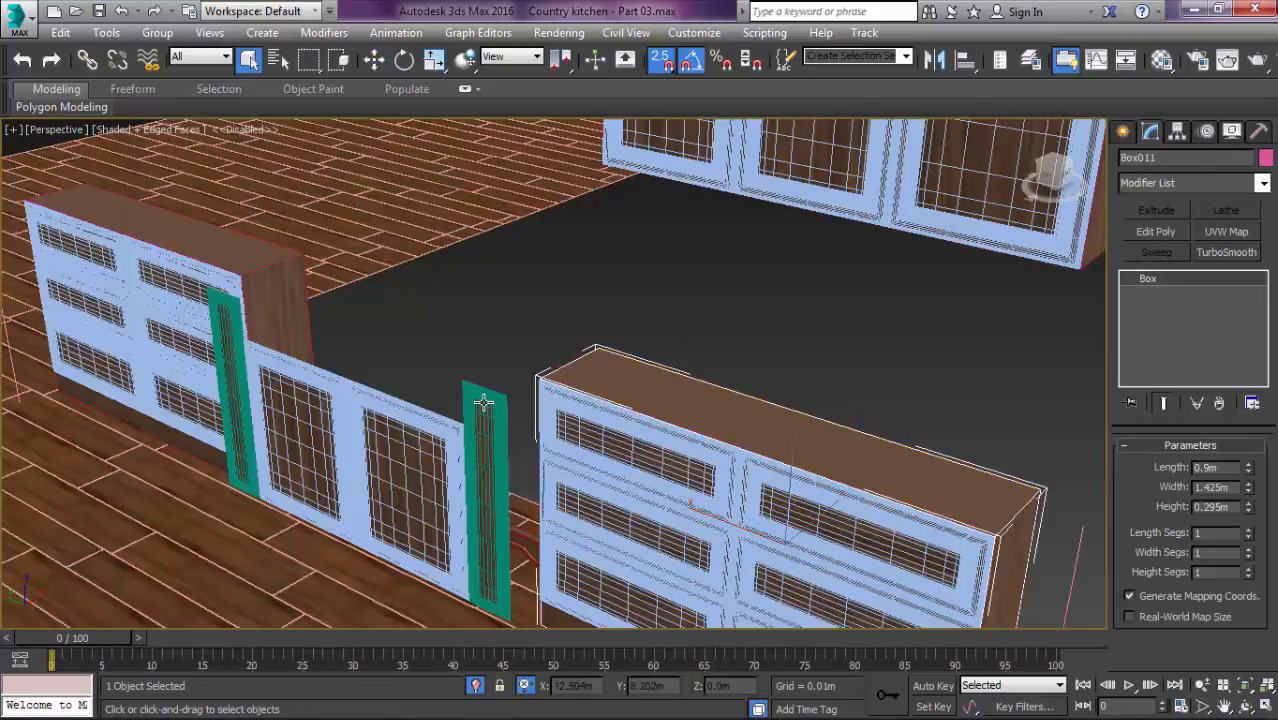
left_click(478, 405)
left_click(226, 362, "ctrl")
key("alt+q")
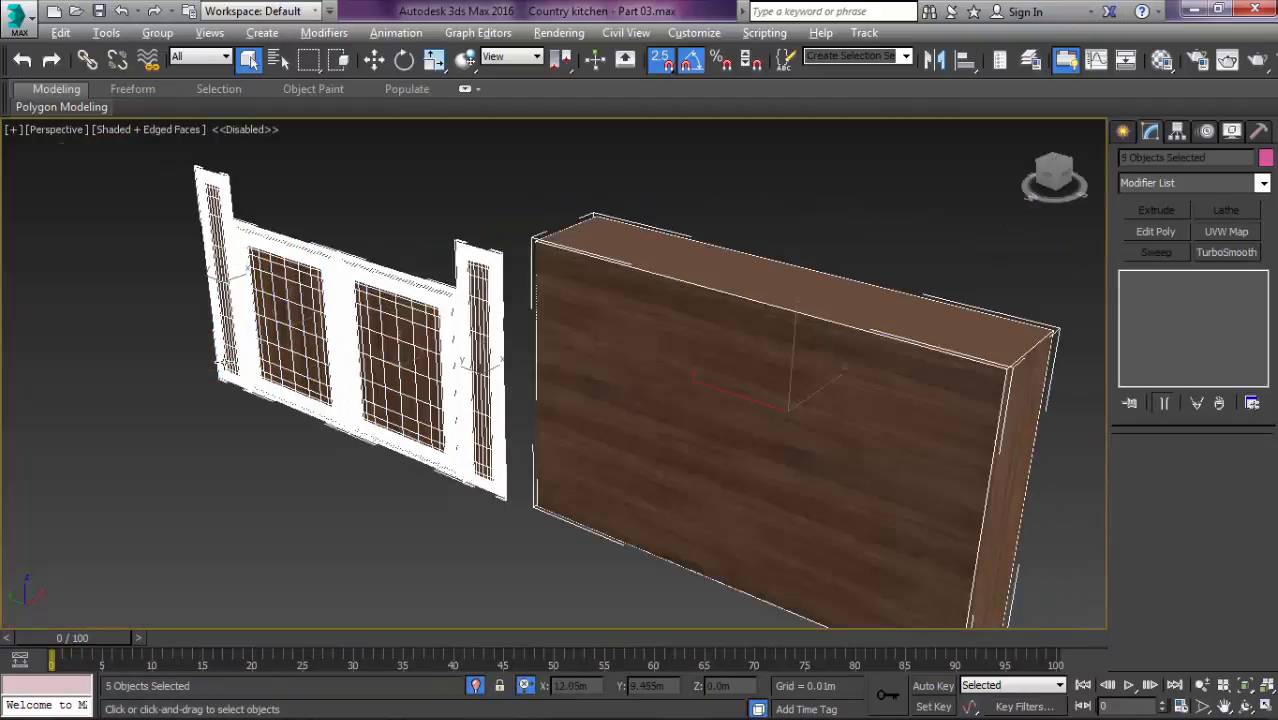
Step: Clone the base cabinet box in the left view, shifting the copy sideways behind the central doors
key("t")
scroll(479, 388, "down", 1)
middle_click_drag(519, 376, 562, 355)
scroll(560, 352, "up", 3)
left_click(560, 353)
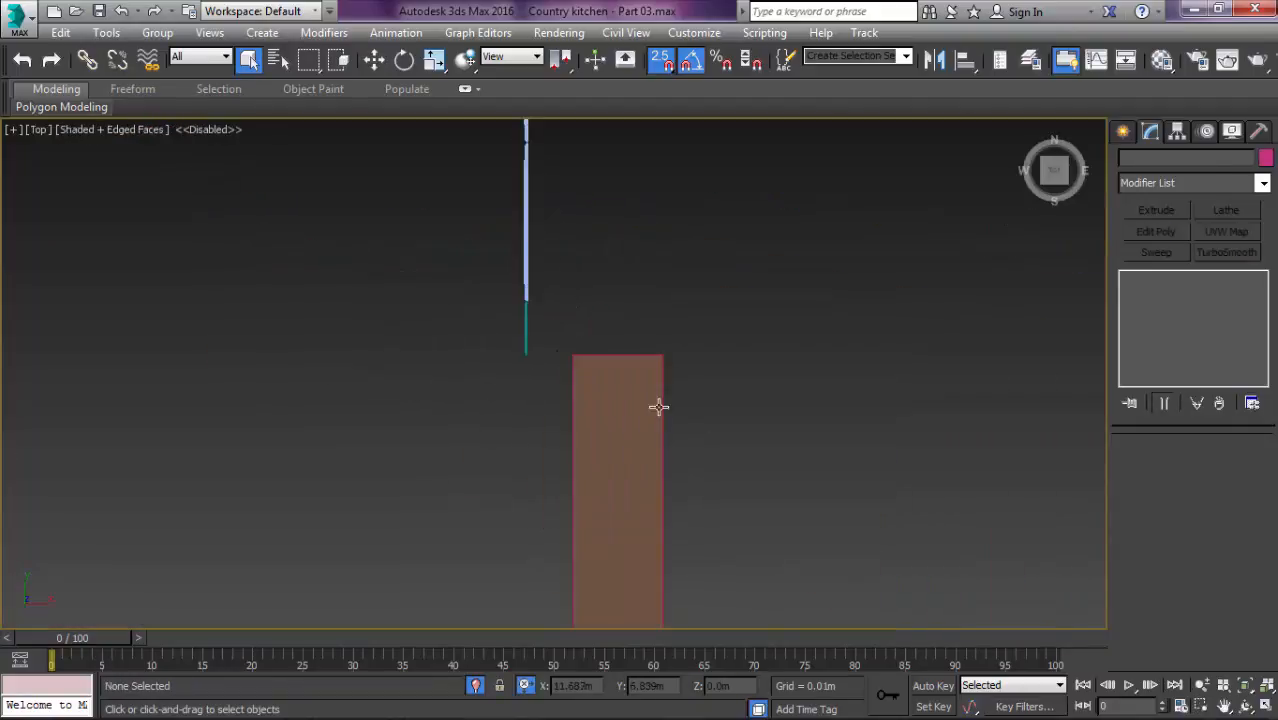
scroll(659, 434, "down", 2)
left_click(618, 456)
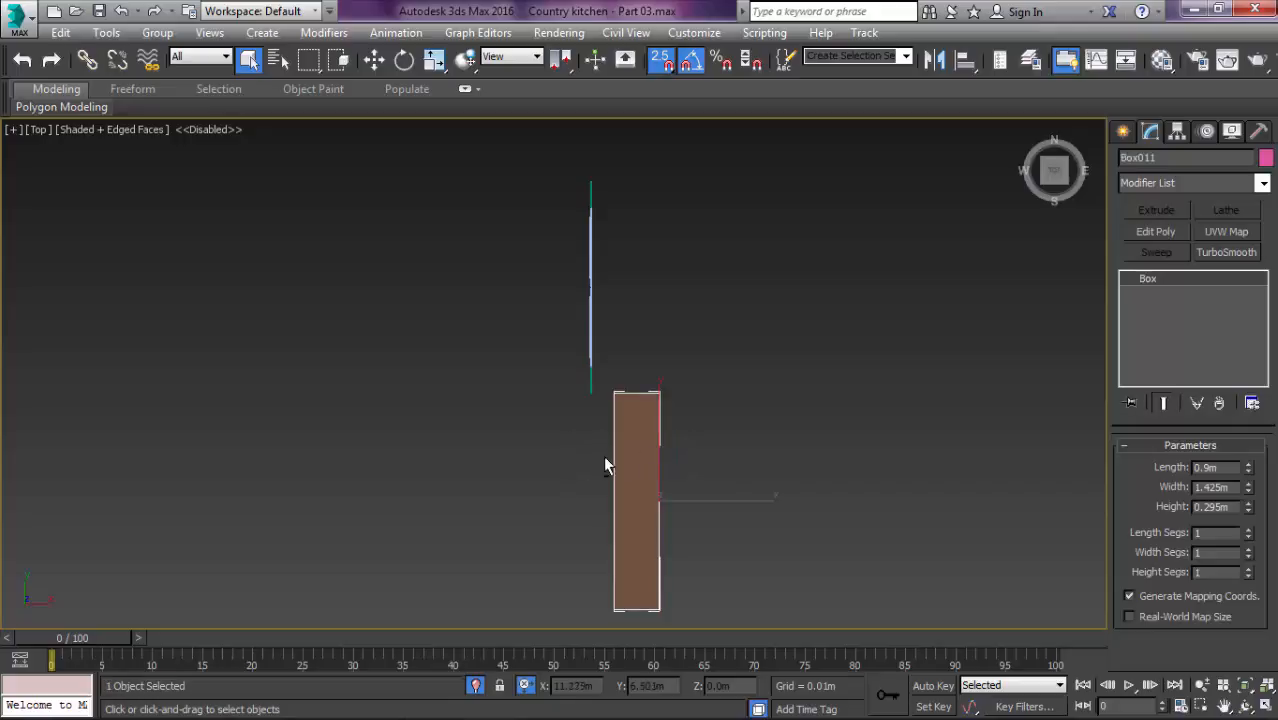
middle_click_drag(608, 460, 771, 330, "alt")
key("l")
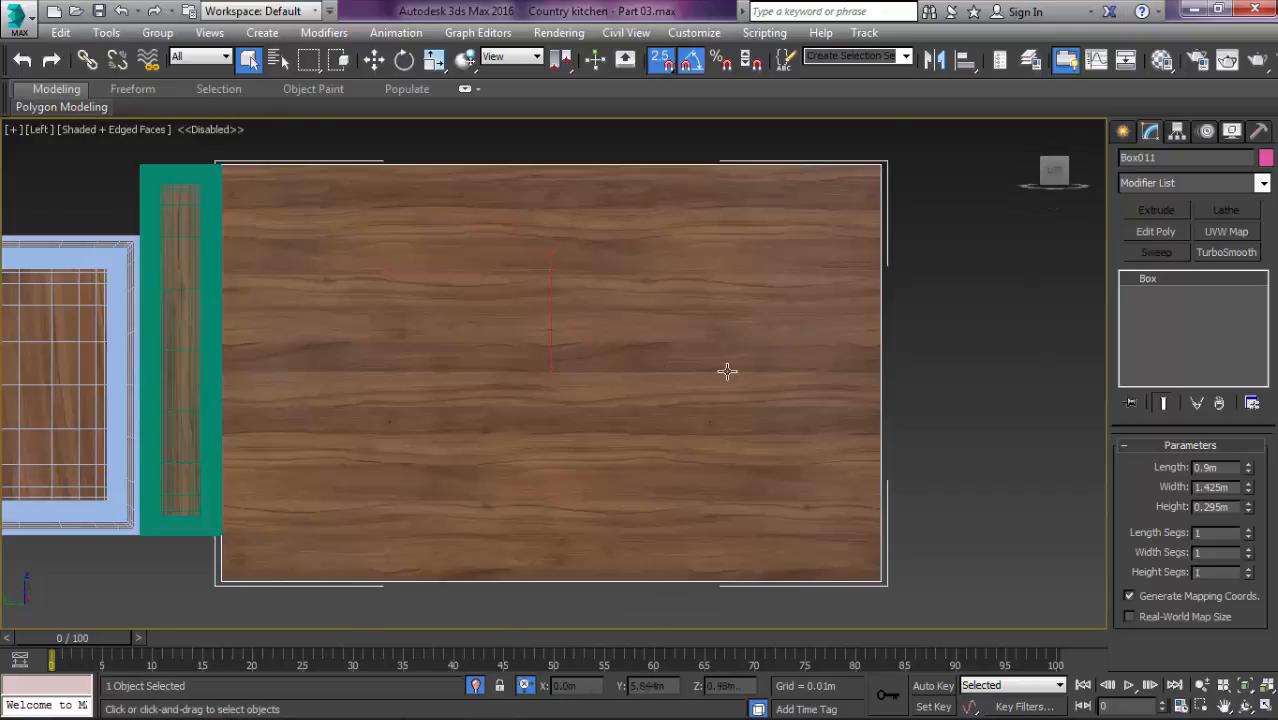
scroll(727, 371, "down", 3)
middle_click_drag(676, 385, 875, 392)
key("w")
left_click_drag(875, 392, 443, 405, "shift")
key("Return")
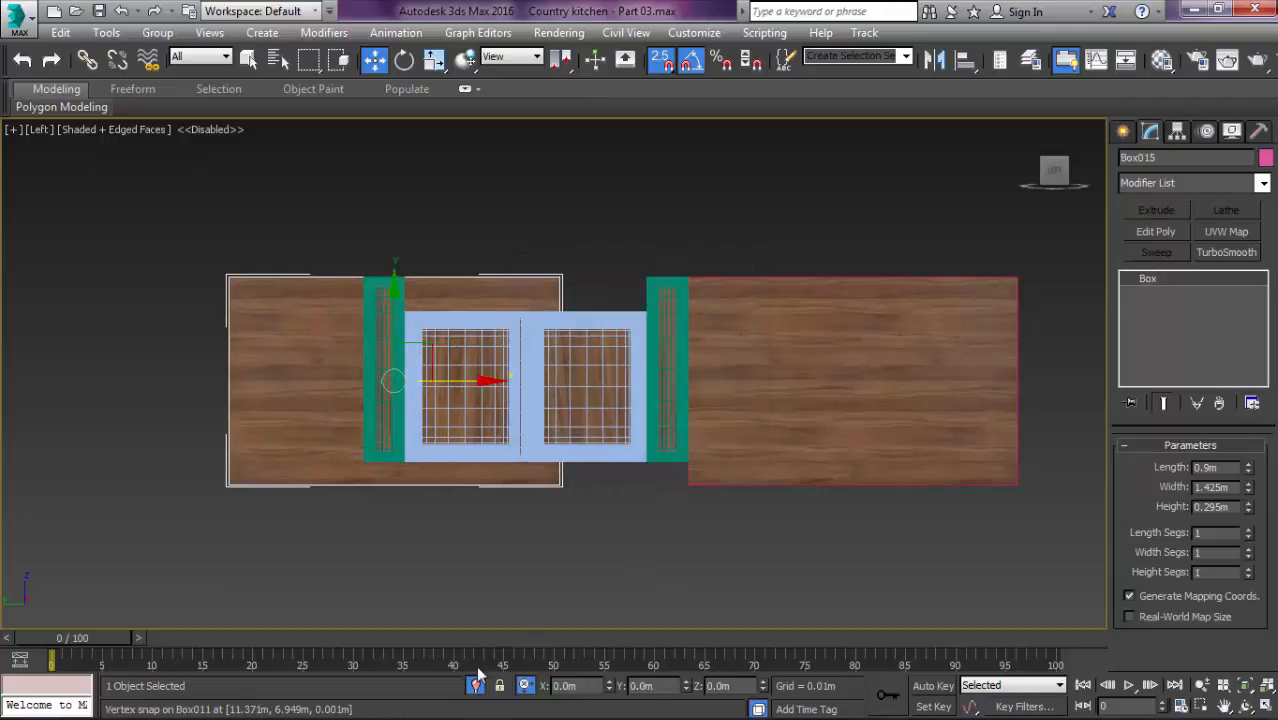
Step: Select all isolated cabinet parts, end the isolation and check them through the camera
key("ctrl+a")
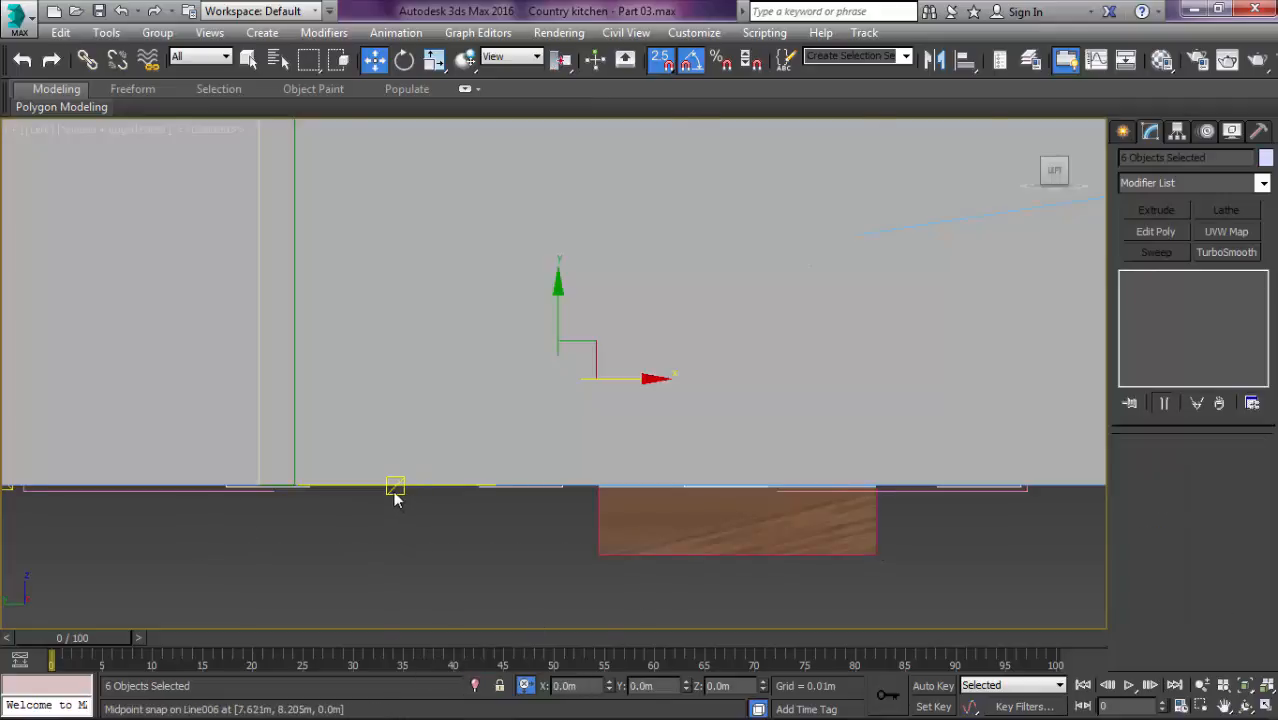
key("F3")
middle_click_drag(397, 451, 499, 459, "alt")
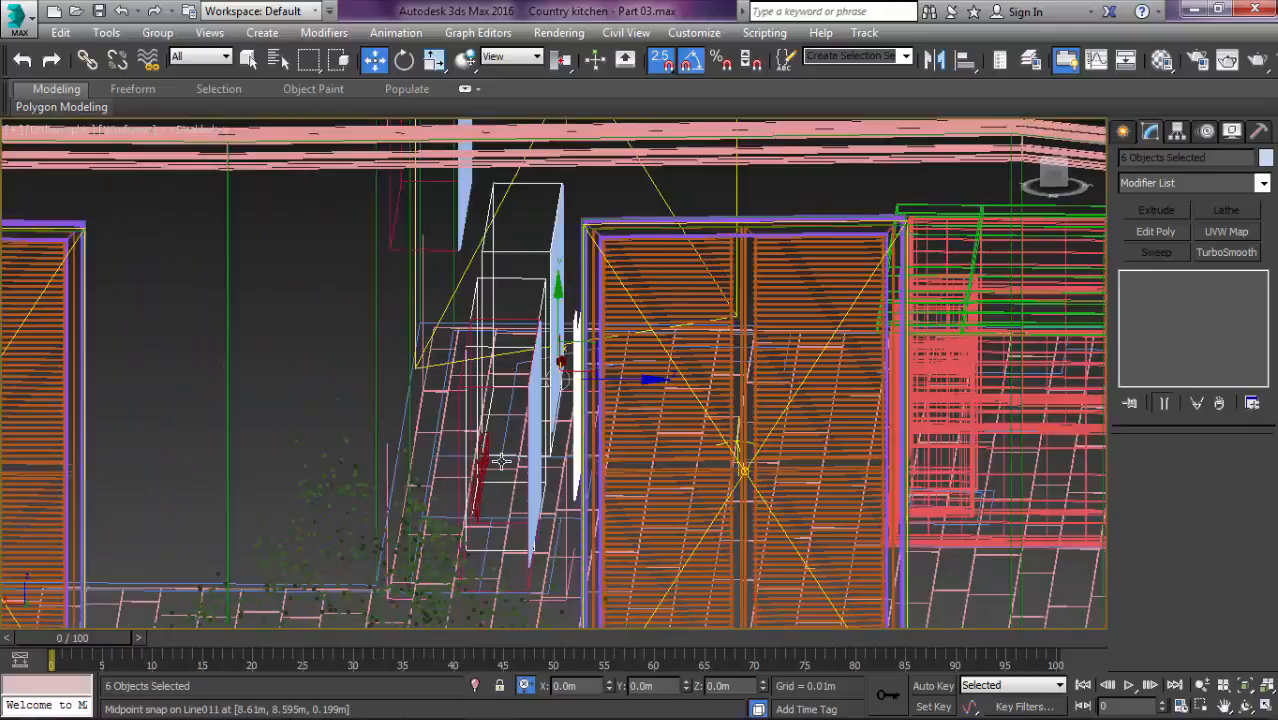
key("F3")
key("c")
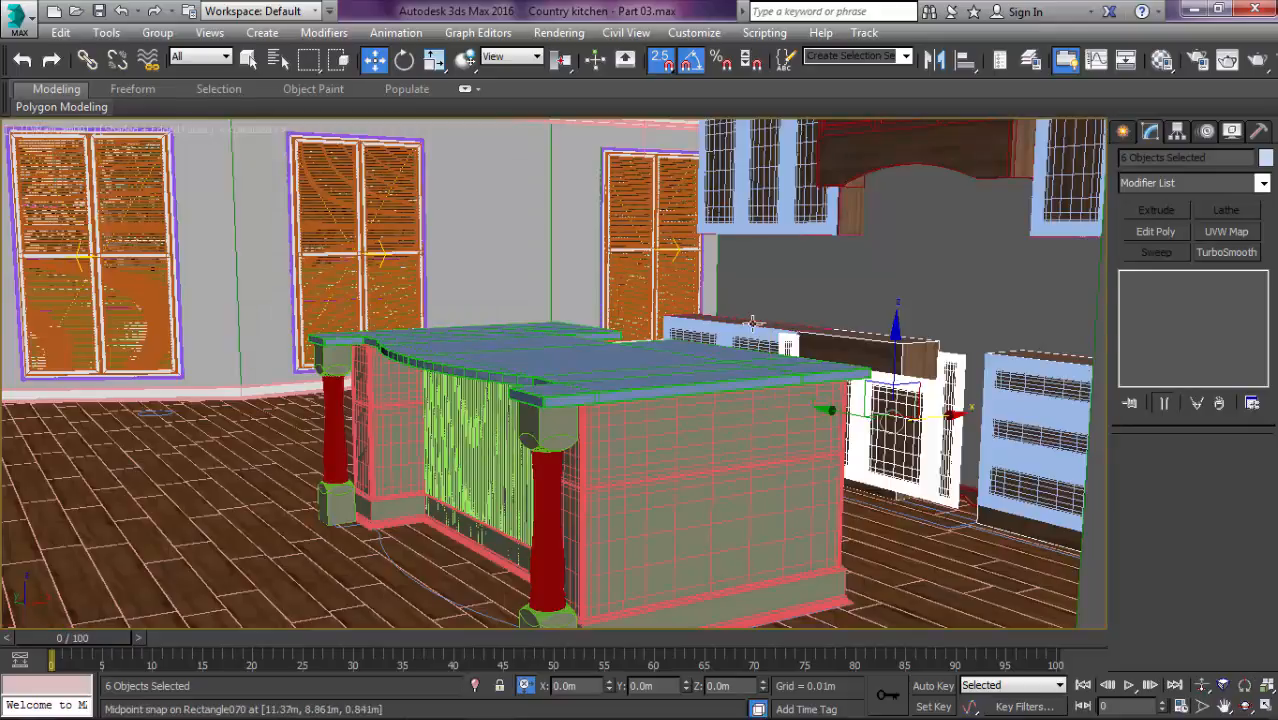
Step: Select the house contents in a rotated wireframe view, remove the walls and floor from the selection, and isolate the rest
key("t")
scroll(757, 366, "down", 4)
middle_click_drag(765, 380, 788, 423, "alt")
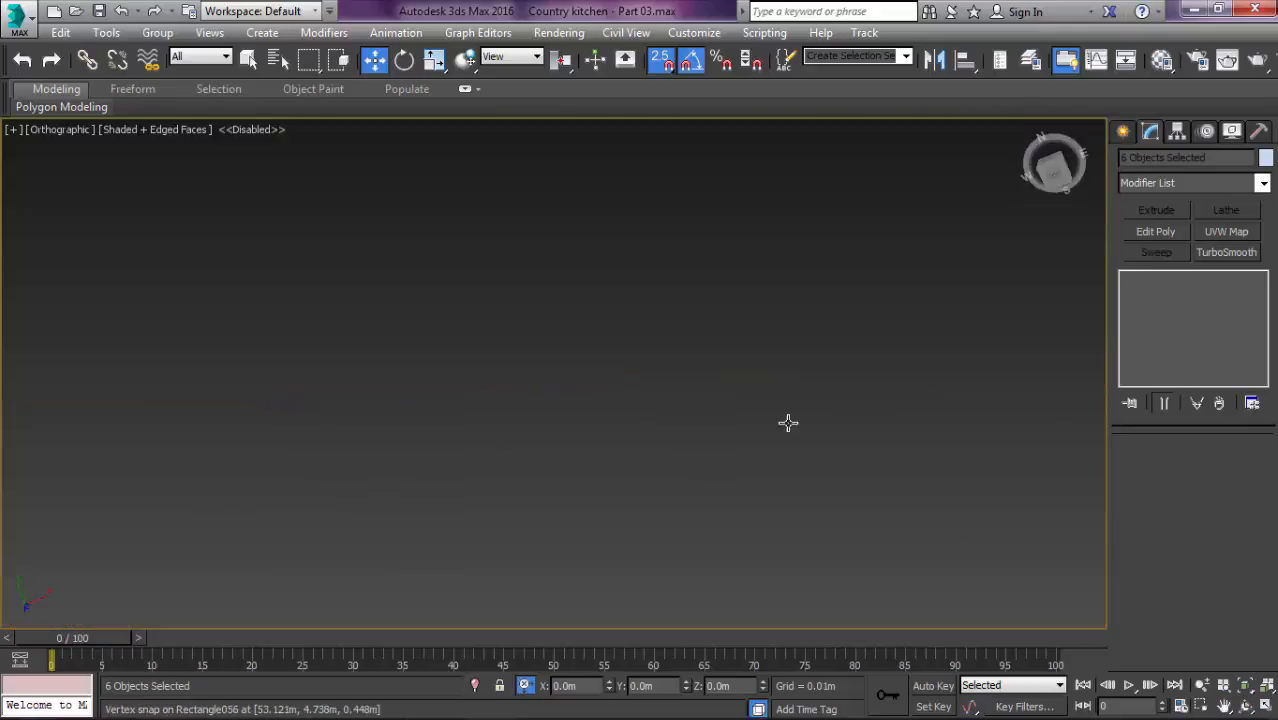
key("t")
key("F3")
middle_click_drag(606, 385, 720, 430)
scroll(670, 232, "up", 2)
middle_click_drag(670, 252, 708, 226, "alt")
scroll(706, 225, "down", 6)
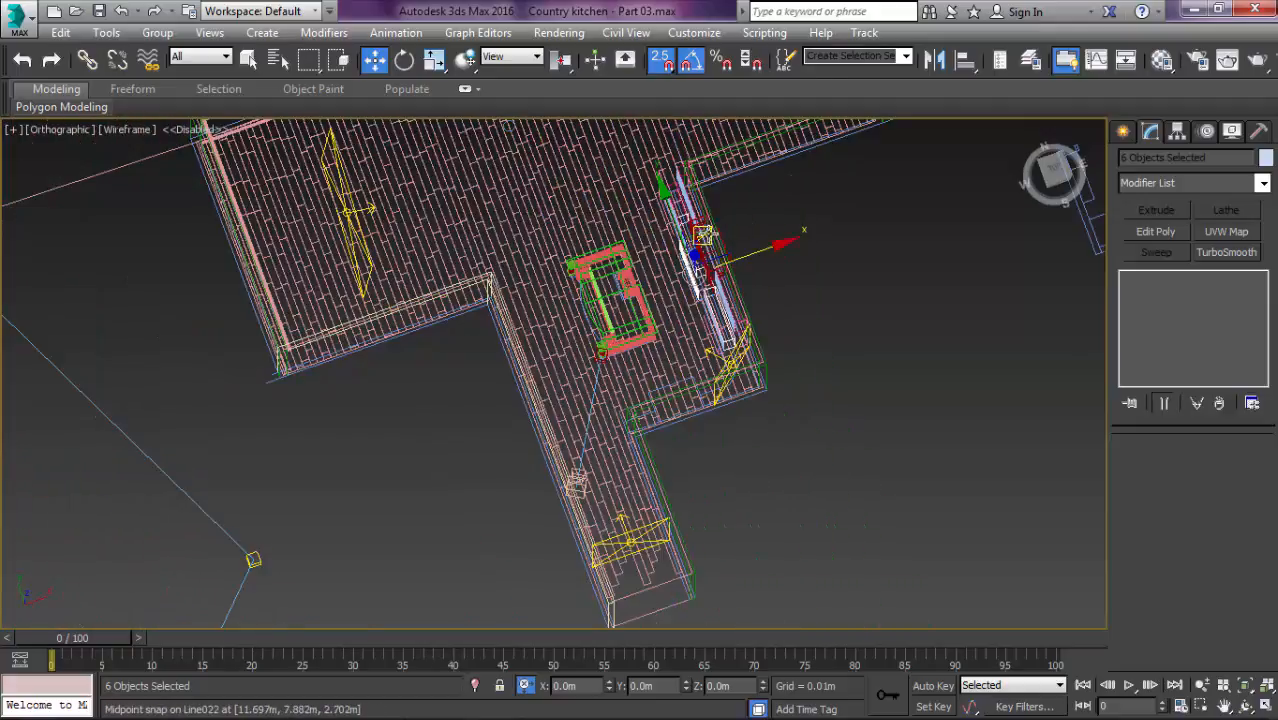
key("alt+q")
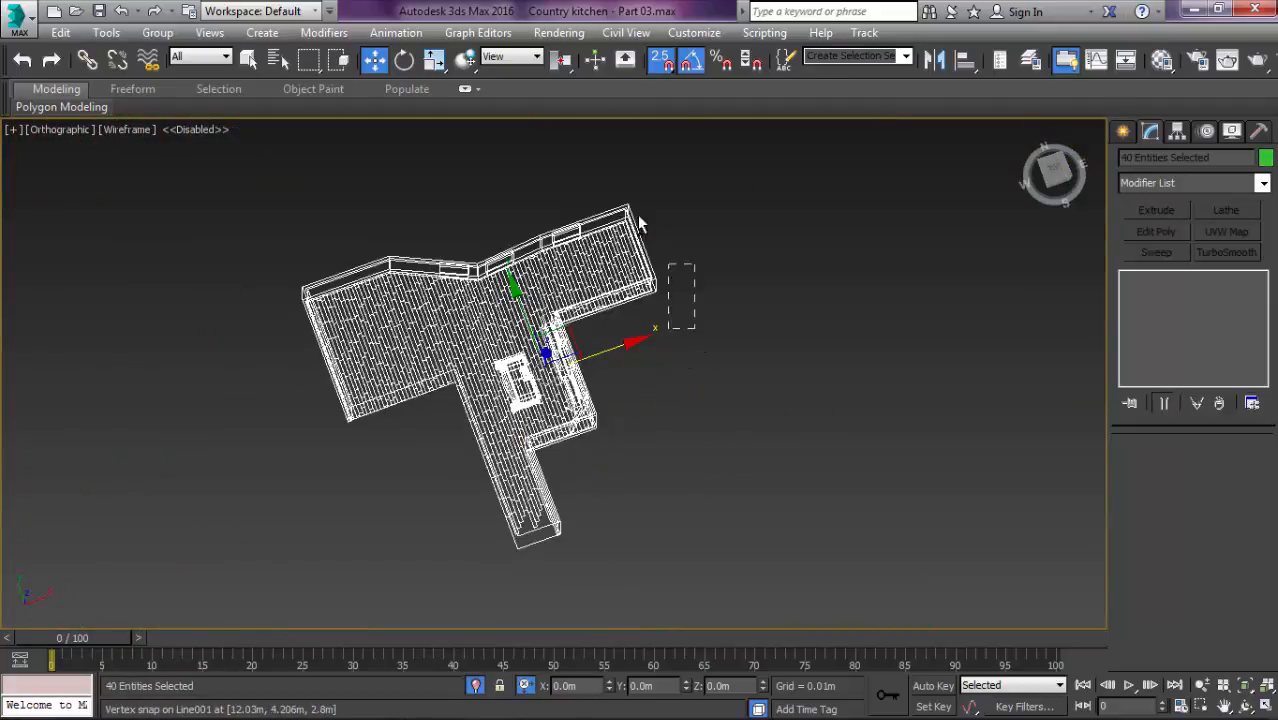
left_click_drag(640, 224, 632, 216, "alt")
key("alt+q")
Step: Remove the kitchen island and the rectangular light from the selection and isolate only the cabinets
middle_click_drag(571, 446, 572, 455, "alt")
key("F3")
left_click_drag(531, 491, 334, 260, "alt")
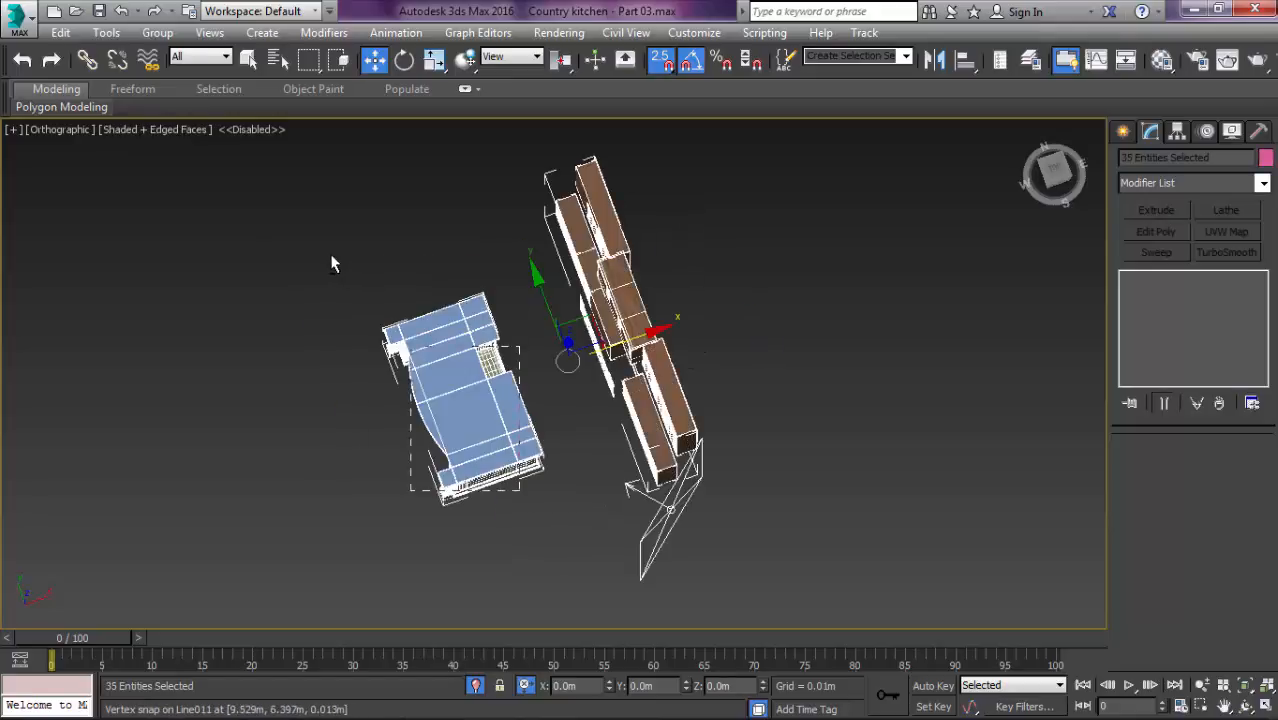
key("alt+q")
mouse_move(408, 354)
middle_mouse_down("alt")
mouse_move(608, 300)
mouse_move(845, 390)
middle_mouse_up("alt")
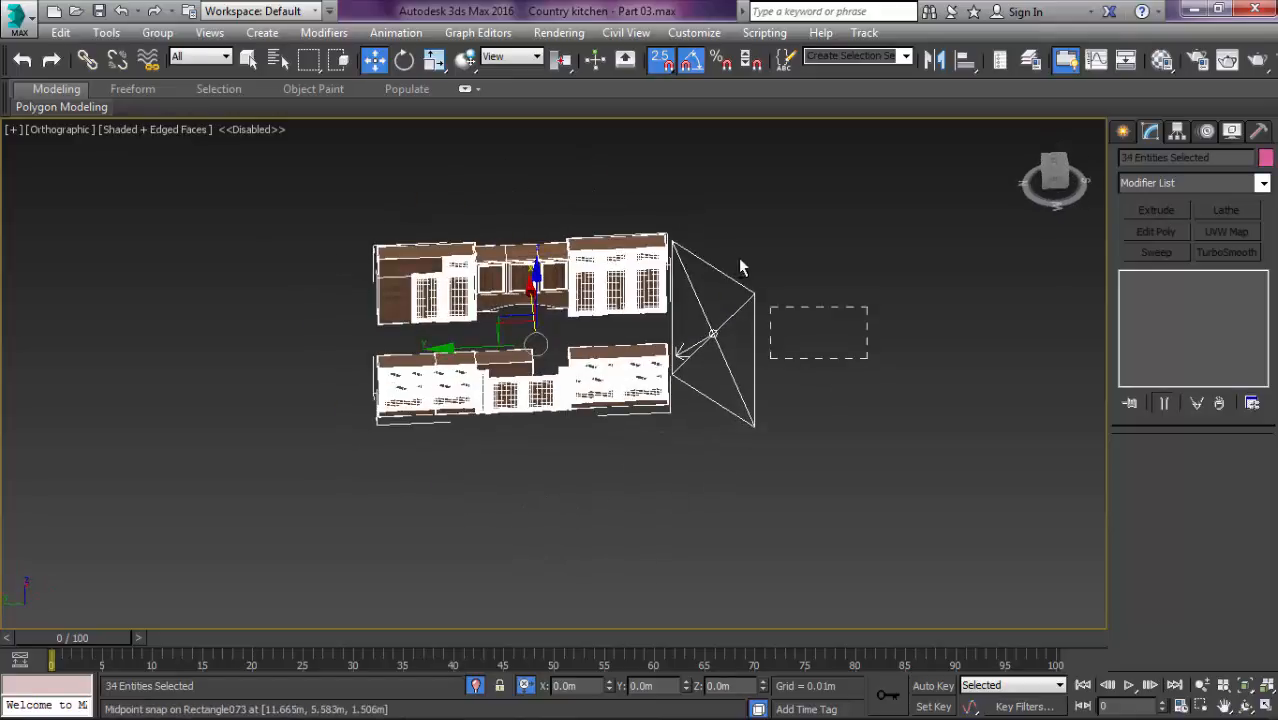
left_click_drag(740, 259, 728, 250, "alt")
key("alt+q")
key("F3")
key("F3")
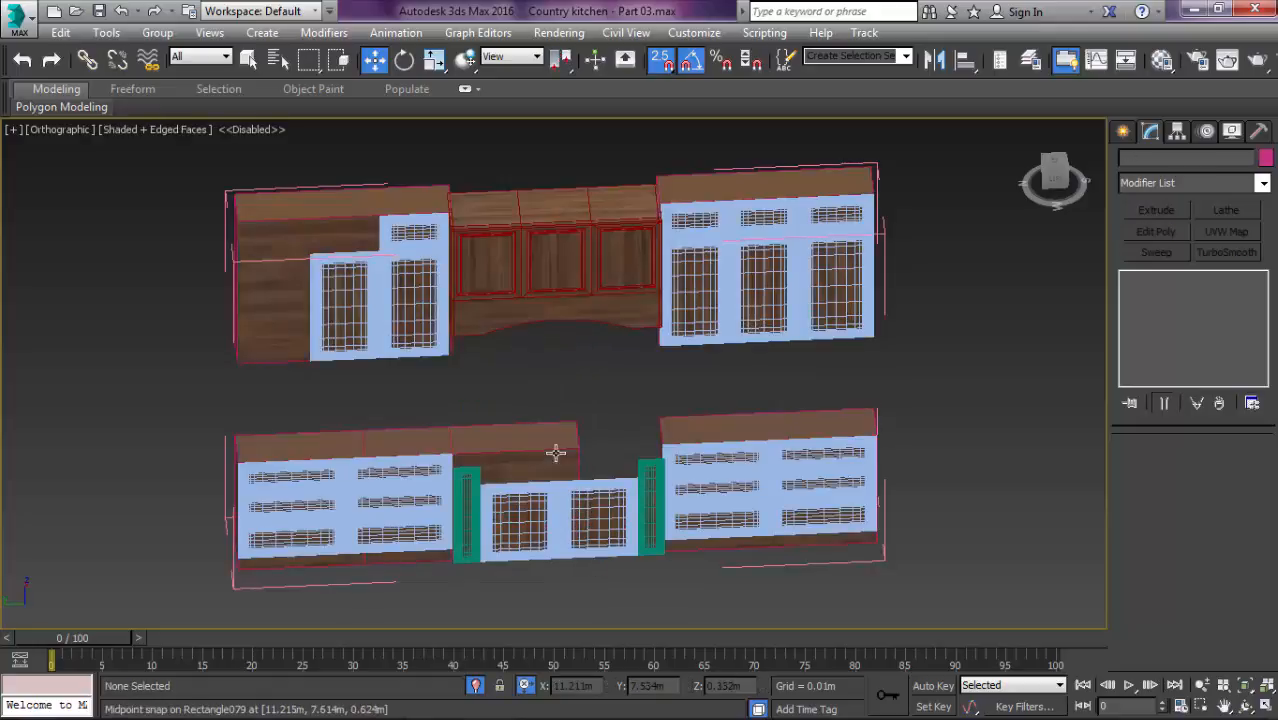
Step: Select all the base cabinet boxes, central doors and drawer fronts below the wall cabinets, and isolate them
left_click(556, 450)
scroll(606, 476, "up", 3)
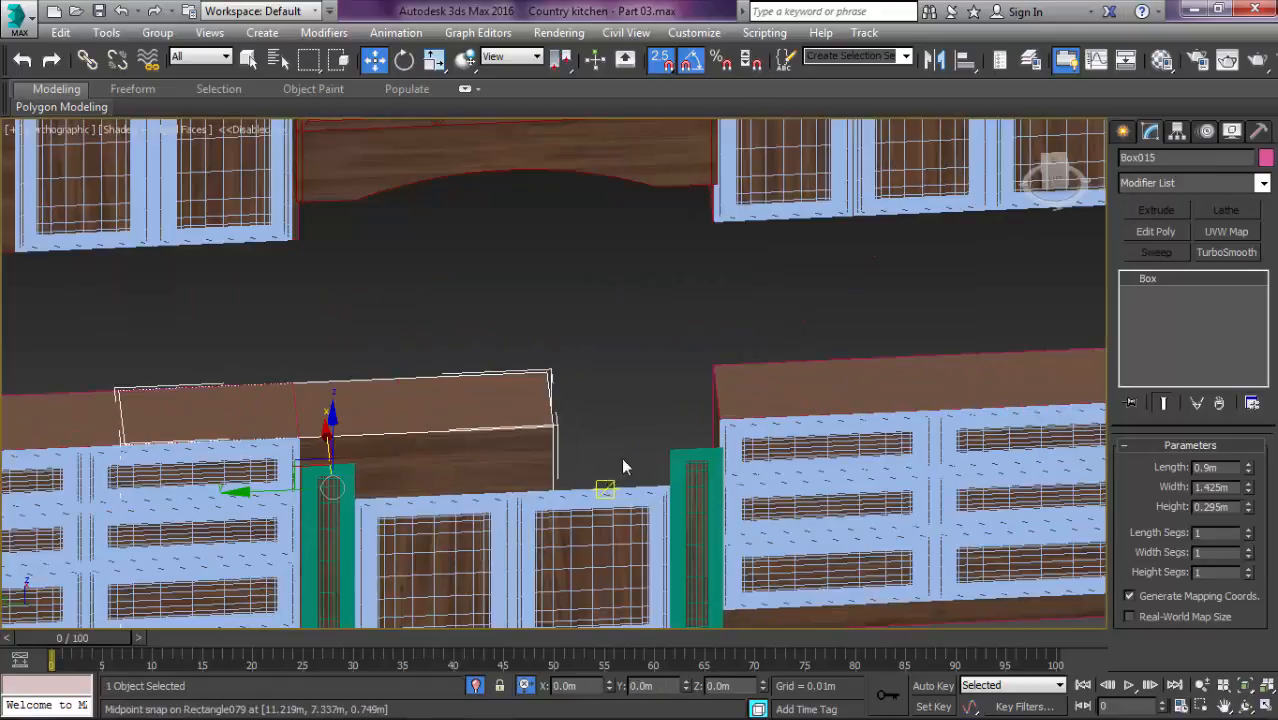
left_click(750, 379, "ctrl")
left_click(205, 400, "ctrl")
scroll(320, 375, "down", 3)
middle_click_drag(322, 374, 367, 365)
left_click_drag(750, 578, 63, 357)
key("alt+q")
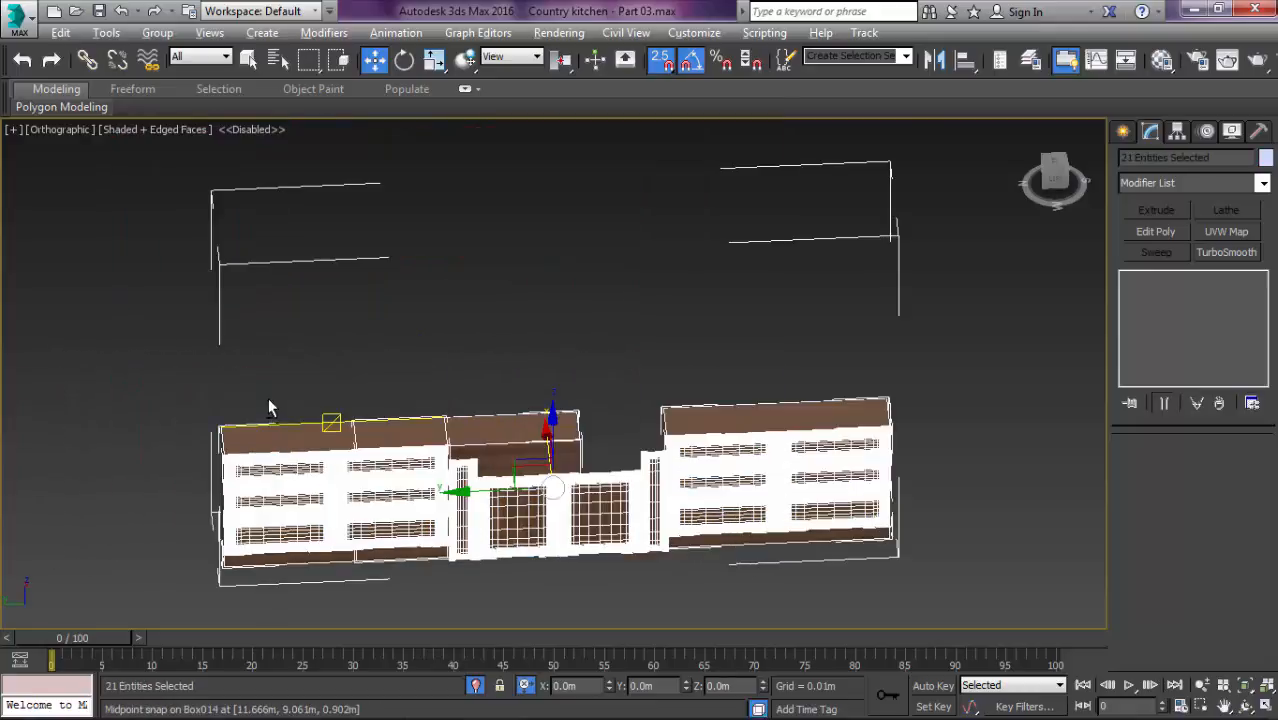
Step: Select the base cabinet boxes from above, add the central doors to the selection and isolate these parts
key("t")
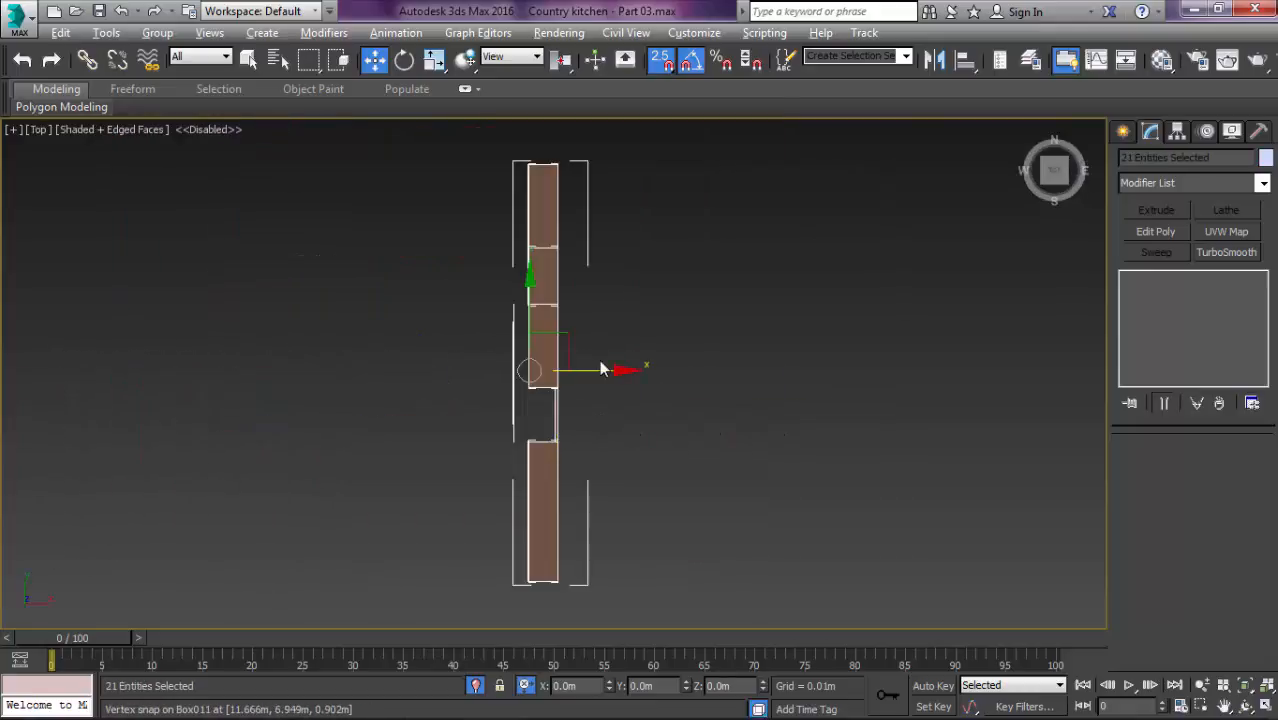
left_click_drag(612, 140, 546, 630)
left_click_drag(524, 421, 437, 292, "ctrl")
key("f")
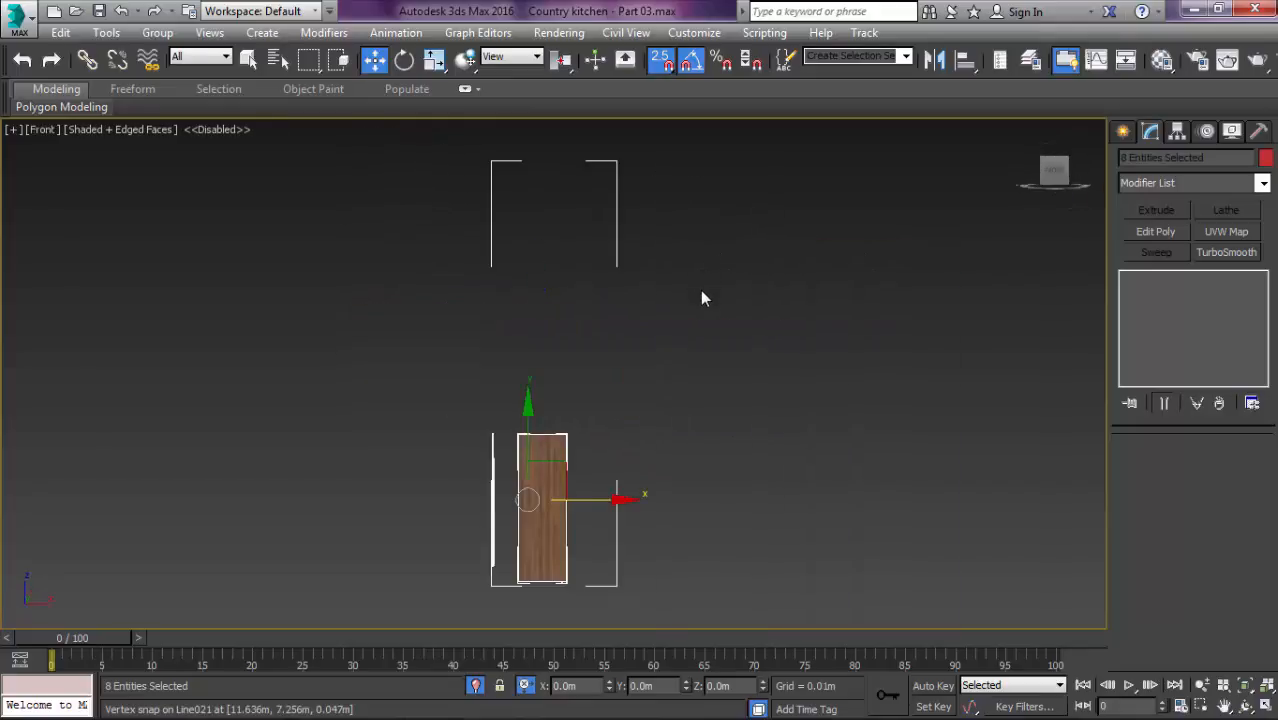
Step: Move the cabinet box behind the central doors sideways, snapping its end to the neighbouring cabinet box across the gap
key("l")
scroll(679, 332, "up", 3)
middle_click_drag(594, 350, 594, 336)
left_click(482, 368)
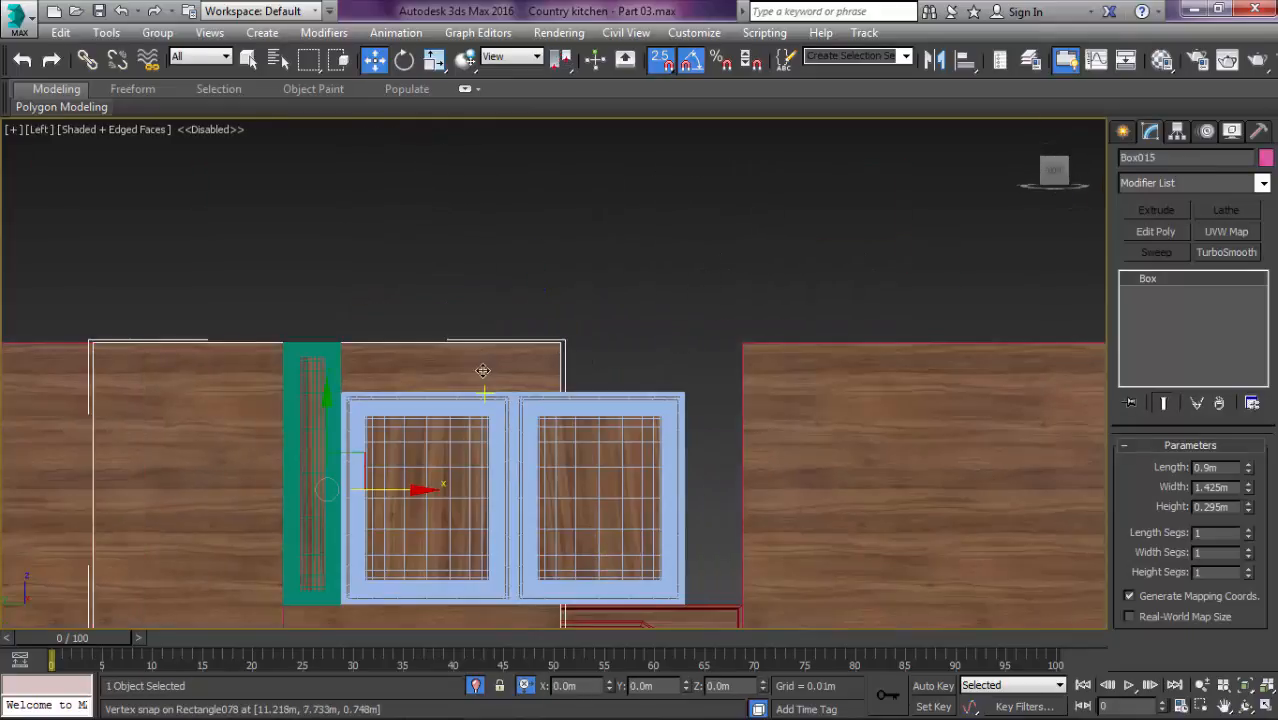
scroll(548, 405, "down", 2)
middle_click_drag(548, 405, 568, 345)
scroll(514, 393, "up", 2)
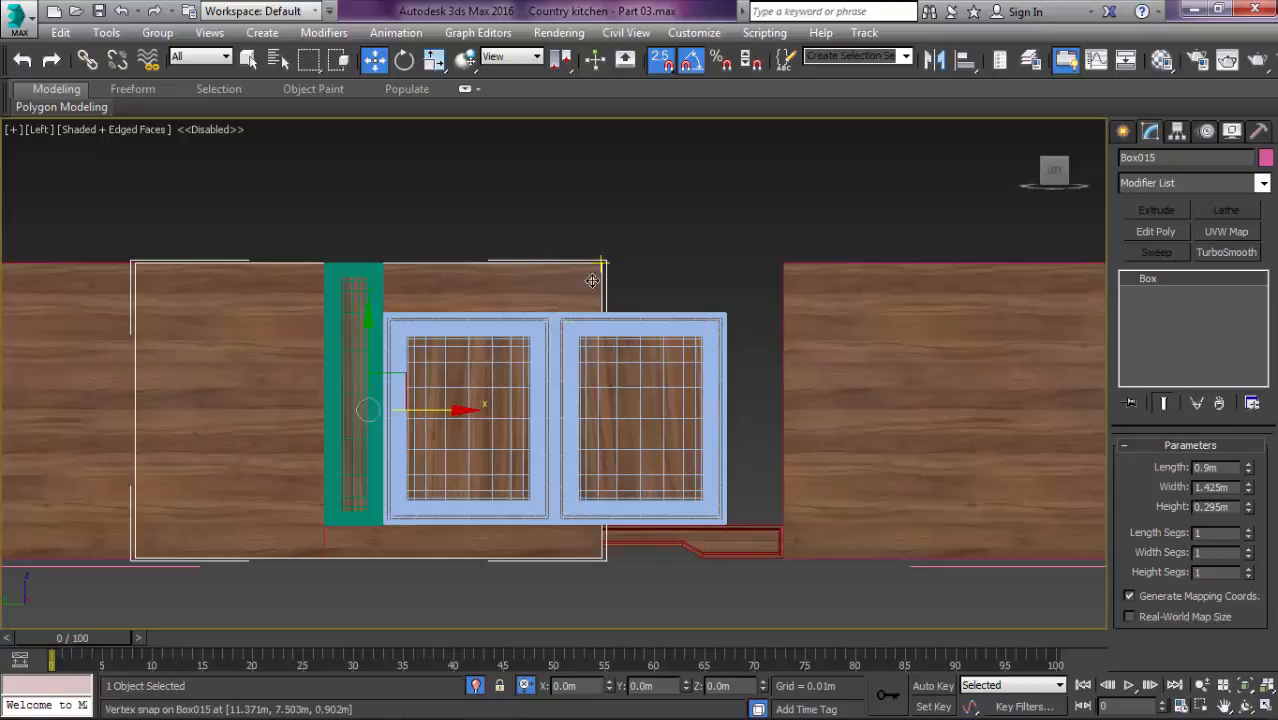
left_click_drag(597, 272, 786, 264)
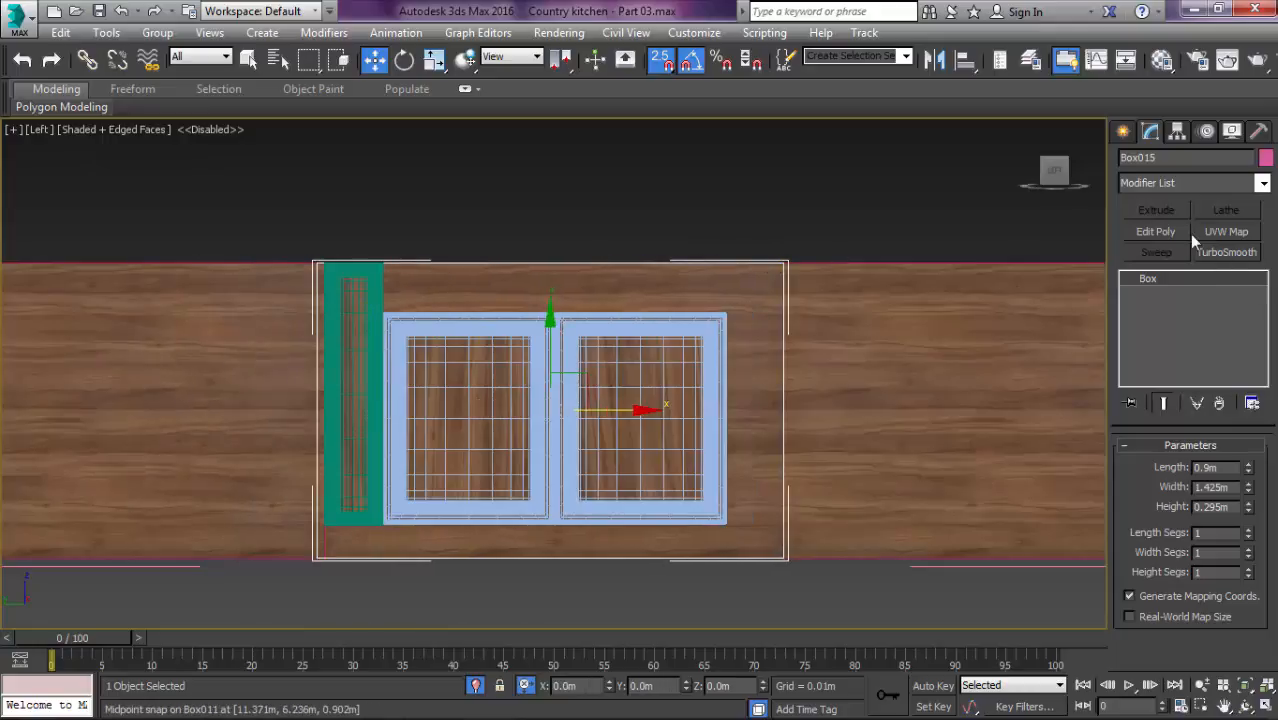
Step: Add an Edit Poly modifier to the moved box and snap its overlapping end vertices to the adjoining cabinet box's edge
left_click(1156, 231)
key("1")
left_click_drag(128, 182, 520, 698)
key("F3")
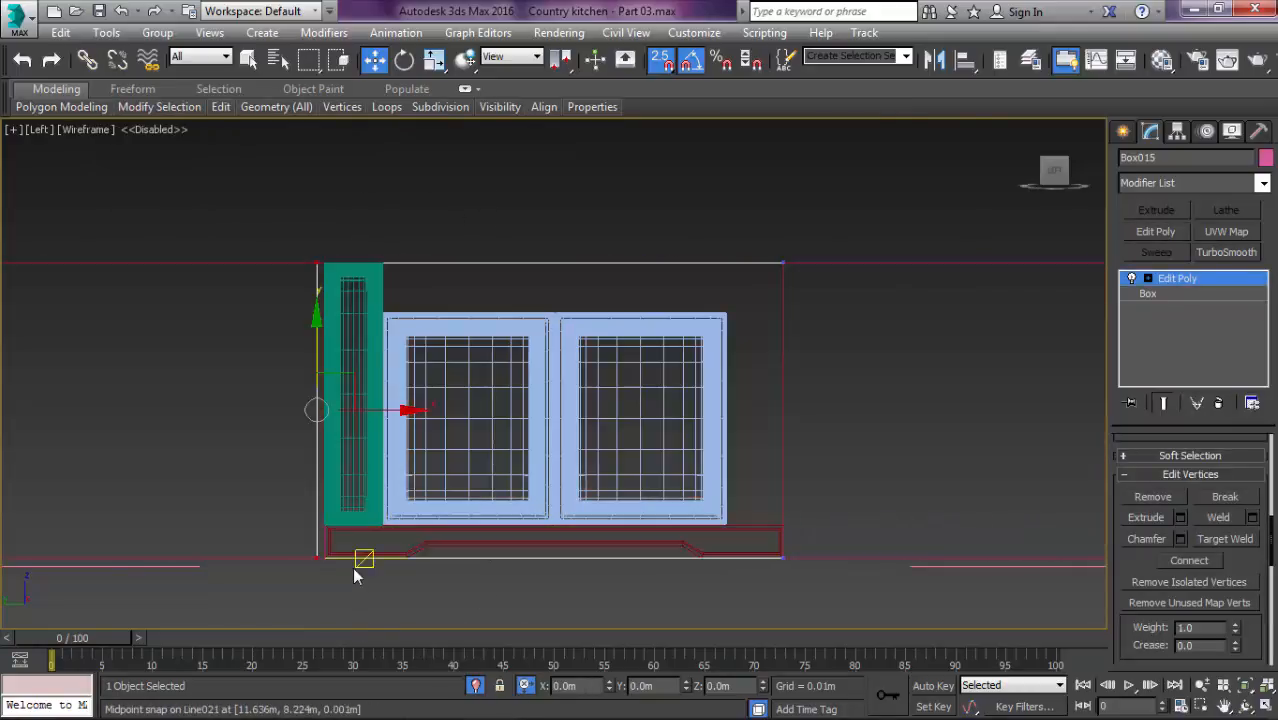
scroll(353, 569, "up", 3)
middle_click_drag(270, 507, 448, 507)
scroll(446, 511, "up", 3)
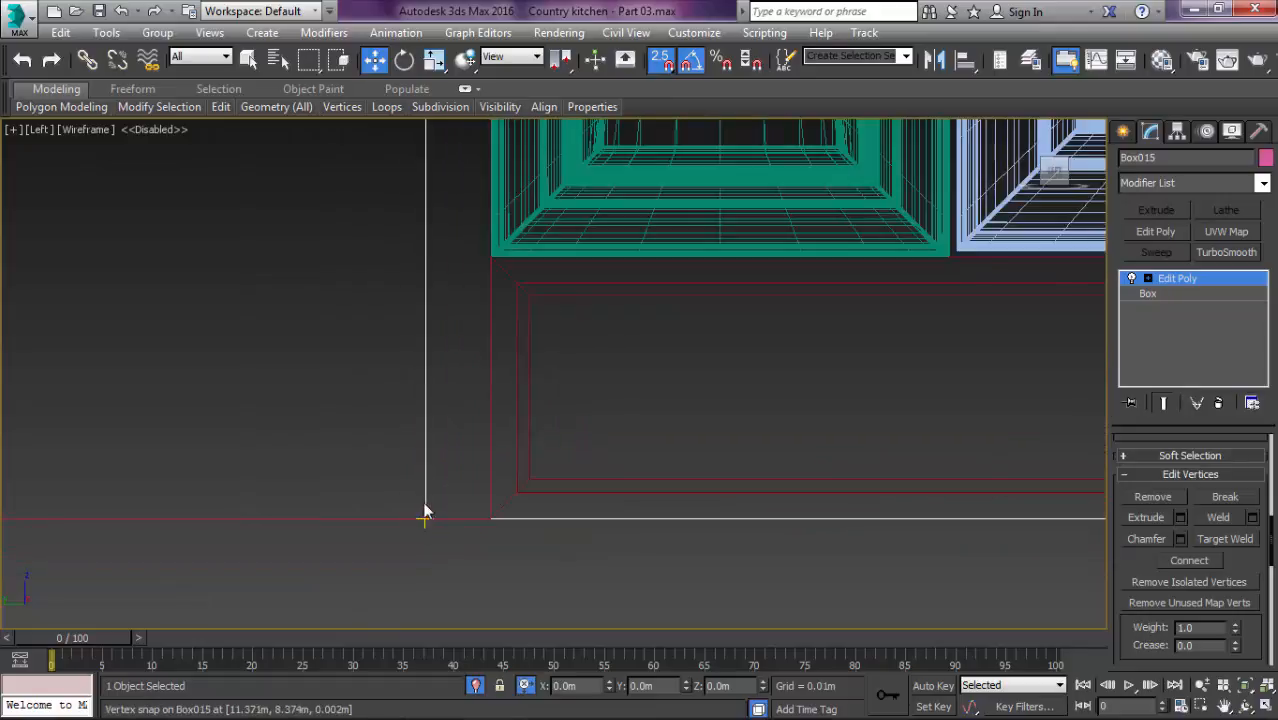
left_click_drag(424, 518, 487, 491)
right_click(487, 491)
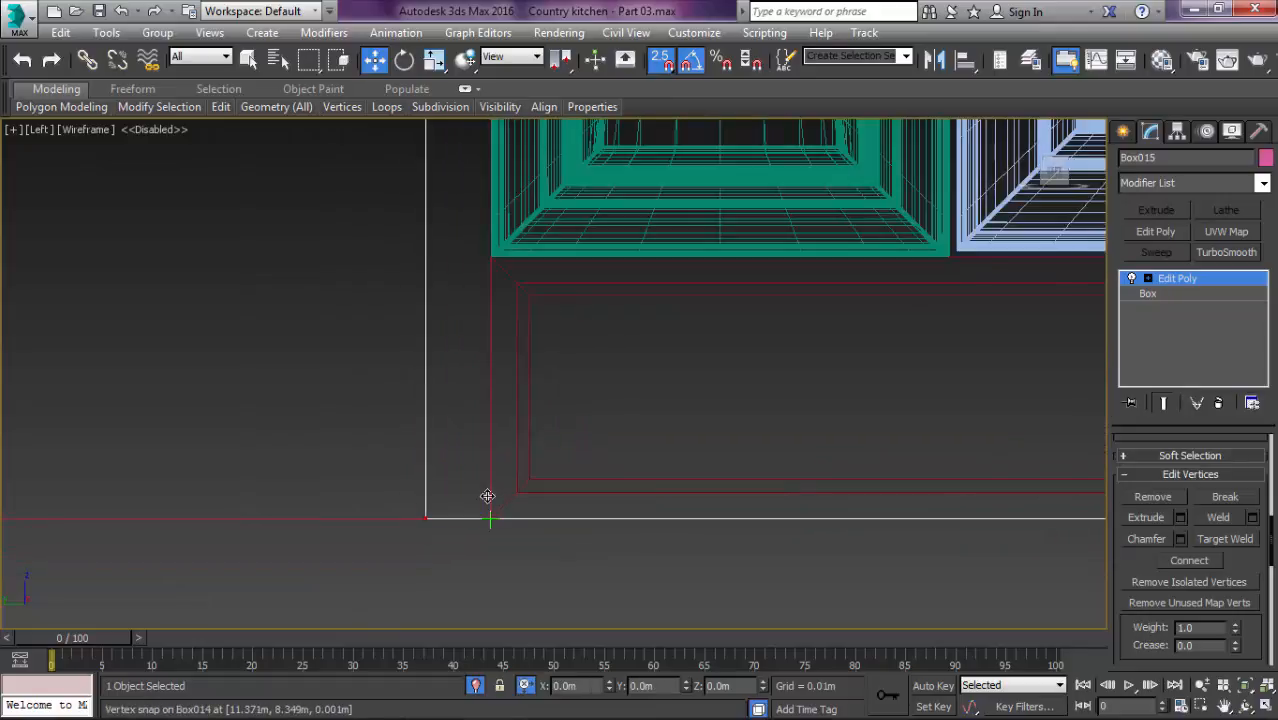
scroll(503, 486, "down", 4)
scroll(503, 490, "down", 4)
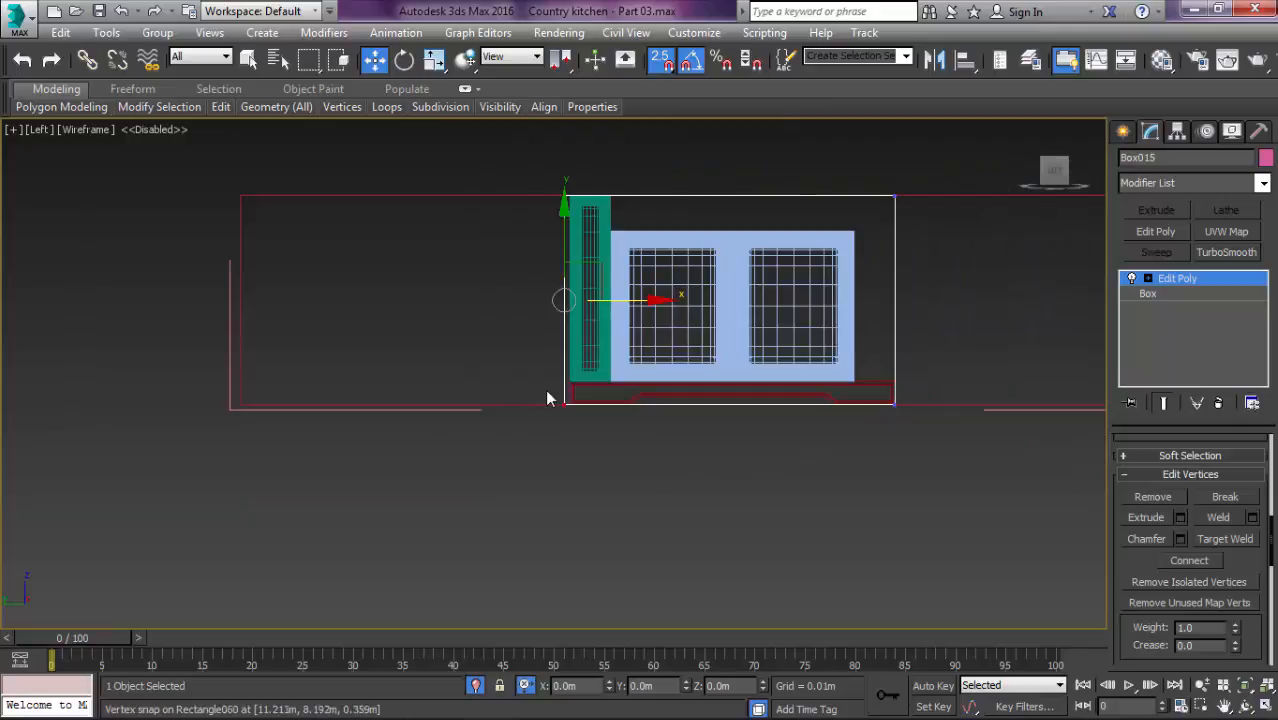
scroll(545, 389, "up", 7)
scroll(638, 449, "up", 3)
mouse_move(683, 503)
left_mouse_down()
mouse_move(793, 485)
mouse_move(788, 503)
mouse_move(774, 467)
left_mouse_up()
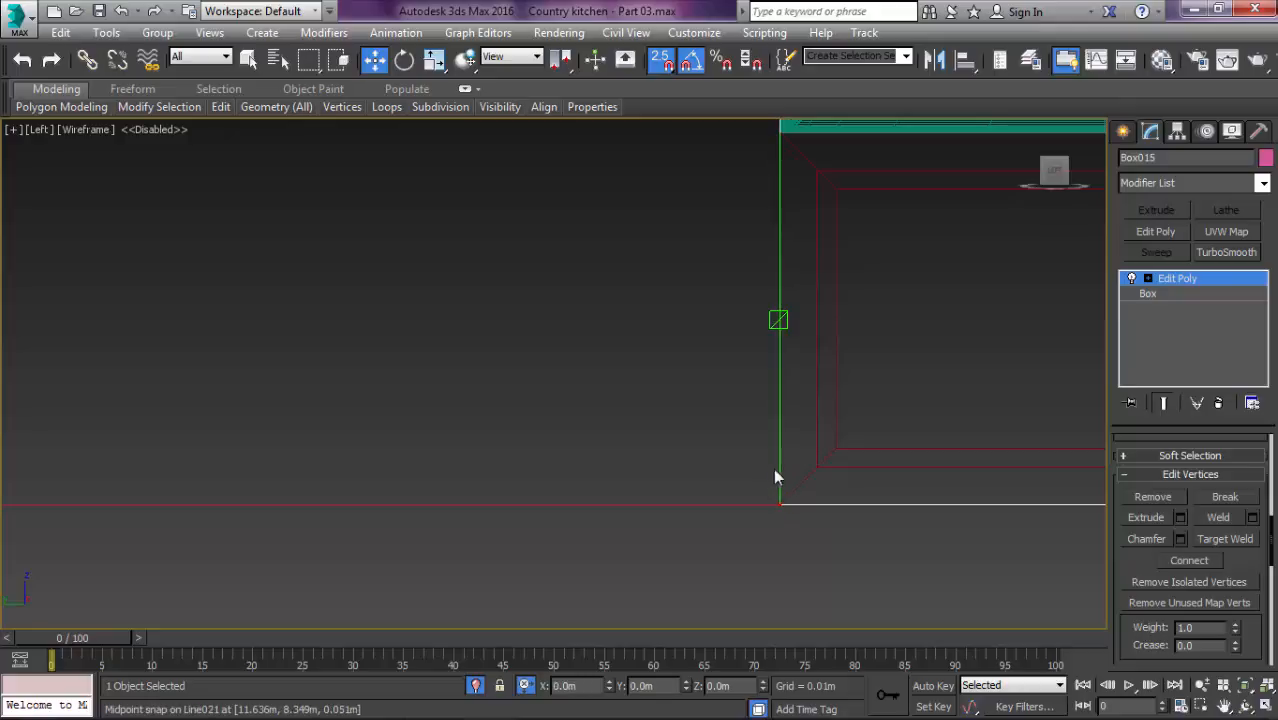
Step: Move the box's front vertices -0.15 m along X towards the back of the central doors
key("t")
scroll(735, 466, "down", 3)
middle_click_drag(758, 461, 570, 393)
scroll(570, 393, "down", 8)
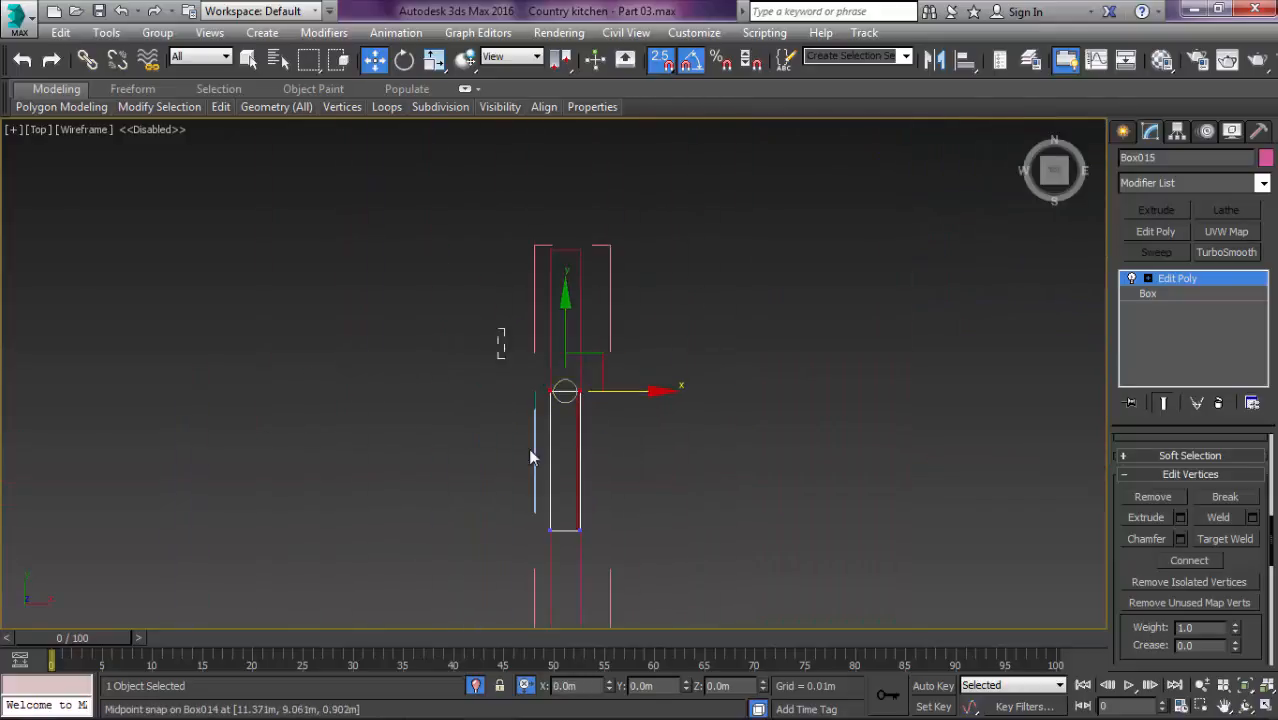
scroll(542, 508, "up", 5)
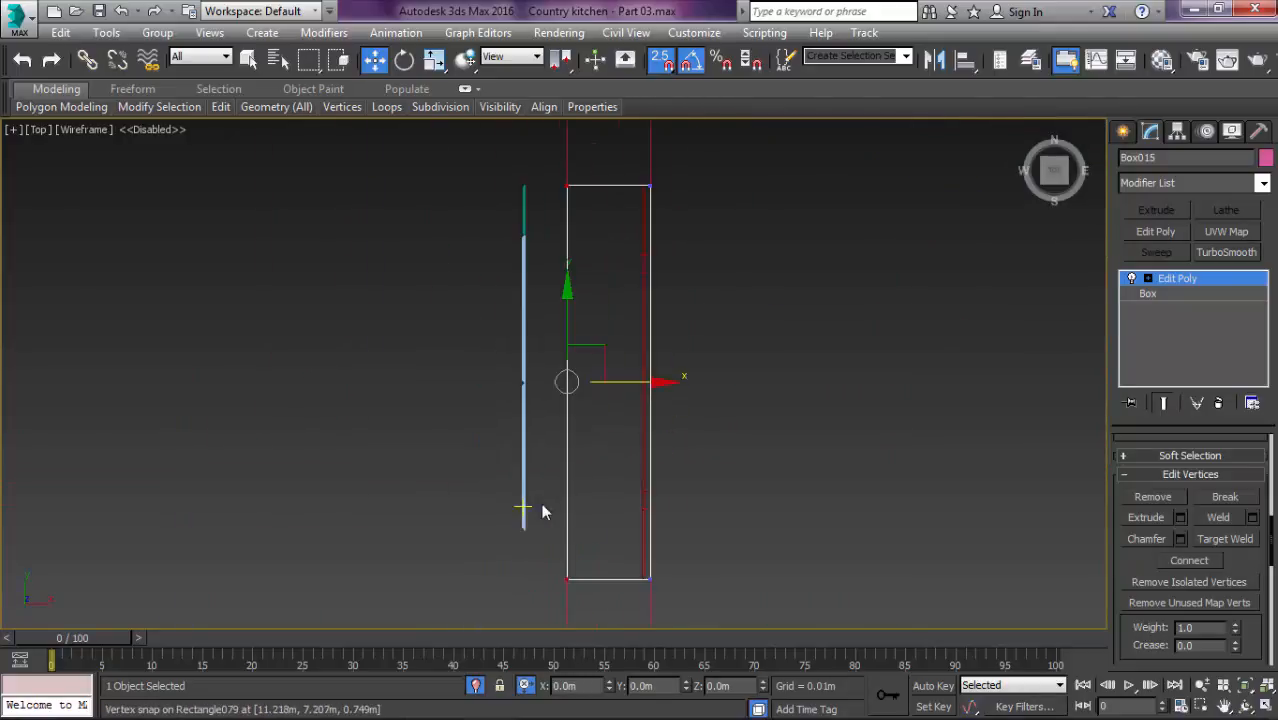
double_click(575, 686)
type("-.15")
key("Return")
middle_click_drag(499, 506, 515, 501)
key("1")
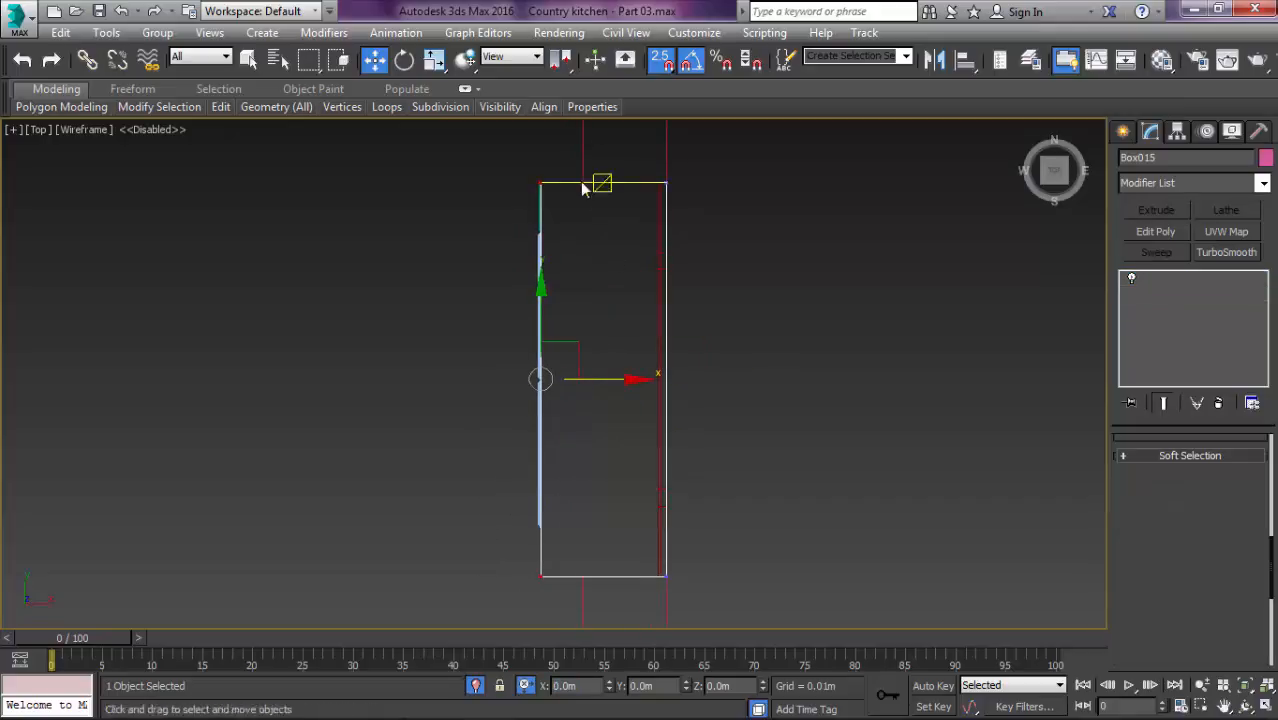
Step: Close the small gap between the box's front vertices and the back of the central doors, finish vertex editing and deselect
scroll(562, 172, "up", 8)
scroll(420, 232, "up", 7)
left_click(577, 248)
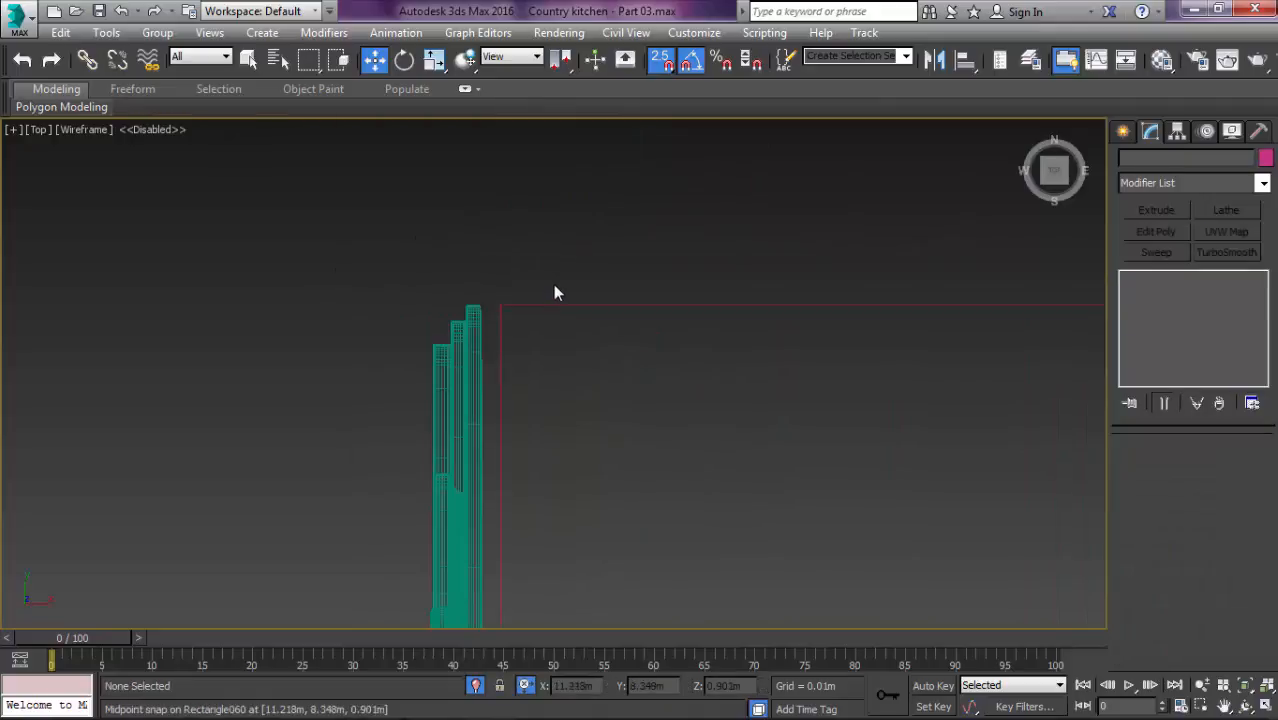
scroll(557, 285, "down", 7)
left_click_drag(630, 273, 576, 428)
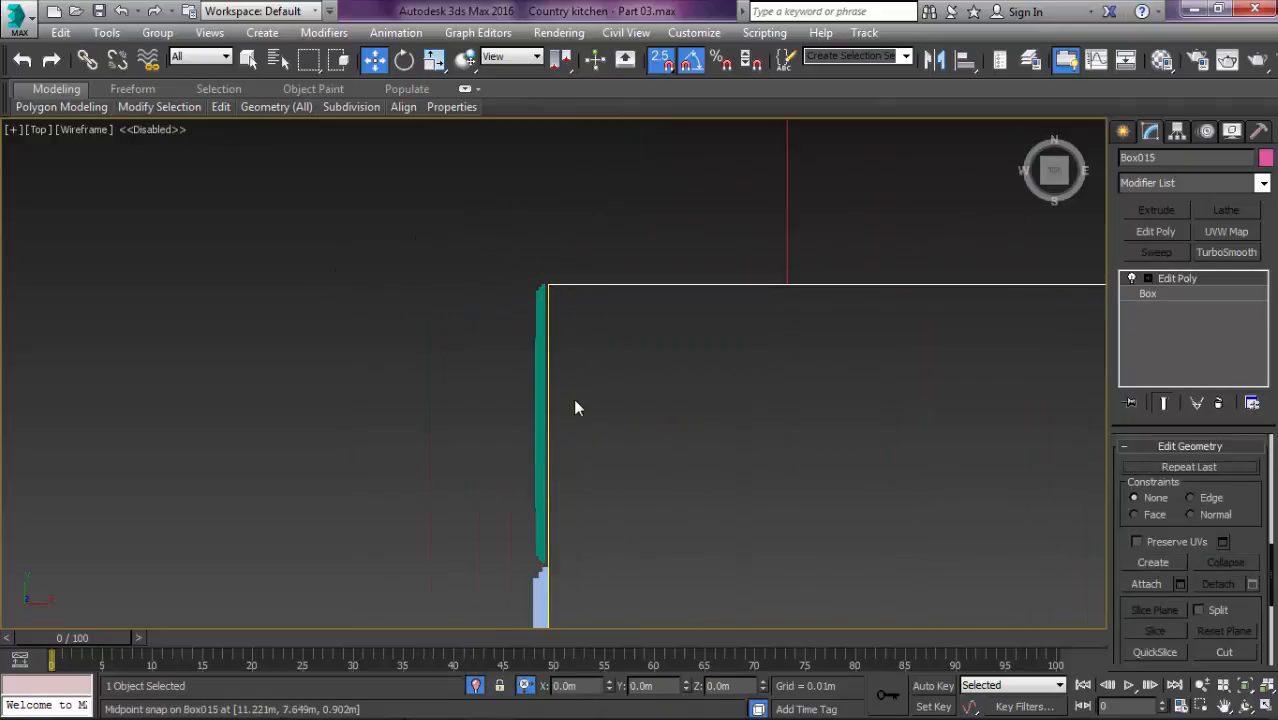
left_click(630, 411)
left_click_drag(633, 271, 625, 348)
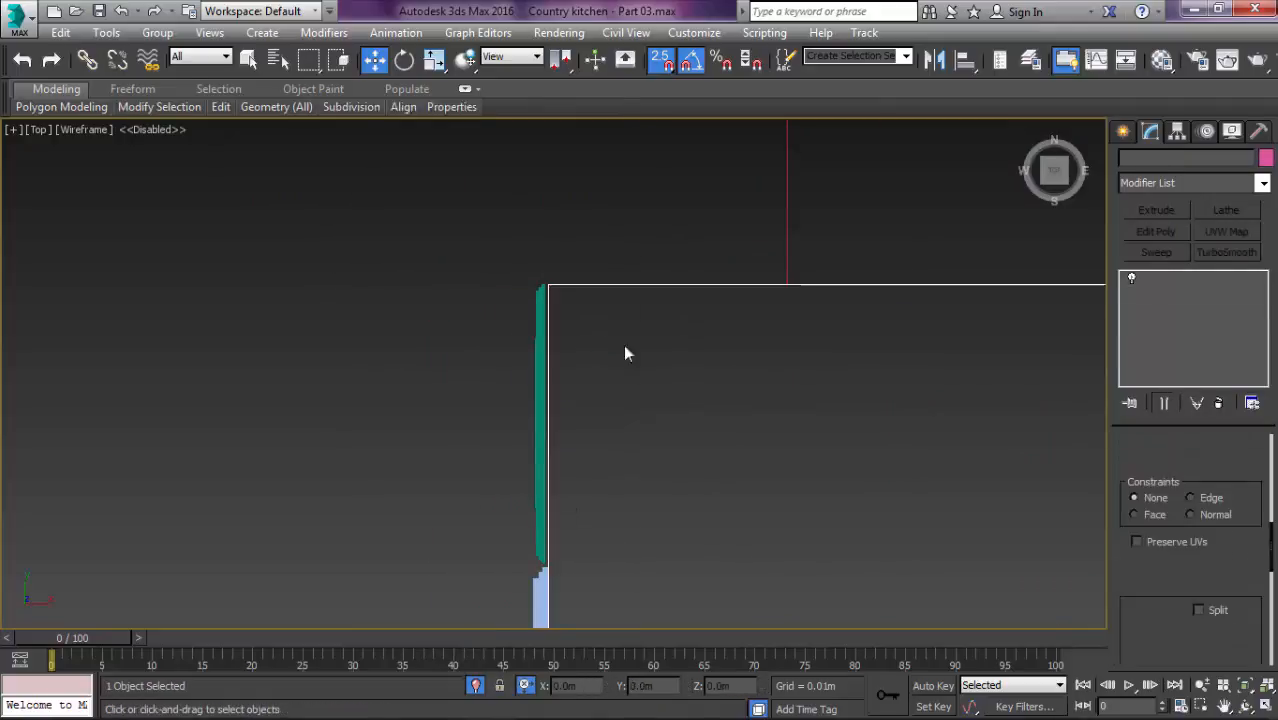
scroll(549, 373, "up", 6)
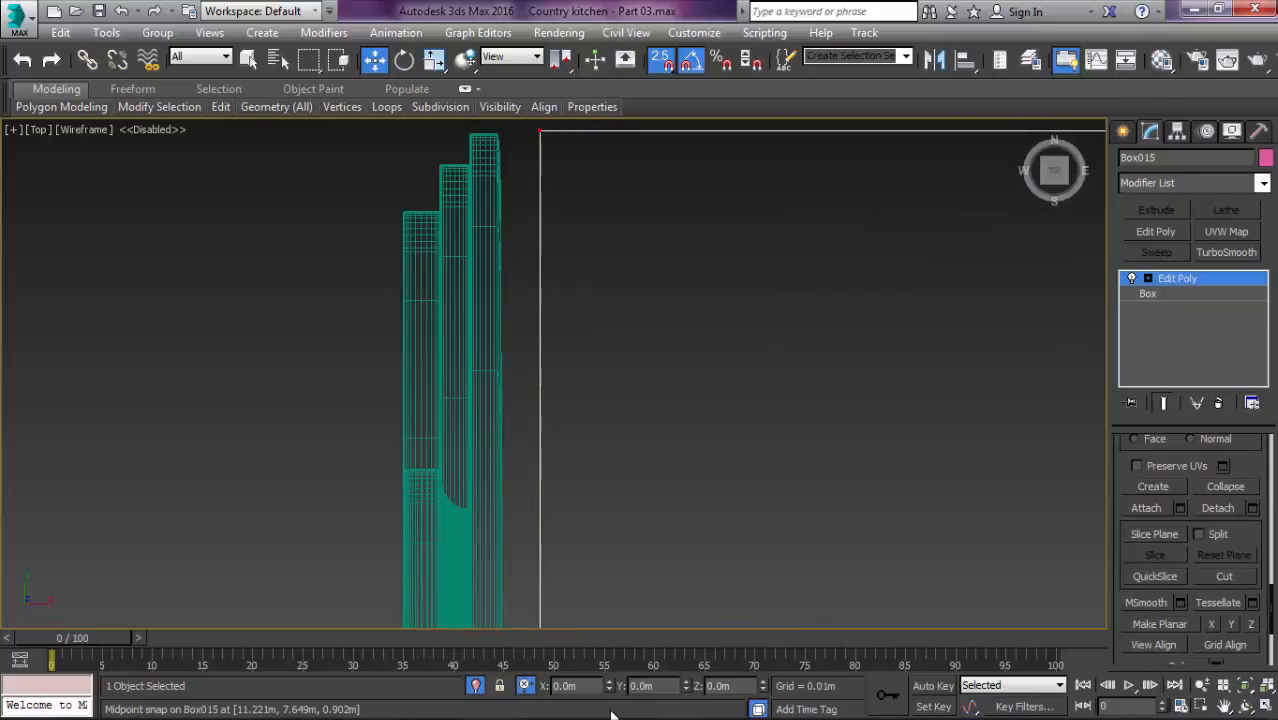
scroll(705, 193, "down", 8)
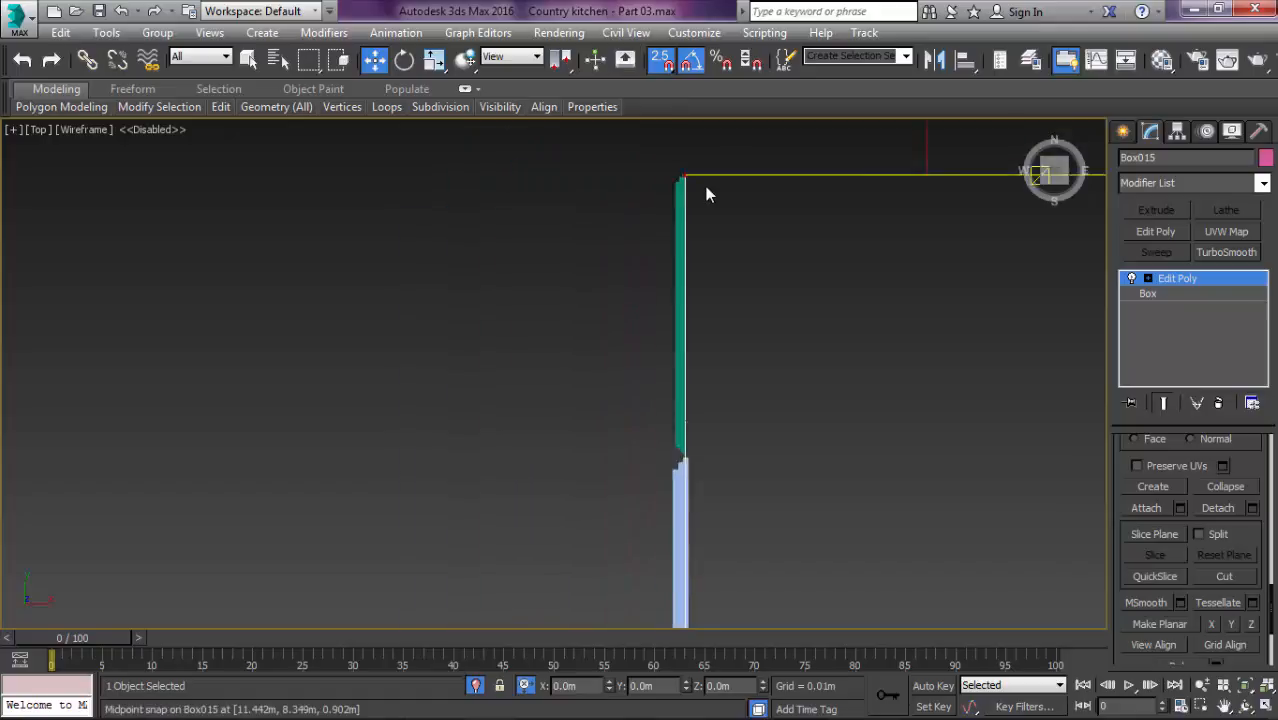
scroll(706, 187, "down", 5)
key("1")
left_click(1056, 267)
Step: End the isolation and show the whole kitchen through VRayCam001, shaded without edges and with safe frames
key("c")
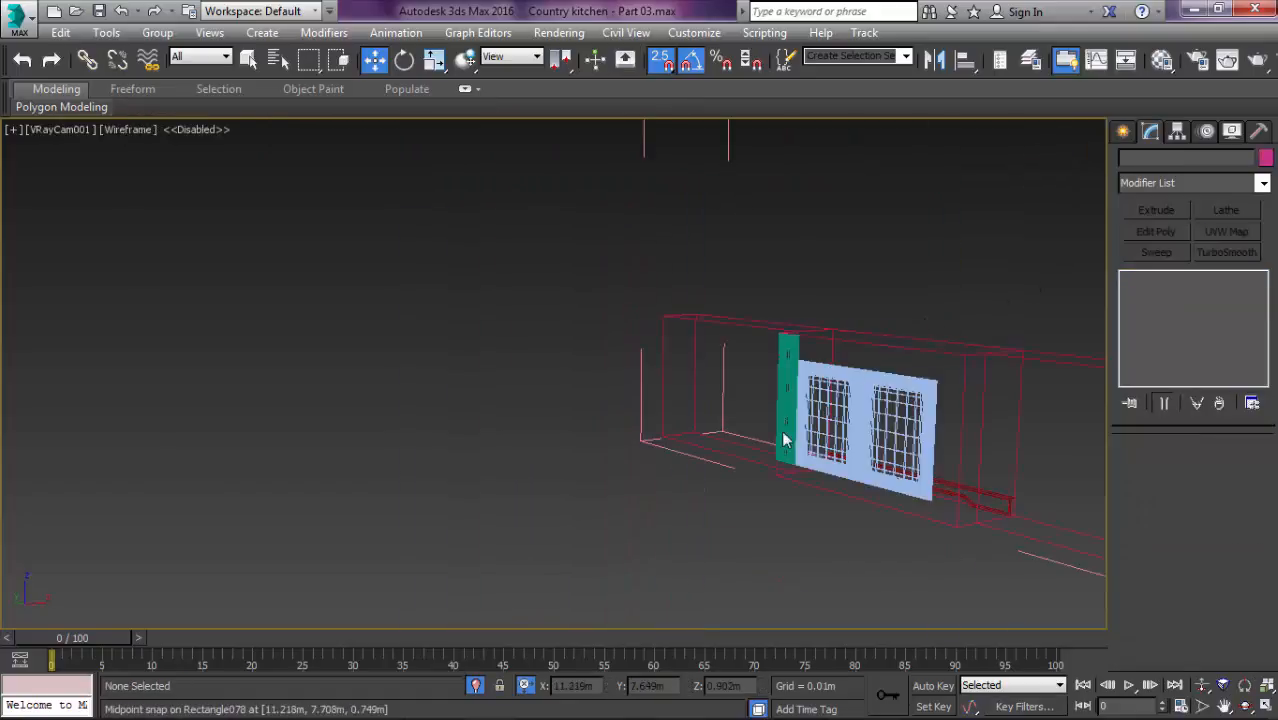
key("F3")
key("F4")
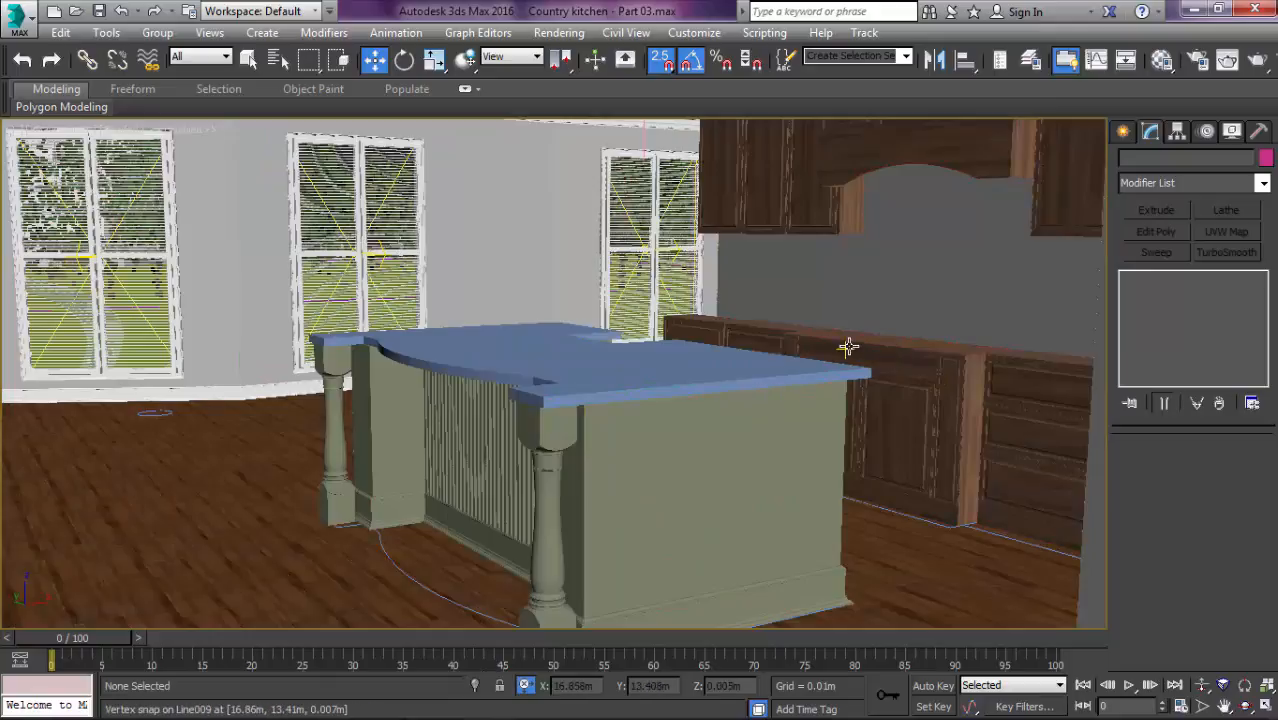
key("shift+f")
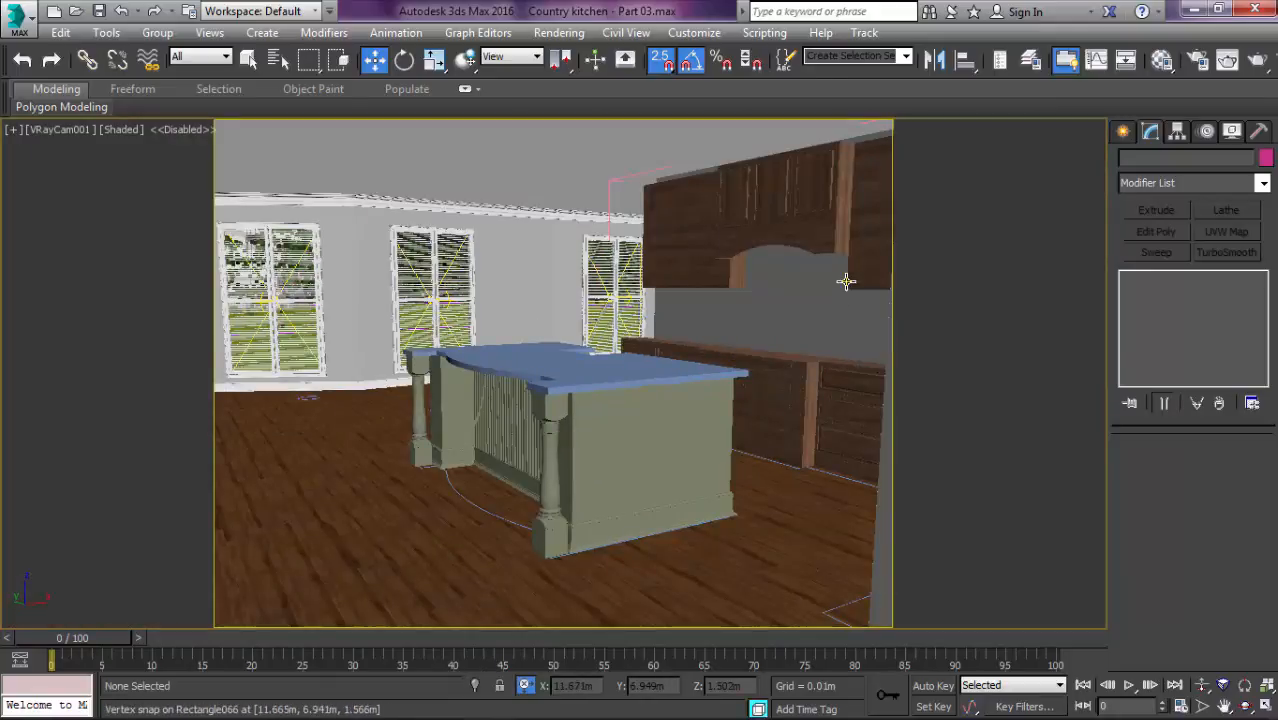
Step: Bring up the V-Ray render of the camera view, examine the cabinets up close, and close the render windows
key("F10")
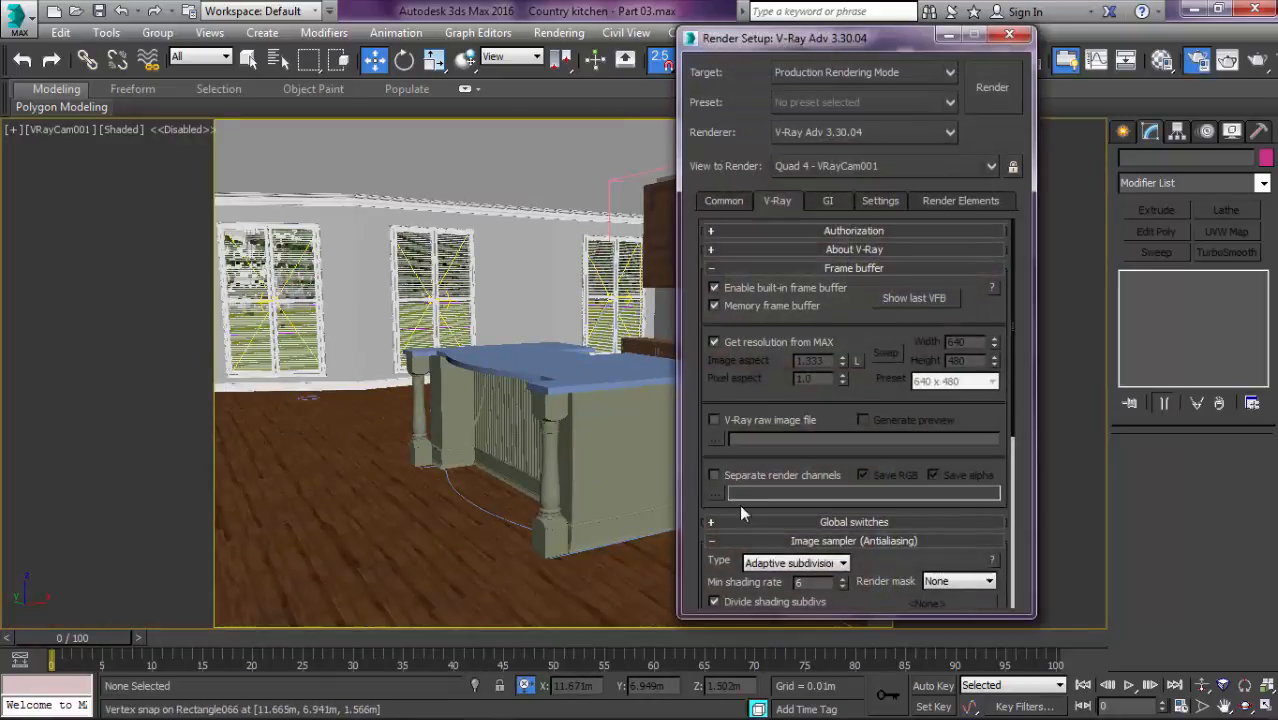
left_click(905, 305)
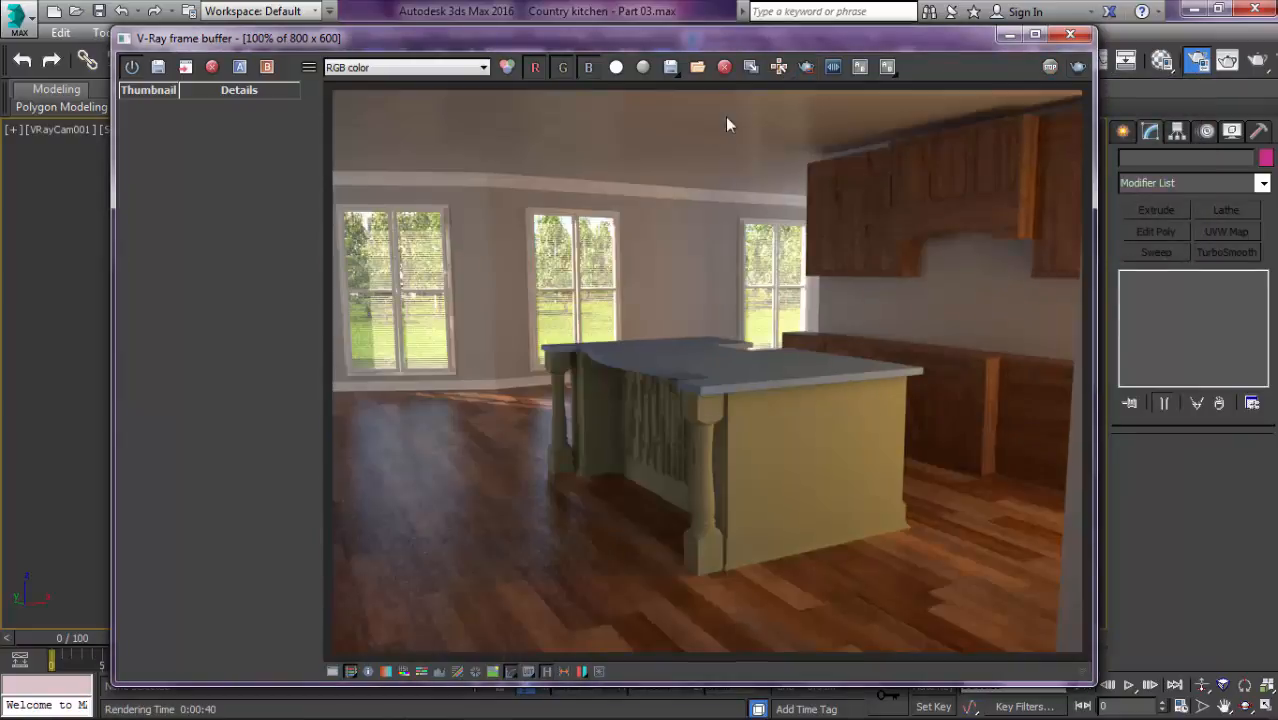
scroll(978, 160, "up", 1)
middle_click_drag(978, 160, 616, 138)
scroll(957, 210, "down", 1)
scroll(955, 245, "up", 3)
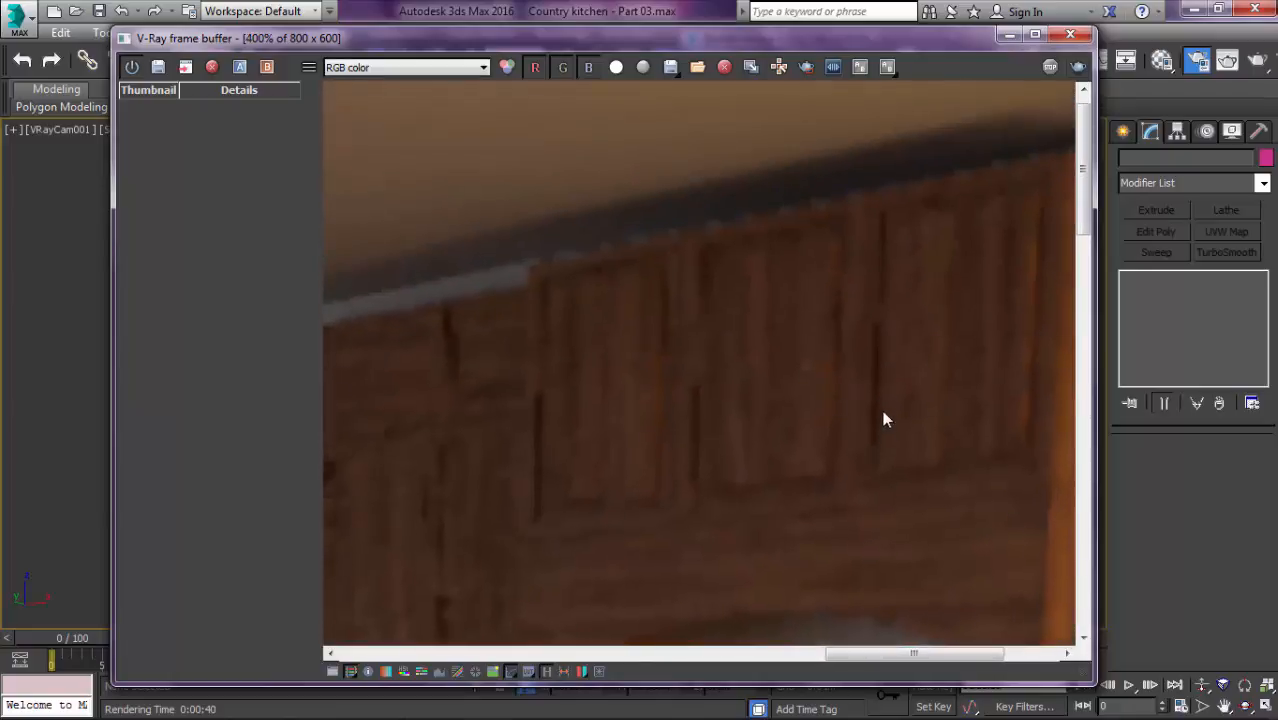
scroll(952, 402, "down", 2)
scroll(1004, 228, "up", 1)
scroll(1010, 305, "down", 1)
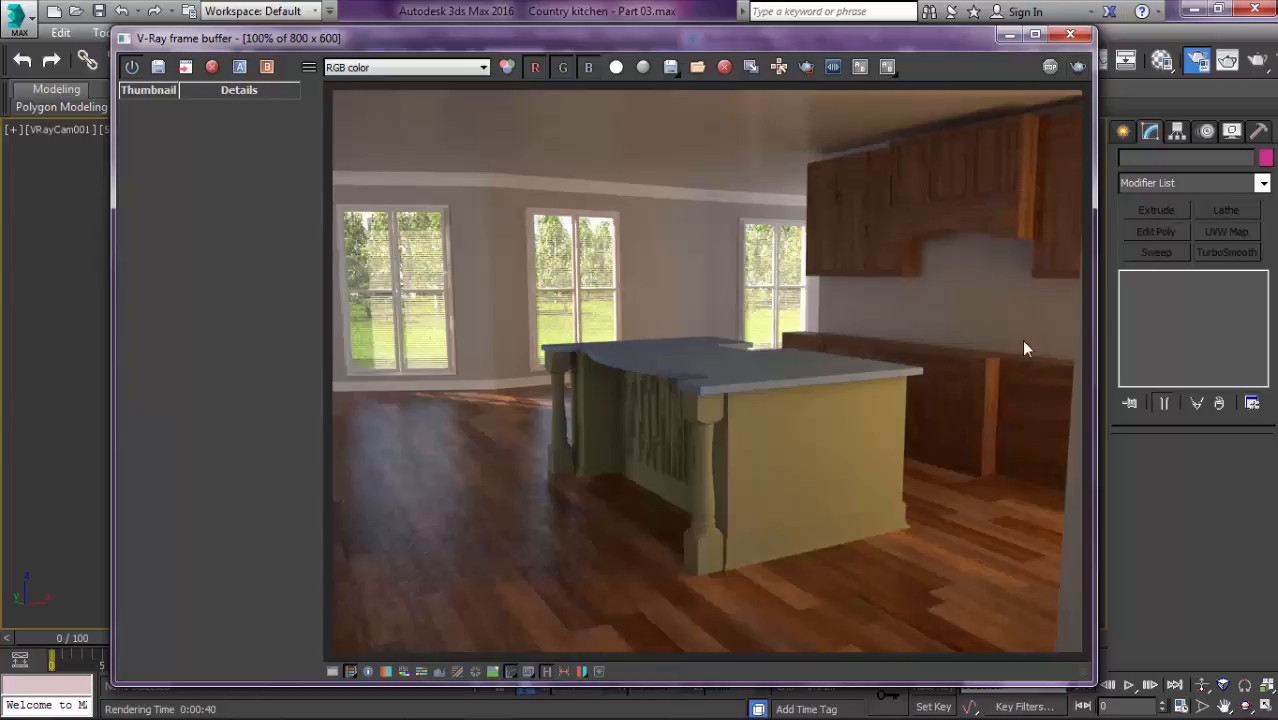
scroll(922, 352, "up", 1)
scroll(990, 402, "down", 1)
left_click(1069, 37)
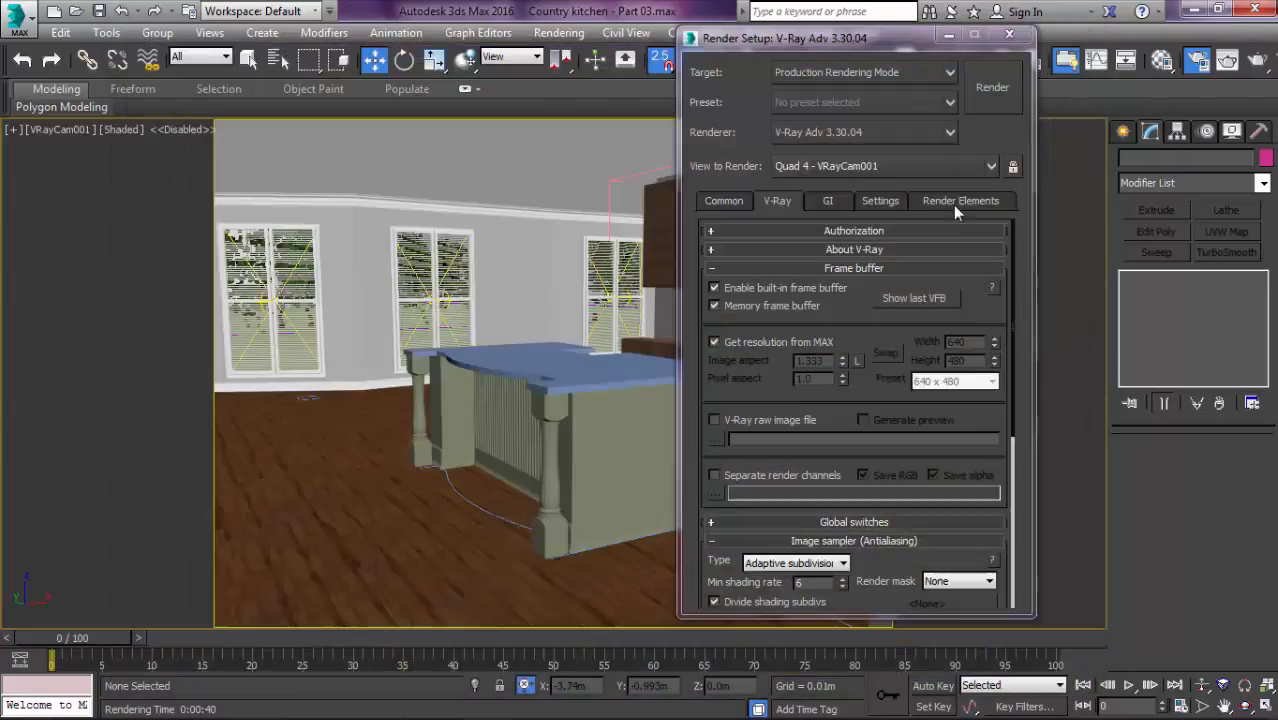
left_click(1007, 37)
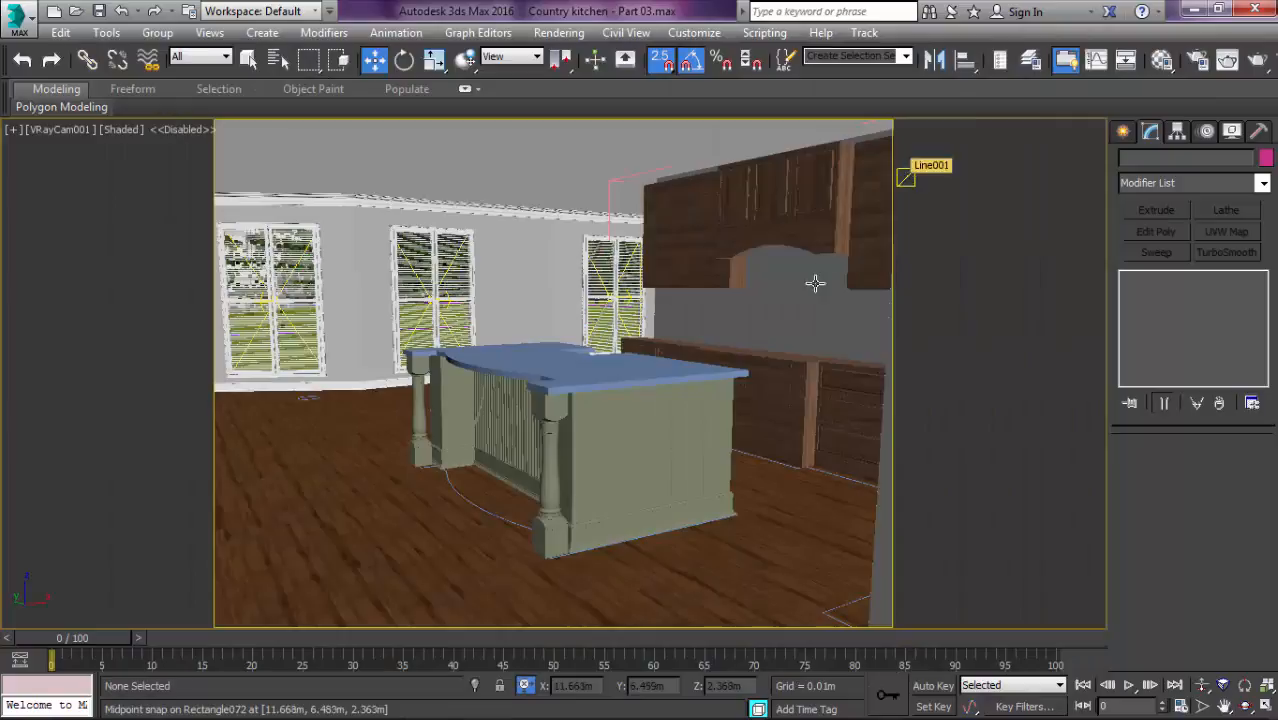